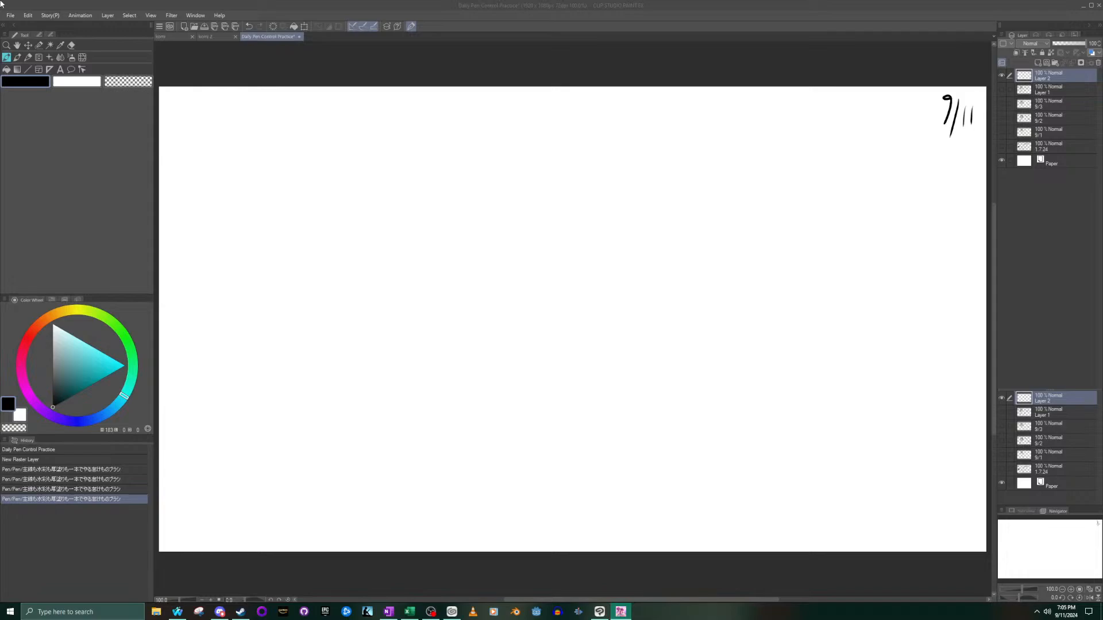
pyautogui.click(259, 135)
pyautogui.click(259, 137)
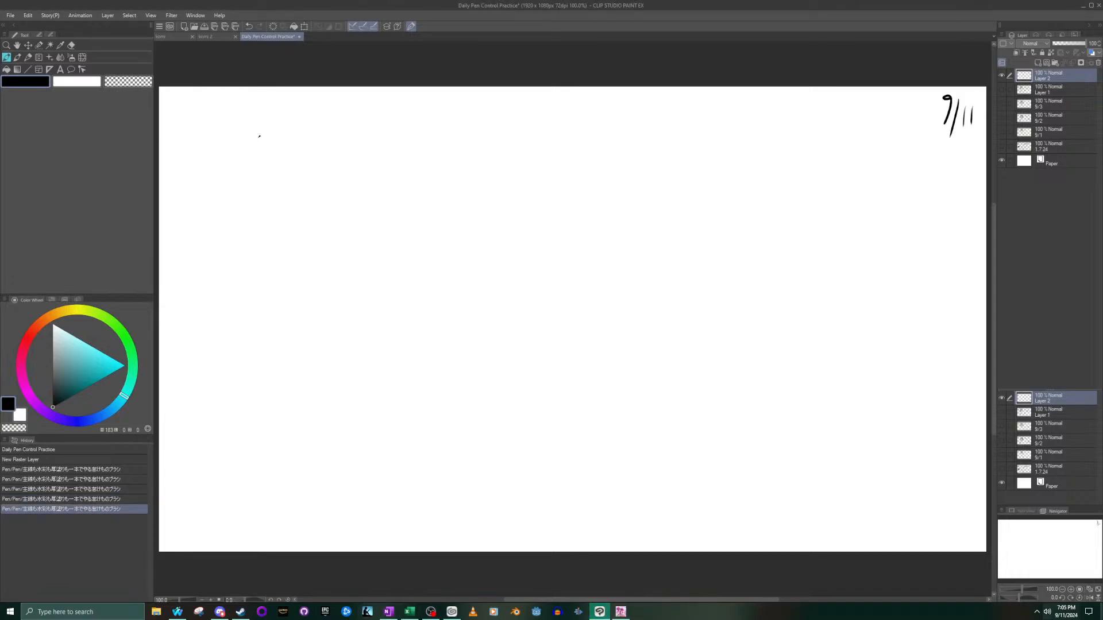
pyautogui.click(1039, 613)
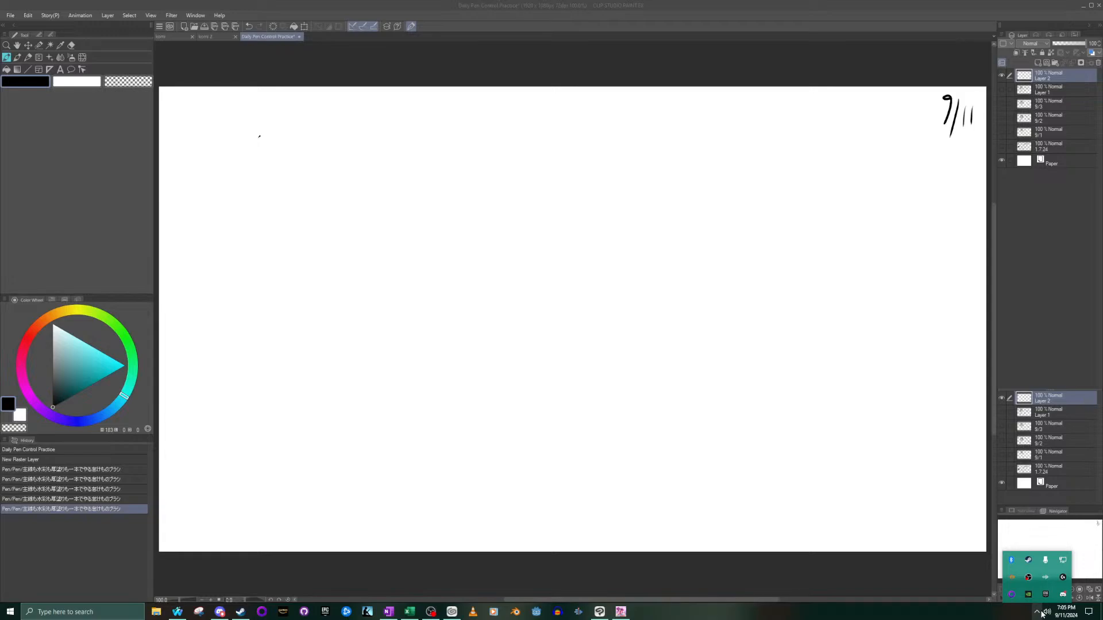
pyautogui.click(1039, 613)
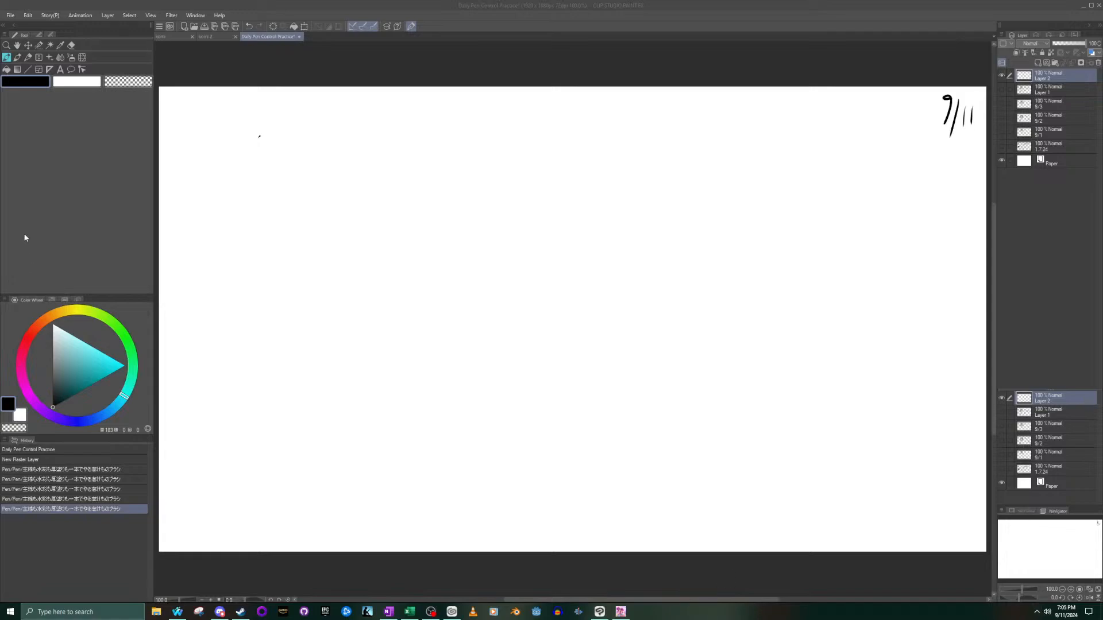
pyautogui.click(285, 86)
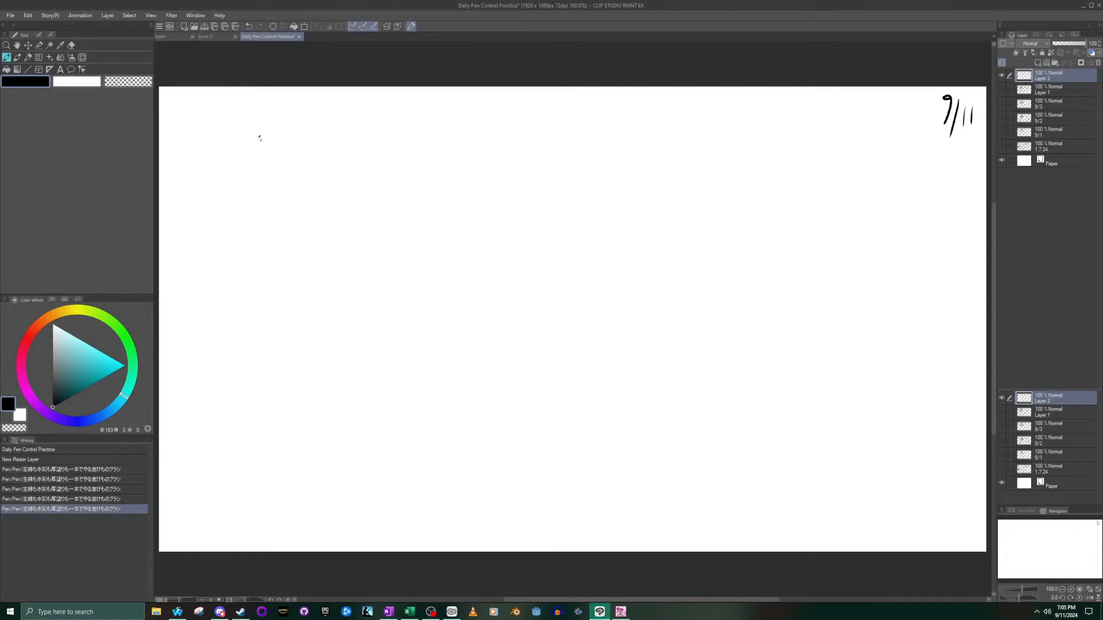
pyautogui.hotkey('ctrl', 'z')
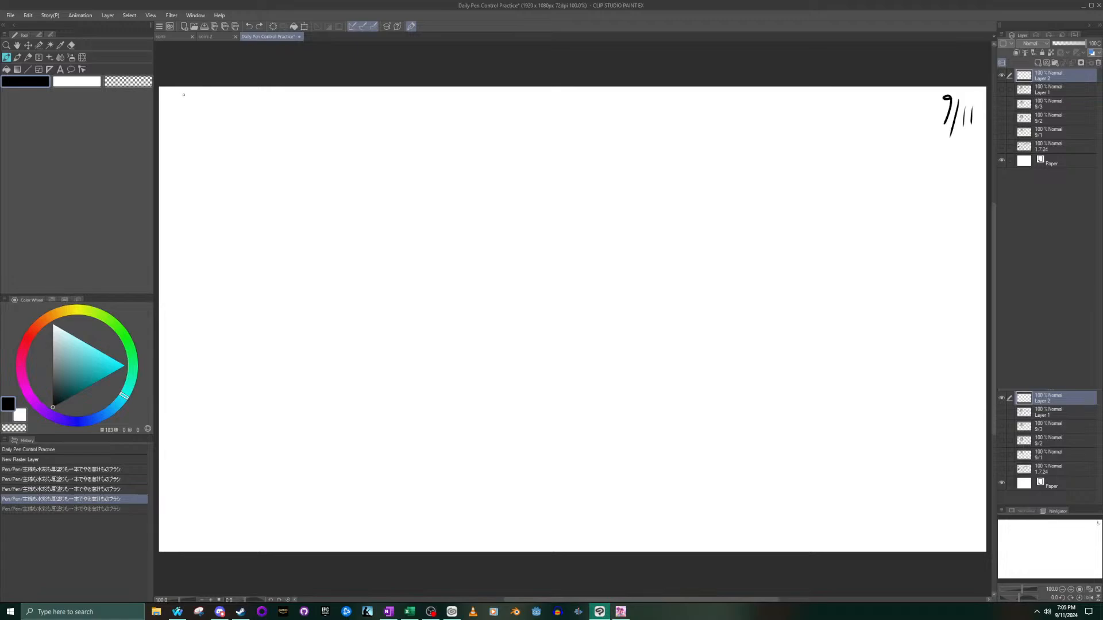
# - Fill the canvas's upper-left corner with a row of closely spaced, roughly parallel S-curved pen strokes, redoing any stray stroke
pyautogui.moveTo(180, 96)
pyautogui.mouseDown()
pyautogui.moveTo(202, 204)
pyautogui.moveTo(179, 274)
pyautogui.mouseUp()
pyautogui.moveTo(182, 117)
pyautogui.mouseDown()
pyautogui.moveTo(207, 200)
pyautogui.moveTo(180, 274)
pyautogui.mouseUp()
pyautogui.moveTo(192, 95)
pyautogui.mouseDown()
pyautogui.moveTo(185, 115)
pyautogui.moveTo(209, 217)
pyautogui.moveTo(179, 274)
pyautogui.mouseUp()
pyautogui.moveTo(195, 100); pyautogui.dragTo(203, 174)
pyautogui.hotkey('ctrl', 'z')
pyautogui.moveTo(175, 103)
pyautogui.mouseDown()
pyautogui.moveTo(193, 183)
pyautogui.moveTo(178, 261)
pyautogui.mouseUp()
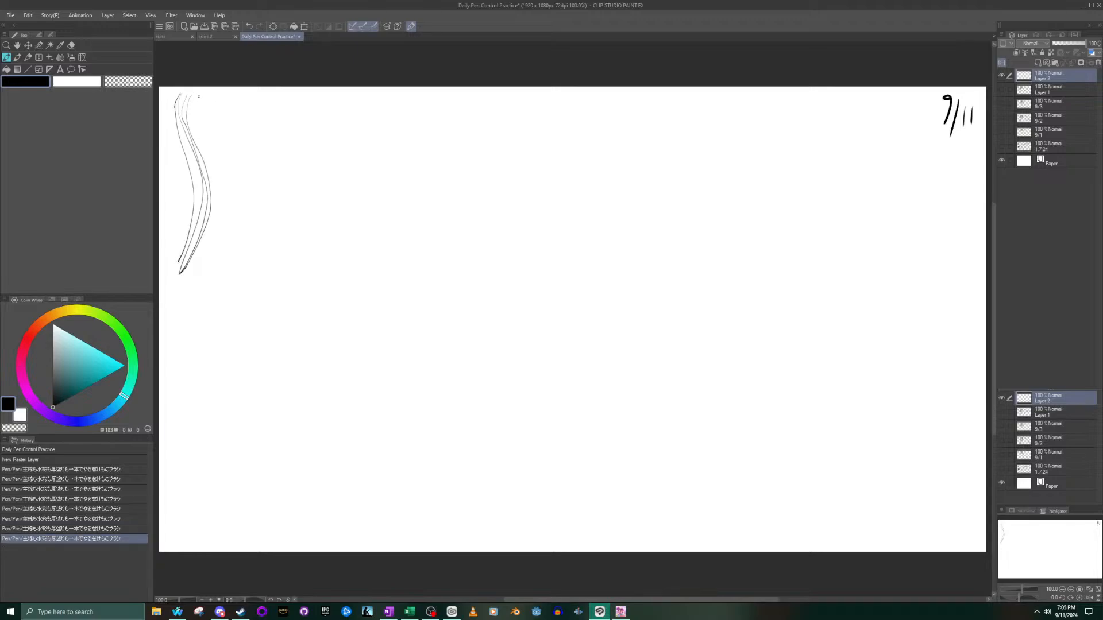
pyautogui.moveTo(197, 105)
pyautogui.mouseDown()
pyautogui.moveTo(211, 192)
pyautogui.moveTo(180, 273)
pyautogui.mouseUp()
pyautogui.hotkey('ctrl', 'z')
pyautogui.moveTo(195, 100)
pyautogui.mouseDown()
pyautogui.moveTo(216, 206)
pyautogui.moveTo(189, 280)
pyautogui.mouseUp()
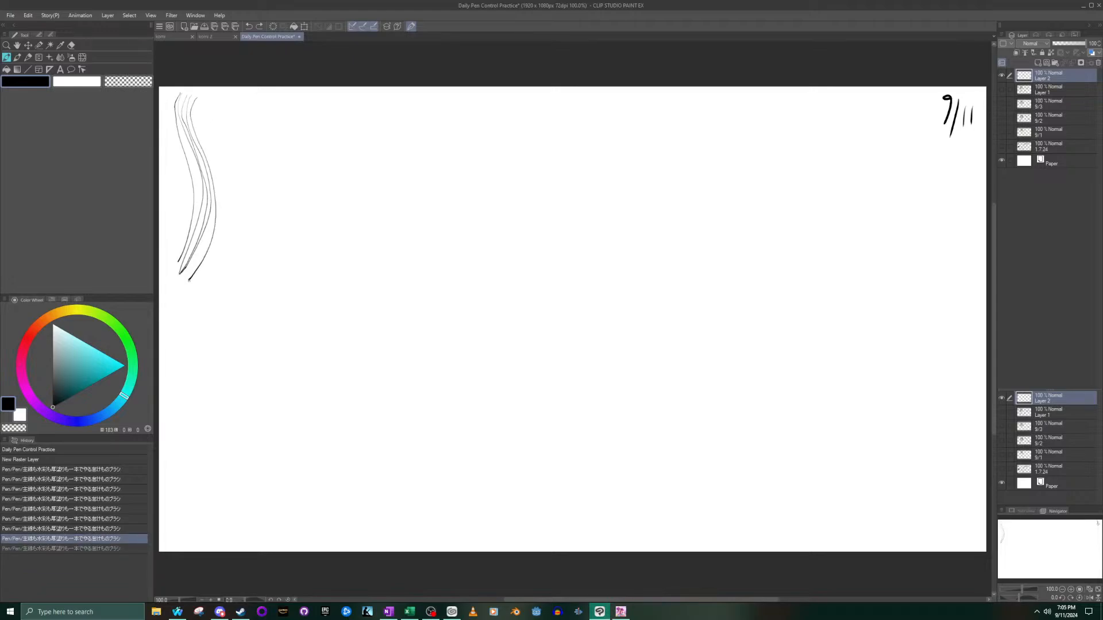
pyautogui.moveTo(179, 94)
pyautogui.mouseDown()
pyautogui.moveTo(171, 110)
pyautogui.moveTo(186, 232)
pyautogui.moveTo(175, 256)
pyautogui.mouseUp()
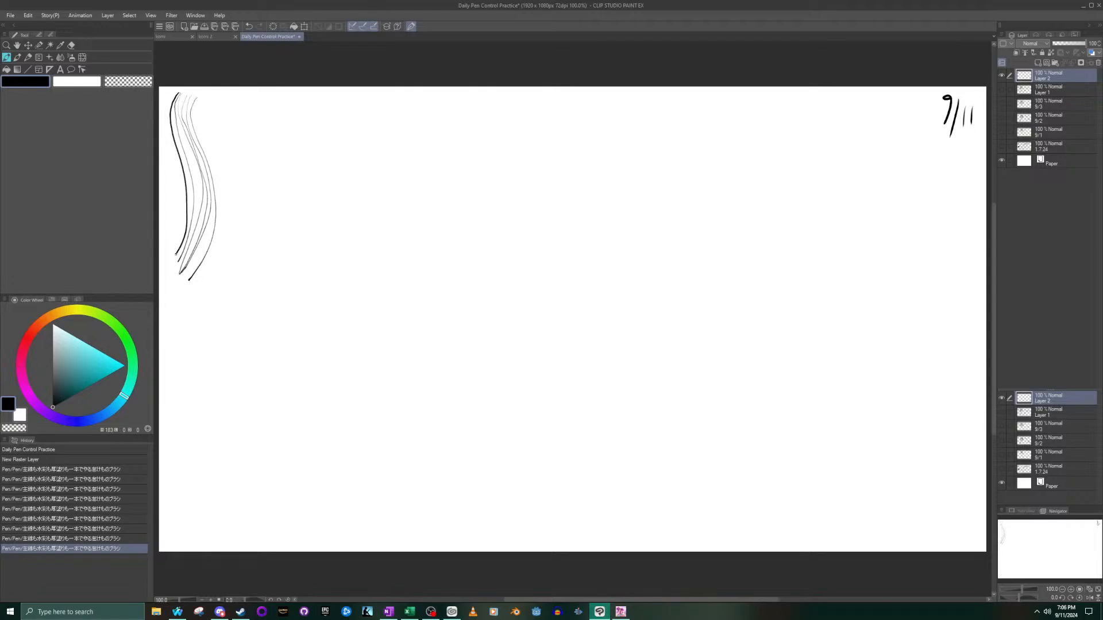
pyautogui.moveTo(205, 97)
pyautogui.mouseDown()
pyautogui.moveTo(199, 129)
pyautogui.moveTo(220, 213)
pyautogui.moveTo(215, 246)
pyautogui.moveTo(191, 281)
pyautogui.mouseUp()
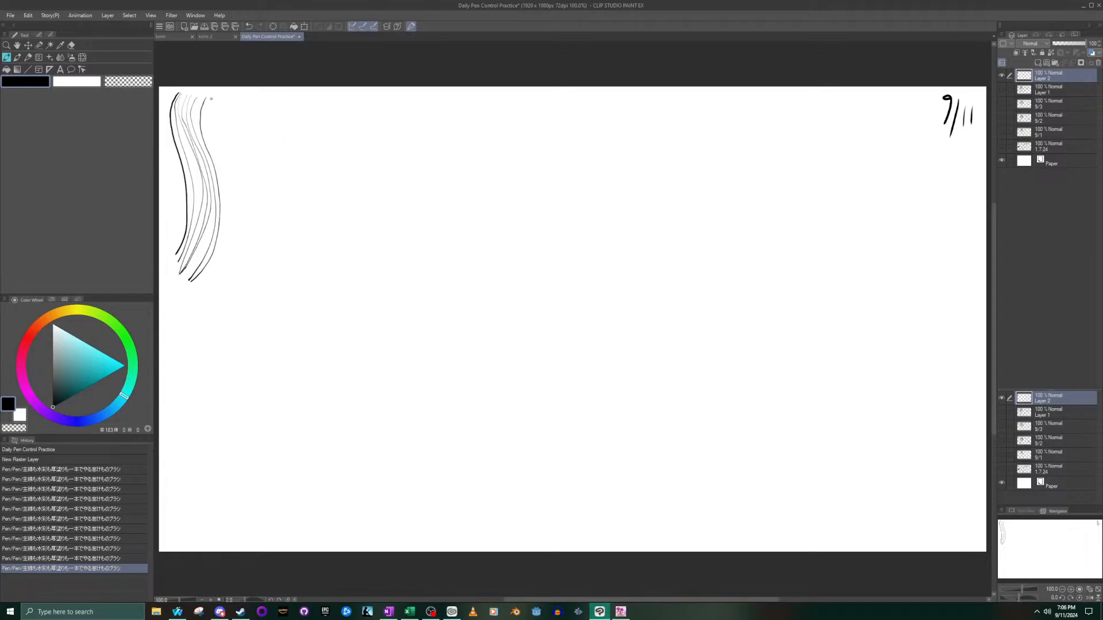
pyautogui.moveTo(208, 108)
pyautogui.mouseDown()
pyautogui.moveTo(231, 202)
pyautogui.moveTo(226, 247)
pyautogui.moveTo(201, 285)
pyautogui.moveTo(226, 220)
pyautogui.moveTo(204, 122)
pyautogui.moveTo(209, 98)
pyautogui.mouseUp()
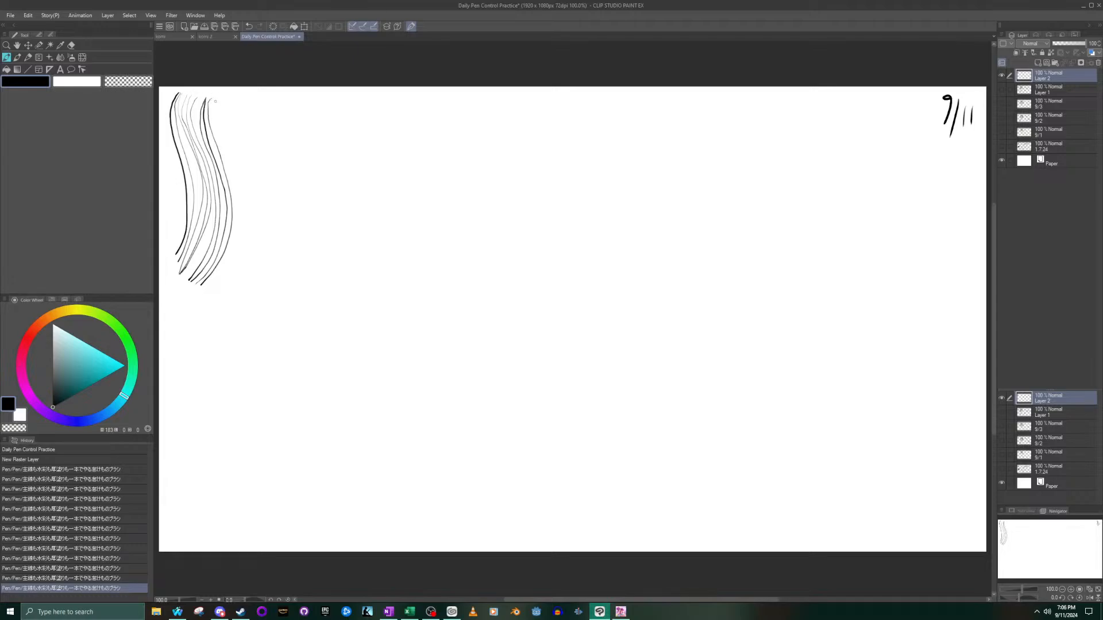
pyautogui.moveTo(214, 106)
pyautogui.mouseDown()
pyautogui.moveTo(239, 224)
pyautogui.moveTo(234, 254)
pyautogui.moveTo(204, 290)
pyautogui.mouseUp()
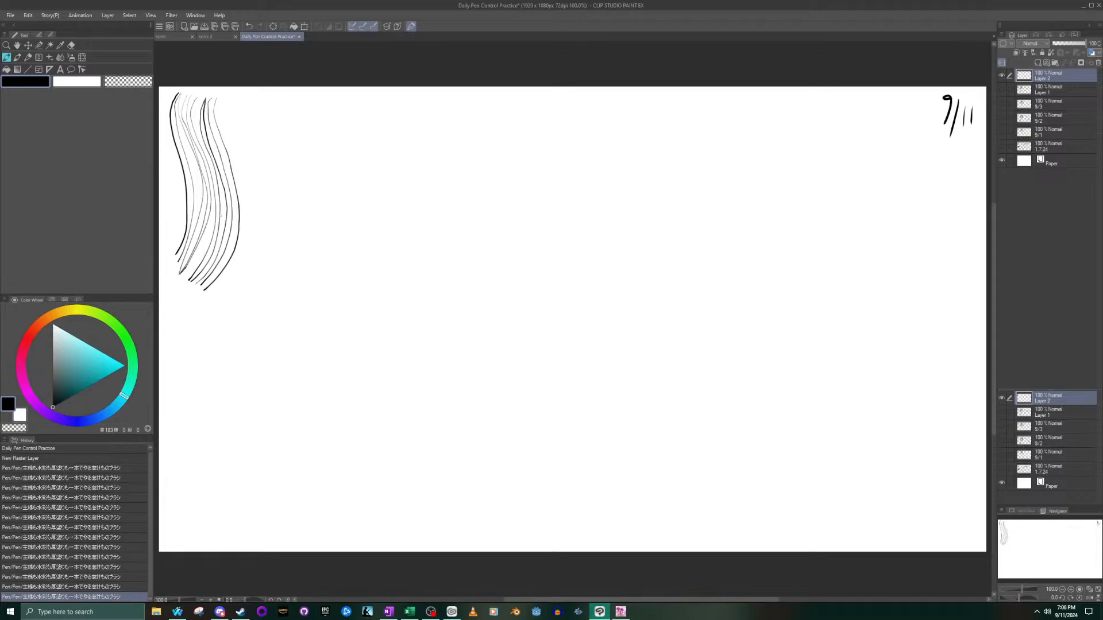
pyautogui.moveTo(224, 100)
pyautogui.mouseDown()
pyautogui.moveTo(241, 229)
pyautogui.moveTo(205, 291)
pyautogui.mouseUp()
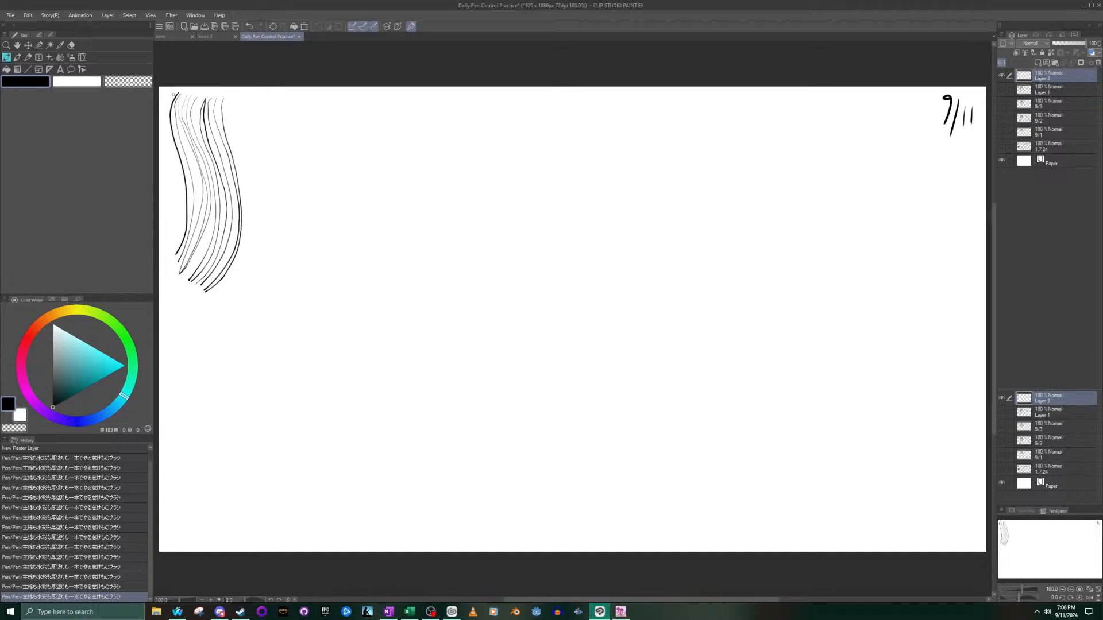
pyautogui.moveTo(229, 100)
pyautogui.mouseDown()
pyautogui.moveTo(246, 198)
pyautogui.moveTo(216, 297)
pyautogui.mouseUp()
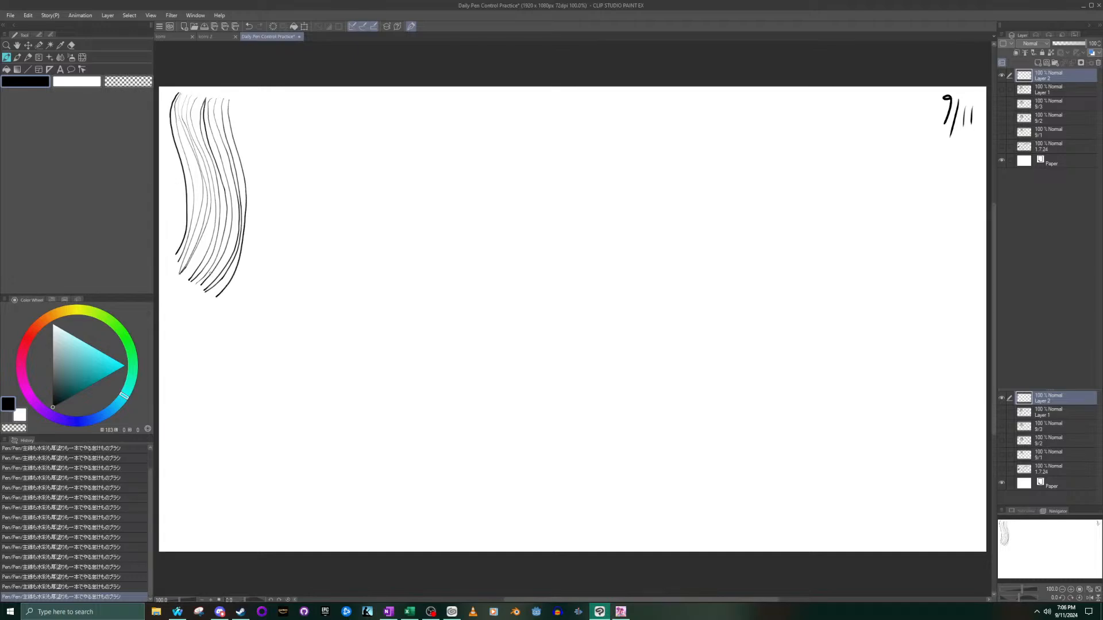
pyautogui.moveTo(177, 93)
pyautogui.mouseDown()
pyautogui.moveTo(179, 191)
pyautogui.moveTo(166, 258)
pyautogui.mouseUp()
pyautogui.moveTo(236, 105)
pyautogui.mouseDown()
pyautogui.moveTo(258, 217)
pyautogui.moveTo(225, 298)
pyautogui.mouseUp()
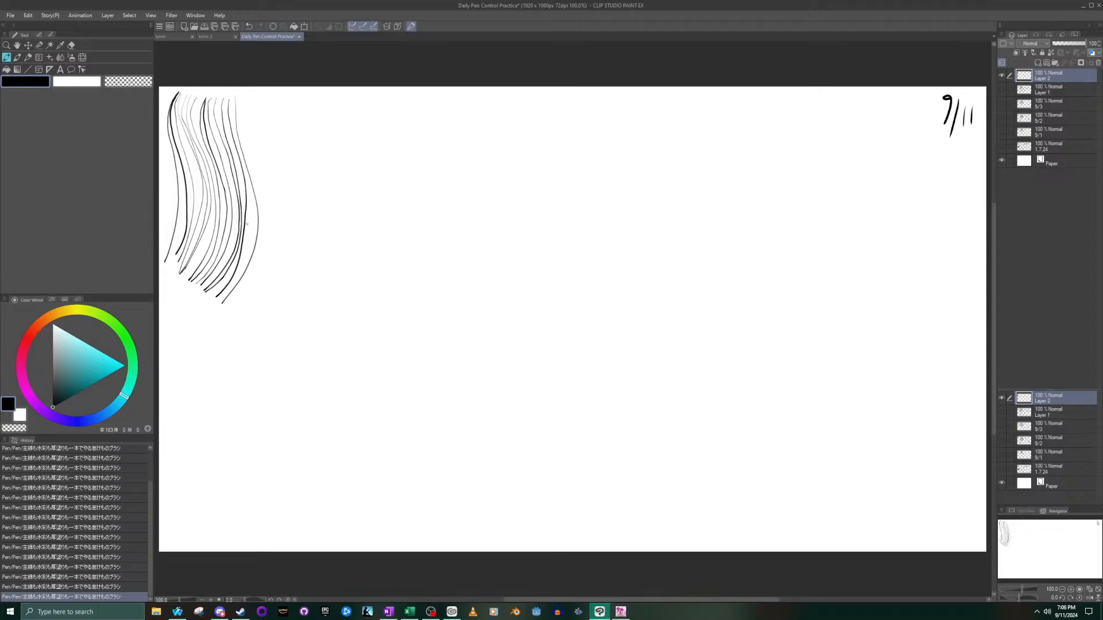
pyautogui.moveTo(242, 101)
pyautogui.mouseDown()
pyautogui.moveTo(260, 216)
pyautogui.moveTo(256, 265)
pyautogui.moveTo(231, 308)
pyautogui.mouseUp()
pyautogui.moveTo(246, 123)
pyautogui.mouseDown()
pyautogui.moveTo(268, 203)
pyautogui.moveTo(267, 252)
pyautogui.moveTo(234, 308)
pyautogui.mouseUp()
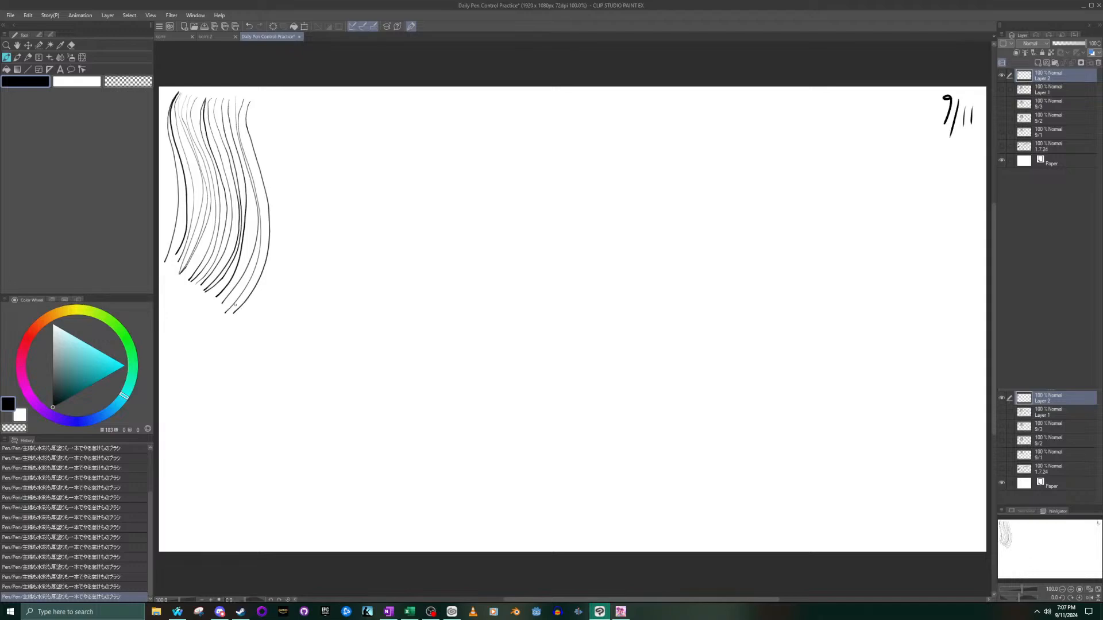
pyautogui.moveTo(257, 101)
pyautogui.mouseDown()
pyautogui.moveTo(269, 251)
pyautogui.moveTo(237, 317)
pyautogui.moveTo(270, 287)
pyautogui.moveTo(277, 236)
pyautogui.moveTo(268, 101)
pyautogui.mouseUp()
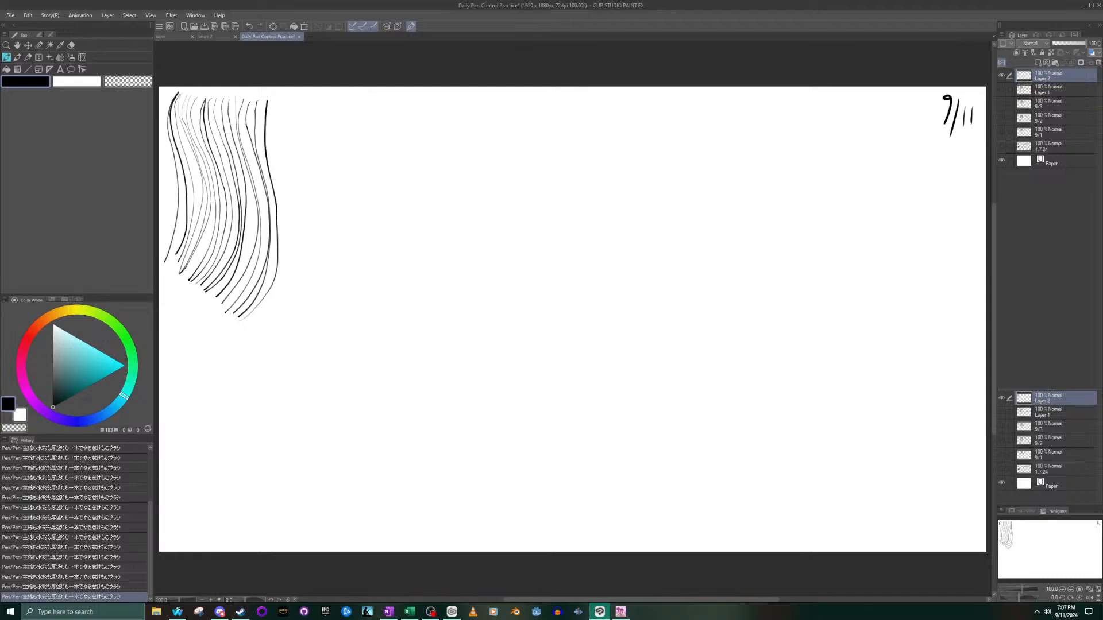
# - Draw a long vertical pen line to the right of the S-curves and retrace it several times
pyautogui.moveTo(396, 308); pyautogui.dragTo(399, 114)
pyautogui.moveTo(404, 228); pyautogui.dragTo(403, 124)
pyautogui.hotkey('ctrl', 'z')
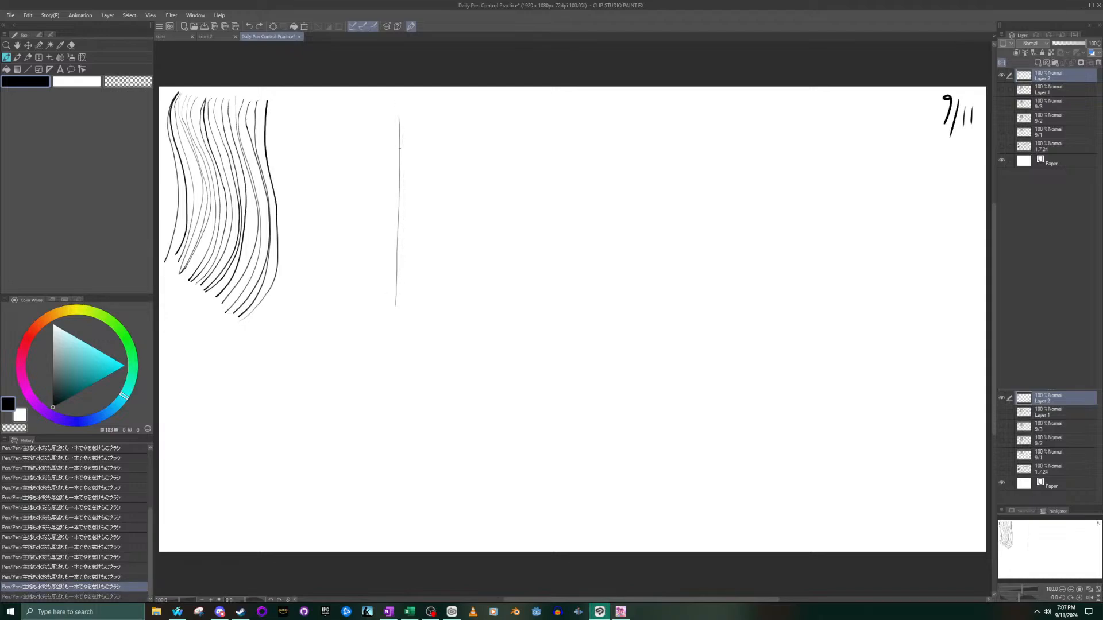
pyautogui.moveTo(395, 297); pyautogui.dragTo(400, 120)
pyautogui.moveTo(396, 298); pyautogui.dragTo(400, 111)
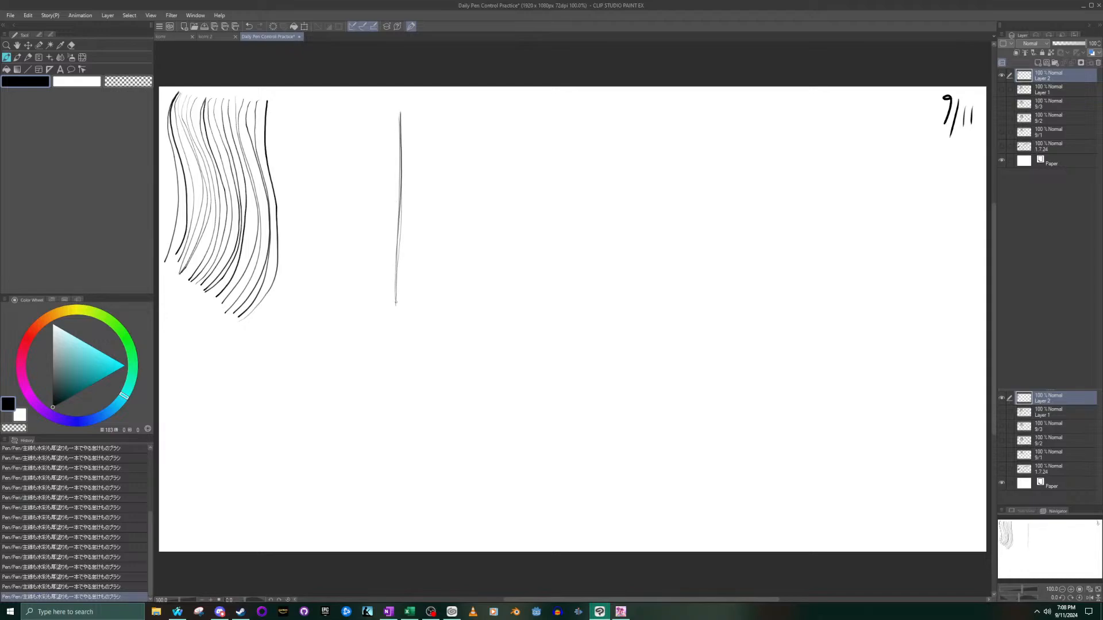
pyautogui.moveTo(398, 238); pyautogui.dragTo(406, 122)
pyautogui.moveTo(395, 281); pyautogui.dragTo(398, 117)
pyautogui.moveTo(396, 293); pyautogui.dragTo(400, 136)
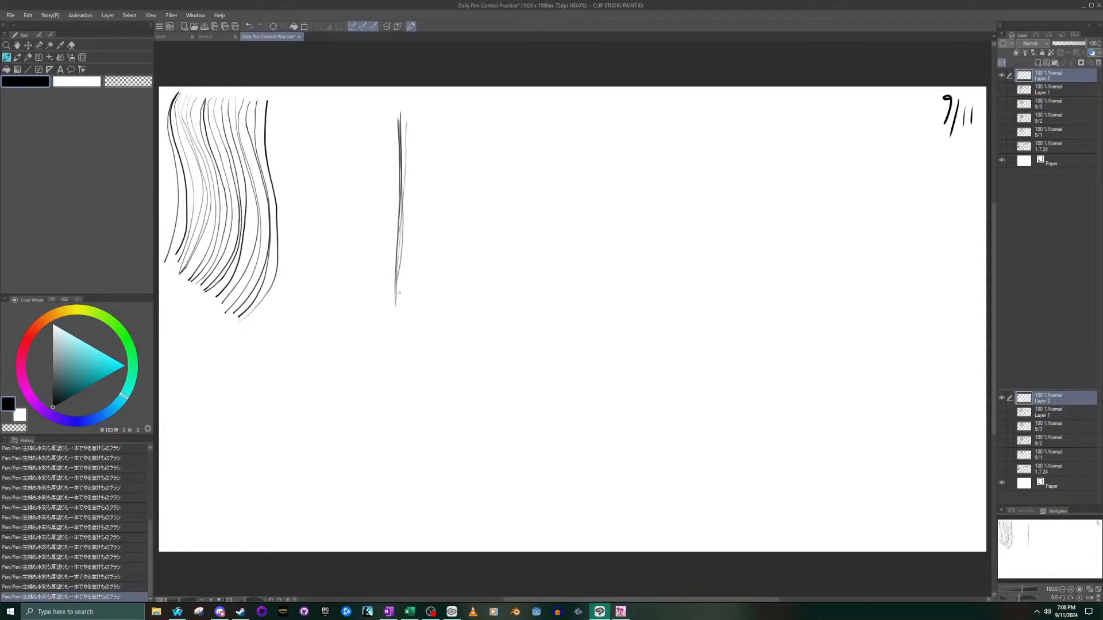
pyautogui.moveTo(398, 298); pyautogui.dragTo(404, 130)
# - Draw a second vertical line of the same height just right of the first and retrace it several times
pyautogui.moveTo(440, 306); pyautogui.dragTo(451, 114)
pyautogui.moveTo(439, 299); pyautogui.dragTo(444, 108)
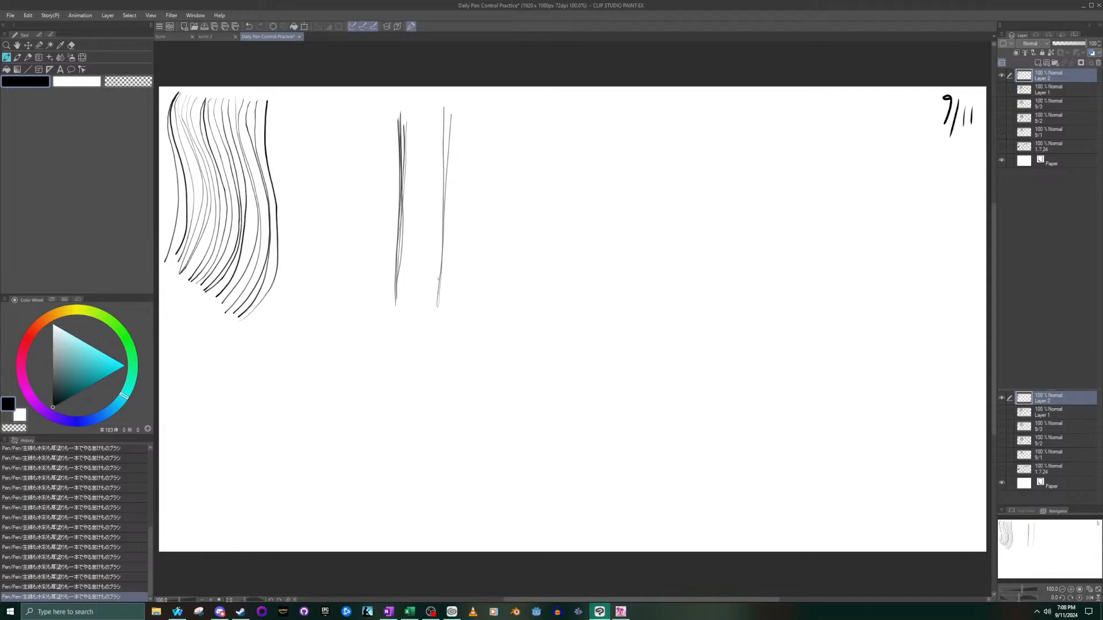
pyautogui.moveTo(442, 269); pyautogui.dragTo(453, 110)
pyautogui.moveTo(443, 251); pyautogui.dragTo(443, 137)
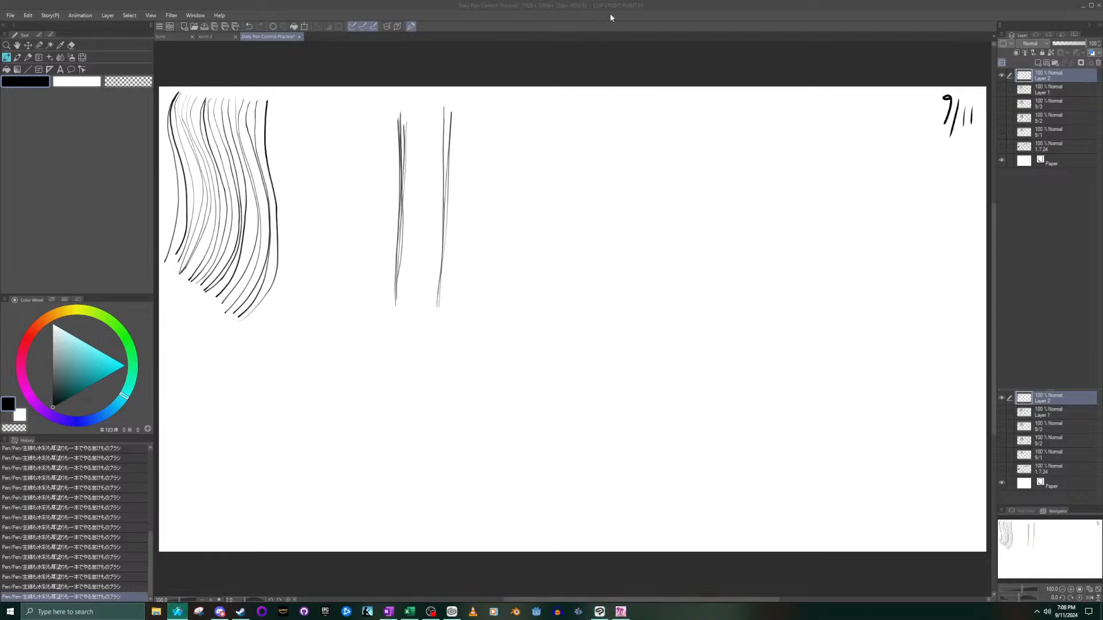
pyautogui.click(706, 14)
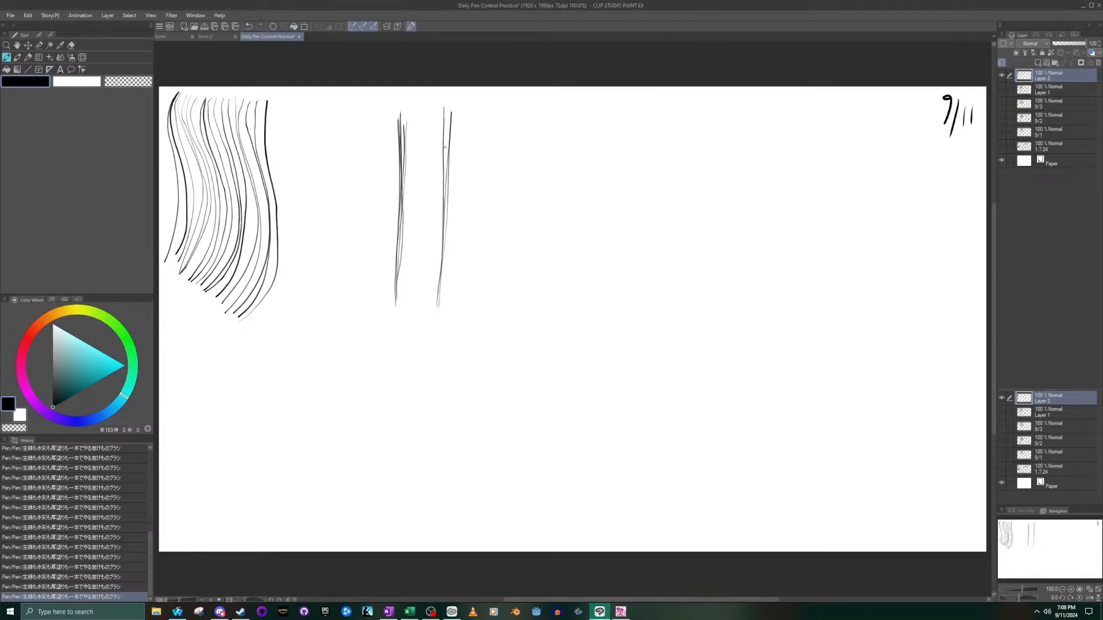
pyautogui.moveTo(442, 259); pyautogui.dragTo(443, 110)
pyautogui.moveTo(441, 303); pyautogui.dragTo(445, 125)
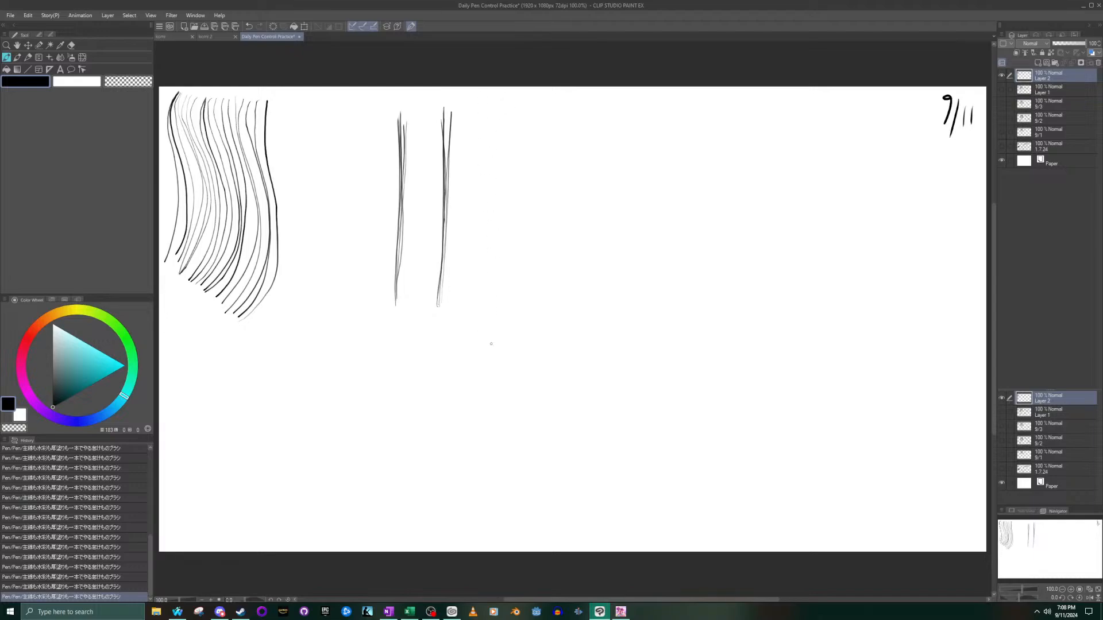
# - Draw a third, slightly slanted vertical line right of the second and trace over it repeatedly
pyautogui.moveTo(491, 308); pyautogui.dragTo(500, 117)
pyautogui.moveTo(493, 286); pyautogui.dragTo(503, 117)
pyautogui.moveTo(493, 308); pyautogui.dragTo(501, 130)
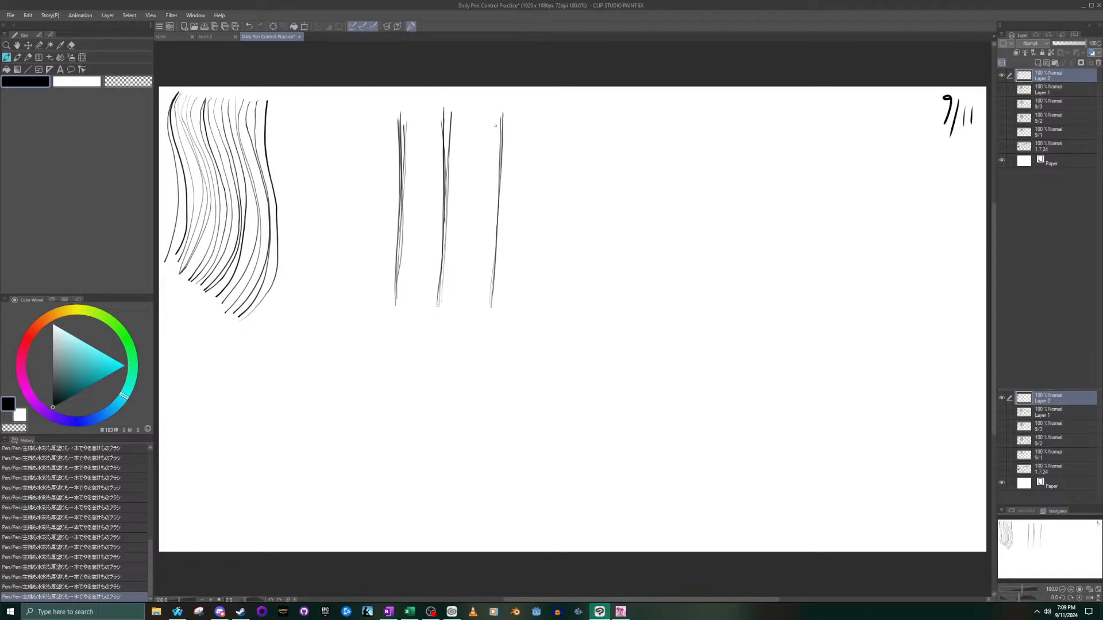
pyautogui.moveTo(492, 295); pyautogui.dragTo(502, 140)
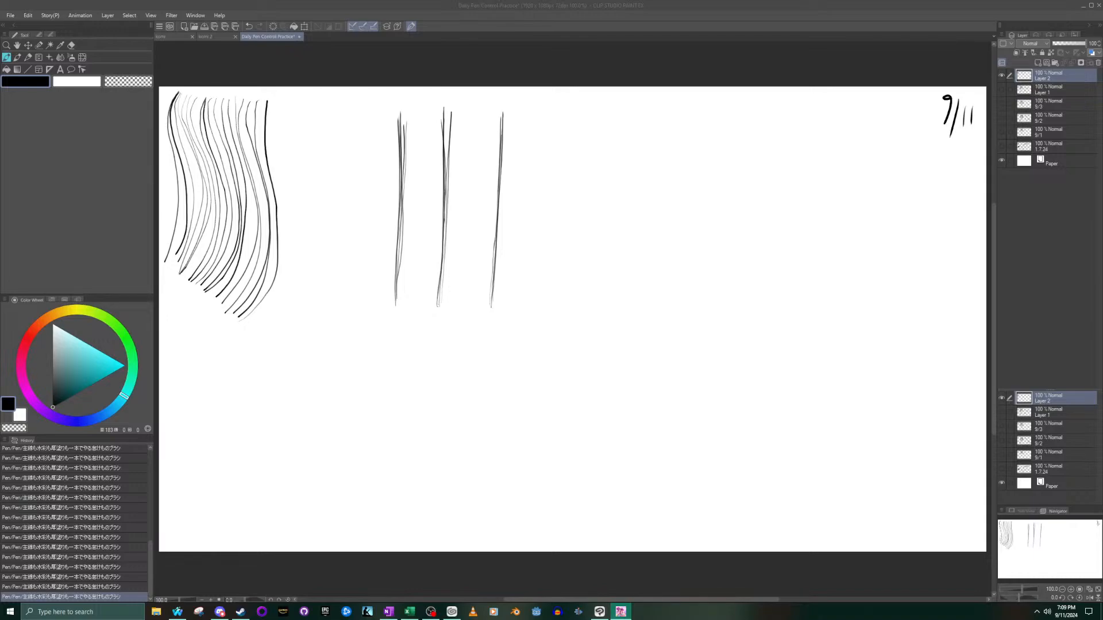
pyautogui.click(358, 4)
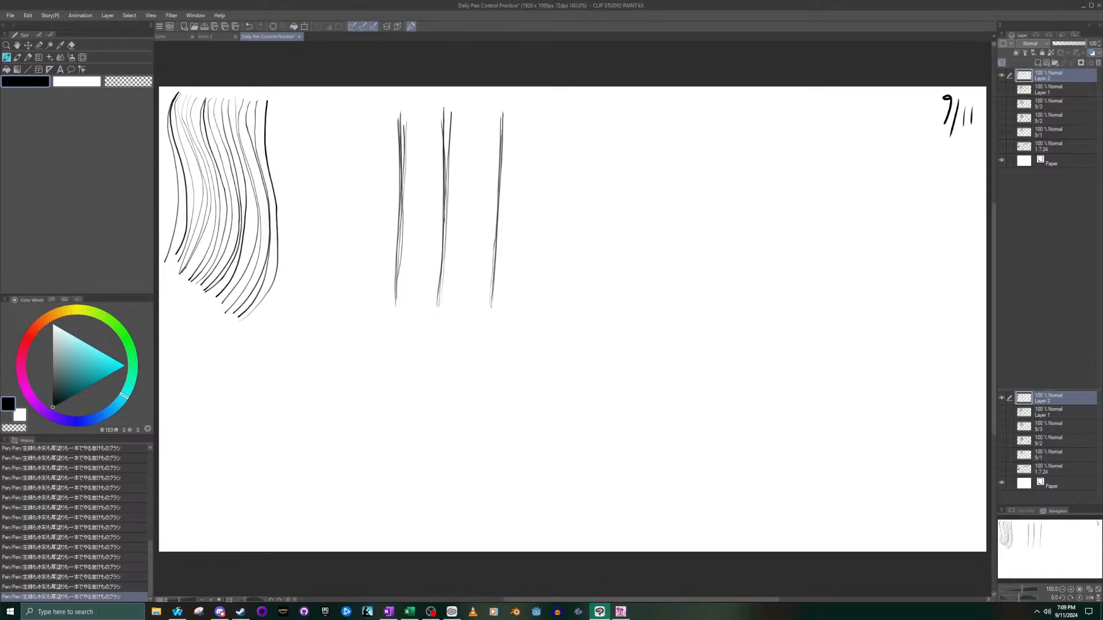
pyautogui.hotkey('alt', 'Tab')
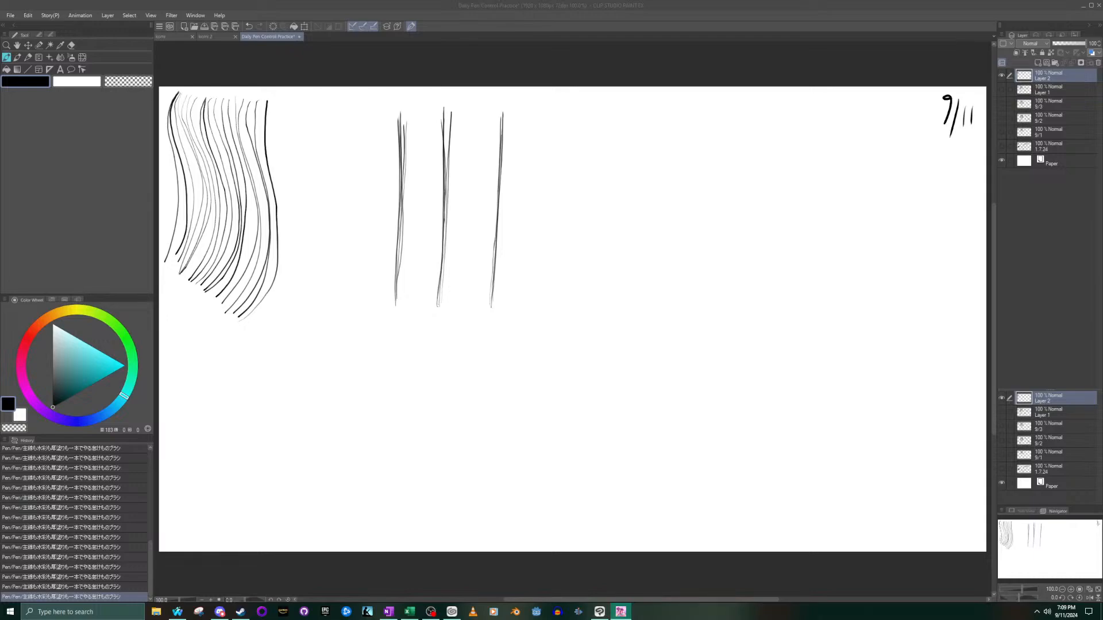
pyautogui.click(178, 611)
pyautogui.click(469, 395)
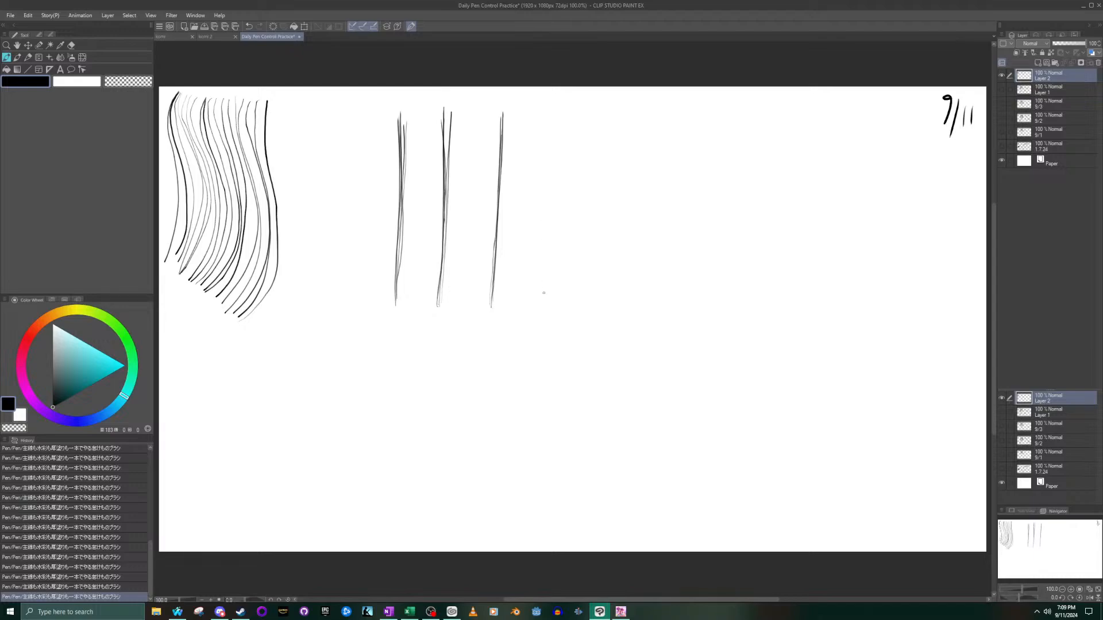
# - Add a fourth vertical line at the same spacing and retrace it with repeated upward strokes
pyautogui.moveTo(544, 313); pyautogui.dragTo(544, 112)
pyautogui.moveTo(544, 308); pyautogui.dragTo(548, 118)
pyautogui.moveTo(542, 302); pyautogui.dragTo(548, 125)
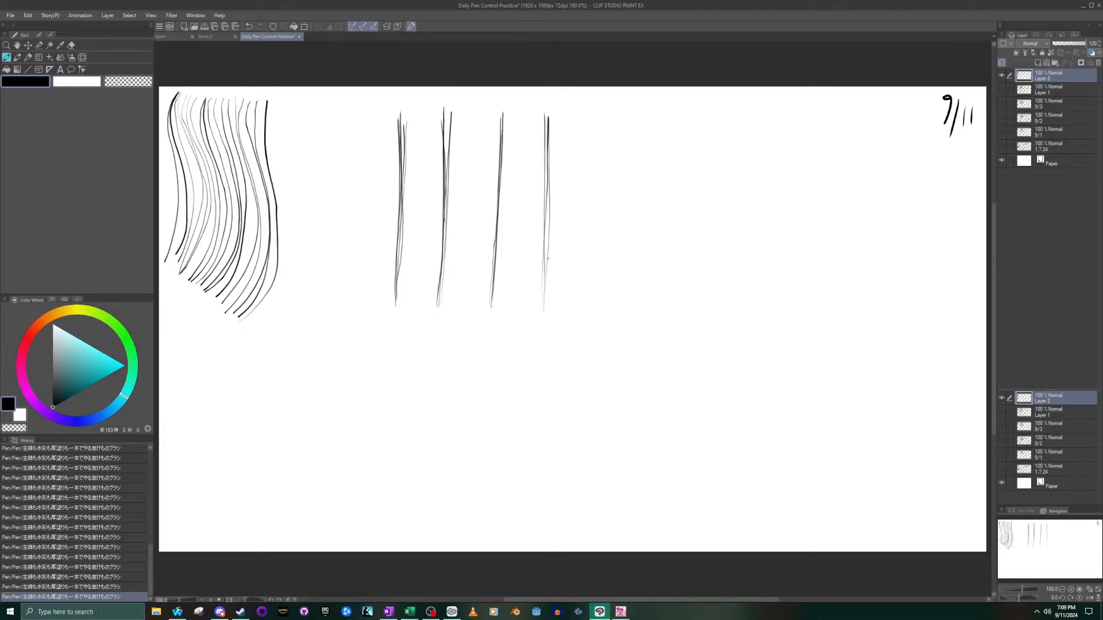
pyautogui.moveTo(543, 280); pyautogui.dragTo(545, 120)
pyautogui.moveTo(543, 302); pyautogui.dragTo(547, 108)
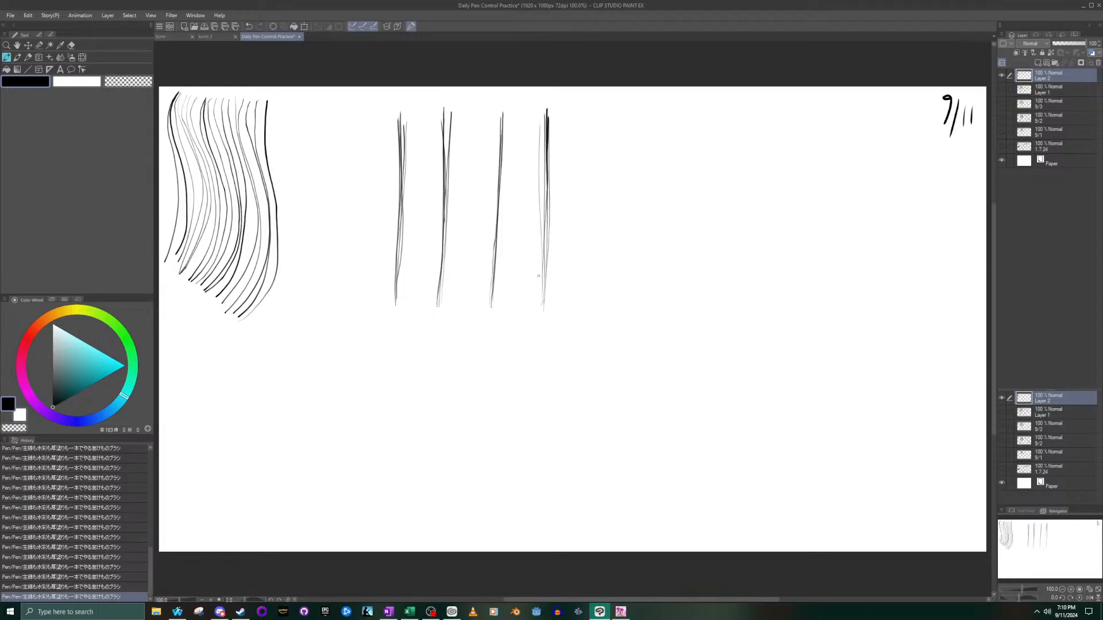
pyautogui.moveTo(545, 298); pyautogui.dragTo(549, 134)
pyautogui.moveTo(543, 303); pyautogui.dragTo(550, 137)
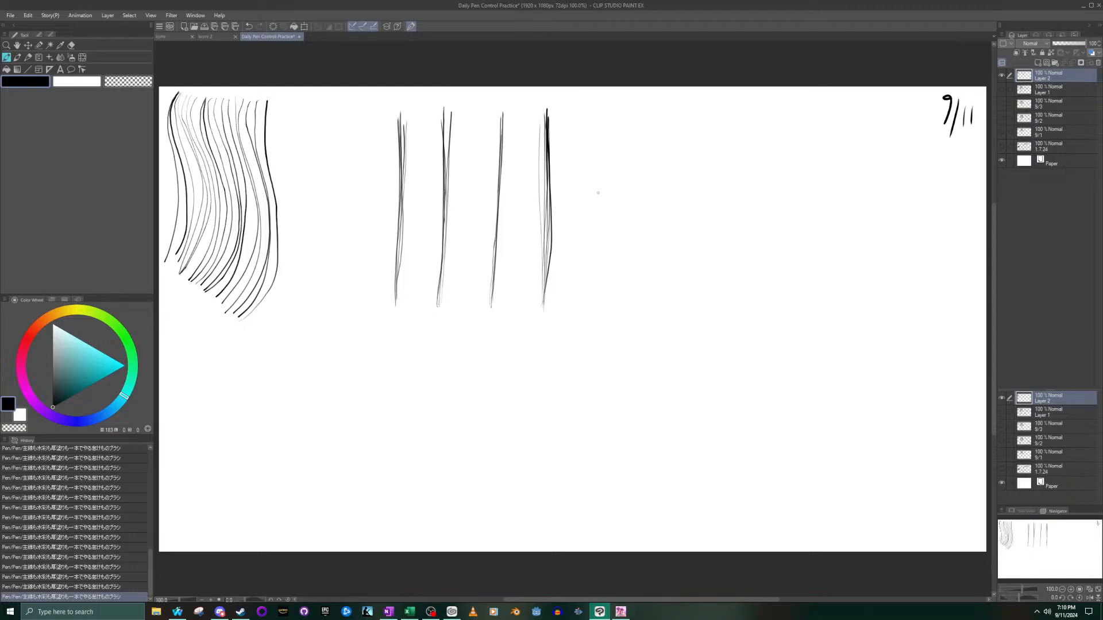
# - Add a fifth vertical line at the right end of the row and retrace it with repeated upward strokes
pyautogui.moveTo(585, 299); pyautogui.dragTo(589, 112)
pyautogui.moveTo(586, 283); pyautogui.dragTo(596, 111)
pyautogui.moveTo(585, 301); pyautogui.dragTo(597, 102)
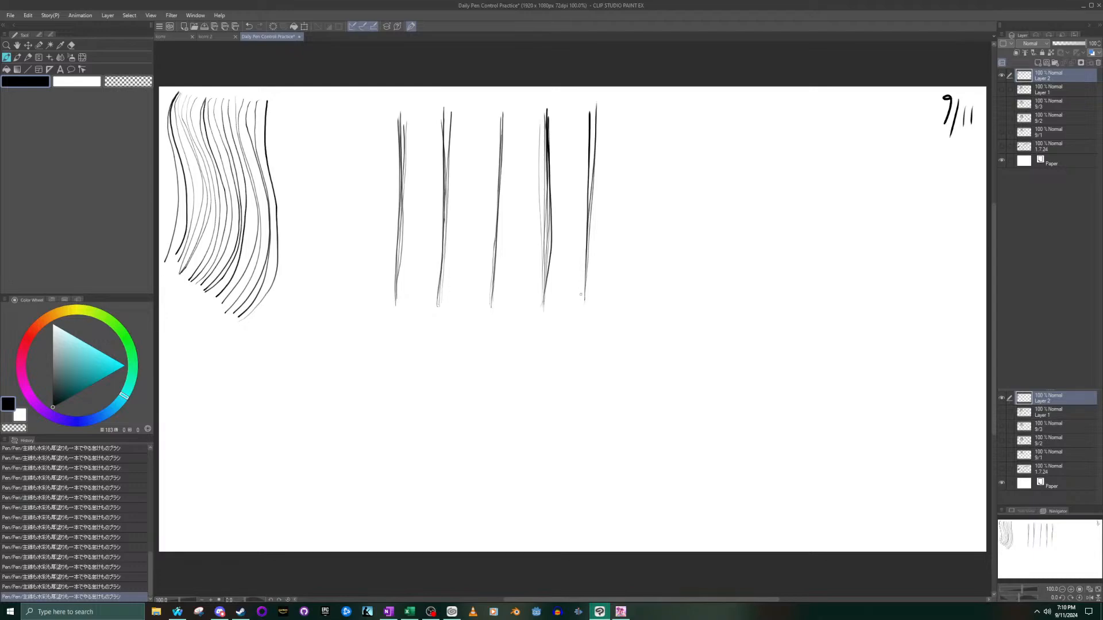
pyautogui.moveTo(584, 285); pyautogui.dragTo(593, 111)
pyautogui.moveTo(586, 257); pyautogui.dragTo(596, 107)
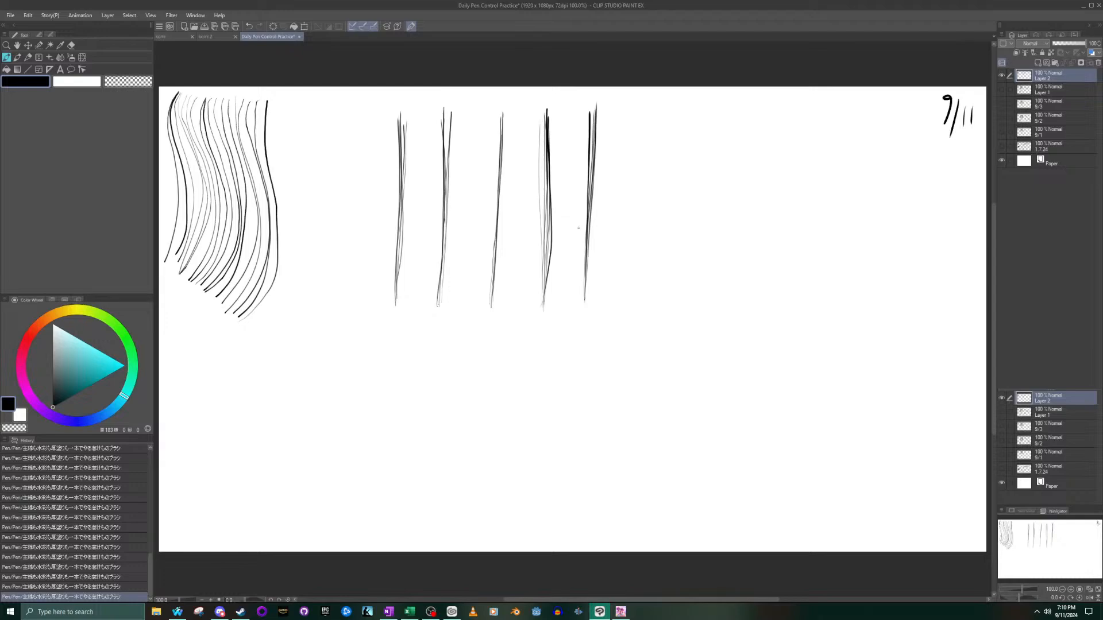
pyautogui.moveTo(585, 280); pyautogui.dragTo(595, 115)
pyautogui.moveTo(586, 248); pyautogui.dragTo(595, 130)
# - Draw a horizontal line joining the lower ends of the five vertical lines and retrace it from right to left
pyautogui.moveTo(585, 304); pyautogui.dragTo(404, 302)
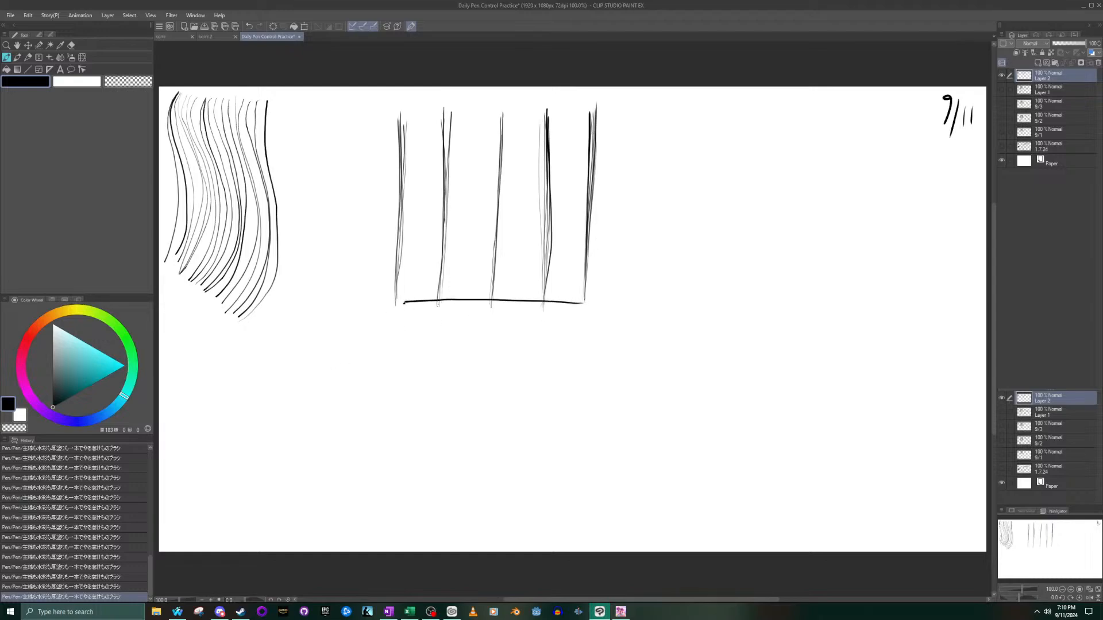
pyautogui.moveTo(581, 304); pyautogui.dragTo(407, 302)
pyautogui.moveTo(579, 300); pyautogui.dragTo(381, 303)
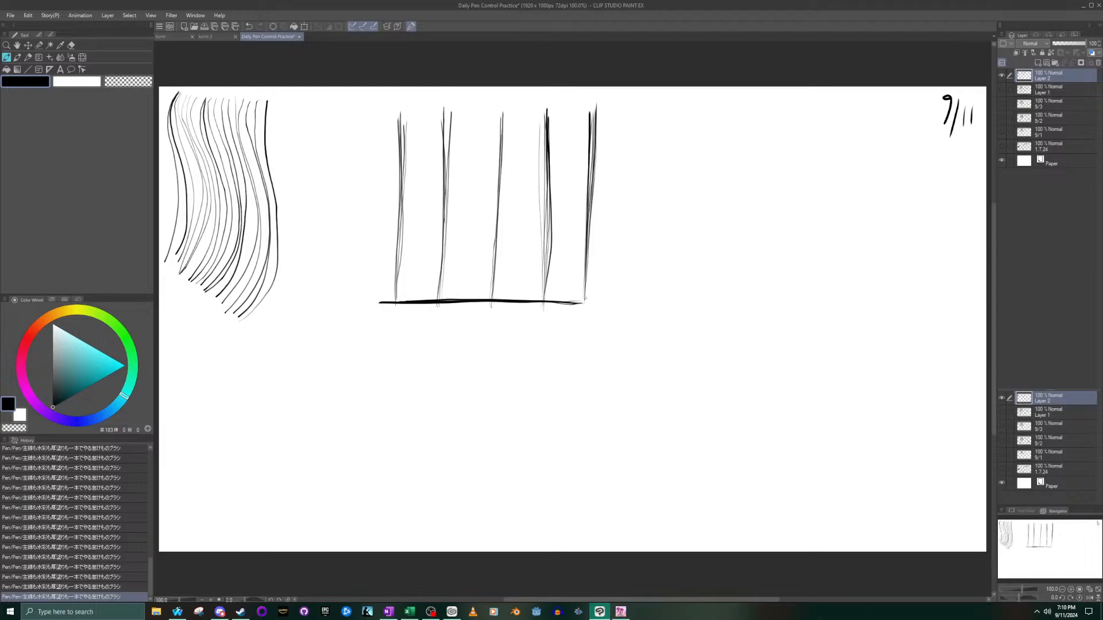
# - Thicken the horizontal line along the lower ends of the verticals with five more right-to-left strokes
pyautogui.moveTo(581, 302); pyautogui.dragTo(397, 302)
pyautogui.moveTo(573, 302); pyautogui.dragTo(399, 298)
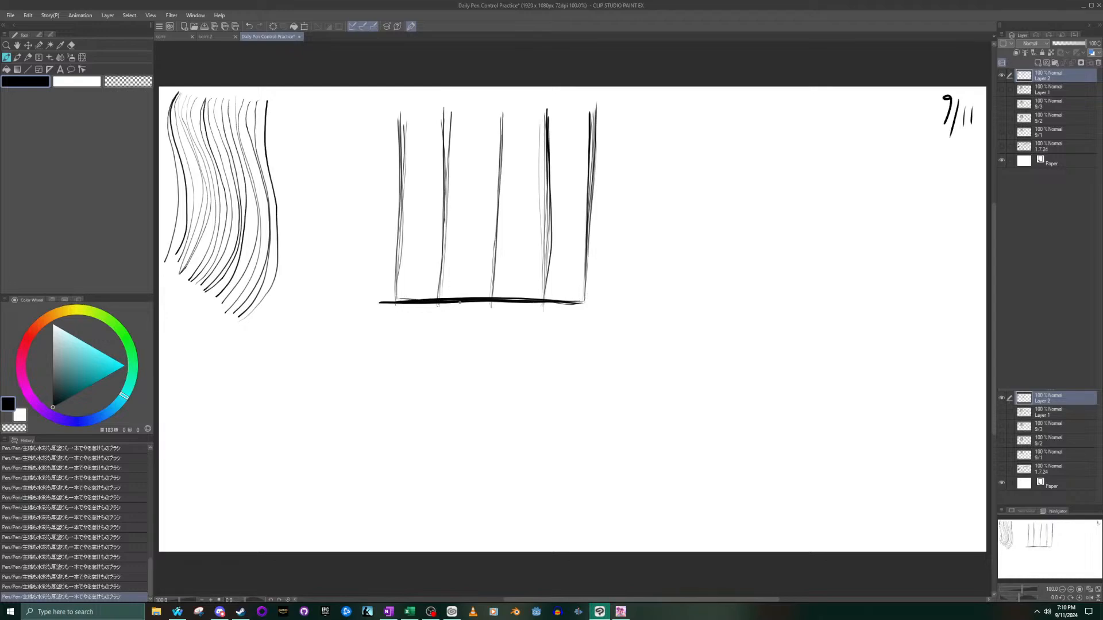
pyautogui.moveTo(482, 302); pyautogui.dragTo(394, 301)
pyautogui.moveTo(537, 300); pyautogui.dragTo(381, 299)
pyautogui.moveTo(525, 299); pyautogui.dragTo(398, 297)
# - Draw a second horizontal line across the verticals just above the lowest one and retrace it from right to left
pyautogui.moveTo(585, 258); pyautogui.dragTo(391, 256)
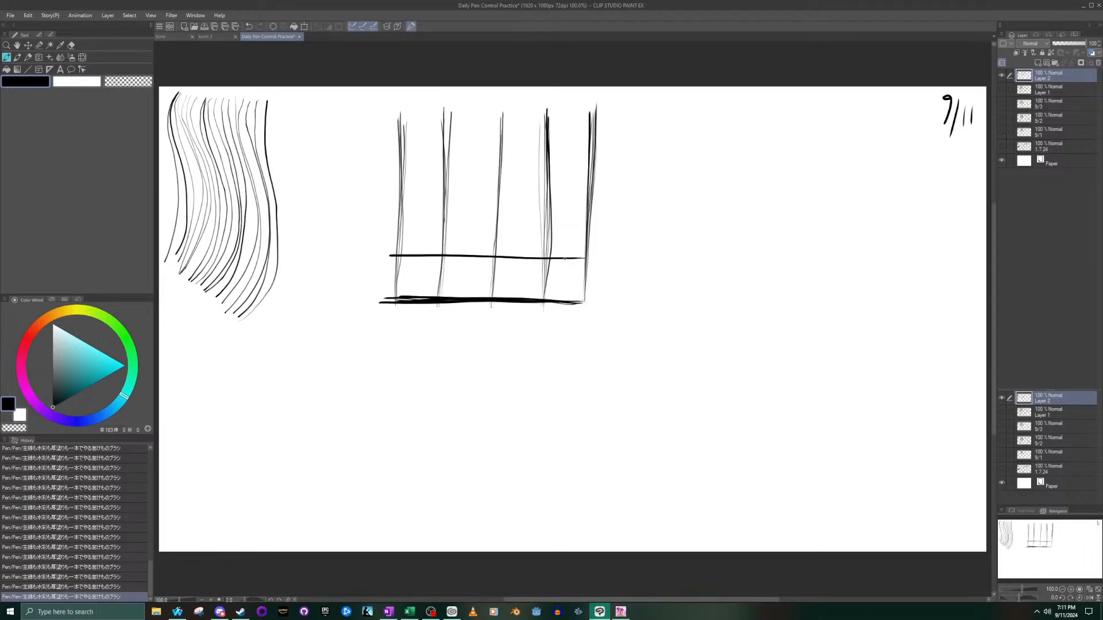
pyautogui.moveTo(469, 256); pyautogui.dragTo(376, 249)
pyautogui.moveTo(583, 257); pyautogui.dragTo(396, 256)
pyautogui.moveTo(577, 259); pyautogui.dragTo(382, 257)
pyautogui.moveTo(583, 257); pyautogui.dragTo(386, 254)
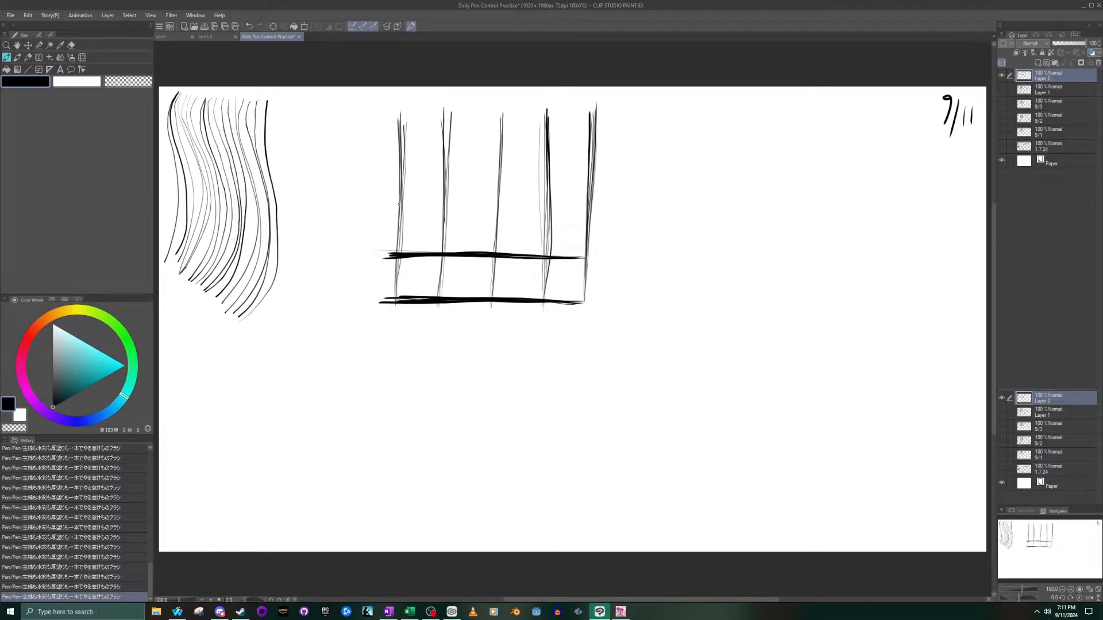
# - Add a third horizontal line across the middle of the verticals and retrace it with repeated right-to-left strokes
pyautogui.moveTo(587, 210); pyautogui.dragTo(391, 206)
pyautogui.moveTo(586, 209); pyautogui.dragTo(394, 208)
pyautogui.moveTo(582, 208); pyautogui.dragTo(393, 207)
pyautogui.moveTo(568, 209); pyautogui.dragTo(388, 209)
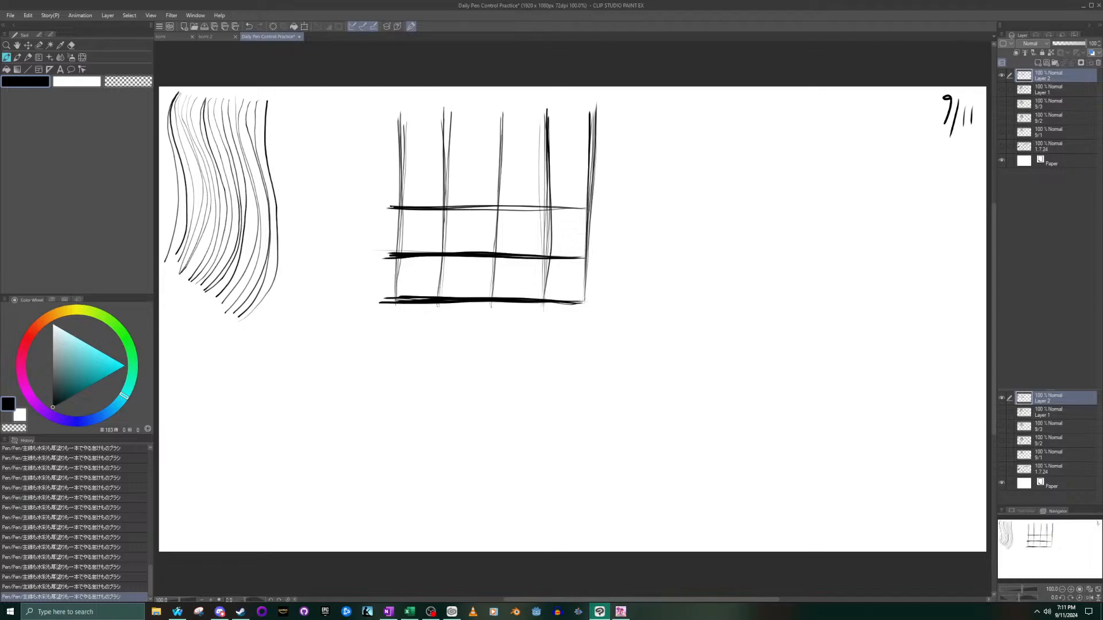
pyautogui.moveTo(572, 208); pyautogui.dragTo(381, 210)
# - Add a fourth horizontal line at the same spacing above the middle one and retrace it from right to left
pyautogui.moveTo(592, 161); pyautogui.dragTo(386, 158)
pyautogui.moveTo(597, 160); pyautogui.dragTo(387, 161)
pyautogui.moveTo(594, 159); pyautogui.dragTo(391, 163)
pyautogui.moveTo(586, 161); pyautogui.dragTo(530, 159)
pyautogui.moveTo(432, 159); pyautogui.dragTo(389, 161)
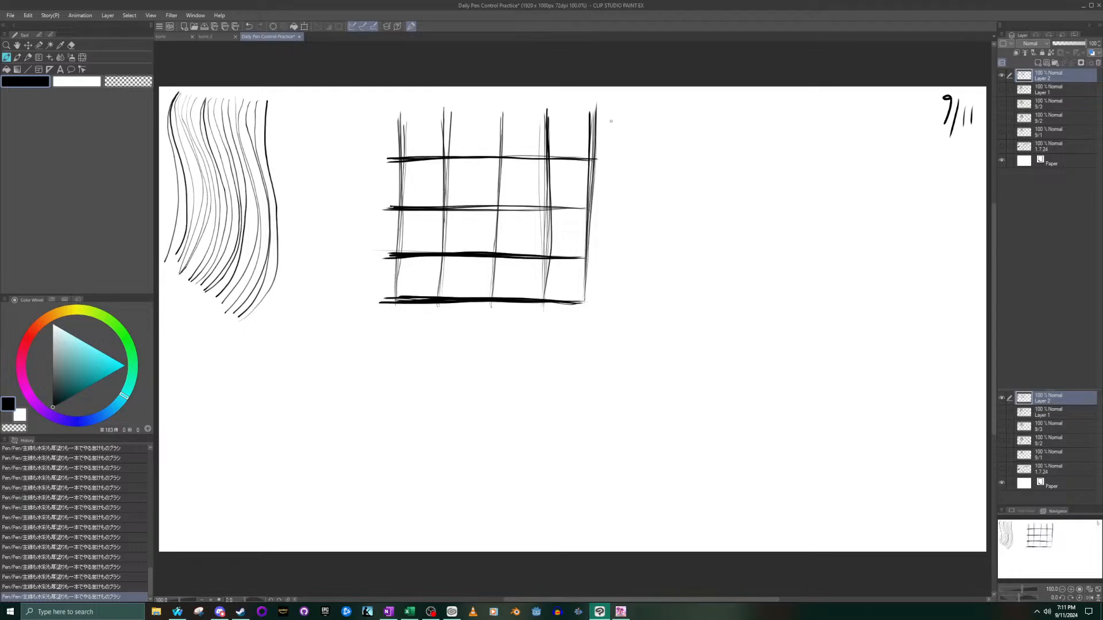
# - Close the four-by-four grid with a horizontal line across the upper ends of the verticals and retrace it repeatedly
pyautogui.moveTo(591, 113); pyautogui.dragTo(383, 115)
pyautogui.moveTo(578, 114); pyautogui.dragTo(386, 114)
pyautogui.moveTo(590, 112); pyautogui.dragTo(400, 114)
pyautogui.moveTo(583, 117); pyautogui.dragTo(391, 117)
pyautogui.moveTo(588, 116); pyautogui.dragTo(381, 119)
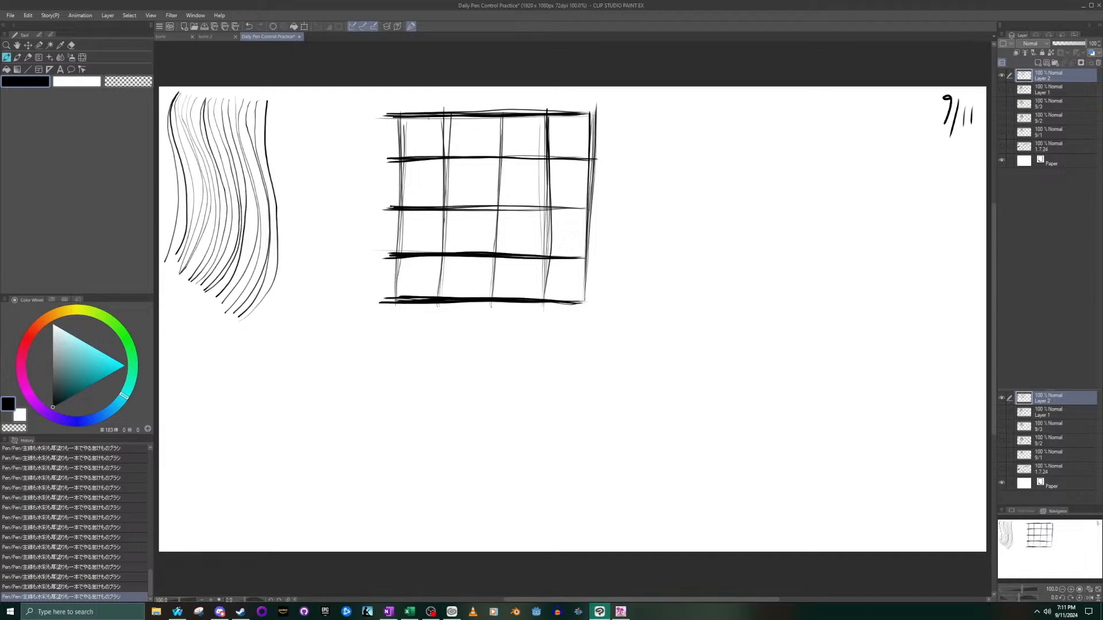
# - Draw one ellipse inside each cell of the grid's upper two rows so that it fills the cell
pyautogui.moveTo(428, 153)
pyautogui.mouseDown()
pyautogui.moveTo(436, 127)
pyautogui.moveTo(418, 123)
pyautogui.moveTo(412, 144)
pyautogui.moveTo(435, 147)
pyautogui.moveTo(416, 118)
pyautogui.moveTo(412, 152)
pyautogui.moveTo(440, 130)
pyautogui.mouseUp()
pyautogui.moveTo(573, 153)
pyautogui.mouseDown()
pyautogui.moveTo(573, 118)
pyautogui.moveTo(548, 127)
pyautogui.moveTo(559, 155)
pyautogui.moveTo(581, 151)
pyautogui.moveTo(581, 120)
pyautogui.moveTo(554, 117)
pyautogui.moveTo(548, 138)
pyautogui.moveTo(570, 155)
pyautogui.moveTo(582, 137)
pyautogui.moveTo(524, 117)
pyautogui.moveTo(504, 138)
pyautogui.moveTo(539, 149)
pyautogui.mouseUp()
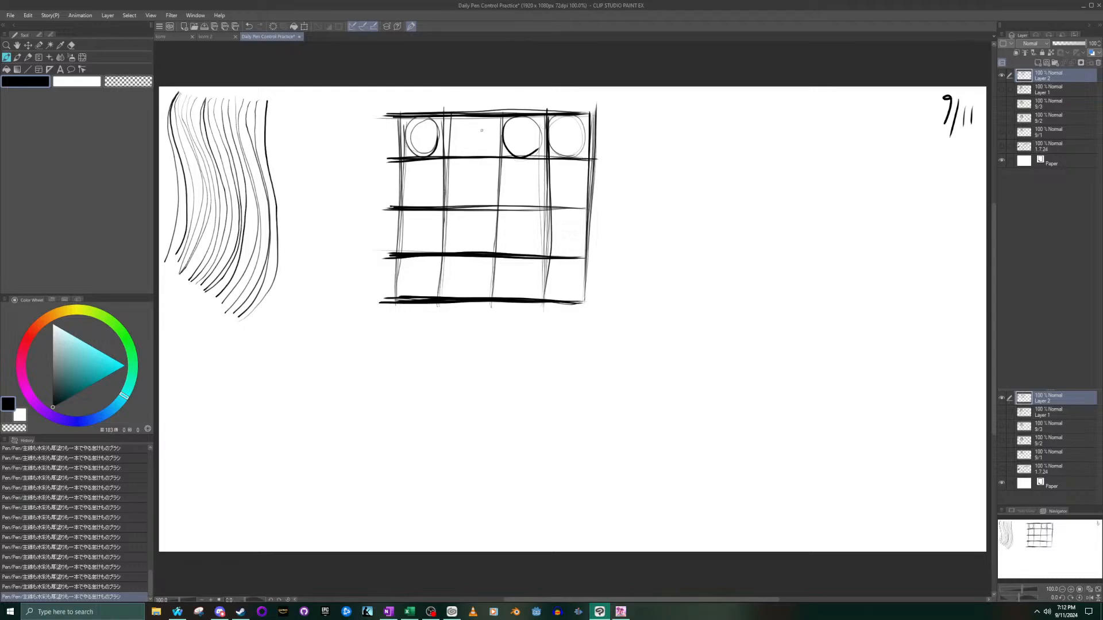
pyautogui.moveTo(477, 159)
pyautogui.mouseDown()
pyautogui.moveTo(500, 141)
pyautogui.moveTo(474, 114)
pyautogui.moveTo(442, 133)
pyautogui.moveTo(448, 150)
pyautogui.moveTo(480, 157)
pyautogui.mouseUp()
pyautogui.moveTo(411, 201)
pyautogui.mouseDown()
pyautogui.moveTo(436, 188)
pyautogui.moveTo(425, 160)
pyautogui.moveTo(402, 181)
pyautogui.moveTo(413, 206)
pyautogui.moveTo(435, 190)
pyautogui.moveTo(424, 160)
pyautogui.moveTo(408, 205)
pyautogui.mouseUp()
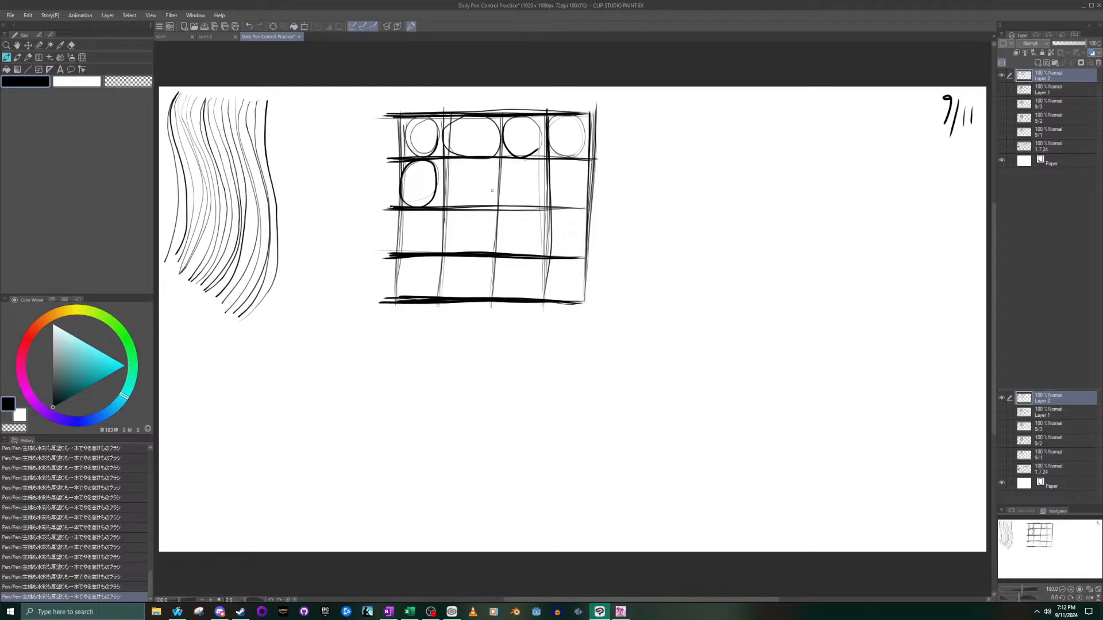
pyautogui.moveTo(459, 203)
pyautogui.mouseDown()
pyautogui.moveTo(481, 202)
pyautogui.moveTo(493, 165)
pyautogui.moveTo(473, 164)
pyautogui.moveTo(455, 185)
pyautogui.moveTo(472, 208)
pyautogui.moveTo(497, 169)
pyautogui.moveTo(457, 162)
pyautogui.moveTo(443, 201)
pyautogui.moveTo(483, 204)
pyautogui.mouseUp()
pyautogui.moveTo(505, 186)
pyautogui.mouseDown()
pyautogui.moveTo(527, 205)
pyautogui.moveTo(543, 177)
pyautogui.moveTo(514, 160)
pyautogui.moveTo(499, 188)
pyautogui.moveTo(529, 204)
pyautogui.moveTo(542, 175)
pyautogui.moveTo(564, 205)
pyautogui.moveTo(583, 182)
pyautogui.moveTo(568, 155)
pyautogui.moveTo(550, 178)
pyautogui.moveTo(588, 180)
pyautogui.moveTo(584, 158)
pyautogui.mouseUp()
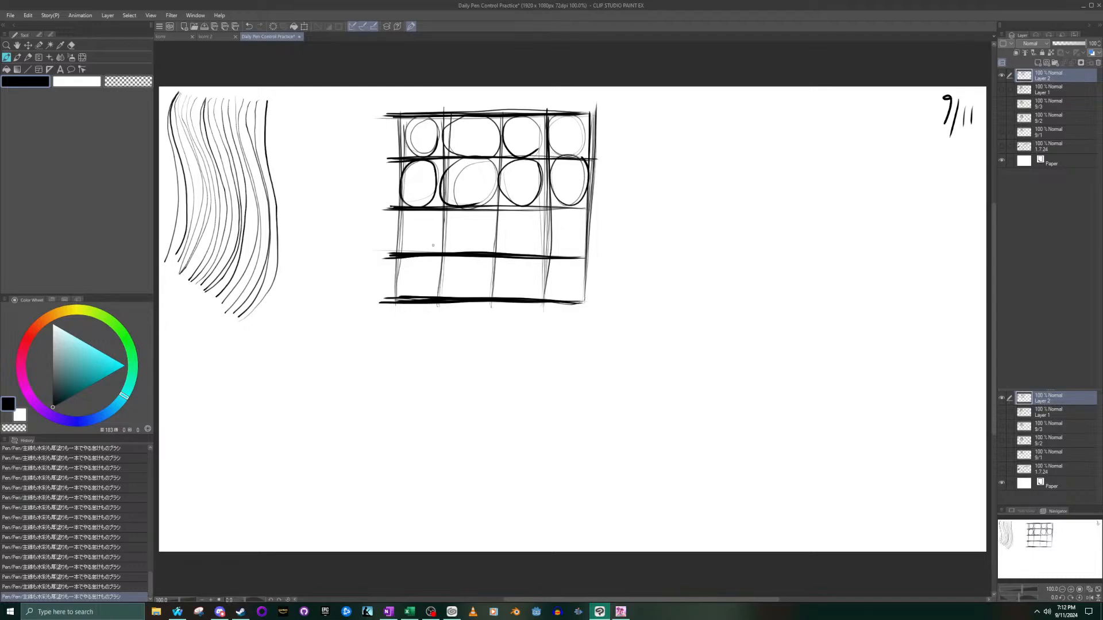
# - Fill each cell of the grid's lower two rows with one ellipse touching the cell's sides
pyautogui.moveTo(420, 253)
pyautogui.mouseDown()
pyautogui.moveTo(407, 212)
pyautogui.moveTo(400, 231)
pyautogui.moveTo(492, 250)
pyautogui.moveTo(479, 212)
pyautogui.moveTo(442, 228)
pyautogui.moveTo(469, 253)
pyautogui.moveTo(476, 212)
pyautogui.mouseUp()
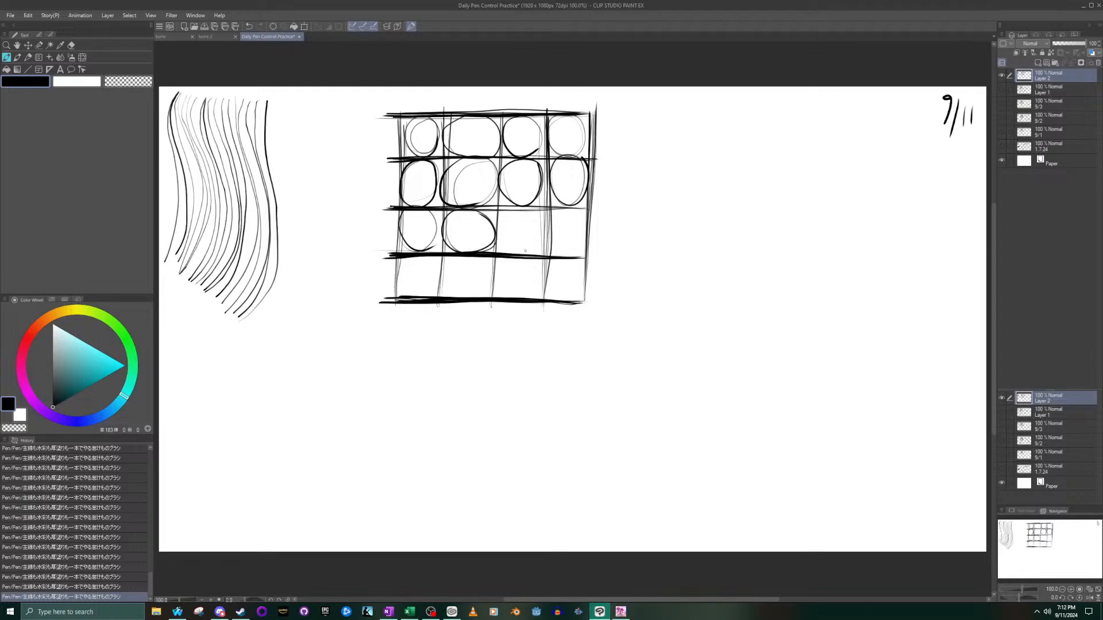
pyautogui.moveTo(505, 251)
pyautogui.mouseDown()
pyautogui.moveTo(522, 251)
pyautogui.moveTo(526, 208)
pyautogui.moveTo(513, 253)
pyautogui.mouseUp()
pyautogui.moveTo(582, 229)
pyautogui.mouseDown()
pyautogui.moveTo(568, 212)
pyautogui.moveTo(553, 237)
pyautogui.moveTo(575, 254)
pyautogui.moveTo(579, 208)
pyautogui.moveTo(583, 222)
pyautogui.moveTo(564, 213)
pyautogui.moveTo(555, 237)
pyautogui.moveTo(563, 250)
pyautogui.moveTo(576, 234)
pyautogui.moveTo(570, 214)
pyautogui.moveTo(554, 235)
pyautogui.moveTo(566, 213)
pyautogui.mouseUp()
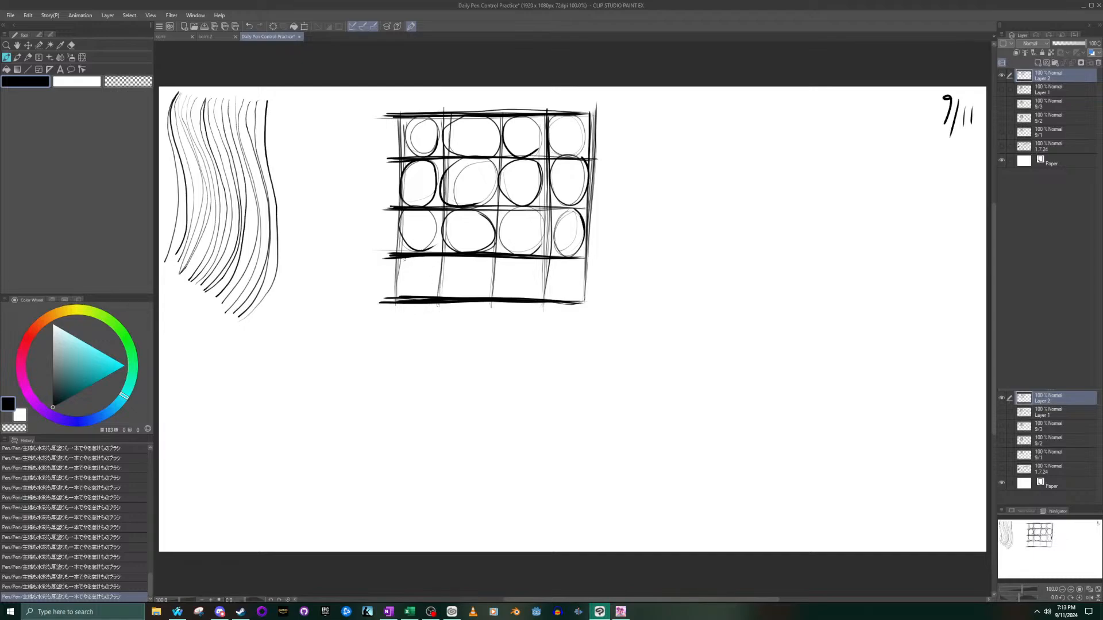
pyautogui.moveTo(420, 297)
pyautogui.mouseDown()
pyautogui.moveTo(426, 260)
pyautogui.moveTo(416, 298)
pyautogui.mouseUp()
pyautogui.moveTo(484, 298)
pyautogui.mouseDown()
pyautogui.moveTo(494, 285)
pyautogui.moveTo(453, 287)
pyautogui.moveTo(461, 298)
pyautogui.moveTo(535, 274)
pyautogui.moveTo(500, 296)
pyautogui.moveTo(538, 279)
pyautogui.moveTo(555, 299)
pyautogui.moveTo(549, 260)
pyautogui.moveTo(551, 294)
pyautogui.mouseUp()
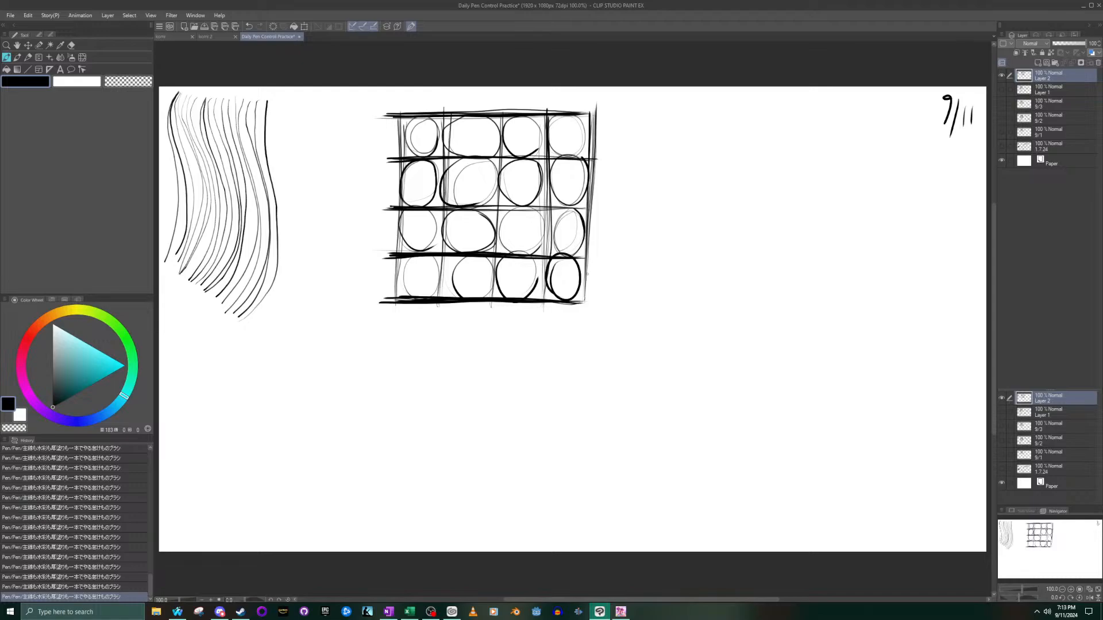
# - Briefly show Layer 1 as reference, hide it again, and draw the two front faces of a small box right of the grid
pyautogui.click(1001, 90)
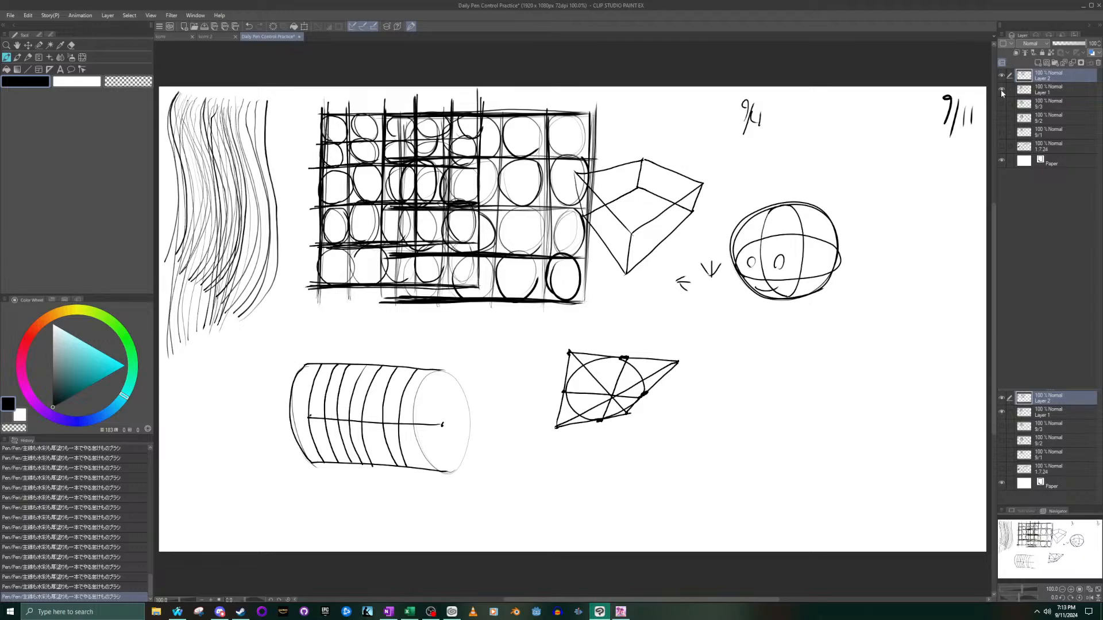
pyautogui.click(1001, 90)
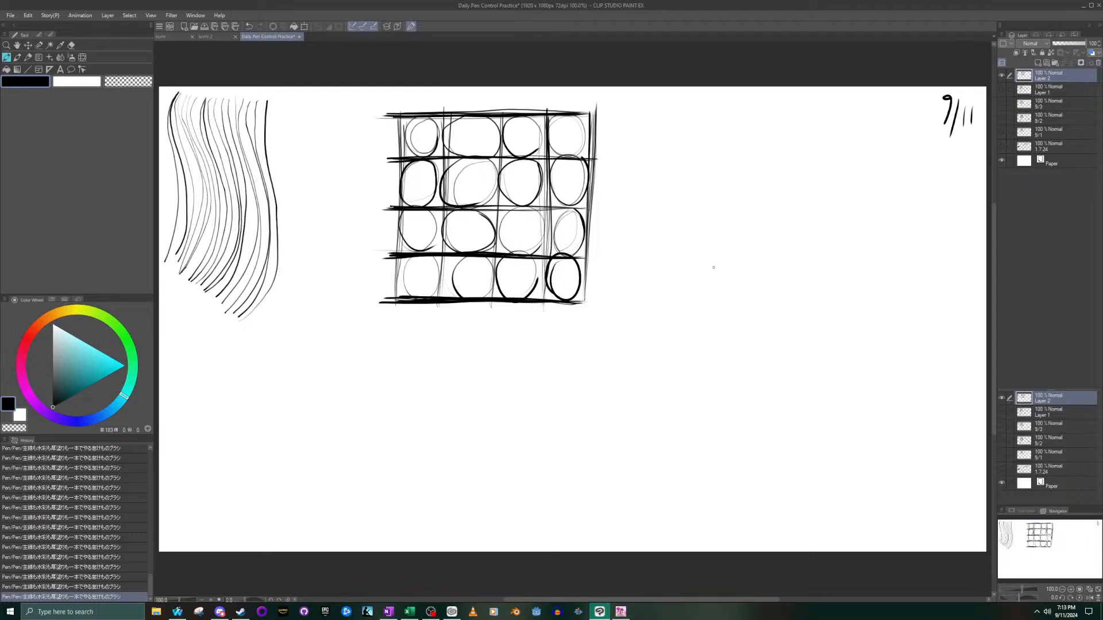
pyautogui.moveTo(715, 240)
pyautogui.mouseDown()
pyautogui.moveTo(713, 274)
pyautogui.moveTo(705, 232)
pyautogui.moveTo(680, 212)
pyautogui.moveTo(743, 218)
pyautogui.mouseUp()
pyautogui.moveTo(712, 274); pyautogui.dragTo(690, 243)
pyautogui.moveTo(680, 212); pyautogui.dragTo(688, 237)
pyautogui.moveTo(722, 263); pyautogui.dragTo(733, 255)
pyautogui.hotkey('ctrl', 'z')
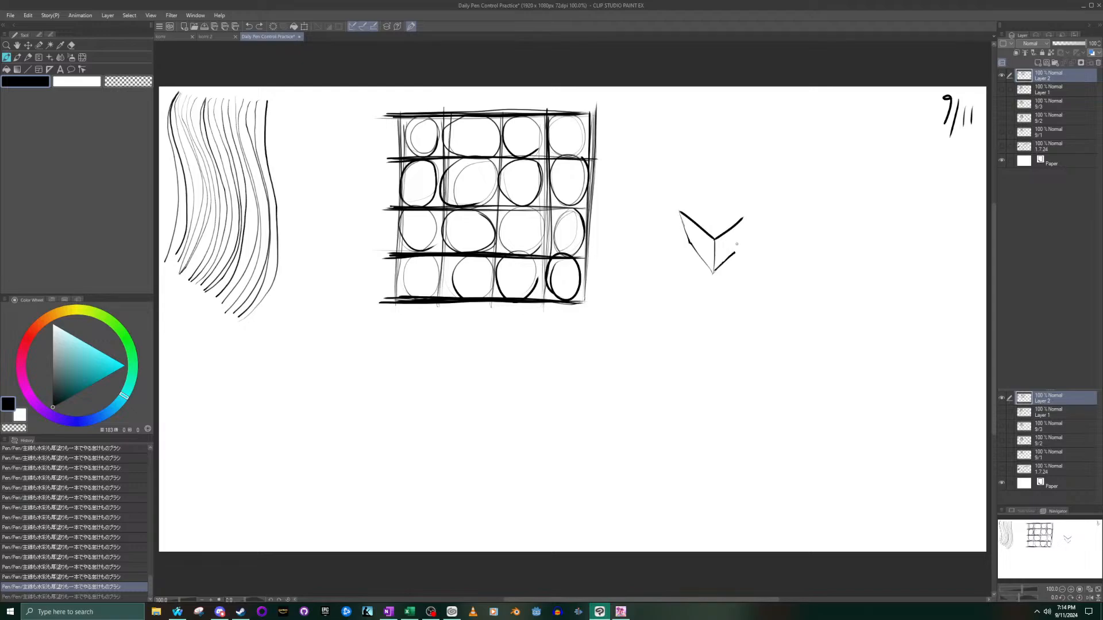
pyautogui.hotkey('ctrl', 'y')
pyautogui.moveTo(727, 258)
pyautogui.mouseDown()
pyautogui.moveTo(743, 218)
pyautogui.moveTo(738, 244)
pyautogui.mouseUp()
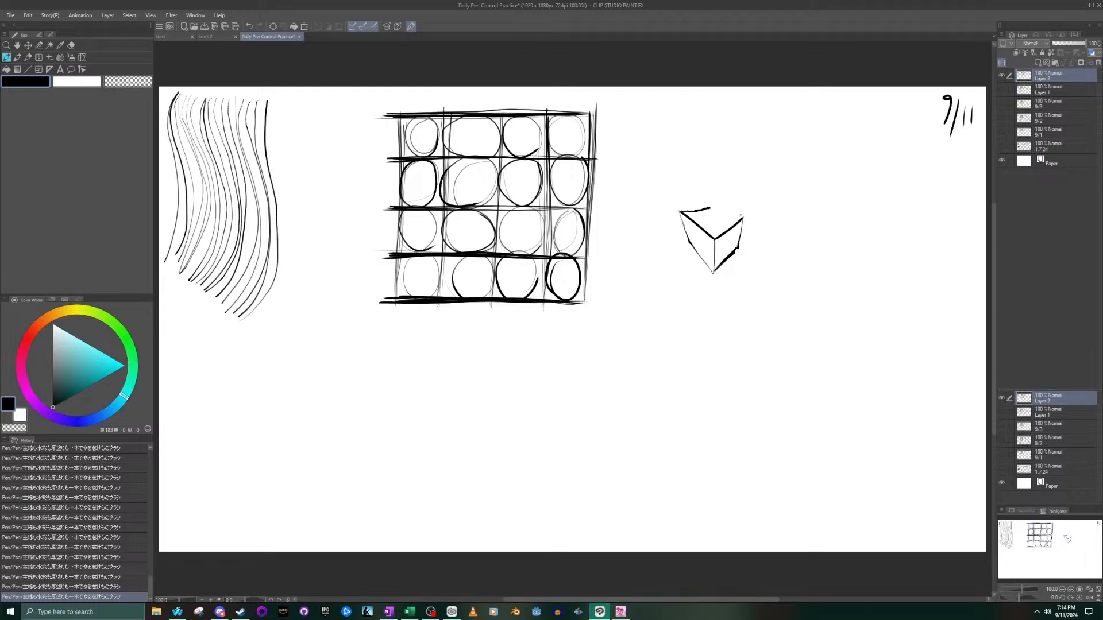
# - Complete the box's upper face and draw its hidden rear edges through the inside
pyautogui.moveTo(744, 217); pyautogui.dragTo(711, 207)
pyautogui.moveTo(740, 248); pyautogui.dragTo(710, 229)
pyautogui.moveTo(709, 211); pyautogui.dragTo(712, 228)
# - Place four corner dots for a tilted quadrilateral below the box and join the two left dots with a straight line
pyautogui.moveTo(652, 416); pyautogui.dragTo(615, 346)
pyautogui.hotkey('ctrl', 'z')
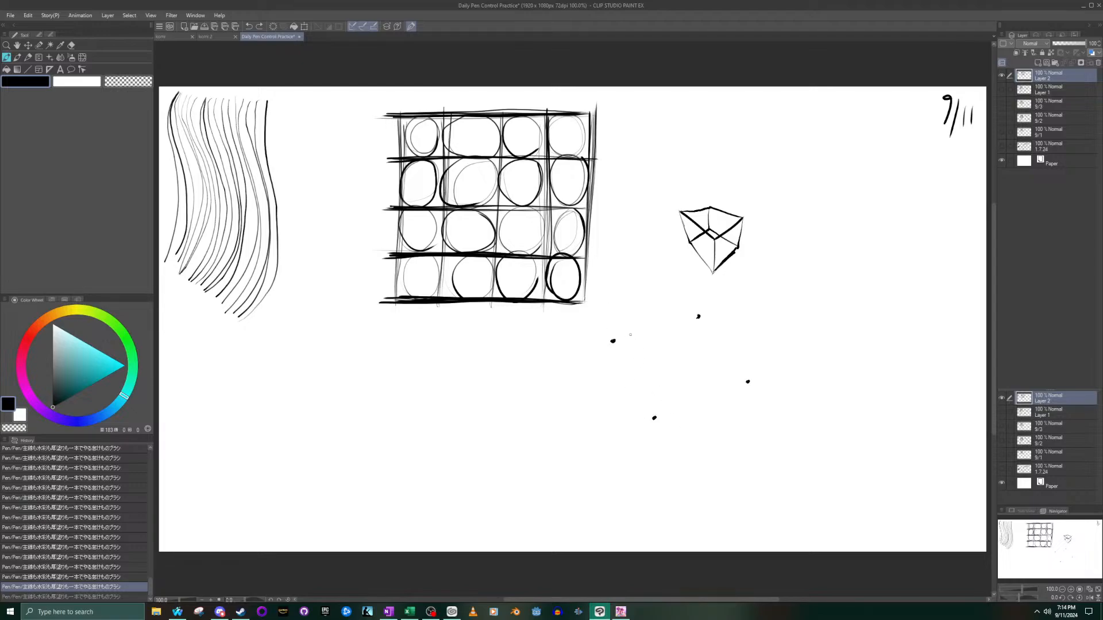
pyautogui.moveTo(654, 417); pyautogui.dragTo(613, 341)
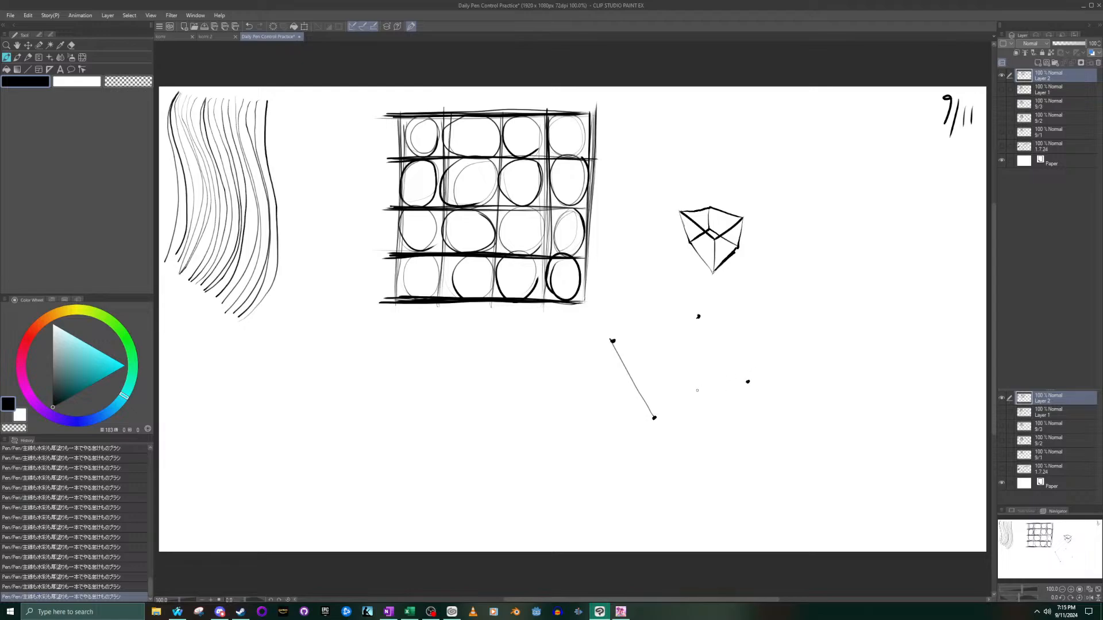
pyautogui.moveTo(655, 417); pyautogui.dragTo(749, 382)
pyautogui.hotkey('ctrl', 'z')
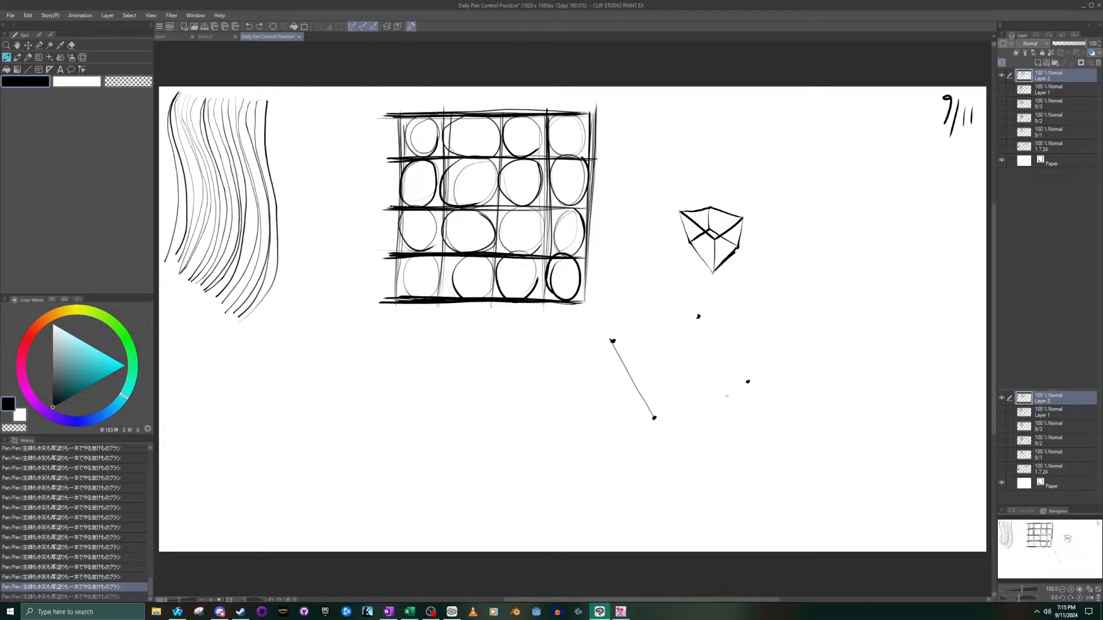
pyautogui.moveTo(654, 418); pyautogui.dragTo(748, 382)
pyautogui.hotkey('ctrl', 'z')
pyautogui.moveTo(654, 418); pyautogui.dragTo(749, 382)
pyautogui.hotkey('ctrl', 'z')
pyautogui.moveTo(654, 417); pyautogui.dragTo(747, 381)
pyautogui.hotkey('ctrl', 'z')
# - Join the remaining corner dots with straight lines along the lower, right and upper sides to close the quadrilateral
pyautogui.moveTo(654, 418); pyautogui.dragTo(749, 381)
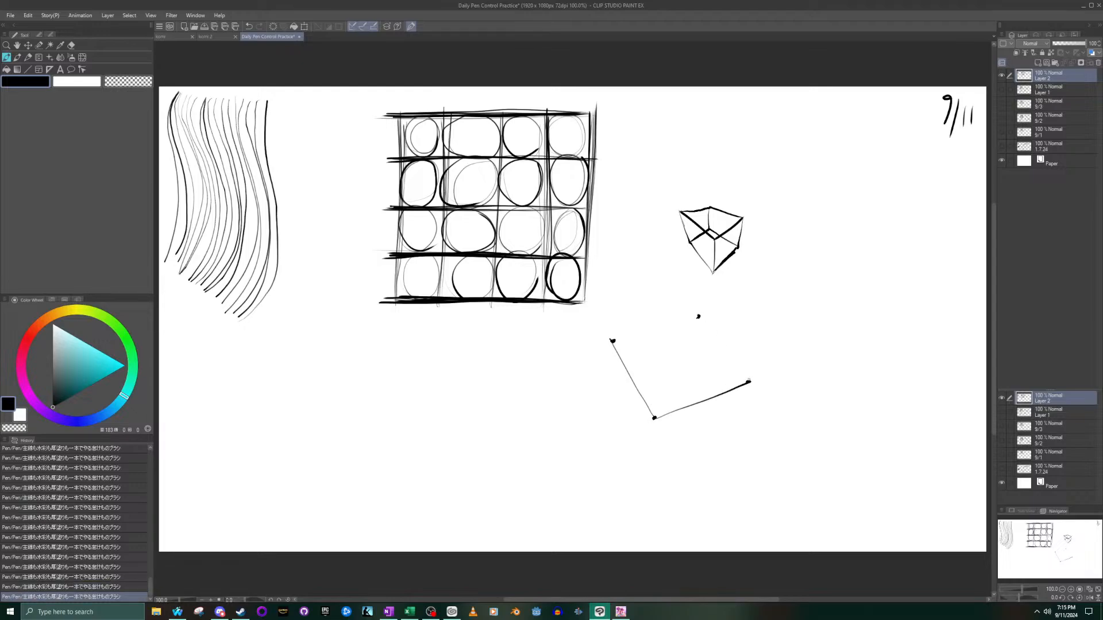
pyautogui.moveTo(748, 381); pyautogui.dragTo(702, 317)
pyautogui.hotkey('ctrl', 'z')
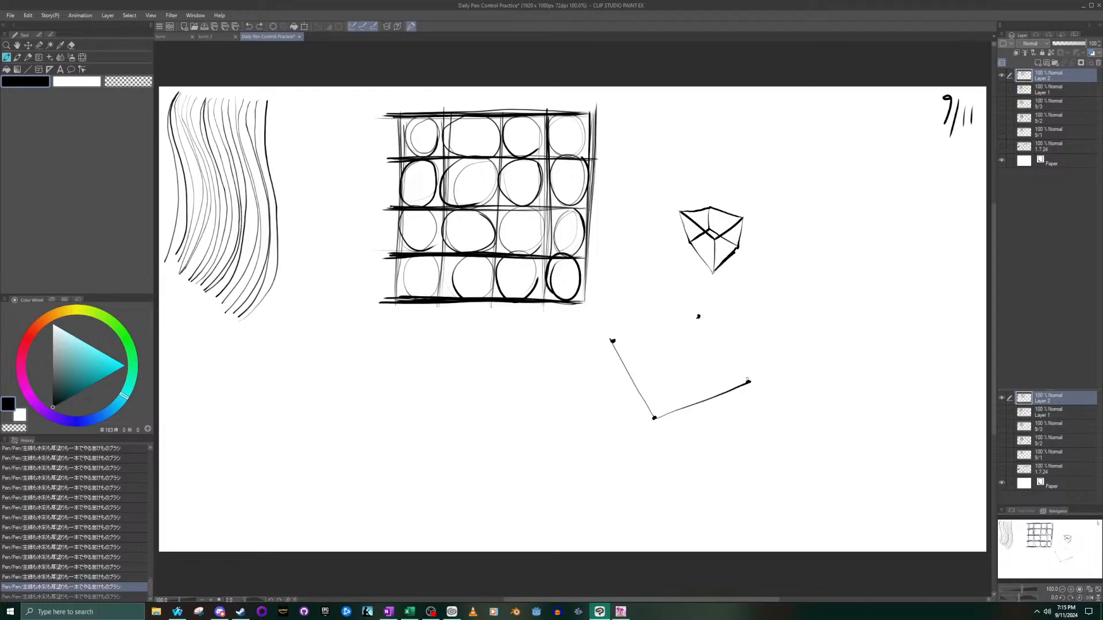
pyautogui.moveTo(749, 382); pyautogui.dragTo(699, 315)
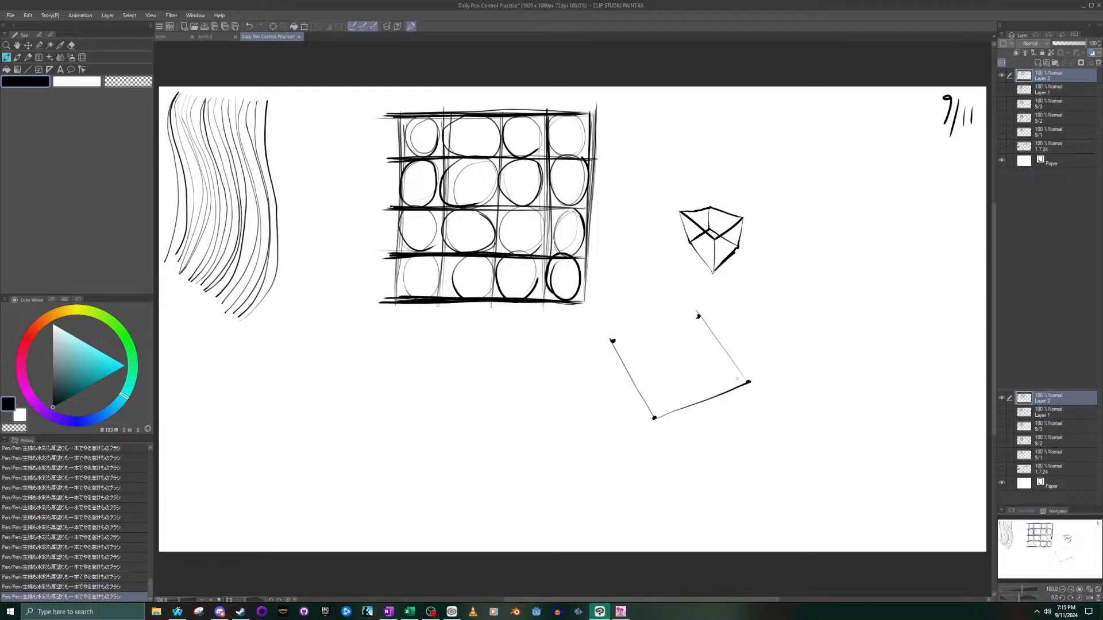
pyautogui.hotkey('ctrl', 'z')
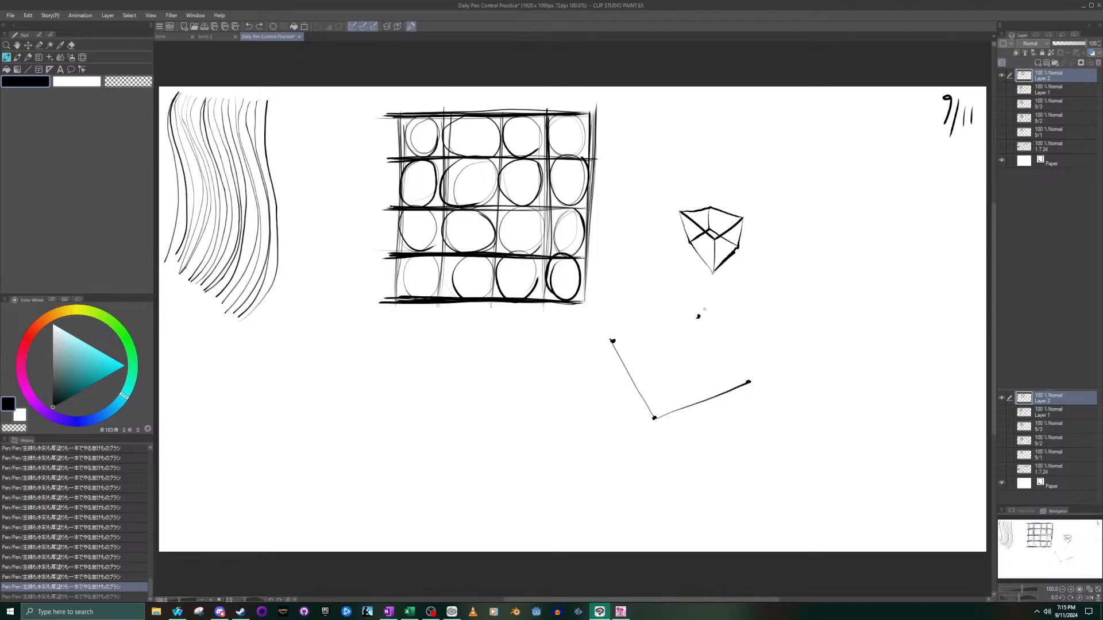
pyautogui.moveTo(749, 381); pyautogui.dragTo(699, 315)
pyautogui.moveTo(613, 340); pyautogui.dragTo(698, 316)
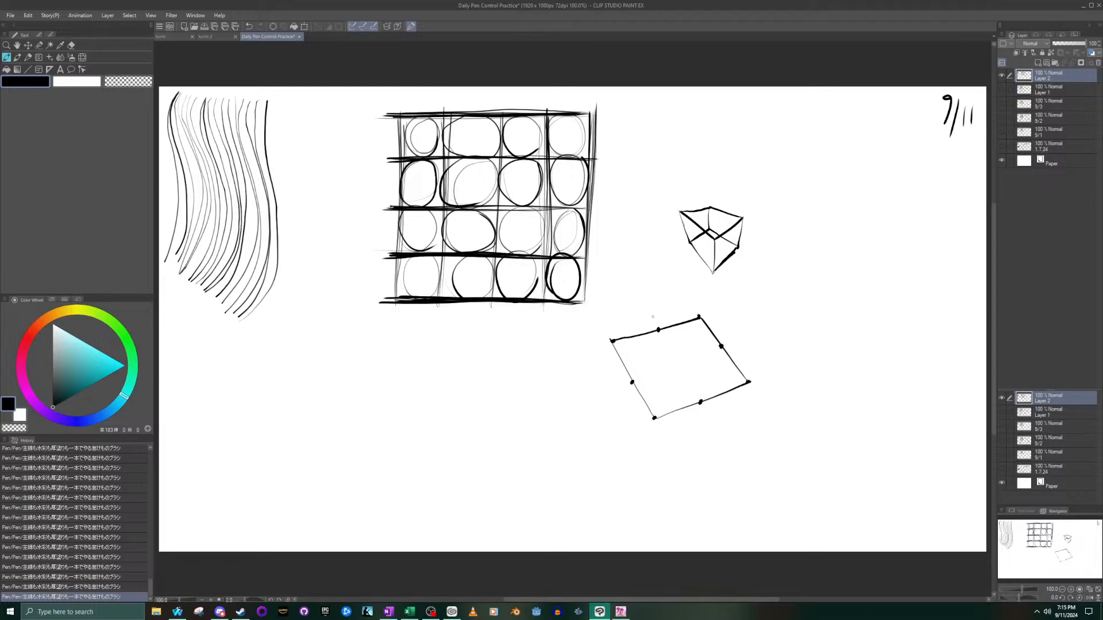
# - Mark the midpoint of each side of the quadrilateral with a dot and join opposite midpoints with two crossing lines
pyautogui.moveTo(700, 401); pyautogui.dragTo(649, 332)
pyautogui.hotkey('ctrl', 'z')
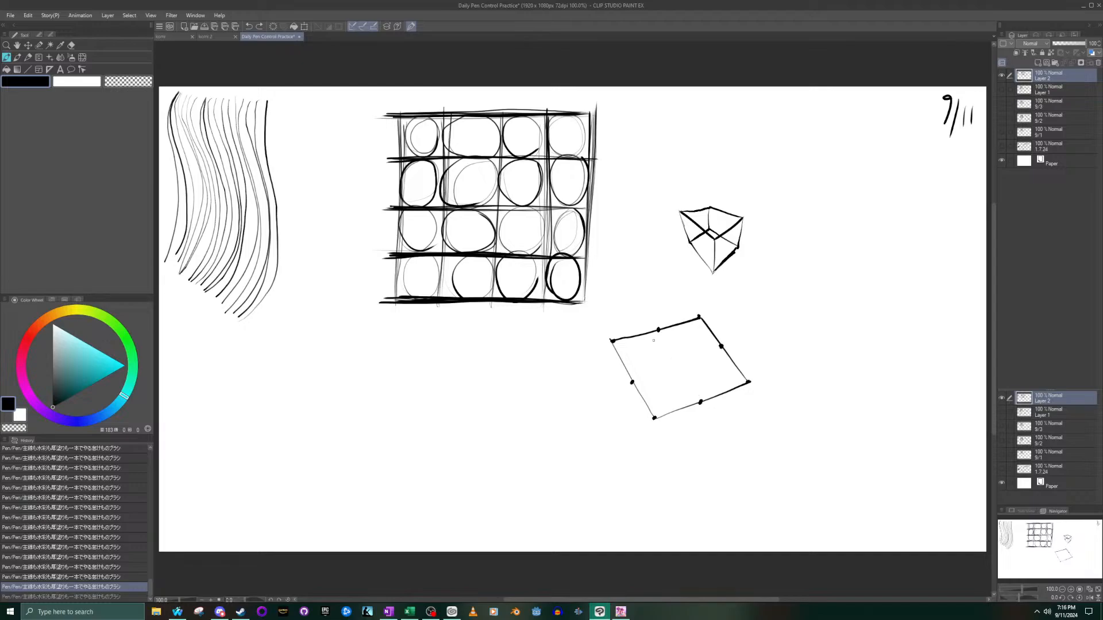
pyautogui.moveTo(700, 401); pyautogui.dragTo(655, 326)
pyautogui.hotkey('ctrl', 'z')
pyautogui.moveTo(701, 402); pyautogui.dragTo(660, 330)
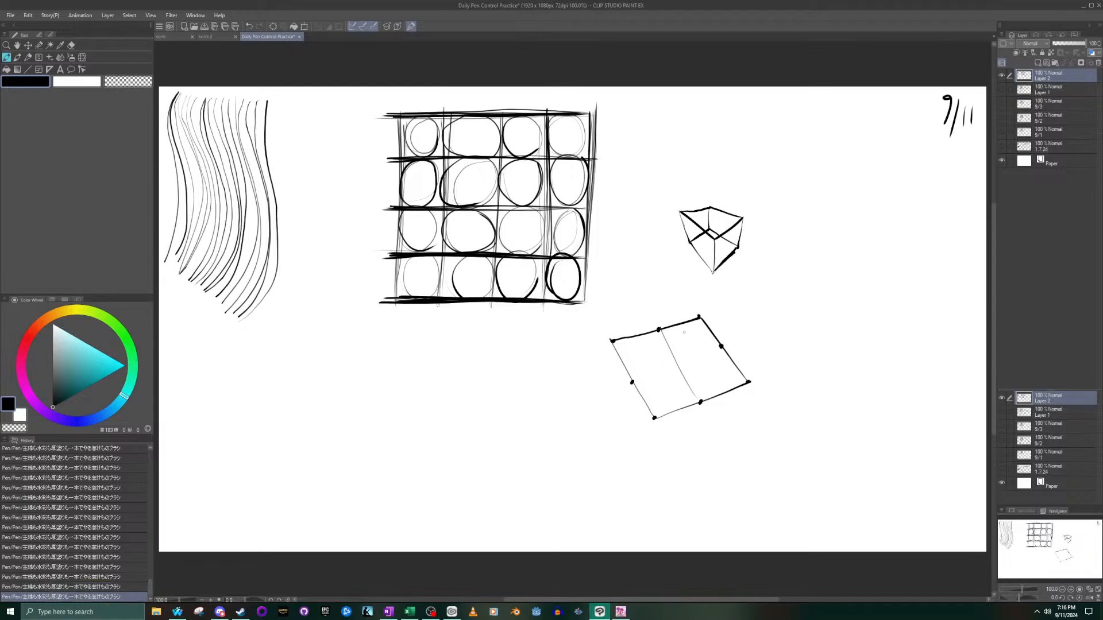
pyautogui.moveTo(632, 382); pyautogui.dragTo(721, 346)
pyautogui.moveTo(643, 335)
pyautogui.mouseDown()
pyautogui.moveTo(630, 382)
pyautogui.moveTo(699, 396)
pyautogui.moveTo(682, 334)
pyautogui.moveTo(635, 394)
pyautogui.mouseUp()
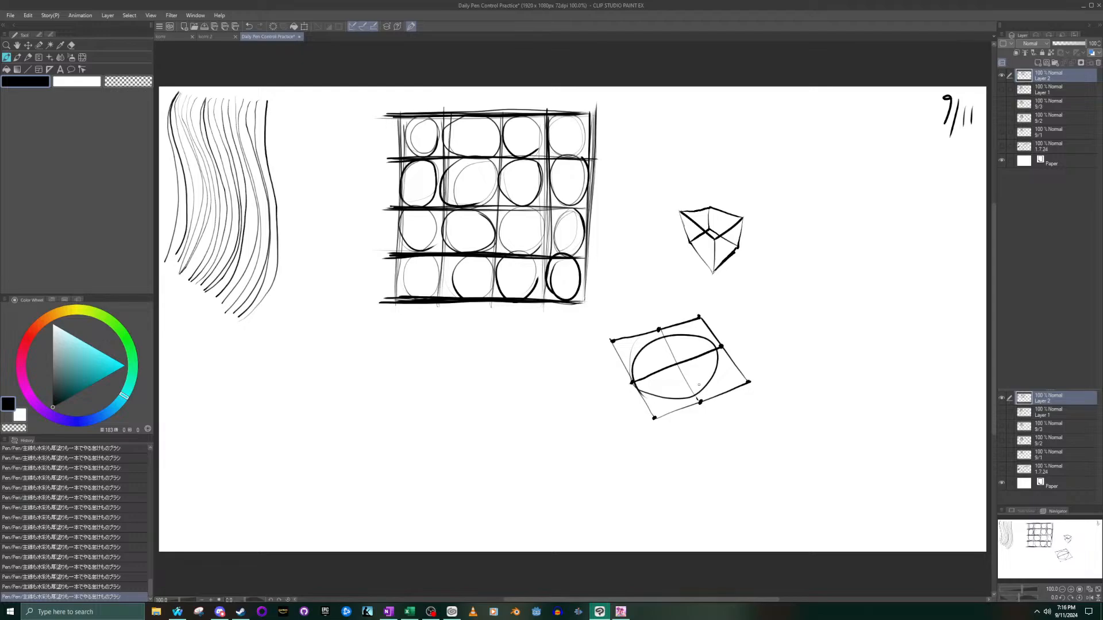
pyautogui.hotkey('ctrl', 'z')
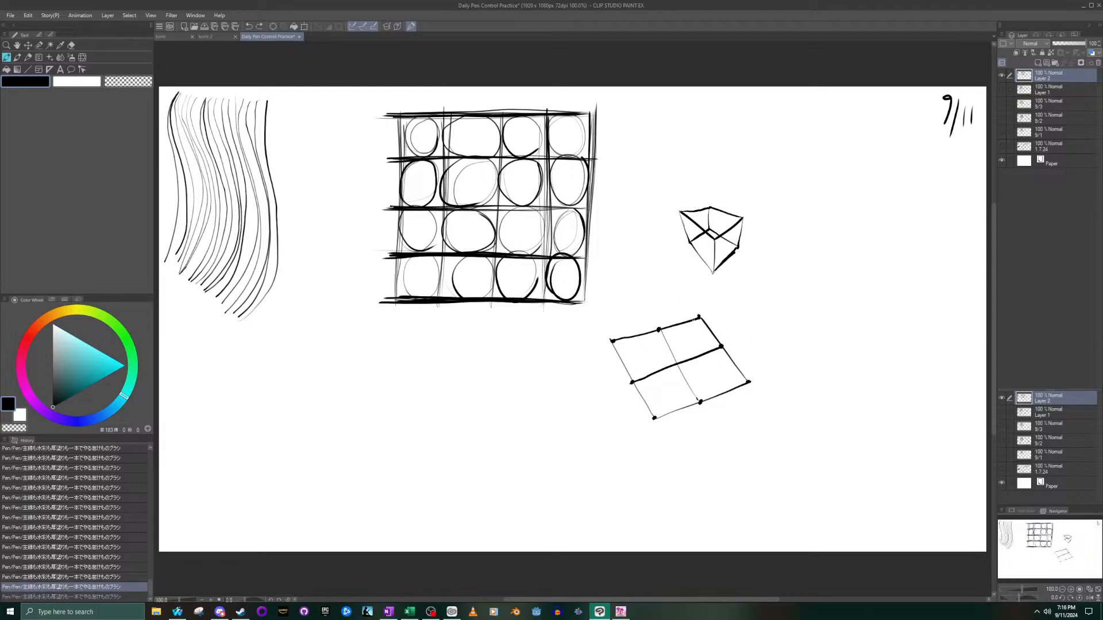
pyautogui.moveTo(629, 384)
pyautogui.mouseDown()
pyautogui.moveTo(670, 401)
pyautogui.moveTo(703, 390)
pyautogui.moveTo(717, 351)
pyautogui.moveTo(679, 335)
pyautogui.moveTo(632, 361)
pyautogui.moveTo(694, 398)
pyautogui.mouseUp()
pyautogui.hotkey('ctrl', 'z')
pyautogui.moveTo(632, 389)
pyautogui.mouseDown()
pyautogui.moveTo(702, 401)
pyautogui.moveTo(700, 337)
pyautogui.moveTo(637, 368)
pyautogui.moveTo(689, 405)
pyautogui.mouseUp()
pyautogui.hotkey('ctrl', 'z')
pyautogui.moveTo(627, 371)
pyautogui.mouseDown()
pyautogui.moveTo(669, 402)
pyautogui.moveTo(696, 399)
pyautogui.moveTo(718, 357)
pyautogui.moveTo(697, 340)
pyautogui.moveTo(657, 334)
pyautogui.moveTo(633, 361)
pyautogui.moveTo(633, 390)
pyautogui.moveTo(700, 402)
pyautogui.moveTo(722, 348)
pyautogui.mouseUp()
pyautogui.hotkey('ctrl', 'z')
pyautogui.moveTo(635, 379)
pyautogui.mouseDown()
pyautogui.moveTo(656, 397)
pyautogui.moveTo(696, 397)
pyautogui.moveTo(720, 370)
pyautogui.moveTo(703, 331)
pyautogui.moveTo(643, 339)
pyautogui.moveTo(633, 386)
pyautogui.moveTo(695, 408)
pyautogui.mouseUp()
pyautogui.hotkey('ctrl', 'z')
pyautogui.moveTo(652, 403)
pyautogui.mouseDown()
pyautogui.moveTo(698, 400)
pyautogui.moveTo(720, 347)
pyautogui.moveTo(672, 331)
pyautogui.moveTo(635, 363)
pyautogui.moveTo(649, 398)
pyautogui.moveTo(701, 404)
pyautogui.mouseUp()
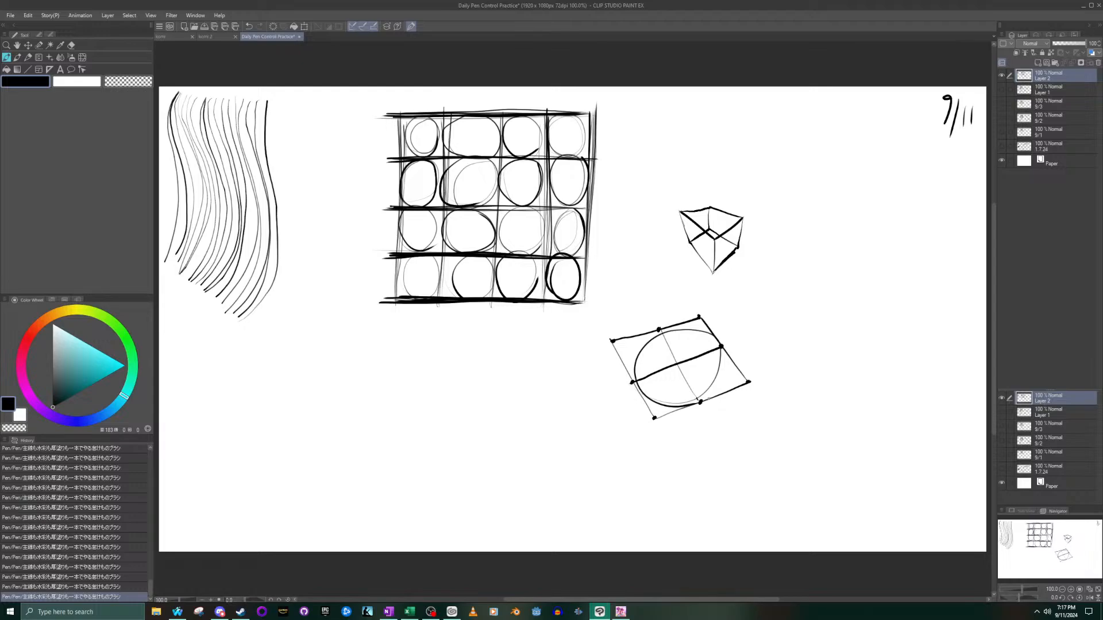
pyautogui.hotkey('ctrl', 'z')
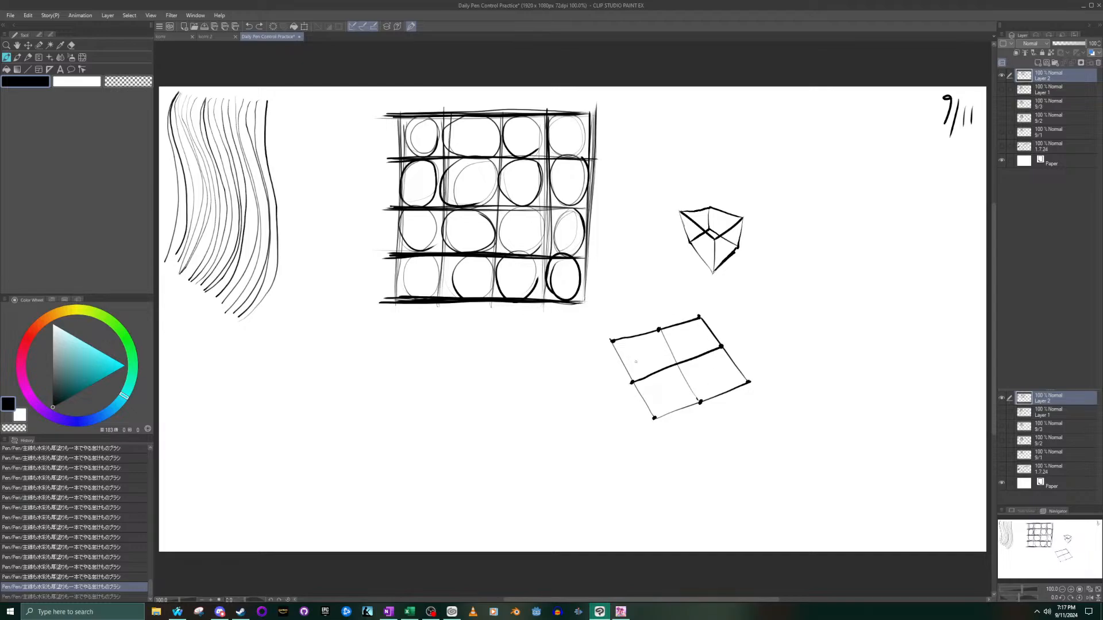
pyautogui.moveTo(669, 404)
pyautogui.mouseDown()
pyautogui.moveTo(699, 401)
pyautogui.moveTo(716, 377)
pyautogui.moveTo(710, 345)
pyautogui.moveTo(670, 334)
pyautogui.moveTo(647, 353)
pyautogui.moveTo(647, 390)
pyautogui.moveTo(703, 400)
pyautogui.mouseUp()
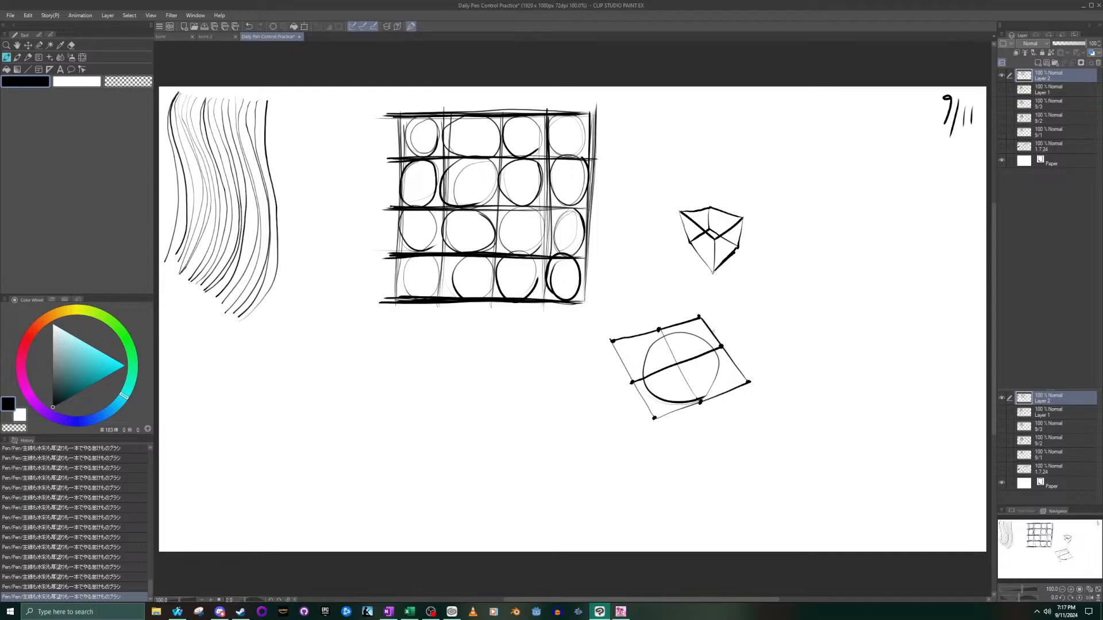
pyautogui.hotkey('ctrl', 'z')
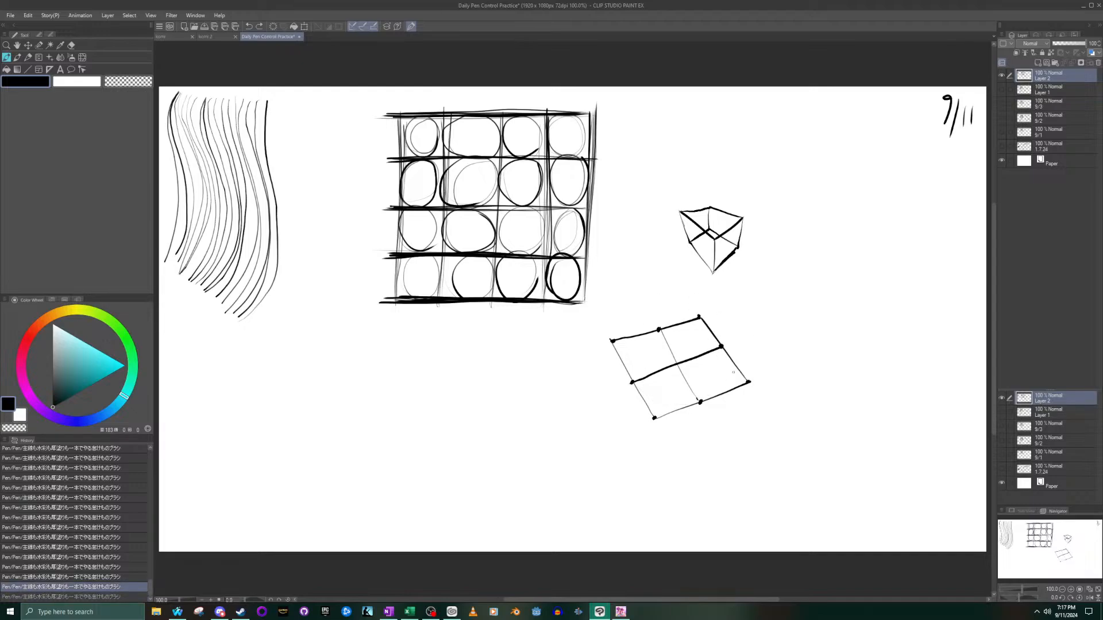
# - Draw an ellipse inside the quadrilateral that passes through the midpoints of its four sides
pyautogui.moveTo(632, 380)
pyautogui.mouseDown()
pyautogui.moveTo(673, 406)
pyautogui.moveTo(727, 371)
pyautogui.moveTo(671, 328)
pyautogui.moveTo(631, 373)
pyautogui.moveTo(649, 394)
pyautogui.mouseUp()
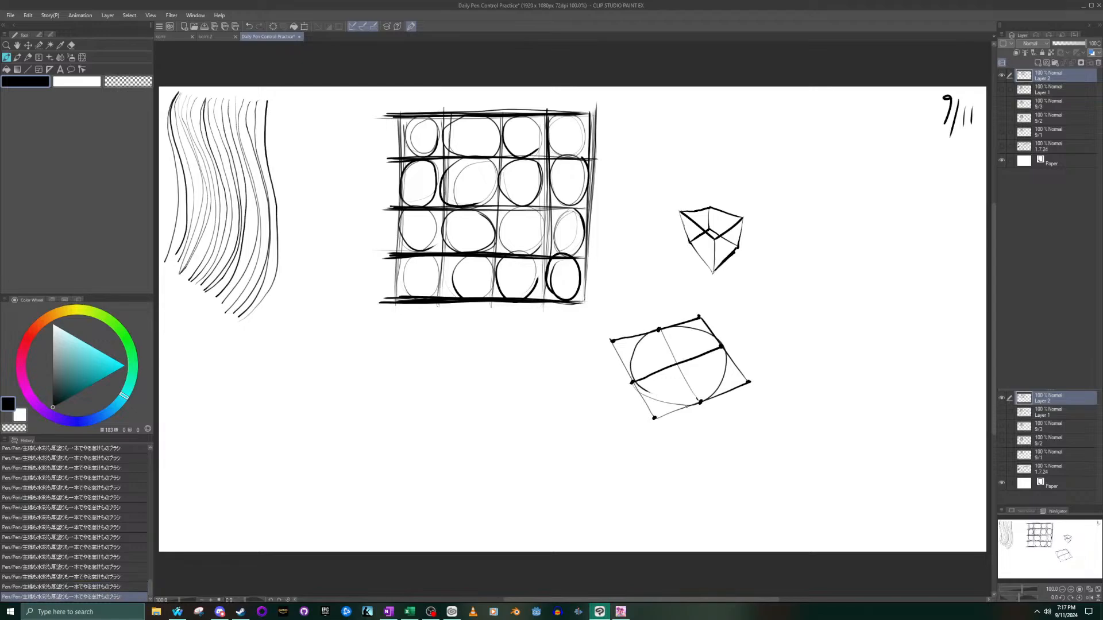
# - Briefly show and hide Layer 1 as reference, and draw a large circle right of the quadrilateral
pyautogui.click(1001, 89)
pyautogui.click(1001, 90)
pyautogui.moveTo(804, 304)
pyautogui.mouseDown()
pyautogui.moveTo(874, 344)
pyautogui.moveTo(796, 322)
pyautogui.moveTo(827, 364)
pyautogui.mouseUp()
pyautogui.hotkey('ctrl', 'z')
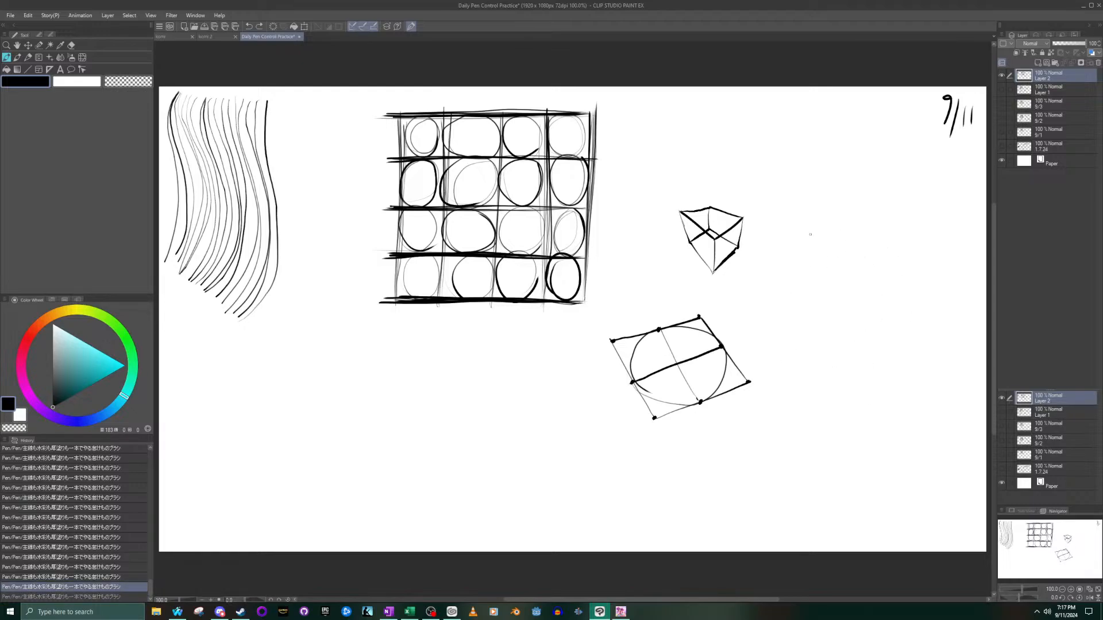
pyautogui.moveTo(839, 359)
pyautogui.mouseDown()
pyautogui.moveTo(871, 244)
pyautogui.moveTo(776, 296)
pyautogui.moveTo(842, 359)
pyautogui.mouseUp()
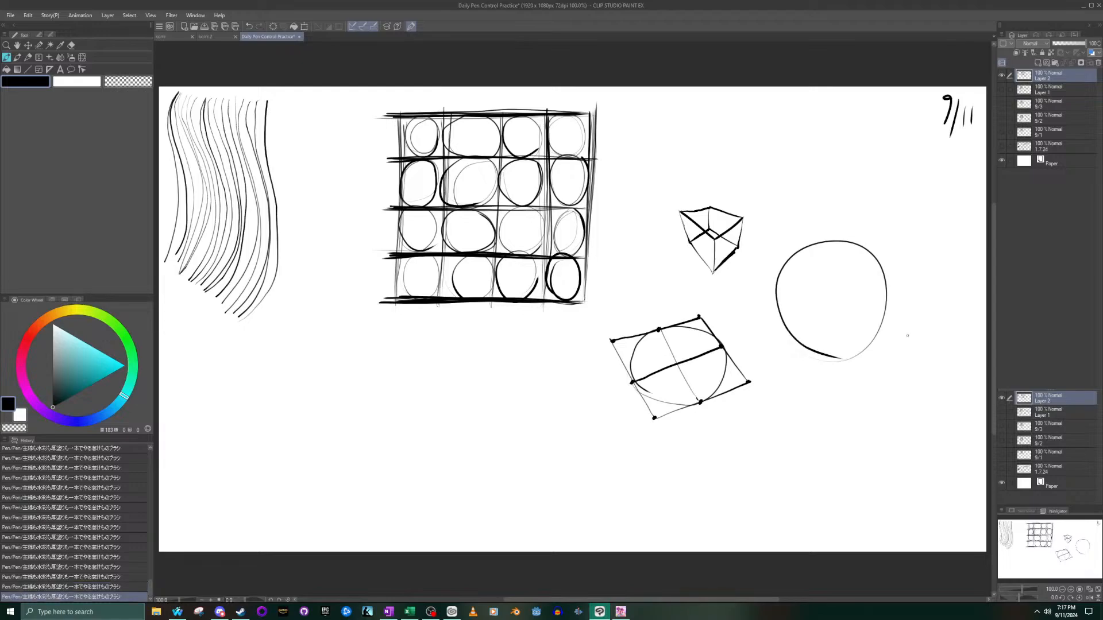
# - Undo the large circle drawn beside the quadrilateral, retry it once, and undo the retry as well
pyautogui.hotkey('ctrl', 'z')
pyautogui.moveTo(822, 254)
pyautogui.mouseDown()
pyautogui.moveTo(873, 347)
pyautogui.moveTo(782, 291)
pyautogui.moveTo(882, 354)
pyautogui.mouseUp()
pyautogui.hotkey('ctrl', 'z')
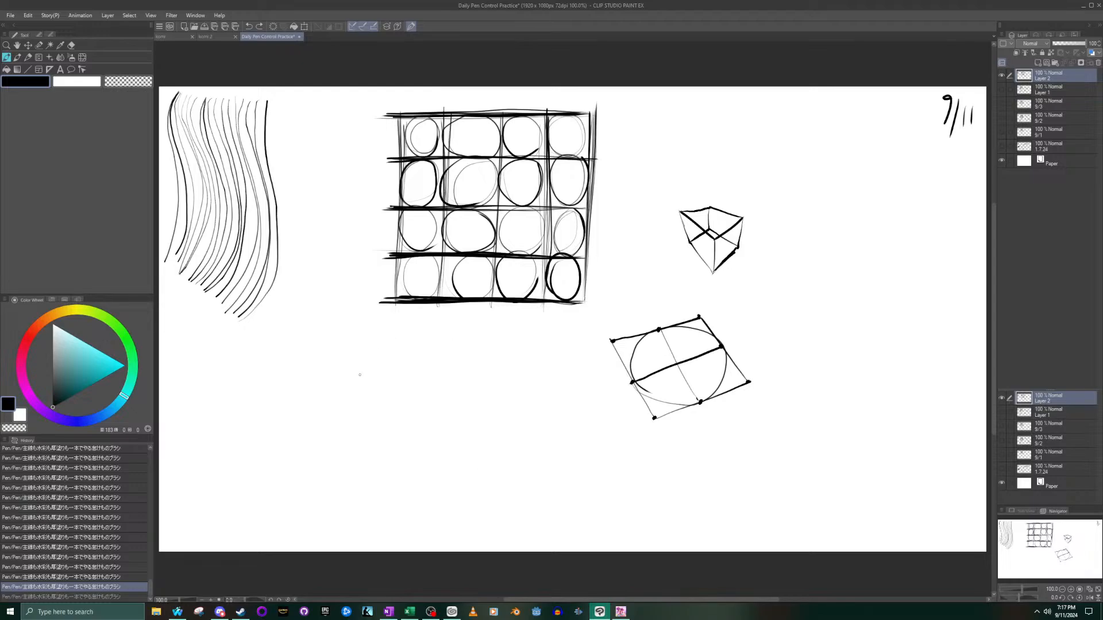
# - Draw a large circle in the empty area below the ellipse grid, undoing and redrawing uneven attempts
pyautogui.moveTo(409, 428)
pyautogui.mouseDown()
pyautogui.moveTo(477, 414)
pyautogui.moveTo(413, 365)
pyautogui.moveTo(395, 438)
pyautogui.moveTo(468, 451)
pyautogui.mouseUp()
pyautogui.hotkey('ctrl', 'z')
pyautogui.moveTo(373, 414)
pyautogui.mouseDown()
pyautogui.moveTo(466, 442)
pyautogui.moveTo(372, 402)
pyautogui.moveTo(428, 458)
pyautogui.mouseUp()
pyautogui.hotkey('ctrl', 'z')
pyautogui.moveTo(351, 414)
pyautogui.mouseDown()
pyautogui.moveTo(378, 450)
pyautogui.moveTo(419, 355)
pyautogui.moveTo(397, 458)
pyautogui.moveTo(432, 457)
pyautogui.mouseUp()
pyautogui.hotkey('ctrl', 'z')
pyautogui.moveTo(476, 376)
pyautogui.mouseDown()
pyautogui.moveTo(402, 456)
pyautogui.moveTo(437, 459)
pyautogui.mouseUp()
pyautogui.hotkey('ctrl', 'z')
pyautogui.moveTo(457, 460)
pyautogui.mouseDown()
pyautogui.moveTo(402, 373)
pyautogui.moveTo(440, 468)
pyautogui.mouseUp()
pyautogui.hotkey('ctrl', 'z')
pyautogui.moveTo(457, 444)
pyautogui.mouseDown()
pyautogui.moveTo(438, 357)
pyautogui.moveTo(411, 463)
pyautogui.moveTo(428, 462)
pyautogui.mouseUp()
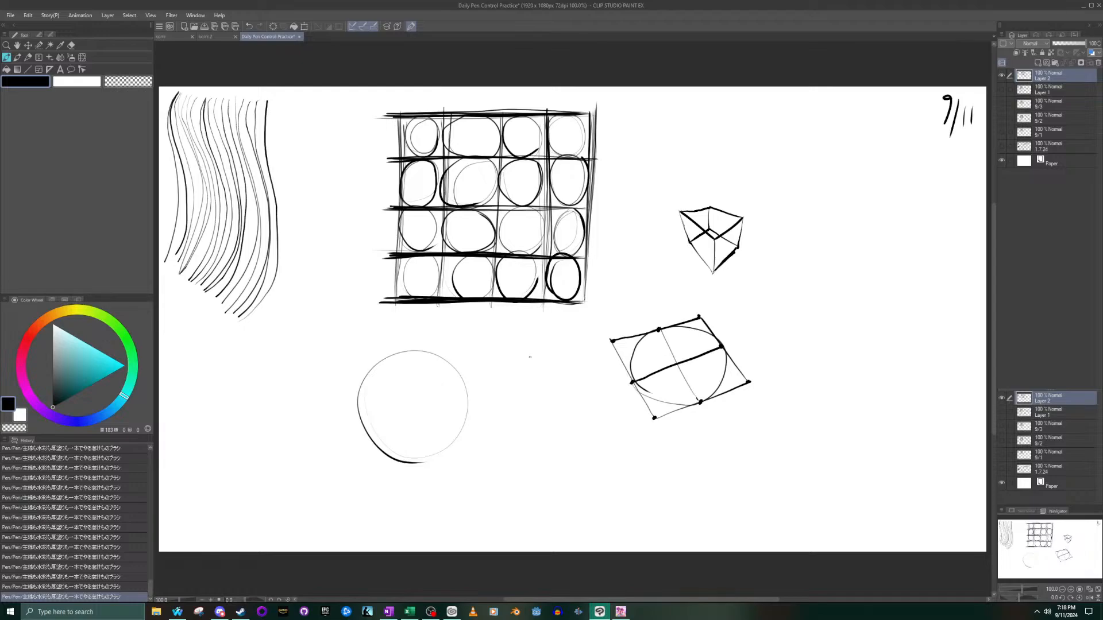
# - Sketch two downward arrows and two rightward arrows in a column between the new circle and the quadrilateral
pyautogui.moveTo(514, 347)
pyautogui.mouseDown()
pyautogui.moveTo(515, 375)
pyautogui.moveTo(531, 352)
pyautogui.mouseUp()
pyautogui.moveTo(515, 389)
pyautogui.mouseDown()
pyautogui.moveTo(519, 414)
pyautogui.moveTo(529, 394)
pyautogui.mouseUp()
pyautogui.moveTo(509, 441)
pyautogui.mouseDown()
pyautogui.moveTo(542, 436)
pyautogui.moveTo(520, 435)
pyautogui.moveTo(542, 440)
pyautogui.moveTo(538, 465)
pyautogui.mouseUp()
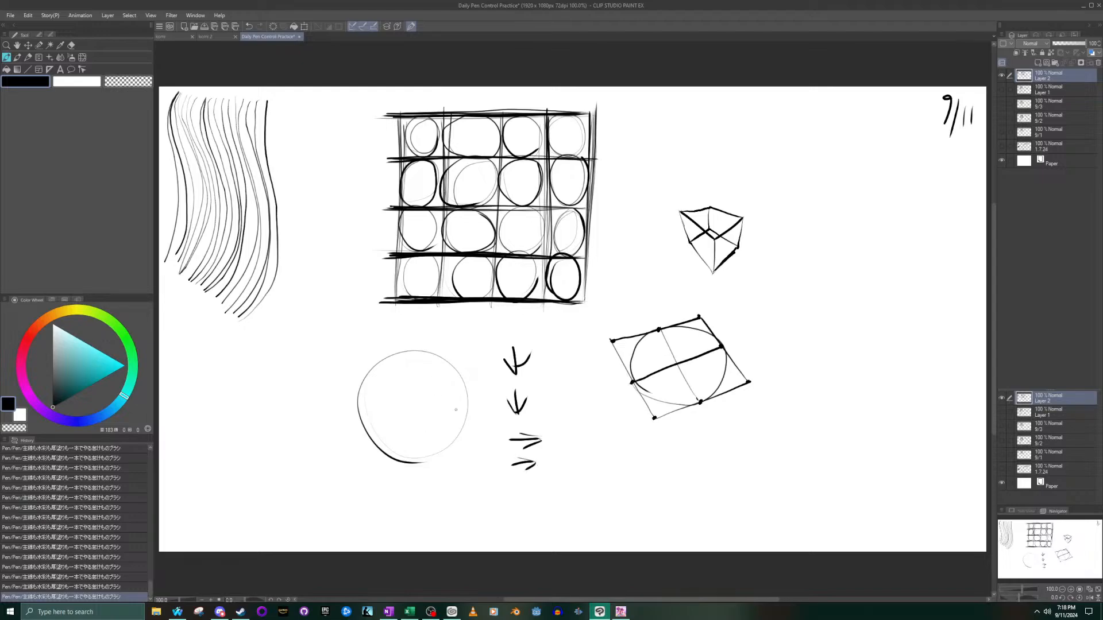
# - Draw a tall vertical ellipse inside the circle touching its upper and lower edges, undoing failed strokes
pyautogui.moveTo(412, 351)
pyautogui.mouseDown()
pyautogui.moveTo(429, 358)
pyautogui.moveTo(448, 411)
pyautogui.moveTo(434, 454)
pyautogui.mouseUp()
pyautogui.hotkey('ctrl', 'z')
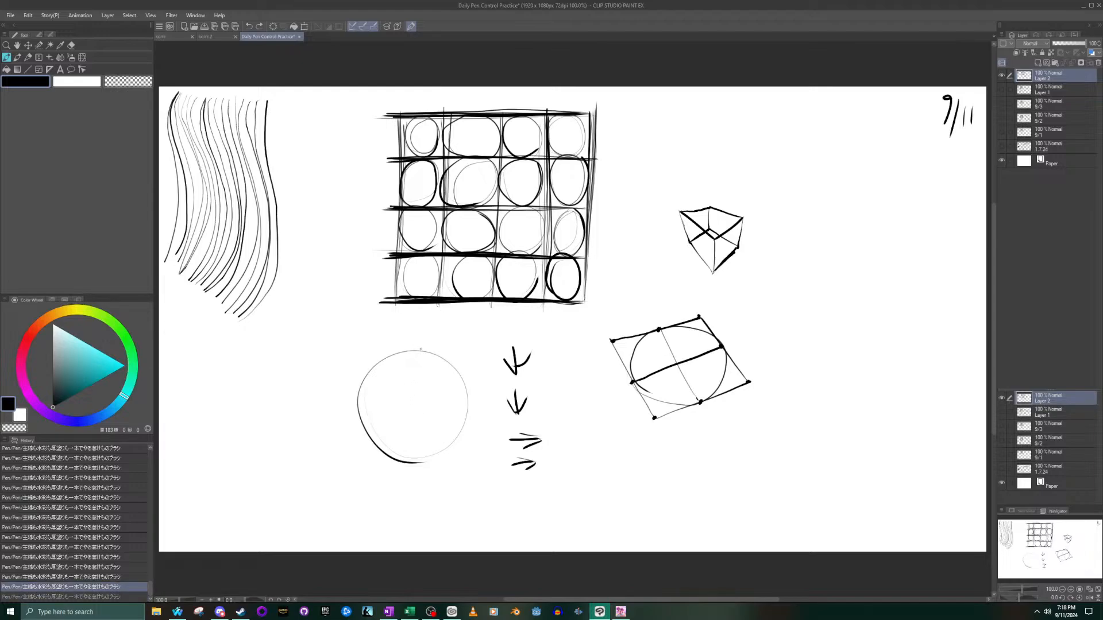
pyautogui.moveTo(427, 354)
pyautogui.mouseDown()
pyautogui.moveTo(452, 392)
pyautogui.moveTo(445, 446)
pyautogui.moveTo(406, 461)
pyautogui.moveTo(376, 442)
pyautogui.moveTo(373, 406)
pyautogui.moveTo(407, 353)
pyautogui.moveTo(430, 356)
pyautogui.moveTo(451, 435)
pyautogui.moveTo(435, 458)
pyautogui.moveTo(408, 463)
pyautogui.moveTo(383, 447)
pyautogui.moveTo(380, 408)
pyautogui.moveTo(423, 351)
pyautogui.mouseUp()
pyautogui.hotkey('ctrl', 'z')
pyautogui.hotkey('ctrl', 'z')
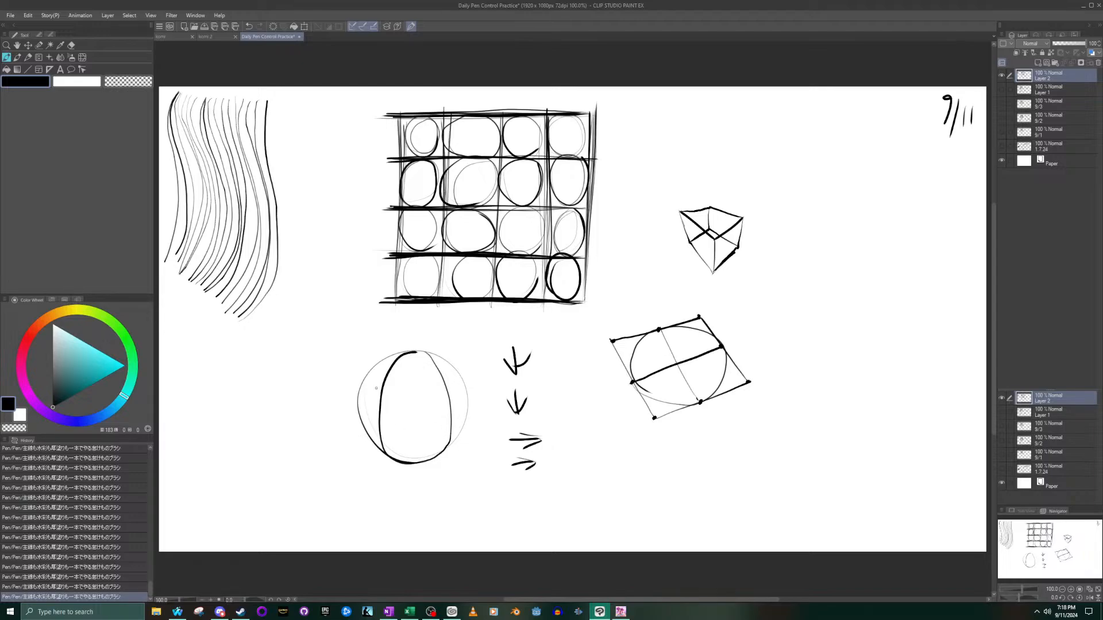
# - Draw a wide, slightly tilted ellipse across the circle so it crosses the vertical ellipse like a sphere contour
pyautogui.moveTo(368, 375)
pyautogui.mouseDown()
pyautogui.moveTo(387, 429)
pyautogui.moveTo(456, 437)
pyautogui.moveTo(473, 419)
pyautogui.moveTo(439, 370)
pyautogui.mouseUp()
pyautogui.hotkey('ctrl', 'z')
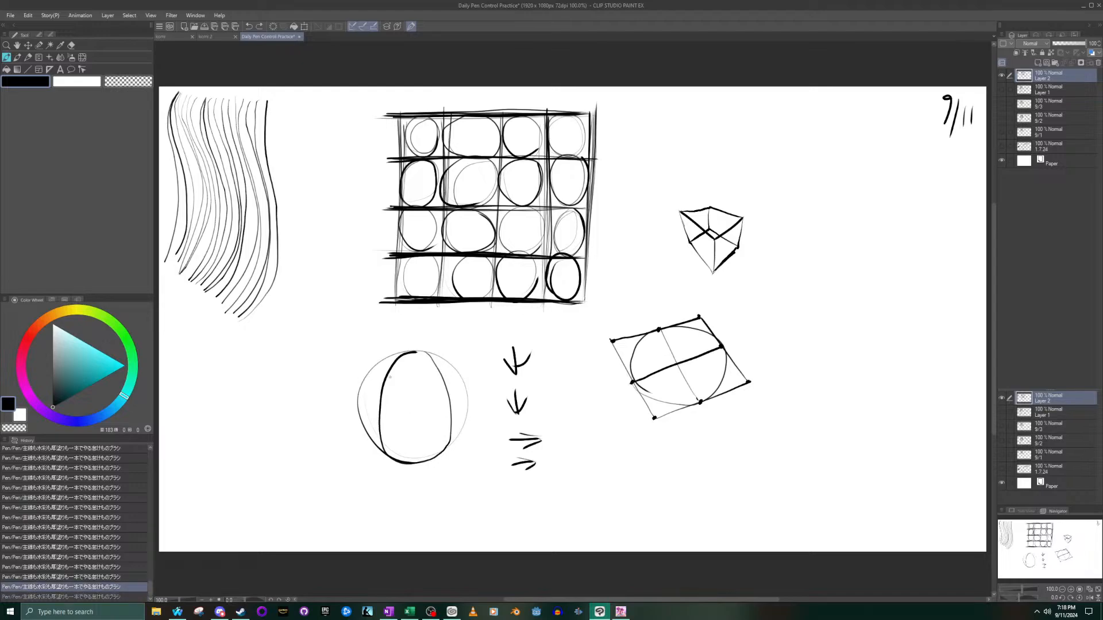
pyautogui.moveTo(371, 375)
pyautogui.mouseDown()
pyautogui.moveTo(373, 410)
pyautogui.moveTo(454, 430)
pyautogui.moveTo(428, 368)
pyautogui.moveTo(371, 422)
pyautogui.mouseUp()
pyautogui.hotkey('ctrl', 'z')
pyautogui.moveTo(363, 377)
pyautogui.mouseDown()
pyautogui.moveTo(383, 420)
pyautogui.moveTo(423, 441)
pyautogui.moveTo(457, 426)
pyautogui.moveTo(469, 398)
pyautogui.moveTo(439, 375)
pyautogui.moveTo(377, 374)
pyautogui.moveTo(362, 405)
pyautogui.moveTo(363, 392)
pyautogui.moveTo(397, 430)
pyautogui.moveTo(447, 438)
pyautogui.moveTo(461, 396)
pyautogui.moveTo(405, 365)
pyautogui.moveTo(371, 405)
pyautogui.mouseUp()
pyautogui.hotkey('ctrl', 'z')
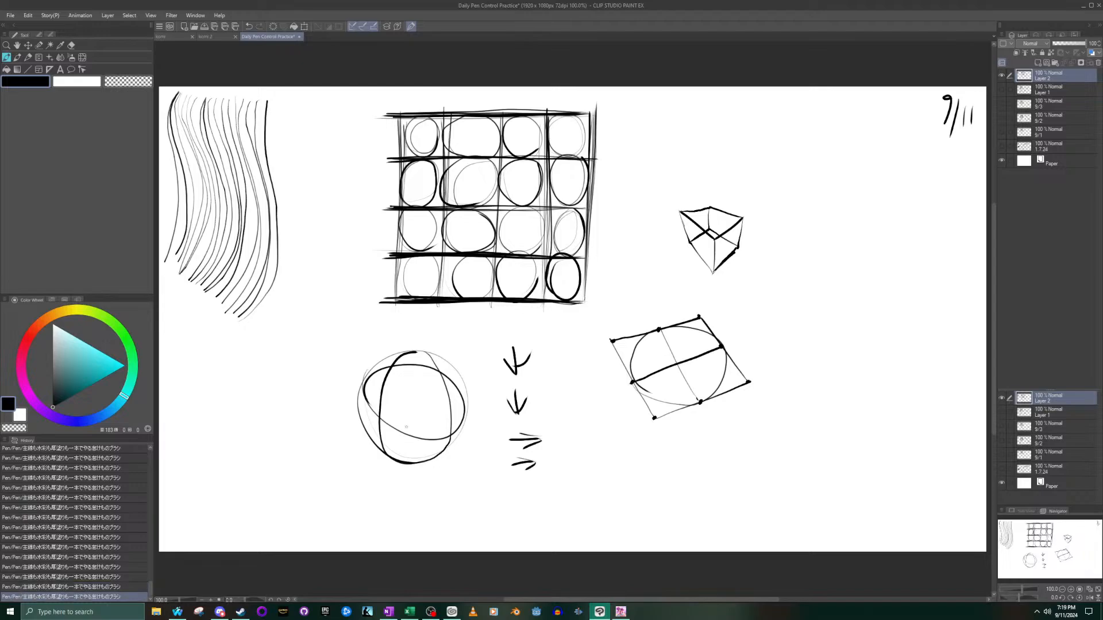
# - Doodle small marks and a jagged bolt on the sphere, and scribble large overlapping vertical loops in the space right of the quadrilateral
pyautogui.moveTo(436, 418)
pyautogui.mouseDown()
pyautogui.moveTo(443, 441)
pyautogui.moveTo(431, 408)
pyautogui.moveTo(463, 399)
pyautogui.moveTo(419, 377)
pyautogui.moveTo(412, 407)
pyautogui.mouseUp()
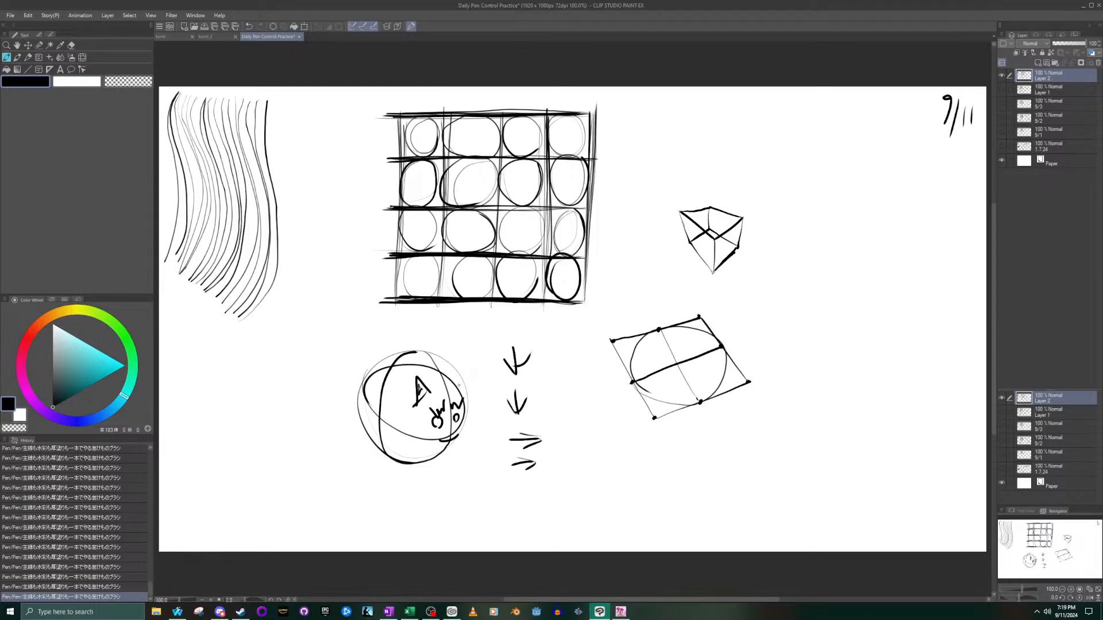
pyautogui.moveTo(453, 375); pyautogui.dragTo(453, 385)
pyautogui.moveTo(368, 379)
pyautogui.mouseDown()
pyautogui.moveTo(333, 365)
pyautogui.moveTo(335, 380)
pyautogui.moveTo(305, 351)
pyautogui.moveTo(345, 350)
pyautogui.moveTo(312, 350)
pyautogui.mouseUp()
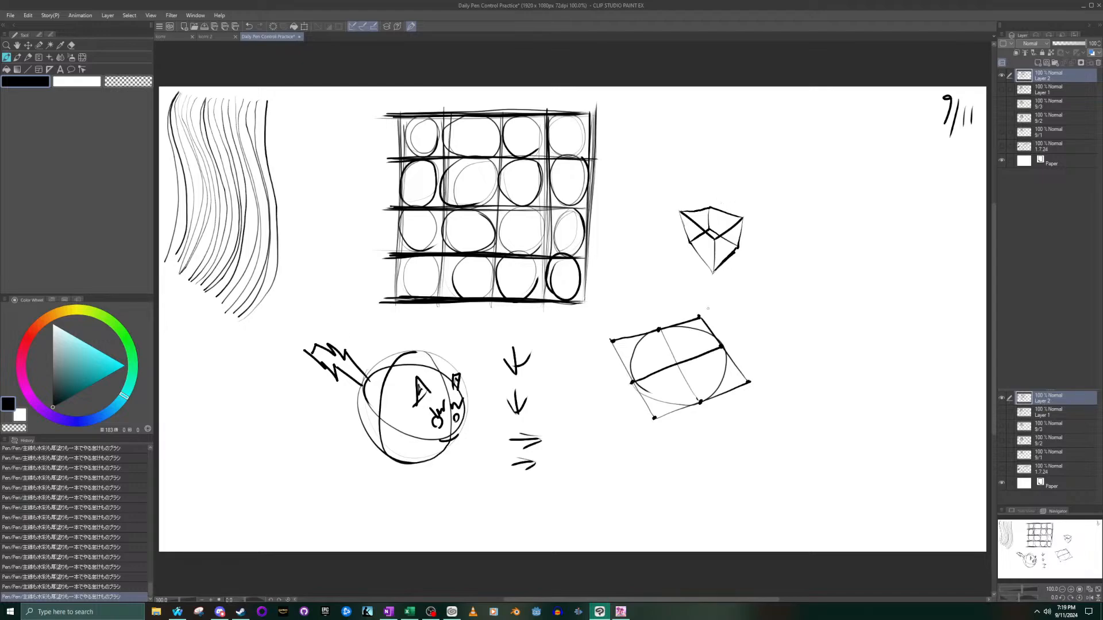
pyautogui.moveTo(633, 383); pyautogui.dragTo(649, 394)
pyautogui.moveTo(885, 415)
pyautogui.mouseDown()
pyautogui.moveTo(885, 383)
pyautogui.moveTo(782, 331)
pyautogui.moveTo(937, 253)
pyautogui.moveTo(787, 336)
pyautogui.moveTo(884, 437)
pyautogui.moveTo(833, 247)
pyautogui.moveTo(822, 356)
pyautogui.moveTo(764, 322)
pyautogui.mouseUp()
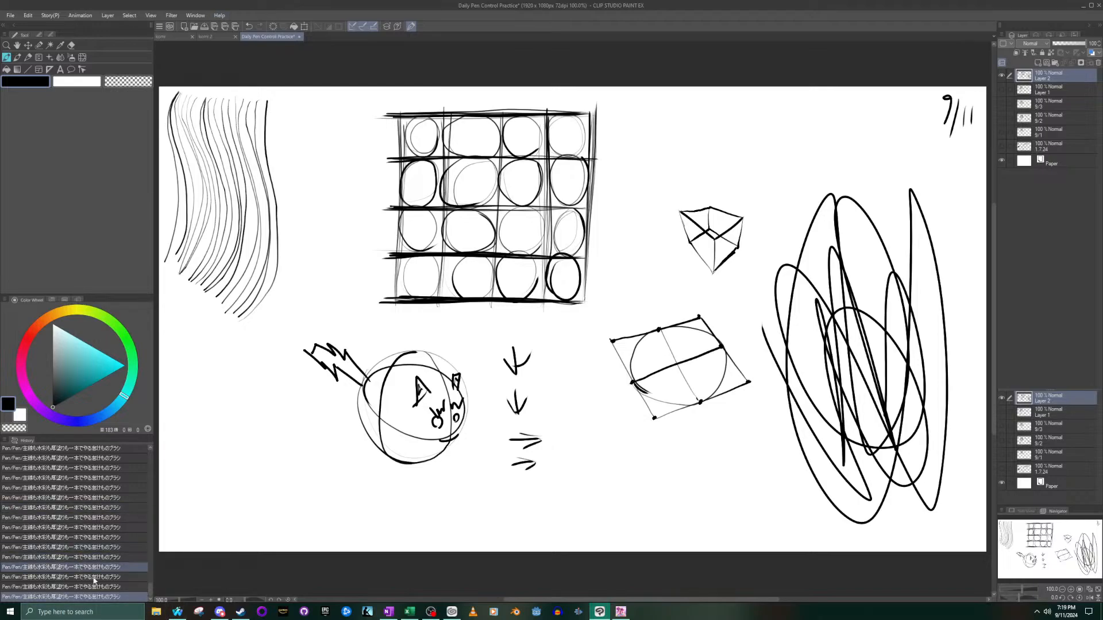
# - Open holy cow that escalated.PNG in the image viewer, examine its live-stream analytics, and close it to return to Clip Studio Paint
pyautogui.click(156, 612)
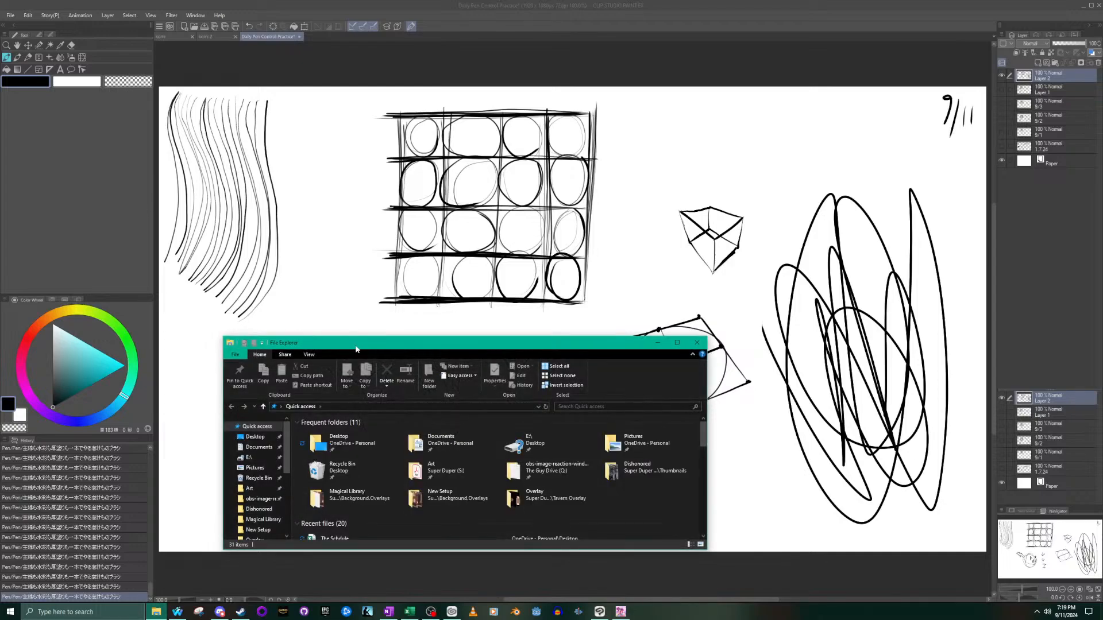
pyautogui.moveTo(356, 346); pyautogui.dragTo(0, 345)
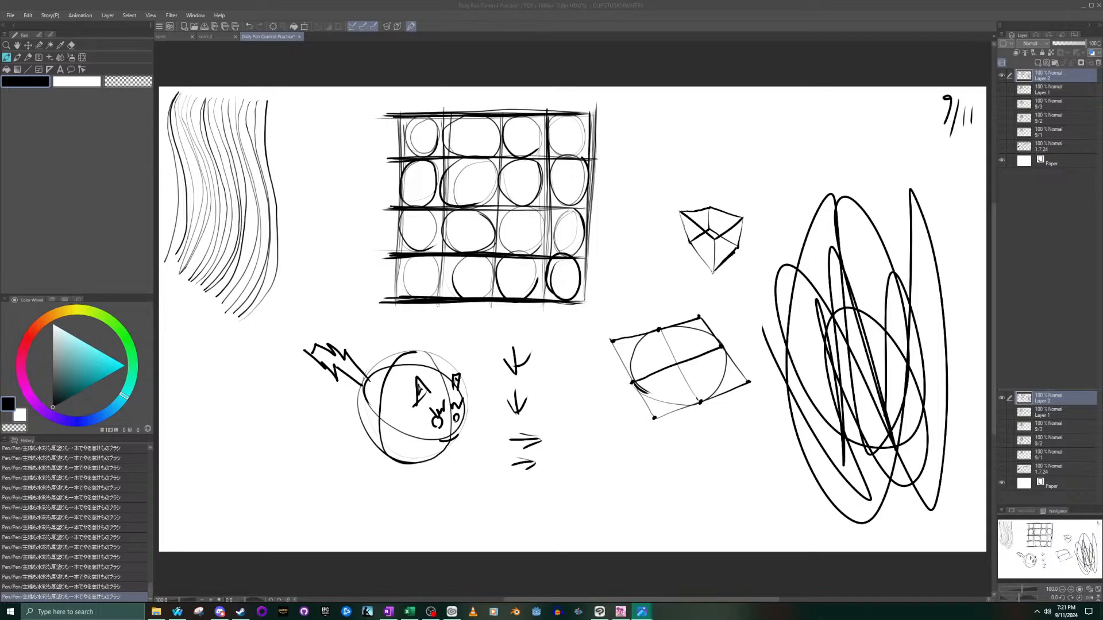
pyautogui.moveTo(0, 298); pyautogui.dragTo(695, 2)
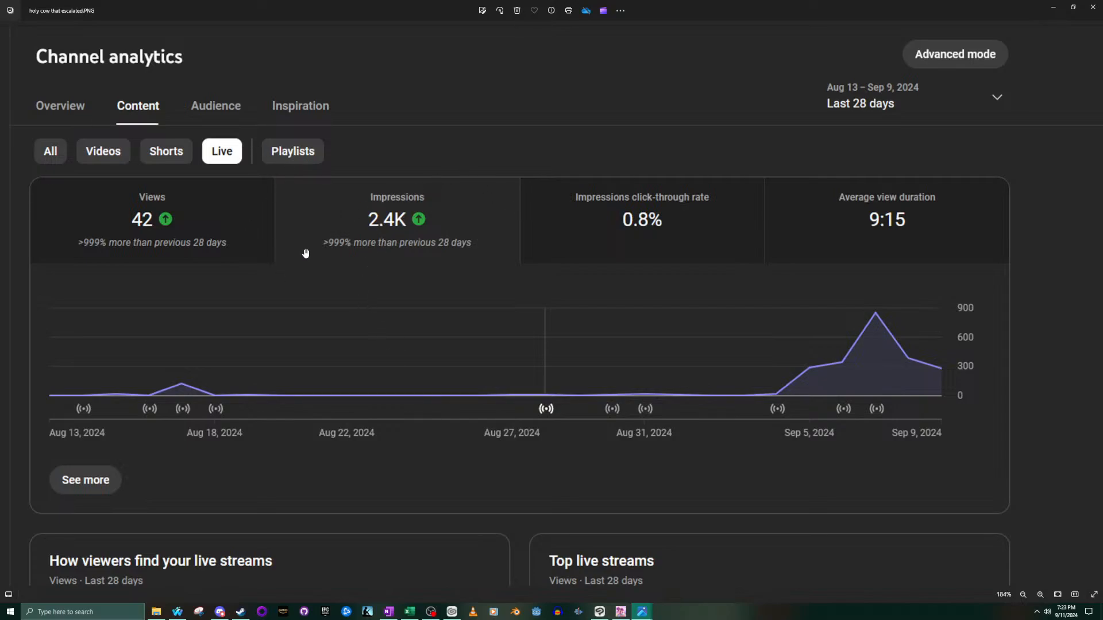
pyautogui.scroll(-1, 422, 383)
pyautogui.scroll(1, 422, 383)
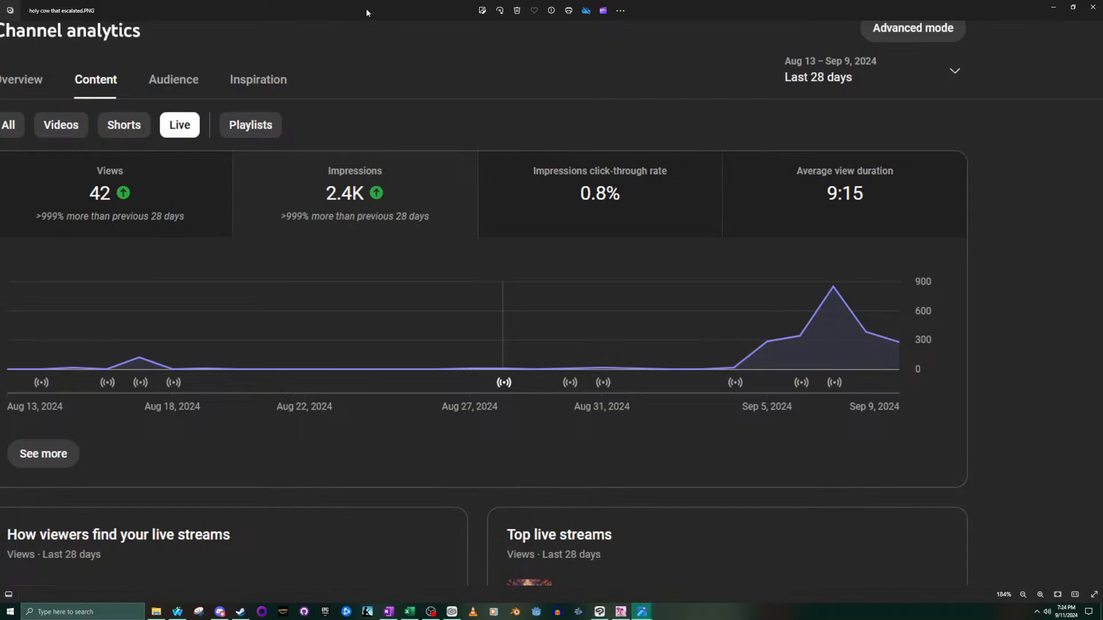
pyautogui.press('Right')
pyautogui.moveTo(416, 8)
pyautogui.mouseDown()
pyautogui.moveTo(286, 152)
pyautogui.moveTo(0, 287)
pyautogui.mouseUp()
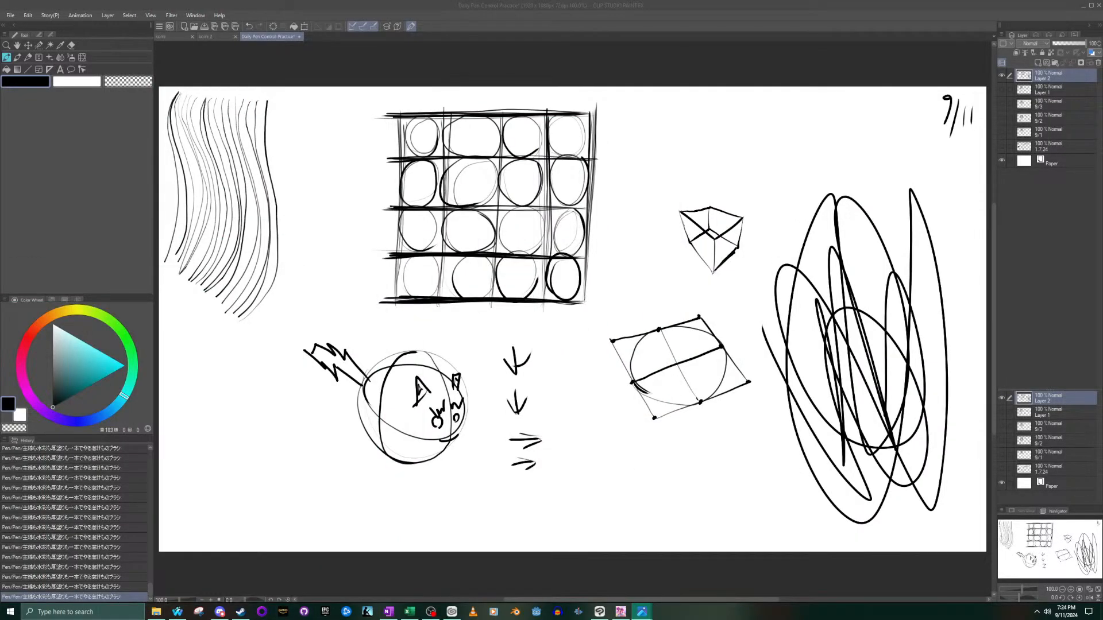
pyautogui.hotkey('alt', 'F4')
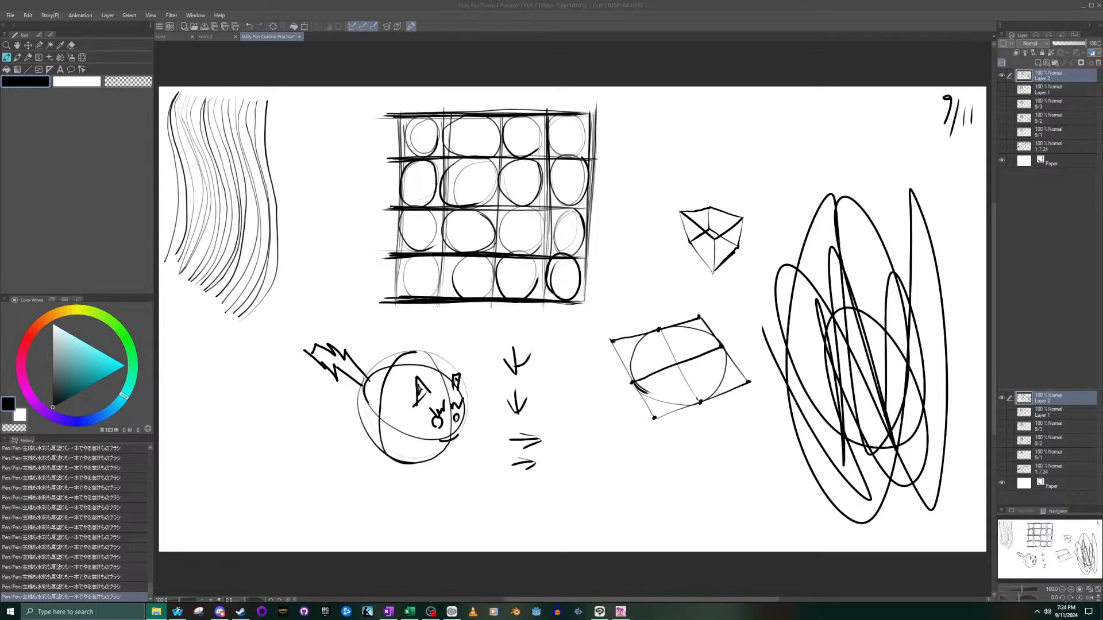
pyautogui.hotkey('alt', 'Tab')
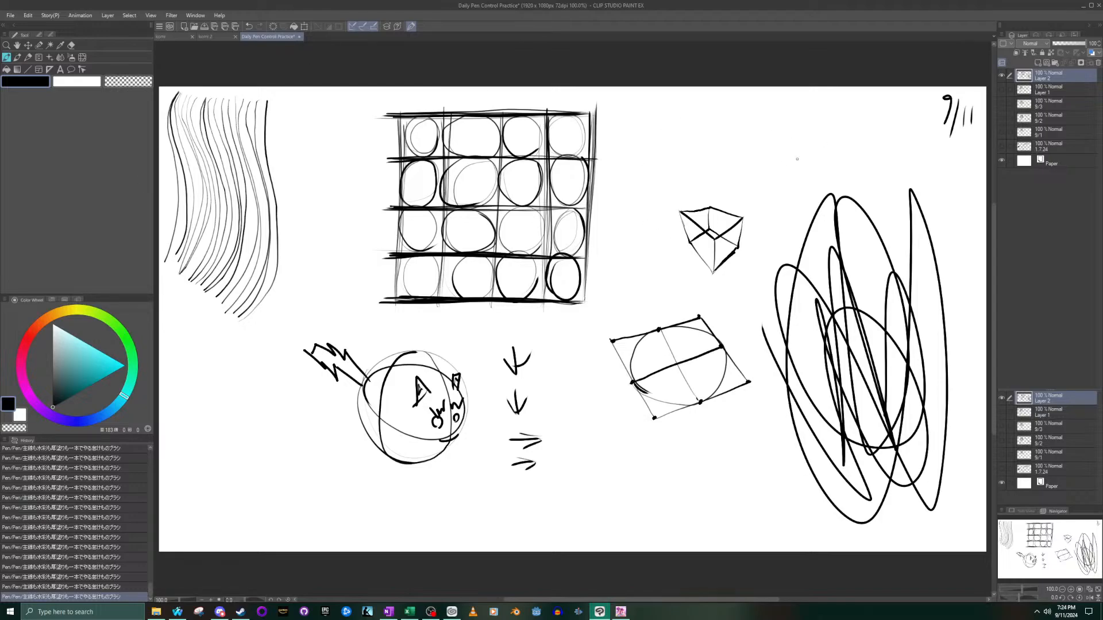
# - Add more loops to the large scribble and doodle a jagged cup shape above the box with a small mark below it
pyautogui.moveTo(715, 274)
pyautogui.mouseDown()
pyautogui.moveTo(738, 276)
pyautogui.moveTo(719, 296)
pyautogui.moveTo(952, 400)
pyautogui.moveTo(864, 248)
pyautogui.mouseUp()
pyautogui.moveTo(718, 118)
pyautogui.mouseDown()
pyautogui.moveTo(726, 152)
pyautogui.moveTo(743, 150)
pyautogui.mouseUp()
pyautogui.moveTo(748, 164)
pyautogui.mouseDown()
pyautogui.moveTo(727, 204)
pyautogui.moveTo(699, 162)
pyautogui.moveTo(734, 163)
pyautogui.moveTo(755, 148)
pyautogui.moveTo(718, 165)
pyautogui.moveTo(693, 140)
pyautogui.moveTo(757, 196)
pyautogui.moveTo(731, 209)
pyautogui.moveTo(696, 147)
pyautogui.mouseUp()
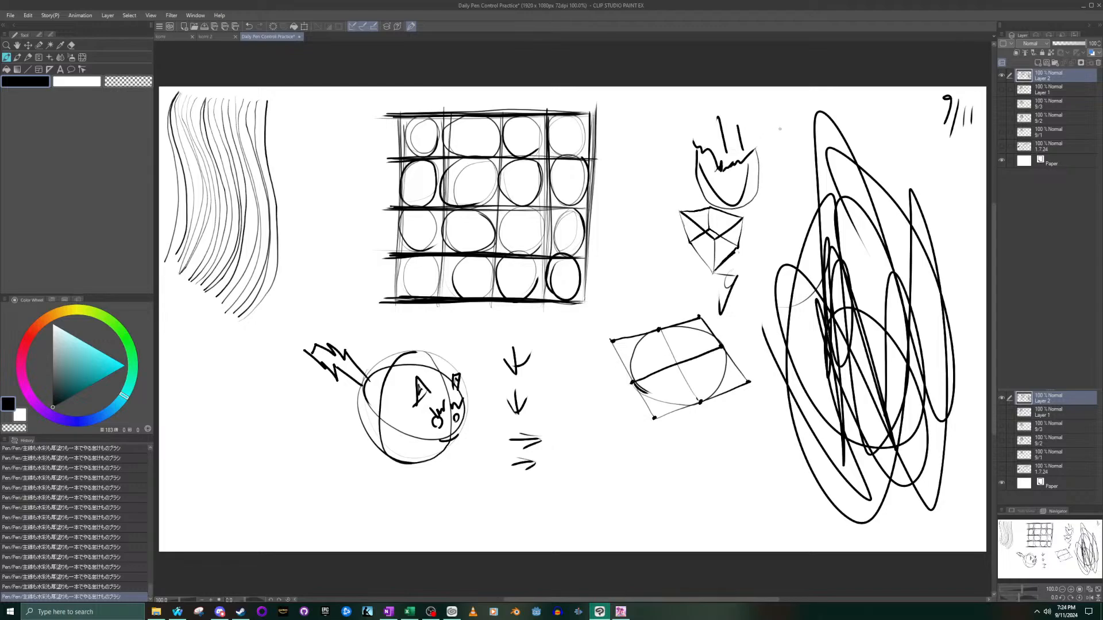
pyautogui.moveTo(744, 197); pyautogui.dragTo(739, 185)
pyautogui.moveTo(788, 265)
pyautogui.mouseDown()
pyautogui.moveTo(781, 317)
pyautogui.moveTo(634, 265)
pyautogui.moveTo(104, 149)
pyautogui.mouseUp()
pyautogui.hotkey('ctrl', 'z')
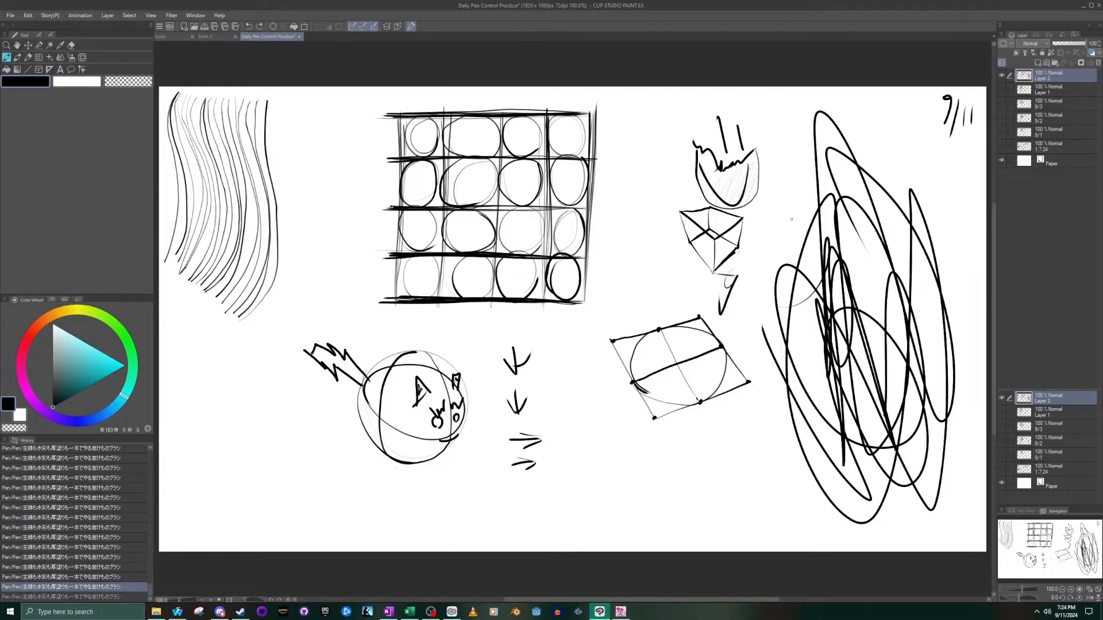
# - Thicken the large scribble with more overlapping loops and trail a long looping line beneath the quadrilateral
pyautogui.moveTo(901, 165)
pyautogui.mouseDown()
pyautogui.moveTo(873, 185)
pyautogui.moveTo(896, 294)
pyautogui.moveTo(831, 288)
pyautogui.moveTo(906, 448)
pyautogui.mouseUp()
pyautogui.moveTo(897, 234)
pyautogui.mouseDown()
pyautogui.moveTo(878, 231)
pyautogui.moveTo(827, 324)
pyautogui.mouseUp()
pyautogui.moveTo(699, 512)
pyautogui.mouseDown()
pyautogui.moveTo(822, 384)
pyautogui.moveTo(882, 469)
pyautogui.moveTo(730, 480)
pyautogui.moveTo(743, 560)
pyautogui.moveTo(910, 464)
pyautogui.moveTo(887, 316)
pyautogui.moveTo(769, 518)
pyautogui.moveTo(607, 440)
pyautogui.mouseUp()
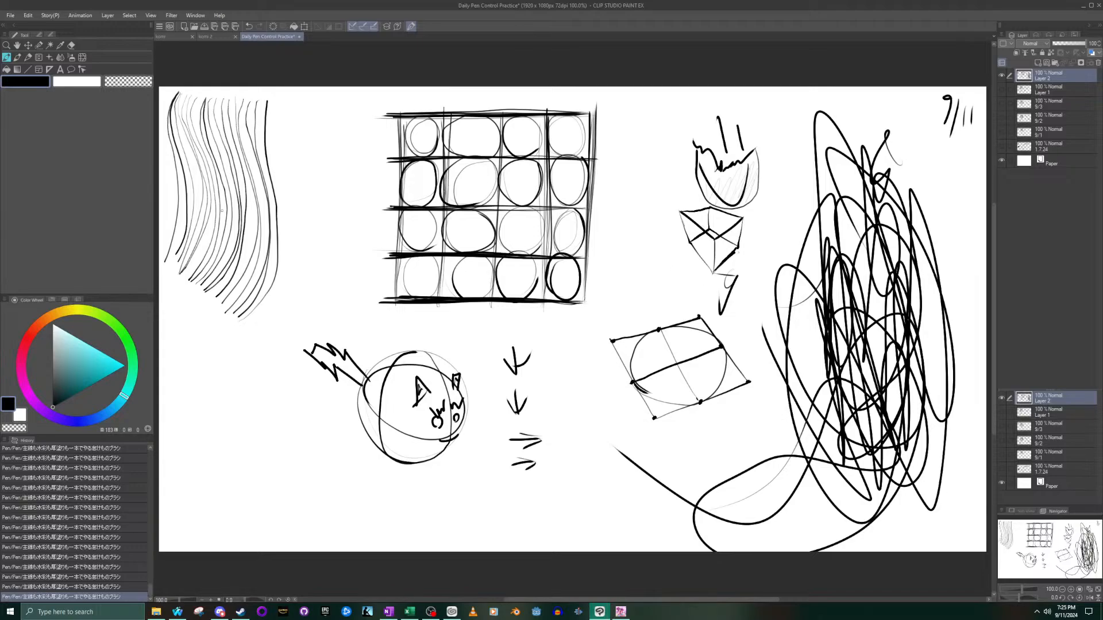
# - Place the komi 2 reference image in its own pane beside the komi head sketch and enlarge the sketch slightly
pyautogui.click(212, 38)
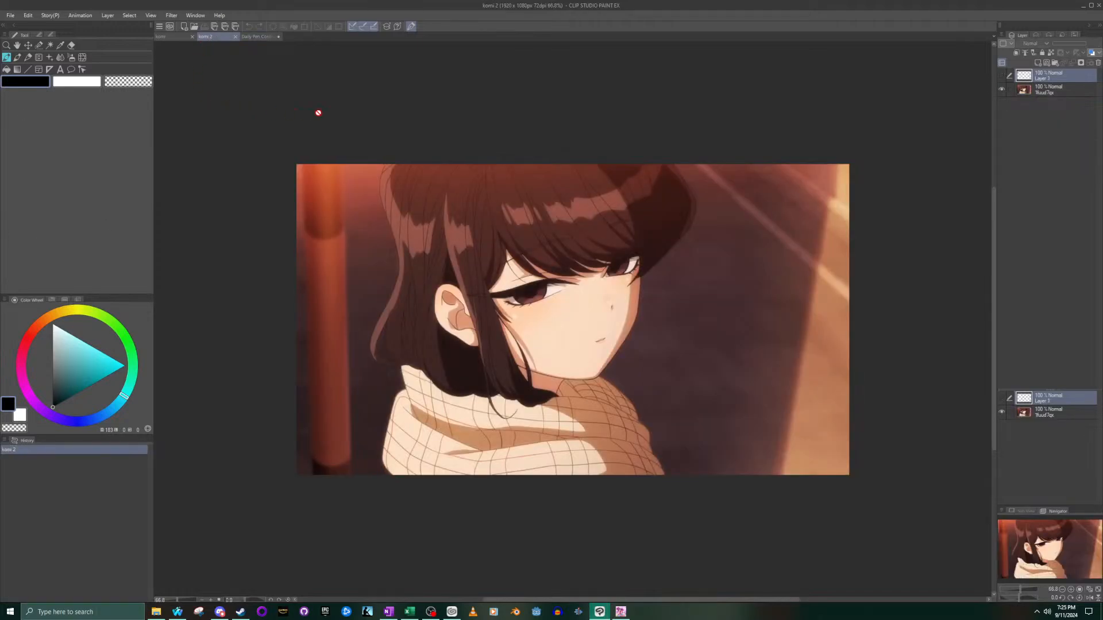
pyautogui.moveTo(216, 41)
pyautogui.mouseDown()
pyautogui.moveTo(763, 246)
pyautogui.moveTo(960, 180)
pyautogui.moveTo(994, 185)
pyautogui.mouseUp()
pyautogui.click(161, 36)
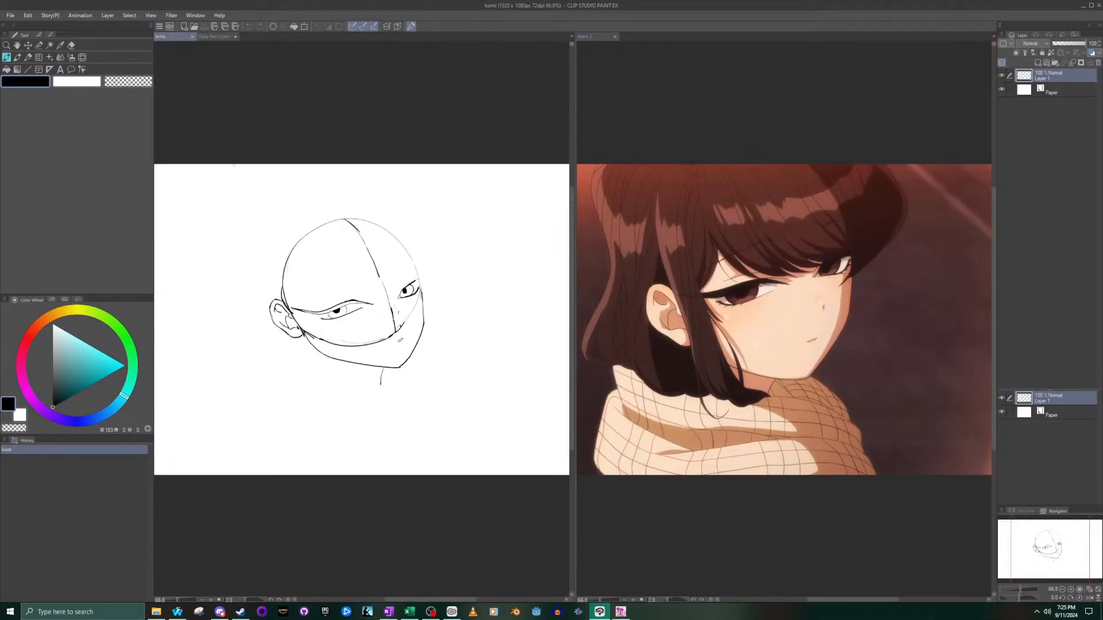
pyautogui.scroll(3, 501, 370)
pyautogui.scroll(-2, 476, 390)
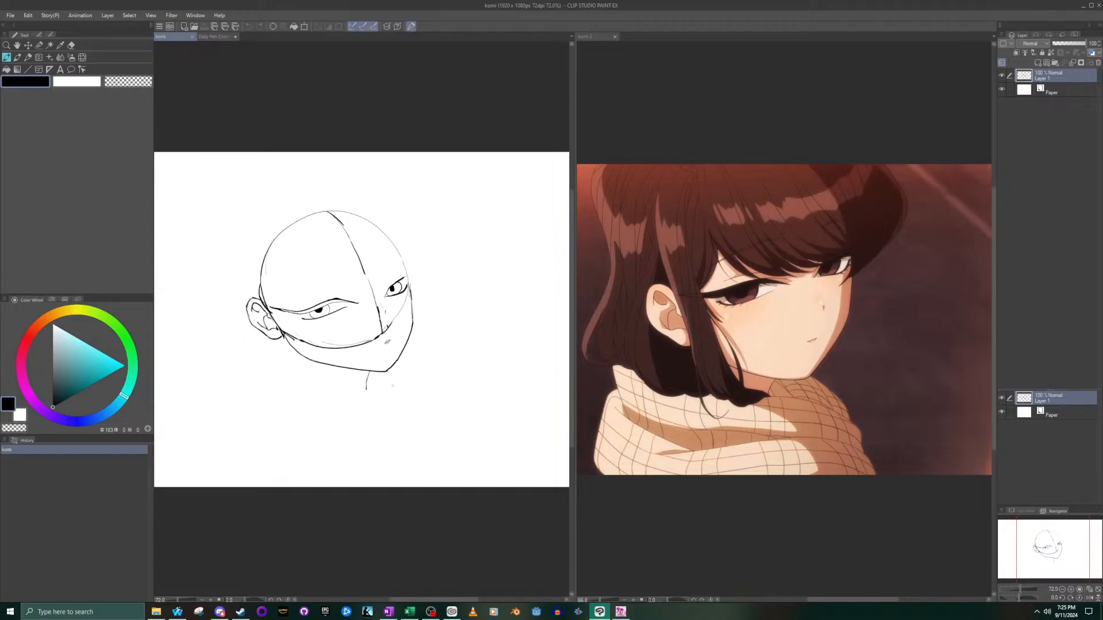
pyautogui.moveTo(430, 183)
pyautogui.mouseDown()
pyautogui.moveTo(438, 233)
pyautogui.moveTo(303, 152)
pyautogui.mouseUp()
pyautogui.hotkey('ctrl', 'z')
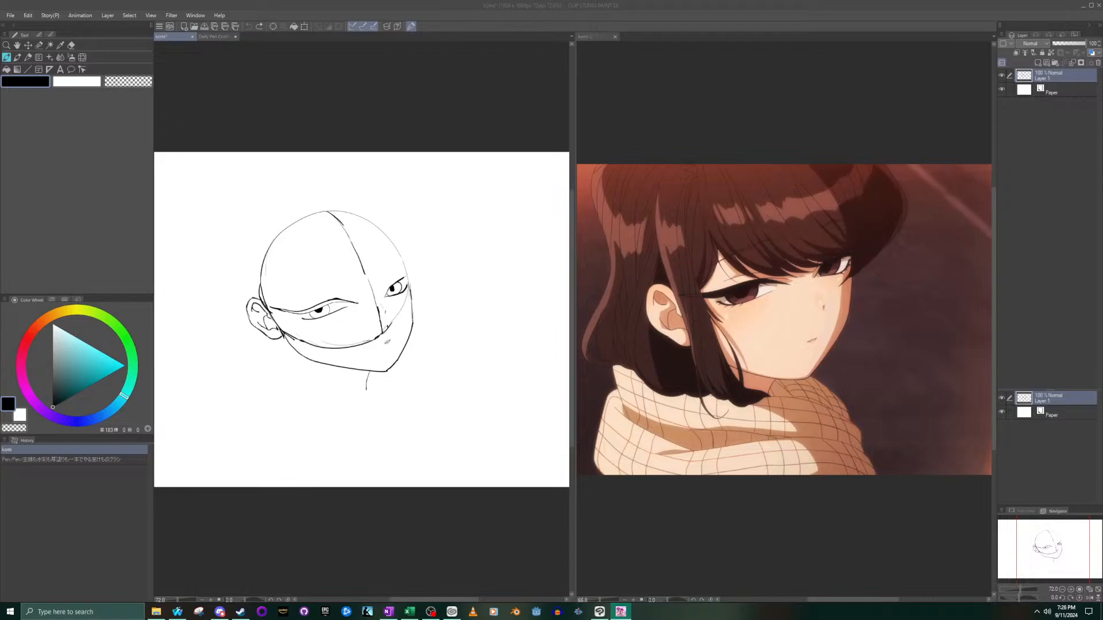
pyautogui.click(157, 3)
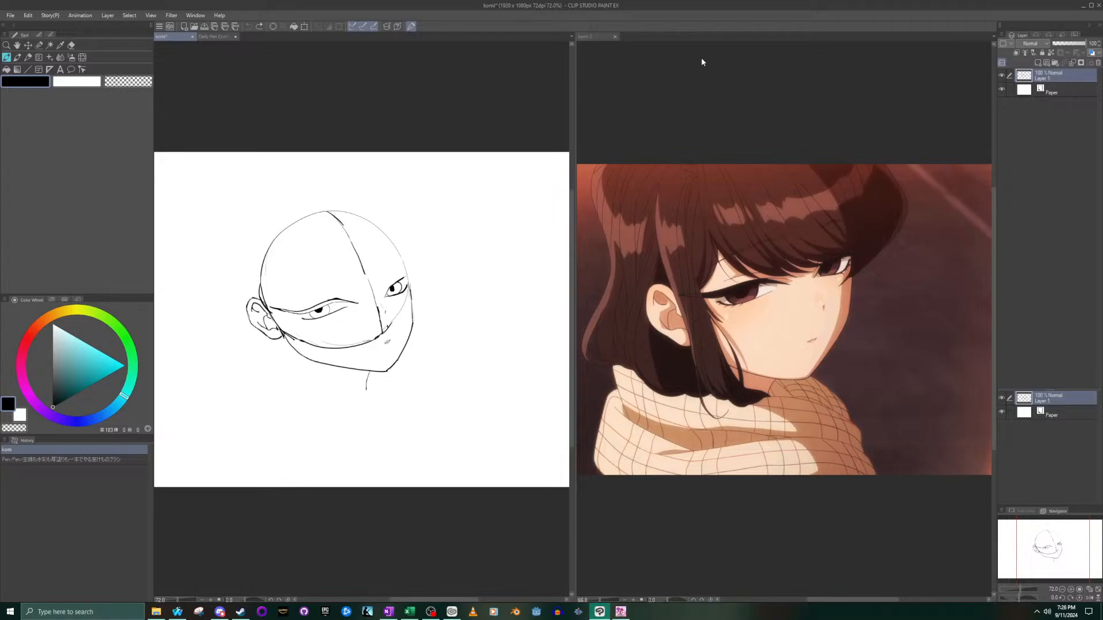
pyautogui.moveTo(489, 261)
pyautogui.mouseDown()
pyautogui.moveTo(474, 216)
pyautogui.moveTo(341, 204)
pyautogui.mouseUp()
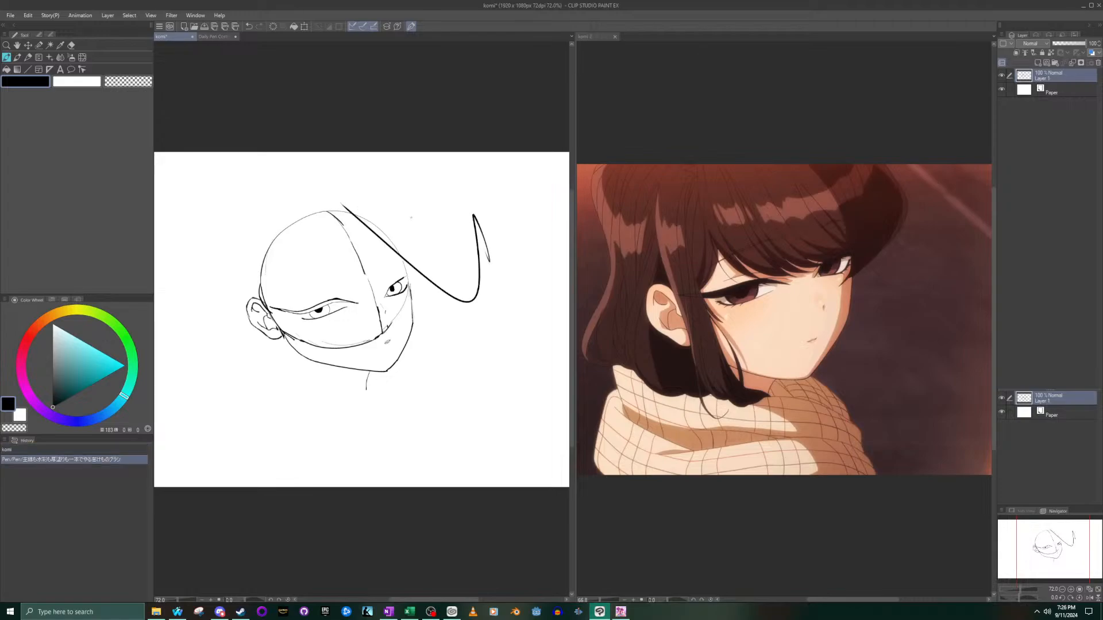
pyautogui.hotkey('ctrl', 'z')
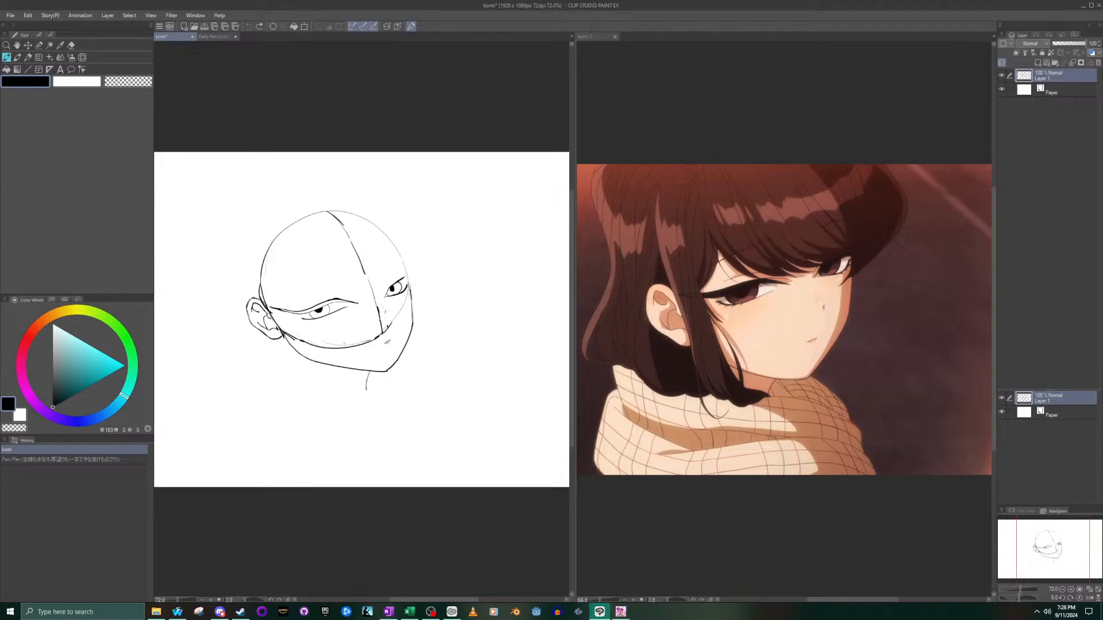
# - Switch to the komi 2 reference image and show its Layer 1 construction lines over the face
pyautogui.click(734, 200)
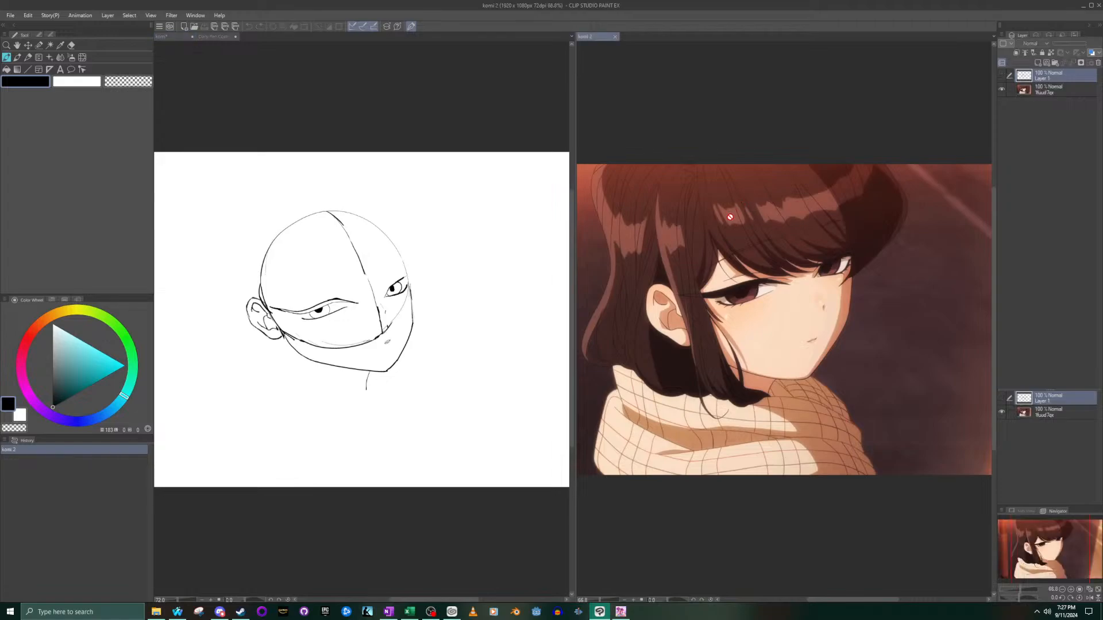
pyautogui.scroll(1, 753, 230)
pyautogui.scroll(-2, 746, 233)
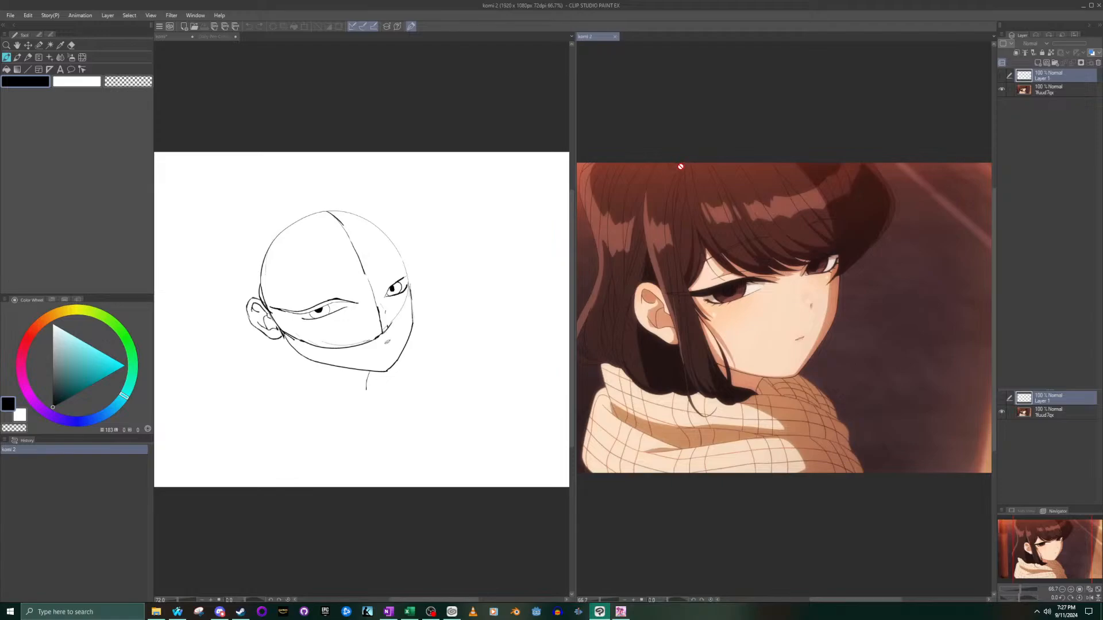
pyautogui.click(1001, 76)
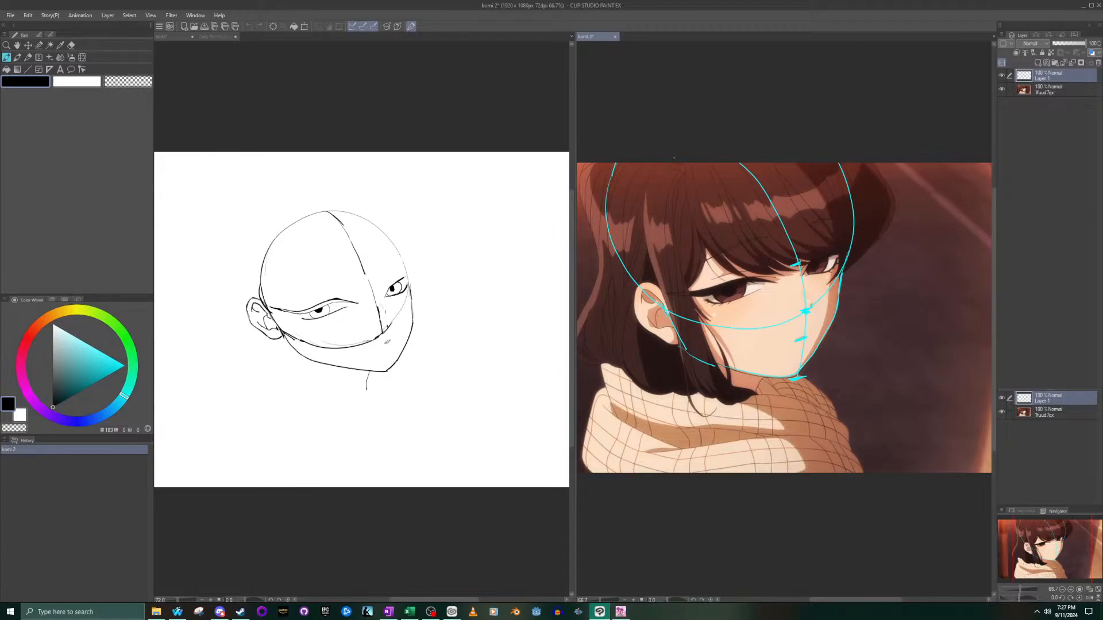
# - Undo a black test stroke on the reference's hair and set the drawing color to bright green
pyautogui.moveTo(686, 224); pyautogui.dragTo(692, 245)
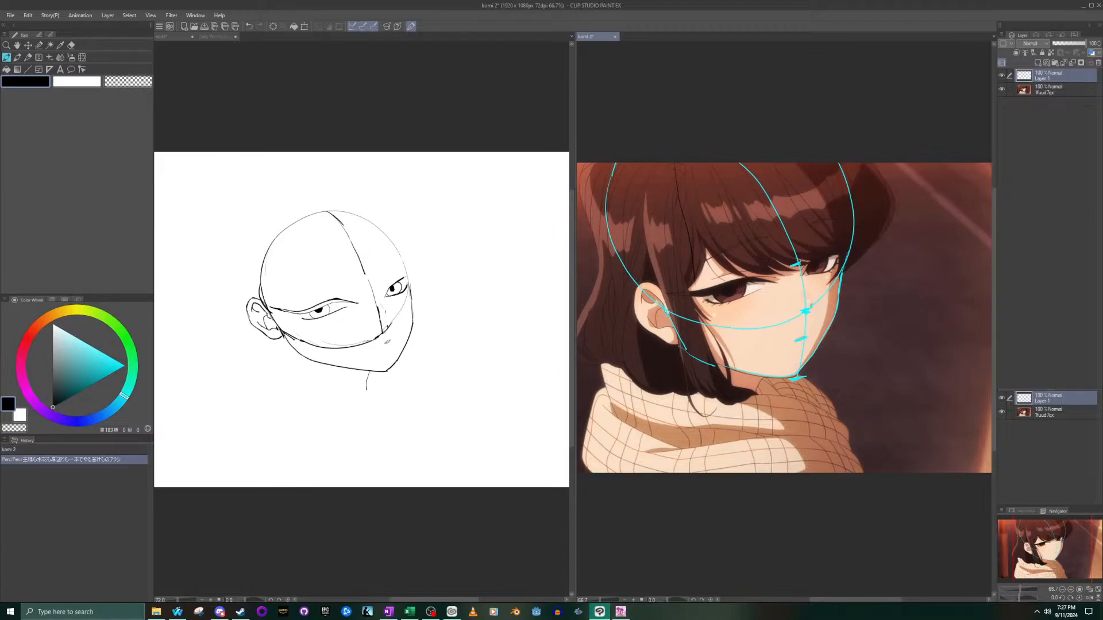
pyautogui.hotkey('ctrl', 'z')
pyautogui.click(117, 328)
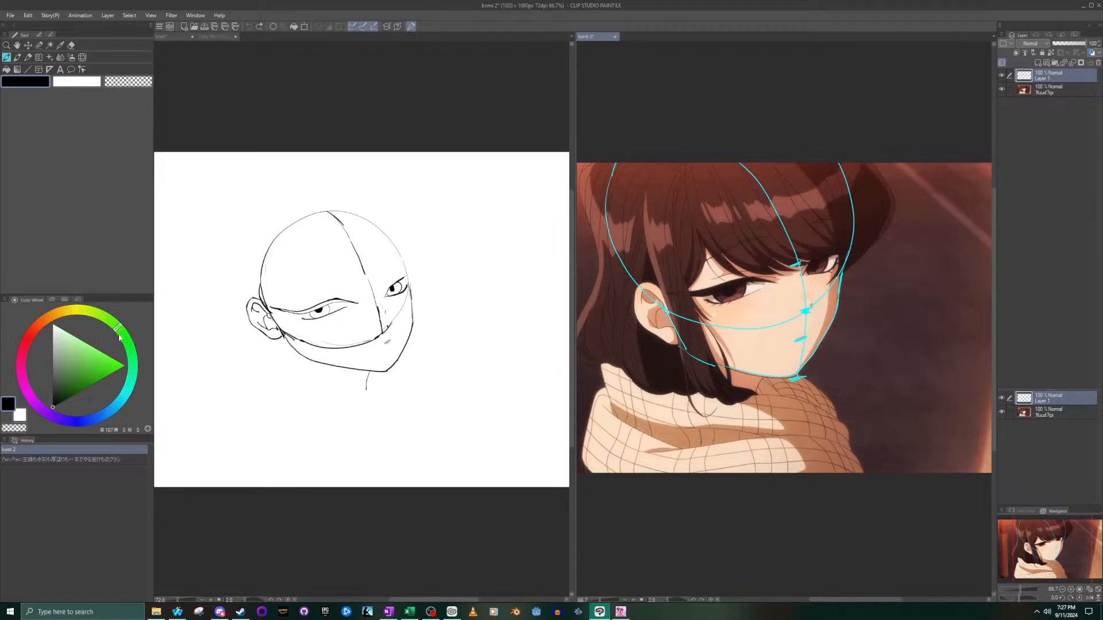
pyautogui.click(123, 365)
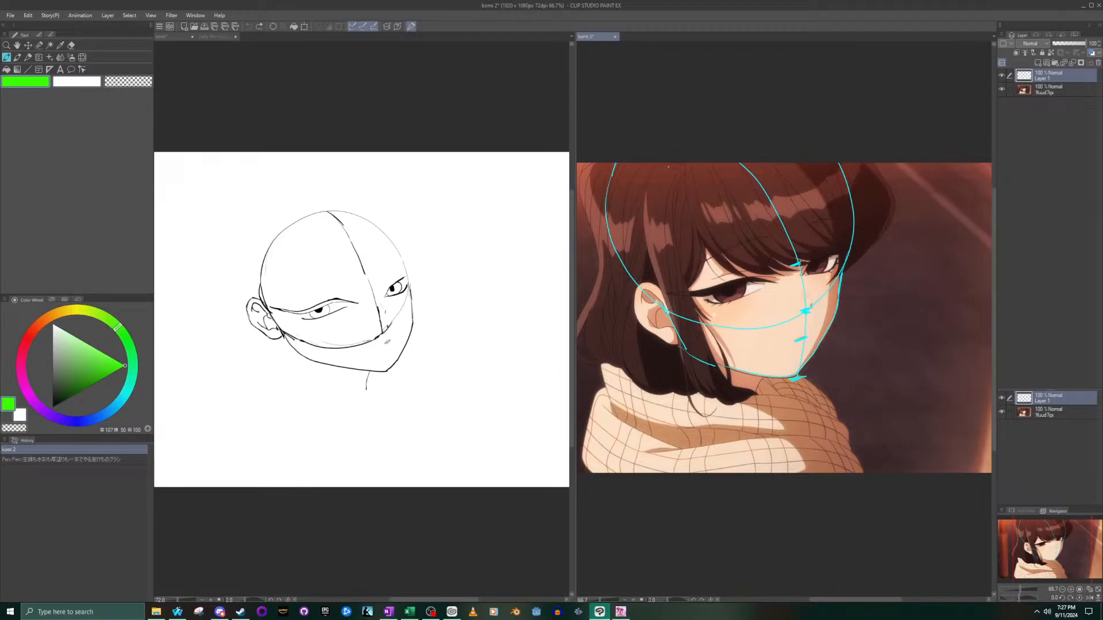
# - Draw a green ellipse on the side of the reference head above the ear and cross it with a vertical and a horizontal line
pyautogui.moveTo(683, 176)
pyautogui.mouseDown()
pyautogui.moveTo(693, 270)
pyautogui.moveTo(660, 301)
pyautogui.moveTo(625, 209)
pyautogui.moveTo(674, 191)
pyautogui.mouseUp()
pyautogui.hotkey('ctrl', 'z')
pyautogui.moveTo(666, 293)
pyautogui.mouseDown()
pyautogui.moveTo(704, 271)
pyautogui.moveTo(626, 167)
pyautogui.moveTo(678, 299)
pyautogui.mouseUp()
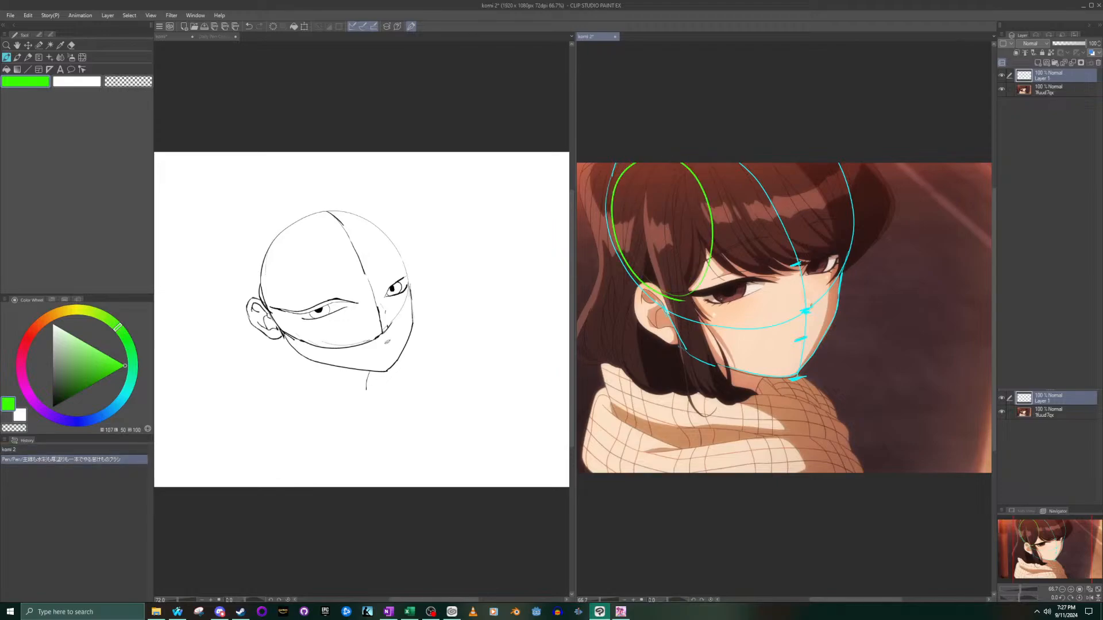
pyautogui.hotkey('ctrl', 'z')
pyautogui.moveTo(614, 191)
pyautogui.mouseDown()
pyautogui.moveTo(640, 270)
pyautogui.moveTo(698, 300)
pyautogui.moveTo(693, 191)
pyautogui.moveTo(627, 170)
pyautogui.moveTo(623, 255)
pyautogui.mouseUp()
pyautogui.moveTo(660, 175); pyautogui.dragTo(667, 297)
pyautogui.moveTo(629, 223); pyautogui.dragTo(692, 244)
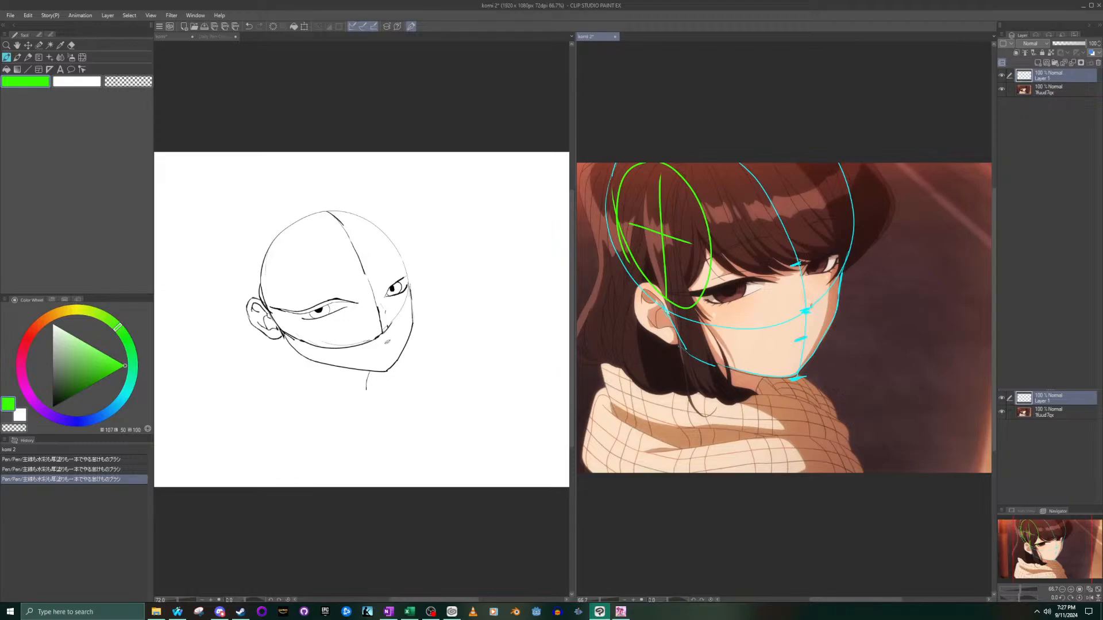
# - Draw a large green contour around the side hair of the reference, sweeping from above the temple down over the scarf and back up
pyautogui.moveTo(679, 164)
pyautogui.mouseDown()
pyautogui.moveTo(702, 276)
pyautogui.moveTo(698, 345)
pyautogui.moveTo(675, 406)
pyautogui.moveTo(604, 418)
pyautogui.mouseUp()
pyautogui.hotkey('ctrl', 'z')
pyautogui.moveTo(686, 163)
pyautogui.mouseDown()
pyautogui.moveTo(697, 304)
pyautogui.moveTo(756, 416)
pyautogui.moveTo(686, 443)
pyautogui.moveTo(605, 399)
pyautogui.moveTo(580, 356)
pyautogui.moveTo(588, 218)
pyautogui.moveTo(615, 164)
pyautogui.mouseUp()
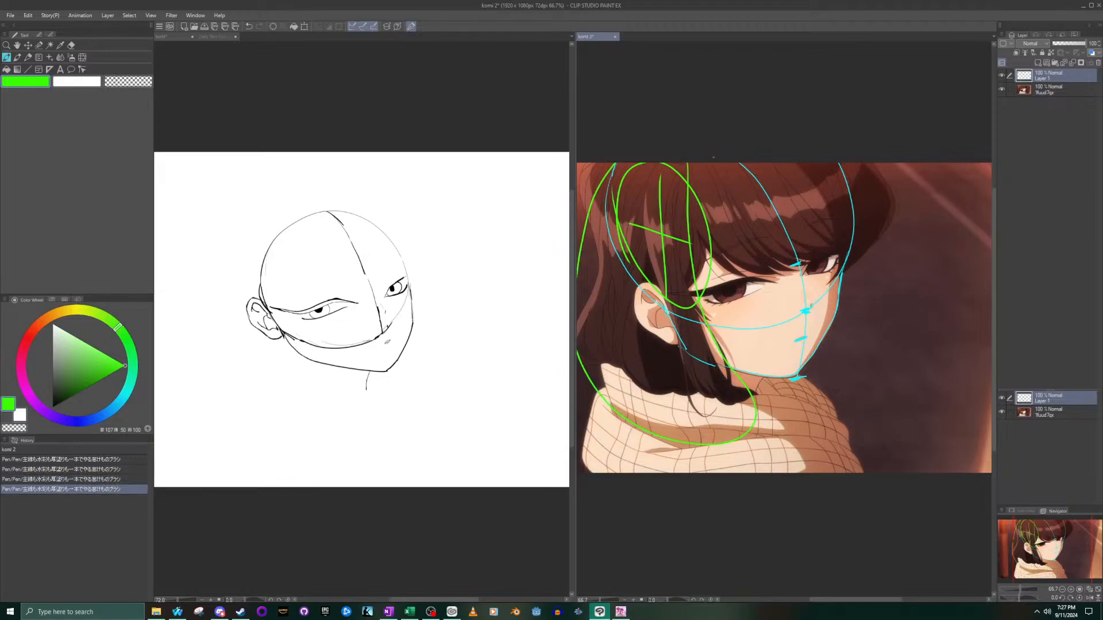
# - Set the drawing color to orange and draw overlapping ellipses around the volume of the reference's bangs
pyautogui.click(56, 315)
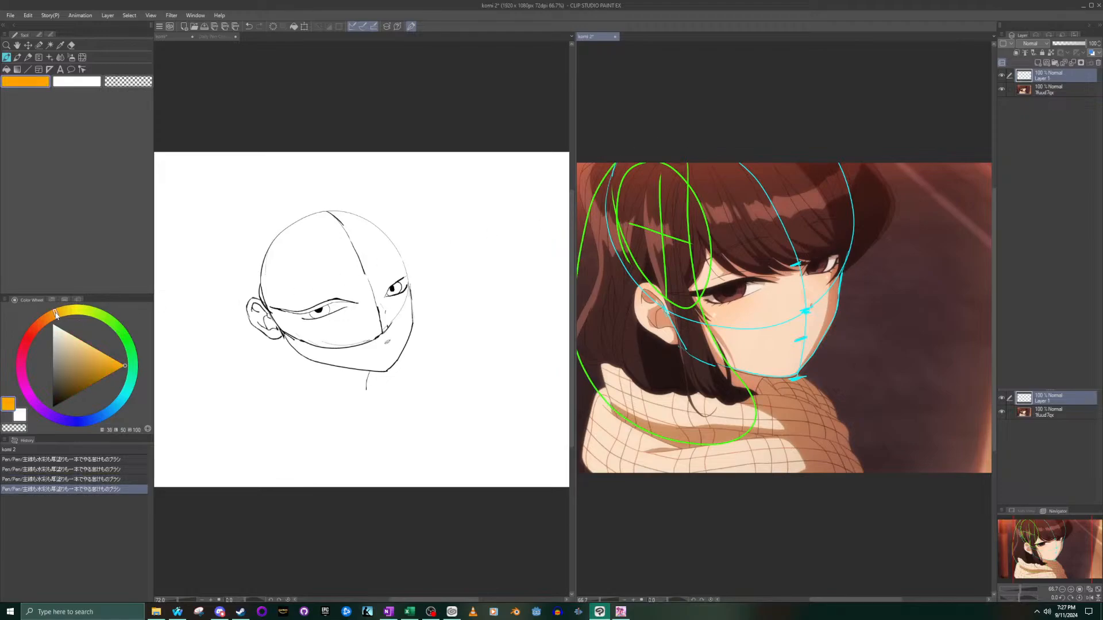
pyautogui.moveTo(682, 182)
pyautogui.mouseDown()
pyautogui.moveTo(787, 303)
pyautogui.moveTo(897, 208)
pyautogui.moveTo(874, 163)
pyautogui.mouseUp()
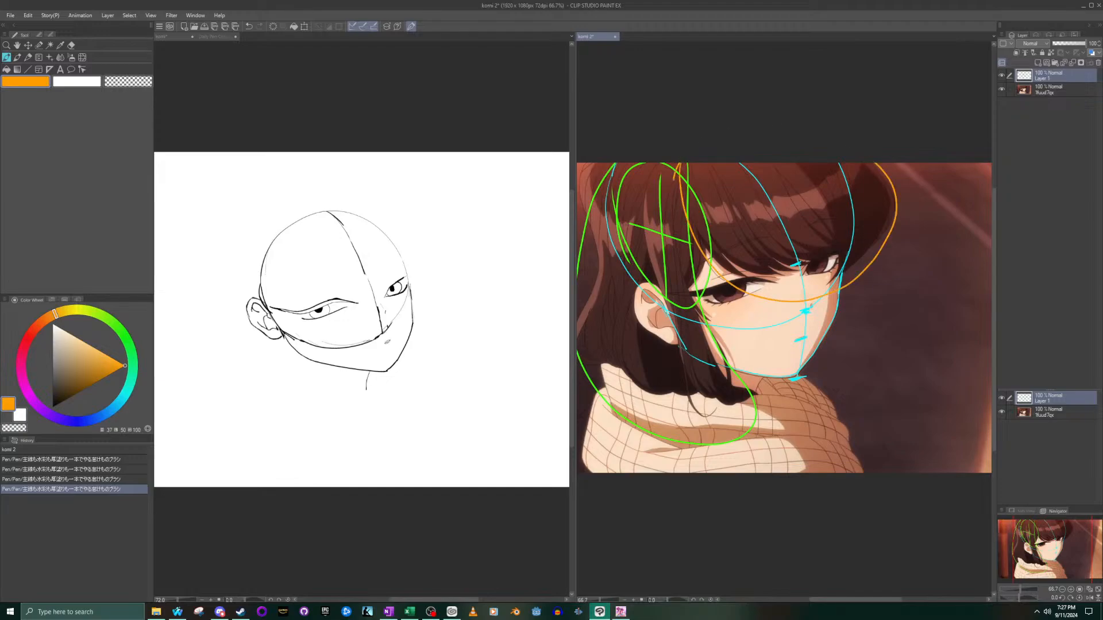
pyautogui.moveTo(679, 173); pyautogui.dragTo(672, 236)
pyautogui.moveTo(818, 232)
pyautogui.mouseDown()
pyautogui.moveTo(864, 172)
pyautogui.moveTo(741, 221)
pyautogui.moveTo(851, 259)
pyautogui.moveTo(764, 247)
pyautogui.moveTo(833, 219)
pyautogui.mouseUp()
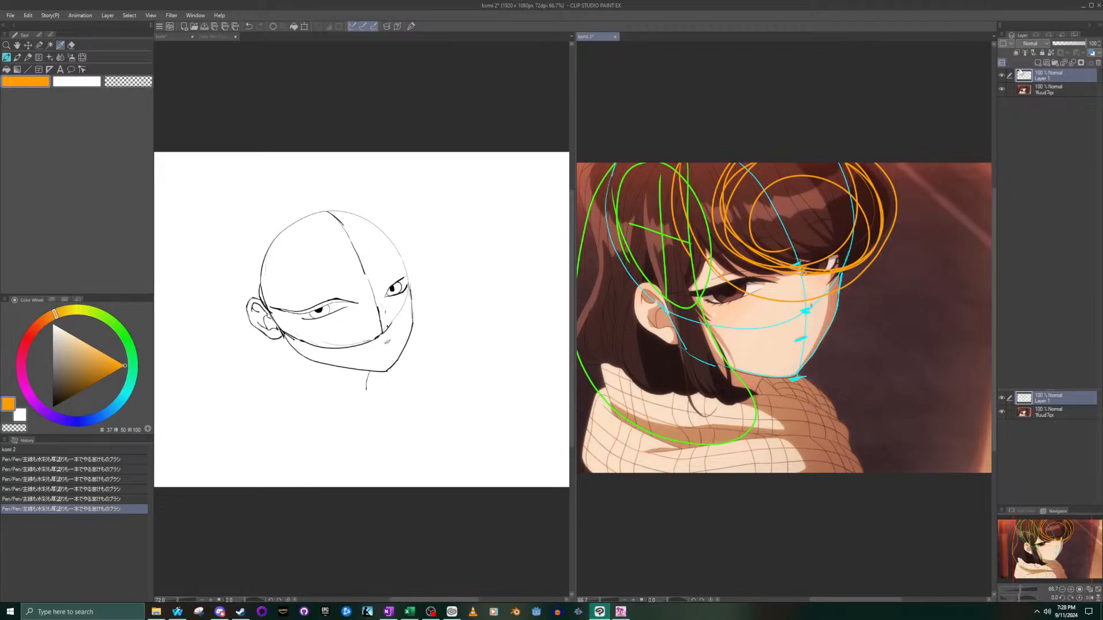
# - Lower the opacity of the reference's Layer 1 construction lines to 17%
pyautogui.moveTo(1079, 43); pyautogui.dragTo(1067, 44)
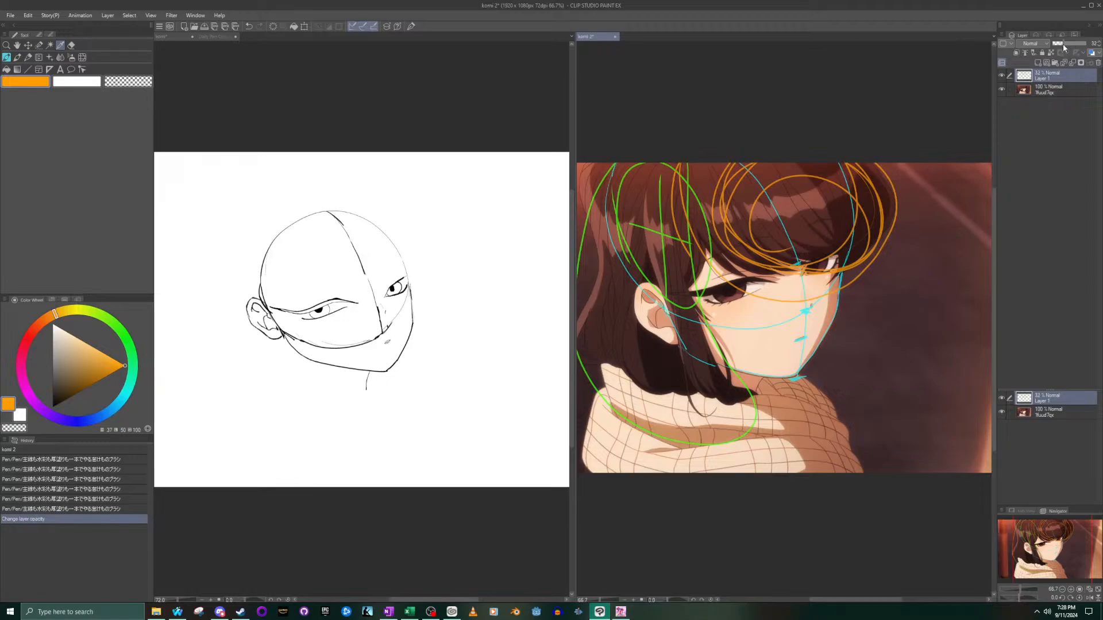
pyautogui.click(1061, 45)
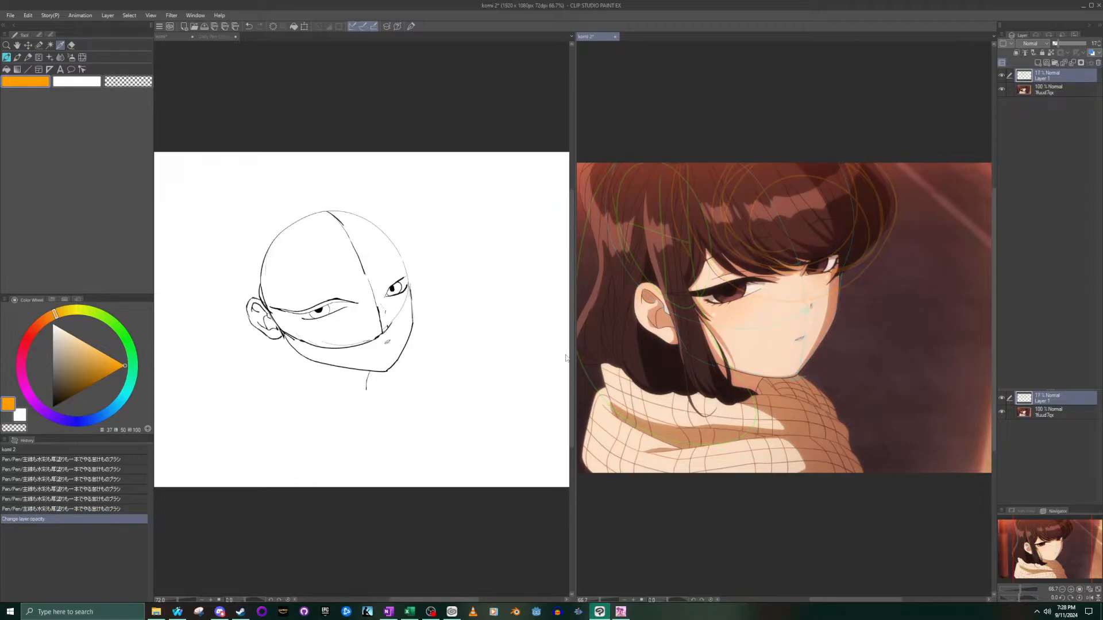
# - Switch to the komi head sketch, set the drawing color to black and undo a looping test stroke across the head
pyautogui.click(176, 302)
pyautogui.moveTo(79, 366); pyautogui.dragTo(17, 455)
pyautogui.click(281, 192)
pyautogui.moveTo(296, 209); pyautogui.dragTo(244, 350)
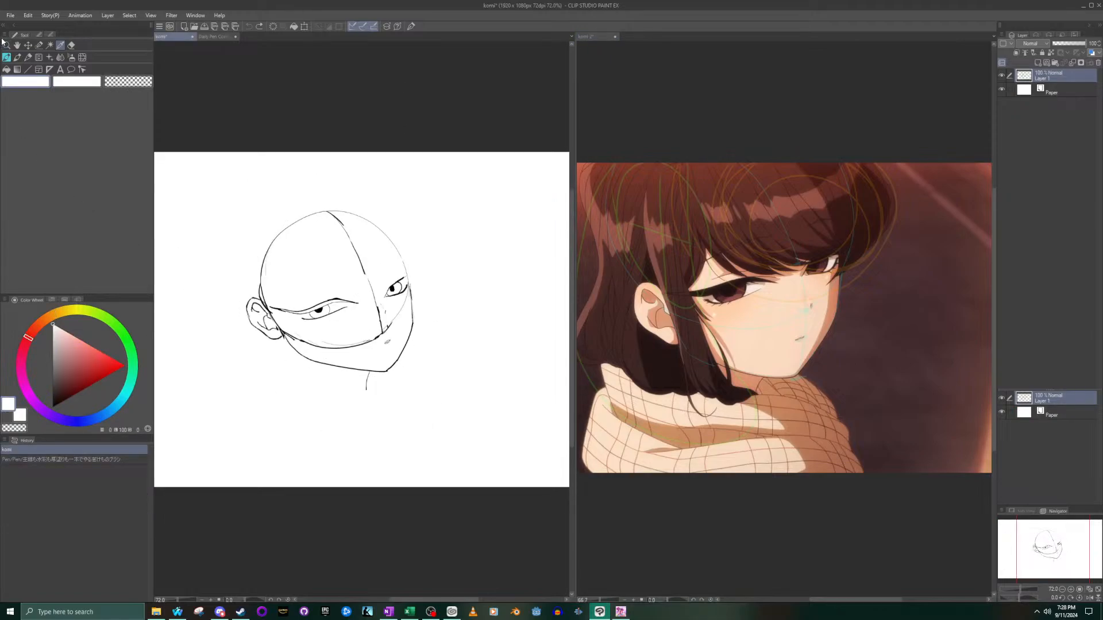
pyautogui.click(6, 57)
pyautogui.click(85, 363)
pyautogui.moveTo(85, 363); pyautogui.dragTo(53, 407)
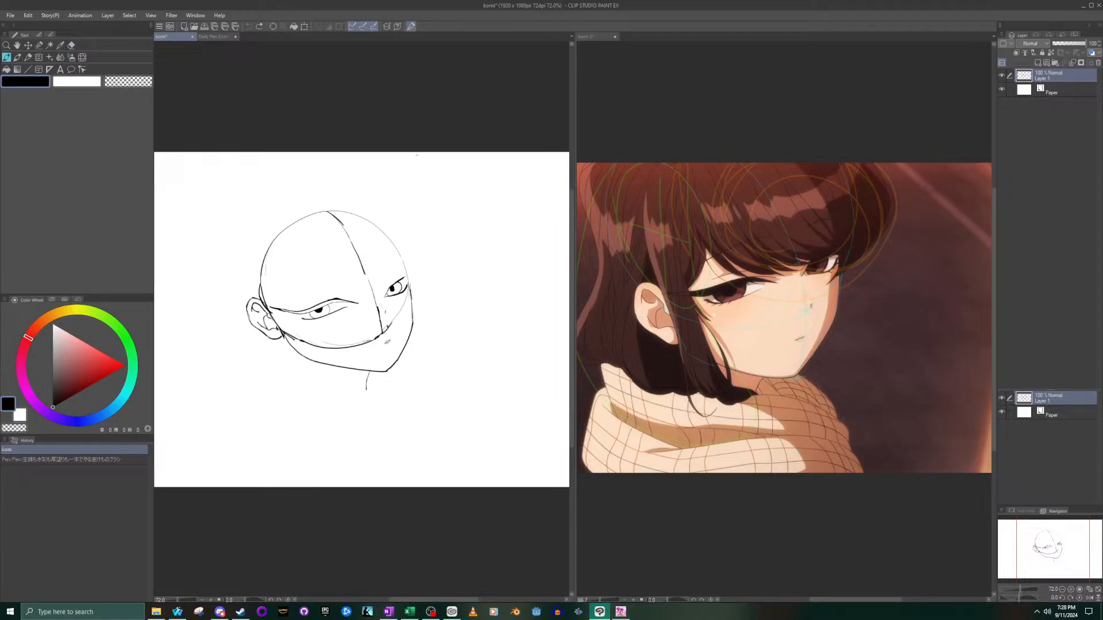
pyautogui.moveTo(328, 237); pyautogui.dragTo(369, 428)
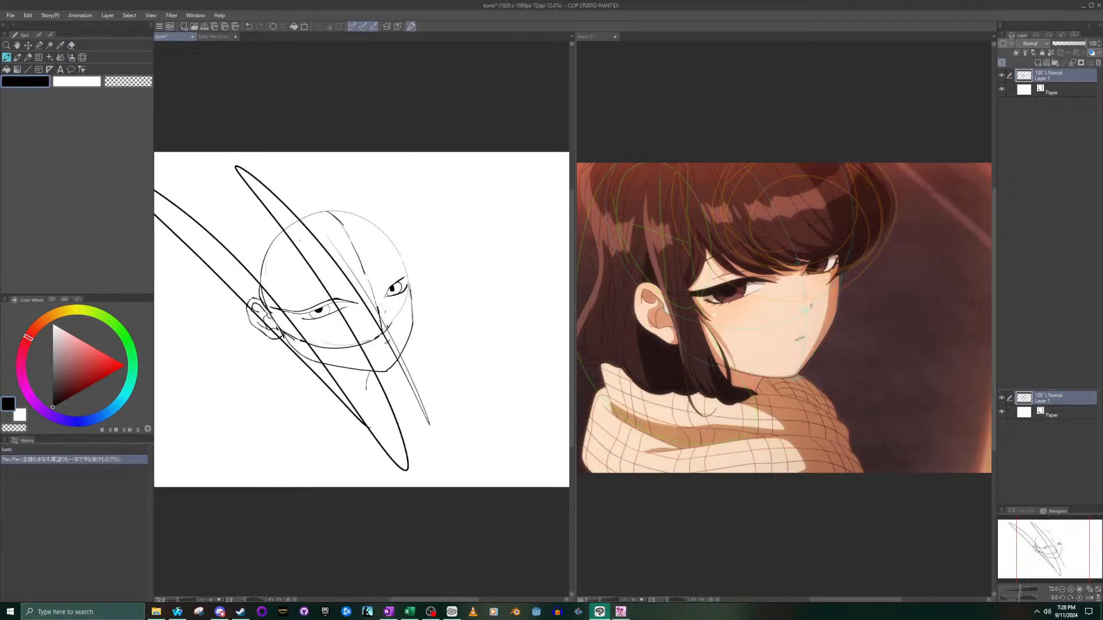
pyautogui.hotkey('ctrl', 'z')
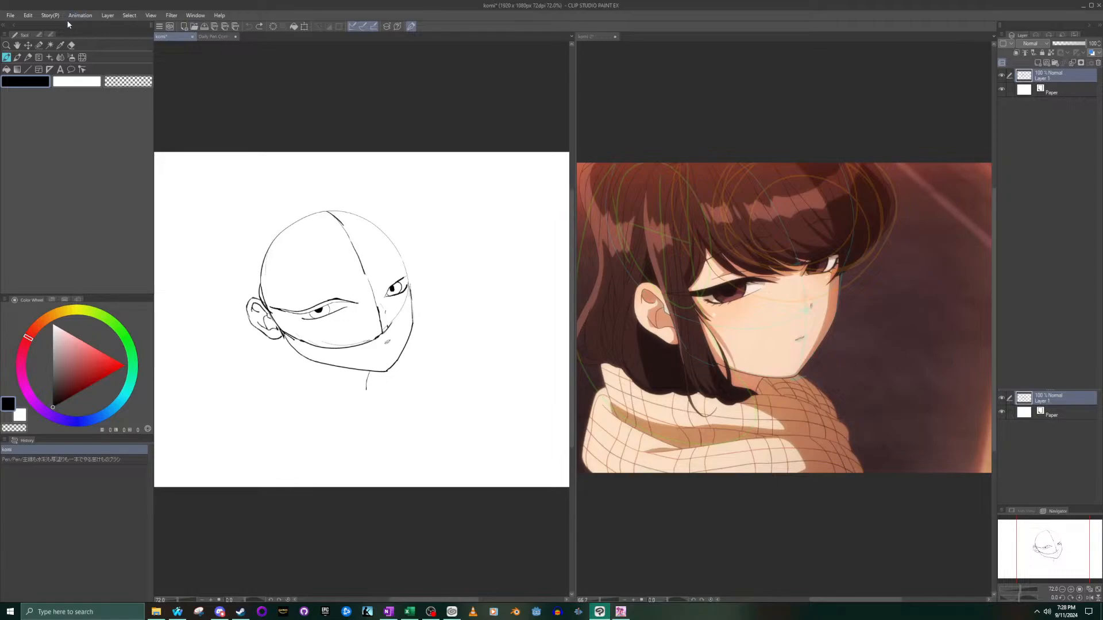
# - Select the whole head sketch with the Selection pen, rotate it slightly clockwise and clear the selection
pyautogui.click(39, 46)
pyautogui.moveTo(363, 276)
pyautogui.mouseDown()
pyautogui.moveTo(226, 145)
pyautogui.moveTo(466, 316)
pyautogui.moveTo(241, 173)
pyautogui.moveTo(486, 410)
pyautogui.mouseUp()
pyautogui.moveTo(325, 273)
pyautogui.mouseDown()
pyautogui.moveTo(494, 423)
pyautogui.moveTo(218, 244)
pyautogui.moveTo(356, 336)
pyautogui.moveTo(221, 277)
pyautogui.moveTo(275, 309)
pyautogui.moveTo(322, 367)
pyautogui.moveTo(258, 322)
pyautogui.moveTo(356, 402)
pyautogui.moveTo(338, 351)
pyautogui.mouseUp()
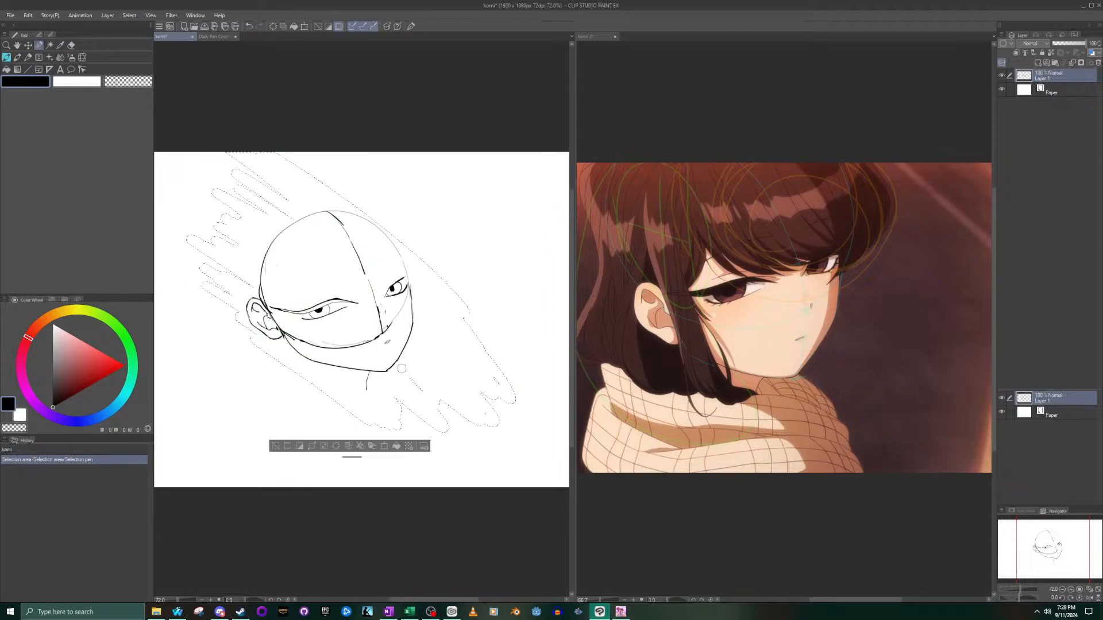
pyautogui.click(385, 447)
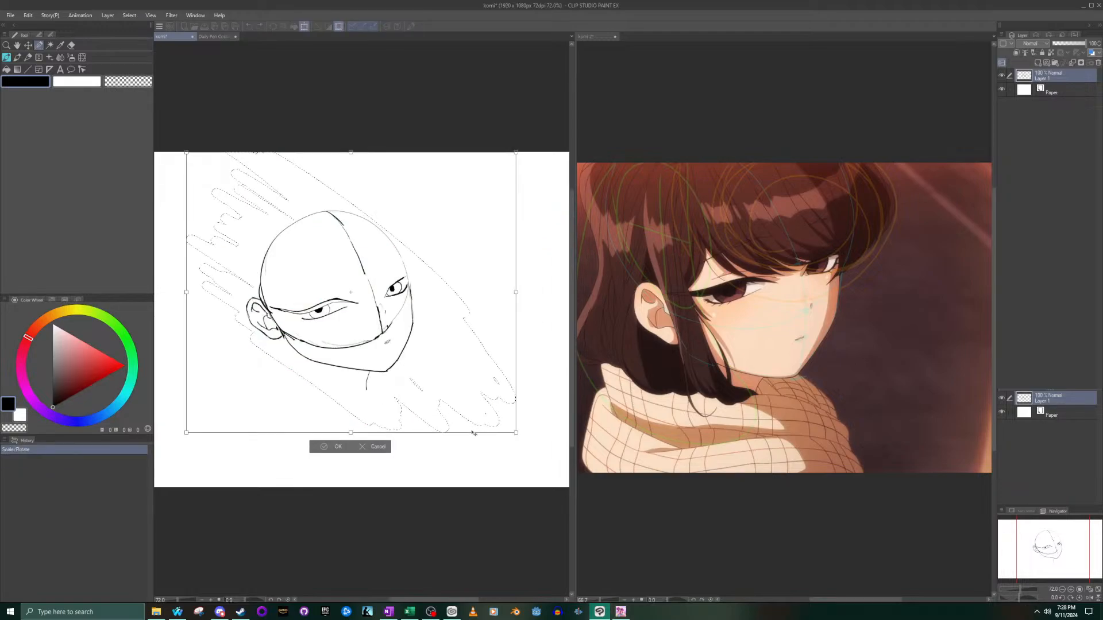
pyautogui.moveTo(524, 443); pyautogui.dragTo(511, 456)
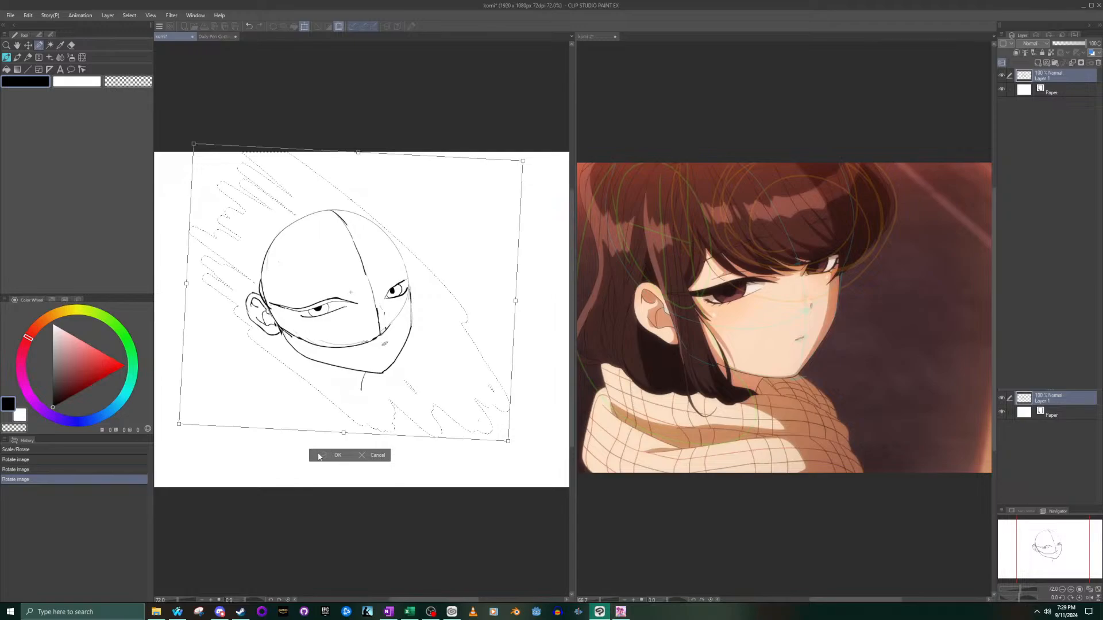
pyautogui.press('Return')
pyautogui.hotkey('ctrl', 'd')
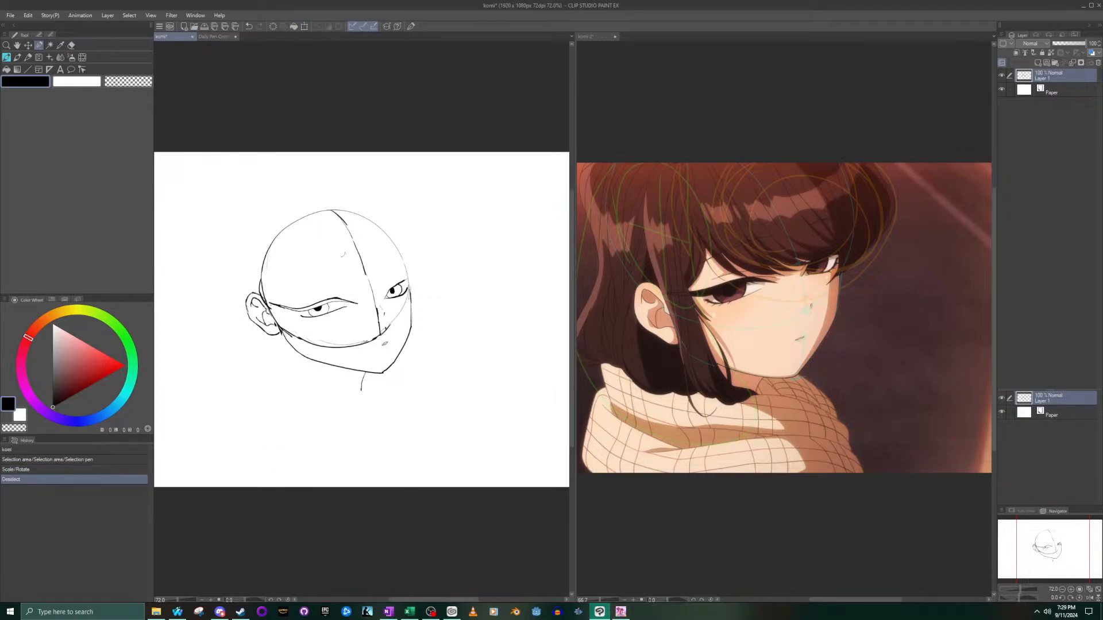
# - Draw a thin curved hair line on the sketch's forehead, running down toward the near eyebrow
pyautogui.click(8, 58)
pyautogui.moveTo(459, 383)
pyautogui.mouseDown()
pyautogui.moveTo(354, 276)
pyautogui.moveTo(176, 215)
pyautogui.mouseUp()
pyautogui.hotkey('ctrl', 'z')
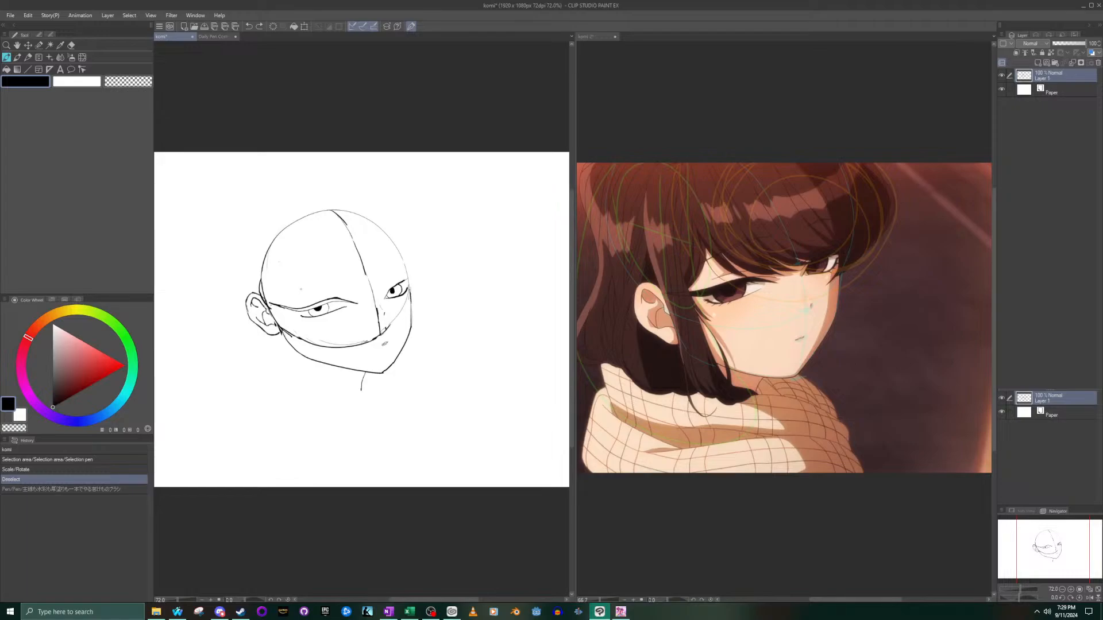
pyautogui.hotkey('ctrl', 'y')
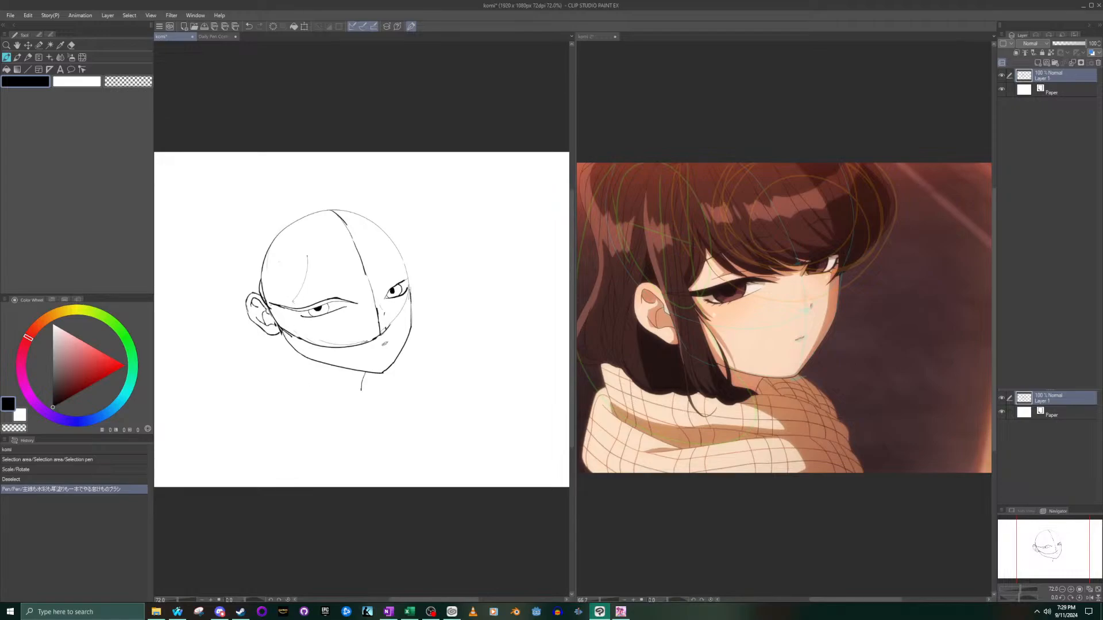
# - Retry the continuation of the hair line and keep a short stroke extending its lower end toward the ear
pyautogui.moveTo(296, 318); pyautogui.dragTo(327, 402)
pyautogui.hotkey('ctrl', 'z')
pyautogui.moveTo(293, 305); pyautogui.dragTo(333, 397)
pyautogui.hotkey('ctrl', 'z')
pyautogui.moveTo(290, 300); pyautogui.dragTo(293, 300)
pyautogui.hotkey('ctrl', 'z')
pyautogui.hotkey('ctrl', 'y')
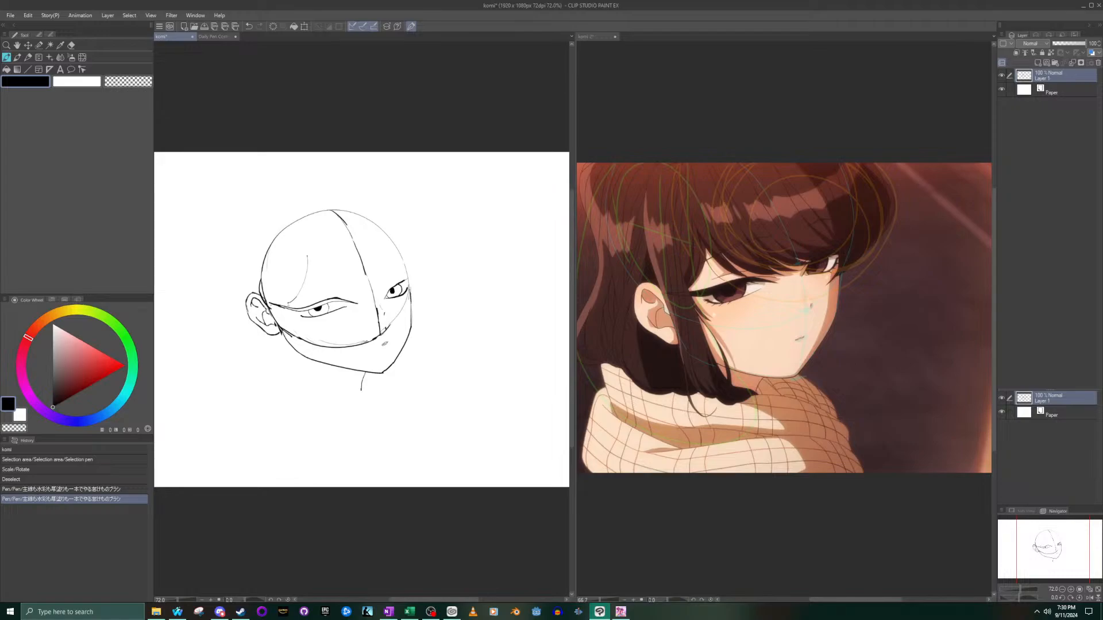
# - Try to outline the front sidelock with a stroke from the near brow down past the jaw and a short curved end
pyautogui.moveTo(288, 314); pyautogui.dragTo(331, 417)
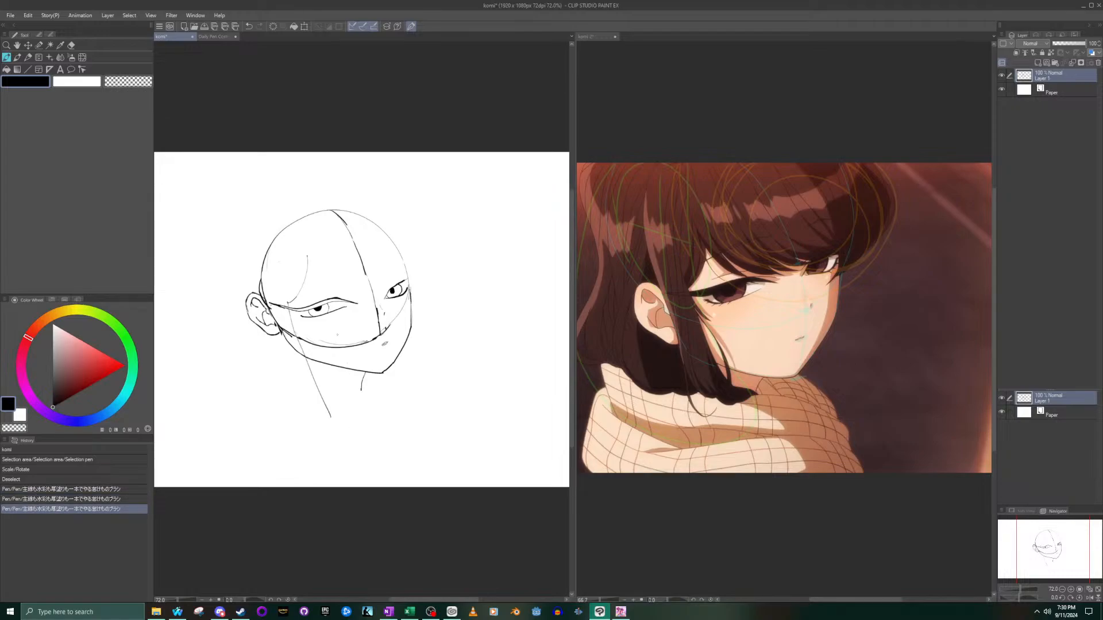
pyautogui.hotkey('ctrl', 'z')
pyautogui.moveTo(290, 321); pyautogui.dragTo(309, 390)
pyautogui.moveTo(336, 403); pyautogui.dragTo(336, 404)
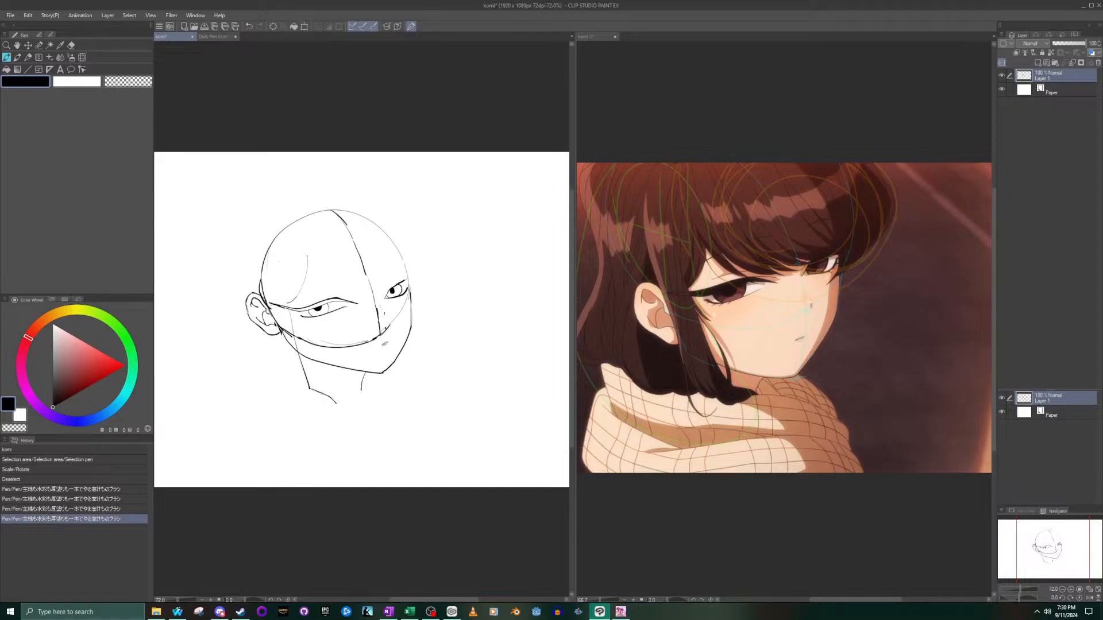
pyautogui.moveTo(331, 399); pyautogui.dragTo(336, 404)
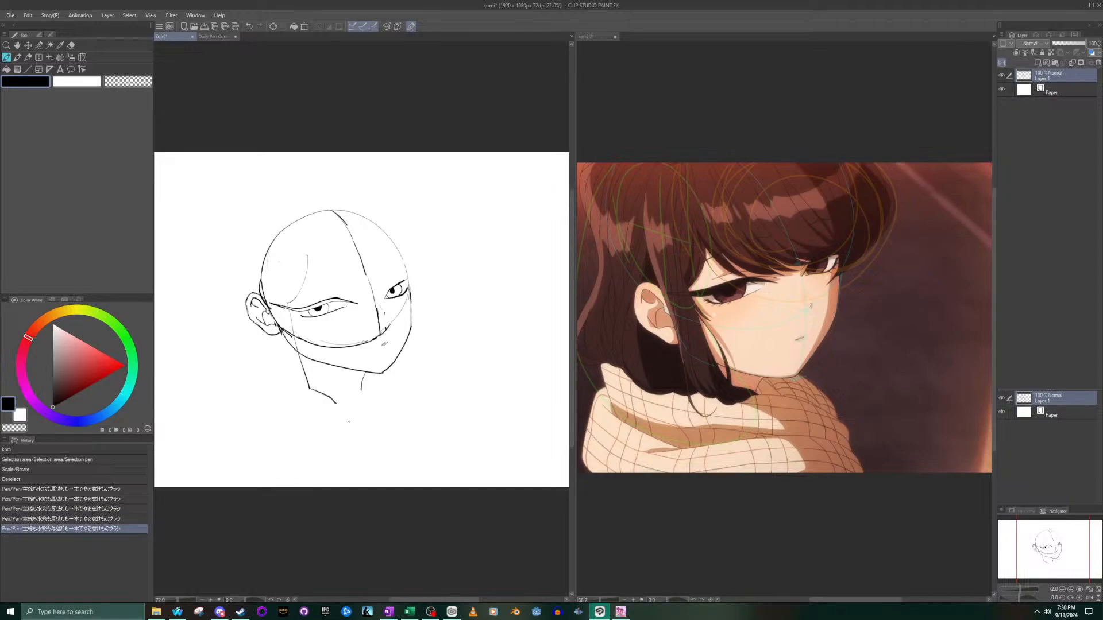
pyautogui.hotkey('ctrl', 'z')
pyautogui.hotkey('ctrl', 'z')
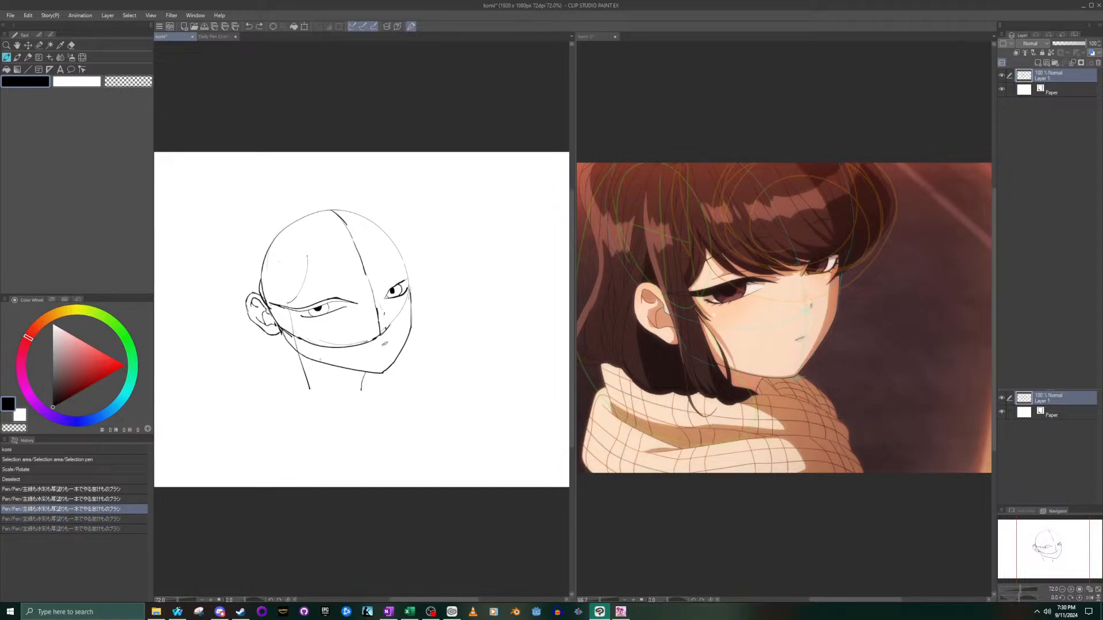
pyautogui.hotkey('ctrl', 'z')
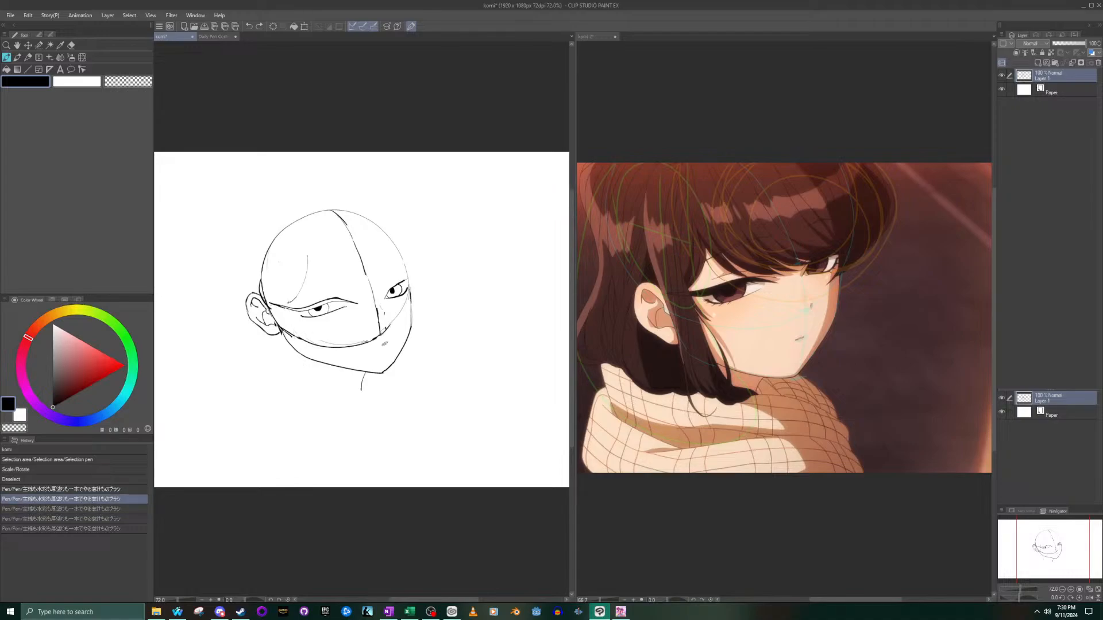
pyautogui.moveTo(290, 309); pyautogui.dragTo(325, 377)
pyautogui.hotkey('ctrl', 'z')
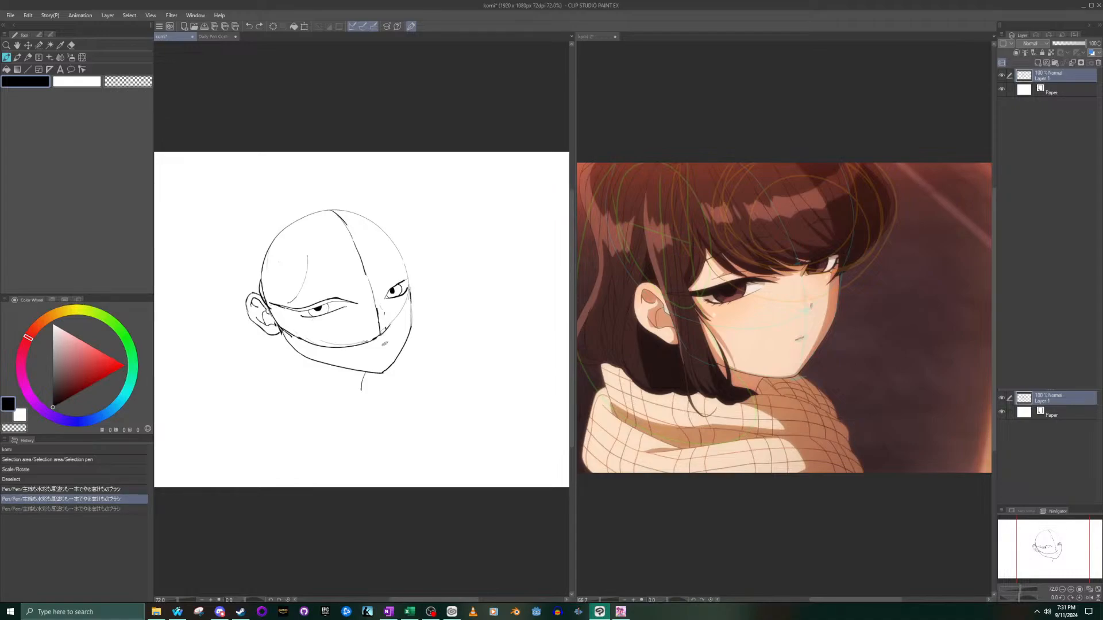
pyautogui.click(177, 612)
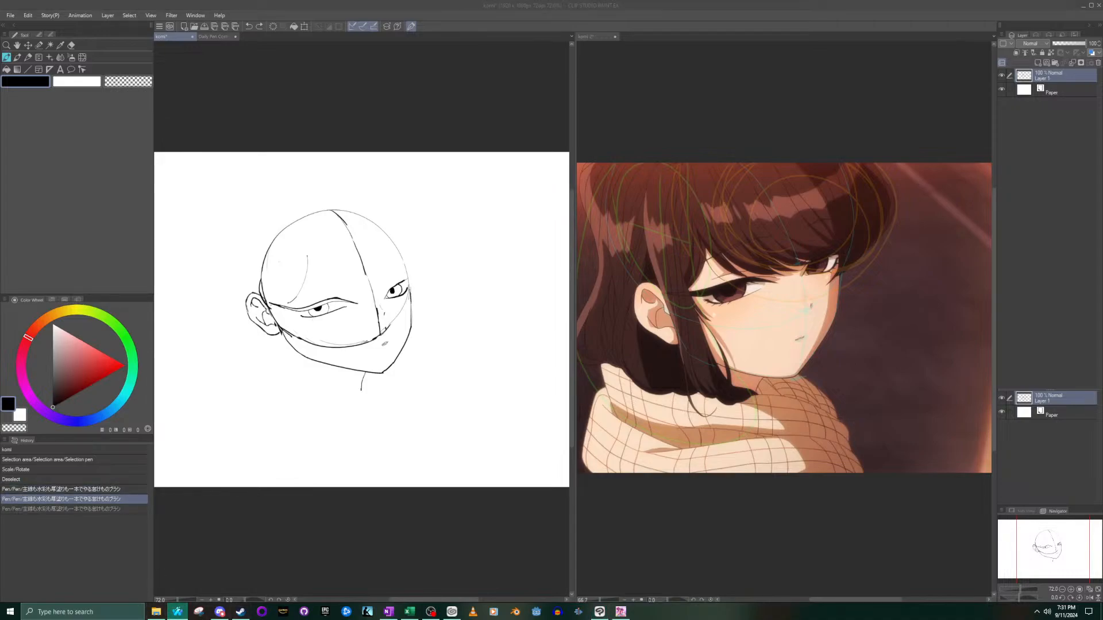
pyautogui.click(301, 3)
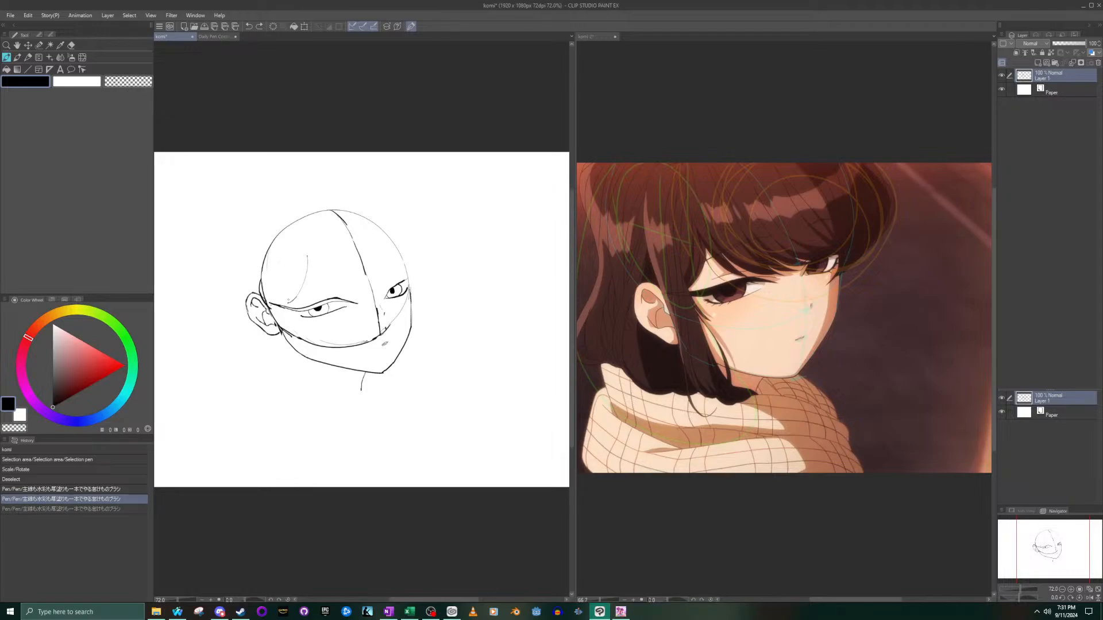
# - Retry the sidelock's front edge with single strokes running from the near brow diagonally across the cheek to below the jaw
pyautogui.moveTo(301, 341); pyautogui.dragTo(343, 401)
pyautogui.hotkey('ctrl', 'z')
pyautogui.moveTo(287, 304); pyautogui.dragTo(322, 401)
pyautogui.hotkey('ctrl', 'z')
pyautogui.moveTo(289, 304); pyautogui.dragTo(322, 394)
pyautogui.hotkey('ctrl', 'z')
pyautogui.moveTo(287, 308); pyautogui.dragTo(331, 390)
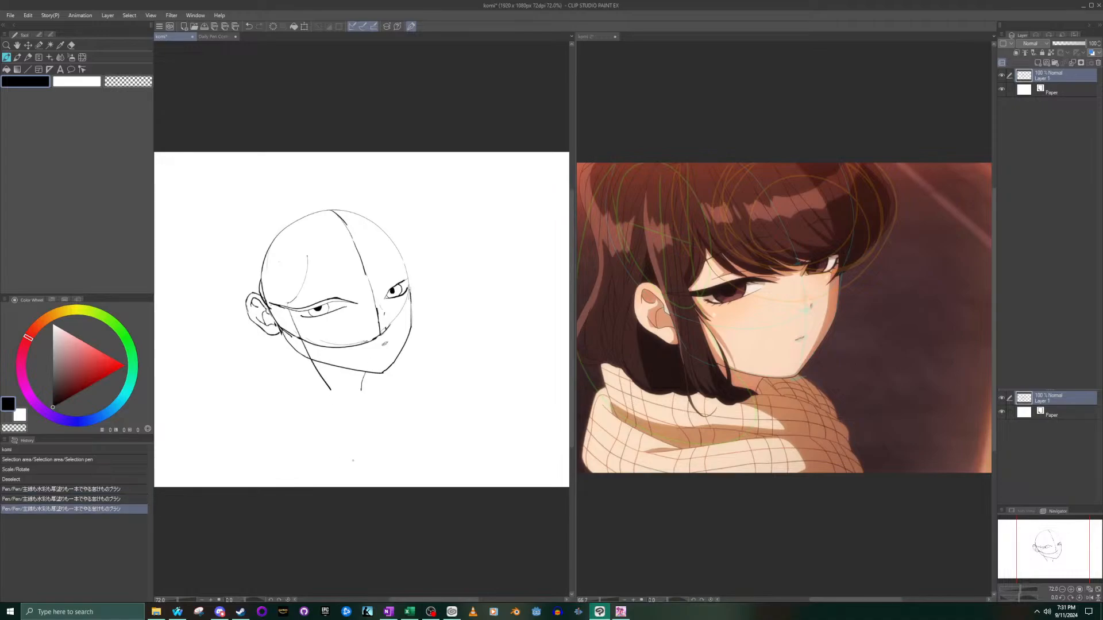
pyautogui.hotkey('ctrl', 'z')
pyautogui.moveTo(290, 309); pyautogui.dragTo(321, 394)
pyautogui.hotkey('ctrl', 'z')
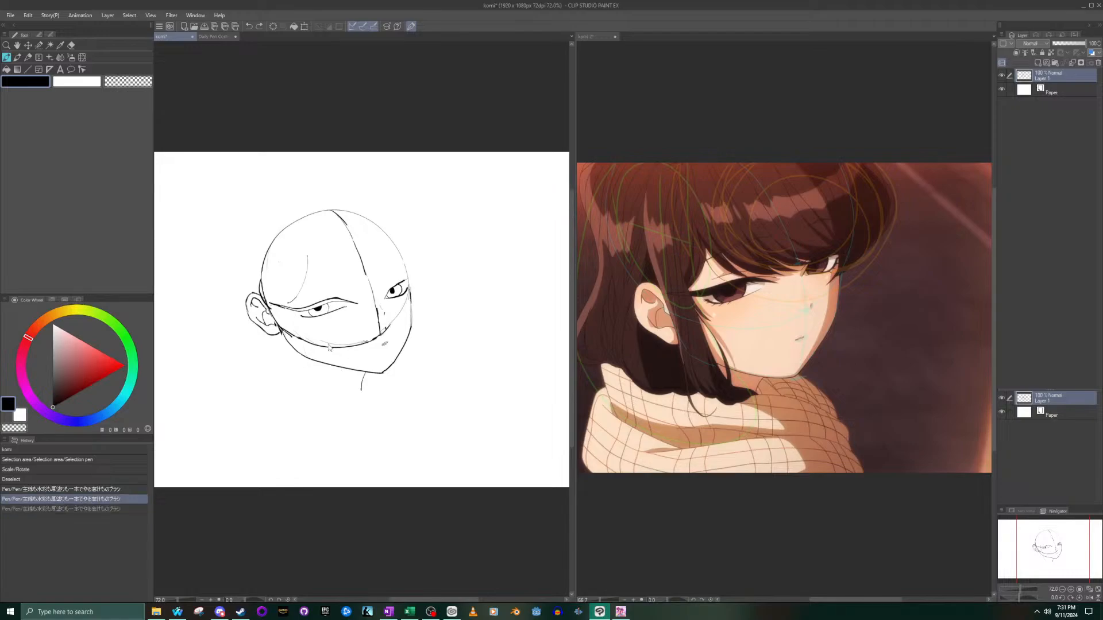
pyautogui.moveTo(291, 309); pyautogui.dragTo(342, 403)
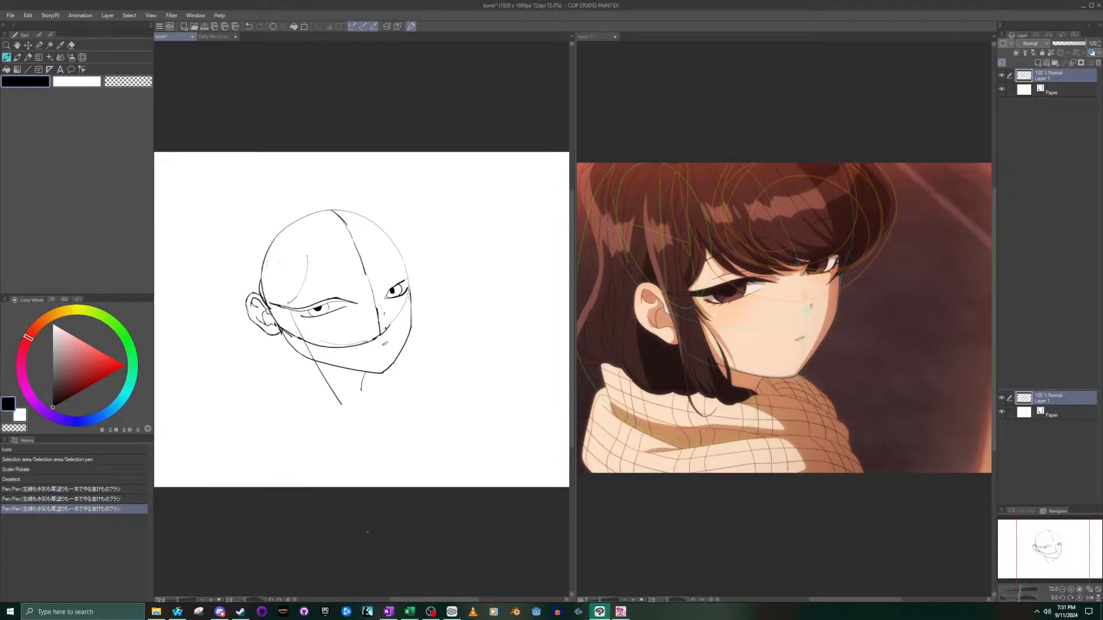
pyautogui.hotkey('ctrl', 'z')
pyautogui.moveTo(291, 313); pyautogui.dragTo(333, 395)
pyautogui.hotkey('ctrl', 'z')
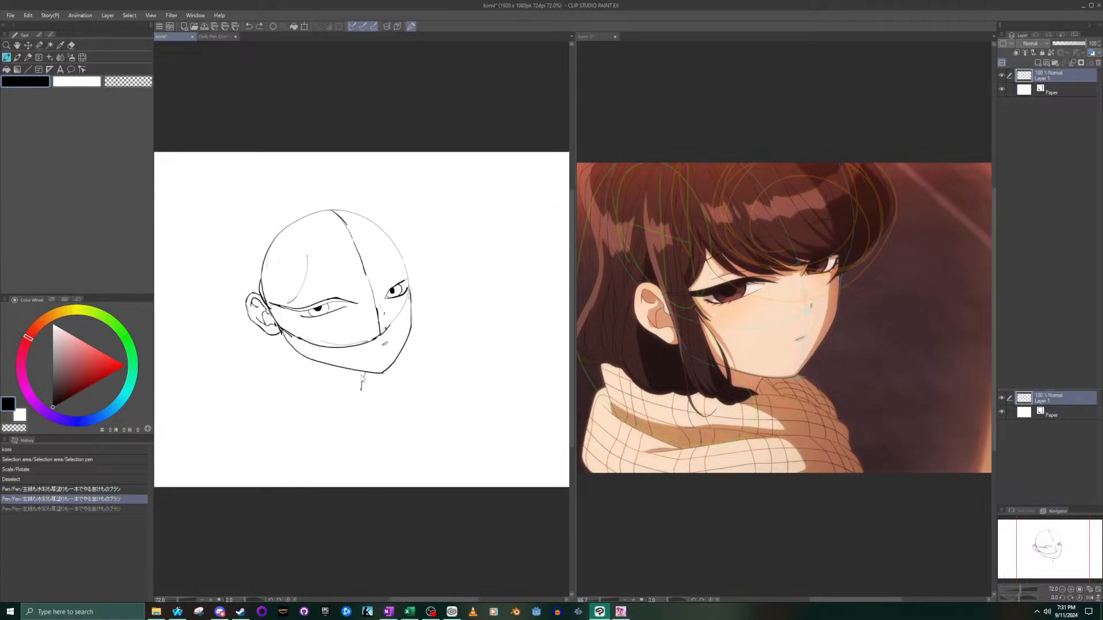
# - Draw the sidelock's front edge from the near eye to below the jaw and add a short arched stroke toward the neck
pyautogui.moveTo(291, 319); pyautogui.dragTo(320, 393)
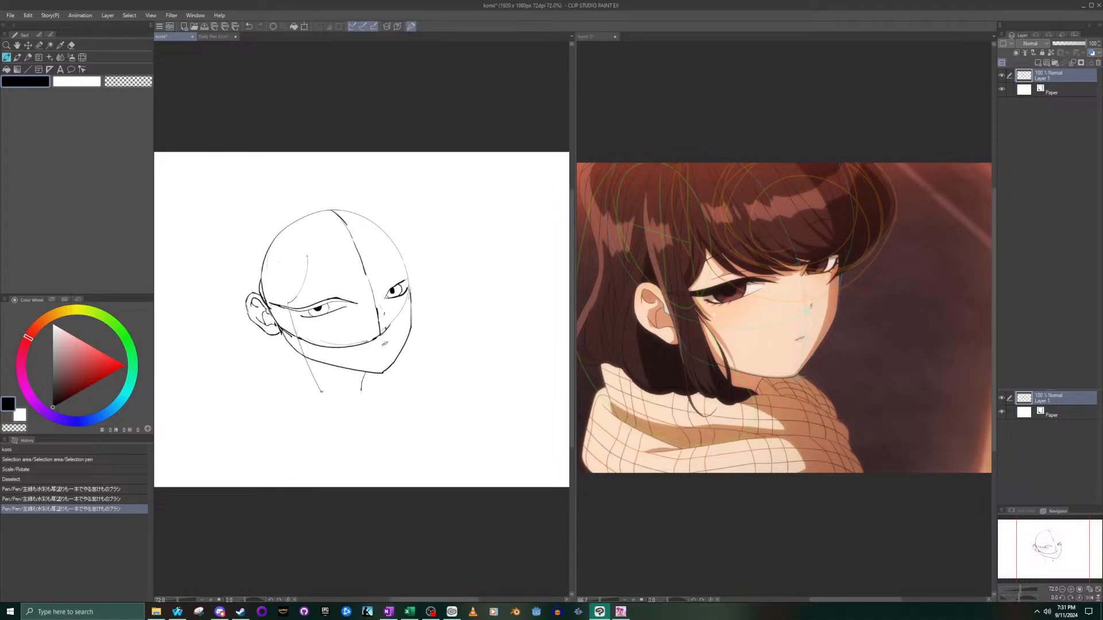
pyautogui.moveTo(343, 396); pyautogui.dragTo(348, 400)
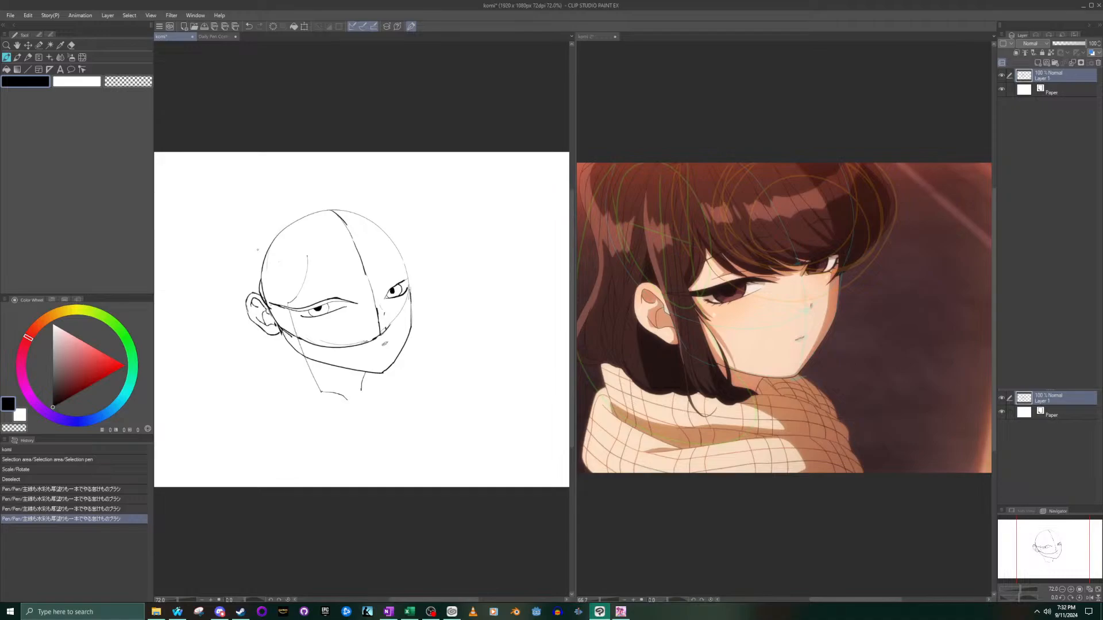
# - Draw the sidelock's back edge as one long line from beside the upper head, past the ear, to below the jaw, redoing poor attempts
pyautogui.moveTo(259, 250)
pyautogui.mouseDown()
pyautogui.moveTo(265, 310)
pyautogui.moveTo(305, 395)
pyautogui.mouseUp()
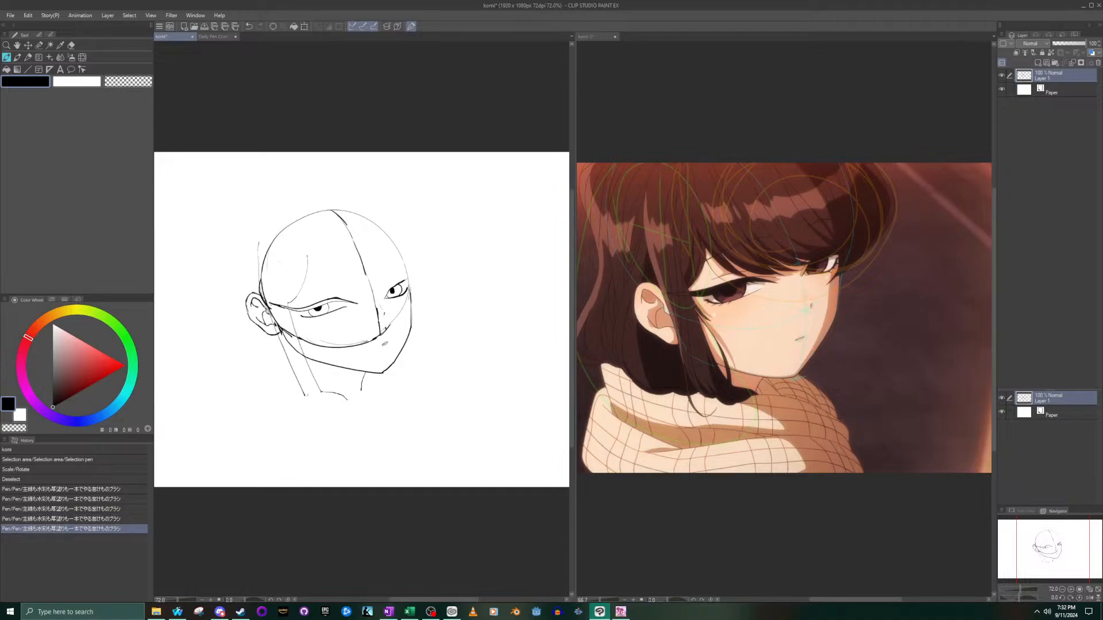
pyautogui.hotkey('ctrl', 'z')
pyautogui.moveTo(262, 241)
pyautogui.mouseDown()
pyautogui.moveTo(269, 326)
pyautogui.moveTo(295, 388)
pyautogui.mouseUp()
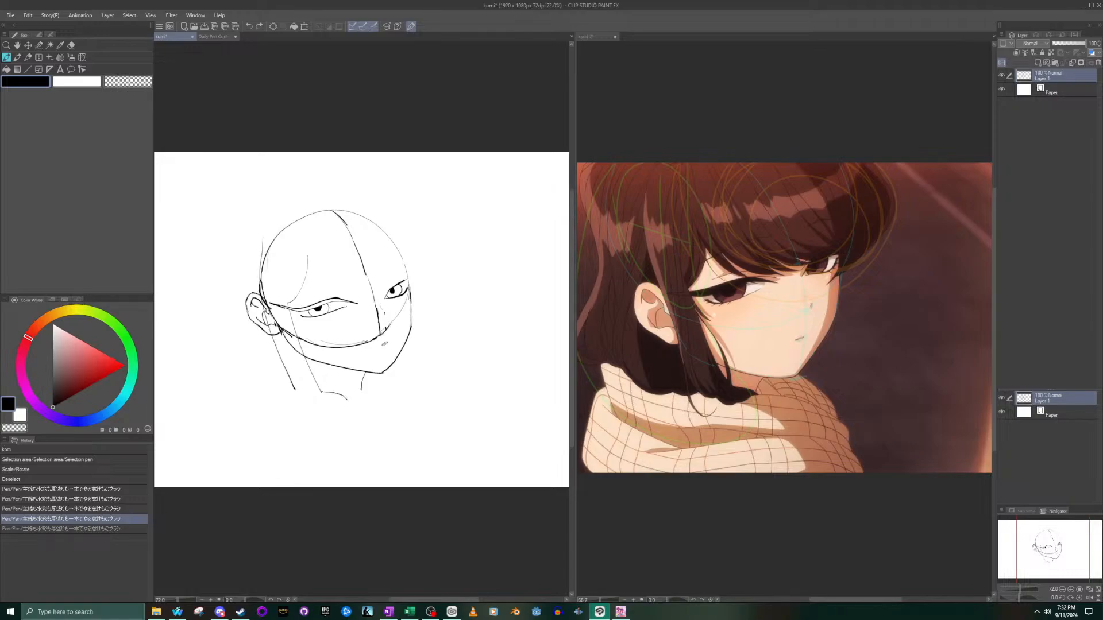
pyautogui.hotkey('ctrl', 'z')
pyautogui.moveTo(260, 236)
pyautogui.mouseDown()
pyautogui.moveTo(258, 285)
pyautogui.moveTo(289, 379)
pyautogui.mouseUp()
pyautogui.hotkey('ctrl', 'z')
pyautogui.moveTo(257, 246); pyautogui.dragTo(305, 396)
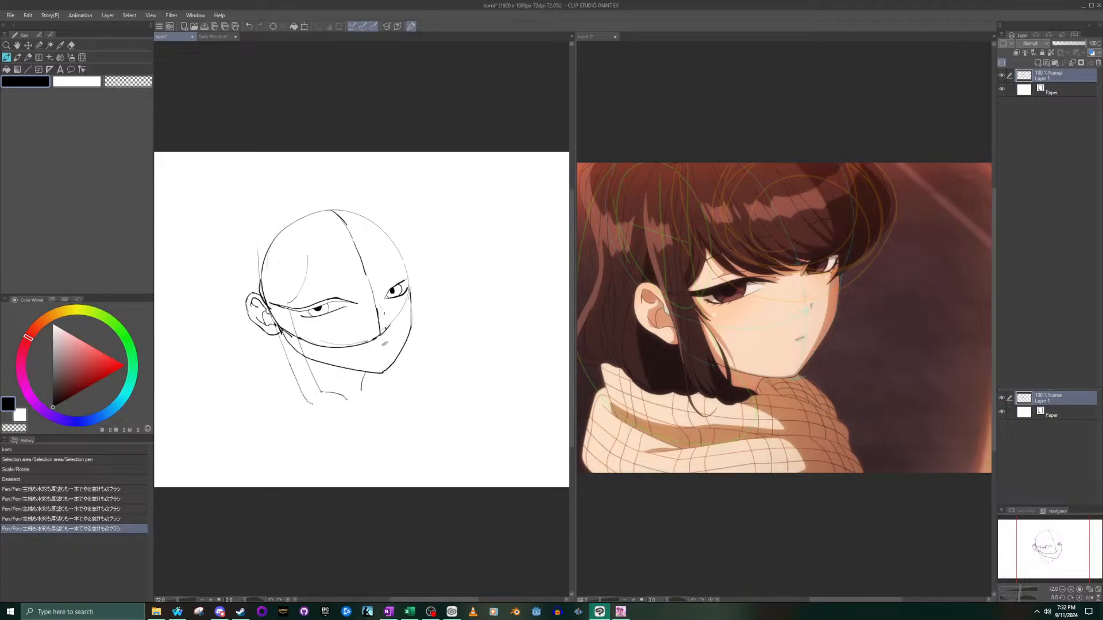
pyautogui.click(326, 408)
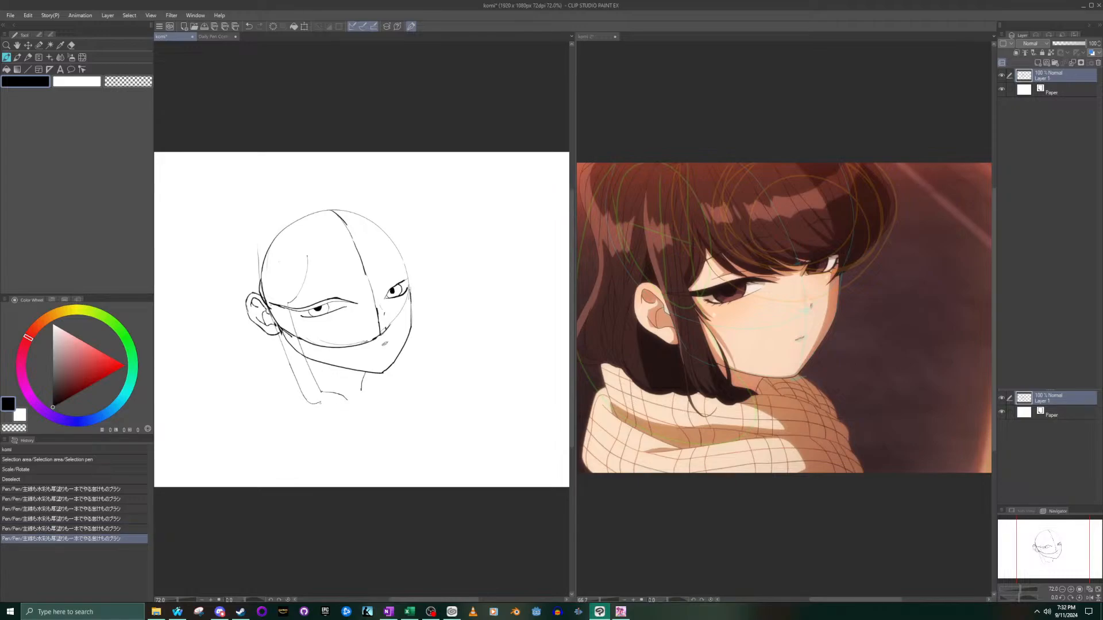
pyautogui.hotkey('ctrl', 'z')
# - Close the sidelock's lower end with a shallow curve and a rounded underside that meets the arched stroke in a pointed tip
pyautogui.click(741, 453)
pyautogui.scroll(3, 741, 454)
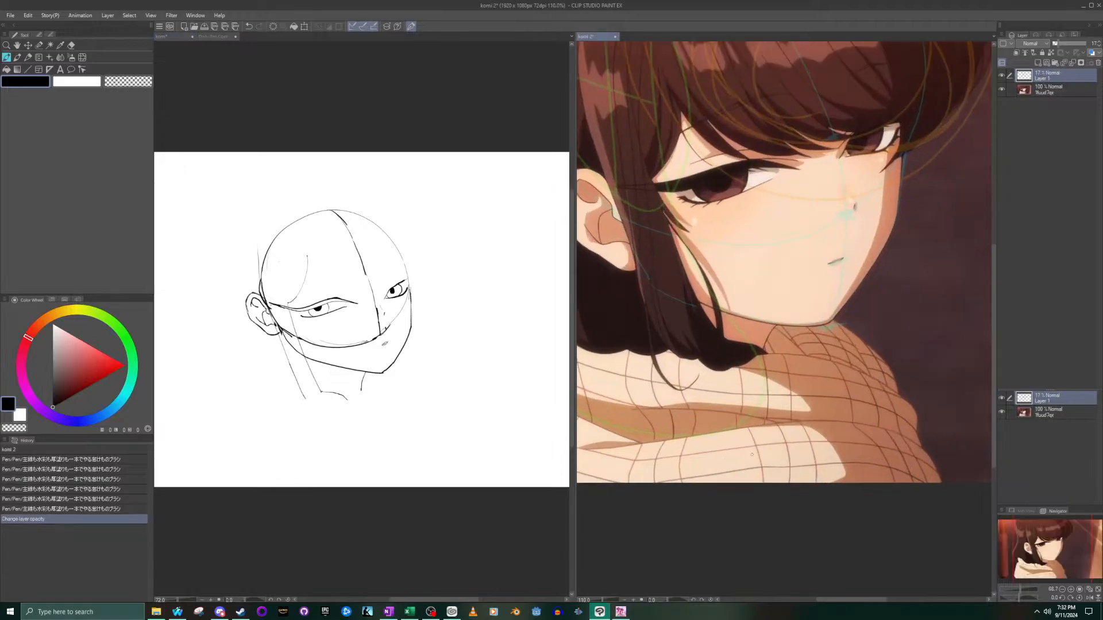
pyautogui.click(417, 385)
pyautogui.scroll(5, 325, 412)
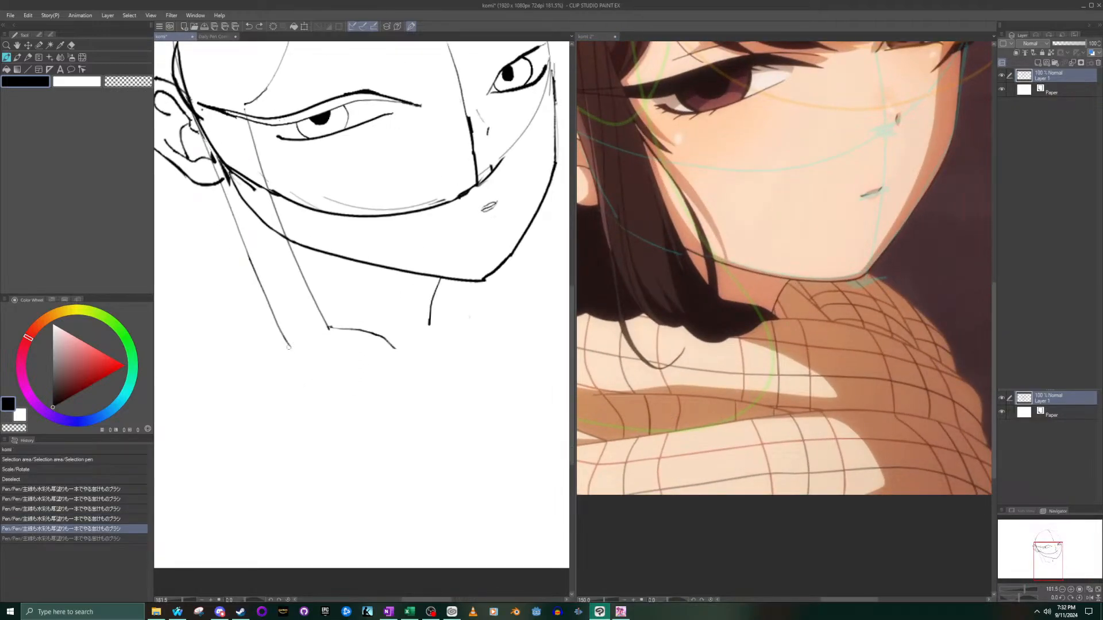
pyautogui.moveTo(291, 349)
pyautogui.mouseDown()
pyautogui.moveTo(359, 365)
pyautogui.moveTo(329, 356)
pyautogui.moveTo(368, 369)
pyautogui.mouseUp()
pyautogui.hotkey('ctrl', 'z')
pyautogui.hotkey('ctrl', 'z')
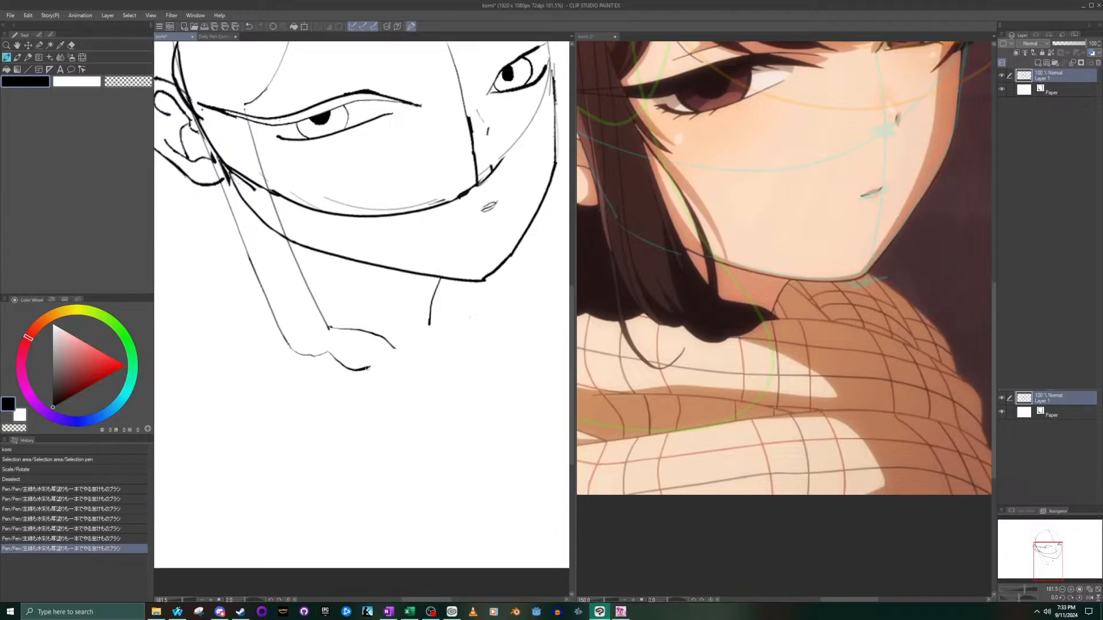
pyautogui.moveTo(368, 366); pyautogui.dragTo(398, 349)
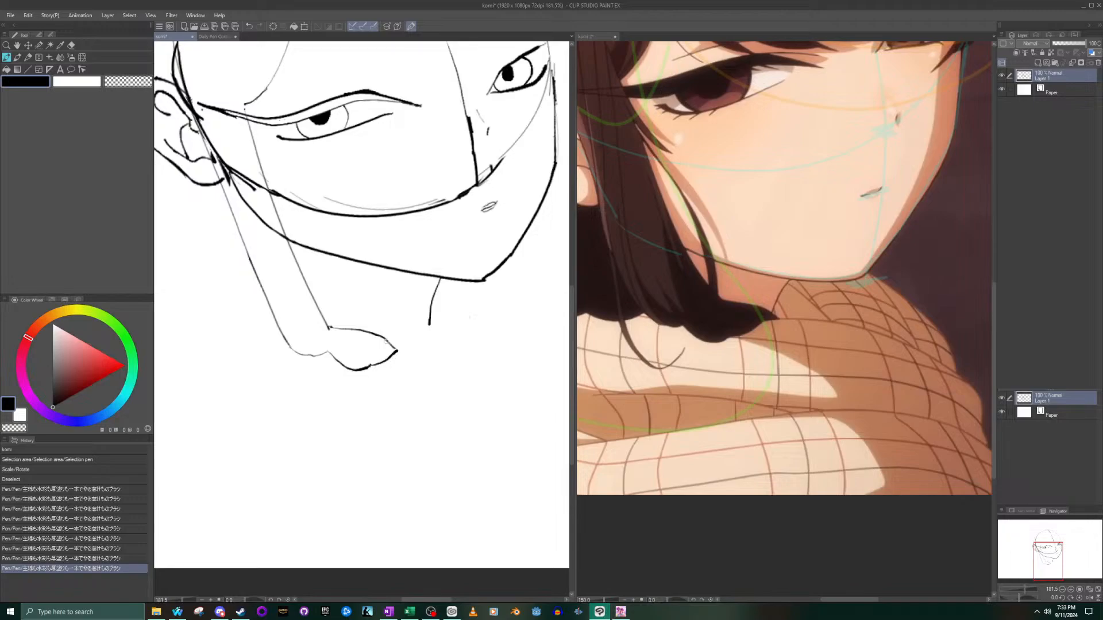
pyautogui.hotkey('ctrl', 'z')
pyautogui.moveTo(369, 365); pyautogui.dragTo(404, 356)
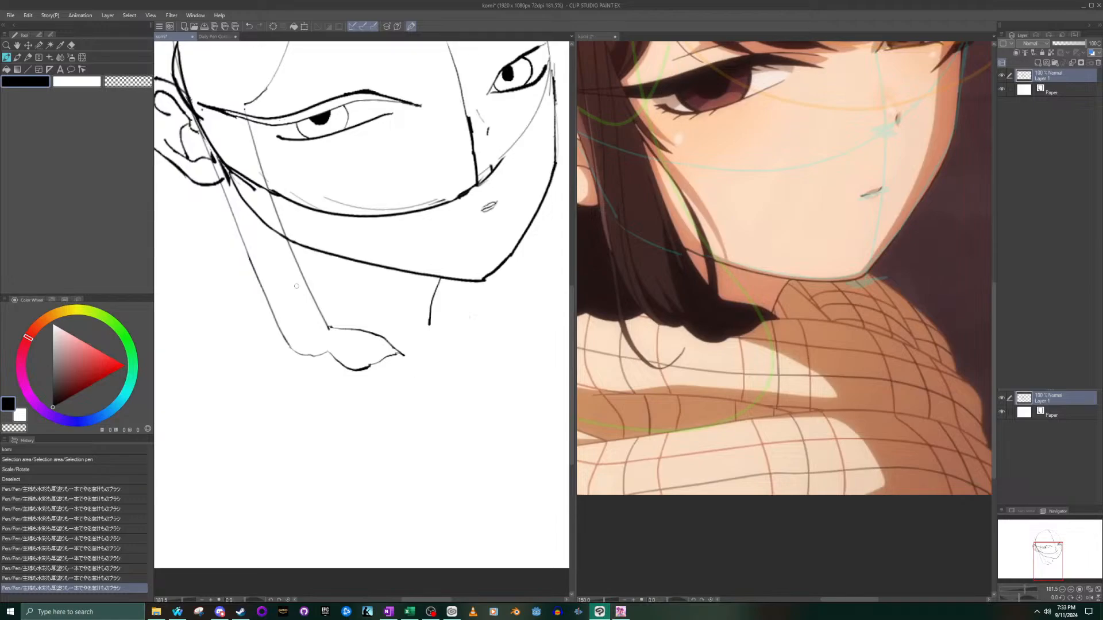
pyautogui.click(259, 269)
pyautogui.moveTo(437, 382)
pyautogui.mouseDown()
pyautogui.moveTo(322, 253)
pyautogui.moveTo(454, 443)
pyautogui.mouseUp()
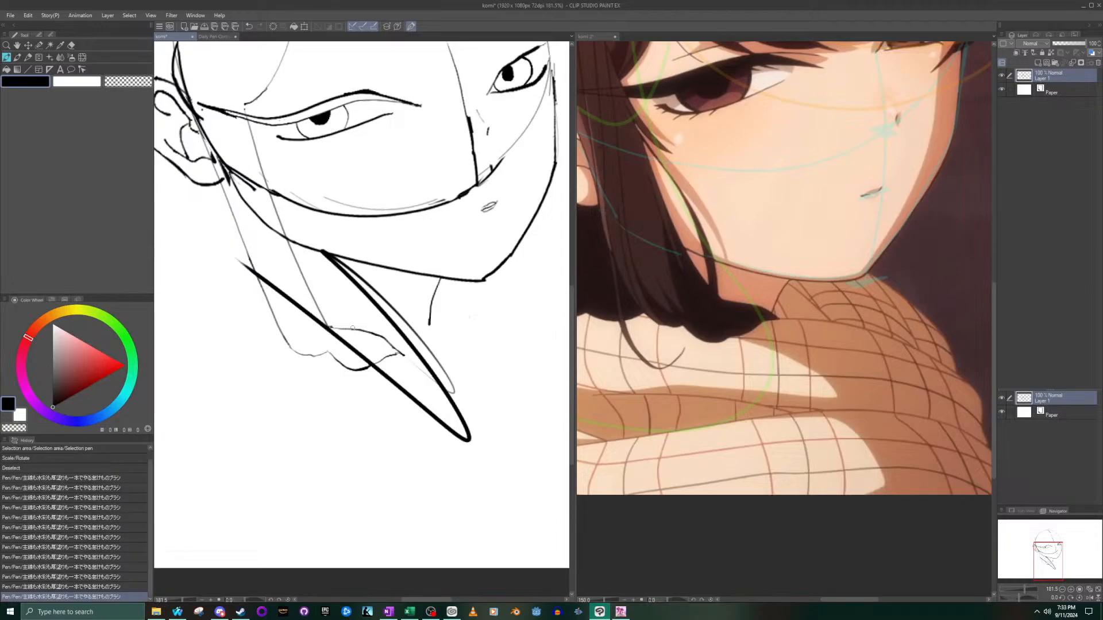
pyautogui.hotkey('ctrl', 'z')
# - Rework the underside of the sidelock's tip into small jagged strand ends
pyautogui.moveTo(372, 365)
pyautogui.mouseDown()
pyautogui.moveTo(406, 358)
pyautogui.moveTo(355, 369)
pyautogui.moveTo(335, 359)
pyautogui.mouseUp()
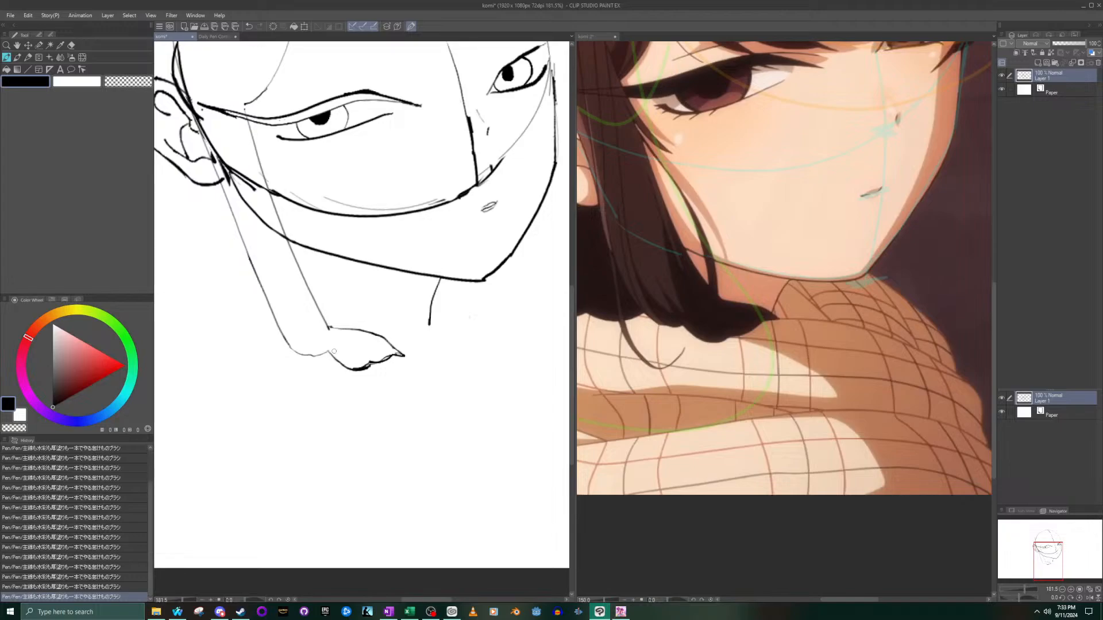
pyautogui.scroll(-5, 299, 259)
pyautogui.scroll(3, 259, 179)
pyautogui.scroll(-4, 662, 177)
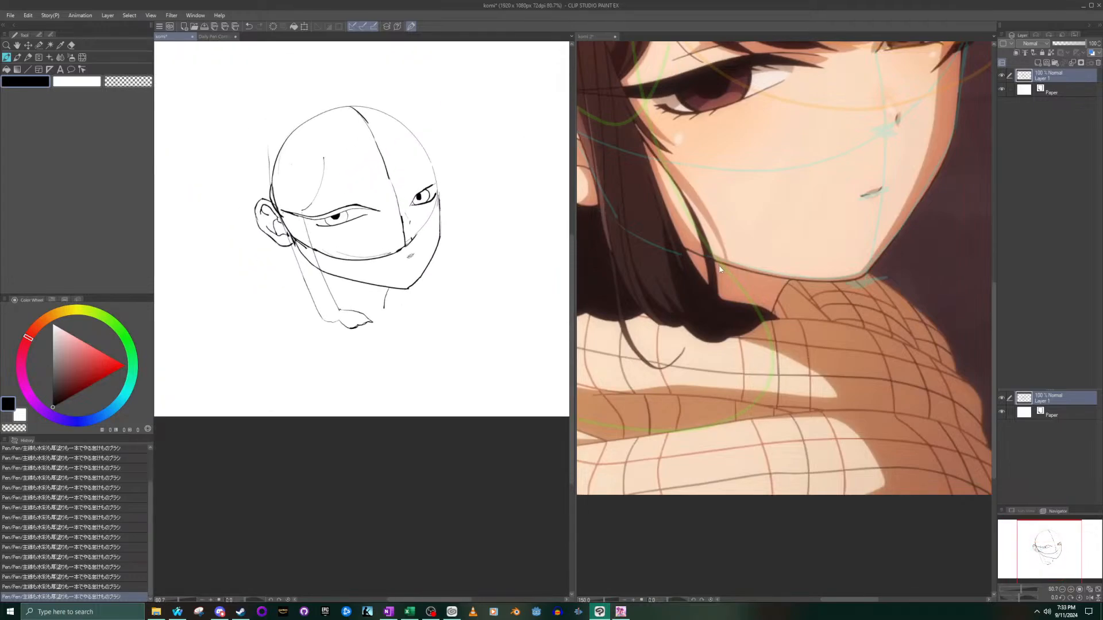
# - Draw the back hair's outer contour as one long curve from behind the upper head to below jaw level, redoing poor attempts
pyautogui.scroll(-2, 632, 148)
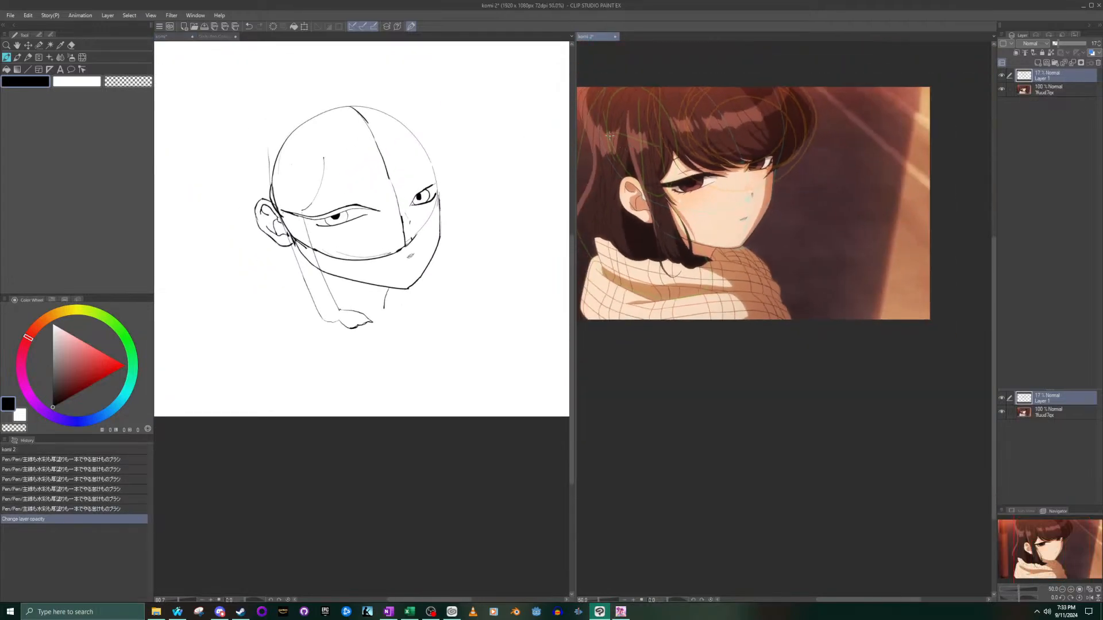
pyautogui.scroll(3, 713, 262)
pyautogui.moveTo(1006, 552); pyautogui.dragTo(1016, 540)
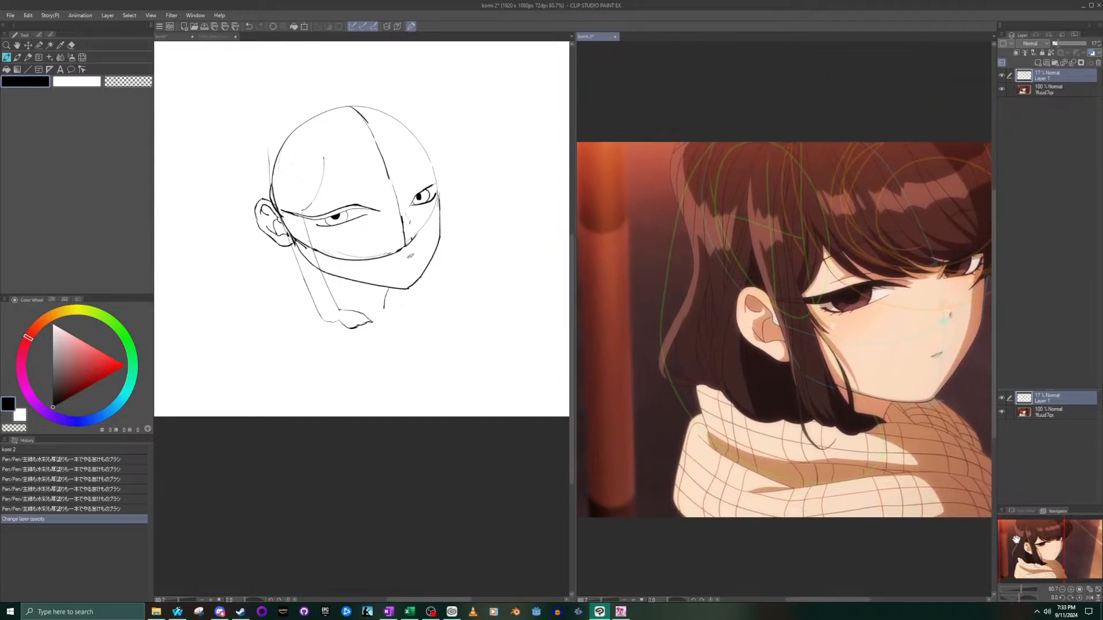
pyautogui.click(320, 335)
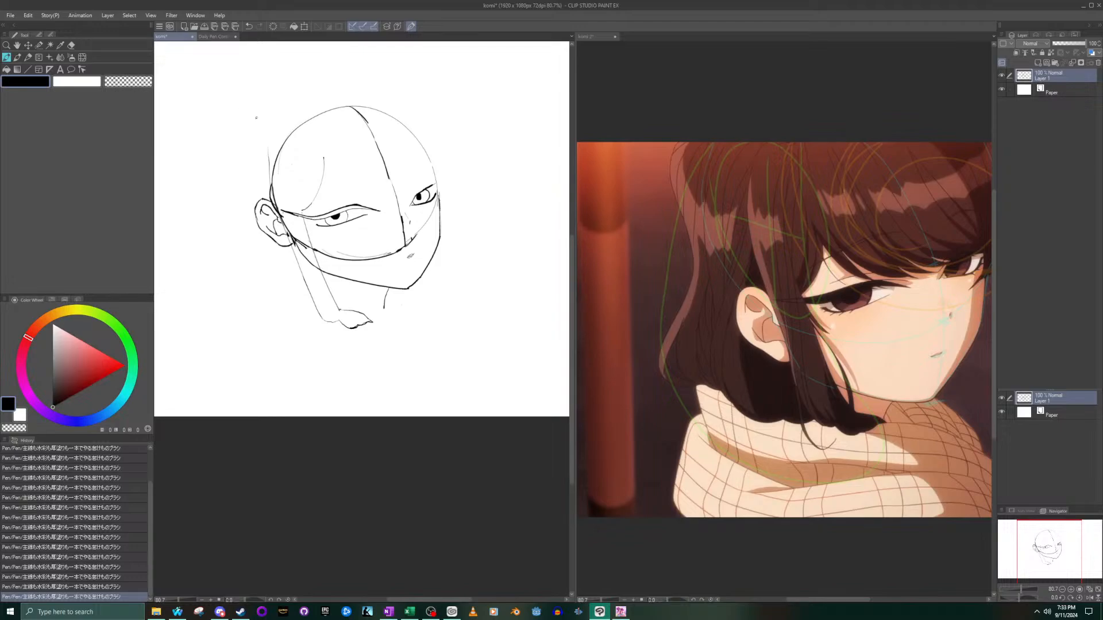
pyautogui.moveTo(245, 142); pyautogui.dragTo(253, 191)
pyautogui.hotkey('ctrl', 'z')
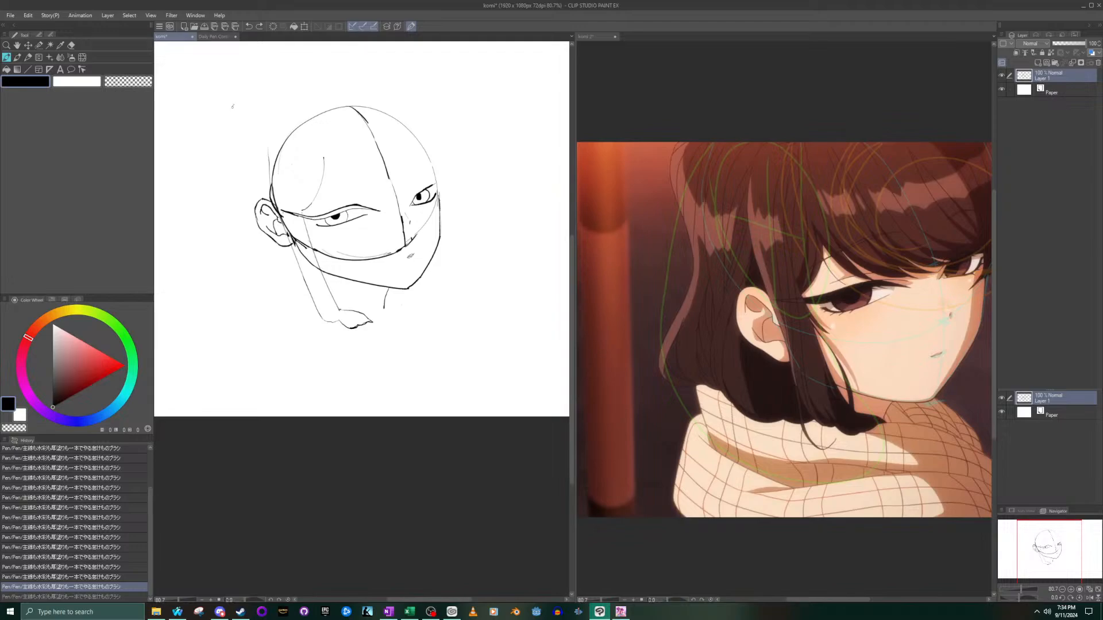
pyautogui.moveTo(225, 128)
pyautogui.mouseDown()
pyautogui.moveTo(236, 277)
pyautogui.moveTo(270, 332)
pyautogui.mouseUp()
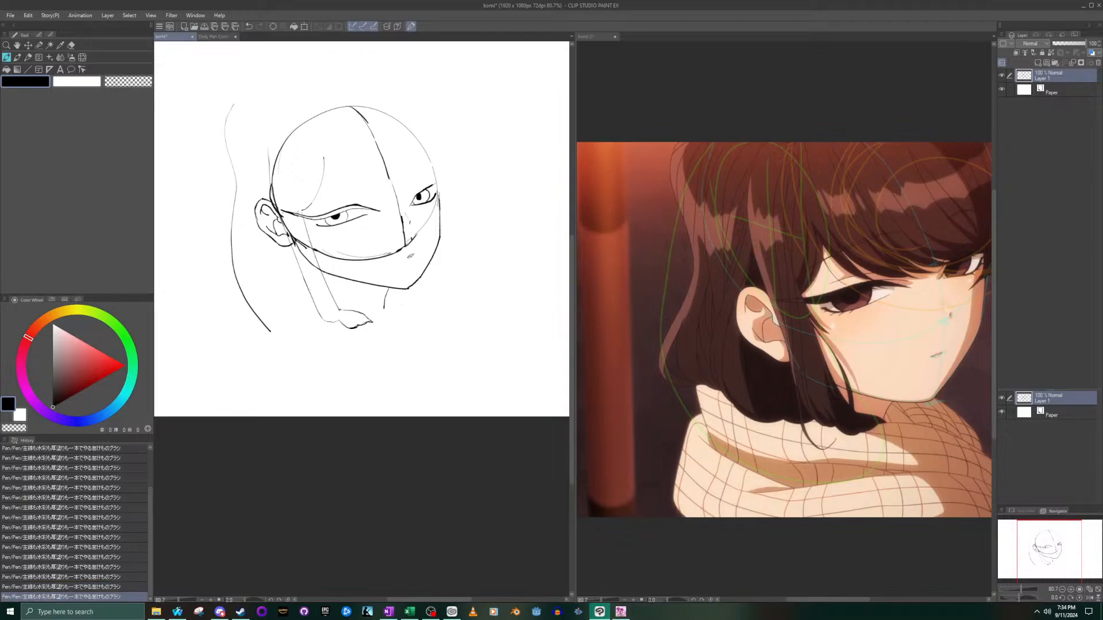
pyautogui.hotkey('ctrl', 'z')
pyautogui.moveTo(246, 102)
pyautogui.mouseDown()
pyautogui.moveTo(226, 151)
pyautogui.moveTo(246, 249)
pyautogui.moveTo(246, 330)
pyautogui.mouseUp()
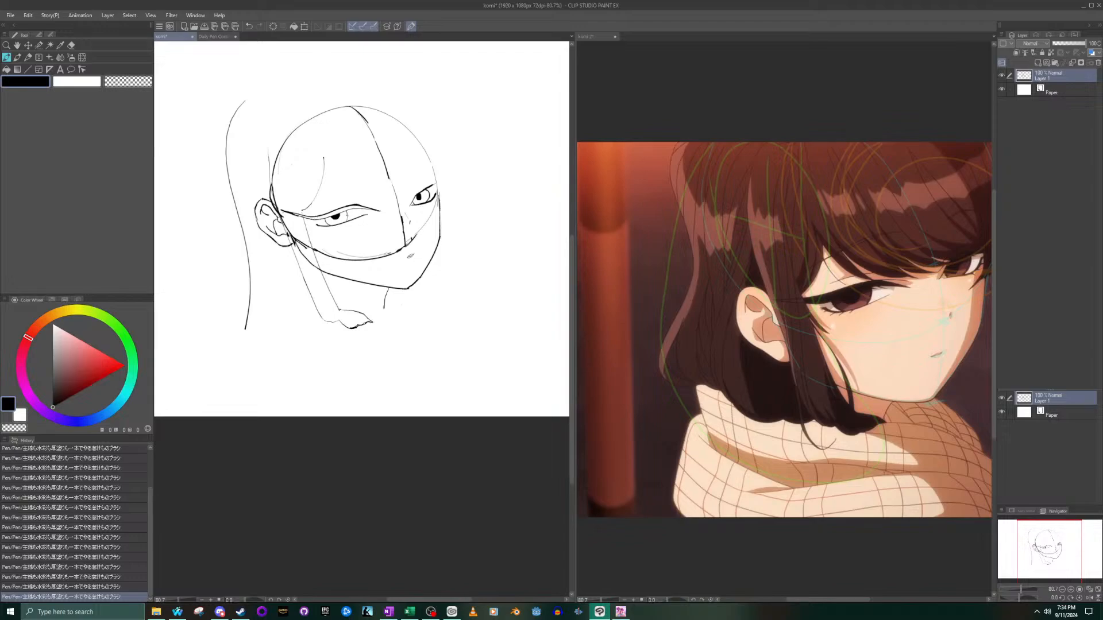
pyautogui.hotkey('ctrl', 'z')
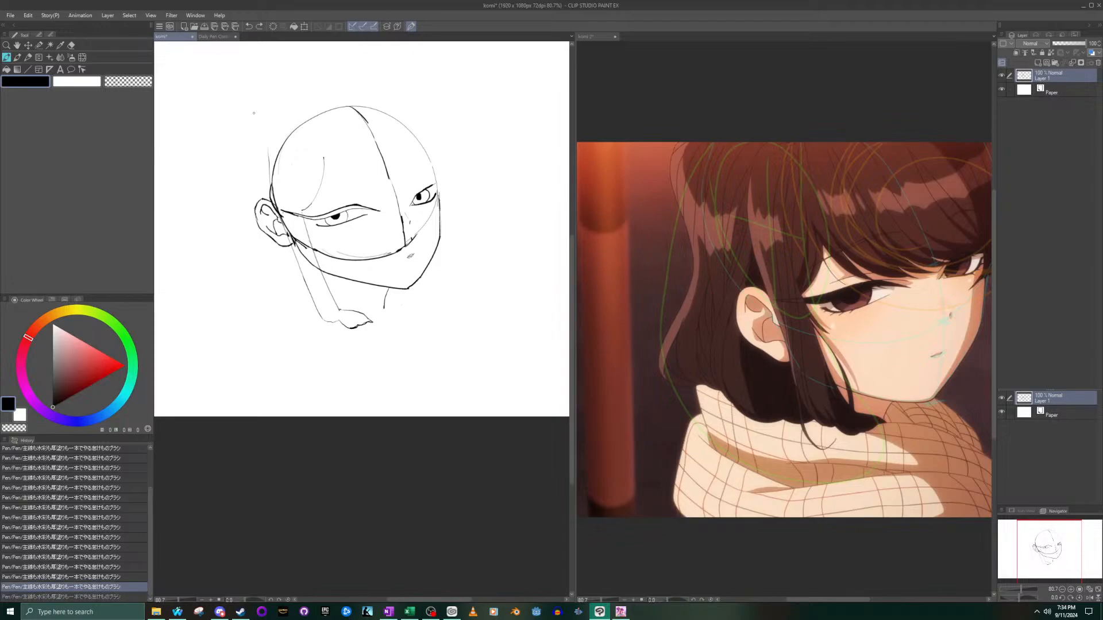
pyautogui.moveTo(250, 112)
pyautogui.mouseDown()
pyautogui.moveTo(221, 171)
pyautogui.moveTo(250, 274)
pyautogui.moveTo(243, 334)
pyautogui.mouseUp()
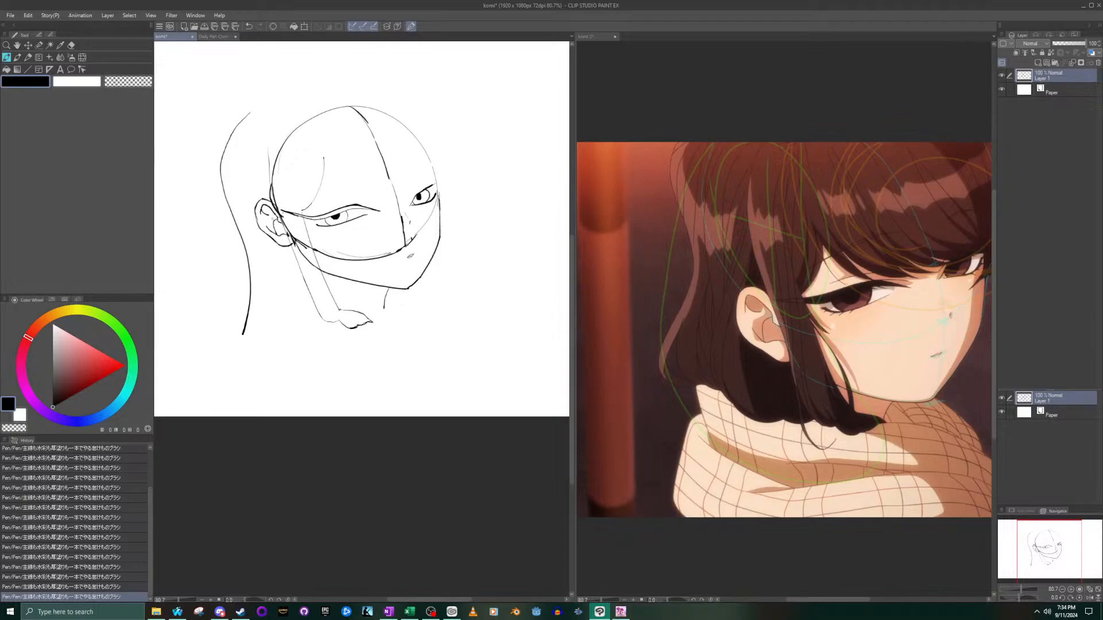
pyautogui.hotkey('ctrl', 'z')
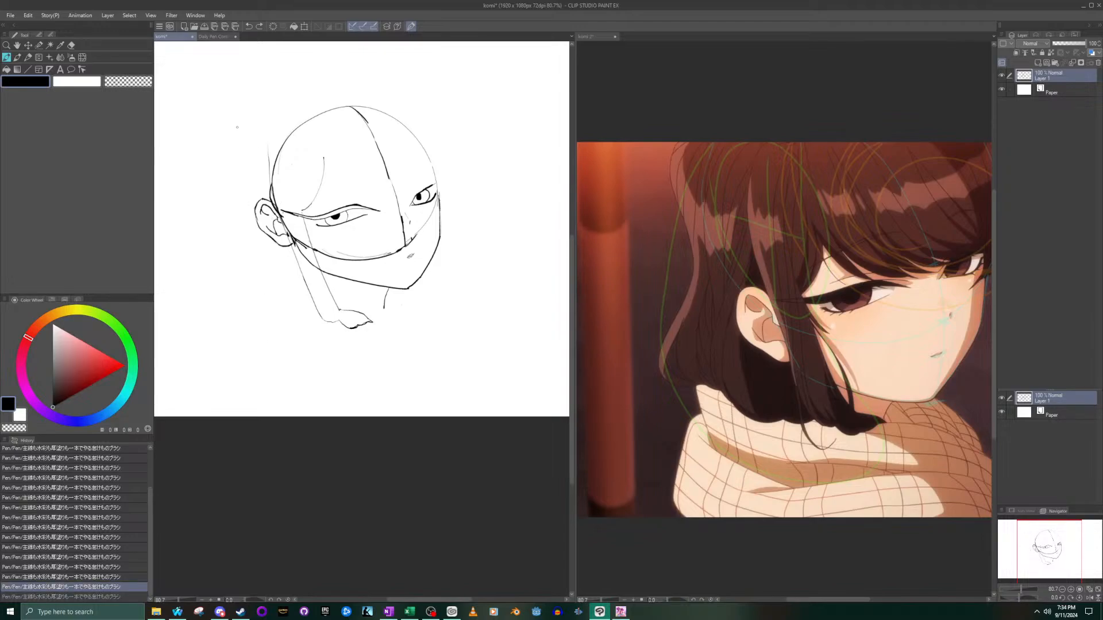
pyautogui.moveTo(227, 129)
pyautogui.mouseDown()
pyautogui.moveTo(243, 223)
pyautogui.moveTo(234, 309)
pyautogui.moveTo(275, 346)
pyautogui.mouseUp()
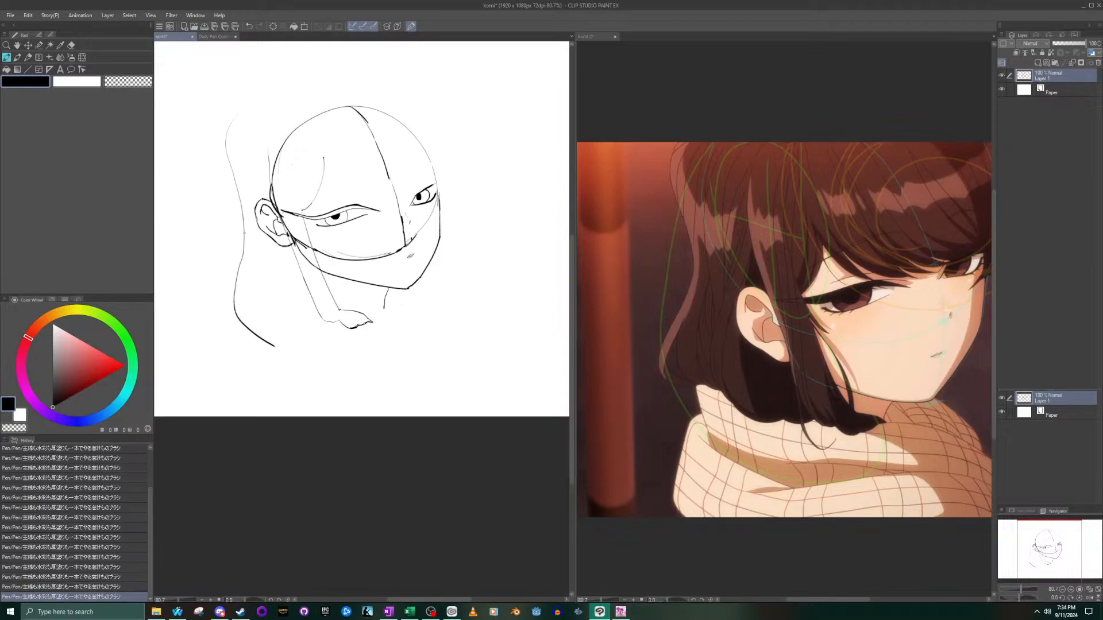
# - Select the back hair's outer contour with the selection pen, move it farther away from the head, and deselect it
pyautogui.click(39, 45)
pyautogui.moveTo(241, 105)
pyautogui.mouseDown()
pyautogui.moveTo(222, 150)
pyautogui.moveTo(231, 191)
pyautogui.mouseUp()
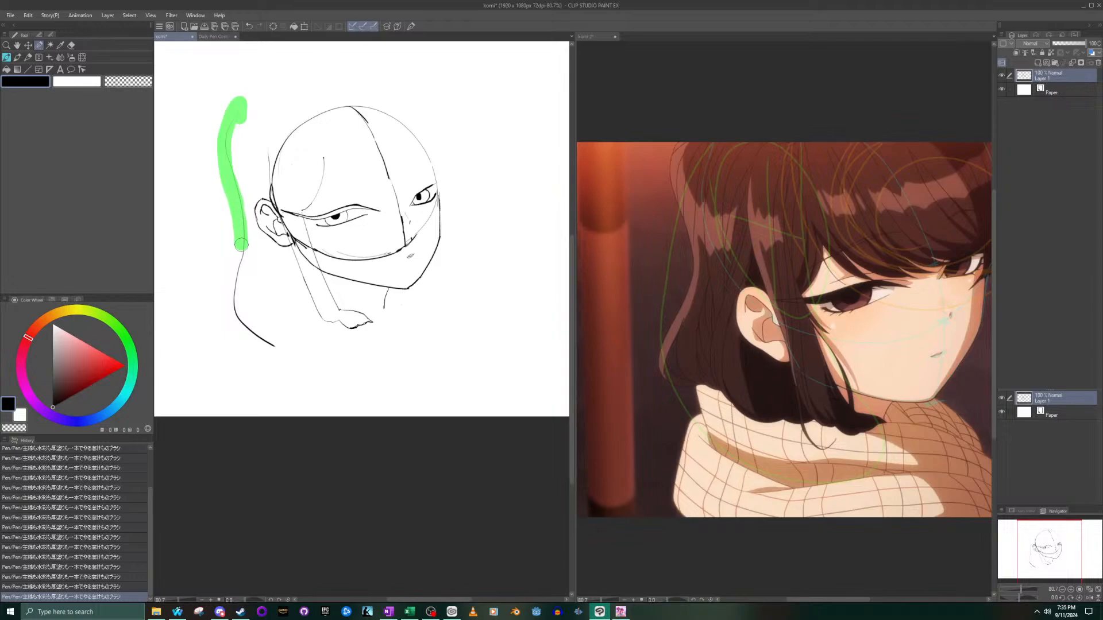
pyautogui.moveTo(257, 339); pyautogui.dragTo(284, 359)
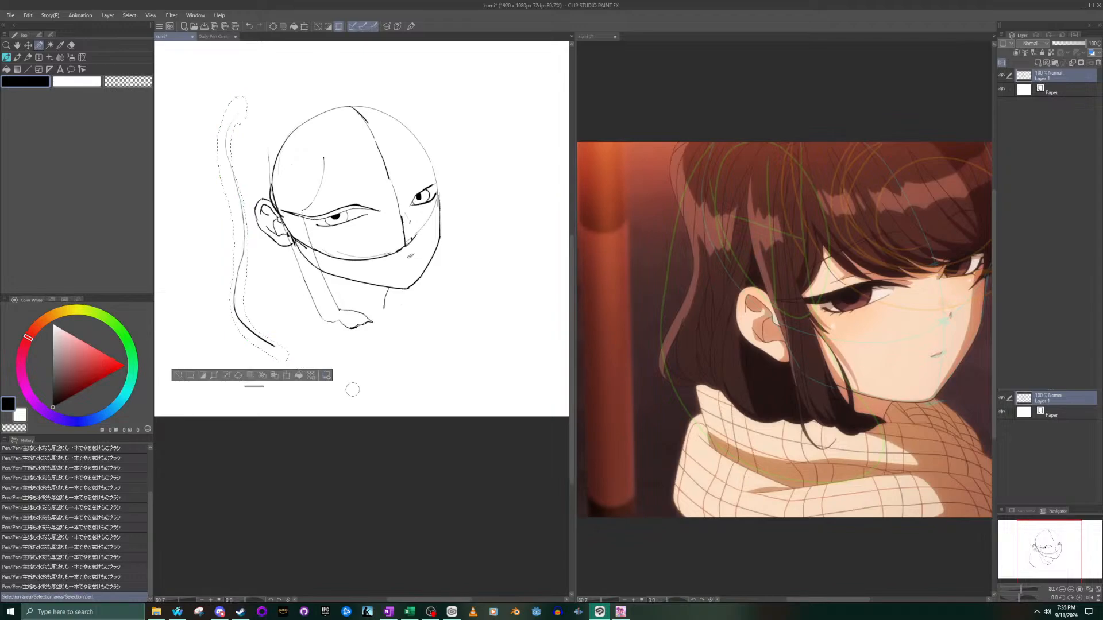
pyautogui.click(289, 376)
pyautogui.moveTo(336, 311); pyautogui.dragTo(292, 352)
pyautogui.hotkey('ctrl', 'z')
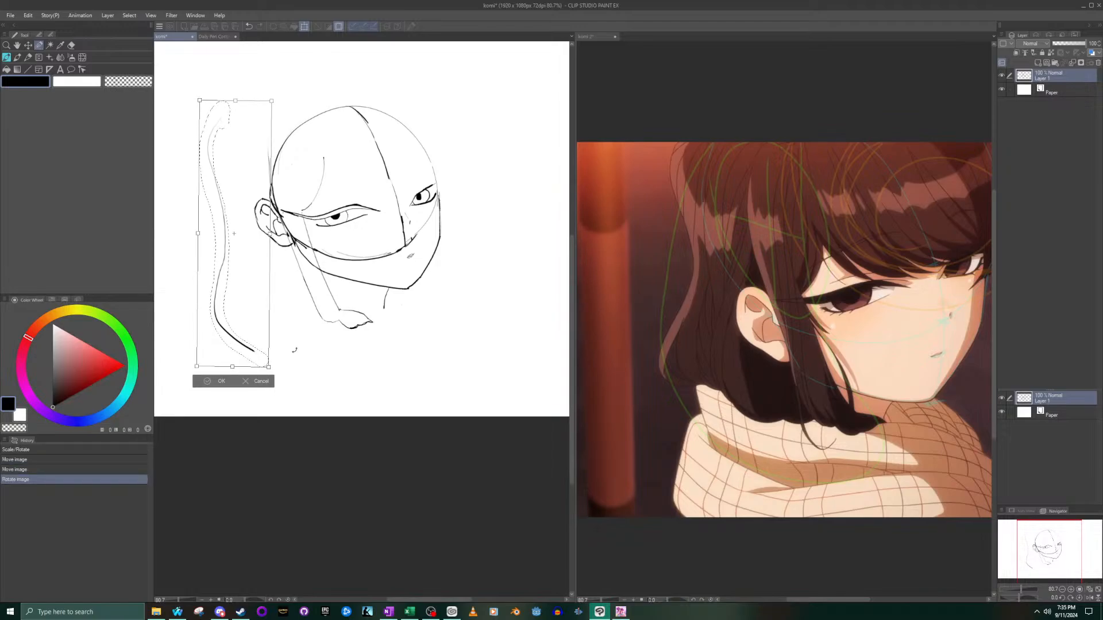
pyautogui.moveTo(268, 328); pyautogui.dragTo(267, 327)
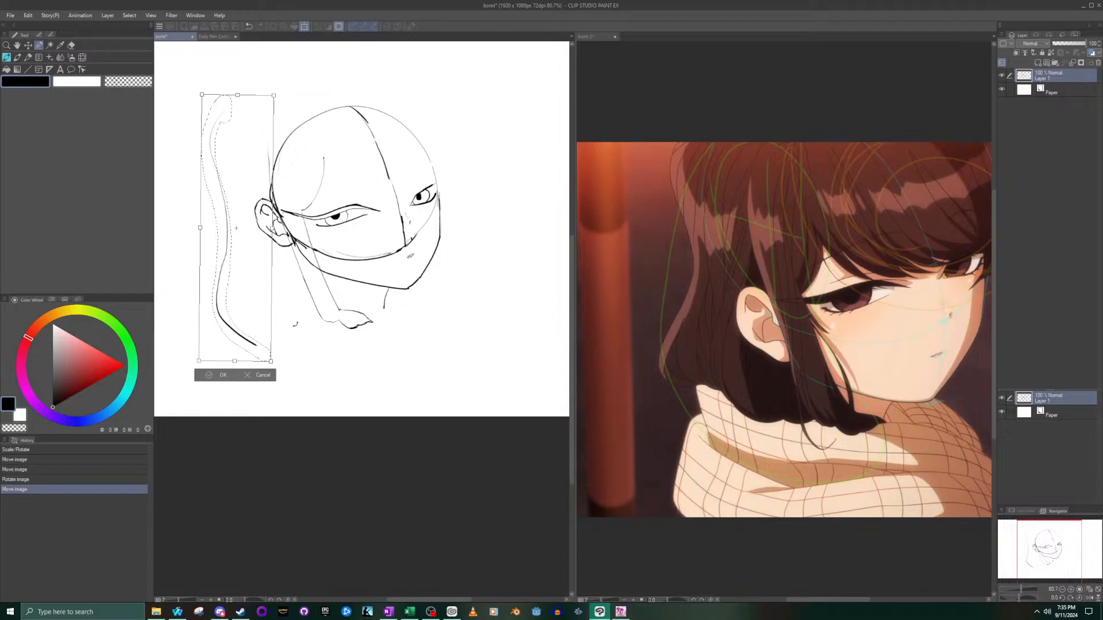
pyautogui.moveTo(260, 304); pyautogui.dragTo(256, 311)
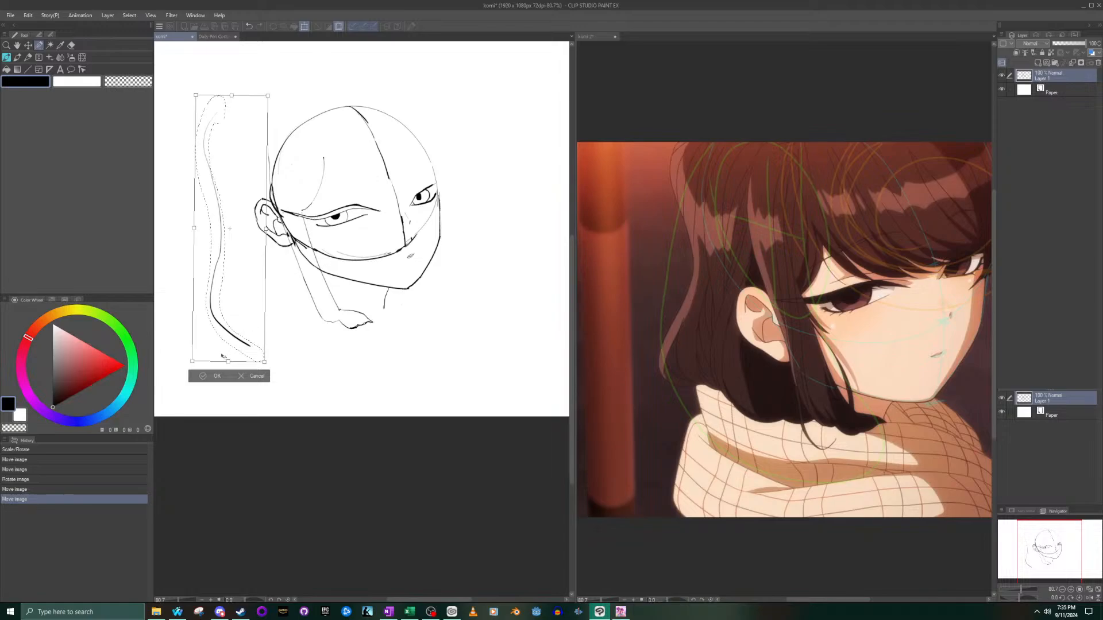
pyautogui.click(201, 377)
pyautogui.click(199, 377)
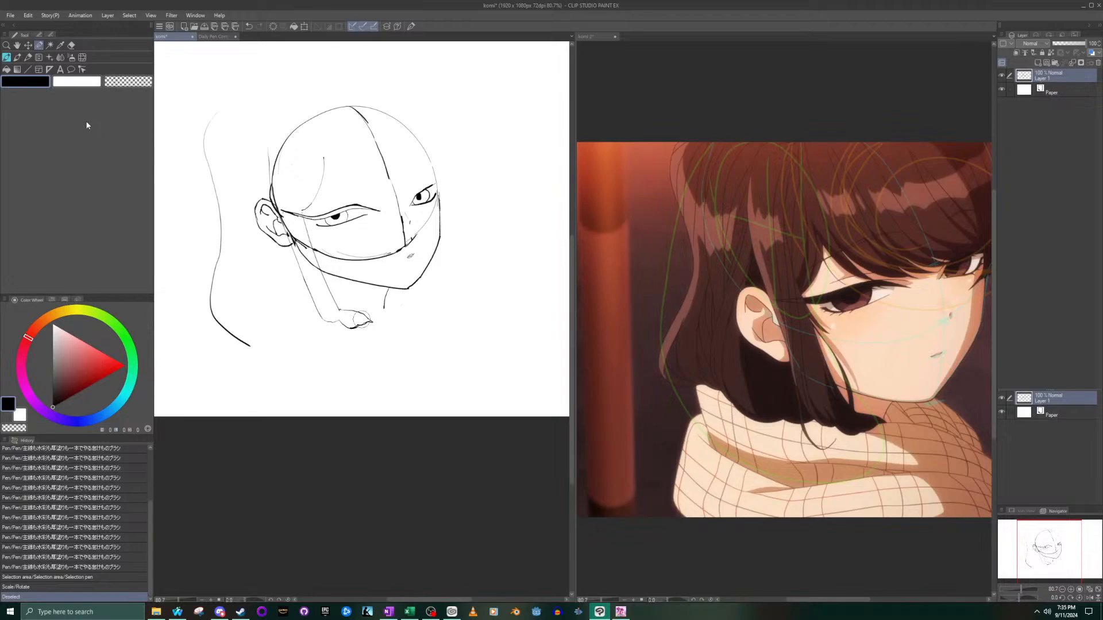
# - Add a short stroke just above the ear and draw the inner back hair line from behind the ear to below the jaw
pyautogui.click(6, 59)
pyautogui.click(914, 170)
pyautogui.moveTo(1016, 535); pyautogui.dragTo(1032, 534)
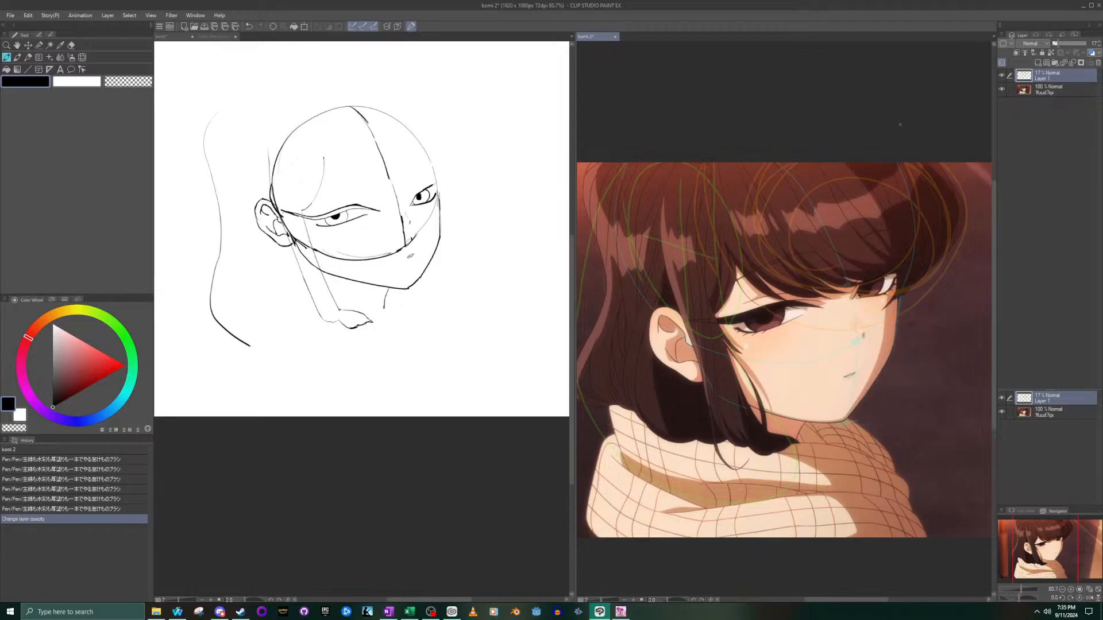
pyautogui.click(938, 162)
pyautogui.moveTo(1055, 552); pyautogui.dragTo(1050, 556)
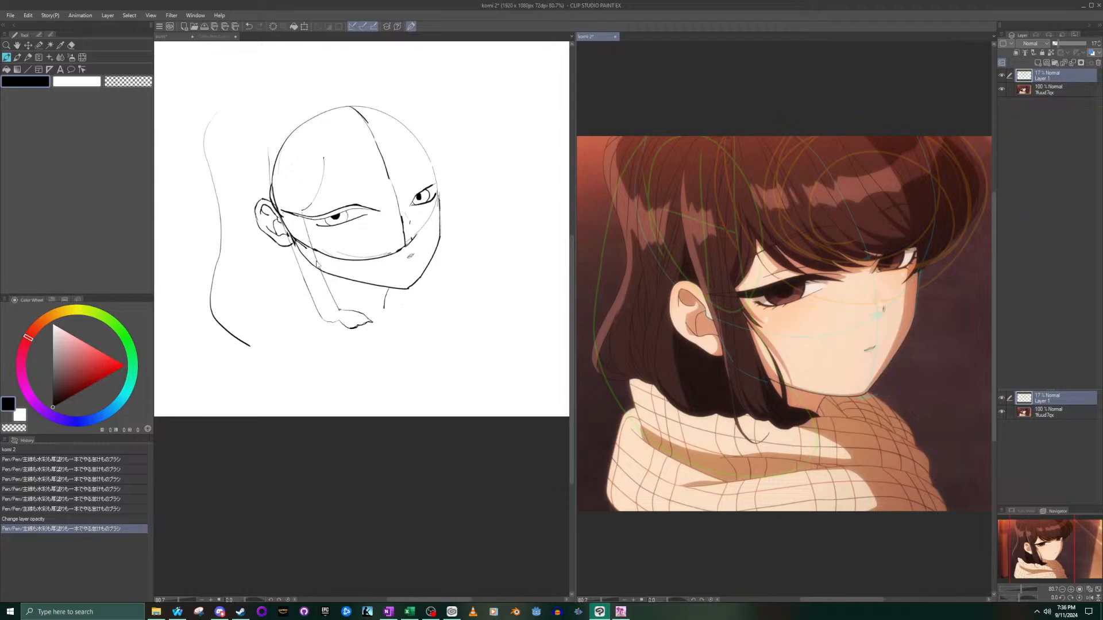
pyautogui.click(267, 176)
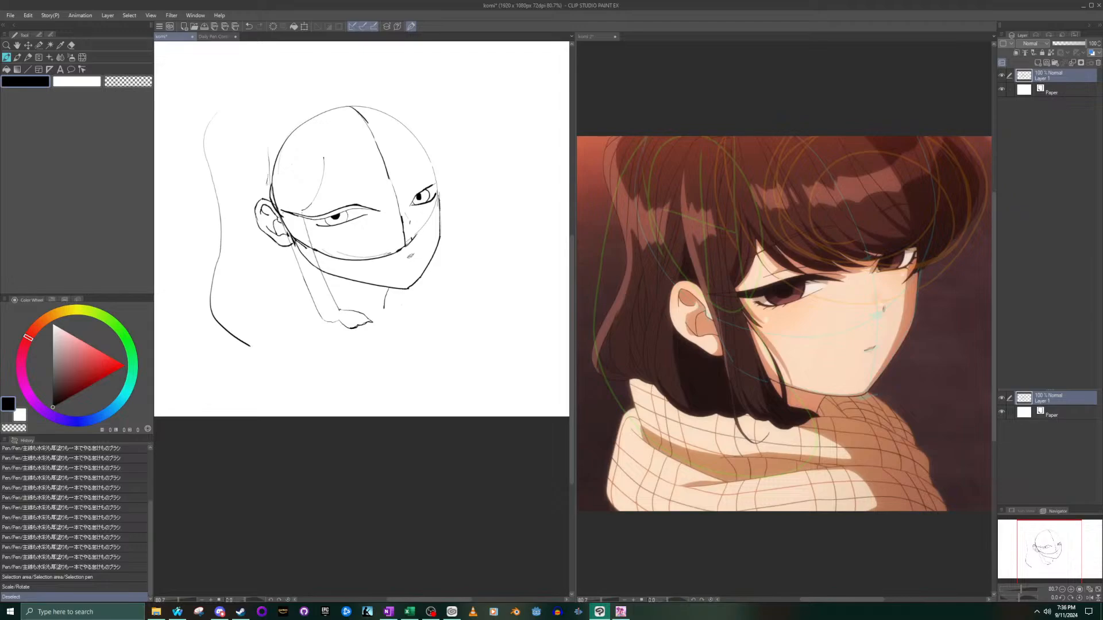
pyautogui.moveTo(264, 195); pyautogui.dragTo(264, 198)
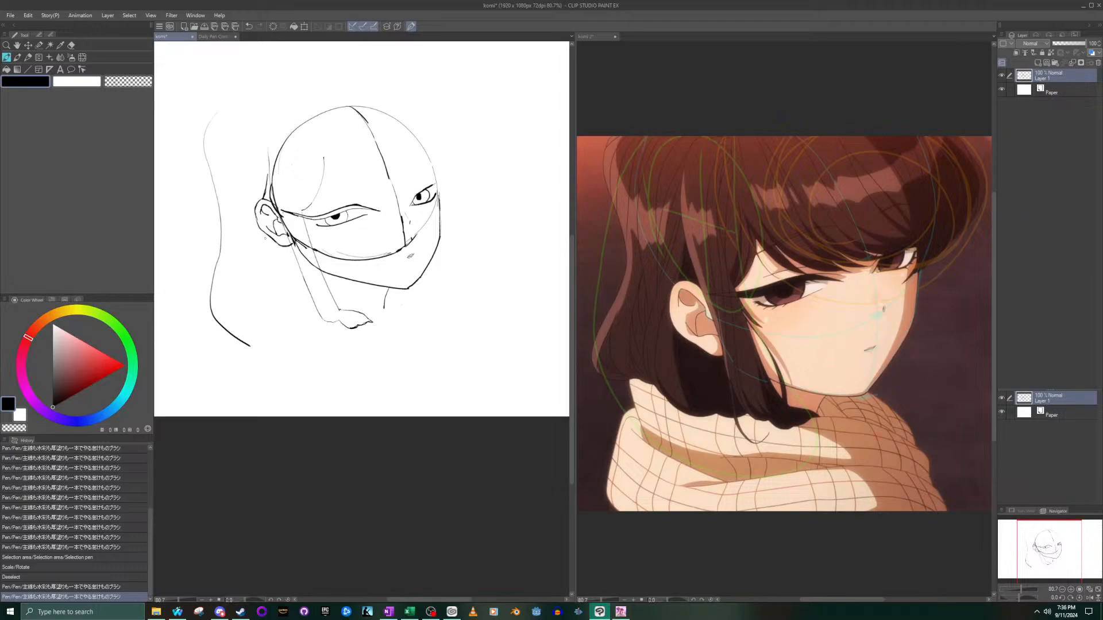
pyautogui.moveTo(265, 243); pyautogui.dragTo(290, 339)
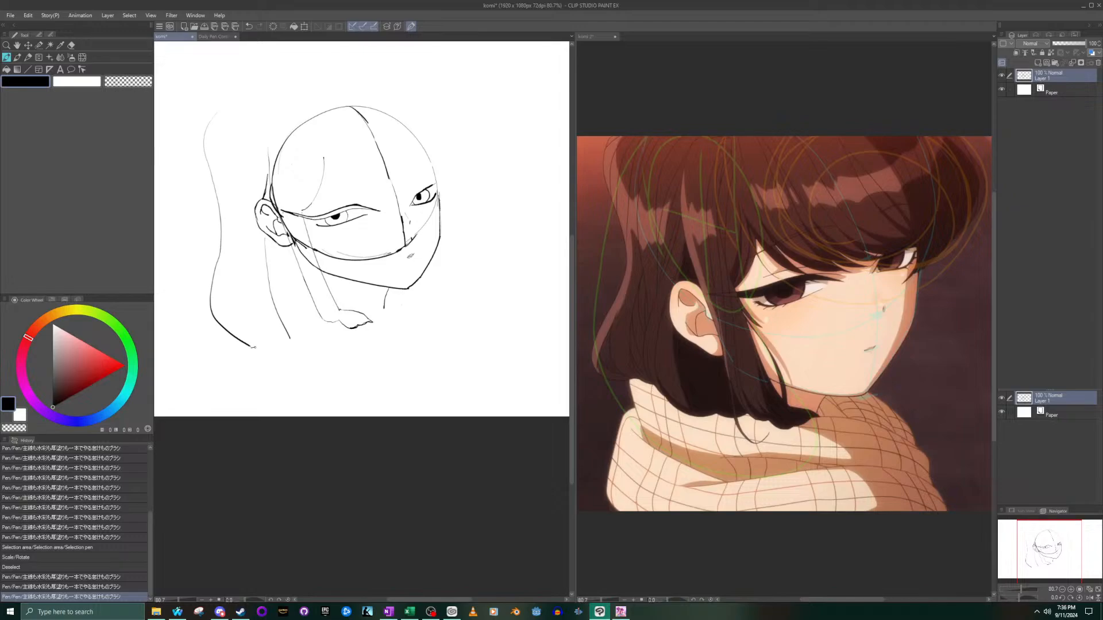
# - Try a wavy bottom edge for the back hair, and erase it together with the lower part of the outer contour
pyautogui.moveTo(256, 347); pyautogui.dragTo(317, 351)
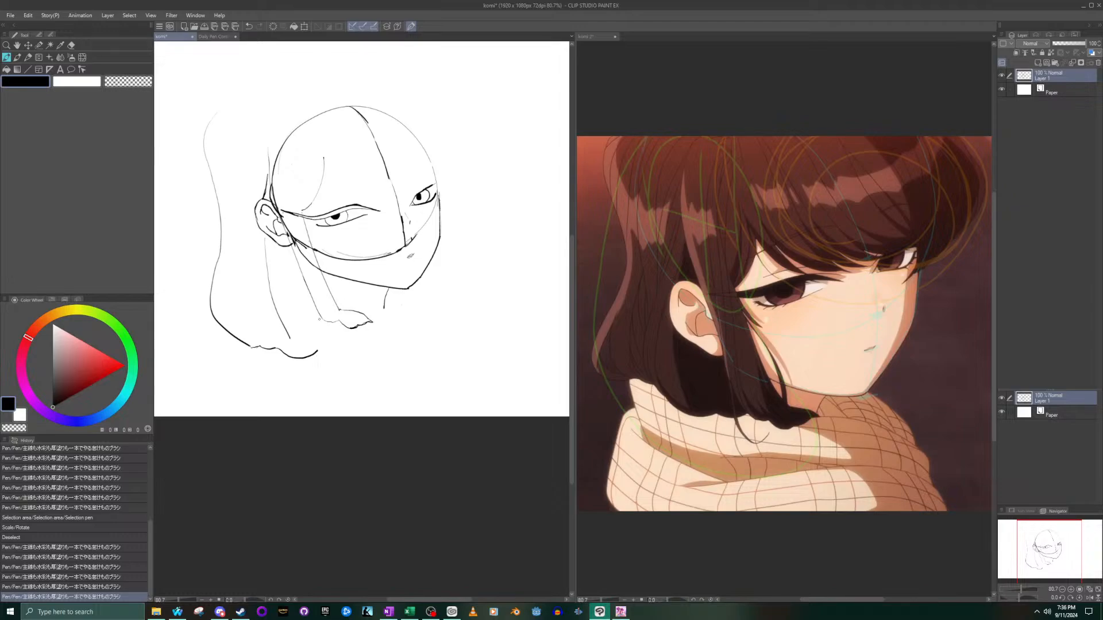
pyautogui.click(72, 45)
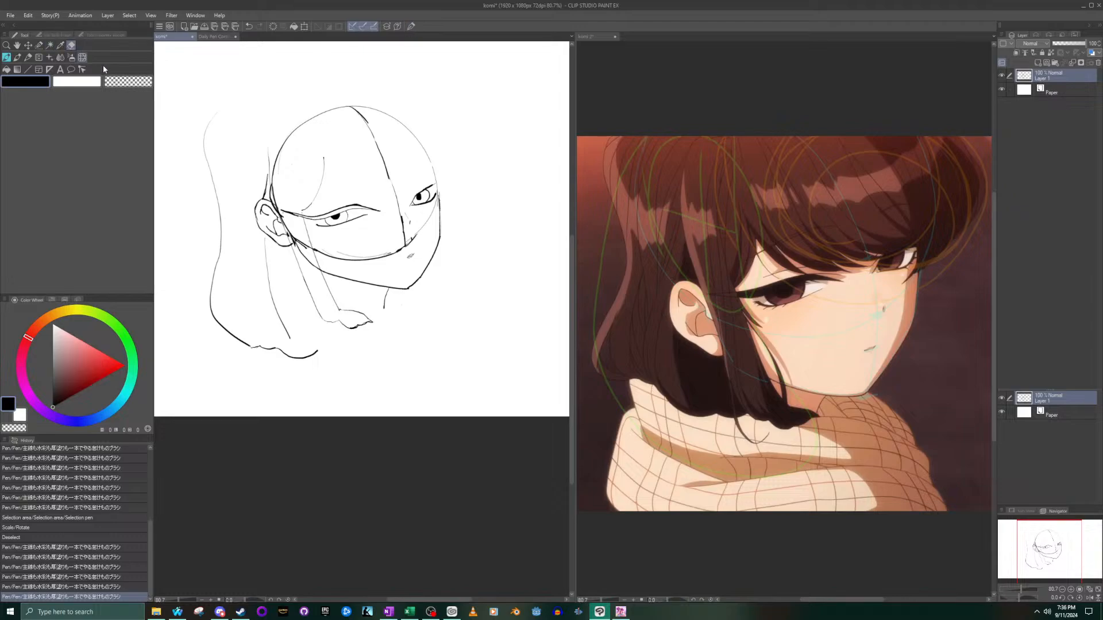
pyautogui.moveTo(253, 347)
pyautogui.mouseDown()
pyautogui.moveTo(201, 304)
pyautogui.moveTo(313, 378)
pyautogui.moveTo(304, 357)
pyautogui.moveTo(315, 361)
pyautogui.moveTo(306, 360)
pyautogui.mouseUp()
pyautogui.moveTo(207, 278); pyautogui.dragTo(207, 291)
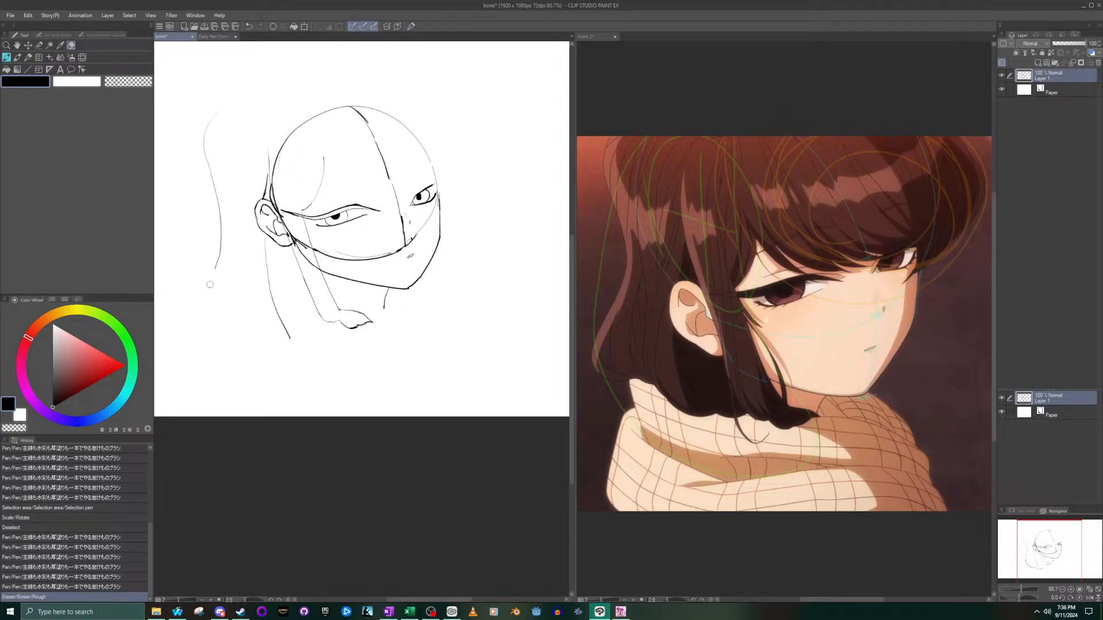
# - Try to redraw the lower part of the outer contour as a curve bulging outward and turning in at the bottom
pyautogui.click(4, 57)
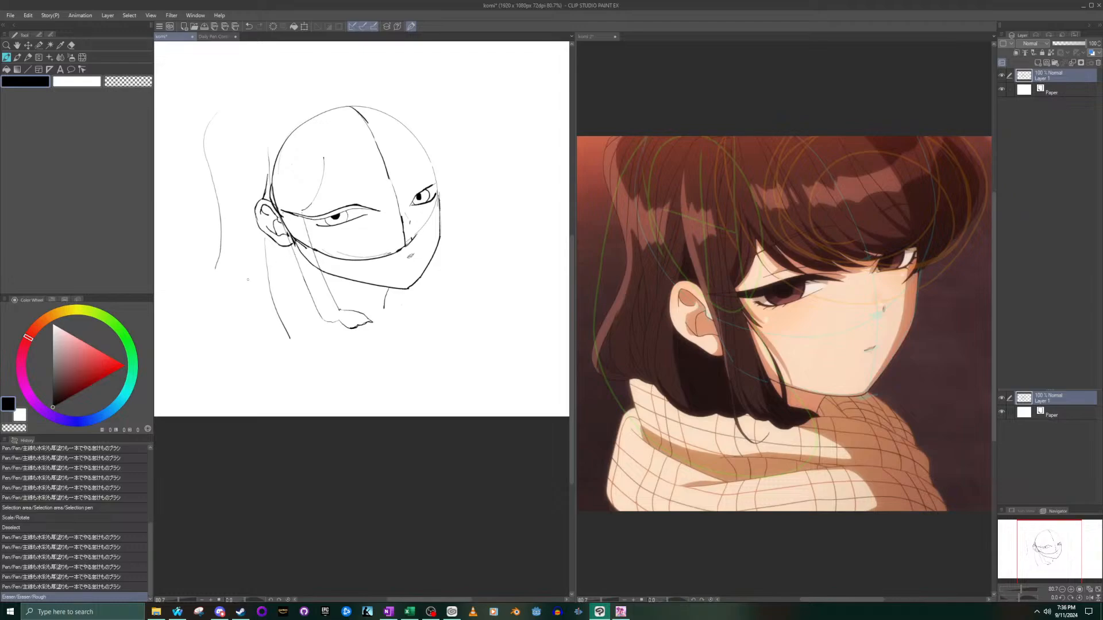
pyautogui.moveTo(217, 266)
pyautogui.mouseDown()
pyautogui.moveTo(200, 320)
pyautogui.moveTo(247, 356)
pyautogui.mouseUp()
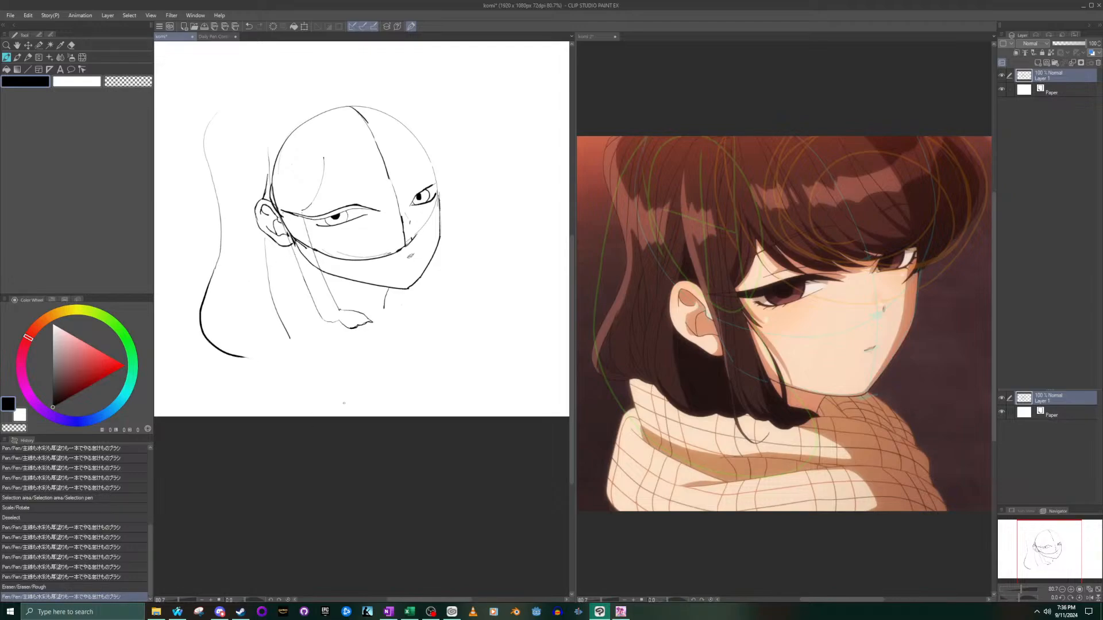
pyautogui.hotkey('ctrl', 'z')
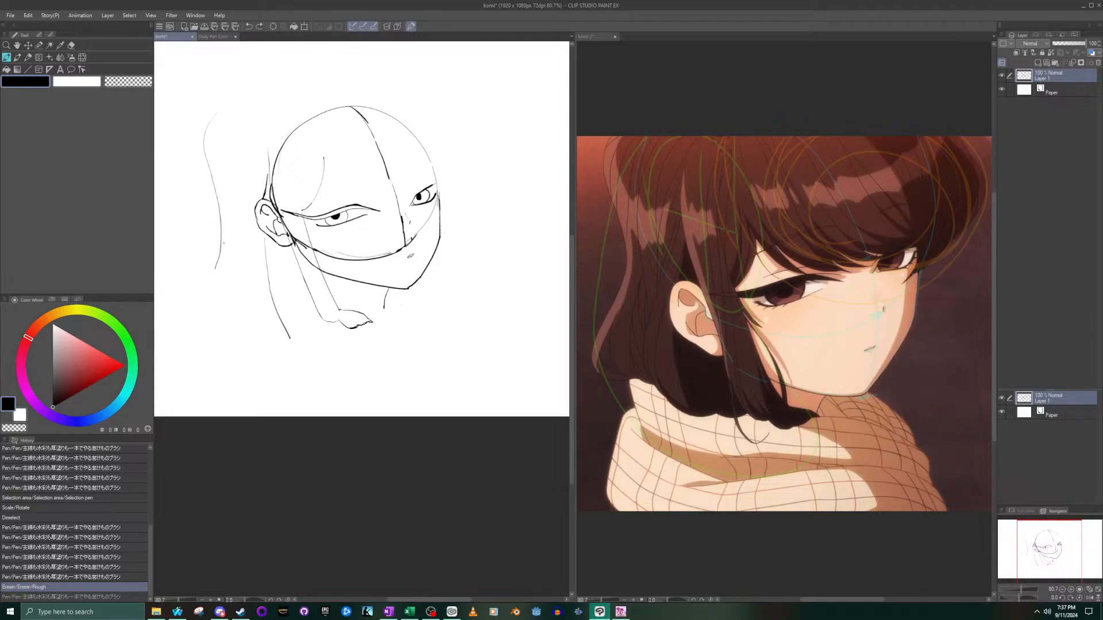
pyautogui.moveTo(223, 231); pyautogui.dragTo(212, 323)
pyautogui.hotkey('ctrl', 'z')
# - Erase the remaining outer contour and redraw it as one wavy line farther from the head that turns inward below the jaw
pyautogui.click(69, 47)
pyautogui.moveTo(206, 120)
pyautogui.mouseDown()
pyautogui.moveTo(230, 230)
pyautogui.moveTo(210, 251)
pyautogui.mouseUp()
pyautogui.click(11, 58)
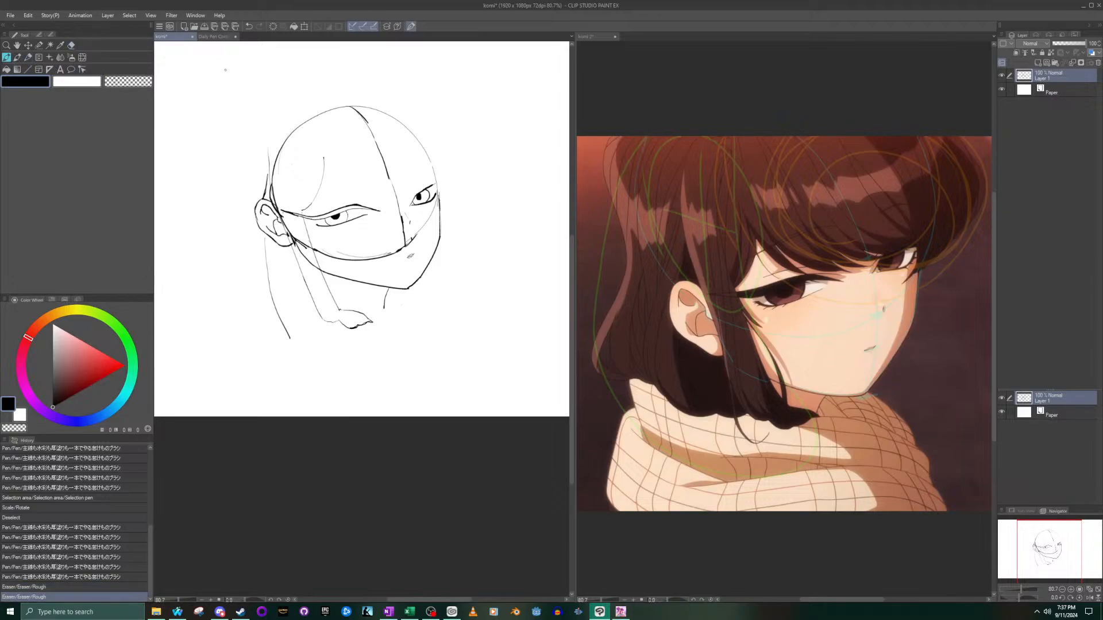
pyautogui.moveTo(224, 109)
pyautogui.mouseDown()
pyautogui.moveTo(211, 287)
pyautogui.moveTo(248, 357)
pyautogui.mouseUp()
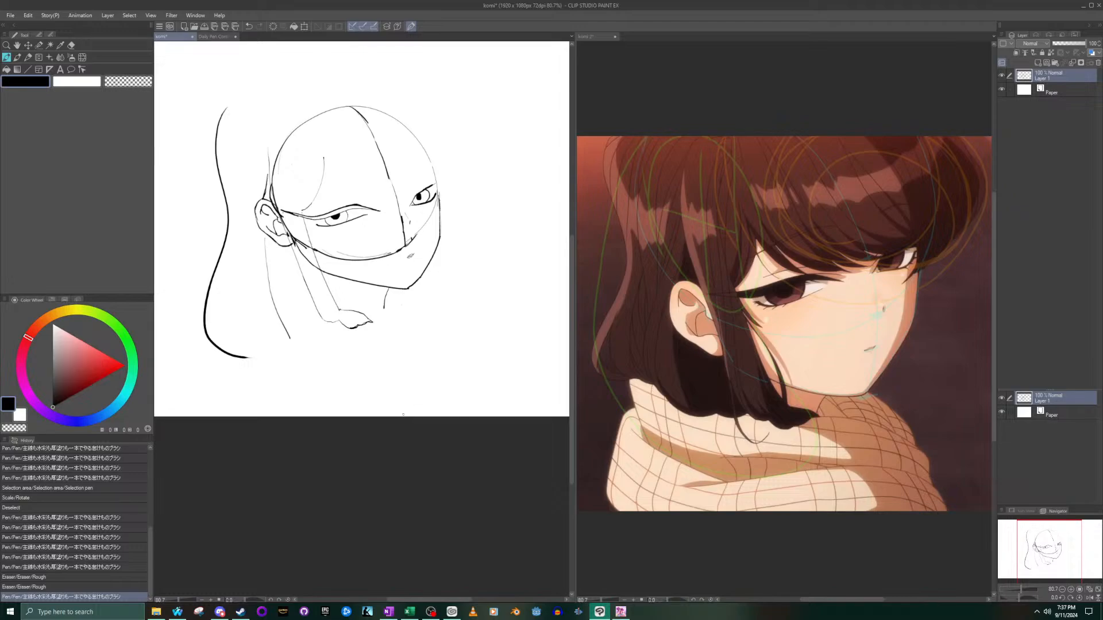
pyautogui.hotkey('ctrl', 'z')
pyautogui.moveTo(211, 102)
pyautogui.mouseDown()
pyautogui.moveTo(194, 121)
pyautogui.moveTo(185, 184)
pyautogui.moveTo(215, 239)
pyautogui.moveTo(231, 365)
pyautogui.mouseUp()
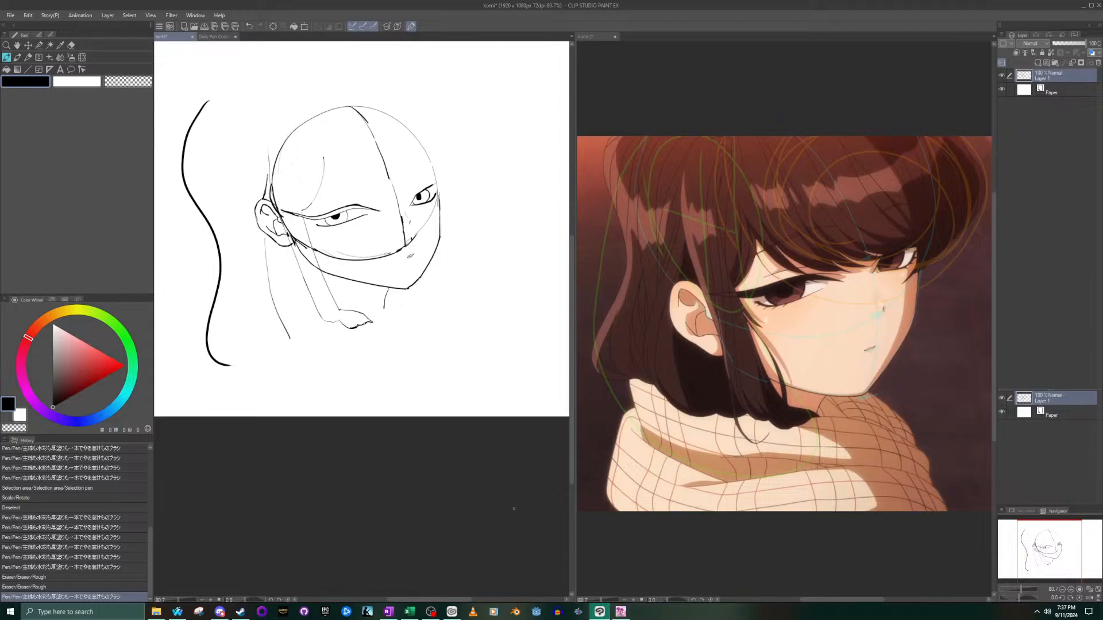
pyautogui.hotkey('ctrl', 'z')
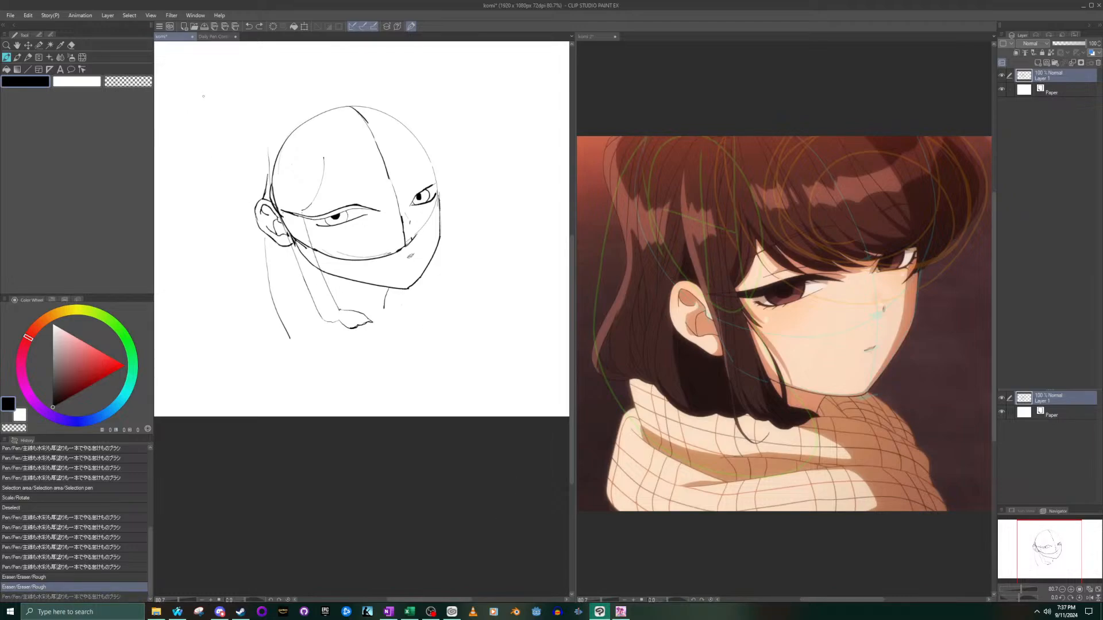
pyautogui.moveTo(191, 98)
pyautogui.mouseDown()
pyautogui.moveTo(175, 165)
pyautogui.moveTo(207, 227)
pyautogui.moveTo(185, 327)
pyautogui.moveTo(227, 363)
pyautogui.mouseUp()
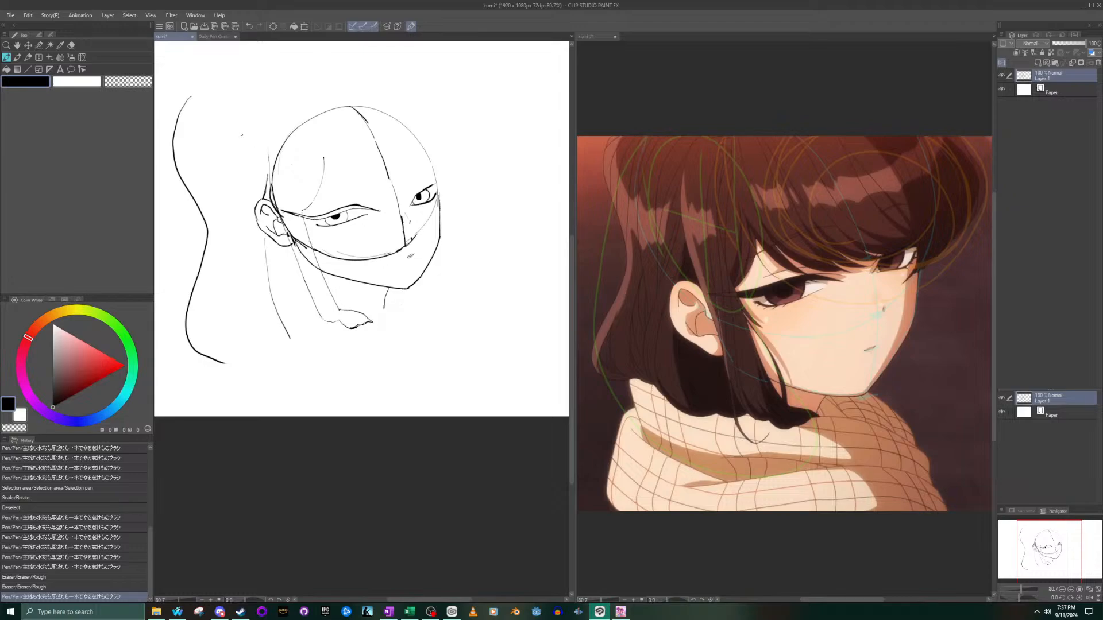
# - Select the redrawn outer contour with the selection pen, shift it slightly toward the head, and deselect it
pyautogui.click(39, 45)
pyautogui.moveTo(191, 85)
pyautogui.mouseDown()
pyautogui.moveTo(174, 139)
pyautogui.moveTo(208, 245)
pyautogui.moveTo(196, 323)
pyautogui.moveTo(210, 360)
pyautogui.moveTo(234, 369)
pyautogui.moveTo(189, 328)
pyautogui.moveTo(201, 360)
pyautogui.moveTo(256, 340)
pyautogui.mouseUp()
pyautogui.click(269, 391)
pyautogui.hotkey('ctrl', 'z')
pyautogui.moveTo(202, 226); pyautogui.dragTo(211, 231)
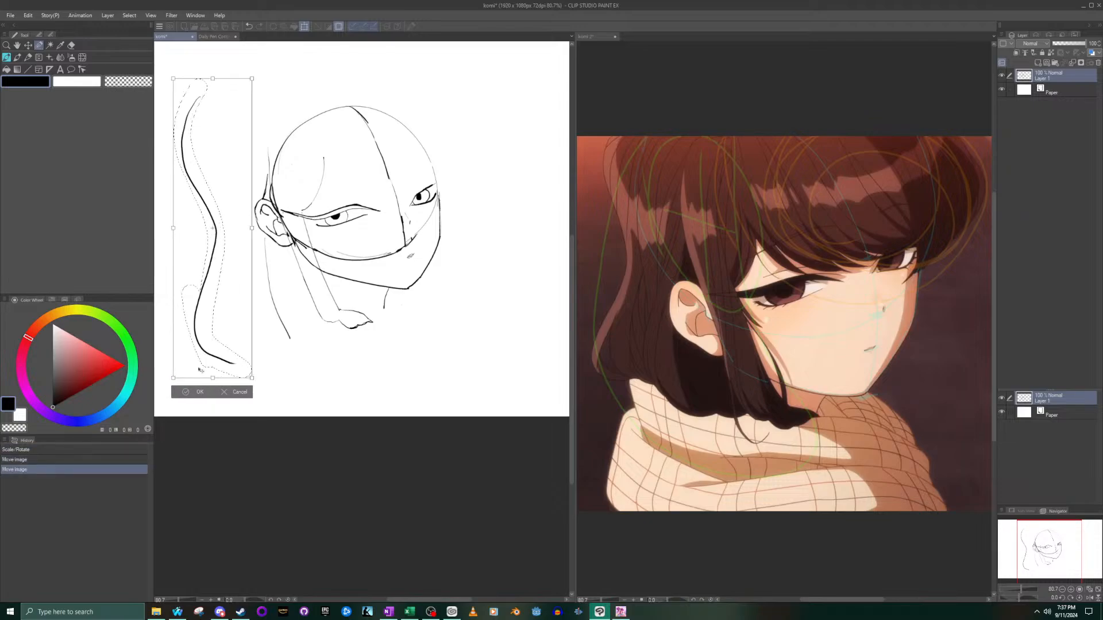
pyautogui.click(186, 393)
pyautogui.click(160, 392)
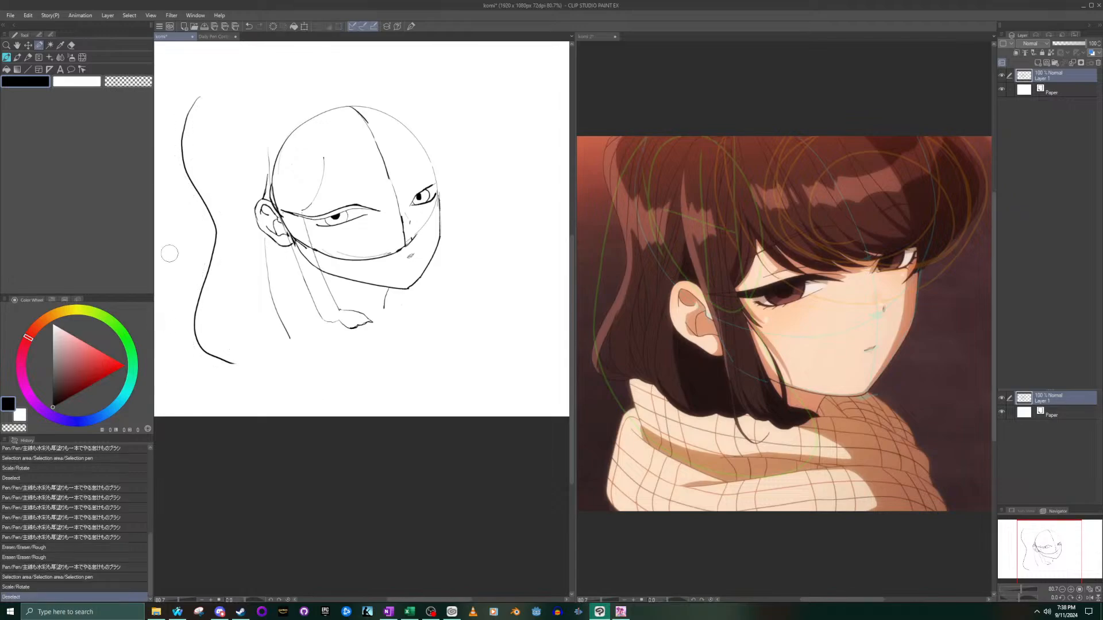
# - Try starting the back hair's bottom edge with short jagged strokes from the lower end of the outer contour
pyautogui.click(8, 59)
pyautogui.moveTo(240, 362); pyautogui.dragTo(263, 360)
pyautogui.hotkey('ctrl', 'z')
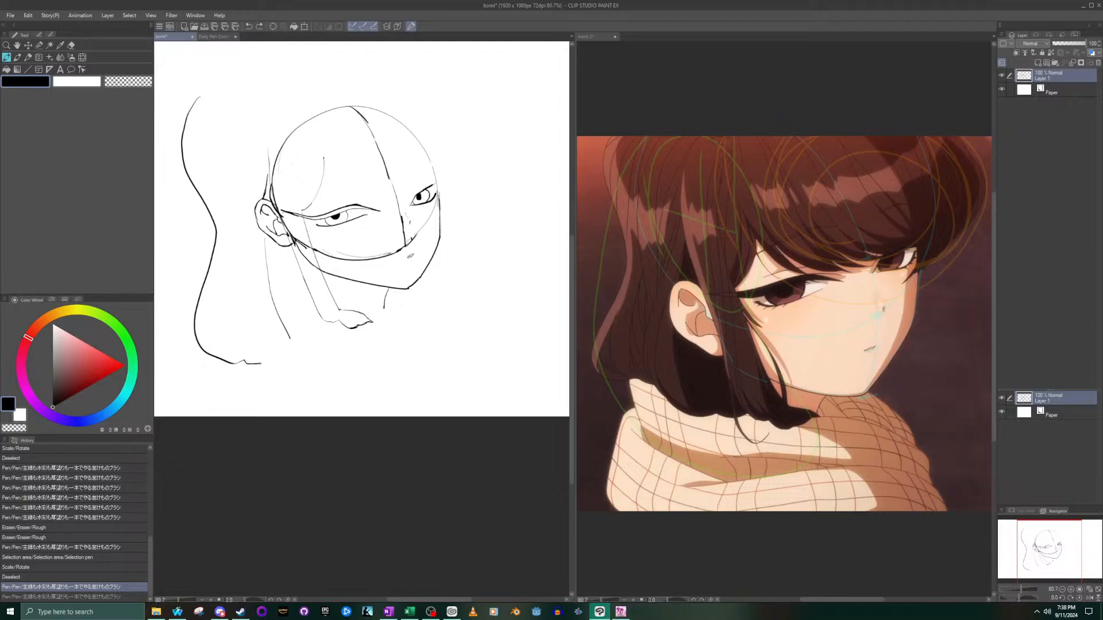
pyautogui.hotkey('ctrl', 'y')
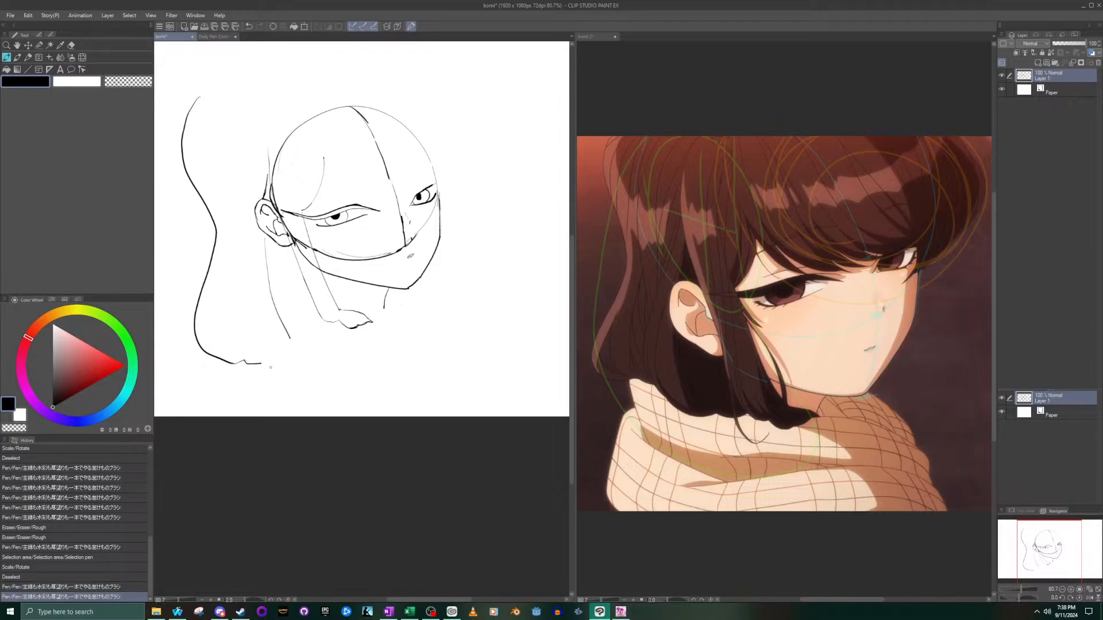
pyautogui.moveTo(259, 363); pyautogui.dragTo(267, 361)
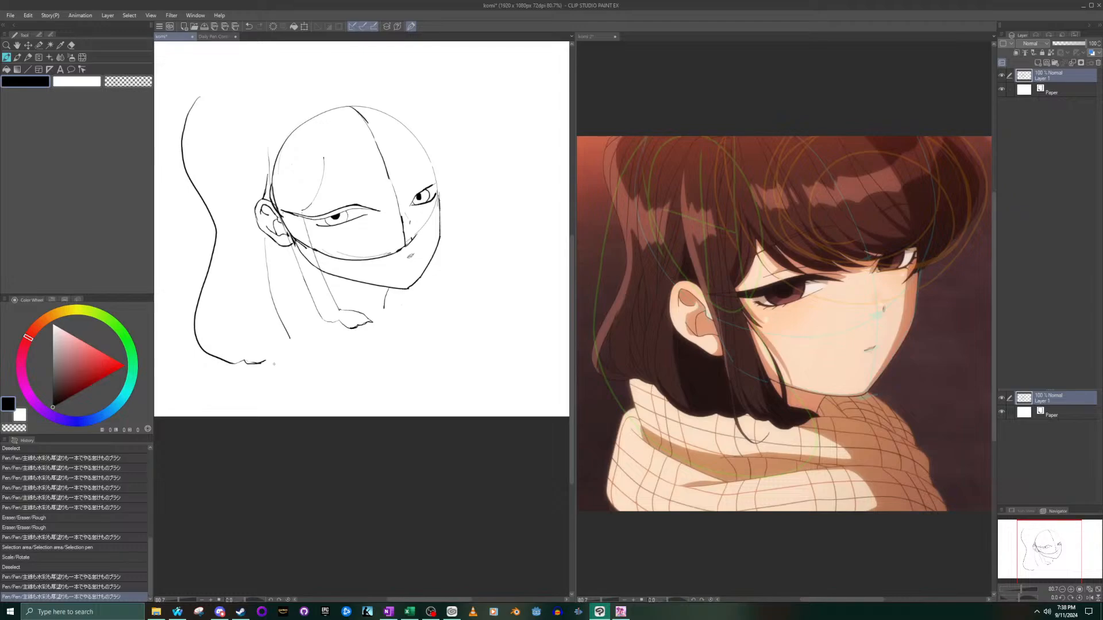
# - Try continuing the back hair's bottom edge with two rounded tufts, redrawing the first one shallower
pyautogui.moveTo(275, 367); pyautogui.dragTo(320, 361)
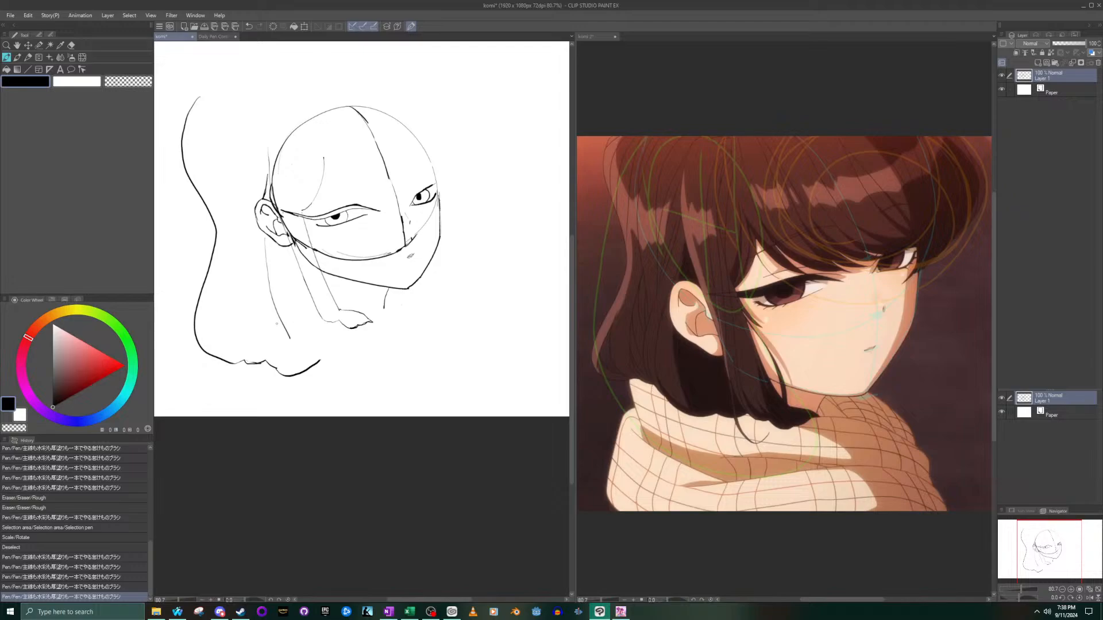
pyautogui.hotkey('ctrl', 'z')
pyautogui.moveTo(272, 366)
pyautogui.mouseDown()
pyautogui.moveTo(311, 371)
pyautogui.moveTo(325, 358)
pyautogui.mouseUp()
pyautogui.hotkey('ctrl', 'z')
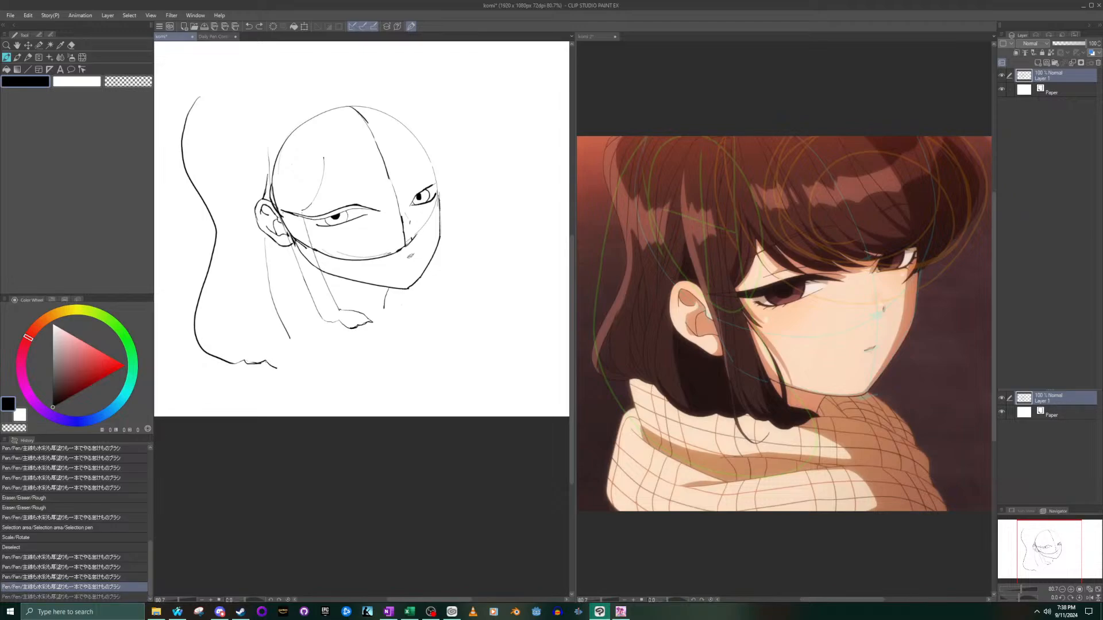
pyautogui.moveTo(271, 367)
pyautogui.mouseDown()
pyautogui.moveTo(290, 370)
pyautogui.moveTo(309, 356)
pyautogui.mouseUp()
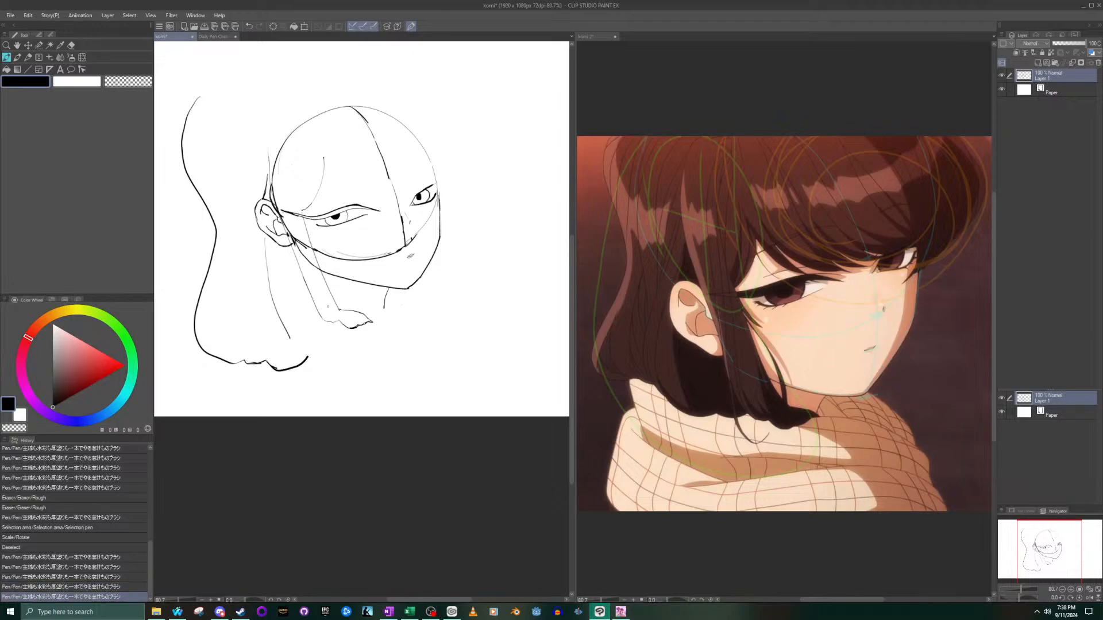
pyautogui.moveTo(312, 360); pyautogui.dragTo(344, 351)
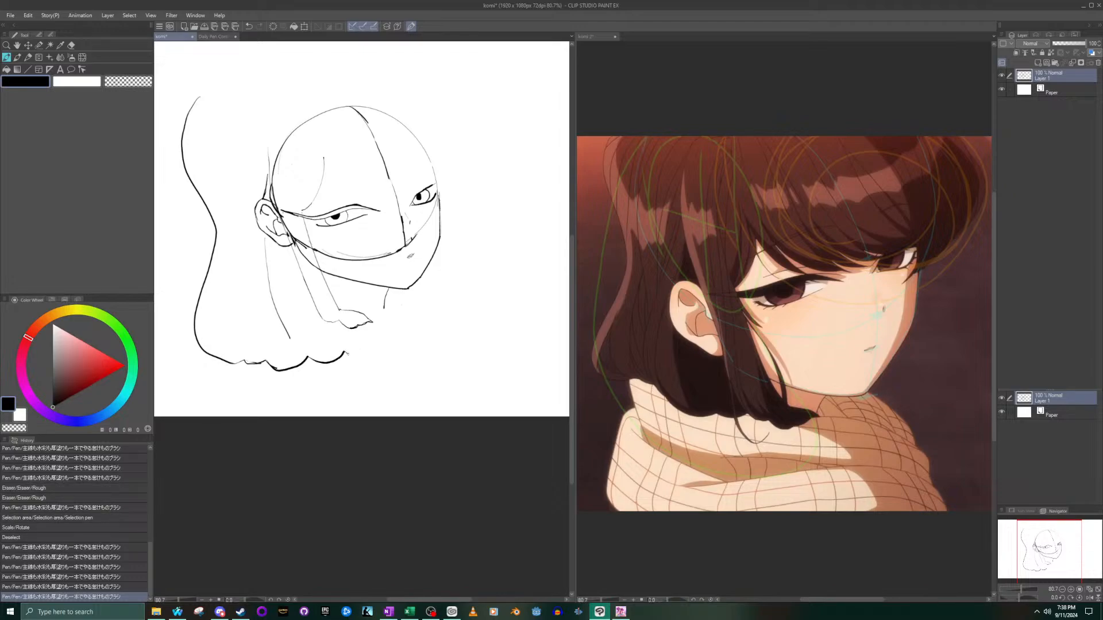
# - Try extending the bottom edge past the sidelock with thin rising strokes, and erase that extension
pyautogui.moveTo(367, 349); pyautogui.dragTo(370, 347)
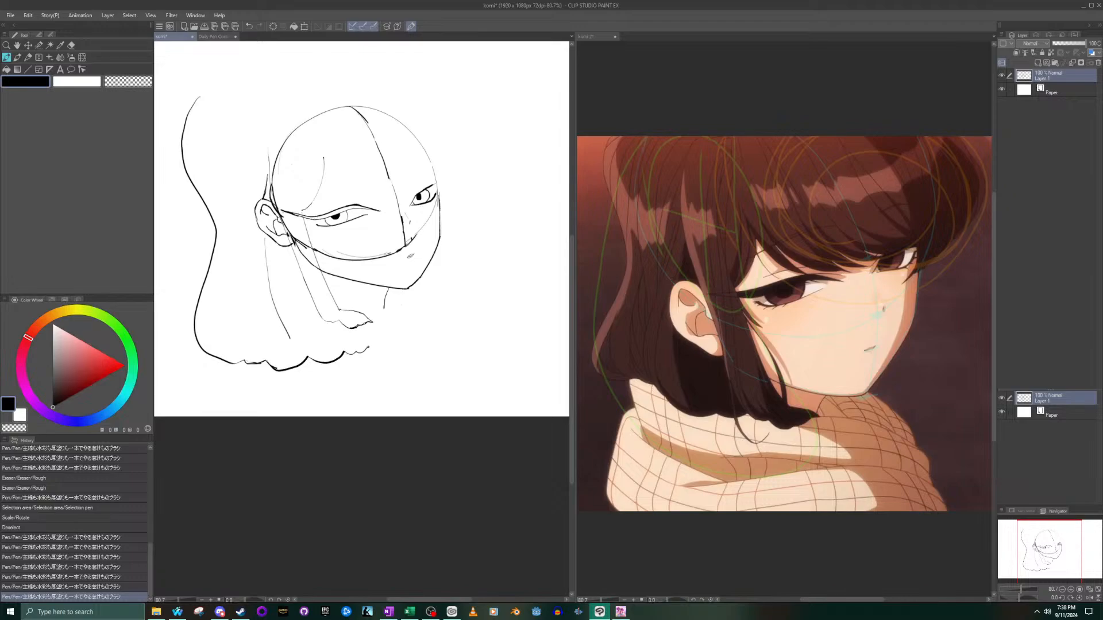
pyautogui.moveTo(374, 342); pyautogui.dragTo(393, 338)
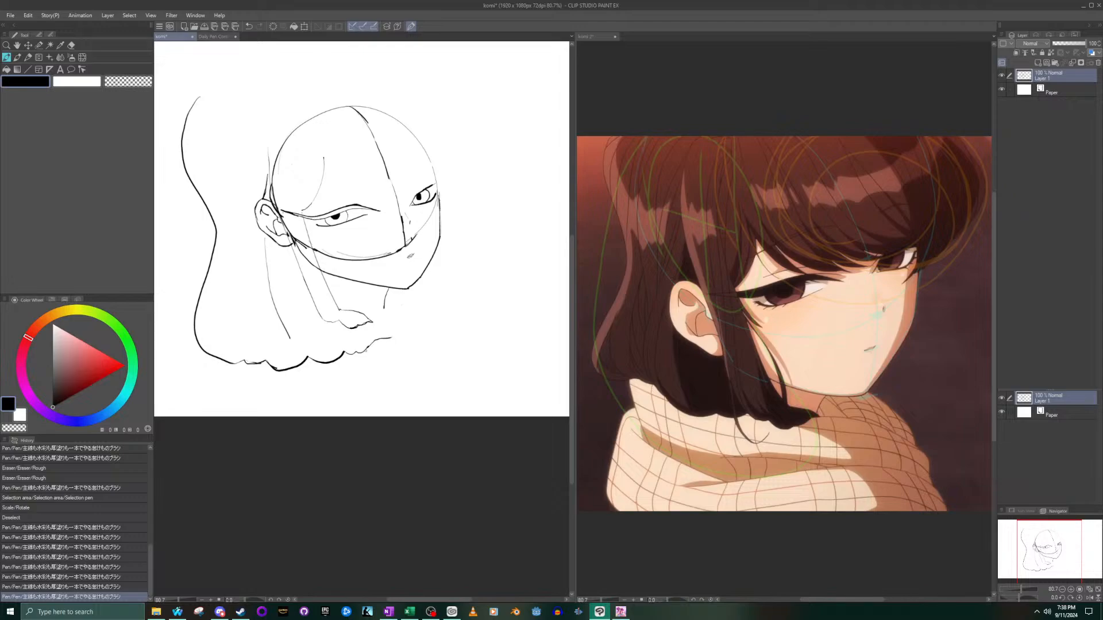
pyautogui.press('e')
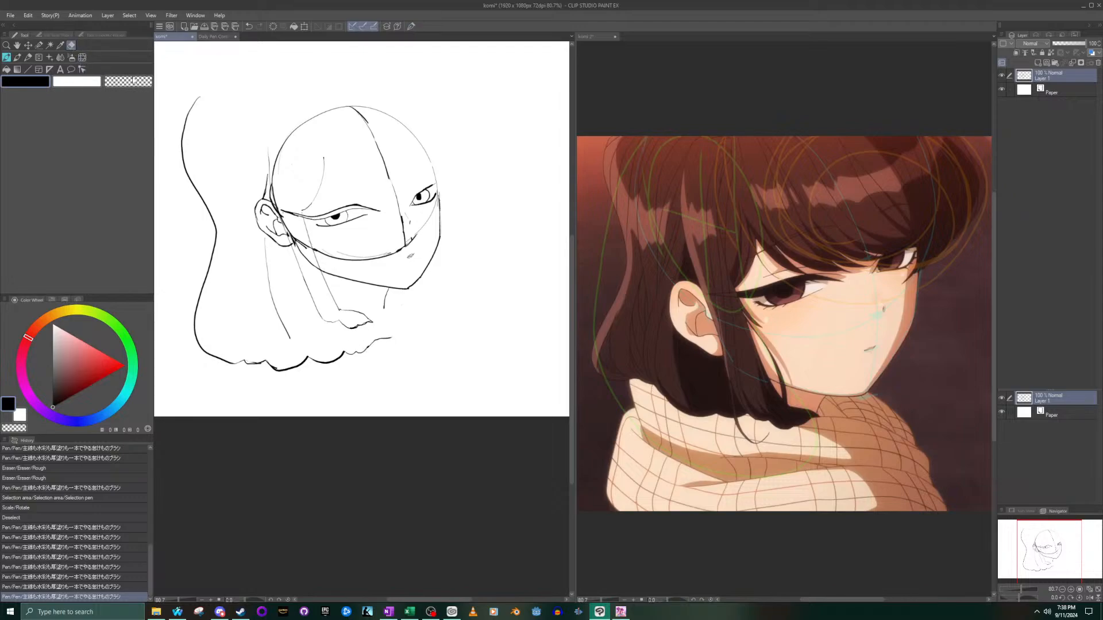
pyautogui.moveTo(392, 337)
pyautogui.mouseDown()
pyautogui.moveTo(369, 346)
pyautogui.moveTo(348, 355)
pyautogui.mouseUp()
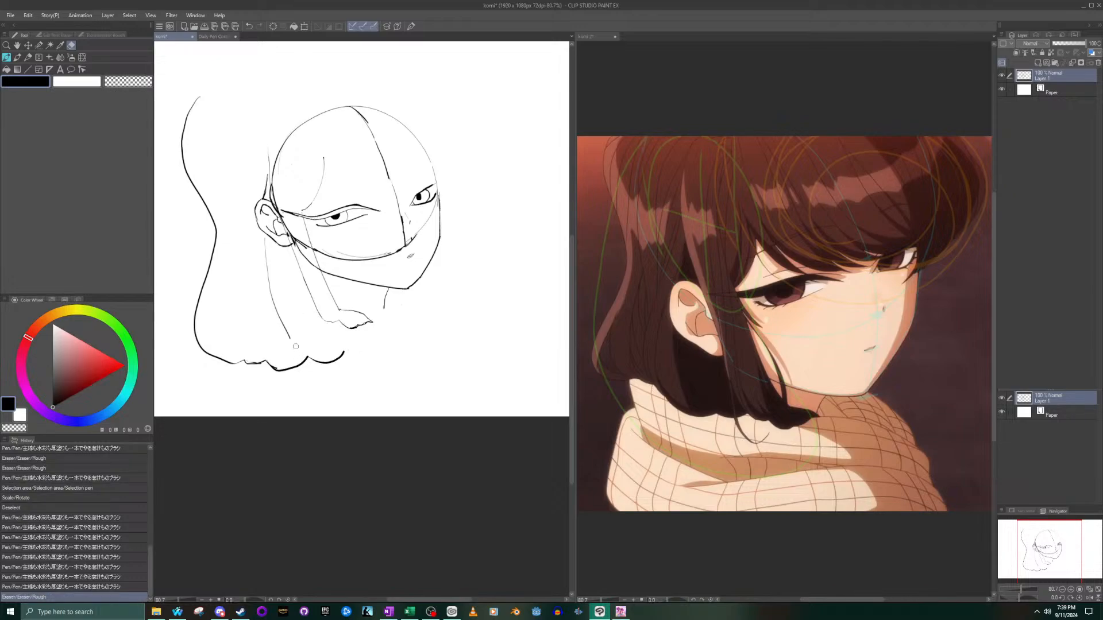
# - Select the wavy bottom edge with the selection pen, rotate and fit it so it rises to the sidelock's tip, and deselect it
pyautogui.click(41, 46)
pyautogui.moveTo(348, 348)
pyautogui.mouseDown()
pyautogui.moveTo(289, 368)
pyautogui.moveTo(233, 360)
pyautogui.mouseUp()
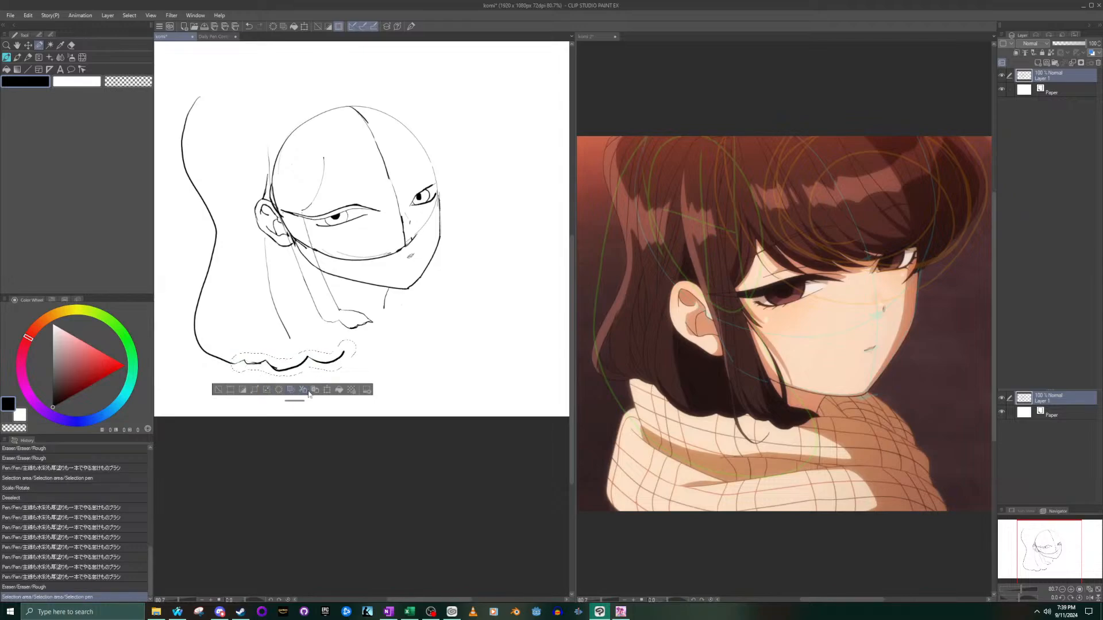
pyautogui.click(327, 390)
pyautogui.moveTo(375, 360)
pyautogui.mouseDown()
pyautogui.moveTo(347, 352)
pyautogui.moveTo(371, 316)
pyautogui.mouseUp()
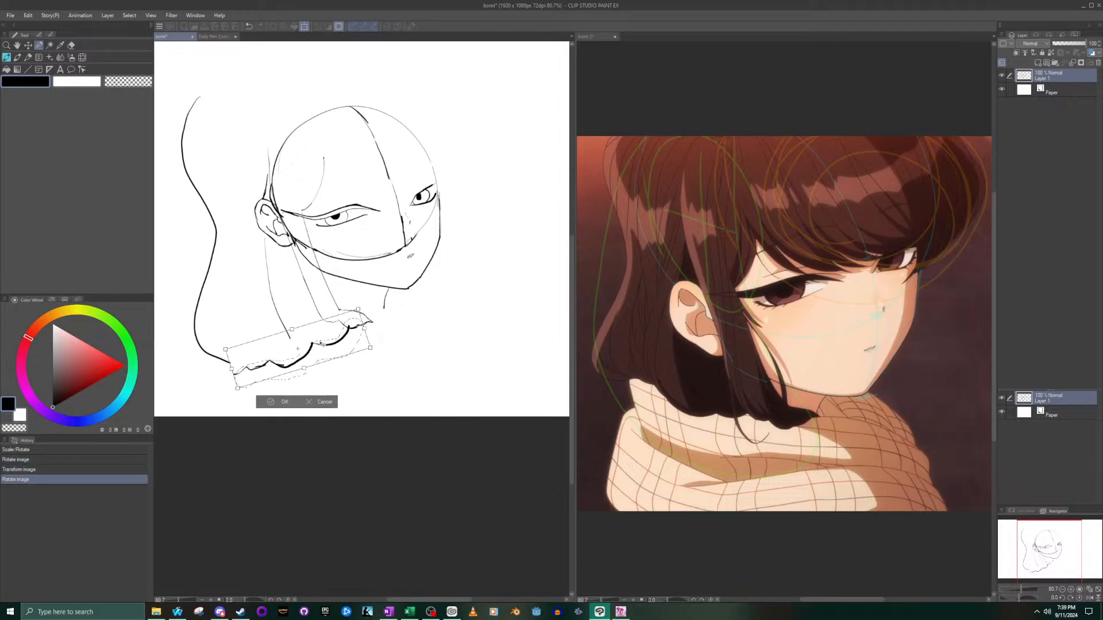
pyautogui.moveTo(321, 343); pyautogui.dragTo(323, 344)
pyautogui.moveTo(386, 312); pyautogui.dragTo(337, 327)
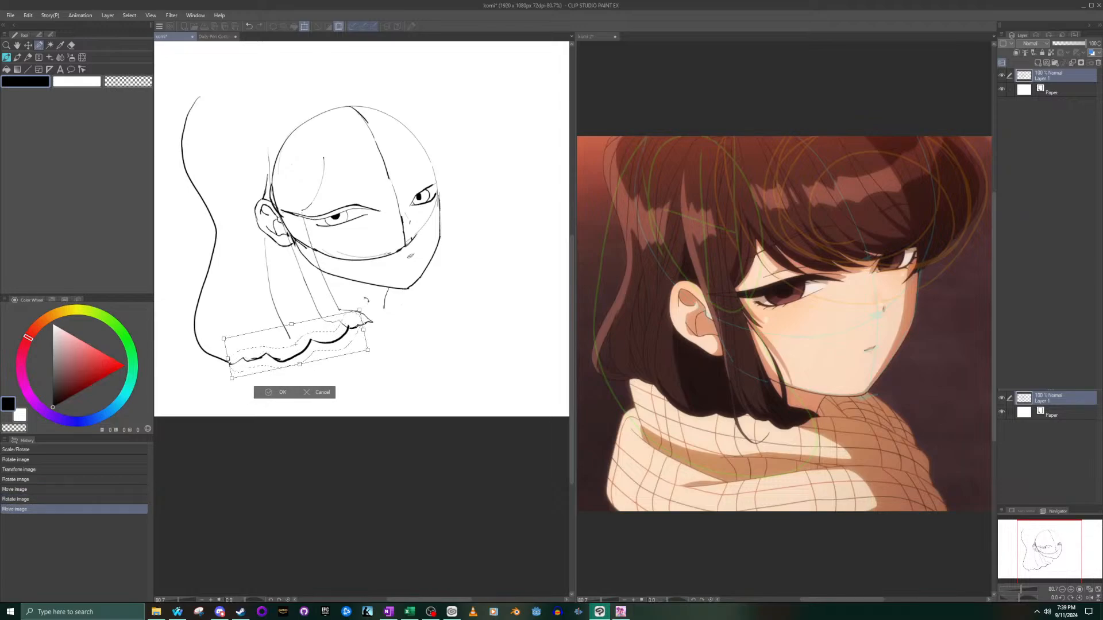
pyautogui.moveTo(355, 313); pyautogui.dragTo(347, 331)
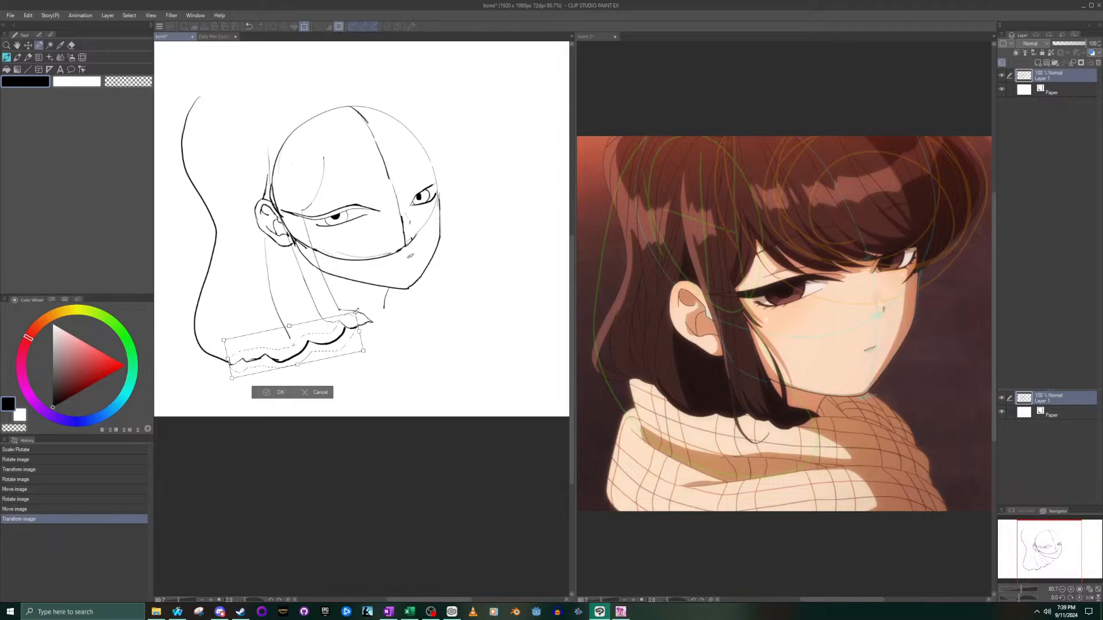
pyautogui.moveTo(359, 309); pyautogui.dragTo(358, 310)
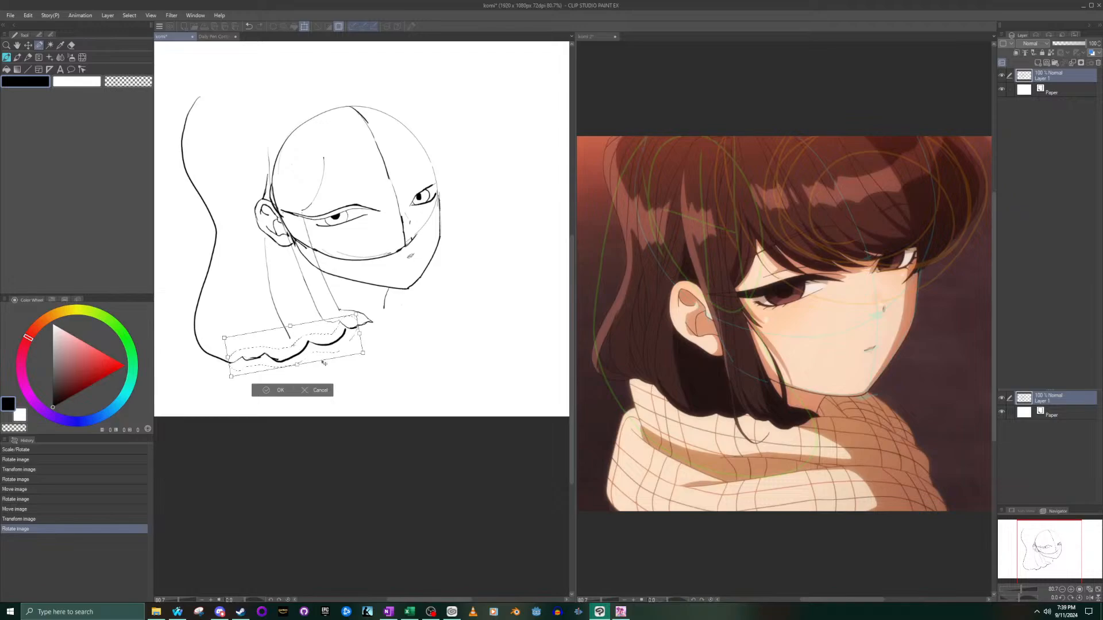
pyautogui.click(271, 391)
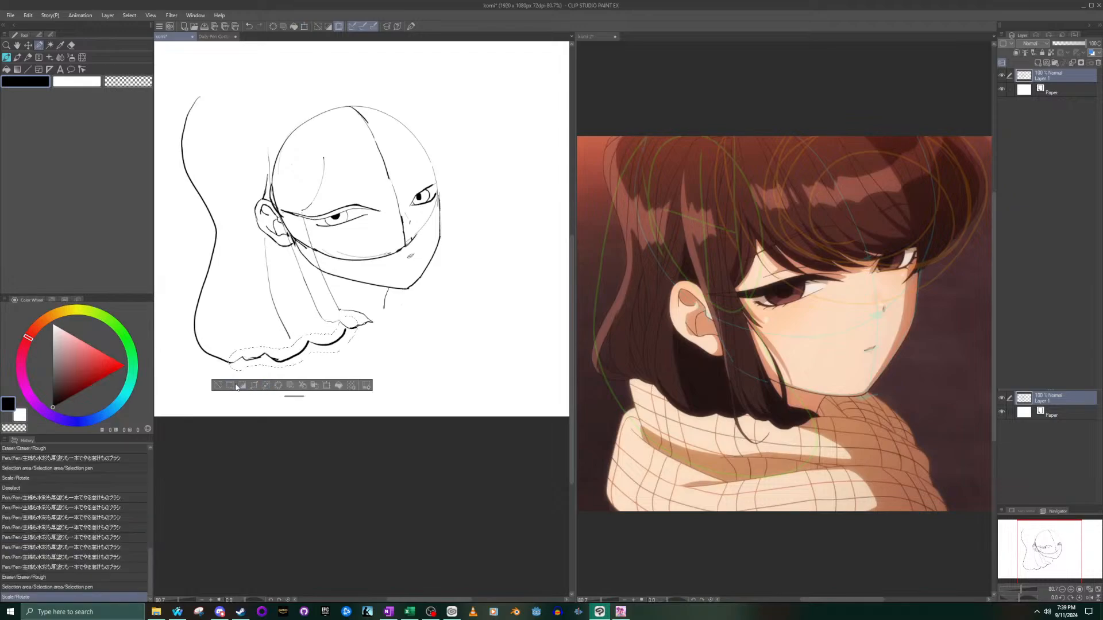
pyautogui.click(216, 390)
# - Try a short stroke at the inner end of the bottom edge and a large zigzag across it, undoing the zigzag
pyautogui.click(6, 57)
pyautogui.moveTo(345, 334); pyautogui.dragTo(352, 336)
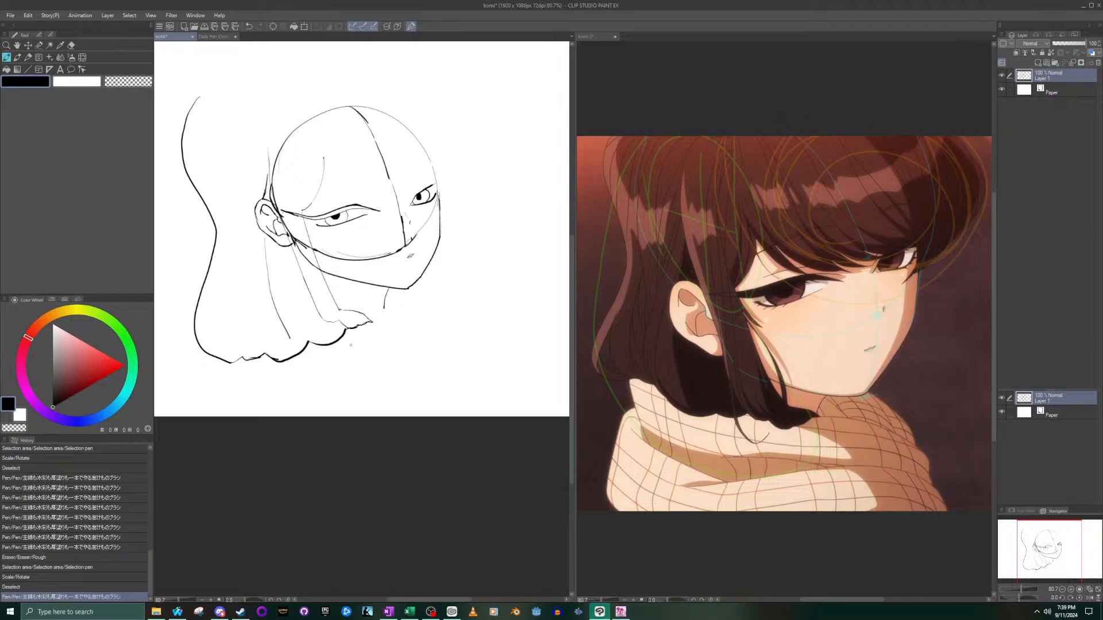
pyautogui.moveTo(332, 374)
pyautogui.mouseDown()
pyautogui.moveTo(329, 354)
pyautogui.moveTo(216, 325)
pyautogui.mouseUp()
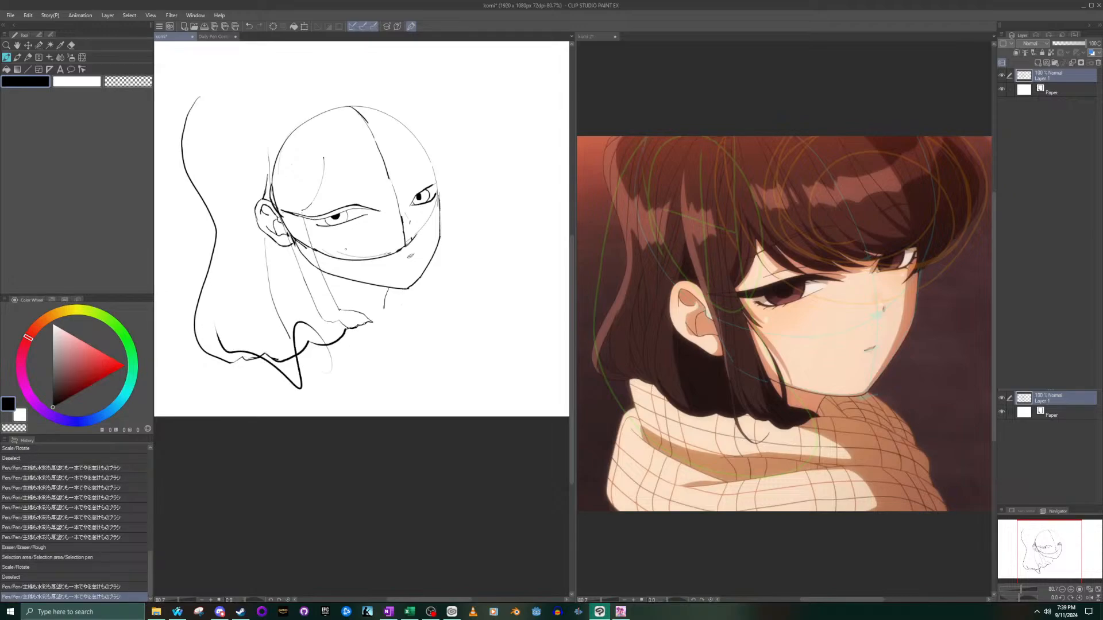
pyautogui.hotkey('ctrl', 'z')
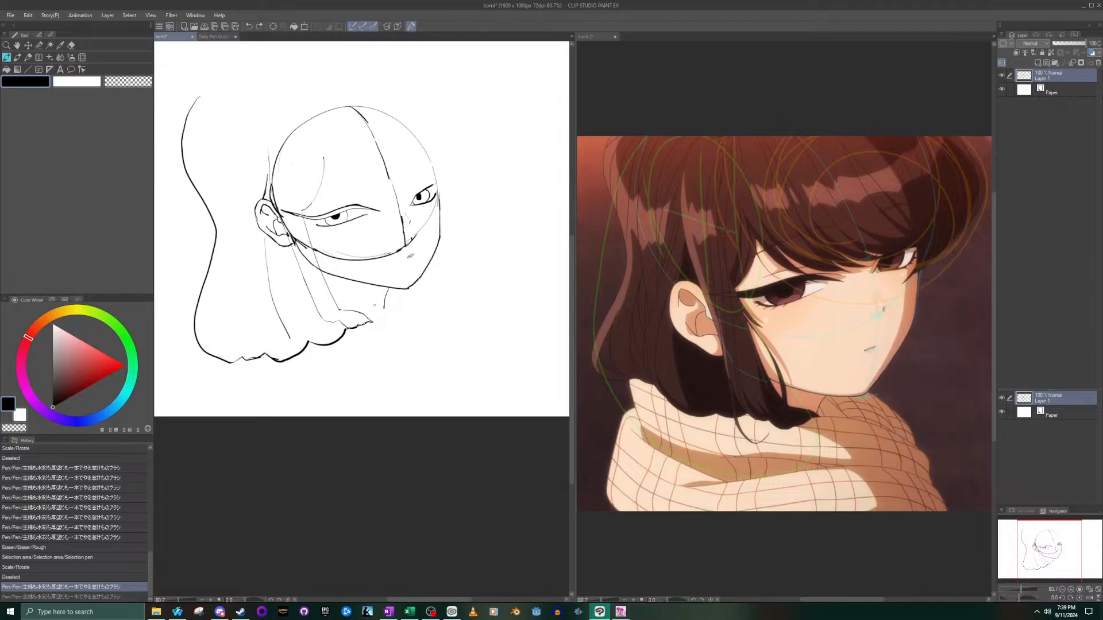
# - Try another stroke below the sidelock and undo it, and erase the whole bottom edge together with the sidelock's tip
pyautogui.moveTo(371, 315)
pyautogui.mouseDown()
pyautogui.moveTo(243, 366)
pyautogui.moveTo(345, 374)
pyautogui.mouseUp()
pyautogui.hotkey('ctrl', 'z')
pyautogui.click(72, 45)
pyautogui.moveTo(372, 320)
pyautogui.mouseDown()
pyautogui.moveTo(337, 337)
pyautogui.moveTo(341, 351)
pyautogui.moveTo(351, 329)
pyautogui.moveTo(333, 348)
pyautogui.moveTo(318, 339)
pyautogui.moveTo(310, 372)
pyautogui.moveTo(296, 351)
pyautogui.moveTo(288, 378)
pyautogui.moveTo(300, 334)
pyautogui.moveTo(295, 376)
pyautogui.moveTo(264, 326)
pyautogui.moveTo(281, 383)
pyautogui.moveTo(262, 333)
pyautogui.moveTo(270, 353)
pyautogui.moveTo(257, 341)
pyautogui.moveTo(257, 381)
pyautogui.moveTo(242, 340)
pyautogui.moveTo(256, 357)
pyautogui.mouseUp()
# - Redraw the sidelock's front edge closer to the chin, with a short bottom line reaching the neck line
pyautogui.click(7, 58)
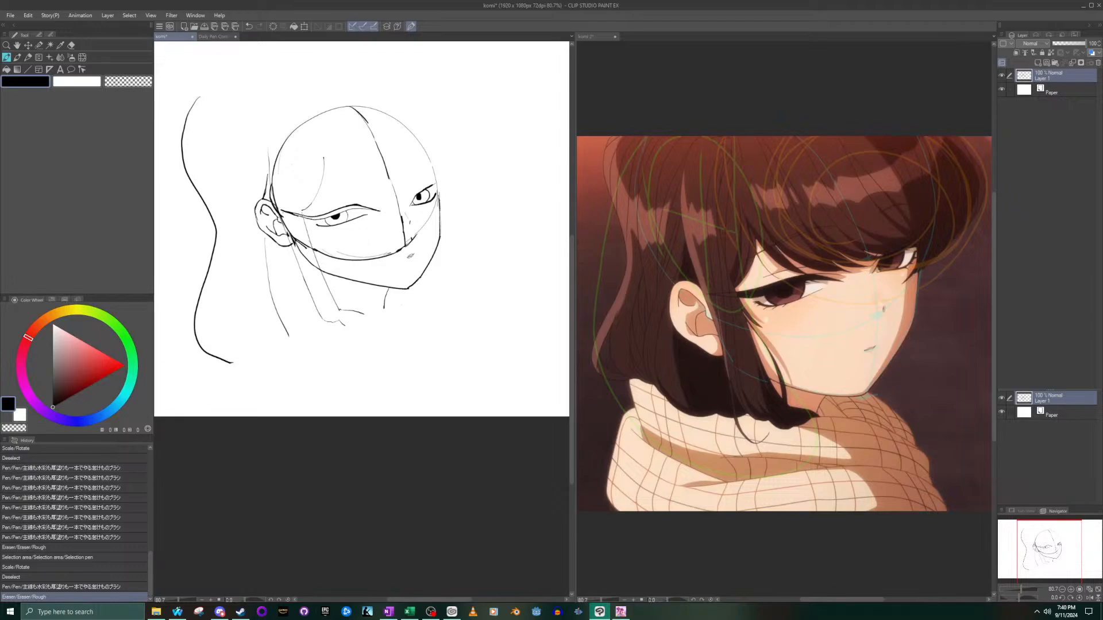
pyautogui.moveTo(304, 214)
pyautogui.mouseDown()
pyautogui.moveTo(350, 302)
pyautogui.moveTo(377, 309)
pyautogui.mouseUp()
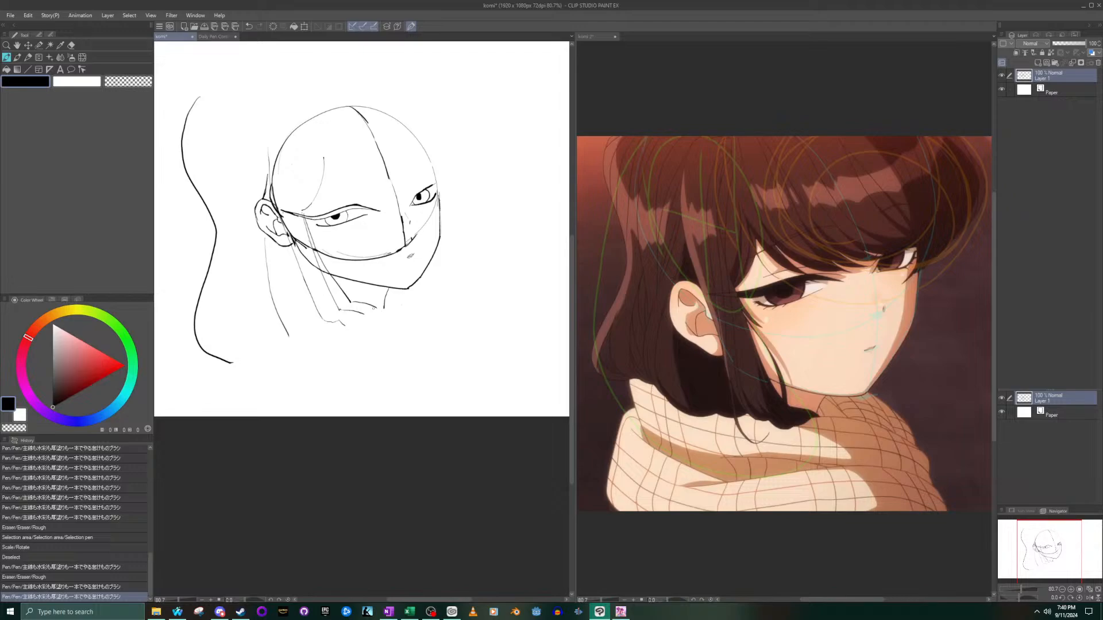
pyautogui.hotkey('ctrl', 'z')
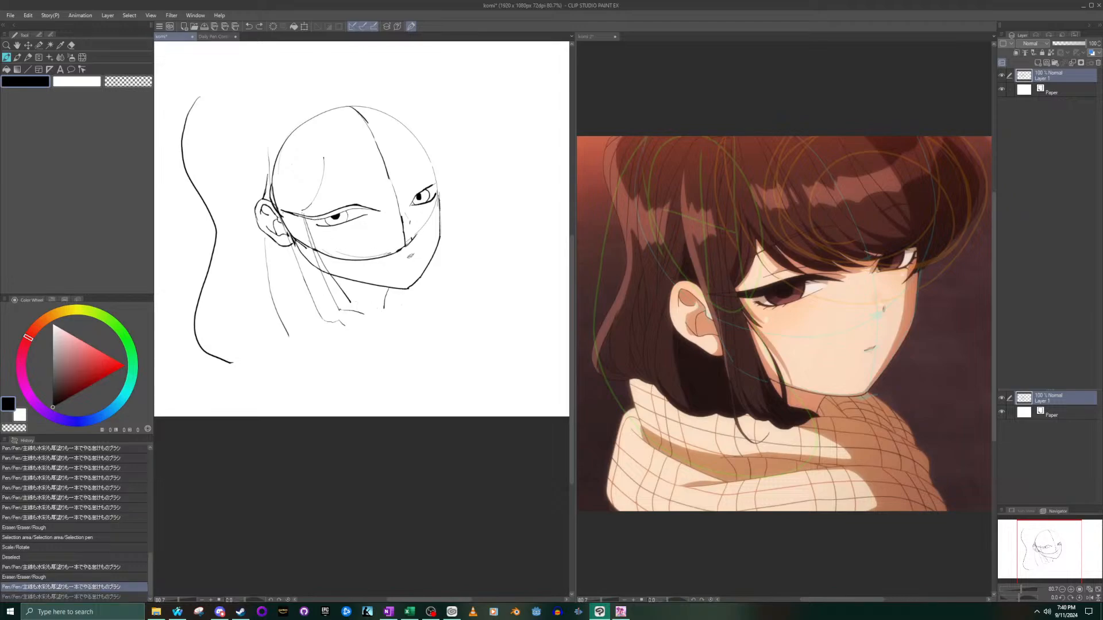
pyautogui.hotkey('ctrl', 'z')
pyautogui.moveTo(308, 224)
pyautogui.mouseDown()
pyautogui.moveTo(351, 302)
pyautogui.moveTo(384, 306)
pyautogui.mouseUp()
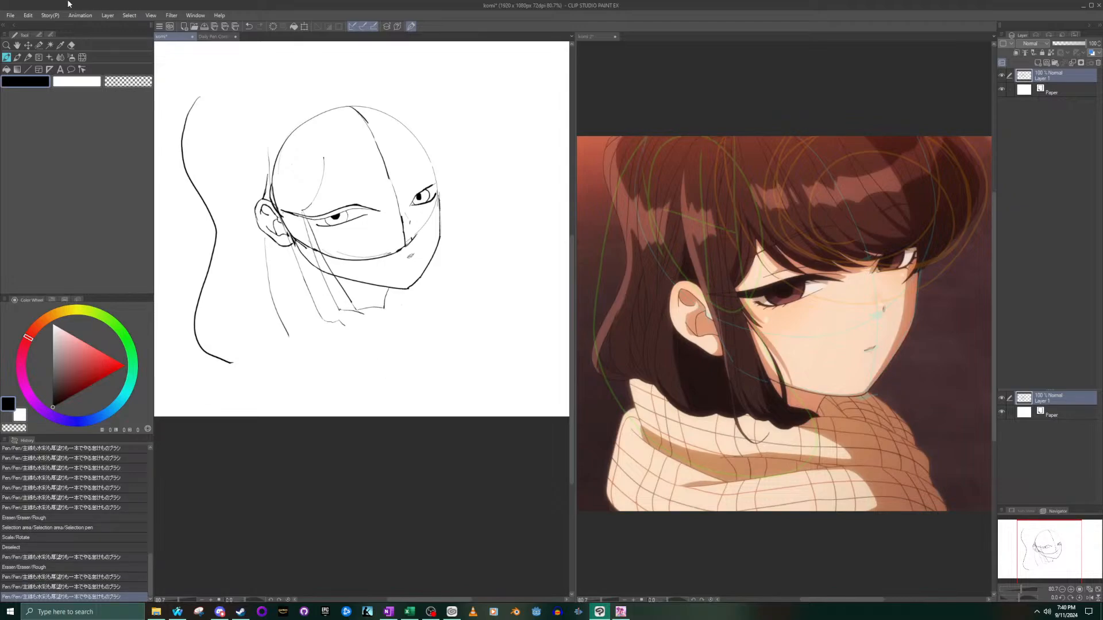
# - Erase the sidelock's old front edge, its leftover tip strokes and a bit of the jawline crossing it
pyautogui.click(72, 45)
pyautogui.scroll(3, 329, 310)
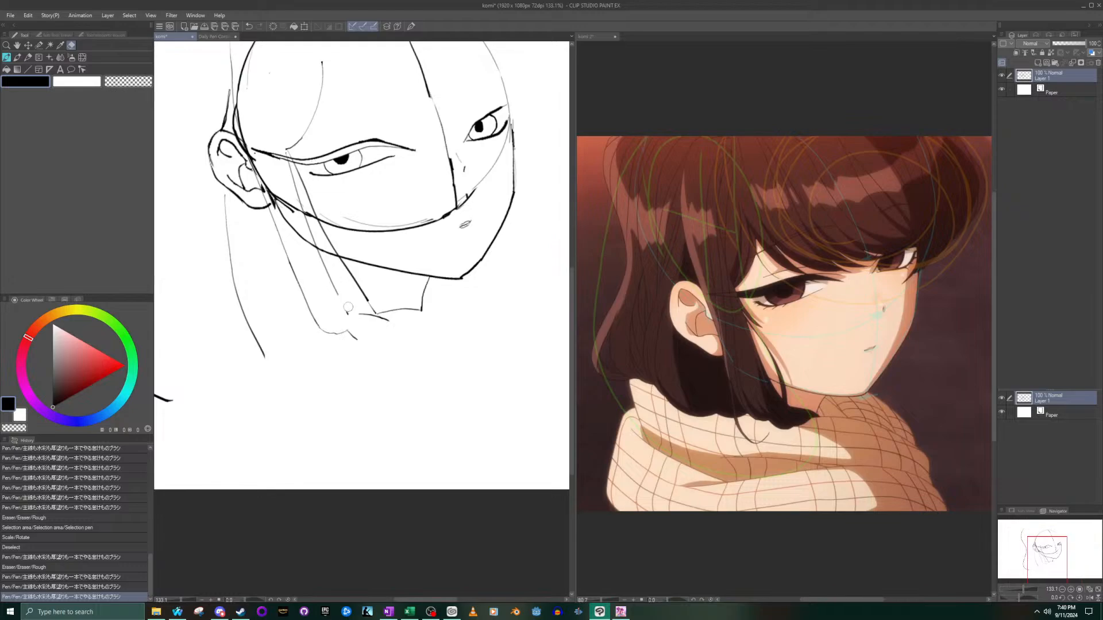
pyautogui.moveTo(364, 320); pyautogui.dragTo(379, 317)
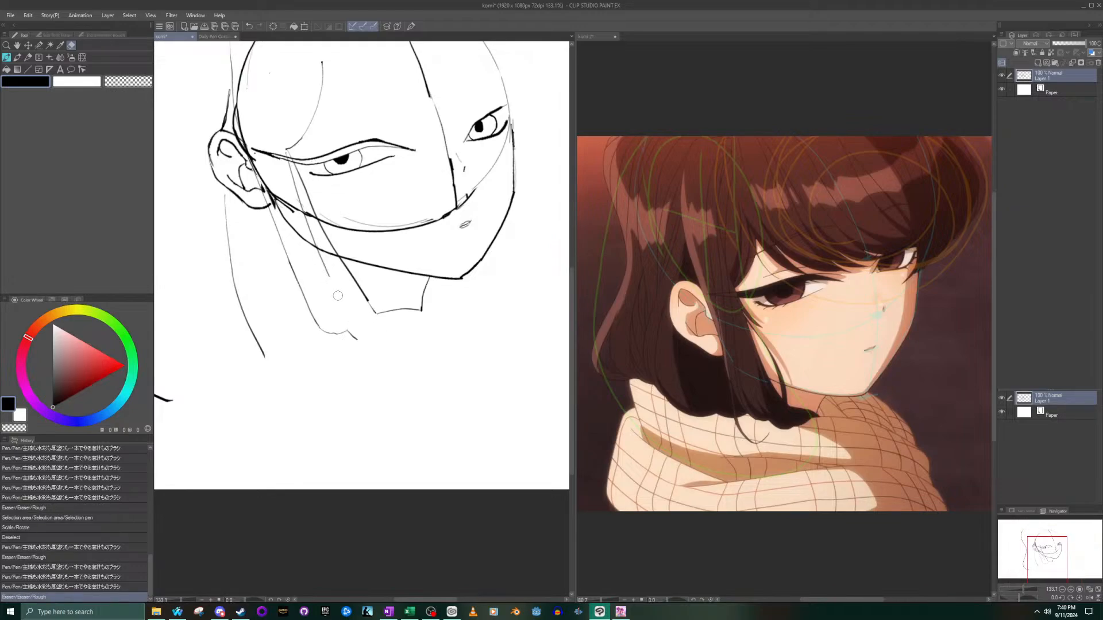
pyautogui.moveTo(327, 265)
pyautogui.mouseDown()
pyautogui.moveTo(307, 225)
pyautogui.moveTo(312, 243)
pyautogui.mouseUp()
pyautogui.moveTo(301, 190); pyautogui.dragTo(293, 176)
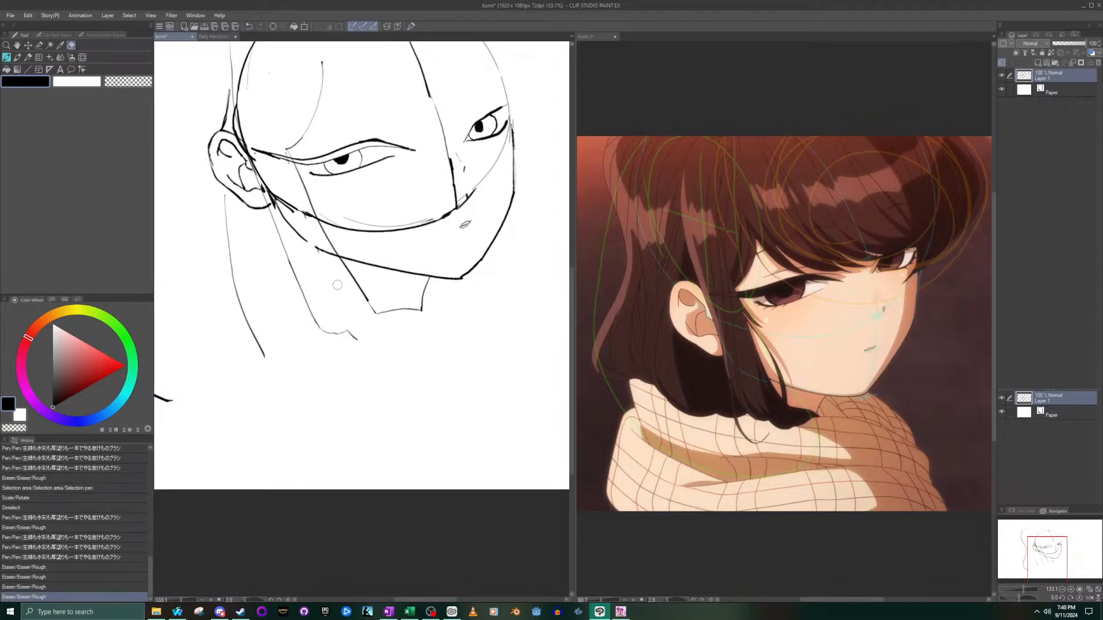
# - Select the back hair's outer contour with the selection pen, tilt it slightly and shift it closer to the head, and deselect it
pyautogui.scroll(-2, 317, 302)
pyautogui.scroll(-2, 317, 302)
pyautogui.scroll(1, 318, 302)
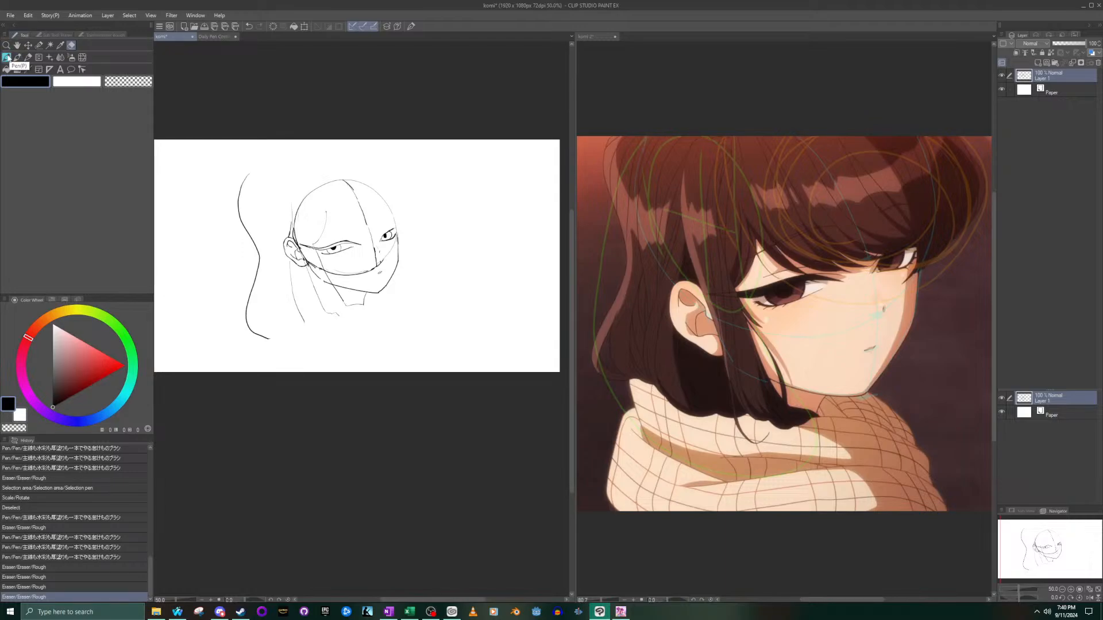
pyautogui.click(39, 45)
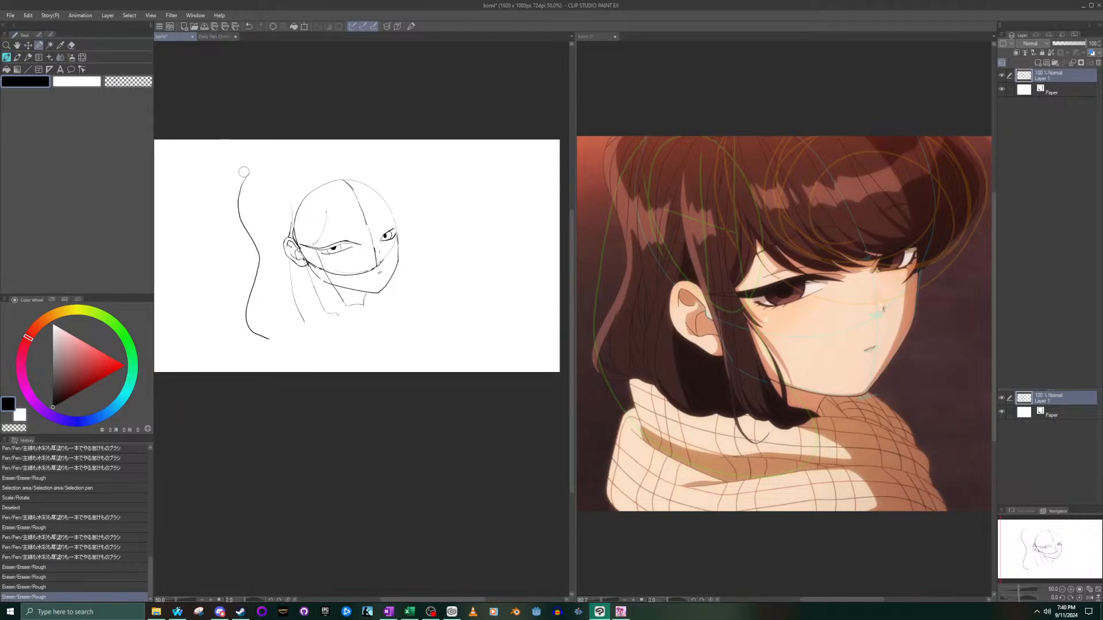
pyautogui.moveTo(246, 176)
pyautogui.mouseDown()
pyautogui.moveTo(237, 213)
pyautogui.moveTo(257, 249)
pyautogui.mouseUp()
pyautogui.moveTo(255, 286)
pyautogui.mouseDown()
pyautogui.moveTo(256, 338)
pyautogui.moveTo(299, 340)
pyautogui.mouseUp()
pyautogui.click(291, 361)
pyautogui.moveTo(272, 302); pyautogui.dragTo(269, 295)
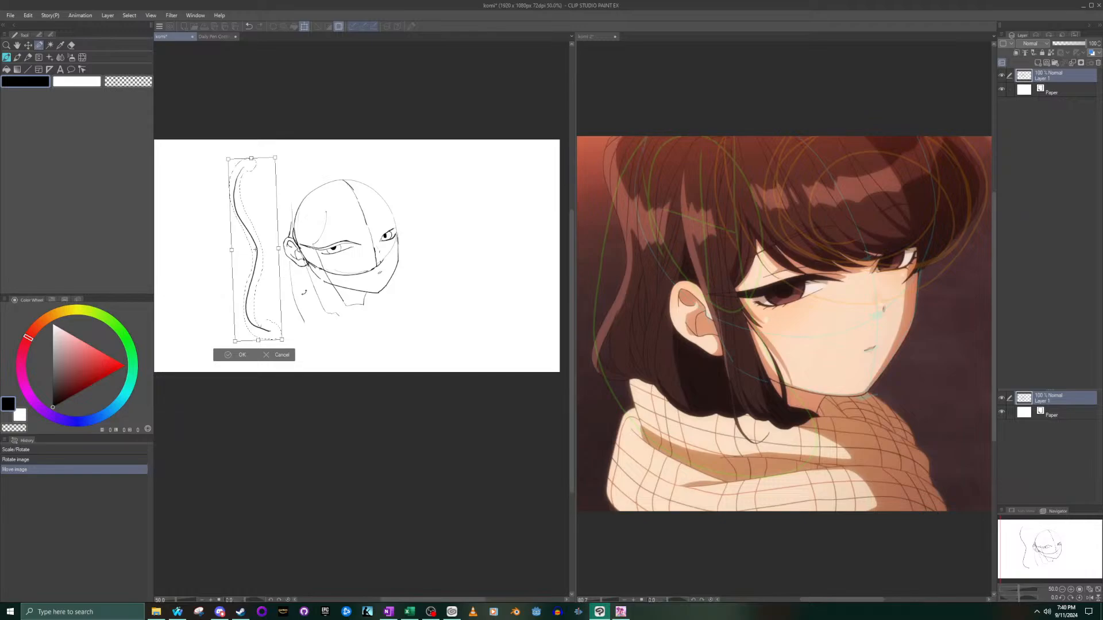
pyautogui.moveTo(319, 305); pyautogui.dragTo(317, 308)
pyautogui.moveTo(268, 249); pyautogui.dragTo(295, 275)
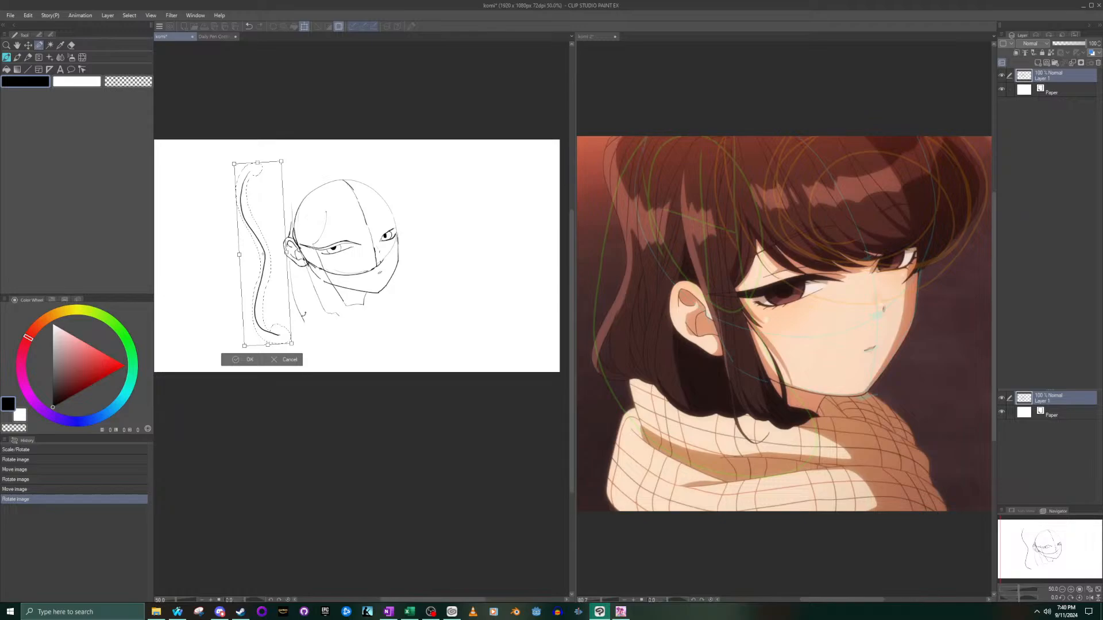
pyautogui.moveTo(304, 321); pyautogui.dragTo(307, 324)
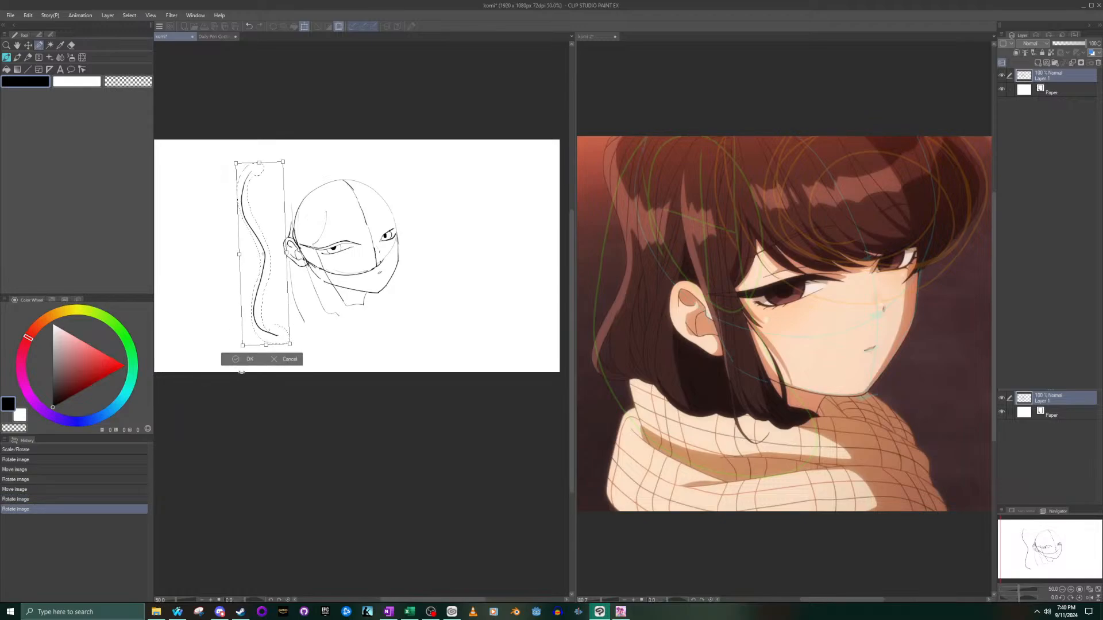
pyautogui.click(239, 360)
pyautogui.click(189, 357)
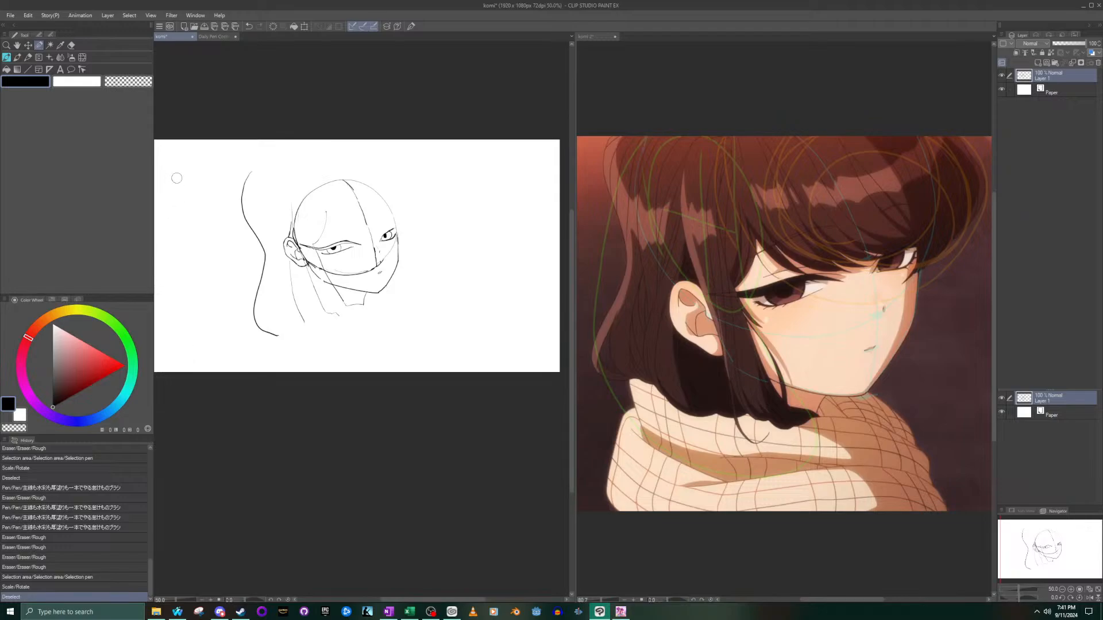
# - Draw a short slanted tip stroke at the lower end of the neck line, beside the sidelock's bottom line
pyautogui.click(8, 59)
pyautogui.scroll(5, 378, 316)
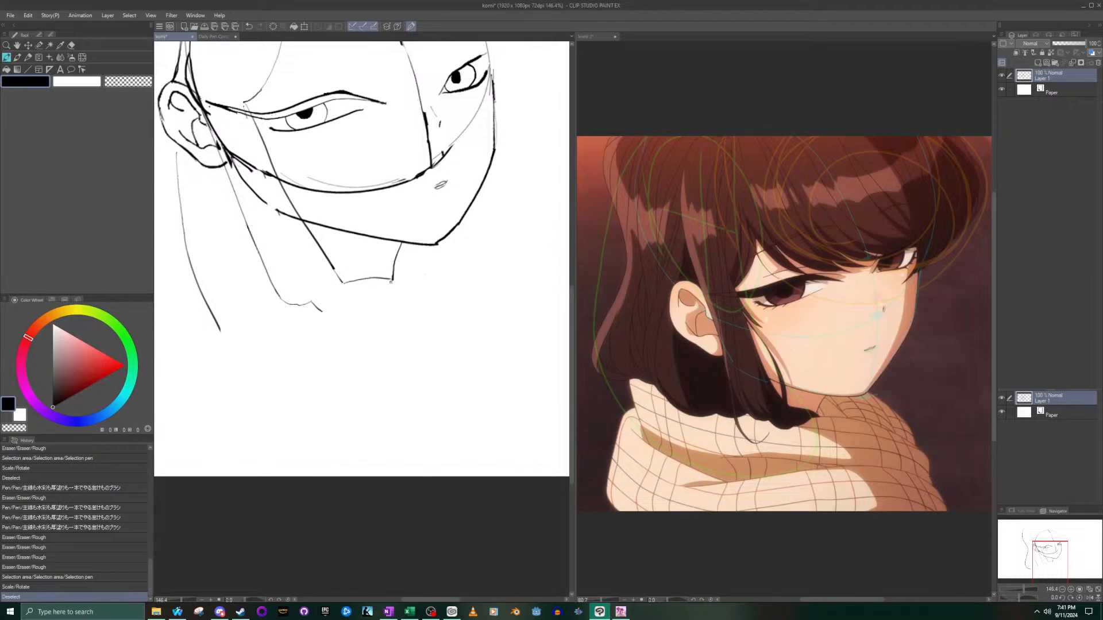
pyautogui.moveTo(390, 282); pyautogui.dragTo(383, 286)
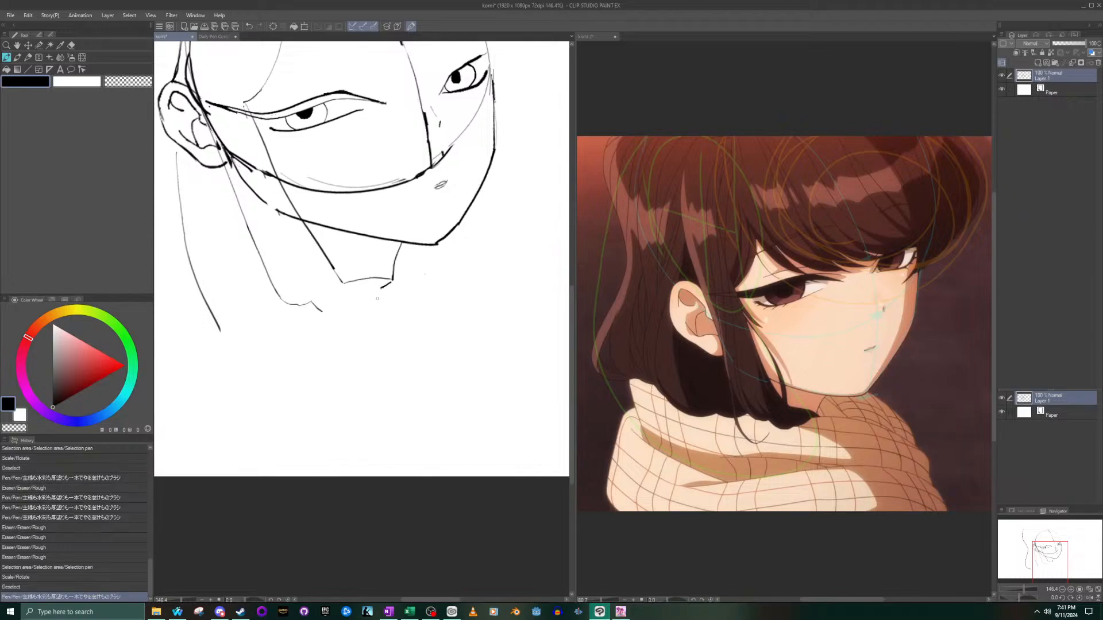
pyautogui.hotkey('ctrl', 'z')
pyautogui.moveTo(391, 282); pyautogui.dragTo(379, 287)
# - Redraw the sidelock's bottom line as a slightly raised wavy curve up to the neck line, and erase the old line beneath it
pyautogui.moveTo(340, 275); pyautogui.dragTo(396, 278)
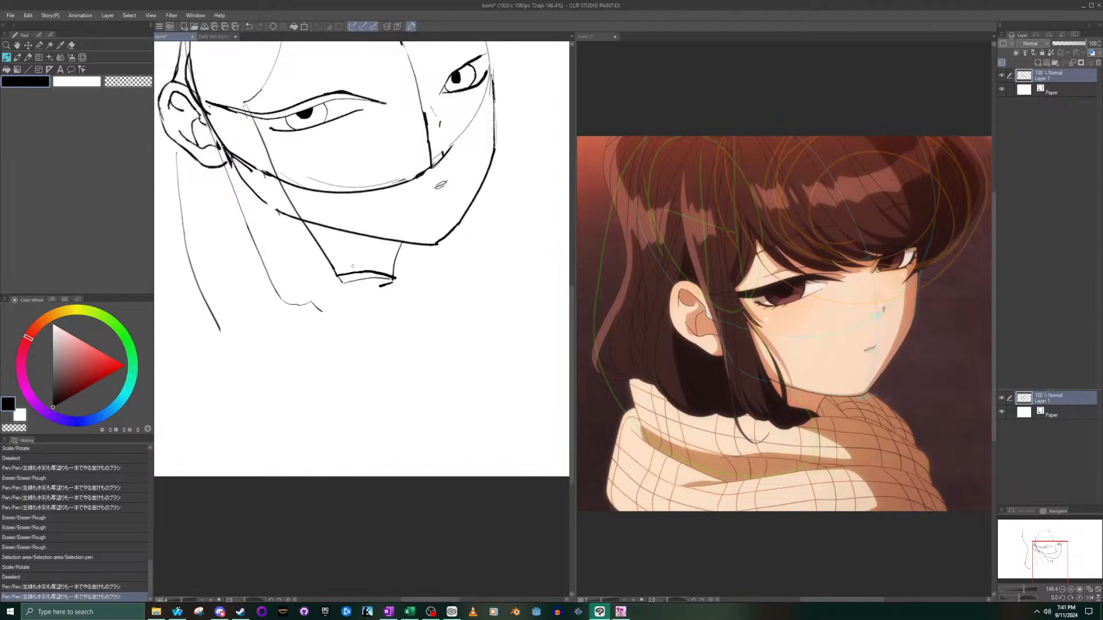
pyautogui.moveTo(337, 280); pyautogui.dragTo(395, 278)
pyautogui.hotkey('ctrl', 'z')
pyautogui.hotkey('ctrl', 'z')
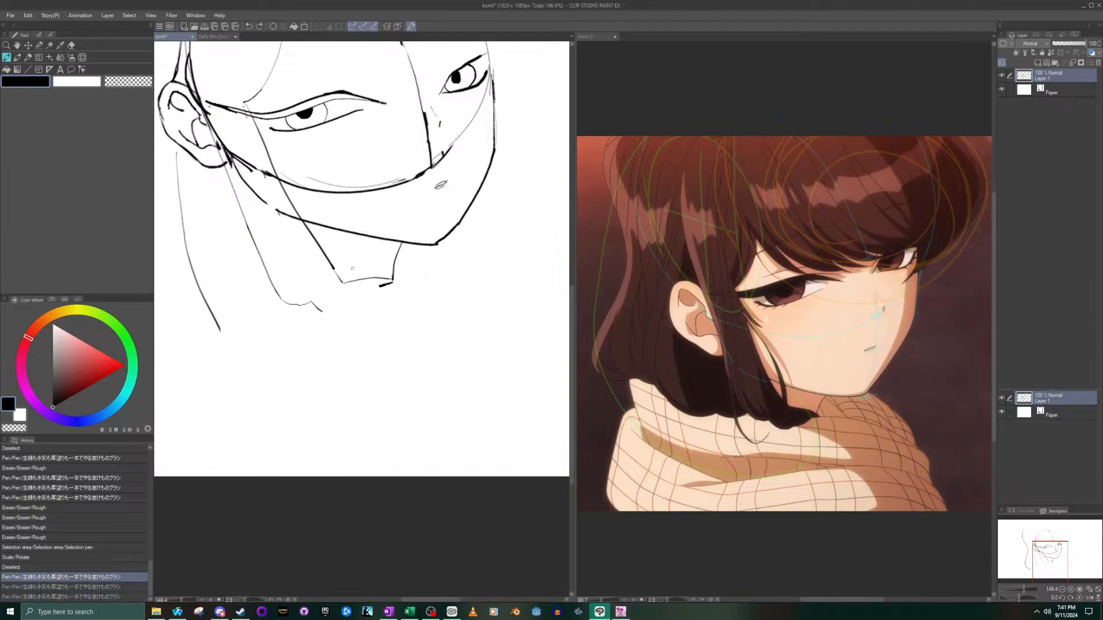
pyautogui.moveTo(338, 275); pyautogui.dragTo(376, 268)
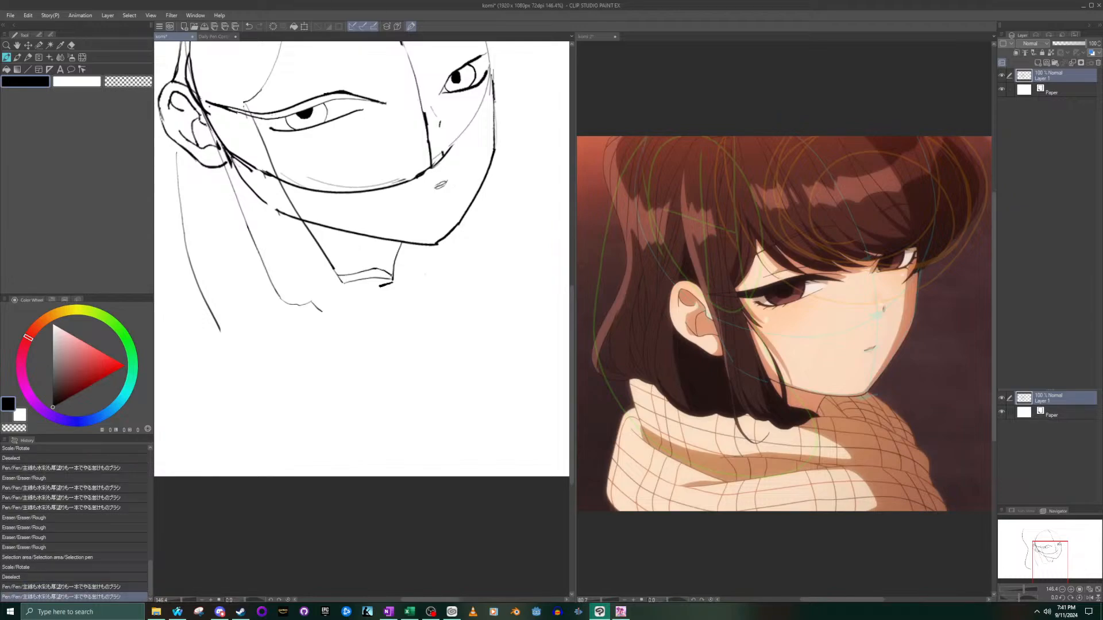
pyautogui.press('e')
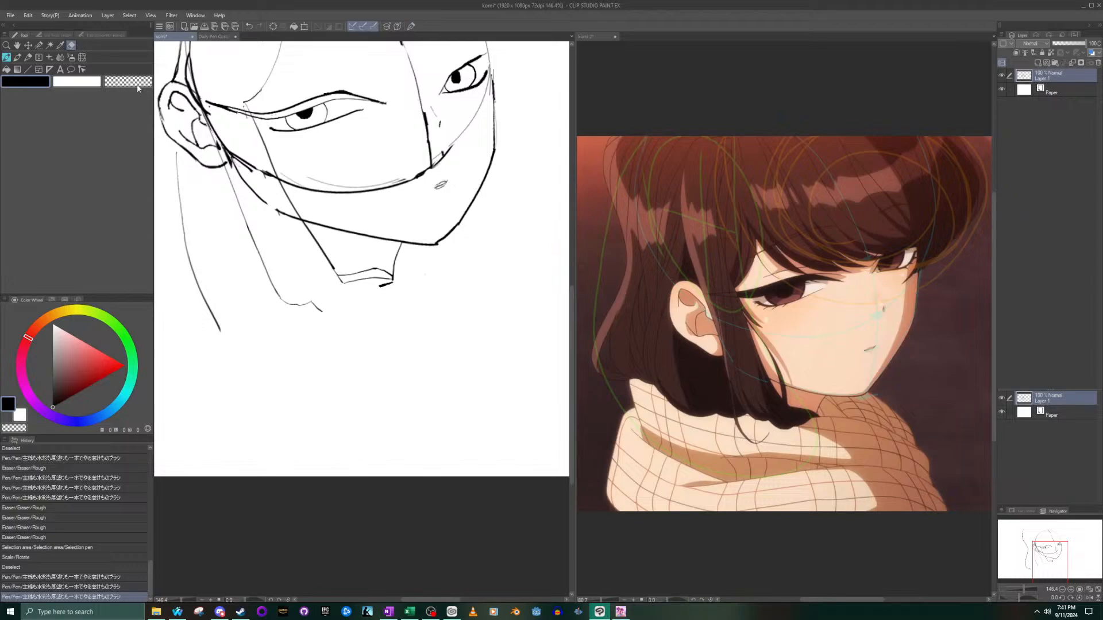
pyautogui.moveTo(334, 281); pyautogui.dragTo(385, 278)
pyautogui.press('p')
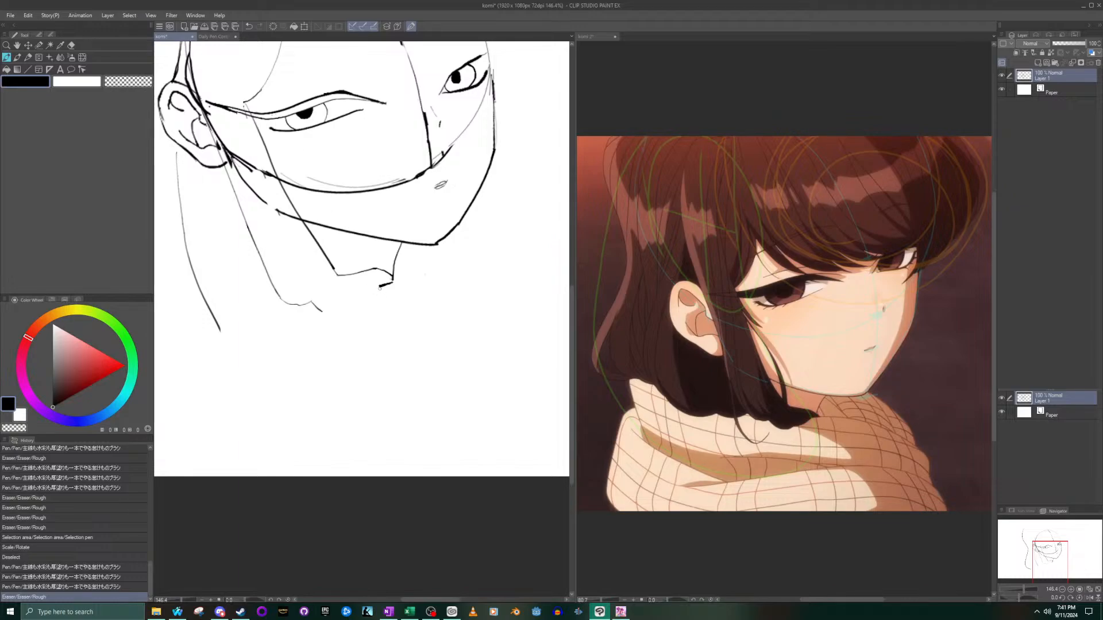
# - Draw the underside of the hair tip curving down and back from the neck line, following the reference's curled hair ends
pyautogui.scroll(5, 801, 440)
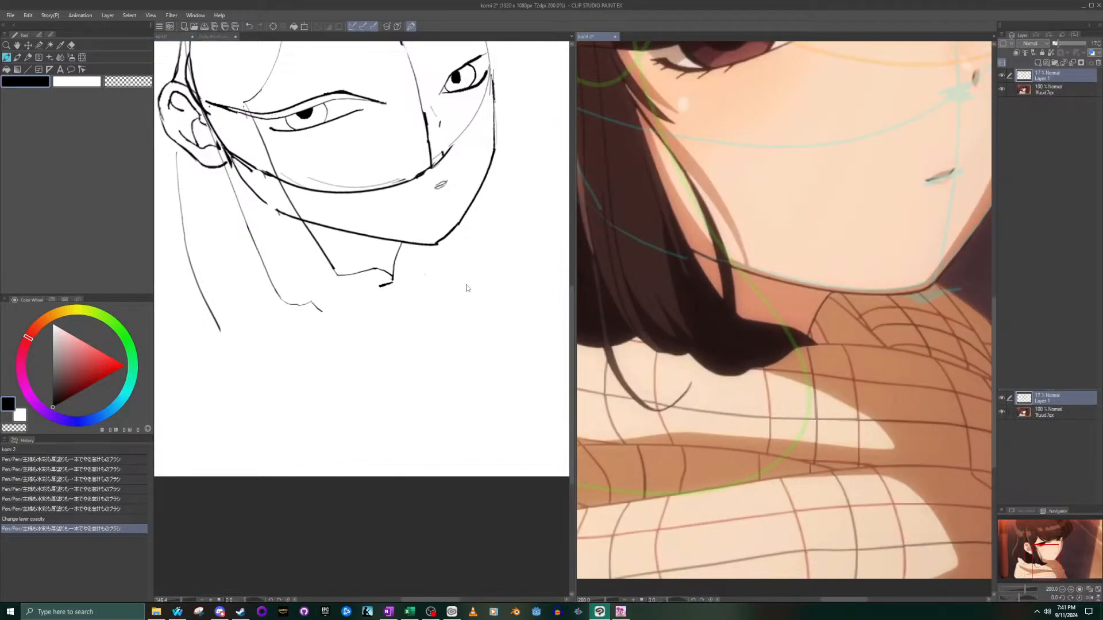
pyautogui.click(391, 283)
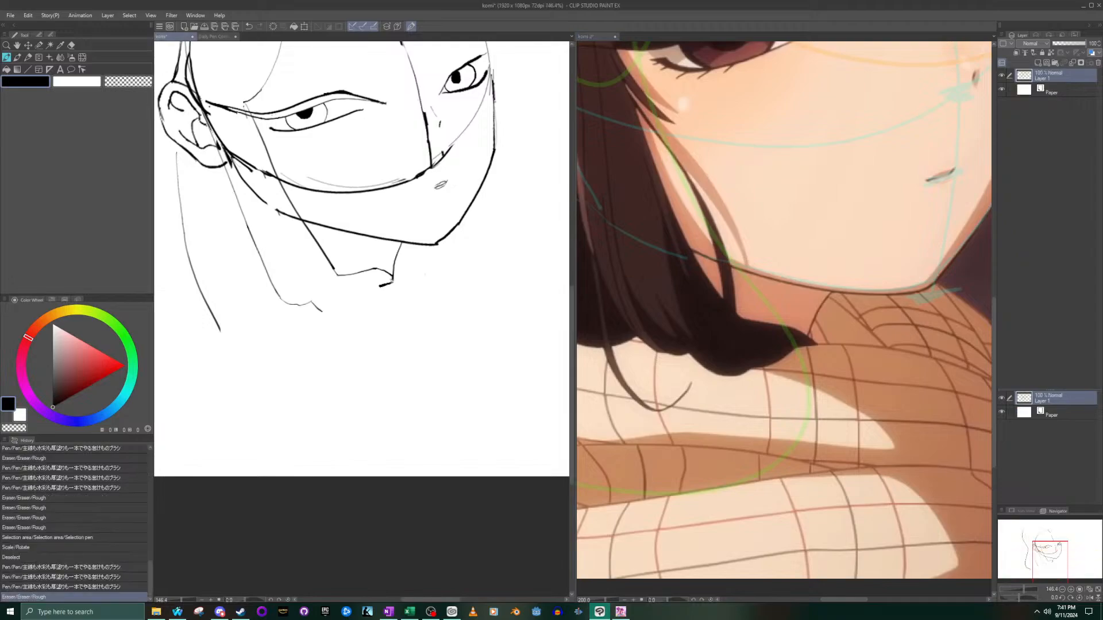
pyautogui.moveTo(393, 281); pyautogui.dragTo(374, 297)
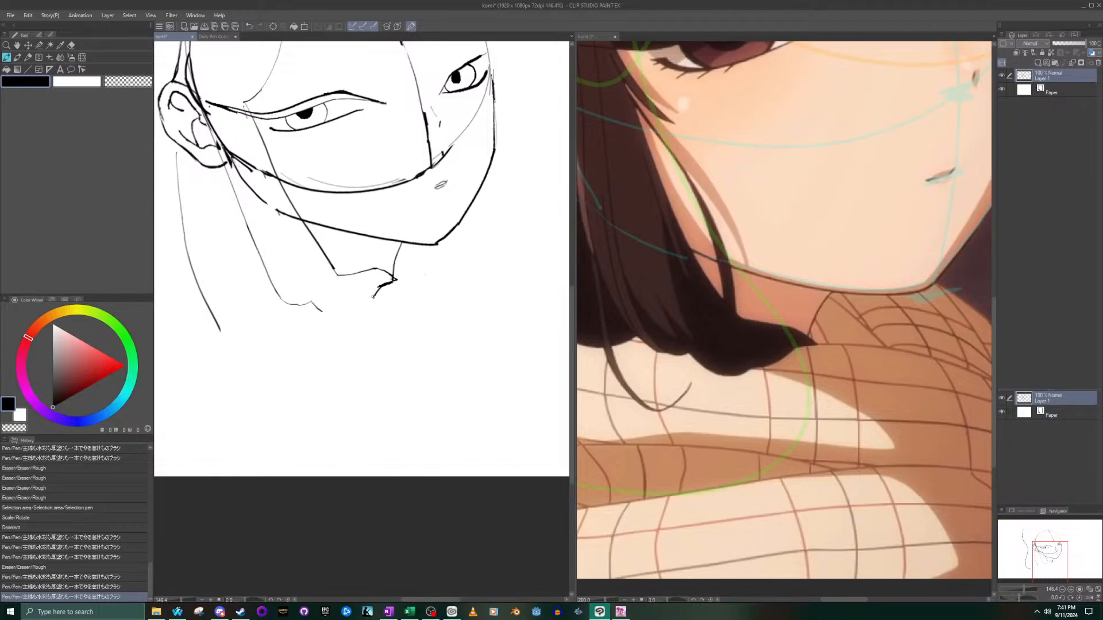
pyautogui.moveTo(353, 305); pyautogui.dragTo(376, 290)
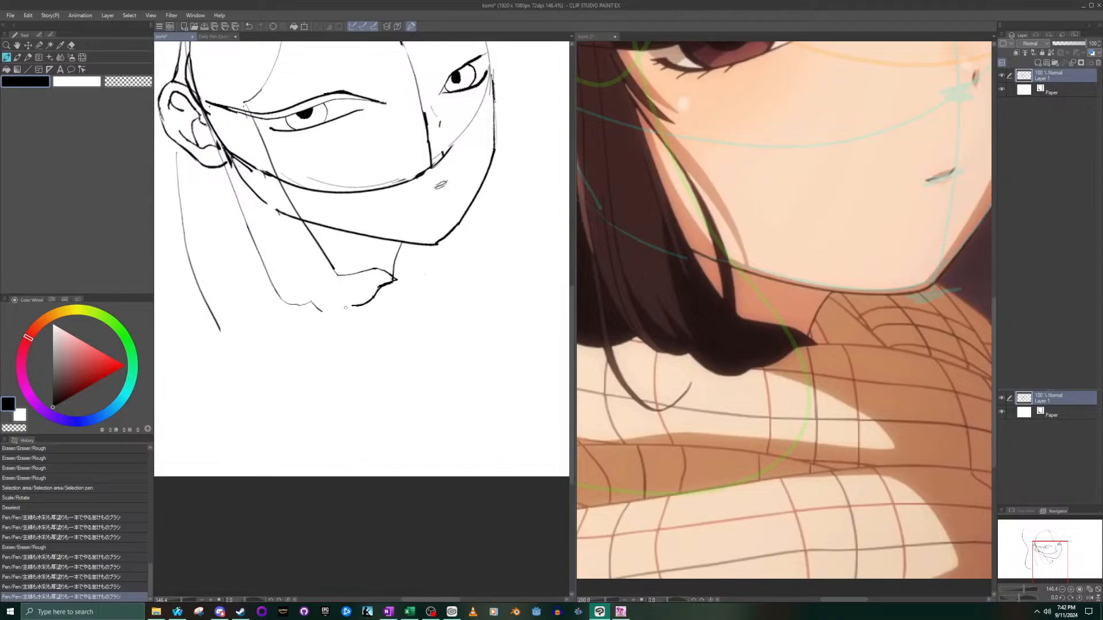
pyautogui.hotkey('ctrl', 'z')
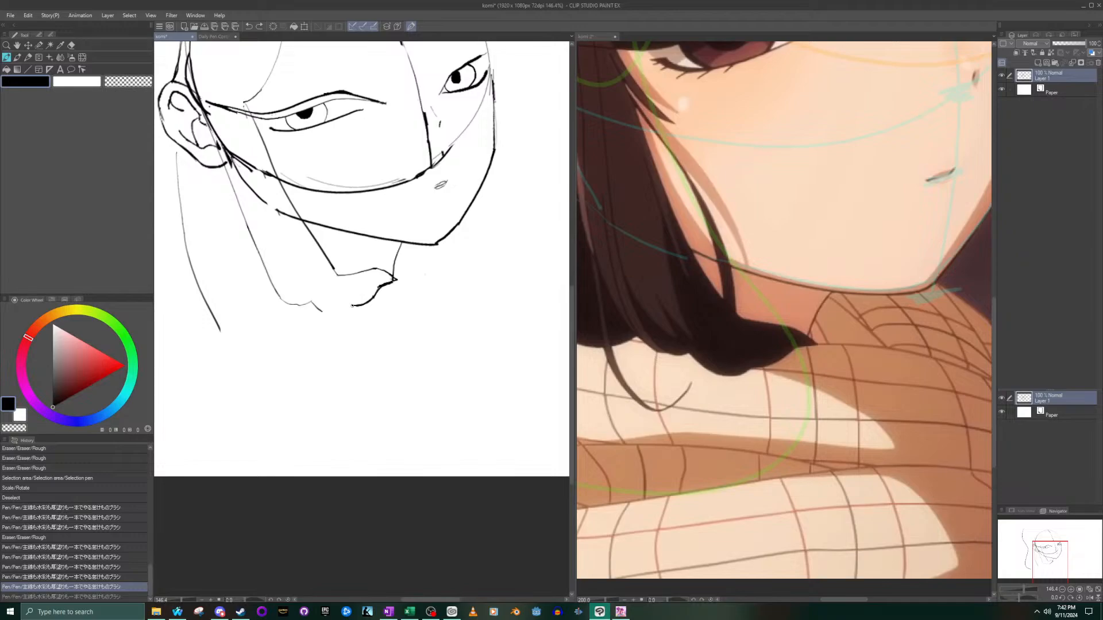
# - Draw a rounded scallop along the sidelock's bottom edge, joining the hair tip's underside to the existing edge stroke
pyautogui.moveTo(345, 311); pyautogui.dragTo(315, 310)
pyautogui.hotkey('ctrl', 'z')
pyautogui.moveTo(313, 304); pyautogui.dragTo(353, 305)
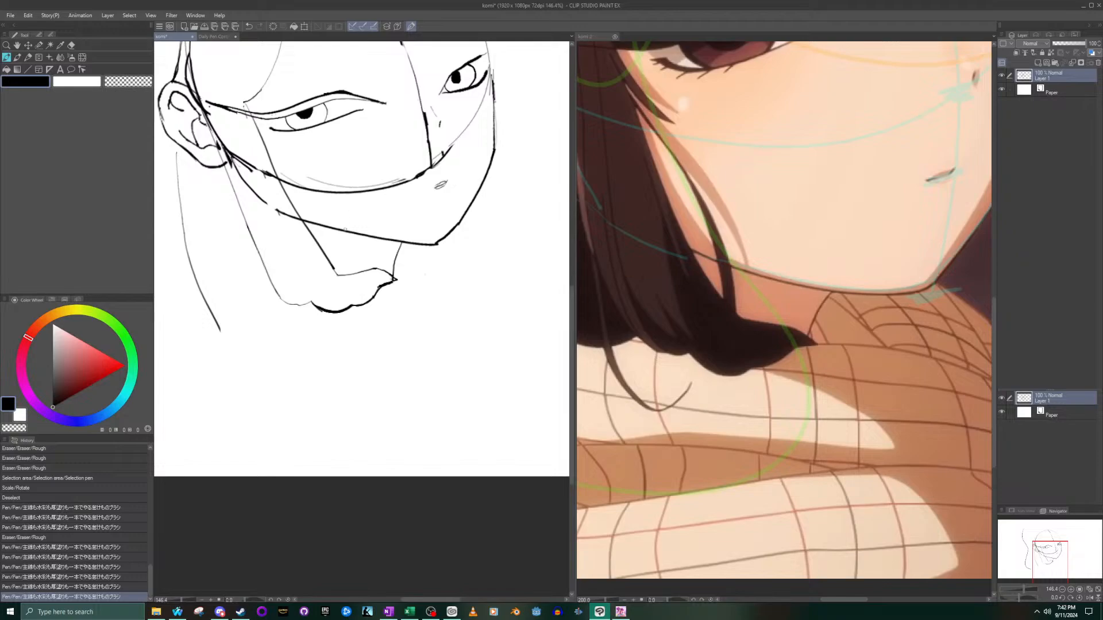
pyautogui.hotkey('ctrl', 'z')
pyautogui.moveTo(320, 310); pyautogui.dragTo(355, 306)
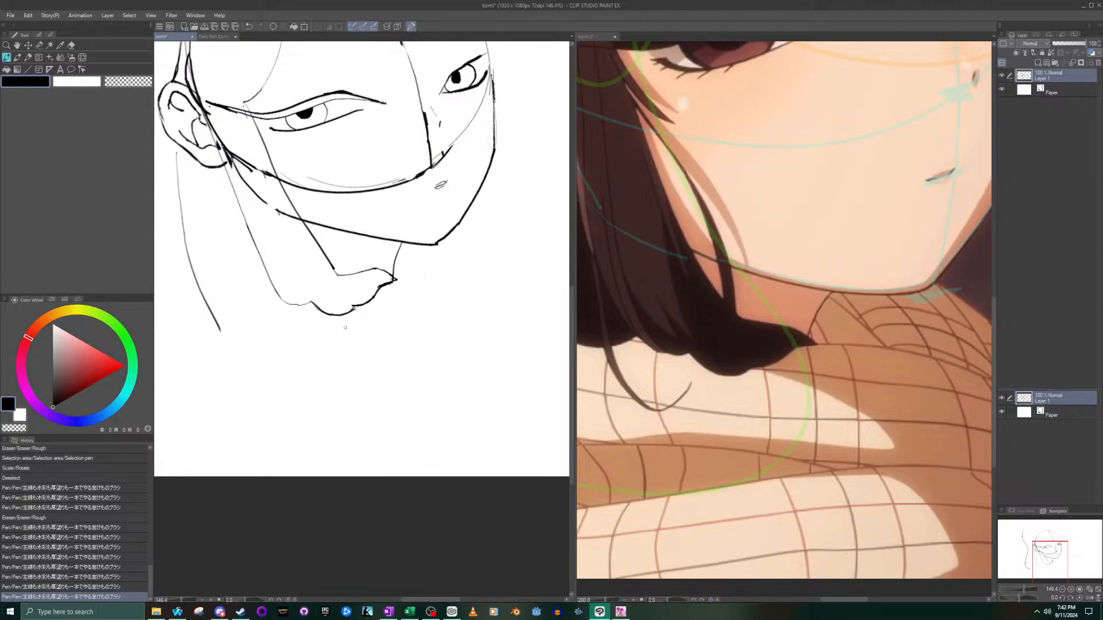
# - Darken and complete the small scallop at the lower end of the sidelock's rear edge
pyautogui.moveTo(309, 299)
pyautogui.mouseDown()
pyautogui.moveTo(317, 309)
pyautogui.moveTo(294, 309)
pyautogui.mouseUp()
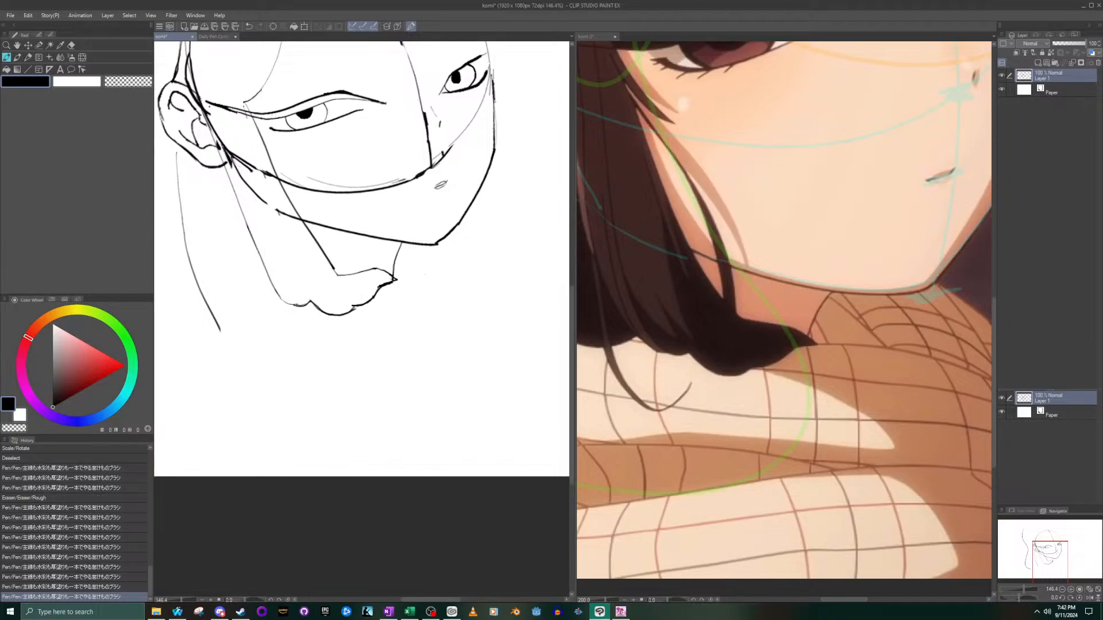
pyautogui.moveTo(291, 304); pyautogui.dragTo(291, 305)
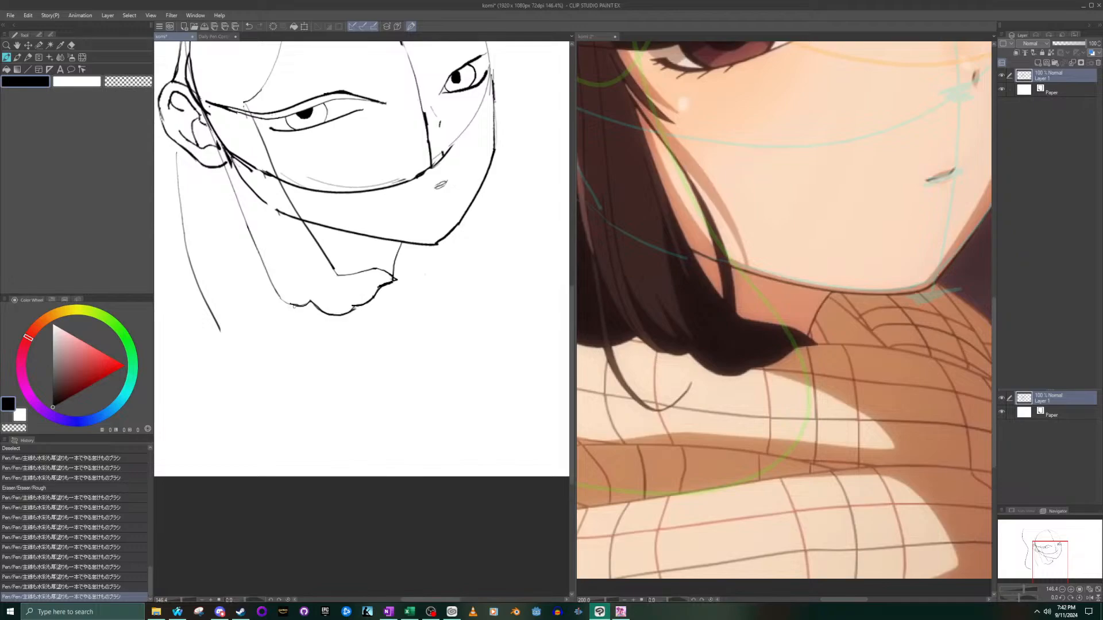
pyautogui.moveTo(282, 302); pyautogui.dragTo(282, 308)
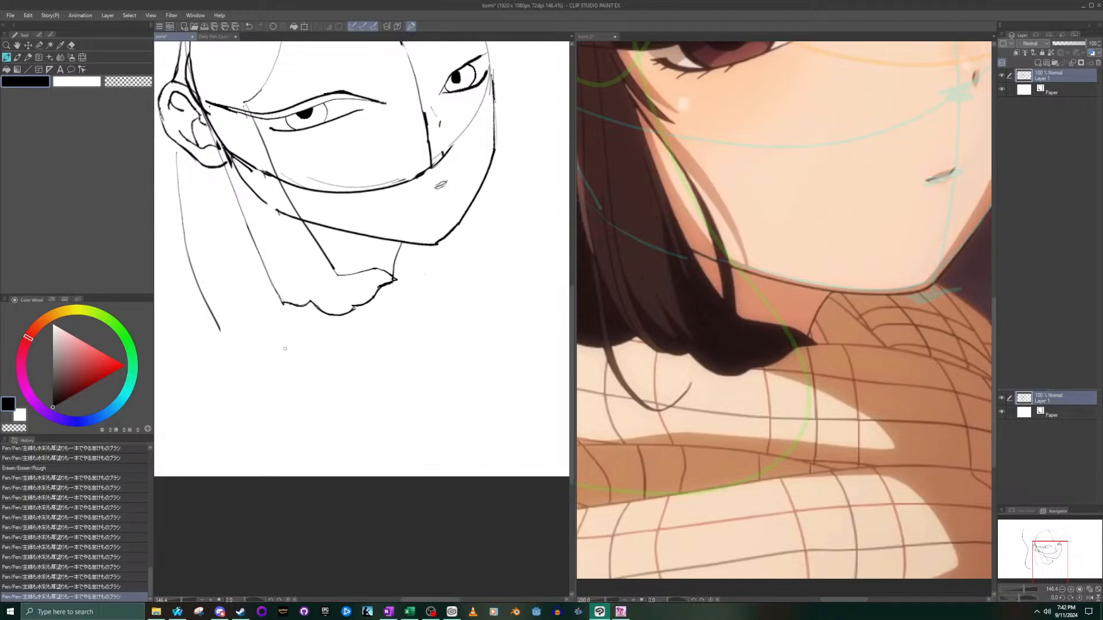
# - Examine the back hair's bottom edge between the ear, sidelock and scarf in the komi 2 reference against the sketch
pyautogui.scroll(-3, 247, 224)
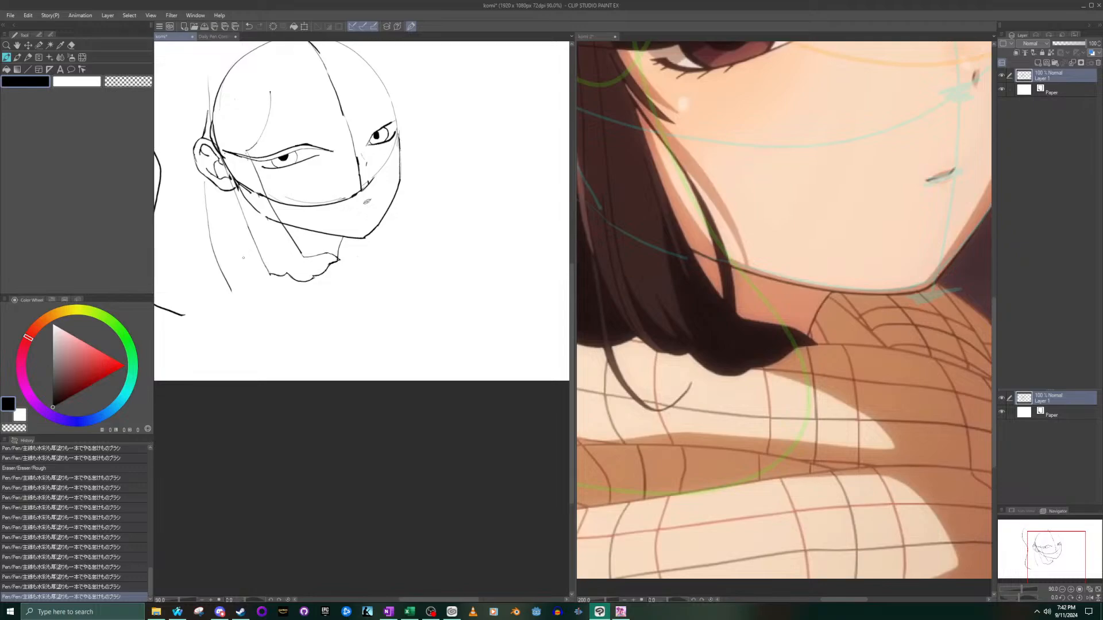
pyautogui.click(770, 409)
pyautogui.moveTo(1045, 564); pyautogui.dragTo(1029, 566)
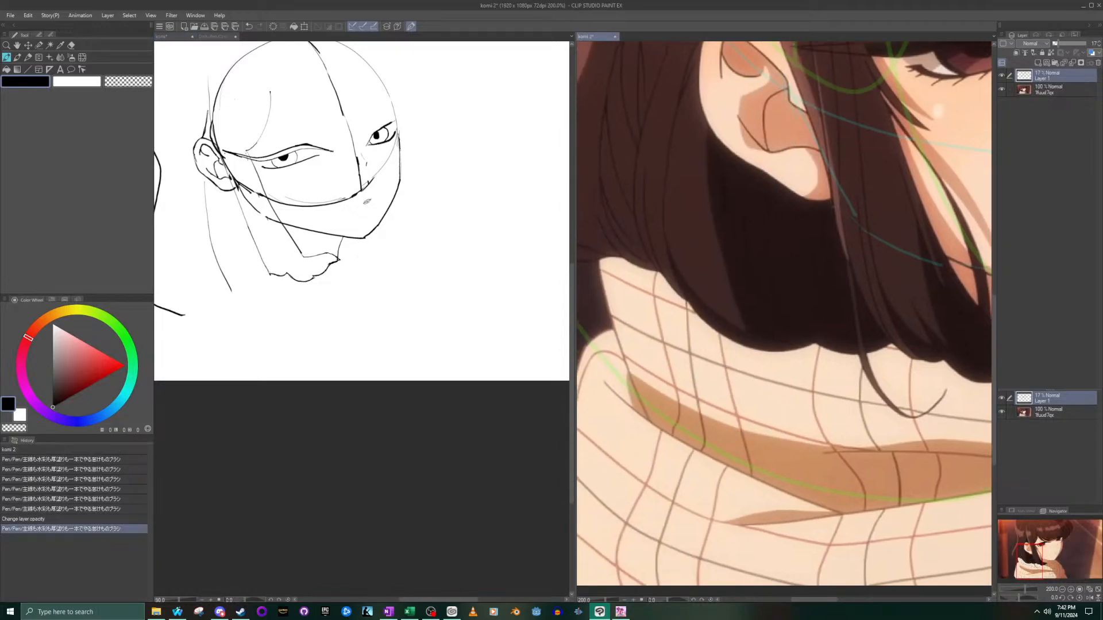
pyautogui.click(228, 275)
pyautogui.click(1052, 554)
pyautogui.moveTo(1044, 555); pyautogui.dragTo(1037, 558)
pyautogui.click(349, 298)
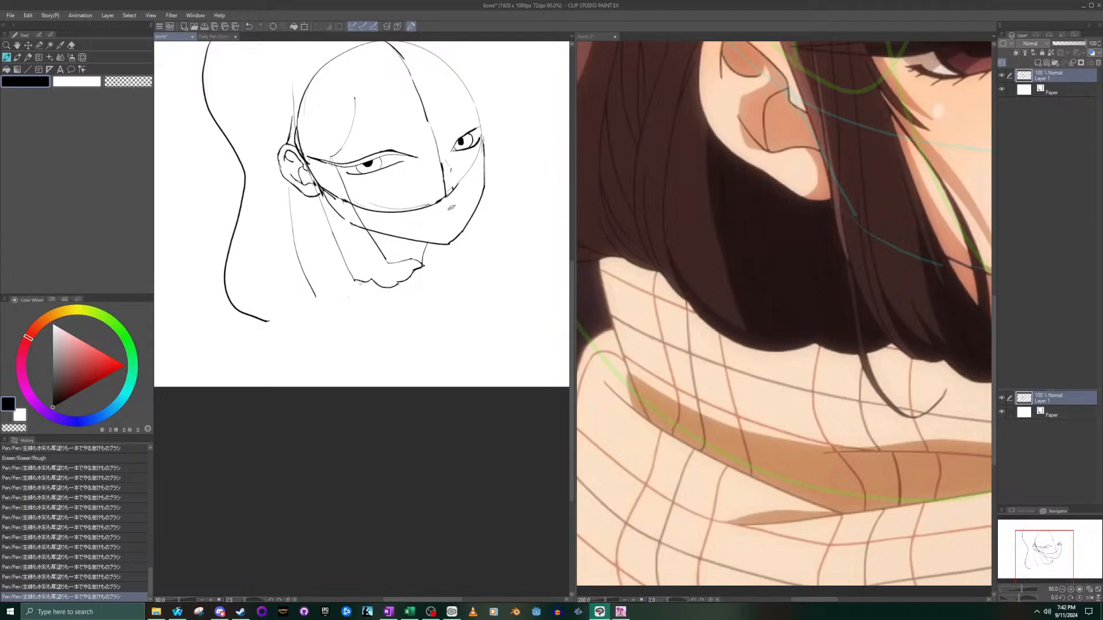
pyautogui.click(747, 357)
pyautogui.moveTo(1027, 551); pyautogui.dragTo(1035, 551)
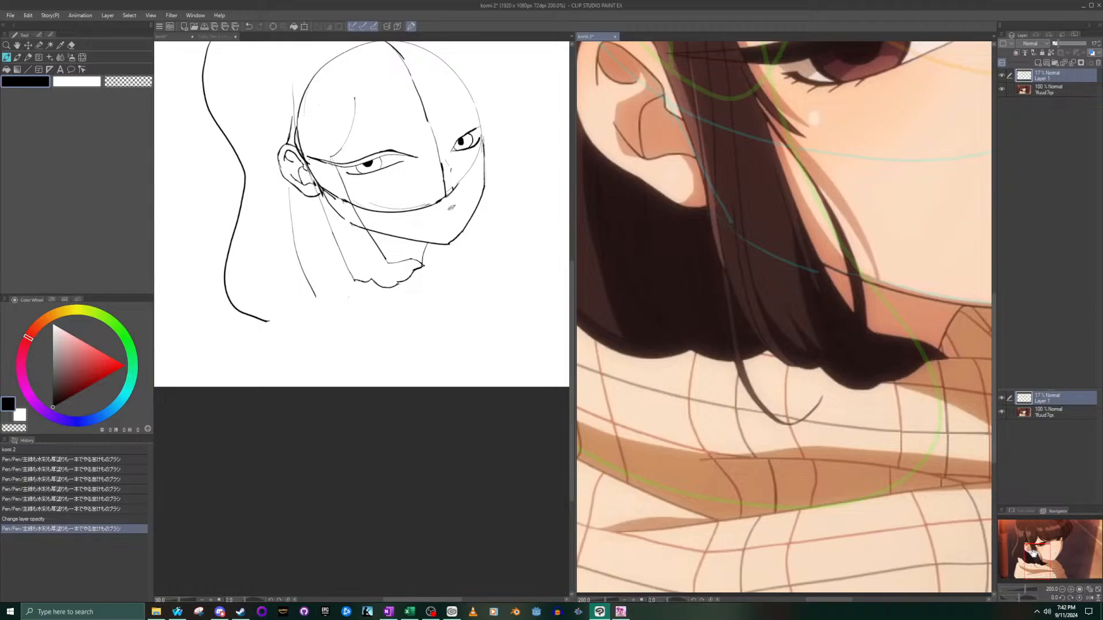
pyautogui.moveTo(1034, 554); pyautogui.dragTo(1024, 554)
pyautogui.click(353, 283)
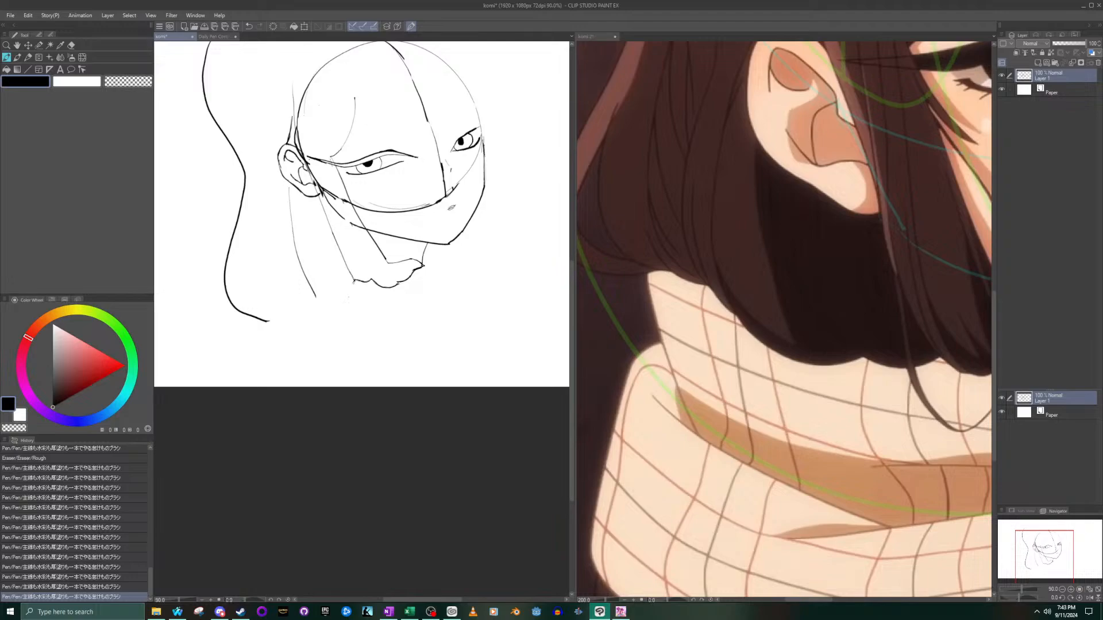
# - Draw a shallow curve extending the hair's bottom edge behind the sidelock's rear edge, after trying several stroke variants
pyautogui.moveTo(347, 298); pyautogui.dragTo(329, 300)
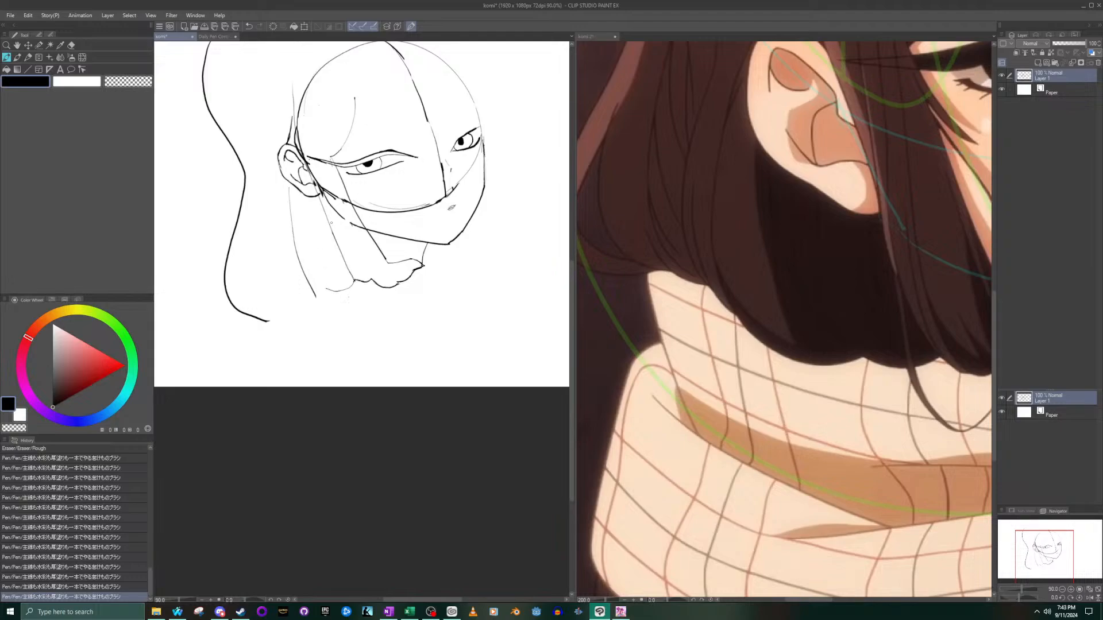
pyautogui.hotkey('ctrl', 'z')
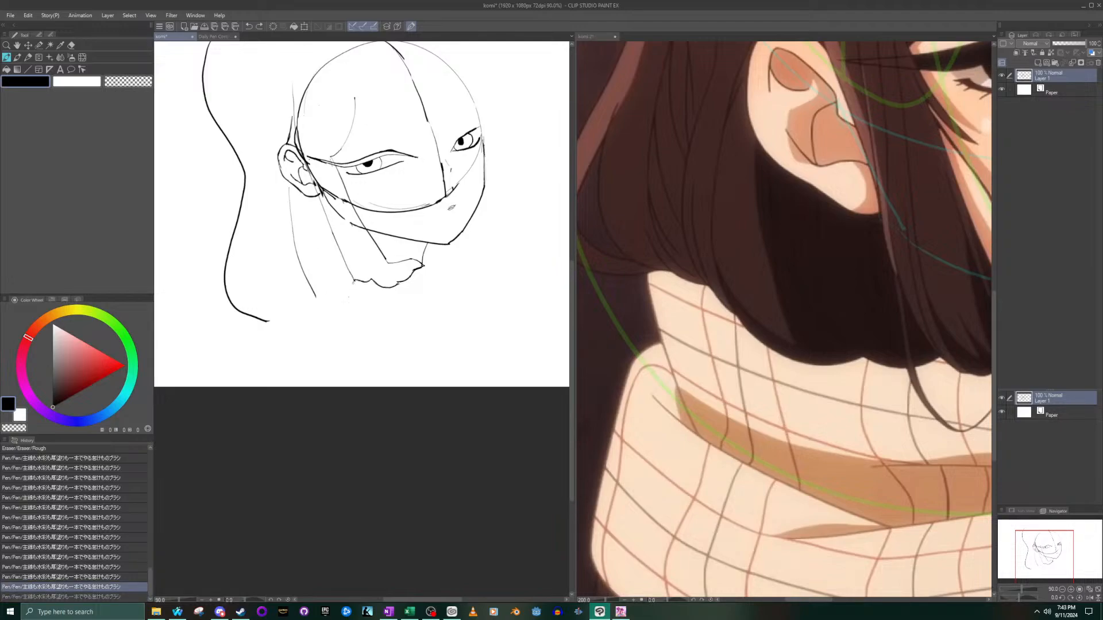
pyautogui.hotkey('ctrl', 'y')
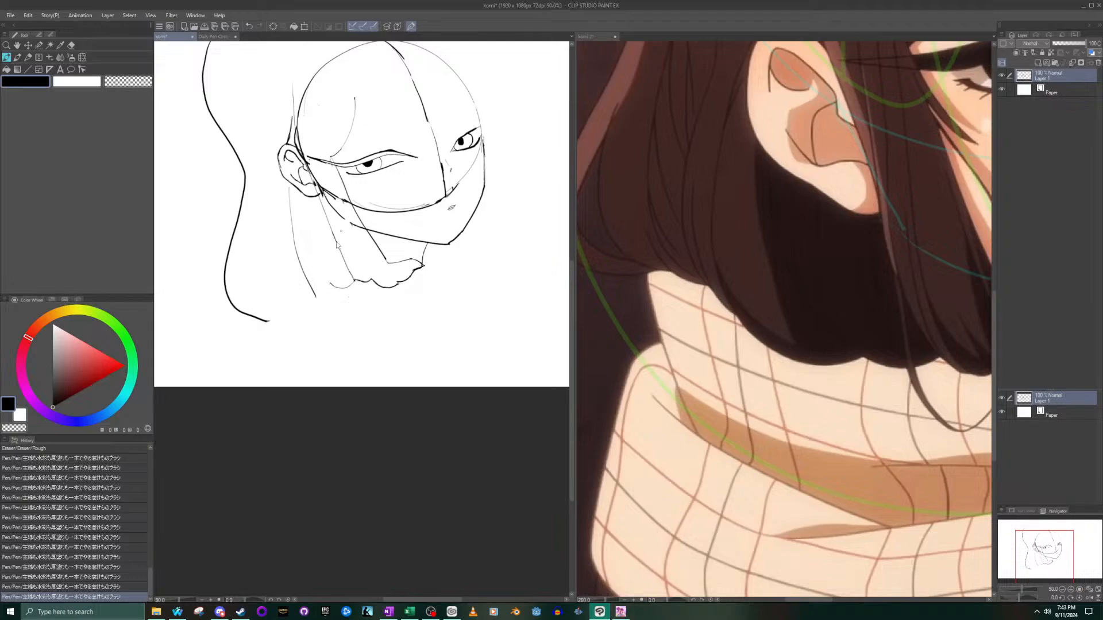
pyautogui.hotkey('ctrl', 'z')
pyautogui.moveTo(339, 286); pyautogui.dragTo(356, 289)
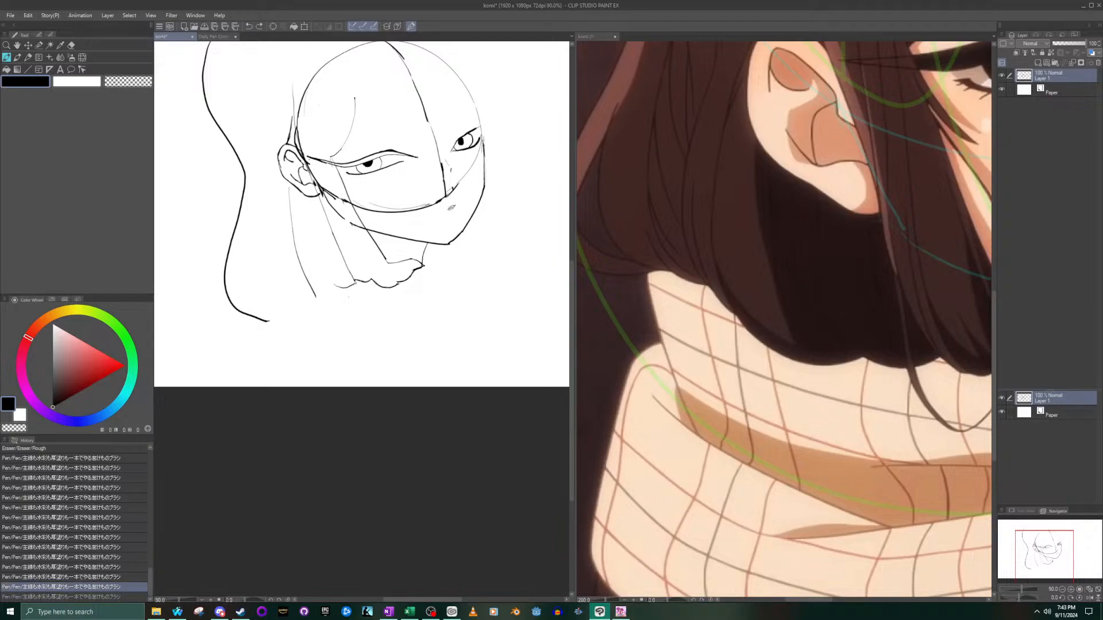
pyautogui.hotkey('ctrl', 'z')
pyautogui.hotkey('ctrl', 'z')
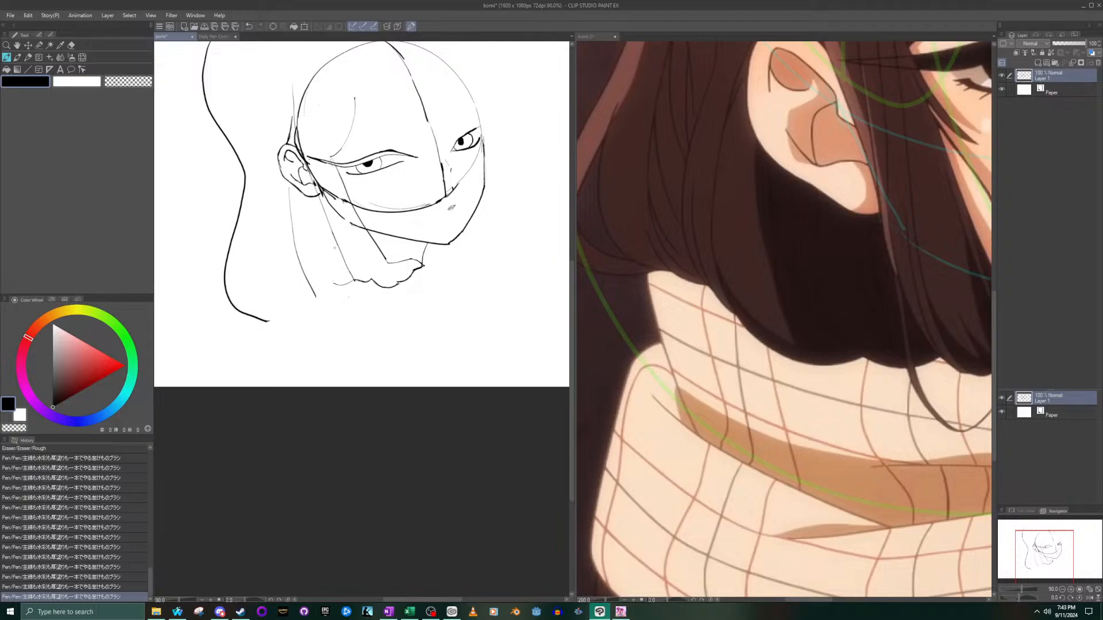
pyautogui.moveTo(334, 286); pyautogui.dragTo(355, 285)
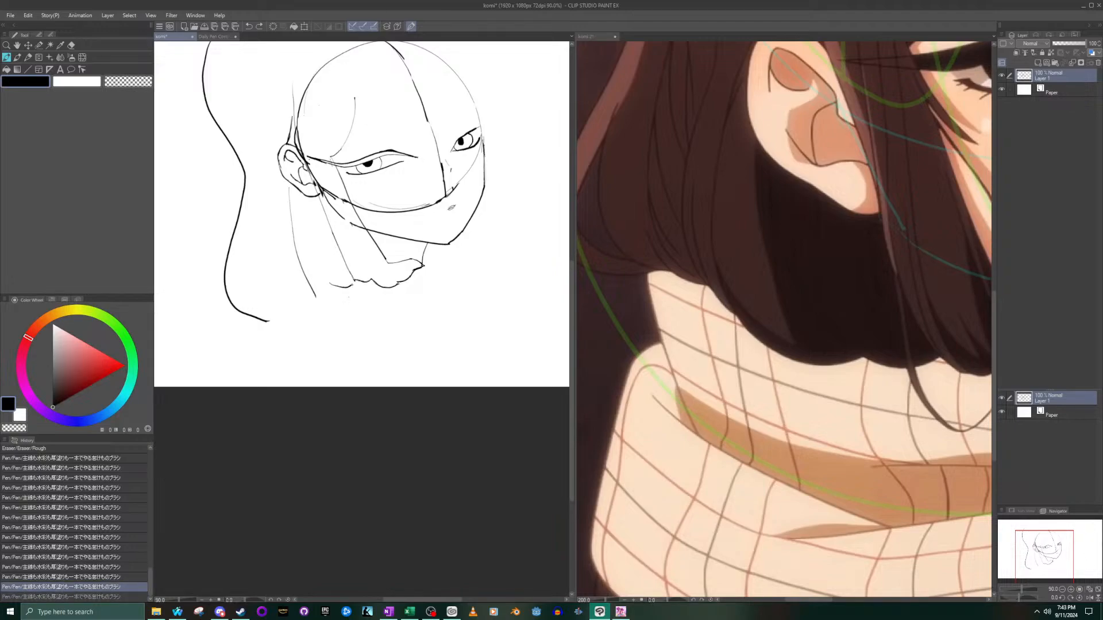
pyautogui.hotkey('ctrl', 'z')
pyautogui.hotkey('ctrl', 'y')
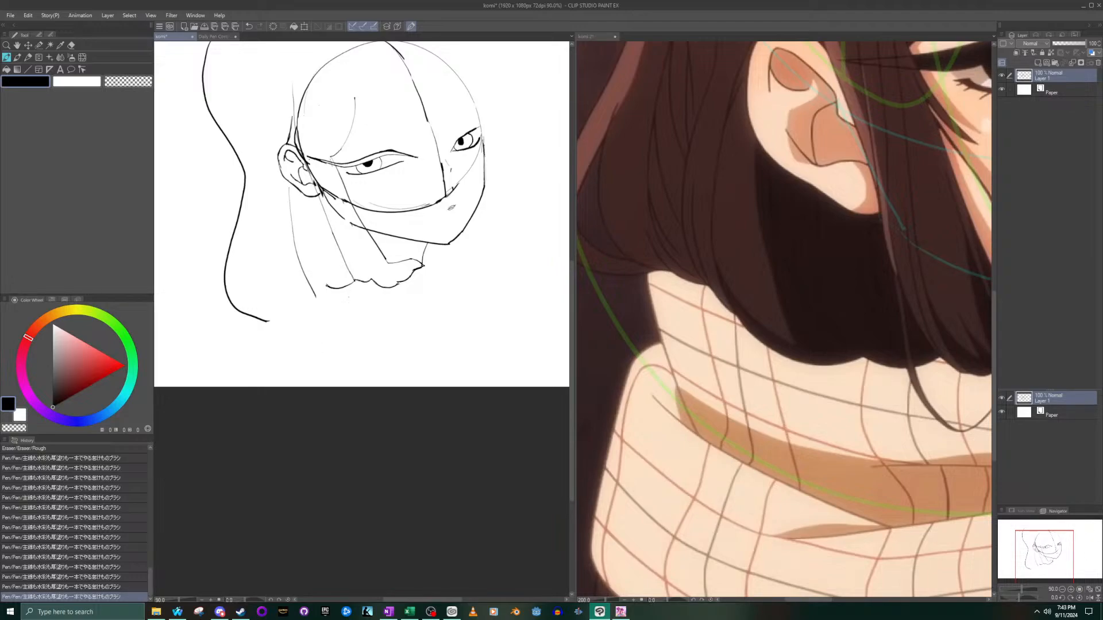
pyautogui.moveTo(325, 288)
pyautogui.mouseDown()
pyautogui.moveTo(287, 303)
pyautogui.moveTo(264, 280)
pyautogui.mouseUp()
pyautogui.hotkey('ctrl', 'z')
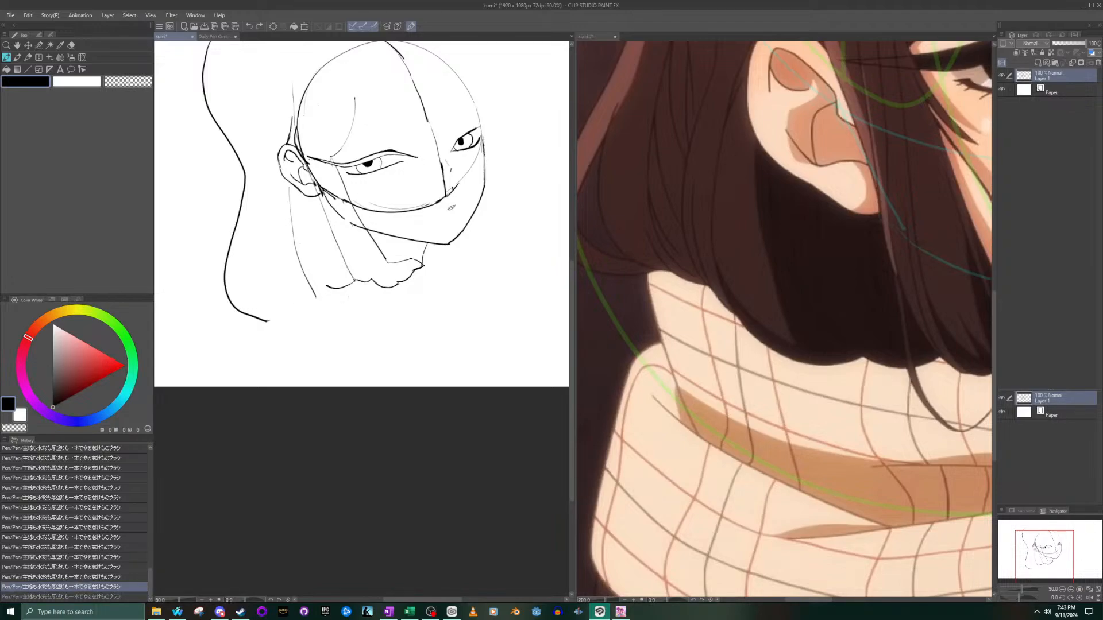
# - Check the hair below the ear in the reference and erase the thin line running down from the sketch's ear
pyautogui.click(784, 319)
pyautogui.moveTo(1026, 554)
pyautogui.mouseDown()
pyautogui.moveTo(1026, 528)
pyautogui.moveTo(1027, 552)
pyautogui.mouseUp()
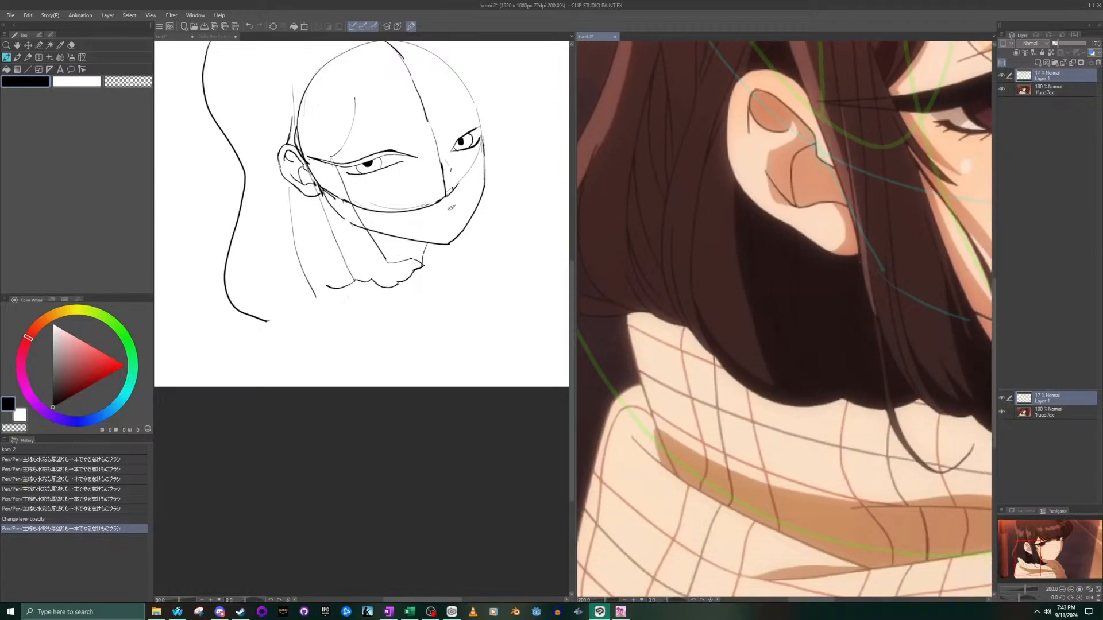
pyautogui.click(71, 45)
pyautogui.click(322, 287)
pyautogui.moveTo(315, 293)
pyautogui.mouseDown()
pyautogui.moveTo(290, 201)
pyautogui.moveTo(294, 257)
pyautogui.mouseUp()
pyautogui.click(7, 59)
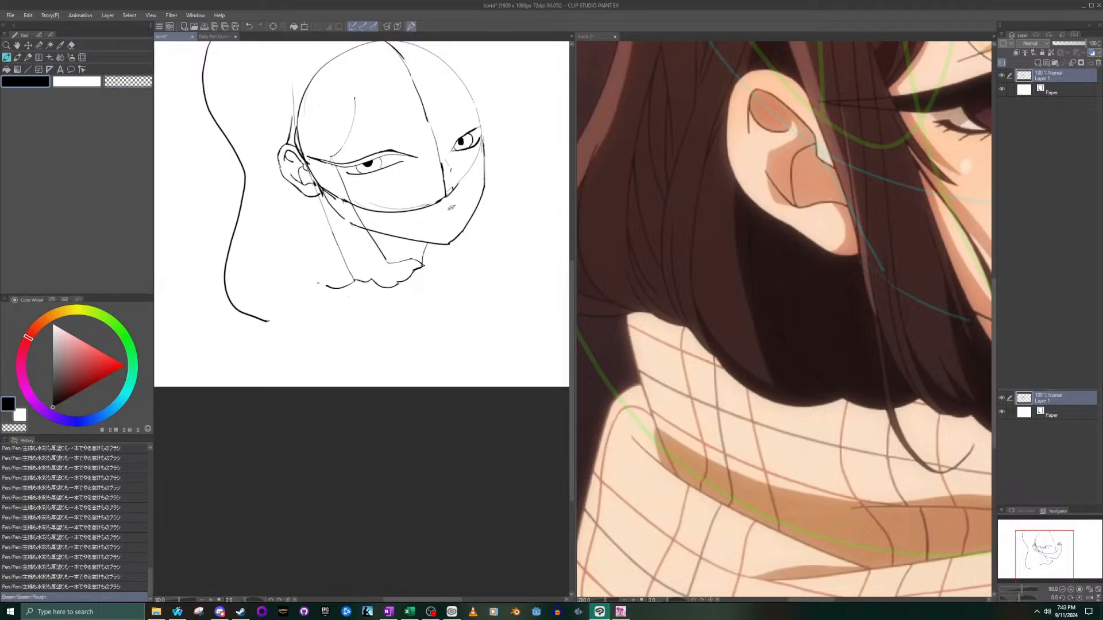
# - Try a wider curve continuing the hair's bottom edge back below the ear, and undo each attempt
pyautogui.moveTo(341, 285); pyautogui.dragTo(353, 281)
pyautogui.hotkey('ctrl', 'z')
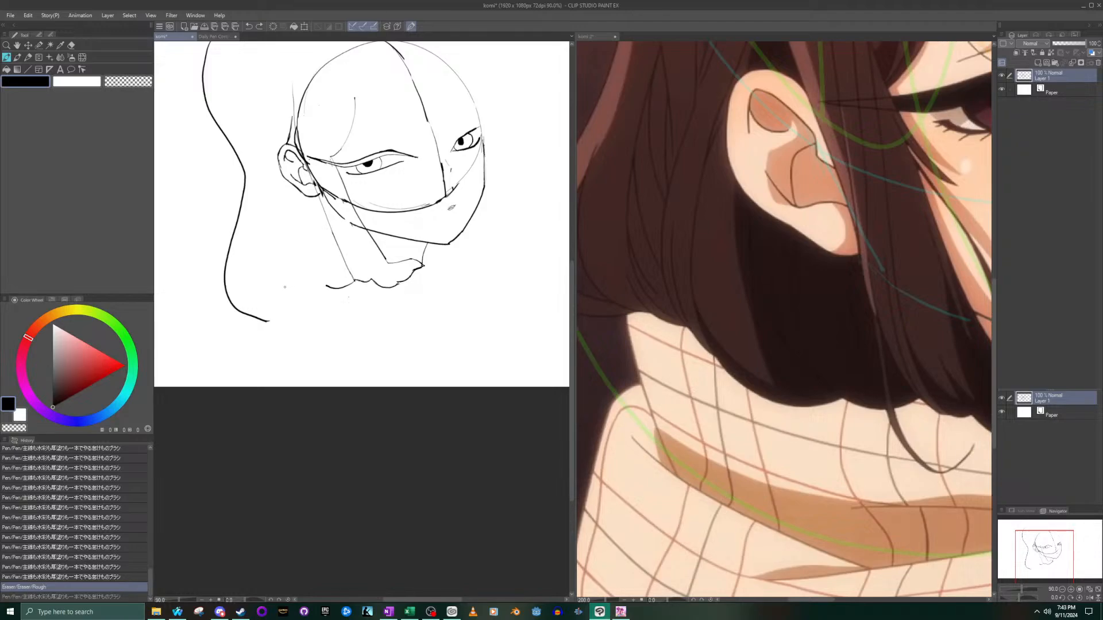
pyautogui.moveTo(285, 284)
pyautogui.mouseDown()
pyautogui.moveTo(298, 294)
pyautogui.moveTo(325, 286)
pyautogui.mouseUp()
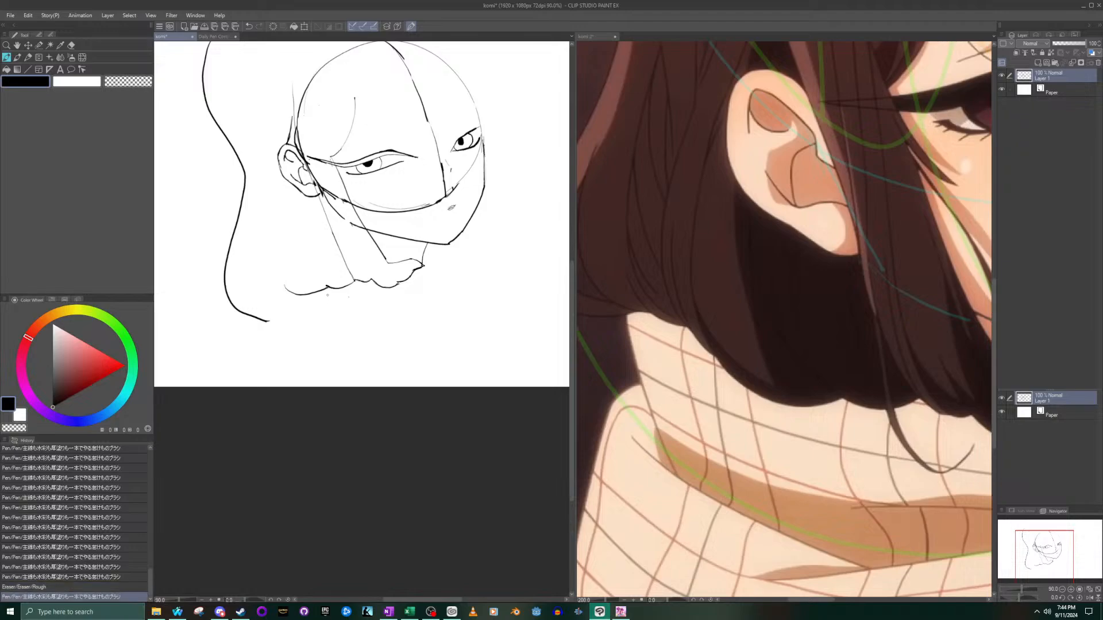
pyautogui.hotkey('ctrl', 'z')
pyautogui.moveTo(284, 289); pyautogui.dragTo(326, 285)
pyautogui.hotkey('ctrl', 'z')
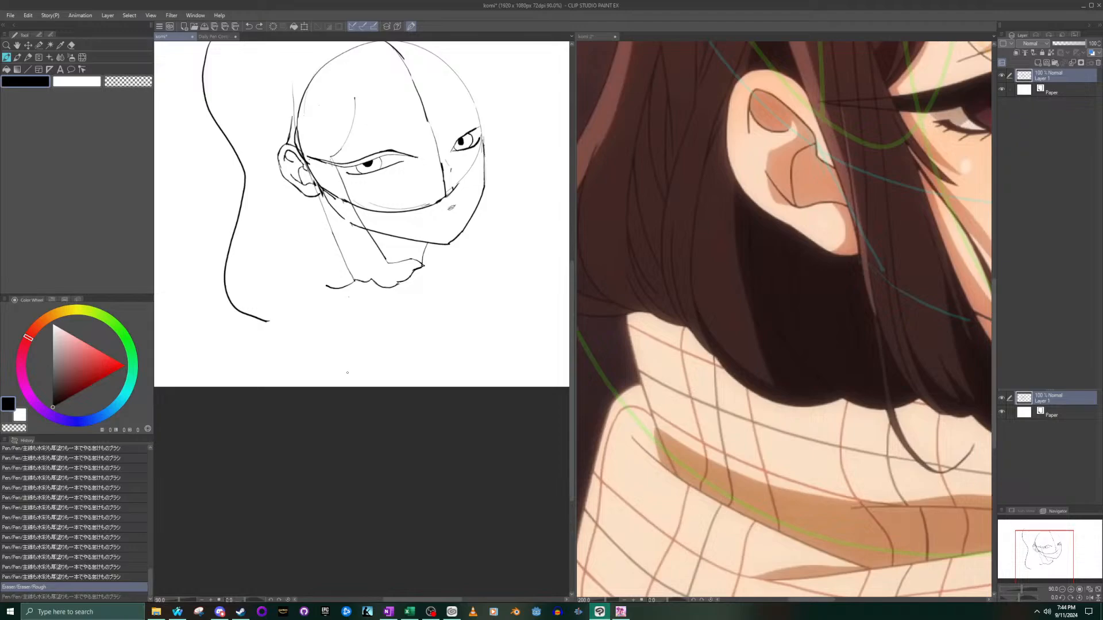
# - Draw a wide shallow curve continuing the hair's bottom edge back below the ear, and undo the stray marks at its rear end
pyautogui.moveTo(276, 285)
pyautogui.mouseDown()
pyautogui.moveTo(326, 291)
pyautogui.moveTo(279, 288)
pyautogui.moveTo(304, 292)
pyautogui.mouseUp()
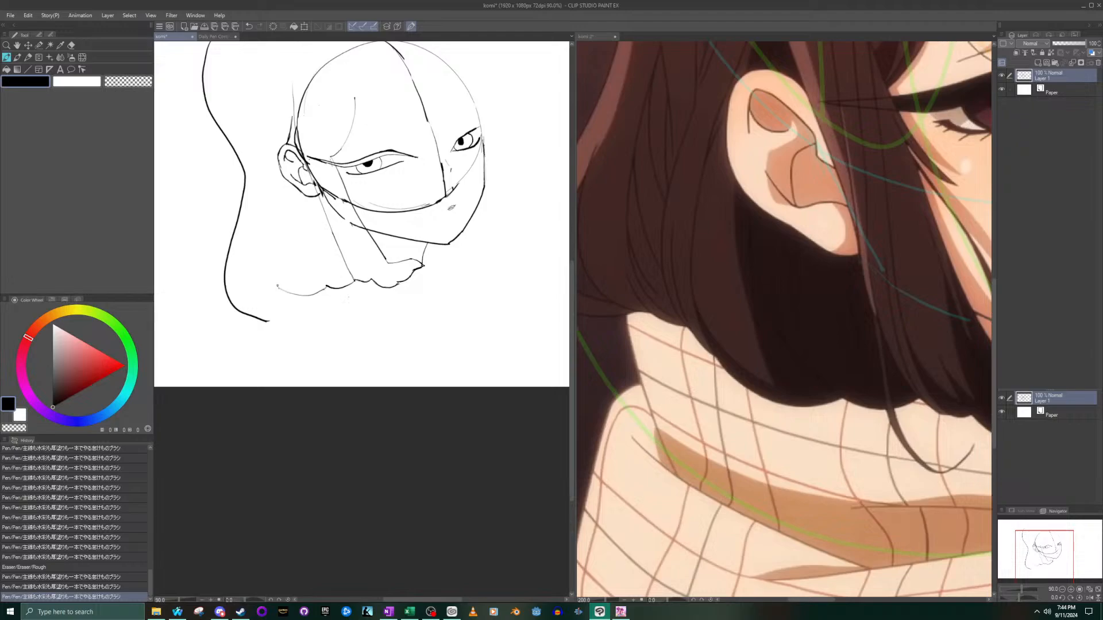
pyautogui.moveTo(272, 291); pyautogui.dragTo(276, 285)
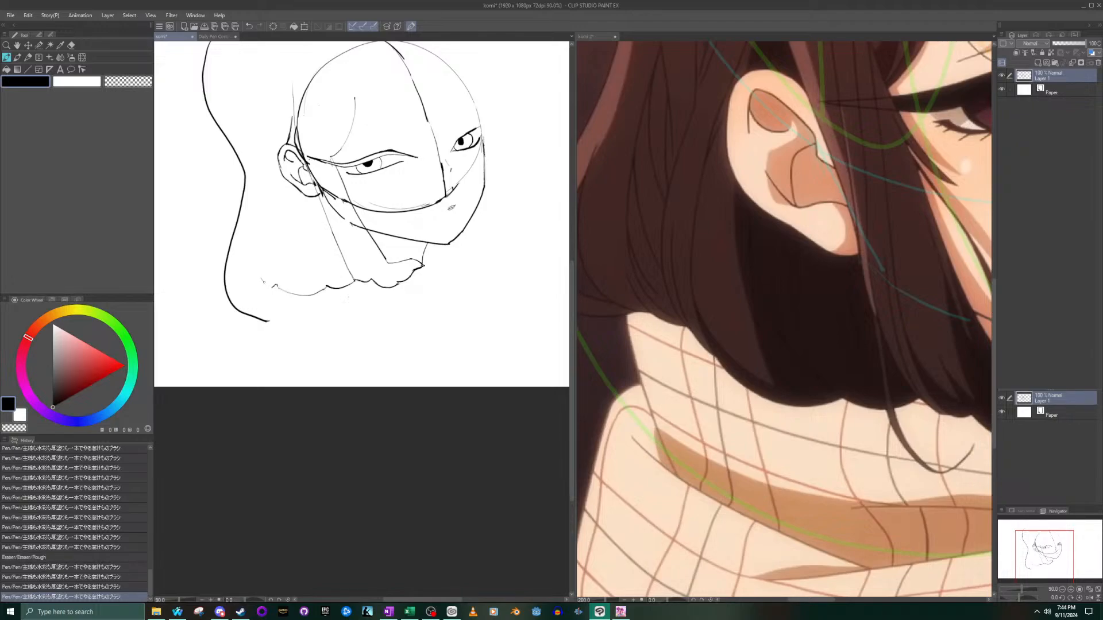
pyautogui.moveTo(276, 286); pyautogui.dragTo(277, 288)
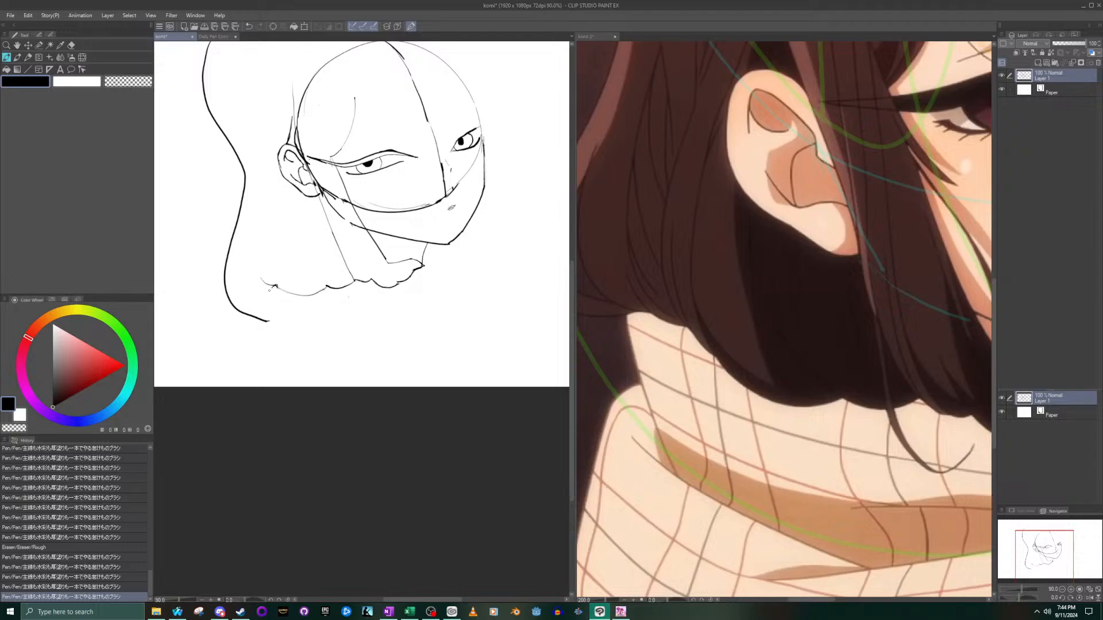
pyautogui.hotkey('ctrl', 'z')
pyautogui.hotkey('ctrl', 'z')
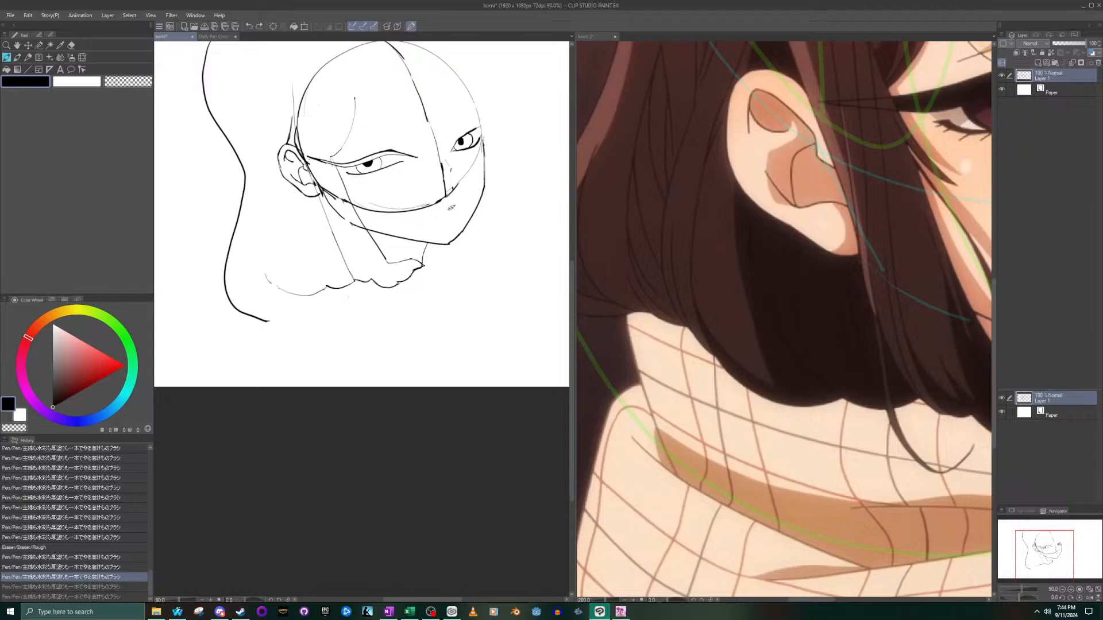
# - Extend the hair's bottom edge with smaller scallops to the back hair's outer line, following the rear hair tip in the reference
pyautogui.moveTo(277, 286); pyautogui.dragTo(282, 292)
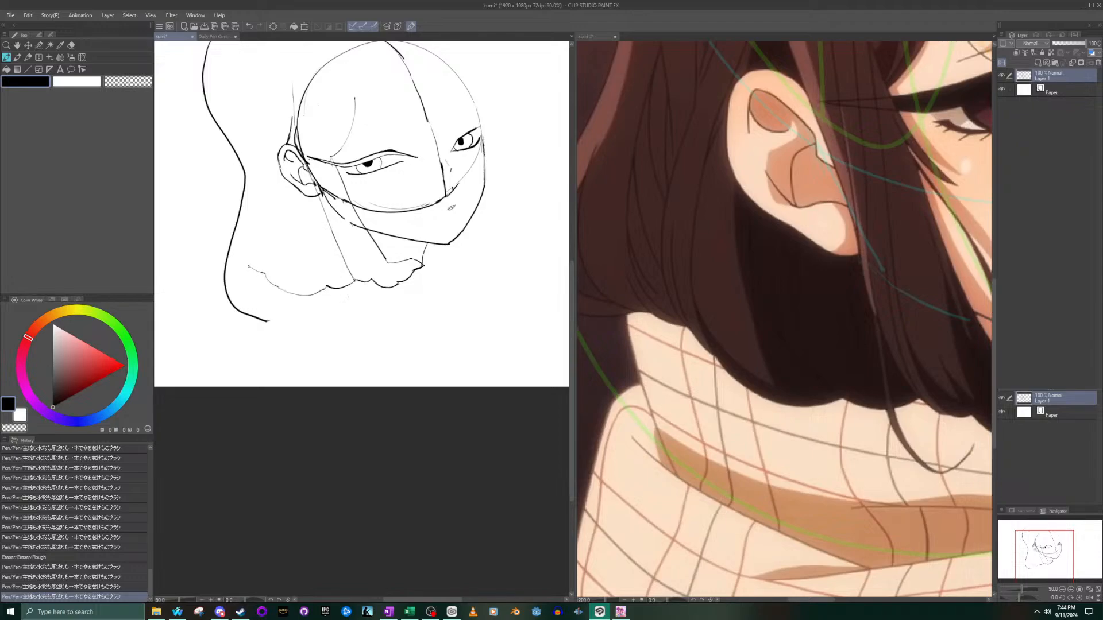
pyautogui.moveTo(248, 265); pyautogui.dragTo(251, 268)
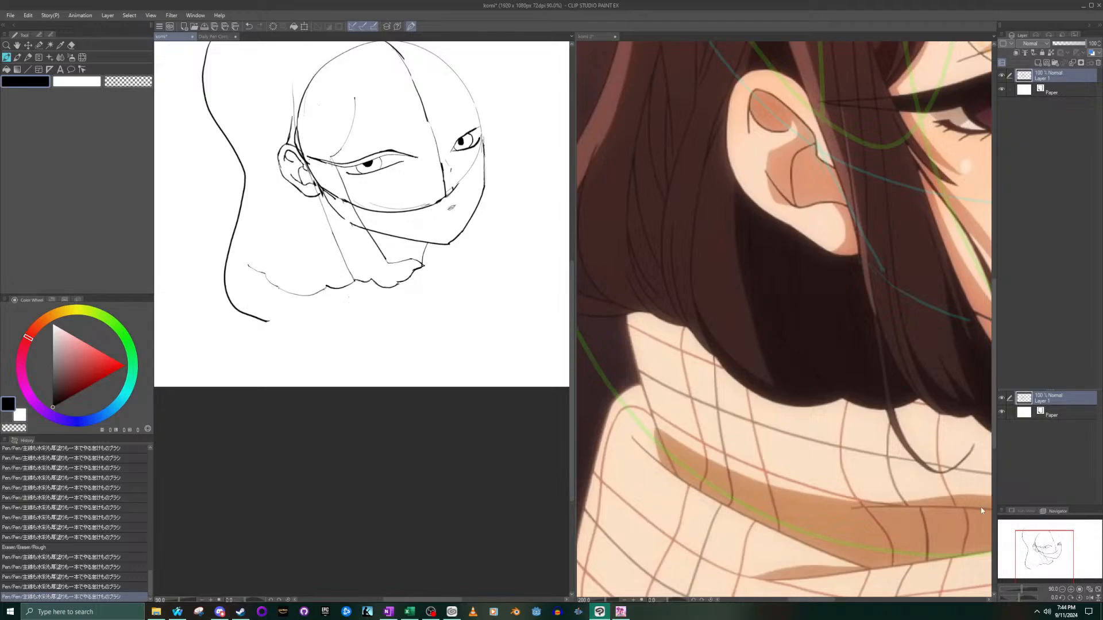
pyautogui.click(964, 517)
pyautogui.moveTo(1038, 552); pyautogui.dragTo(1032, 550)
pyautogui.click(243, 278)
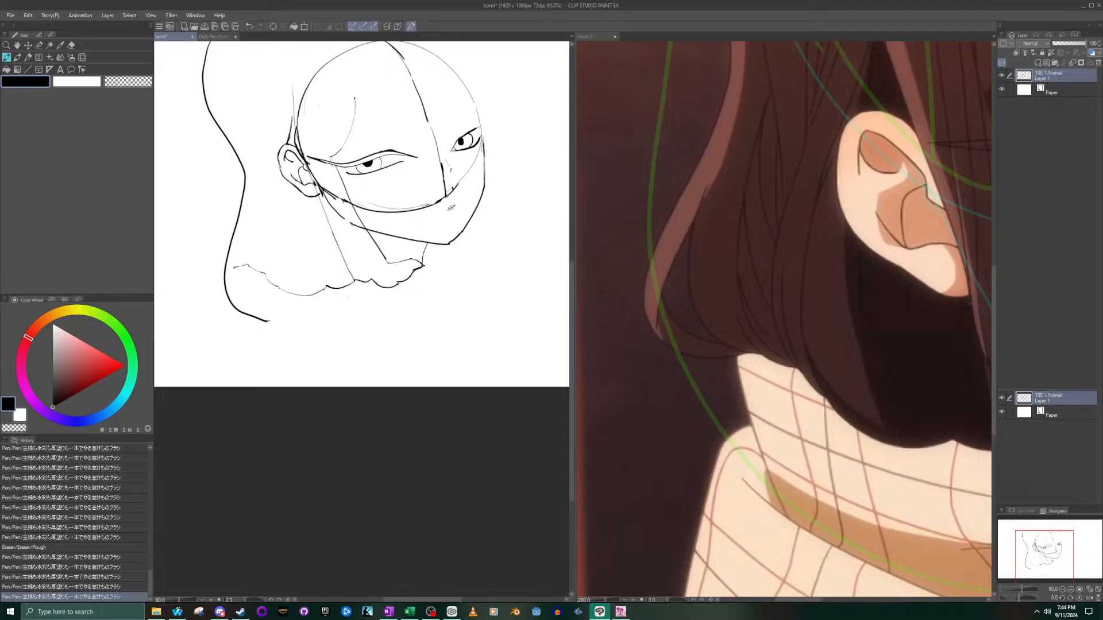
pyautogui.click(220, 269)
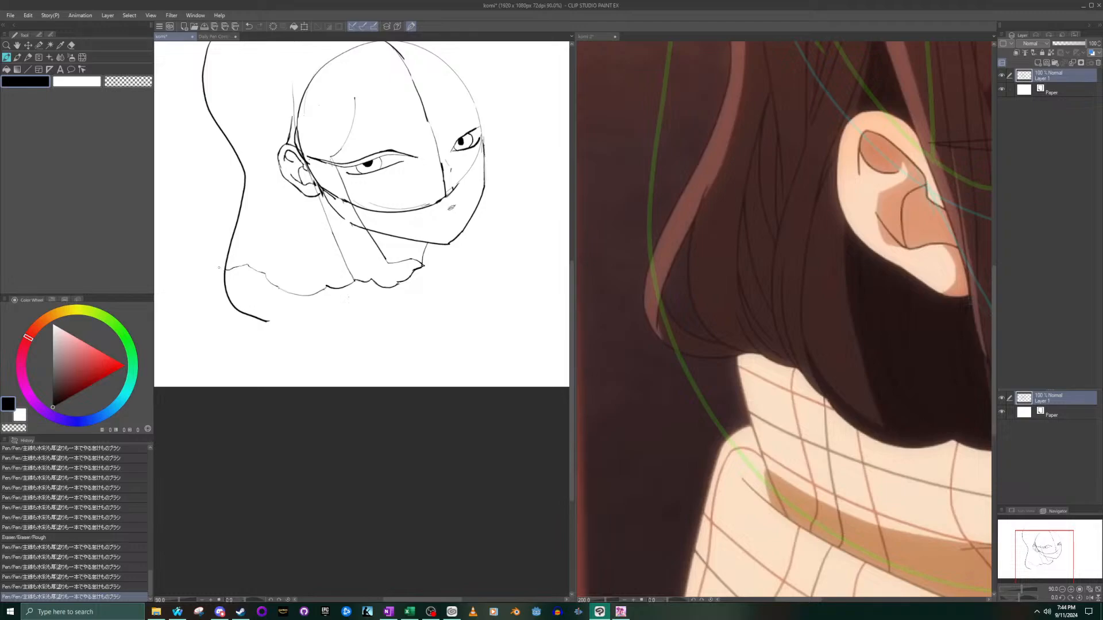
# - Erase the lower part of the back hair's old outline, from its bottom end up to about ear level
pyautogui.click(71, 45)
pyautogui.moveTo(224, 319); pyautogui.dragTo(270, 322)
pyautogui.moveTo(222, 285); pyautogui.dragTo(226, 265)
pyautogui.moveTo(224, 239)
pyautogui.mouseDown()
pyautogui.moveTo(249, 242)
pyautogui.moveTo(215, 209)
pyautogui.moveTo(226, 180)
pyautogui.moveTo(267, 192)
pyautogui.moveTo(213, 170)
pyautogui.moveTo(274, 226)
pyautogui.moveTo(217, 178)
pyautogui.moveTo(257, 196)
pyautogui.mouseUp()
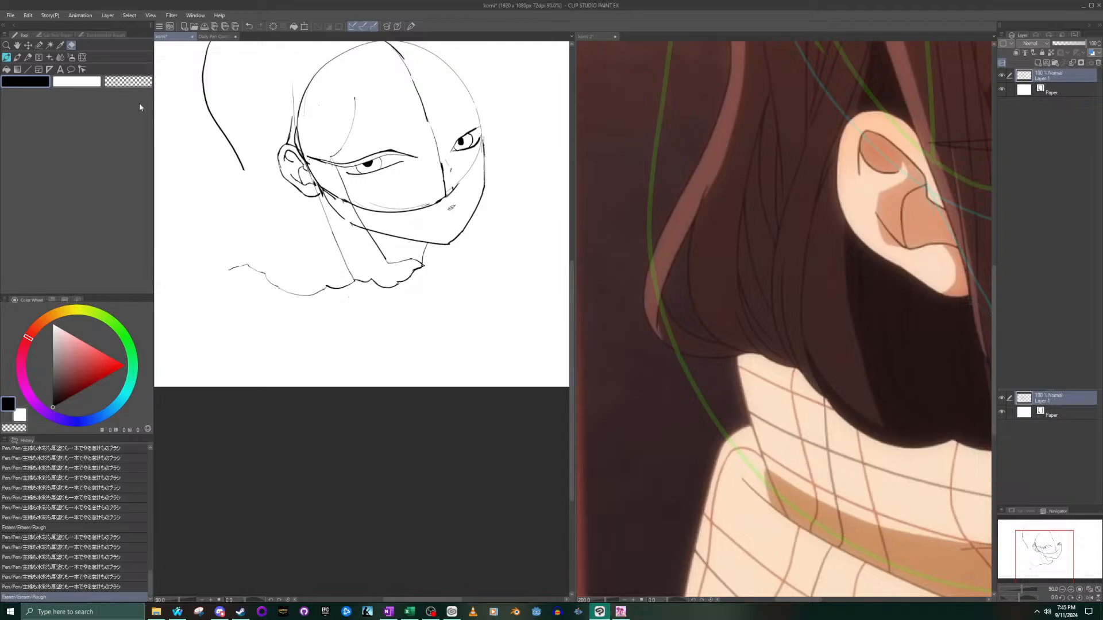
# - Draw a rounded rear hair tip from the scalloped edge and curve the outline up to the remaining upper back hair line
pyautogui.press('p')
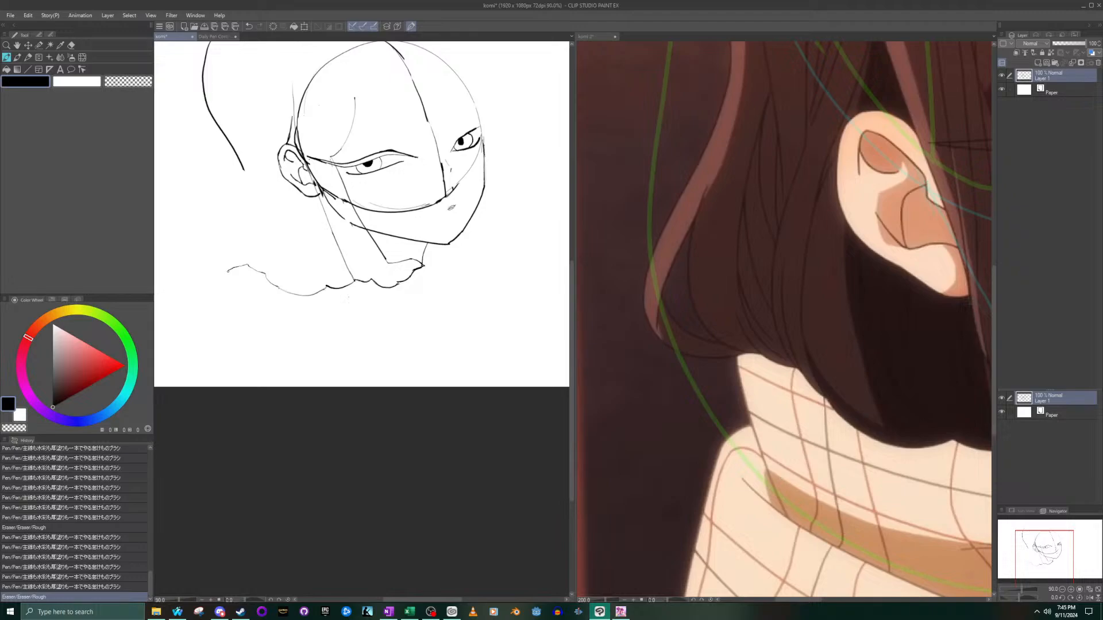
pyautogui.moveTo(220, 270)
pyautogui.mouseDown()
pyautogui.moveTo(190, 262)
pyautogui.moveTo(197, 224)
pyautogui.moveTo(189, 255)
pyautogui.moveTo(201, 280)
pyautogui.moveTo(229, 268)
pyautogui.mouseUp()
pyautogui.hotkey('ctrl', 'z')
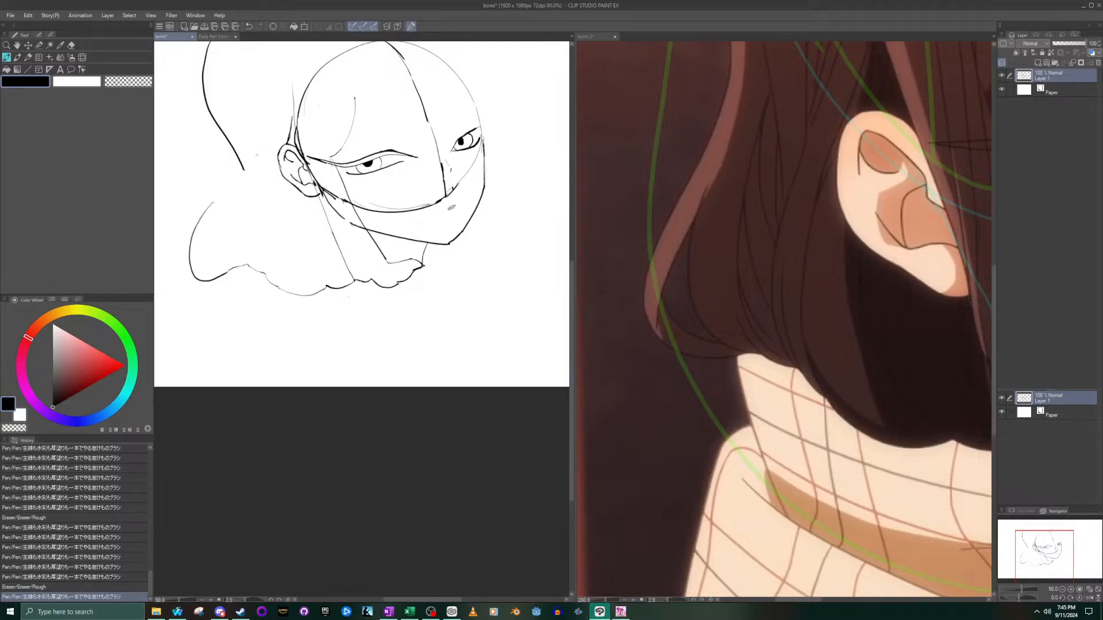
pyautogui.moveTo(207, 212)
pyautogui.mouseDown()
pyautogui.moveTo(223, 143)
pyautogui.moveTo(214, 109)
pyautogui.mouseUp()
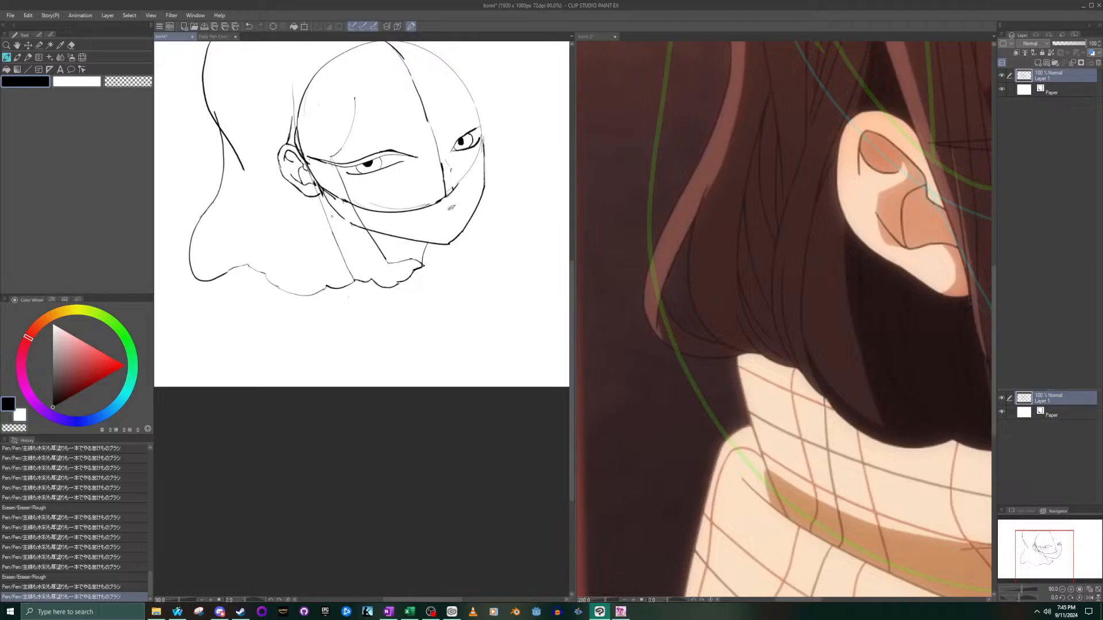
# - Erase the leftover tail of the old back hair line where it crosses the new outline
pyautogui.scroll(-2, 334, 206)
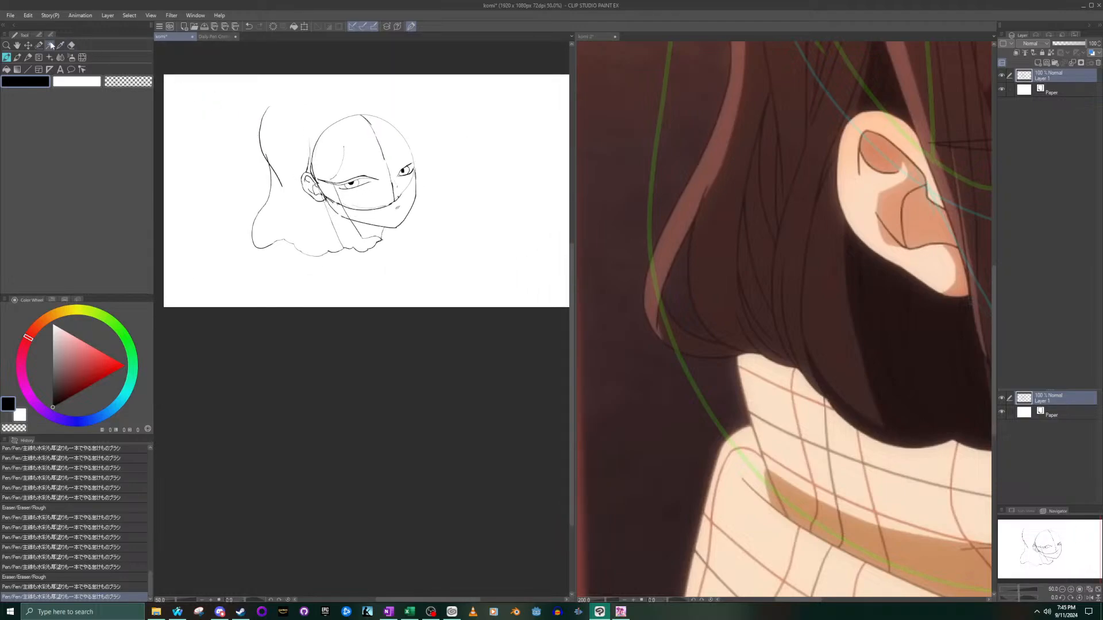
pyautogui.click(70, 45)
pyautogui.moveTo(286, 184); pyautogui.dragTo(273, 165)
# - Compare the sketch's overall hair silhouette and head with the komi 2 reference, both close up and as a whole
pyautogui.click(698, 354)
pyautogui.moveTo(1026, 563)
pyautogui.mouseDown()
pyautogui.moveTo(1035, 551)
pyautogui.moveTo(1018, 550)
pyautogui.mouseUp()
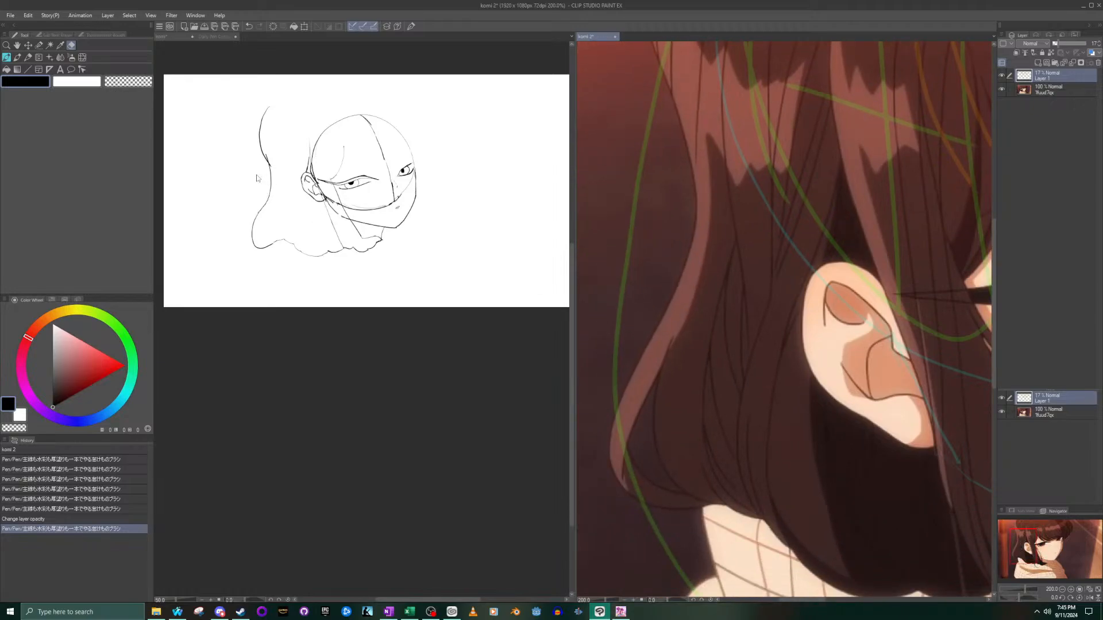
pyautogui.click(320, 252)
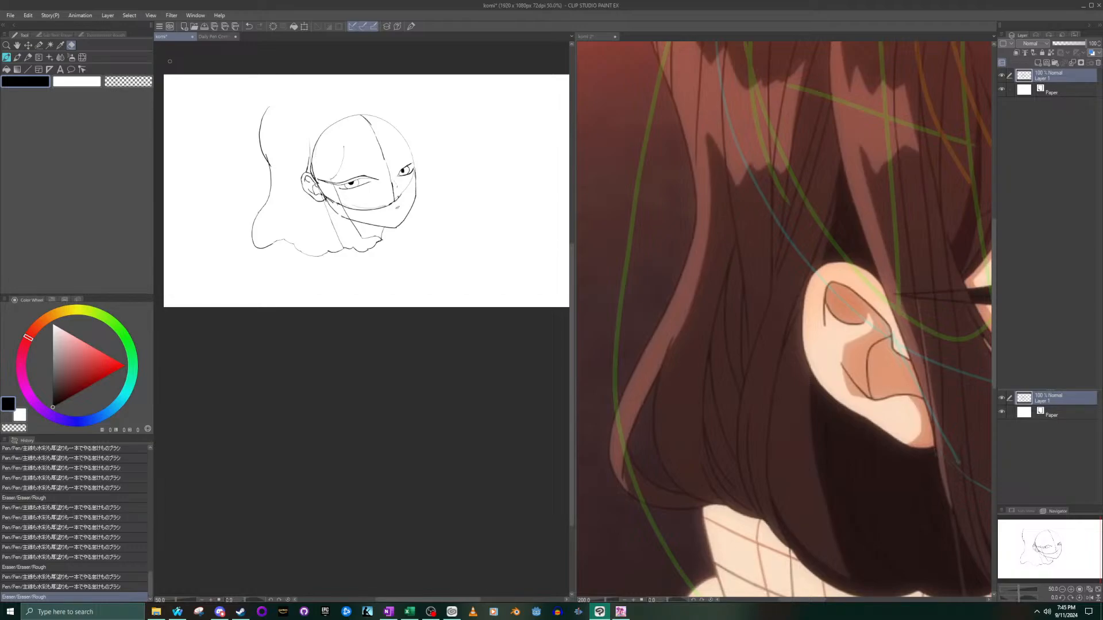
pyautogui.scroll(-4, 169, 61)
pyautogui.scroll(1, 170, 58)
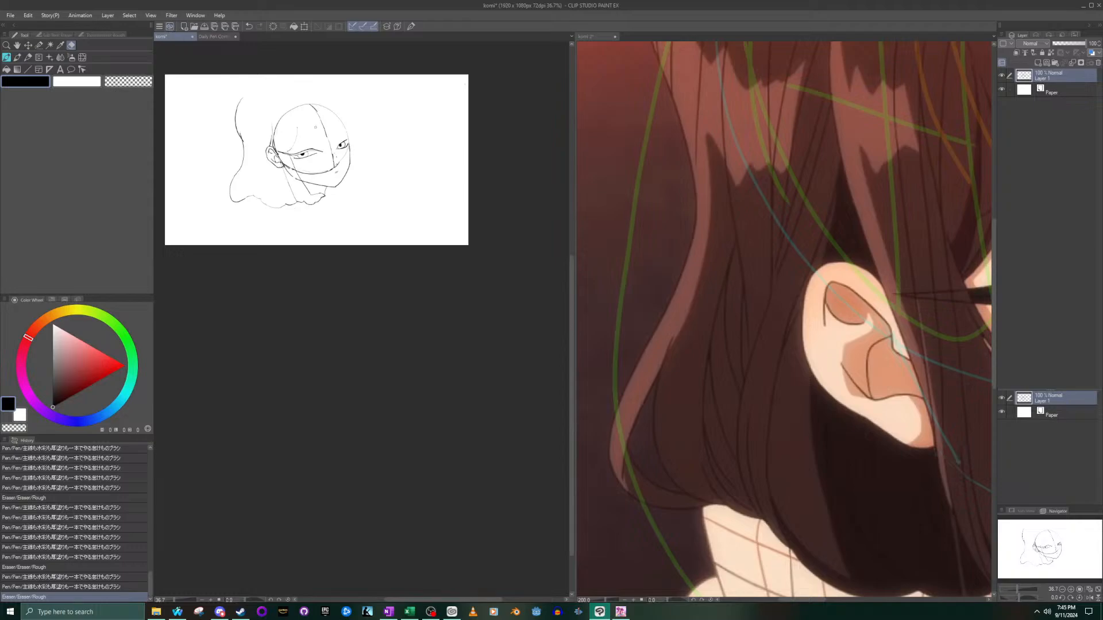
pyautogui.scroll(3, 316, 126)
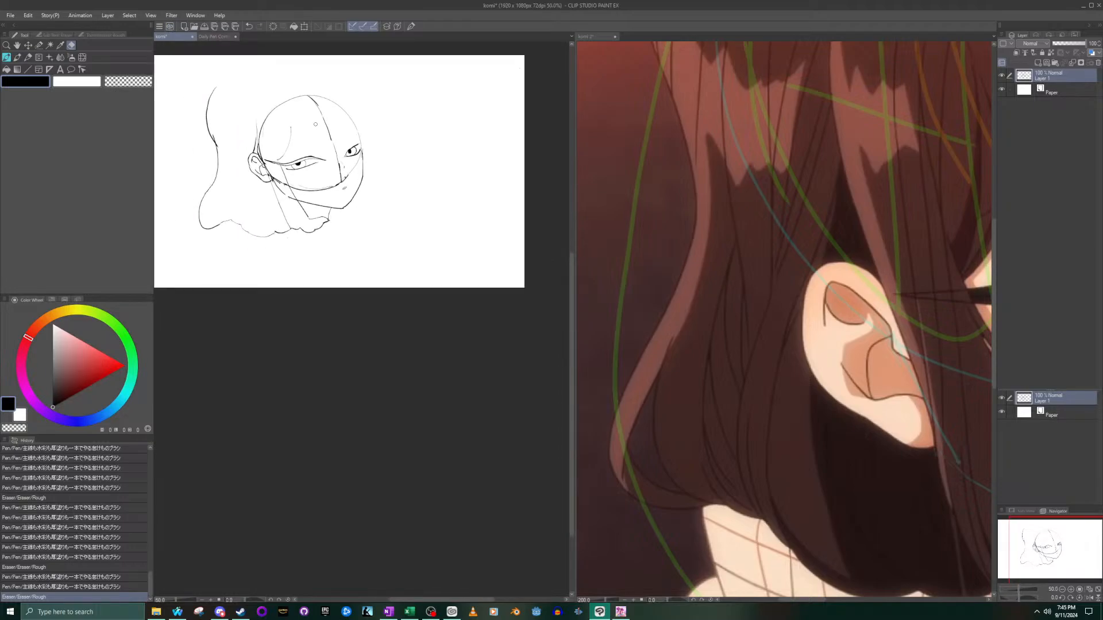
pyautogui.moveTo(1028, 547); pyautogui.dragTo(997, 540)
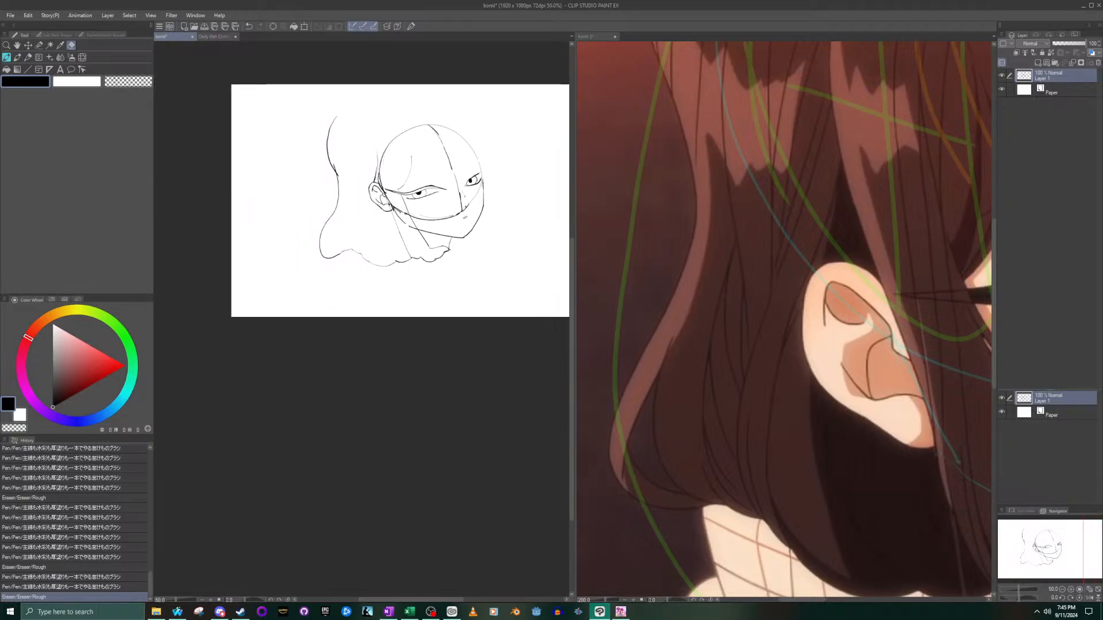
pyautogui.scroll(1, 348, 135)
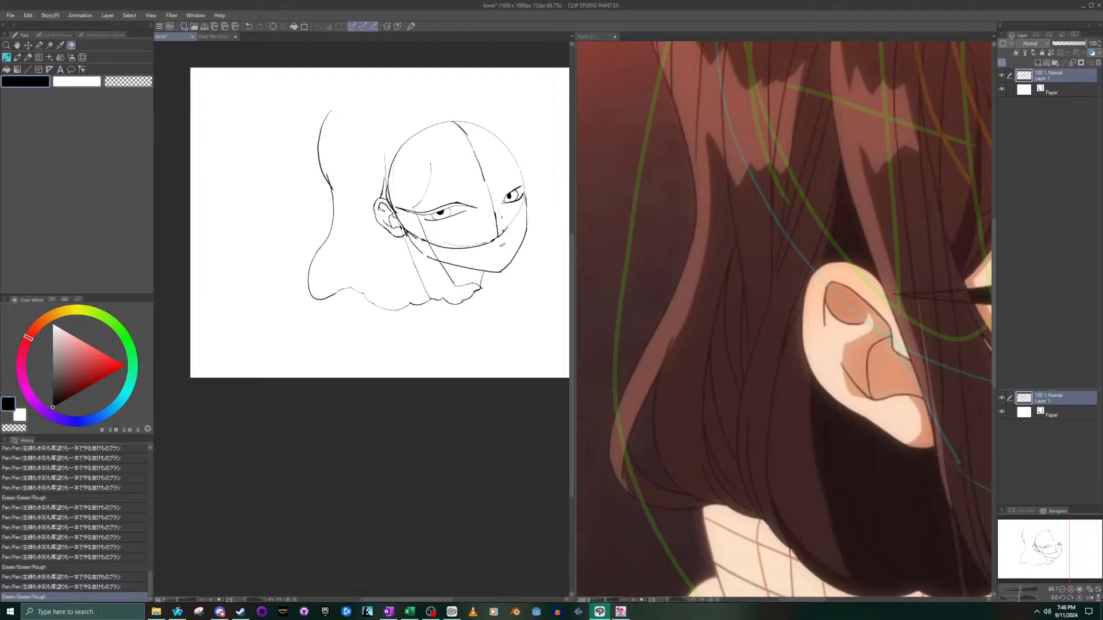
pyautogui.click(943, 486)
pyautogui.scroll(-6, 961, 305)
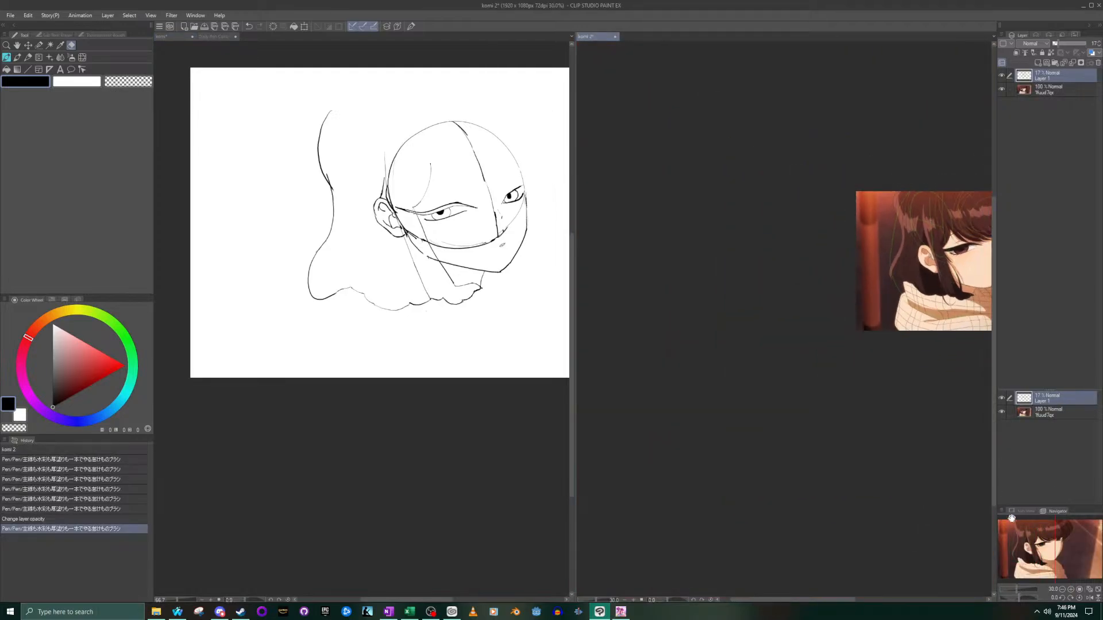
pyautogui.scroll(4, 836, 258)
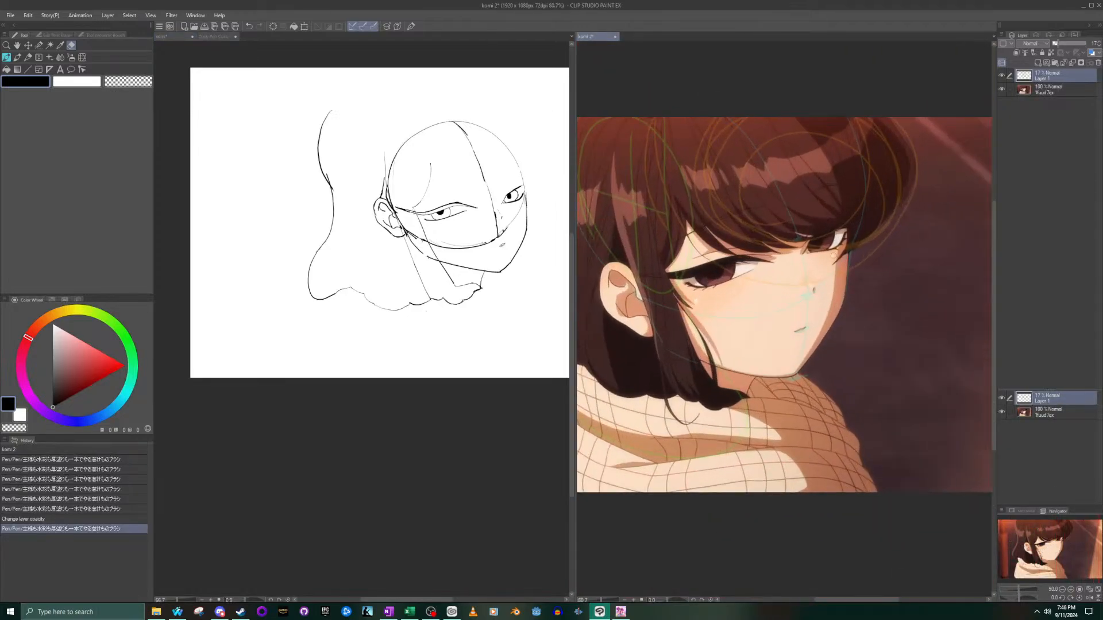
pyautogui.scroll(-1, 837, 258)
pyautogui.click(483, 196)
pyautogui.scroll(1, 470, 155)
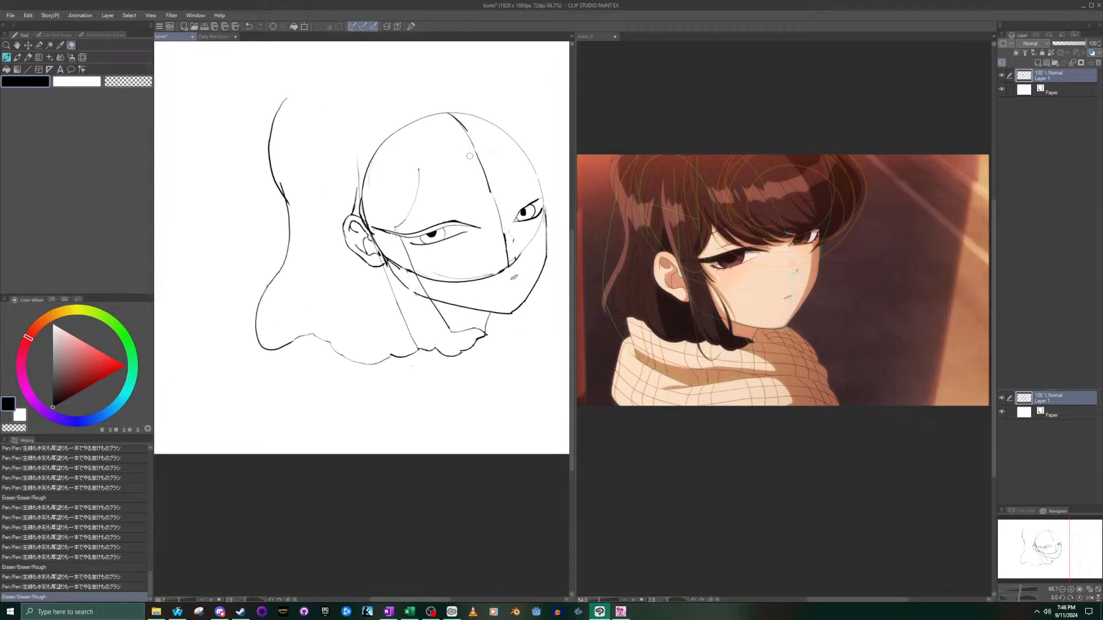
pyautogui.moveTo(1034, 538); pyautogui.dragTo(1042, 544)
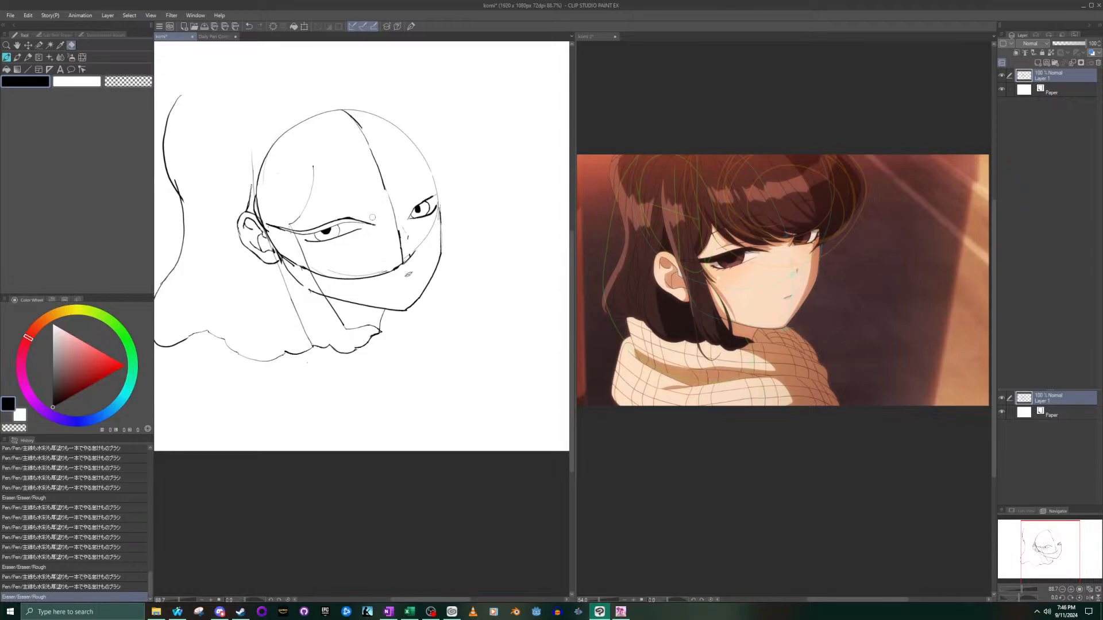
pyautogui.click(622, 613)
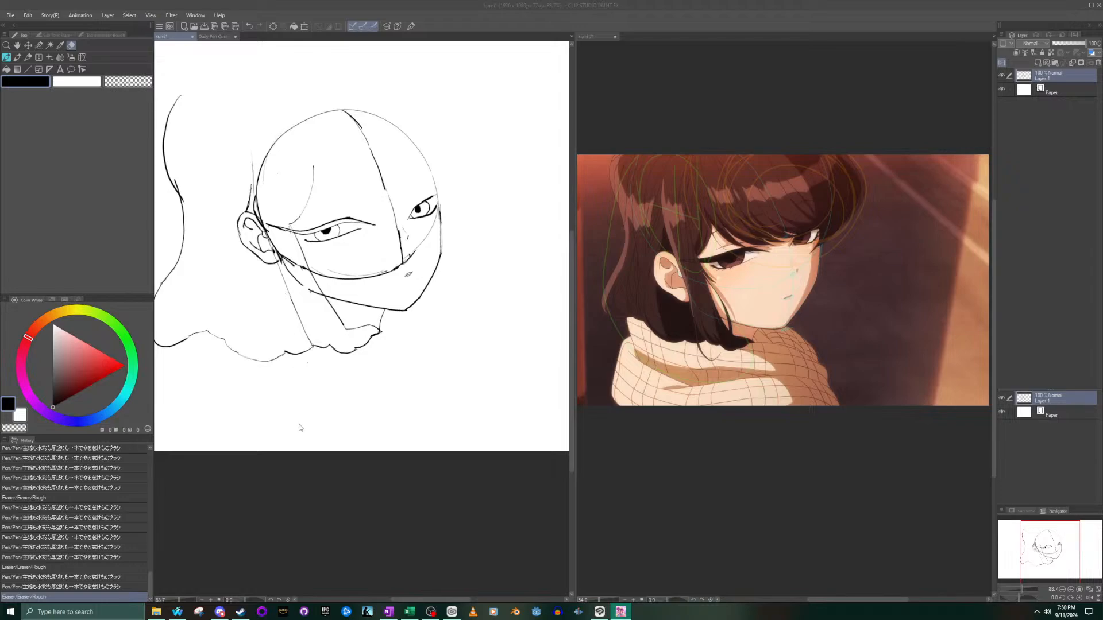
pyautogui.click(1036, 610)
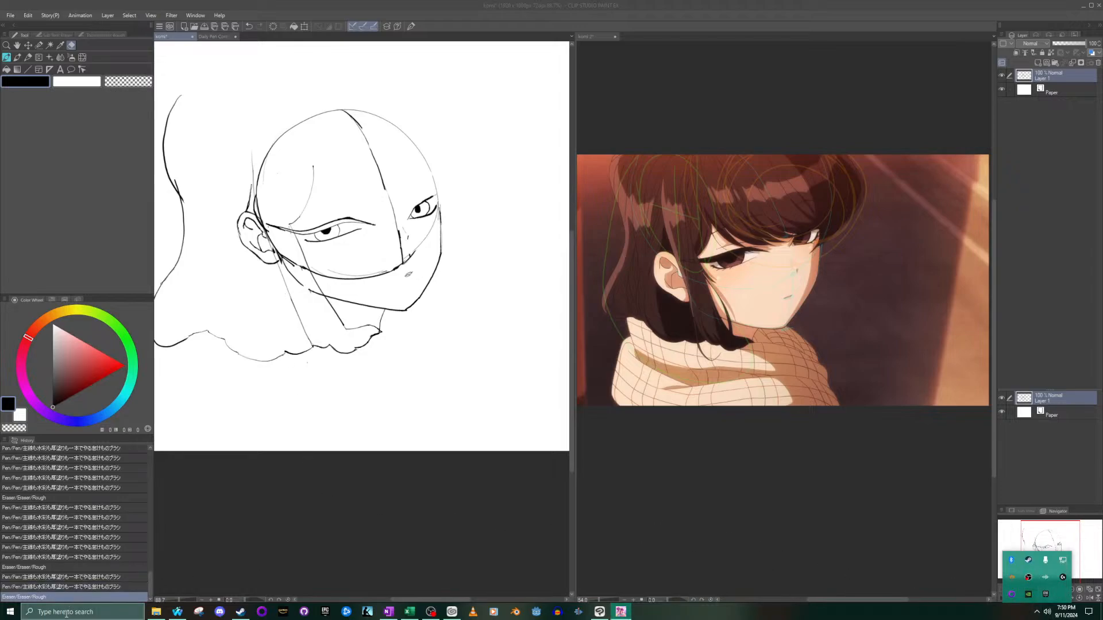
pyautogui.click(247, 548)
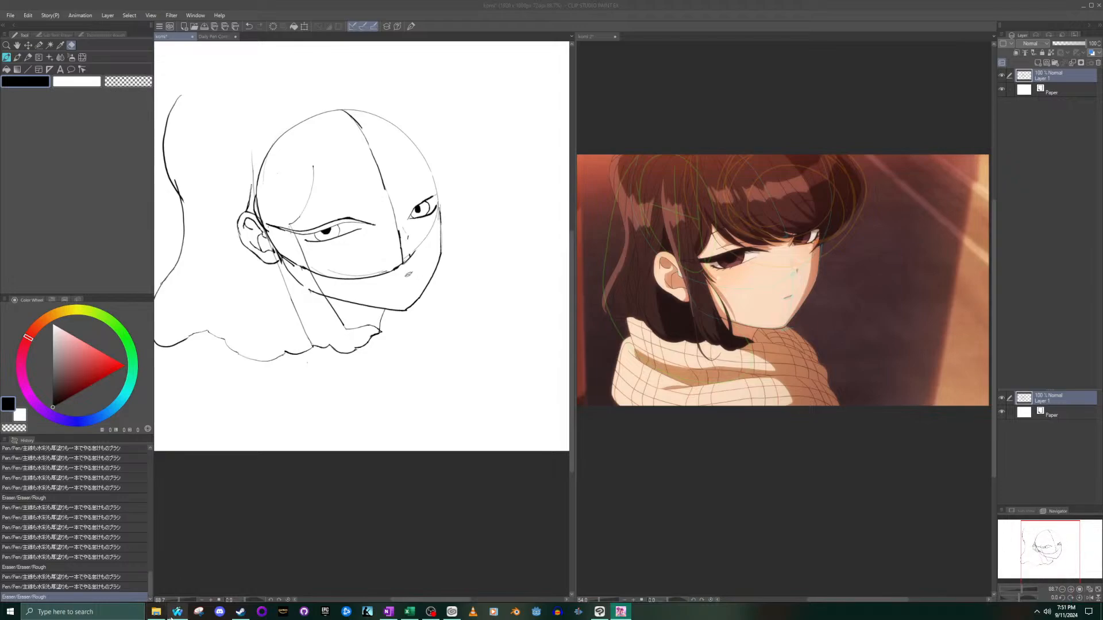
pyautogui.moveTo(171, 618)
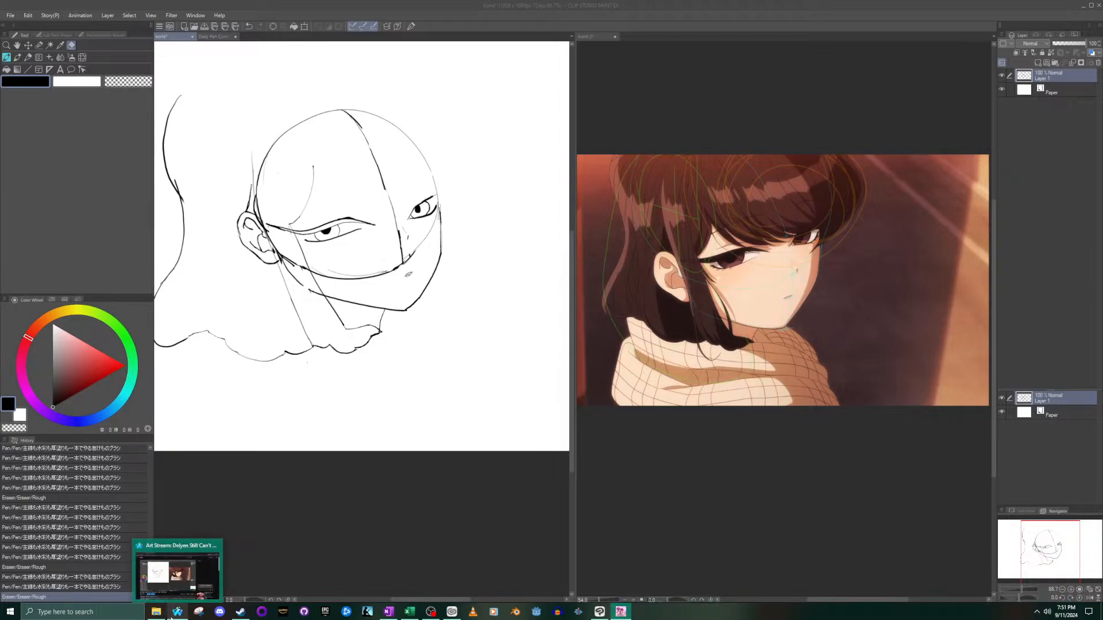
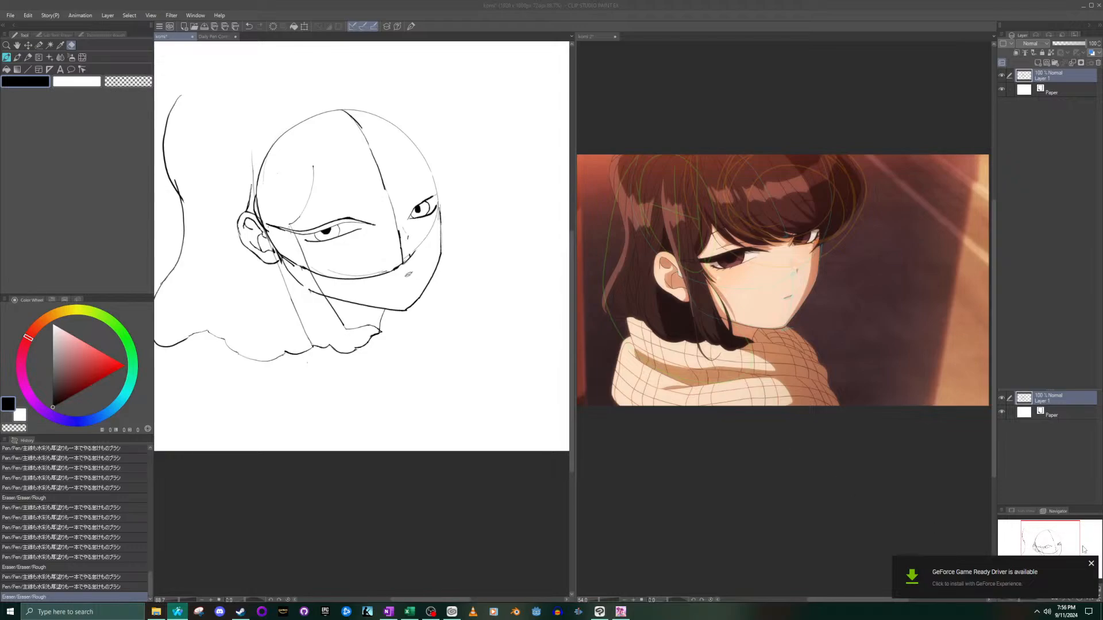
# - Dismiss the GeForce Game Ready Driver notification that covers part of the canvas navigator
pyautogui.click(1091, 565)
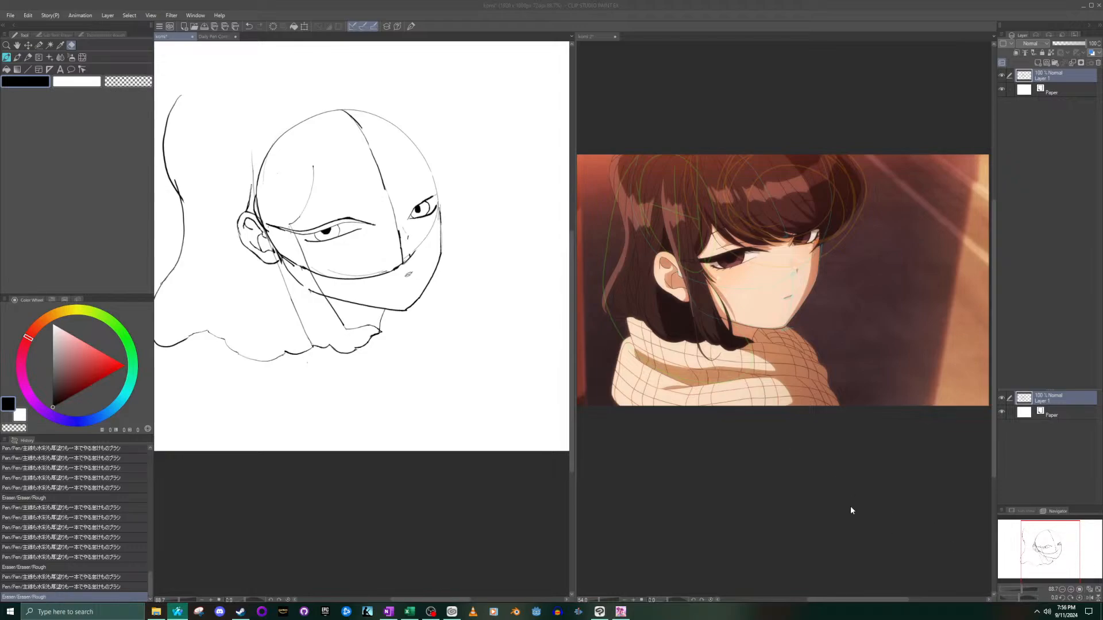
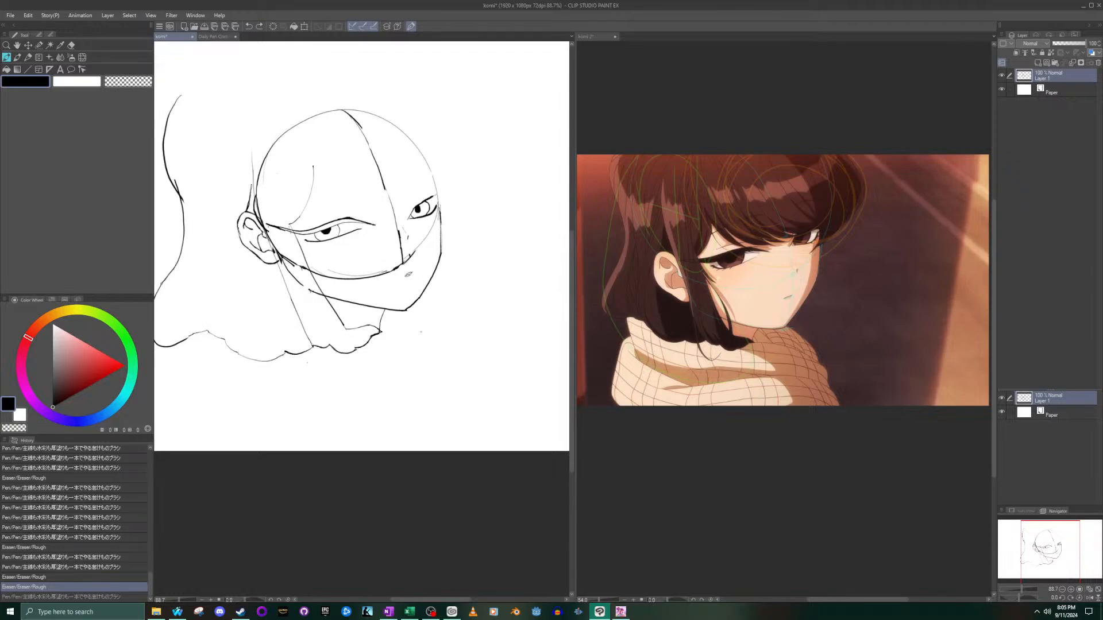
pyautogui.hotkey('ctrl', 'y')
pyautogui.scroll(-9, 356, 274)
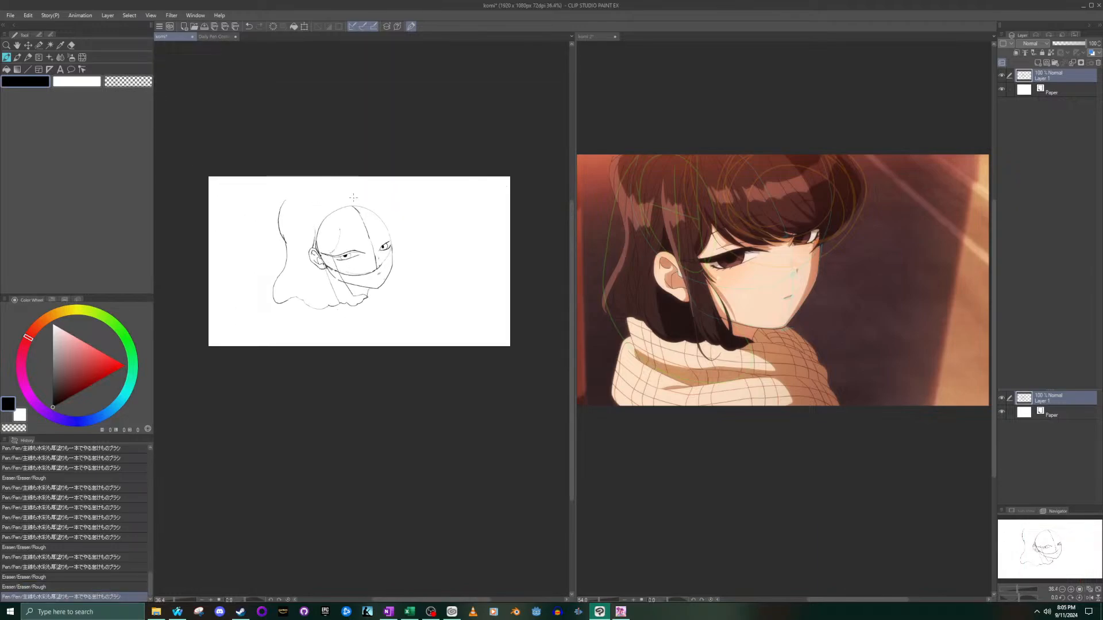
pyautogui.hotkey('ctrl', 'z')
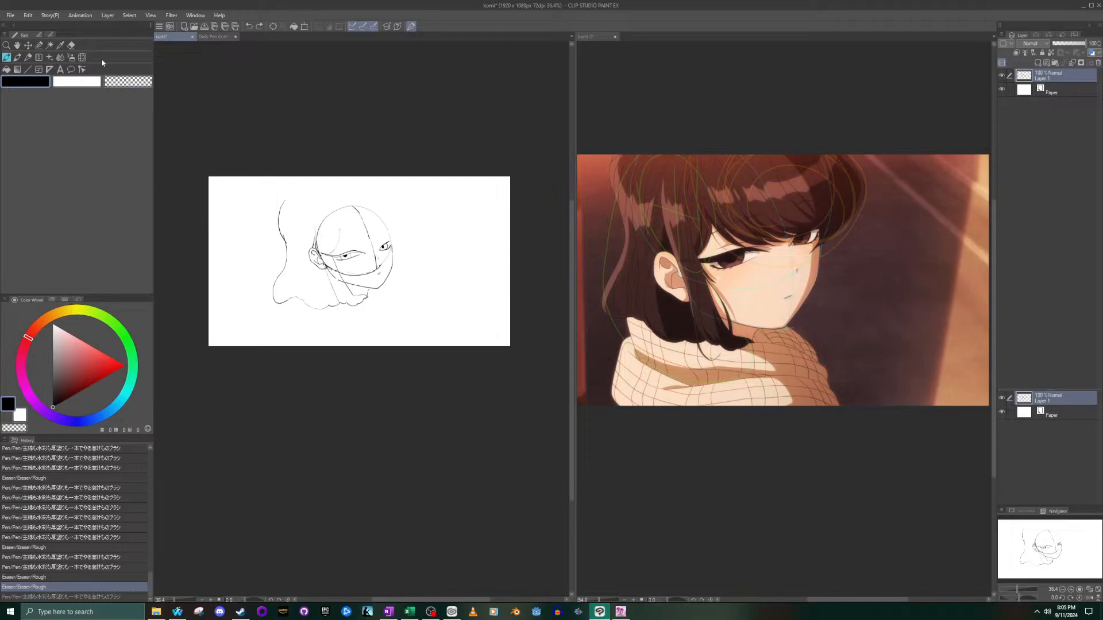
# - Select the back hair's outer outline and the scalloped bottom edge with the Selection pen, leaving the face unselected
pyautogui.click(39, 45)
pyautogui.scroll(2, 285, 224)
pyautogui.moveTo(291, 179)
pyautogui.mouseDown()
pyautogui.moveTo(284, 287)
pyautogui.moveTo(266, 323)
pyautogui.moveTo(273, 352)
pyautogui.moveTo(293, 345)
pyautogui.moveTo(277, 358)
pyautogui.moveTo(278, 336)
pyautogui.moveTo(333, 372)
pyautogui.moveTo(320, 341)
pyautogui.moveTo(352, 362)
pyautogui.moveTo(351, 349)
pyautogui.moveTo(396, 341)
pyautogui.mouseUp()
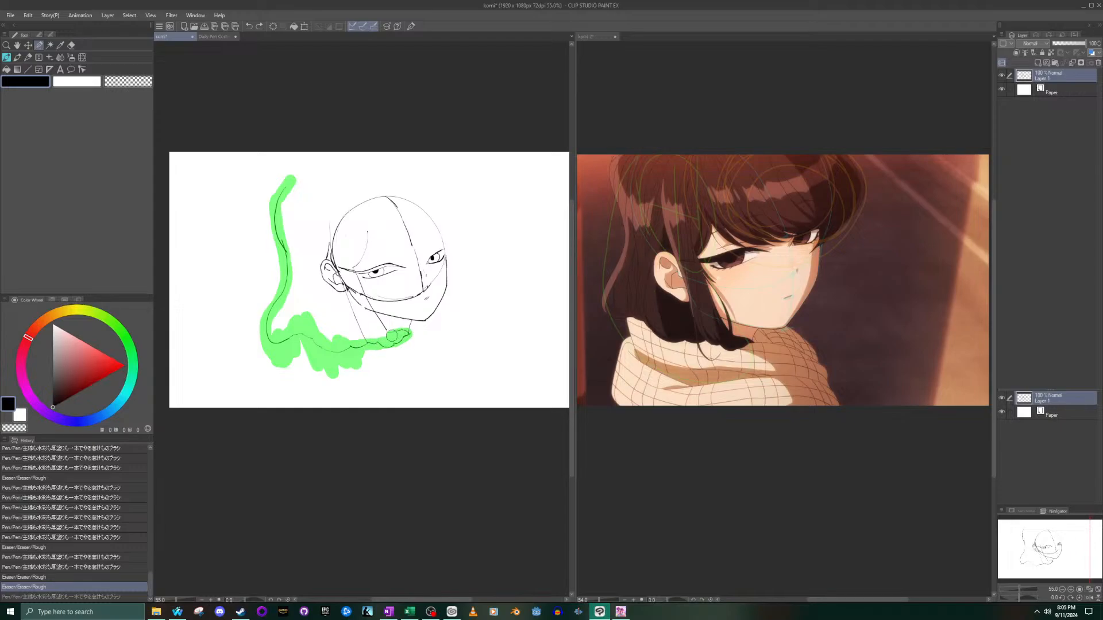
# - Scale the selected hair lines down and shift them closer to the head, apply the transformation and deselect
pyautogui.hotkey('ctrl', 't')
pyautogui.scroll(1, 411, 373)
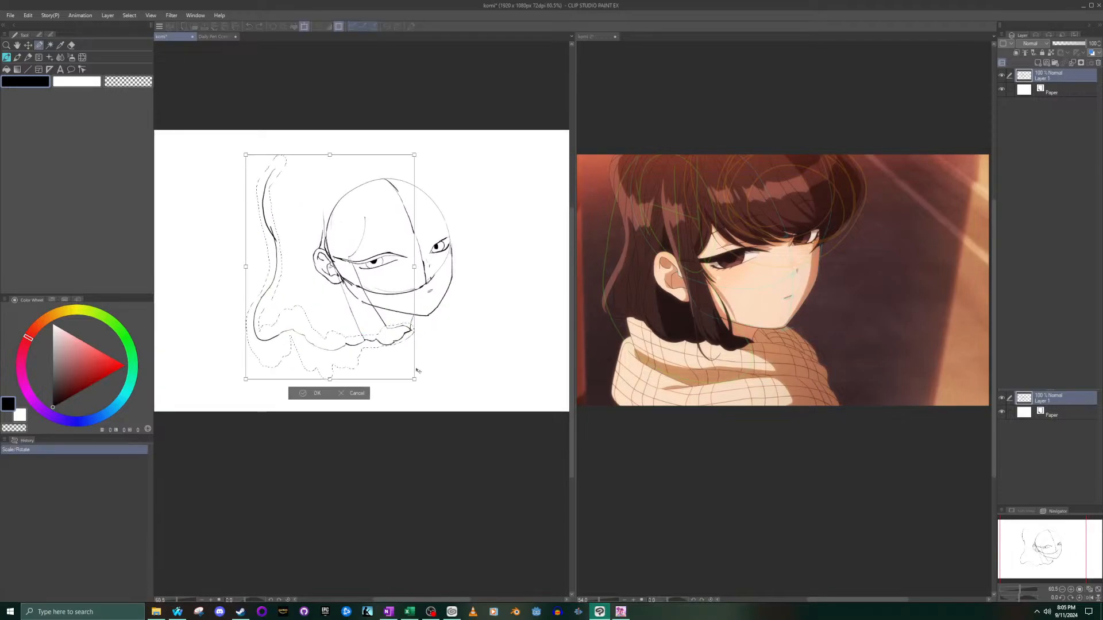
pyautogui.moveTo(414, 381); pyautogui.dragTo(410, 374)
pyautogui.moveTo(345, 305); pyautogui.dragTo(350, 305)
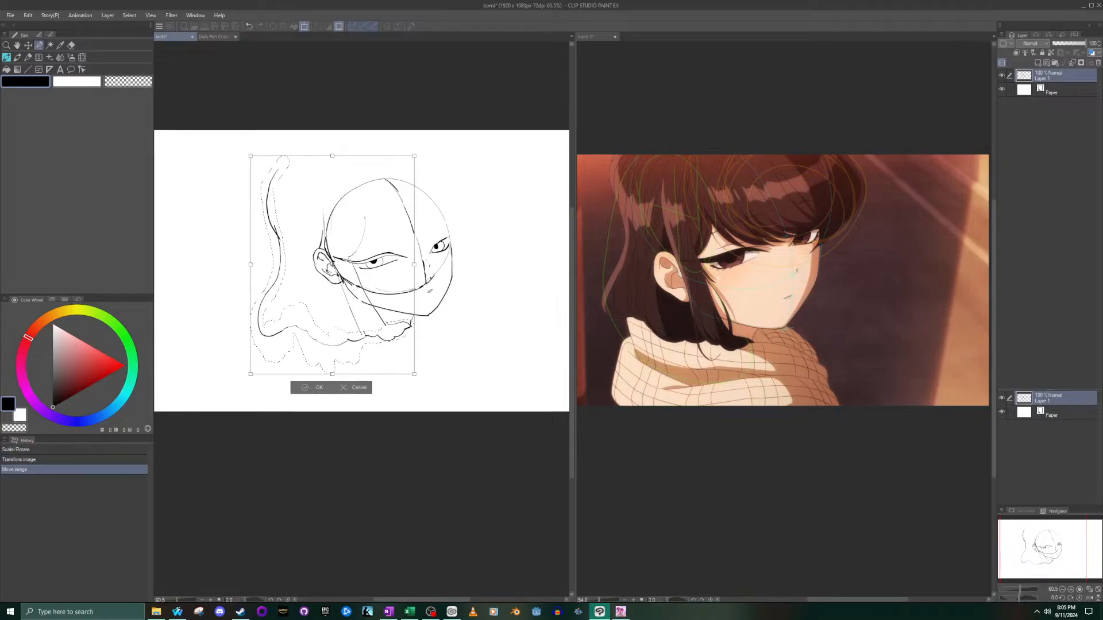
pyautogui.moveTo(249, 156); pyautogui.dragTo(253, 163)
pyautogui.moveTo(308, 216); pyautogui.dragTo(307, 219)
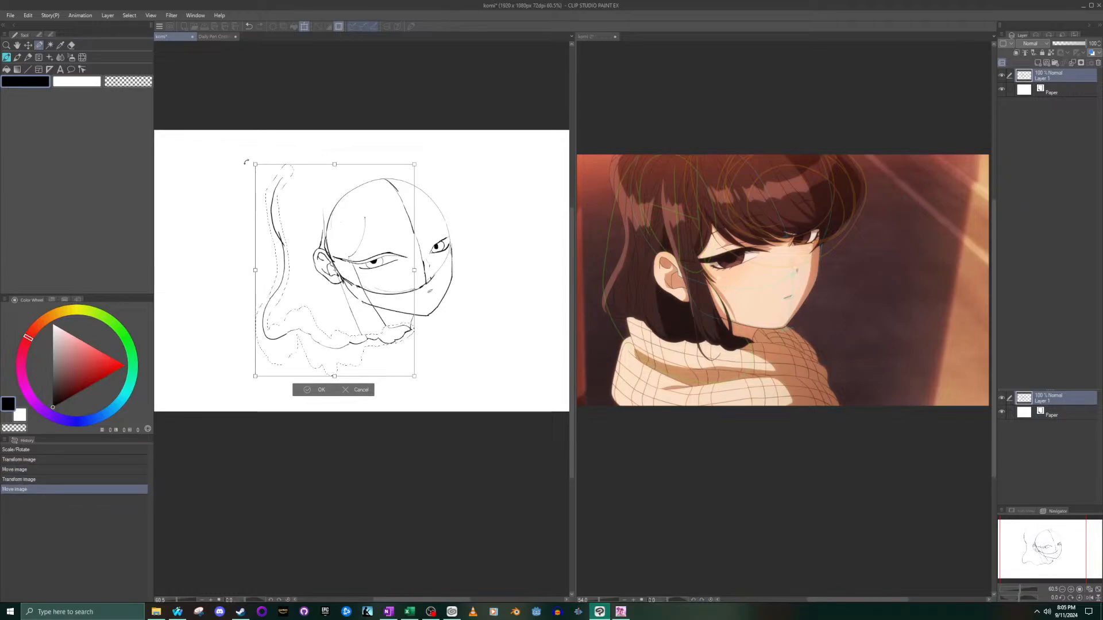
pyautogui.moveTo(254, 163); pyautogui.dragTo(262, 174)
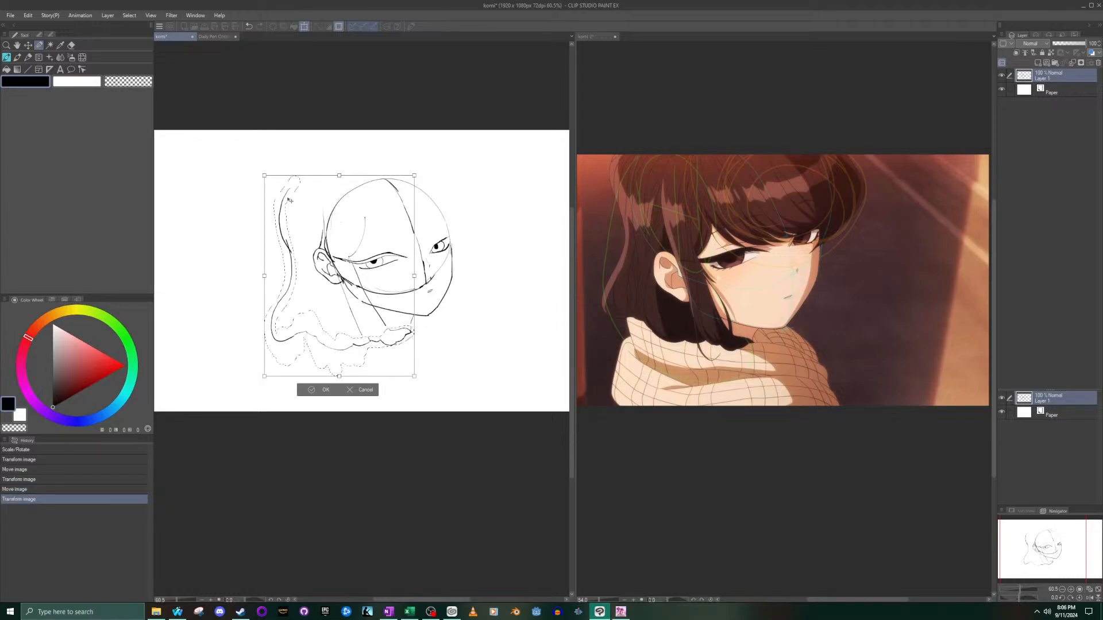
pyautogui.moveTo(264, 175)
pyautogui.mouseDown()
pyautogui.moveTo(226, 147)
pyautogui.moveTo(306, 213)
pyautogui.mouseUp()
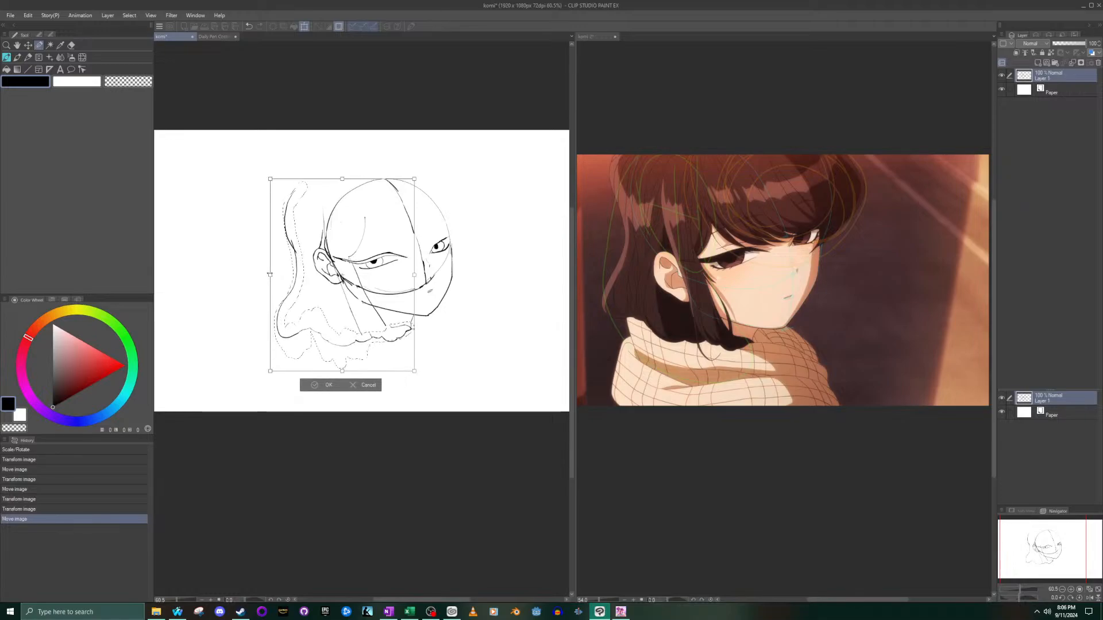
pyautogui.moveTo(274, 273); pyautogui.dragTo(310, 268)
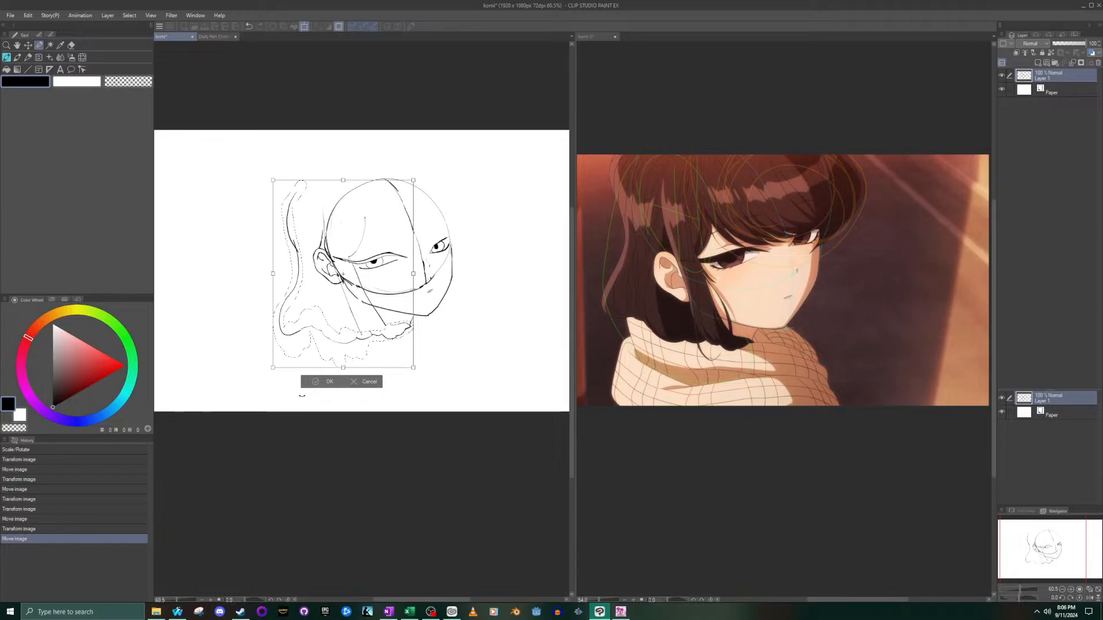
pyautogui.click(304, 384)
pyautogui.click(267, 381)
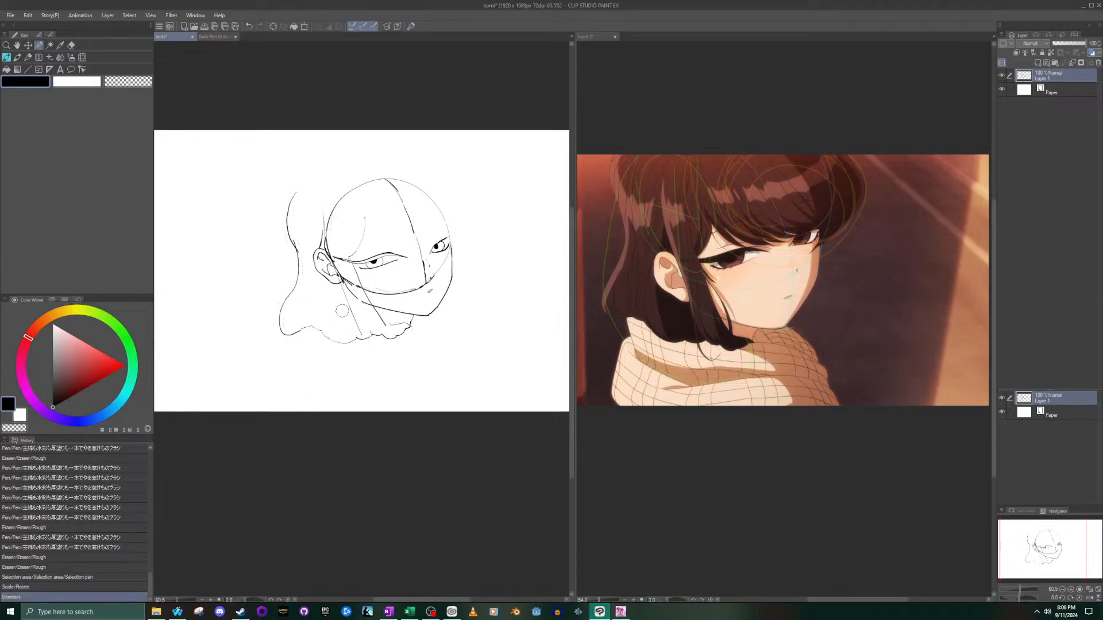
# - Draw a curved front line for the side lock from the fringe tip at the near eye's outer corner down to the scalloped edge
pyautogui.scroll(3, 346, 307)
pyautogui.click(17, 67)
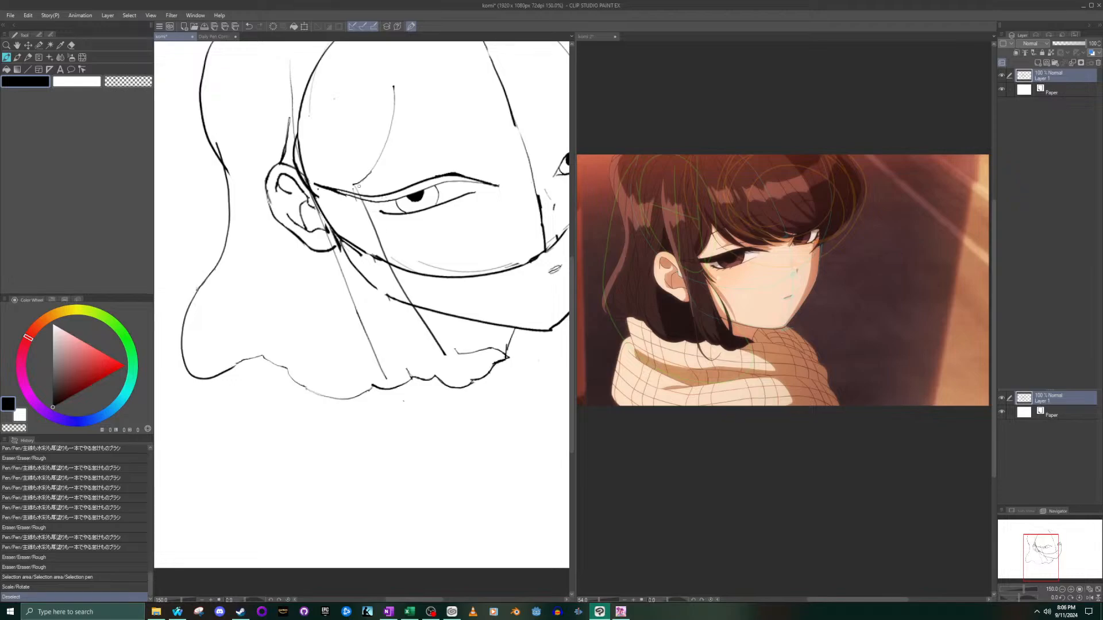
pyautogui.moveTo(364, 208); pyautogui.dragTo(424, 300)
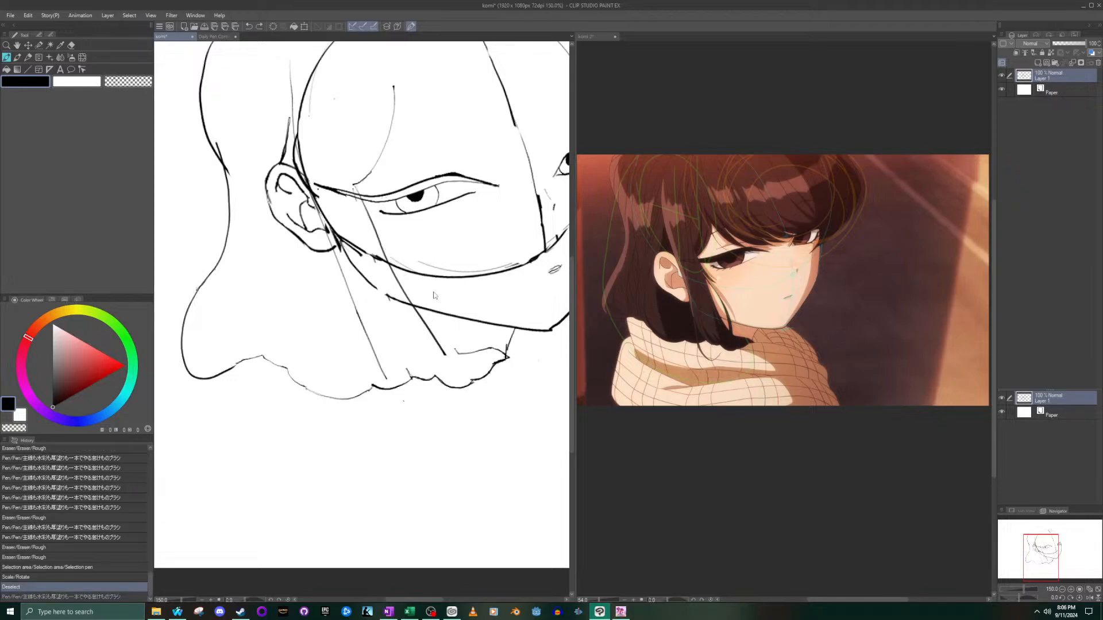
pyautogui.moveTo(354, 180); pyautogui.dragTo(458, 350)
pyautogui.hotkey('ctrl', 'z')
pyautogui.moveTo(354, 183)
pyautogui.mouseDown()
pyautogui.moveTo(380, 253)
pyautogui.moveTo(457, 345)
pyautogui.mouseUp()
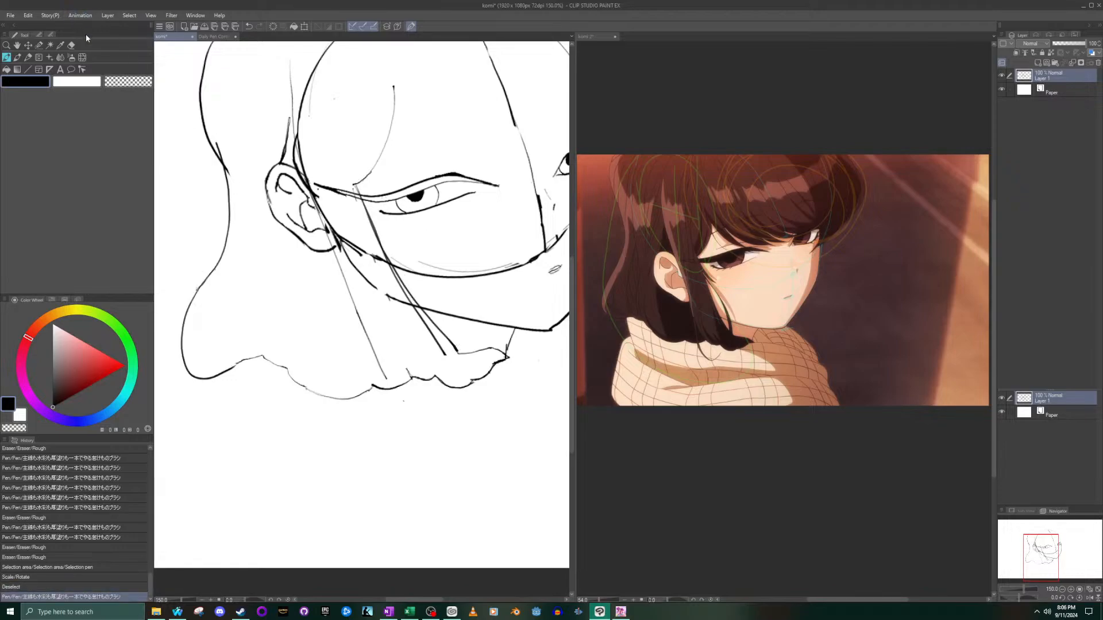
# - Draw the side lock's rear line from just above the ear, curving past the jaw to the scalloped bottom edge
pyautogui.moveTo(305, 153)
pyautogui.mouseDown()
pyautogui.moveTo(332, 242)
pyautogui.moveTo(403, 362)
pyautogui.mouseUp()
pyautogui.hotkey('ctrl', 'z')
pyautogui.moveTo(304, 155)
pyautogui.mouseDown()
pyautogui.moveTo(343, 265)
pyautogui.moveTo(413, 376)
pyautogui.mouseUp()
pyautogui.hotkey('ctrl', 'z')
pyautogui.moveTo(292, 131)
pyautogui.mouseDown()
pyautogui.moveTo(351, 278)
pyautogui.moveTo(415, 377)
pyautogui.mouseUp()
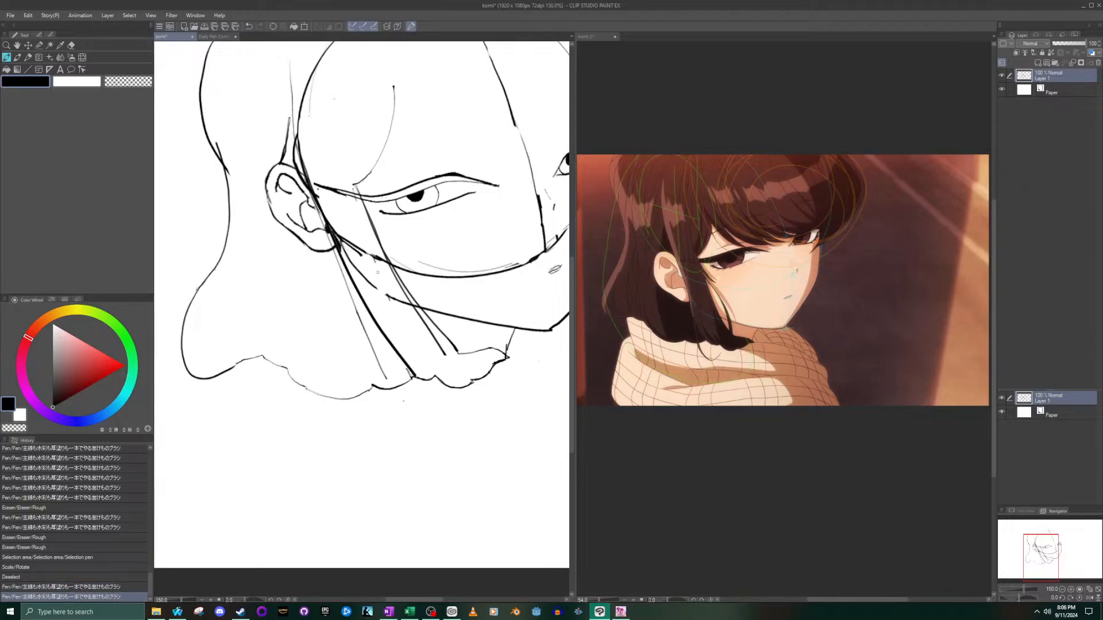
pyautogui.hotkey('ctrl', 'z')
pyautogui.moveTo(293, 138)
pyautogui.mouseDown()
pyautogui.moveTo(309, 202)
pyautogui.moveTo(406, 372)
pyautogui.mouseUp()
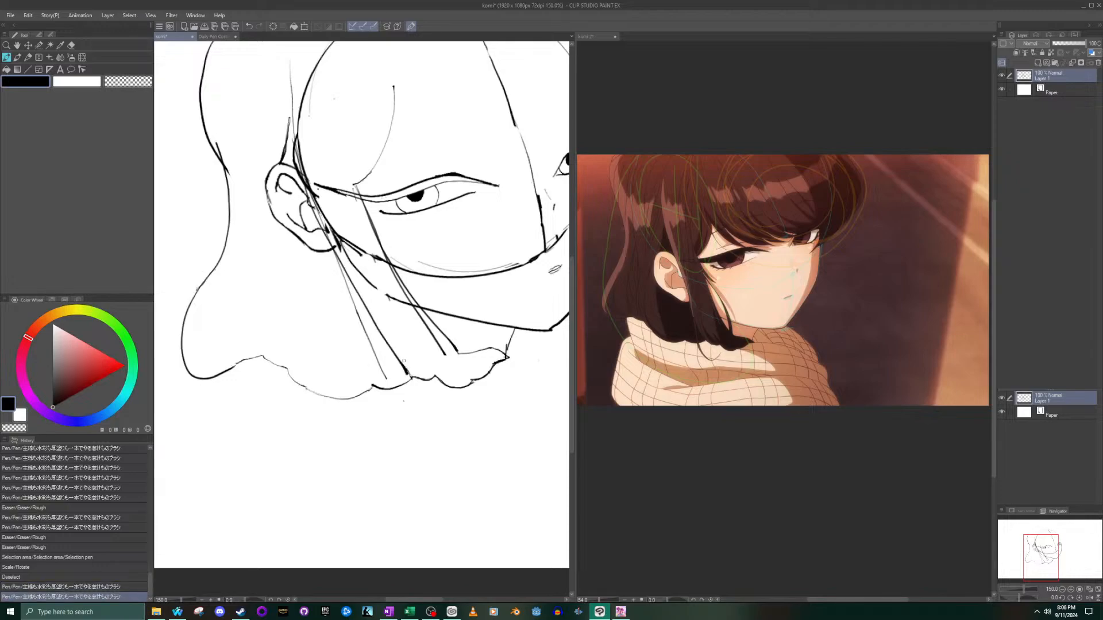
# - Erase the old thin straight line beside the side lock's rear line and redraw the gap left in the new line
pyautogui.click(71, 45)
pyautogui.scroll(2, 402, 365)
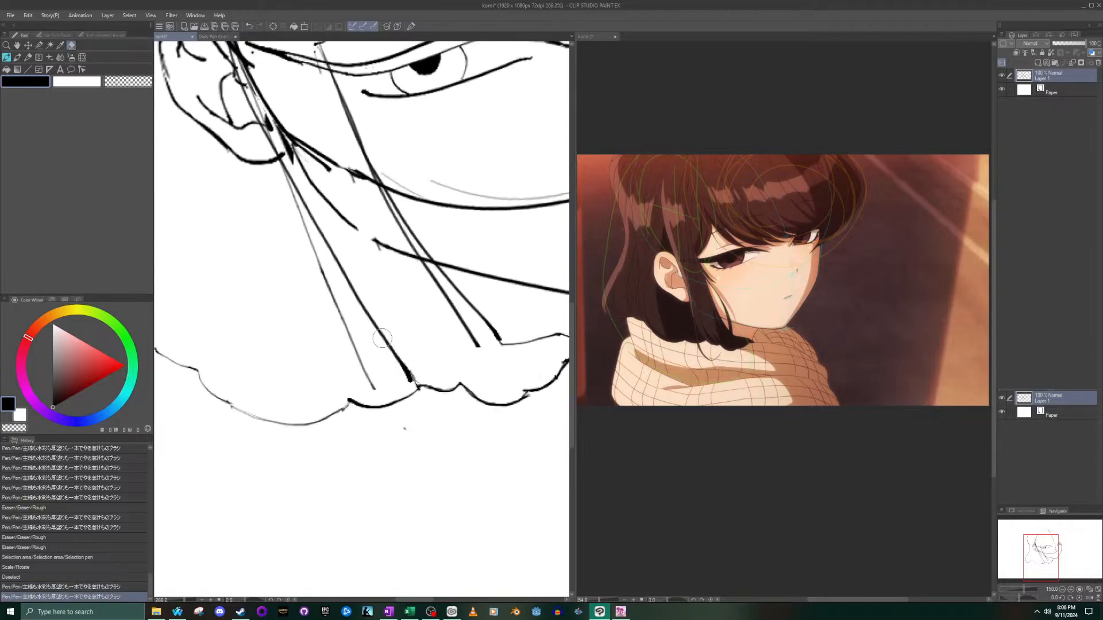
pyautogui.moveTo(335, 275)
pyautogui.mouseDown()
pyautogui.moveTo(281, 191)
pyautogui.moveTo(329, 294)
pyautogui.moveTo(264, 172)
pyautogui.mouseUp()
pyautogui.click(7, 58)
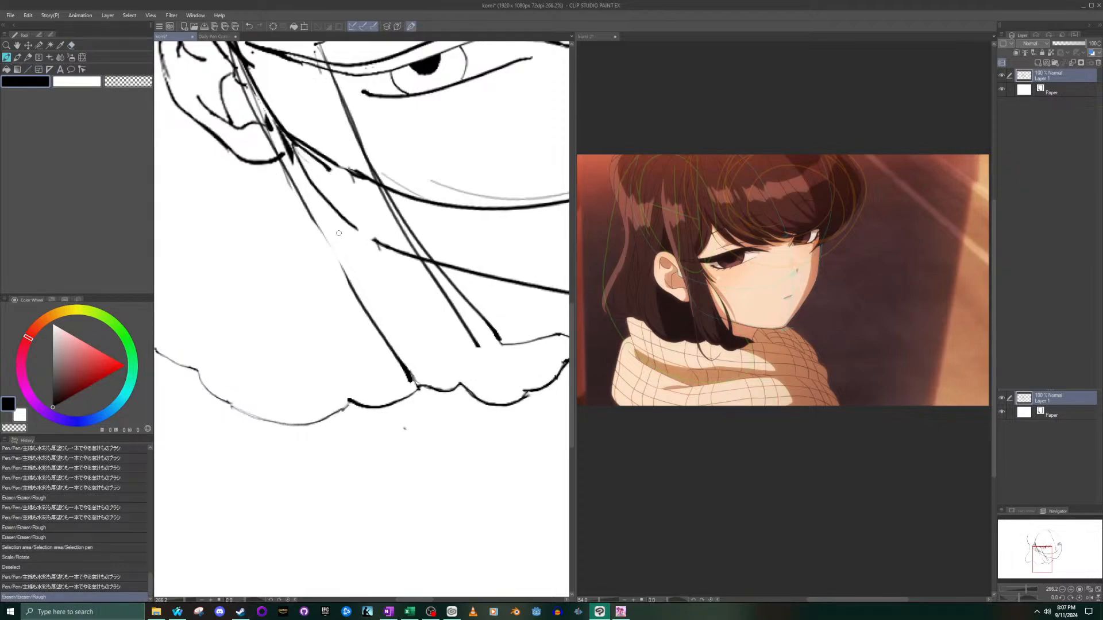
pyautogui.moveTo(316, 220); pyautogui.dragTo(337, 256)
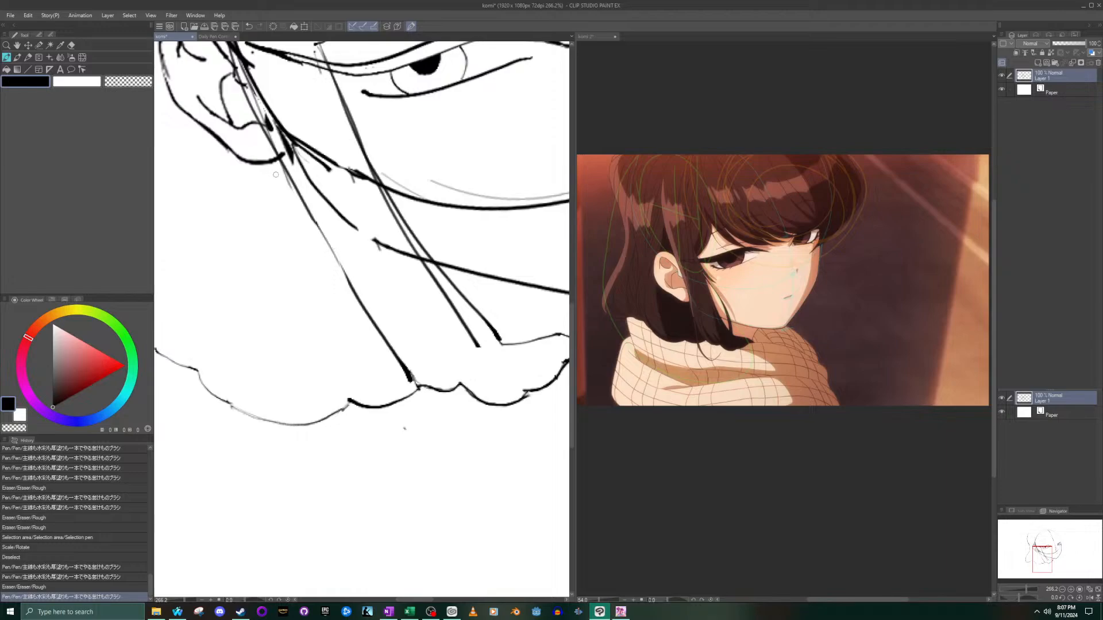
# - Close the small gap in the jawline near the side lock and reinforce the kink in the back hair's outer outline
pyautogui.scroll(-5, 274, 175)
pyautogui.moveTo(308, 194); pyautogui.dragTo(315, 200)
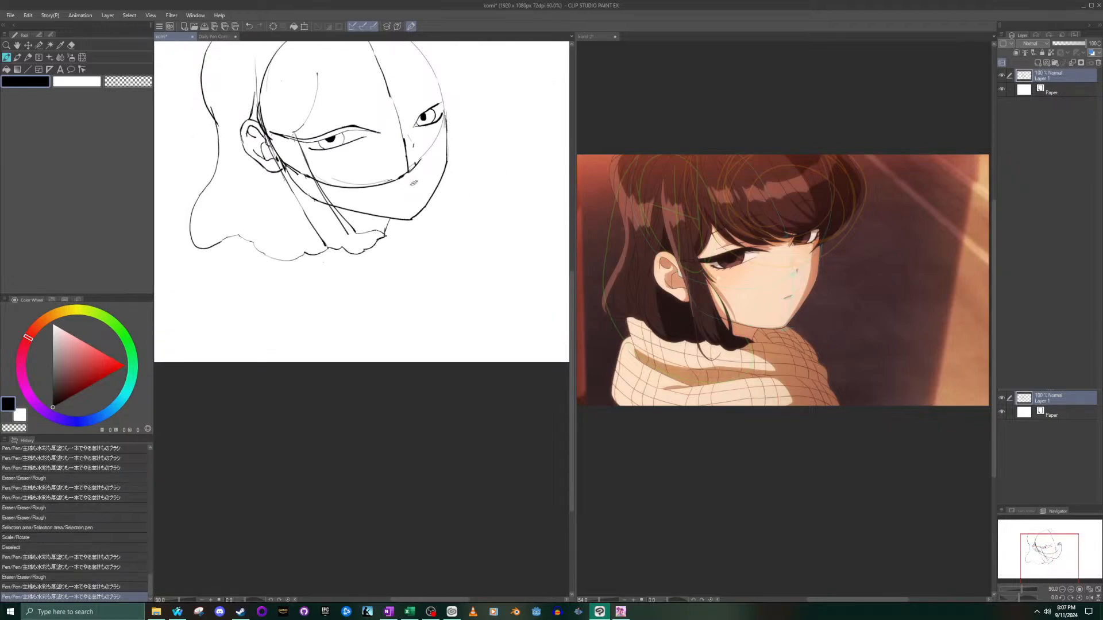
pyautogui.moveTo(211, 108); pyautogui.dragTo(218, 125)
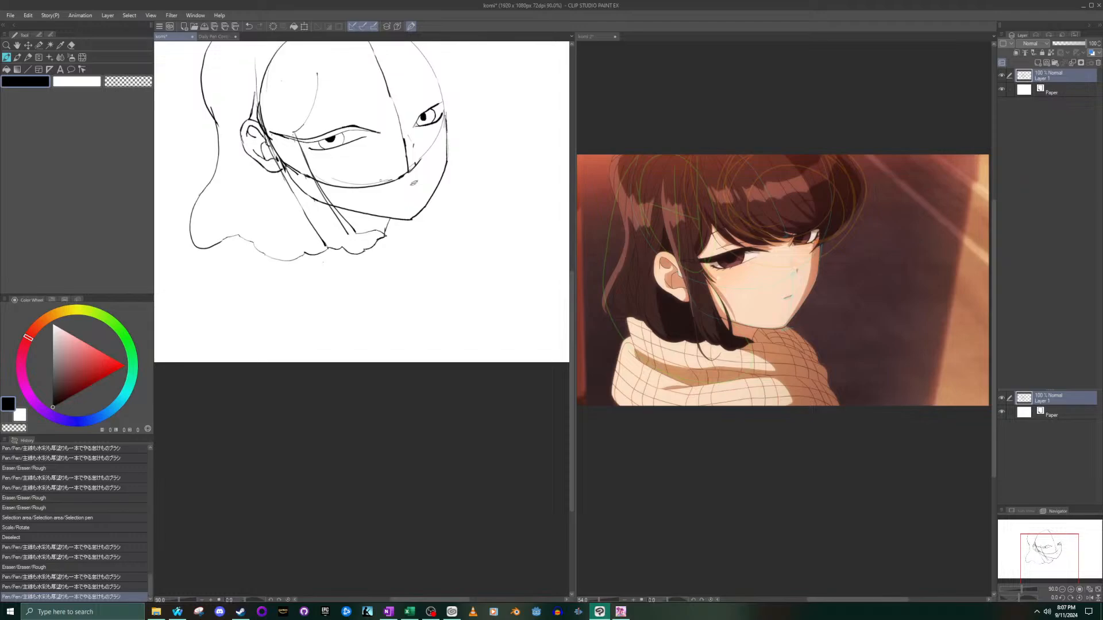
# - Try to draw a fringe strand from the forehead hair curve down to the near eye's upper lid, following the komi 2 reference
pyautogui.scroll(-7, 356, 167)
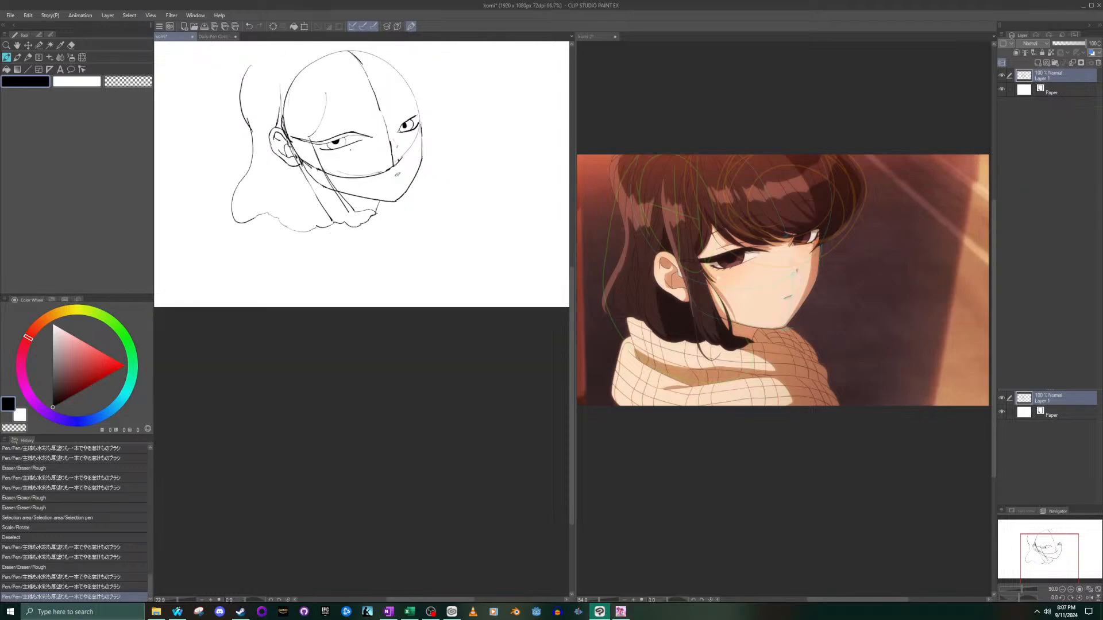
pyautogui.scroll(7, 353, 87)
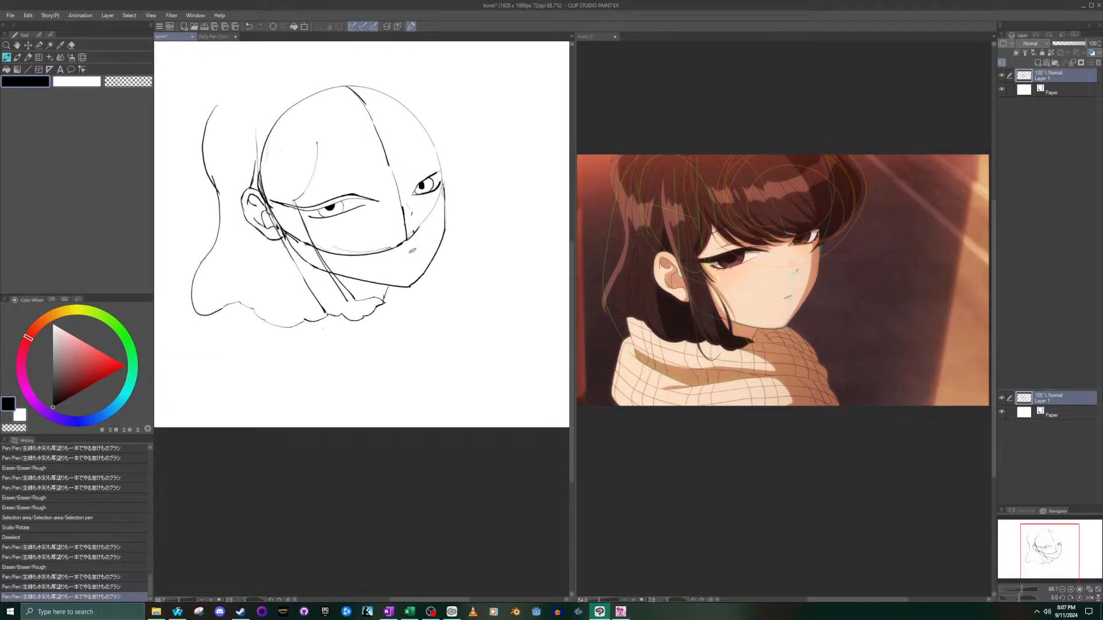
pyautogui.click(788, 268)
pyautogui.scroll(3, 811, 185)
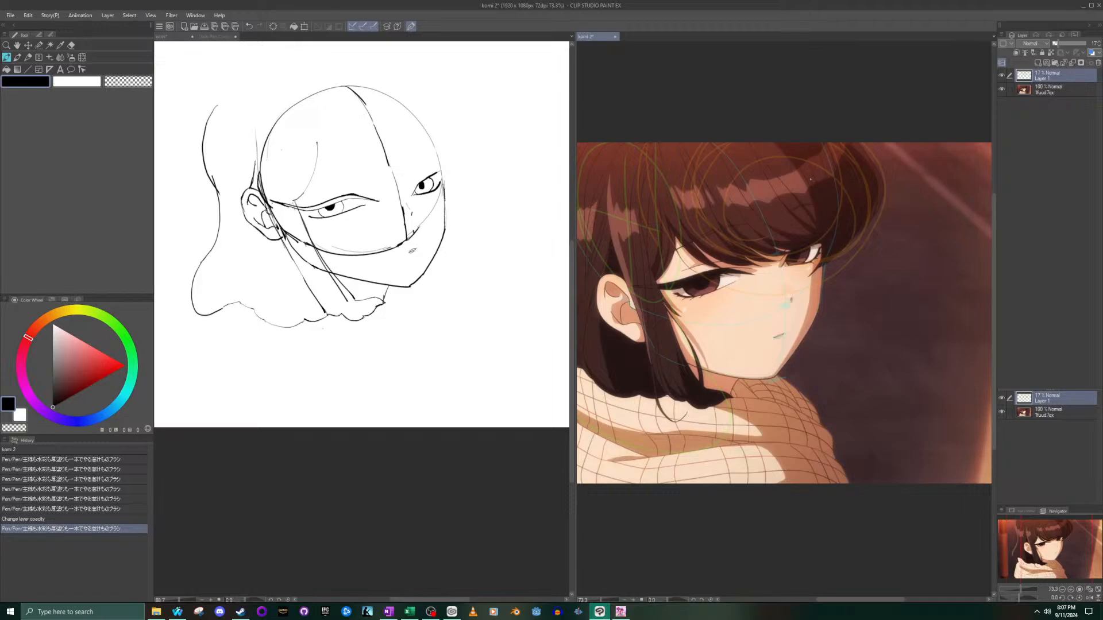
pyautogui.click(5, 58)
pyautogui.click(329, 174)
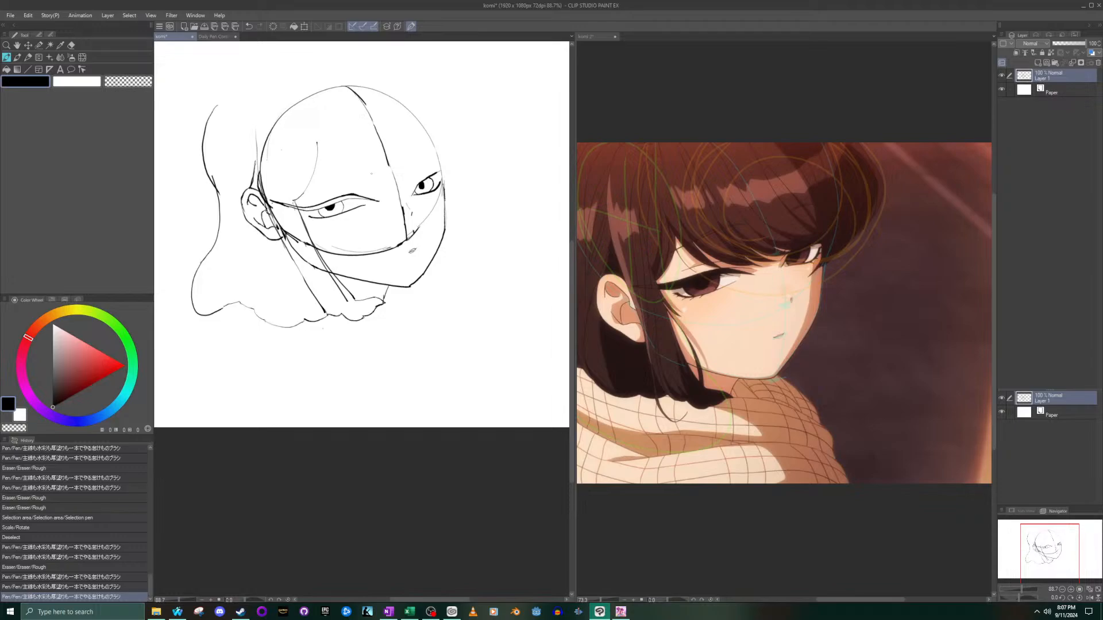
pyautogui.scroll(5, 351, 184)
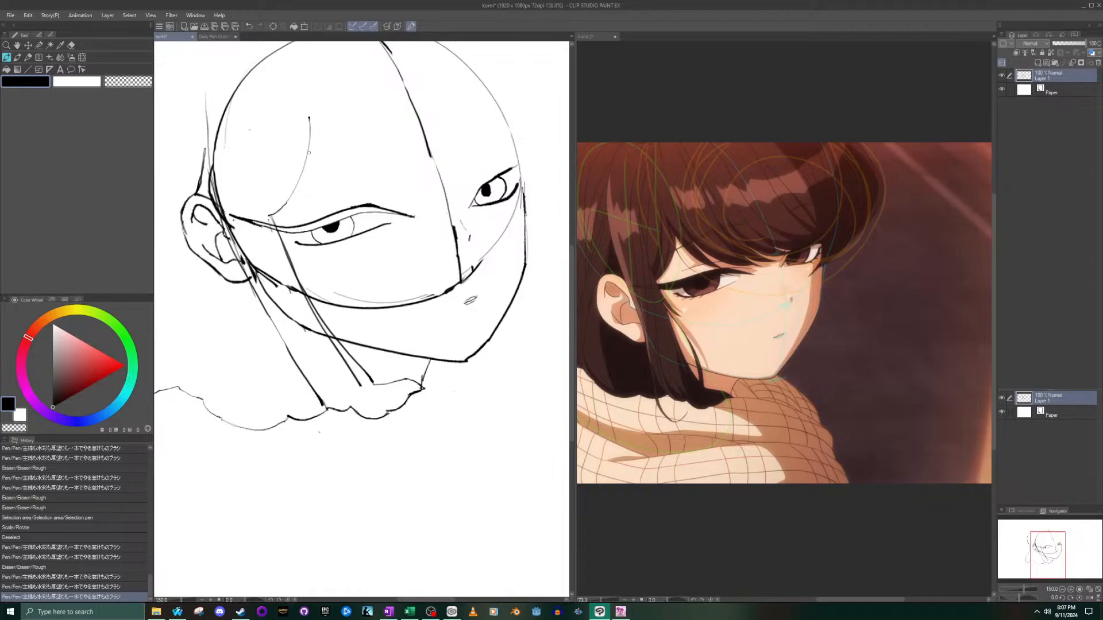
pyautogui.moveTo(307, 151); pyautogui.dragTo(362, 201)
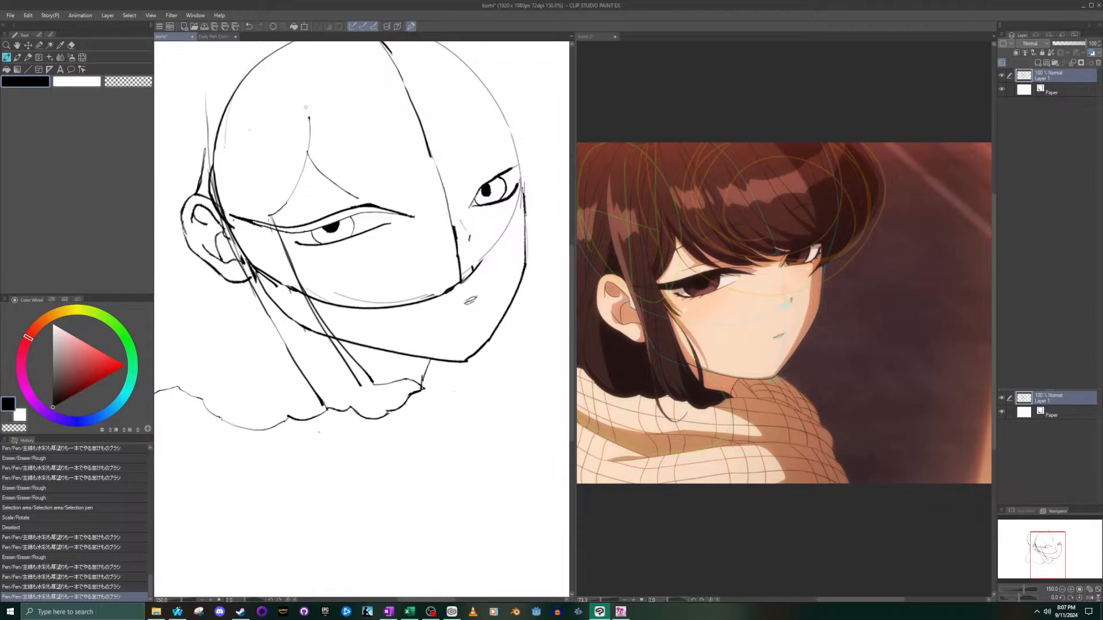
pyautogui.hotkey('ctrl', 'z')
pyautogui.moveTo(308, 154); pyautogui.dragTo(373, 214)
pyautogui.hotkey('ctrl', 'z')
pyautogui.moveTo(307, 155); pyautogui.dragTo(366, 220)
pyautogui.hotkey('ctrl', 'z')
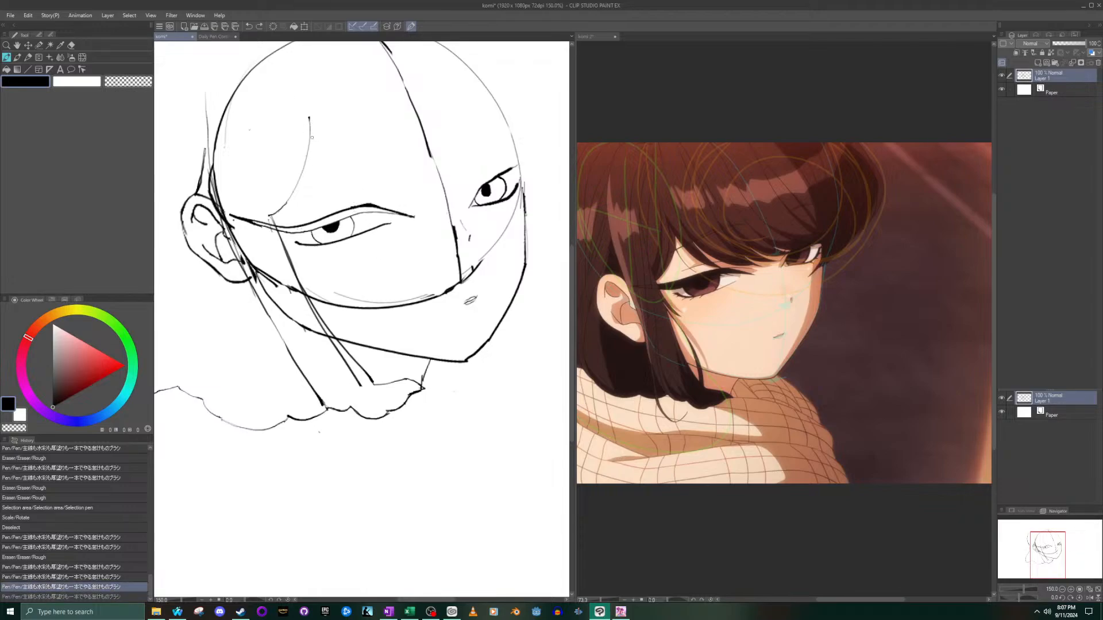
# - Draw two curved fringe strands side by side, running from the forehead hair curve down to the near eye's upper lid
pyautogui.scroll(5, 700, 272)
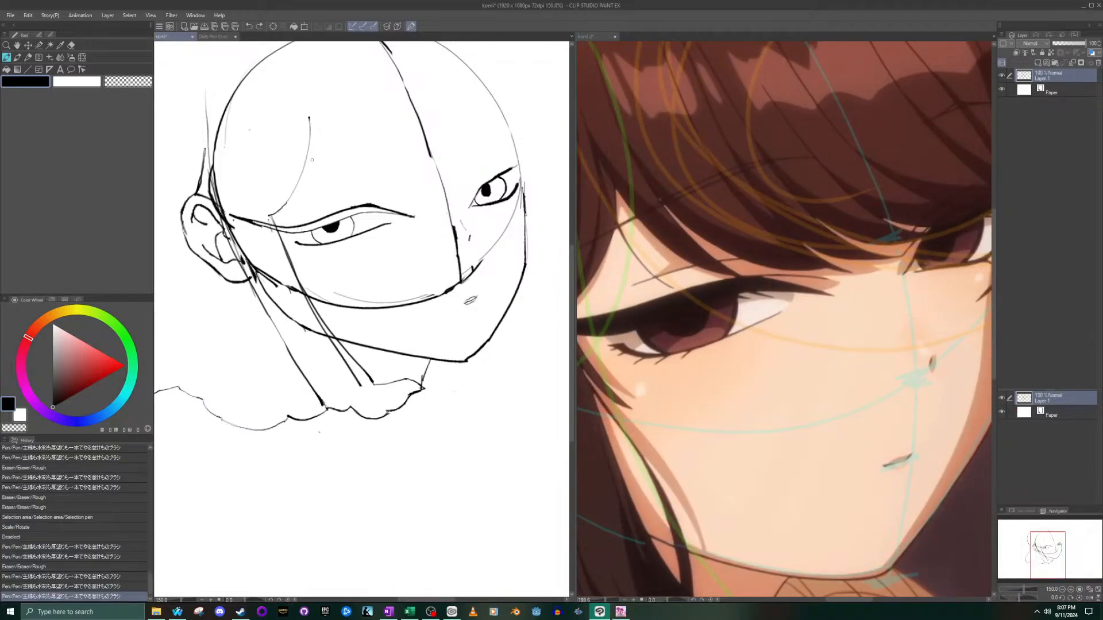
pyautogui.moveTo(307, 152); pyautogui.dragTo(365, 218)
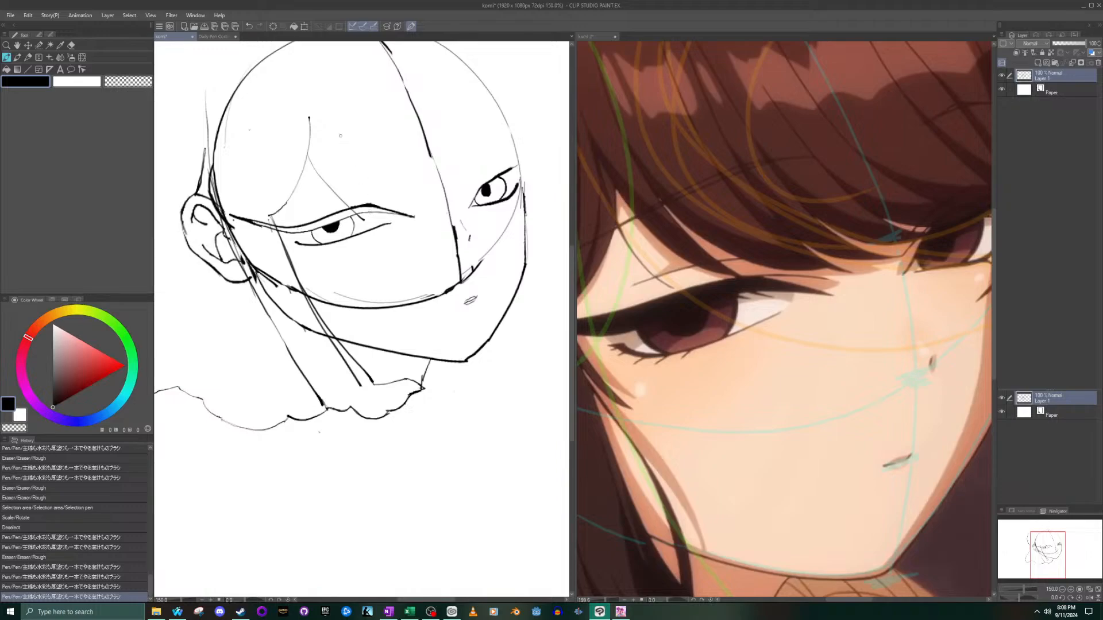
pyautogui.hotkey('ctrl', 'z')
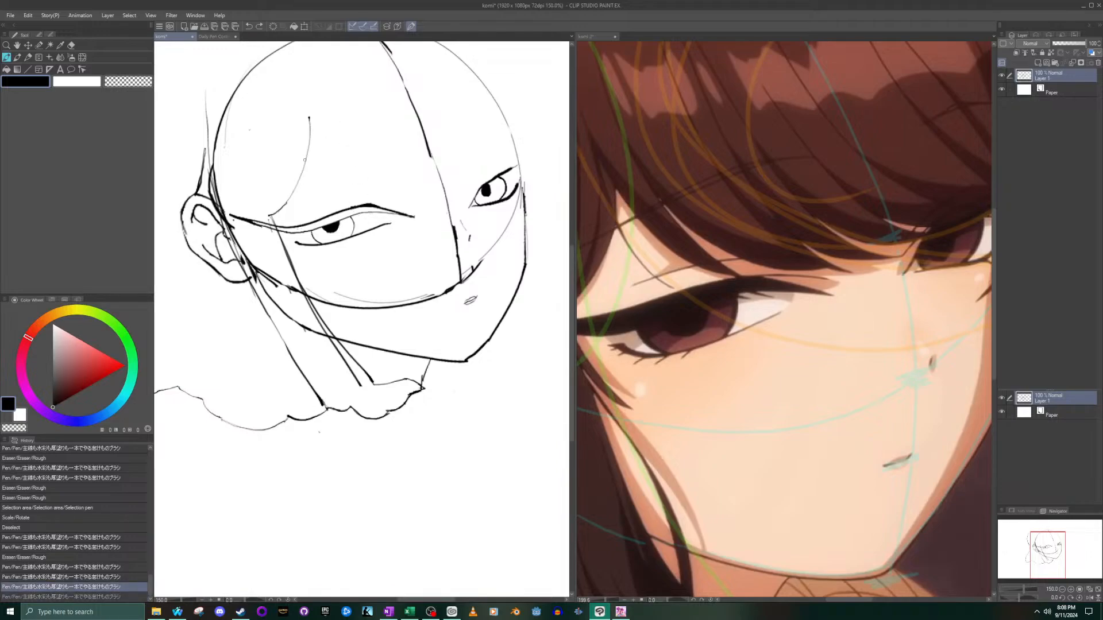
pyautogui.moveTo(303, 166); pyautogui.dragTo(371, 220)
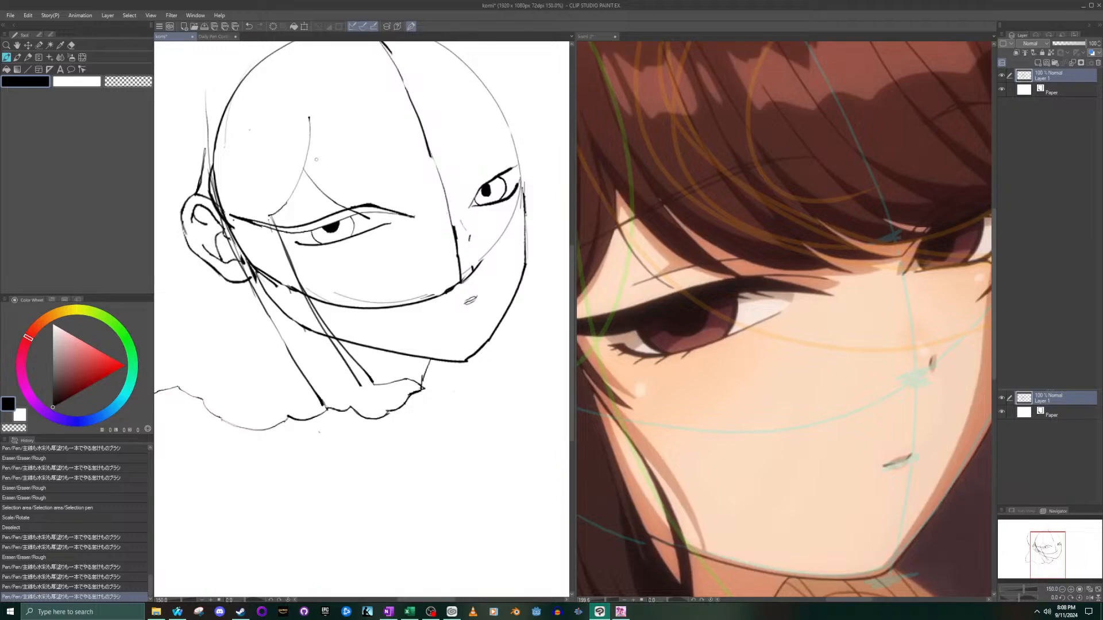
pyautogui.moveTo(319, 160); pyautogui.dragTo(371, 226)
pyautogui.hotkey('ctrl', 'z')
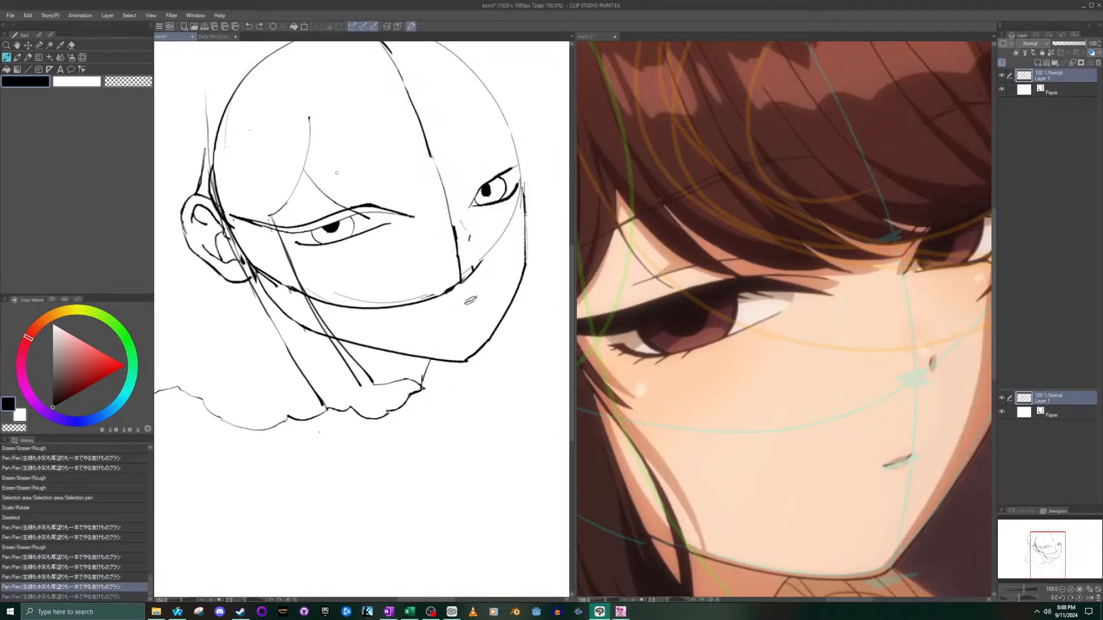
pyautogui.moveTo(319, 165); pyautogui.dragTo(370, 219)
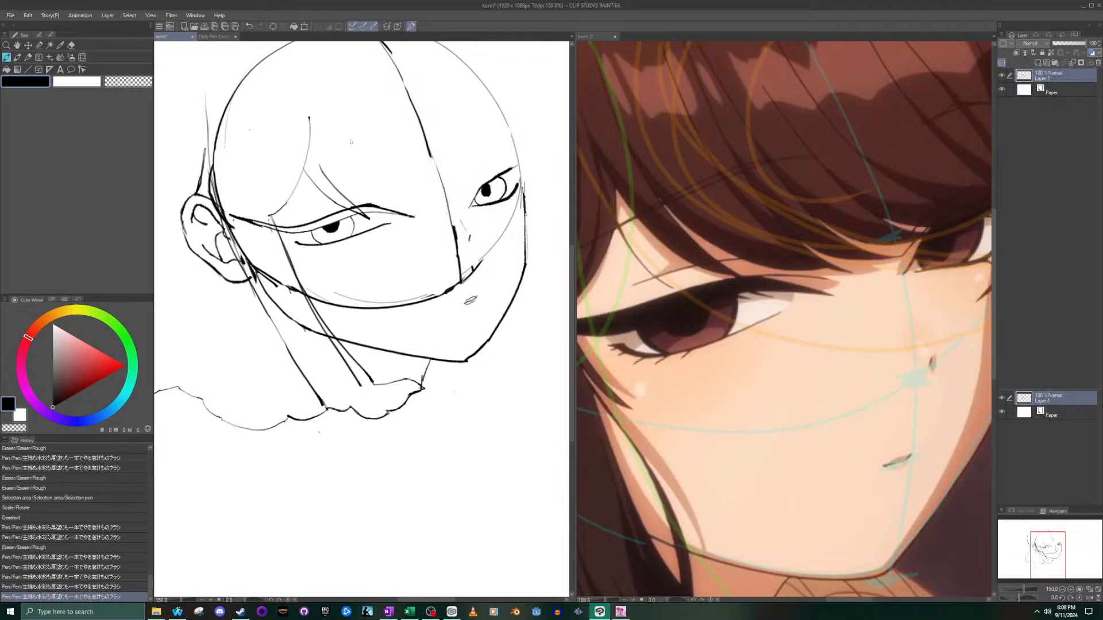
# - Draw a long fringe strand from the forehead hair curve to just above the near eye's inner corner, following the komi 2 reference
pyautogui.click(908, 171)
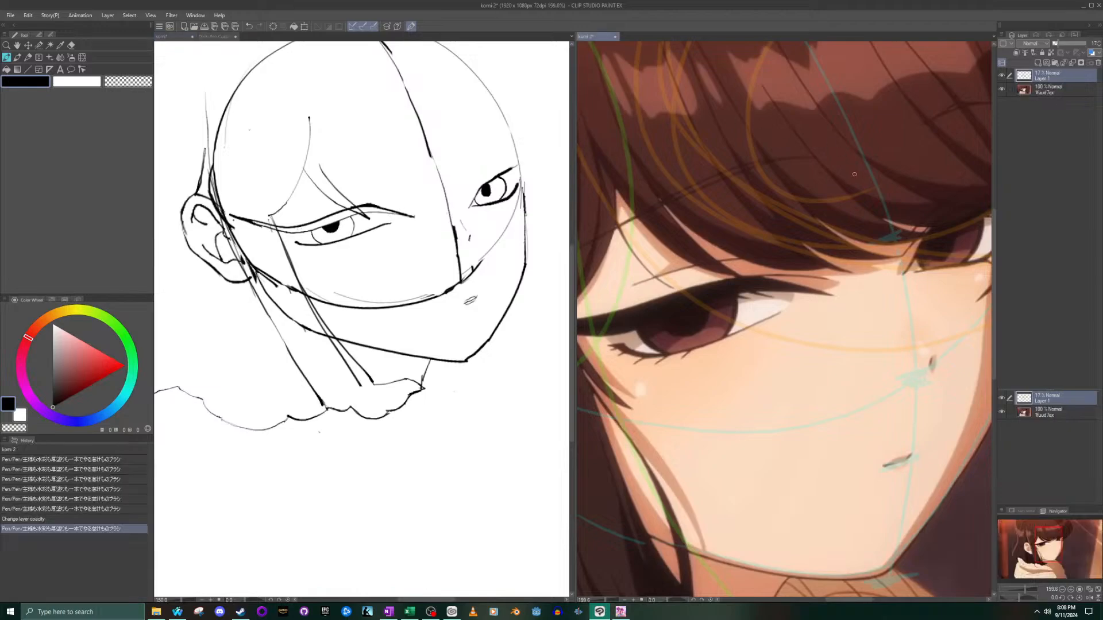
pyautogui.scroll(-5, 909, 171)
pyautogui.moveTo(1029, 560); pyautogui.dragTo(1049, 549)
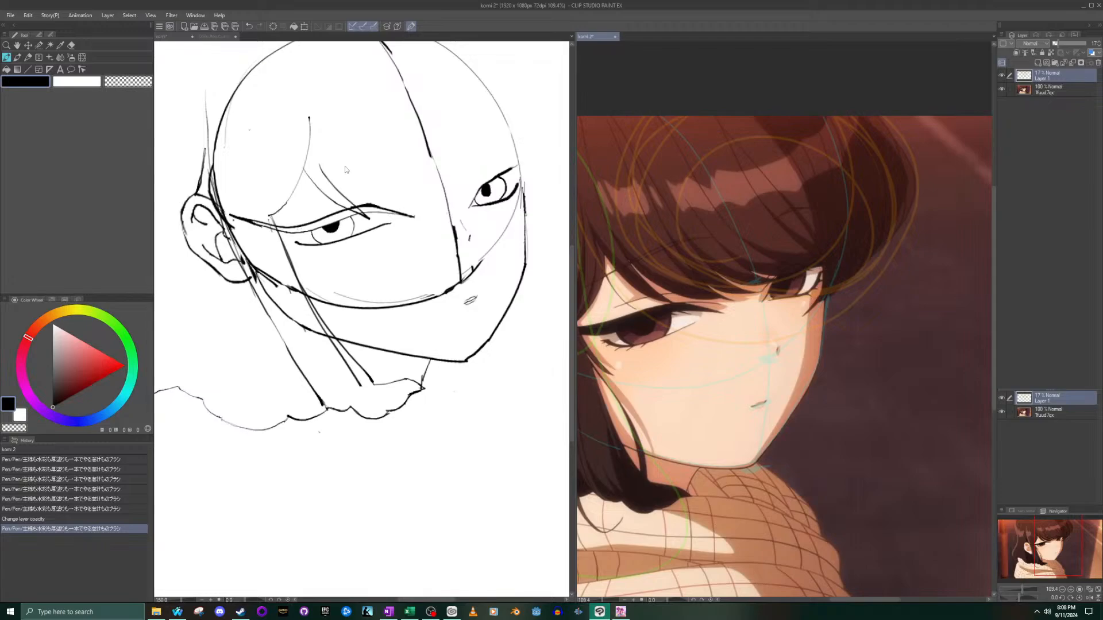
pyautogui.click(321, 166)
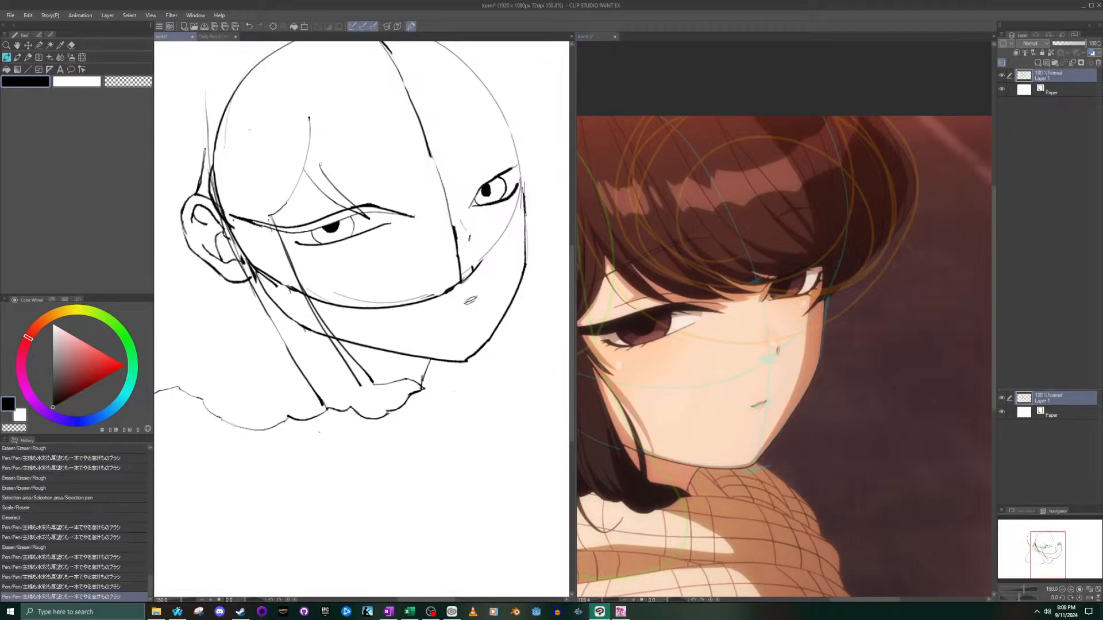
pyautogui.moveTo(320, 166)
pyautogui.mouseDown()
pyautogui.moveTo(362, 190)
pyautogui.moveTo(321, 168)
pyautogui.moveTo(362, 201)
pyautogui.mouseUp()
pyautogui.hotkey('ctrl', 'z')
pyautogui.hotkey('ctrl', 'z')
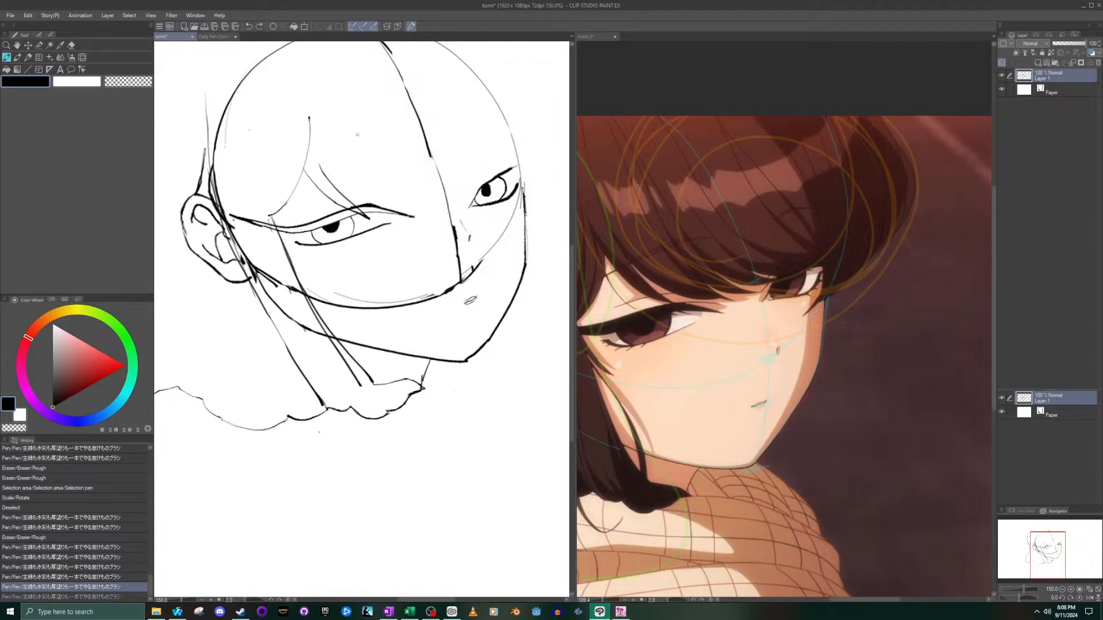
pyautogui.moveTo(316, 156)
pyautogui.mouseDown()
pyautogui.moveTo(342, 180)
pyautogui.moveTo(406, 202)
pyautogui.mouseUp()
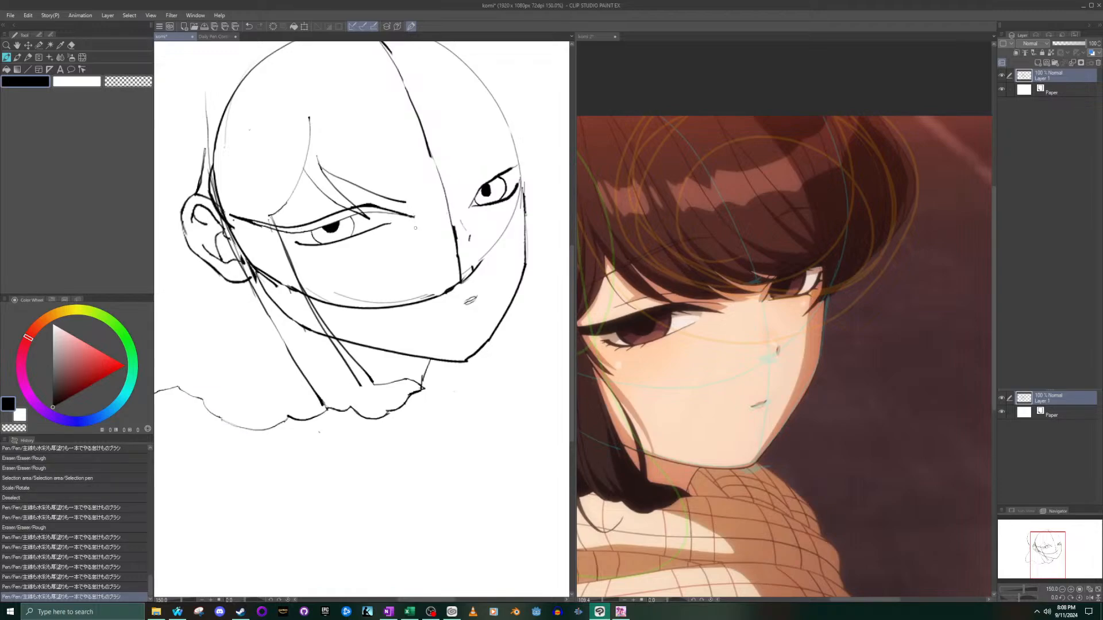
# - Try to draw a thin line between the near eye's upper lid and the end of the long fringe strand
pyautogui.moveTo(381, 204)
pyautogui.mouseDown()
pyautogui.moveTo(413, 210)
pyautogui.moveTo(401, 207)
pyautogui.mouseUp()
pyautogui.hotkey('ctrl', 'z')
pyautogui.hotkey('ctrl', 'z')
pyautogui.hotkey('ctrl', 'z')
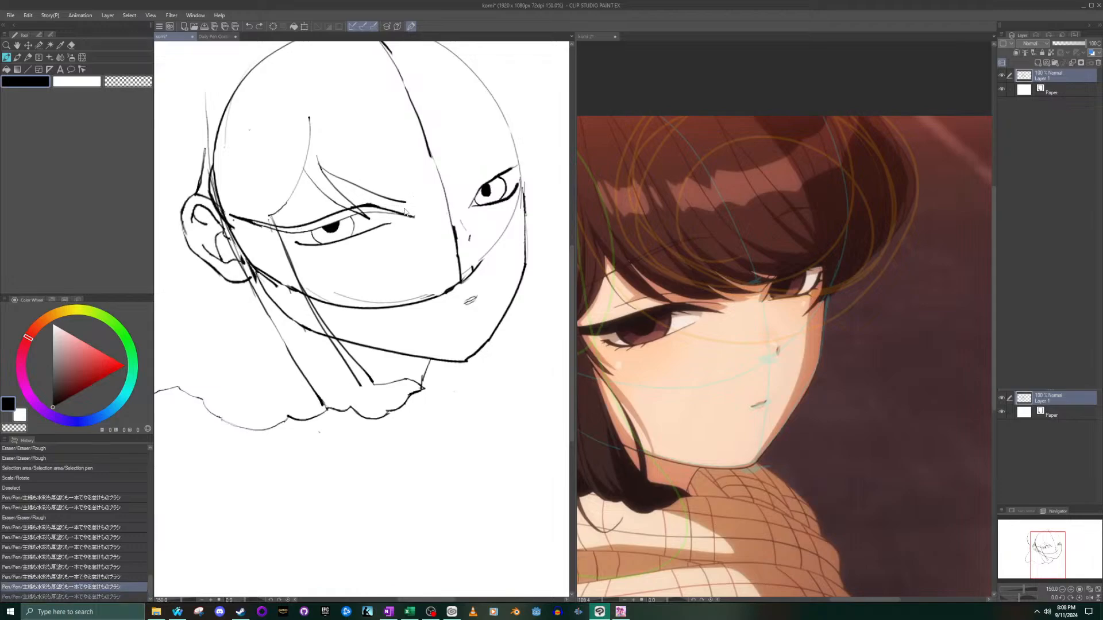
pyautogui.moveTo(370, 205); pyautogui.dragTo(400, 205)
pyautogui.hotkey('ctrl', 'z')
pyautogui.hotkey('ctrl', 'y')
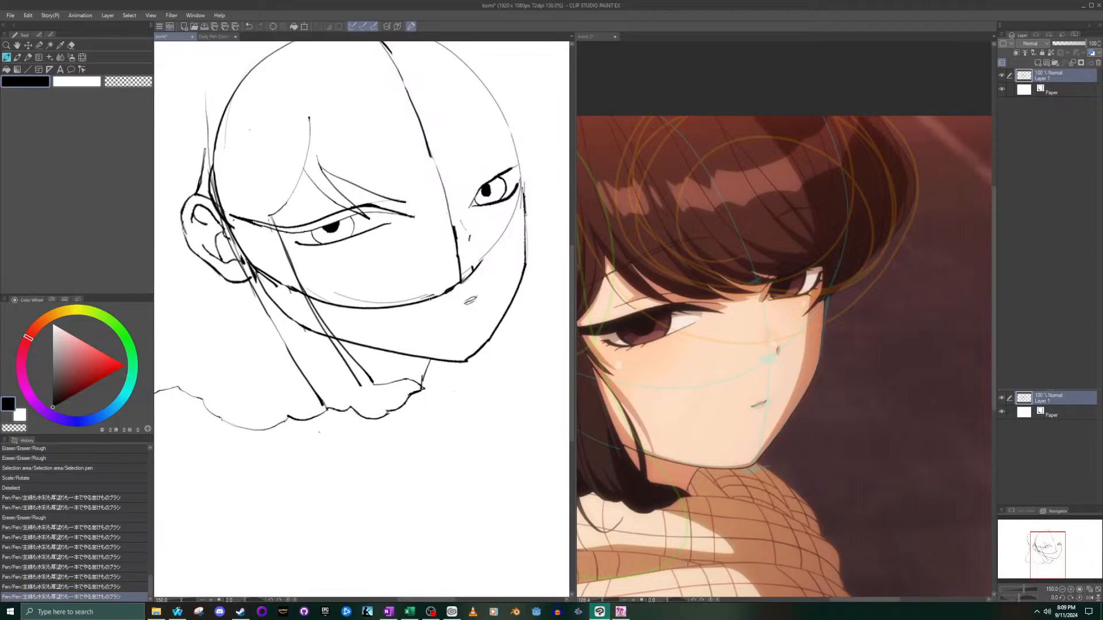
pyautogui.hotkey('ctrl', 'z')
# - Draw a thin curved line just above the inner half of the near eye's upper lid and compare the sketch with and without it
pyautogui.moveTo(367, 204); pyautogui.dragTo(402, 202)
pyautogui.hotkey('ctrl', 'z')
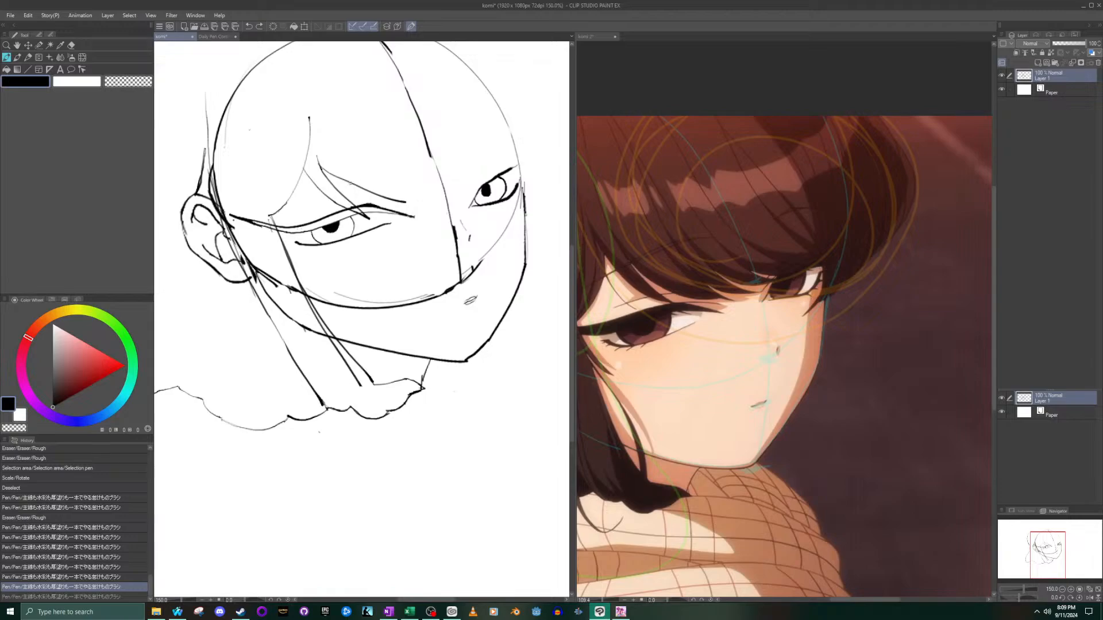
pyautogui.hotkey('ctrl', 'y')
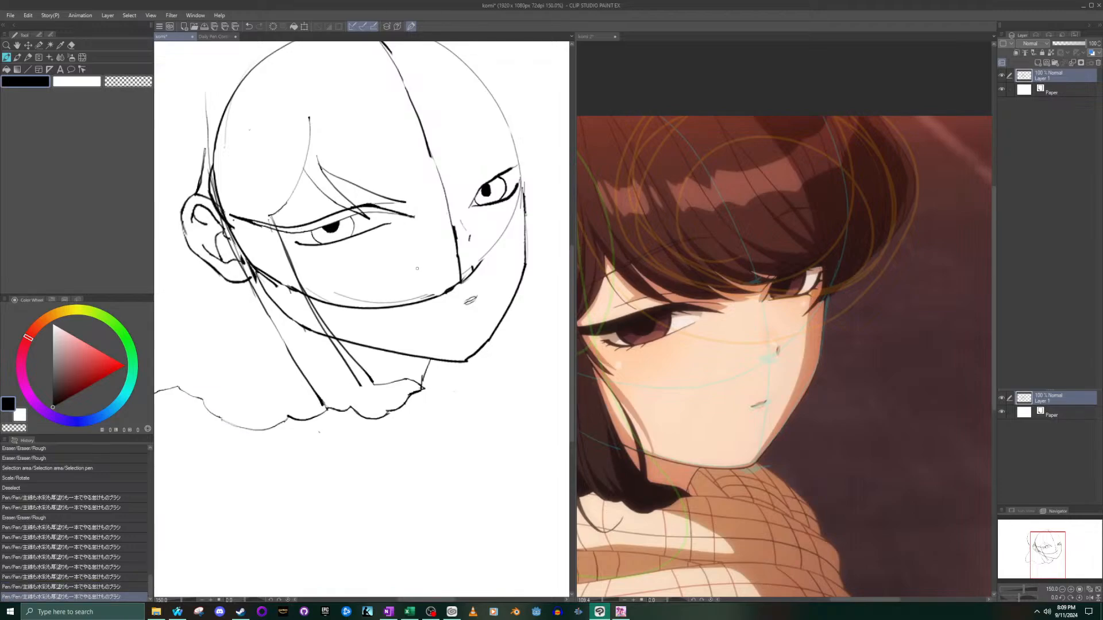
pyautogui.hotkey('ctrl', 'z')
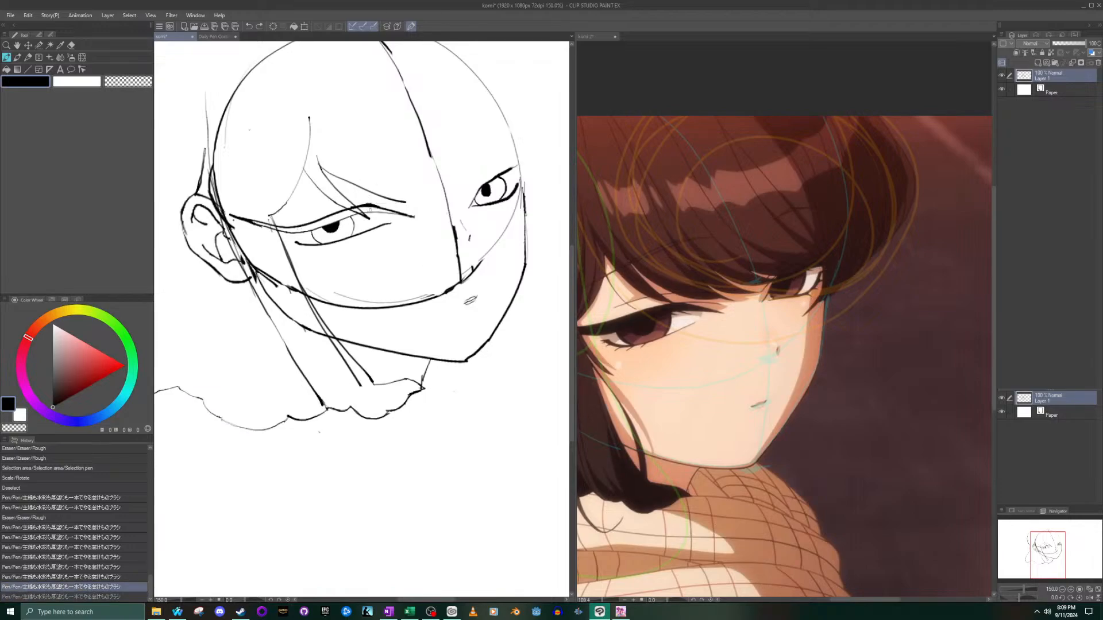
pyautogui.hotkey('ctrl', 'y')
pyautogui.hotkey('ctrl', 'z')
pyautogui.hotkey('ctrl', 'y')
pyautogui.hotkey('ctrl', 'z')
pyautogui.hotkey('ctrl', 'y')
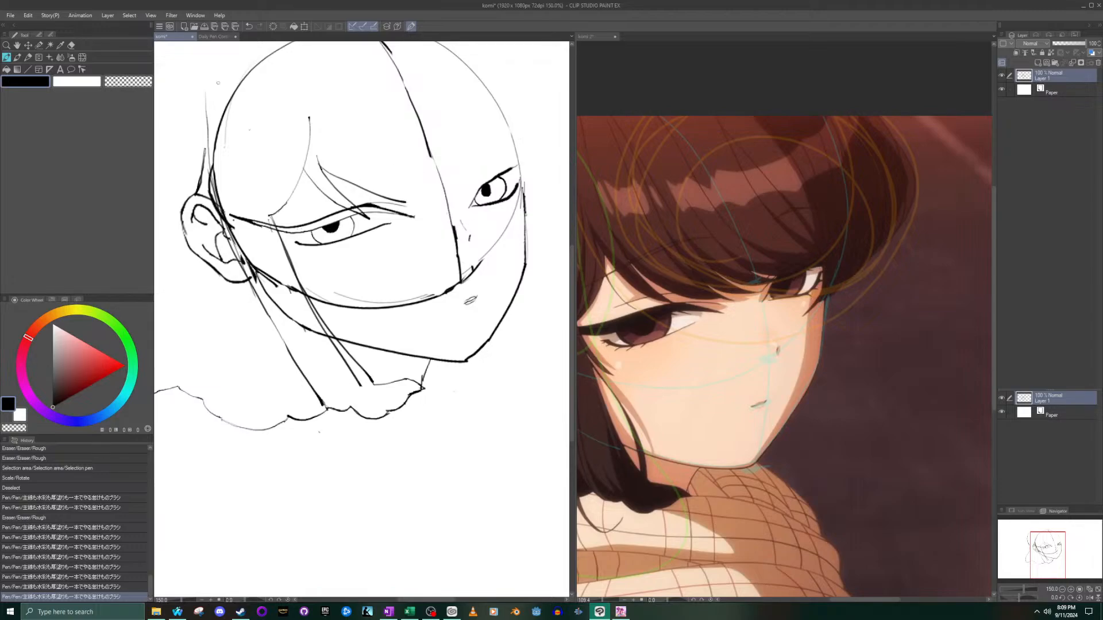
# - Erase the long fringe strand below its top end and redraw it with a smoother curve toward the near eye's inner corner
pyautogui.click(71, 45)
pyautogui.moveTo(404, 194); pyautogui.dragTo(325, 165)
pyautogui.click(17, 58)
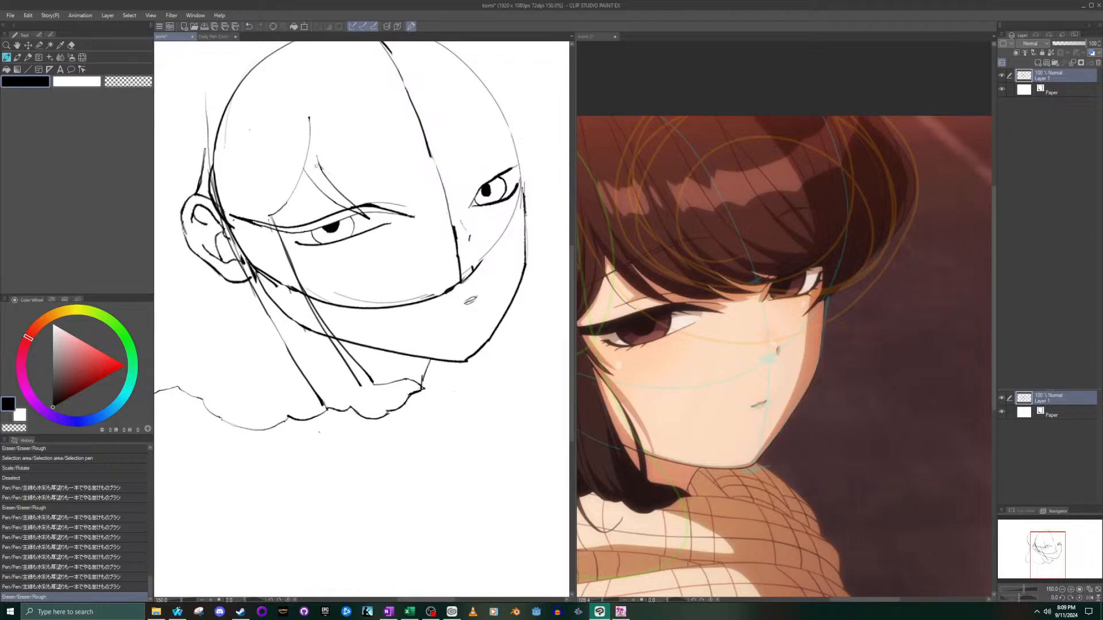
pyautogui.moveTo(319, 163); pyautogui.dragTo(379, 195)
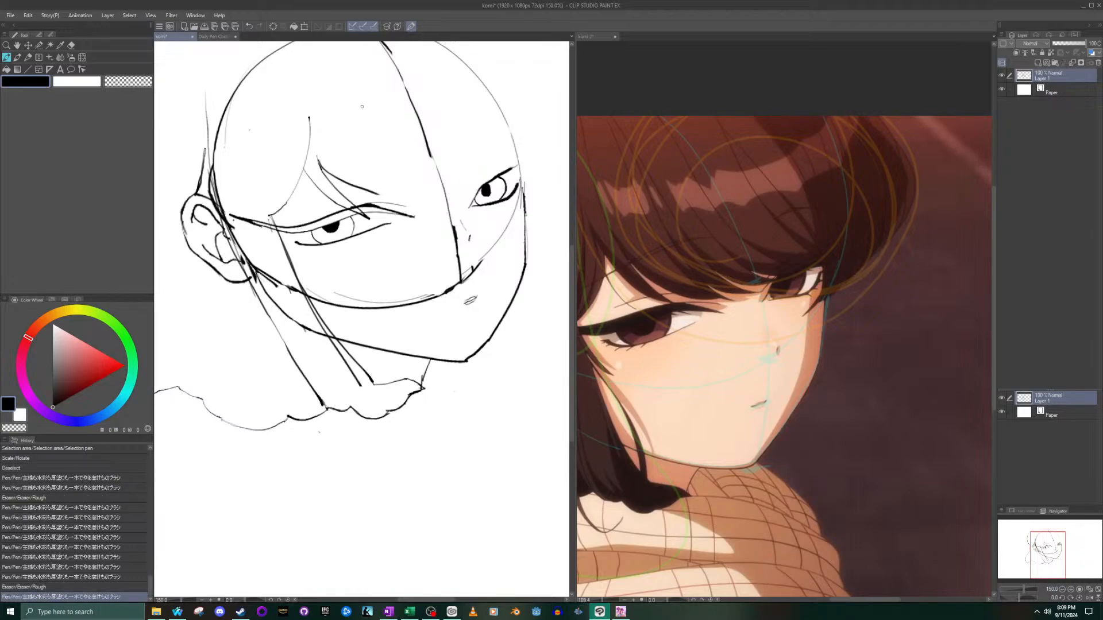
pyautogui.hotkey('ctrl', 'z')
pyautogui.moveTo(320, 164); pyautogui.dragTo(391, 203)
pyautogui.hotkey('ctrl', 'z')
pyautogui.moveTo(321, 164); pyautogui.dragTo(403, 202)
# - Try several short extensions for the tip of the redrawn fringe strand, comparing the sketch with and without them
pyautogui.moveTo(402, 200); pyautogui.dragTo(409, 205)
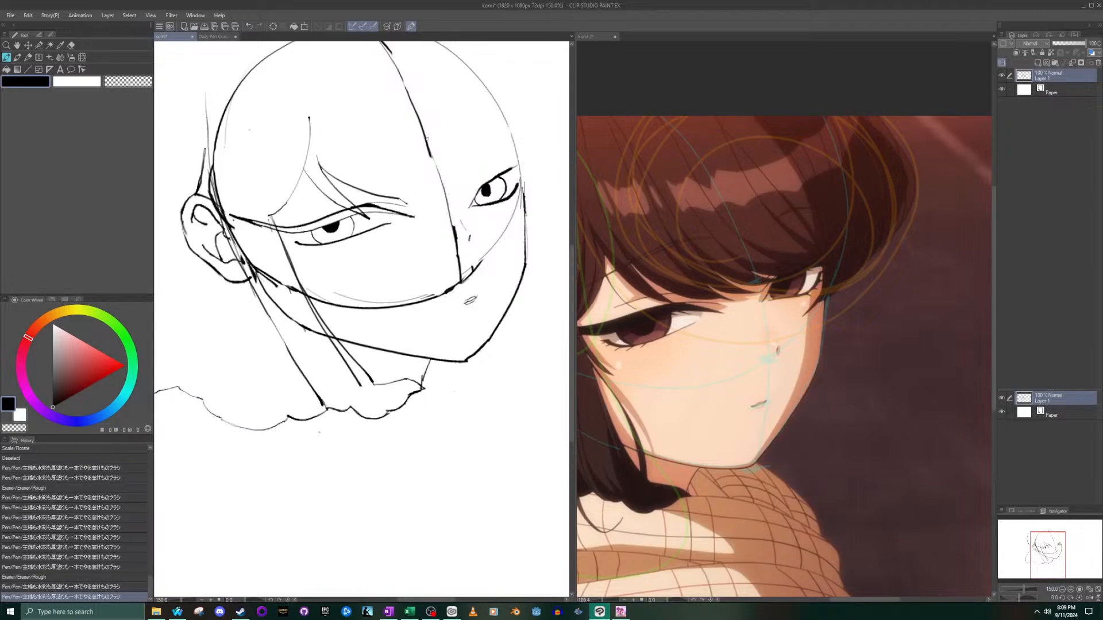
pyautogui.hotkey('ctrl', 'z')
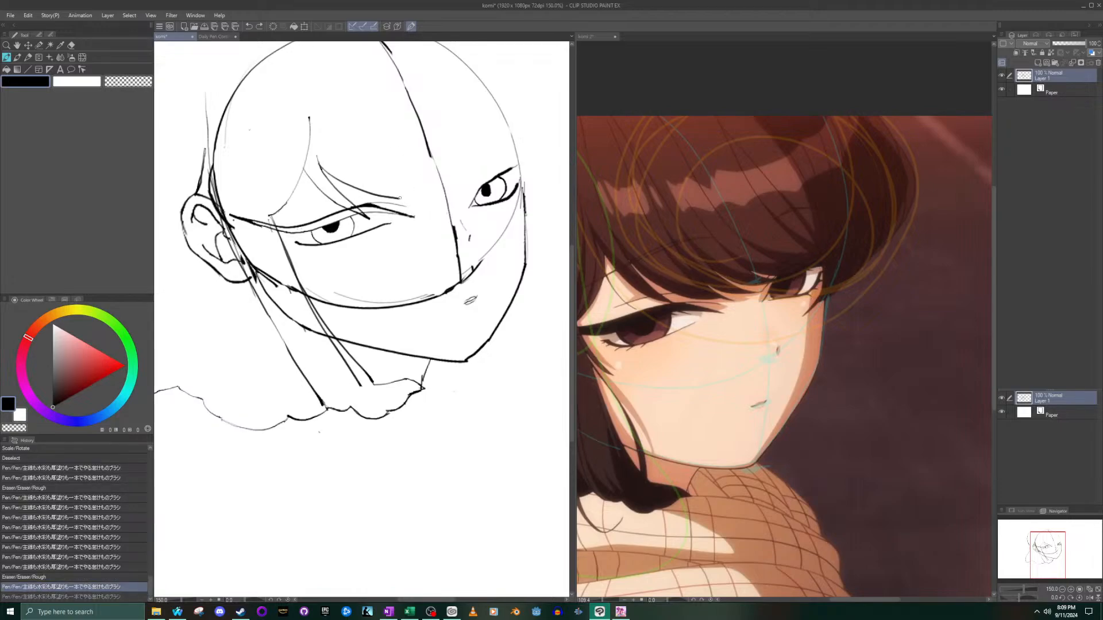
pyautogui.moveTo(399, 197); pyautogui.dragTo(410, 205)
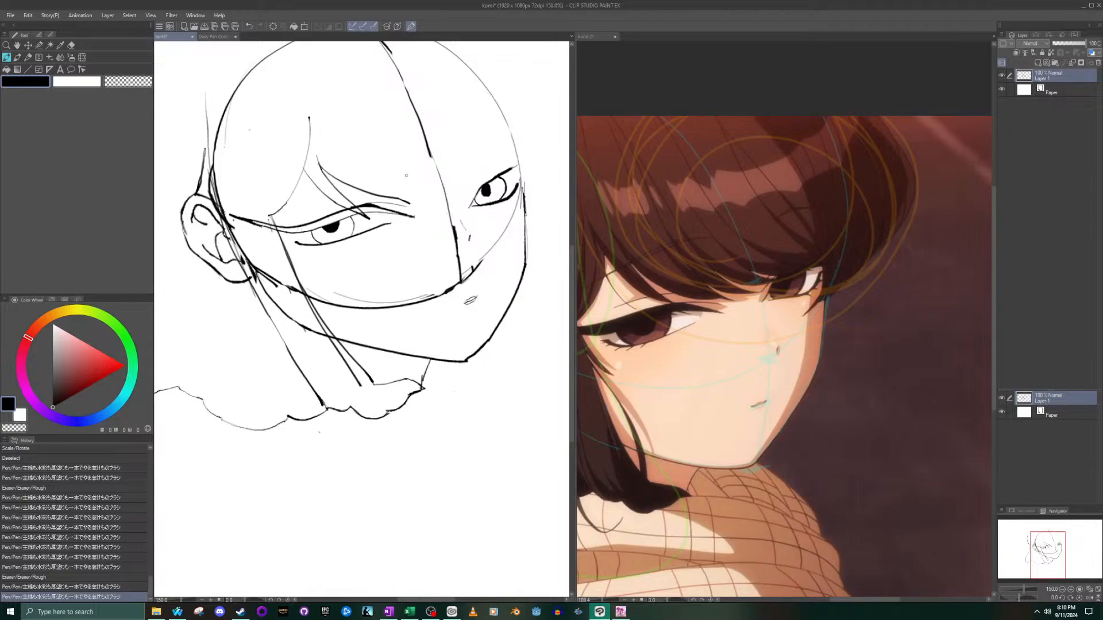
pyautogui.hotkey('ctrl', 'z')
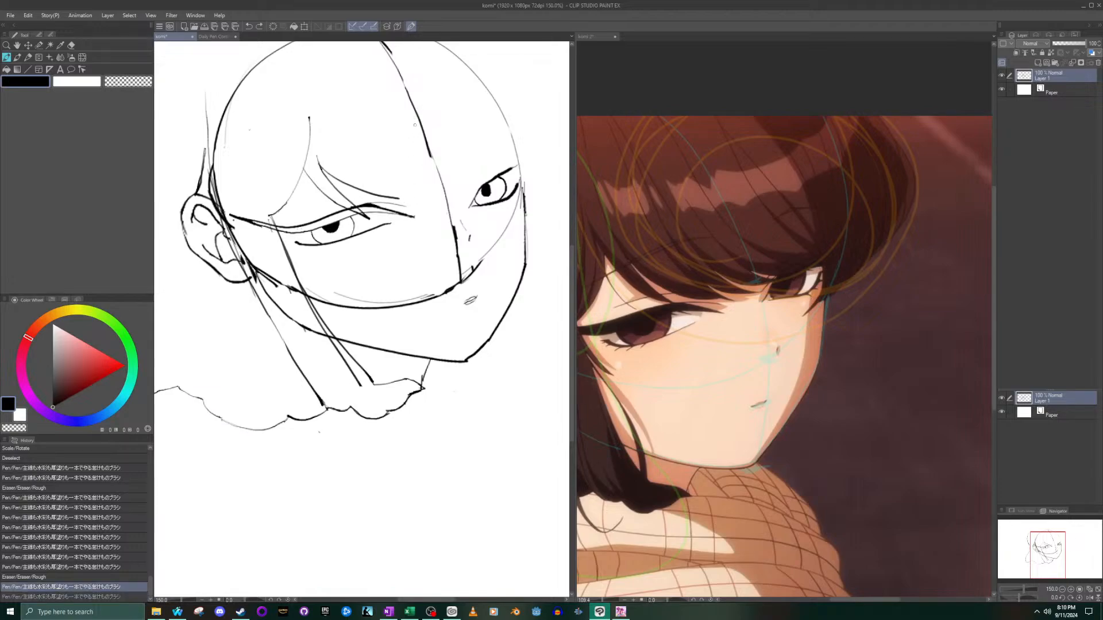
pyautogui.hotkey('ctrl', 'y')
pyautogui.hotkey('ctrl', 'z')
pyautogui.hotkey('ctrl', 'y')
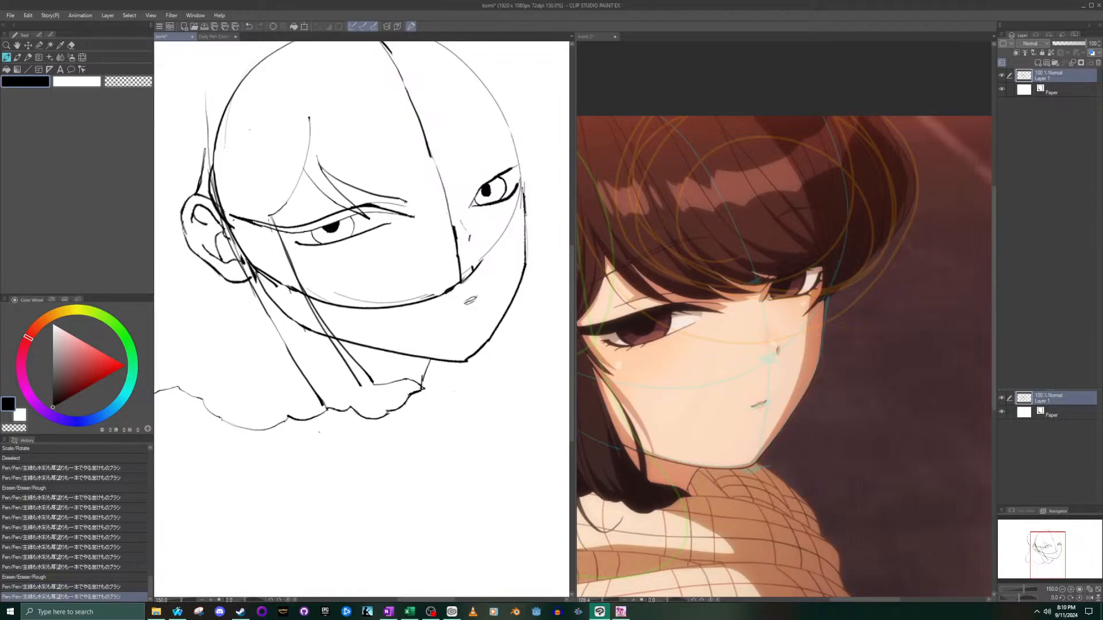
pyautogui.hotkey('ctrl', 'z')
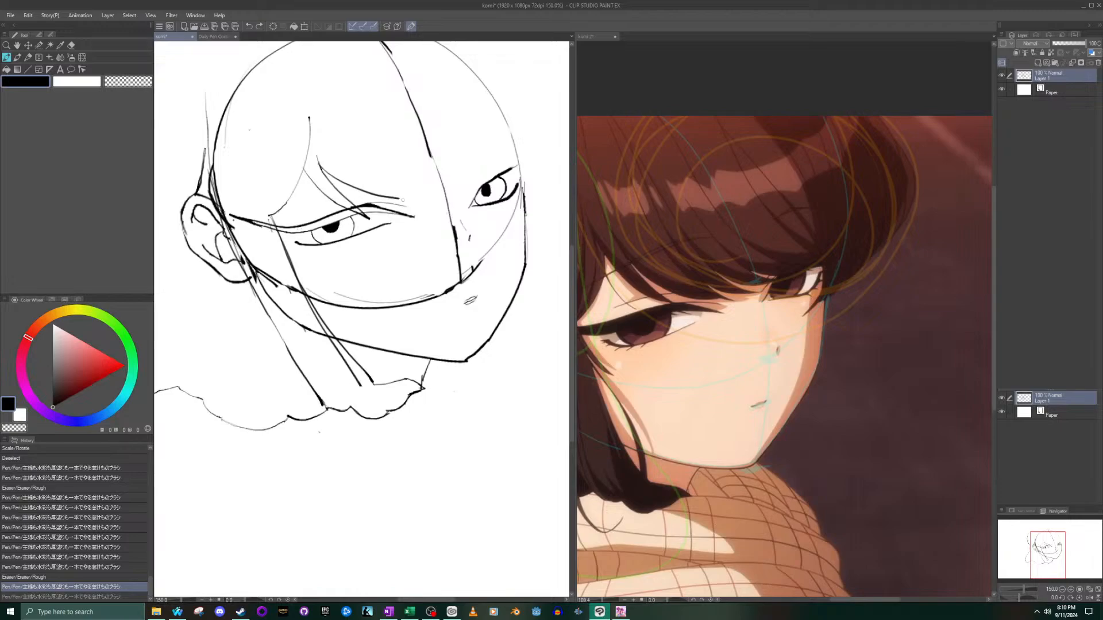
pyautogui.moveTo(400, 199); pyautogui.dragTo(410, 207)
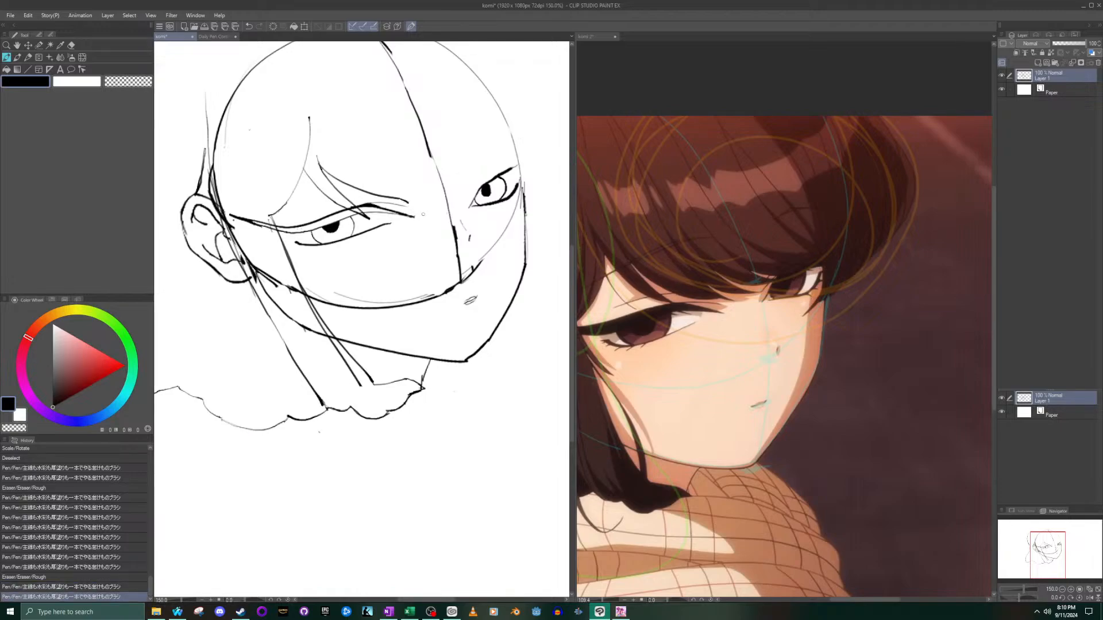
pyautogui.hotkey('ctrl', 'z')
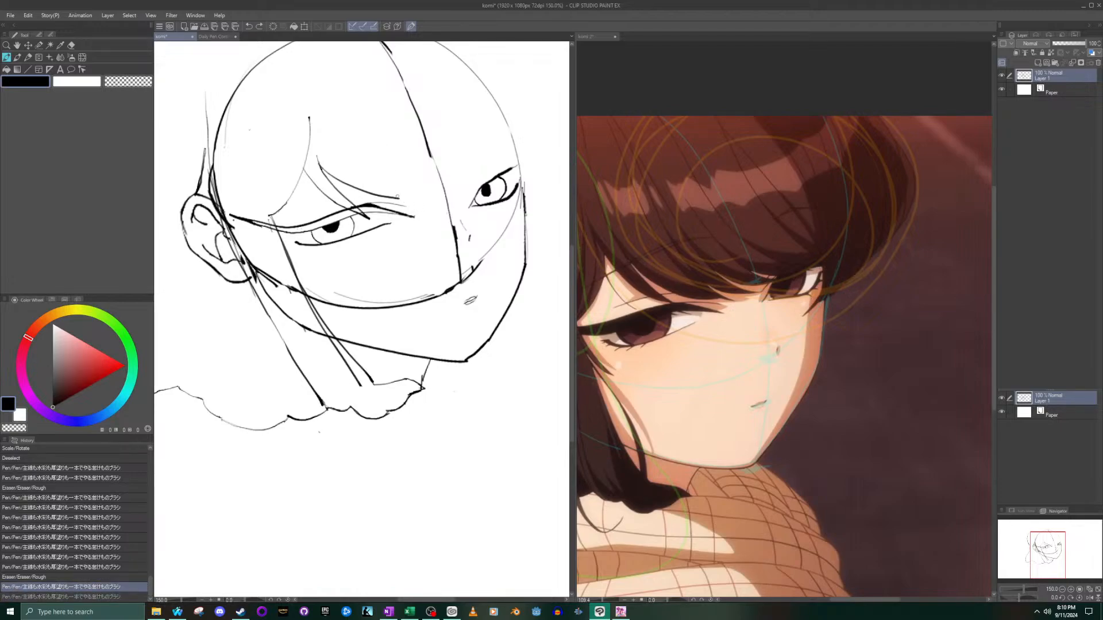
pyautogui.moveTo(399, 198); pyautogui.dragTo(410, 201)
pyautogui.hotkey('ctrl', 'z')
# - Try tracing the fringe tip near the eye's inner corner on the enlarged komi 2 reference
pyautogui.click(728, 324)
pyautogui.scroll(12, 727, 324)
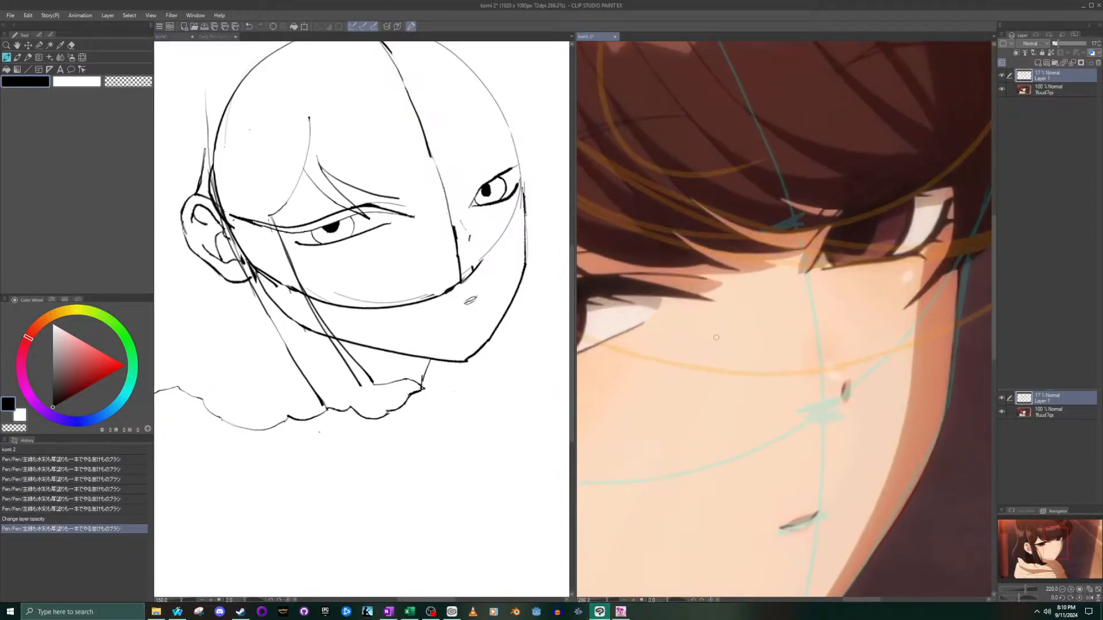
pyautogui.click(380, 173)
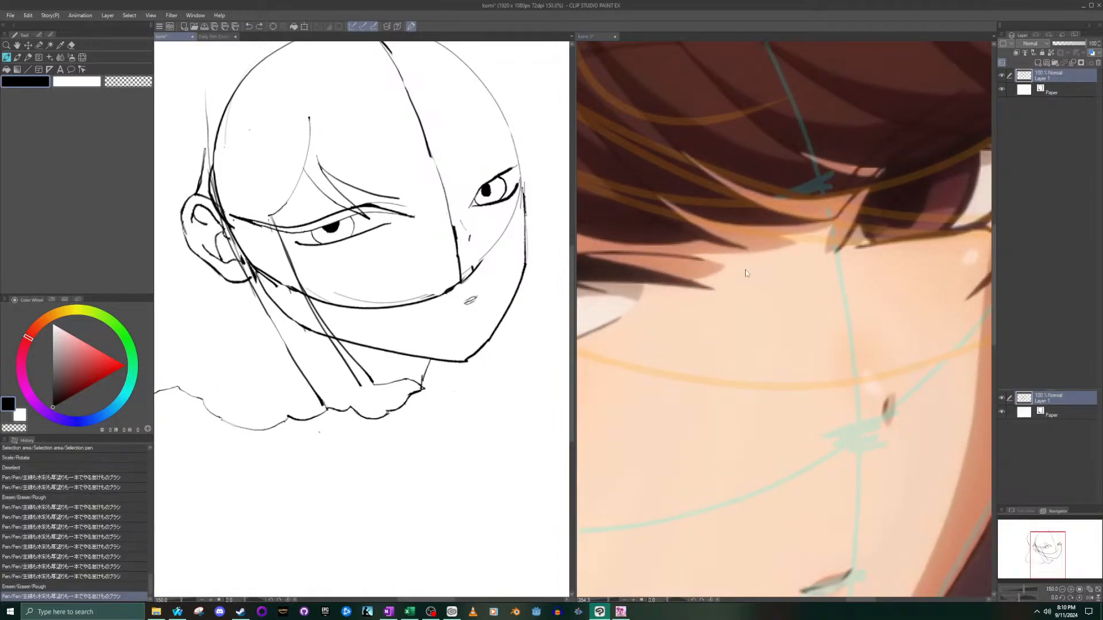
pyautogui.click(701, 237)
pyautogui.moveTo(700, 238); pyautogui.dragTo(750, 257)
pyautogui.hotkey('ctrl', 'z')
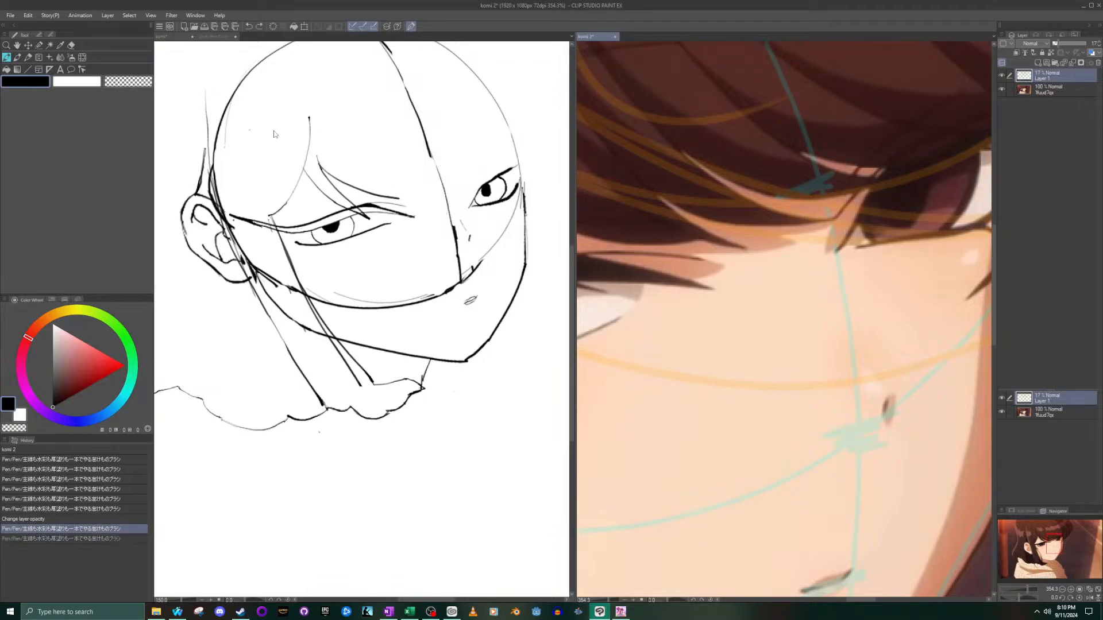
# - Extend the long fringe strand's tip with a small dip and draw a short strand from the forehead down to meet it
pyautogui.click(424, 204)
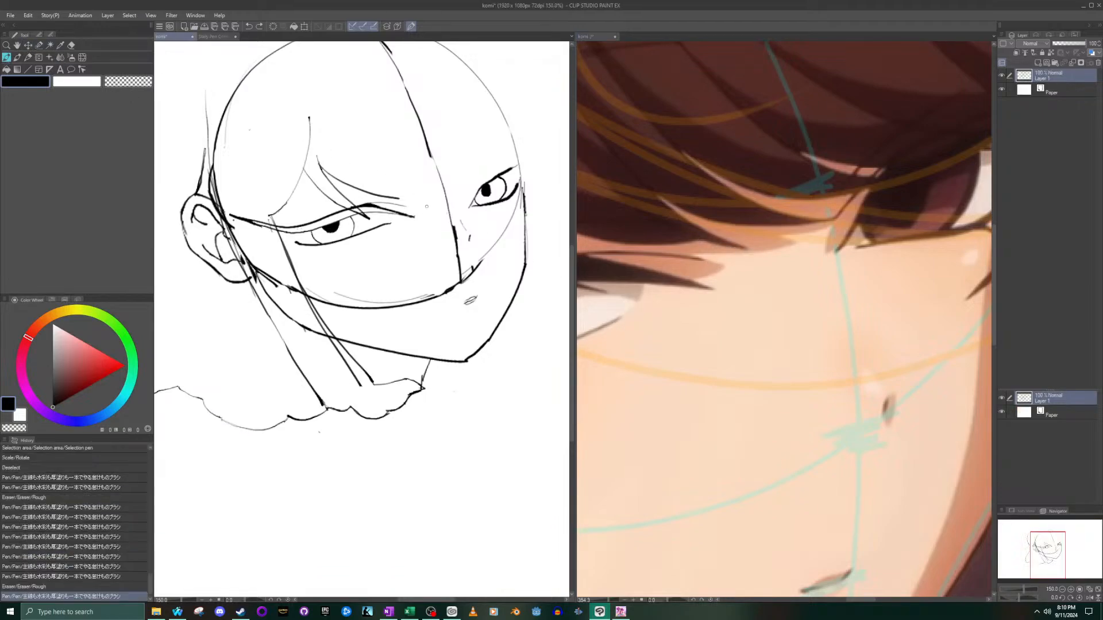
pyautogui.scroll(6, 424, 204)
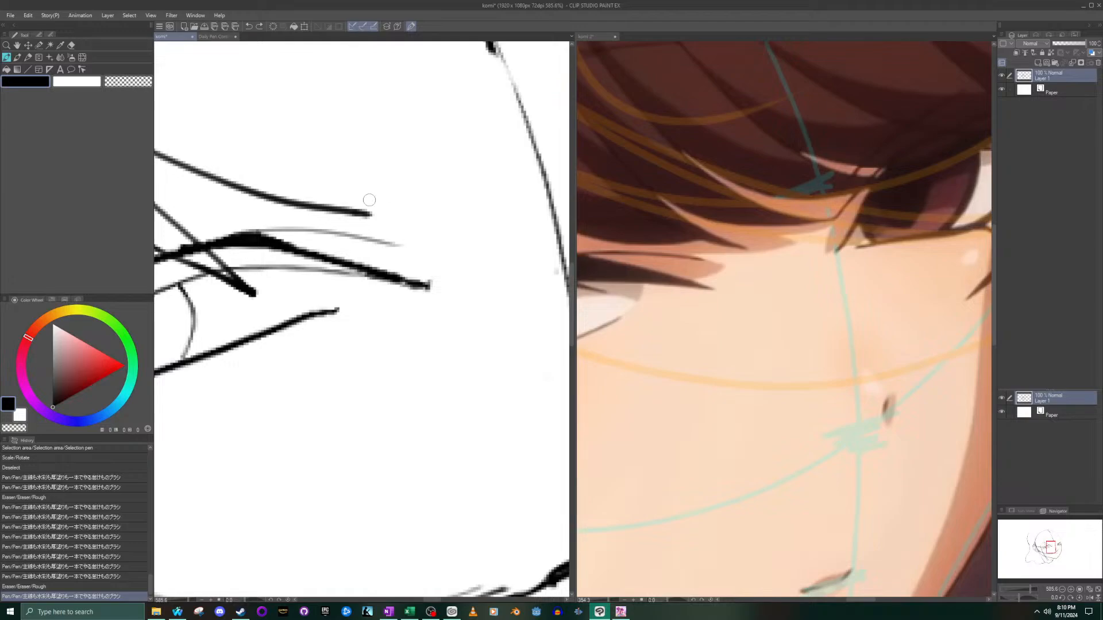
pyautogui.moveTo(368, 213)
pyautogui.mouseDown()
pyautogui.moveTo(425, 225)
pyautogui.moveTo(375, 214)
pyautogui.moveTo(424, 226)
pyautogui.mouseUp()
pyautogui.hotkey('ctrl', 'z')
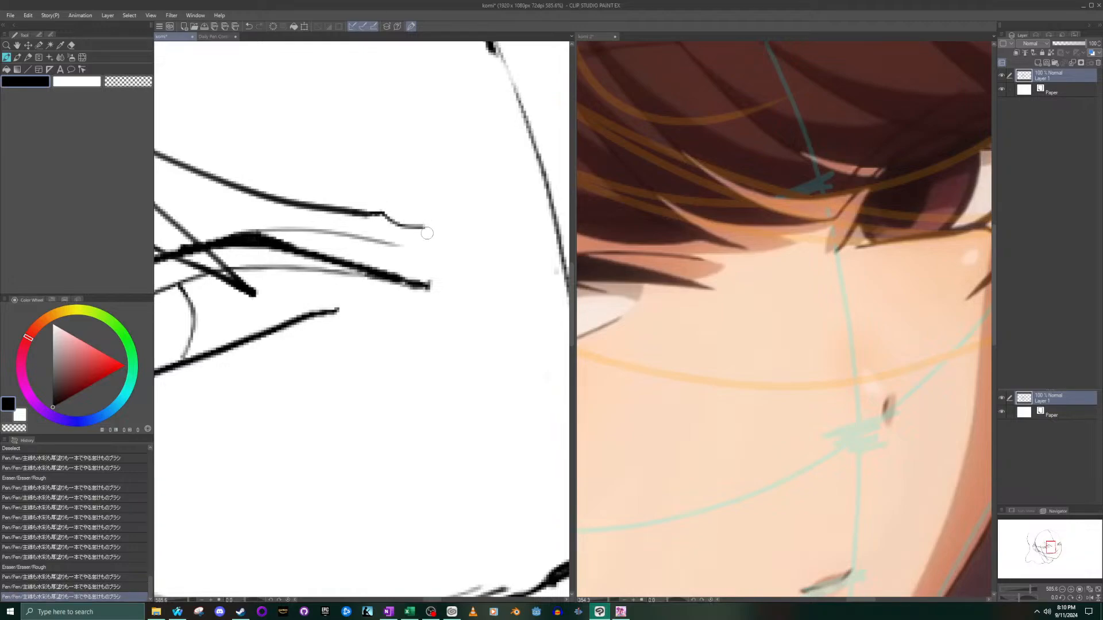
pyautogui.scroll(-4, 419, 225)
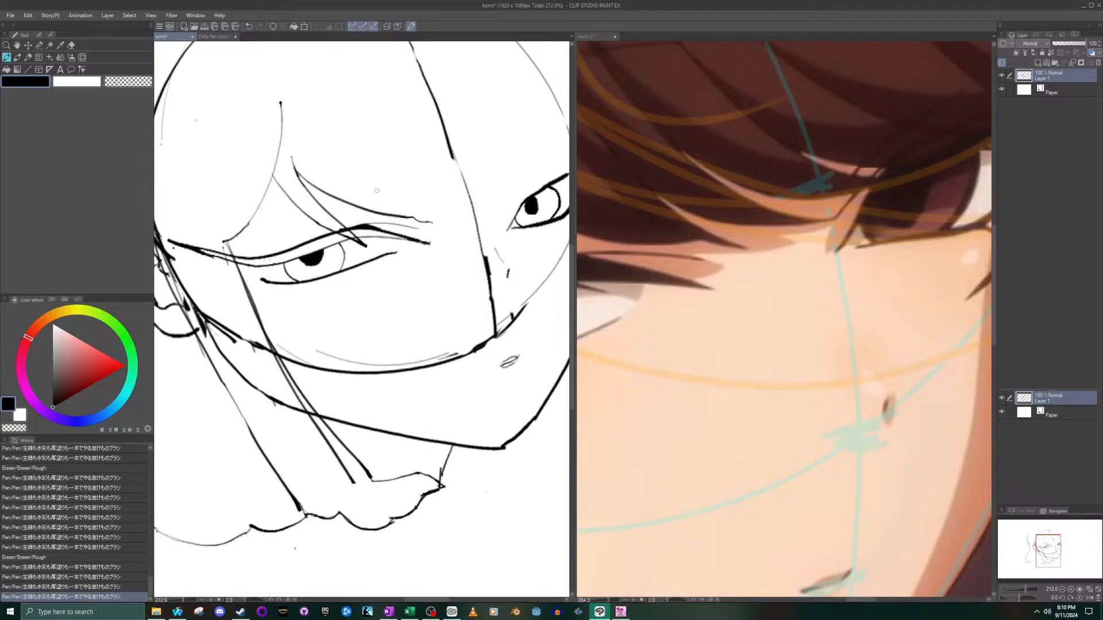
pyautogui.moveTo(375, 193); pyautogui.dragTo(434, 222)
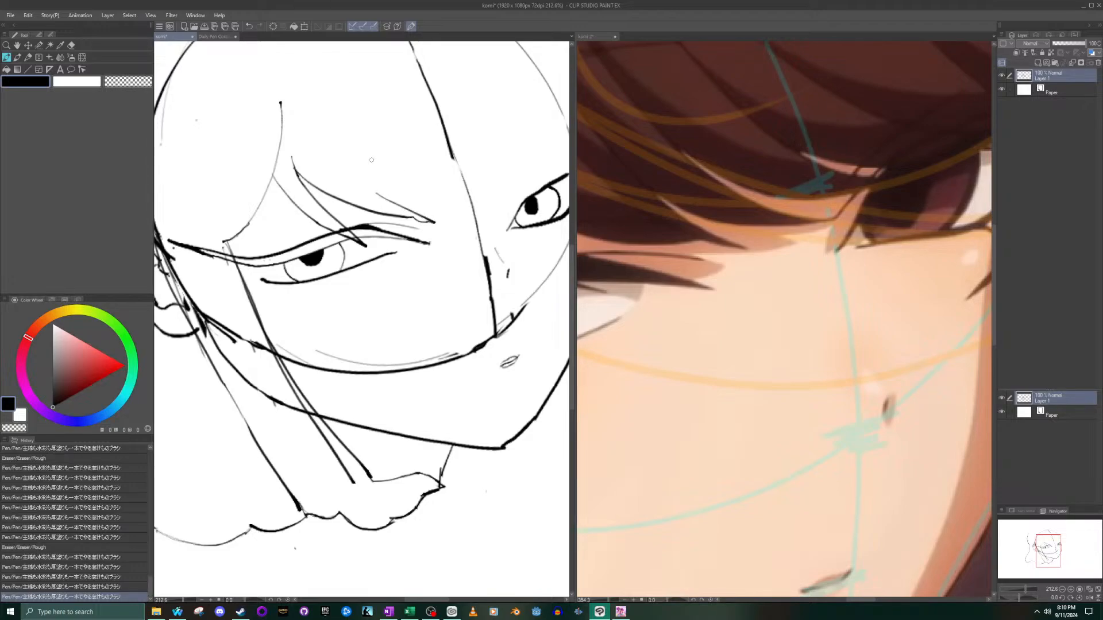
# - Hide the guide lines on Layer 1 of the komi 2 reference to show the fringe clearly
pyautogui.click(851, 138)
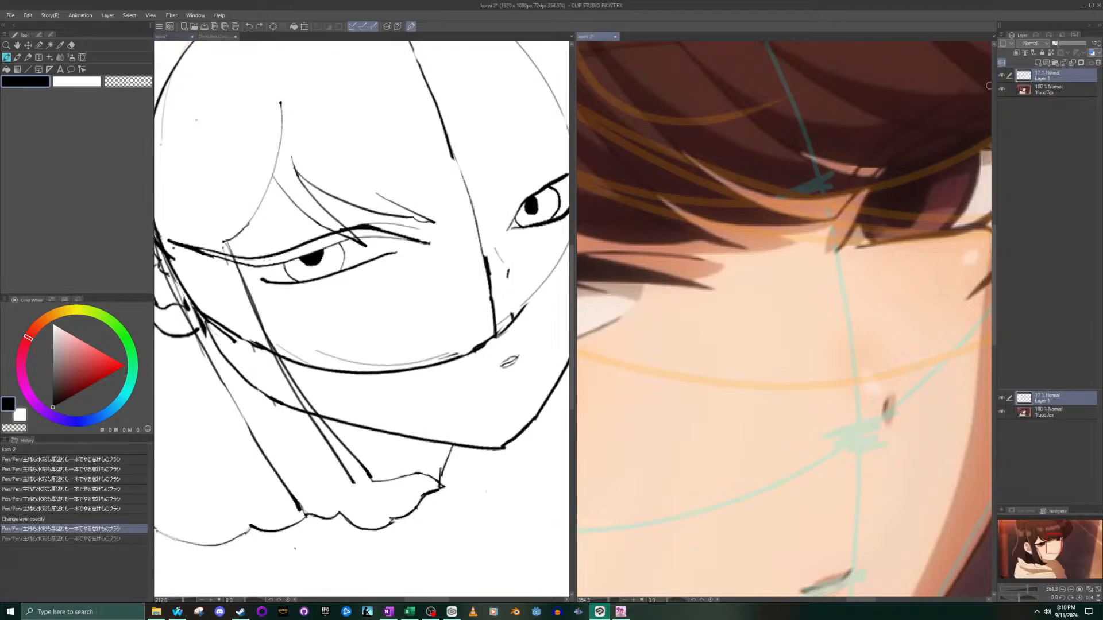
pyautogui.click(1001, 75)
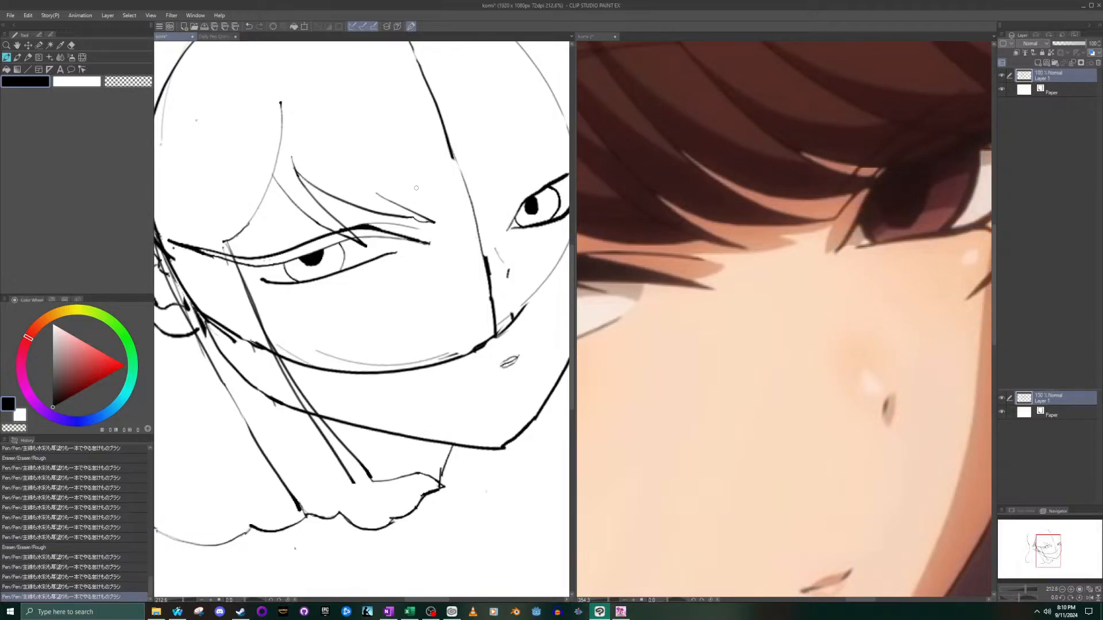
pyautogui.scroll(-5, 451, 192)
pyautogui.scroll(-4, 795, 237)
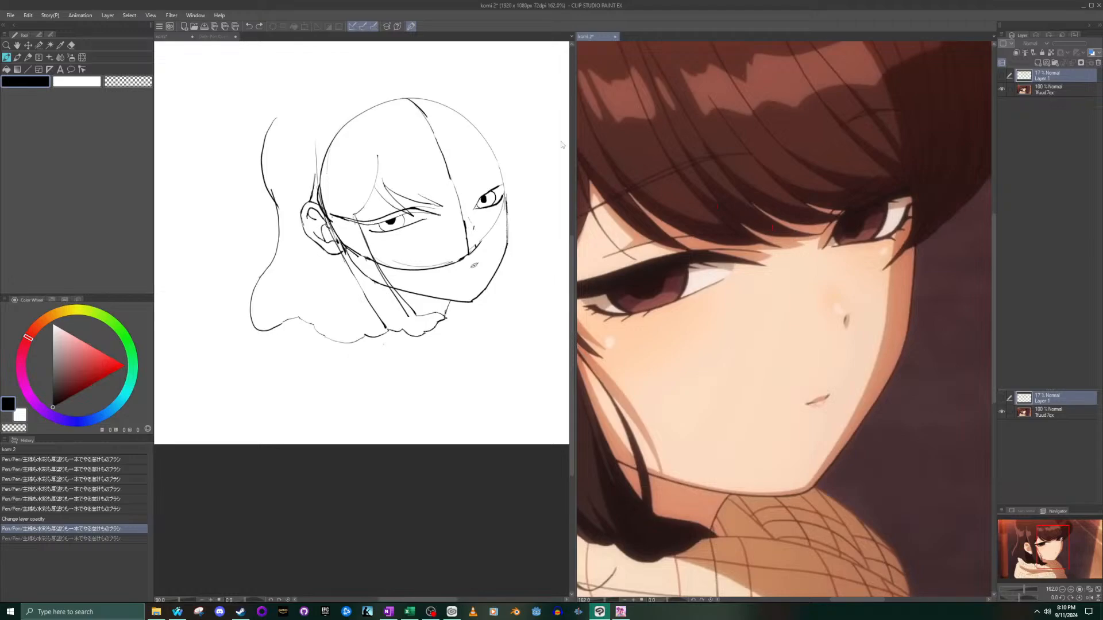
# - Try short extra strands beside the long fringe strand's tip, above the near eye's inner corner
pyautogui.click(432, 197)
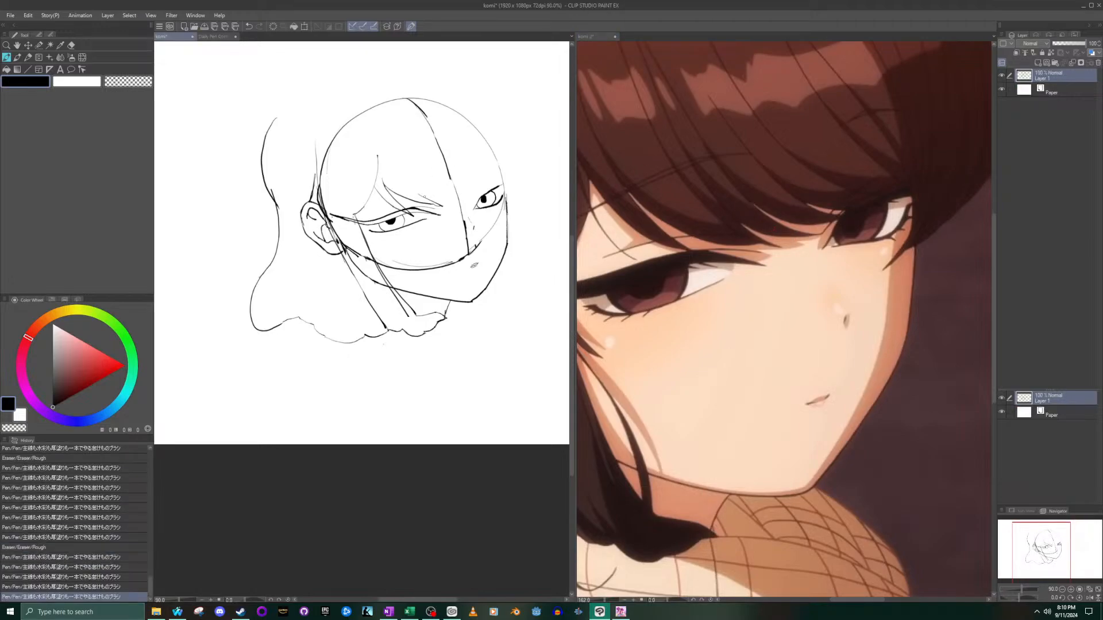
pyautogui.moveTo(425, 196); pyautogui.dragTo(443, 198)
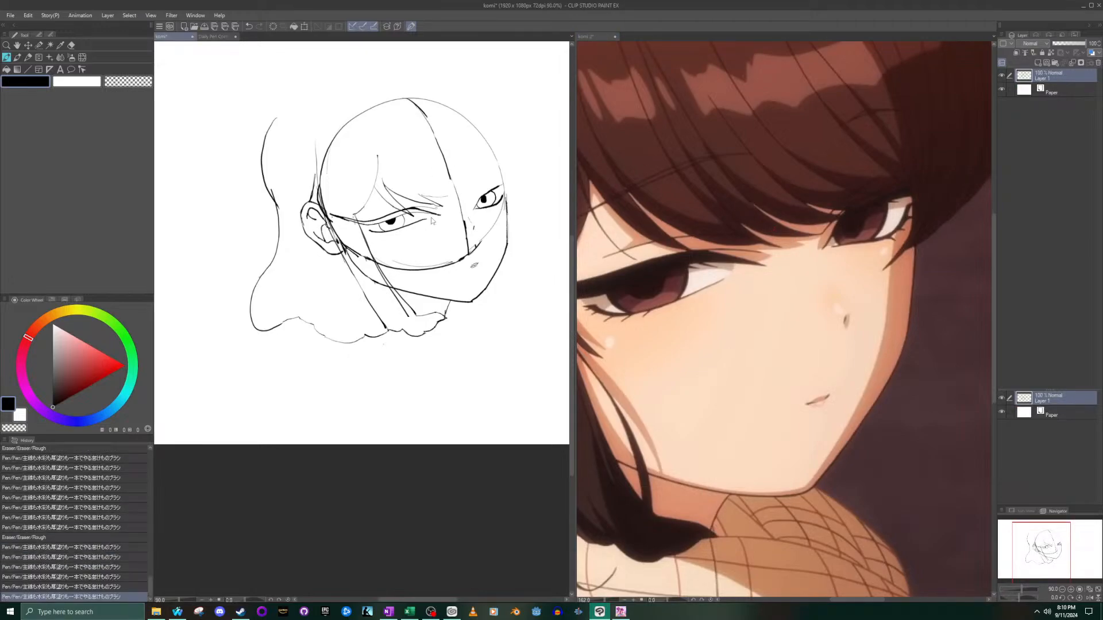
pyautogui.hotkey('ctrl', 'z')
pyautogui.scroll(5, 432, 219)
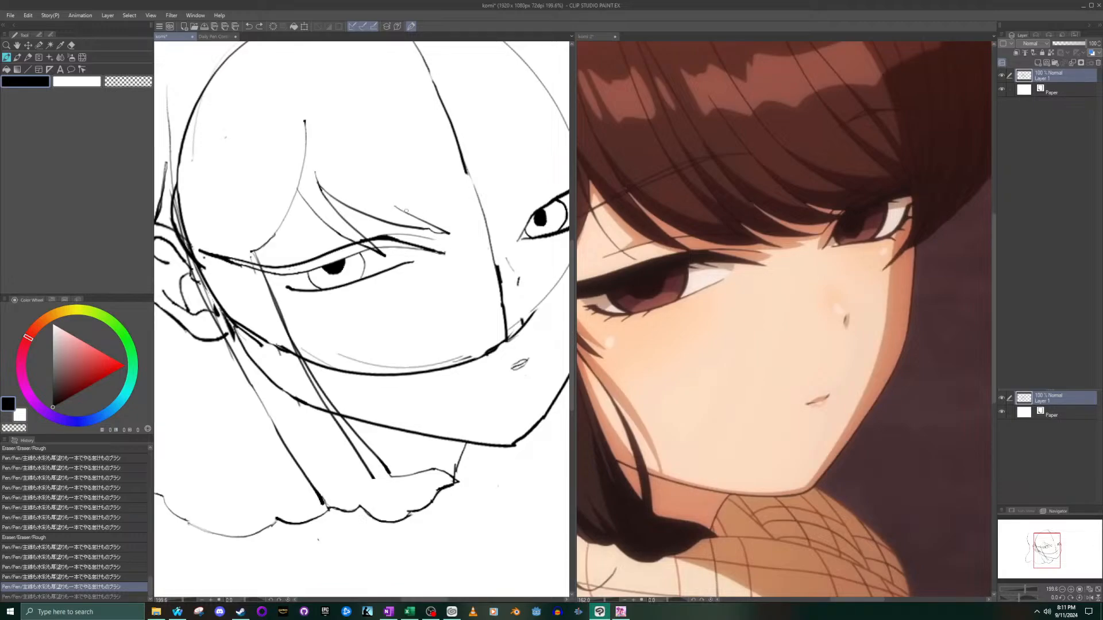
pyautogui.moveTo(407, 213); pyautogui.dragTo(463, 218)
pyautogui.hotkey('ctrl', 'z')
pyautogui.scroll(-3, 370, 144)
pyautogui.scroll(-1, 727, 265)
pyautogui.scroll(-1, 726, 251)
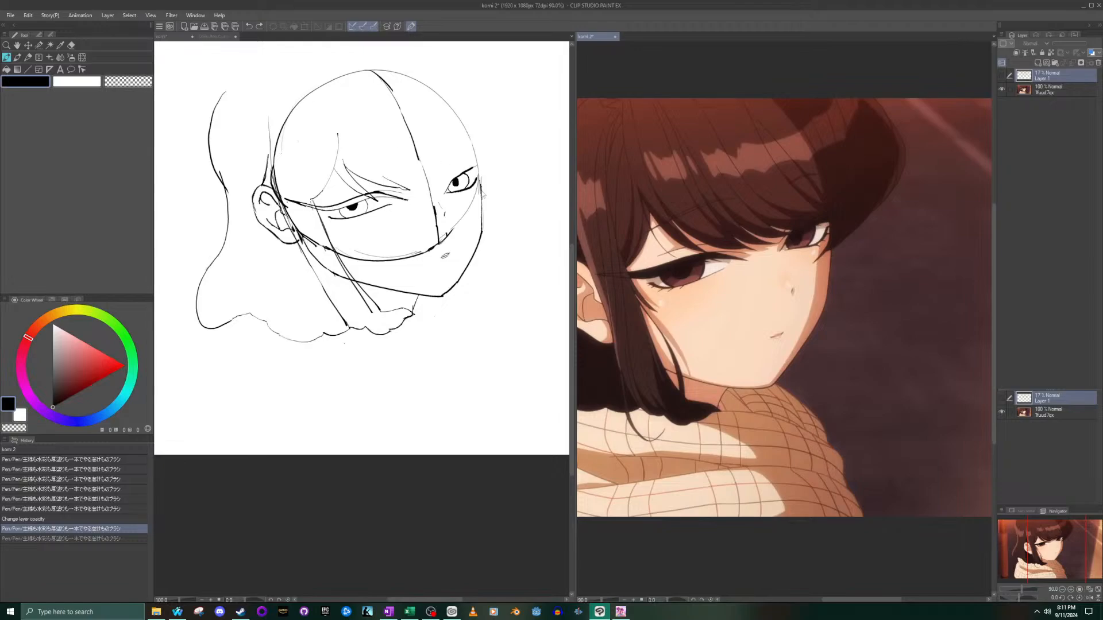
# - Draw a short fringe strand above the near eye's inner corner and a longer one sweeping from it across the face's centre line
pyautogui.click(388, 173)
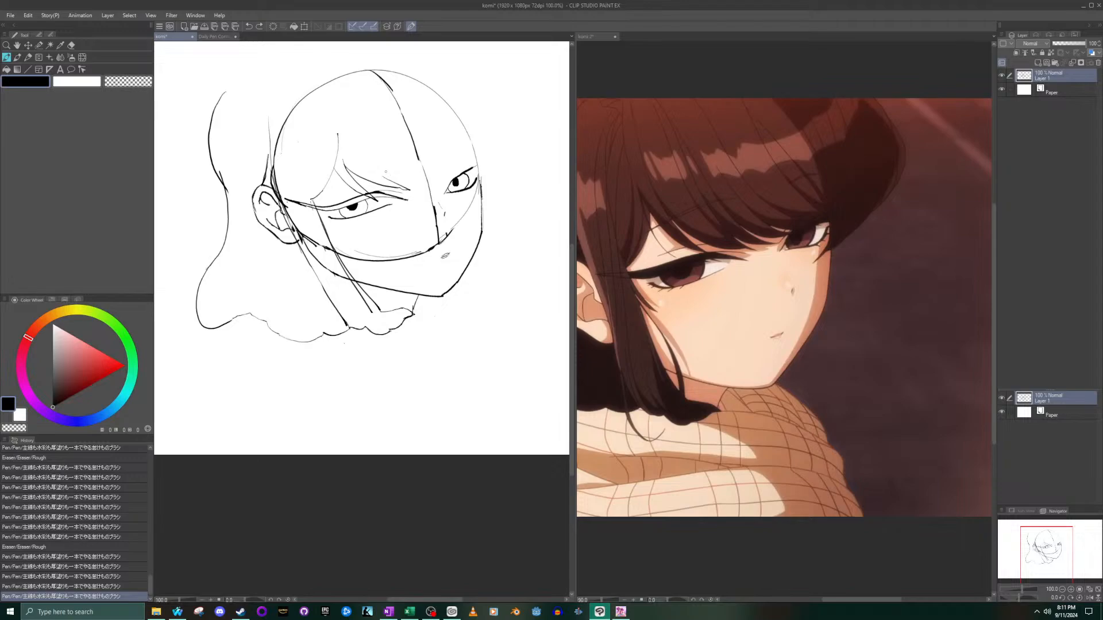
pyautogui.moveTo(385, 172); pyautogui.dragTo(411, 190)
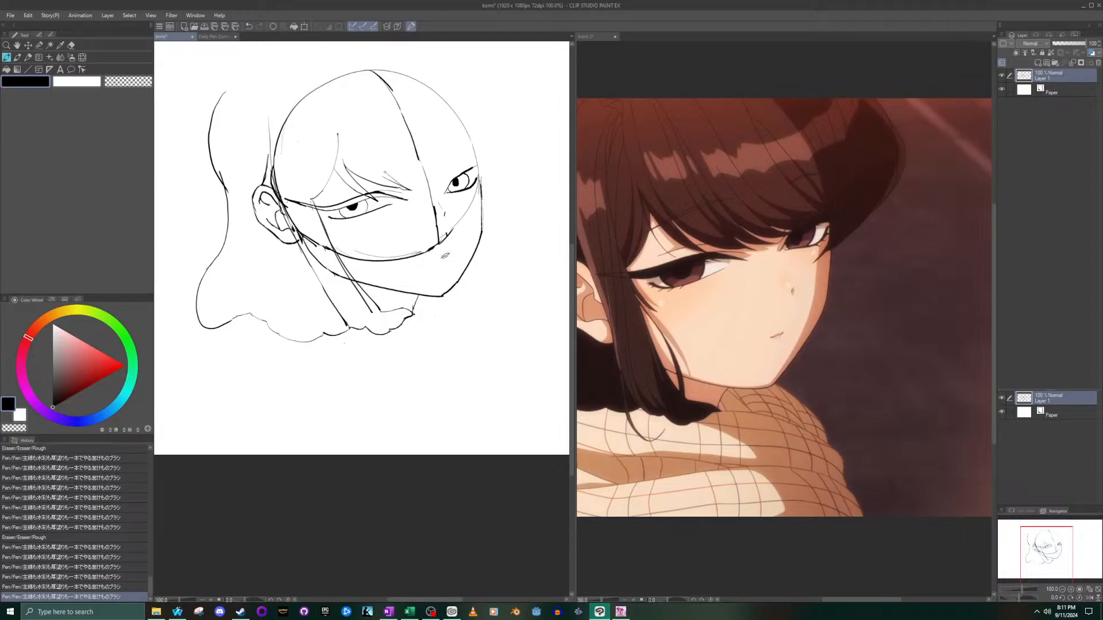
pyautogui.moveTo(402, 183); pyautogui.dragTo(434, 189)
pyautogui.hotkey('ctrl', 'z')
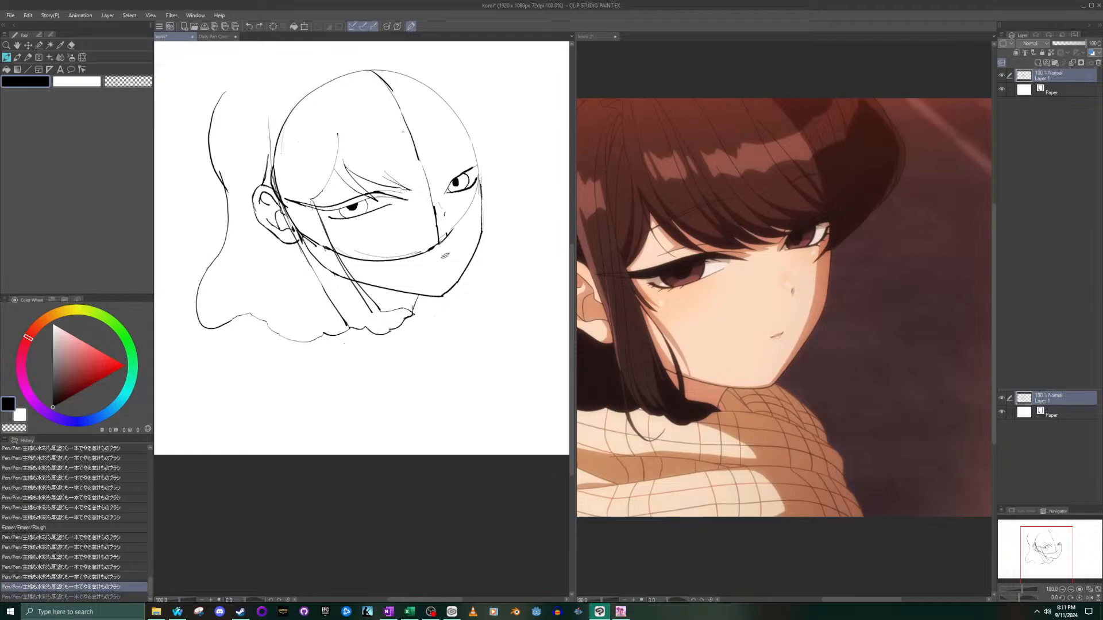
pyautogui.moveTo(391, 174); pyautogui.dragTo(436, 187)
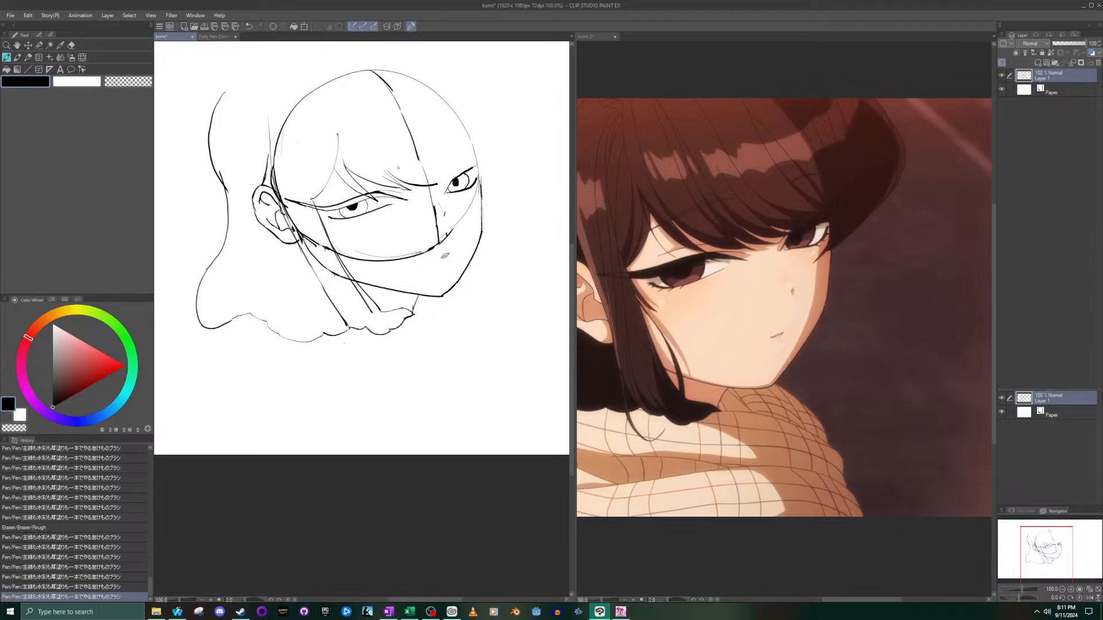
pyautogui.moveTo(425, 183); pyautogui.dragTo(438, 185)
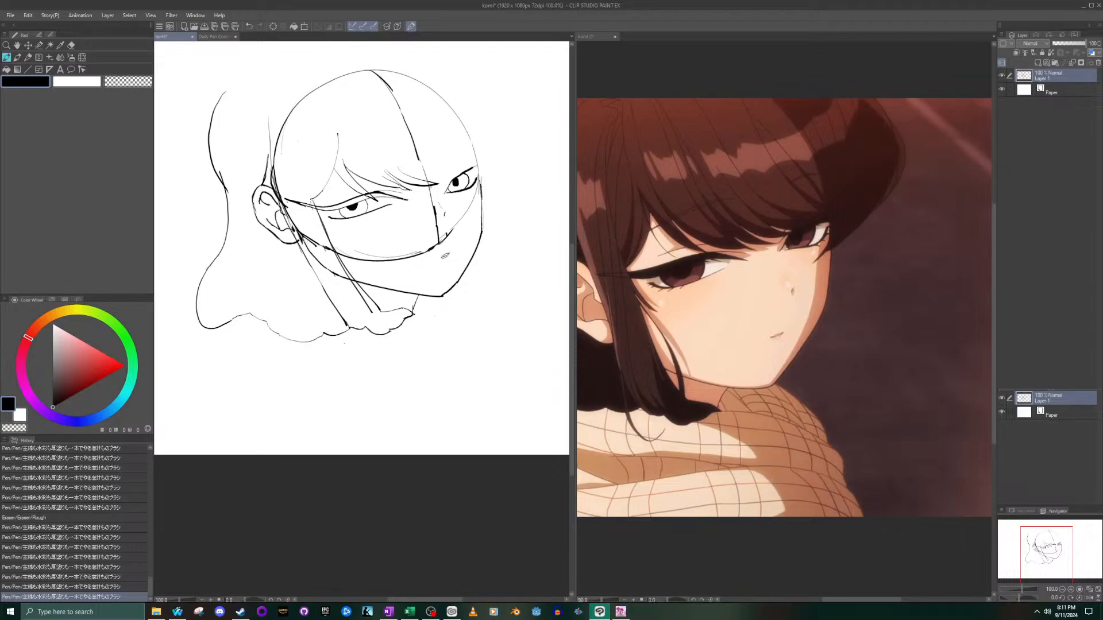
pyautogui.hotkey('ctrl', 'z')
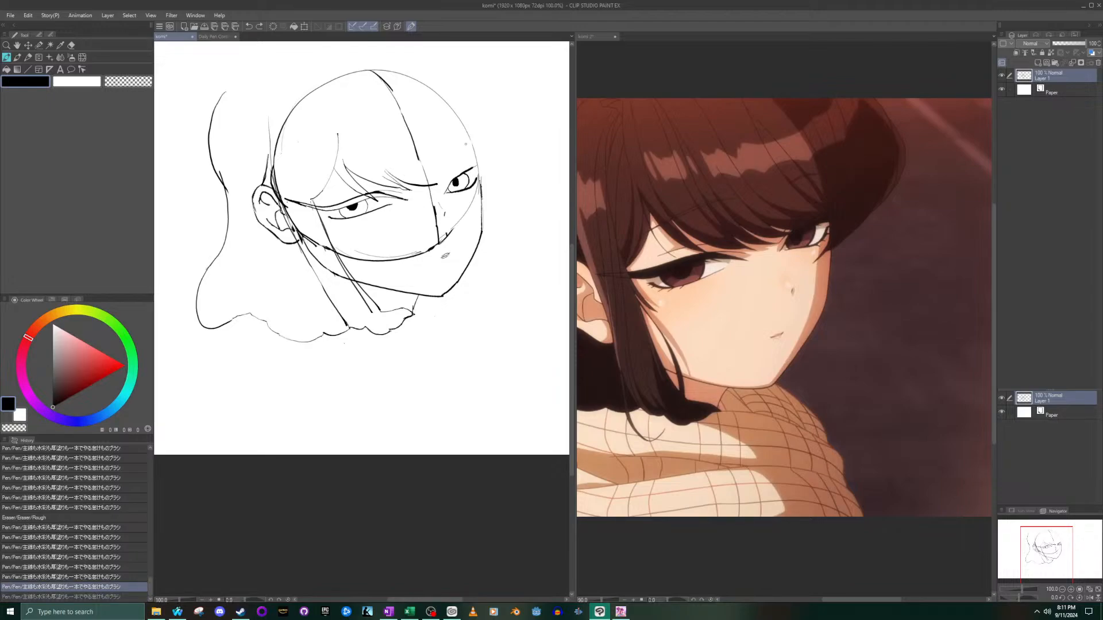
# - Draw a short slanted strand from the forehead down to meet the tip of the strand crossing the centre line
pyautogui.moveTo(401, 167); pyautogui.dragTo(429, 182)
pyautogui.hotkey('ctrl', 'z')
pyautogui.moveTo(401, 169); pyautogui.dragTo(428, 183)
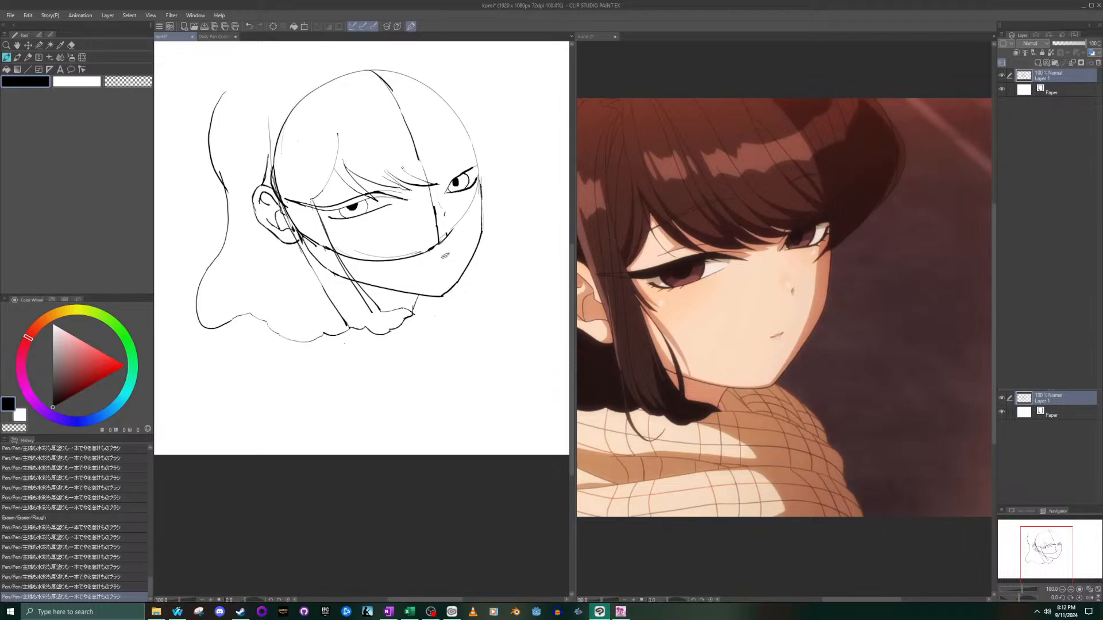
# - Try continuing the short slanted strand across the centre line towards the far eye's inner corner with several light strokes
pyautogui.moveTo(418, 172); pyautogui.dragTo(436, 177)
pyautogui.hotkey('ctrl', 'z')
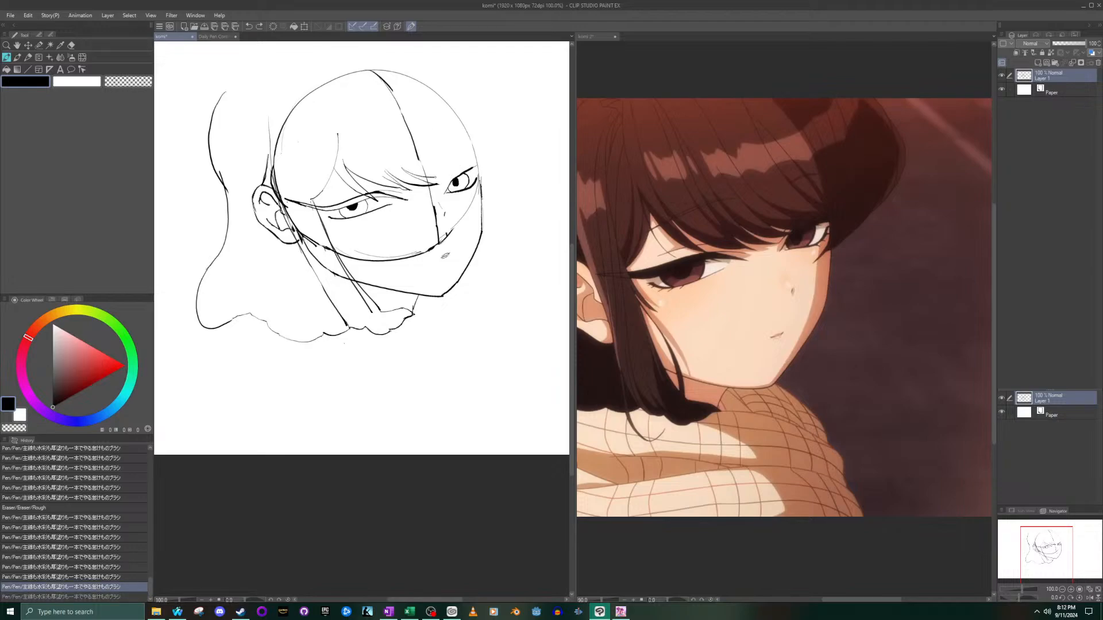
pyautogui.hotkey('ctrl', 'z')
pyautogui.moveTo(408, 172); pyautogui.dragTo(446, 178)
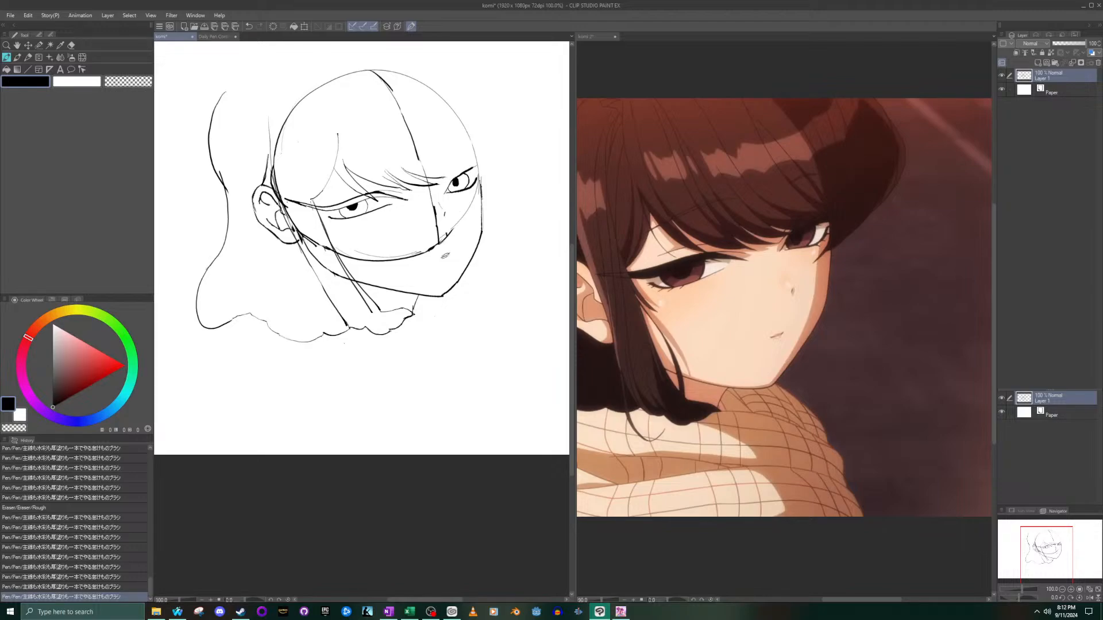
pyautogui.moveTo(422, 175); pyautogui.dragTo(448, 179)
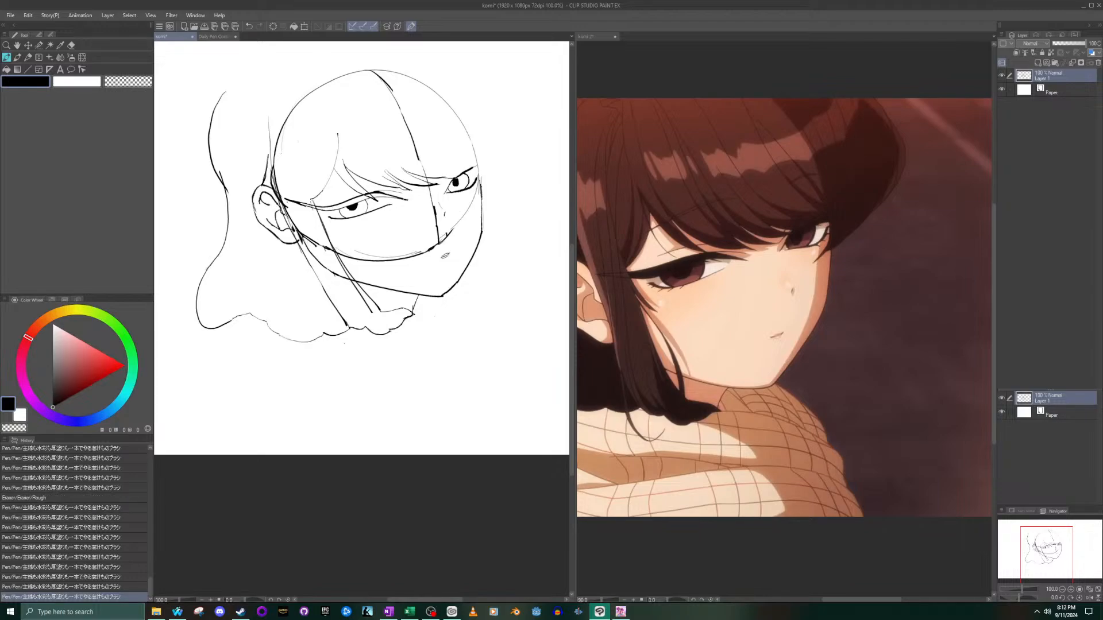
pyautogui.click(420, 110)
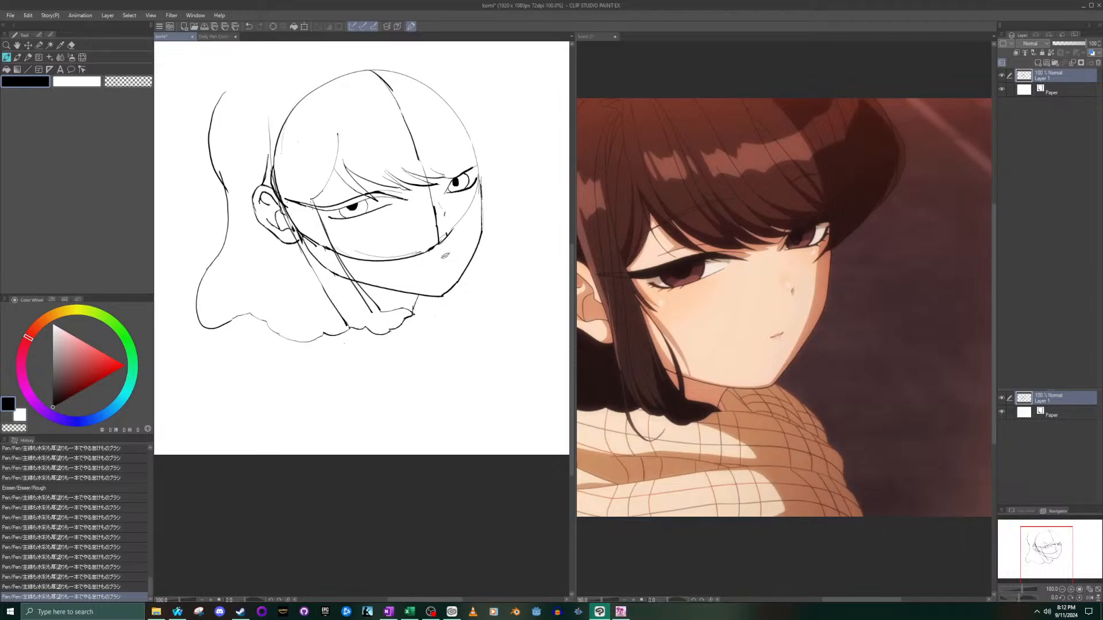
pyautogui.moveTo(457, 179); pyautogui.dragTo(454, 177)
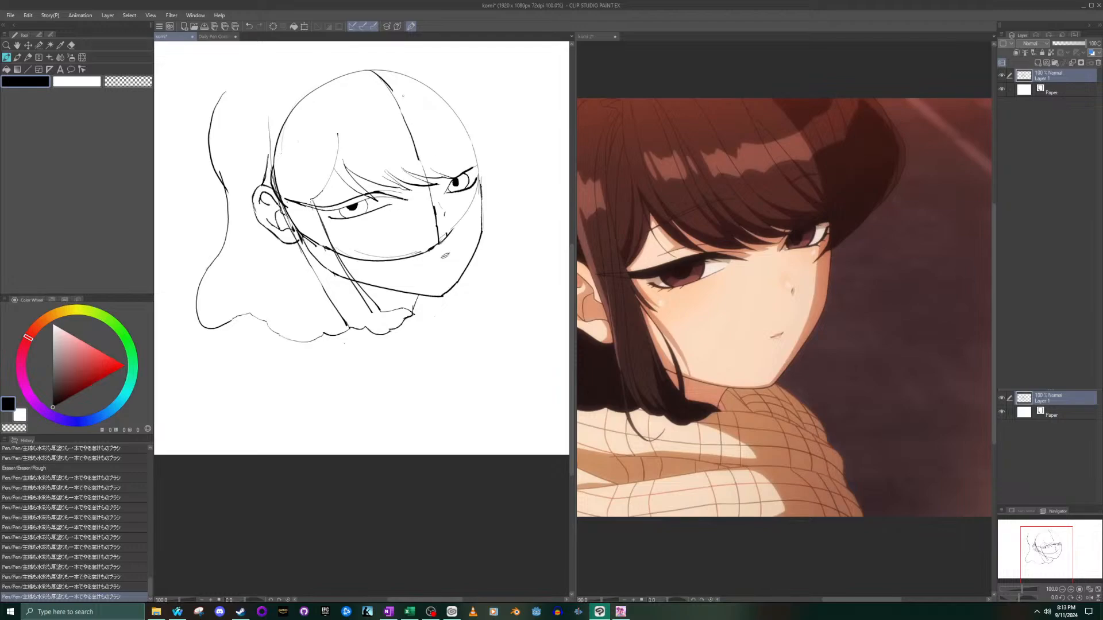
pyautogui.hotkey('ctrl', 'z')
pyautogui.hotkey('ctrl', 'z')
pyautogui.hotkey('ctrl', 'z')
pyautogui.hotkey('ctrl', 'z')
pyautogui.hotkey('ctrl', 'z')
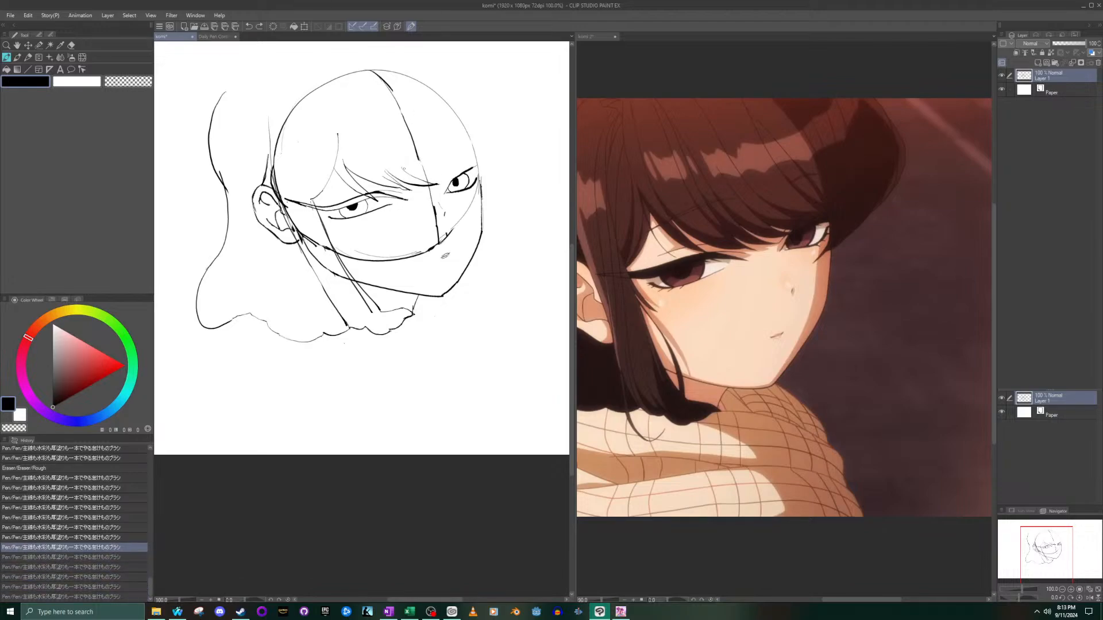
# - Draw a bold strand curving to the far eye's inner corner and a second one above it from the centre line, comparing with and without it
pyautogui.moveTo(408, 172); pyautogui.dragTo(446, 182)
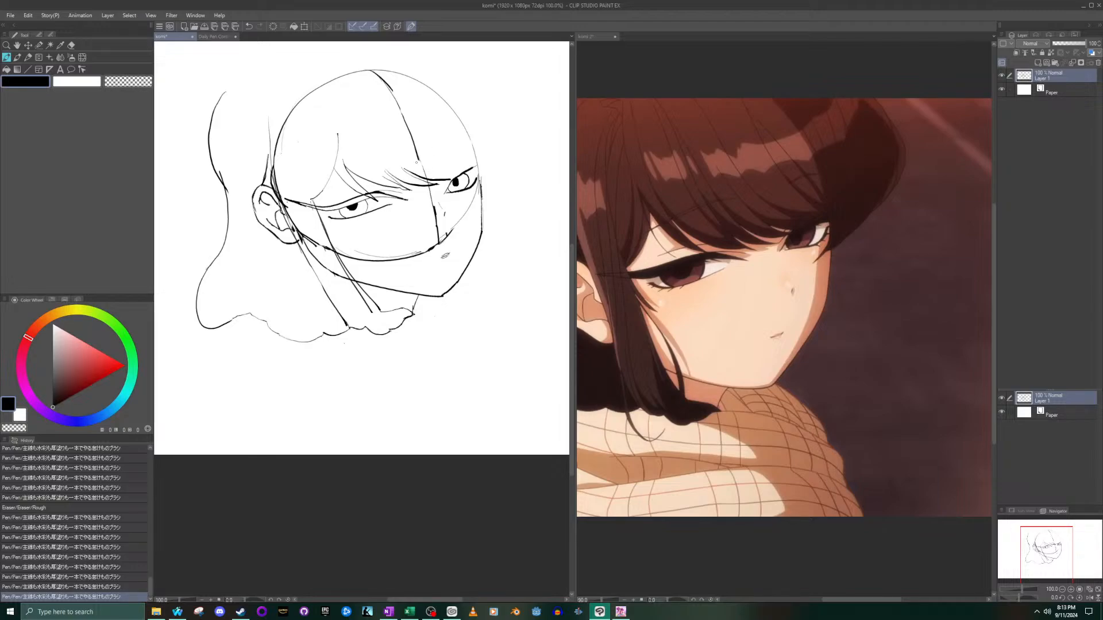
pyautogui.moveTo(419, 159); pyautogui.dragTo(456, 182)
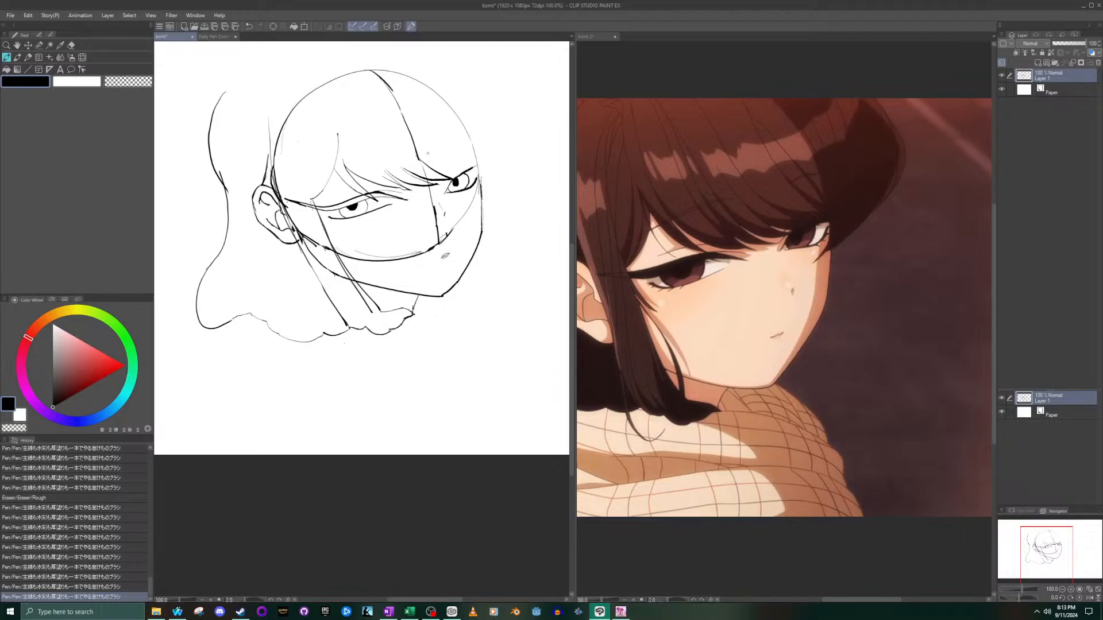
pyautogui.hotkey('ctrl', 'z')
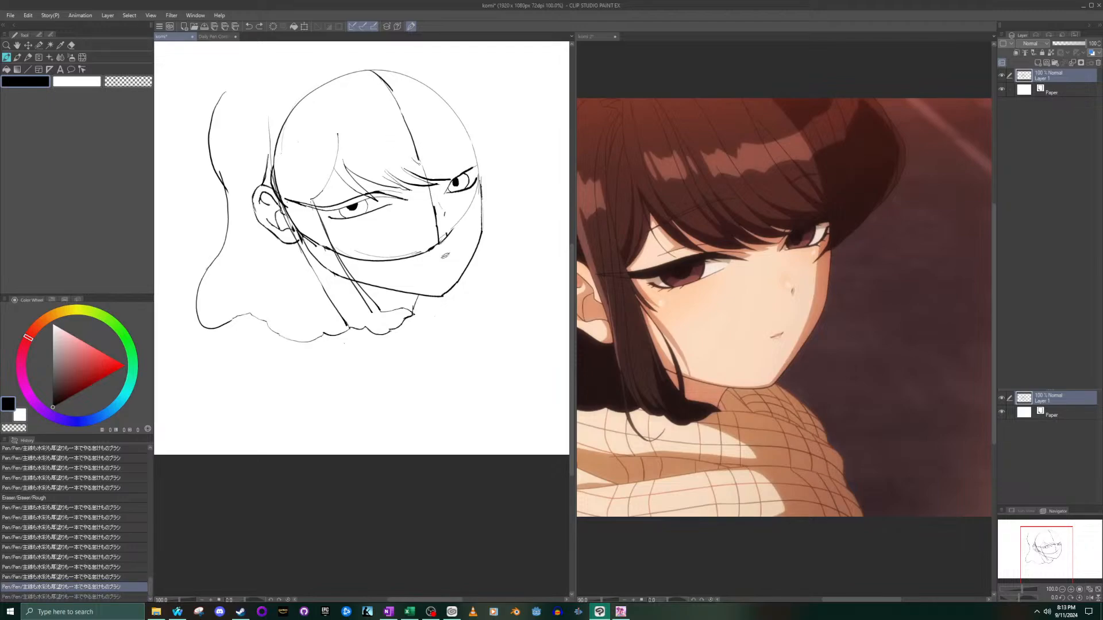
pyautogui.hotkey('ctrl', 'y')
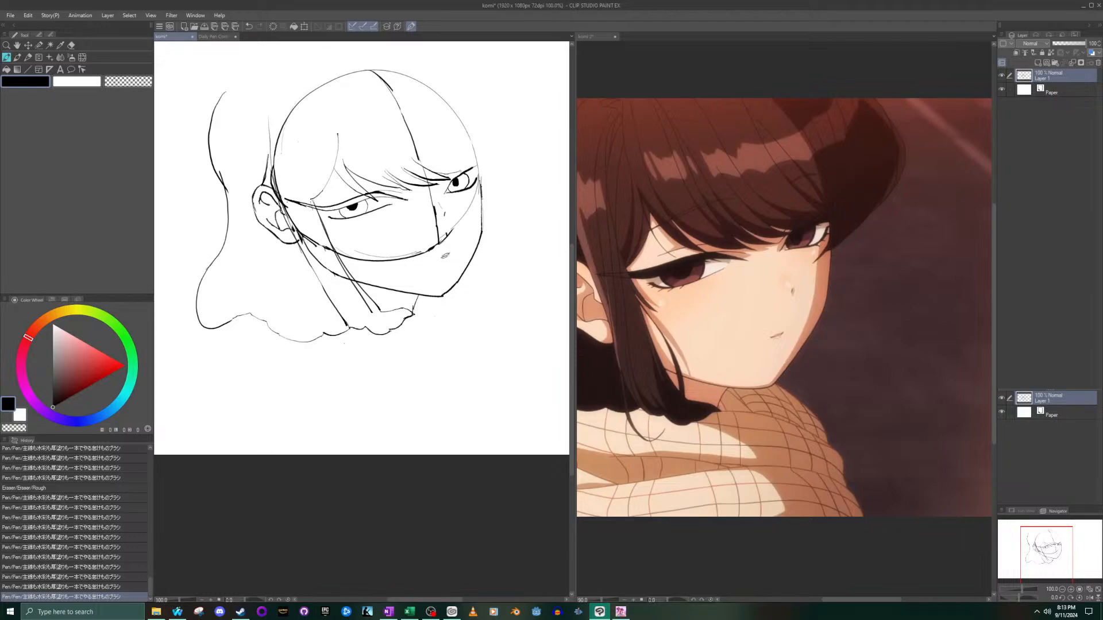
pyautogui.hotkey('ctrl', 'z')
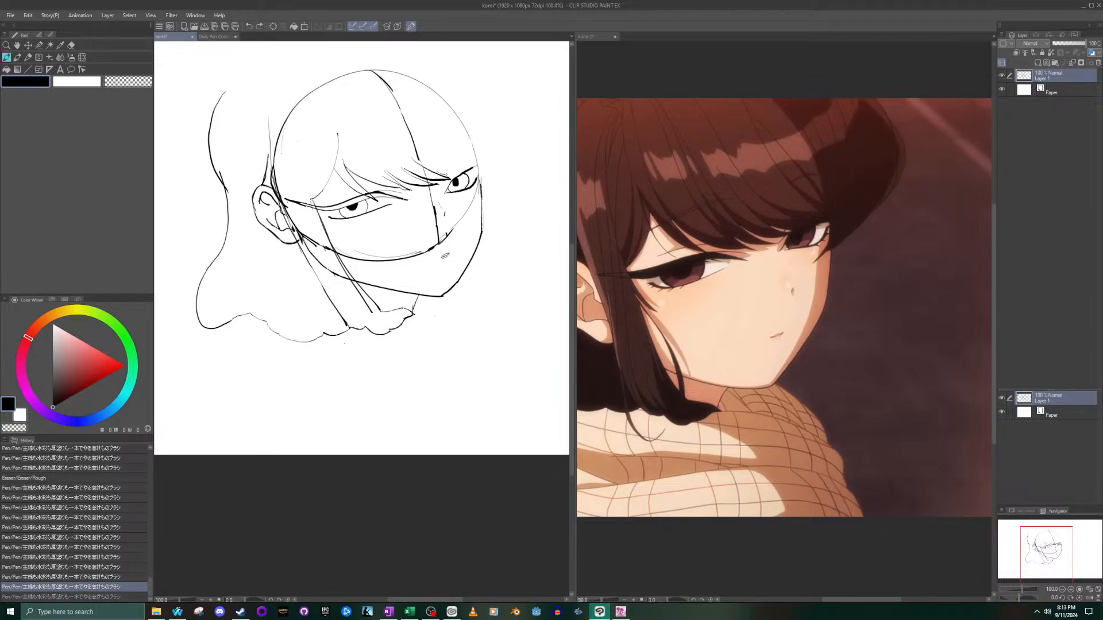
pyautogui.hotkey('ctrl', 'y')
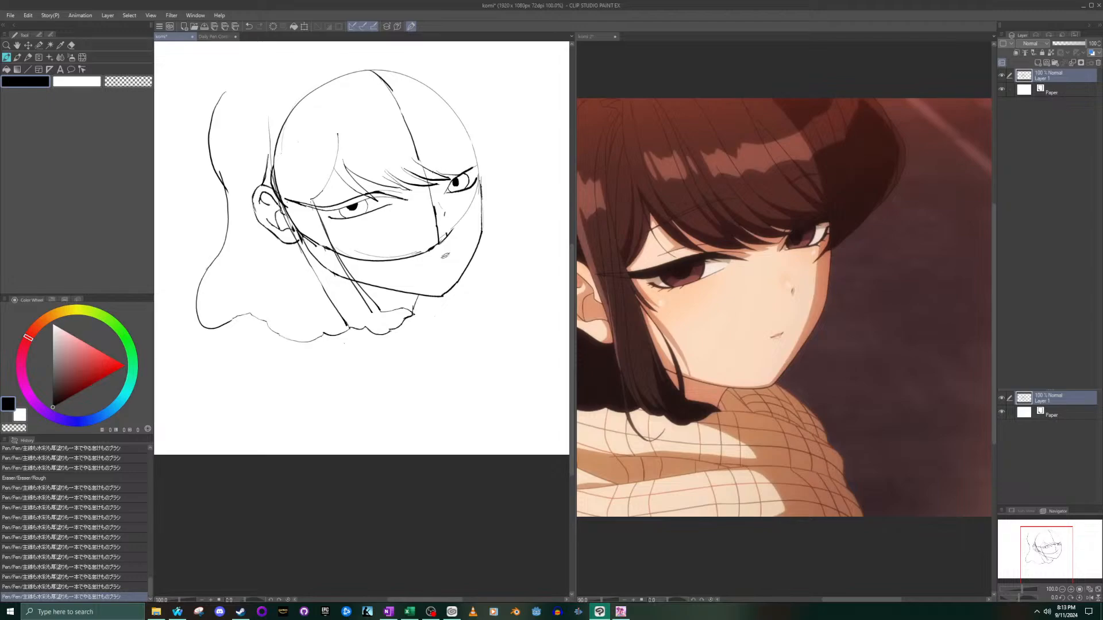
pyautogui.moveTo(438, 172); pyautogui.dragTo(442, 173)
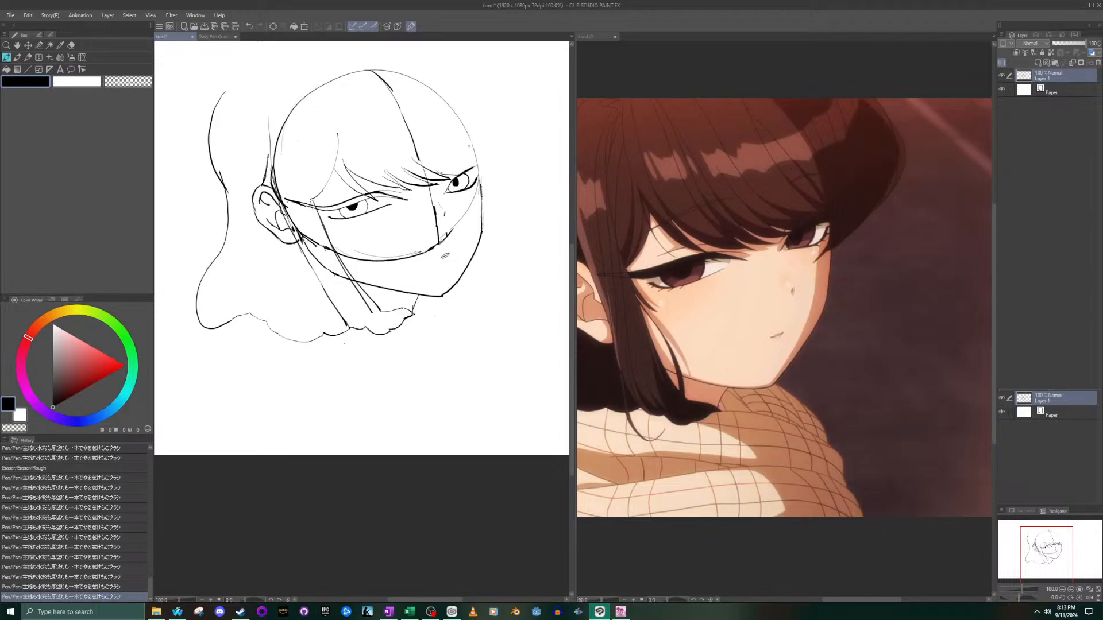
# - Try drawing the fringe line over the top of the far eye, following the enlarged eye on the komi 2 reference
pyautogui.click(587, 177)
pyautogui.scroll(5, 833, 212)
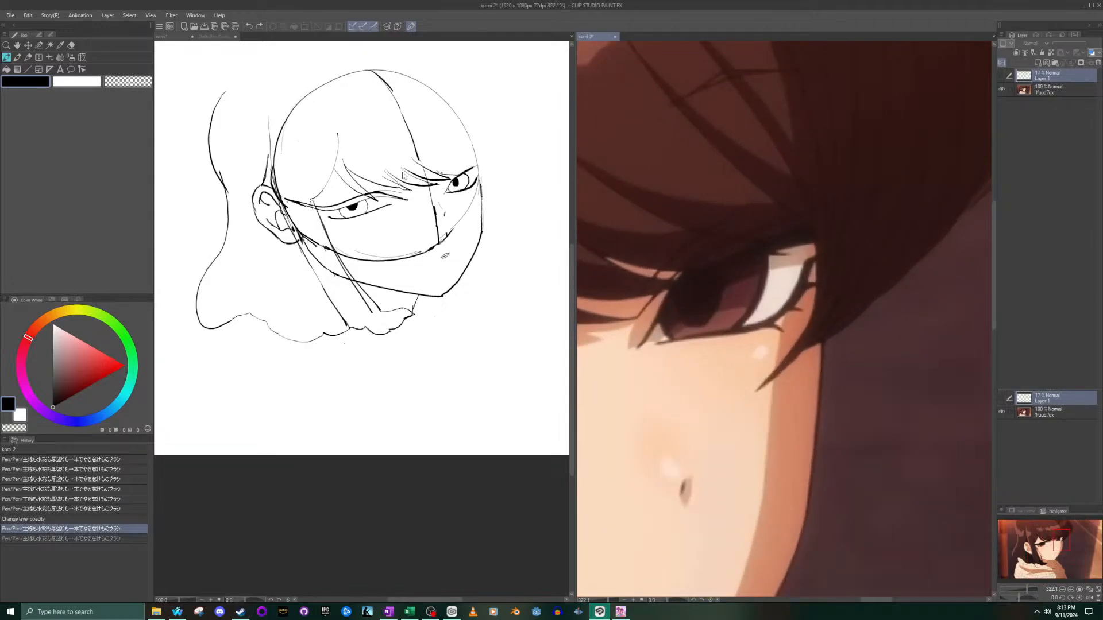
pyautogui.click(454, 165)
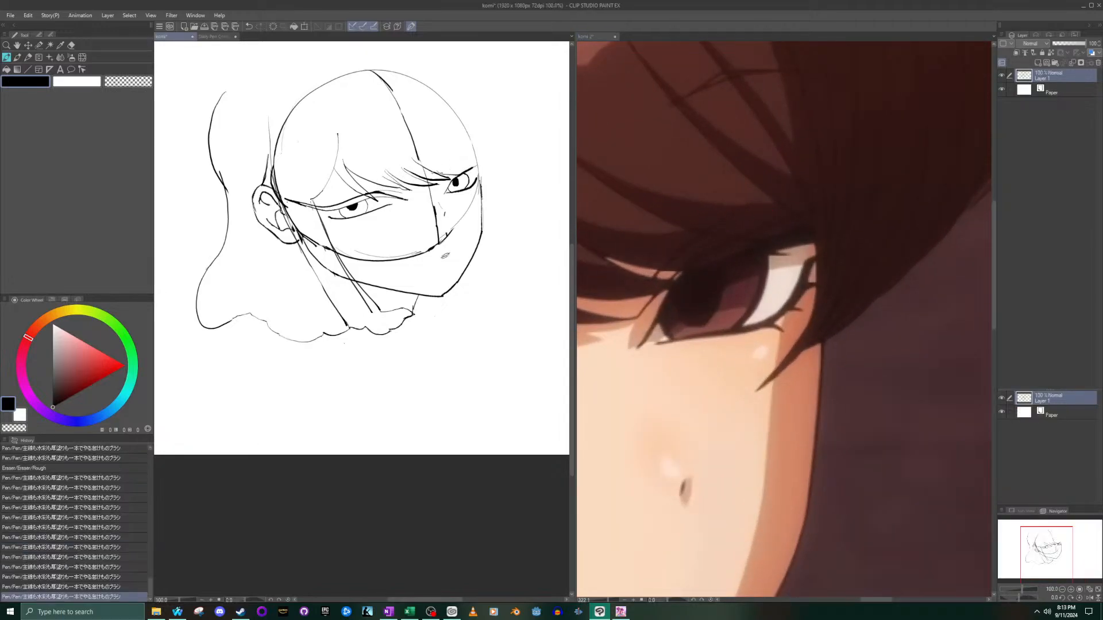
pyautogui.moveTo(443, 172)
pyautogui.mouseDown()
pyautogui.moveTo(469, 162)
pyautogui.moveTo(466, 176)
pyautogui.mouseUp()
pyautogui.hotkey('ctrl', 'z')
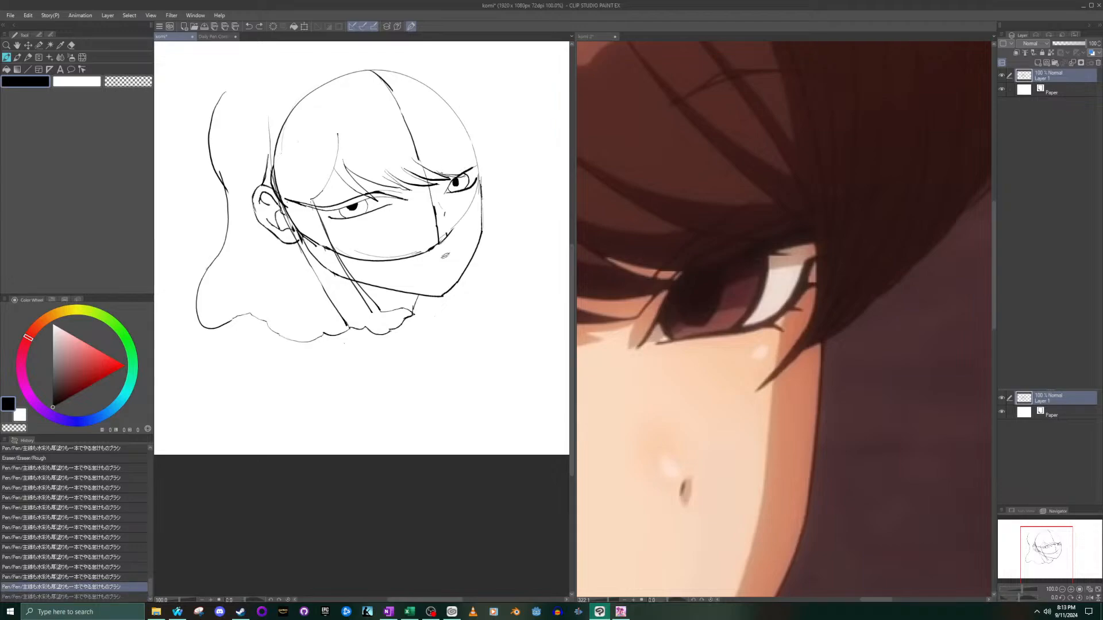
pyautogui.hotkey('ctrl', 'z')
pyautogui.moveTo(450, 175); pyautogui.dragTo(469, 166)
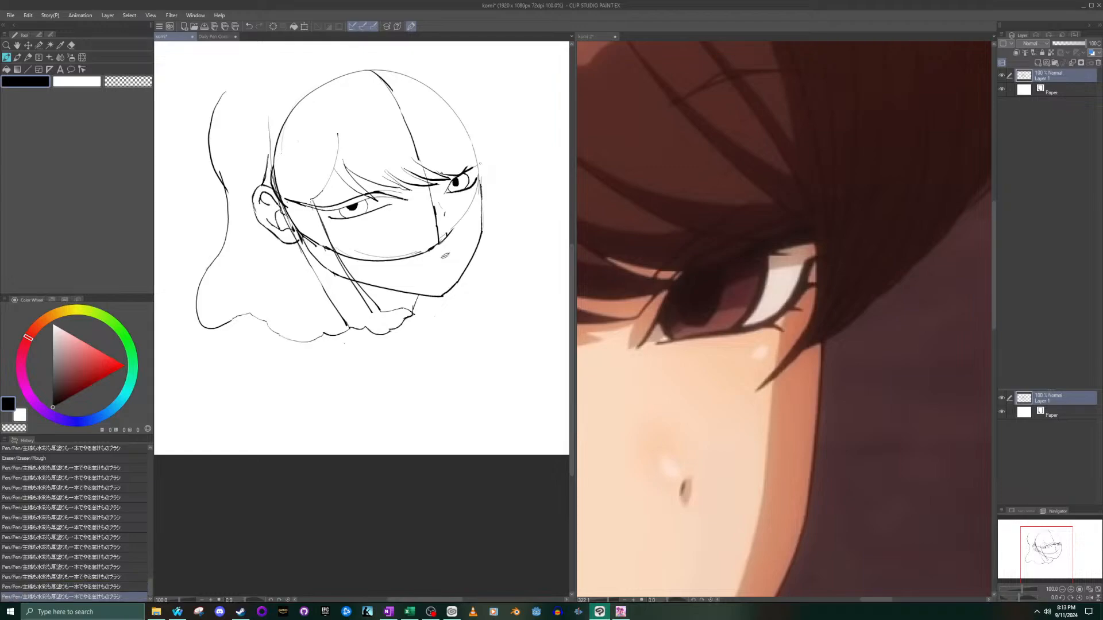
pyautogui.hotkey('ctrl', 'z')
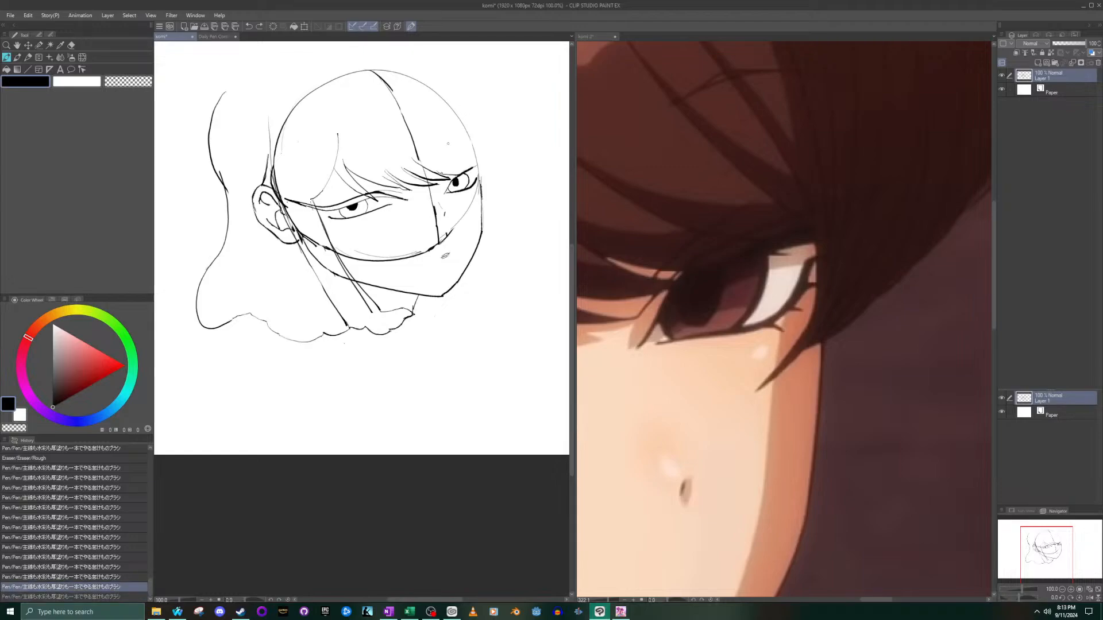
pyautogui.hotkey('ctrl', 'z')
pyautogui.hotkey('ctrl', 'z')
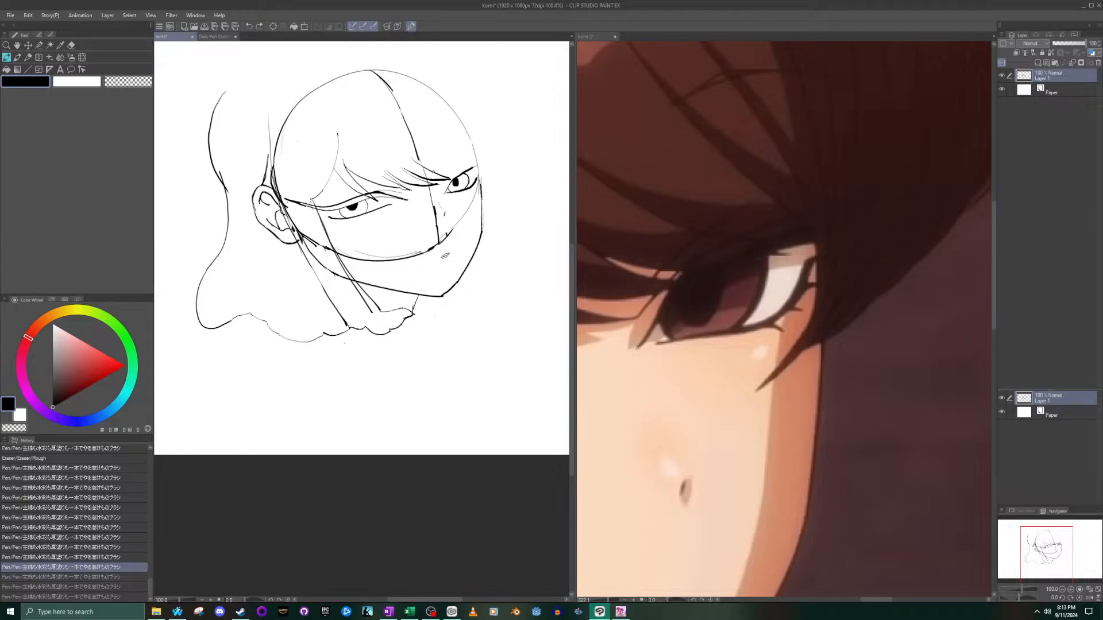
# - Draw the fringe's lower edge curving over the far eye and extend it upwards and outwards past the head outline
pyautogui.moveTo(460, 174); pyautogui.dragTo(475, 162)
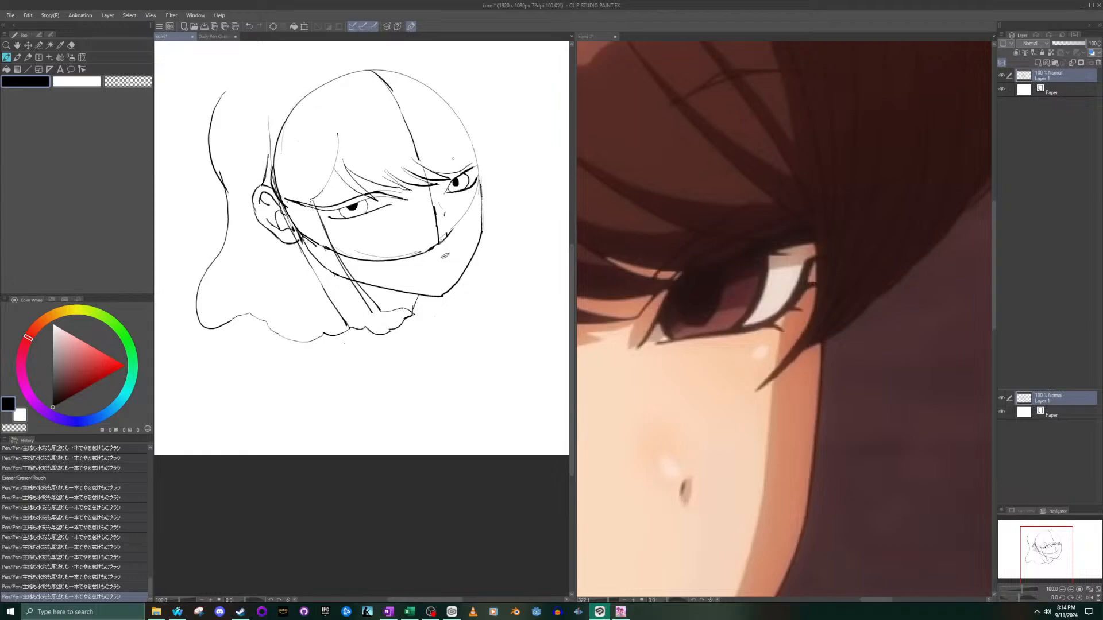
pyautogui.moveTo(471, 187); pyautogui.dragTo(476, 161)
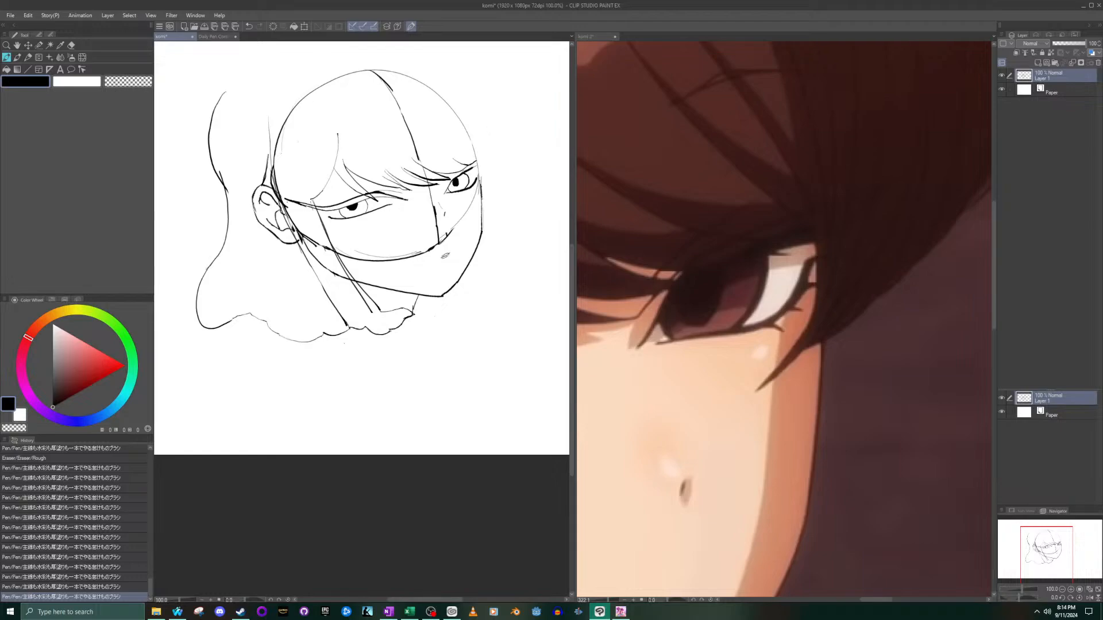
pyautogui.hotkey('ctrl', 'z')
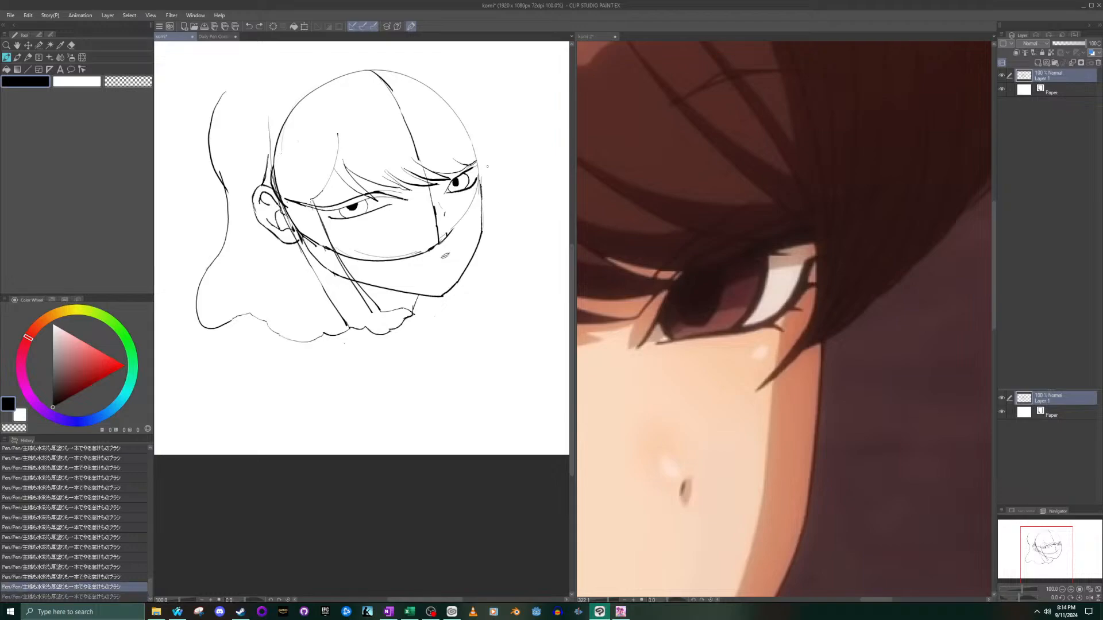
pyautogui.hotkey('ctrl', 'z')
pyautogui.scroll(5, 482, 173)
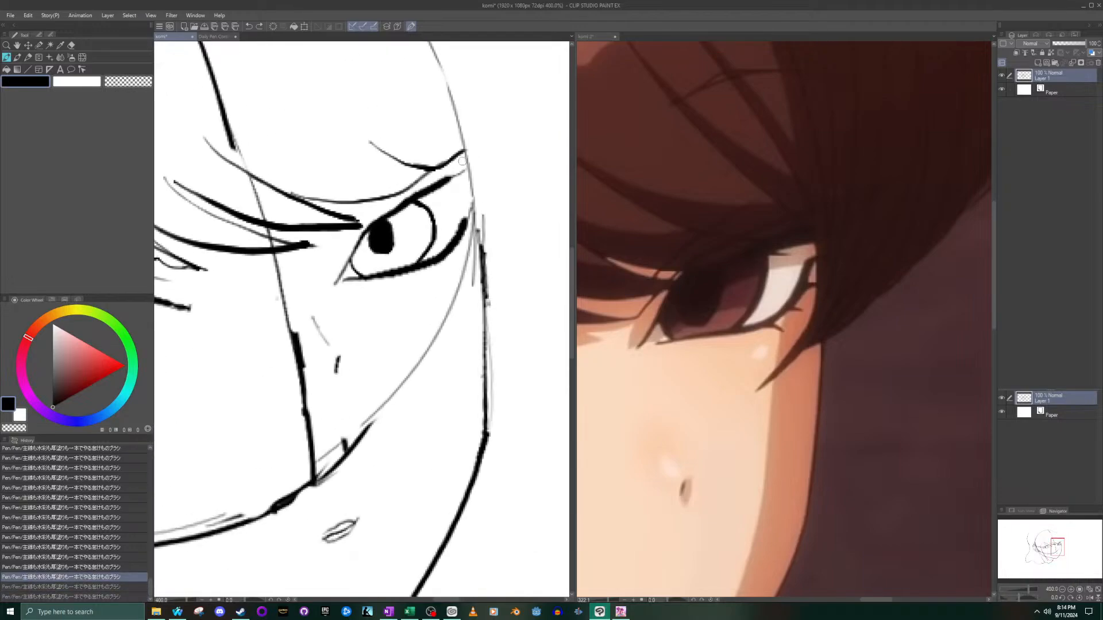
pyautogui.moveTo(454, 175); pyautogui.dragTo(491, 138)
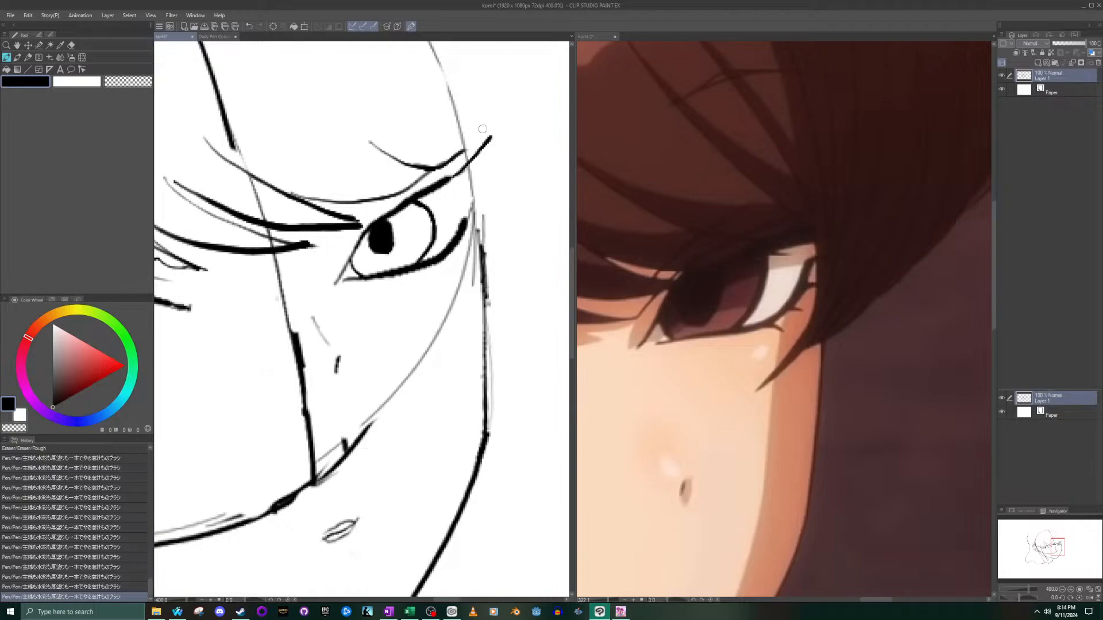
# - Draw the upper edge of the pointed fringe strand from its outer tip to the far eye's inner corner, comparing with and without it
pyautogui.moveTo(492, 135)
pyautogui.mouseDown()
pyautogui.moveTo(380, 212)
pyautogui.moveTo(374, 233)
pyautogui.mouseUp()
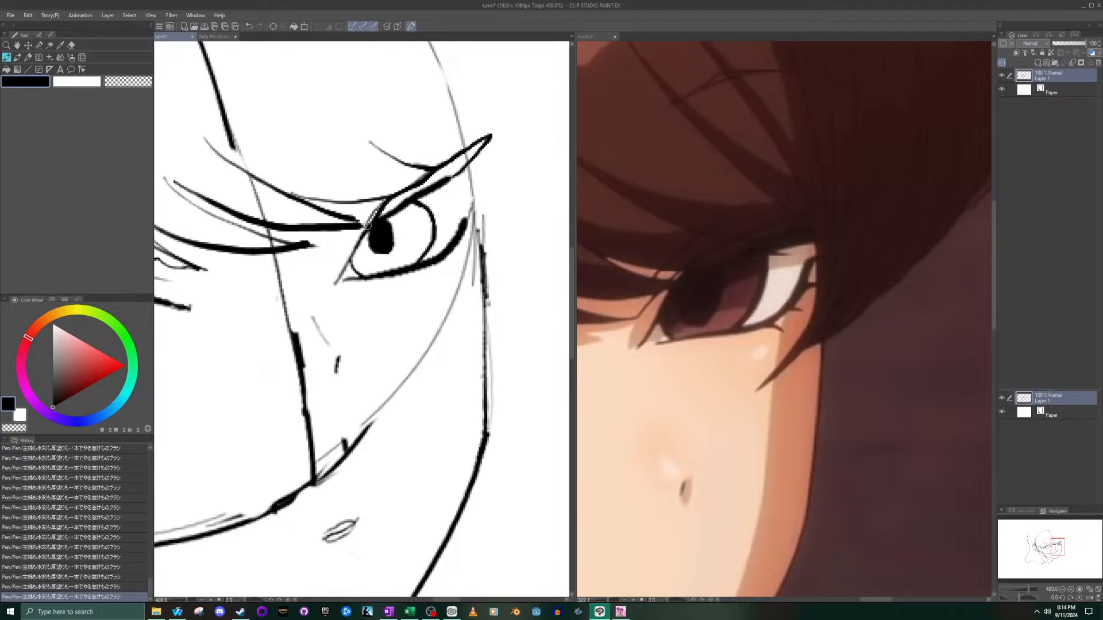
pyautogui.scroll(-5, 401, 182)
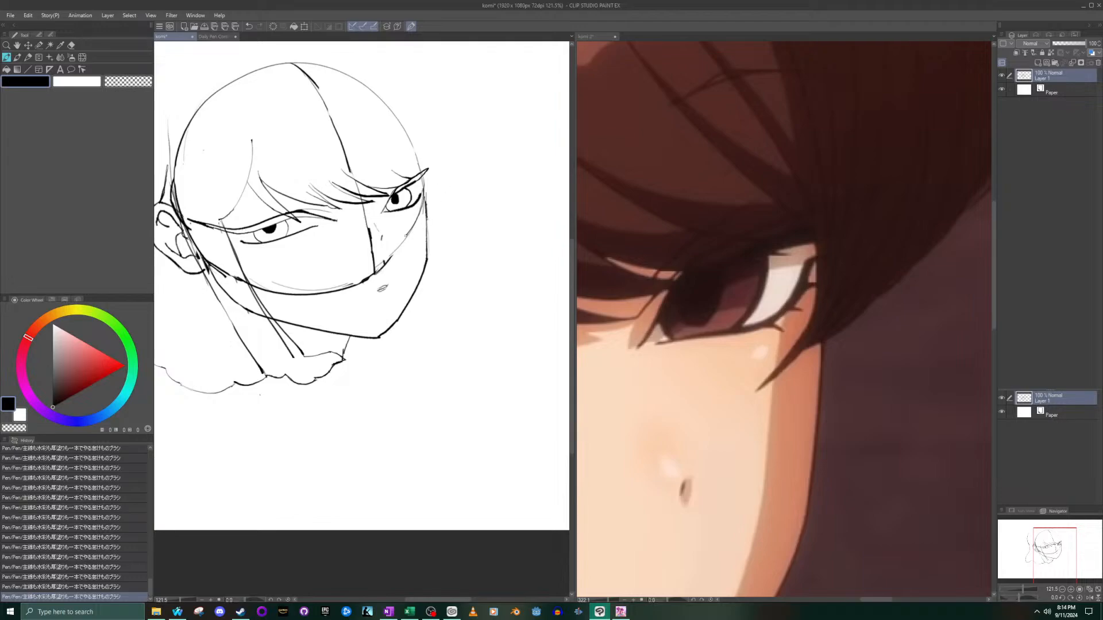
pyautogui.hotkey('ctrl', 'z')
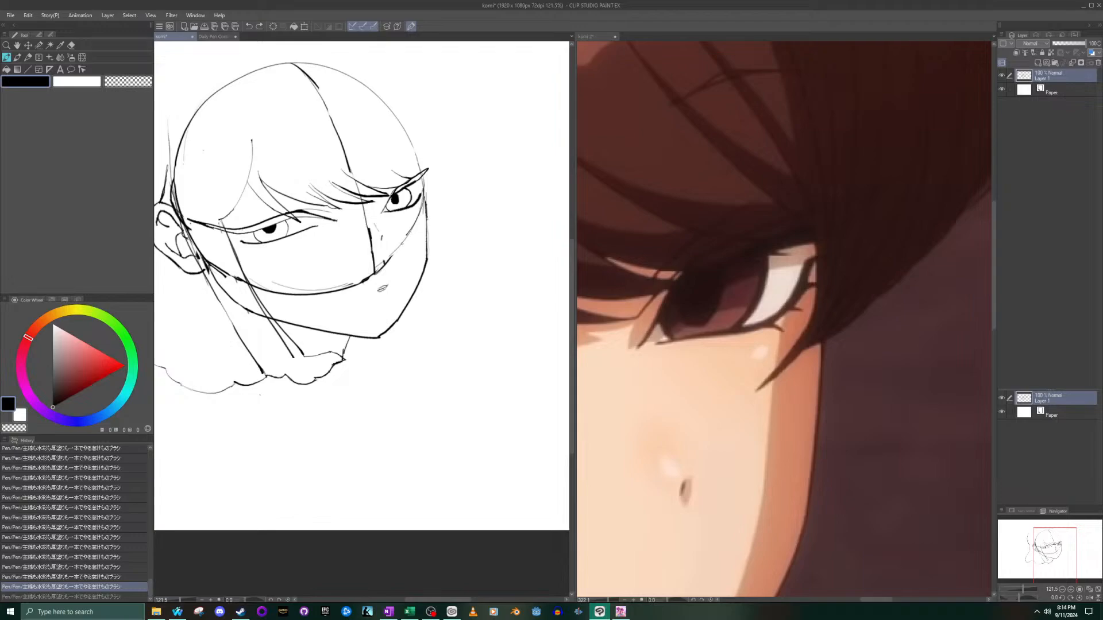
pyautogui.hotkey('ctrl', 'y')
# - Draw a short strand under the far eye slanting across the cheek past the face outline, redoing the stroke until it fits
pyautogui.moveTo(405, 237); pyautogui.dragTo(420, 223)
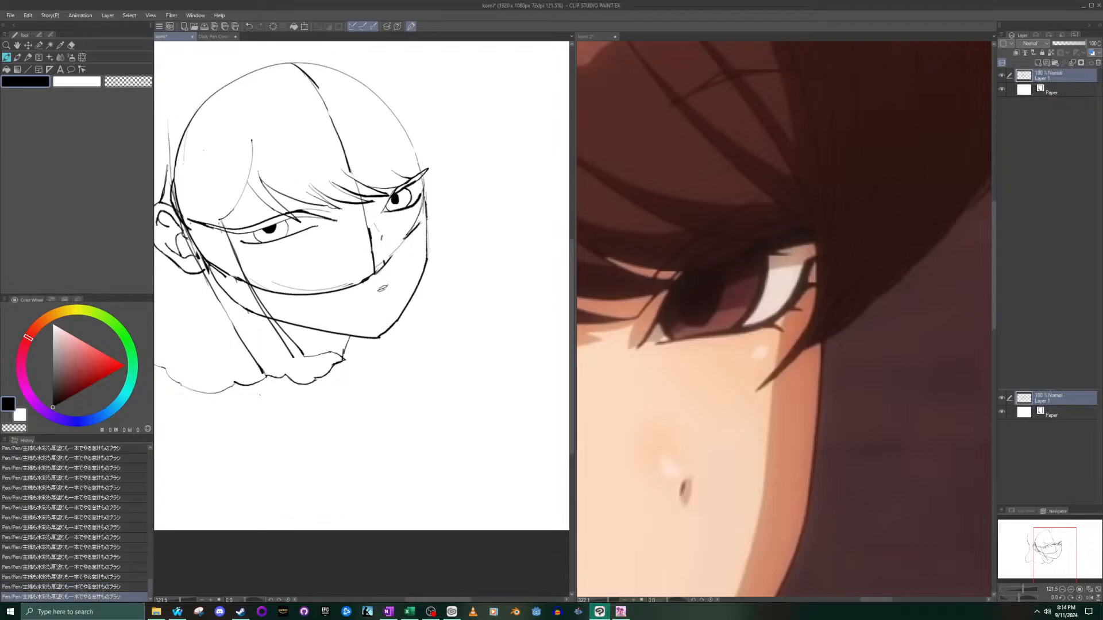
pyautogui.hotkey('ctrl', 'z')
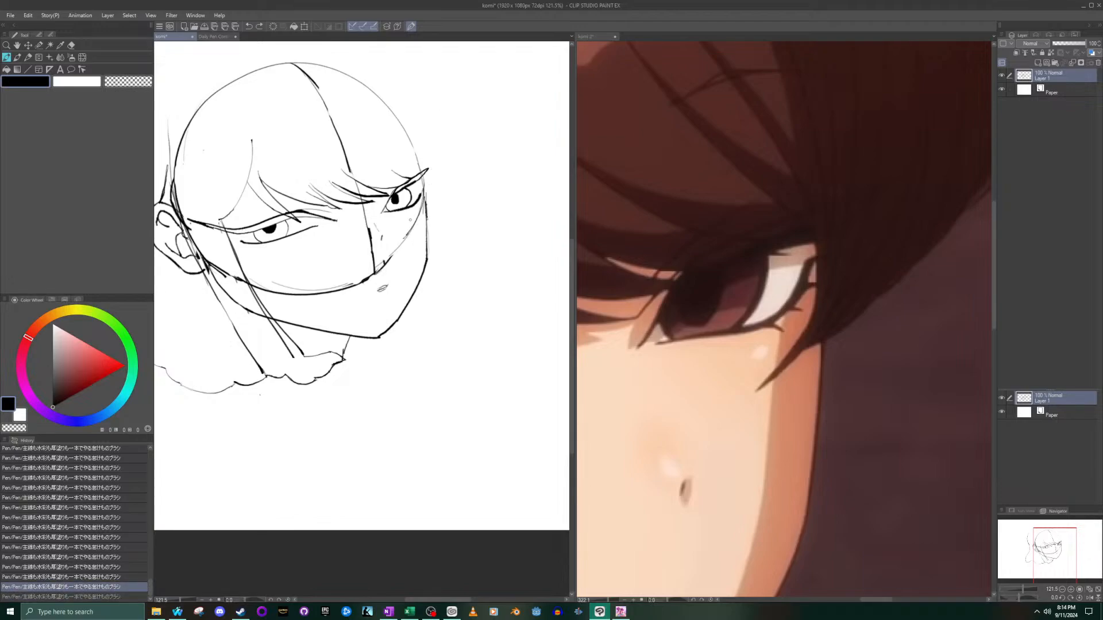
pyautogui.moveTo(409, 238); pyautogui.dragTo(419, 228)
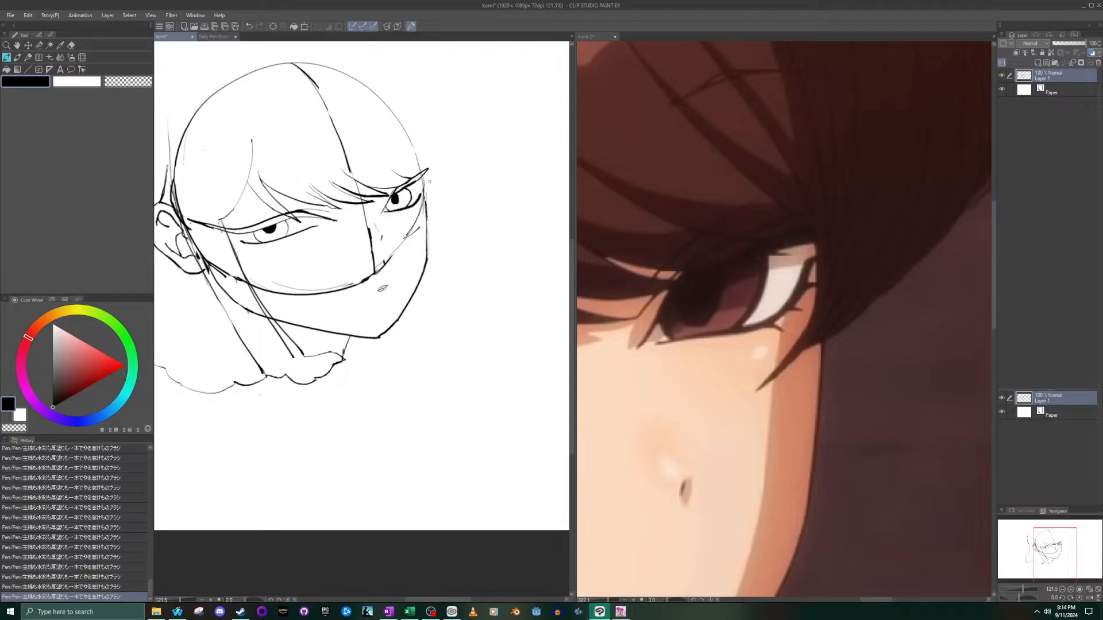
pyautogui.hotkey('ctrl', 'z')
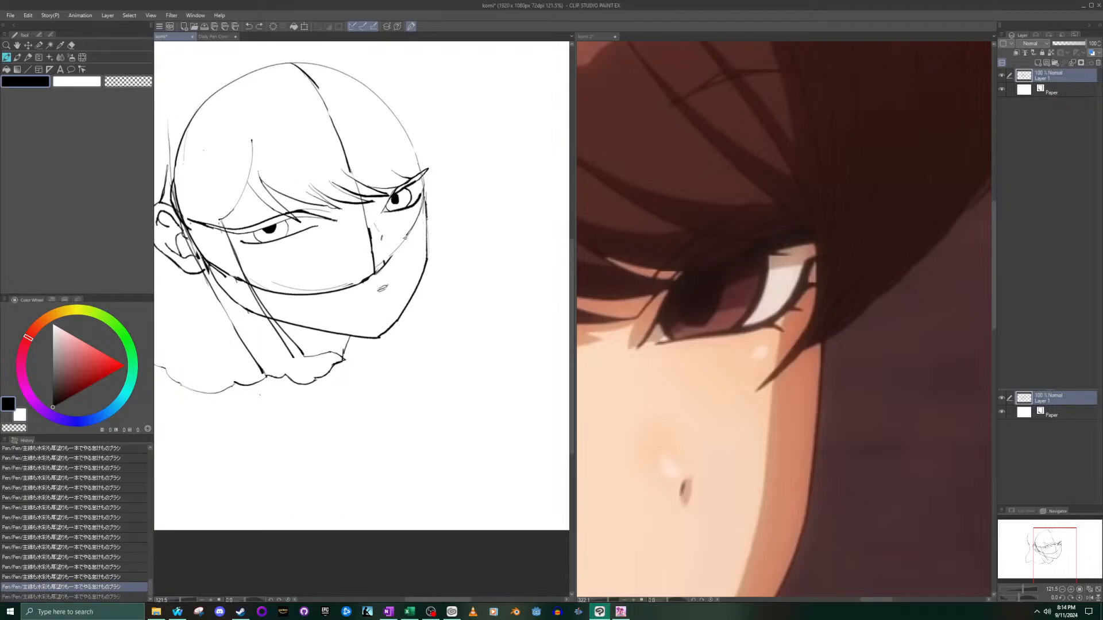
pyautogui.moveTo(408, 237); pyautogui.dragTo(420, 223)
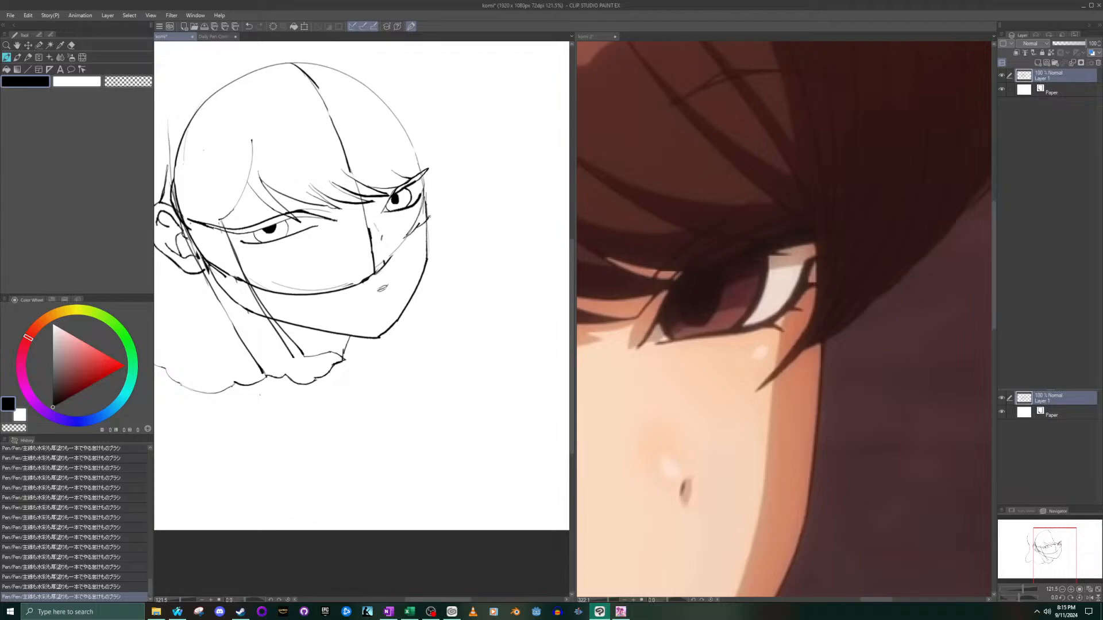
# - Draw the outer hair contour from the cheek strand up and around the far side of the head, following the komi 2 reference
pyautogui.scroll(-5, 436, 231)
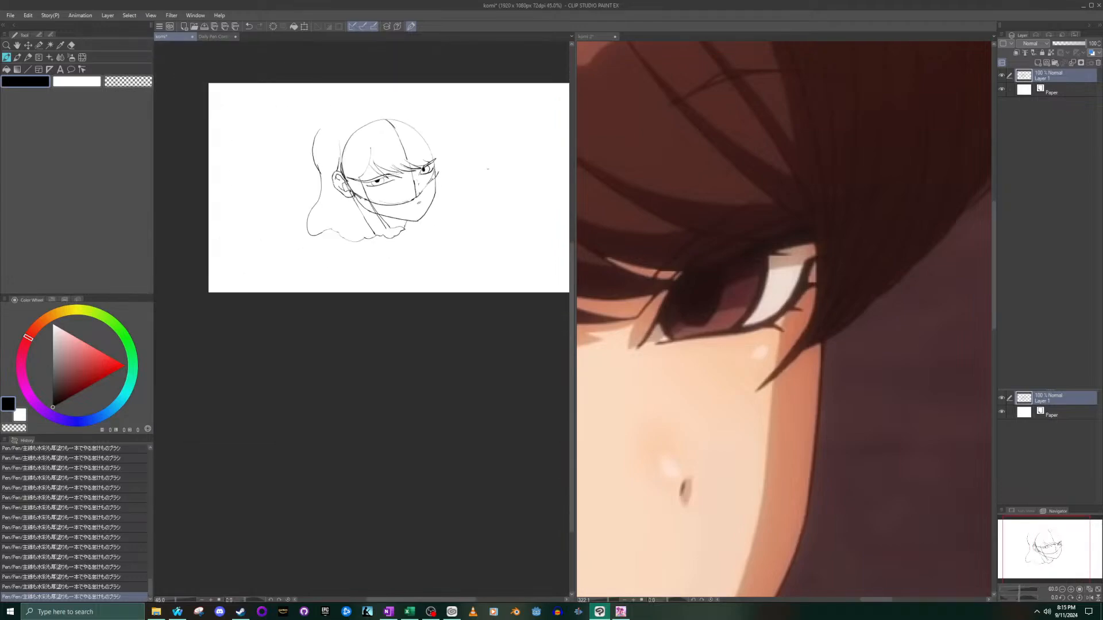
pyautogui.click(869, 343)
pyautogui.scroll(-10, 874, 396)
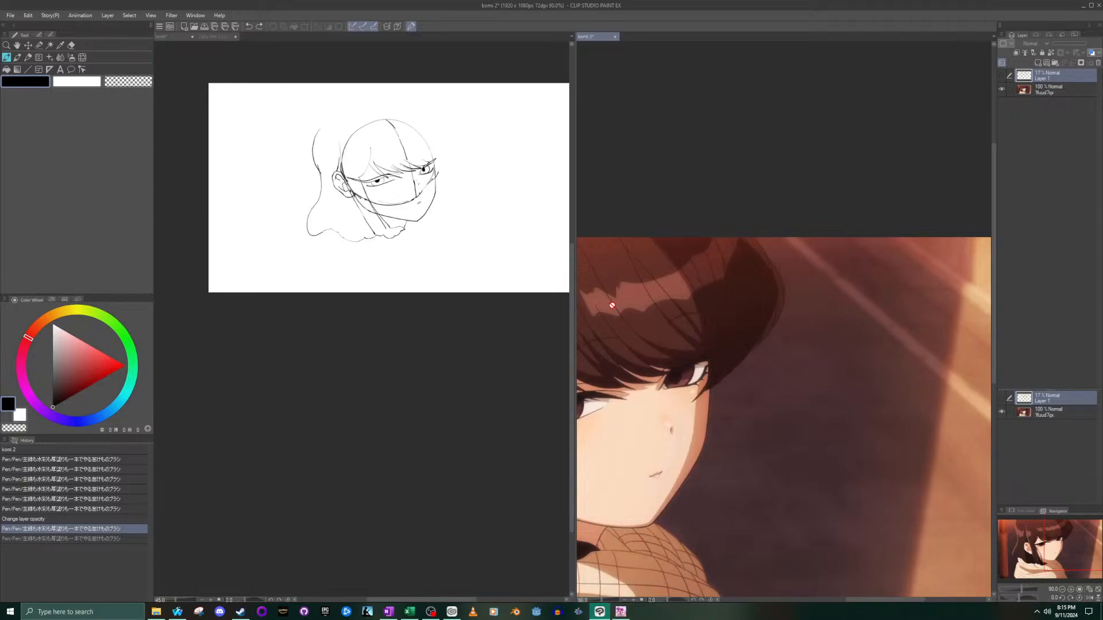
pyautogui.scroll(3, 764, 390)
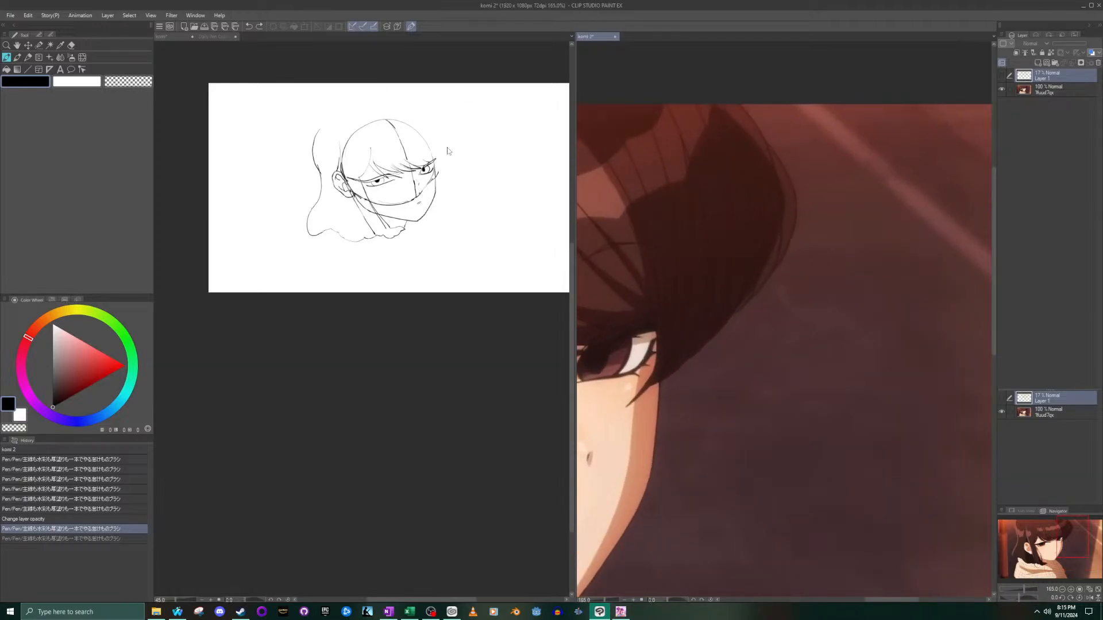
pyautogui.click(440, 169)
pyautogui.scroll(6, 440, 169)
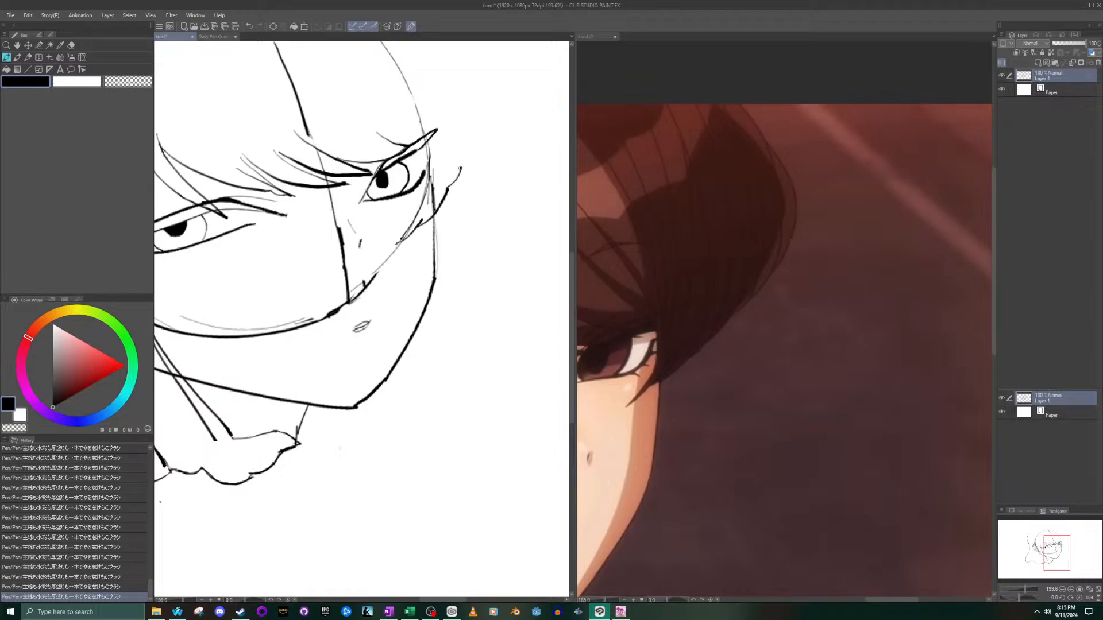
pyautogui.hotkey('ctrl', 'z')
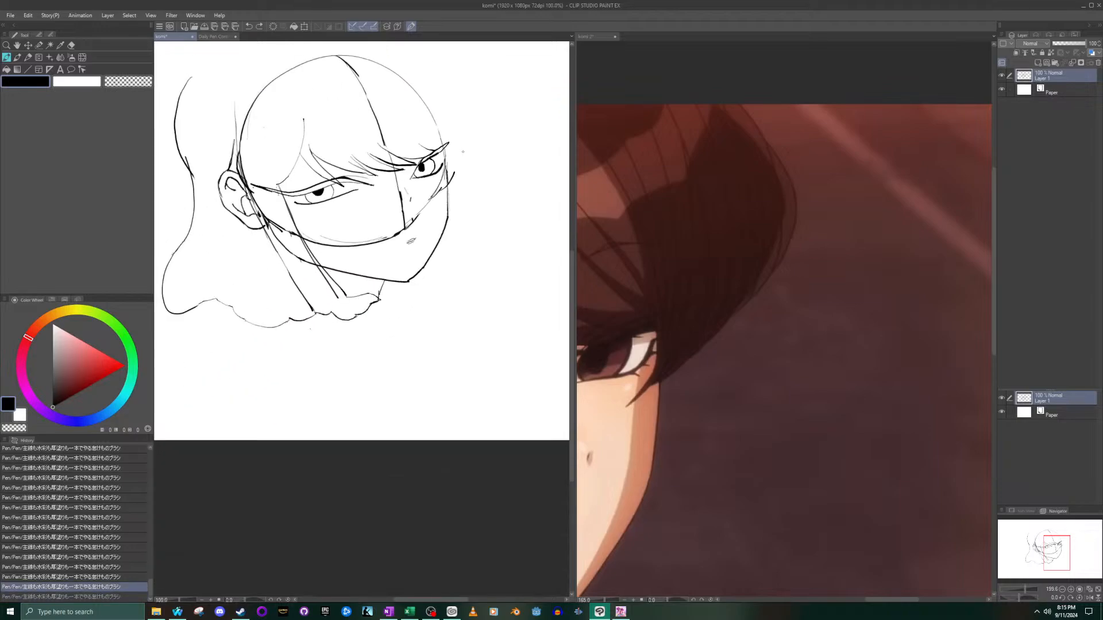
pyautogui.scroll(-4, 466, 162)
pyautogui.moveTo(451, 176)
pyautogui.mouseDown()
pyautogui.moveTo(482, 124)
pyautogui.moveTo(451, 64)
pyautogui.moveTo(412, 43)
pyautogui.mouseUp()
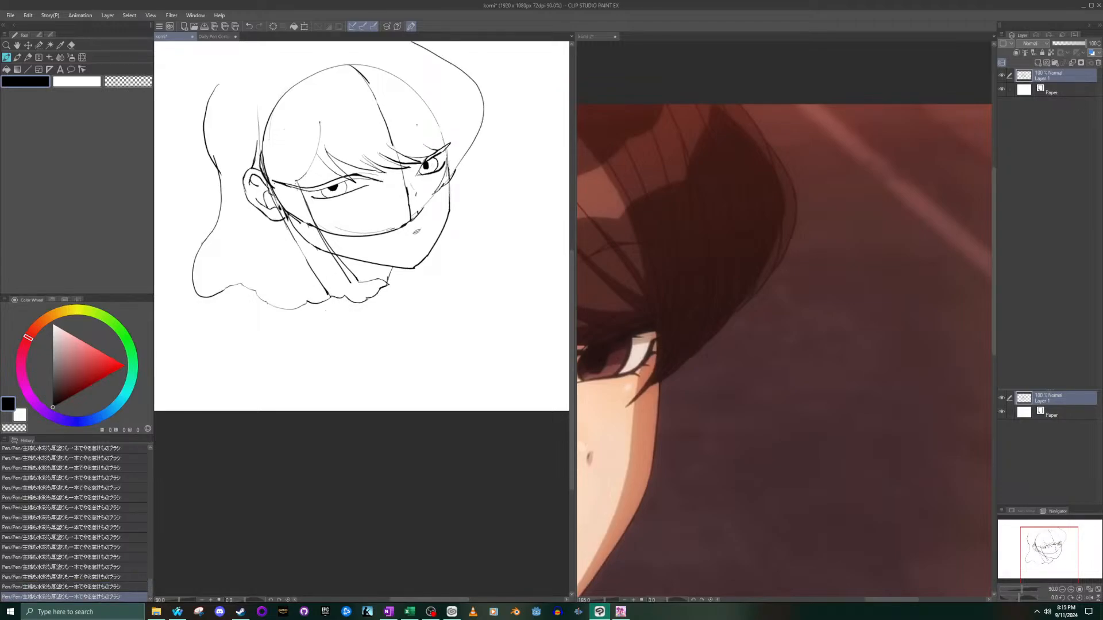
# - Extend the back hair outline upwards and join it over the crown to the far-side contour with one long curve
pyautogui.moveTo(225, 77); pyautogui.dragTo(272, 42)
pyautogui.scroll(-3, 469, 184)
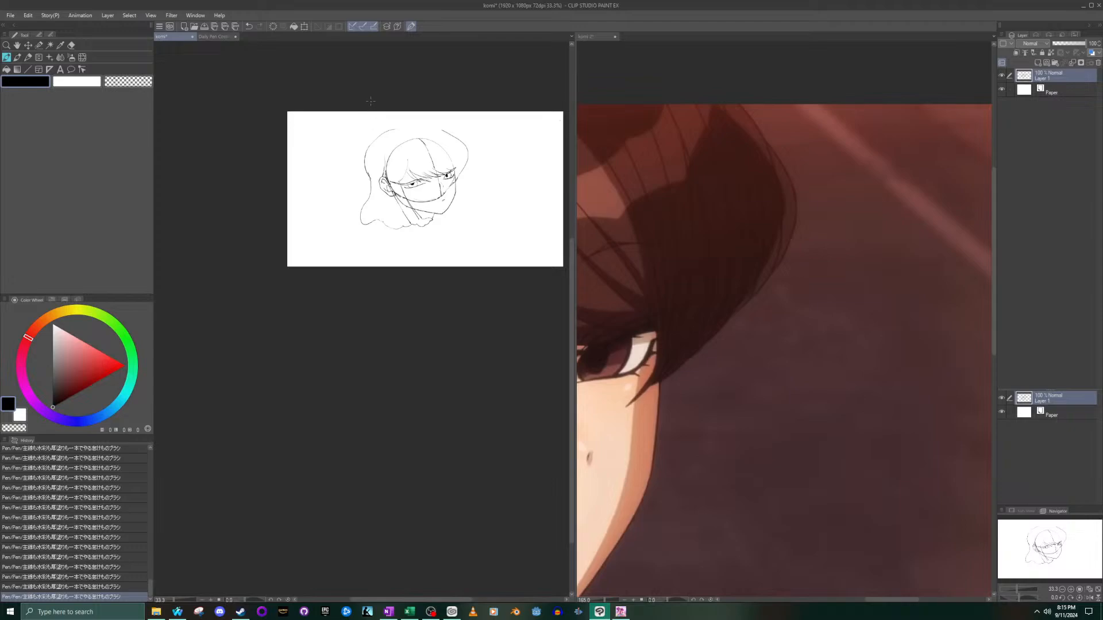
pyautogui.scroll(2, 370, 100)
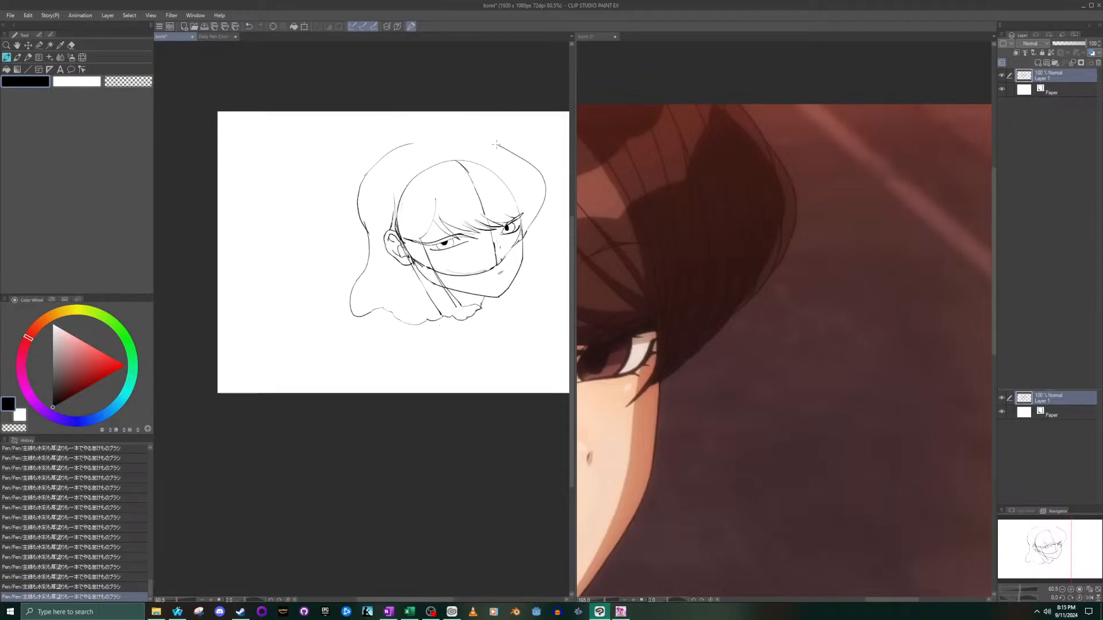
pyautogui.moveTo(438, 138); pyautogui.dragTo(383, 136)
pyautogui.hotkey('ctrl', 'z')
pyautogui.moveTo(498, 146); pyautogui.dragTo(401, 146)
pyautogui.scroll(-2, 523, 230)
pyautogui.scroll(3, 520, 229)
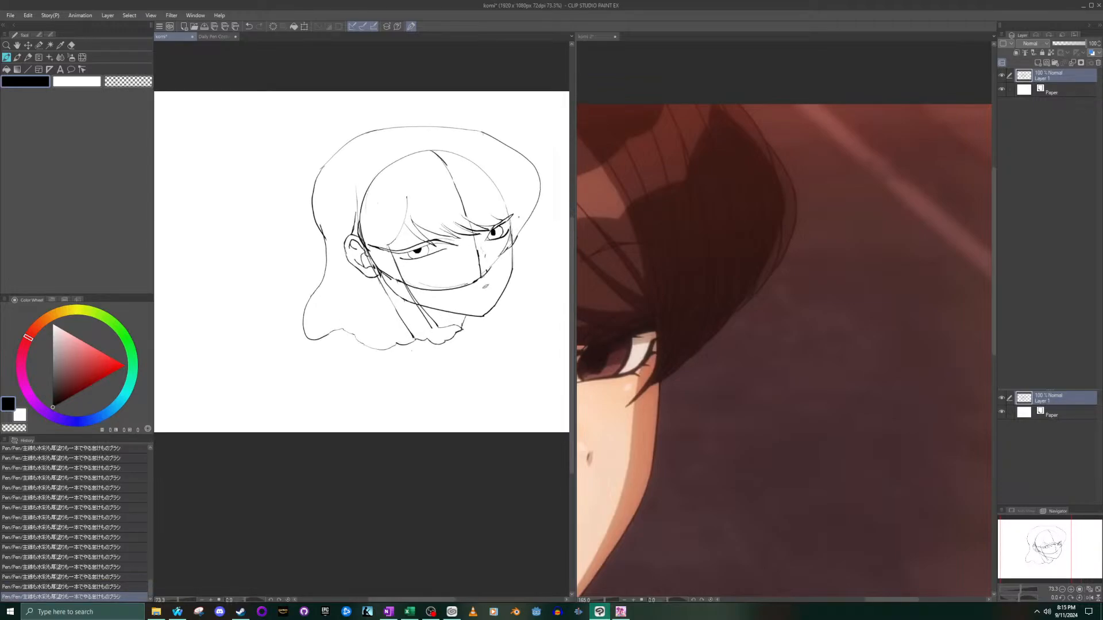
# - Add a small bulging strand outside the far hair contour just above the cheek, following the enlarged hair edge on the komi 2 reference
pyautogui.scroll(4, 532, 231)
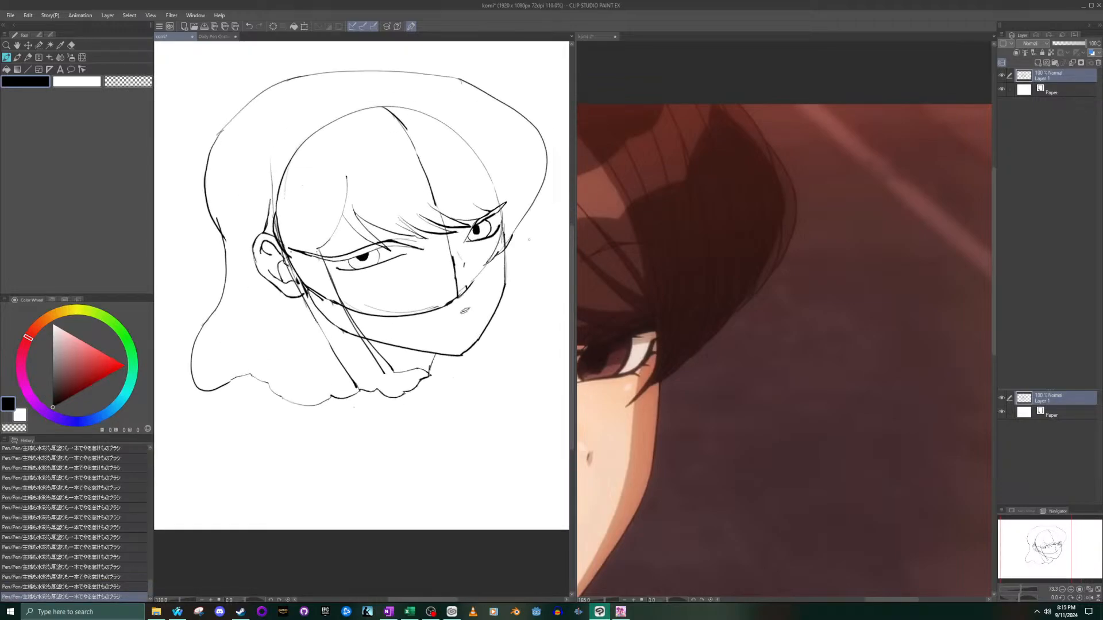
pyautogui.click(723, 343)
pyautogui.scroll(8, 752, 341)
pyautogui.scroll(-3, 577, 269)
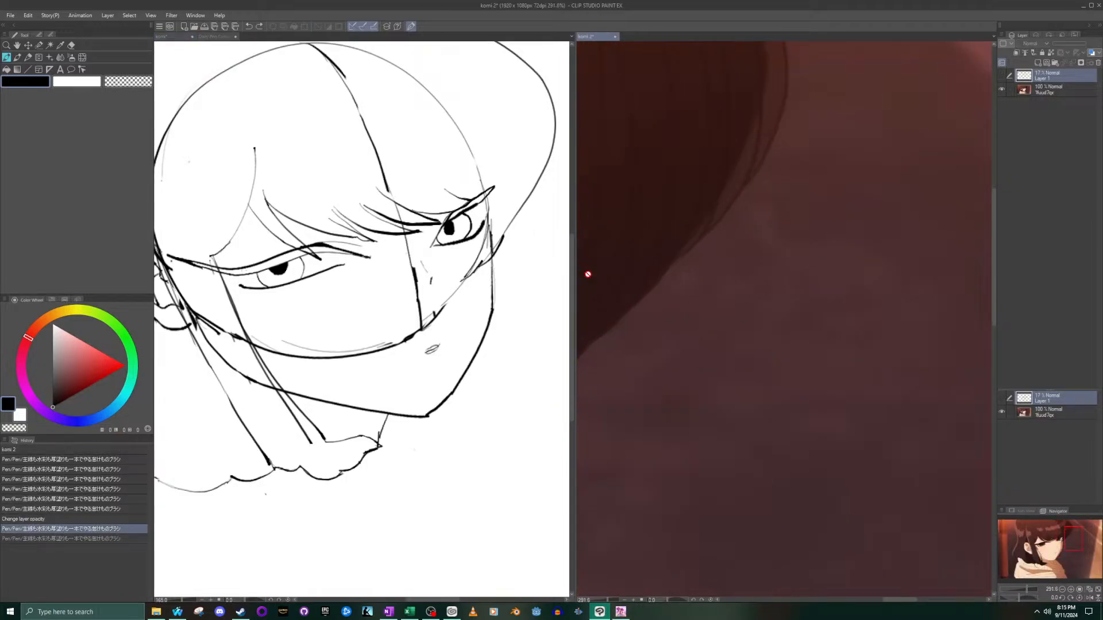
pyautogui.scroll(-2, 585, 271)
pyautogui.moveTo(1074, 541); pyautogui.dragTo(1068, 537)
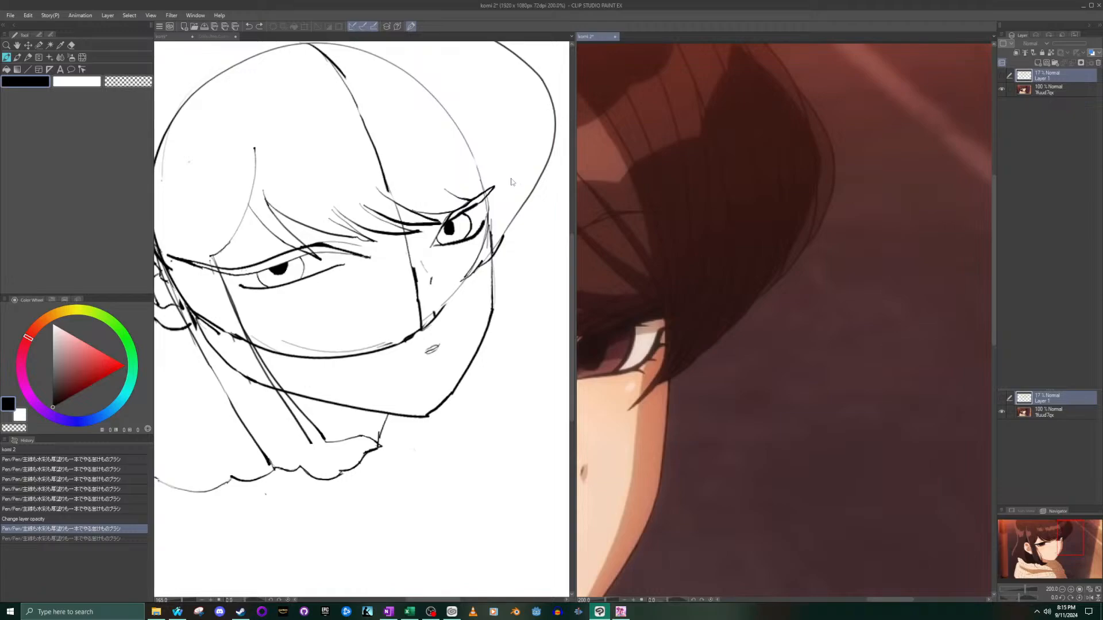
pyautogui.click(508, 193)
pyautogui.scroll(2, 508, 192)
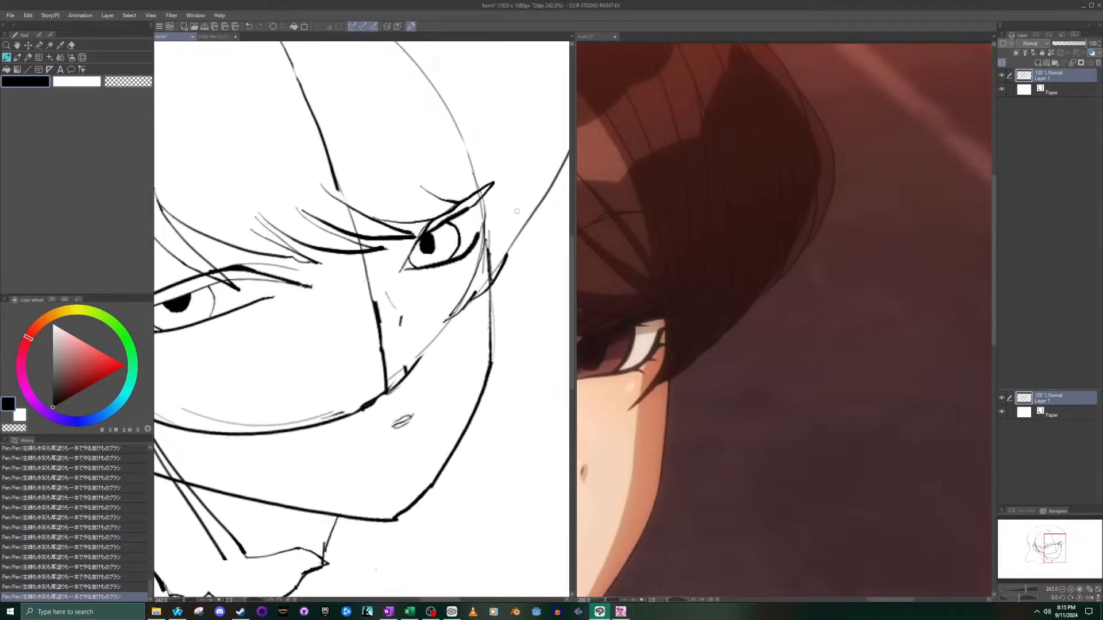
pyautogui.moveTo(508, 253); pyautogui.dragTo(535, 216)
pyautogui.moveTo(1051, 548); pyautogui.dragTo(1062, 543)
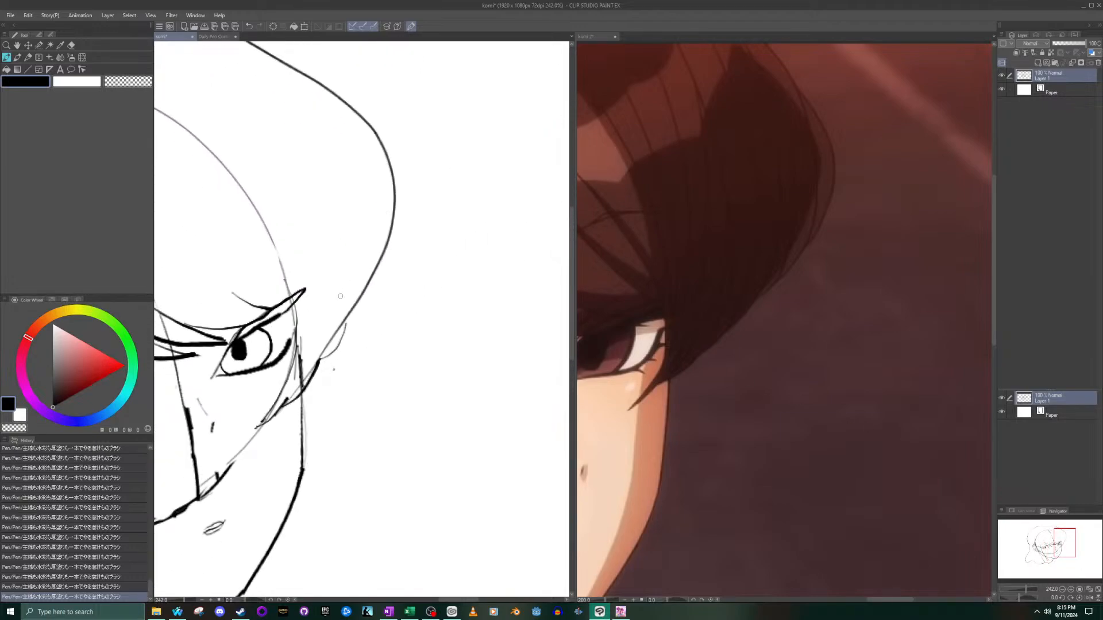
# - Undo the last two strokes, draw a second line up along the far hair contour, and clean up its edge with the eraser
pyautogui.hotkey('ctrl', 'z')
pyautogui.hotkey('ctrl', 'z')
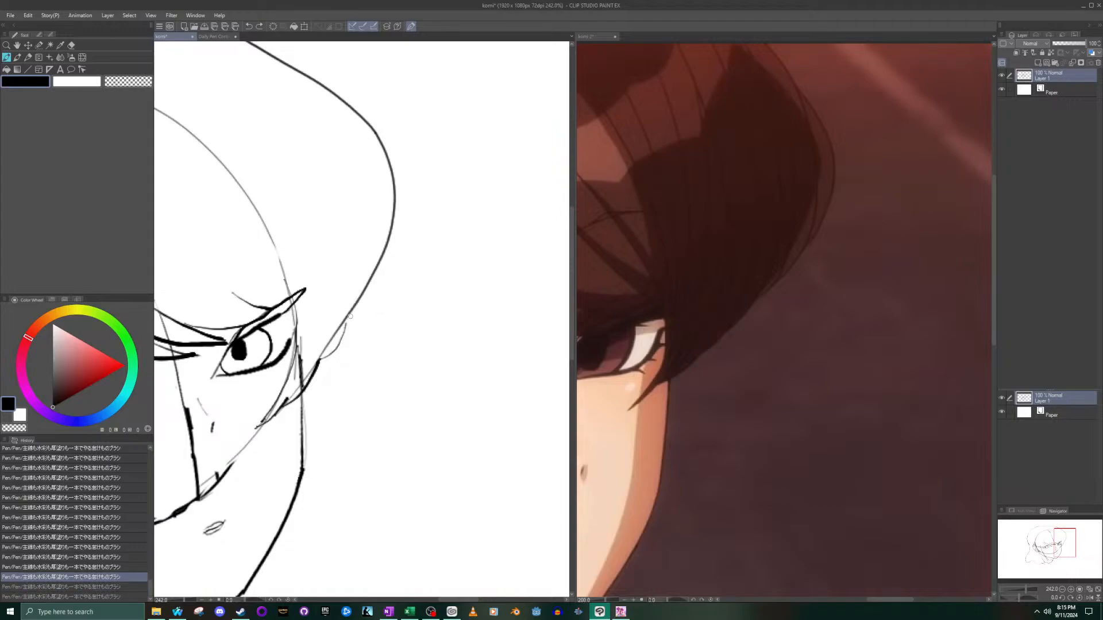
pyautogui.moveTo(346, 321)
pyautogui.mouseDown()
pyautogui.moveTo(394, 261)
pyautogui.moveTo(381, 272)
pyautogui.moveTo(405, 198)
pyautogui.moveTo(405, 156)
pyautogui.moveTo(369, 122)
pyautogui.mouseUp()
pyautogui.click(71, 45)
pyautogui.scroll(2, 406, 271)
pyautogui.moveTo(378, 282); pyautogui.dragTo(370, 293)
# - Compare the whole hair silhouette with the komi 2 reference, examining the back hair and its lower curl
pyautogui.scroll(-8, 362, 371)
pyautogui.scroll(4, 187, 363)
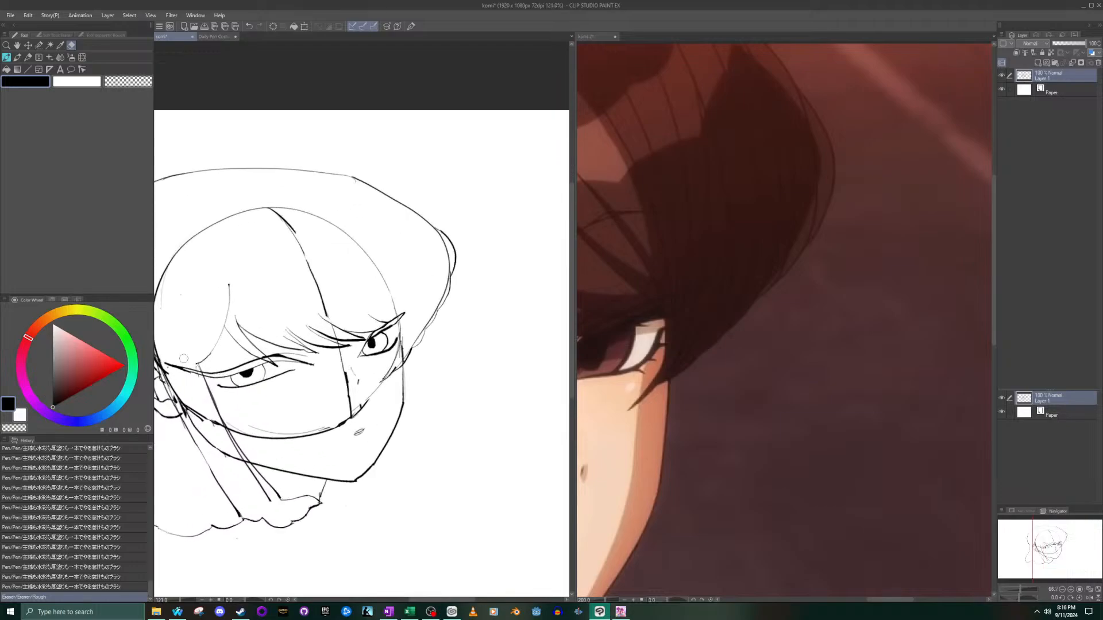
pyautogui.scroll(-3, 185, 360)
pyautogui.moveTo(258, 367); pyautogui.dragTo(453, 306)
pyautogui.click(697, 300)
pyautogui.scroll(-4, 793, 387)
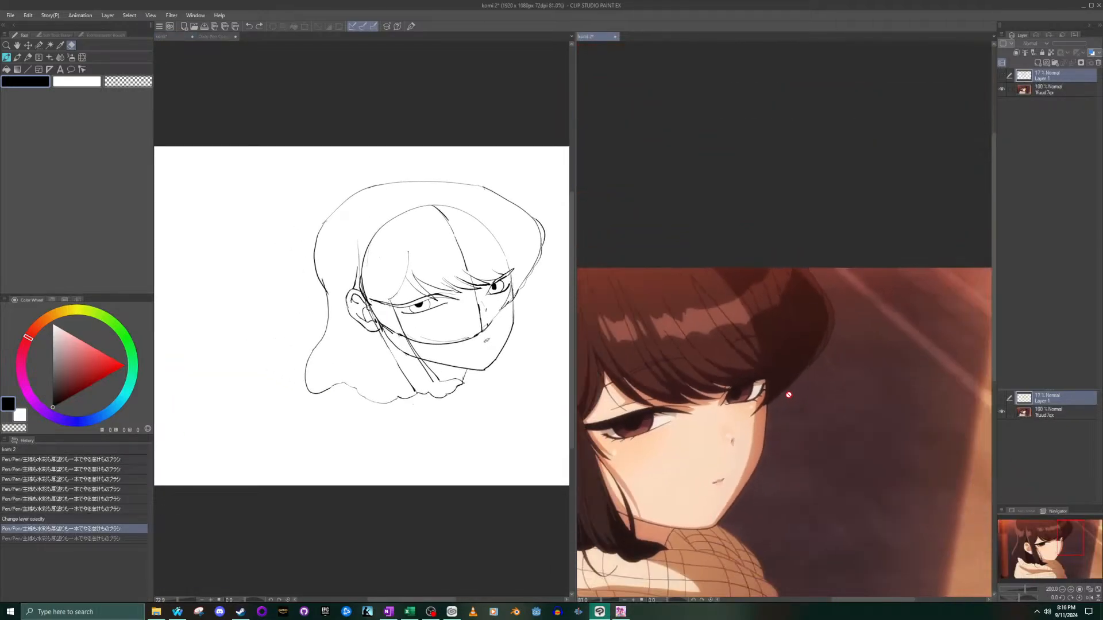
pyautogui.moveTo(1068, 563); pyautogui.dragTo(1050, 563)
pyautogui.scroll(3, 756, 409)
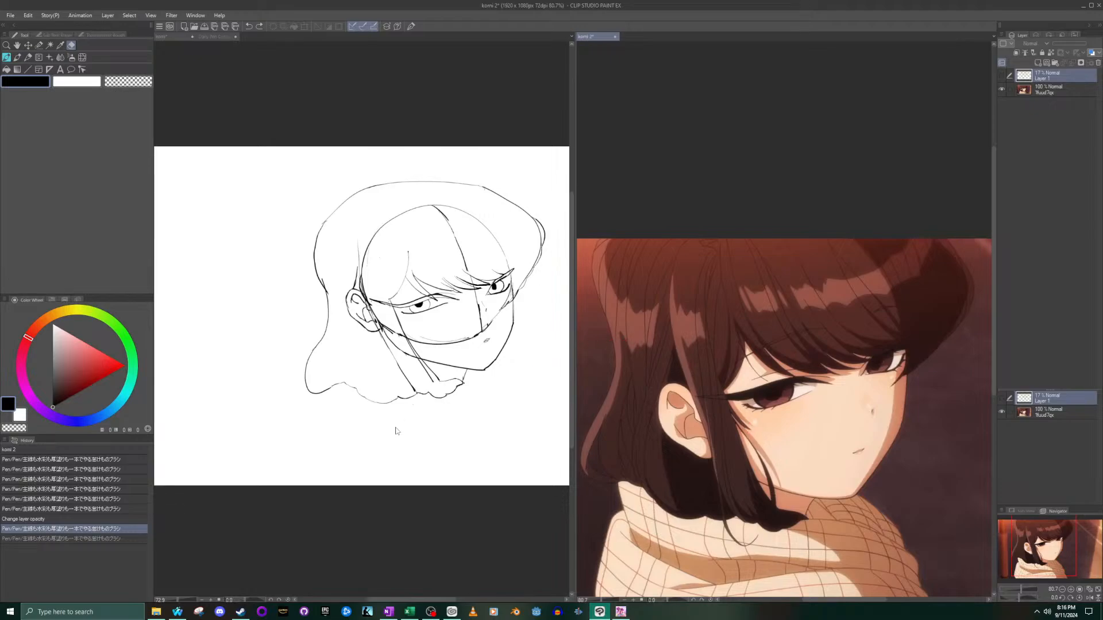
pyautogui.click(290, 382)
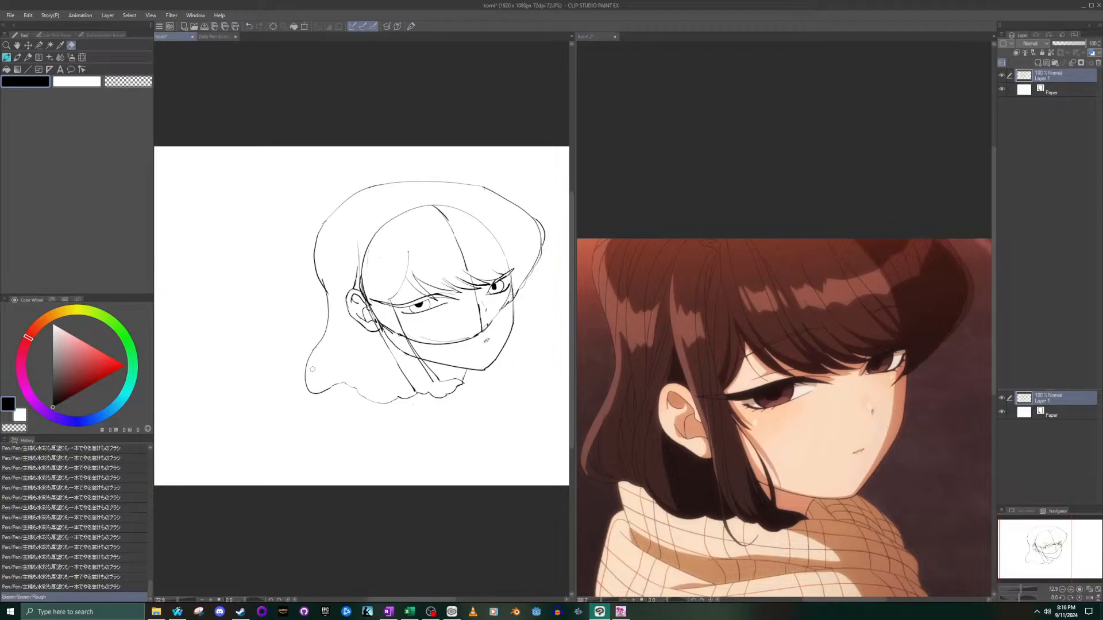
pyautogui.scroll(2, 290, 382)
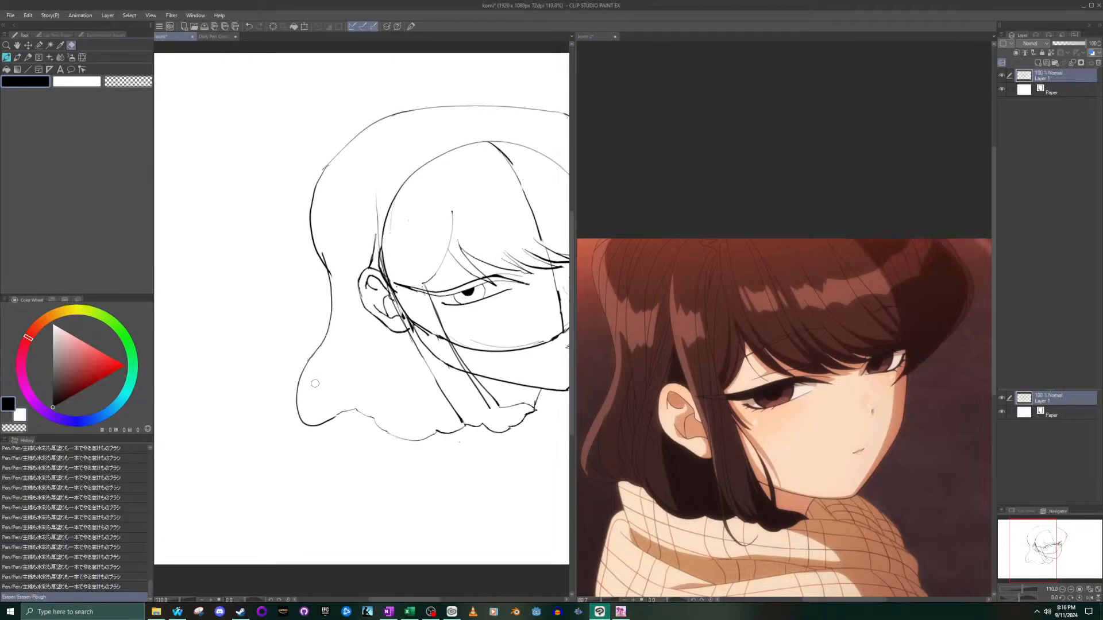
# - Try drawing inner strand lines inside the lower curl of the back hair with several short strokes
pyautogui.moveTo(320, 365); pyautogui.dragTo(314, 366)
pyautogui.click(7, 58)
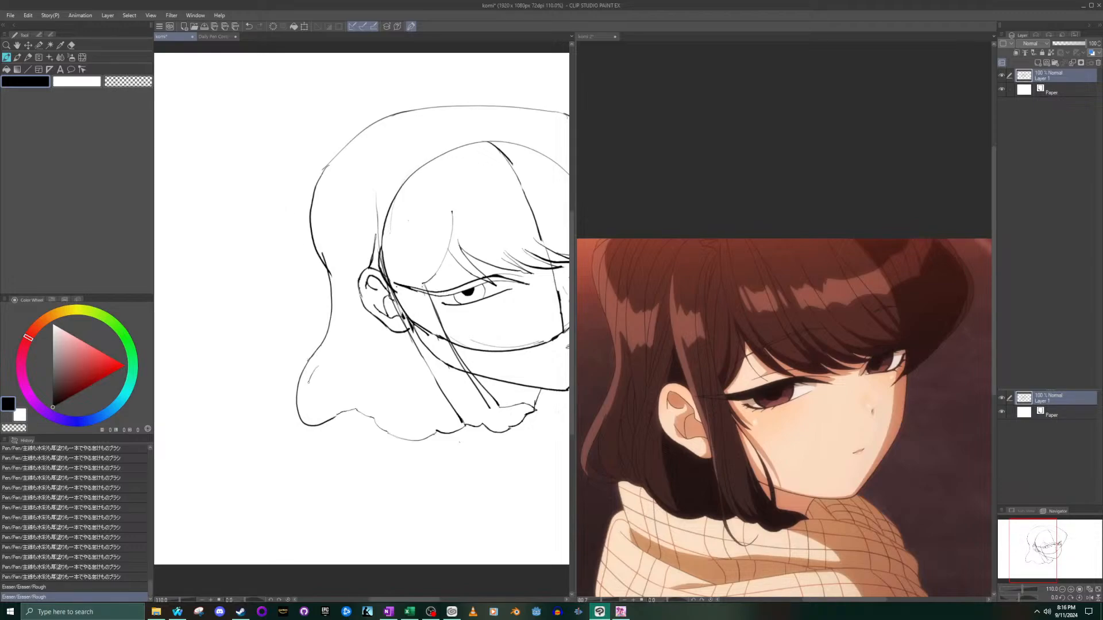
pyautogui.moveTo(316, 413); pyautogui.dragTo(317, 414)
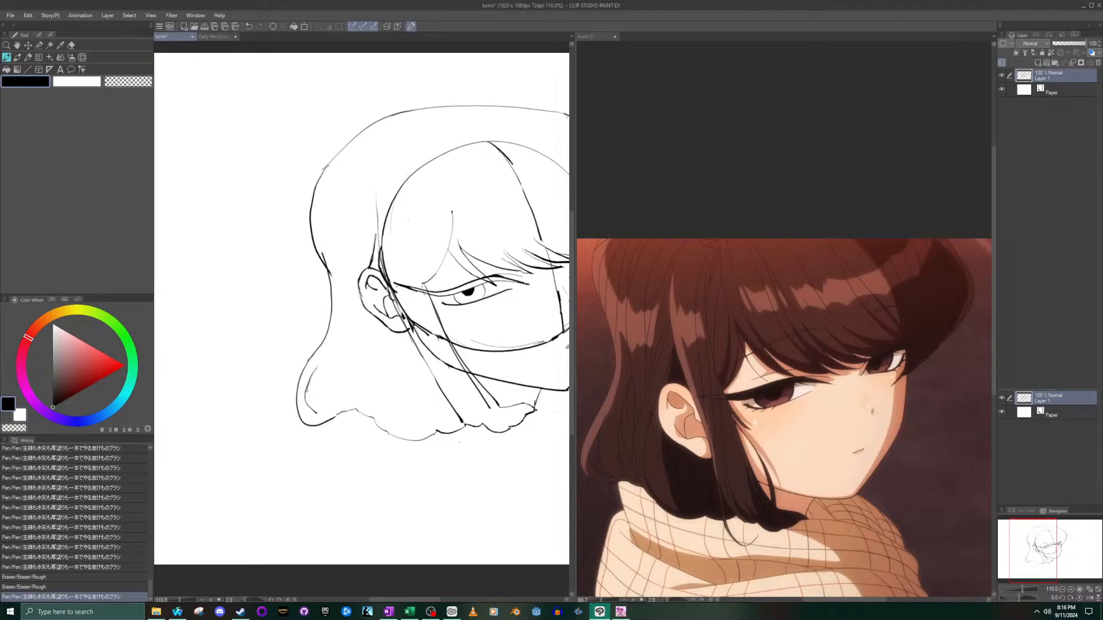
pyautogui.moveTo(307, 410); pyautogui.dragTo(308, 413)
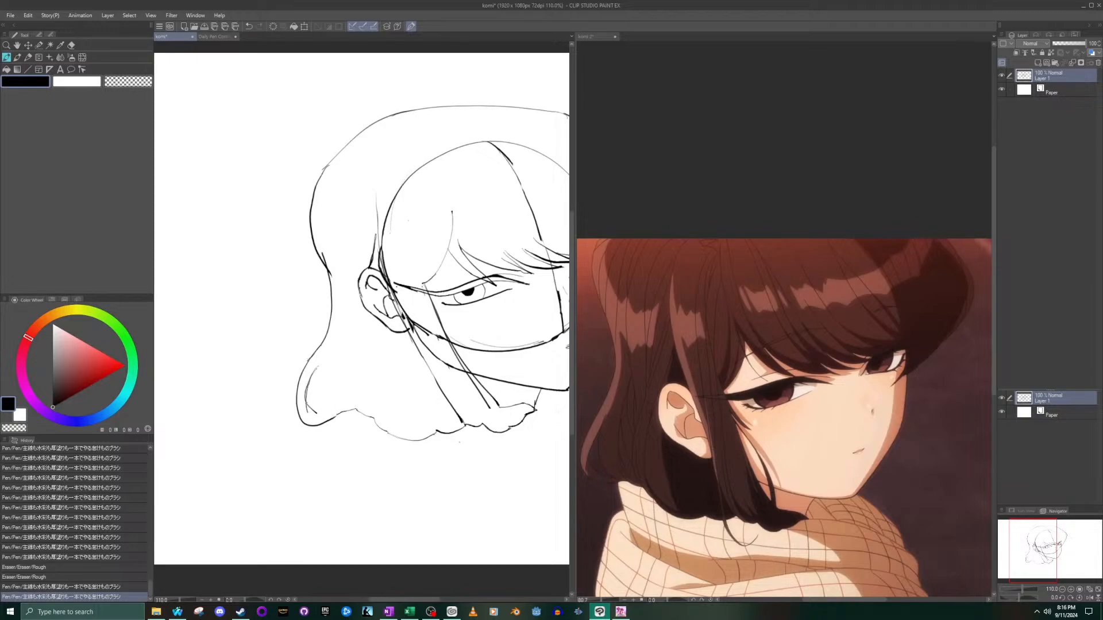
pyautogui.moveTo(314, 414); pyautogui.dragTo(322, 416)
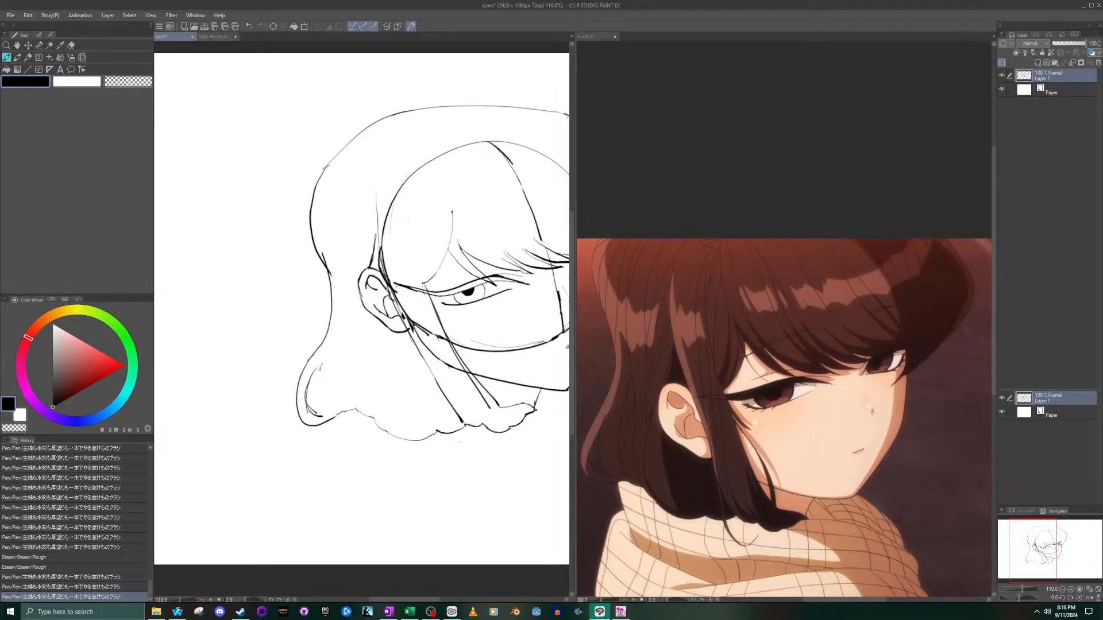
pyautogui.moveTo(326, 415); pyautogui.dragTo(333, 412)
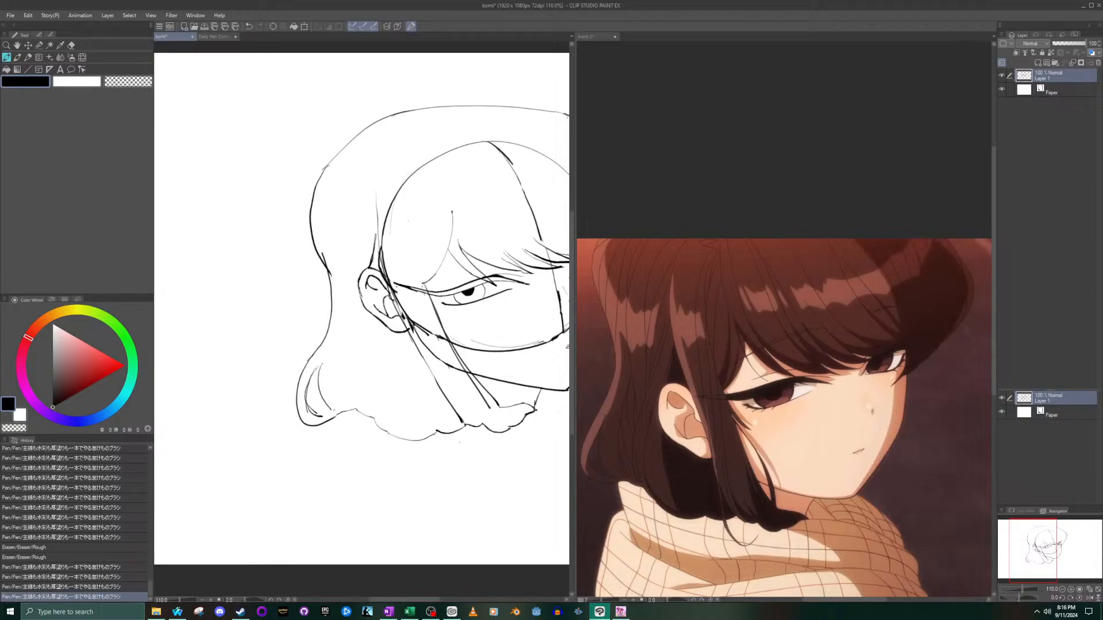
pyautogui.hotkey('ctrl', 'z')
pyautogui.hotkey('ctrl', 'z')
pyautogui.hotkey('ctrl', 'z')
pyautogui.hotkey('ctrl', 'z')
pyautogui.hotkey('ctrl', 'z')
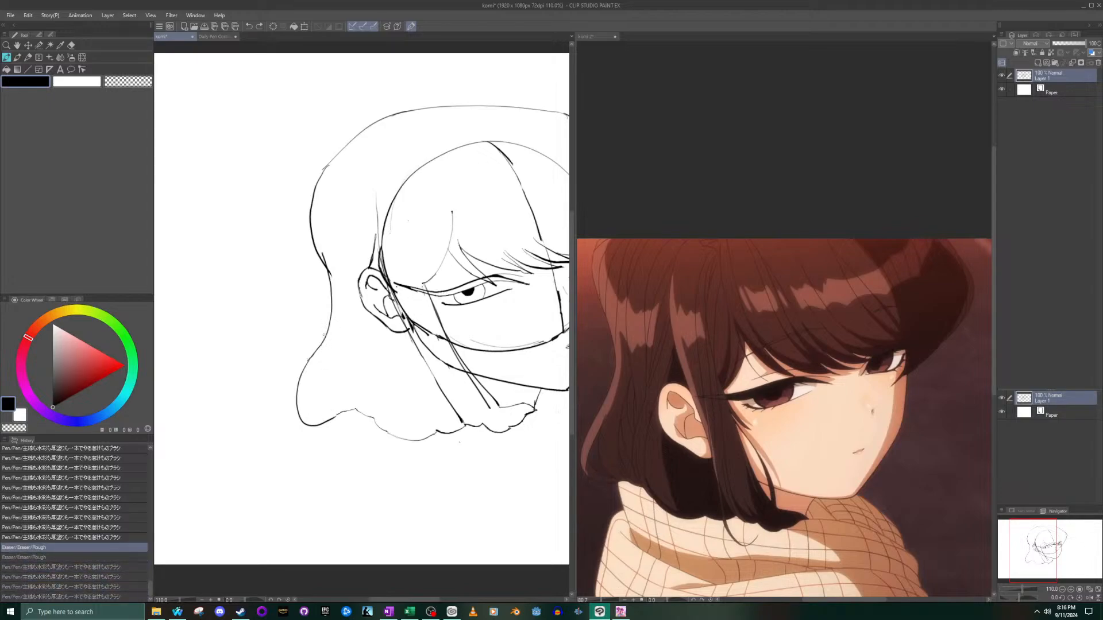
pyautogui.click(65, 558)
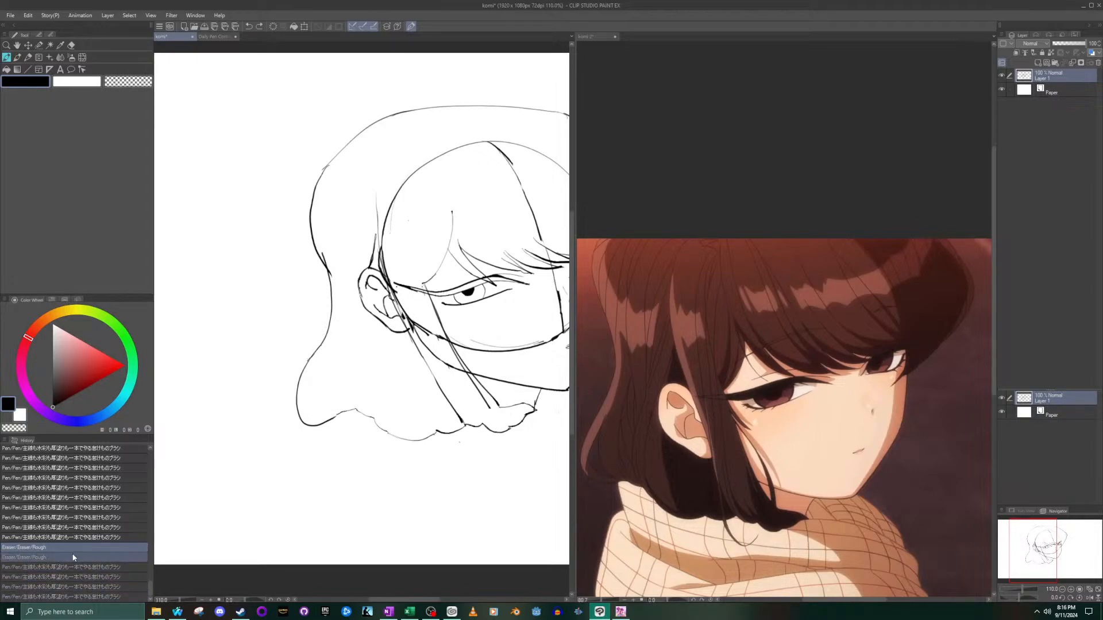
# - Try another strand stroke inside the lower curl of the back hair and undo it
pyautogui.moveTo(331, 347)
pyautogui.mouseDown()
pyautogui.moveTo(322, 381)
pyautogui.moveTo(334, 378)
pyautogui.mouseUp()
pyautogui.hotkey('ctrl', 'z')
pyautogui.hotkey('ctrl', 'z')
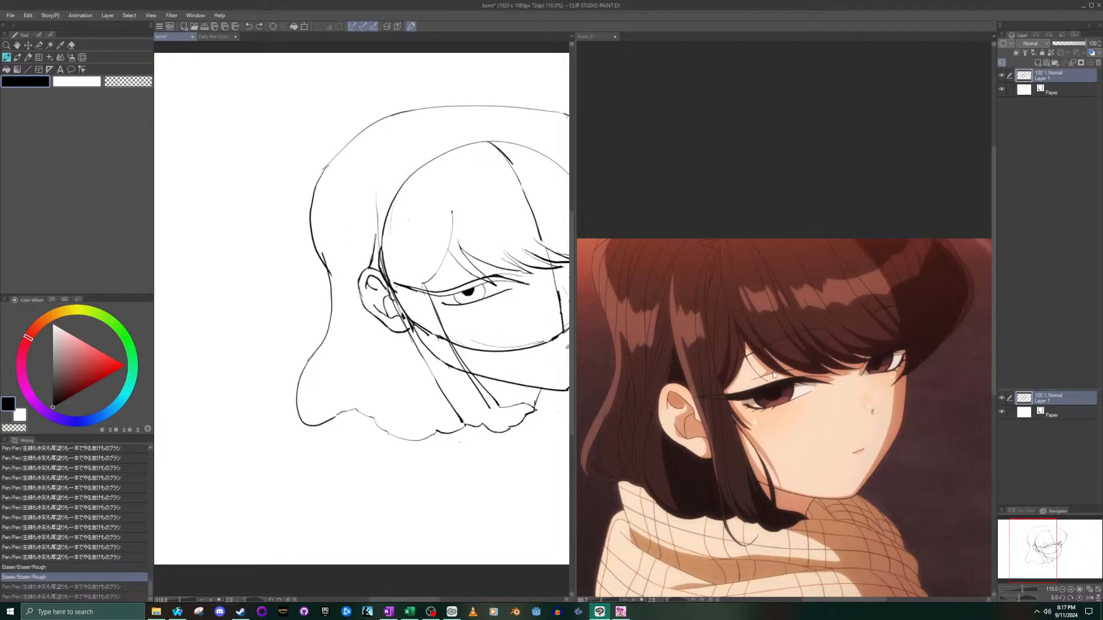
# - Try drawing a single curved strand line inside the lower curl, following the enlarged back hair on the komi 2 reference
pyautogui.click(821, 499)
pyautogui.moveTo(1063, 562); pyautogui.dragTo(1051, 571)
pyautogui.scroll(5, 632, 434)
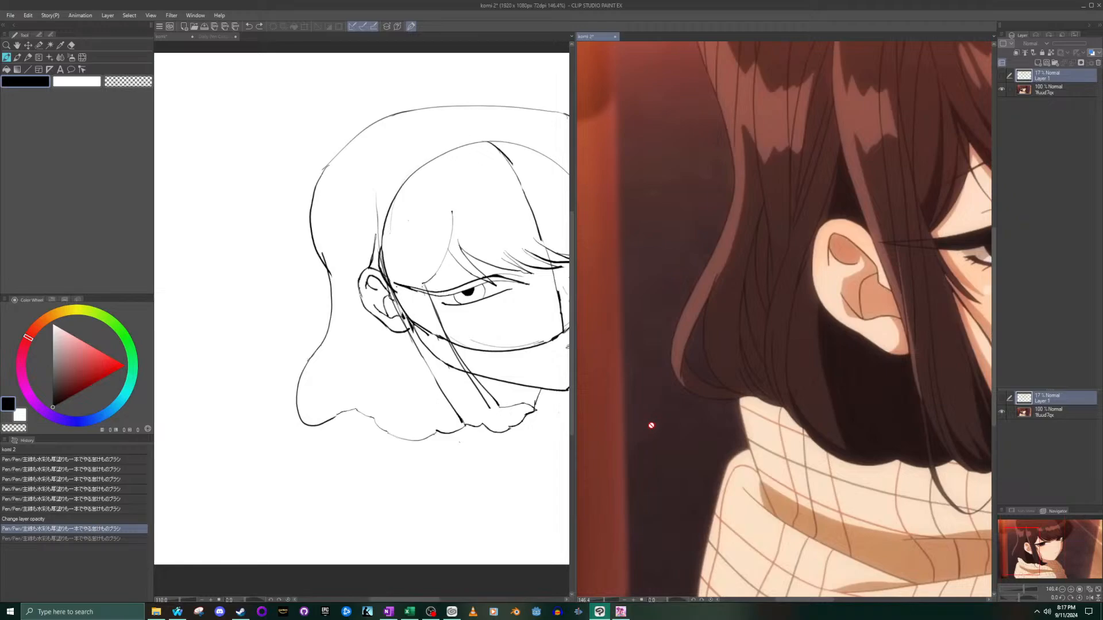
pyautogui.click(309, 388)
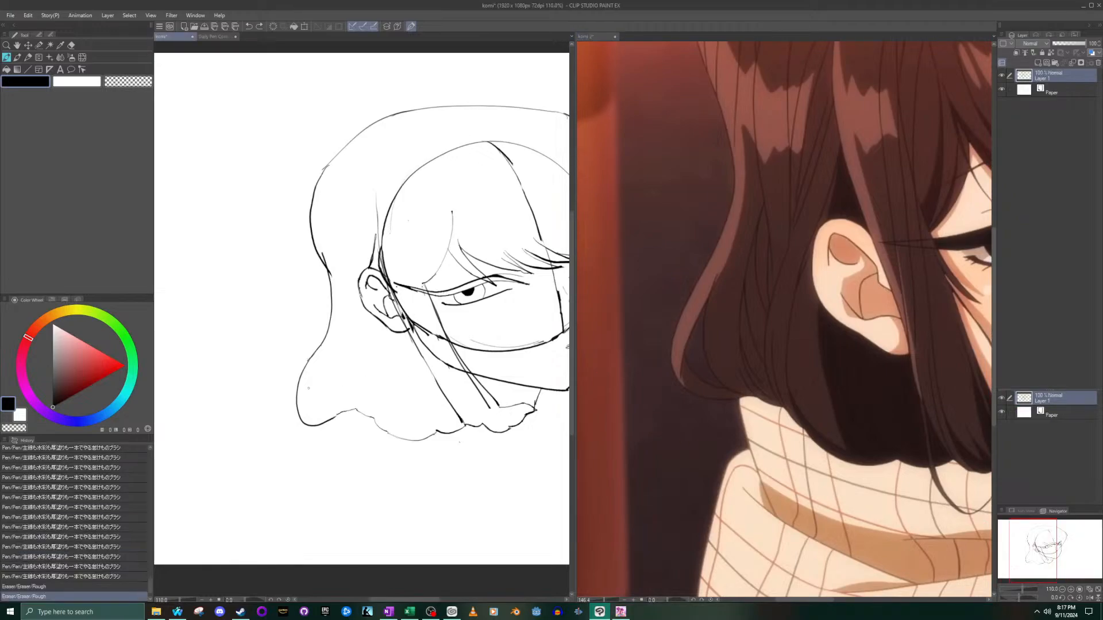
pyautogui.scroll(6, 308, 388)
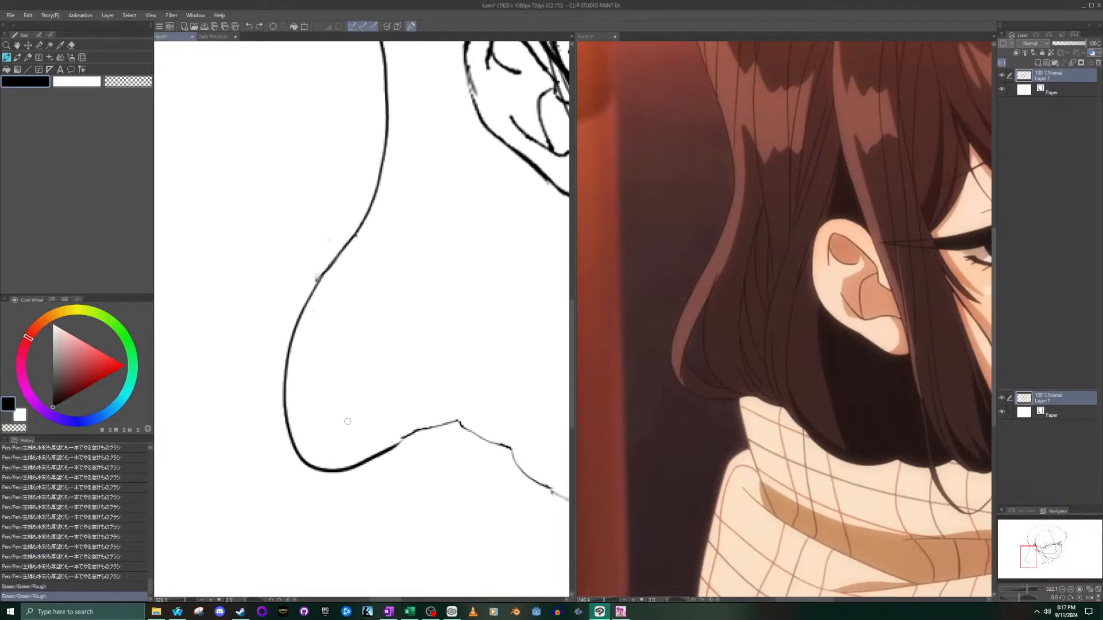
pyautogui.moveTo(339, 320)
pyautogui.mouseDown()
pyautogui.moveTo(345, 396)
pyautogui.moveTo(369, 410)
pyautogui.mouseUp()
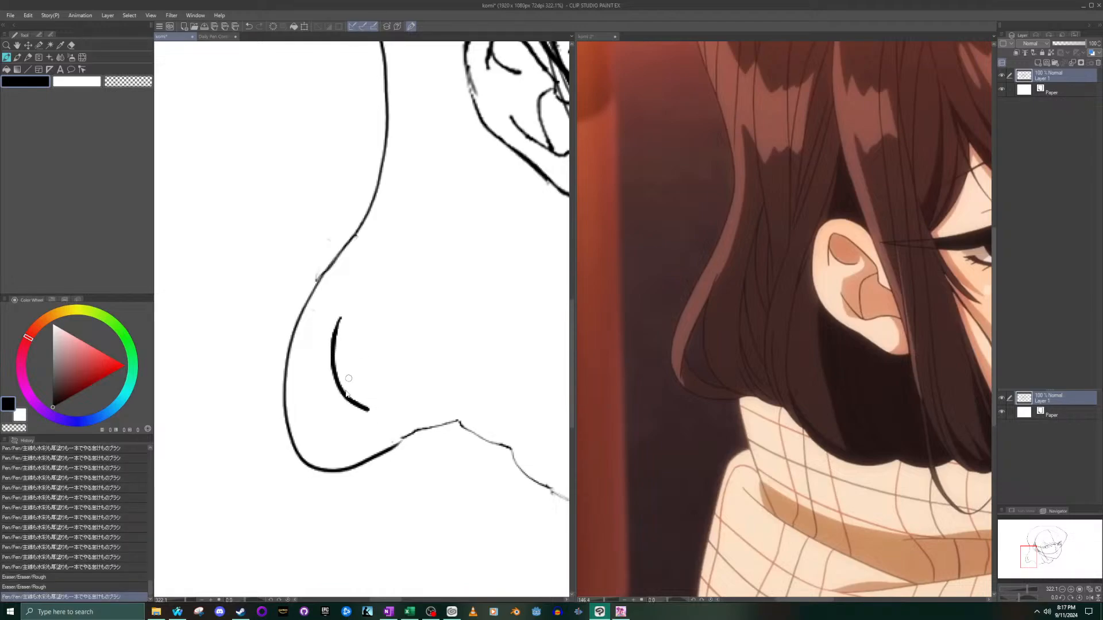
pyautogui.hotkey('ctrl', 'z')
pyautogui.moveTo(342, 317)
pyautogui.mouseDown()
pyautogui.moveTo(332, 339)
pyautogui.moveTo(345, 402)
pyautogui.moveTo(371, 433)
pyautogui.mouseUp()
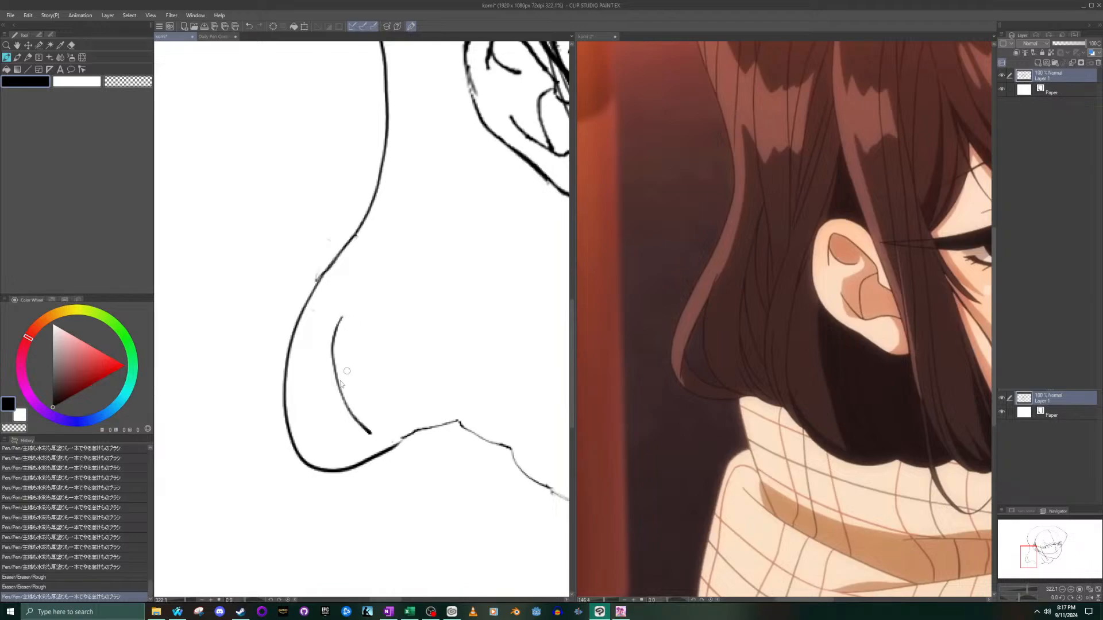
pyautogui.hotkey('ctrl', 'z')
# - Try outlining a pointed inner lock with several converging lines inside the lower curl
pyautogui.moveTo(336, 311)
pyautogui.mouseDown()
pyautogui.moveTo(320, 378)
pyautogui.moveTo(338, 419)
pyautogui.moveTo(364, 431)
pyautogui.mouseUp()
pyautogui.moveTo(335, 312)
pyautogui.mouseDown()
pyautogui.moveTo(301, 426)
pyautogui.moveTo(312, 418)
pyautogui.moveTo(366, 438)
pyautogui.mouseUp()
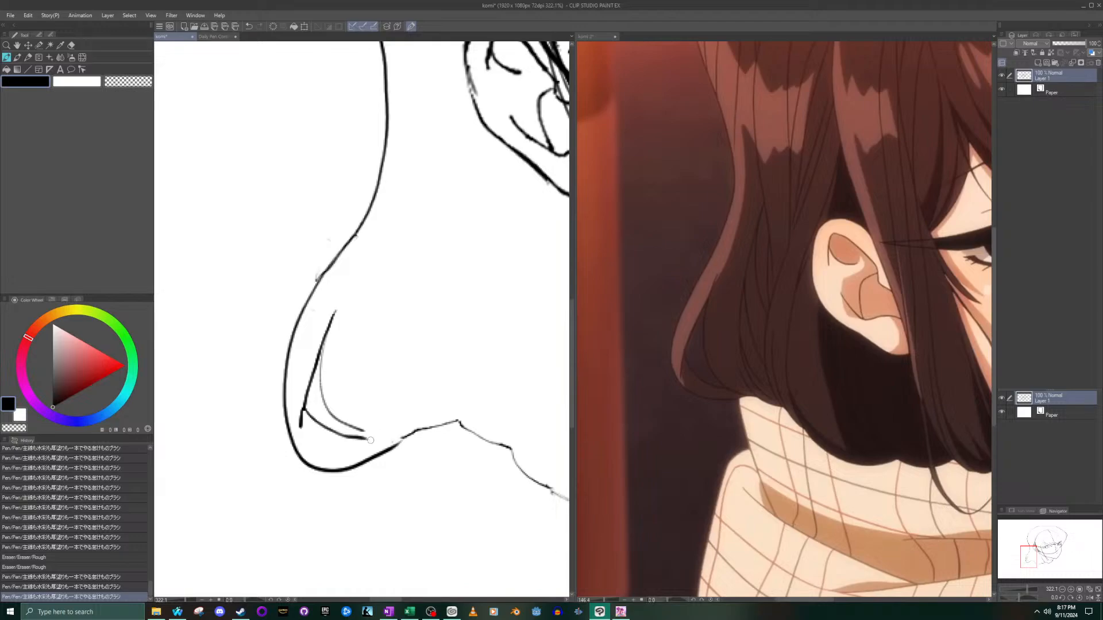
pyautogui.hotkey('ctrl', 'z')
pyautogui.hotkey('ctrl', 'z')
pyautogui.hotkey('ctrl', 'z')
pyautogui.hotkey('ctrl', 'z')
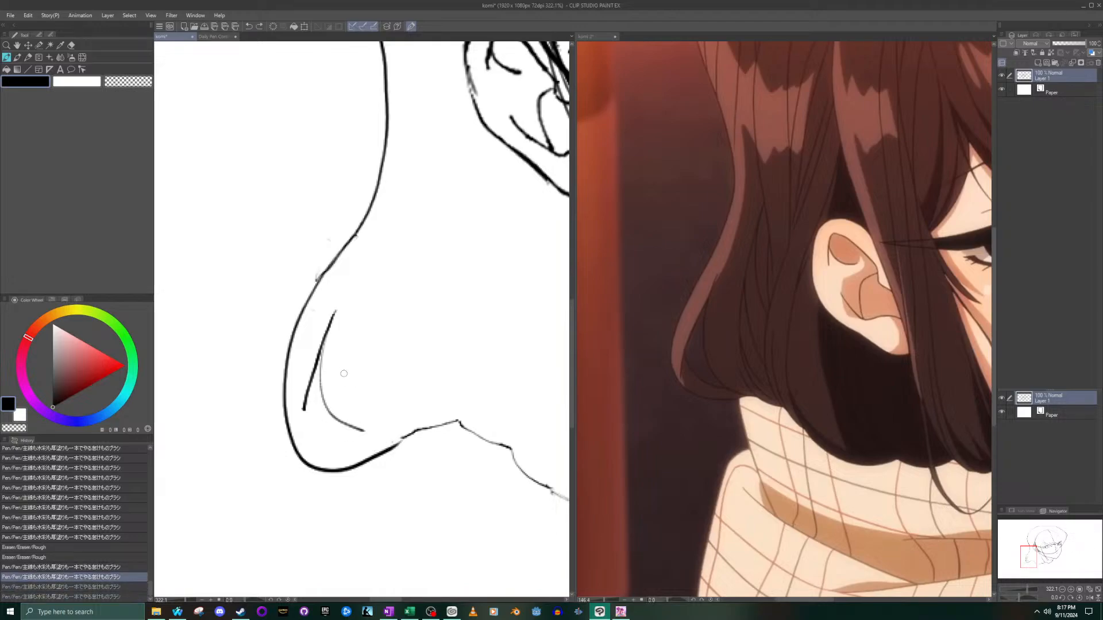
pyautogui.moveTo(333, 332); pyautogui.dragTo(366, 424)
pyautogui.hotkey('ctrl', 'z')
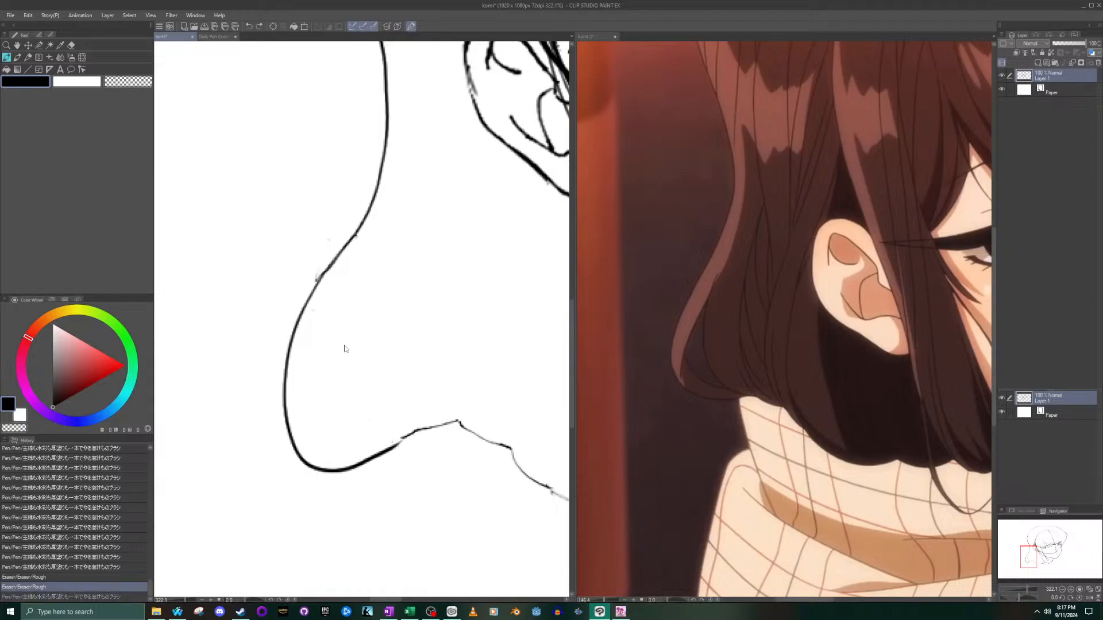
# - Draw two curved strand lines fanning down from a shared tip inside the lower curl of the back hair
pyautogui.moveTo(338, 328)
pyautogui.mouseDown()
pyautogui.moveTo(327, 375)
pyautogui.moveTo(374, 426)
pyautogui.mouseUp()
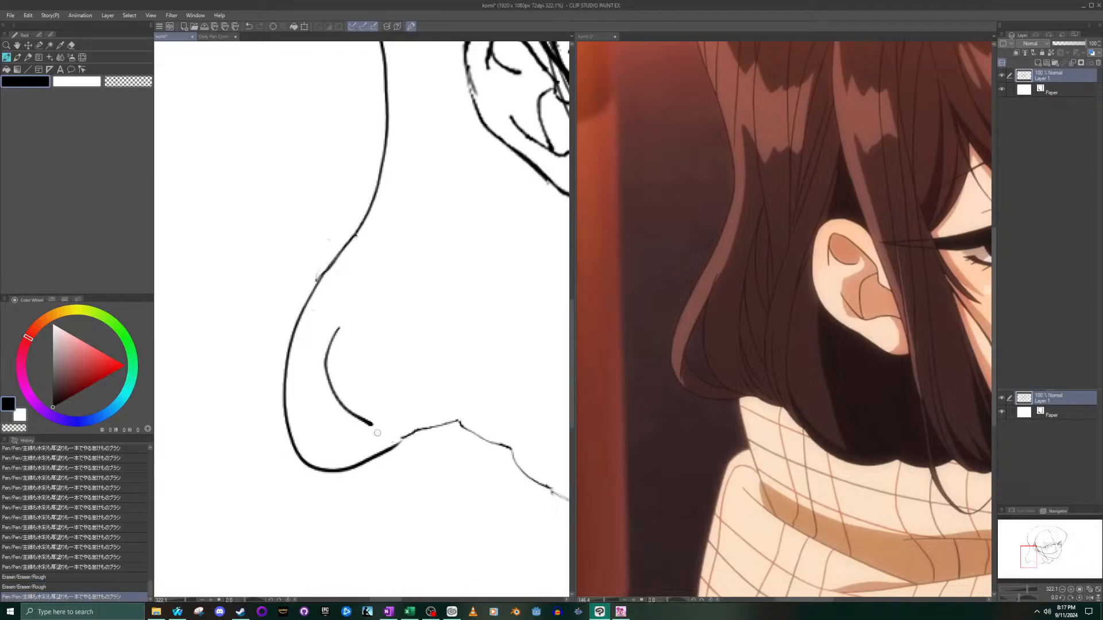
pyautogui.hotkey('ctrl', 'z')
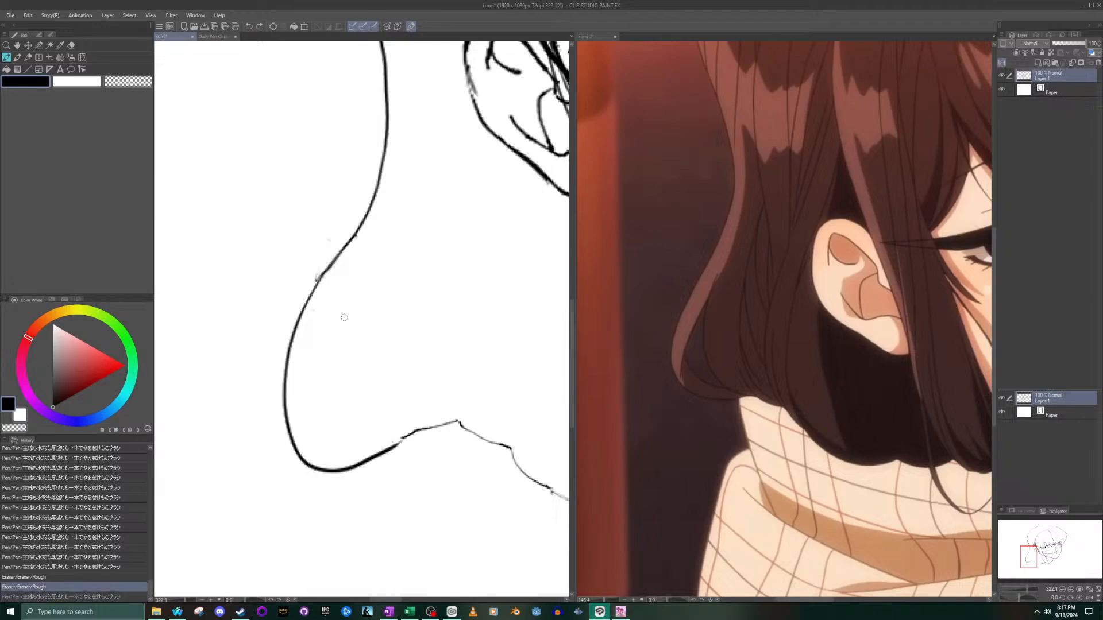
pyautogui.moveTo(342, 307)
pyautogui.mouseDown()
pyautogui.moveTo(332, 331)
pyautogui.moveTo(346, 391)
pyautogui.moveTo(377, 430)
pyautogui.mouseUp()
pyautogui.hotkey('ctrl', 'z')
pyautogui.moveTo(339, 316)
pyautogui.mouseDown()
pyautogui.moveTo(339, 400)
pyautogui.moveTo(372, 435)
pyautogui.mouseUp()
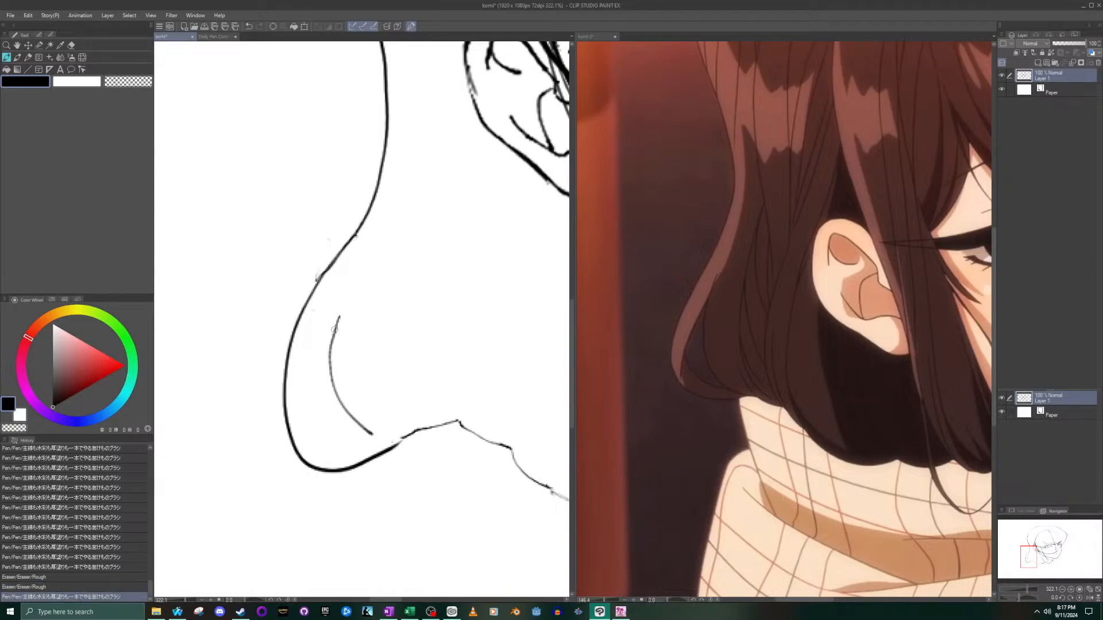
pyautogui.moveTo(339, 316)
pyautogui.mouseDown()
pyautogui.moveTo(315, 406)
pyautogui.moveTo(318, 449)
pyautogui.mouseUp()
pyautogui.hotkey('ctrl', 'z')
pyautogui.moveTo(339, 316)
pyautogui.mouseDown()
pyautogui.moveTo(306, 387)
pyautogui.moveTo(313, 449)
pyautogui.mouseUp()
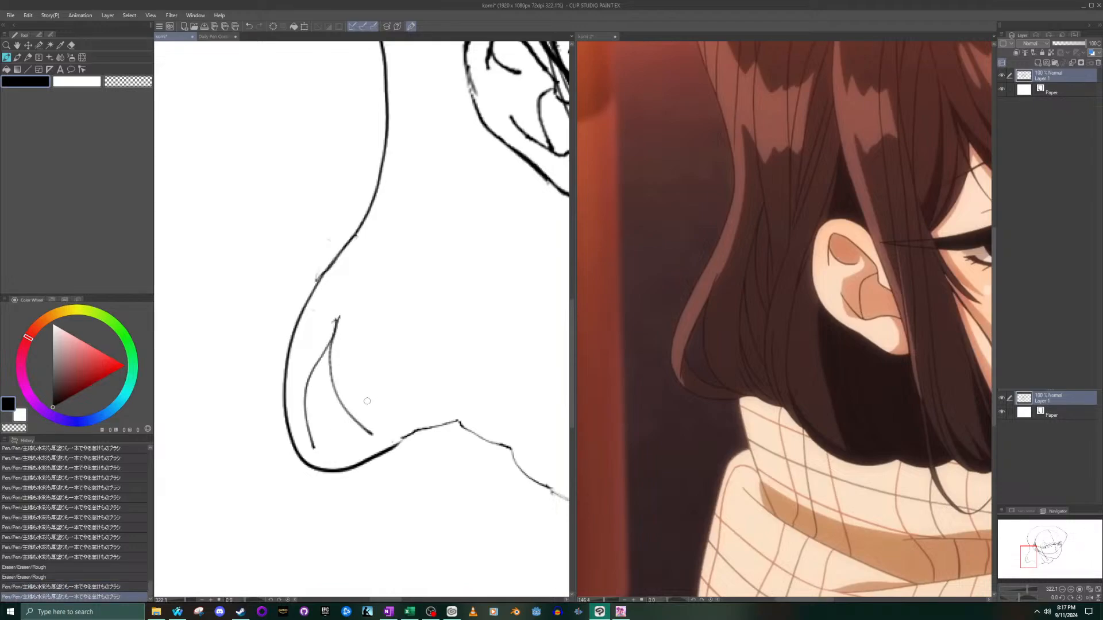
# - Close the inner lock with a short curved line joining the lower parts of the two strand lines
pyautogui.moveTo(305, 404)
pyautogui.mouseDown()
pyautogui.moveTo(322, 424)
pyautogui.moveTo(377, 444)
pyautogui.mouseUp()
pyautogui.hotkey('ctrl', 'z')
pyautogui.moveTo(303, 406); pyautogui.dragTo(371, 445)
pyautogui.hotkey('ctrl', 'z')
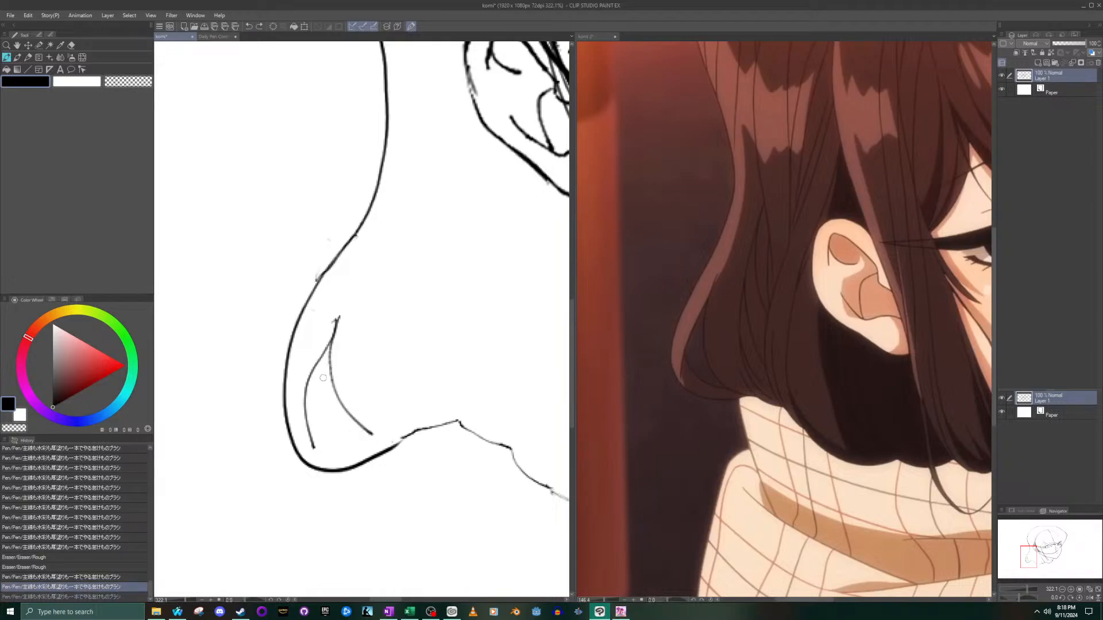
pyautogui.moveTo(305, 407); pyautogui.dragTo(377, 438)
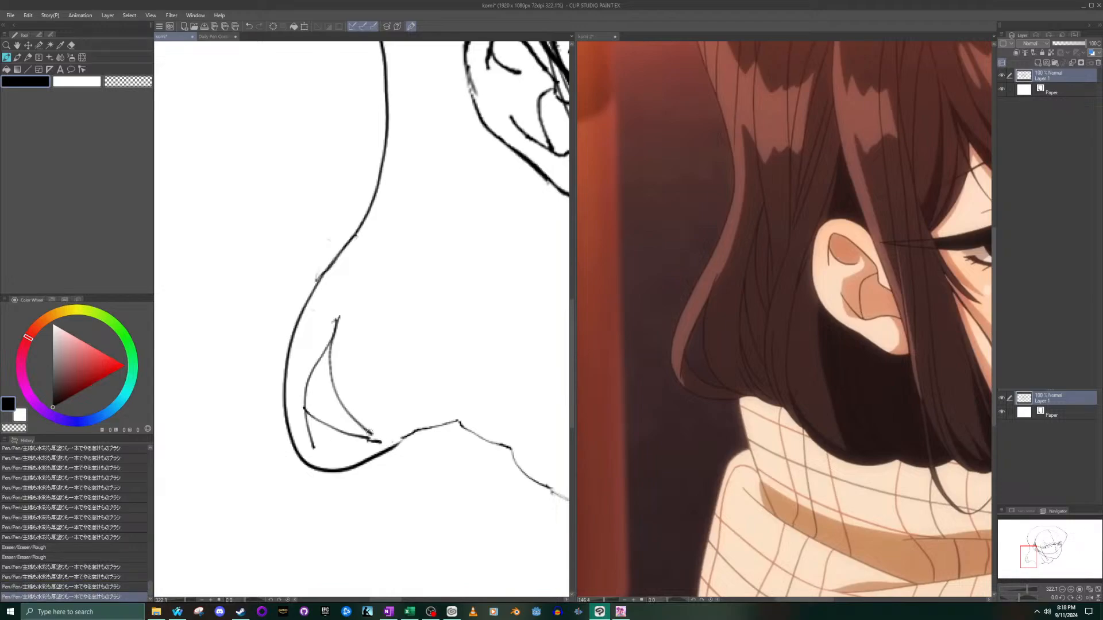
pyautogui.scroll(-4, 378, 344)
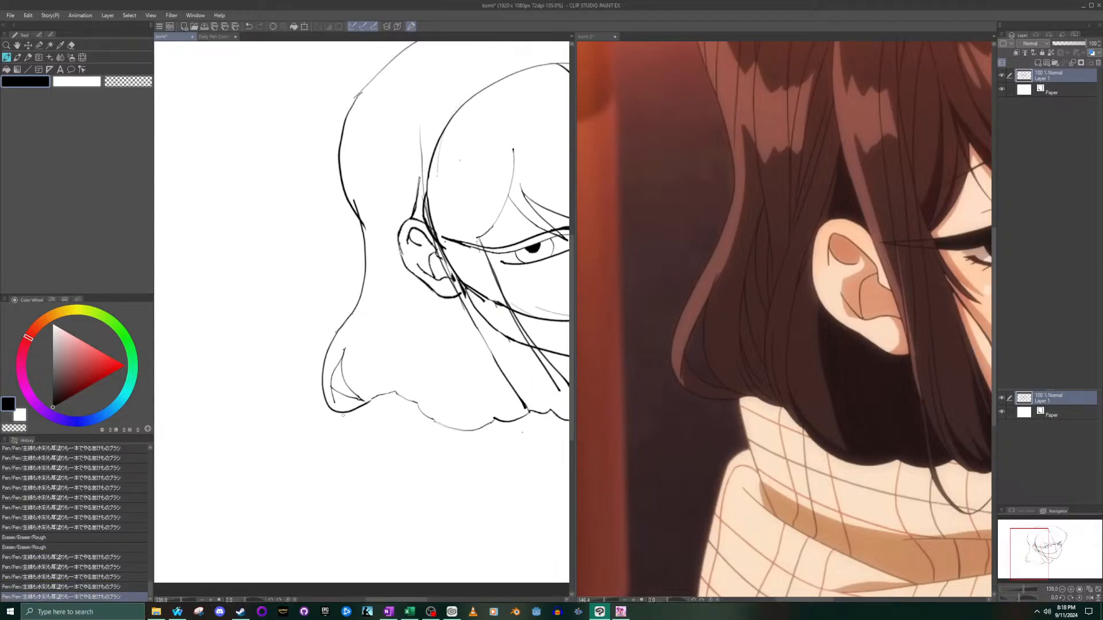
pyautogui.hotkey('ctrl', 'z')
pyautogui.hotkey('ctrl', 'z')
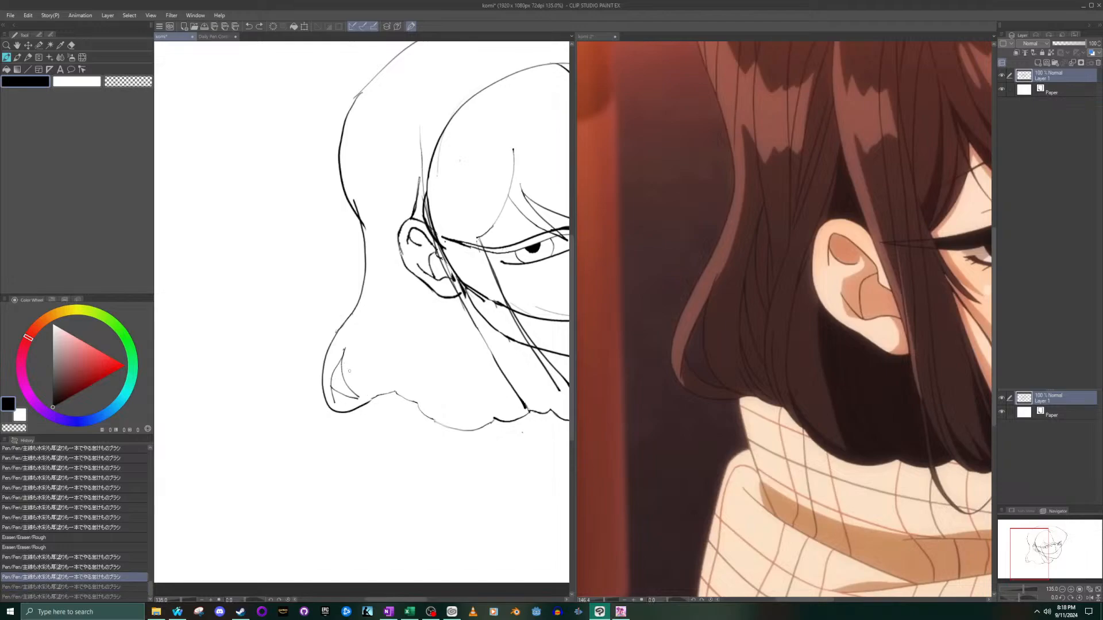
pyautogui.hotkey('ctrl', 'z')
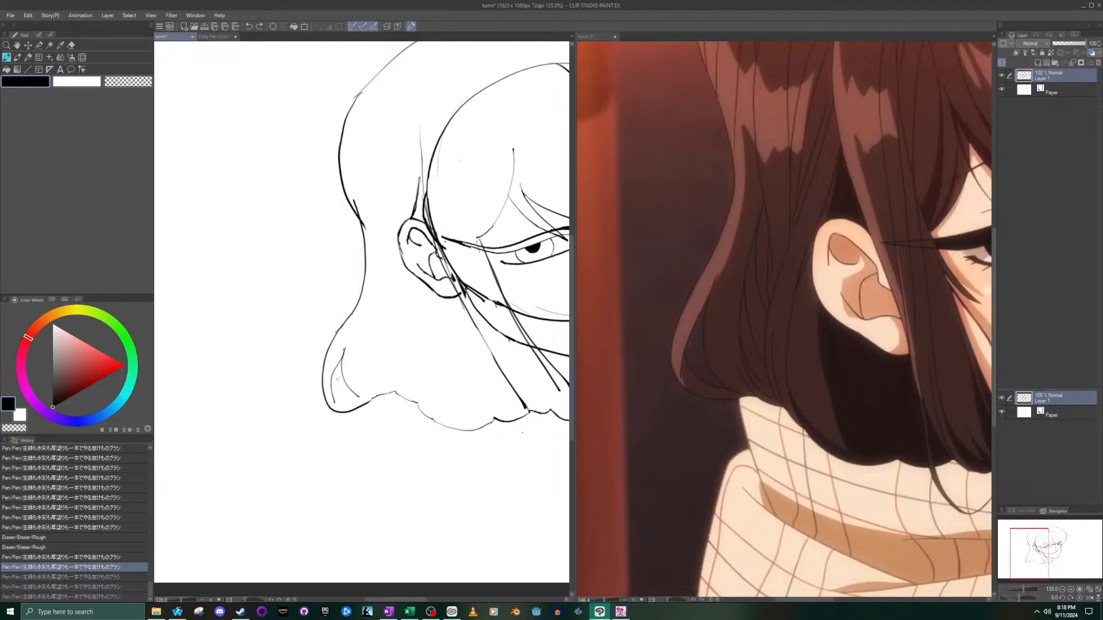
pyautogui.moveTo(351, 399); pyautogui.dragTo(363, 401)
pyautogui.hotkey('ctrl', 'z')
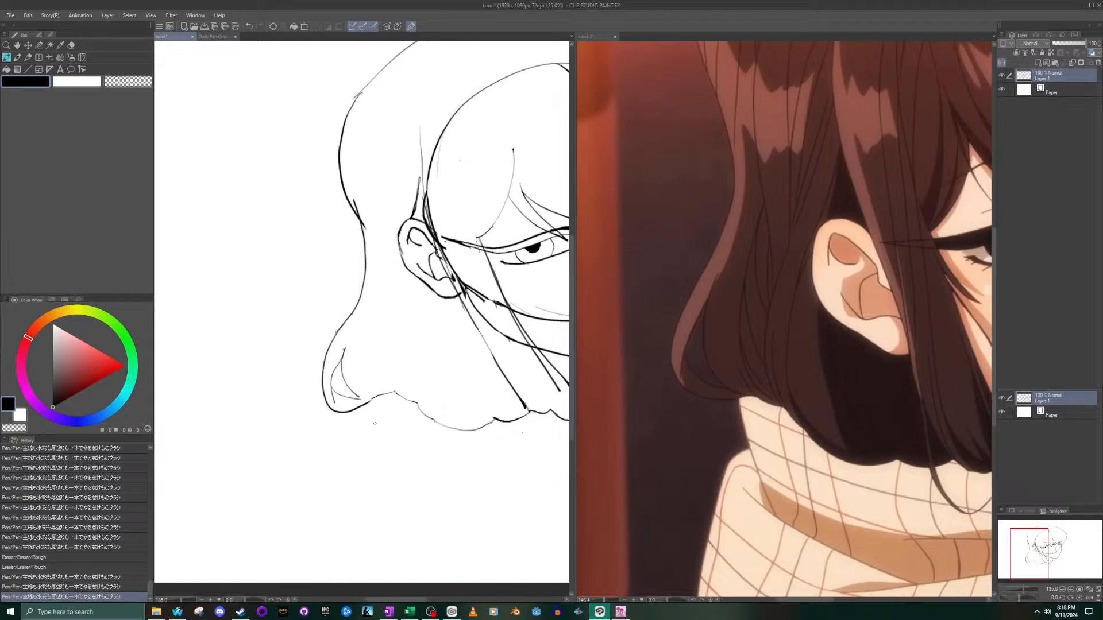
# - Compare the whole head sketch with the komi 2 reference, examining the scarf below the chin and hair ends
pyautogui.scroll(-3, 379, 415)
pyautogui.scroll(-5, 768, 454)
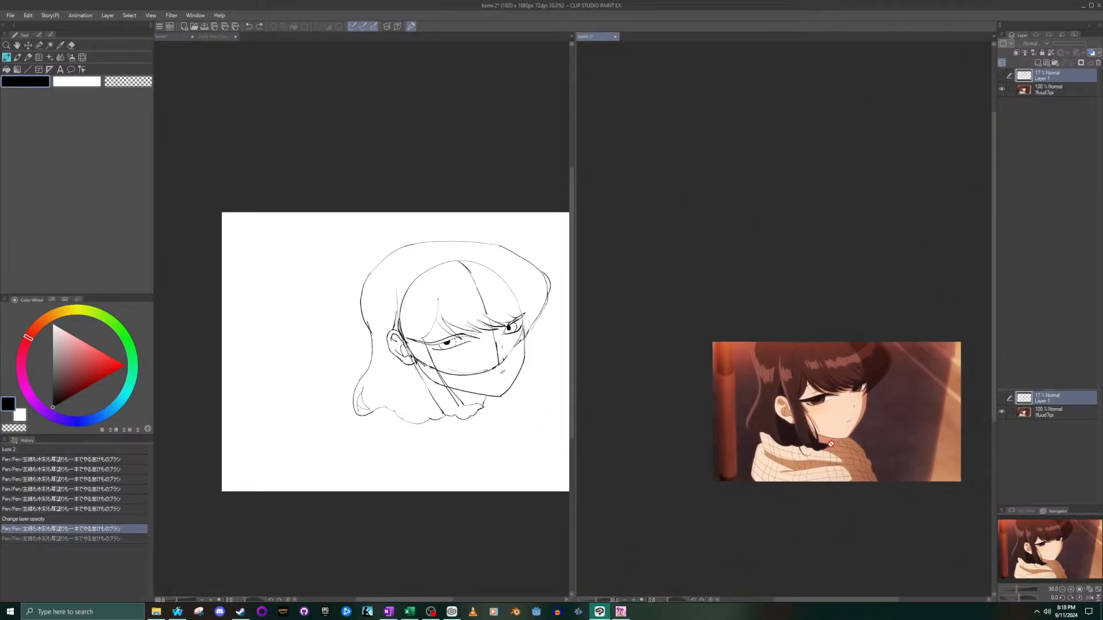
pyautogui.scroll(4, 850, 470)
pyautogui.scroll(-2, 850, 469)
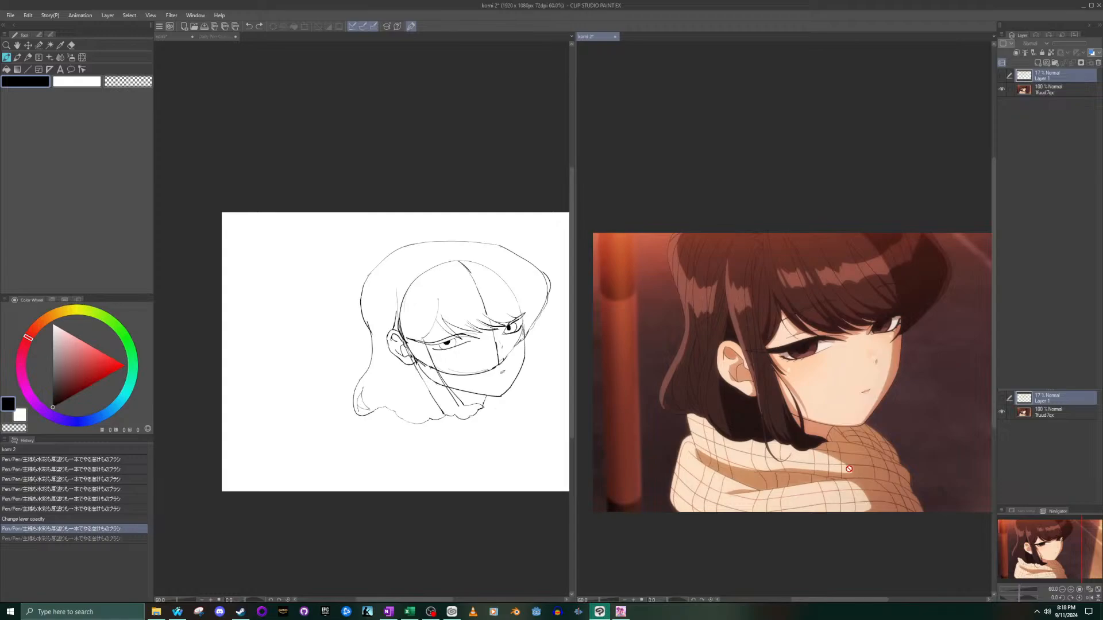
pyautogui.click(465, 450)
pyautogui.moveTo(477, 390); pyautogui.dragTo(393, 360)
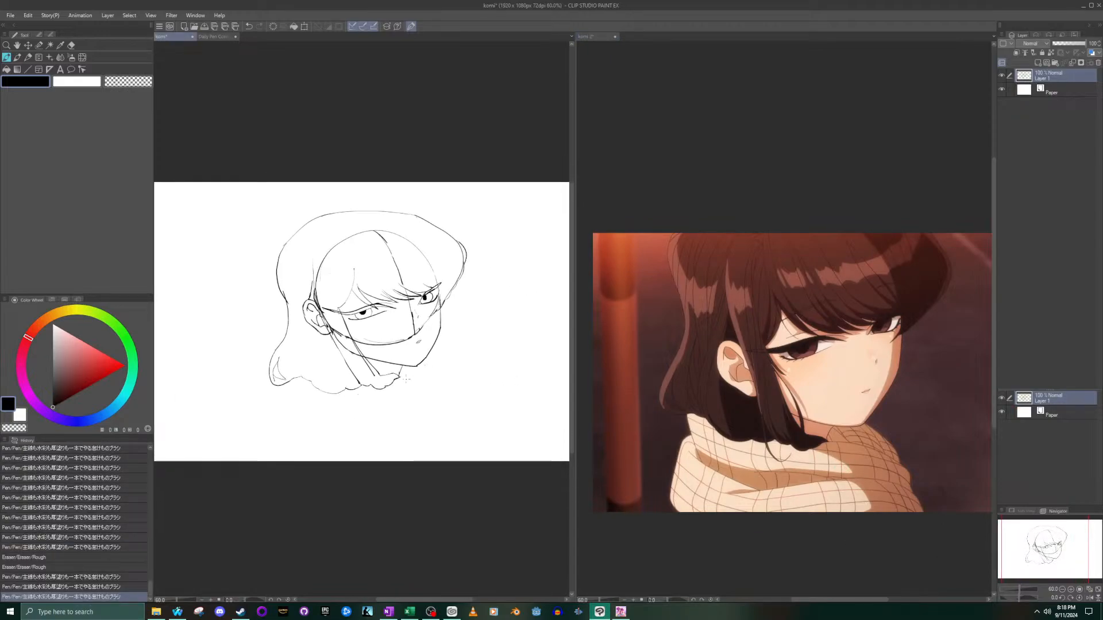
pyautogui.scroll(2, 401, 386)
pyautogui.hotkey('ctrl', 'z')
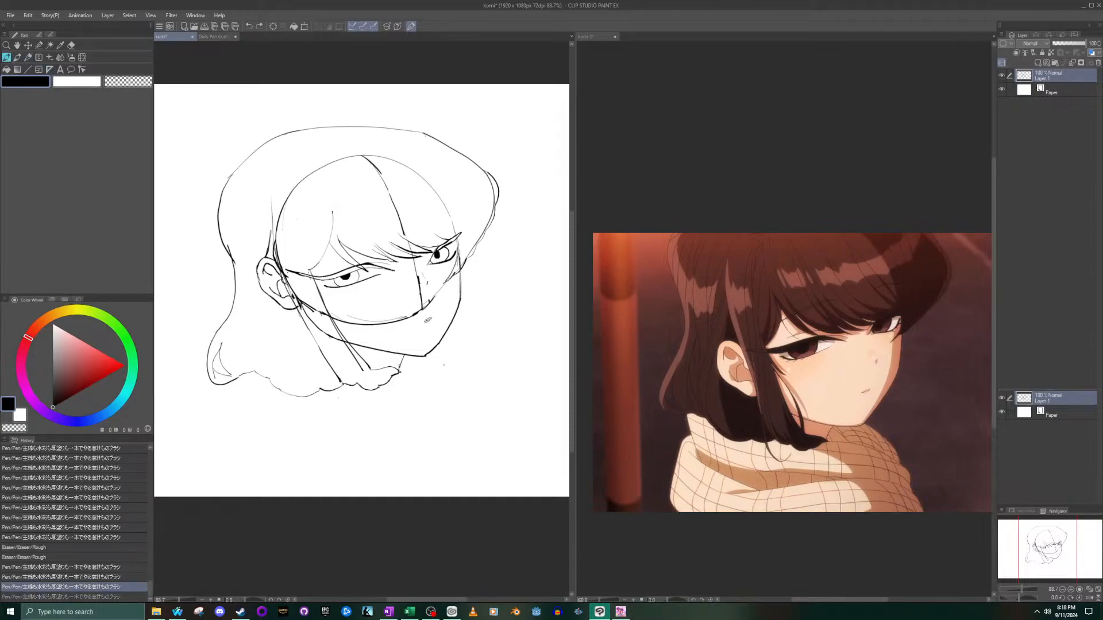
pyautogui.scroll(2, 874, 484)
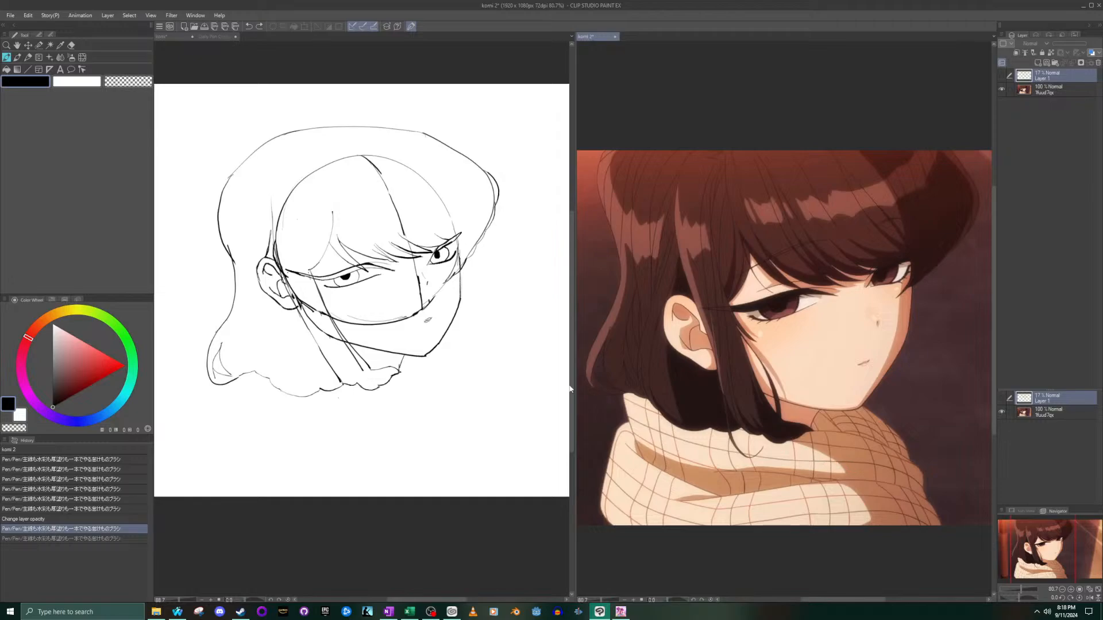
# - Draw the scarf's upper outer edge sloping away from the chin and turning down at its end
pyautogui.click(437, 354)
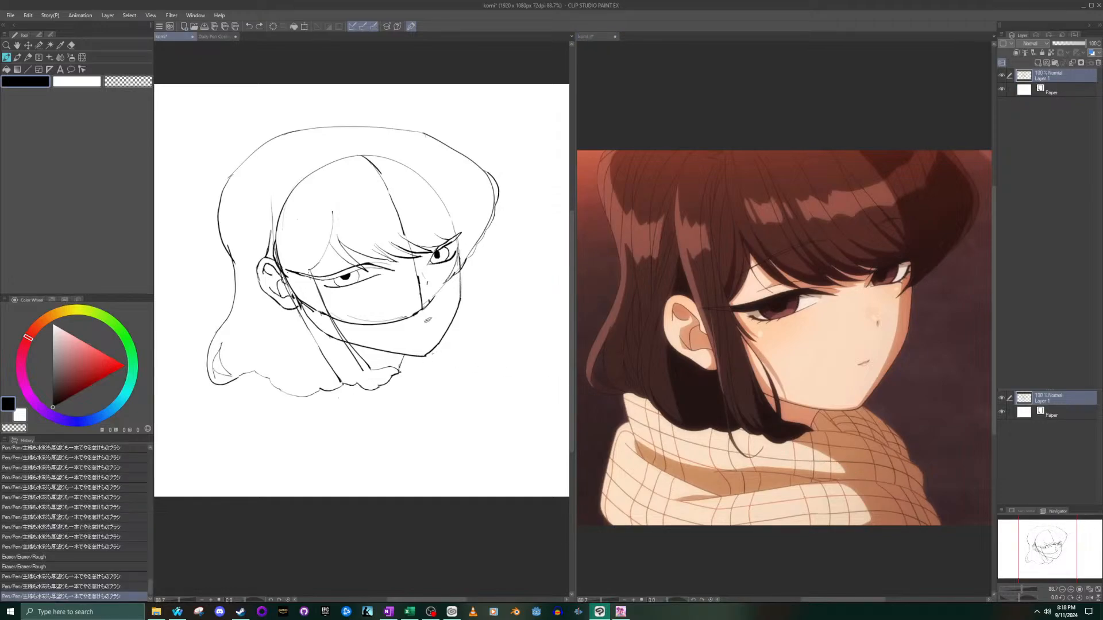
pyautogui.moveTo(442, 355); pyautogui.dragTo(480, 381)
pyautogui.click(459, 388)
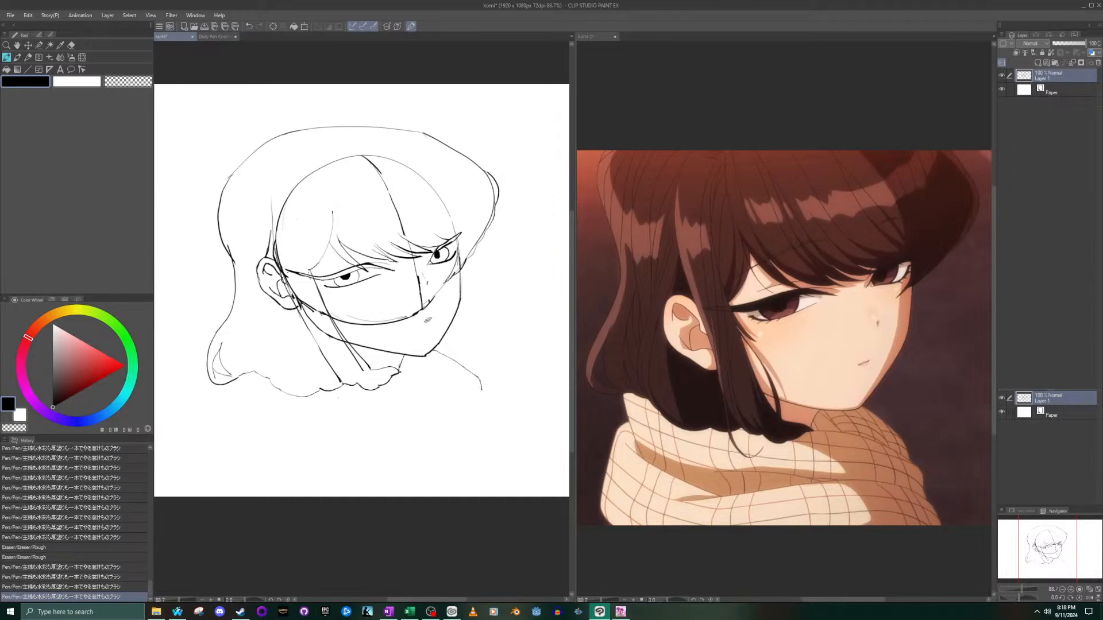
pyautogui.click(483, 409)
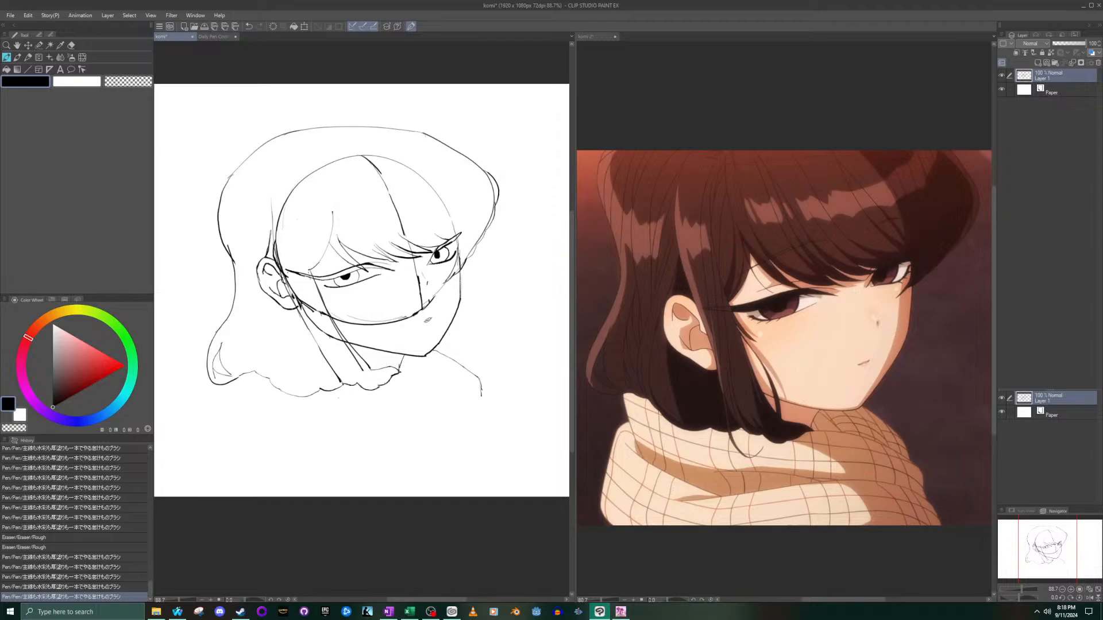
# - Draw a second, lower scarf line curving outward from the hair tips below the jaw
pyautogui.moveTo(391, 376); pyautogui.dragTo(496, 419)
pyautogui.hotkey('ctrl', 'z')
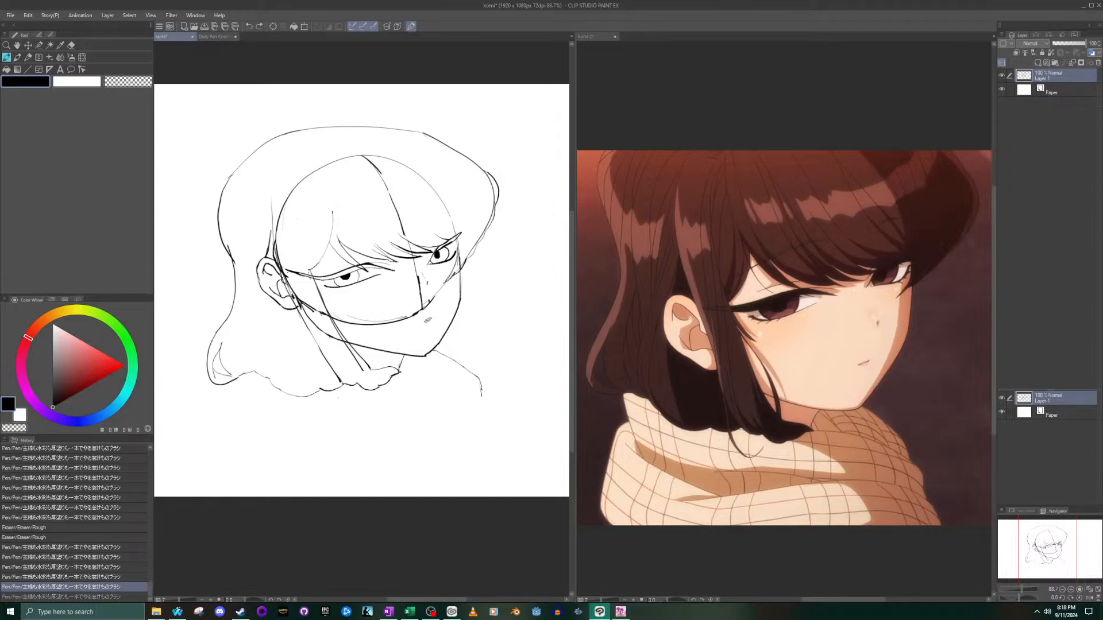
pyautogui.moveTo(397, 374); pyautogui.dragTo(474, 414)
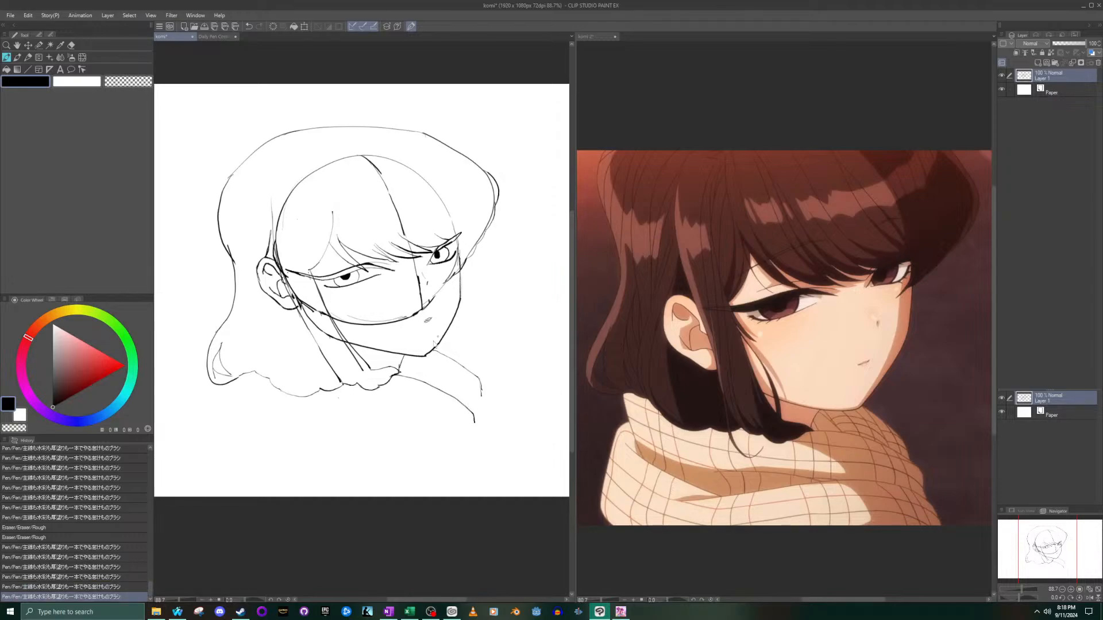
pyautogui.hotkey('ctrl', 'z')
pyautogui.moveTo(398, 374); pyautogui.dragTo(483, 413)
# - Redraw the end of the upper scarf edge so it bends to the lower line, and erase the stray outer end
pyautogui.moveTo(440, 353); pyautogui.dragTo(474, 379)
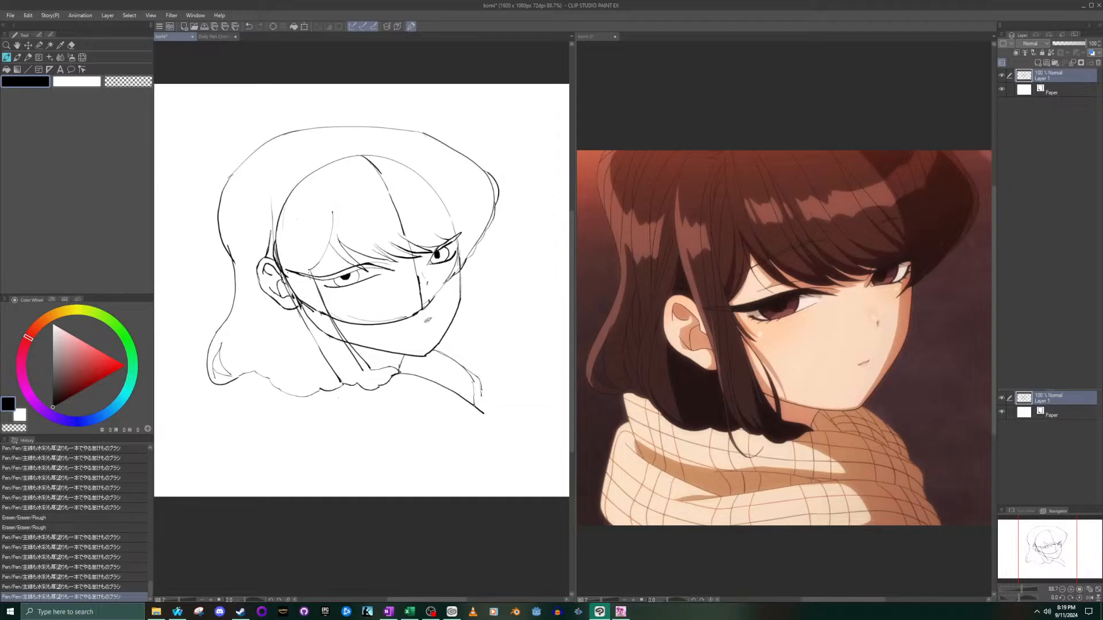
pyautogui.click(71, 45)
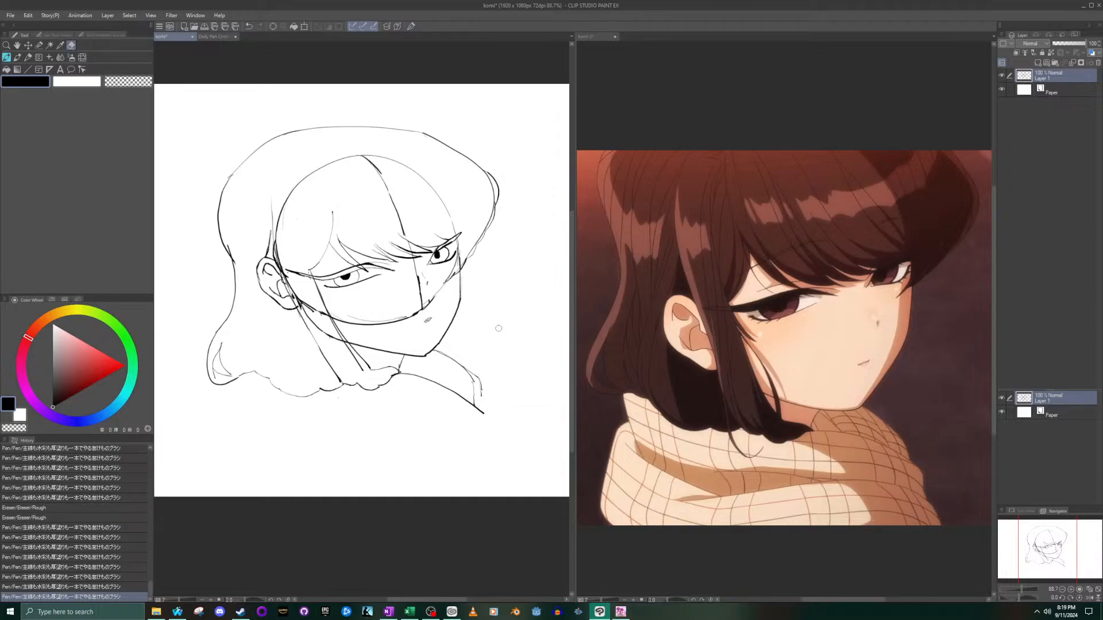
pyautogui.click(473, 370)
pyautogui.click(16, 58)
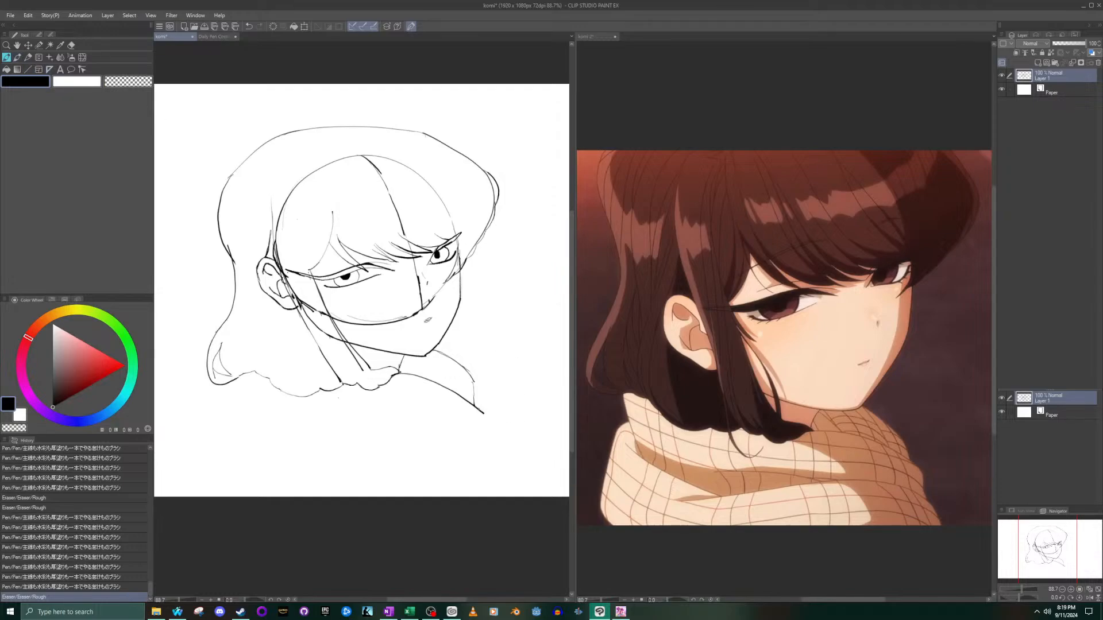
# - Extend the lower scarf line outward, turn it down with short fold strokes, and clean up the corner with the eraser
pyautogui.moveTo(495, 422); pyautogui.dragTo(498, 424)
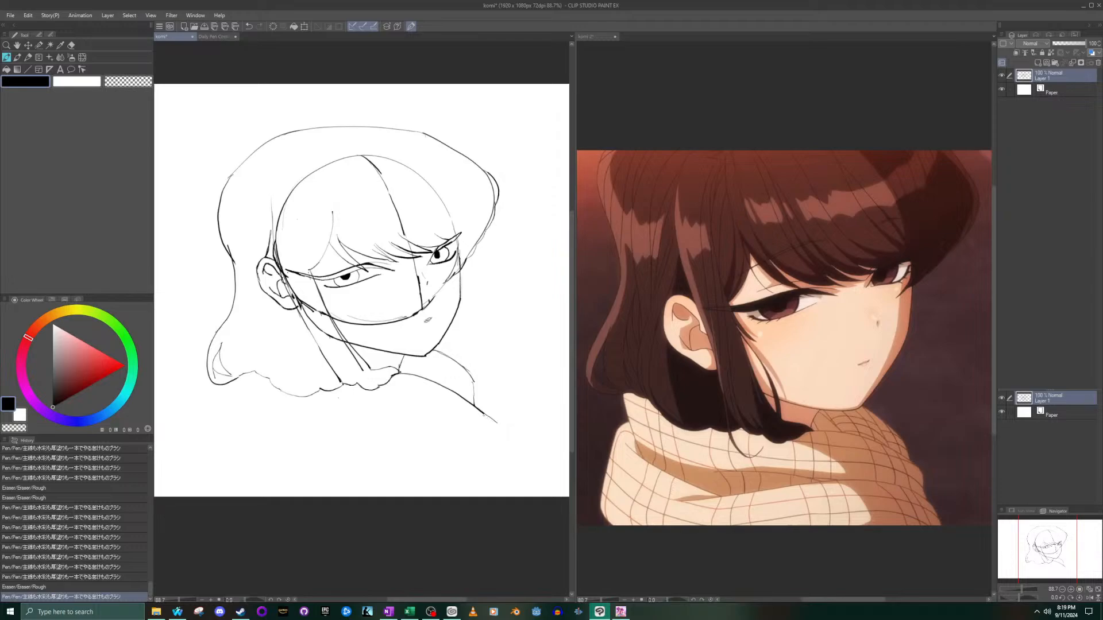
pyautogui.moveTo(486, 413); pyautogui.dragTo(490, 421)
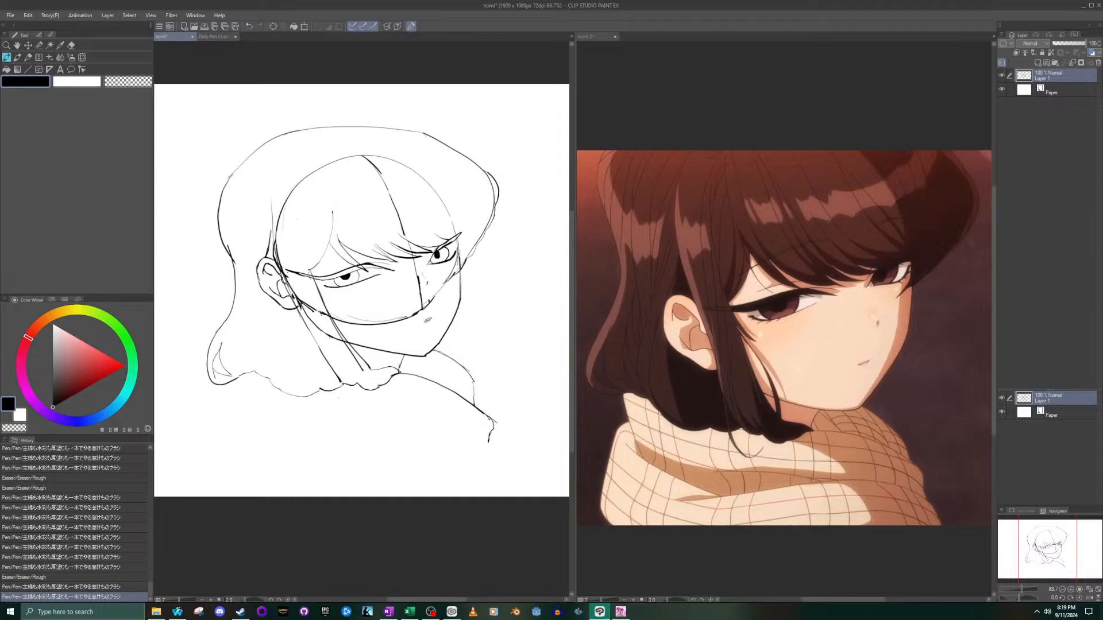
pyautogui.moveTo(493, 425); pyautogui.dragTo(488, 442)
pyautogui.click(72, 46)
pyautogui.scroll(2, 499, 416)
pyautogui.moveTo(492, 405); pyautogui.dragTo(492, 422)
pyautogui.click(7, 58)
pyautogui.scroll(-4, 441, 314)
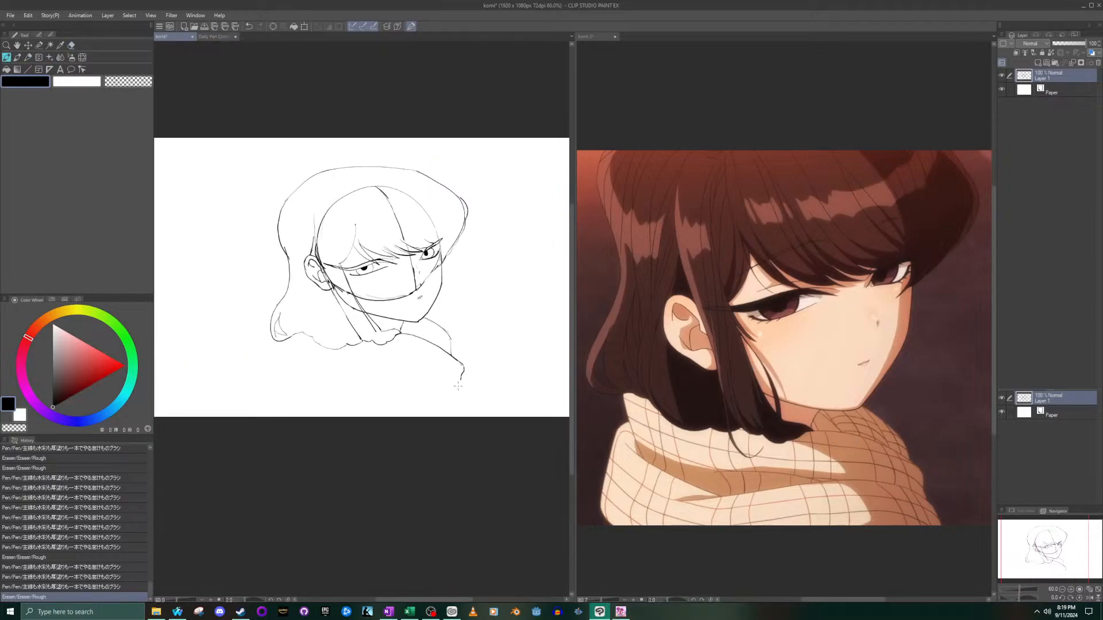
# - Extend the scarf's front outer edge down from the folded corner with short strokes and a longer line toward the canvas bottom
pyautogui.scroll(2, 458, 386)
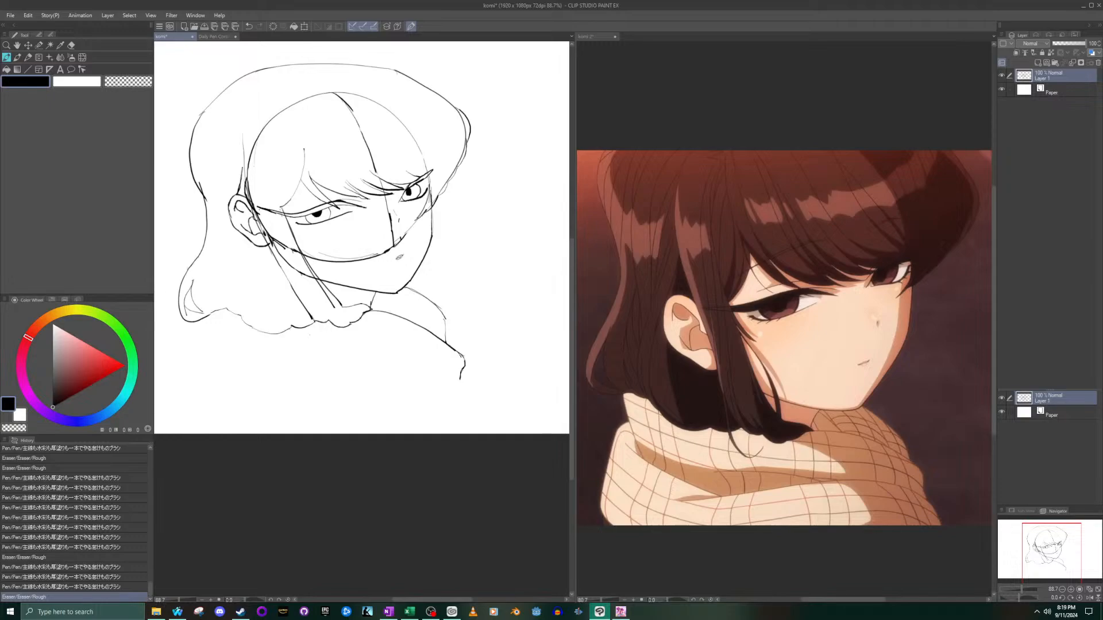
pyautogui.moveTo(460, 380); pyautogui.dragTo(461, 386)
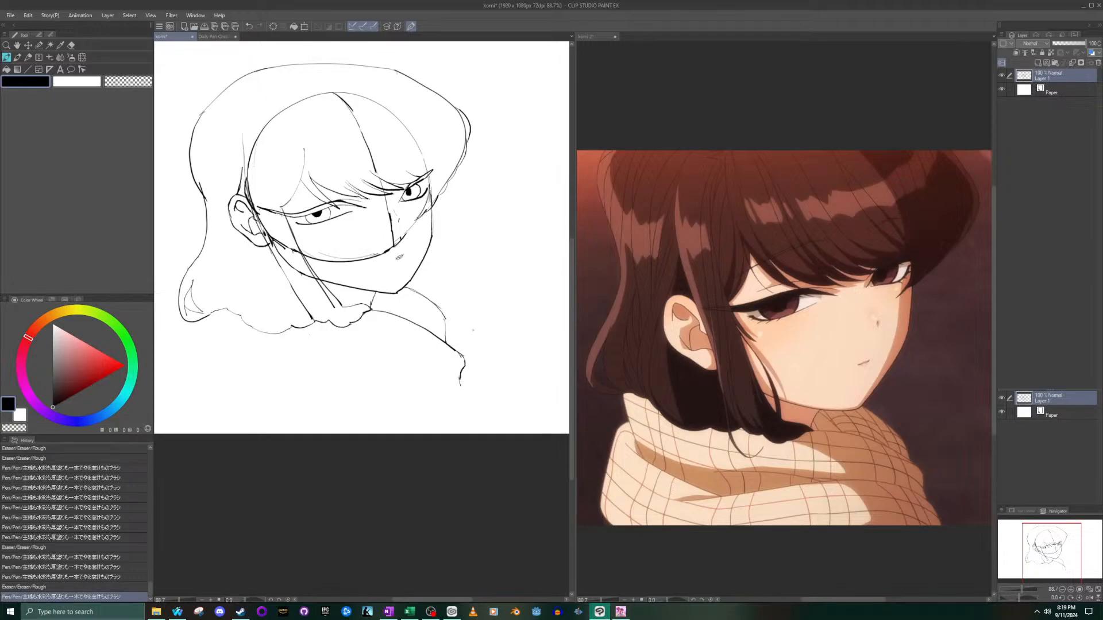
pyautogui.moveTo(460, 378); pyautogui.dragTo(461, 388)
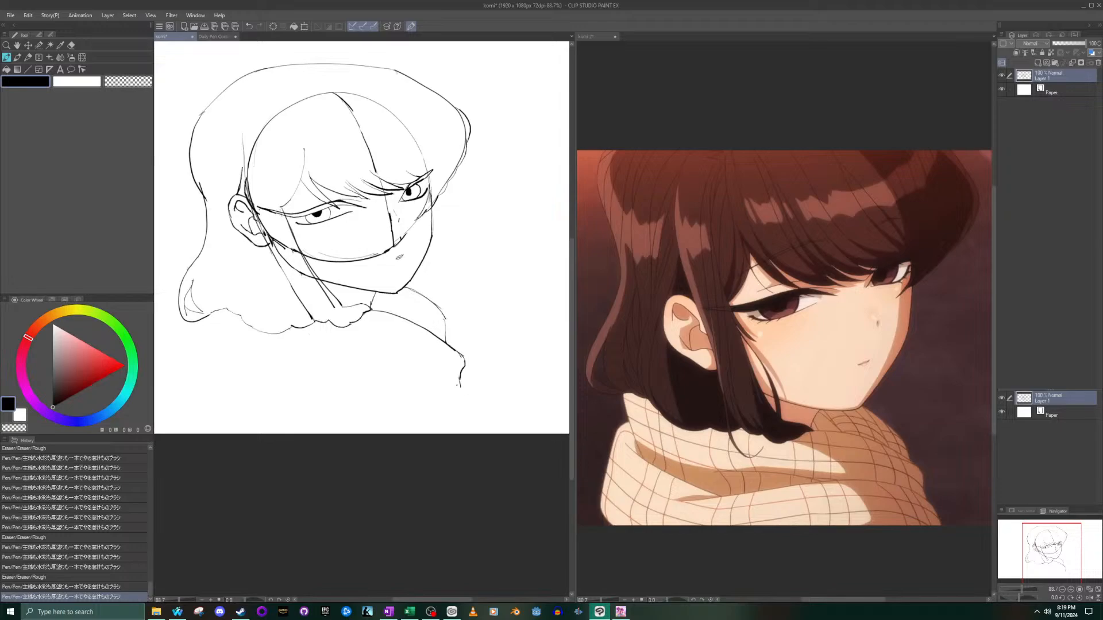
pyautogui.moveTo(460, 391); pyautogui.dragTo(470, 426)
pyautogui.hotkey('ctrl', 'z')
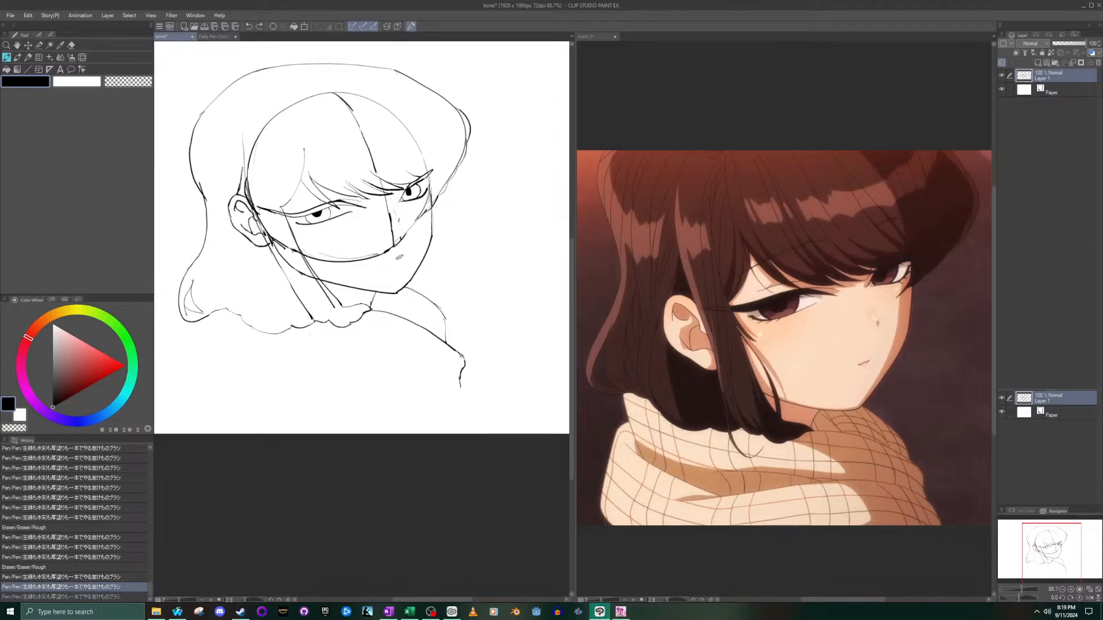
pyautogui.moveTo(468, 419); pyautogui.dragTo(460, 384)
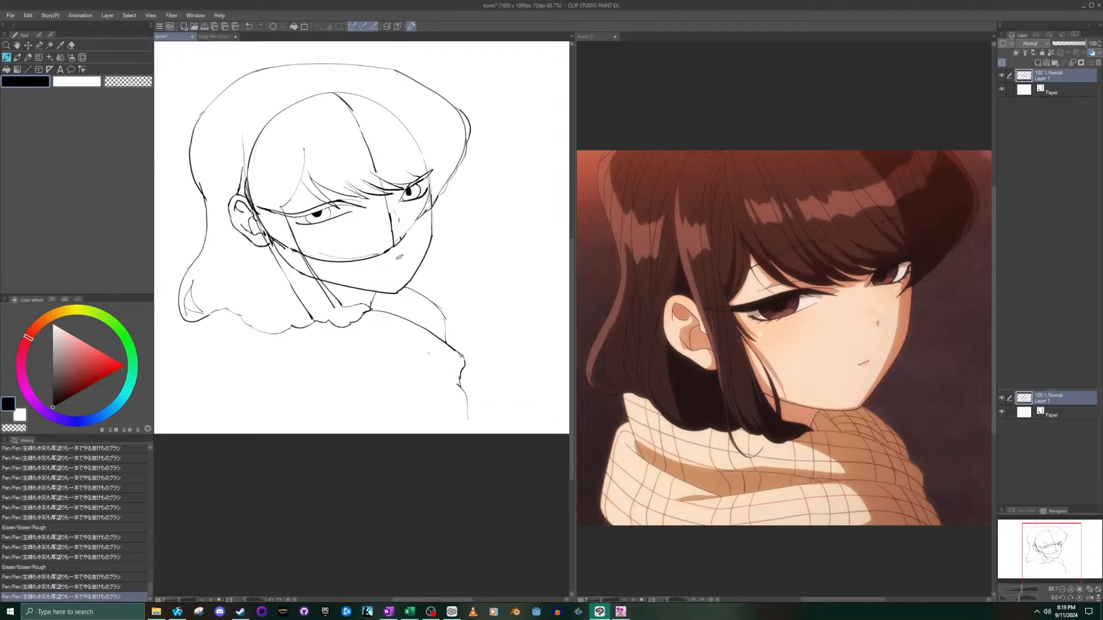
# - Draw a long curved fold line across the scarf from its front corner, extending the inner end with a short sloping stroke
pyautogui.scroll(-5, 306, 338)
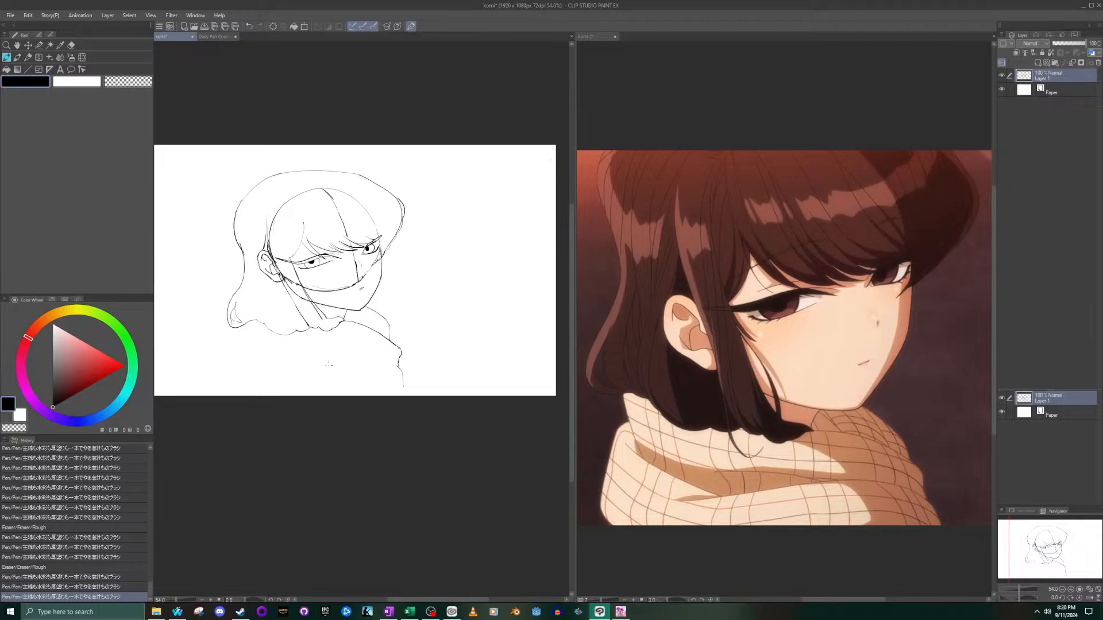
pyautogui.moveTo(266, 384); pyautogui.dragTo(402, 369)
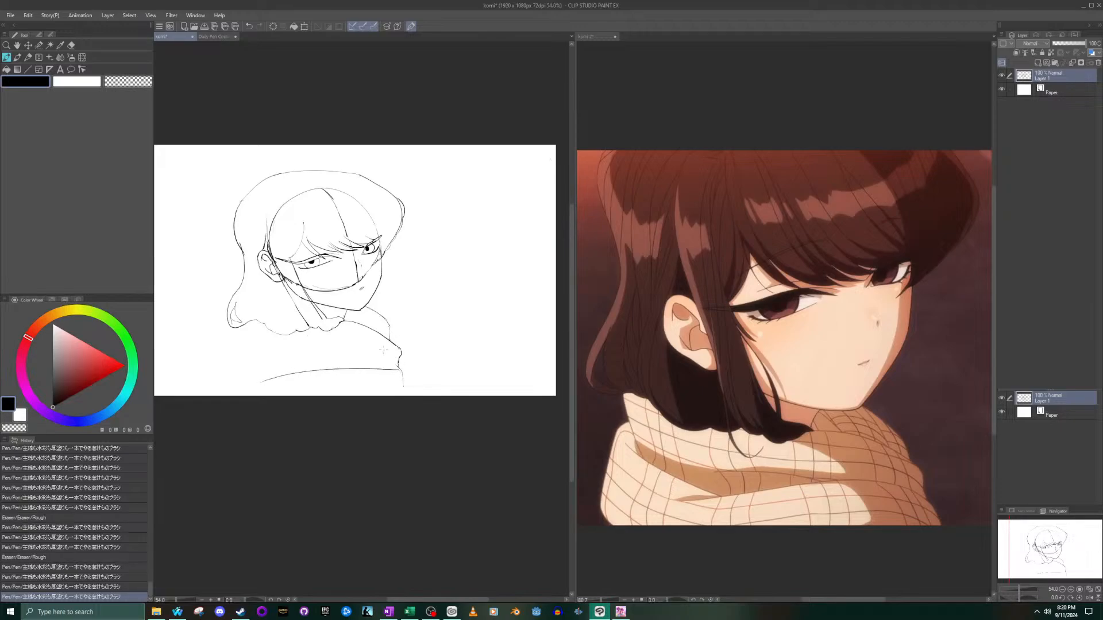
pyautogui.hotkey('ctrl', 'z')
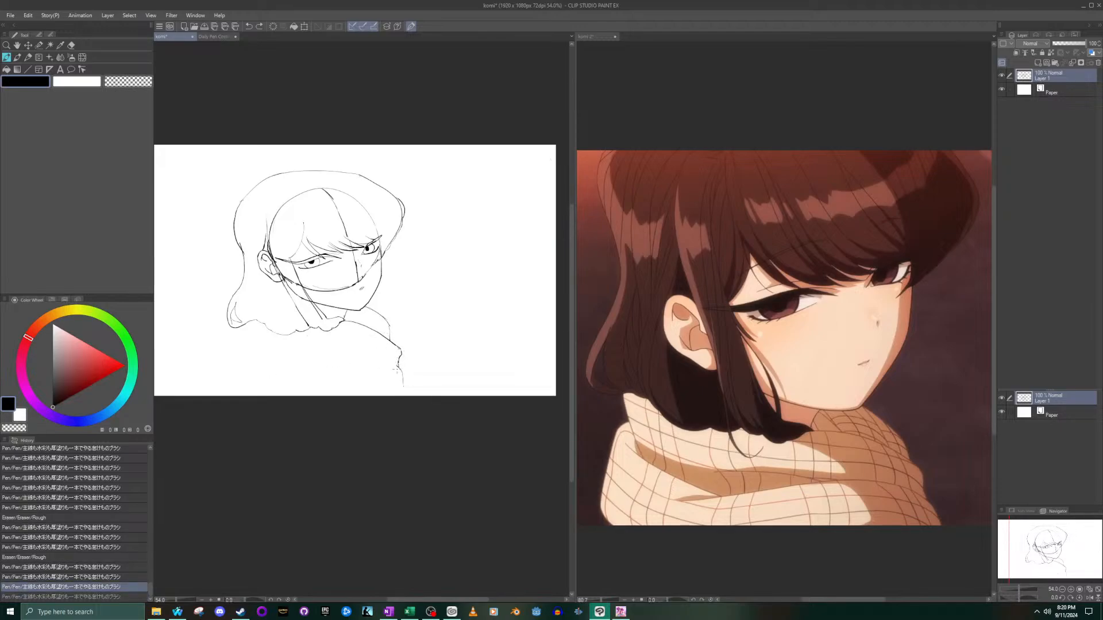
pyautogui.moveTo(402, 366)
pyautogui.mouseDown()
pyautogui.moveTo(364, 366)
pyautogui.moveTo(290, 384)
pyautogui.mouseUp()
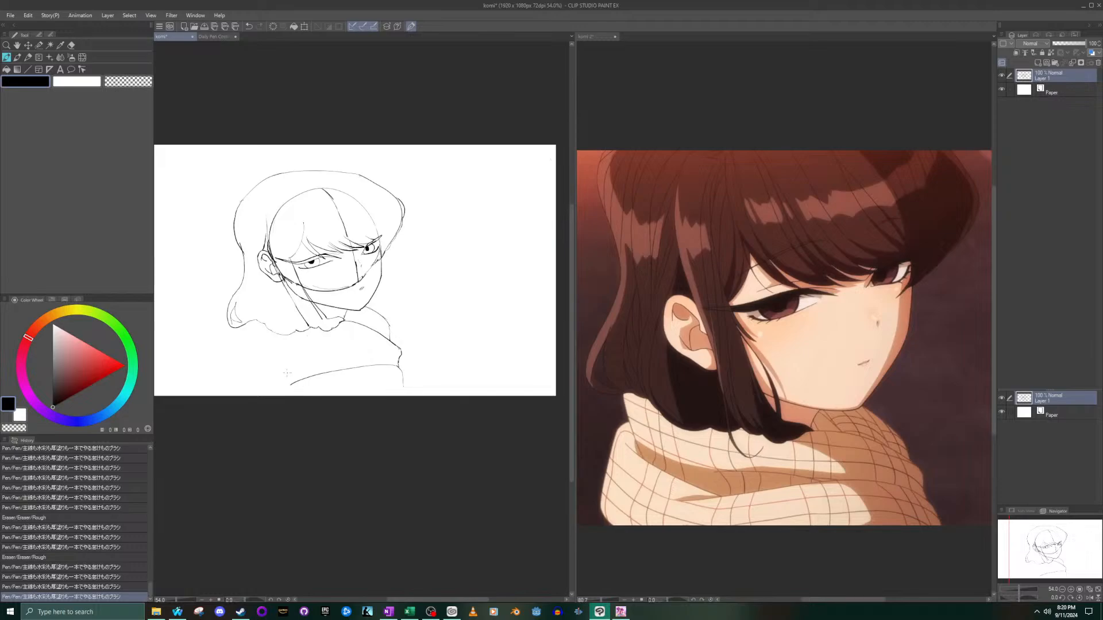
pyautogui.hotkey('ctrl', 'z')
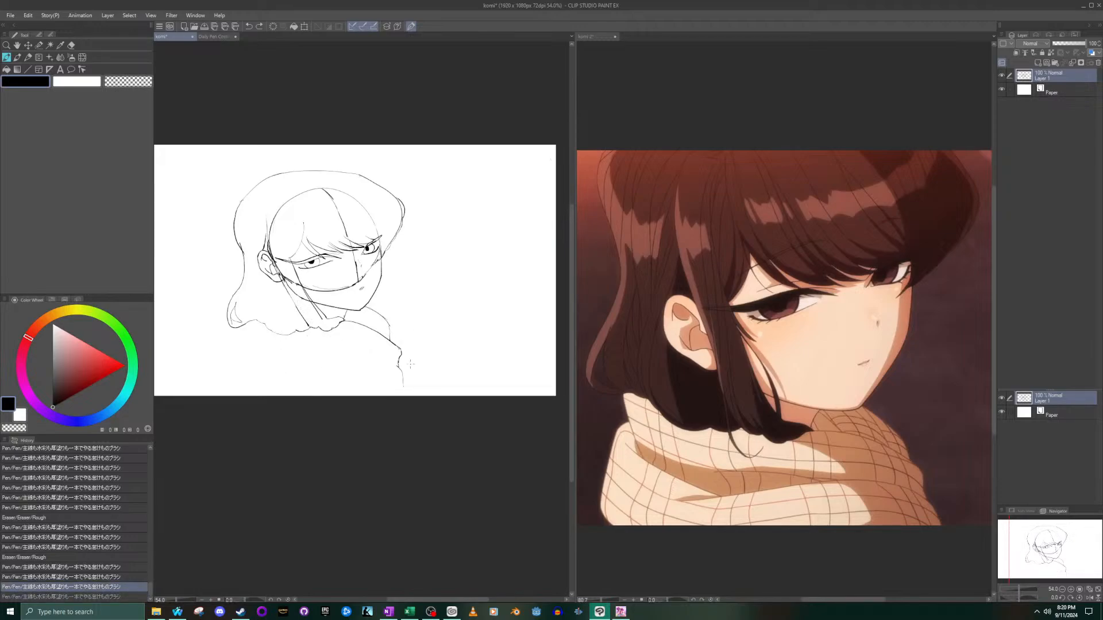
pyautogui.moveTo(400, 363); pyautogui.dragTo(295, 370)
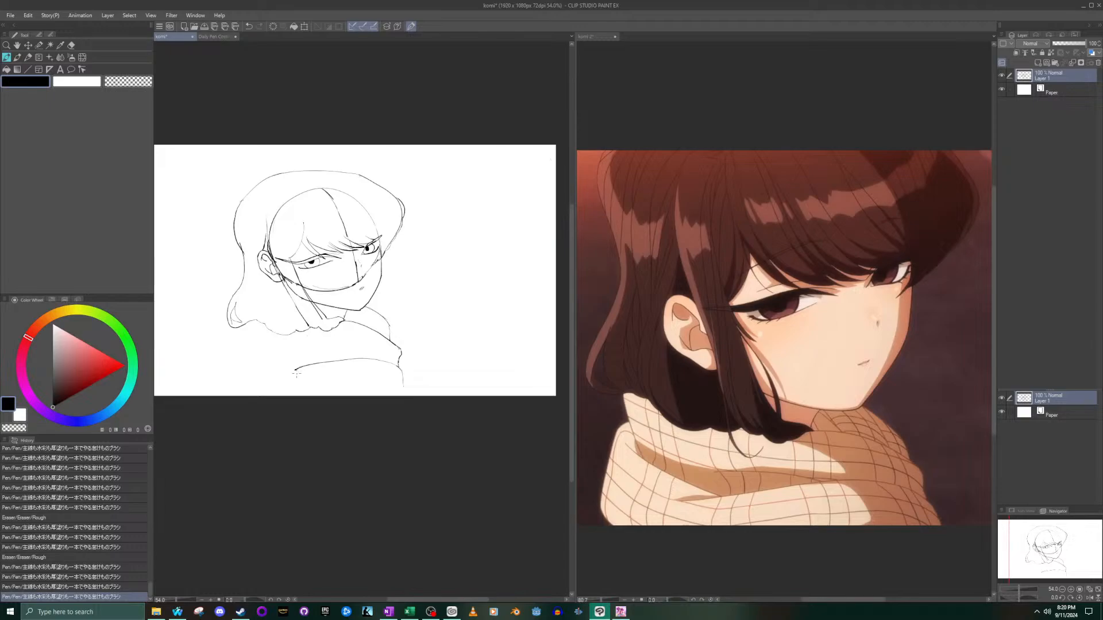
pyautogui.moveTo(297, 369); pyautogui.dragTo(279, 378)
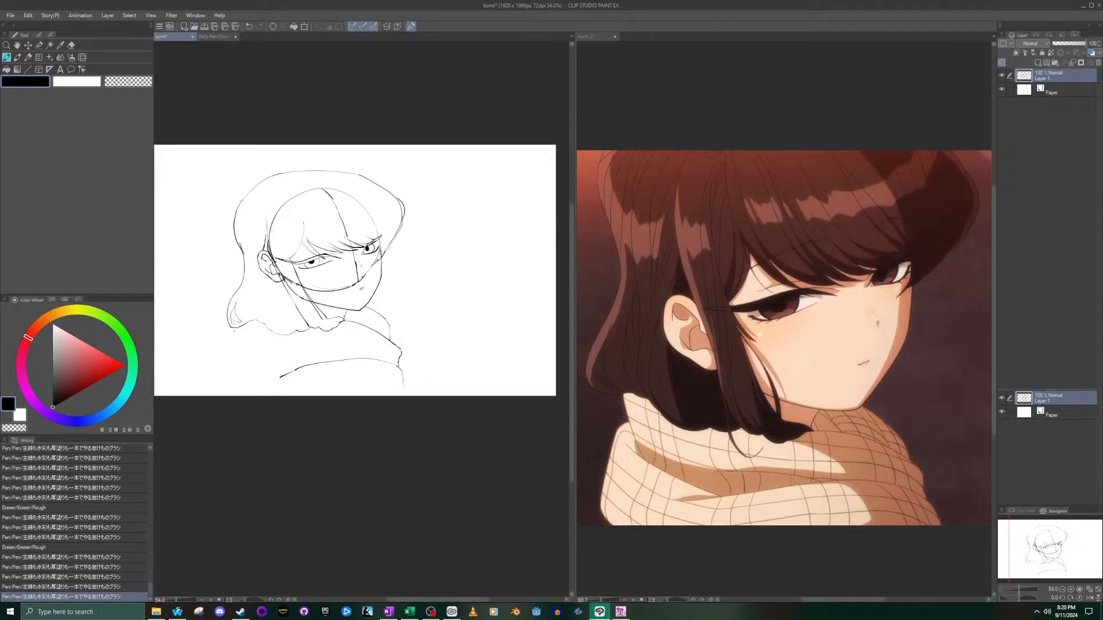
# - Draw a short line slanting down from the back hair tips as the scarf's rear inner edge
pyautogui.scroll(5, 234, 328)
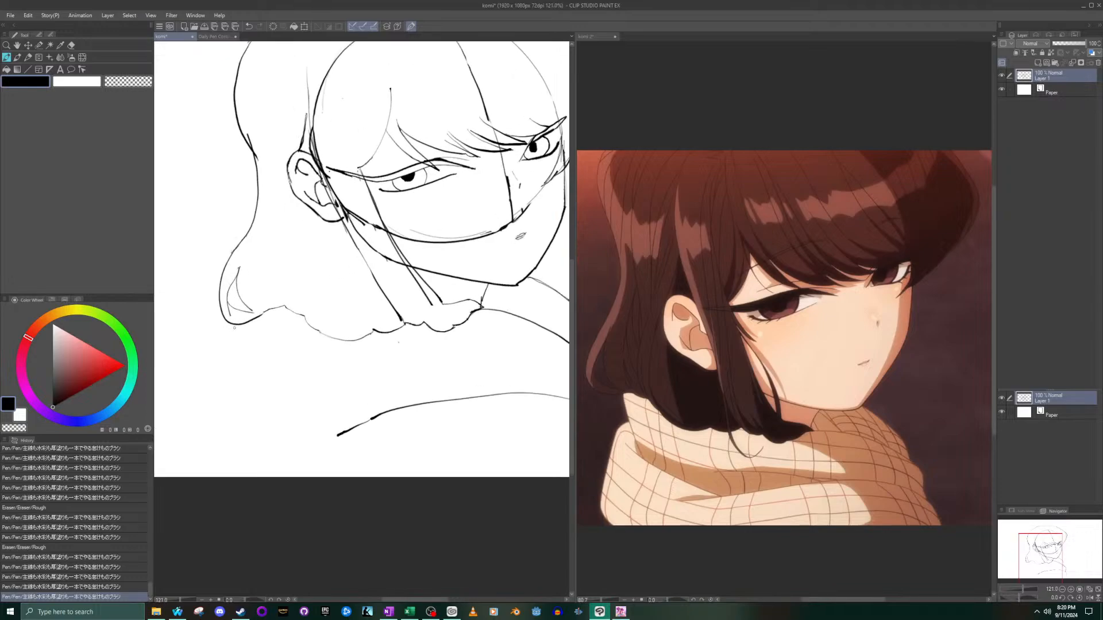
pyautogui.moveTo(236, 329); pyautogui.dragTo(256, 372)
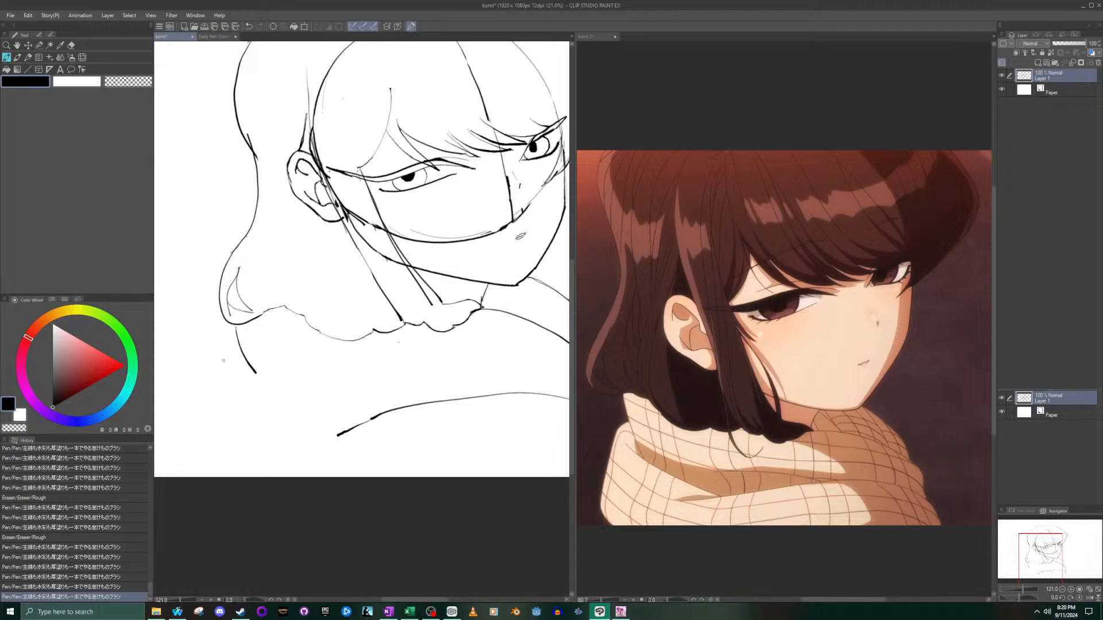
pyautogui.hotkey('ctrl', 'z')
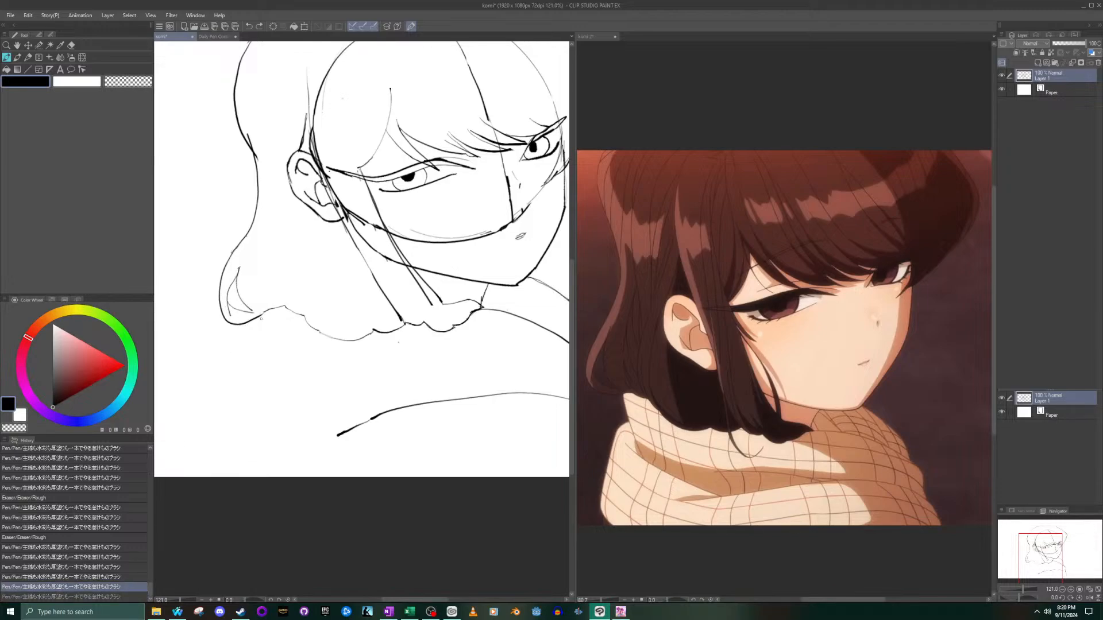
pyautogui.moveTo(257, 323); pyautogui.dragTo(272, 366)
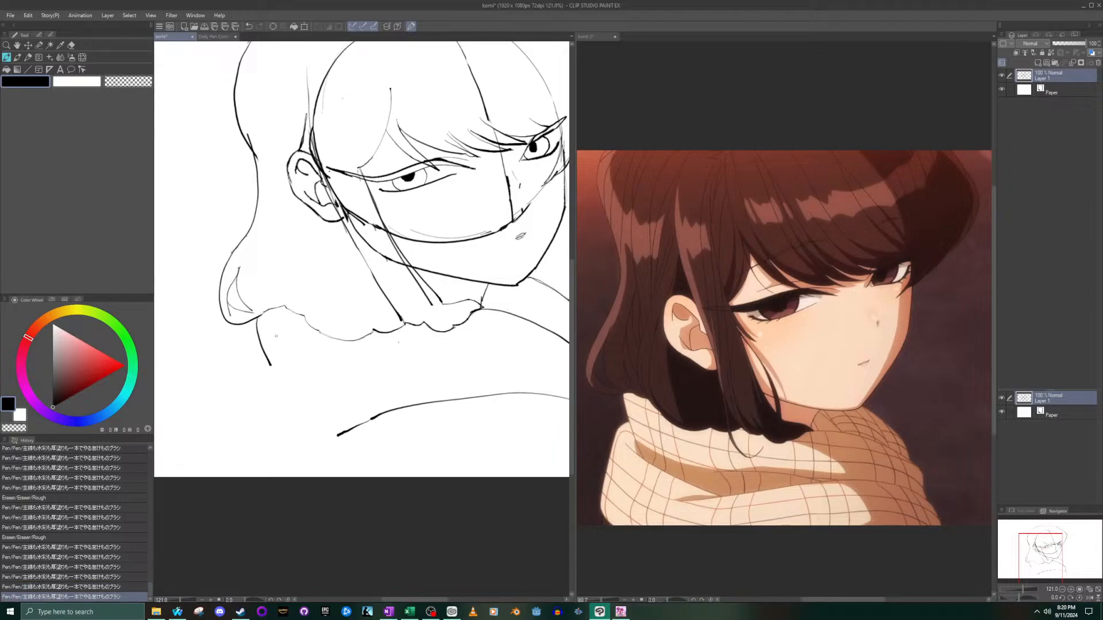
pyautogui.moveTo(272, 366); pyautogui.dragTo(274, 375)
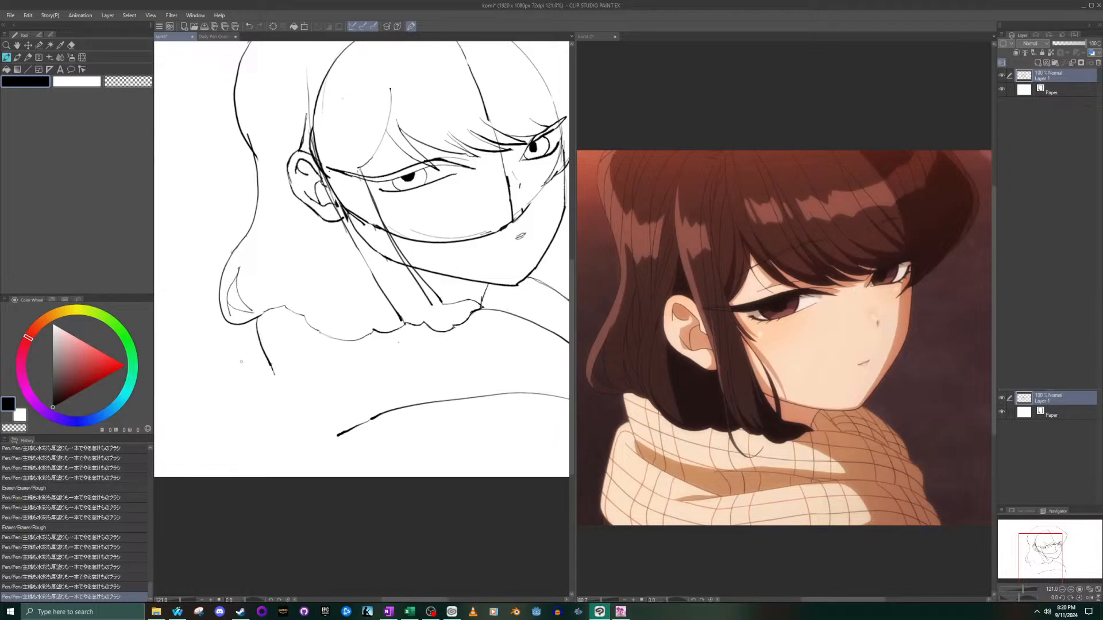
# - Draw a curved fold line from the scarf's rear inner edge to the long middle fold, retrying the stroke until it joins
pyautogui.moveTo(241, 362); pyautogui.dragTo(391, 412)
pyautogui.hotkey('ctrl', 'z')
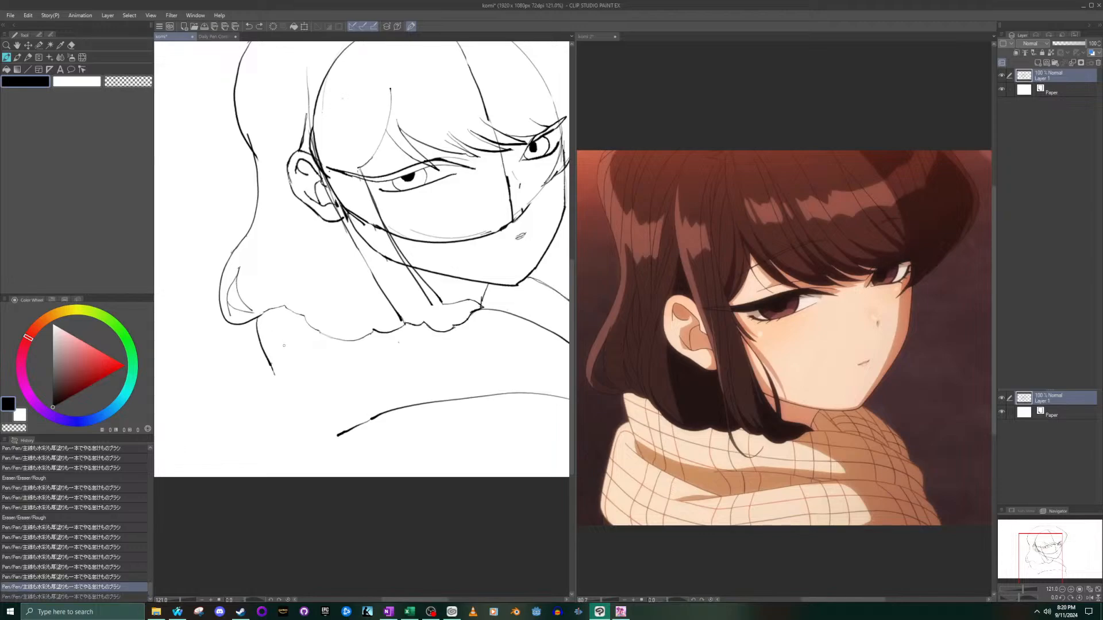
pyautogui.moveTo(240, 360)
pyautogui.mouseDown()
pyautogui.moveTo(343, 399)
pyautogui.moveTo(402, 405)
pyautogui.mouseUp()
pyautogui.hotkey('ctrl', 'z')
pyautogui.moveTo(248, 357)
pyautogui.mouseDown()
pyautogui.moveTo(294, 382)
pyautogui.moveTo(403, 405)
pyautogui.mouseUp()
pyautogui.hotkey('ctrl', 'z')
pyautogui.moveTo(251, 360); pyautogui.dragTo(396, 408)
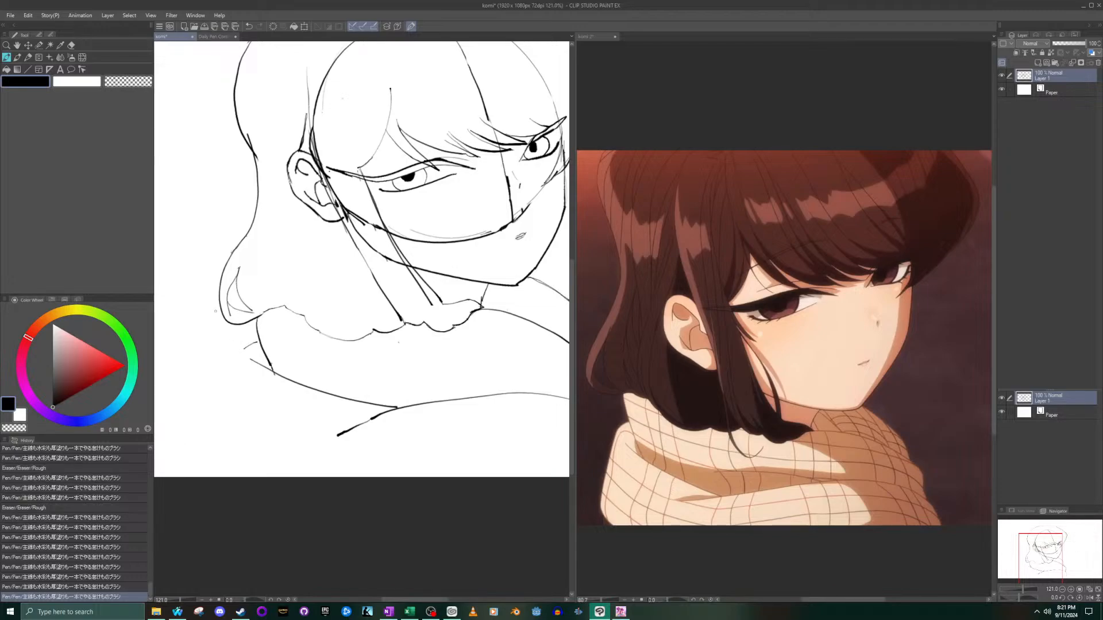
# - Outline the rounded back of the scarf and its lower edge, adding a short stroke below their corner to the canvas edge
pyautogui.hotkey('ctrl', 'z')
pyautogui.moveTo(256, 341)
pyautogui.mouseDown()
pyautogui.moveTo(224, 370)
pyautogui.moveTo(210, 423)
pyautogui.moveTo(209, 443)
pyautogui.moveTo(239, 457)
pyautogui.mouseUp()
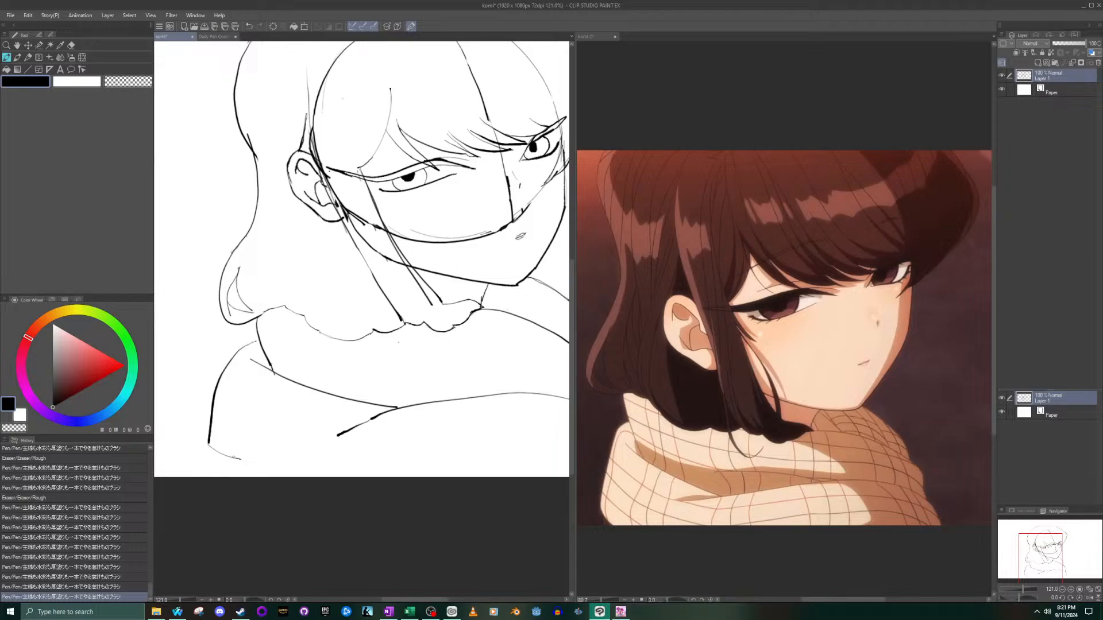
pyautogui.moveTo(233, 458)
pyautogui.mouseDown()
pyautogui.moveTo(342, 485)
pyautogui.moveTo(488, 489)
pyautogui.mouseUp()
pyautogui.scroll(-3, 385, 401)
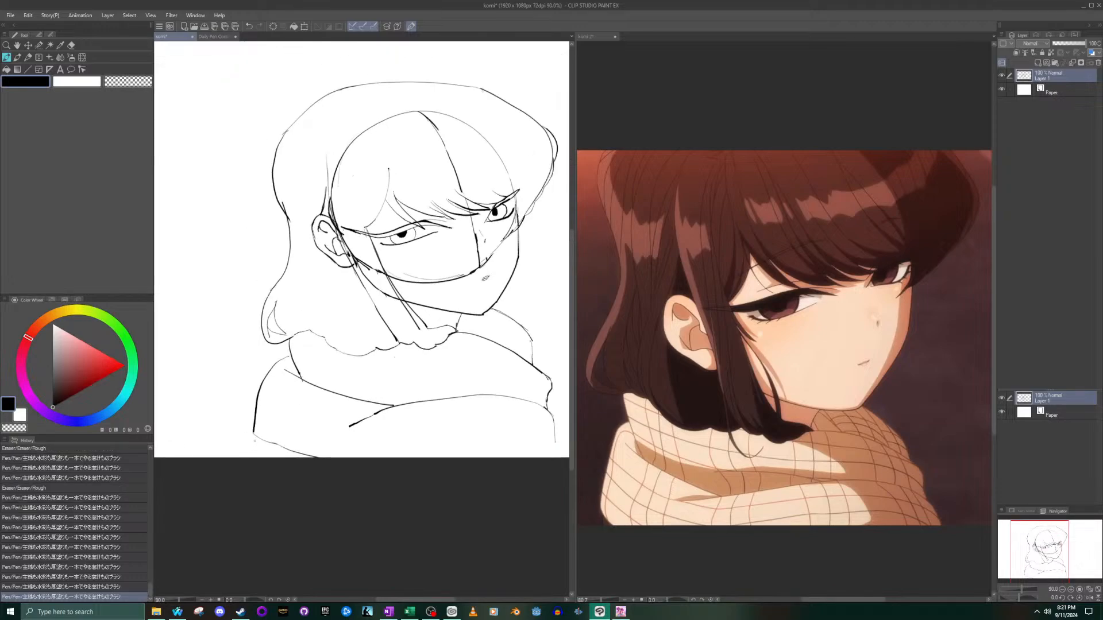
pyautogui.moveTo(255, 436); pyautogui.dragTo(249, 457)
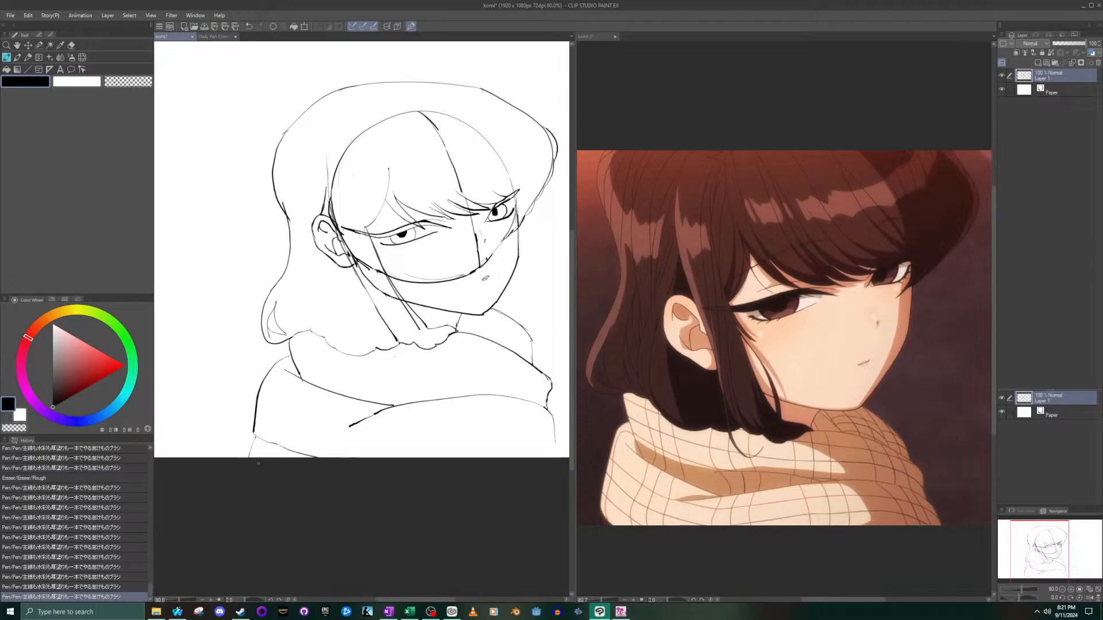
# - Check the whole komi 2 reference and add slanted strokes beside the scarf's front outer edge down to the canvas bottom
pyautogui.scroll(-4, 383, 456)
pyautogui.click(761, 472)
pyautogui.moveTo(1015, 547); pyautogui.dragTo(1029, 551)
pyautogui.scroll(-3, 686, 474)
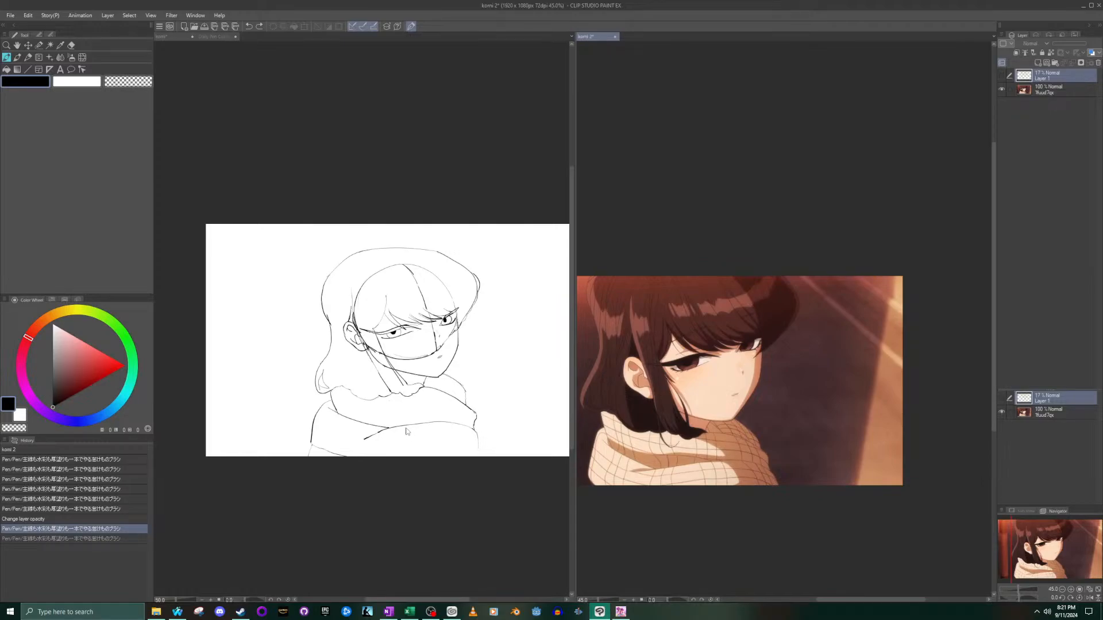
pyautogui.click(475, 437)
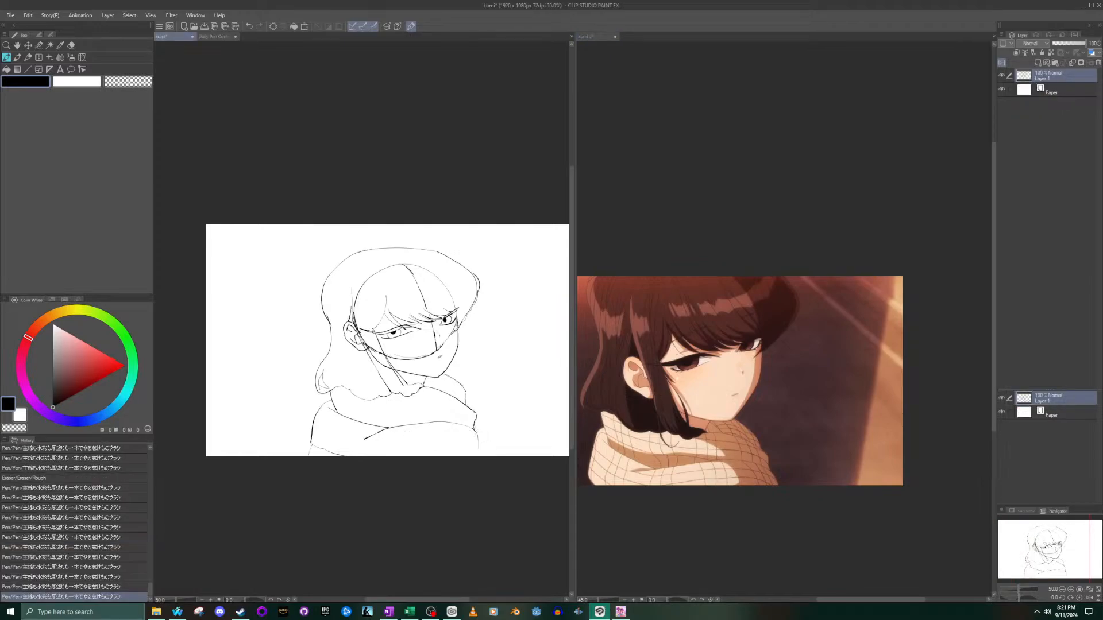
pyautogui.moveTo(480, 443); pyautogui.dragTo(485, 454)
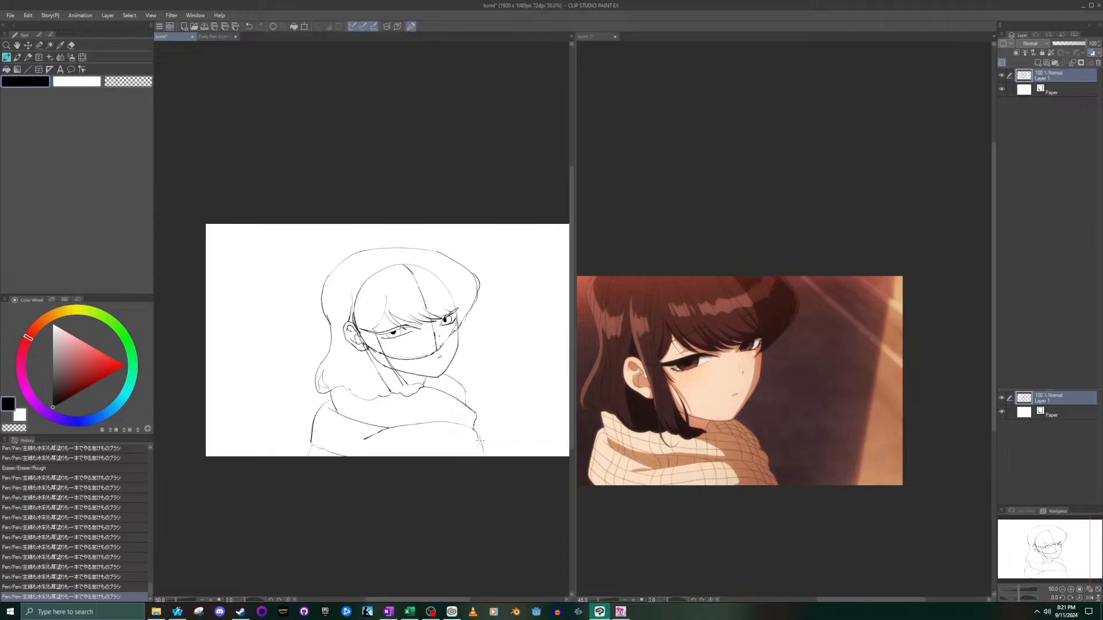
pyautogui.scroll(6, 486, 458)
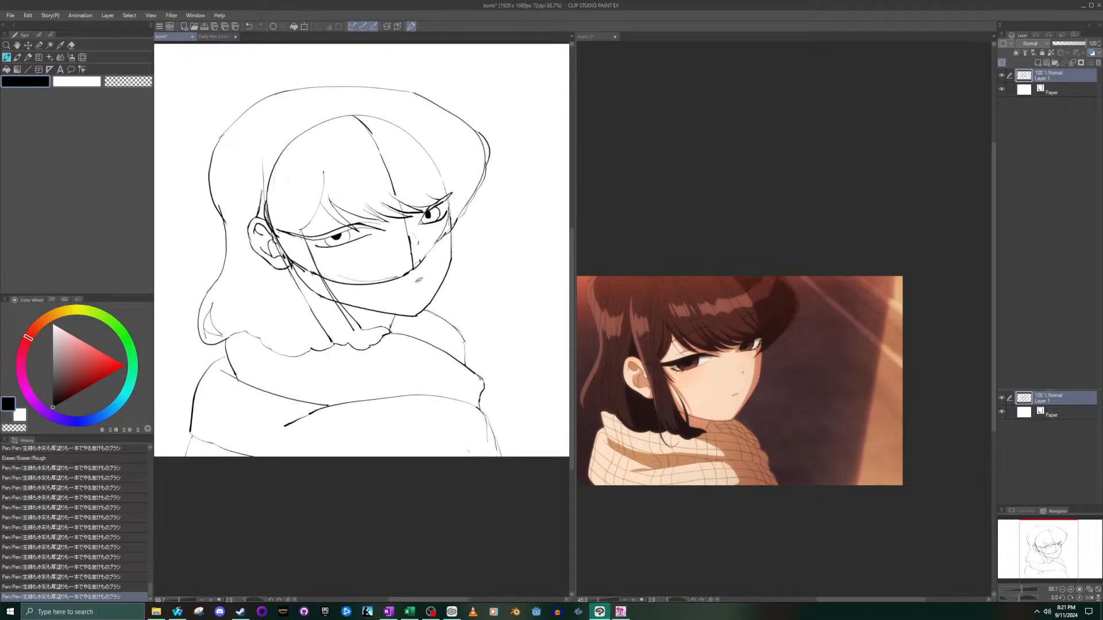
pyautogui.moveTo(492, 394); pyautogui.dragTo(506, 451)
# - Draw a second fold line above the scarf's middle fold, joining it near the front, with a short stroke at the junction
pyautogui.click(661, 470)
pyautogui.scroll(5, 636, 454)
pyautogui.click(352, 379)
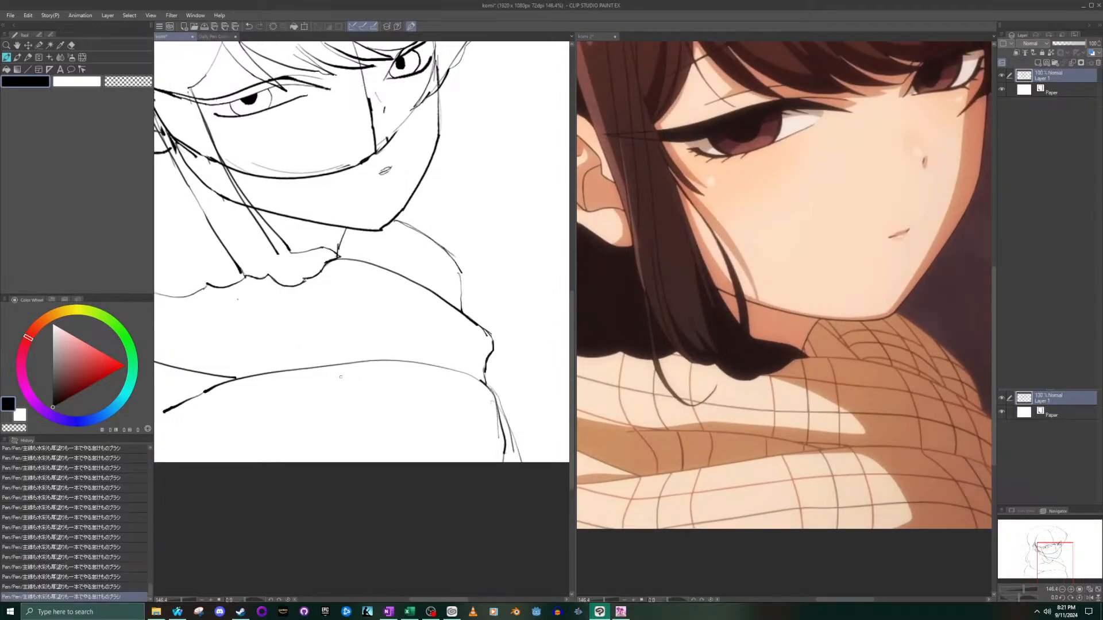
pyautogui.moveTo(1046, 561); pyautogui.dragTo(1039, 566)
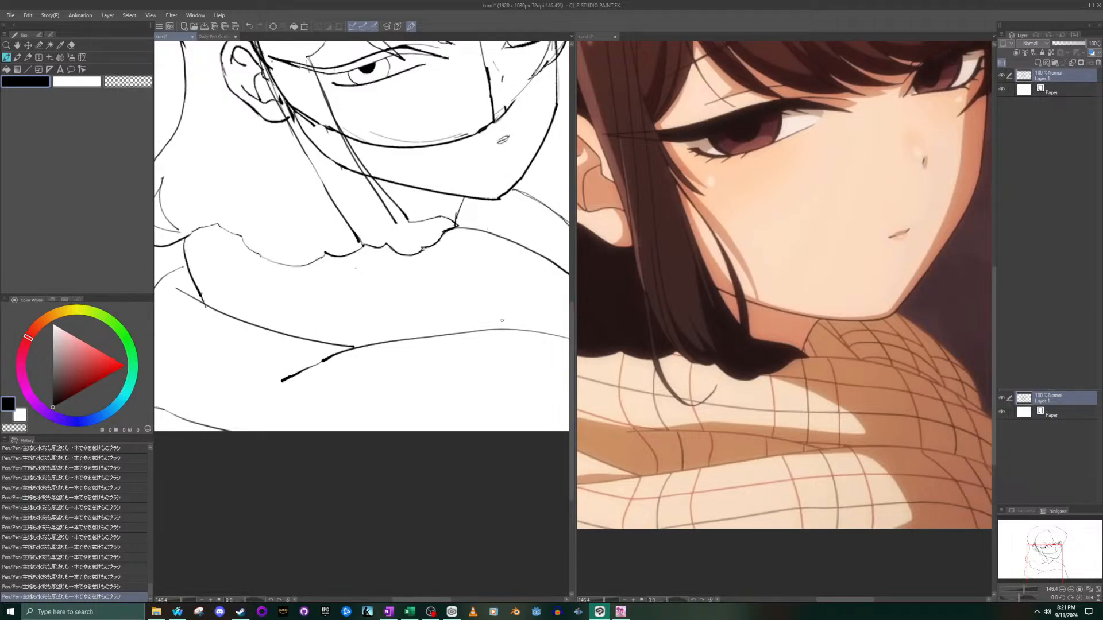
pyautogui.moveTo(493, 328); pyautogui.dragTo(316, 323)
pyautogui.hotkey('ctrl', 'z')
pyautogui.moveTo(317, 311)
pyautogui.mouseDown()
pyautogui.moveTo(431, 314)
pyautogui.moveTo(495, 330)
pyautogui.mouseUp()
pyautogui.scroll(-3, 503, 333)
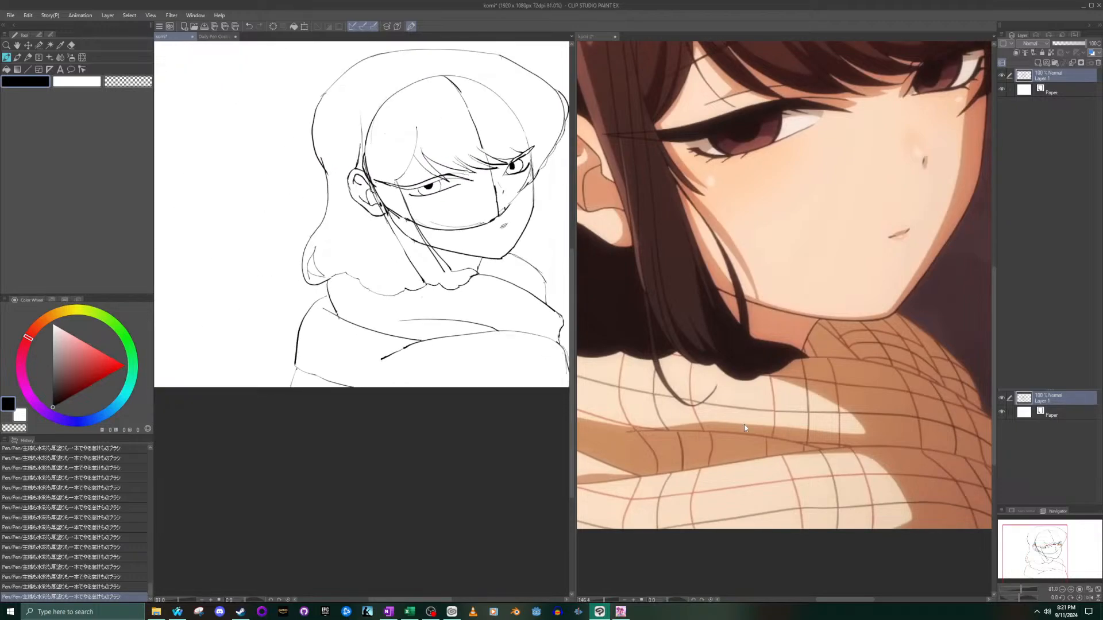
pyautogui.scroll(-4, 752, 440)
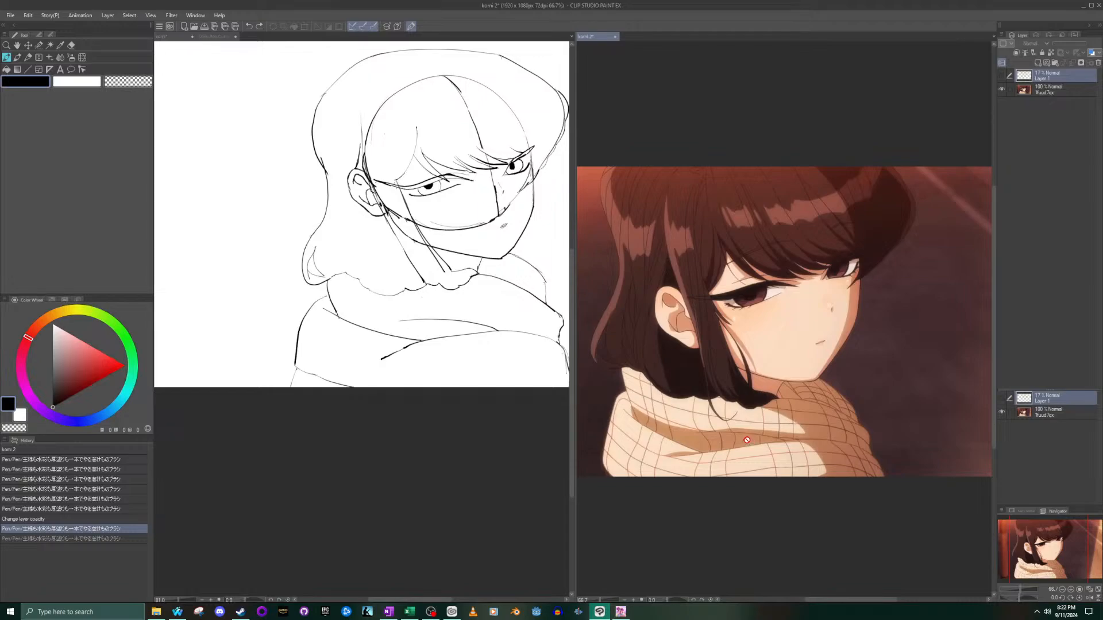
pyautogui.click(485, 326)
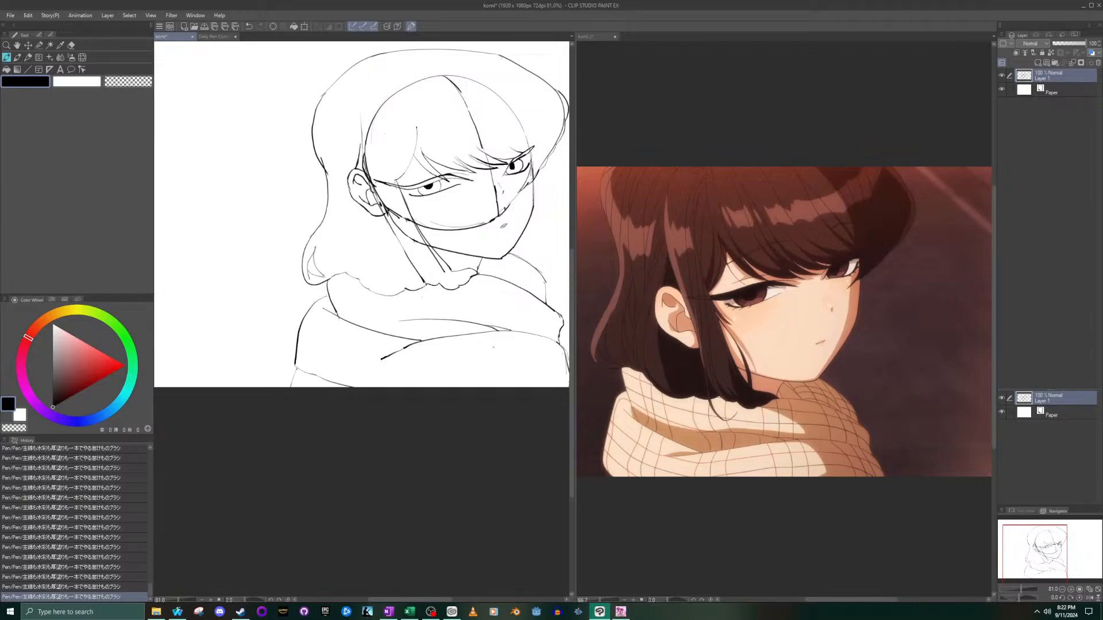
# - Check the komi 2 reference and add a short neck line below the chin, between the hair tips and the scarf
pyautogui.scroll(-2, 493, 347)
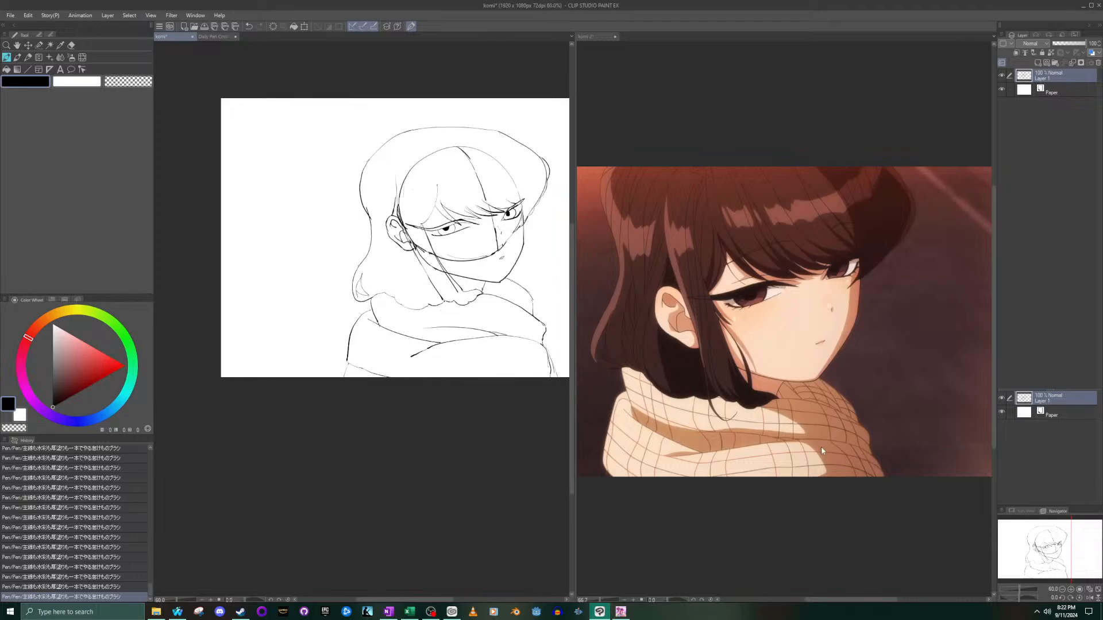
pyautogui.click(794, 371)
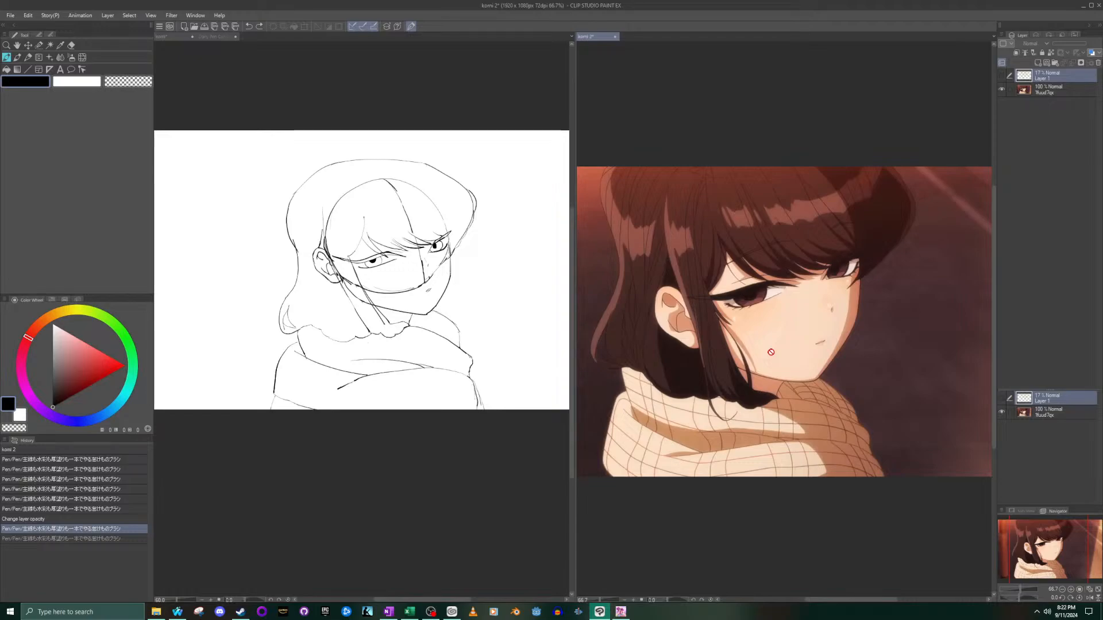
pyautogui.click(433, 332)
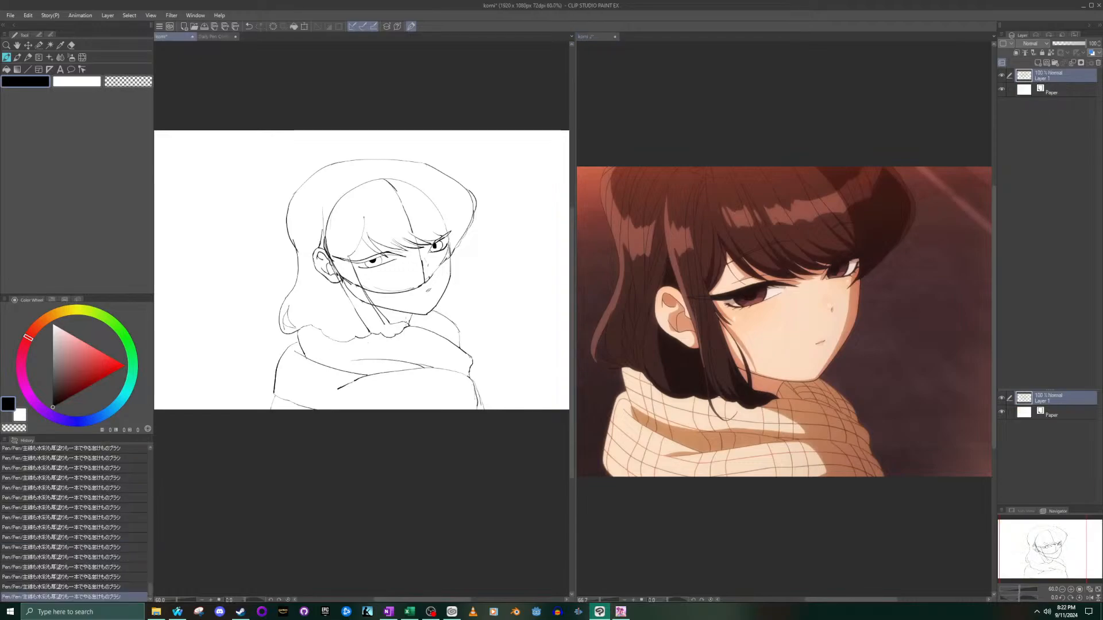
pyautogui.scroll(3, 435, 333)
pyautogui.scroll(5, 360, 299)
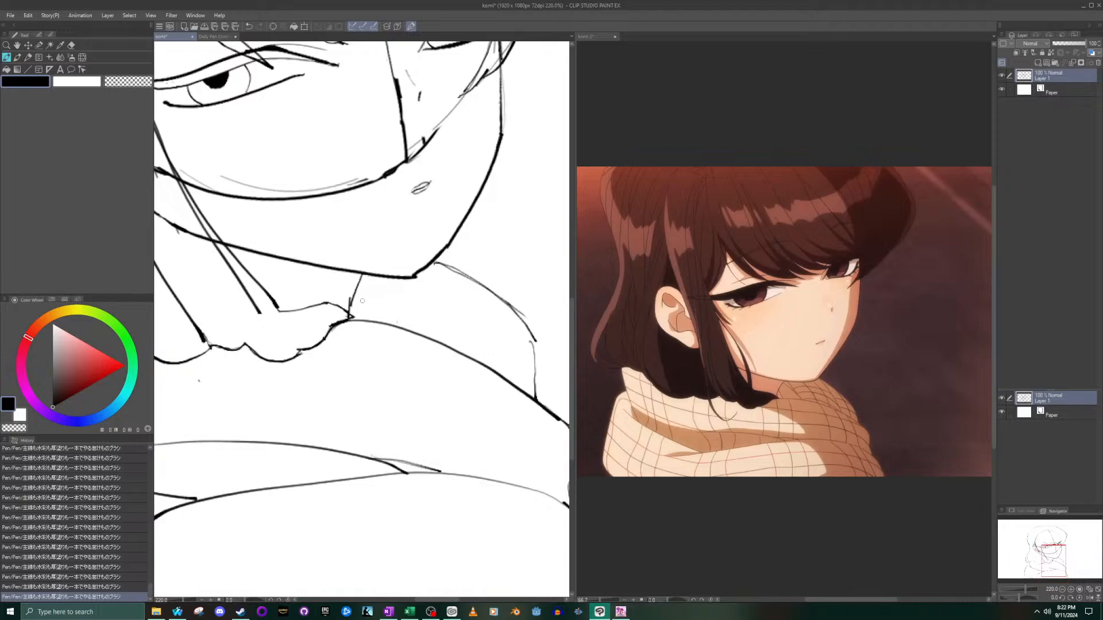
pyautogui.scroll(-5, 370, 322)
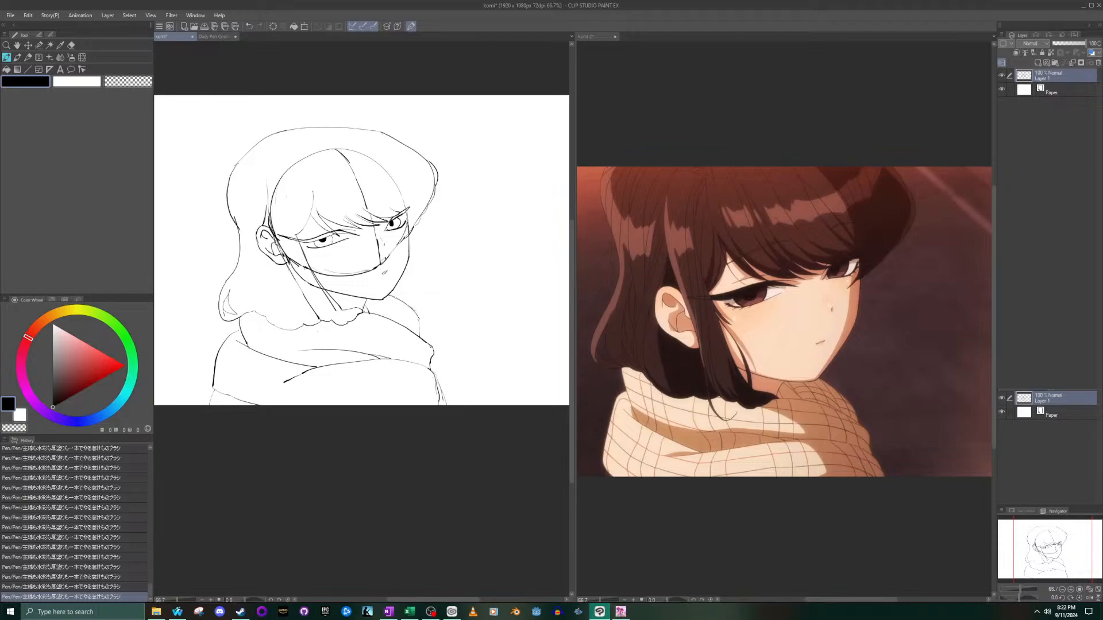
# - Draw a thin curved eyelid crease above the near eye to match the reference, redoing the stroke until it follows the upper lash line
pyautogui.scroll(3, 321, 200)
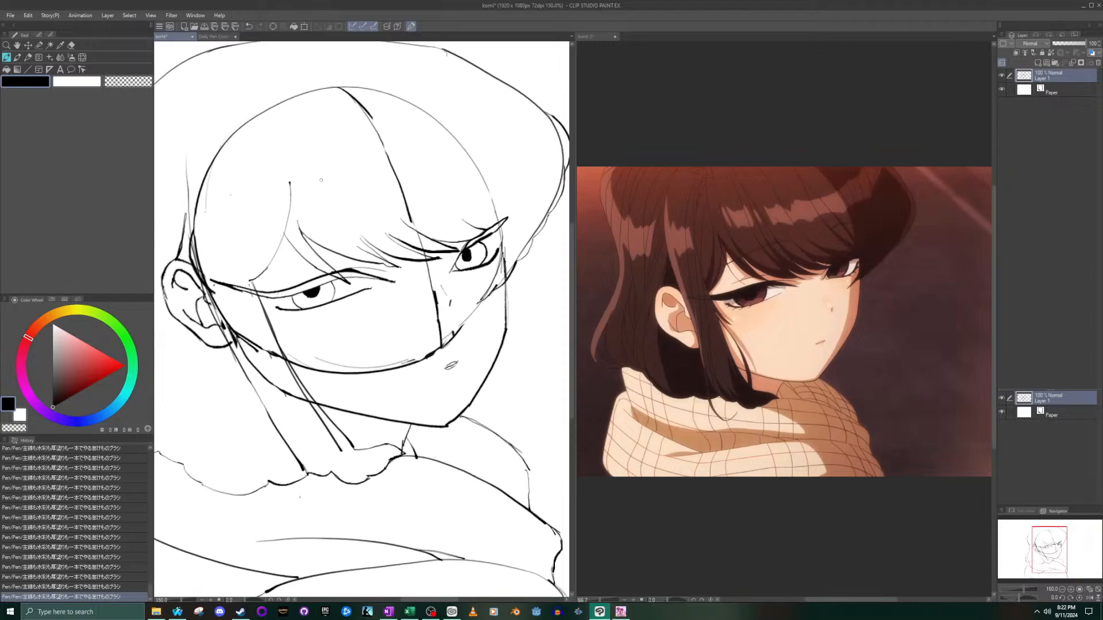
pyautogui.scroll(2, 783, 234)
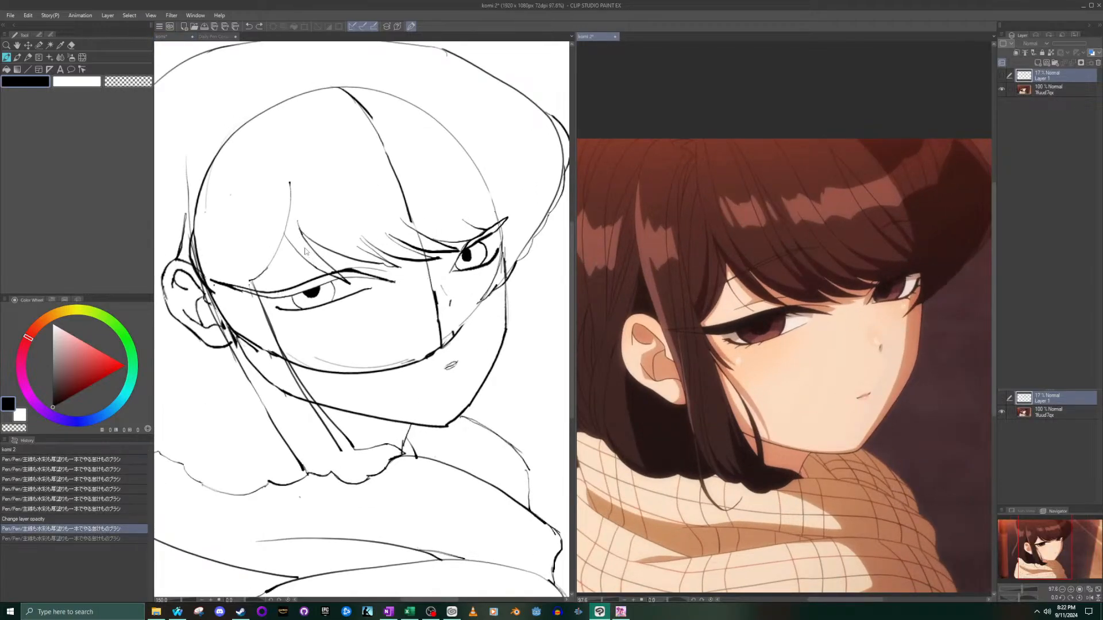
pyautogui.click(344, 237)
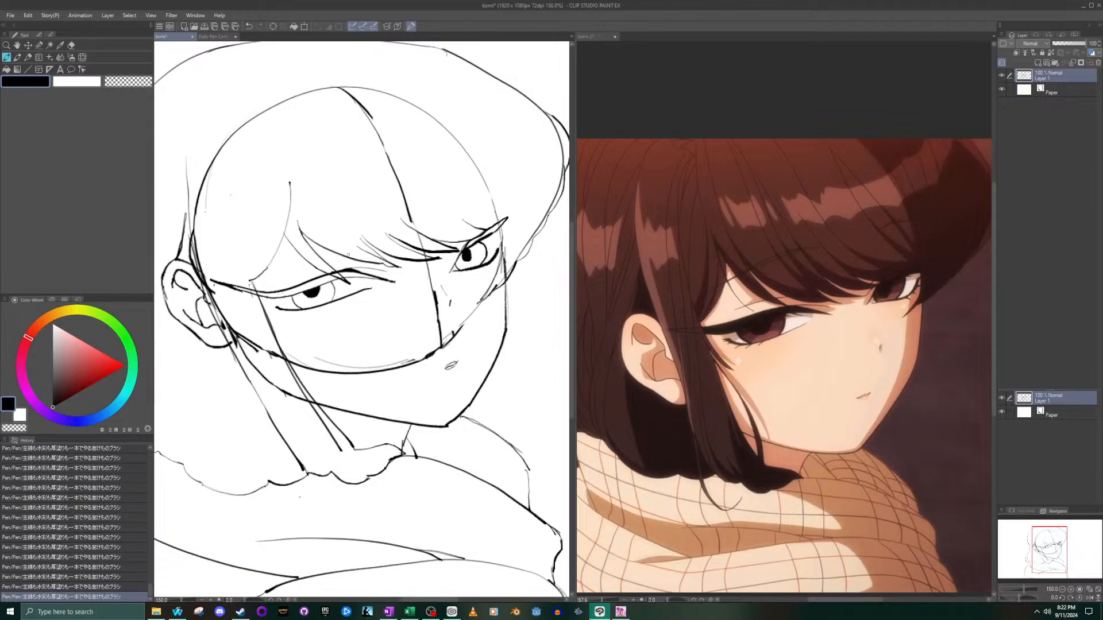
pyautogui.moveTo(288, 272); pyautogui.dragTo(393, 243)
pyautogui.hotkey('ctrl', 'z')
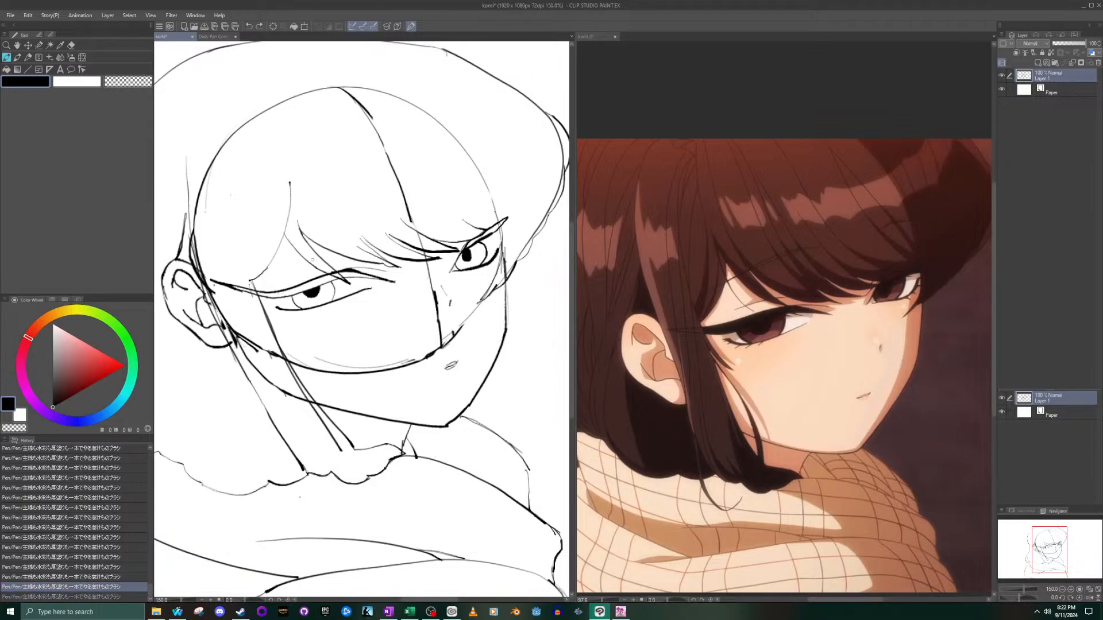
pyautogui.moveTo(293, 264); pyautogui.dragTo(390, 239)
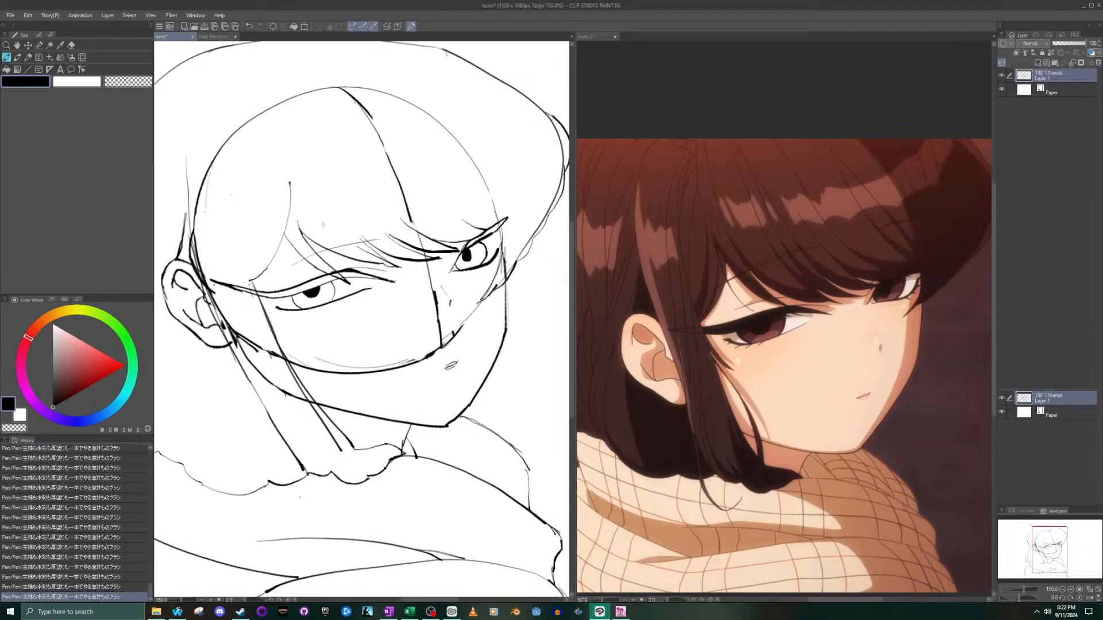
pyautogui.hotkey('ctrl', 'z')
pyautogui.moveTo(294, 270); pyautogui.dragTo(395, 241)
pyautogui.hotkey('ctrl', 'z')
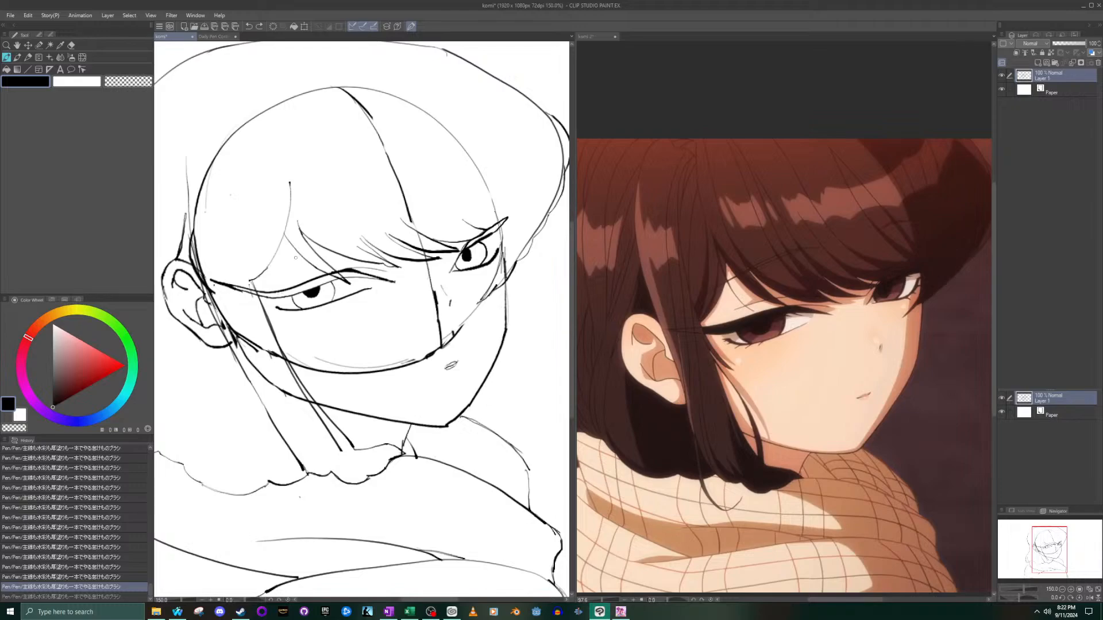
pyautogui.moveTo(280, 273); pyautogui.dragTo(378, 257)
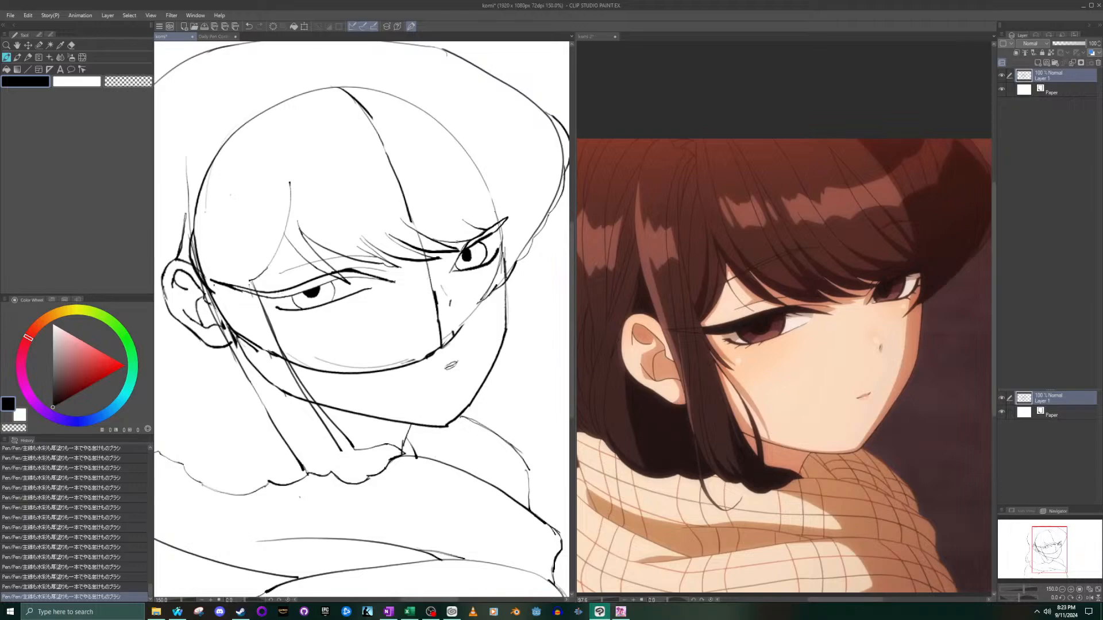
# - Draw a short slanted eyelid crease above the far eye, redoing the stroke until it sits close to the lash line
pyautogui.moveTo(453, 254); pyautogui.dragTo(450, 261)
pyautogui.moveTo(446, 251)
pyautogui.mouseDown()
pyautogui.moveTo(454, 232)
pyautogui.moveTo(500, 205)
pyautogui.mouseUp()
pyautogui.hotkey('ctrl', 'z')
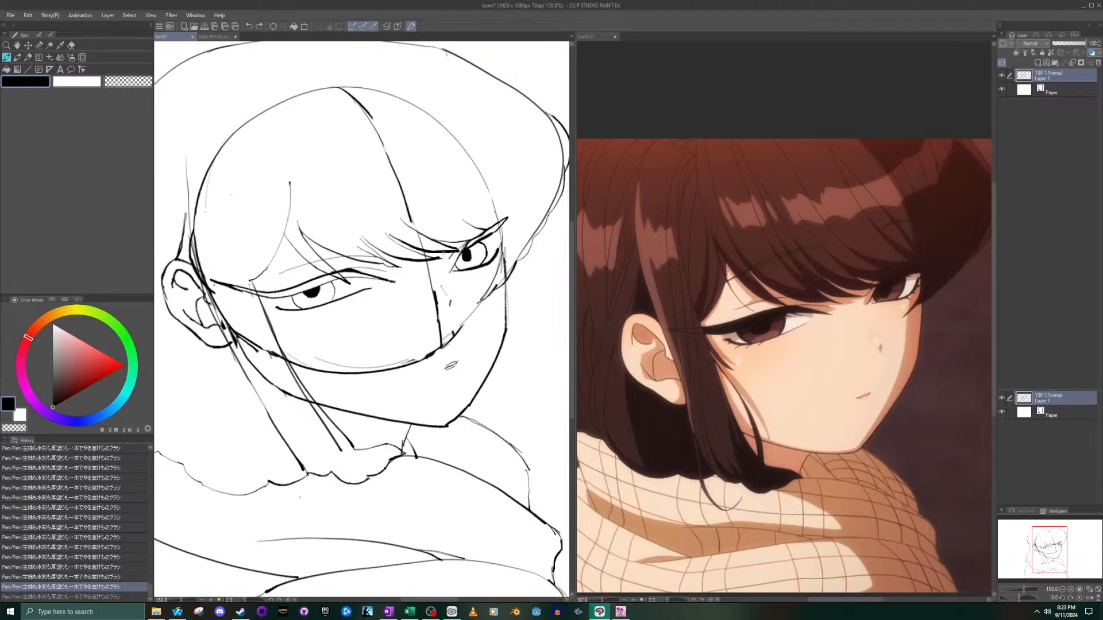
pyautogui.moveTo(454, 235); pyautogui.dragTo(493, 206)
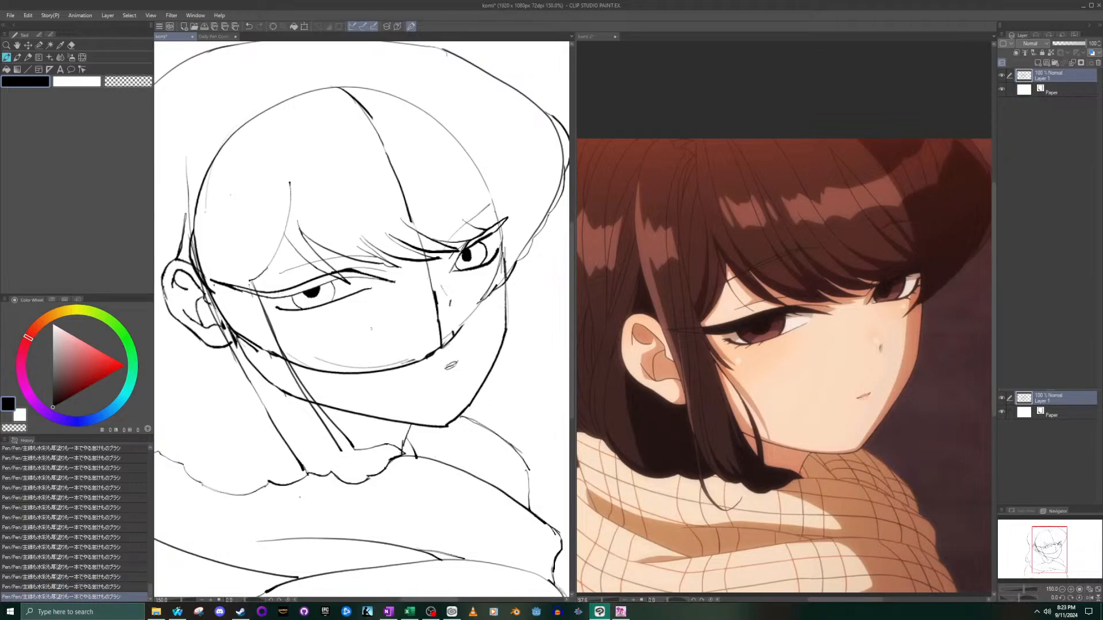
pyautogui.hotkey('ctrl', 'z')
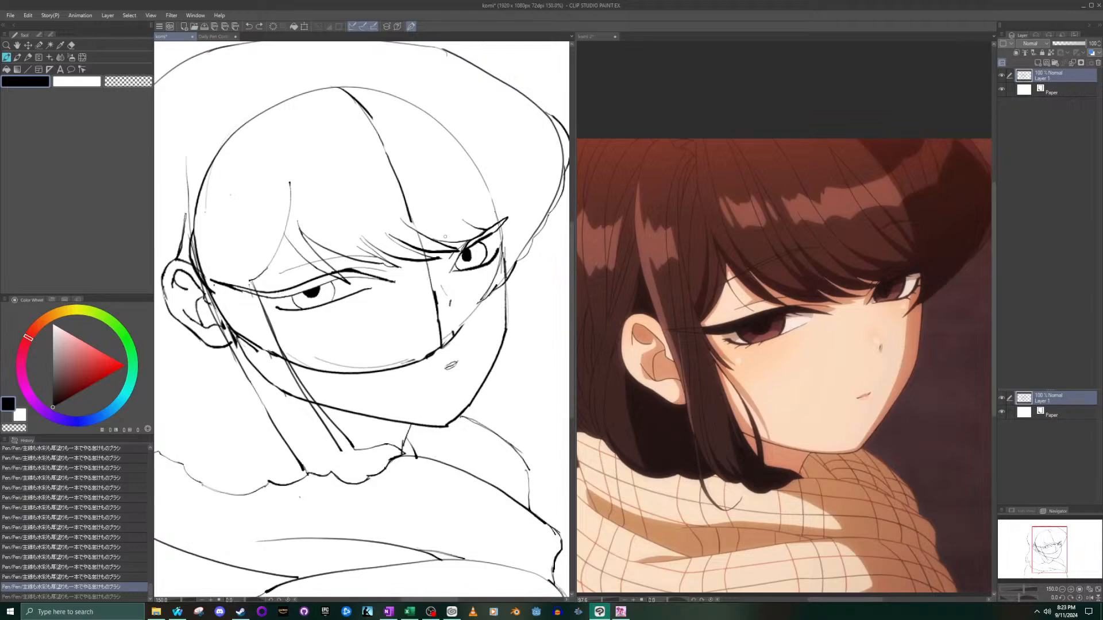
pyautogui.moveTo(444, 249); pyautogui.dragTo(492, 214)
pyautogui.hotkey('ctrl', '-')
pyautogui.hotkey('ctrl', '-')
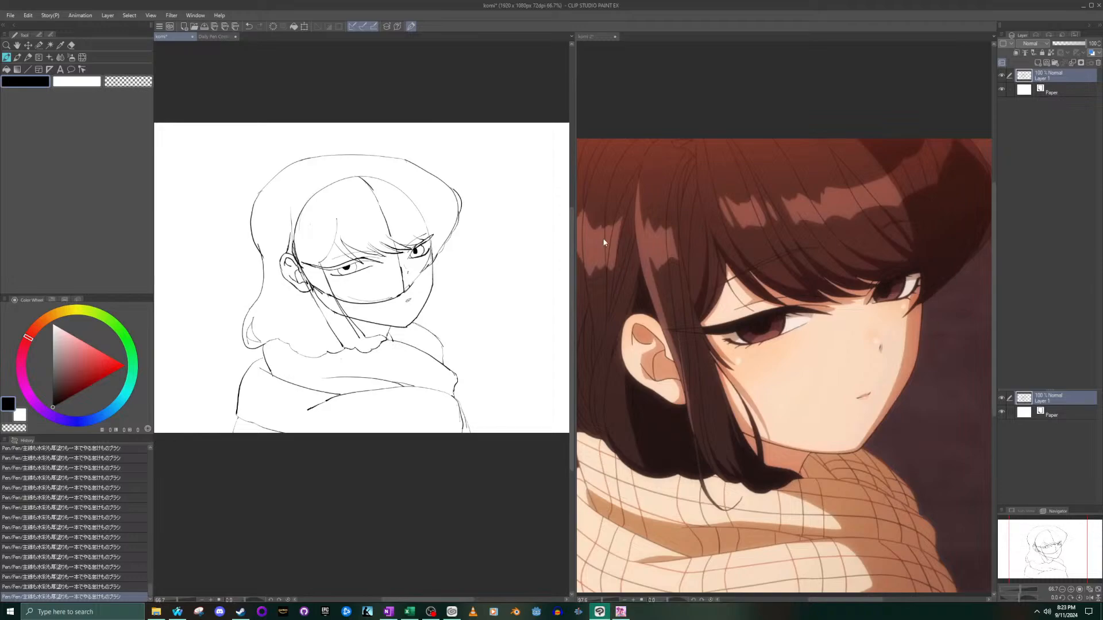
# - Draw the near eye's eyebrow as a long thin arc across the bangs, following the reference and undoing the extra strokes
pyautogui.scroll(3, 581, 239)
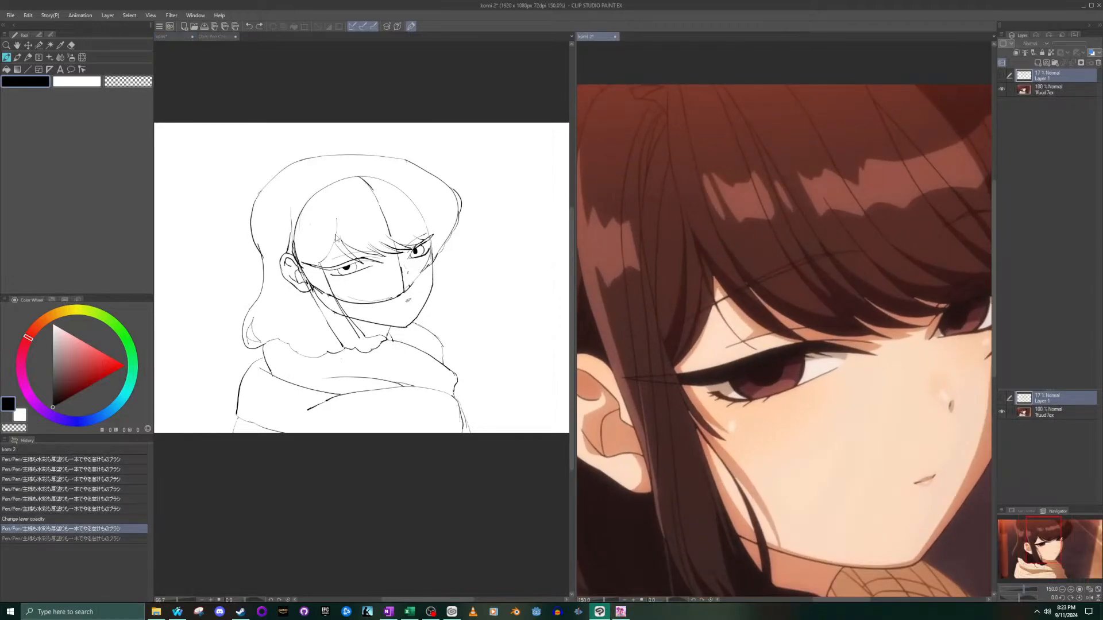
pyautogui.scroll(4, 327, 162)
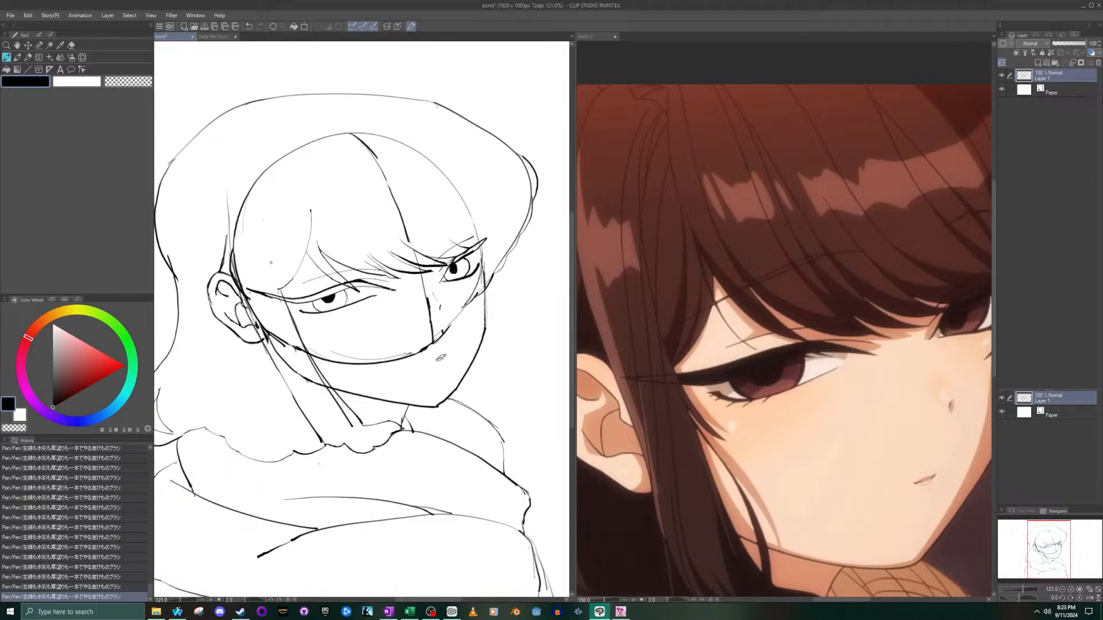
pyautogui.moveTo(272, 263)
pyautogui.mouseDown()
pyautogui.moveTo(329, 229)
pyautogui.moveTo(378, 222)
pyautogui.mouseUp()
pyautogui.hotkey('ctrl', 'z')
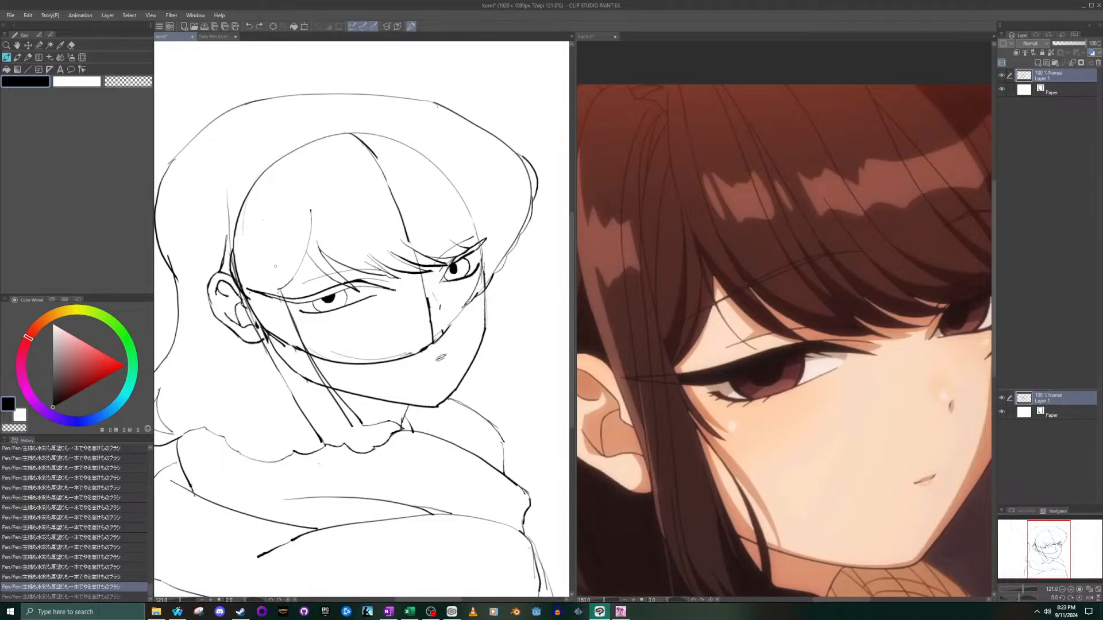
pyautogui.moveTo(274, 271); pyautogui.dragTo(386, 234)
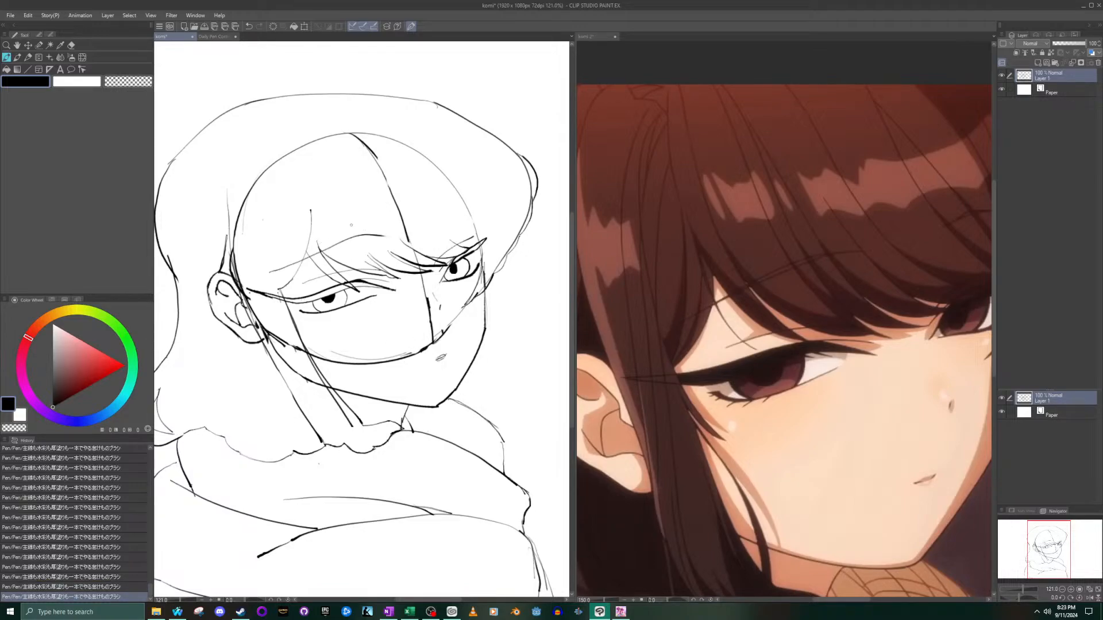
pyautogui.hotkey('ctrl', 'z')
pyautogui.moveTo(274, 270); pyautogui.dragTo(383, 234)
pyautogui.moveTo(352, 234); pyautogui.dragTo(330, 247)
pyautogui.hotkey('ctrl', 'z')
pyautogui.hotkey('ctrl', 'z')
# - Reinforce the near eyebrow with a second stroke along its arc, redoing it once
pyautogui.scroll(5, 404, 219)
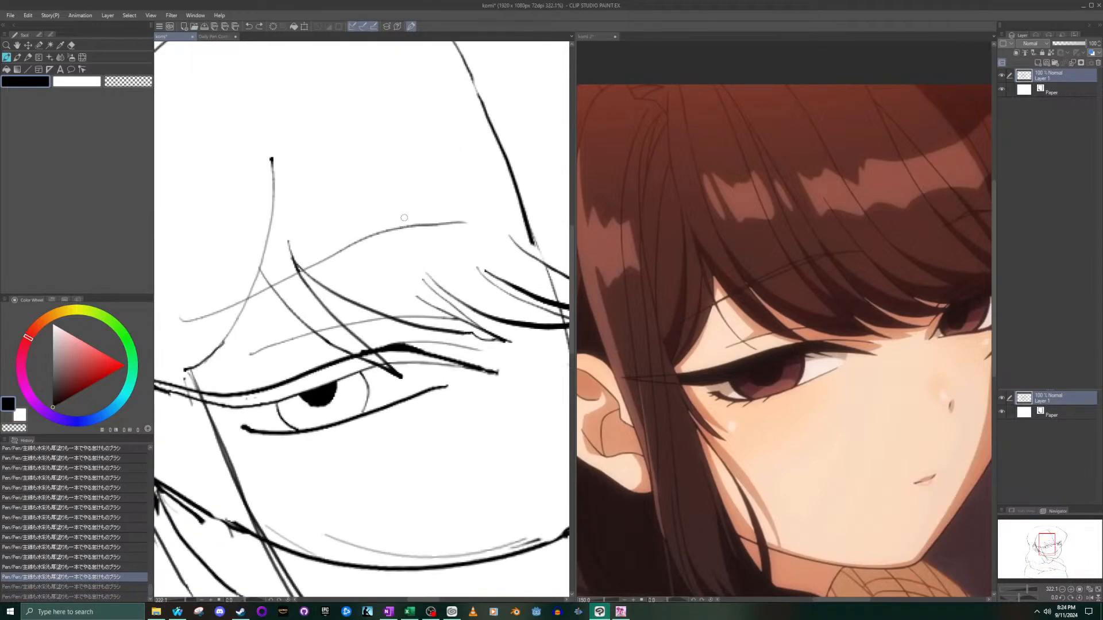
pyautogui.moveTo(416, 222)
pyautogui.mouseDown()
pyautogui.moveTo(368, 229)
pyautogui.moveTo(229, 306)
pyautogui.mouseUp()
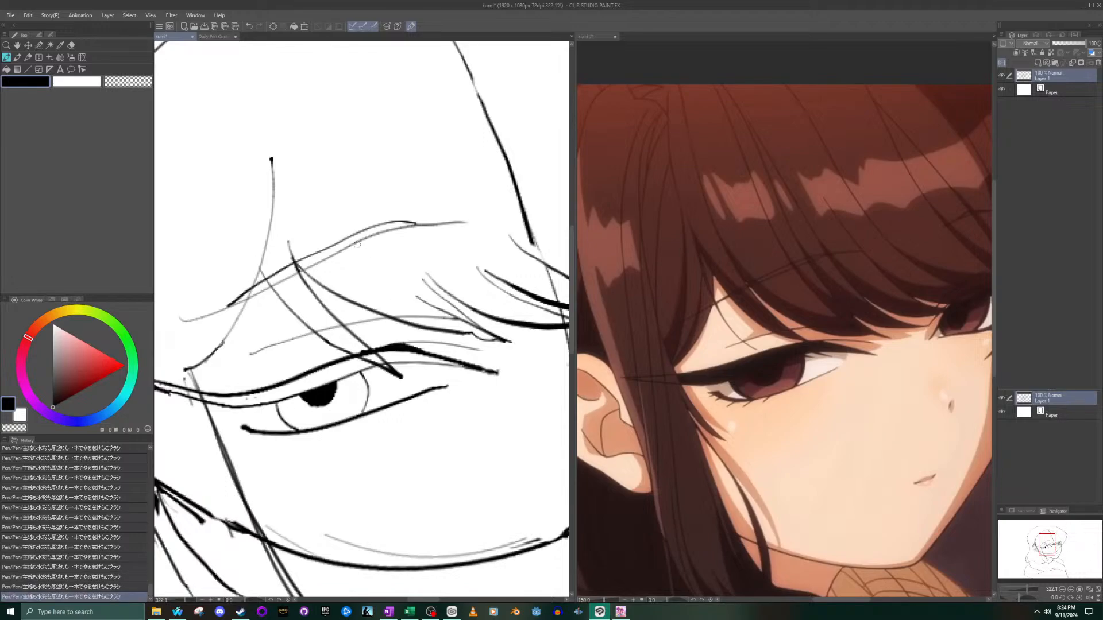
pyautogui.hotkey('ctrl', 'z')
pyautogui.moveTo(242, 299)
pyautogui.mouseDown()
pyautogui.moveTo(336, 241)
pyautogui.moveTo(428, 226)
pyautogui.mouseUp()
pyautogui.scroll(-5, 427, 226)
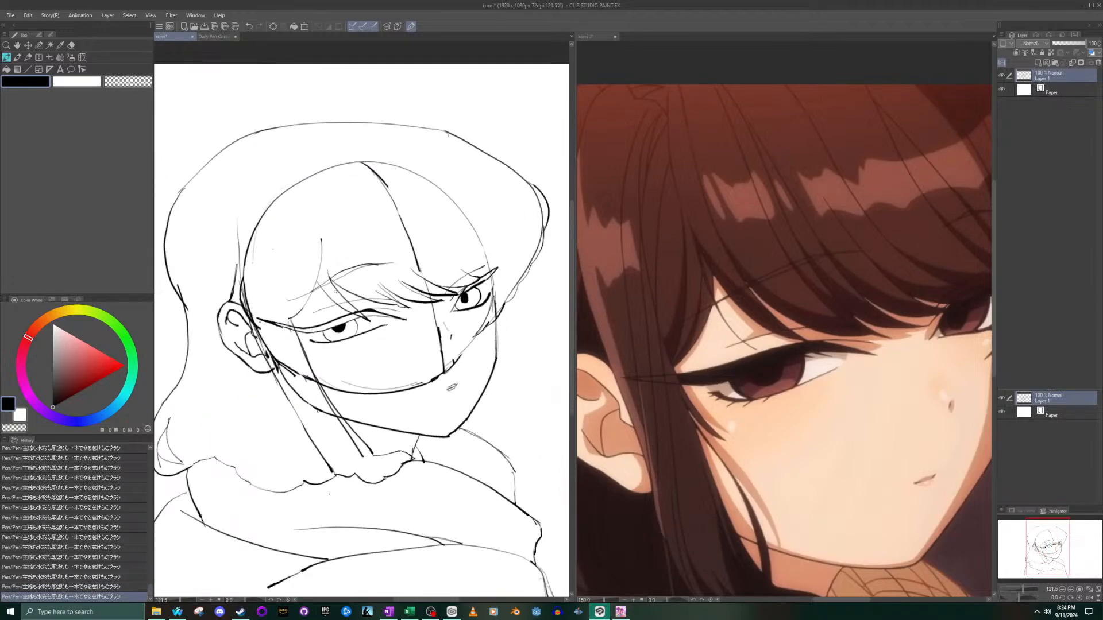
# - Check the far brow in the reference and draw a short curved eyebrow above the far eye, redoing the strokes as needed
pyautogui.moveTo(1033, 543); pyautogui.dragTo(1059, 535)
pyautogui.click(850, 344)
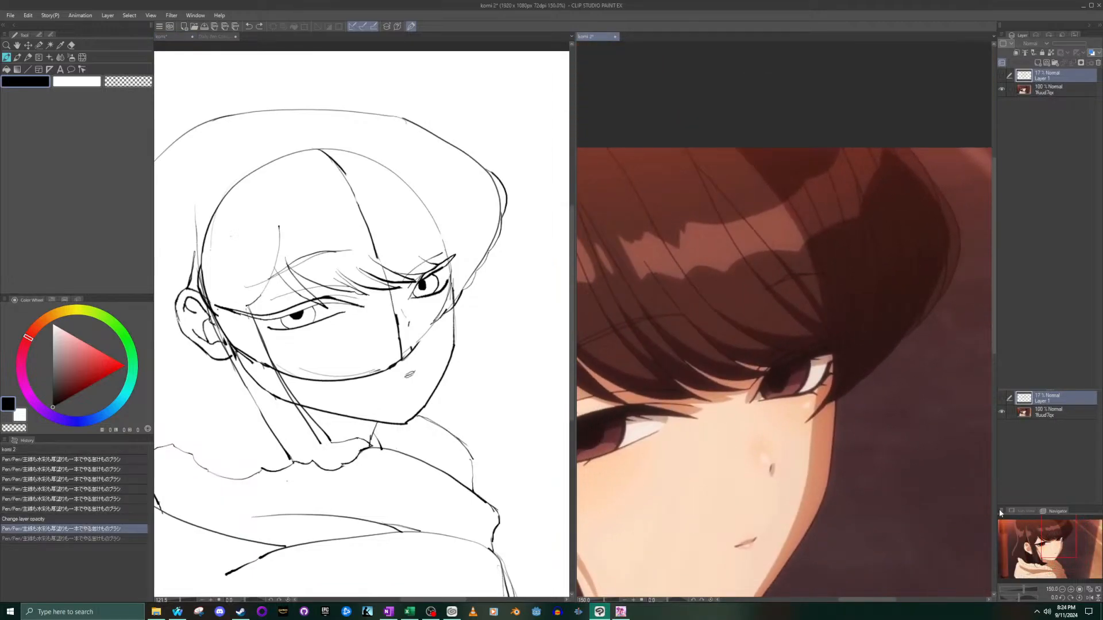
pyautogui.click(406, 243)
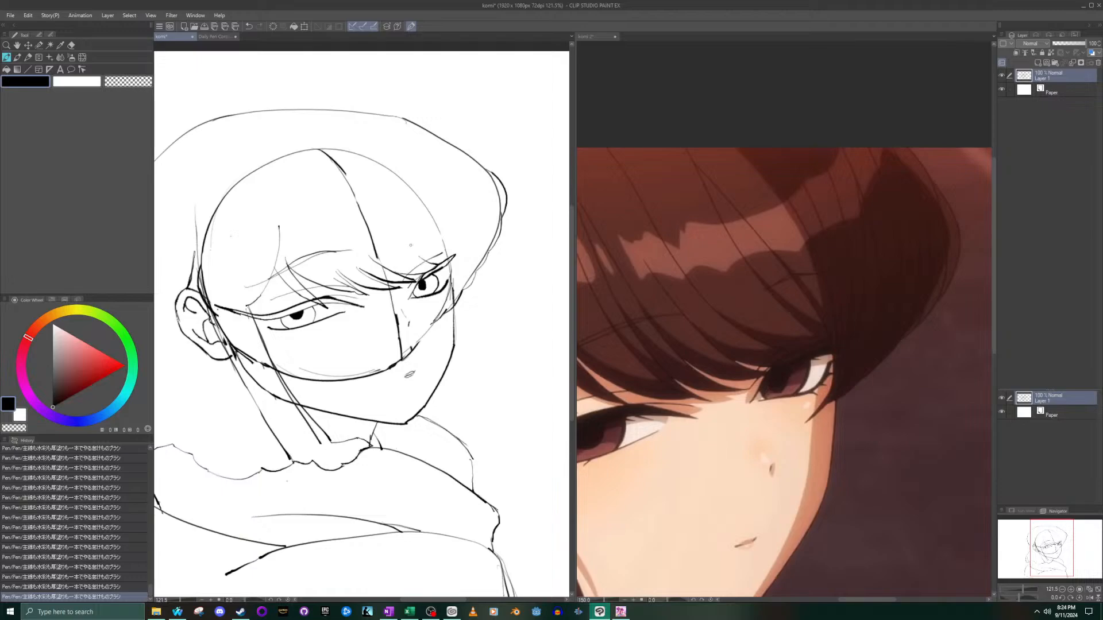
pyautogui.moveTo(416, 241); pyautogui.dragTo(434, 237)
pyautogui.hotkey('ctrl', 'z')
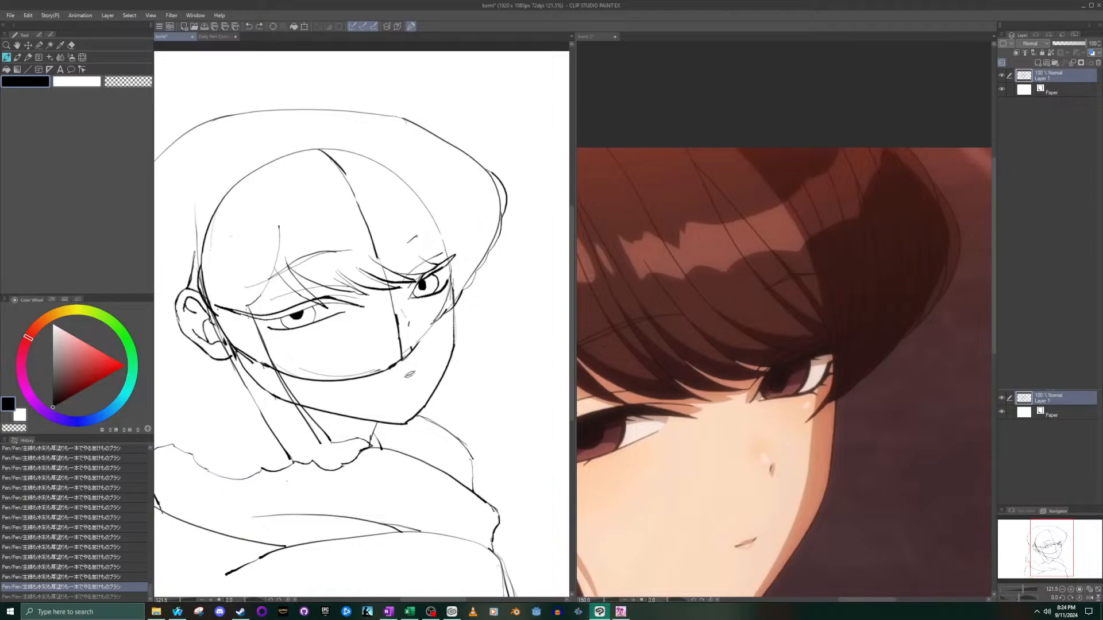
pyautogui.moveTo(433, 236)
pyautogui.mouseDown()
pyautogui.moveTo(445, 239)
pyautogui.moveTo(420, 234)
pyautogui.moveTo(440, 227)
pyautogui.mouseUp()
pyautogui.hotkey('ctrl', 'z')
pyautogui.hotkey('ctrl', 'z')
pyautogui.moveTo(405, 236); pyautogui.dragTo(443, 229)
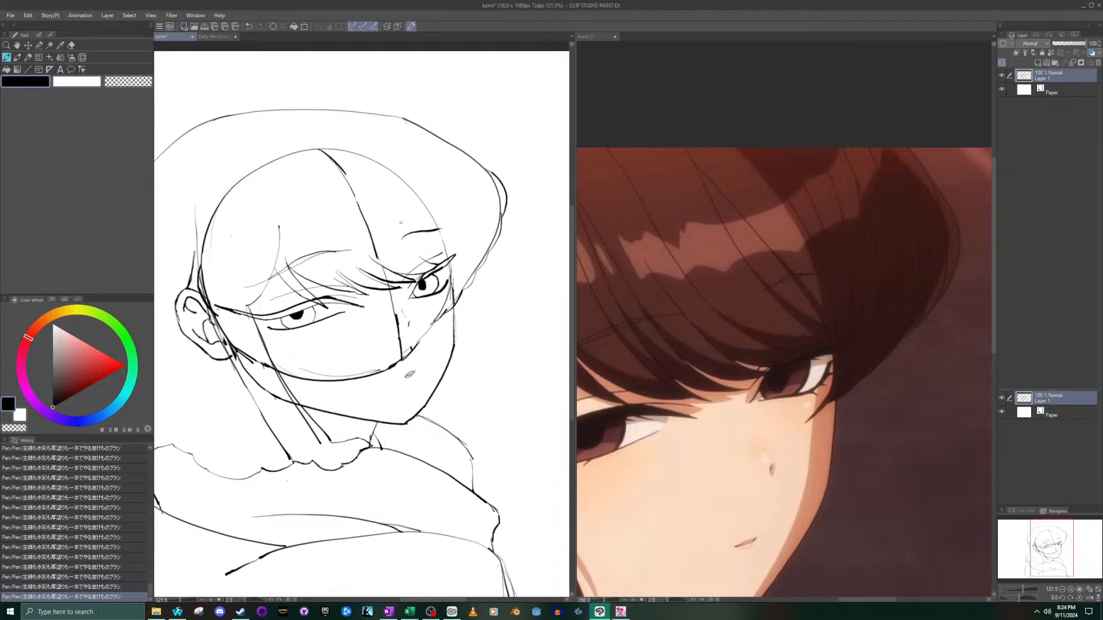
pyautogui.moveTo(422, 230); pyautogui.dragTo(441, 227)
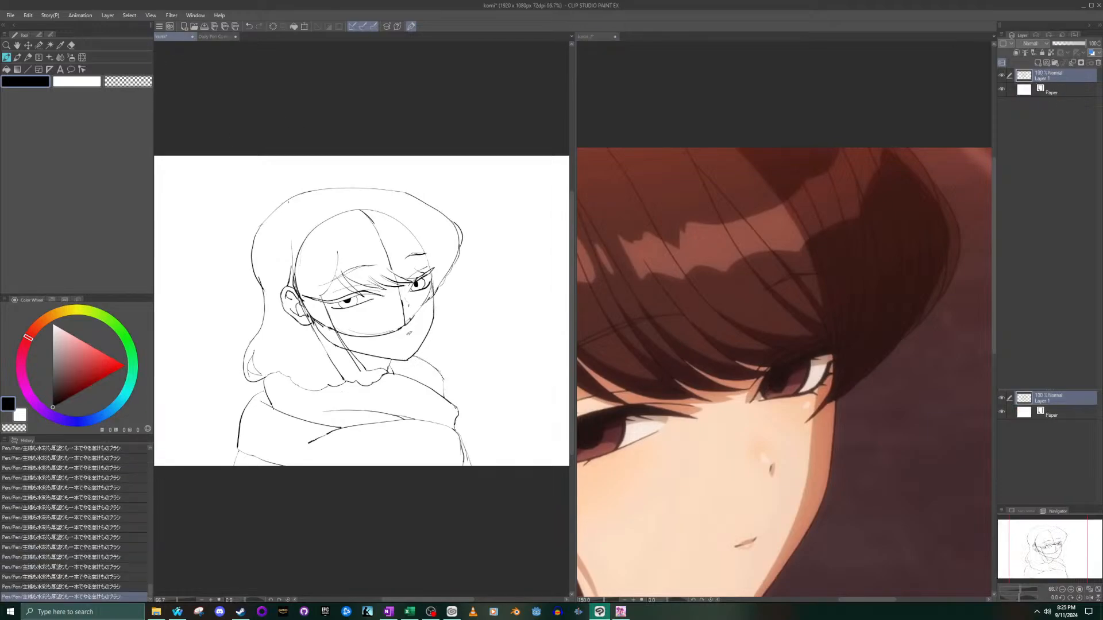
# - Draw a higher, rounder crown arc above the top of the hair outline, undoing the earlier attempts and redrawing it
pyautogui.scroll(3, 288, 195)
pyautogui.scroll(2, 287, 196)
pyautogui.moveTo(297, 202)
pyautogui.mouseDown()
pyautogui.moveTo(433, 169)
pyautogui.moveTo(520, 179)
pyautogui.mouseUp()
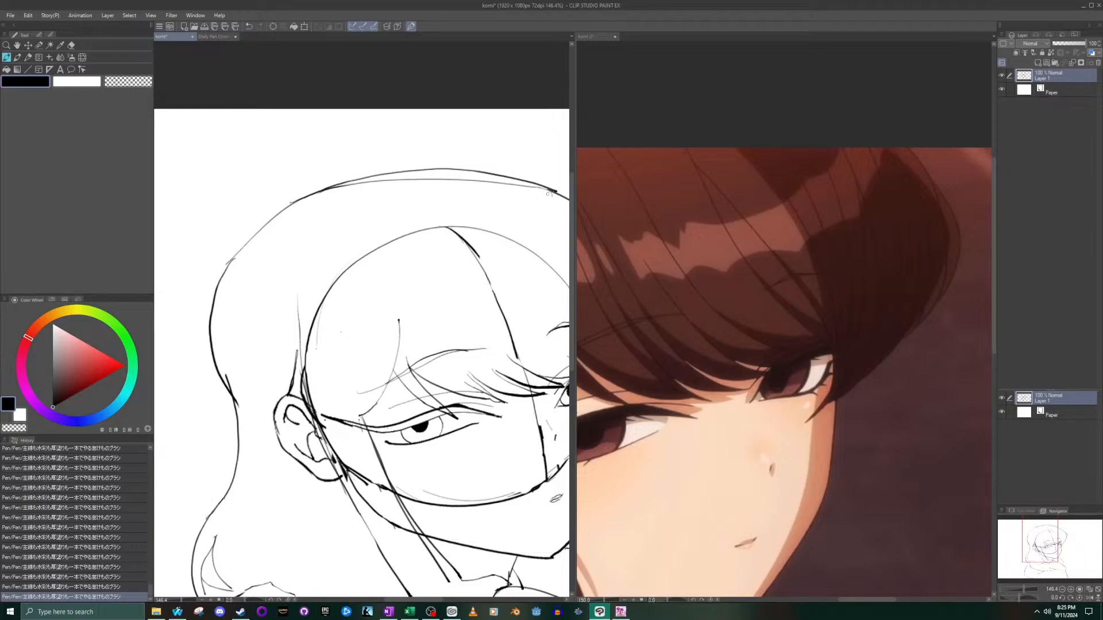
pyautogui.scroll(-6, 482, 151)
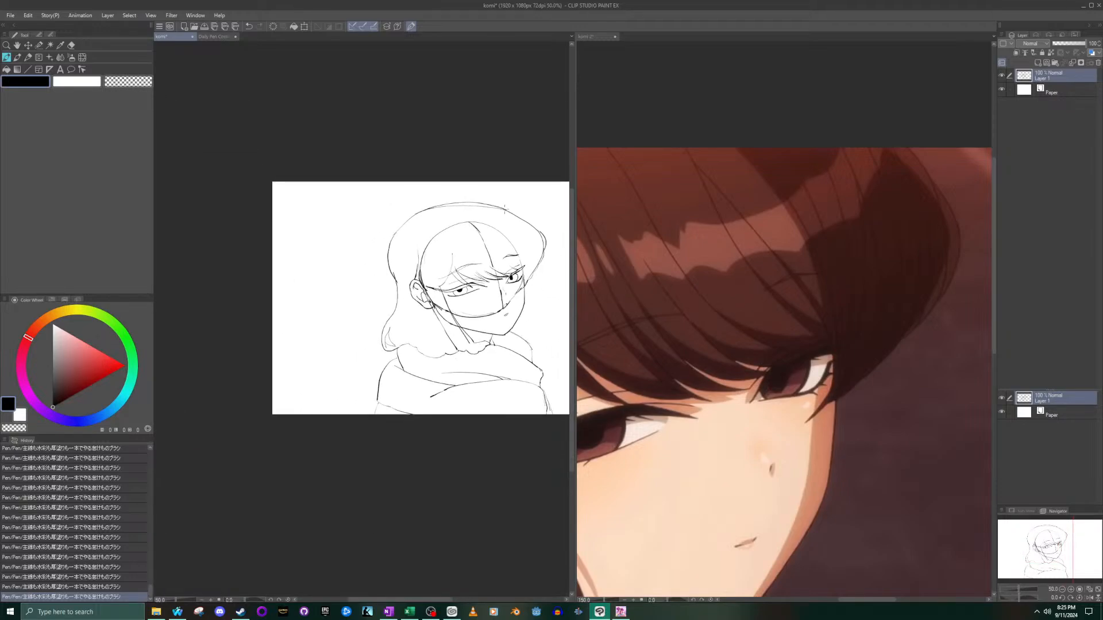
pyautogui.moveTo(497, 204)
pyautogui.mouseDown()
pyautogui.moveTo(437, 198)
pyautogui.moveTo(400, 222)
pyautogui.mouseUp()
pyautogui.hotkey('ctrl', 'z')
pyautogui.hotkey('ctrl', 'z')
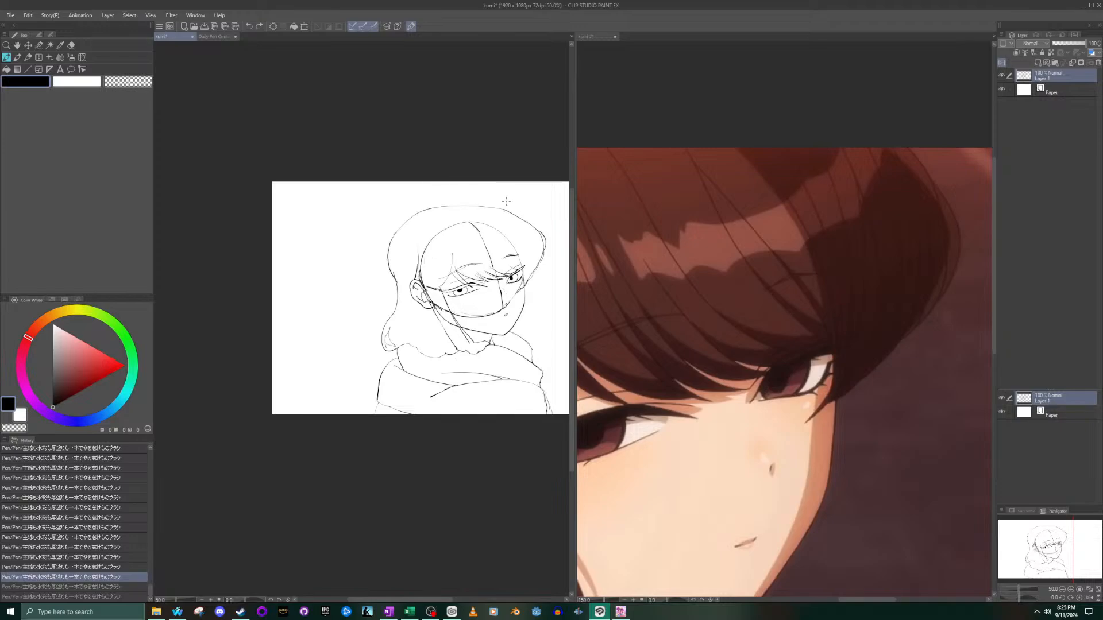
pyautogui.moveTo(496, 205)
pyautogui.mouseDown()
pyautogui.moveTo(451, 196)
pyautogui.moveTo(406, 219)
pyautogui.mouseUp()
pyautogui.scroll(2, 451, 357)
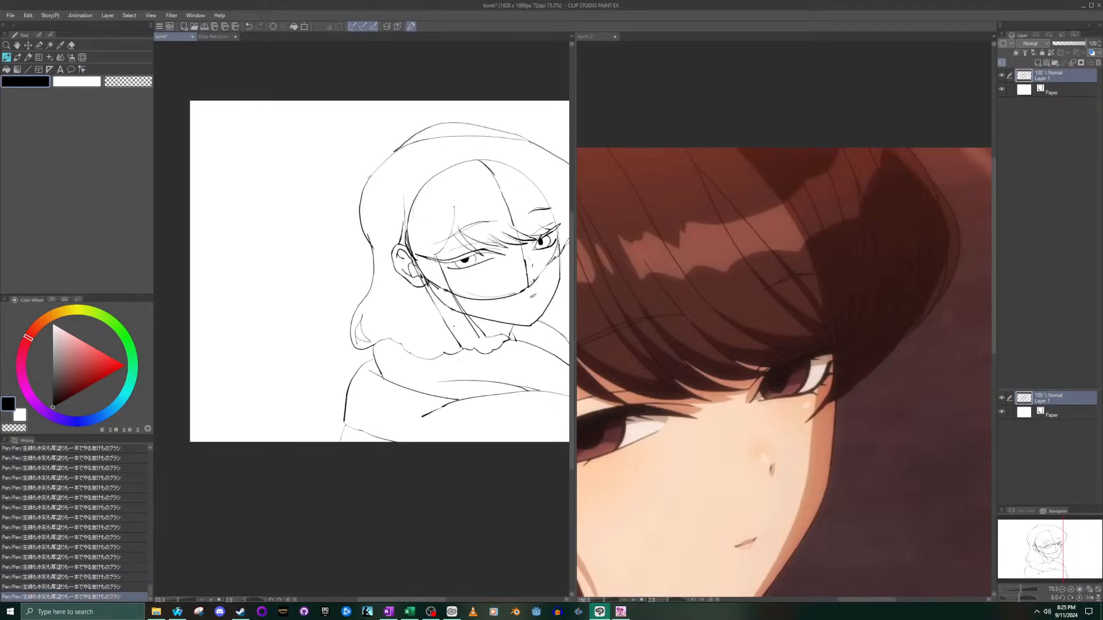
pyautogui.scroll(3, 459, 144)
pyautogui.moveTo(459, 143); pyautogui.dragTo(430, 514)
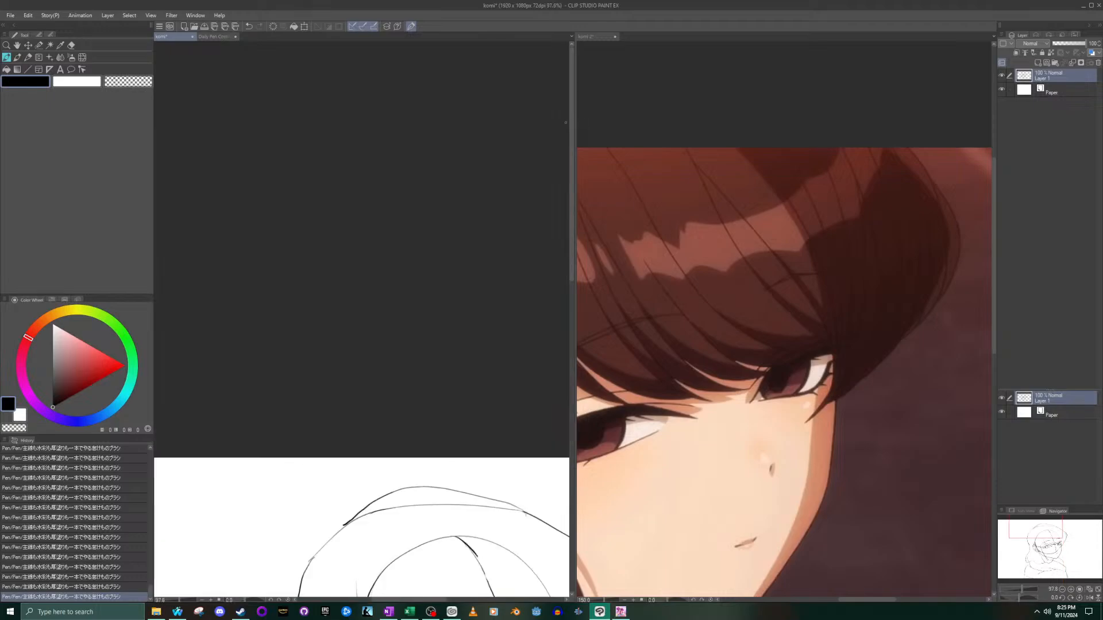
pyautogui.moveTo(166, 501); pyautogui.dragTo(557, 501)
pyautogui.scroll(-10, 556, 500)
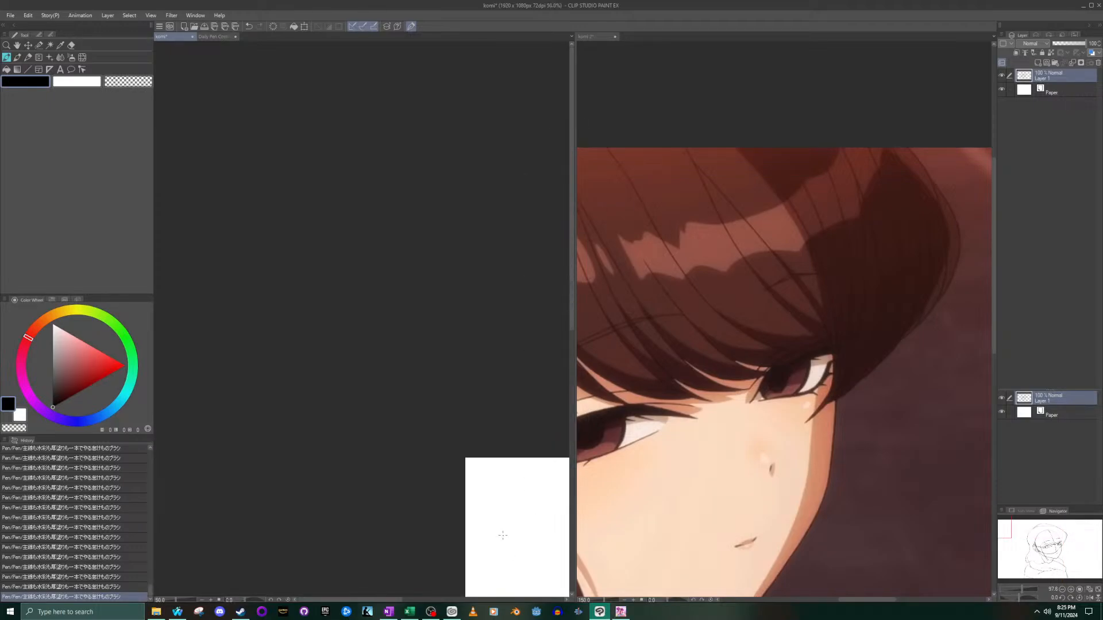
pyautogui.scroll(5, 556, 500)
pyautogui.scroll(16, 556, 501)
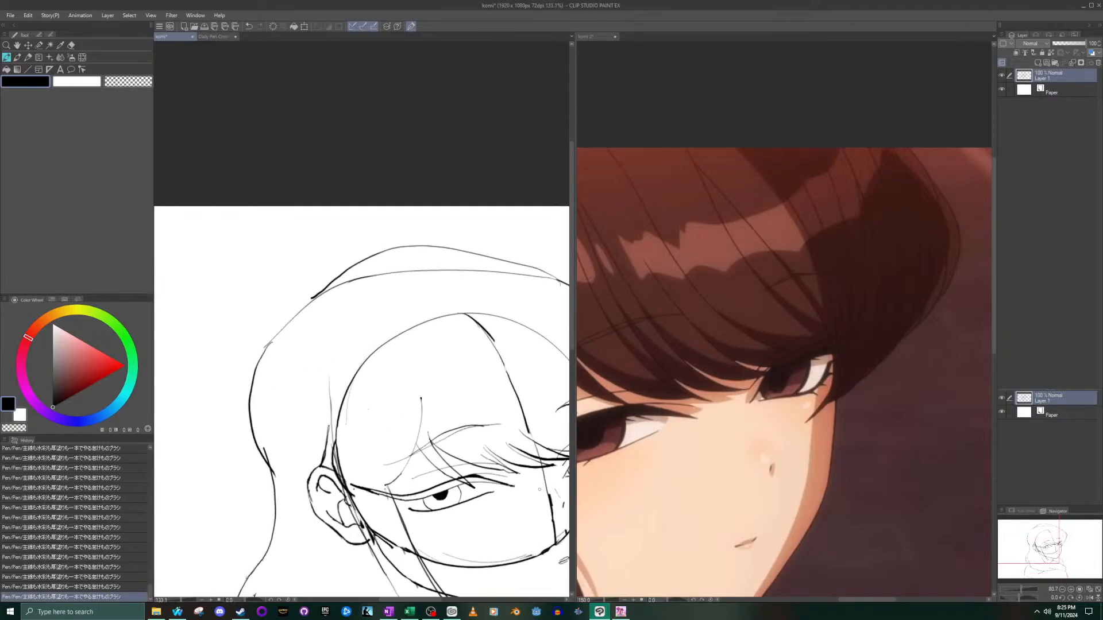
# - Erase the old lower crown line beneath the new arc and clean up stray marks along the back of the hair outline
pyautogui.moveTo(1029, 538); pyautogui.dragTo(1044, 549)
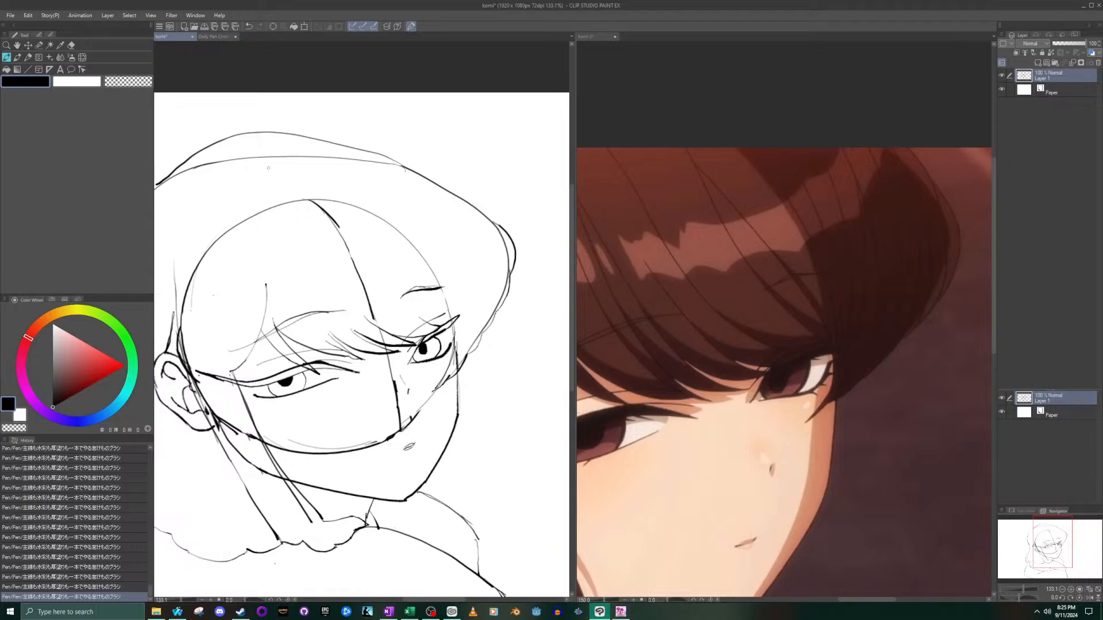
pyautogui.scroll(-10, 202, 202)
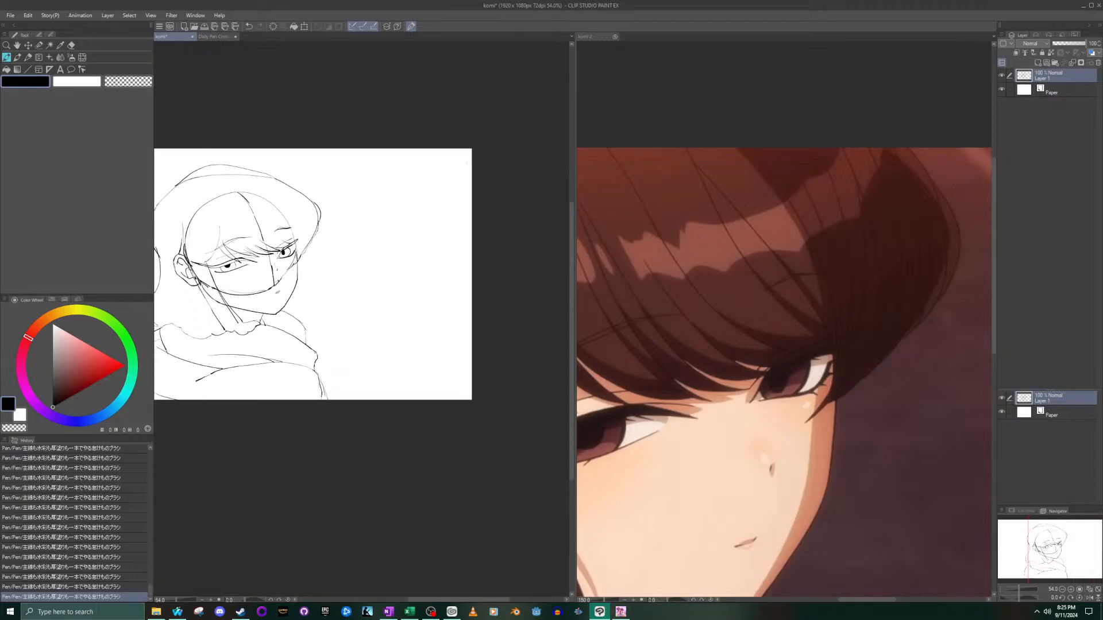
pyautogui.moveTo(1051, 542); pyautogui.dragTo(1026, 542)
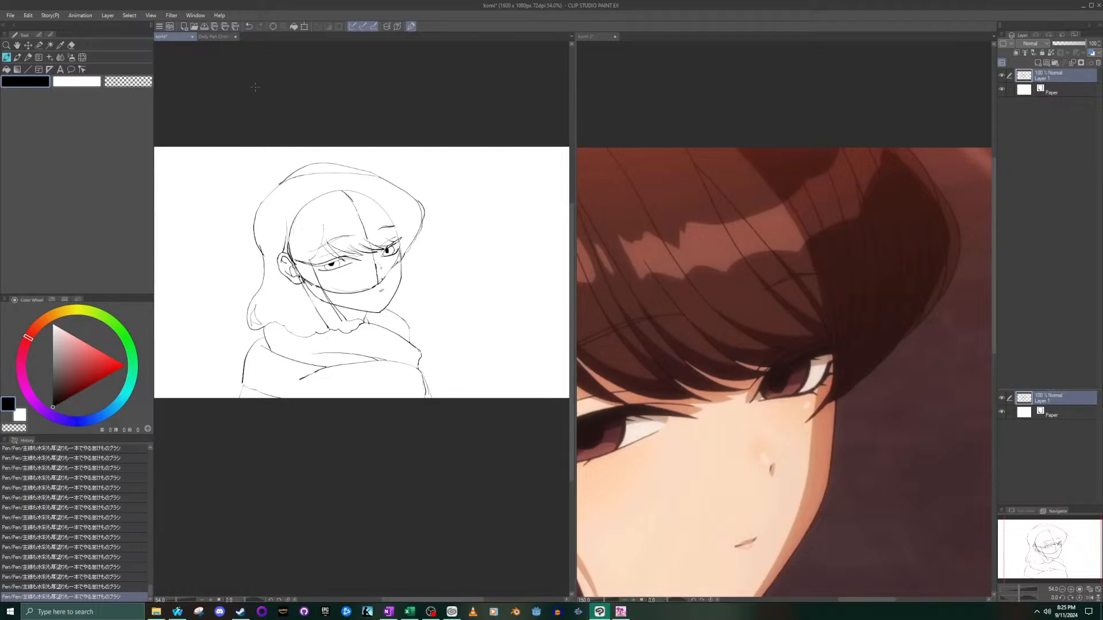
pyautogui.click(71, 44)
pyautogui.scroll(6, 284, 214)
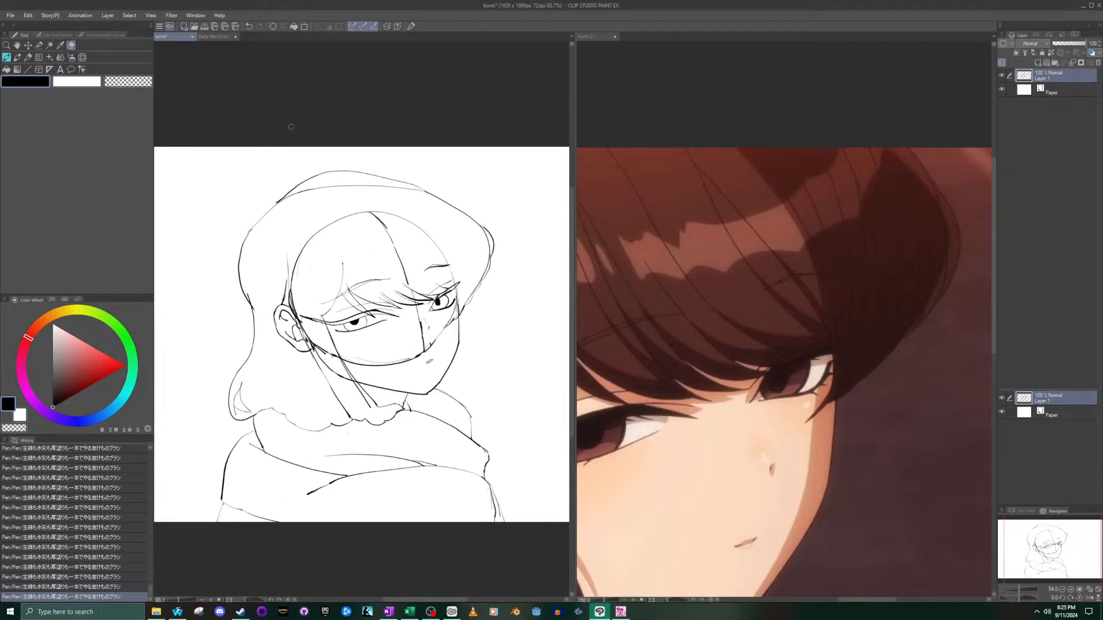
pyautogui.moveTo(284, 214)
pyautogui.mouseDown()
pyautogui.moveTo(407, 198)
pyautogui.moveTo(522, 216)
pyautogui.moveTo(475, 214)
pyautogui.mouseUp()
pyautogui.moveTo(254, 250); pyautogui.dragTo(274, 247)
pyautogui.moveTo(264, 299); pyautogui.dragTo(273, 300)
pyautogui.scroll(-5, 273, 300)
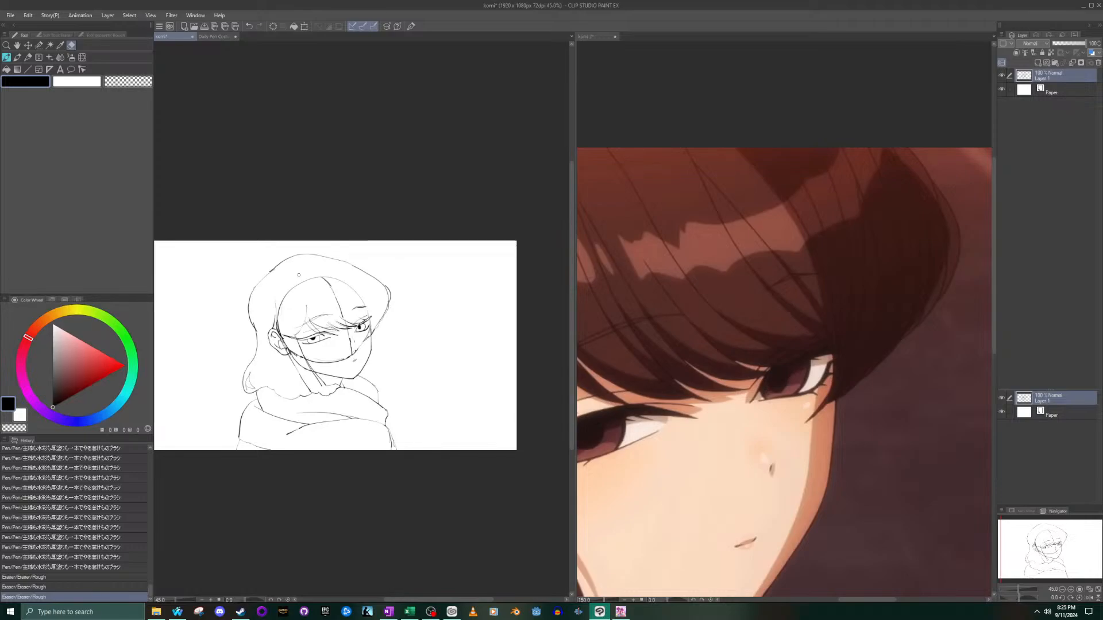
# - Following the whole komi 2 reference, draw short strand strokes on the side lock beside the near eye, undoing the lash-line erasure and misplaced strokes
pyautogui.click(760, 397)
pyautogui.scroll(-4, 873, 380)
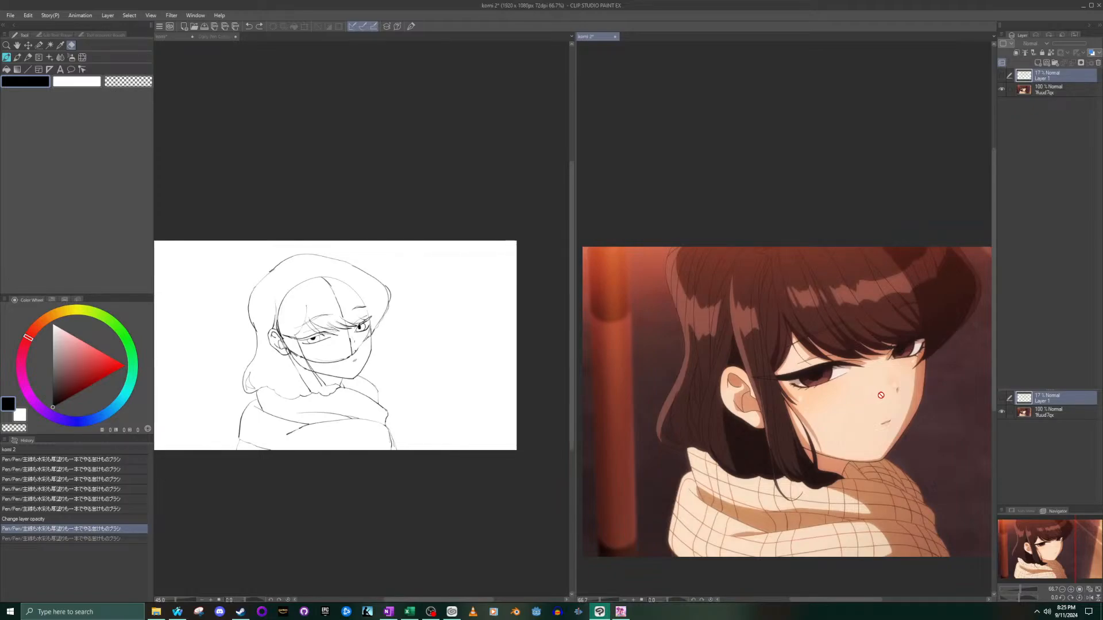
pyautogui.click(405, 406)
pyautogui.scroll(5, 307, 342)
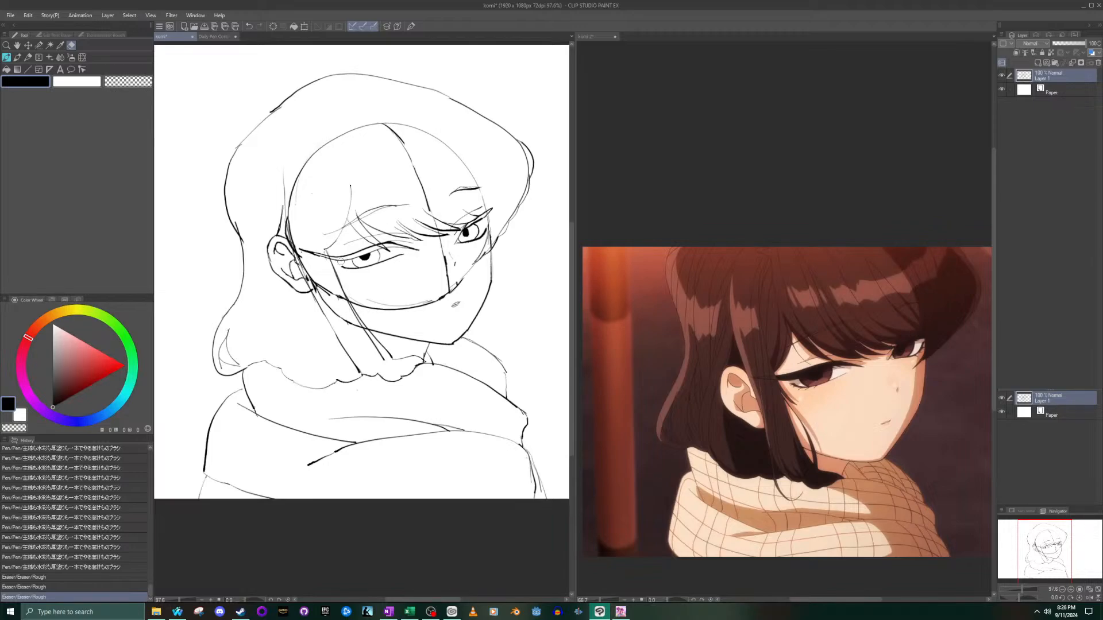
pyautogui.moveTo(345, 271); pyautogui.dragTo(331, 256)
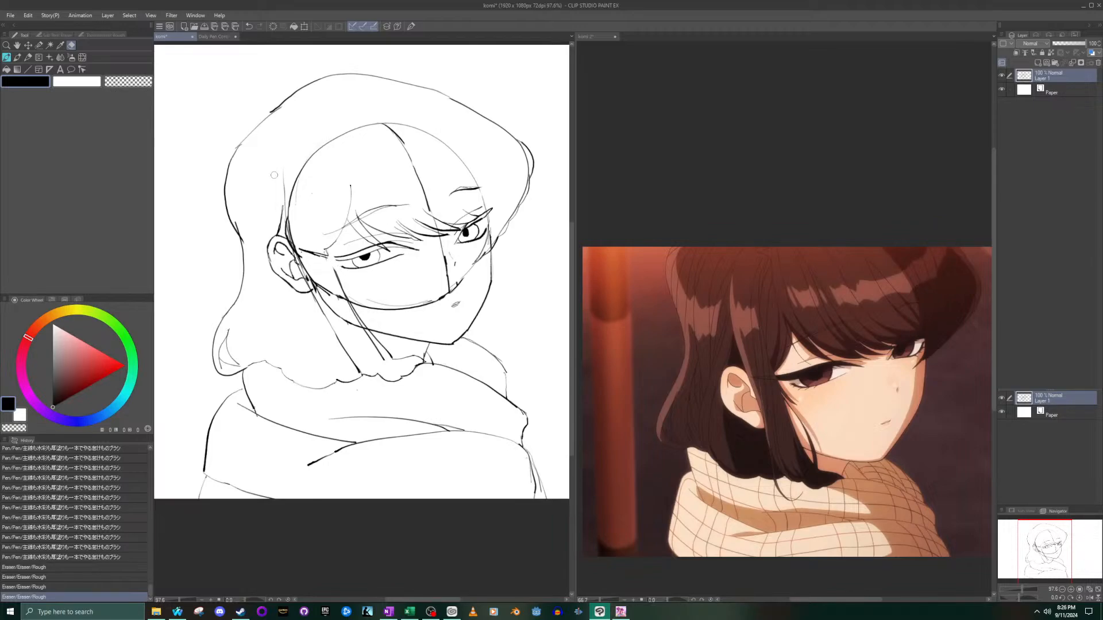
pyautogui.hotkey('ctrl', 'z')
pyautogui.press('p')
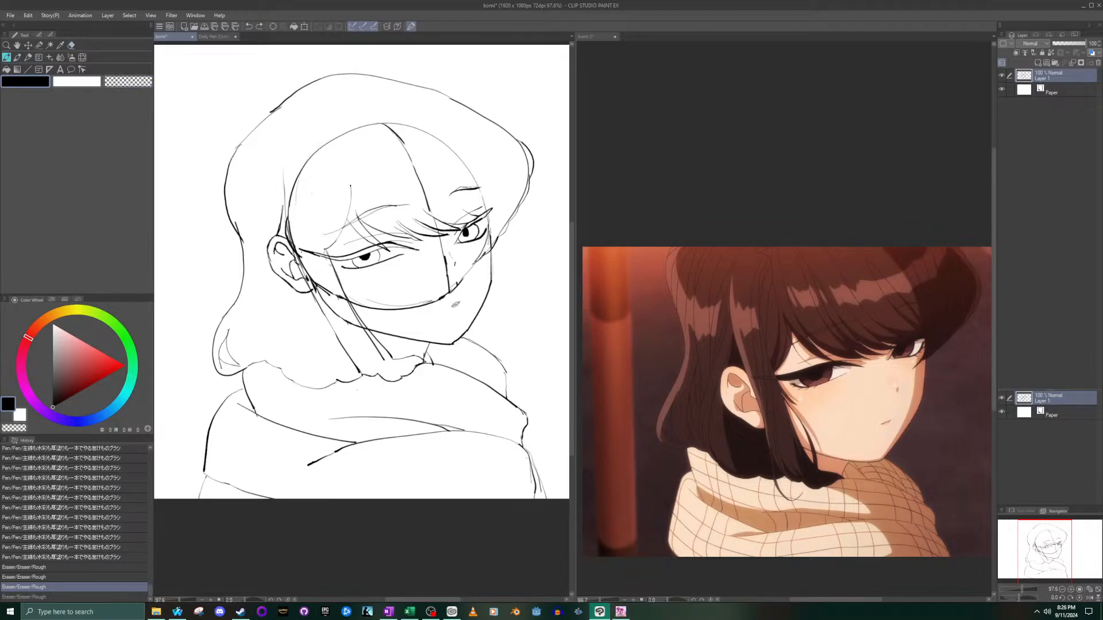
pyautogui.moveTo(336, 267); pyautogui.dragTo(350, 287)
pyautogui.hotkey('ctrl', 'z')
pyautogui.hotkey('ctrl', 'z')
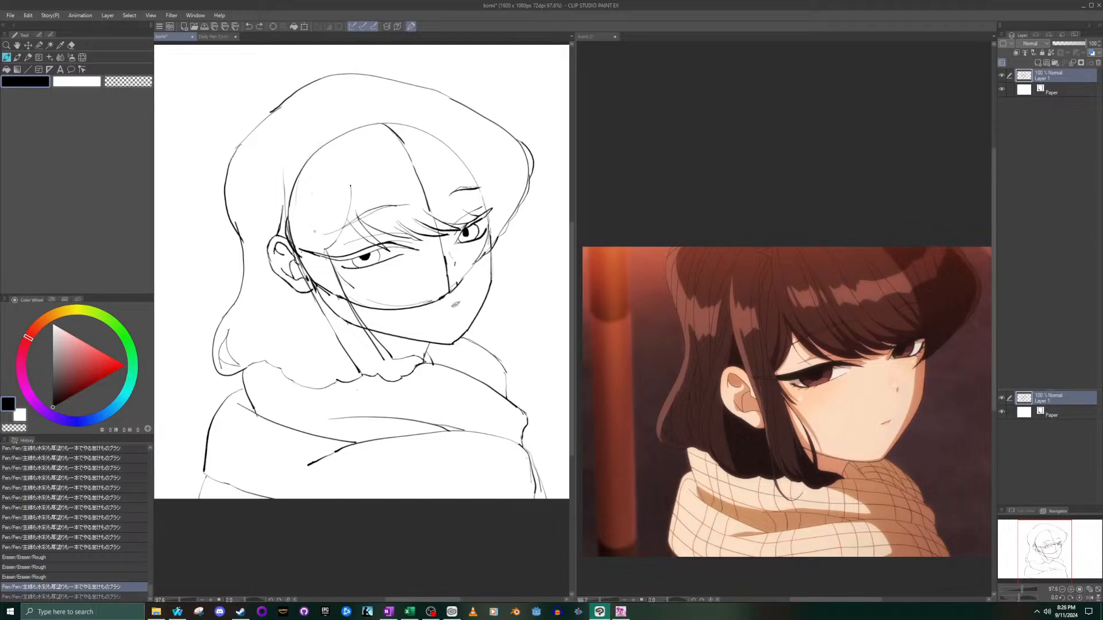
pyautogui.moveTo(337, 274); pyautogui.dragTo(351, 290)
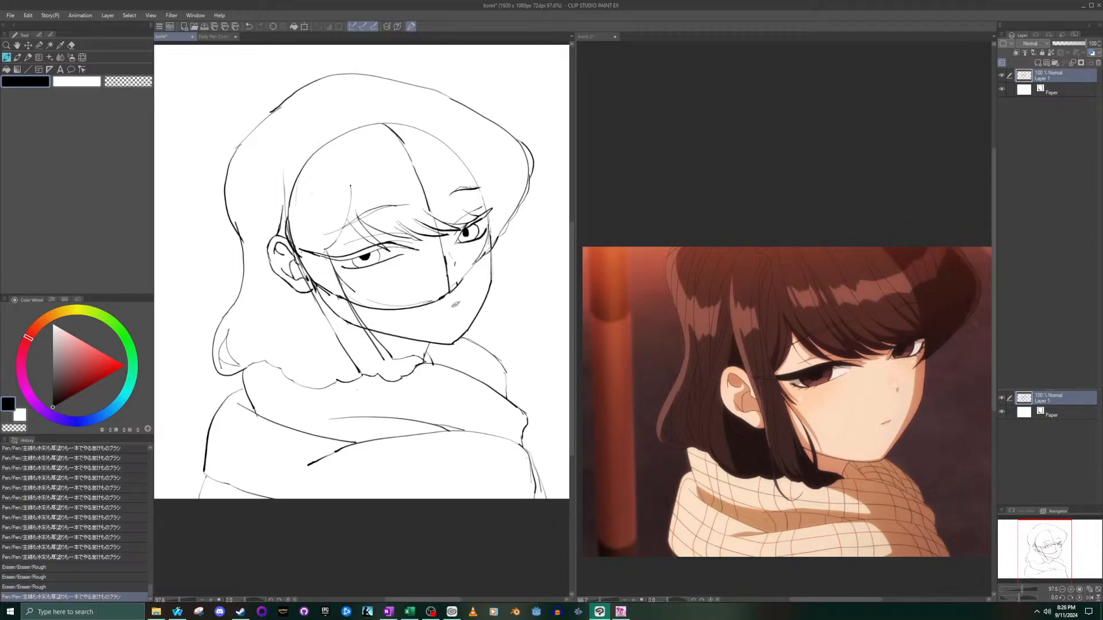
pyautogui.moveTo(354, 293); pyautogui.dragTo(361, 297)
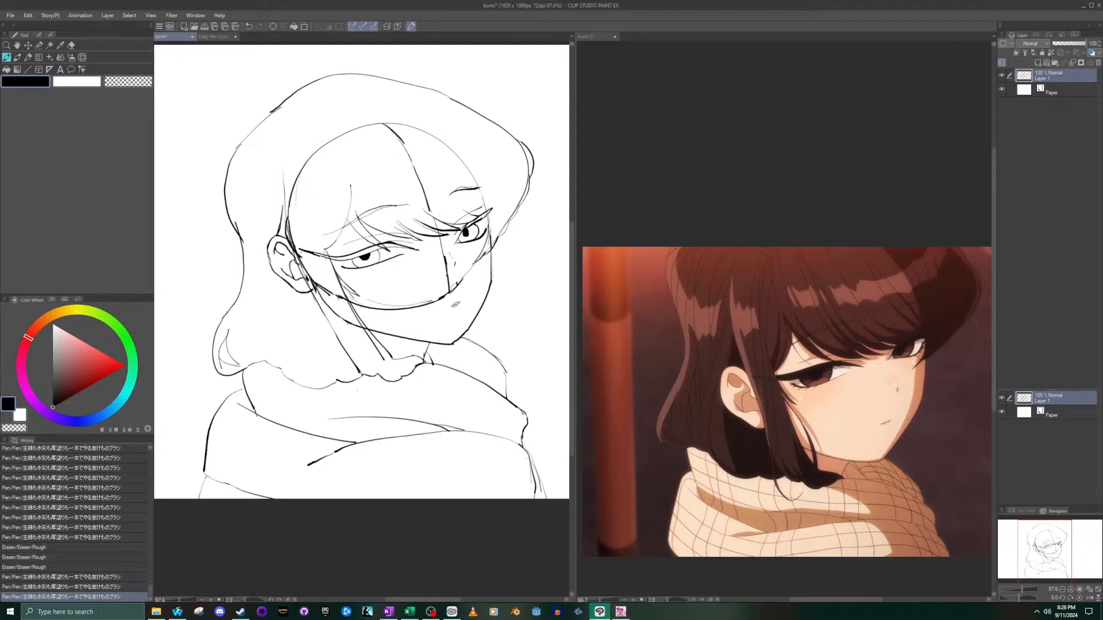
# - Extend the side lock with thin strands running down past the jaw to the scarf's edge, undoing and redrawing the misplaced strokes
pyautogui.moveTo(379, 329); pyautogui.dragTo(384, 342)
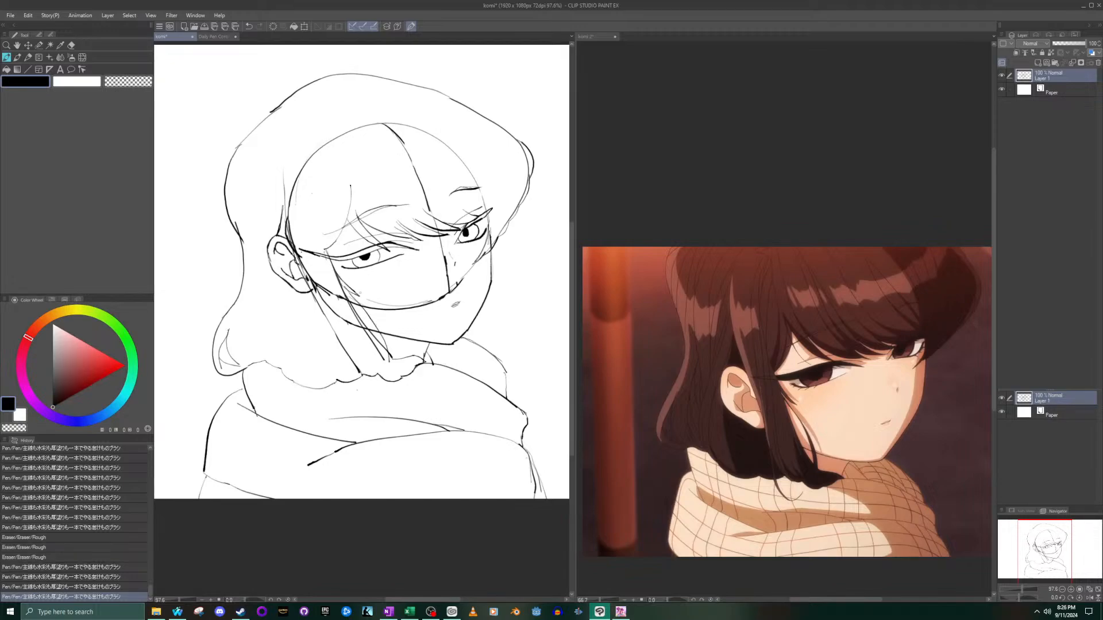
pyautogui.hotkey('ctrl', 'z')
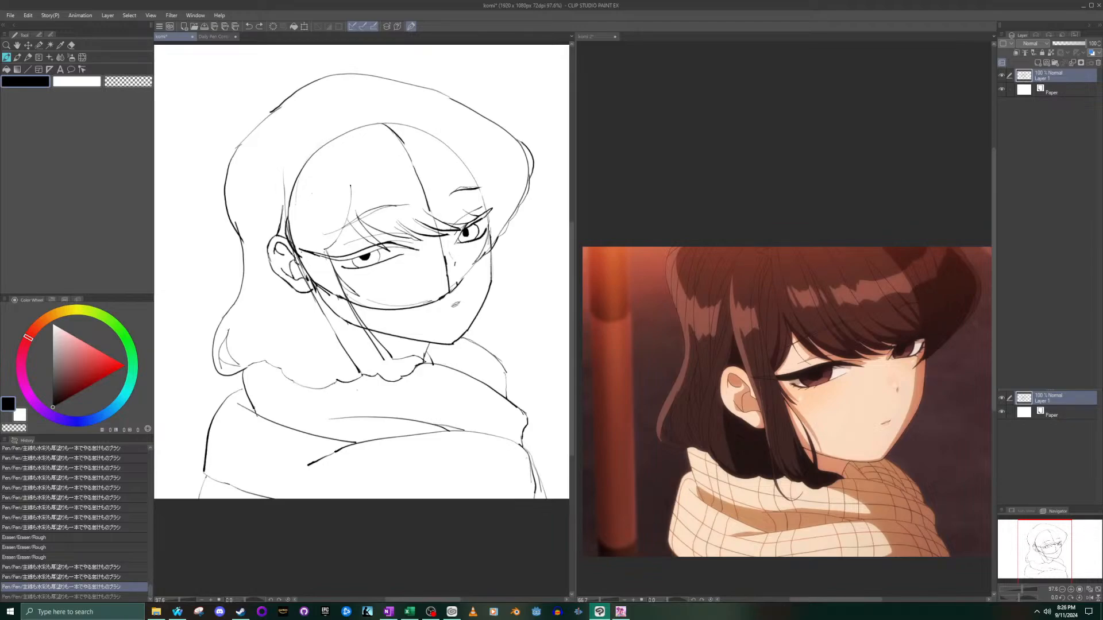
pyautogui.moveTo(367, 309); pyautogui.dragTo(397, 355)
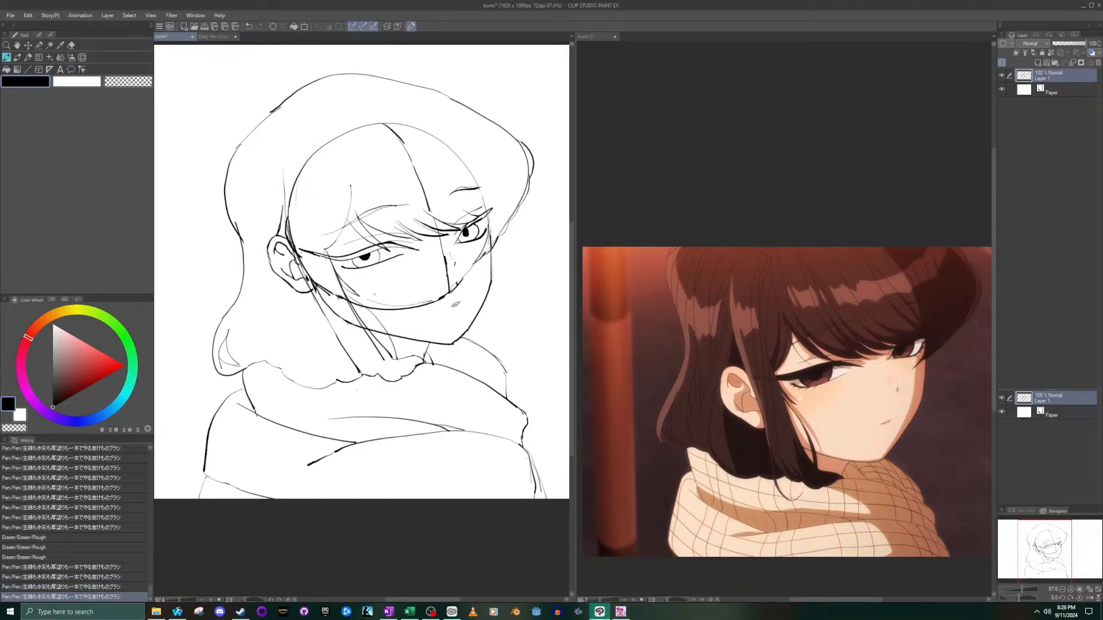
pyautogui.moveTo(402, 359)
pyautogui.mouseDown()
pyautogui.moveTo(394, 326)
pyautogui.moveTo(350, 291)
pyautogui.mouseUp()
pyautogui.hotkey('ctrl', 'z')
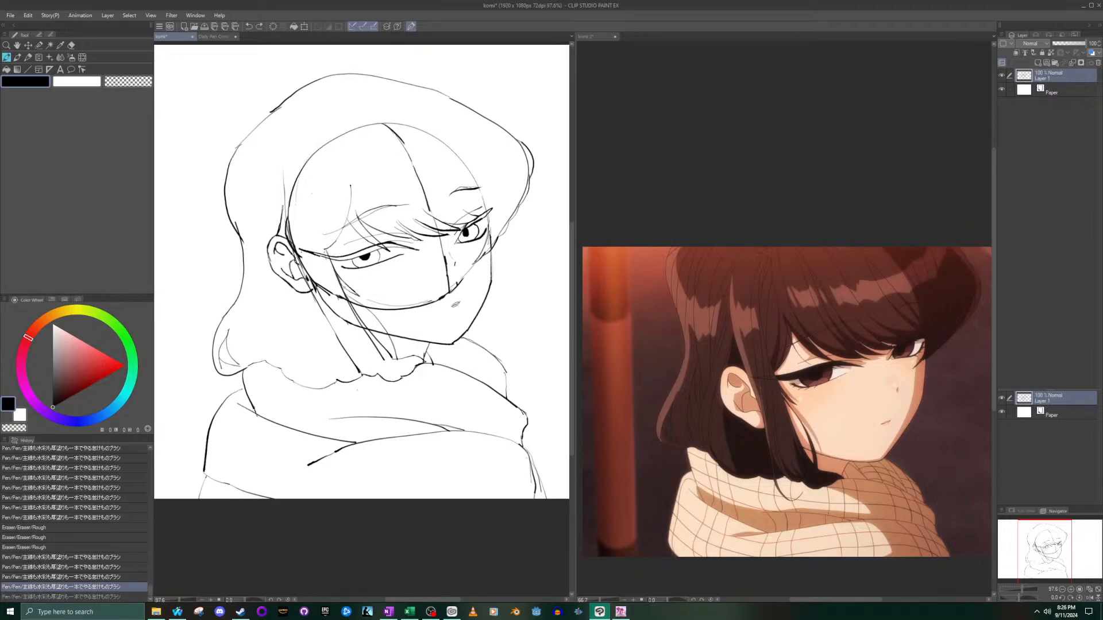
pyautogui.moveTo(348, 293); pyautogui.dragTo(401, 352)
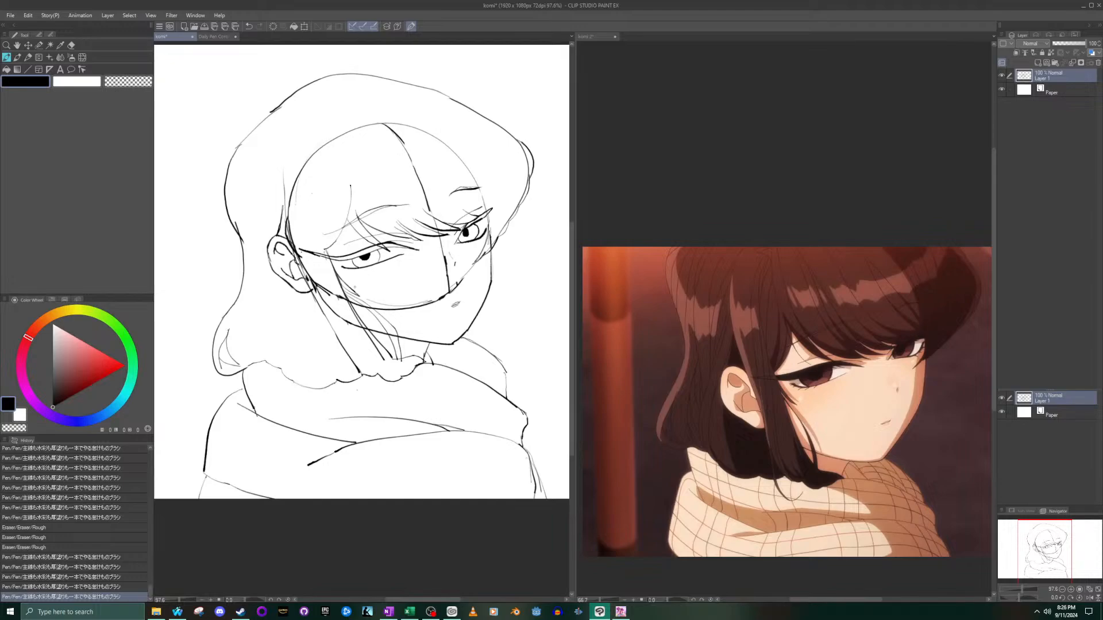
pyautogui.hotkey('ctrl', 'z')
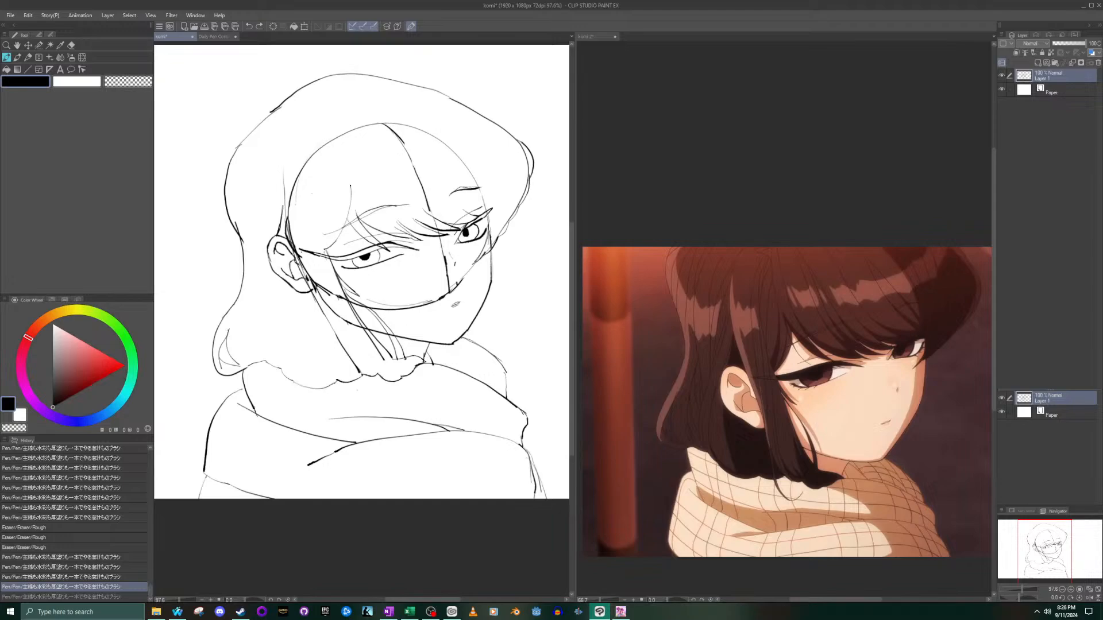
pyautogui.click(357, 390)
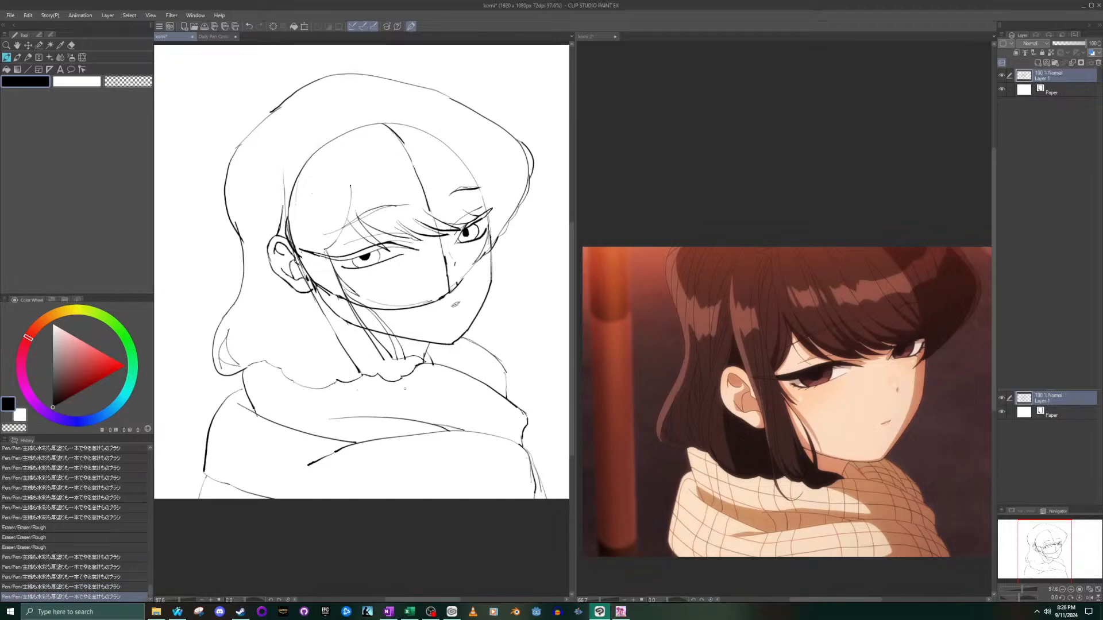
pyautogui.scroll(-3, 405, 389)
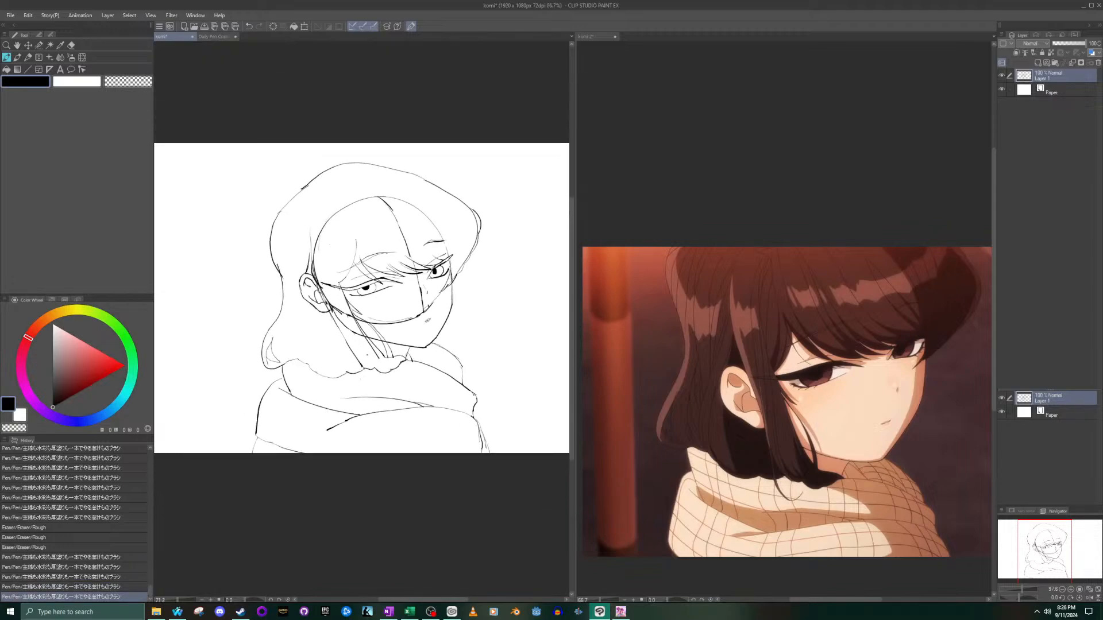
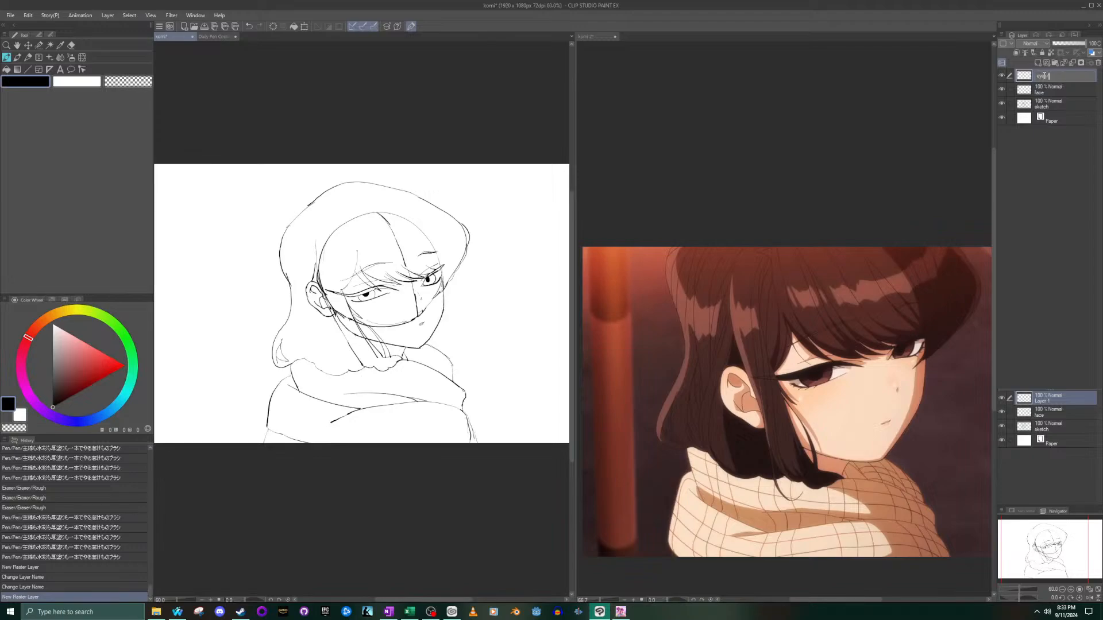
# - Name the new layer eyes, and add another raster layer above it named hair
pyautogui.write('and')
pyautogui.press('Return')
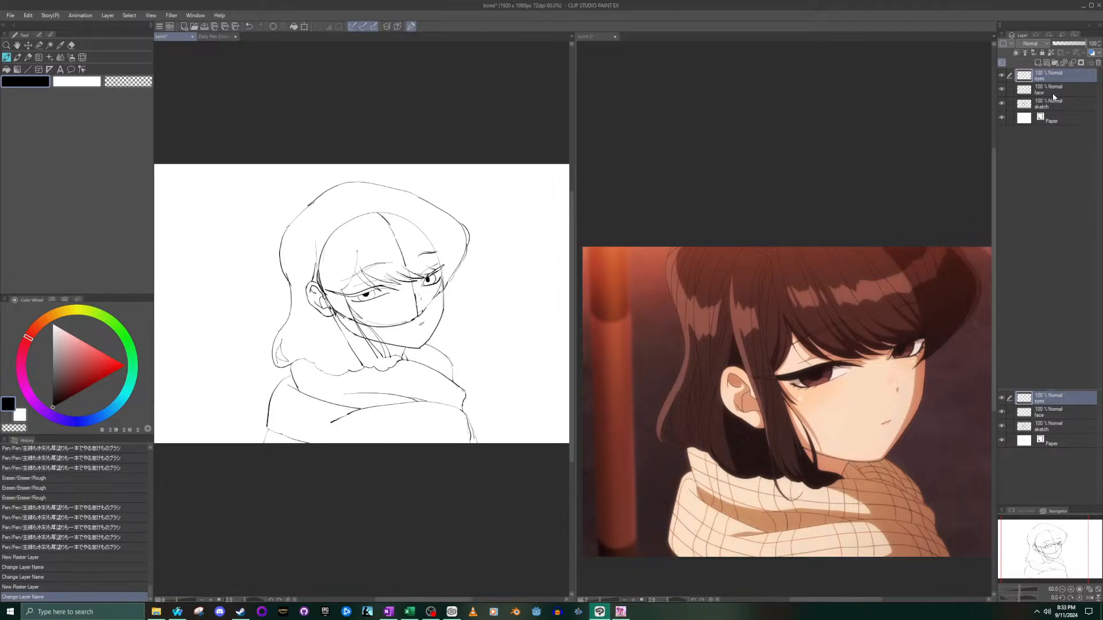
pyautogui.click(1037, 63)
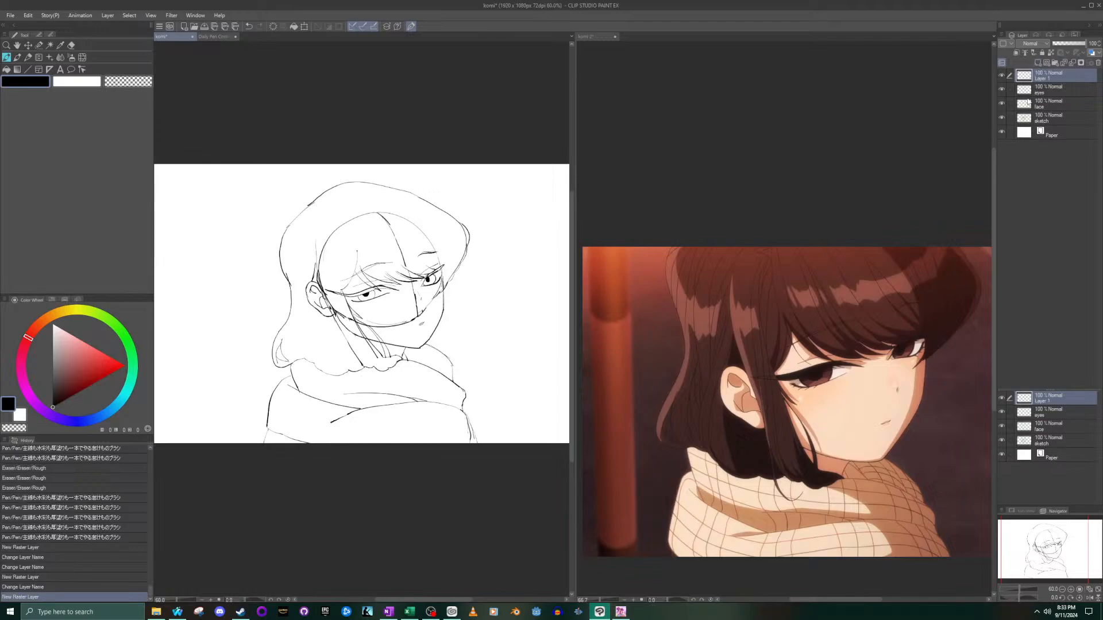
pyautogui.doubleClick(1049, 83)
pyautogui.write('hair')
pyautogui.press('Return')
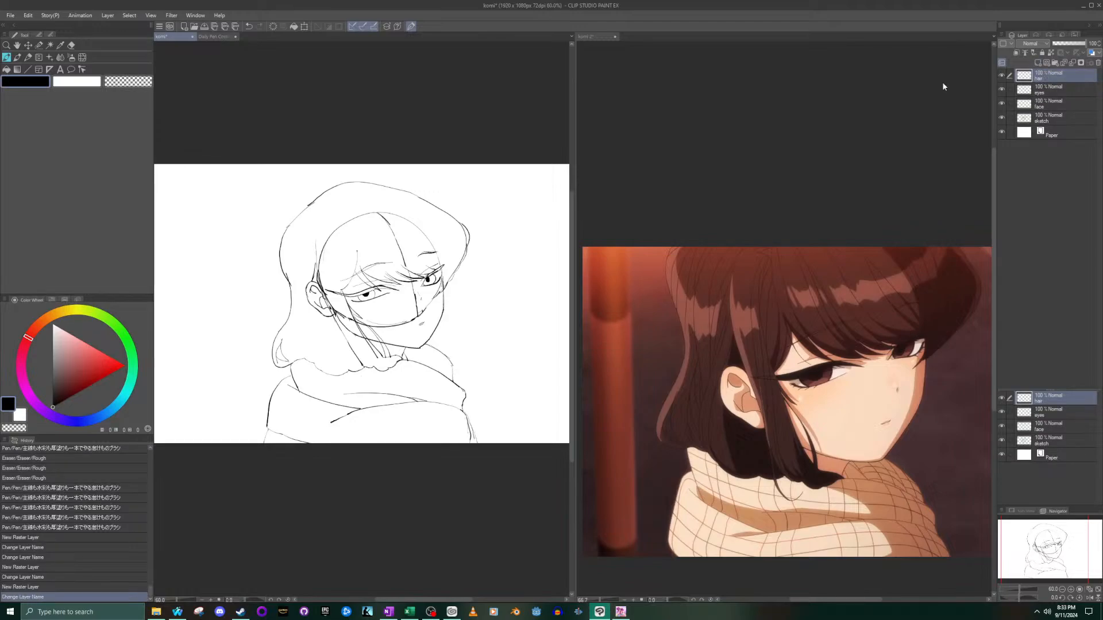
# - Add one more raster layer above the hair layer and name it for the scarf
pyautogui.click(1038, 63)
pyautogui.doubleClick(1047, 78)
pyautogui.write('skarf')
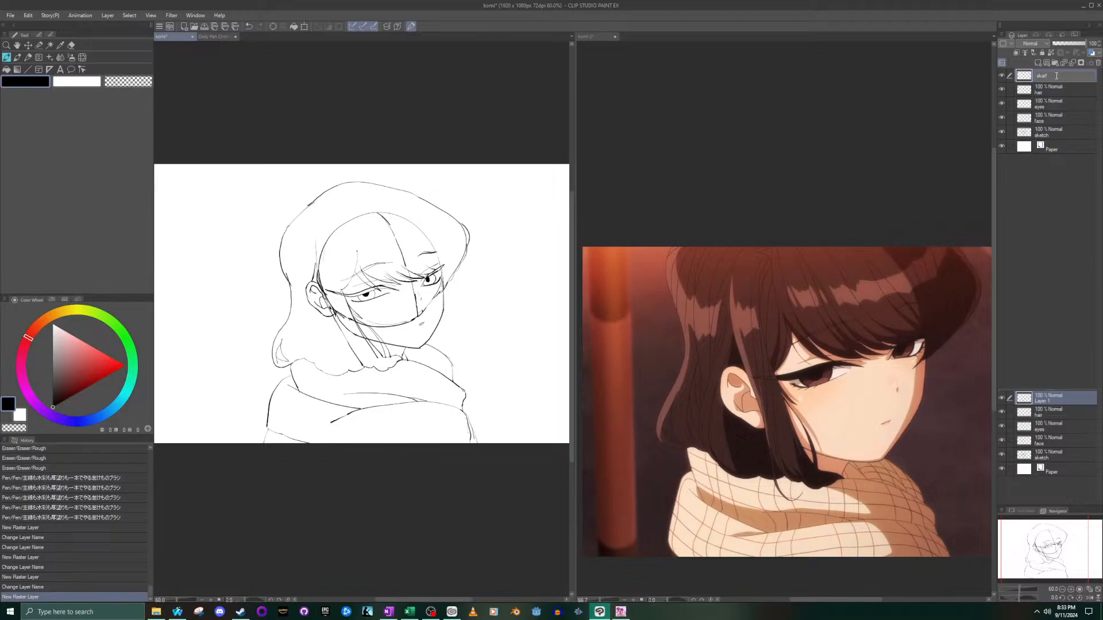
pyautogui.press('Return')
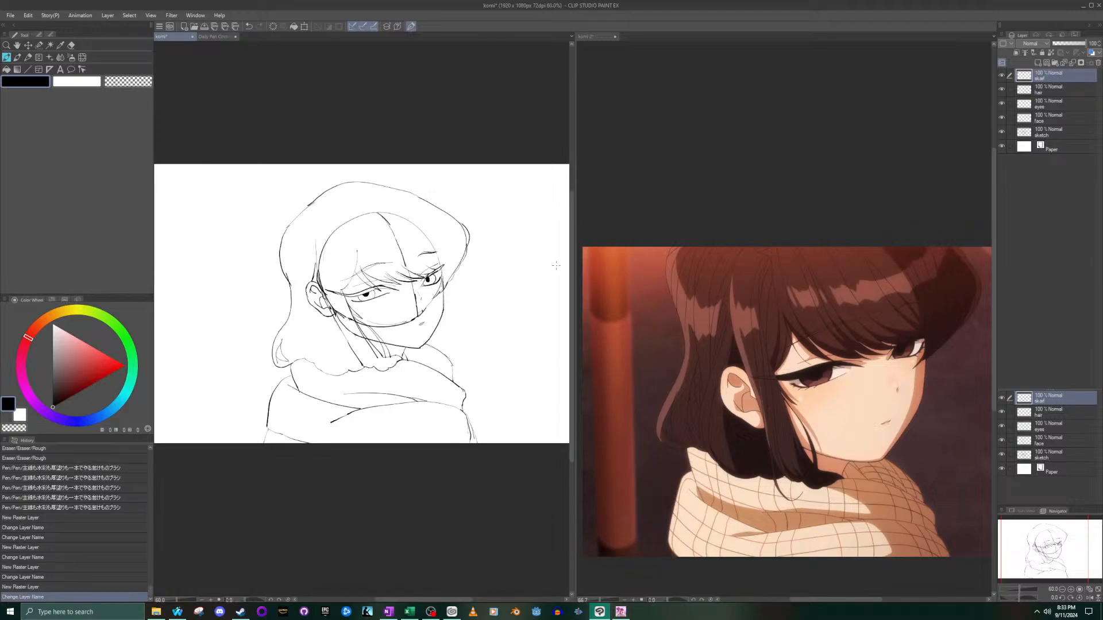
# - Lower the sketch layer's opacity to 32% so it can serve as a tracing guide
pyautogui.click(1042, 132)
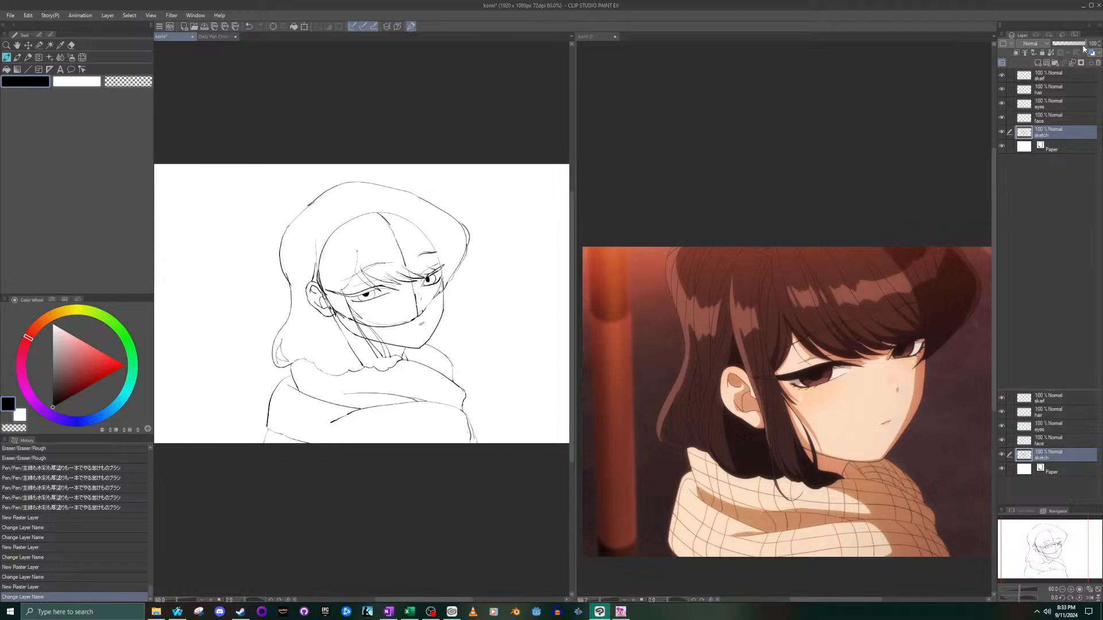
pyautogui.moveTo(1084, 44); pyautogui.dragTo(1063, 46)
pyautogui.scroll(2, 428, 281)
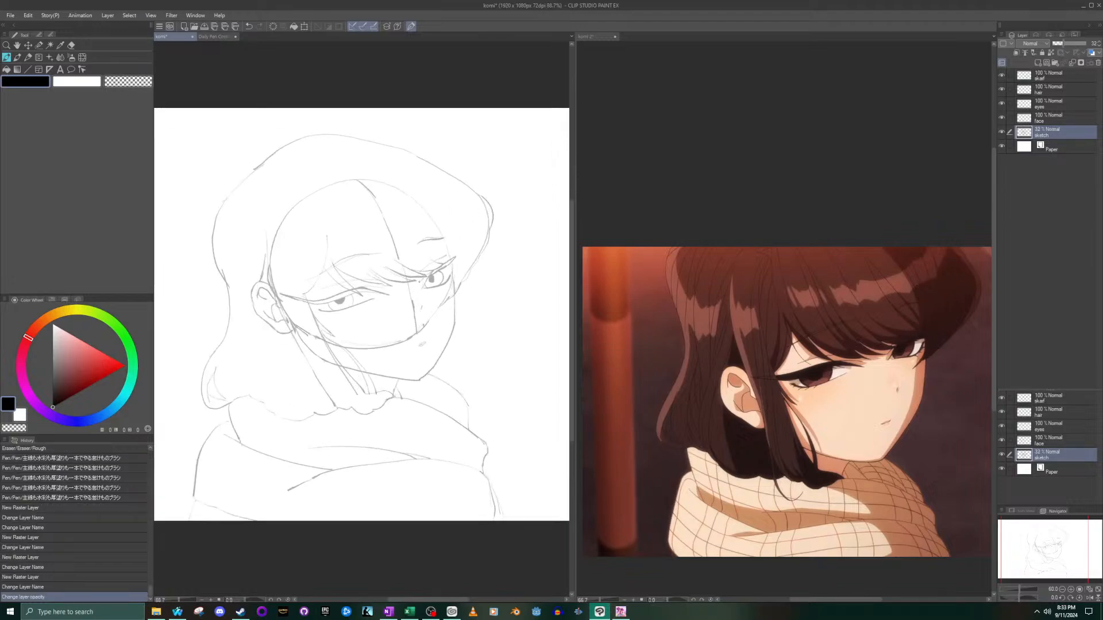
# - Widen the drawing's pane and reframe the komi 2 reference on the face beside it
pyautogui.moveTo(577, 92); pyautogui.dragTo(650, 92)
pyautogui.moveTo(1063, 569); pyautogui.dragTo(1072, 595)
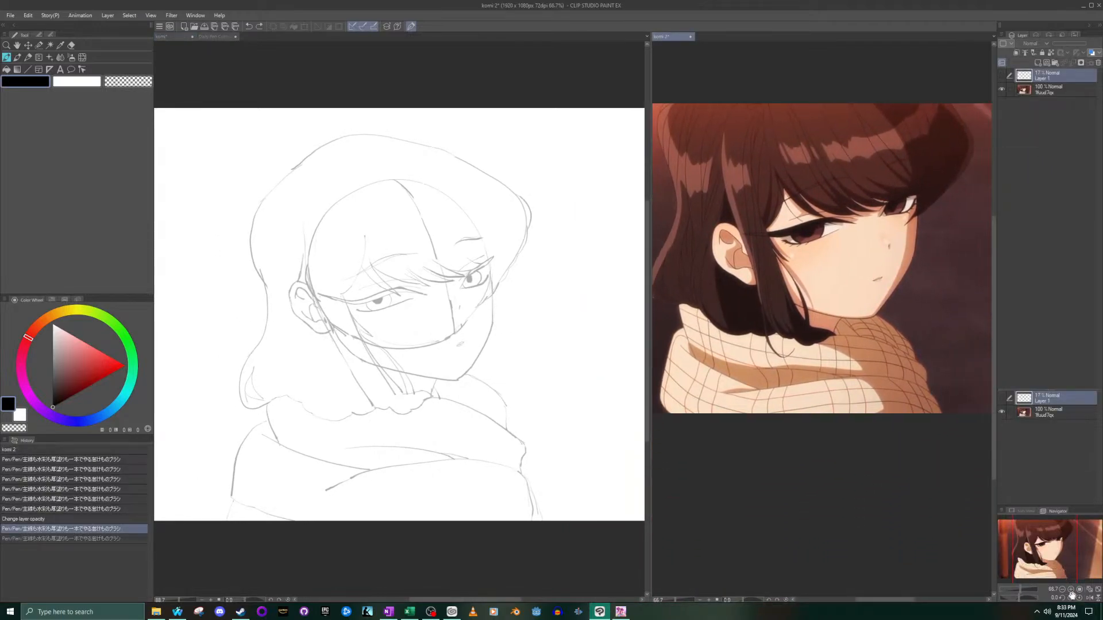
pyautogui.click(474, 164)
pyautogui.scroll(1, 325, 252)
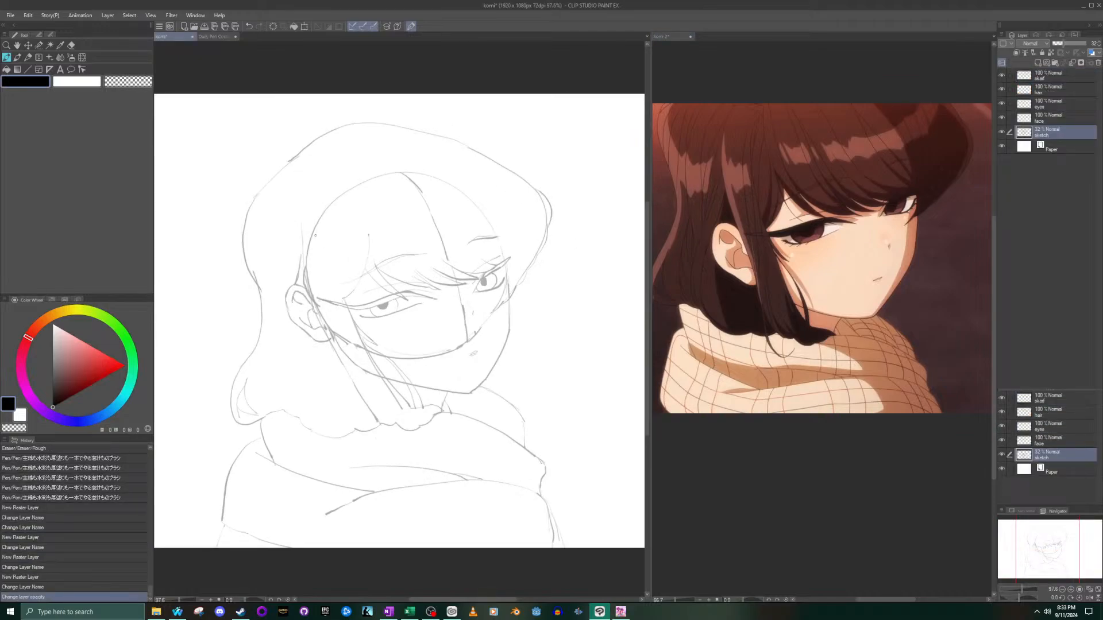
# - Make the face layer active for inking, undoing the stray stroke made on the sketch layer
pyautogui.moveTo(467, 155); pyautogui.dragTo(491, 268)
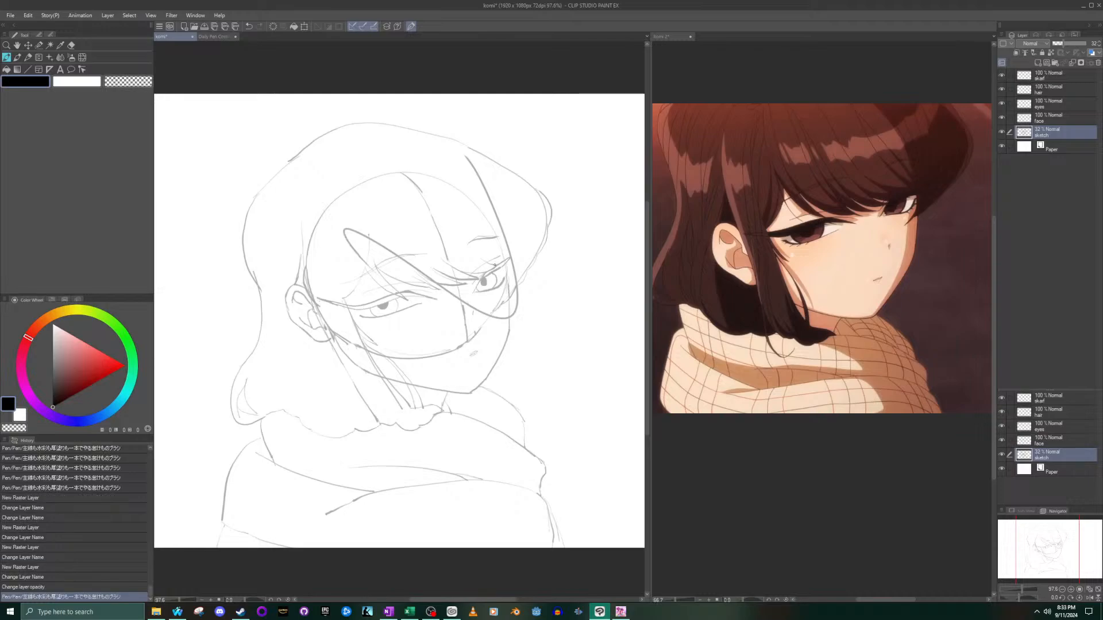
pyautogui.hotkey('ctrl', 'z')
pyautogui.click(1049, 122)
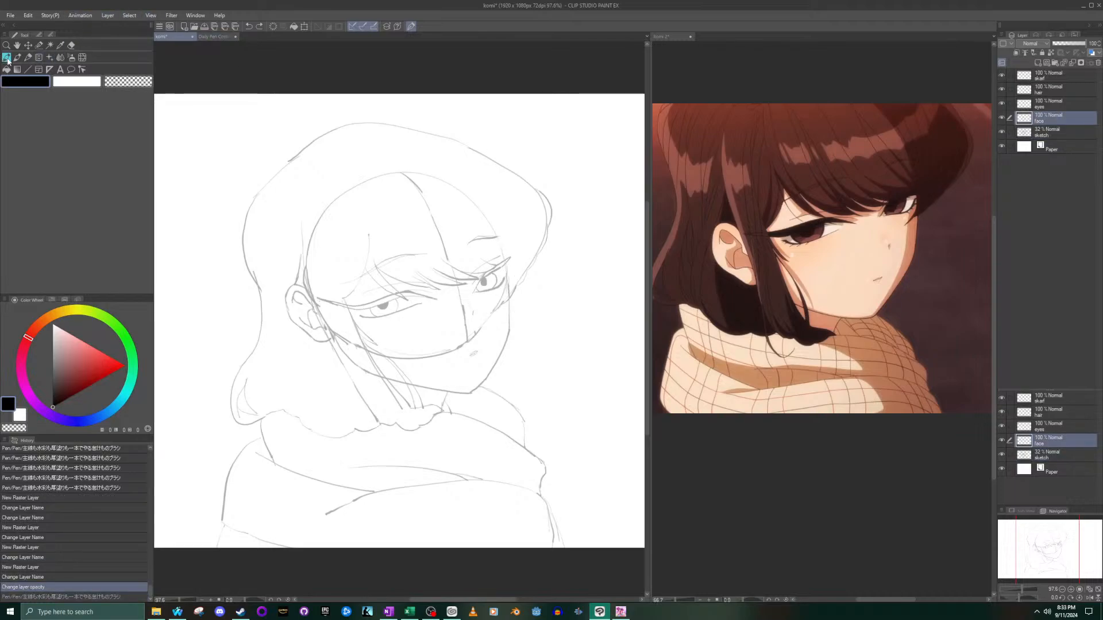
pyautogui.scroll(1, 444, 226)
pyautogui.scroll(2, 510, 384)
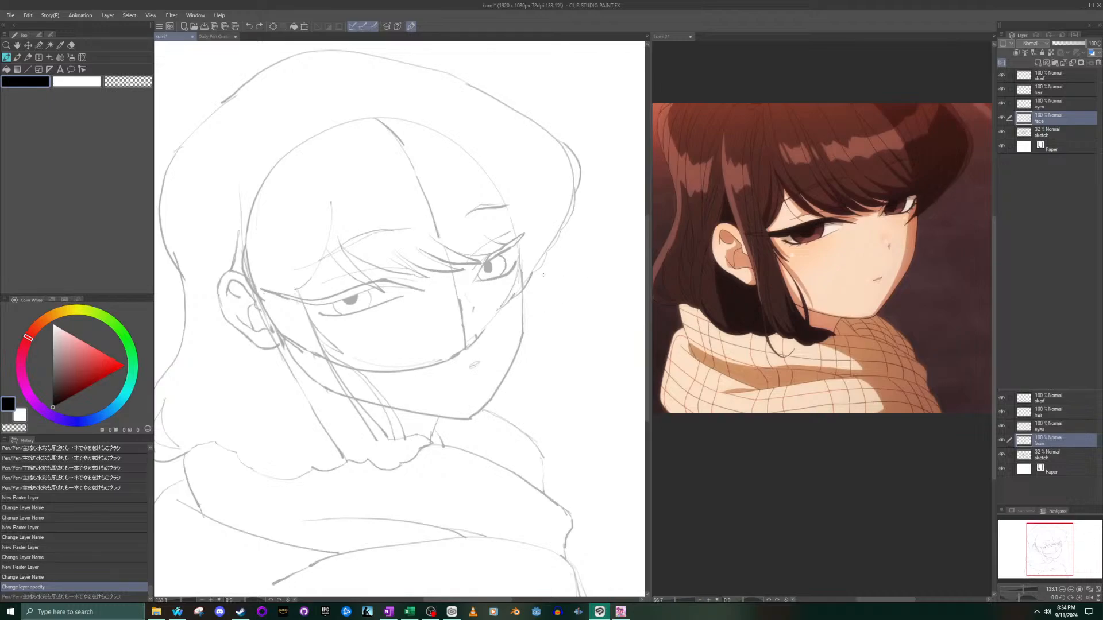
pyautogui.moveTo(272, 151)
pyautogui.mouseDown()
pyautogui.moveTo(497, 202)
pyautogui.moveTo(505, 247)
pyautogui.mouseUp()
pyautogui.hotkey('ctrl', 'z')
pyautogui.moveTo(518, 358); pyautogui.dragTo(516, 366)
pyautogui.hotkey('ctrl', 'z')
# - Try to ink the lower jaw line from the side lock to the chin on the face layer
pyautogui.scroll(3, 384, 407)
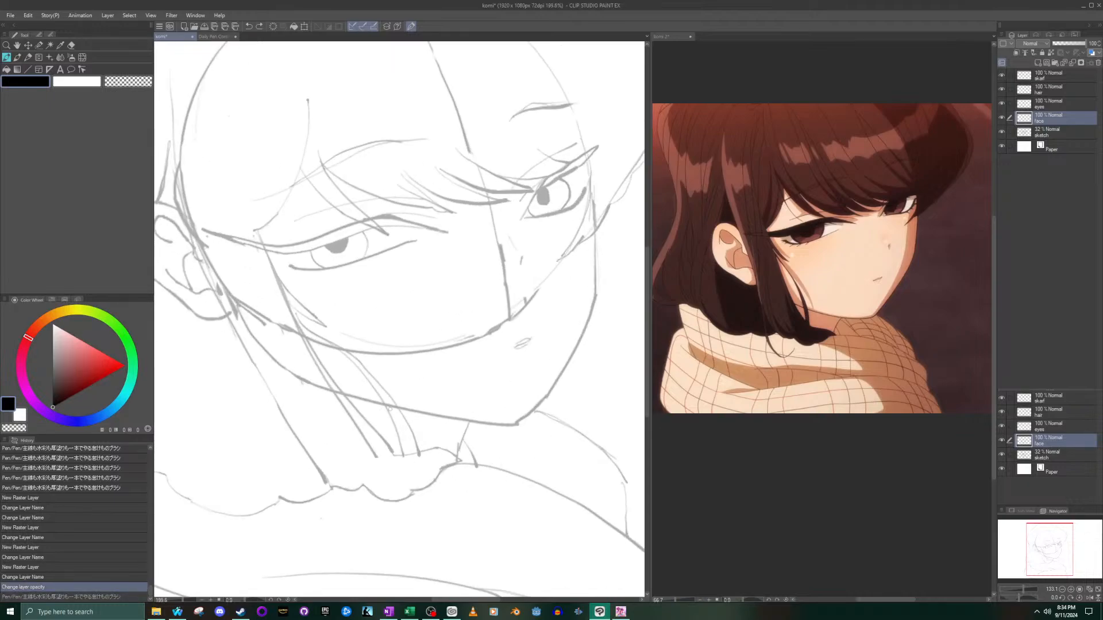
pyautogui.scroll(3, 388, 408)
pyautogui.moveTo(269, 368); pyautogui.dragTo(576, 425)
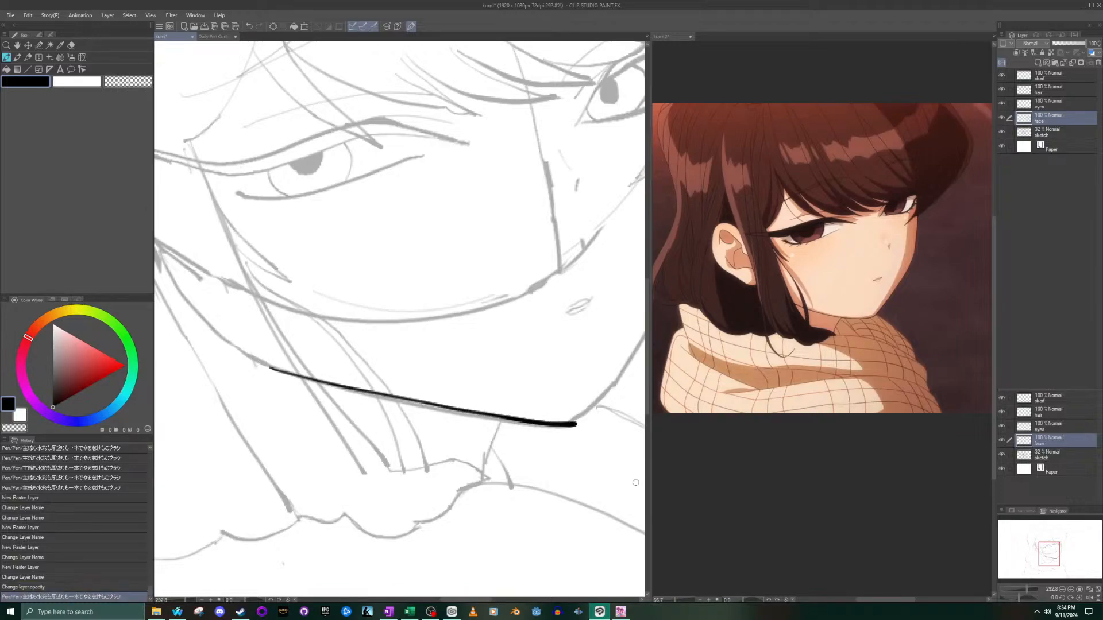
pyautogui.scroll(-2, 583, 433)
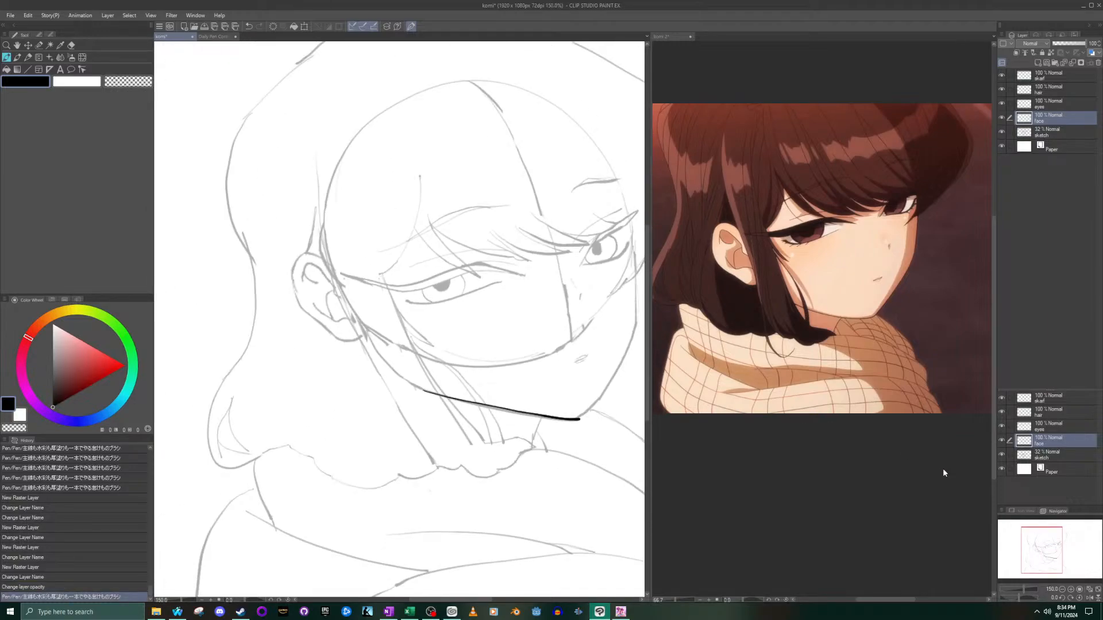
# - Try to ink the contour from the chin up the far cheek, and undo these strokes together with the jaw line
pyautogui.moveTo(587, 404); pyautogui.dragTo(357, 407)
pyautogui.scroll(1, 357, 407)
pyautogui.scroll(1, 359, 405)
pyautogui.moveTo(342, 432)
pyautogui.mouseDown()
pyautogui.moveTo(389, 391)
pyautogui.moveTo(435, 315)
pyautogui.mouseUp()
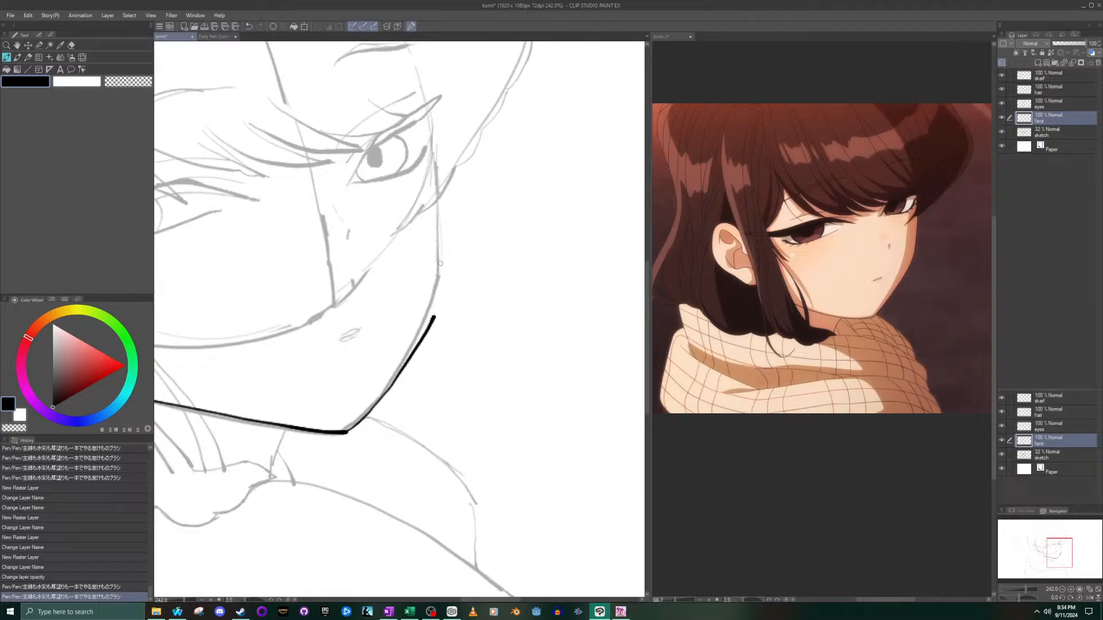
pyautogui.hotkey('ctrl', 'z')
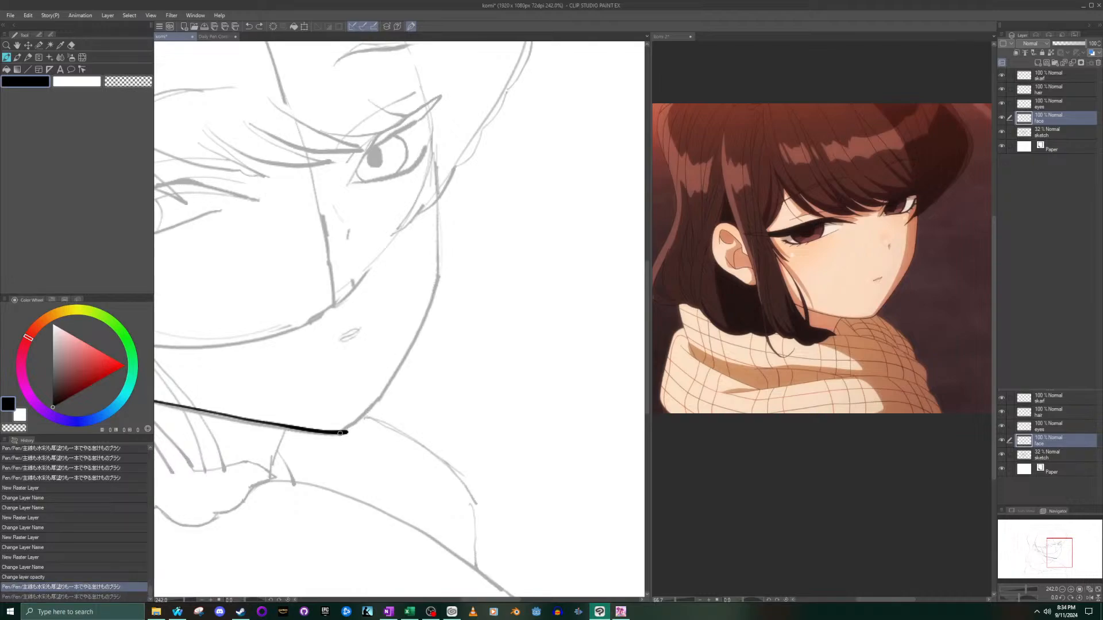
pyautogui.moveTo(348, 432)
pyautogui.mouseDown()
pyautogui.moveTo(407, 378)
pyautogui.moveTo(448, 311)
pyautogui.mouseUp()
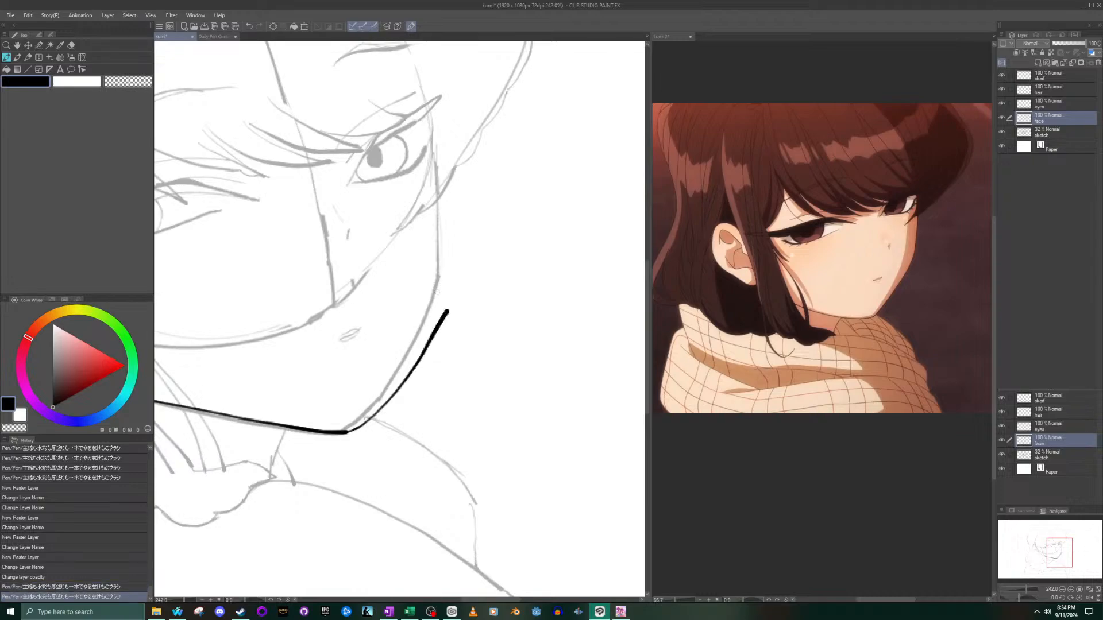
pyautogui.hotkey('ctrl', 'z')
pyautogui.moveTo(342, 432)
pyautogui.mouseDown()
pyautogui.moveTo(404, 385)
pyautogui.moveTo(443, 317)
pyautogui.mouseUp()
pyautogui.hotkey('ctrl', 'z')
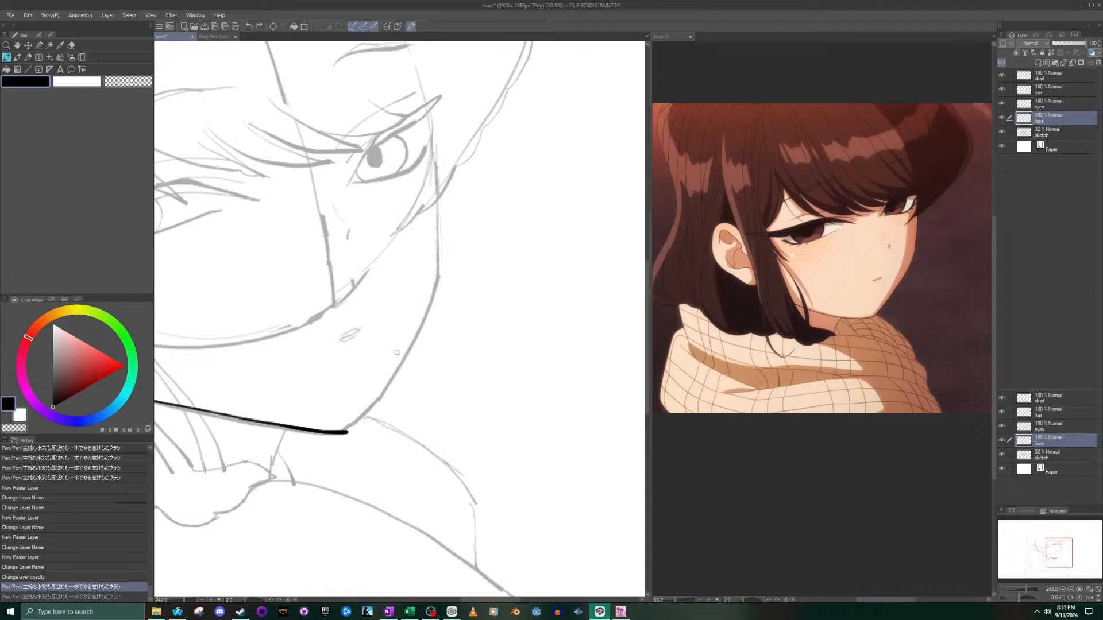
pyautogui.hotkey('ctrl', 'z')
# - Try several strokes along the sketched lower jaw toward the chin, undoing each one
pyautogui.moveTo(1060, 561); pyautogui.dragTo(1054, 565)
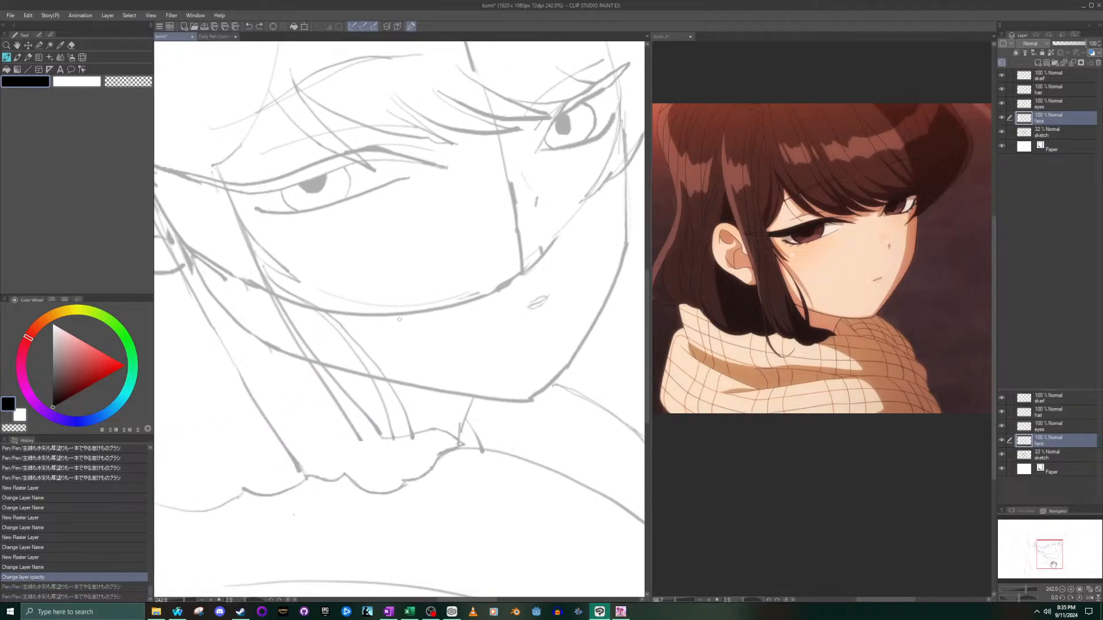
pyautogui.moveTo(299, 364); pyautogui.dragTo(531, 402)
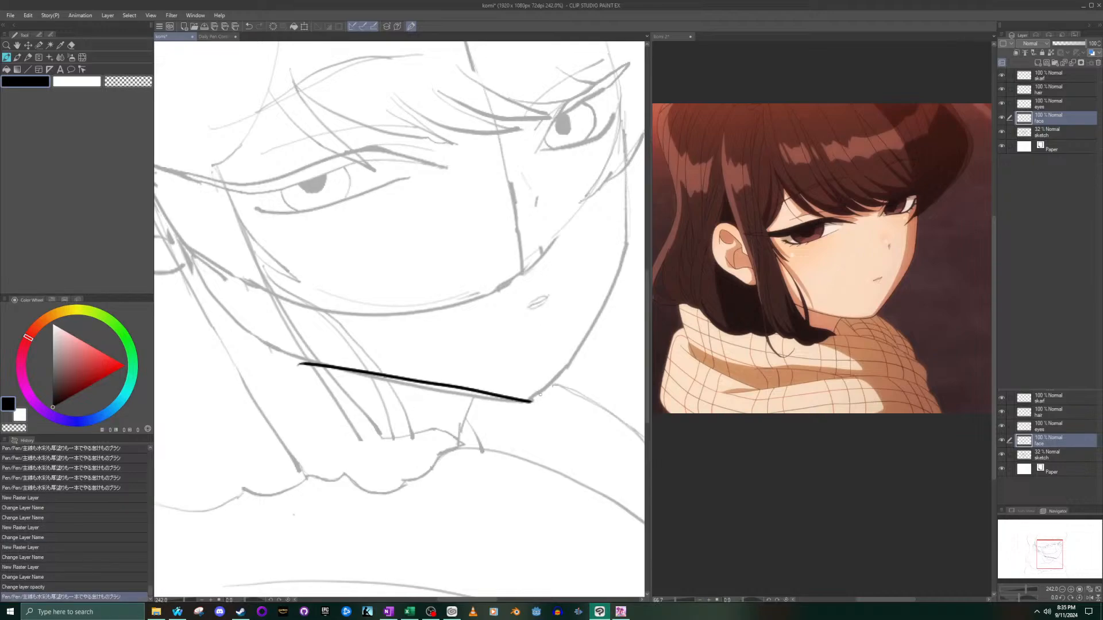
pyautogui.hotkey('ctrl', 'z')
pyautogui.moveTo(290, 350); pyautogui.dragTo(514, 400)
pyautogui.hotkey('ctrl', 'z')
pyautogui.scroll(3, 352, 384)
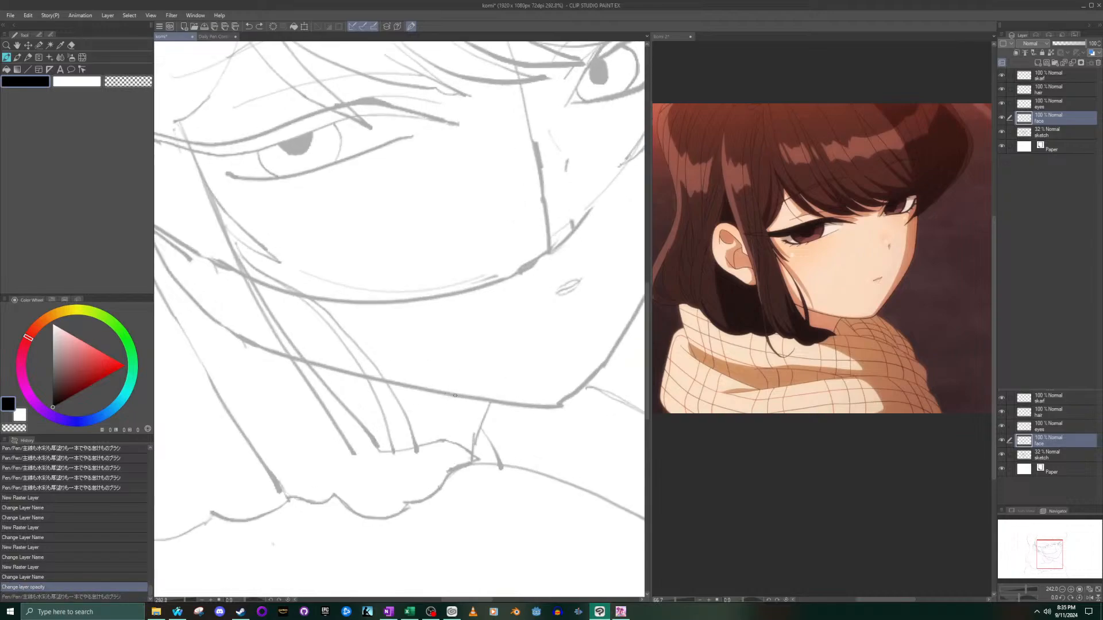
pyautogui.moveTo(218, 340)
pyautogui.mouseDown()
pyautogui.moveTo(399, 386)
pyautogui.moveTo(569, 409)
pyautogui.mouseUp()
pyautogui.hotkey('ctrl', 'z')
pyautogui.moveTo(228, 336)
pyautogui.mouseDown()
pyautogui.moveTo(374, 379)
pyautogui.moveTo(572, 412)
pyautogui.mouseUp()
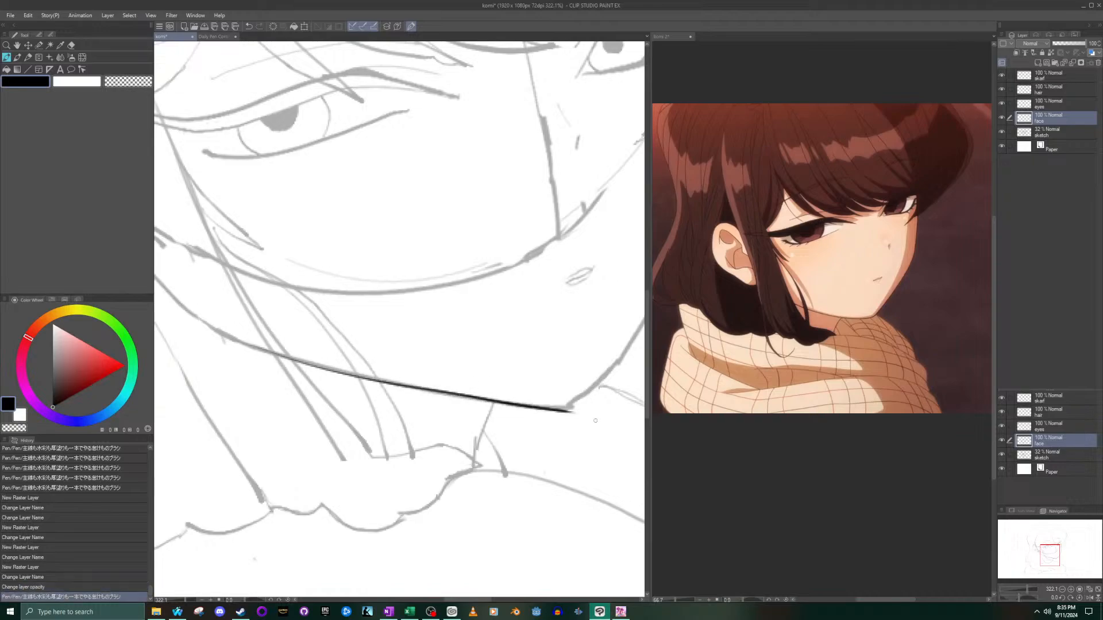
pyautogui.hotkey('ctrl', 'z')
pyautogui.moveTo(257, 348); pyautogui.dragTo(577, 412)
pyautogui.hotkey('ctrl', 'z')
pyautogui.click(267, 351)
pyautogui.click(267, 351)
pyautogui.hotkey('ctrl', 'z')
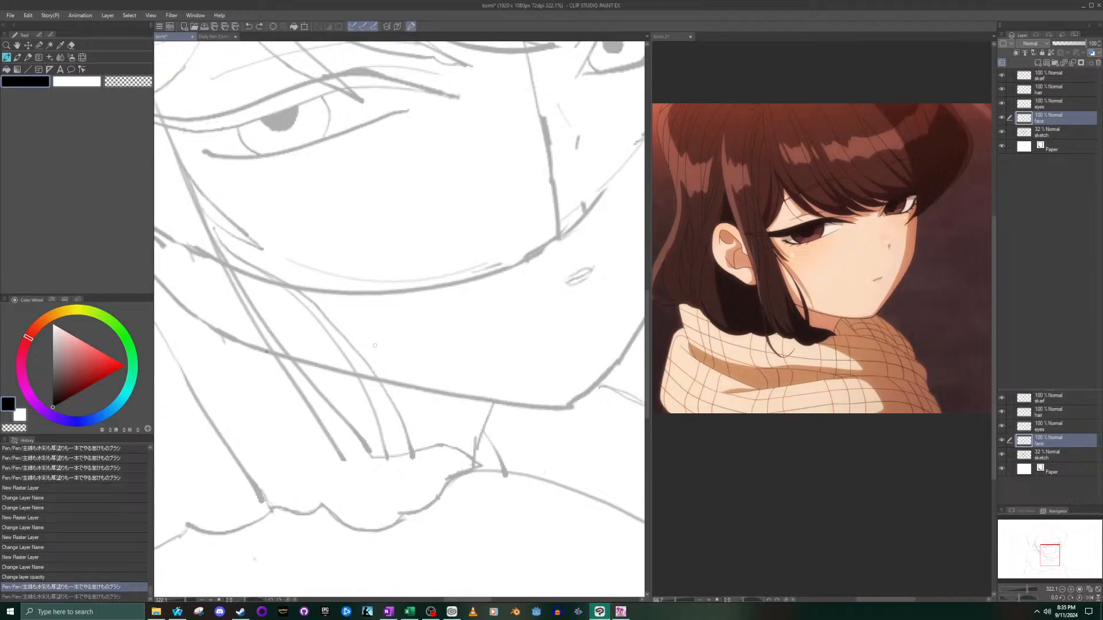
# - Ink the lower jaw over the sketch in one stroke from the side lock to the chin's tip
pyautogui.scroll(1, 549, 420)
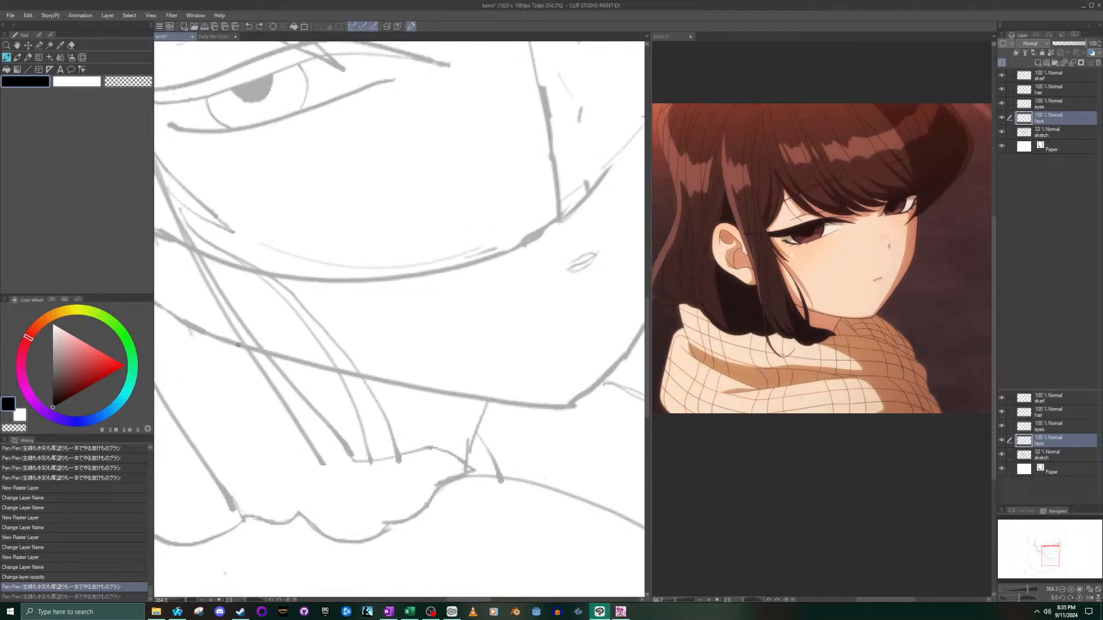
pyautogui.moveTo(224, 341); pyautogui.dragTo(549, 408)
pyautogui.scroll(-8, 609, 384)
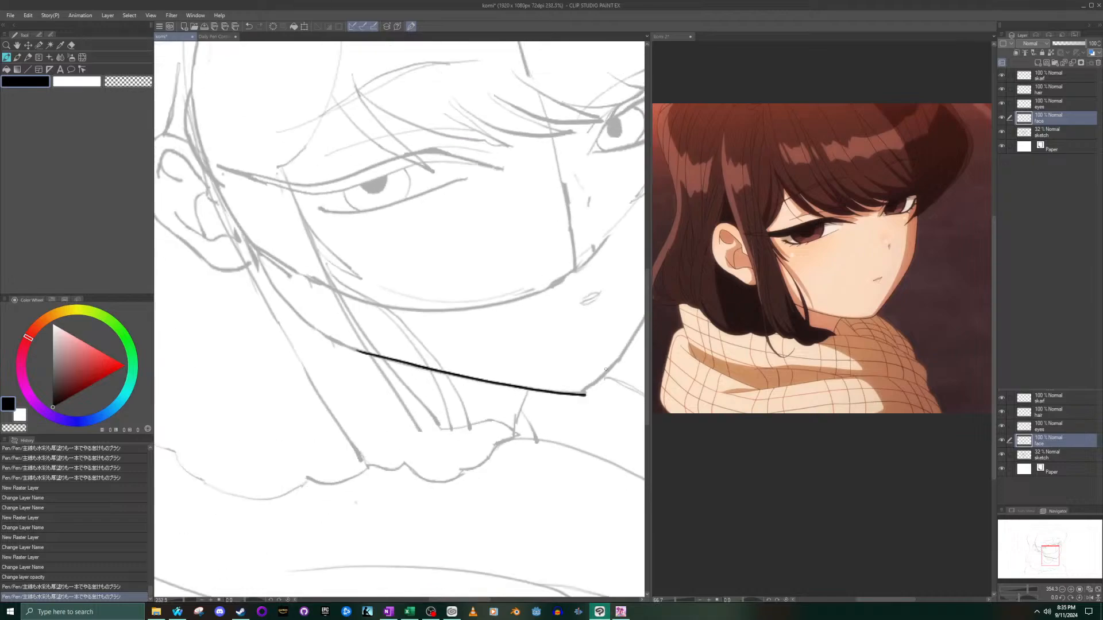
# - Try to ink the face's far contour from the chin up to below the far eye, undoing the strokes
pyautogui.moveTo(1021, 551); pyautogui.dragTo(1034, 549)
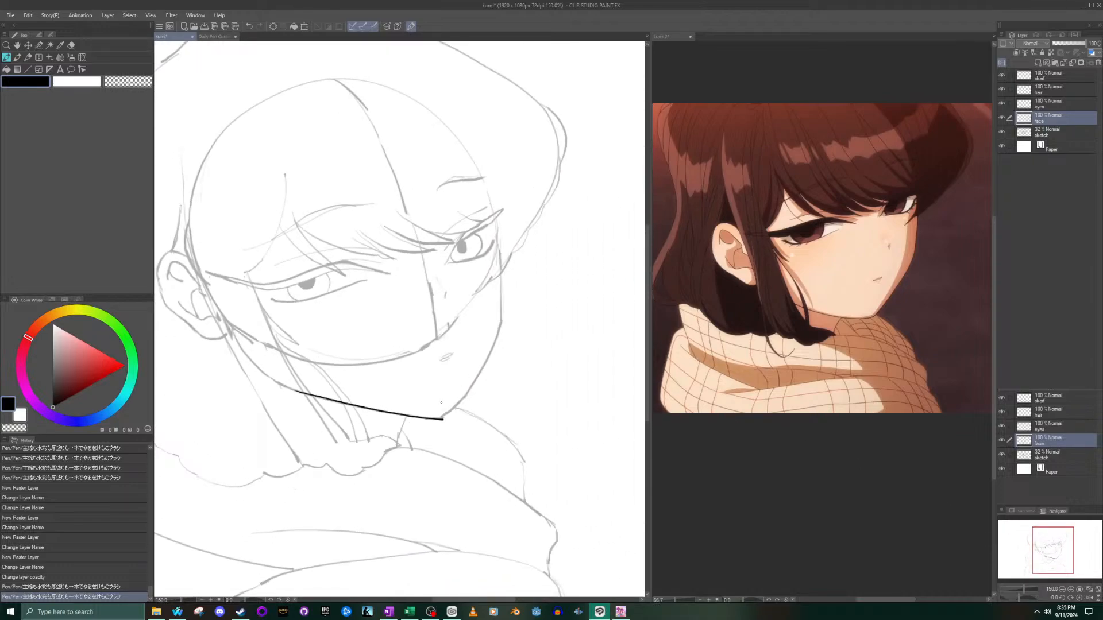
pyautogui.moveTo(452, 412)
pyautogui.mouseDown()
pyautogui.moveTo(502, 359)
pyautogui.moveTo(506, 278)
pyautogui.moveTo(502, 358)
pyautogui.mouseUp()
pyautogui.hotkey('ctrl', 'z')
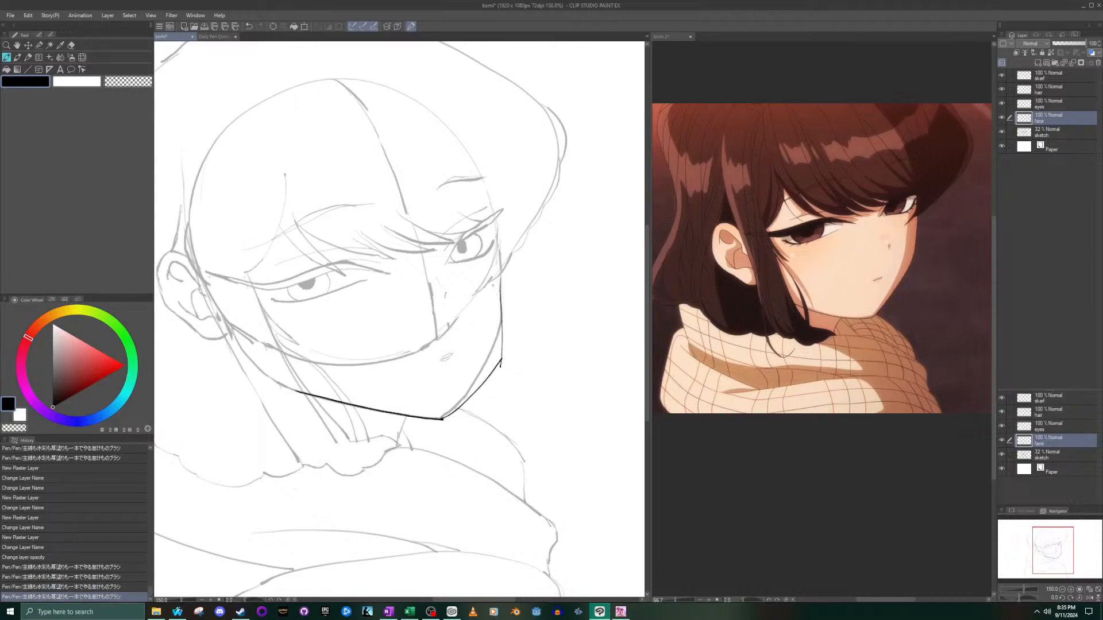
pyautogui.scroll(3, 494, 289)
pyautogui.hotkey('ctrl', 'z')
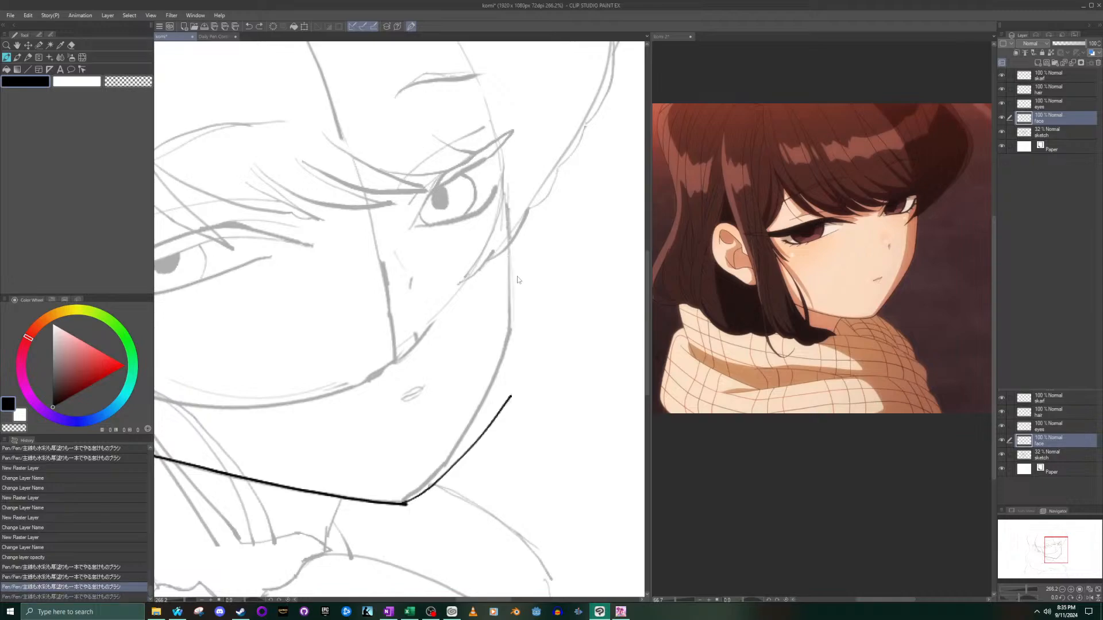
pyautogui.moveTo(508, 246); pyautogui.dragTo(489, 426)
pyautogui.scroll(-3, 463, 471)
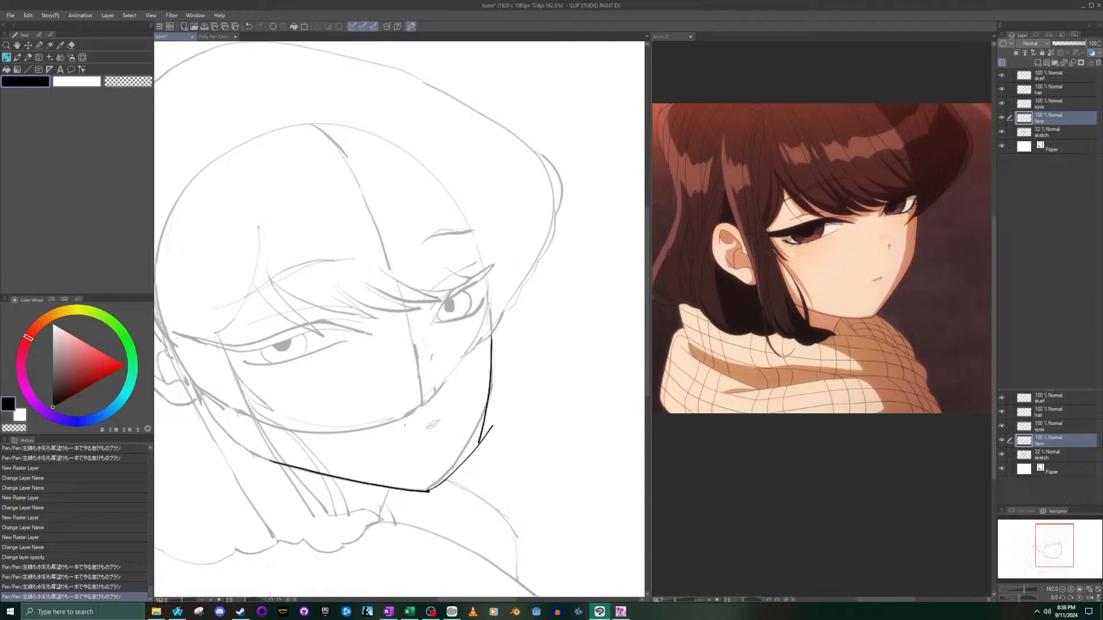
pyautogui.hotkey('ctrl', 'z')
pyautogui.hotkey('ctrl', 'z')
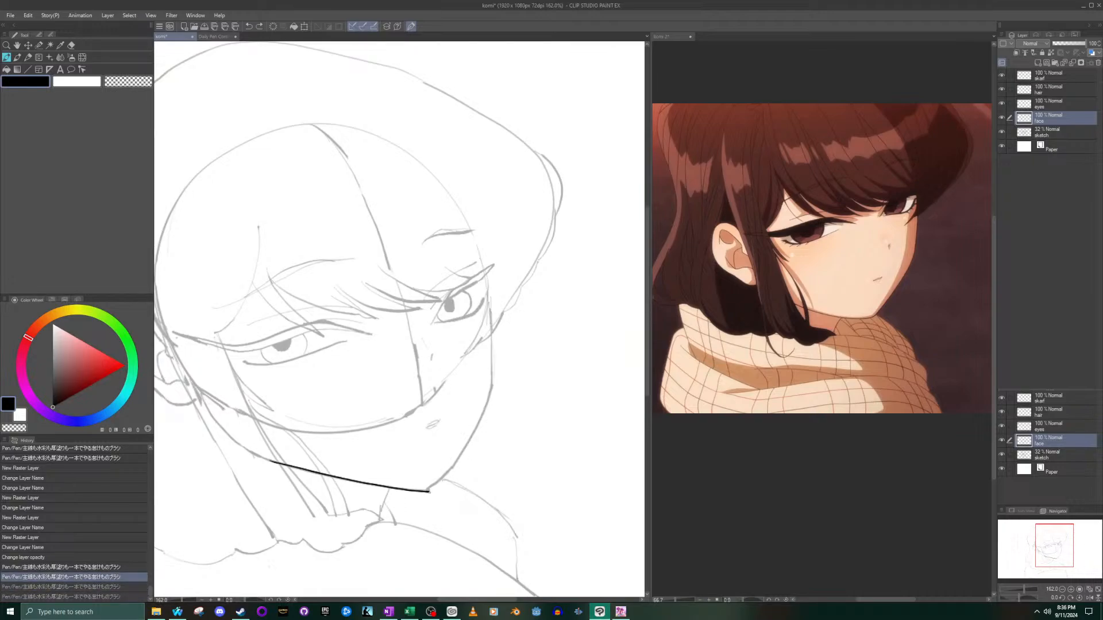
# - Ink the contour from the chin's tip up to the far lower cheek, undoing the trial strokes above it
pyautogui.moveTo(430, 490)
pyautogui.mouseDown()
pyautogui.moveTo(465, 458)
pyautogui.moveTo(496, 399)
pyautogui.moveTo(489, 333)
pyautogui.mouseUp()
pyautogui.hotkey('ctrl', 'z')
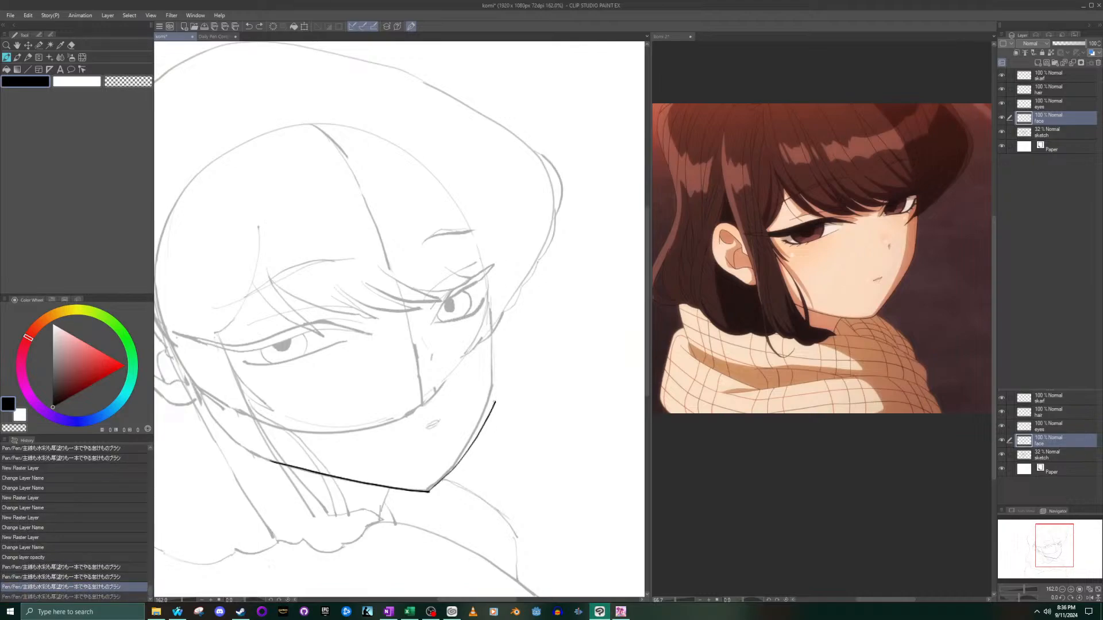
pyautogui.moveTo(495, 402); pyautogui.dragTo(489, 331)
pyautogui.scroll(5, 495, 327)
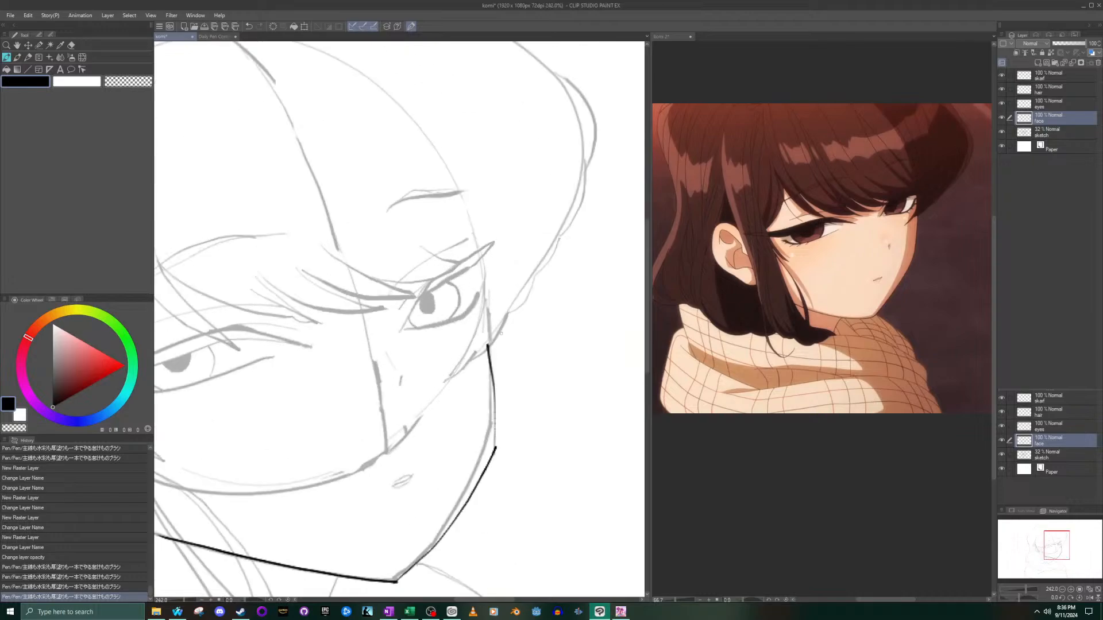
pyautogui.hotkey('ctrl', 'z')
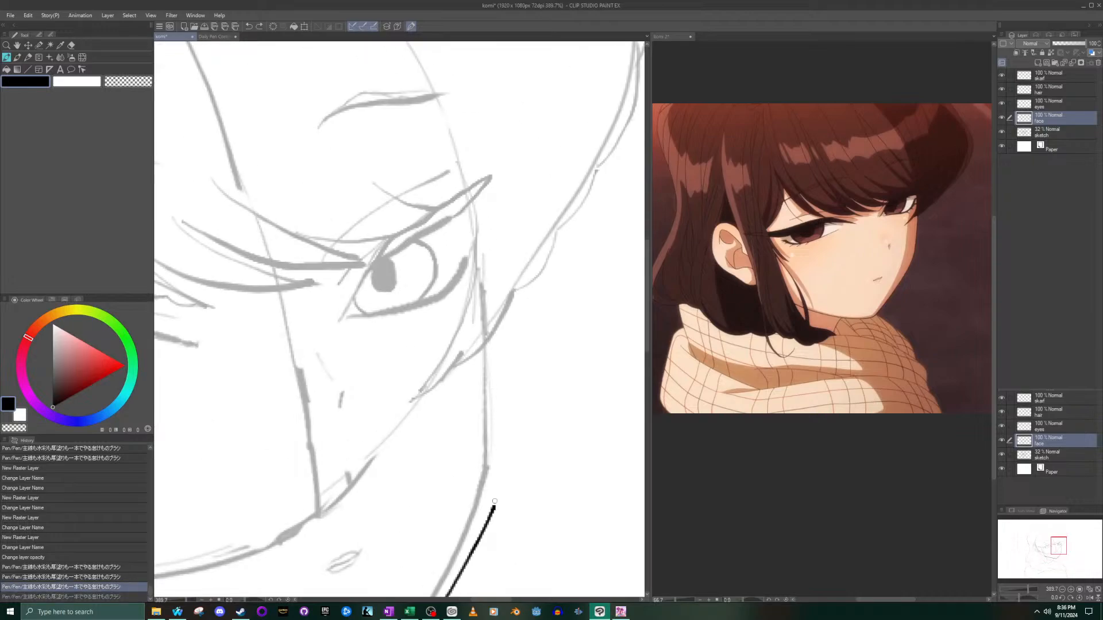
# - Ink the far cheek line from the lower cheek's corner up to the hair edge below the far eye, undoing misplaced strokes
pyautogui.moveTo(494, 505); pyautogui.dragTo(490, 356)
pyautogui.hotkey('ctrl', 'z')
pyautogui.moveTo(492, 509); pyautogui.dragTo(486, 340)
pyautogui.moveTo(493, 509)
pyautogui.mouseDown()
pyautogui.moveTo(486, 342)
pyautogui.moveTo(492, 504)
pyautogui.mouseUp()
pyautogui.hotkey('ctrl', 'z')
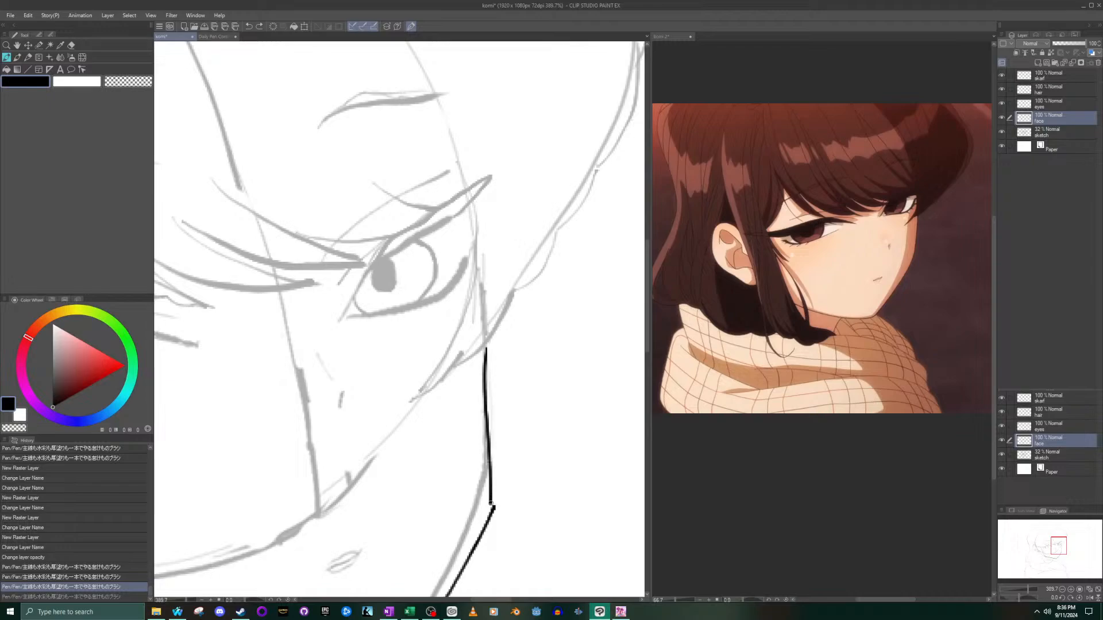
# - Redraw the far cheek line from the lower cheek's corner up to the hair edge below the far eye, undoing the trial strokes
pyautogui.hotkey('ctrl', 'z')
pyautogui.scroll(3, 490, 515)
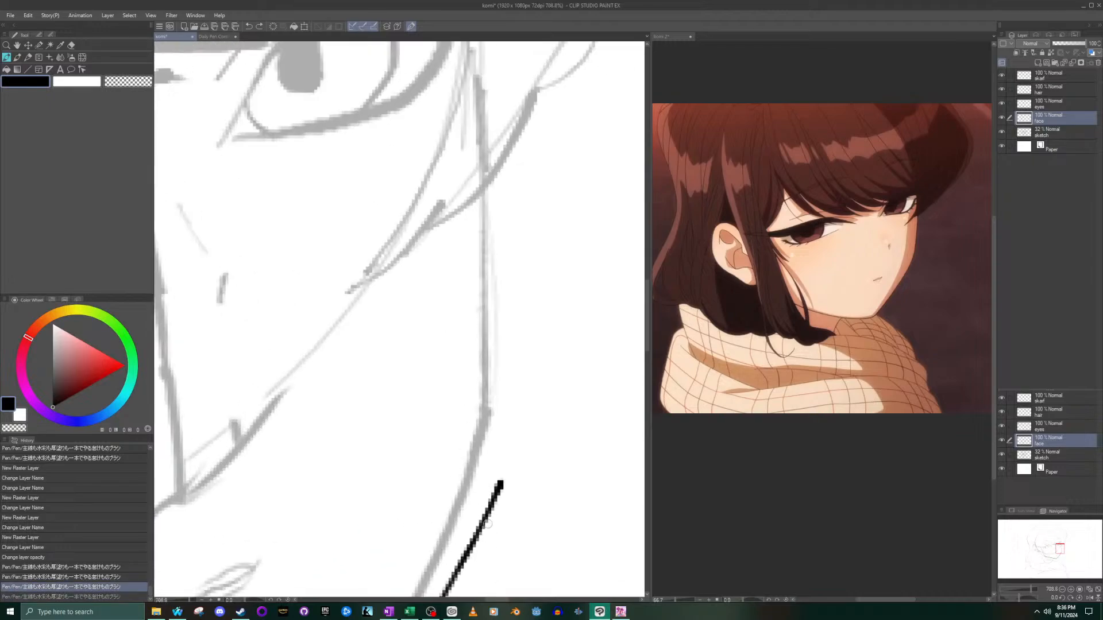
pyautogui.hotkey('ctrl', 'y')
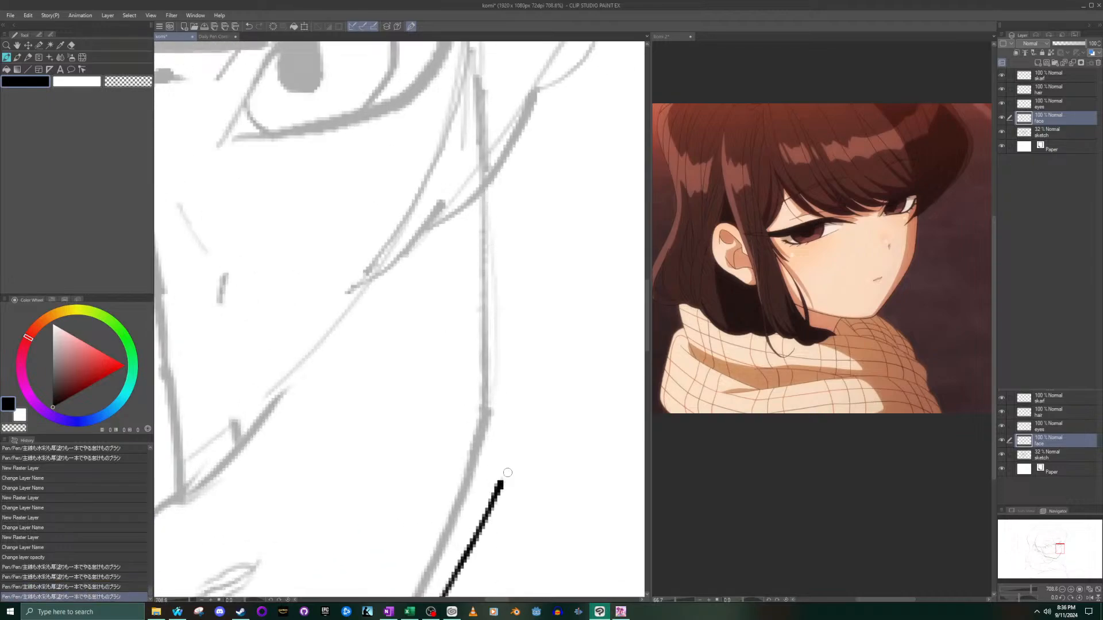
pyautogui.moveTo(500, 486)
pyautogui.mouseDown()
pyautogui.moveTo(506, 345)
pyautogui.moveTo(490, 193)
pyautogui.mouseUp()
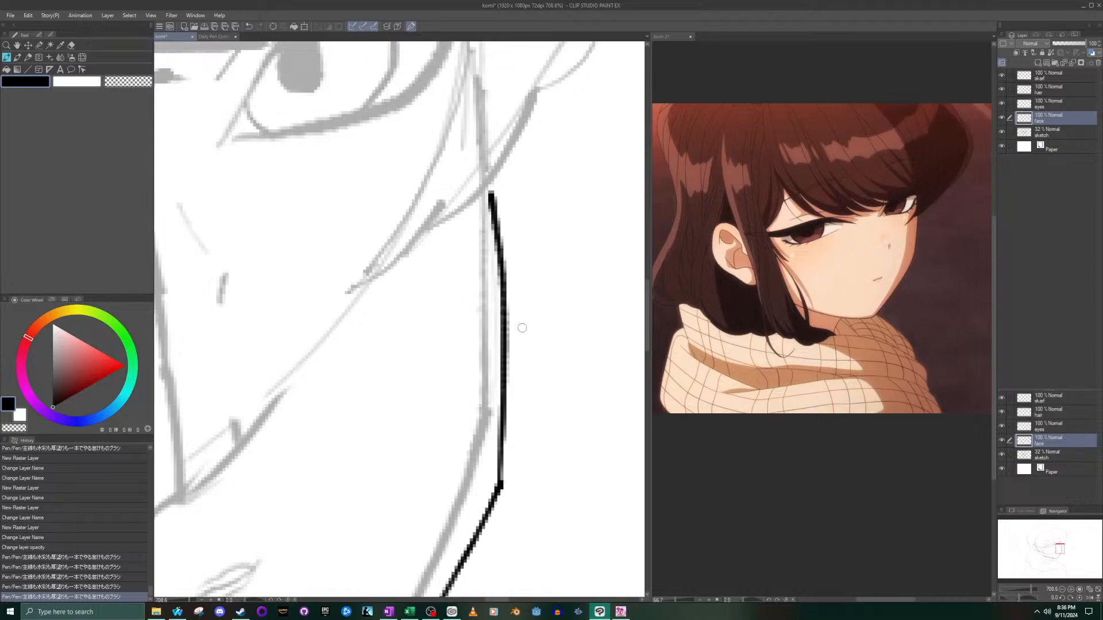
pyautogui.hotkey('ctrl', 'z')
pyautogui.moveTo(500, 486); pyautogui.dragTo(488, 207)
pyautogui.hotkey('ctrl', 'z')
pyautogui.moveTo(498, 490)
pyautogui.mouseDown()
pyautogui.moveTo(517, 362)
pyautogui.moveTo(517, 143)
pyautogui.mouseUp()
pyautogui.hotkey('ctrl', 'z')
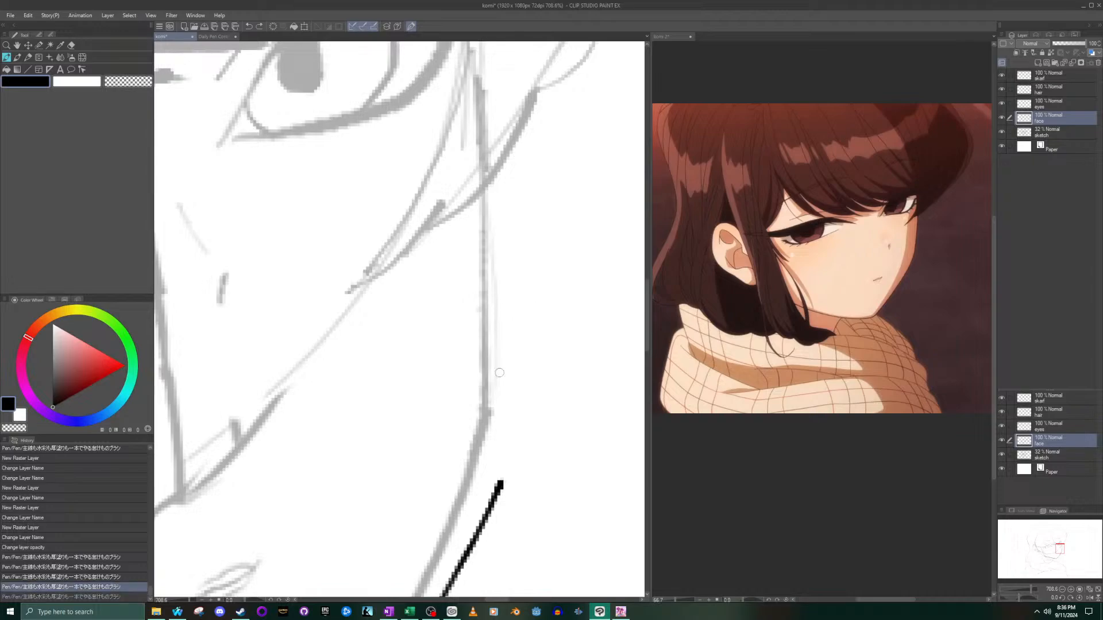
pyautogui.moveTo(499, 485); pyautogui.dragTo(499, 151)
pyautogui.scroll(-8, 482, 356)
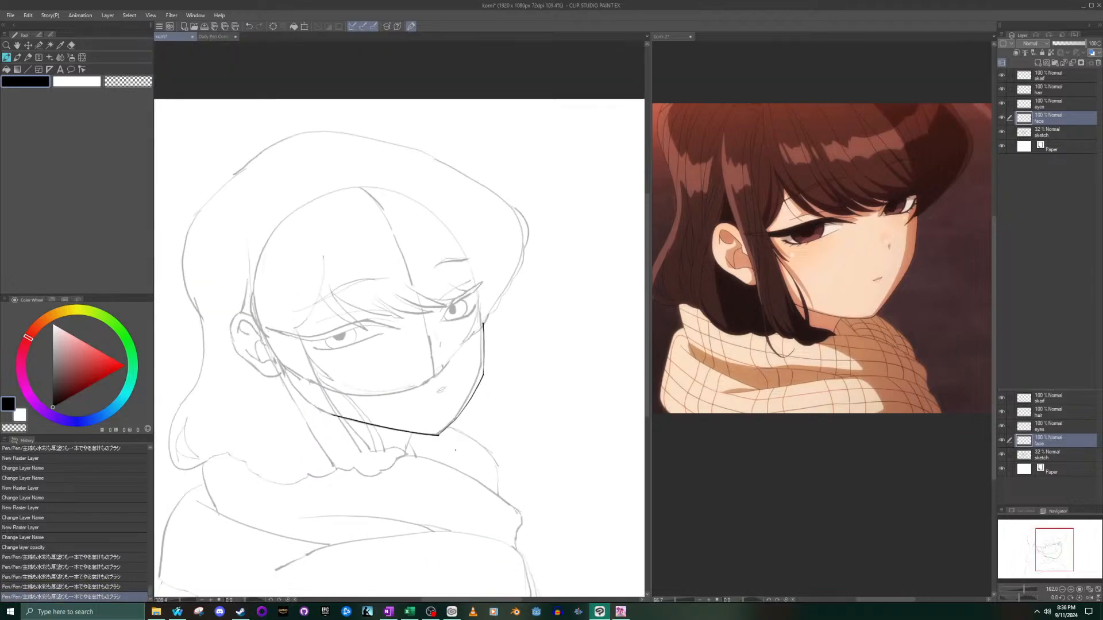
# - Erase the sharp corner at the far lower cheek and bridge the gap with a gently curved stroke, undoing misplaced tries
pyautogui.scroll(8, 487, 366)
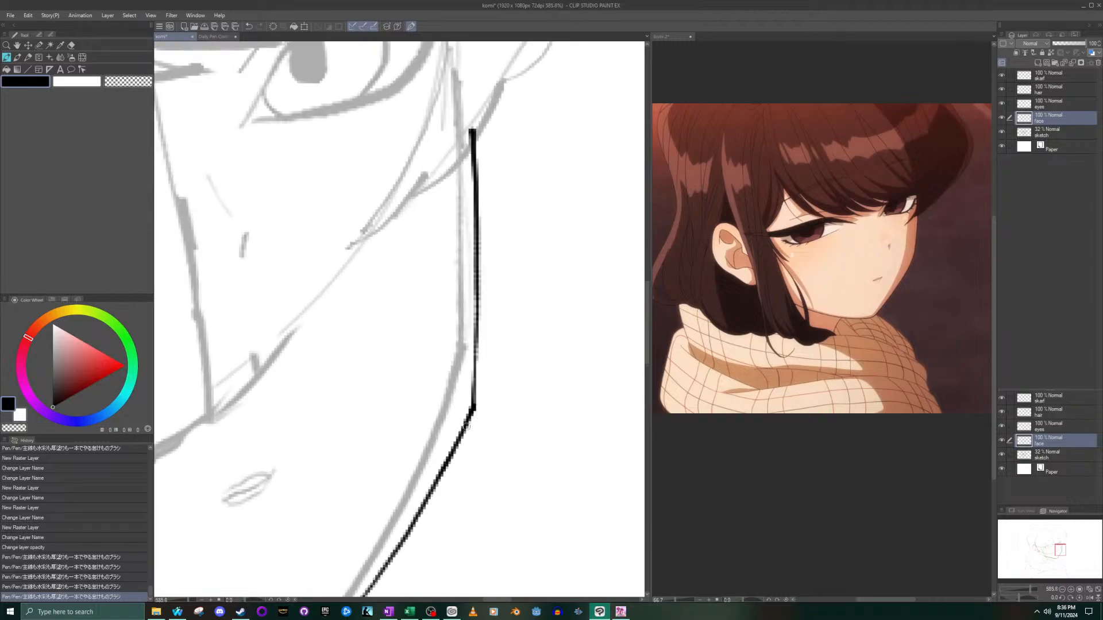
pyautogui.click(71, 44)
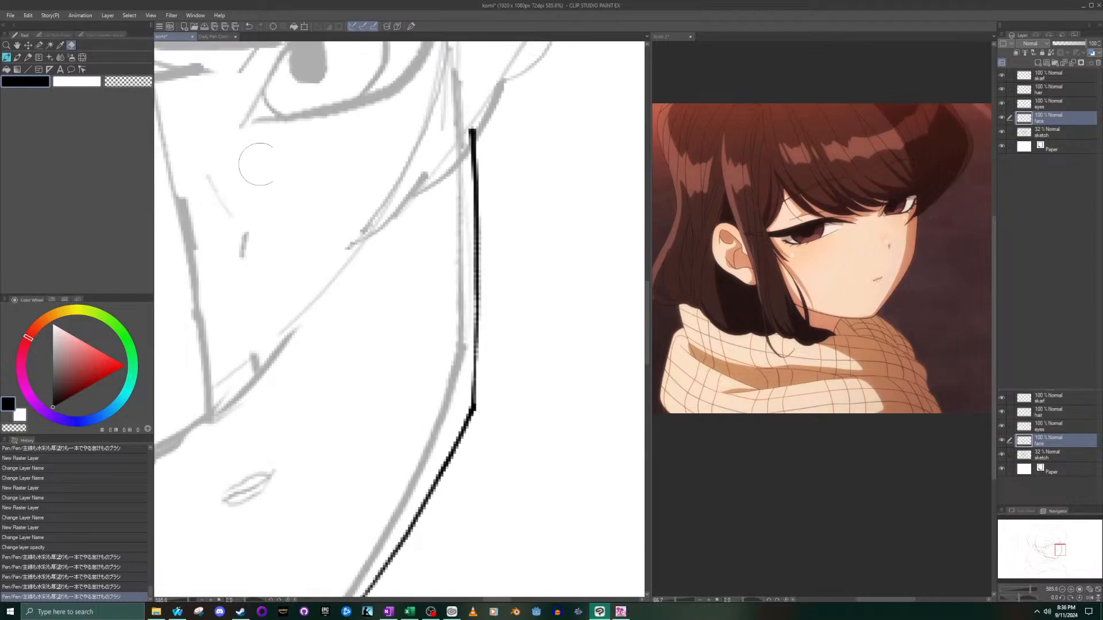
pyautogui.moveTo(484, 419); pyautogui.dragTo(481, 411)
pyautogui.click(10, 58)
pyautogui.moveTo(465, 427); pyautogui.dragTo(476, 393)
pyautogui.hotkey('ctrl', 'z')
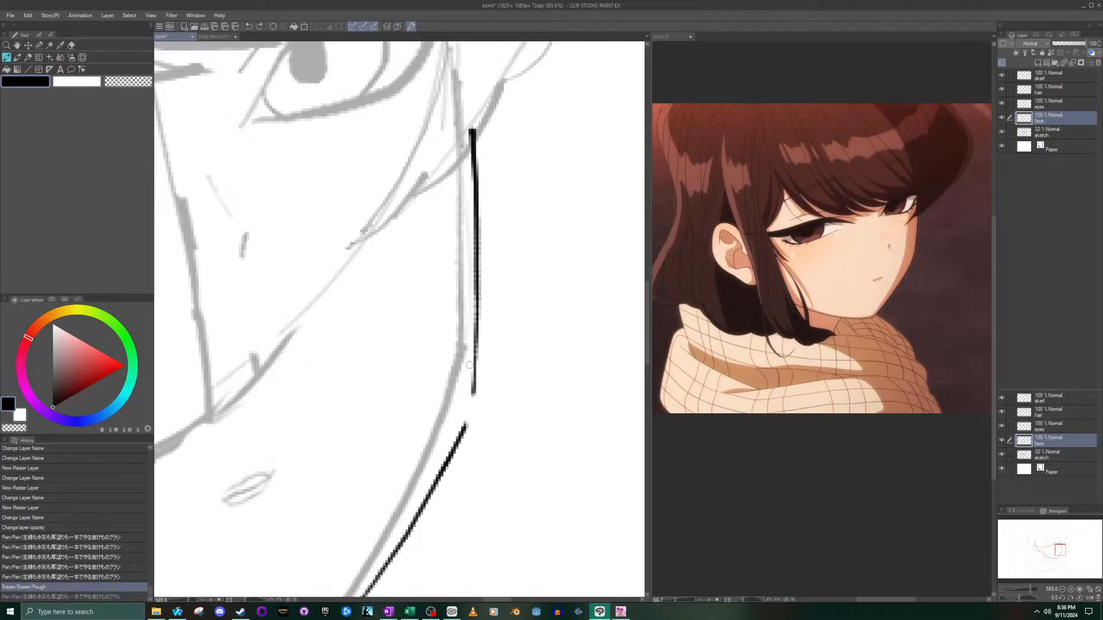
pyautogui.moveTo(465, 427); pyautogui.dragTo(481, 383)
pyautogui.hotkey('ctrl', 'z')
pyautogui.moveTo(463, 430); pyautogui.dragTo(478, 380)
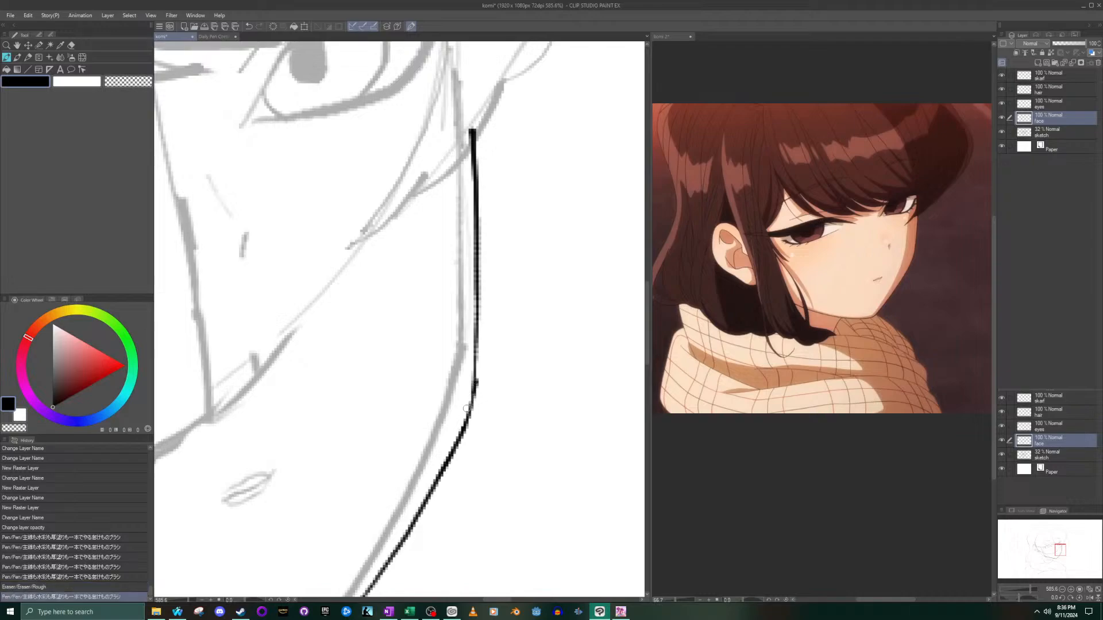
# - Erase the stray bump on the outer side of the lower cheek where the contour strokes join
pyautogui.scroll(5, 479, 374)
pyautogui.press('e')
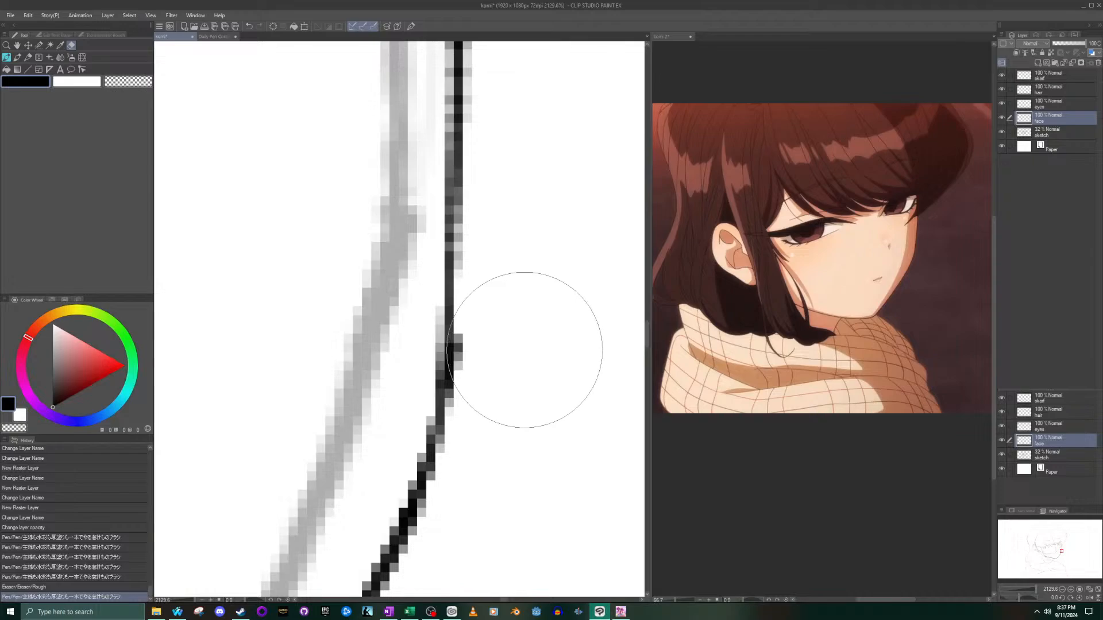
pyautogui.moveTo(525, 350); pyautogui.dragTo(521, 351)
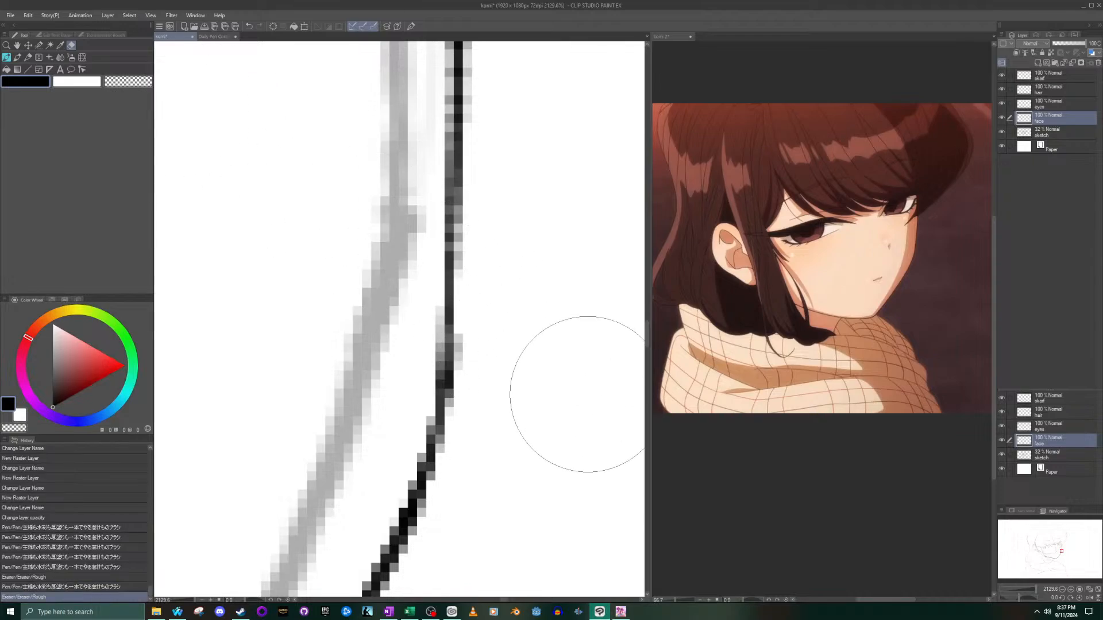
pyautogui.scroll(-3, 371, 325)
pyautogui.scroll(-6, 370, 326)
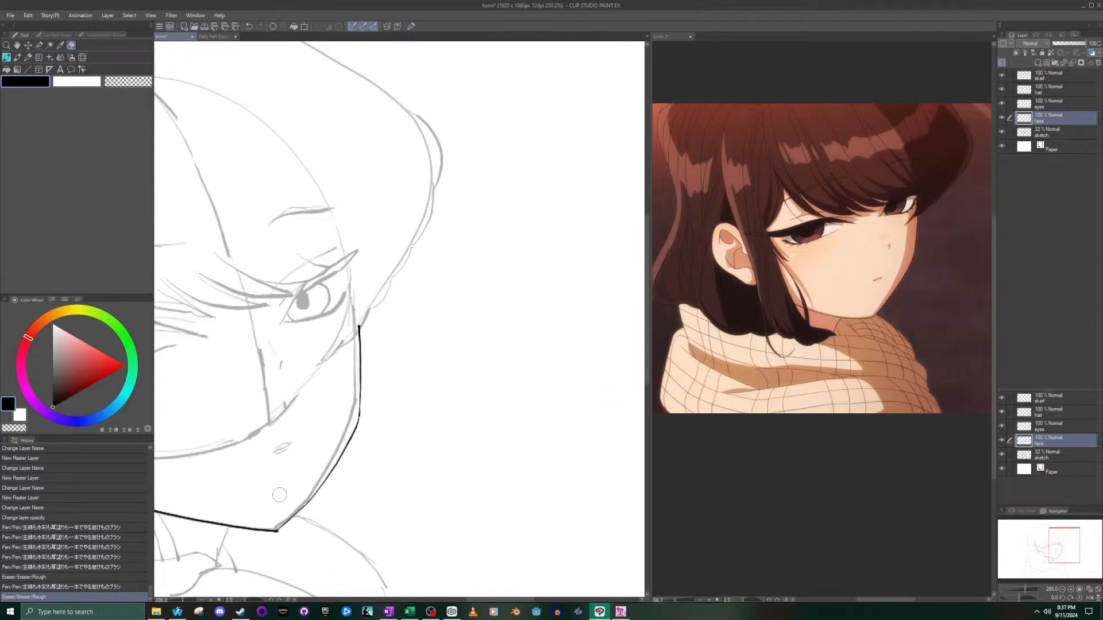
# - Erase the pointed chin tip and redraw it as a rounded curve joining the jaw and far contour, undoing trial strokes
pyautogui.scroll(6, 232, 495)
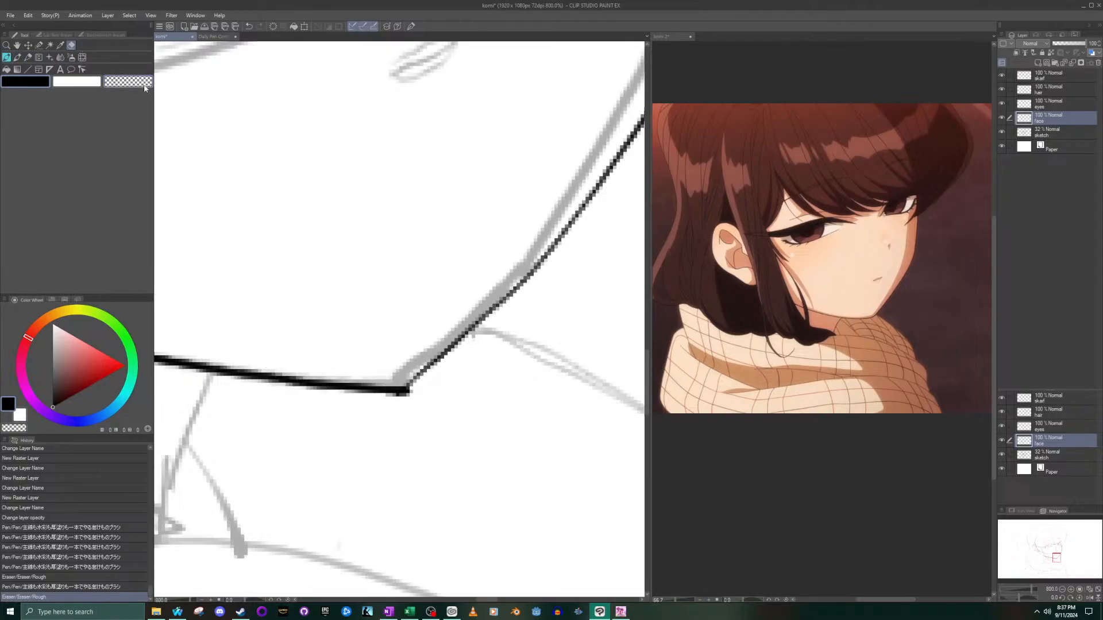
pyautogui.moveTo(394, 386); pyautogui.dragTo(369, 369)
pyautogui.click(6, 57)
pyautogui.moveTo(362, 390)
pyautogui.mouseDown()
pyautogui.moveTo(408, 388)
pyautogui.moveTo(460, 356)
pyautogui.mouseUp()
pyautogui.hotkey('ctrl', 'z')
pyautogui.hotkey('ctrl', 'z')
pyautogui.moveTo(376, 388); pyautogui.dragTo(447, 357)
pyautogui.hotkey('ctrl', 'z')
pyautogui.moveTo(368, 388); pyautogui.dragTo(452, 353)
pyautogui.hotkey('ctrl', '0')
pyautogui.scroll(6, 357, 434)
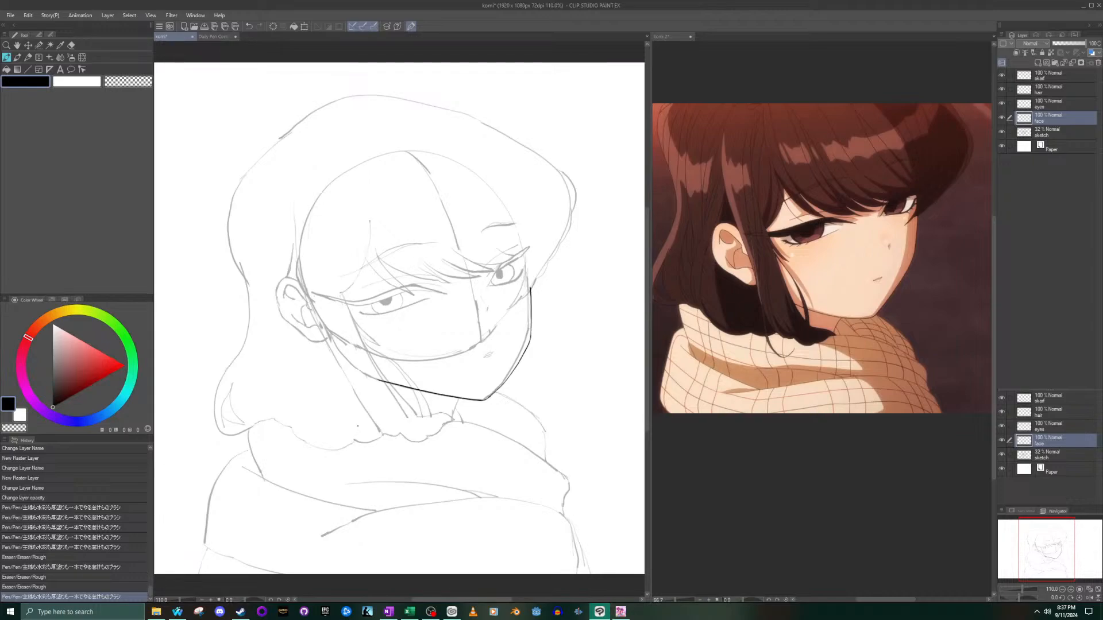
# - Ink the small mouth over the sketch with upper and lower lip curves matching the reference, undoing misplaced strokes
pyautogui.scroll(3, 370, 435)
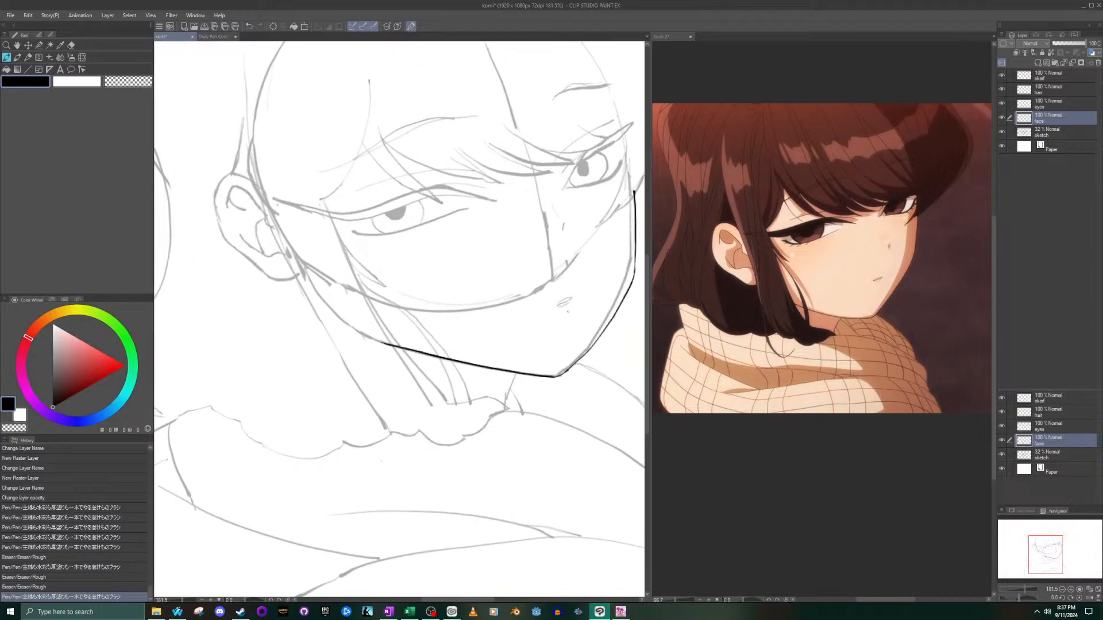
pyautogui.scroll(10, 781, 299)
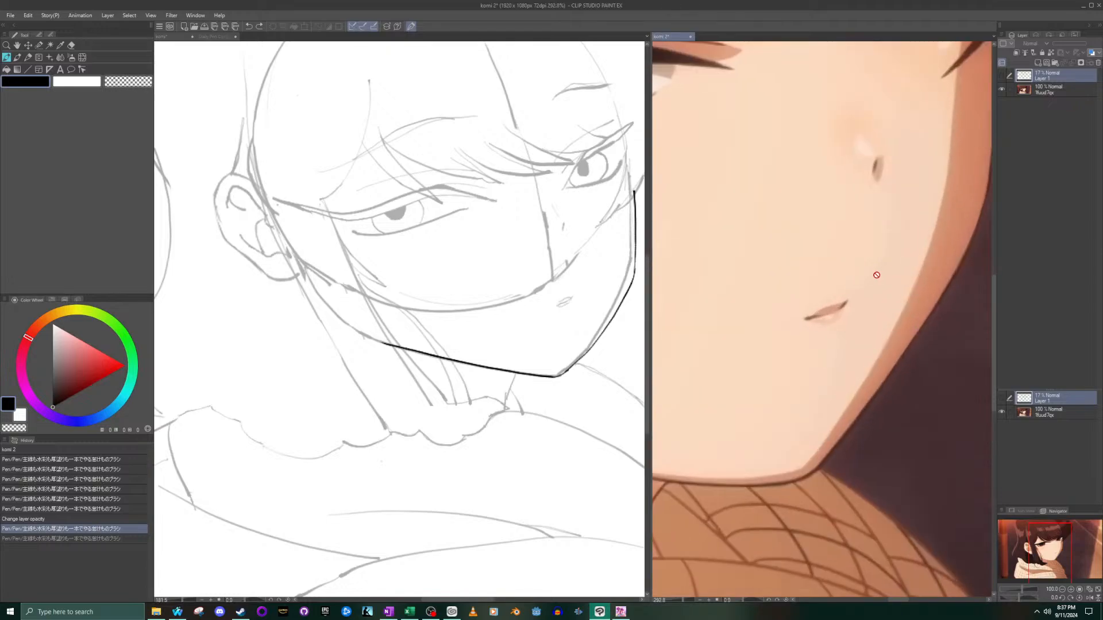
pyautogui.scroll(4, 604, 299)
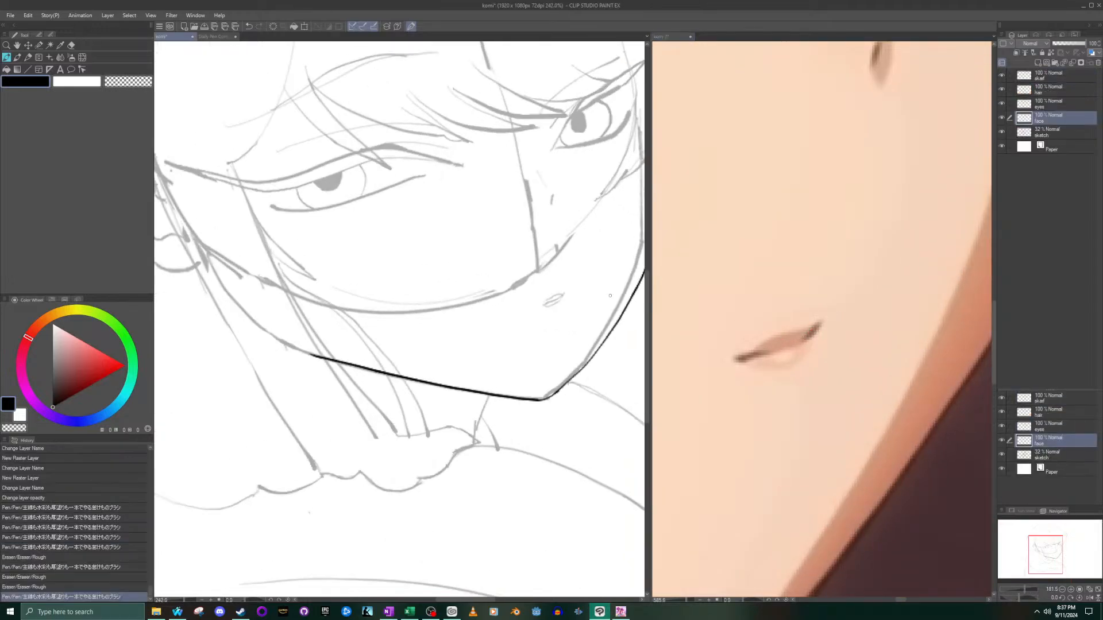
pyautogui.scroll(4, 525, 313)
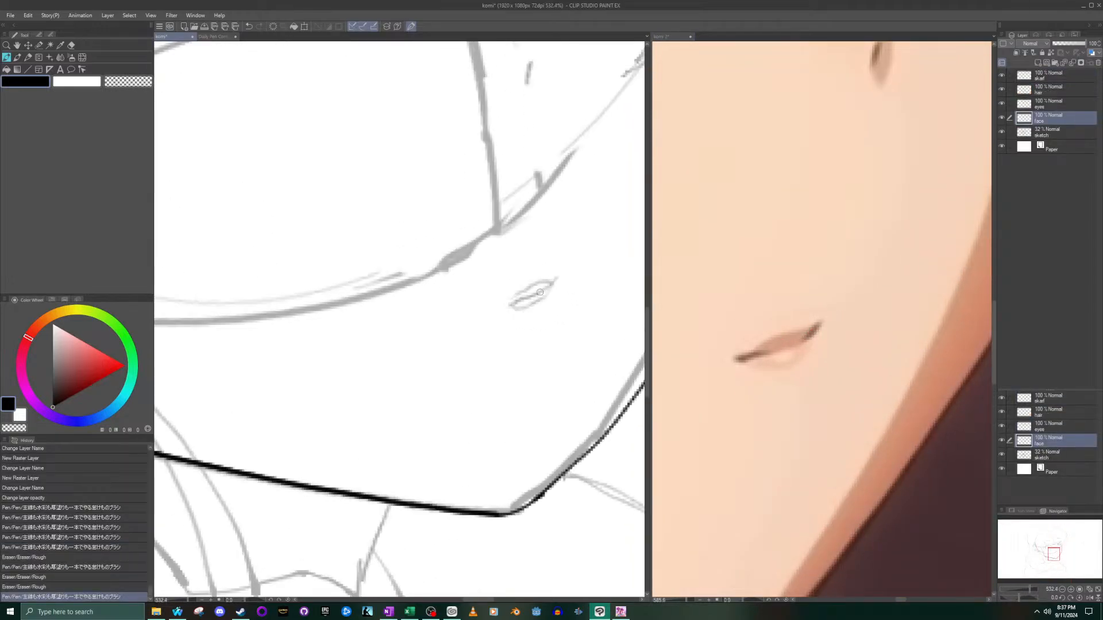
pyautogui.moveTo(505, 310)
pyautogui.mouseDown()
pyautogui.moveTo(562, 295)
pyautogui.moveTo(497, 309)
pyautogui.moveTo(532, 308)
pyautogui.moveTo(562, 278)
pyautogui.mouseUp()
pyautogui.hotkey('ctrl', 'z')
pyautogui.moveTo(504, 304); pyautogui.dragTo(554, 278)
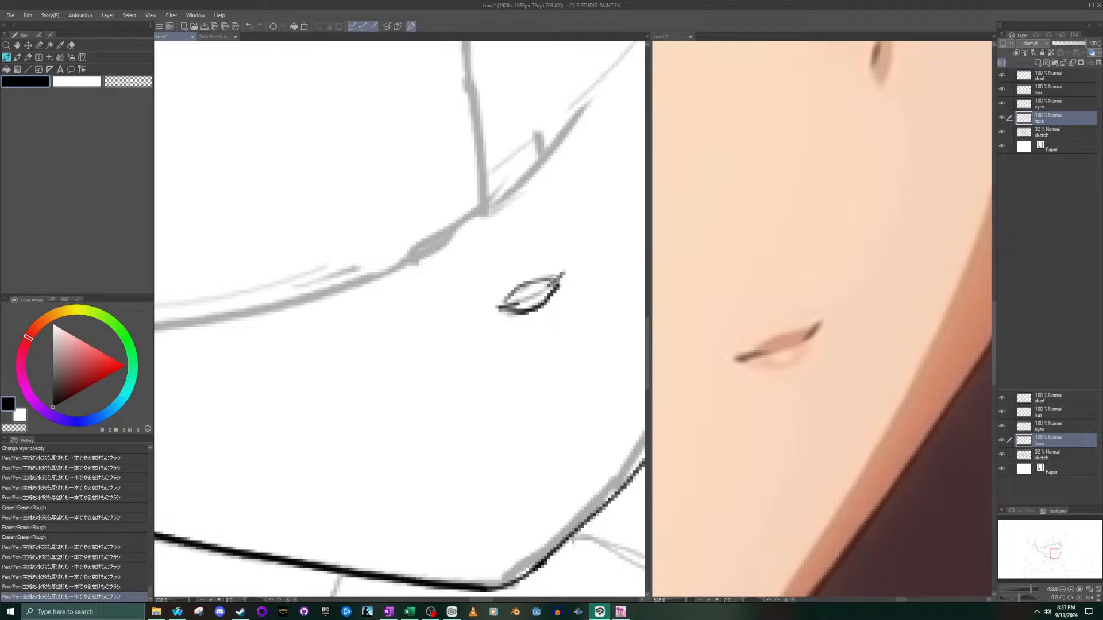
pyautogui.hotkey('ctrl', 'z')
pyautogui.moveTo(509, 303); pyautogui.dragTo(554, 277)
pyautogui.scroll(-8, 547, 320)
pyautogui.scroll(2, 509, 386)
pyautogui.scroll(1, 522, 386)
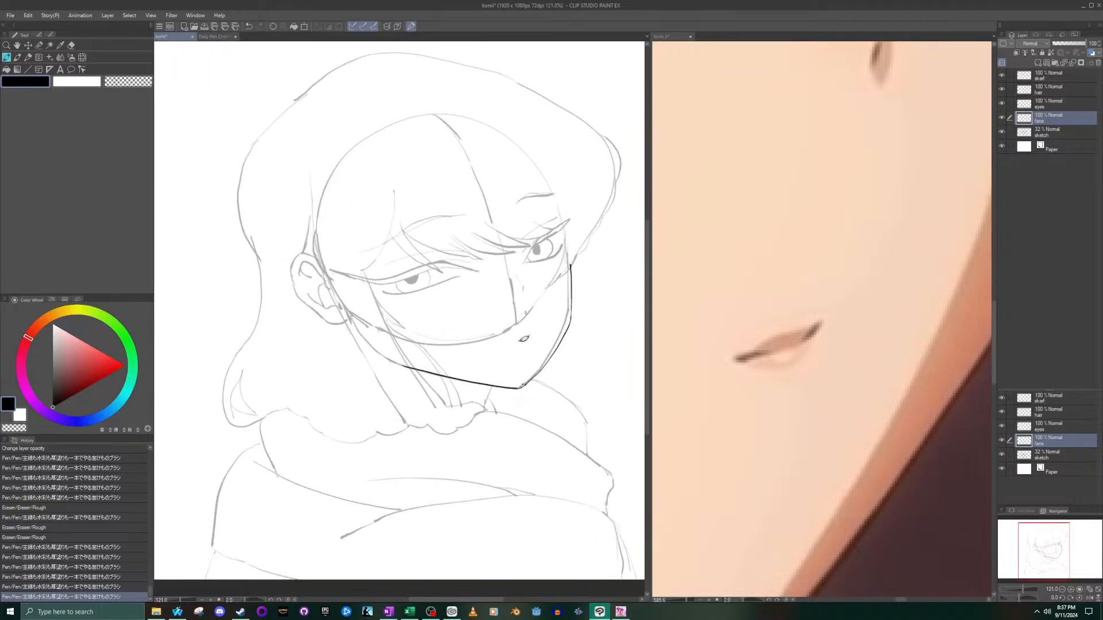
# - Try inking the nostril as a small closed outline based on the reference's nose, and undo its strokes
pyautogui.click(775, 206)
pyautogui.moveTo(1056, 553); pyautogui.dragTo(1056, 549)
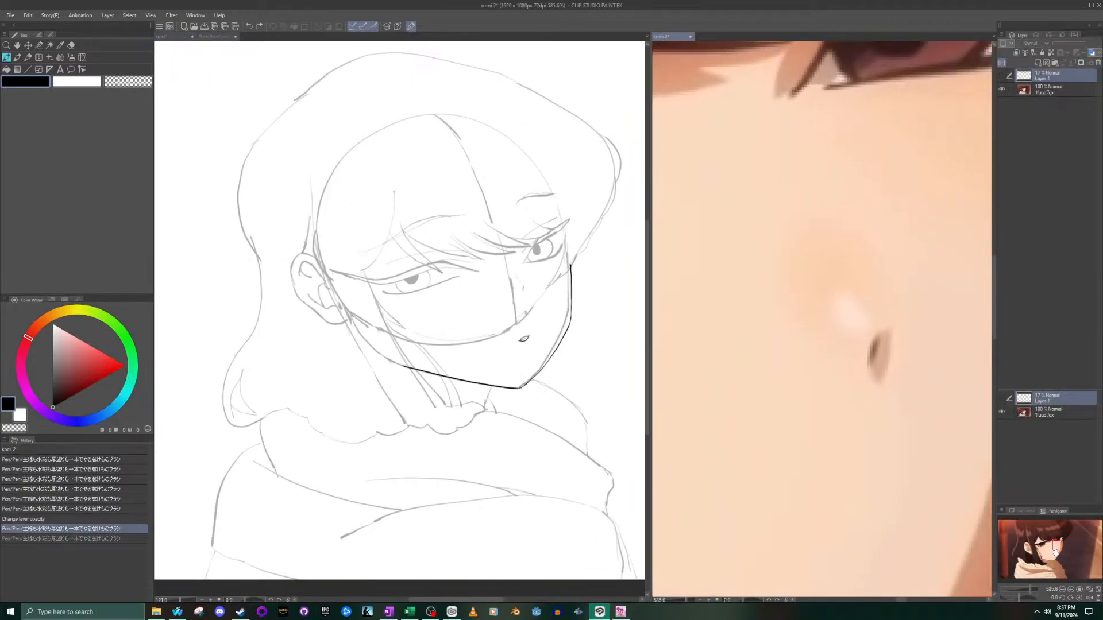
pyautogui.click(521, 297)
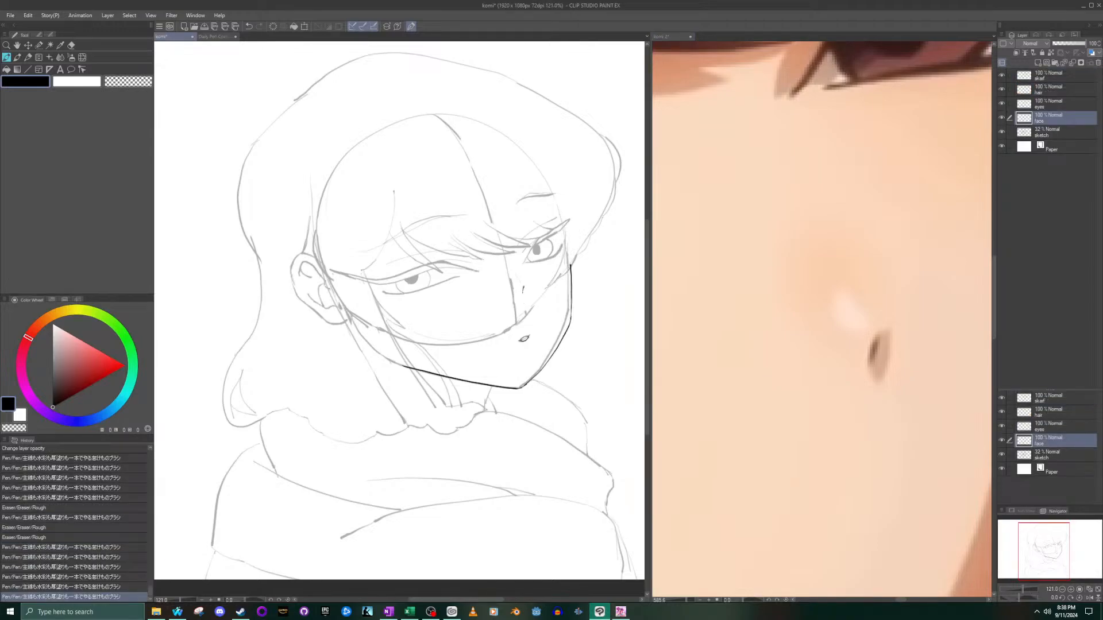
pyautogui.moveTo(521, 287); pyautogui.dragTo(522, 292)
pyautogui.hotkey('ctrl', 'z')
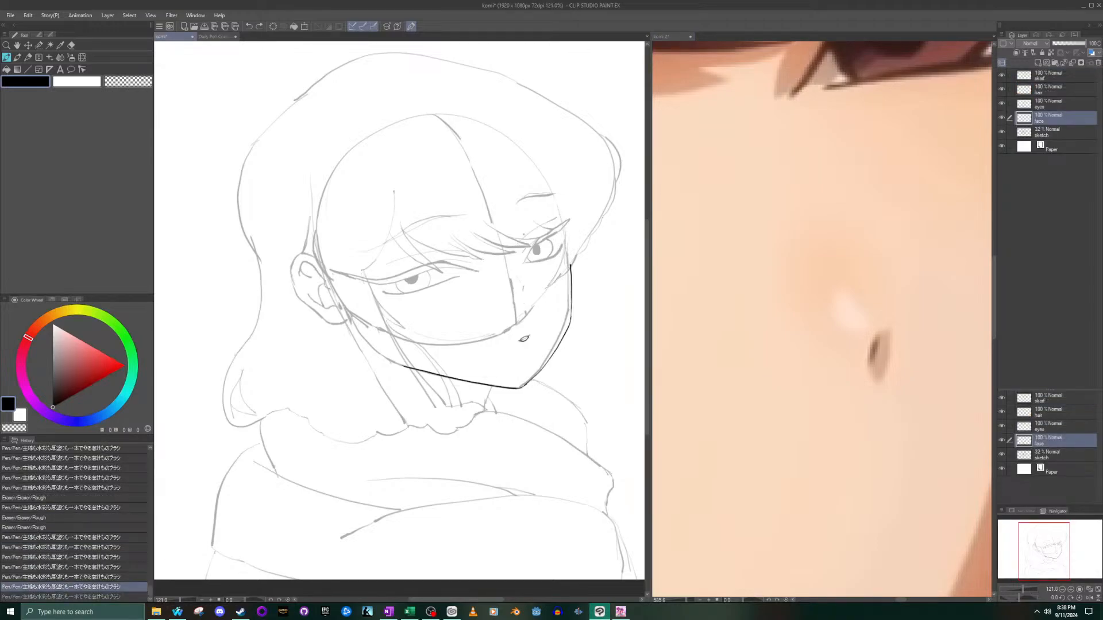
pyautogui.moveTo(523, 289); pyautogui.dragTo(526, 287)
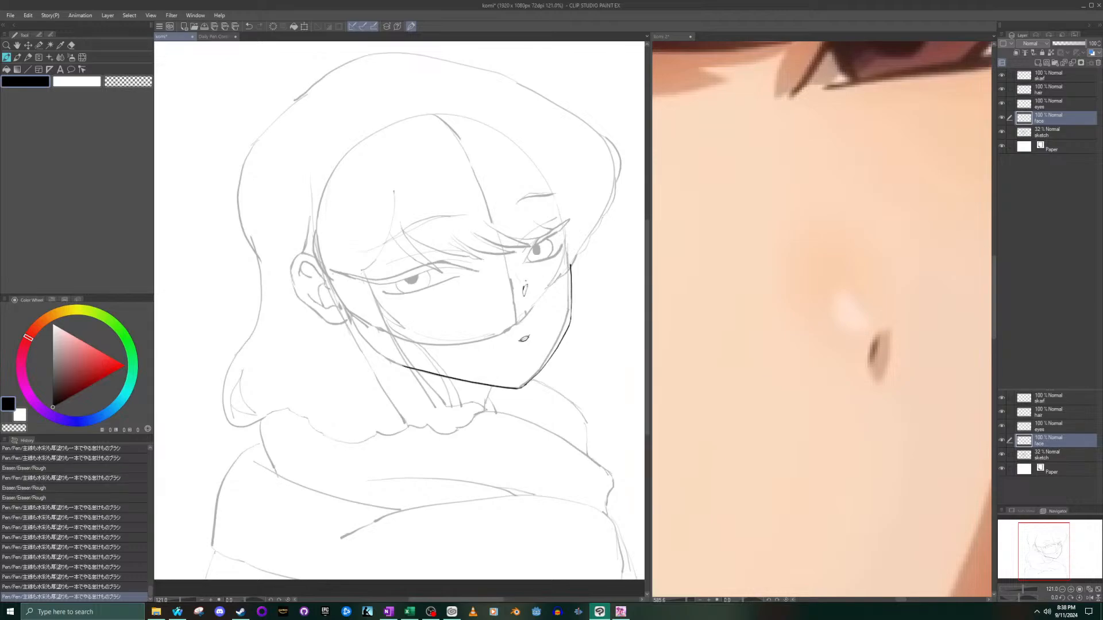
pyautogui.scroll(-4, 517, 284)
pyautogui.scroll(6, 516, 321)
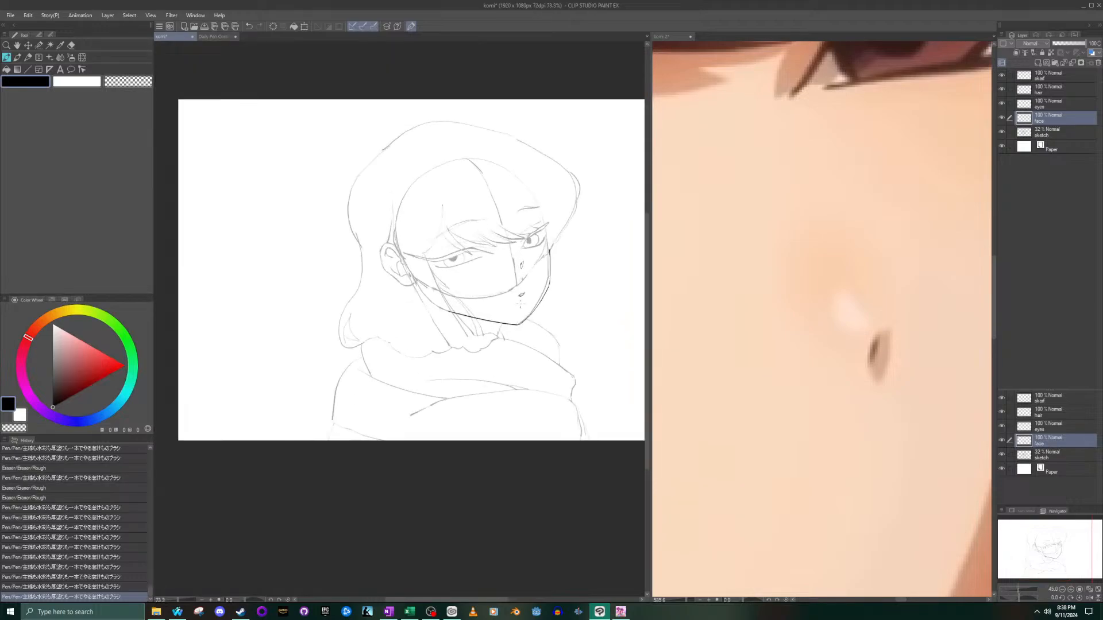
pyautogui.scroll(1, 519, 211)
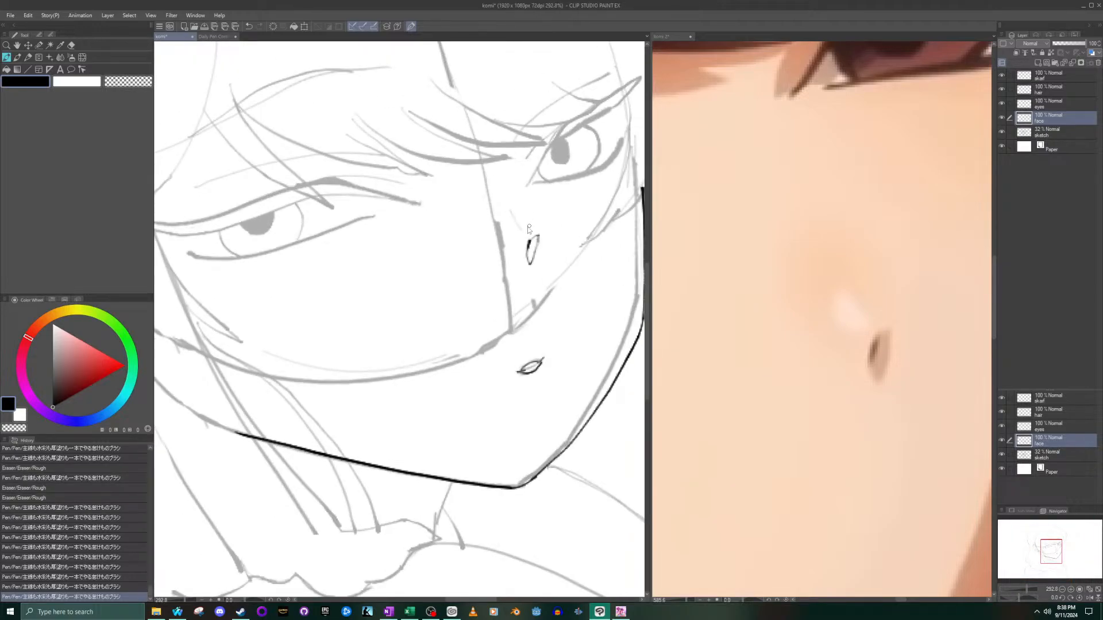
pyautogui.hotkey('ctrl', 'z')
pyautogui.hotkey('ctrl', 'z')
pyautogui.hotkey('ctrl', 'z')
pyautogui.hotkey('ctrl', 'z')
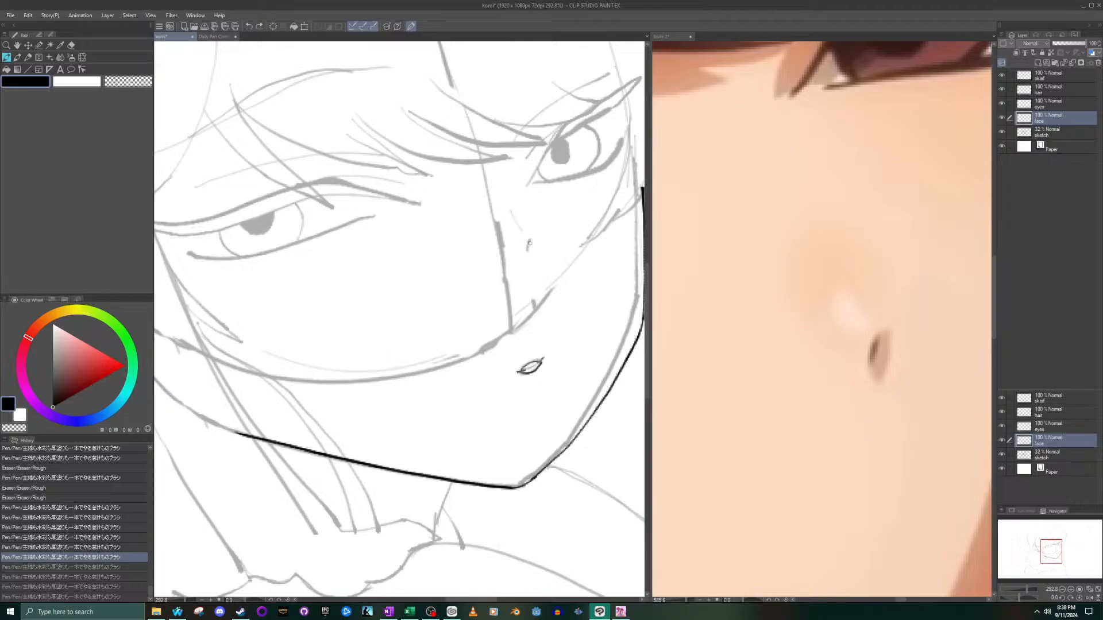
# - Ink the nostril as a single short stroke over the sketched nose mark, undoing the misplaced try
pyautogui.moveTo(530, 241); pyautogui.dragTo(528, 251)
pyautogui.hotkey('ctrl', 'z')
pyautogui.scroll(-3, 530, 264)
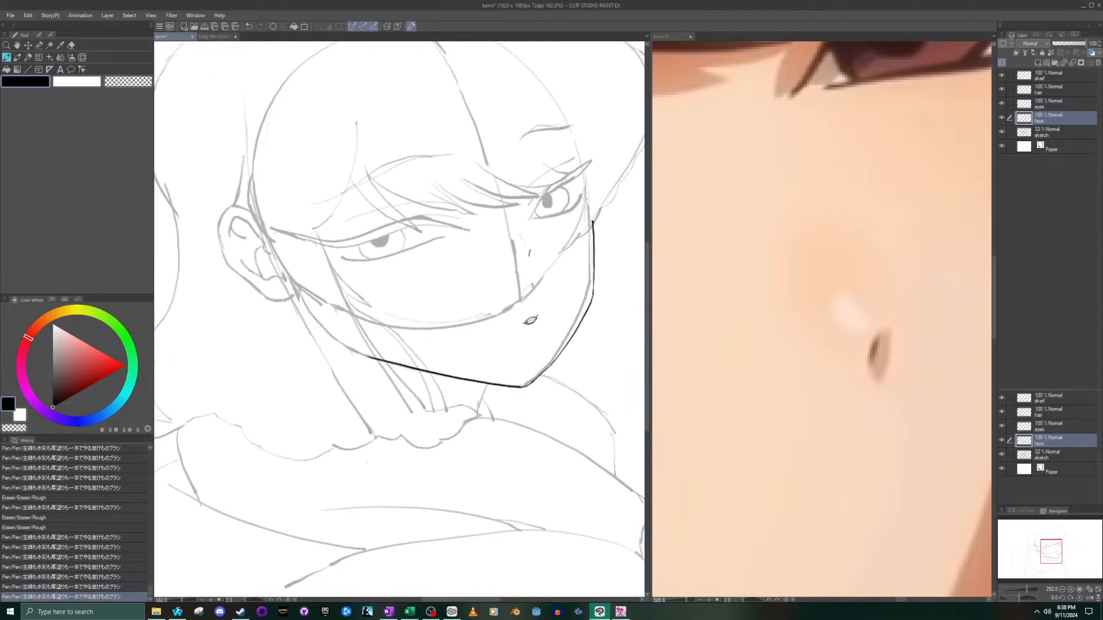
# - Compare the inked nose, mouth and face contour with the reference face, up close and as a whole
pyautogui.click(800, 329)
pyautogui.scroll(-5, 800, 328)
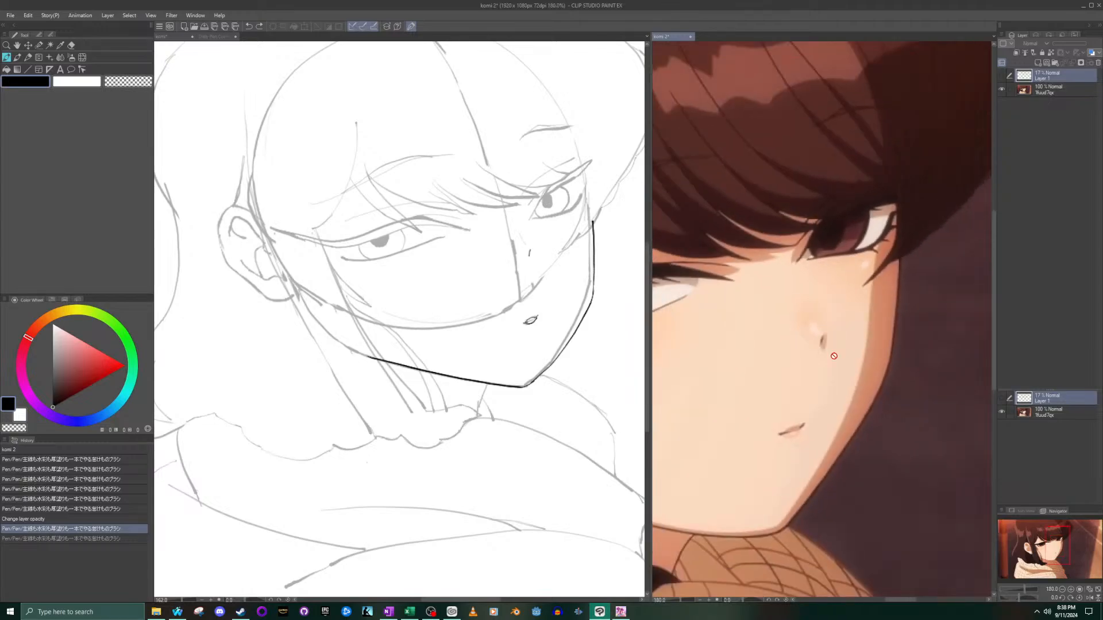
pyautogui.moveTo(1054, 551); pyautogui.dragTo(1049, 551)
pyautogui.scroll(-3, 815, 380)
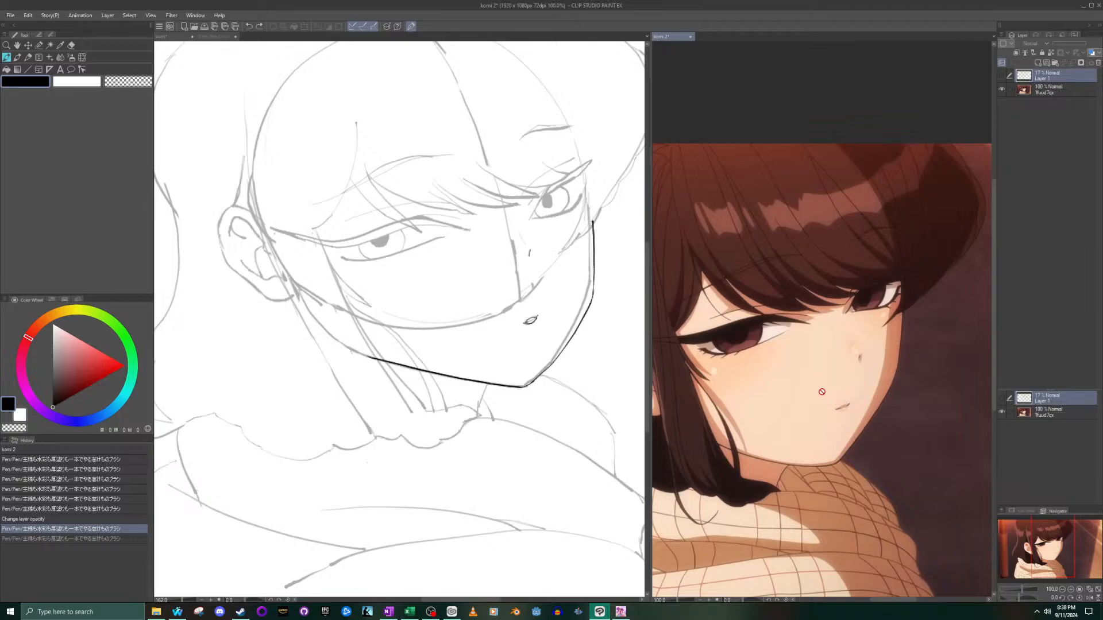
pyautogui.click(475, 225)
pyautogui.scroll(-3, 475, 226)
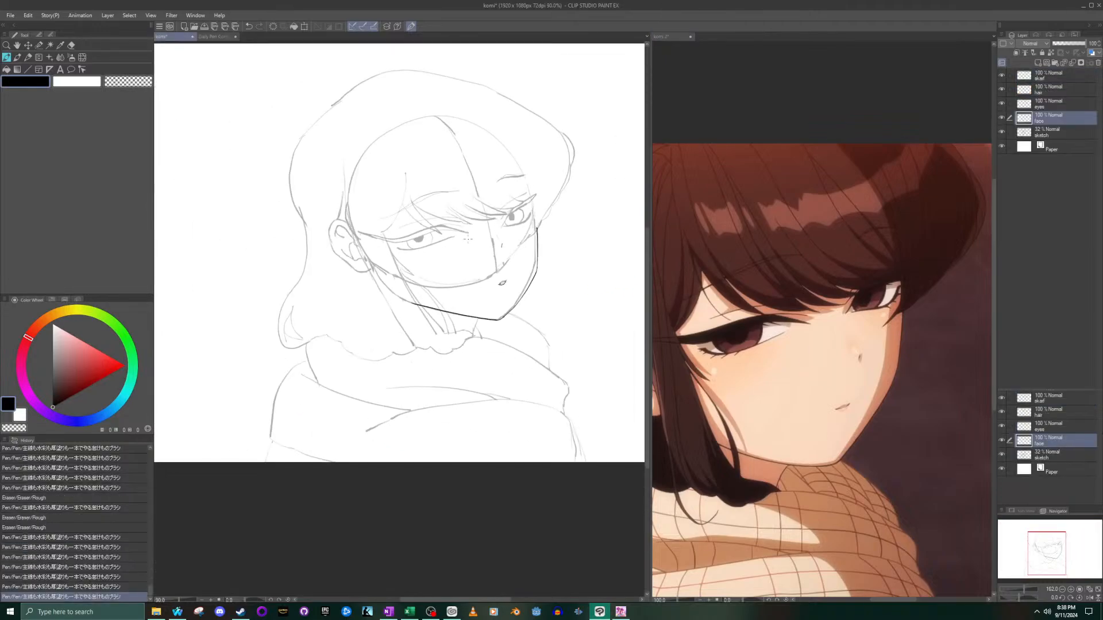
pyautogui.scroll(2, 465, 181)
pyautogui.click(758, 338)
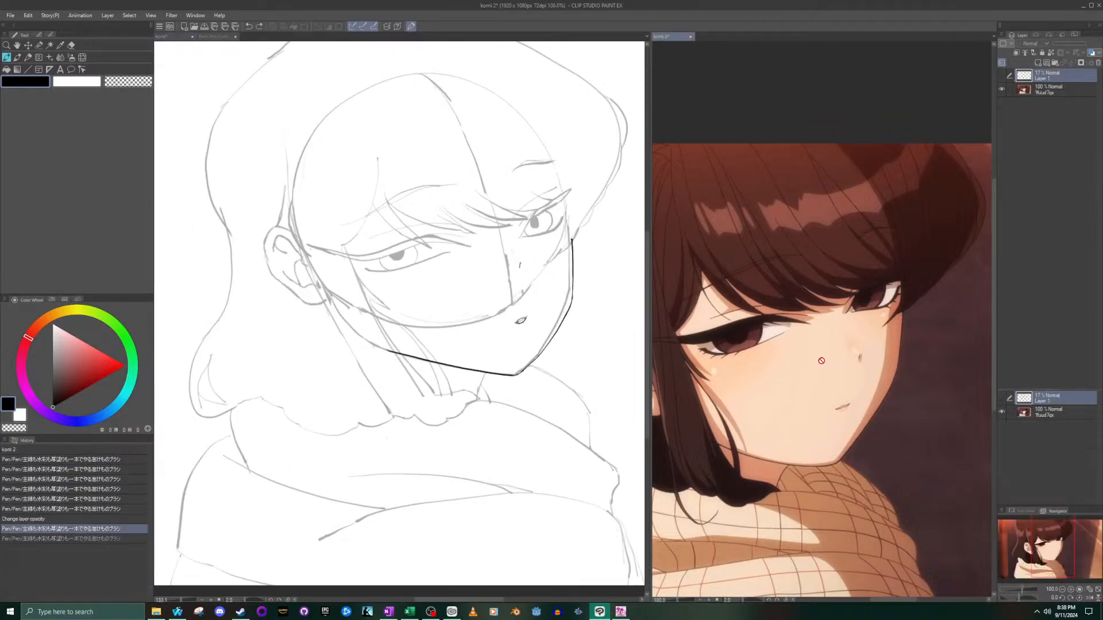
pyautogui.scroll(-3, 759, 338)
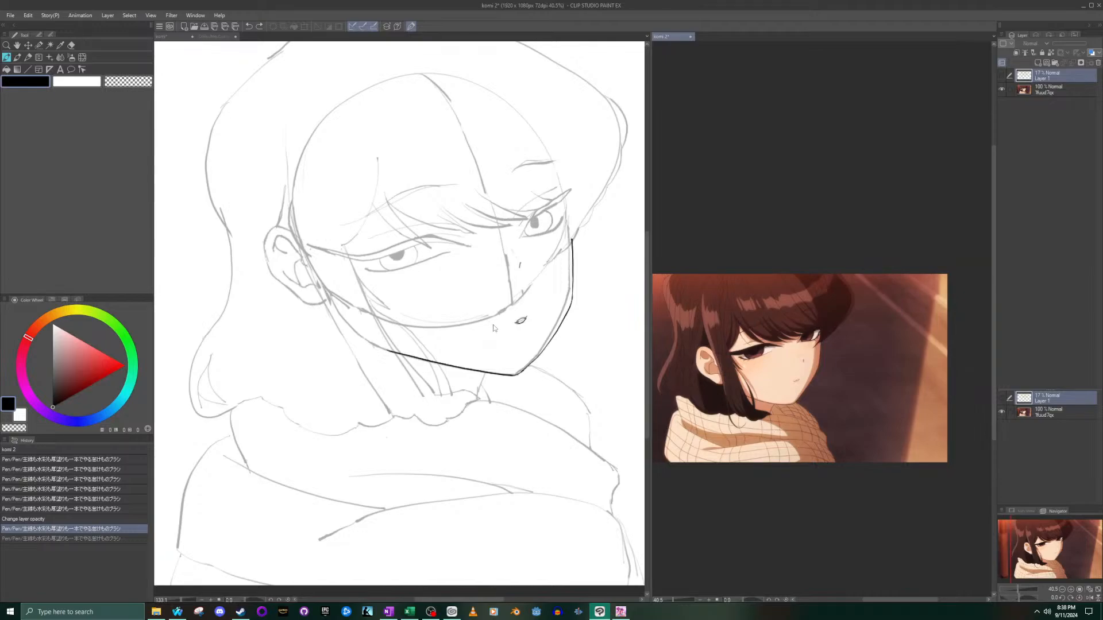
# - Ink the short front neck line from the jaw near the chin down to the scarf's edge
pyautogui.click(473, 415)
pyautogui.scroll(5, 477, 403)
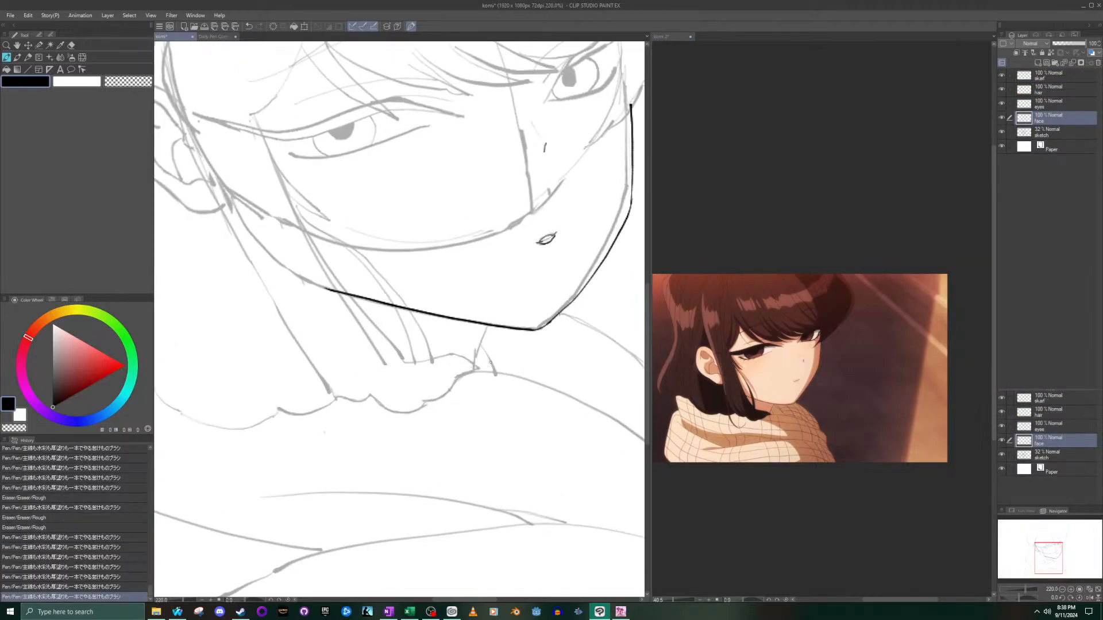
pyautogui.moveTo(495, 329); pyautogui.dragTo(468, 397)
pyautogui.scroll(-3, 464, 336)
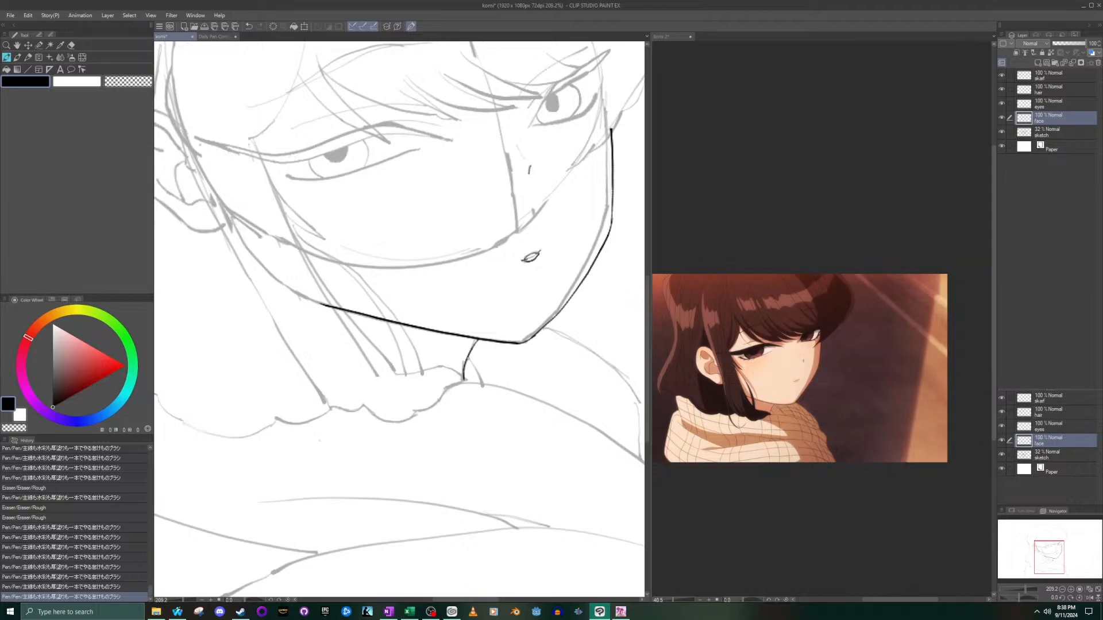
# - Try inking a short second neck line down to the scarf's edge beside the first, and undo it
pyautogui.moveTo(464, 379); pyautogui.dragTo(484, 386)
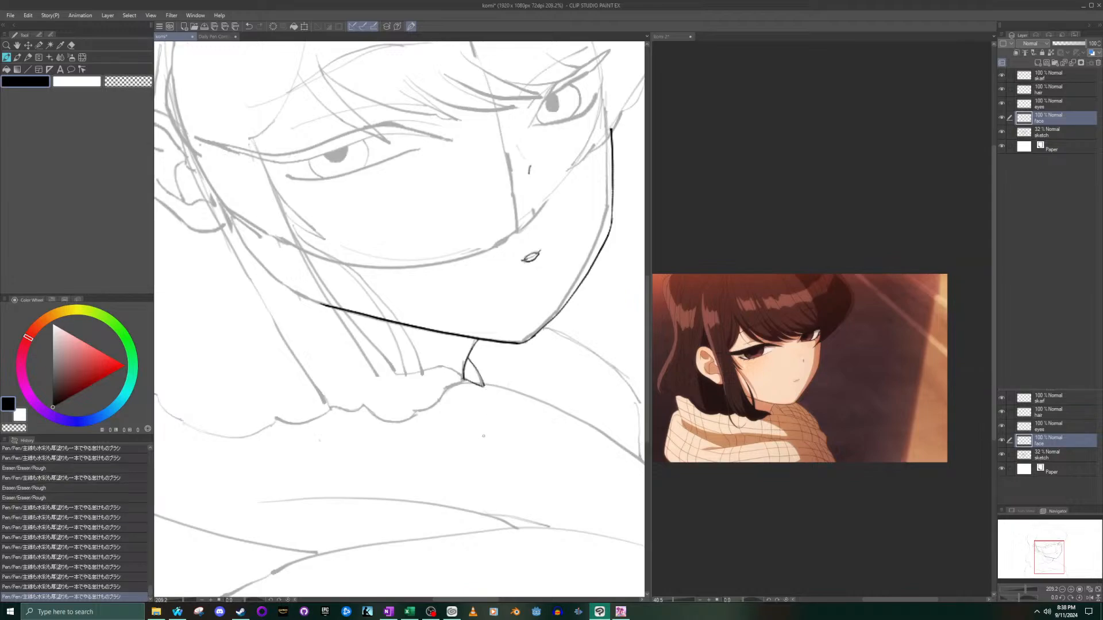
pyautogui.scroll(-8, 454, 335)
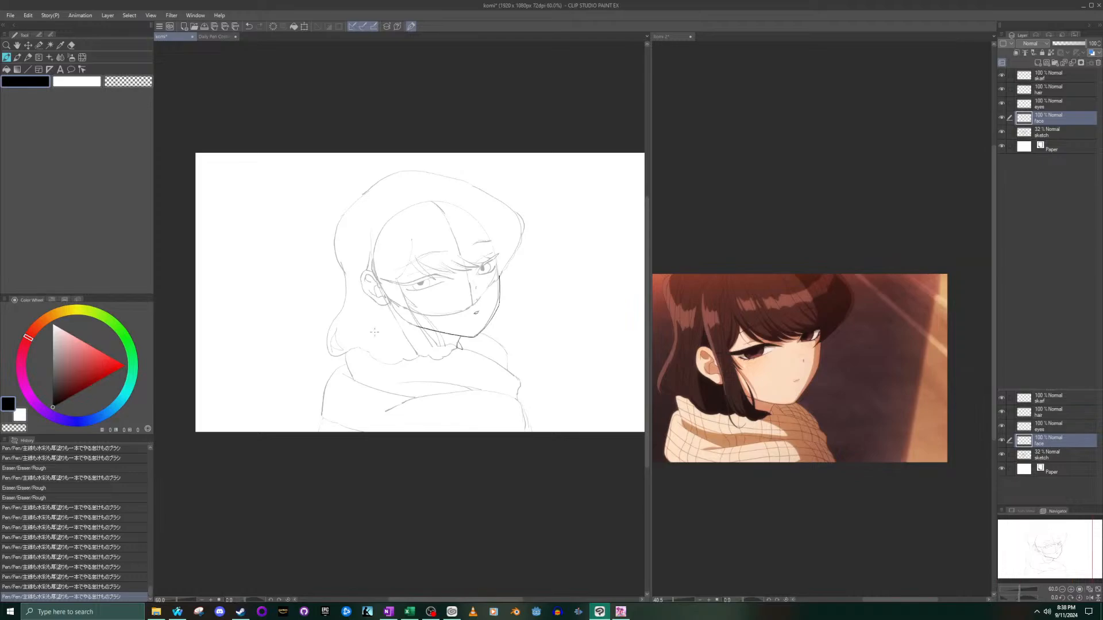
pyautogui.scroll(2, 374, 332)
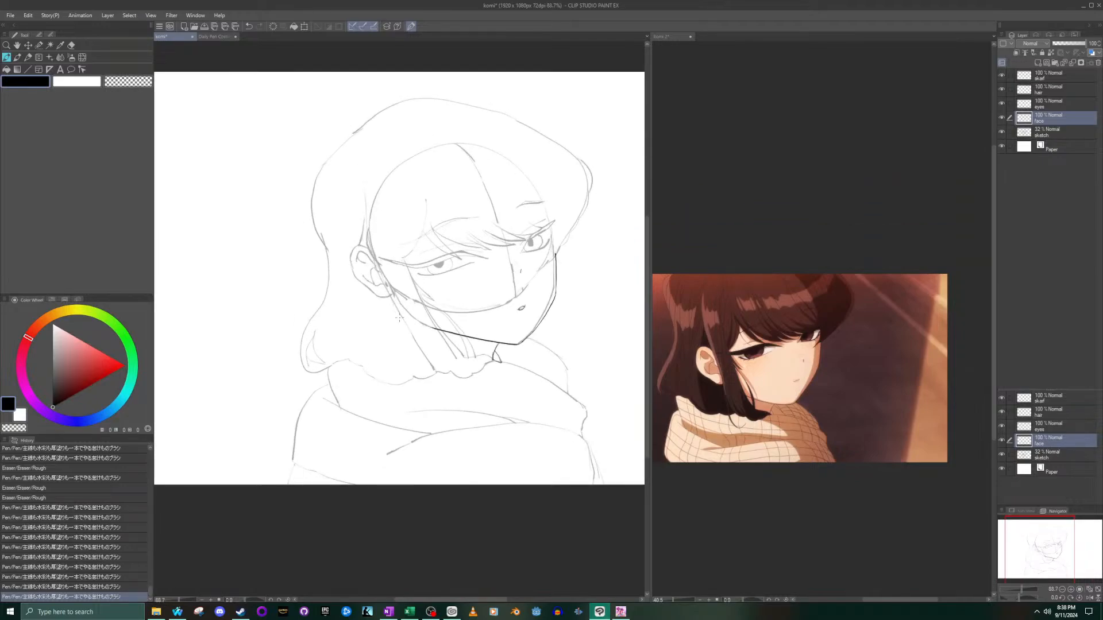
pyautogui.hotkey('ctrl', 'z')
pyautogui.hotkey('ctrl', 'z')
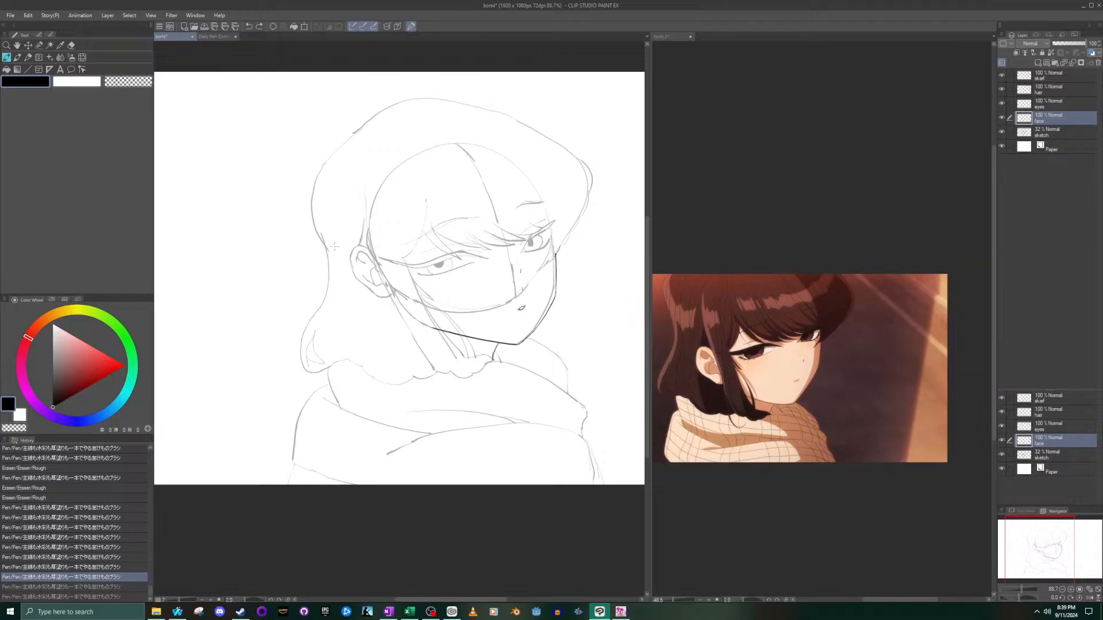
# - Bring the reference's ear up close beside an enlarged view of the sketched ear
pyautogui.scroll(3, 340, 255)
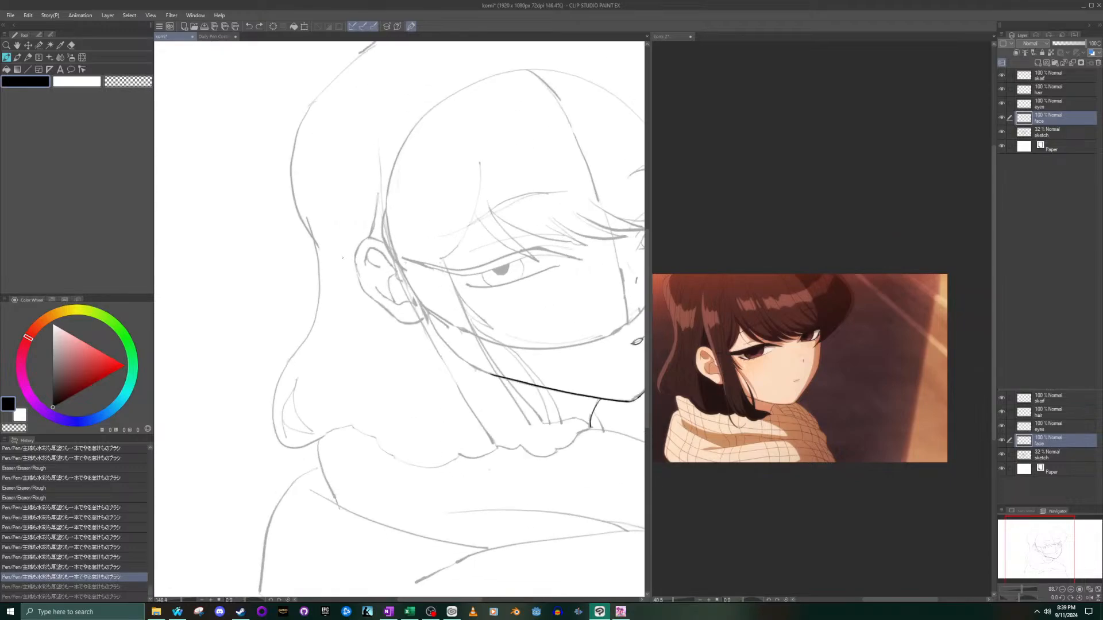
pyautogui.click(809, 365)
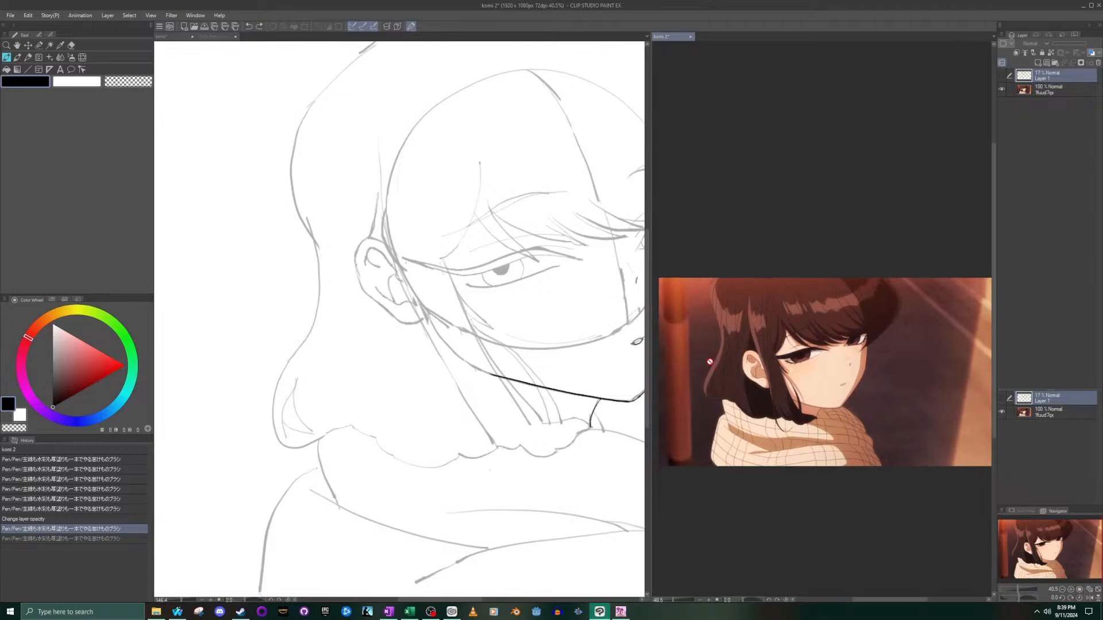
pyautogui.scroll(5, 716, 365)
pyautogui.scroll(4, 783, 411)
pyautogui.click(441, 263)
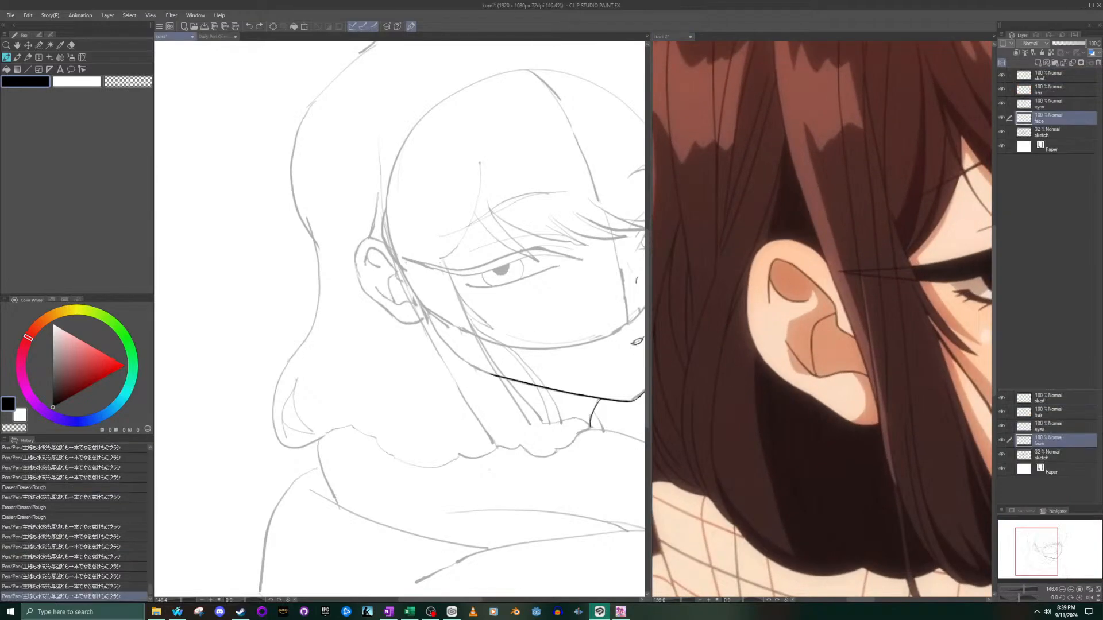
pyautogui.moveTo(1042, 555); pyautogui.dragTo(1012, 546)
pyautogui.scroll(3, 484, 287)
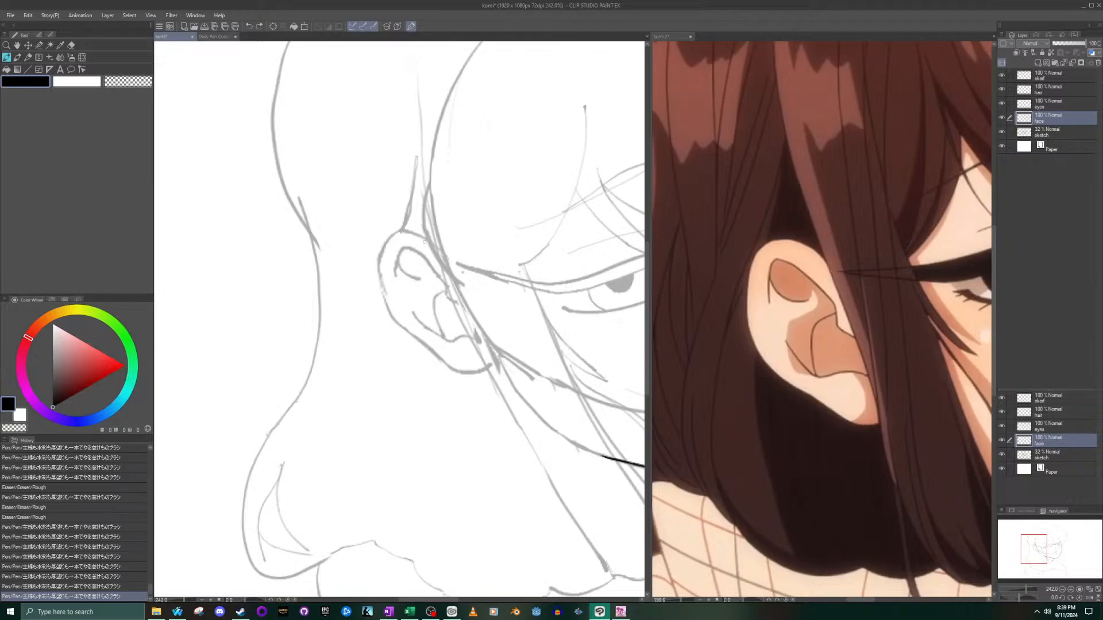
# - Try inking the ear's outer contour over the sketch, in two strokes and in one, undoing each try
pyautogui.moveTo(427, 240)
pyautogui.mouseDown()
pyautogui.moveTo(393, 233)
pyautogui.moveTo(389, 307)
pyautogui.mouseUp()
pyautogui.hotkey('ctrl', 'z')
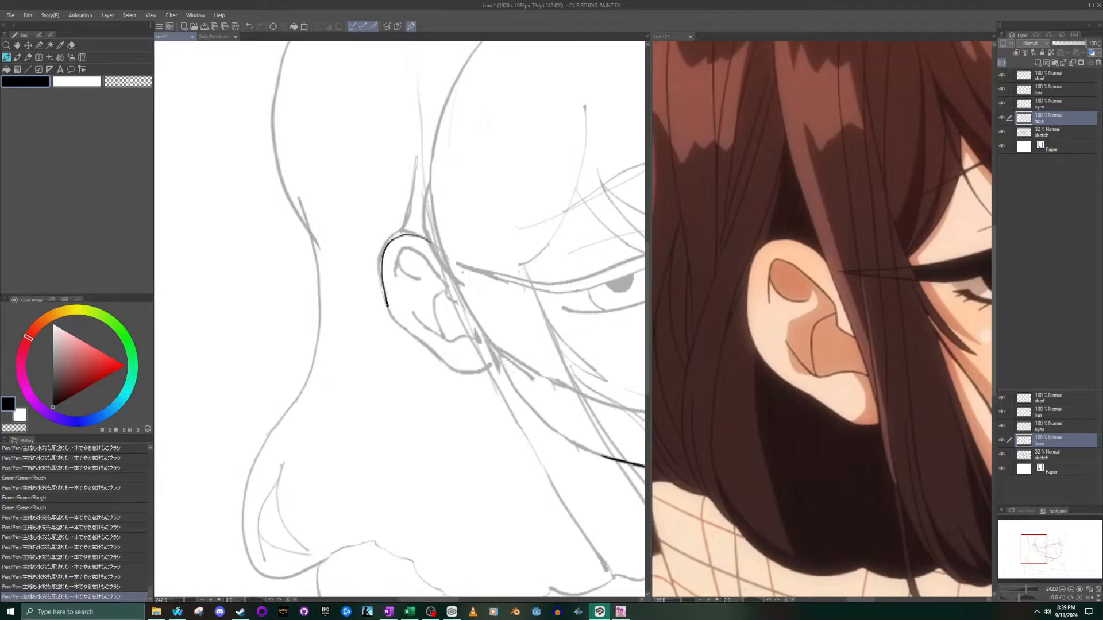
pyautogui.moveTo(401, 327)
pyautogui.mouseDown()
pyautogui.moveTo(474, 374)
pyautogui.moveTo(488, 370)
pyautogui.mouseUp()
pyautogui.hotkey('ctrl', 'z')
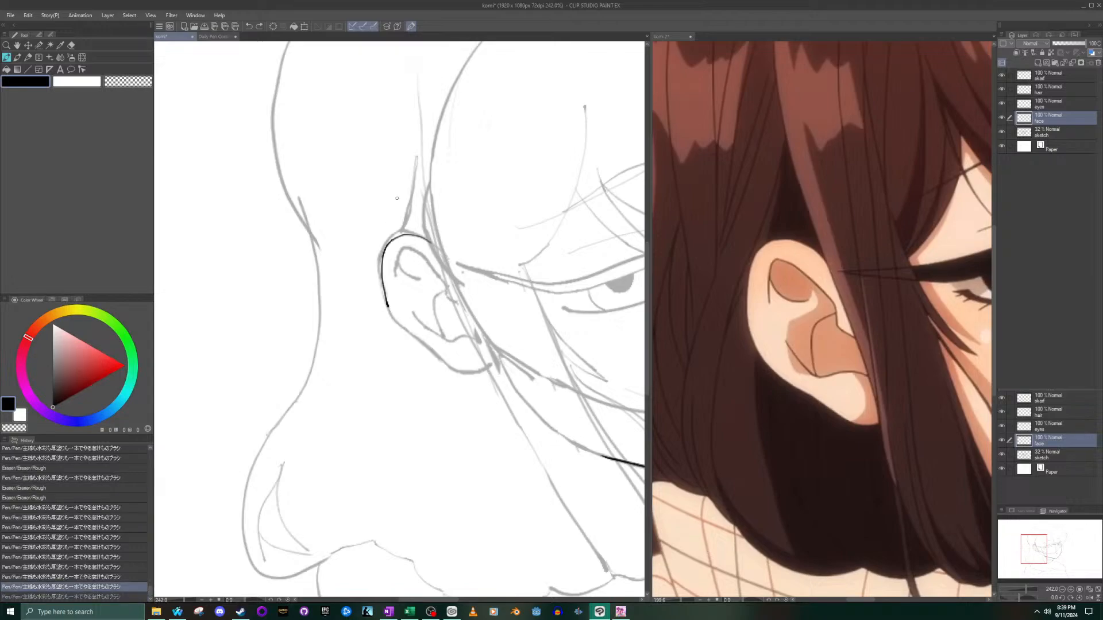
pyautogui.hotkey('ctrl', 'z')
pyautogui.moveTo(416, 235)
pyautogui.mouseDown()
pyautogui.moveTo(381, 262)
pyautogui.moveTo(385, 292)
pyautogui.moveTo(427, 342)
pyautogui.moveTo(488, 368)
pyautogui.mouseUp()
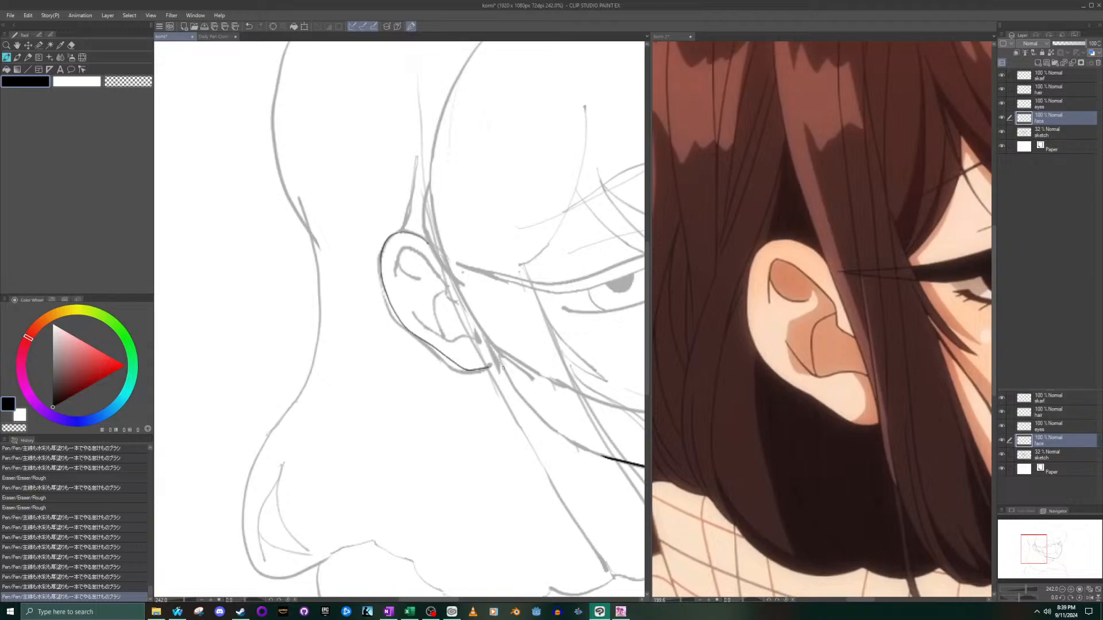
pyautogui.hotkey('ctrl', 'z')
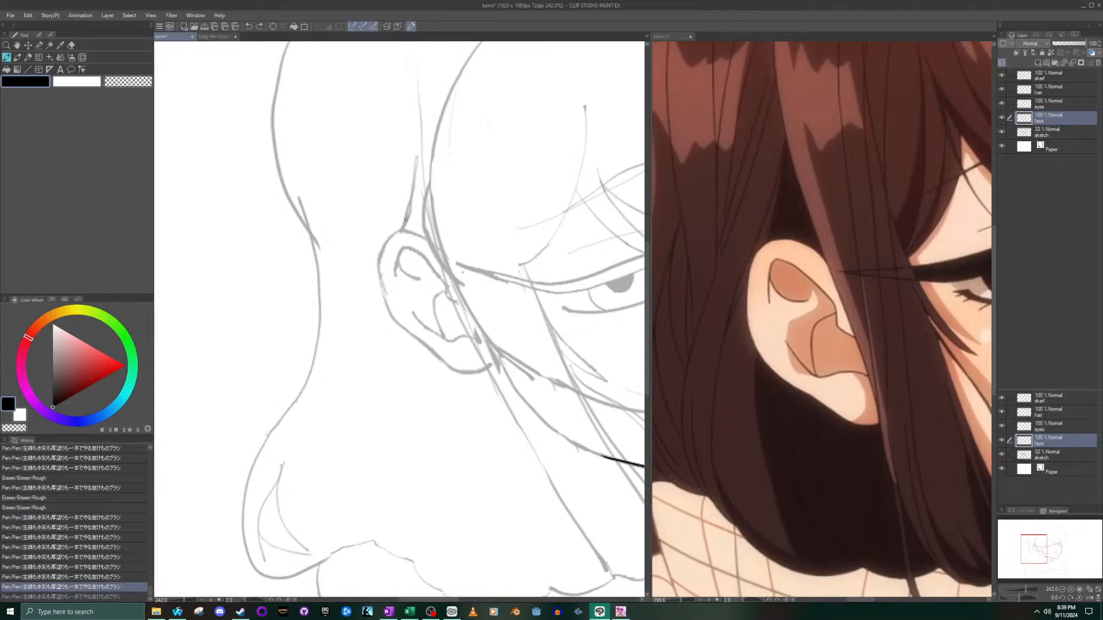
pyautogui.moveTo(405, 232)
pyautogui.mouseDown()
pyautogui.moveTo(378, 261)
pyautogui.moveTo(390, 307)
pyautogui.moveTo(443, 364)
pyautogui.moveTo(488, 371)
pyautogui.mouseUp()
pyautogui.scroll(-3, 413, 336)
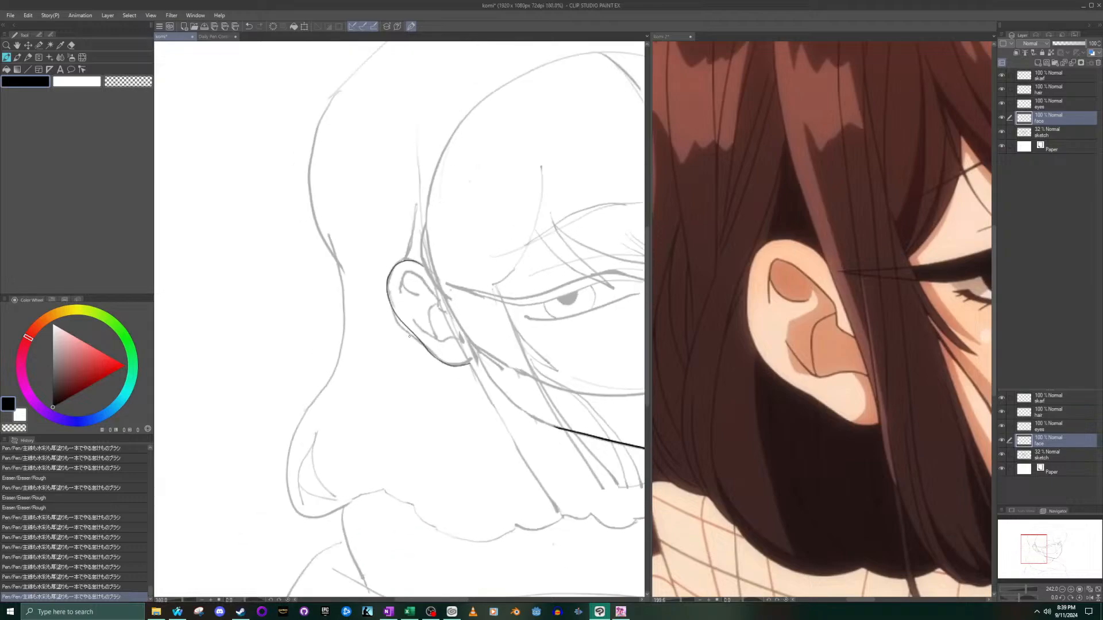
pyautogui.hotkey('ctrl', 'z')
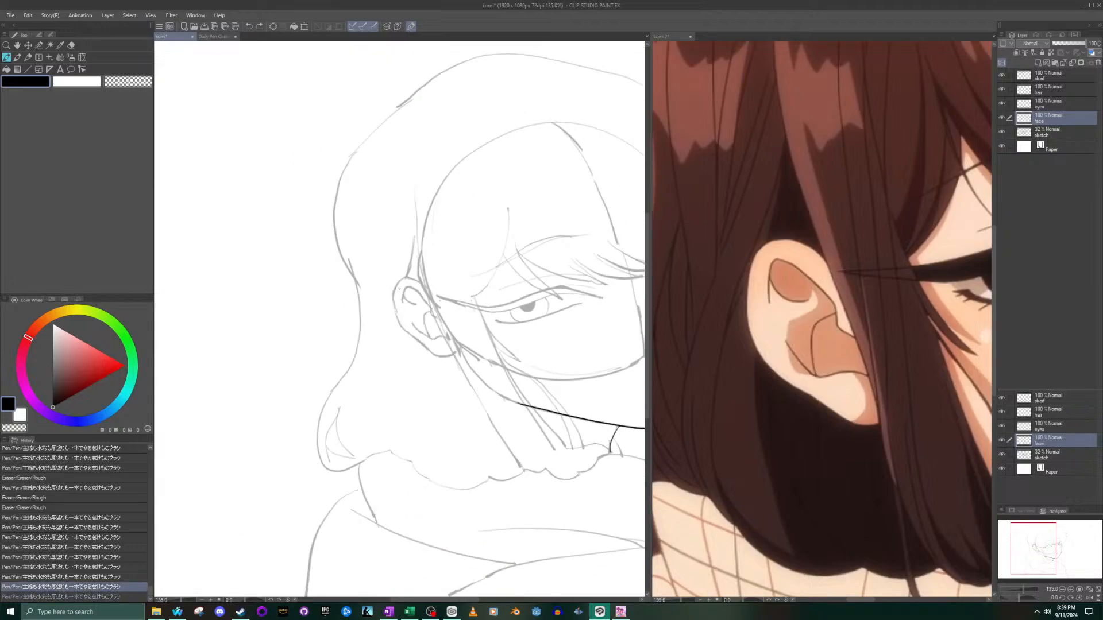
# - Ink the ear's outer contour in one stroke slightly outside the sketch, from the upper hair edge round to the lobe, undoing misplaced tries
pyautogui.scroll(1, 402, 286)
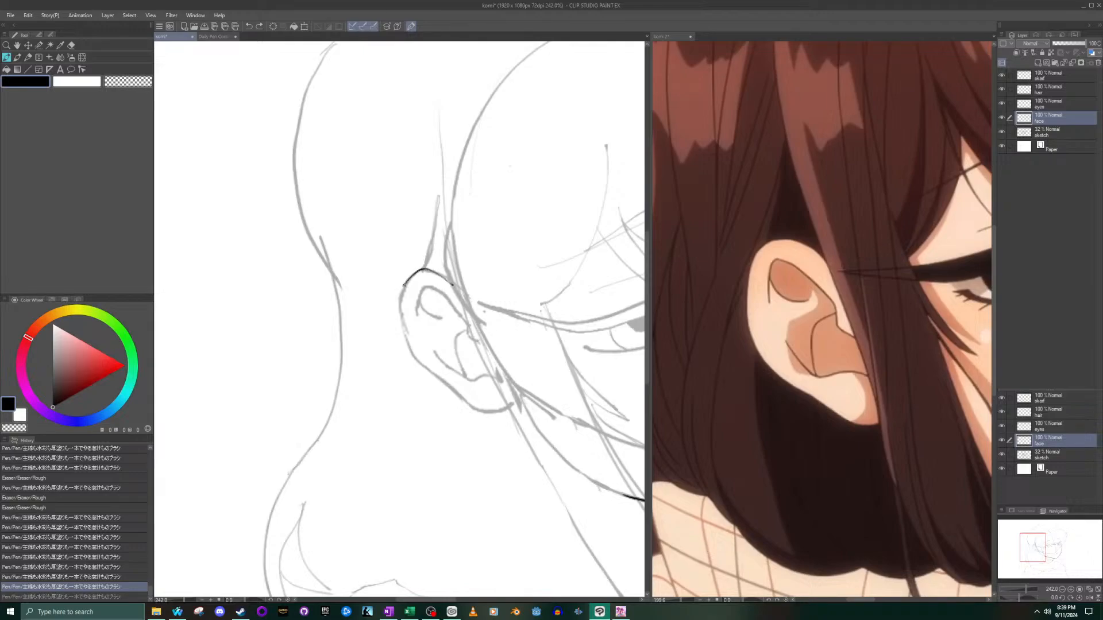
pyautogui.moveTo(399, 312)
pyautogui.mouseDown()
pyautogui.moveTo(416, 355)
pyautogui.moveTo(507, 416)
pyautogui.mouseUp()
pyautogui.hotkey('ctrl', 'z')
pyautogui.moveTo(450, 280)
pyautogui.mouseDown()
pyautogui.moveTo(412, 277)
pyautogui.moveTo(406, 340)
pyautogui.moveTo(469, 409)
pyautogui.mouseUp()
pyautogui.hotkey('ctrl', 'z')
pyautogui.moveTo(447, 277)
pyautogui.mouseDown()
pyautogui.moveTo(415, 271)
pyautogui.moveTo(398, 288)
pyautogui.moveTo(397, 340)
pyautogui.moveTo(473, 408)
pyautogui.moveTo(512, 410)
pyautogui.mouseUp()
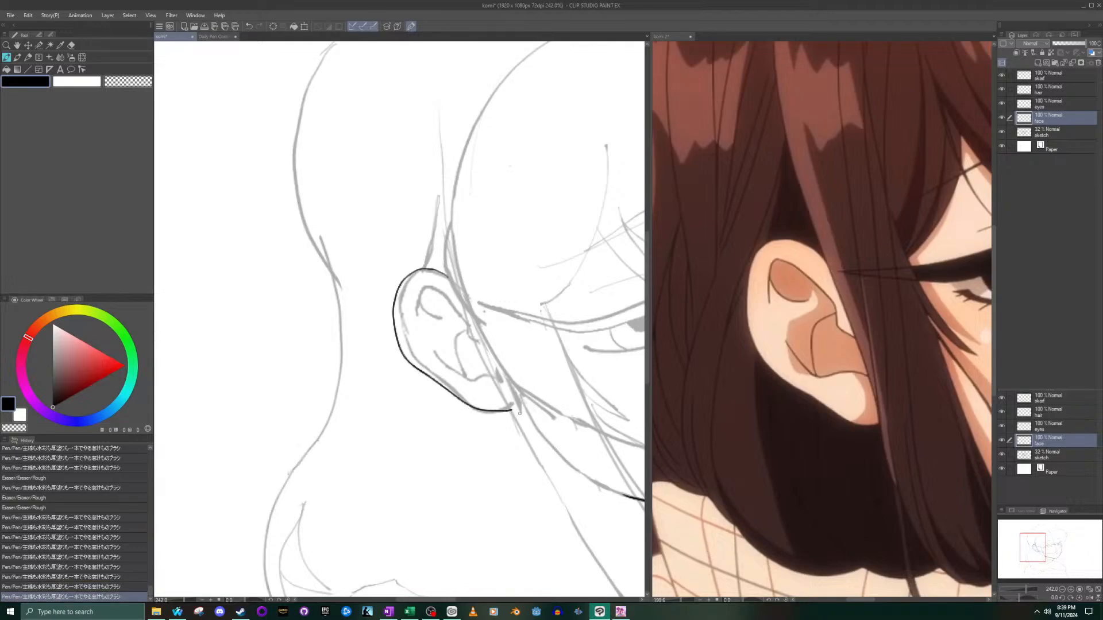
# - Erase the lobe end of the inked ear contour and try re-inking the lobe, undoing the stroke
pyautogui.scroll(3, 496, 402)
pyautogui.press('e')
pyautogui.moveTo(533, 405); pyautogui.dragTo(469, 402)
pyautogui.click(7, 58)
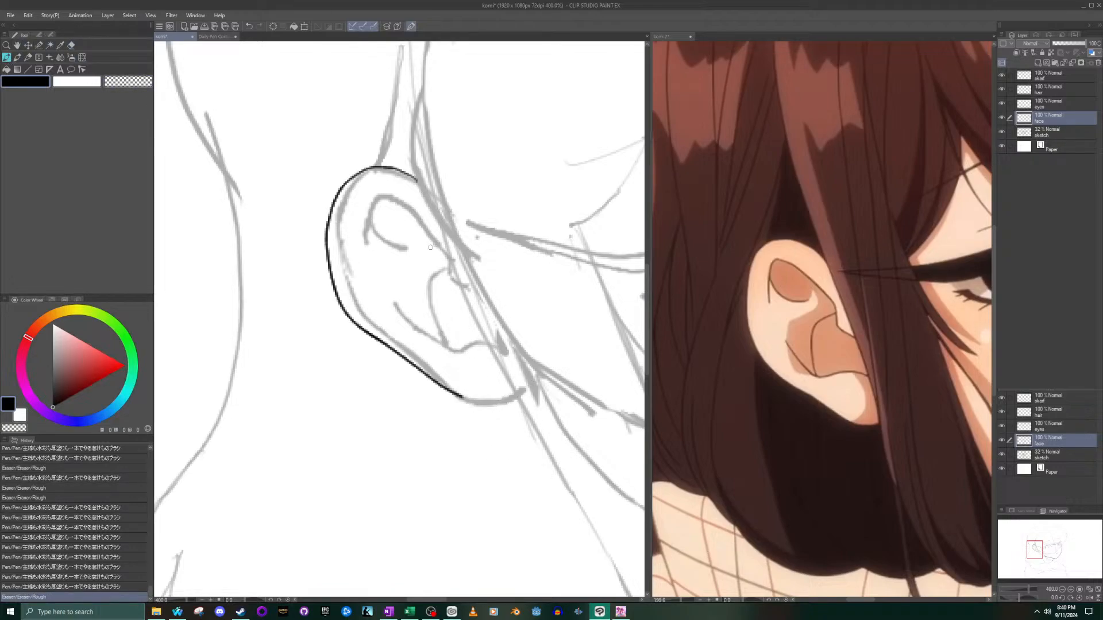
pyautogui.moveTo(400, 357)
pyautogui.mouseDown()
pyautogui.moveTo(473, 405)
pyautogui.moveTo(517, 392)
pyautogui.mouseUp()
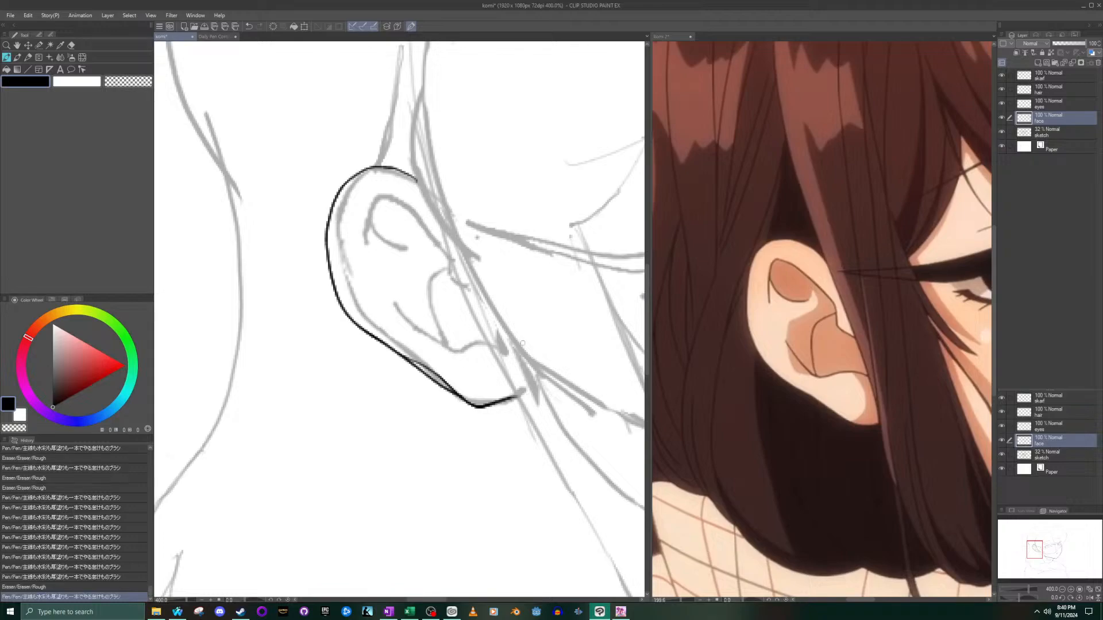
pyautogui.hotkey('ctrl', 'z')
# - Erase the ear contour further back above the lobe and re-ink a rounded lobe over the sketch, undoing the misplaced try
pyautogui.click(72, 46)
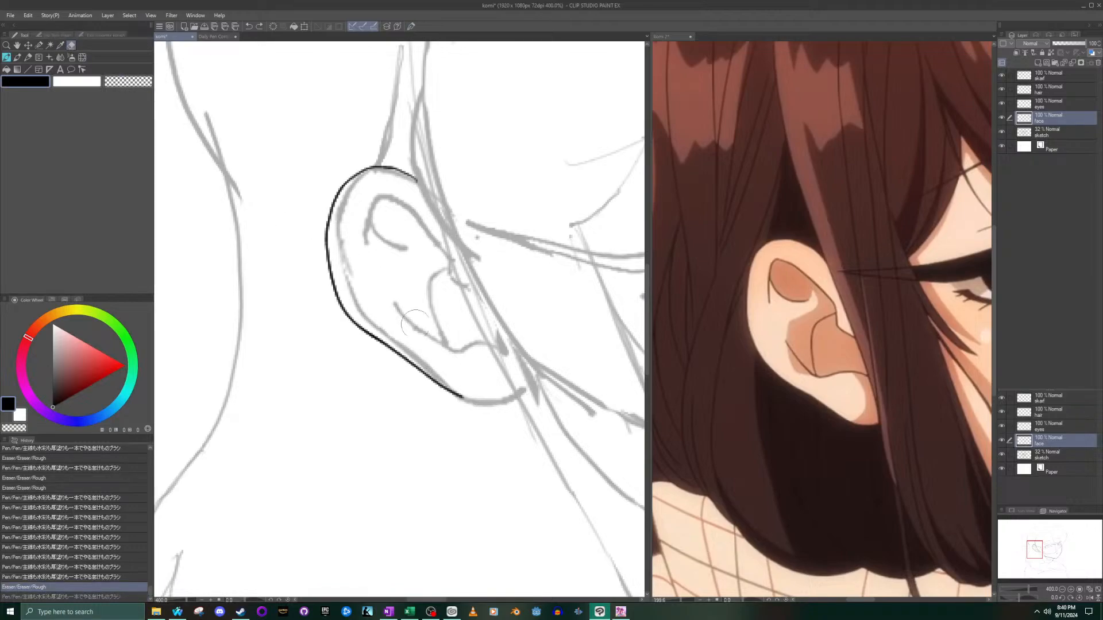
pyautogui.moveTo(471, 394)
pyautogui.mouseDown()
pyautogui.moveTo(455, 415)
pyautogui.moveTo(430, 385)
pyautogui.mouseUp()
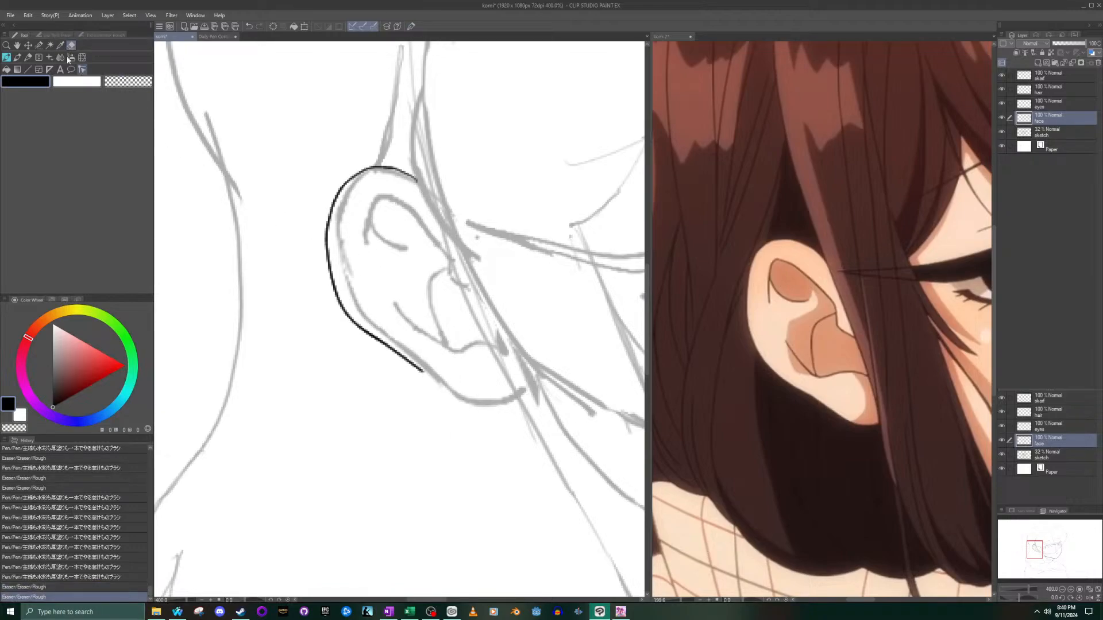
pyautogui.click(17, 59)
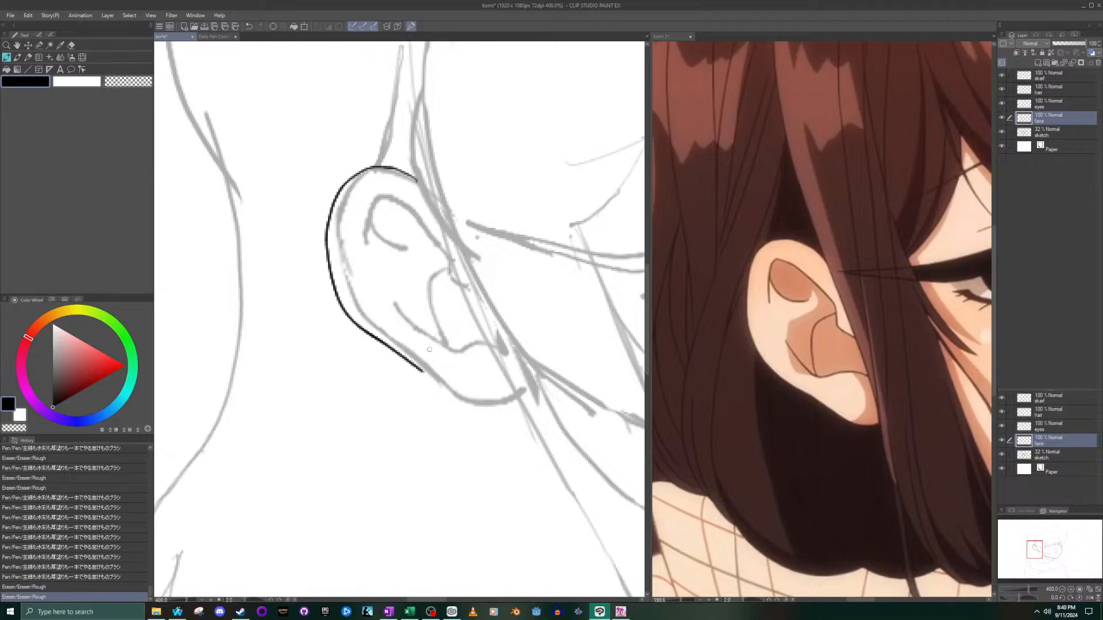
pyautogui.moveTo(382, 343)
pyautogui.mouseDown()
pyautogui.moveTo(481, 409)
pyautogui.moveTo(517, 408)
pyautogui.mouseUp()
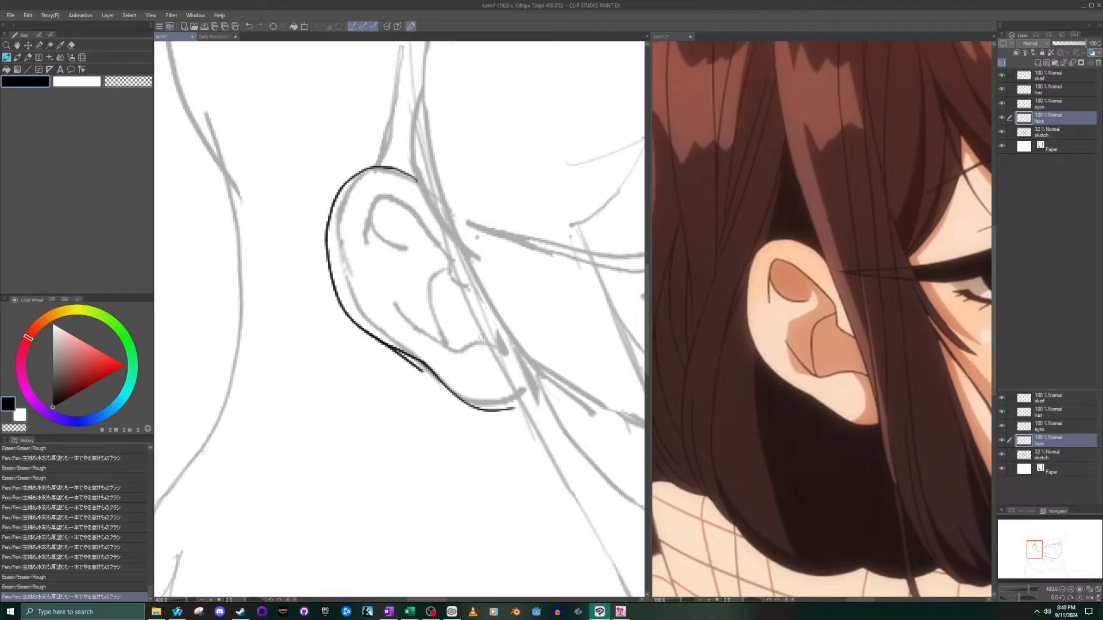
pyautogui.hotkey('ctrl', 'z')
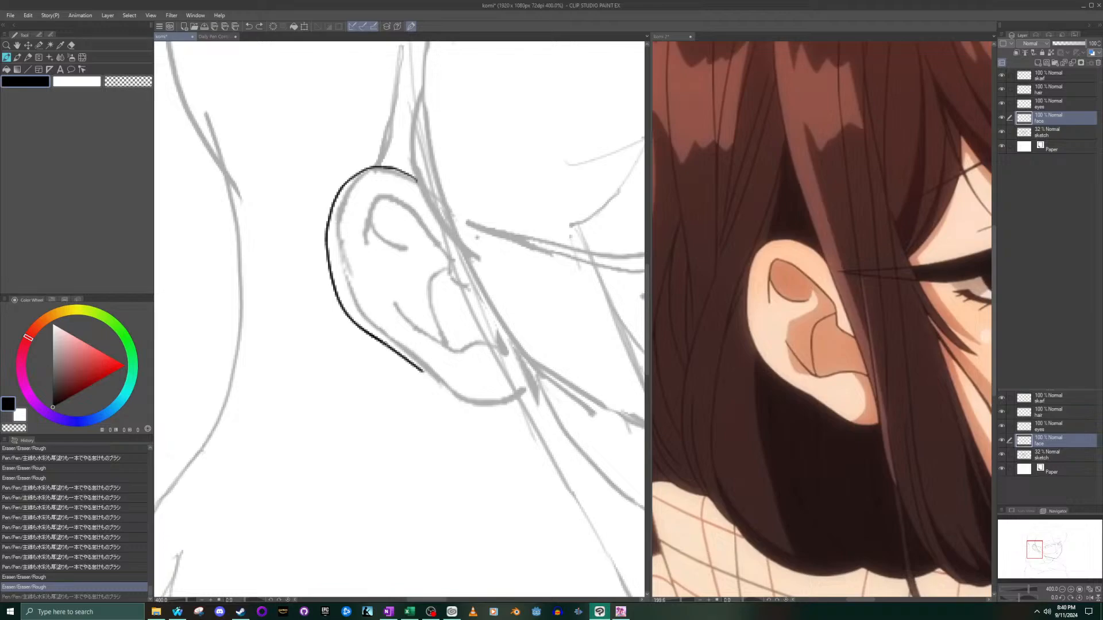
pyautogui.moveTo(382, 343)
pyautogui.mouseDown()
pyautogui.moveTo(478, 404)
pyautogui.moveTo(520, 397)
pyautogui.mouseUp()
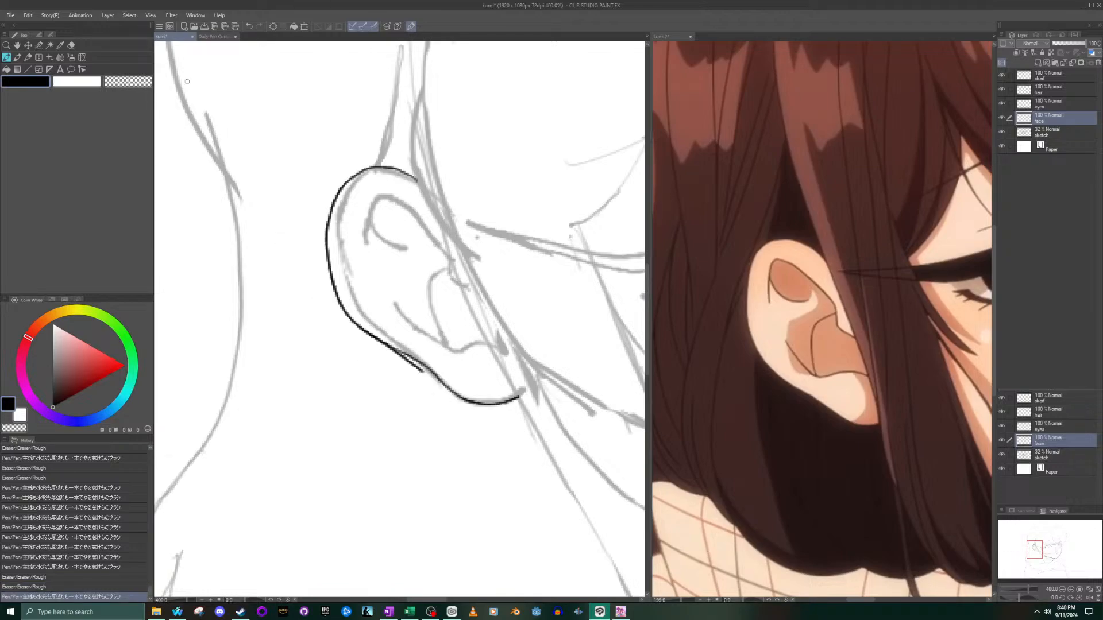
# - Erase the leftover line stub where the new lobe stroke joins the ear's outer contour
pyautogui.click(72, 45)
pyautogui.scroll(5, 402, 402)
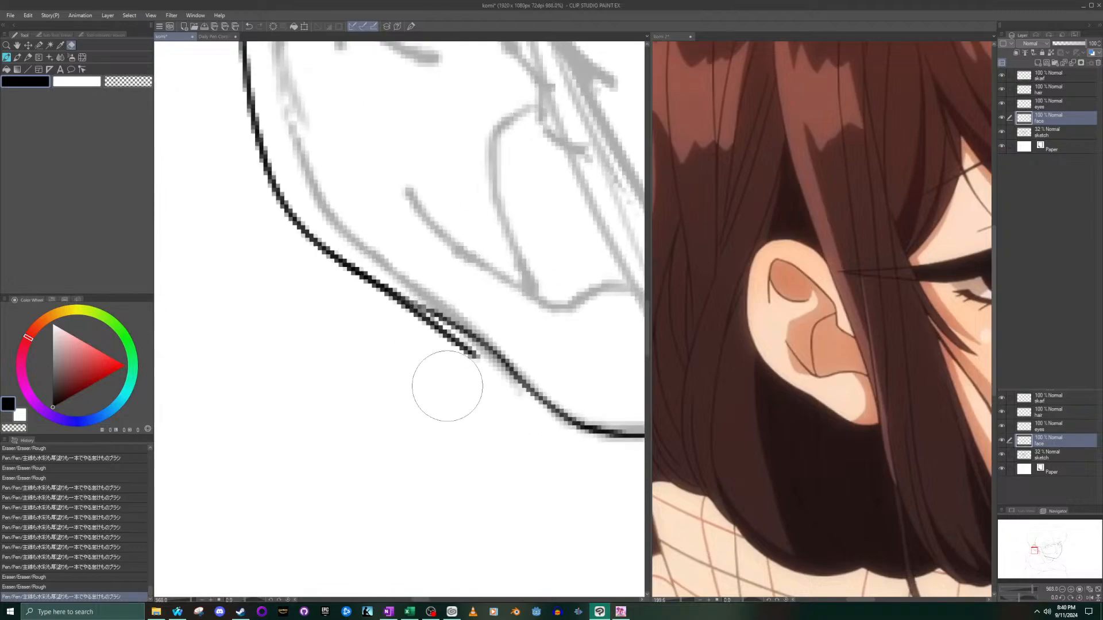
pyautogui.moveTo(456, 384)
pyautogui.mouseDown()
pyautogui.moveTo(404, 344)
pyautogui.moveTo(429, 361)
pyautogui.moveTo(419, 370)
pyautogui.mouseUp()
pyautogui.scroll(-8, 210, 247)
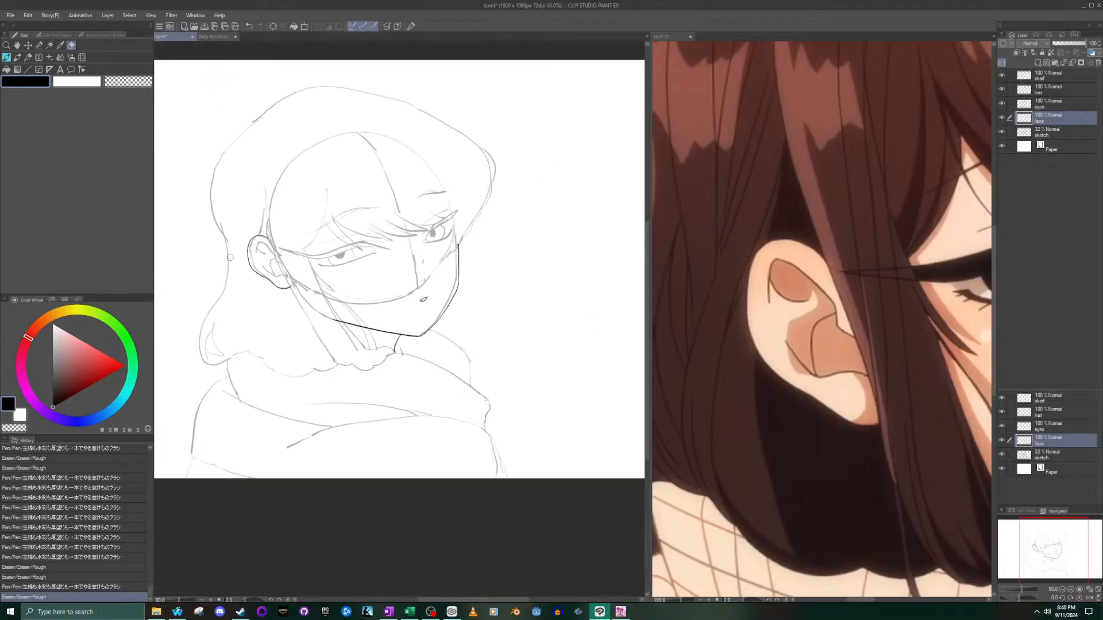
# - Ink the small hook-shaped notch at the ear's front edge beside the hair strand, undoing the unsuitable tries
pyautogui.click(7, 58)
pyautogui.scroll(6, 264, 244)
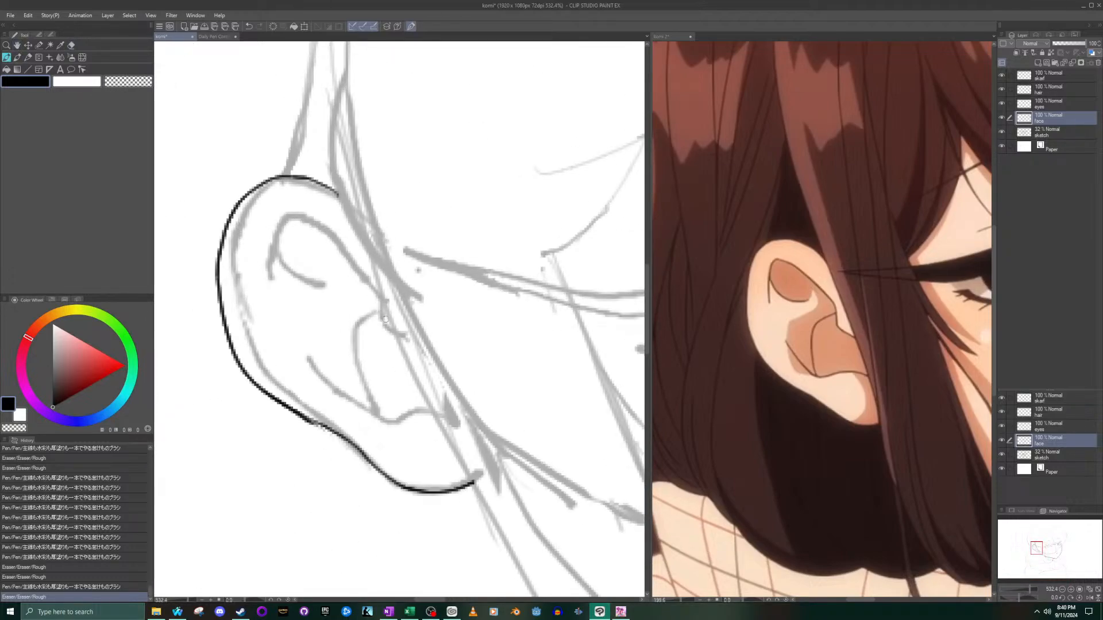
pyautogui.moveTo(408, 336)
pyautogui.mouseDown()
pyautogui.moveTo(380, 328)
pyautogui.moveTo(394, 332)
pyautogui.moveTo(380, 302)
pyautogui.moveTo(385, 326)
pyautogui.moveTo(374, 303)
pyautogui.mouseUp()
pyautogui.hotkey('ctrl', 'z')
pyautogui.hotkey('ctrl', 'z')
pyautogui.hotkey('ctrl', 'z')
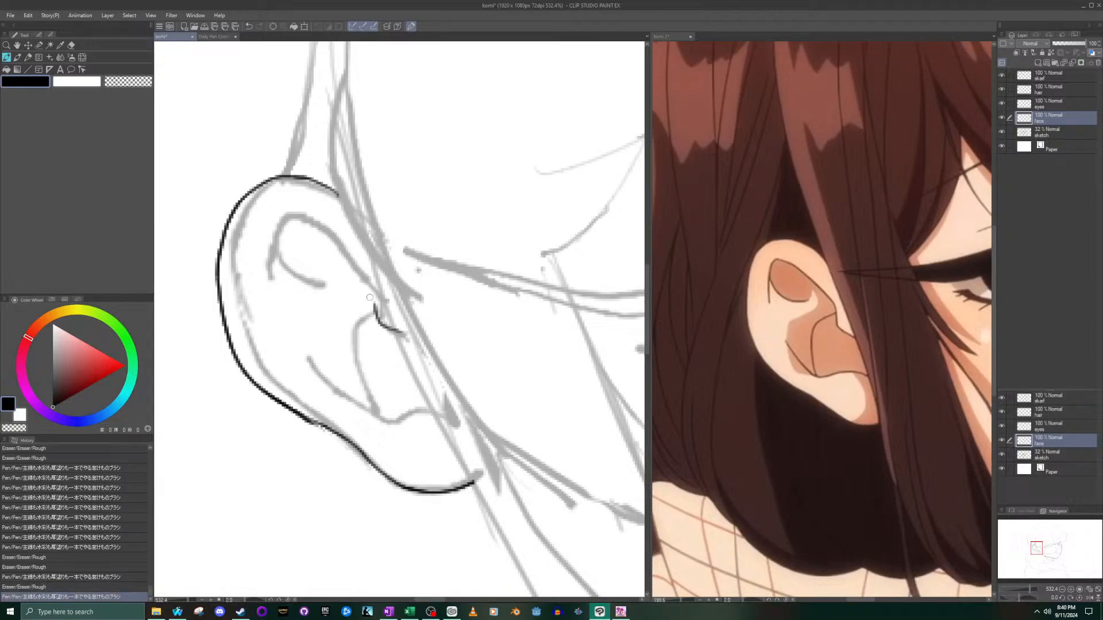
pyautogui.hotkey('ctrl', 'z')
pyautogui.moveTo(405, 335)
pyautogui.mouseDown()
pyautogui.moveTo(382, 326)
pyautogui.moveTo(377, 297)
pyautogui.mouseUp()
# - Try inking the inner ear's upper fold from the notch round into its curl, with a short side line, and undo both strokes
pyautogui.moveTo(376, 299)
pyautogui.mouseDown()
pyautogui.moveTo(353, 263)
pyautogui.moveTo(296, 221)
pyautogui.moveTo(275, 240)
pyautogui.moveTo(319, 282)
pyautogui.mouseUp()
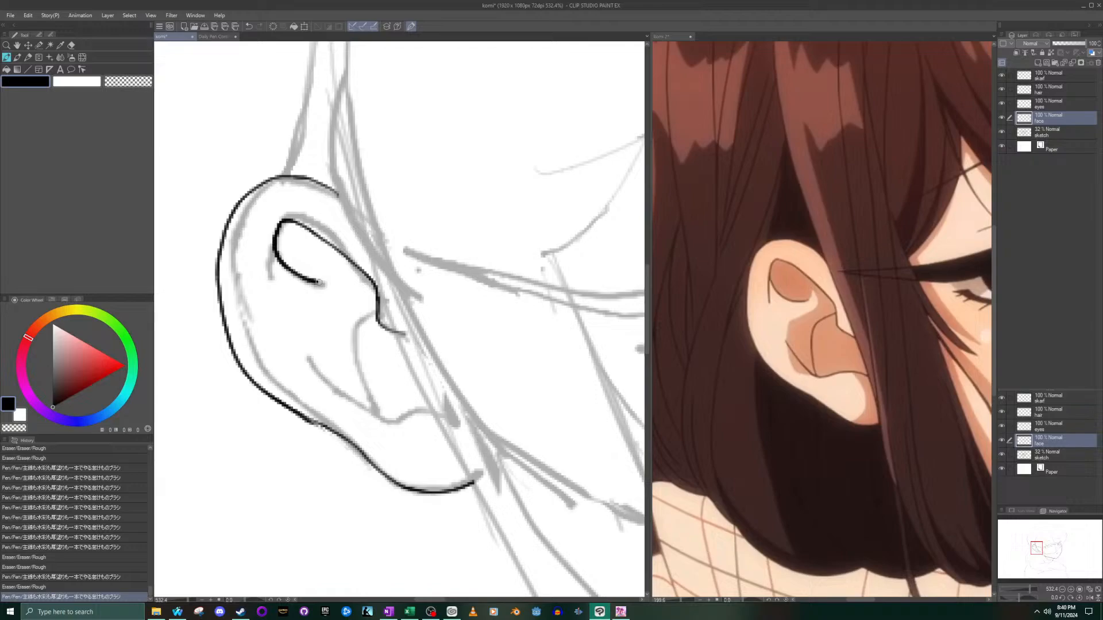
pyautogui.moveTo(274, 242); pyautogui.dragTo(271, 277)
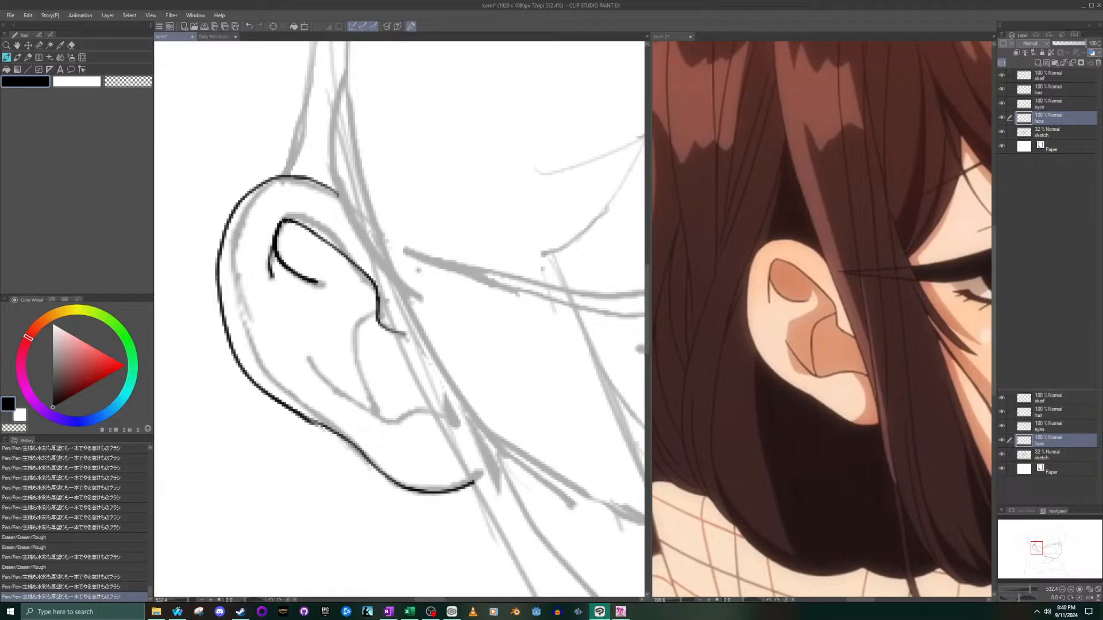
pyautogui.hotkey('ctrl', 'z')
pyautogui.hotkey('ctrl', 'z')
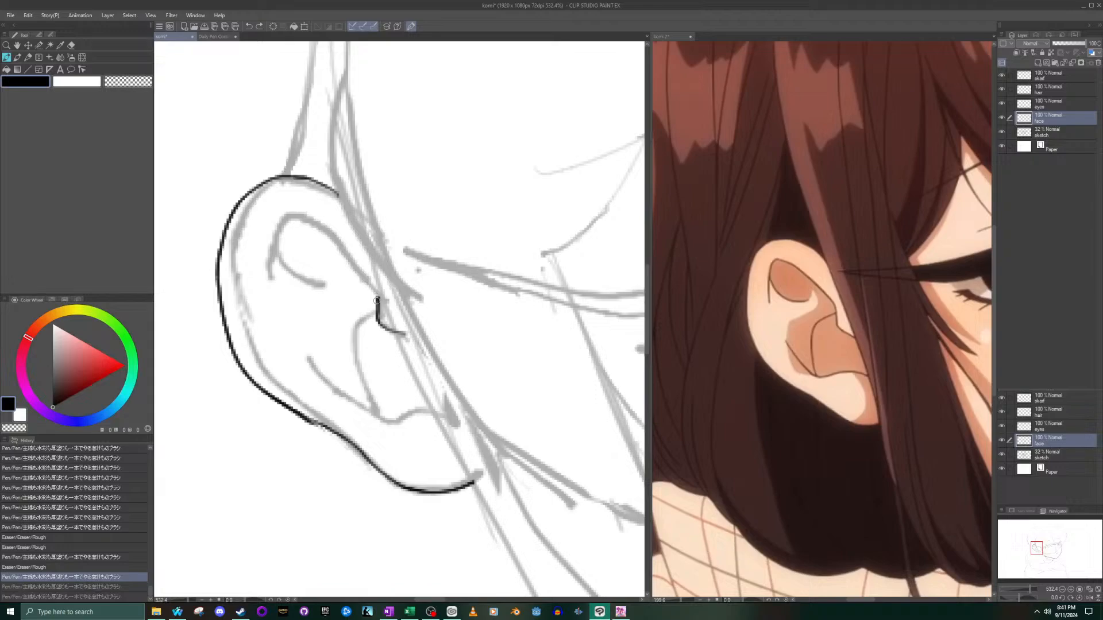
# - Try re-inking the inner ear's upper fold in separate strokes closer to the sketch, undoing the misplaced inner curve
pyautogui.moveTo(378, 298)
pyautogui.mouseDown()
pyautogui.moveTo(318, 223)
pyautogui.moveTo(288, 214)
pyautogui.mouseUp()
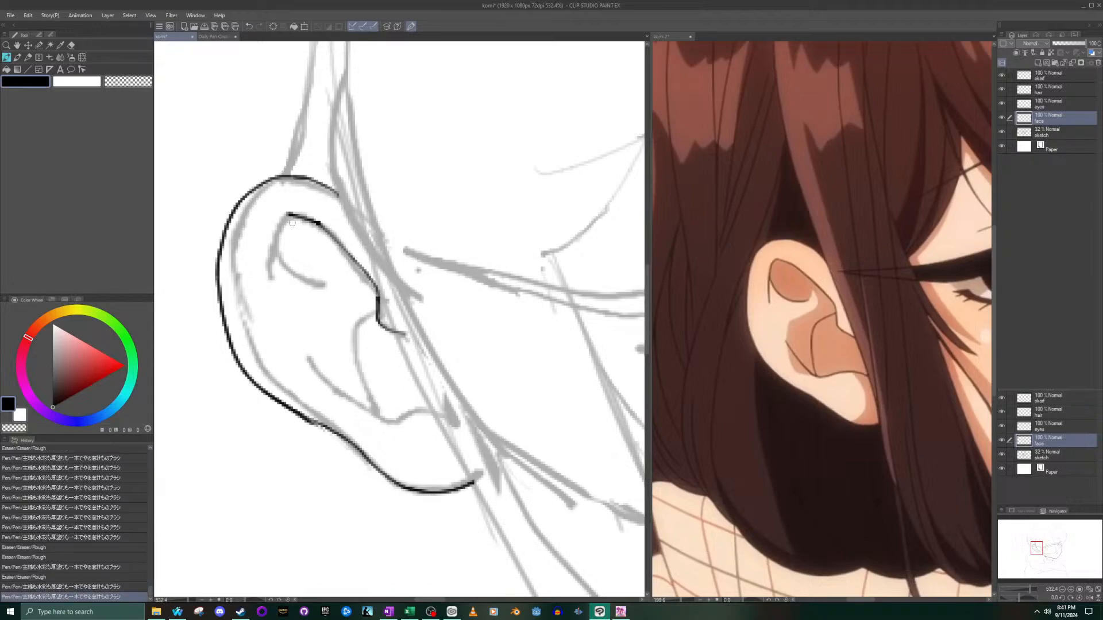
pyautogui.moveTo(288, 213)
pyautogui.mouseDown()
pyautogui.moveTo(276, 268)
pyautogui.moveTo(269, 259)
pyautogui.moveTo(284, 216)
pyautogui.moveTo(278, 255)
pyautogui.moveTo(318, 283)
pyautogui.mouseUp()
pyautogui.hotkey('ctrl', 'z')
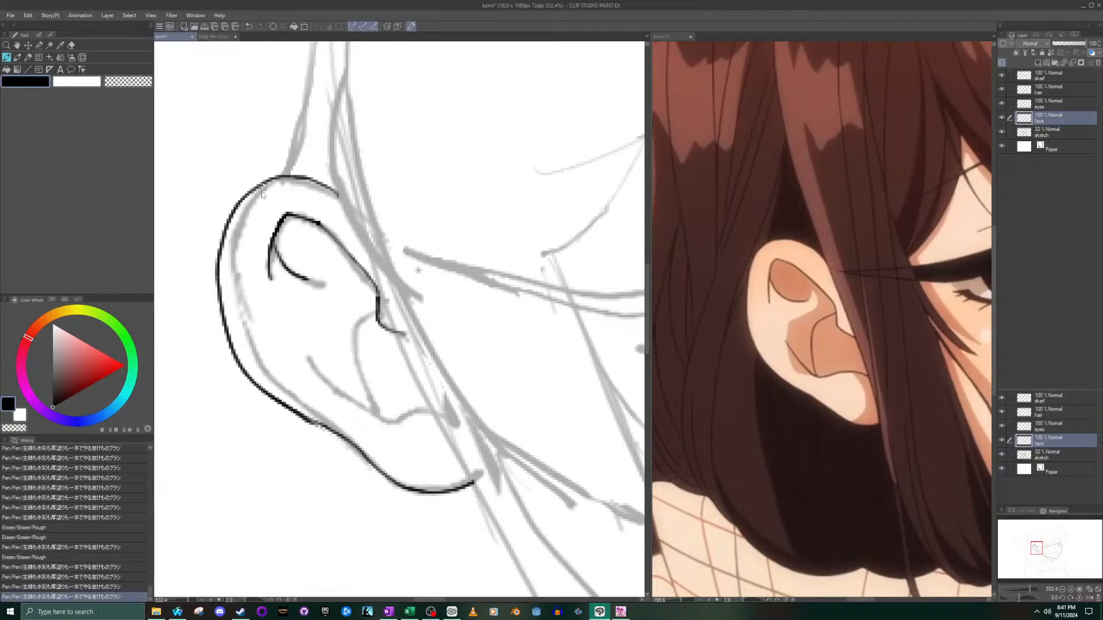
pyautogui.hotkey('ctrl', 'z')
# - Try several versions of the short curve inside the ear's upper fold, and undo them together with the fold's strokes
pyautogui.moveTo(275, 236)
pyautogui.mouseDown()
pyautogui.moveTo(290, 275)
pyautogui.moveTo(324, 284)
pyautogui.mouseUp()
pyautogui.hotkey('ctrl', 'z')
pyautogui.moveTo(275, 229)
pyautogui.mouseDown()
pyautogui.moveTo(272, 244)
pyautogui.moveTo(313, 277)
pyautogui.mouseUp()
pyautogui.hotkey('ctrl', 'z')
pyautogui.moveTo(276, 230)
pyautogui.mouseDown()
pyautogui.moveTo(285, 257)
pyautogui.moveTo(319, 271)
pyautogui.mouseUp()
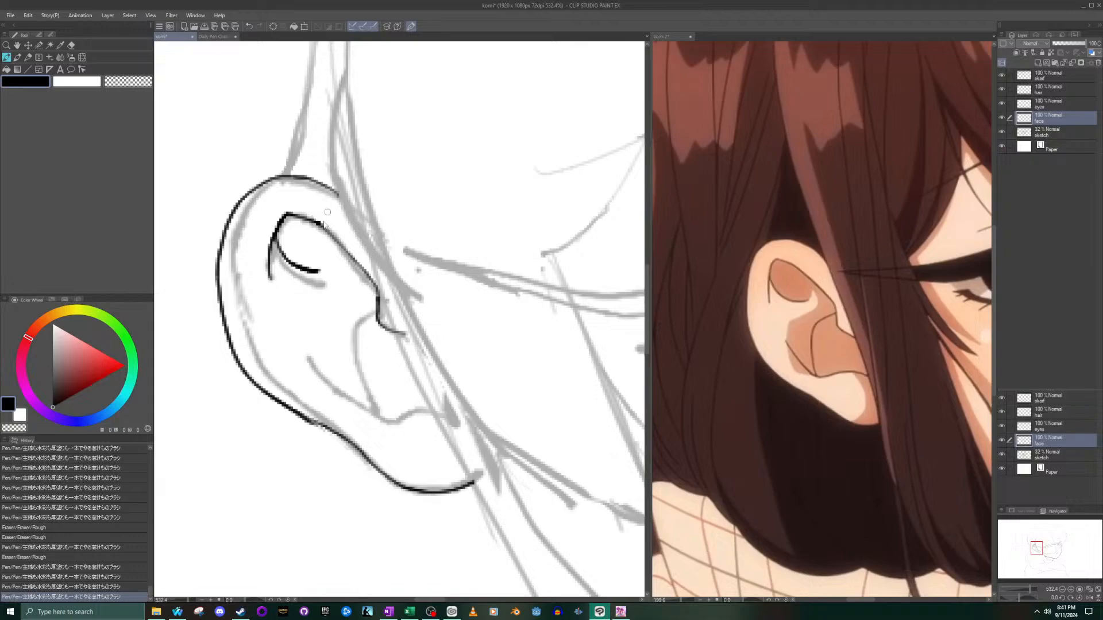
pyautogui.hotkey('ctrl', 'z')
pyautogui.hotkey('ctrl', 'z')
pyautogui.hotkey('ctrl', 'z')
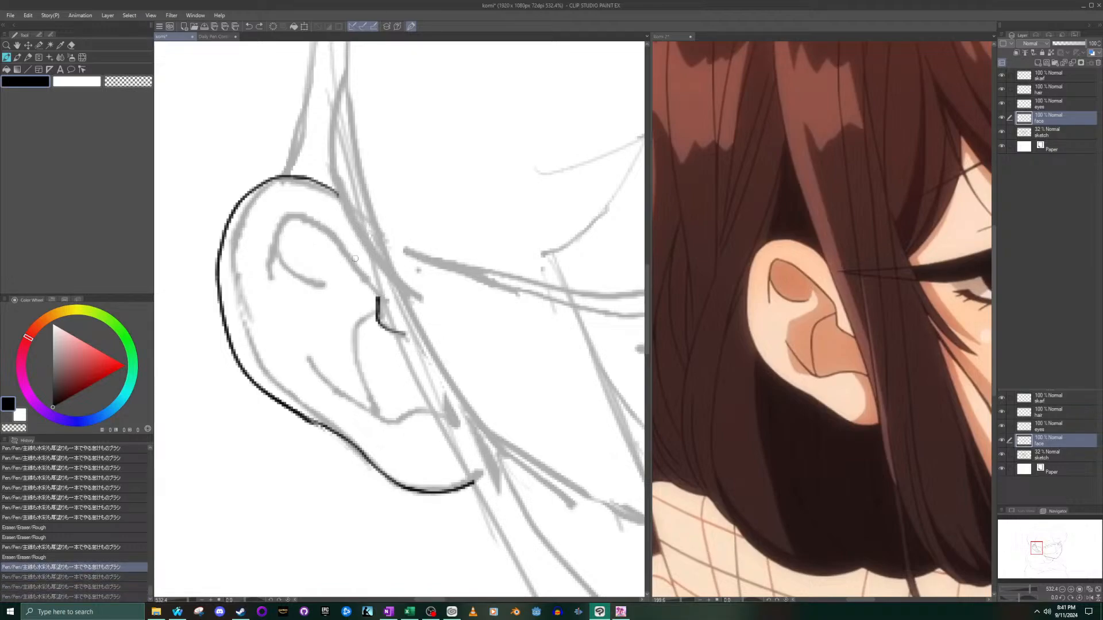
# - Try inking the inner ear's upper fold from the notch round into its curl, and undo it together with the notch
pyautogui.moveTo(376, 297)
pyautogui.mouseDown()
pyautogui.moveTo(296, 214)
pyautogui.moveTo(277, 227)
pyautogui.moveTo(263, 279)
pyautogui.mouseUp()
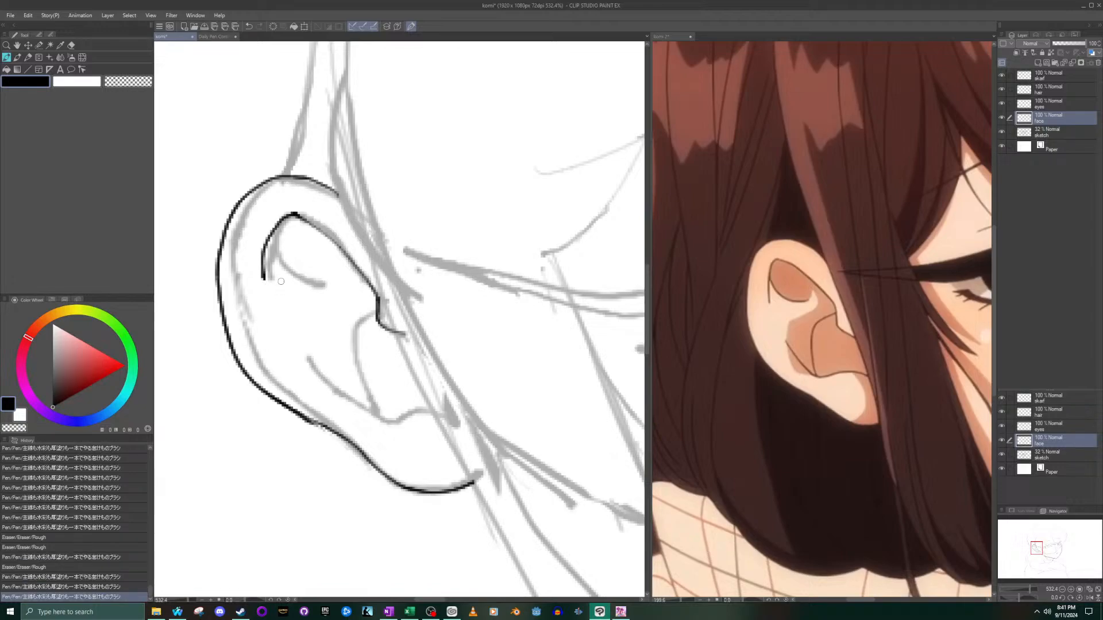
pyautogui.hotkey('ctrl', 'z')
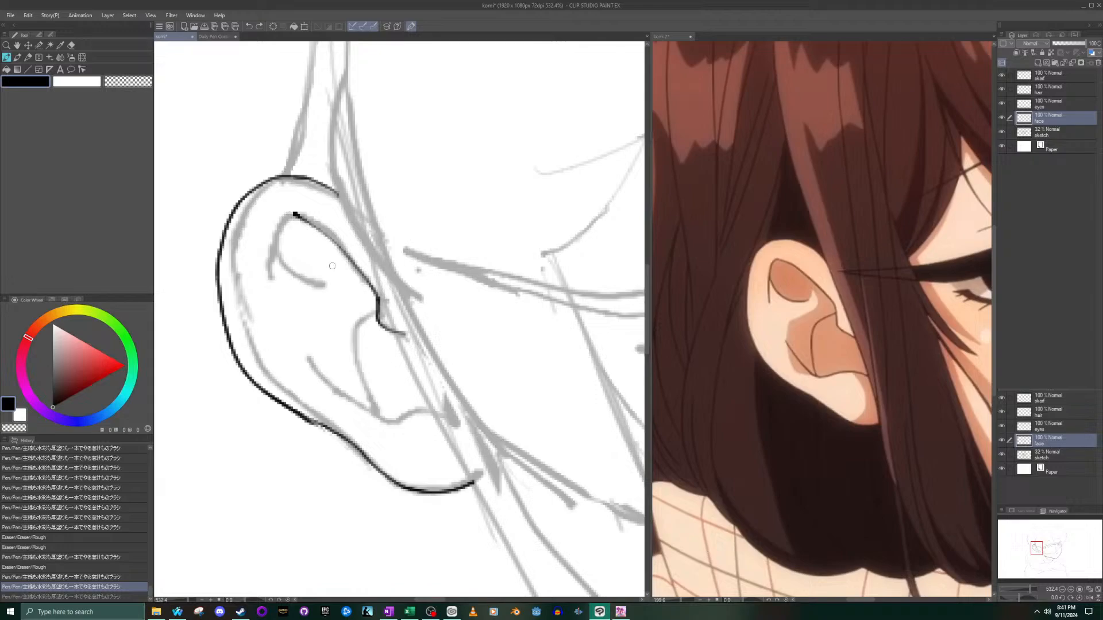
pyautogui.hotkey('ctrl', 'z')
pyautogui.hotkey('ctrl', 'z')
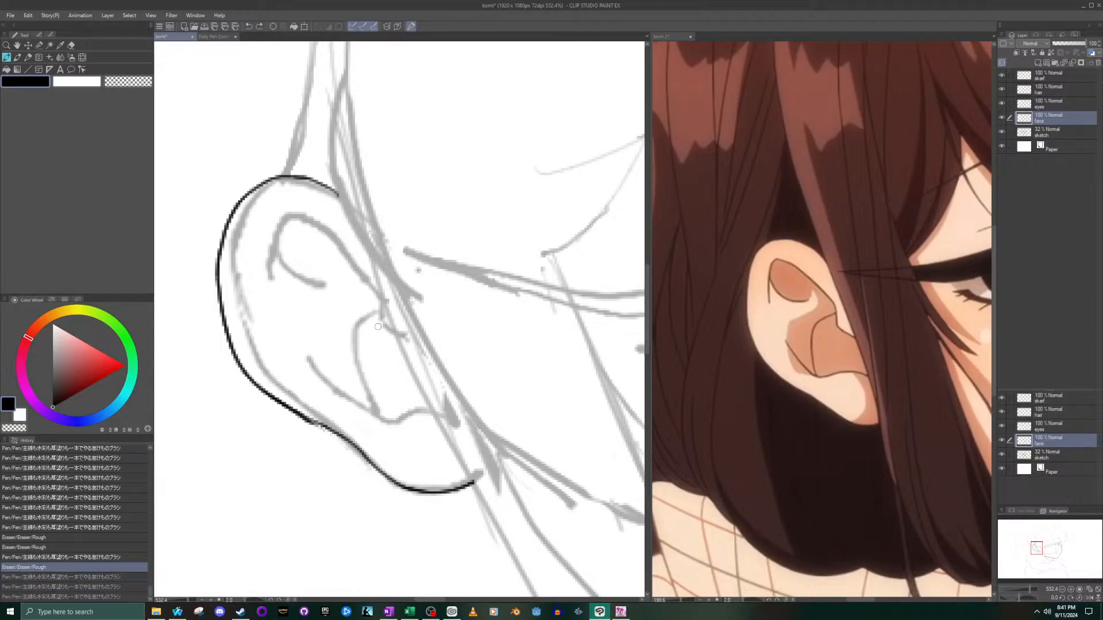
# - Re-ink the hook-shaped notch at the ear's front edge with a heavier line ending beside the hair strand
pyautogui.moveTo(400, 336)
pyautogui.mouseDown()
pyautogui.moveTo(371, 288)
pyautogui.moveTo(399, 334)
pyautogui.mouseUp()
pyautogui.hotkey('ctrl', 'z')
pyautogui.hotkey('ctrl', 'z')
pyautogui.moveTo(374, 290)
pyautogui.mouseDown()
pyautogui.moveTo(389, 330)
pyautogui.moveTo(407, 336)
pyautogui.mouseUp()
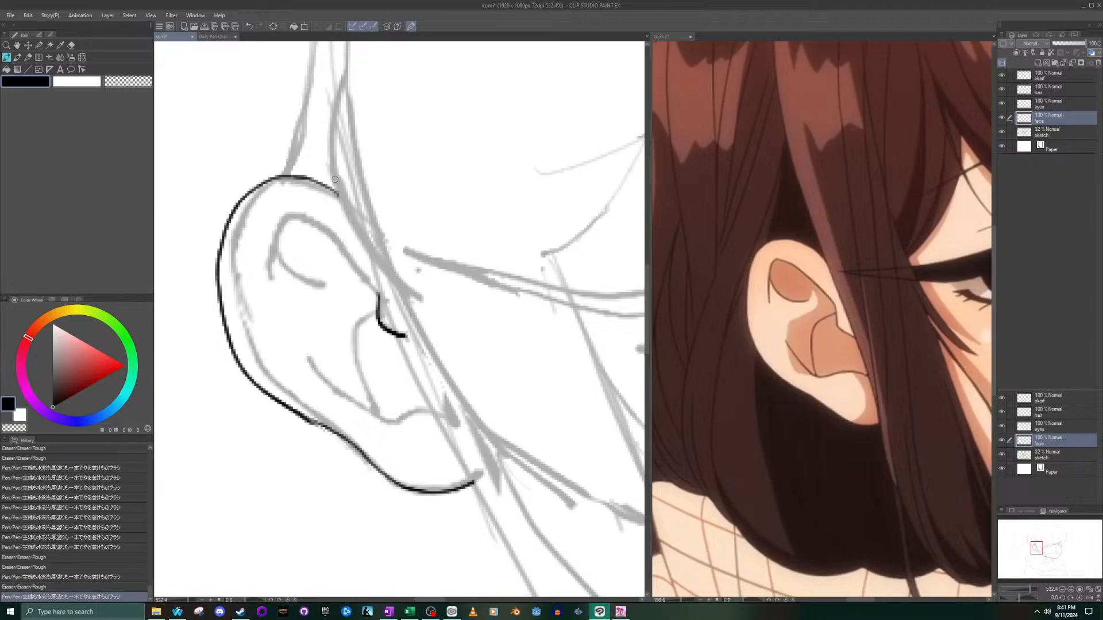
# - Ink the upper edge of the inner ear's fold from the notch up to its peak, undoing the bulging first version
pyautogui.moveTo(378, 293)
pyautogui.mouseDown()
pyautogui.moveTo(348, 247)
pyautogui.moveTo(289, 211)
pyautogui.mouseUp()
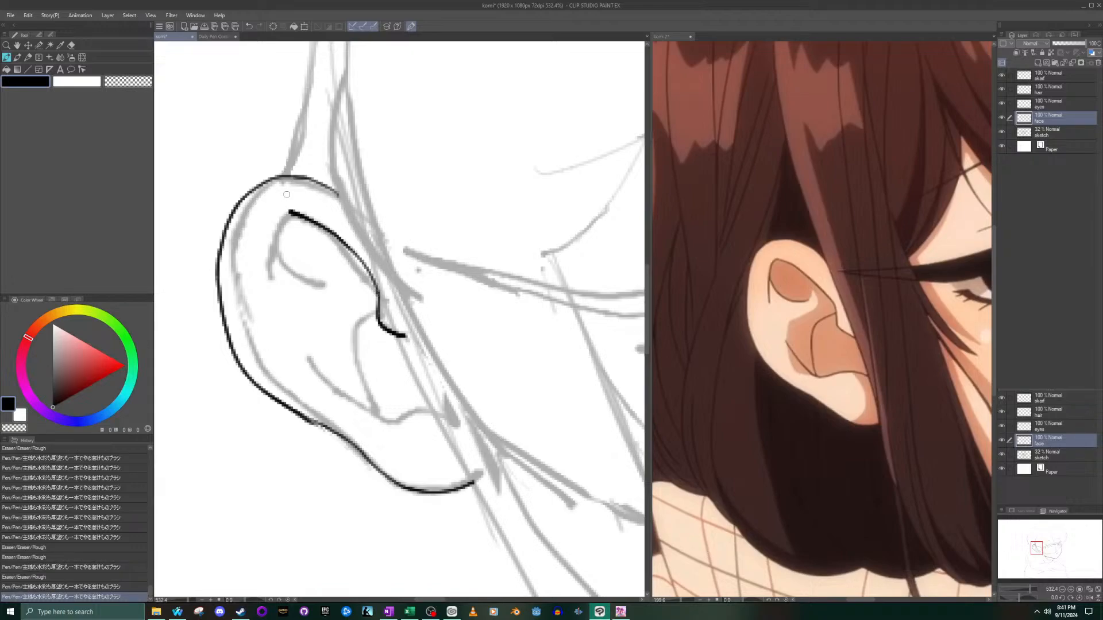
pyautogui.hotkey('ctrl', 'z')
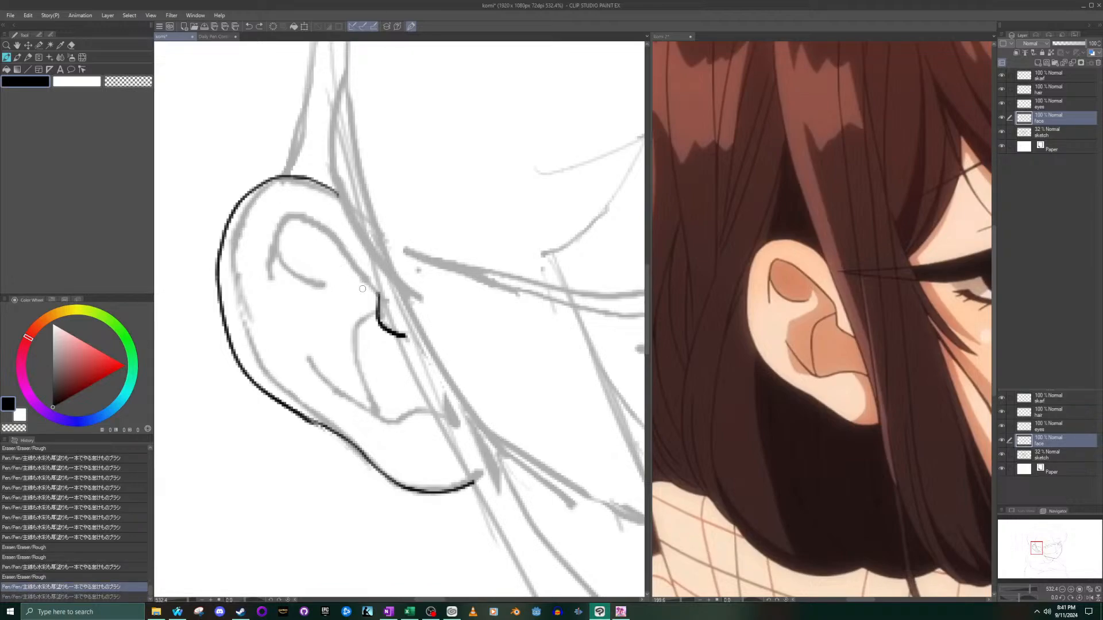
pyautogui.moveTo(376, 290)
pyautogui.mouseDown()
pyautogui.moveTo(292, 216)
pyautogui.moveTo(284, 181)
pyautogui.moveTo(290, 214)
pyautogui.moveTo(377, 294)
pyautogui.mouseUp()
pyautogui.hotkey('ctrl', 'z')
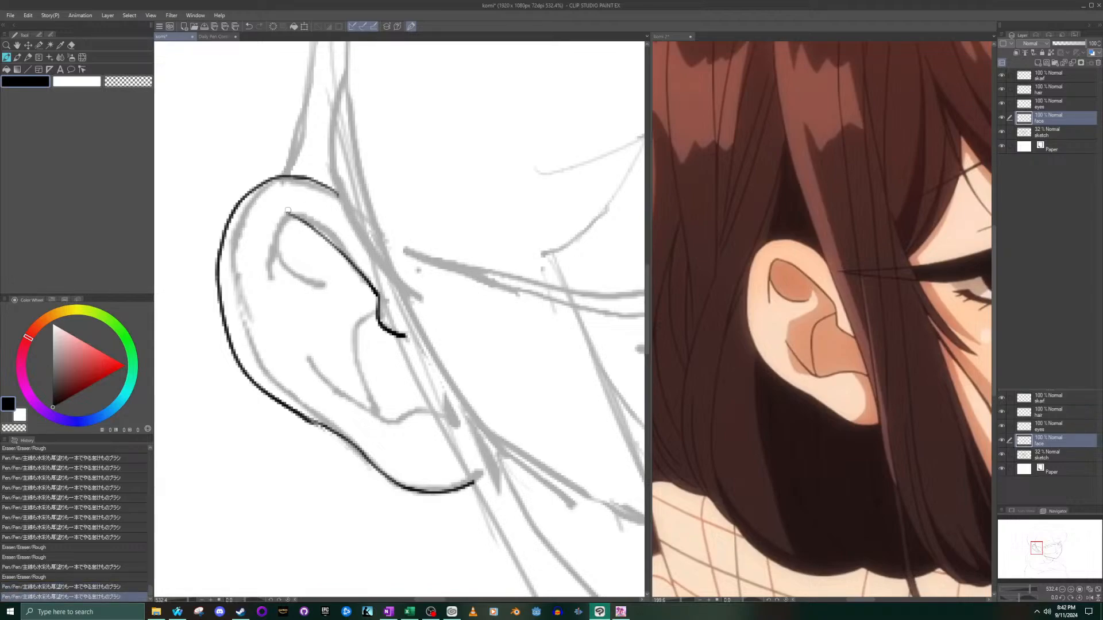
# - Extend the inner fold's peak toward the ear's outer rim and ink its downward curl, undoing the unsuitable tries
pyautogui.moveTo(312, 226)
pyautogui.mouseDown()
pyautogui.moveTo(275, 208)
pyautogui.moveTo(284, 215)
pyautogui.moveTo(265, 282)
pyautogui.mouseUp()
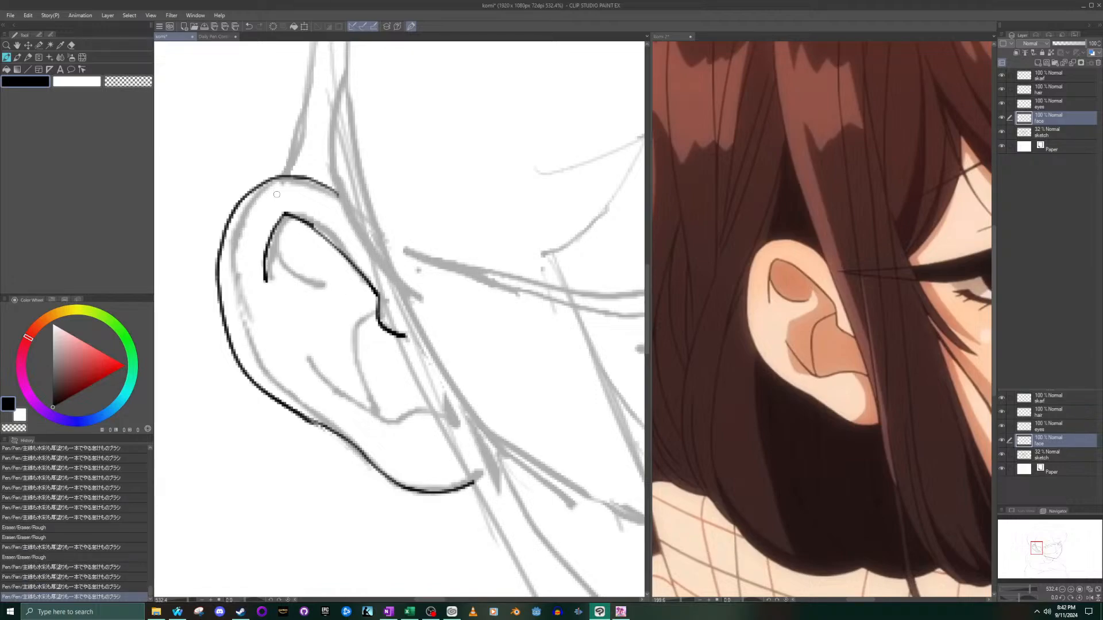
pyautogui.hotkey('ctrl', 'z')
pyautogui.moveTo(308, 222)
pyautogui.mouseDown()
pyautogui.moveTo(305, 223)
pyautogui.moveTo(272, 206)
pyautogui.moveTo(252, 248)
pyautogui.moveTo(259, 297)
pyautogui.mouseUp()
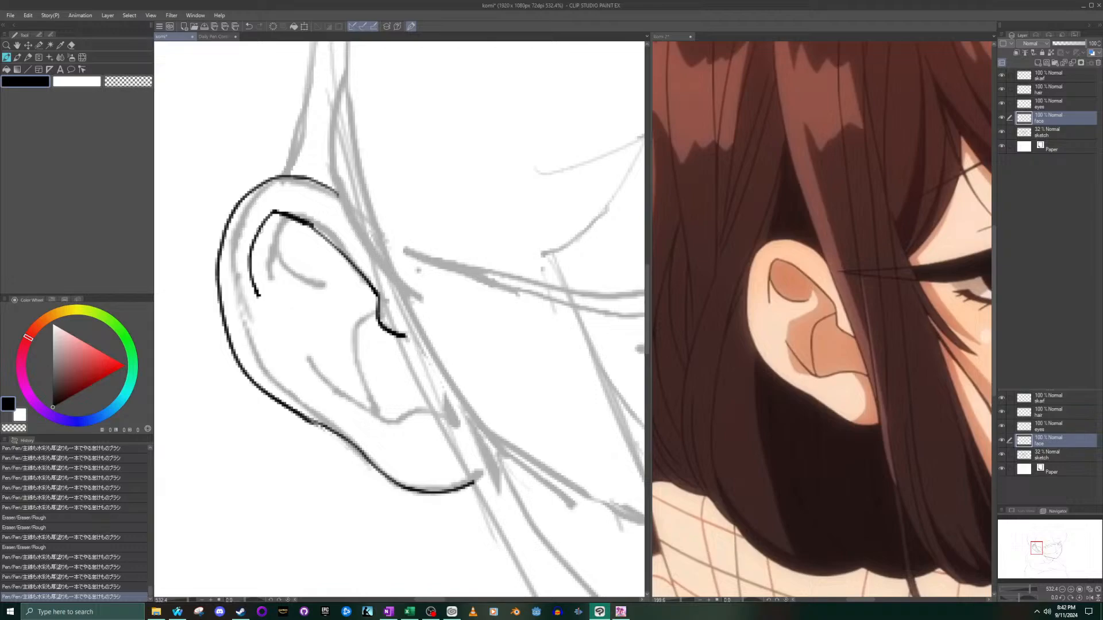
pyautogui.hotkey('ctrl', 'z')
pyautogui.moveTo(274, 212)
pyautogui.mouseDown()
pyautogui.moveTo(251, 244)
pyautogui.moveTo(247, 284)
pyautogui.mouseUp()
pyautogui.hotkey('ctrl', 'z')
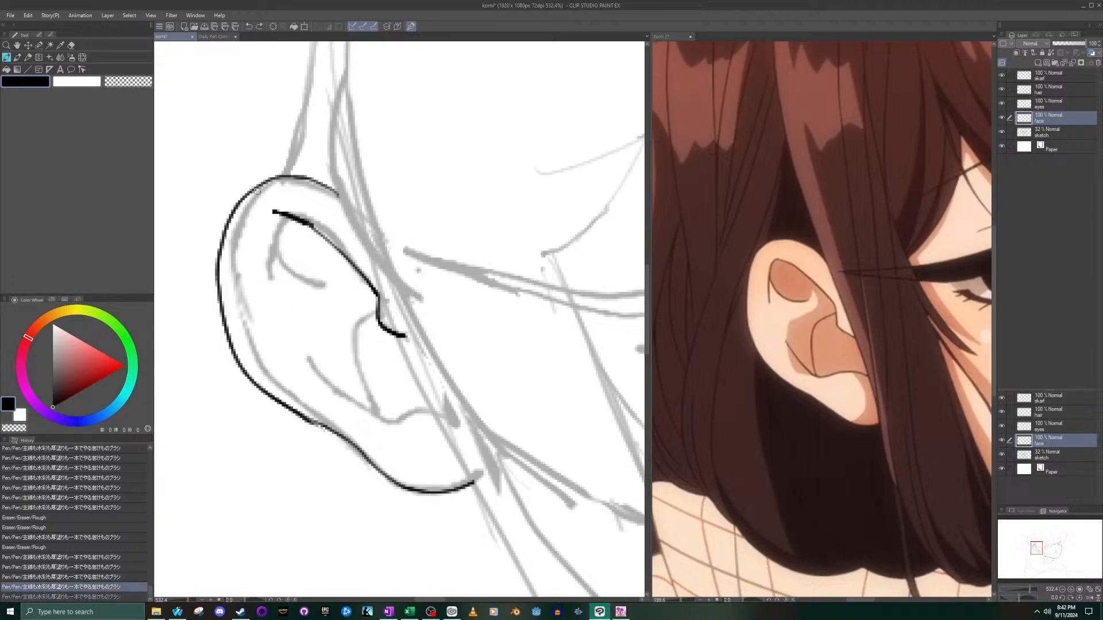
pyautogui.moveTo(274, 212)
pyautogui.mouseDown()
pyautogui.moveTo(256, 233)
pyautogui.moveTo(256, 283)
pyautogui.mouseUp()
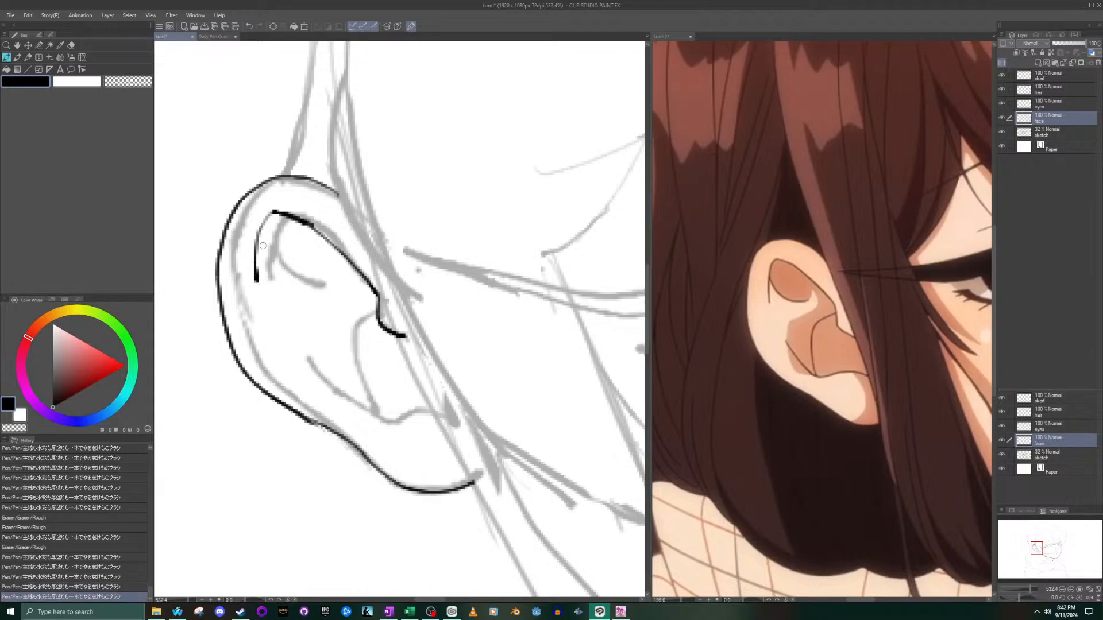
# - Ink the short curve inside the ear's upper fold, and thicken the fold's long edge and the top of its curl
pyautogui.moveTo(258, 245); pyautogui.dragTo(309, 280)
pyautogui.hotkey('ctrl', 'z')
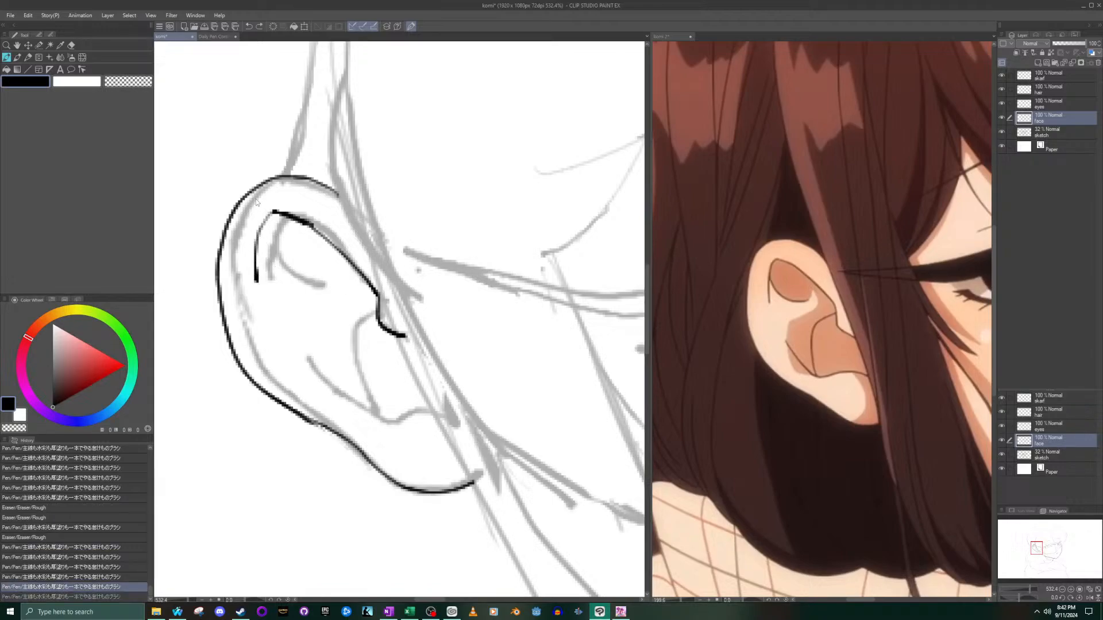
pyautogui.moveTo(262, 235)
pyautogui.mouseDown()
pyautogui.moveTo(263, 256)
pyautogui.moveTo(304, 273)
pyautogui.mouseUp()
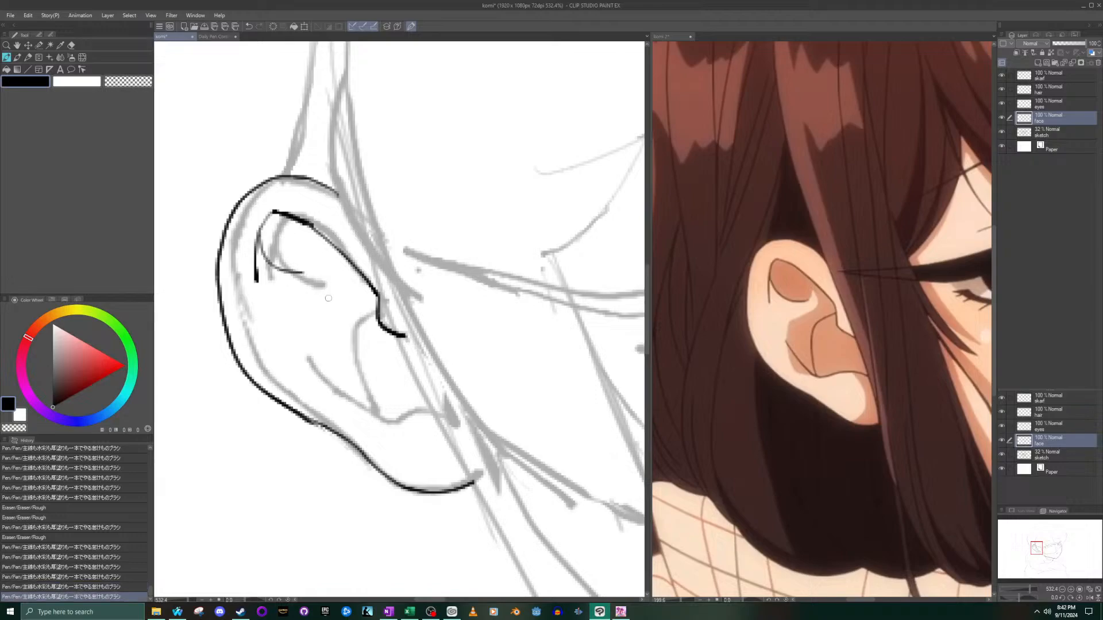
pyautogui.scroll(4, 294, 274)
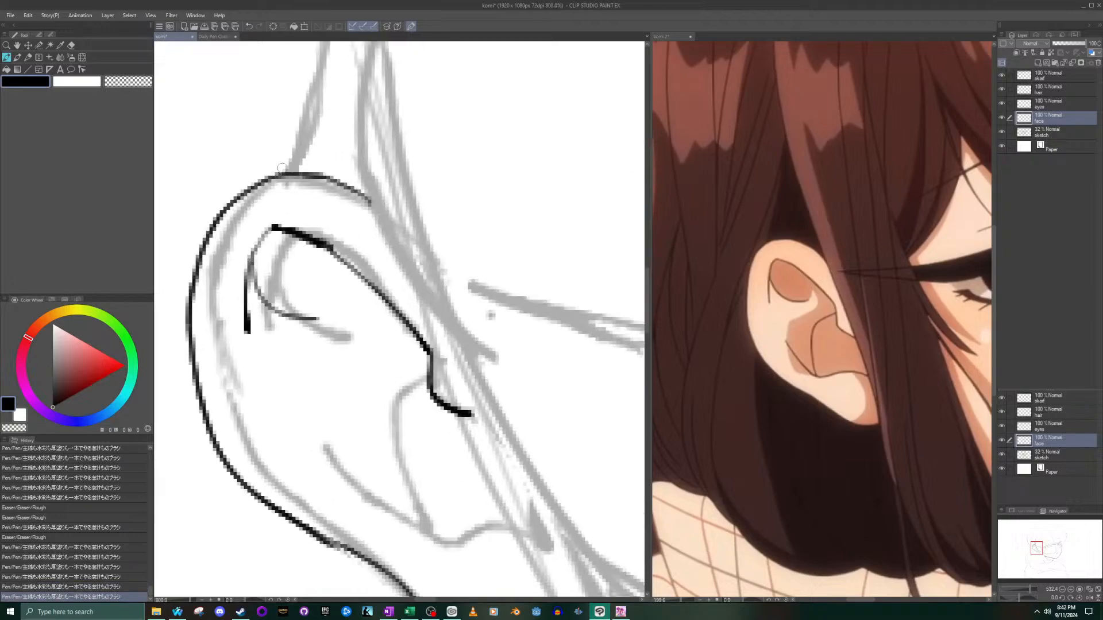
pyautogui.moveTo(333, 268)
pyautogui.mouseDown()
pyautogui.moveTo(428, 351)
pyautogui.moveTo(489, 431)
pyautogui.mouseUp()
pyautogui.moveTo(245, 232)
pyautogui.mouseDown()
pyautogui.moveTo(224, 253)
pyautogui.moveTo(204, 315)
pyautogui.mouseUp()
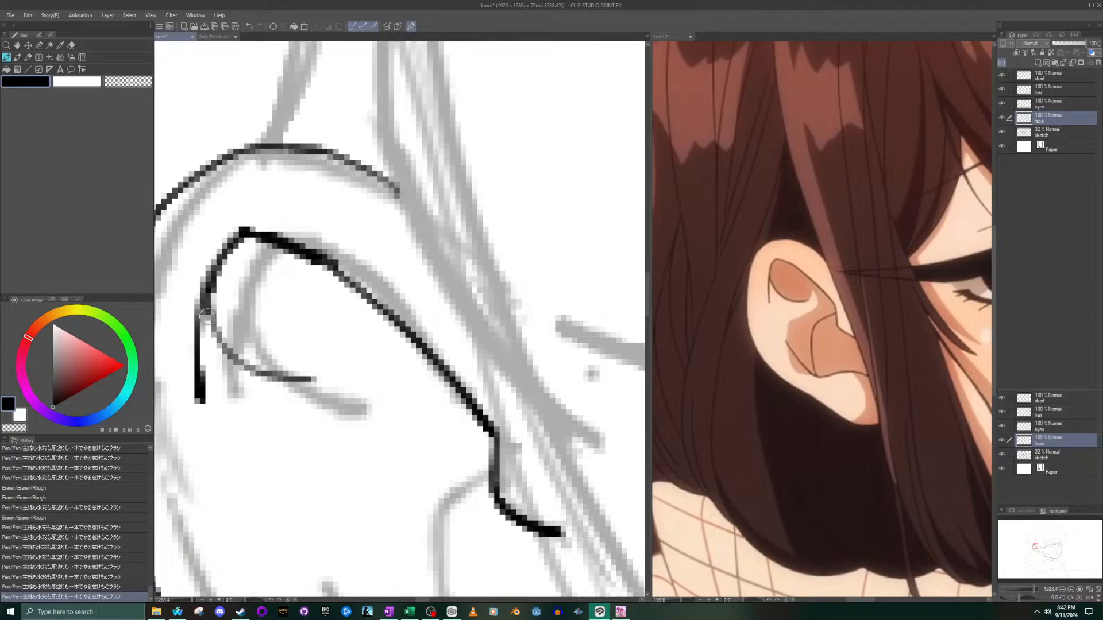
# - Ink the lower inner ear with a diagonal fold line running in a wave to the hair strand and a curve below the notch
pyautogui.scroll(-8, 207, 338)
pyautogui.scroll(-2, 218, 366)
pyautogui.scroll(2, 216, 400)
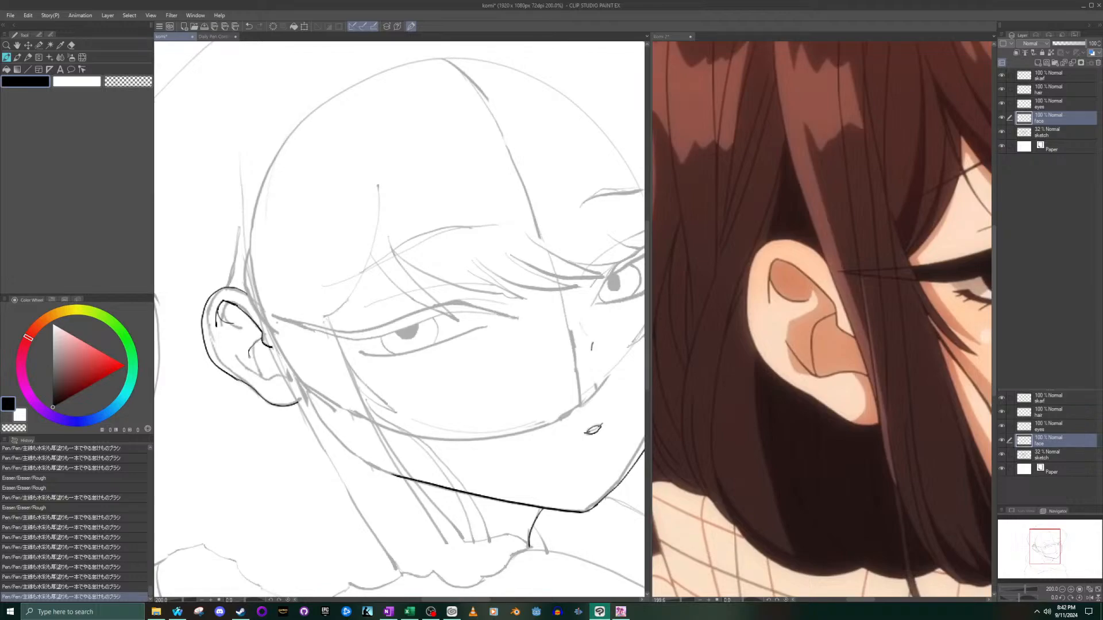
pyautogui.moveTo(261, 377); pyautogui.dragTo(263, 379)
pyautogui.hotkey('ctrl', 'z')
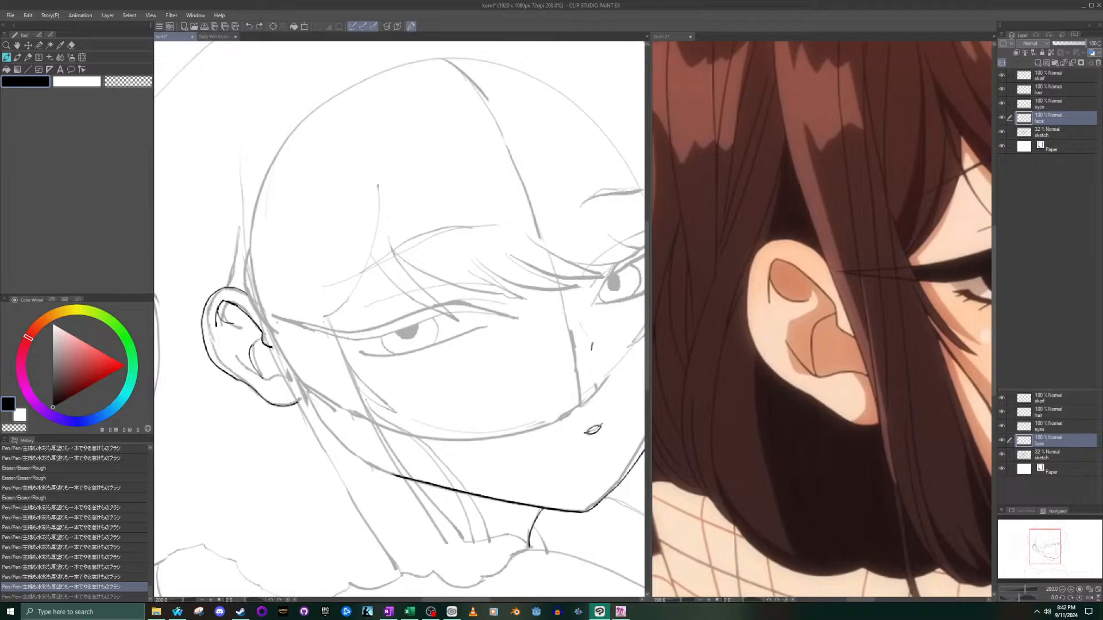
pyautogui.hotkey('ctrl', 'y')
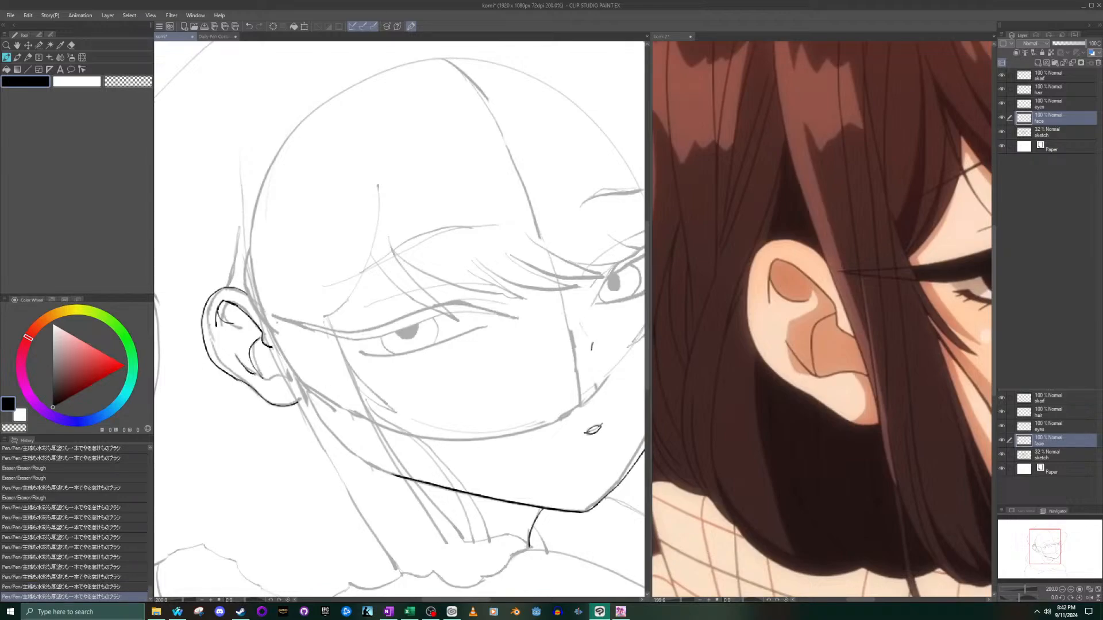
pyautogui.moveTo(263, 377)
pyautogui.mouseDown()
pyautogui.moveTo(281, 395)
pyautogui.moveTo(322, 390)
pyautogui.mouseUp()
pyautogui.scroll(5, 247, 361)
pyautogui.hotkey('ctrl', 'z')
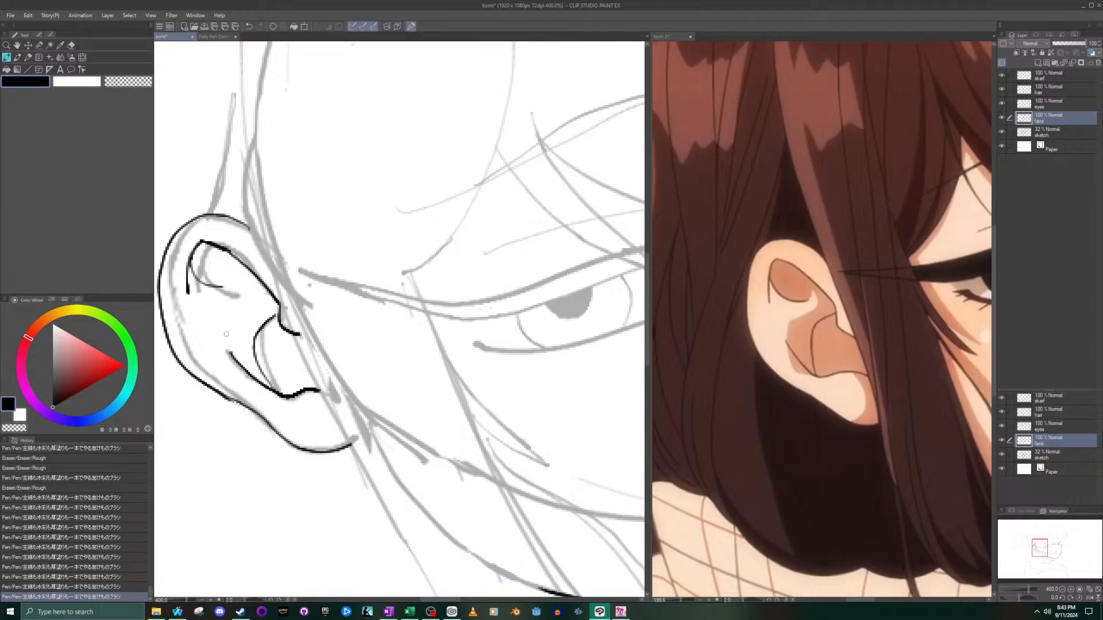
# - Hide the sketch layer to check the inked lines alone, show it again, and undo the last stray mark
pyautogui.scroll(-6, 226, 333)
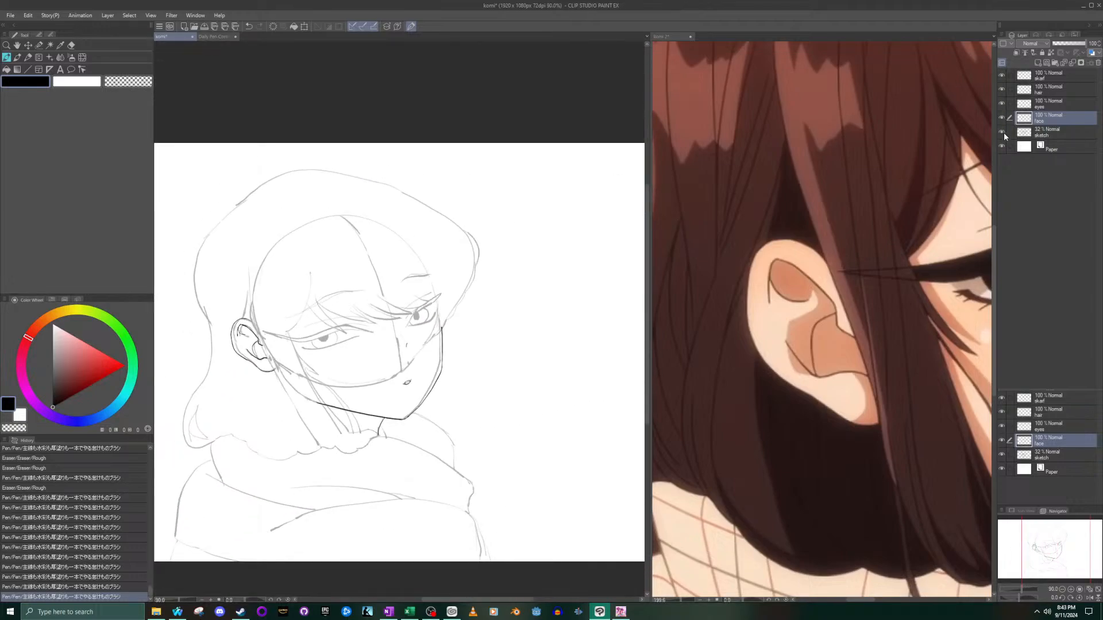
pyautogui.click(1002, 132)
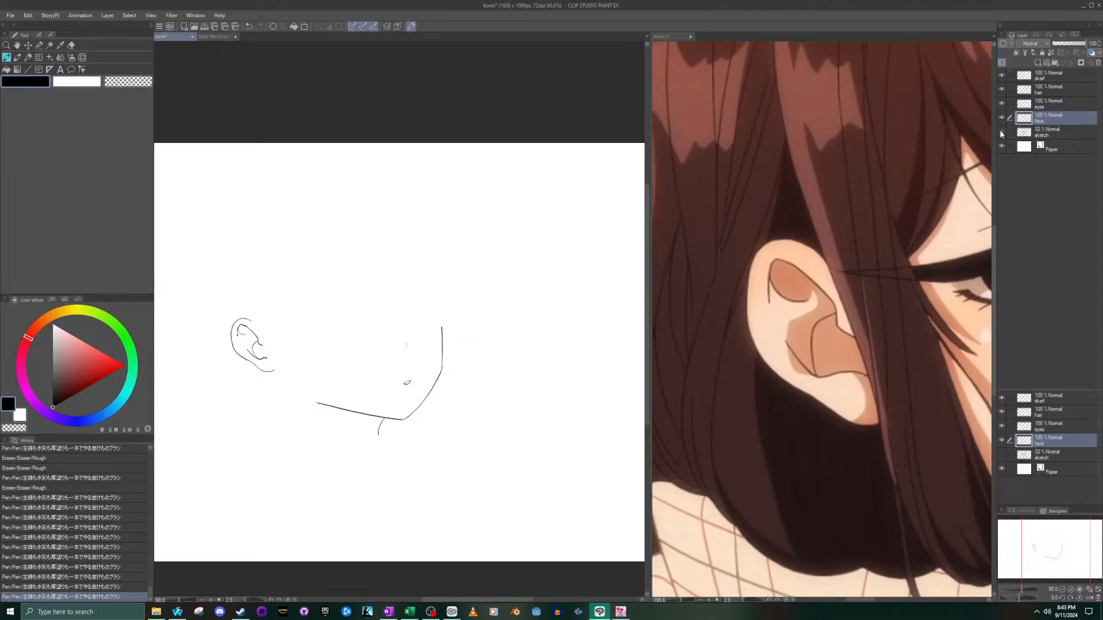
pyautogui.click(1002, 133)
pyautogui.scroll(4, 238, 374)
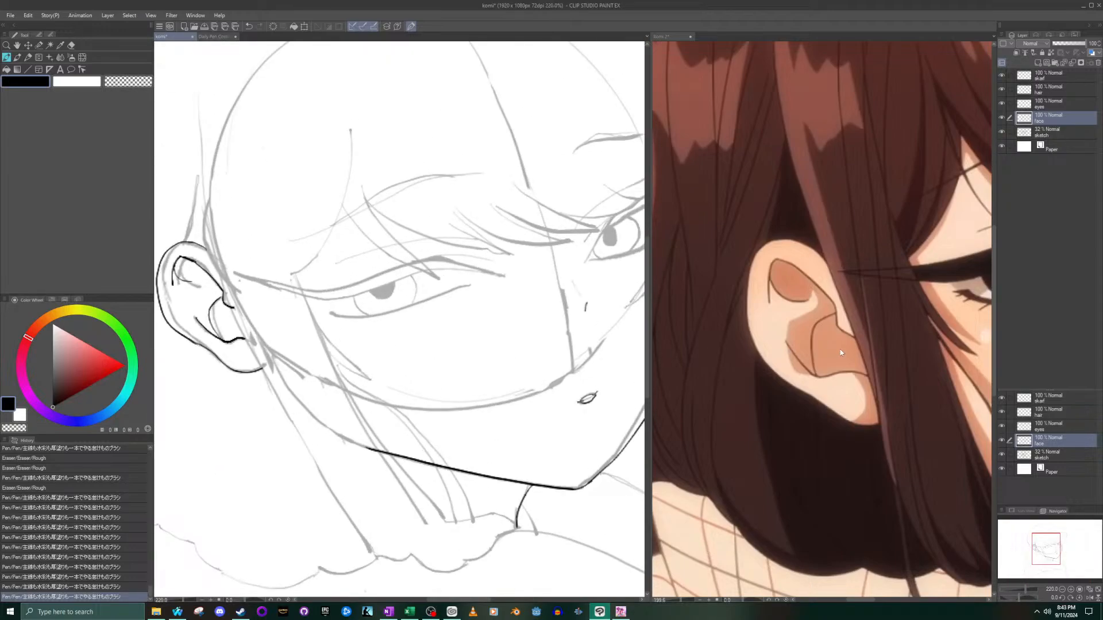
pyautogui.moveTo(1042, 548); pyautogui.dragTo(1037, 547)
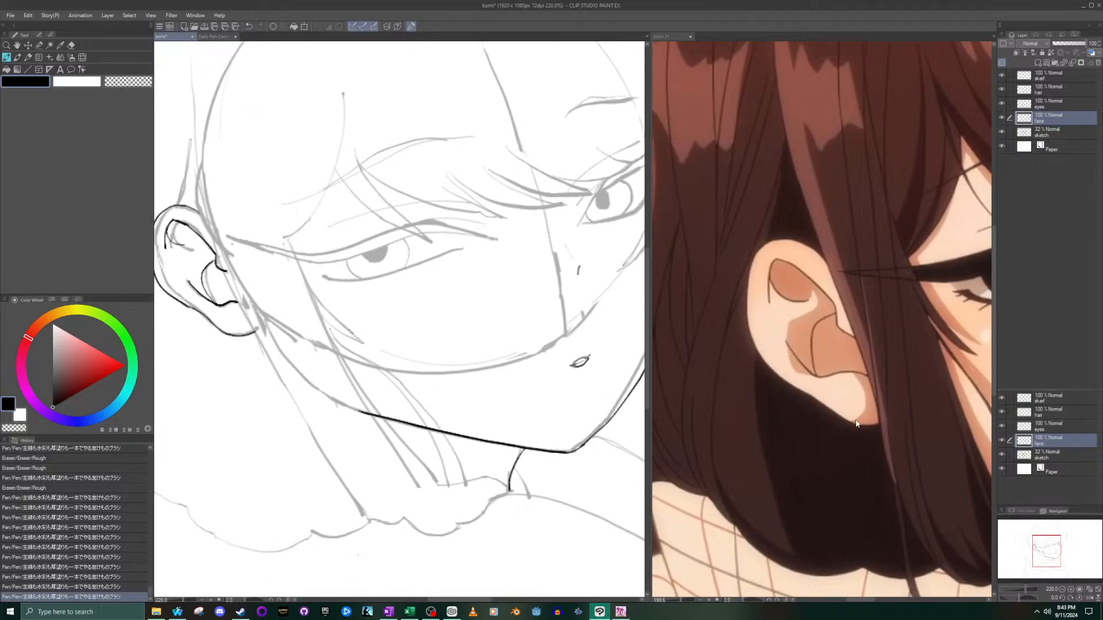
pyautogui.click(489, 232)
pyautogui.hotkey('ctrl', 'z')
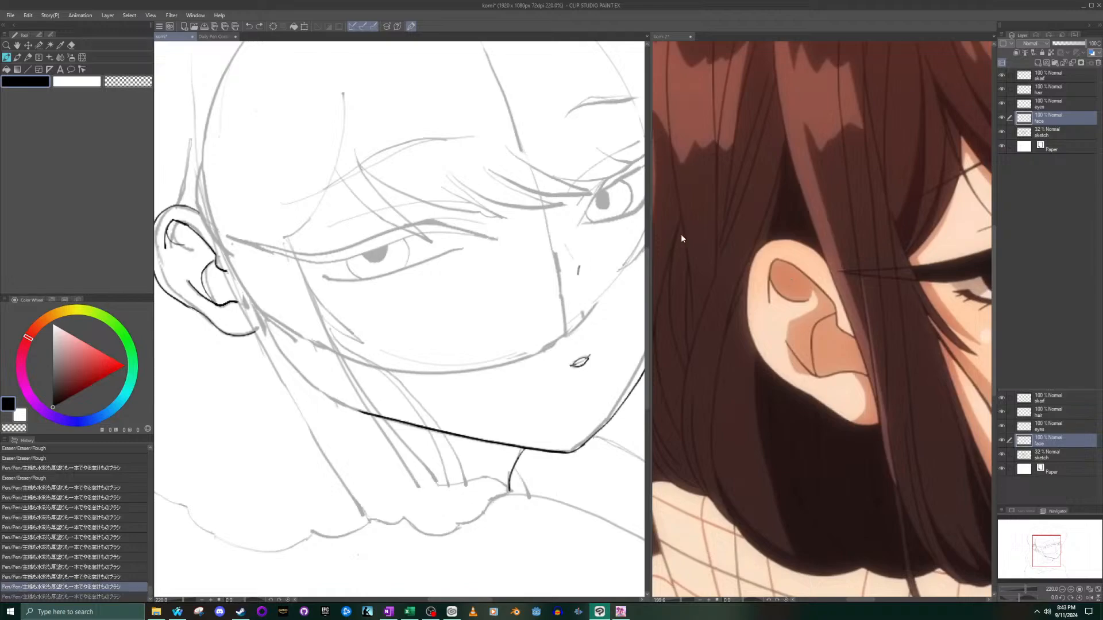
# - Lock the finished face layer and make the eyes layer active
pyautogui.click(1000, 117)
pyautogui.click(1000, 118)
pyautogui.click(1039, 108)
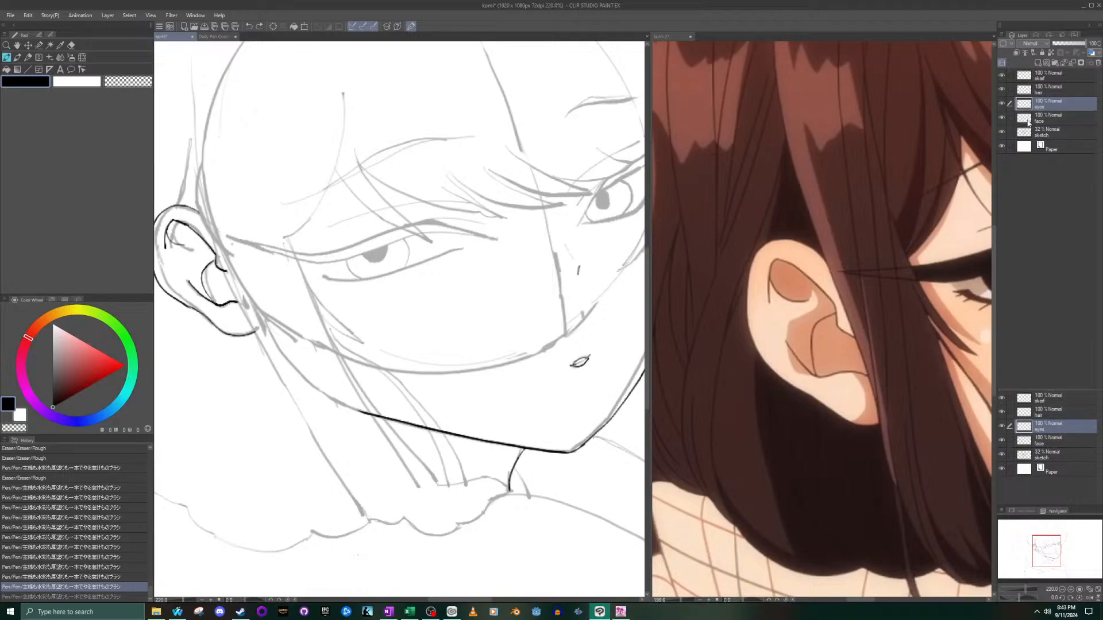
pyautogui.click(1041, 122)
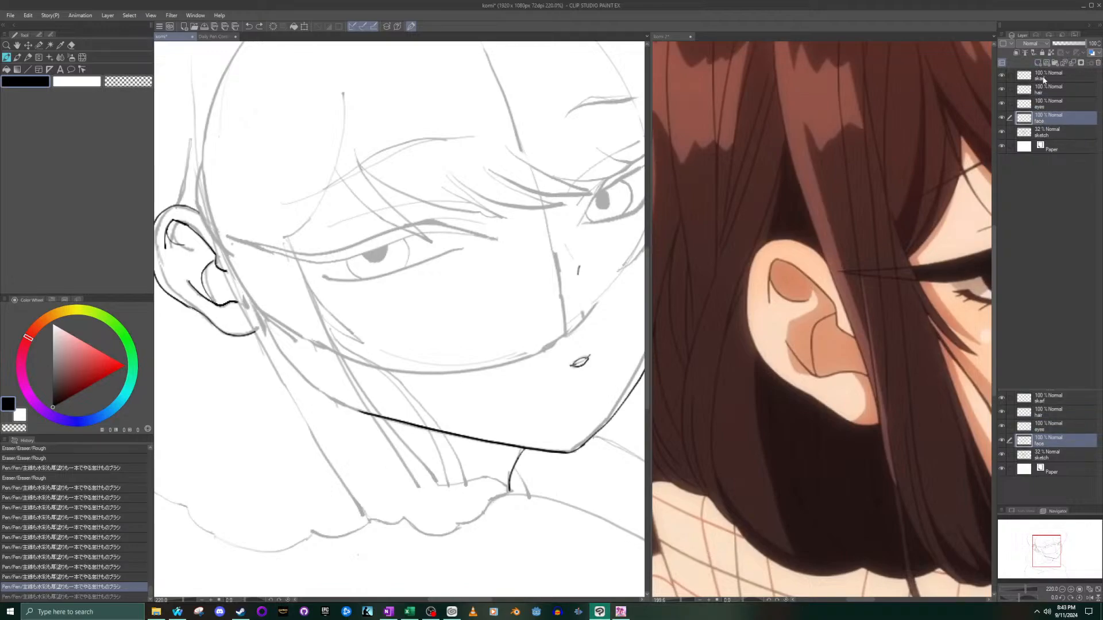
pyautogui.click(1050, 138)
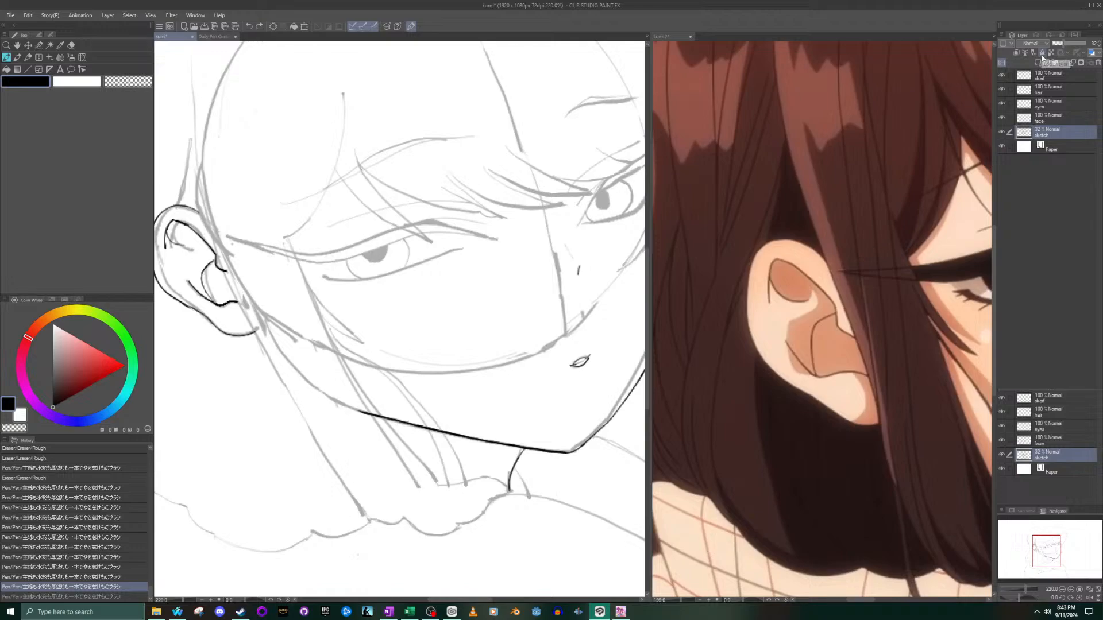
pyautogui.click(1043, 117)
pyautogui.click(1042, 52)
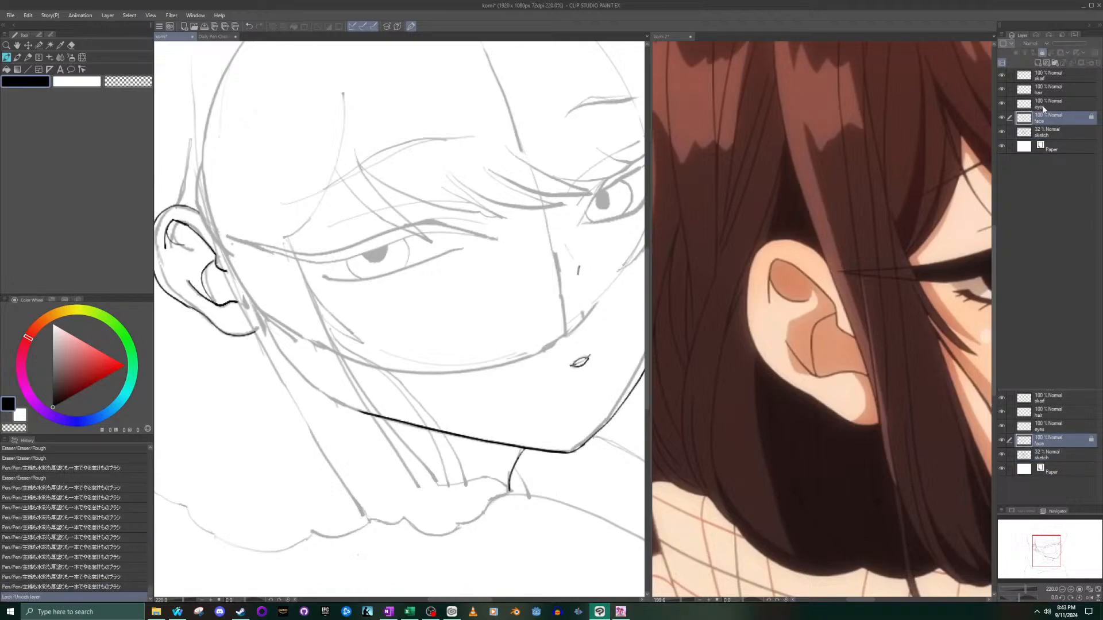
pyautogui.click(1042, 105)
# - Examine the whole face in the komi 2 reference and compare it with the sketched eye nearest the ear
pyautogui.moveTo(1041, 558); pyautogui.dragTo(1034, 552)
pyautogui.scroll(-11, 520, 359)
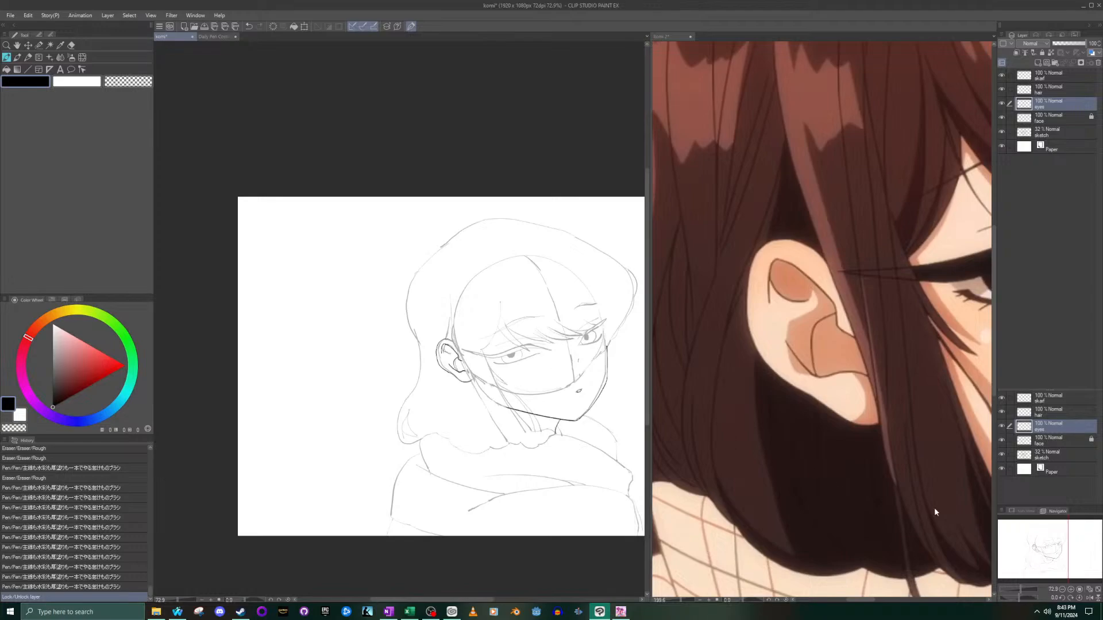
pyautogui.click(911, 504)
pyautogui.scroll(-5, 866, 332)
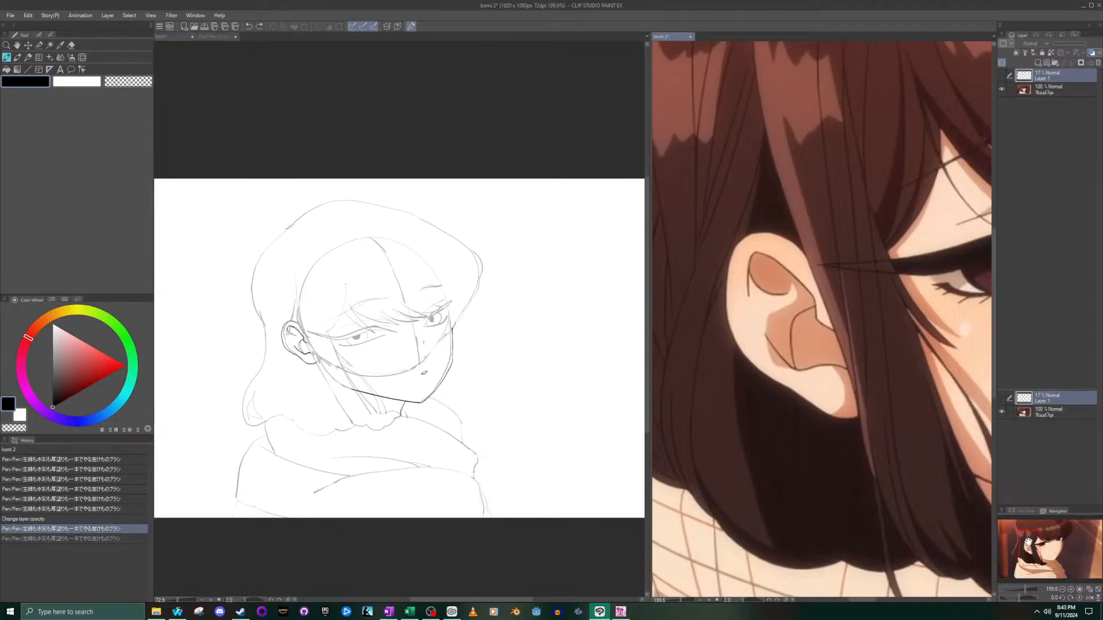
pyautogui.scroll(-2, 866, 331)
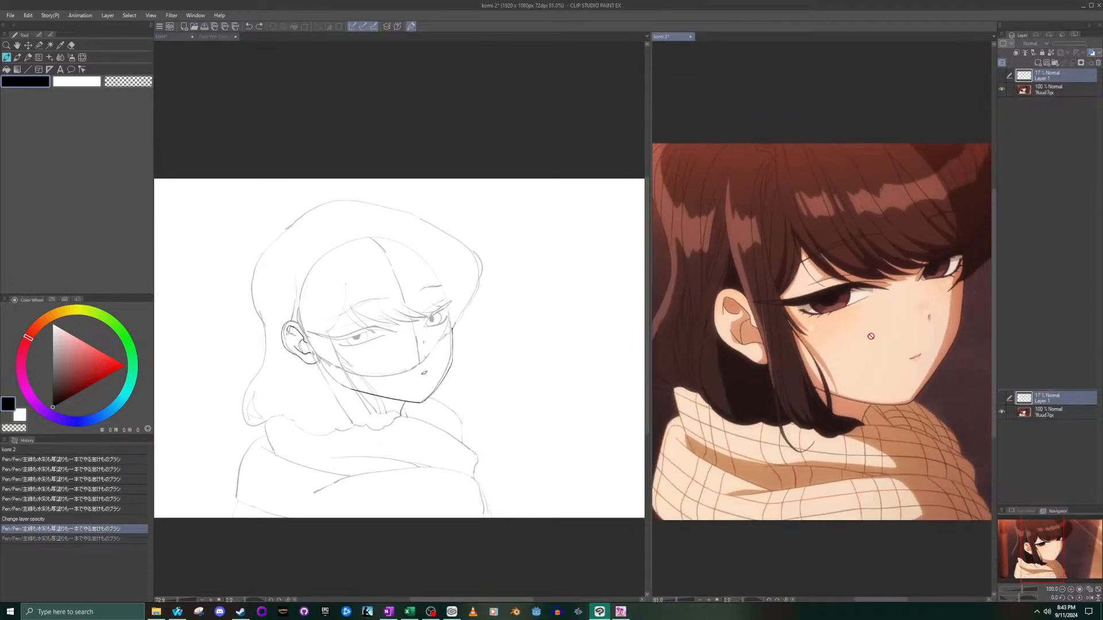
pyautogui.click(427, 329)
pyautogui.scroll(5, 370, 345)
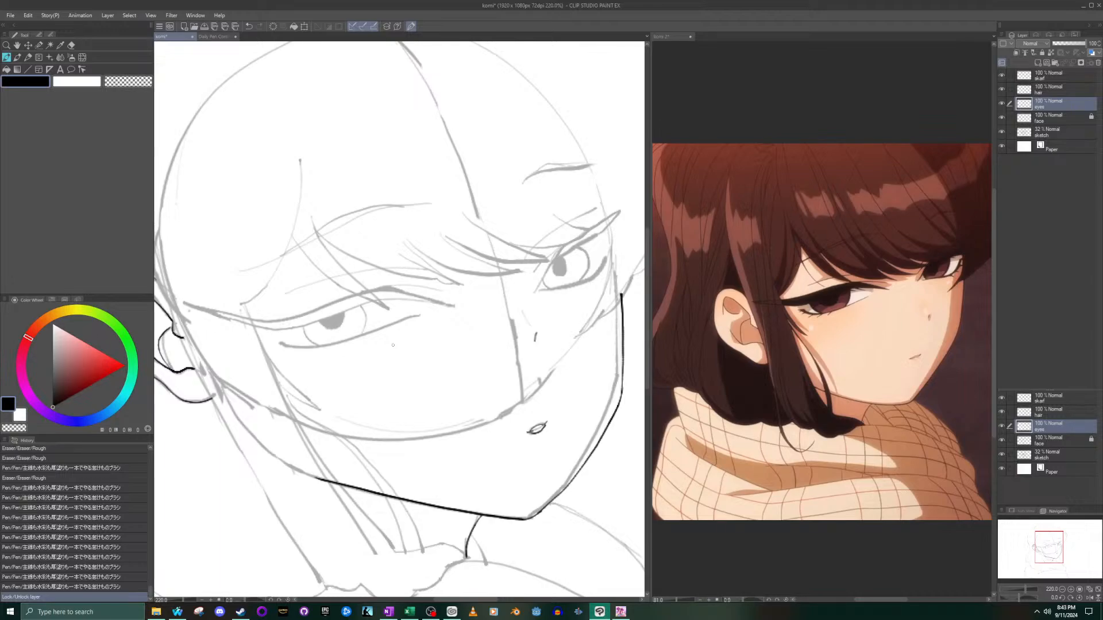
pyautogui.scroll(4, 393, 345)
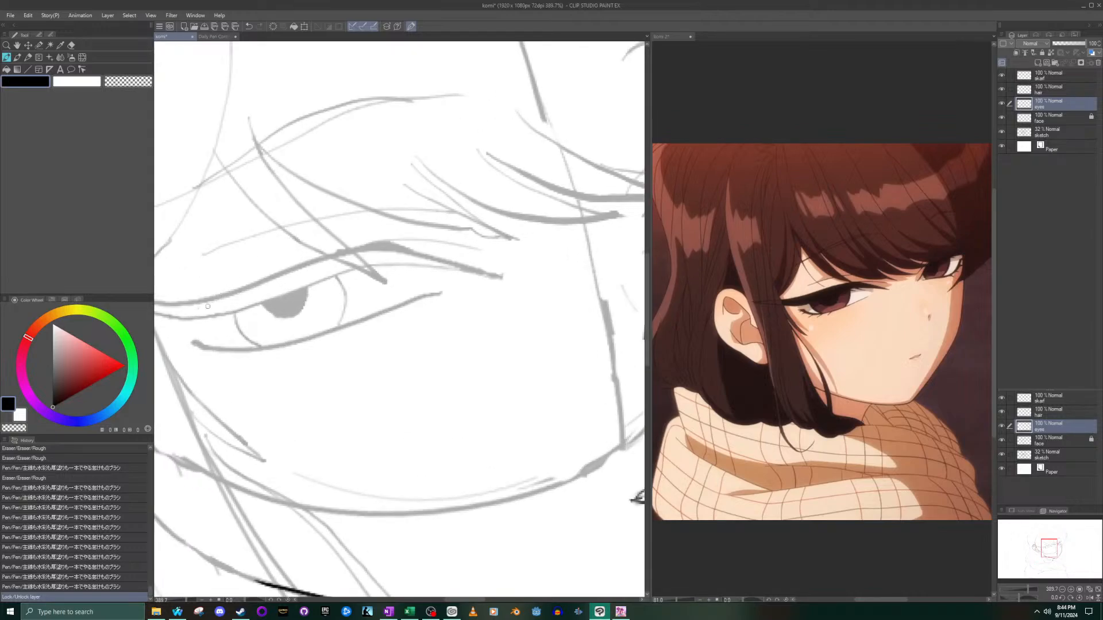
# - Try inking the lower lid line of the eye nearest the ear over the sketch, and undo the strokes
pyautogui.moveTo(189, 340)
pyautogui.mouseDown()
pyautogui.moveTo(265, 347)
pyautogui.moveTo(433, 296)
pyautogui.moveTo(305, 340)
pyautogui.moveTo(193, 346)
pyautogui.mouseUp()
pyautogui.hotkey('ctrl', 'z')
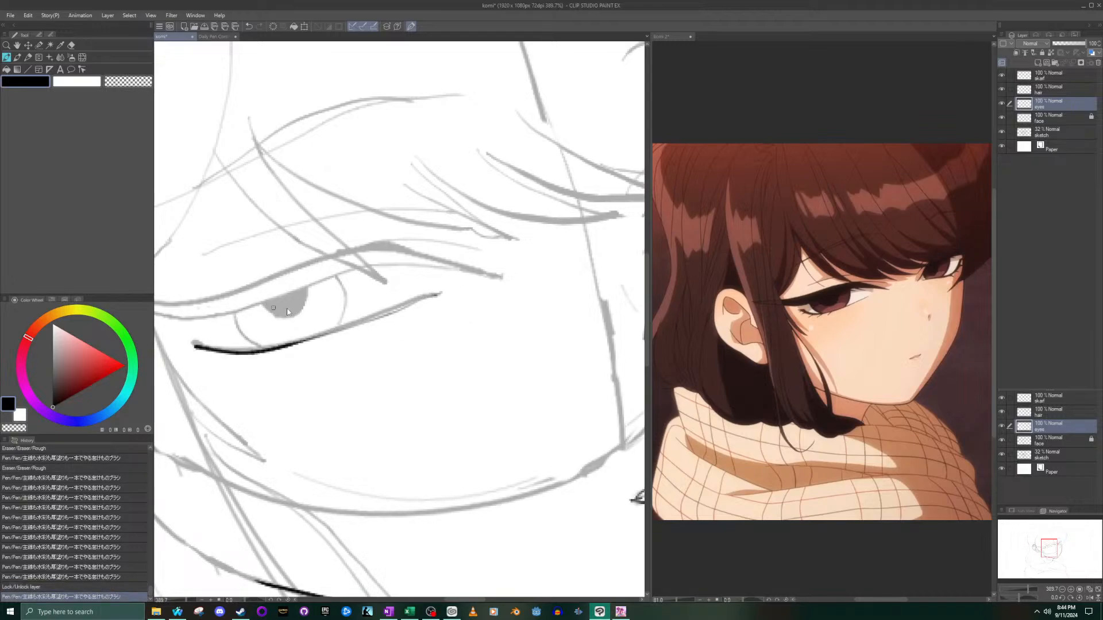
pyautogui.hotkey('ctrl', 'z')
pyautogui.moveTo(419, 296)
pyautogui.mouseDown()
pyautogui.moveTo(280, 347)
pyautogui.moveTo(246, 354)
pyautogui.moveTo(195, 342)
pyautogui.moveTo(256, 352)
pyautogui.moveTo(439, 292)
pyautogui.mouseUp()
pyautogui.hotkey('ctrl', 'z')
# - Try inking the lower lid line of the eye nearest the ear over the sketch again, and undo it
pyautogui.hotkey('ctrl', 'z')
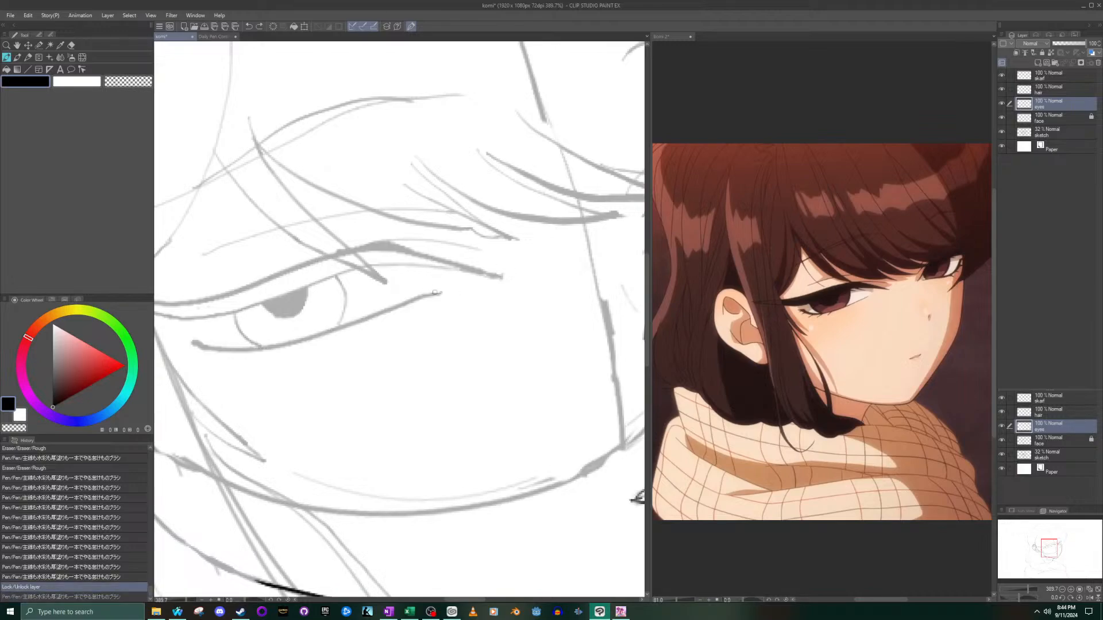
pyautogui.moveTo(422, 297)
pyautogui.mouseDown()
pyautogui.moveTo(316, 337)
pyautogui.moveTo(193, 349)
pyautogui.moveTo(287, 342)
pyautogui.moveTo(441, 294)
pyautogui.mouseUp()
pyautogui.hotkey('ctrl', 'z')
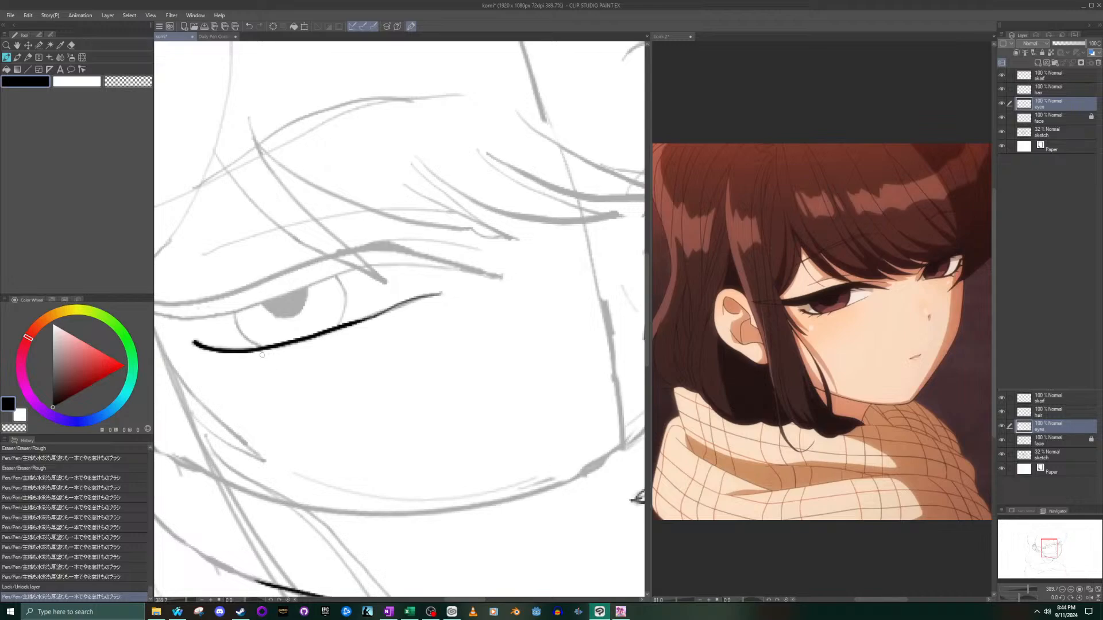
pyautogui.scroll(3, 261, 355)
pyautogui.hotkey('ctrl', 'z')
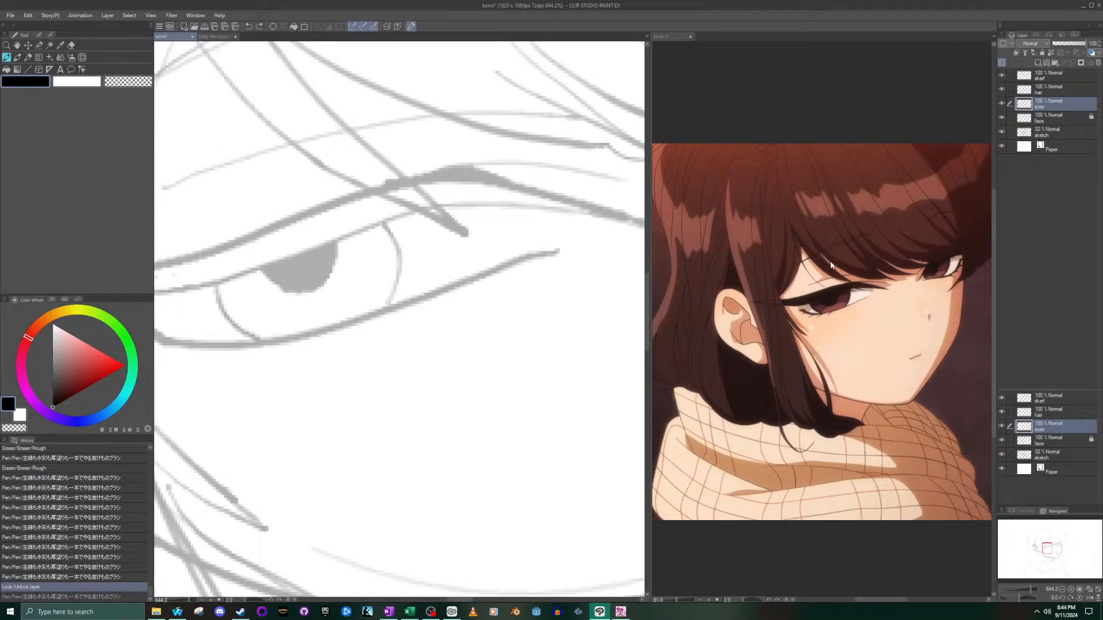
# - Compare with a close-up of the komi 2 eye, try a lower lid stroke from inner to outer corner, and undo it
pyautogui.click(839, 270)
pyautogui.scroll(5, 804, 281)
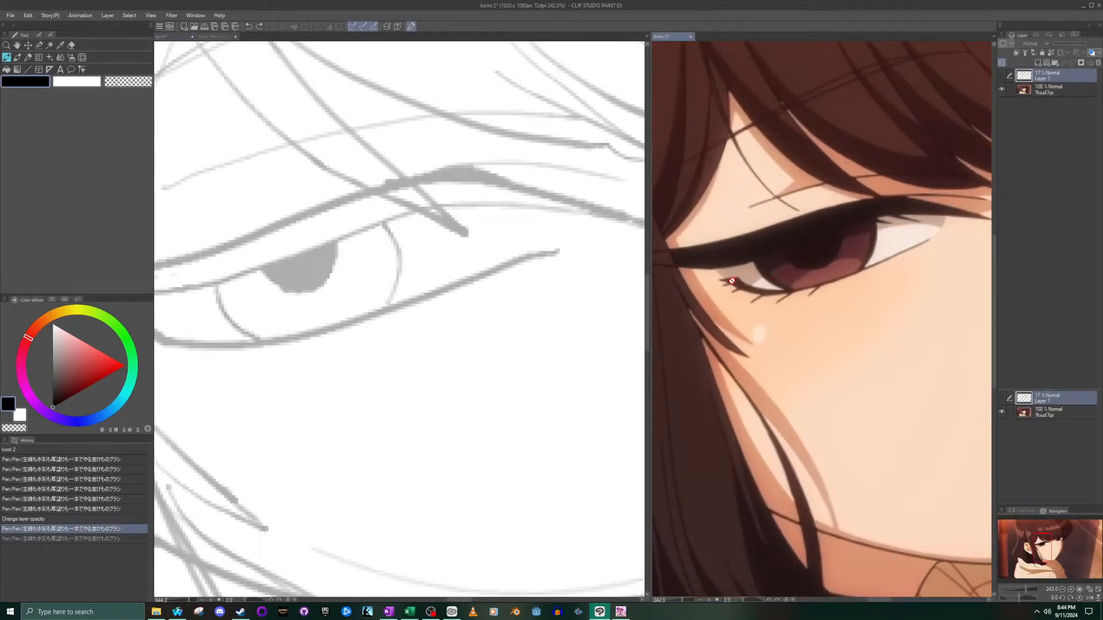
pyautogui.moveTo(1040, 543); pyautogui.dragTo(1031, 544)
pyautogui.click(567, 388)
pyautogui.scroll(-5, 322, 235)
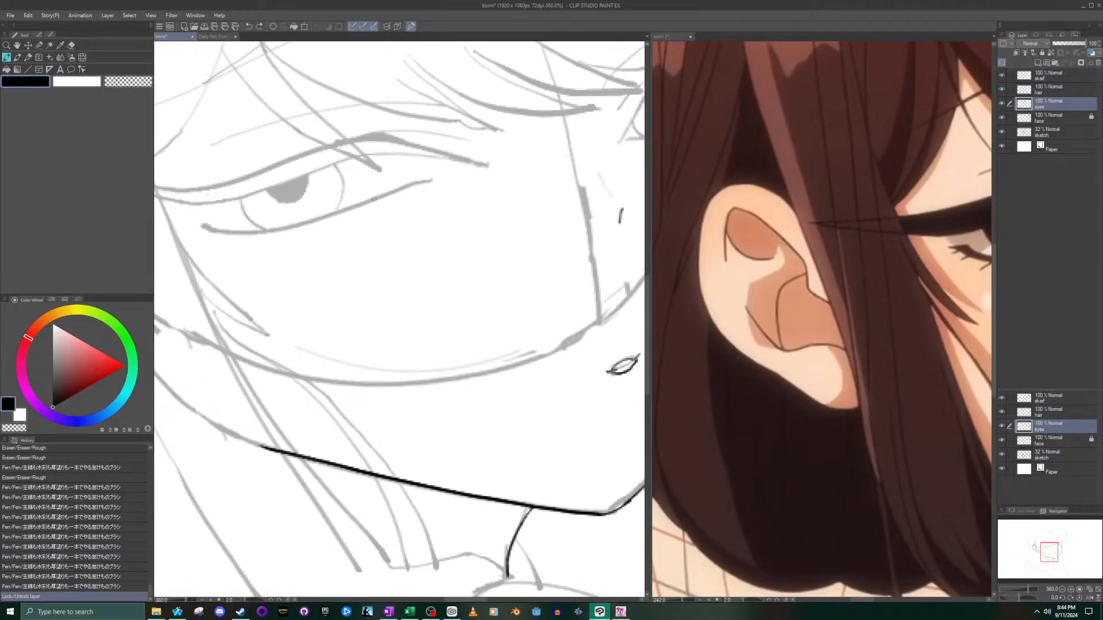
pyautogui.moveTo(425, 181)
pyautogui.mouseDown()
pyautogui.moveTo(316, 219)
pyautogui.moveTo(215, 229)
pyautogui.mouseUp()
pyautogui.scroll(3, 214, 228)
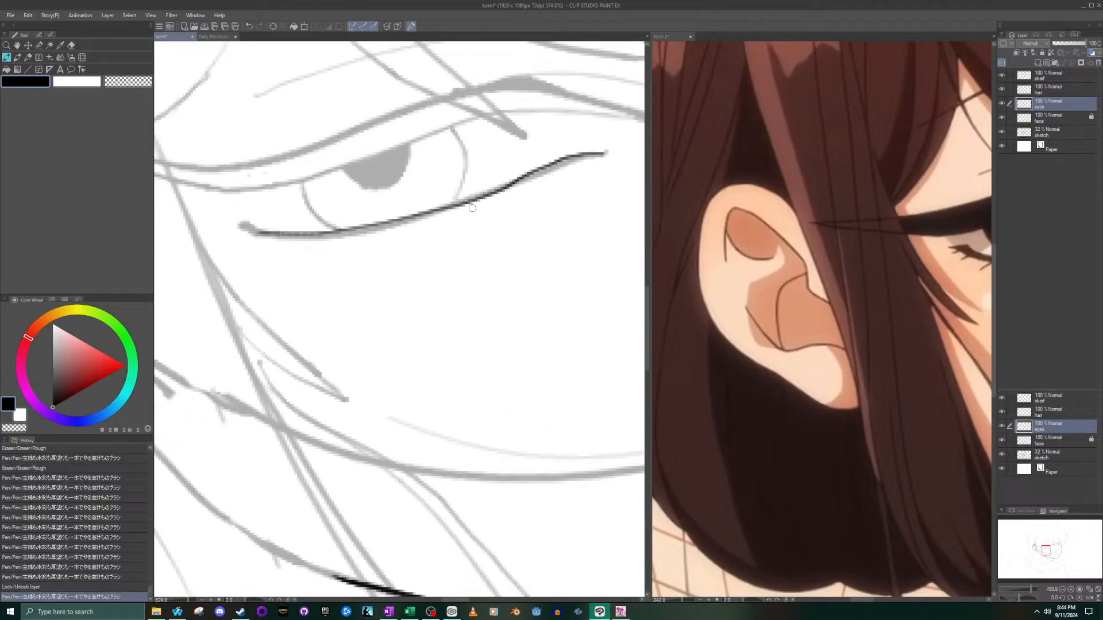
pyautogui.hotkey('ctrl', 'z')
# - Try several more lower lid strokes in both directions along the sketched line, undoing each one
pyautogui.moveTo(605, 151)
pyautogui.mouseDown()
pyautogui.moveTo(376, 232)
pyautogui.moveTo(304, 240)
pyautogui.moveTo(236, 228)
pyautogui.mouseUp()
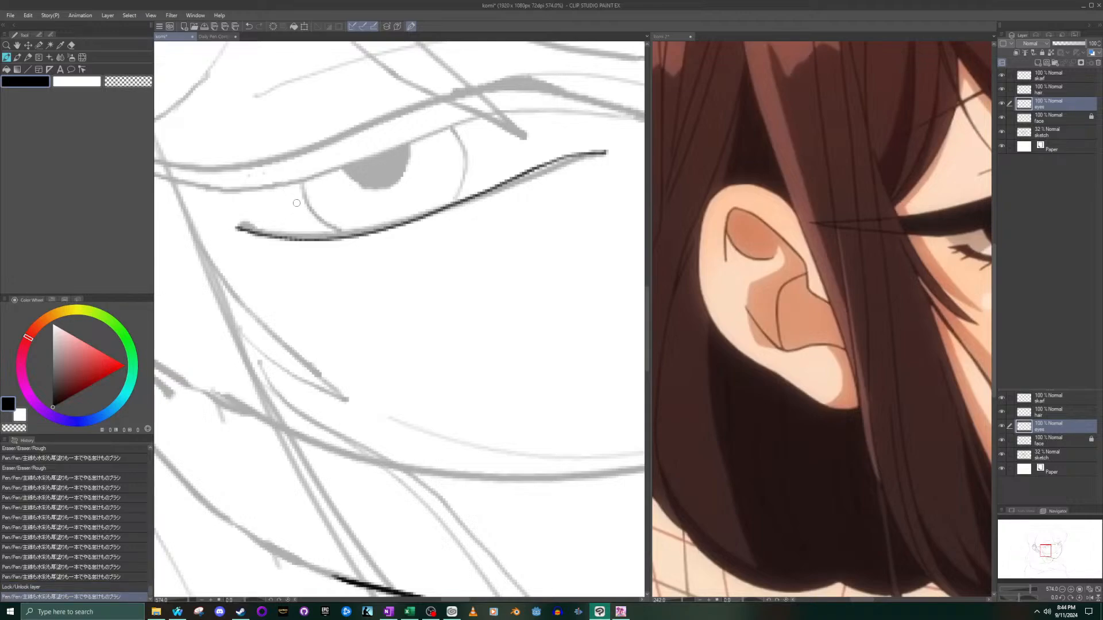
pyautogui.hotkey('ctrl', 'z')
pyautogui.moveTo(249, 227)
pyautogui.mouseDown()
pyautogui.moveTo(349, 235)
pyautogui.moveTo(607, 154)
pyautogui.mouseUp()
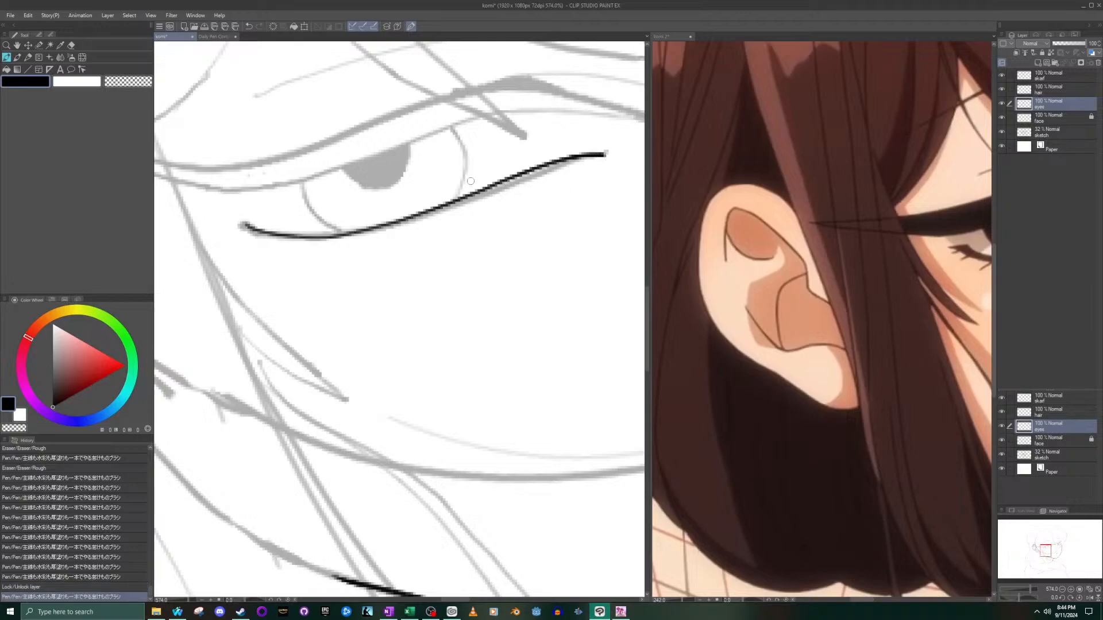
pyautogui.hotkey('ctrl', 'z')
pyautogui.moveTo(243, 226)
pyautogui.mouseDown()
pyautogui.moveTo(445, 214)
pyautogui.moveTo(555, 177)
pyautogui.mouseUp()
pyautogui.hotkey('ctrl', 'z')
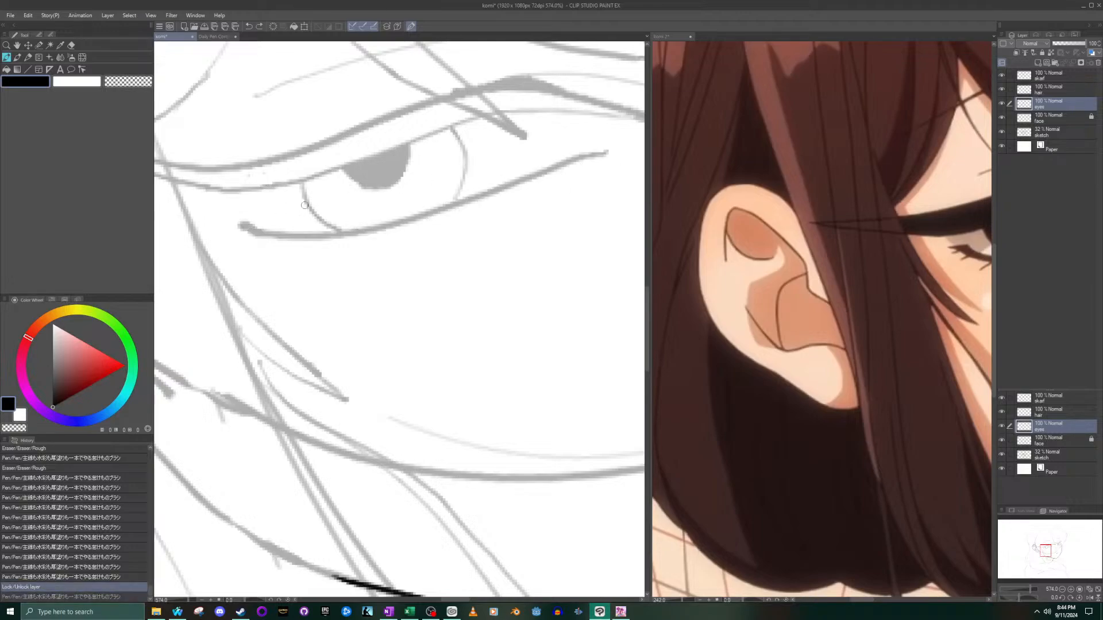
# - Try inking the lower lid with a thickened outer half and a short pointed flick at the outer corner, following the reference eye
pyautogui.moveTo(245, 226)
pyautogui.mouseDown()
pyautogui.moveTo(345, 235)
pyautogui.moveTo(614, 159)
pyautogui.mouseUp()
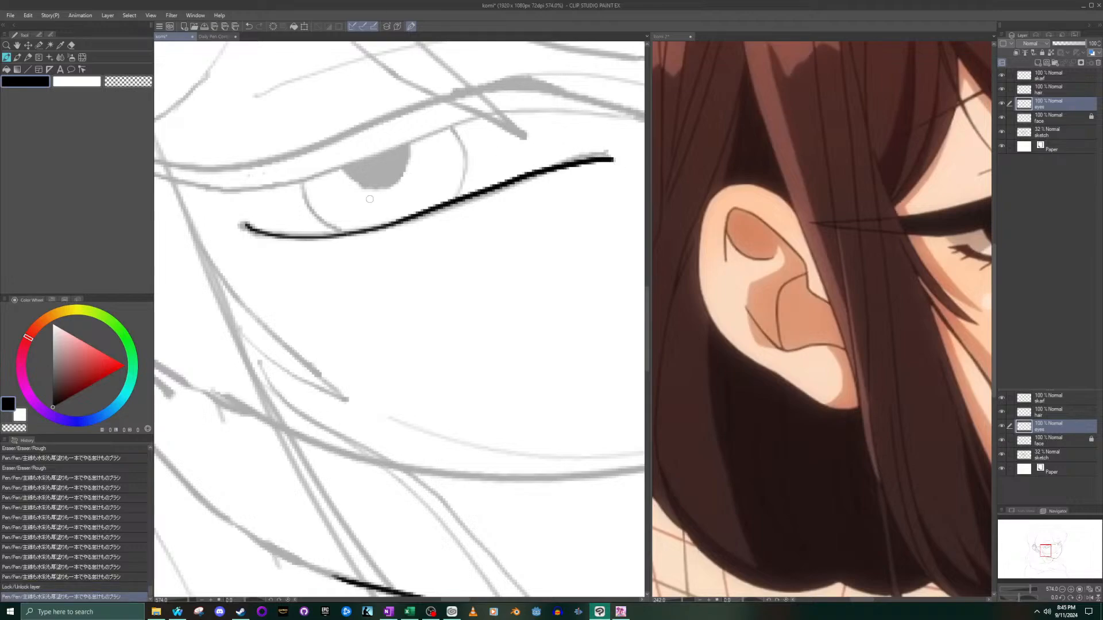
pyautogui.moveTo(241, 225)
pyautogui.mouseDown()
pyautogui.moveTo(288, 237)
pyautogui.moveTo(368, 230)
pyautogui.mouseUp()
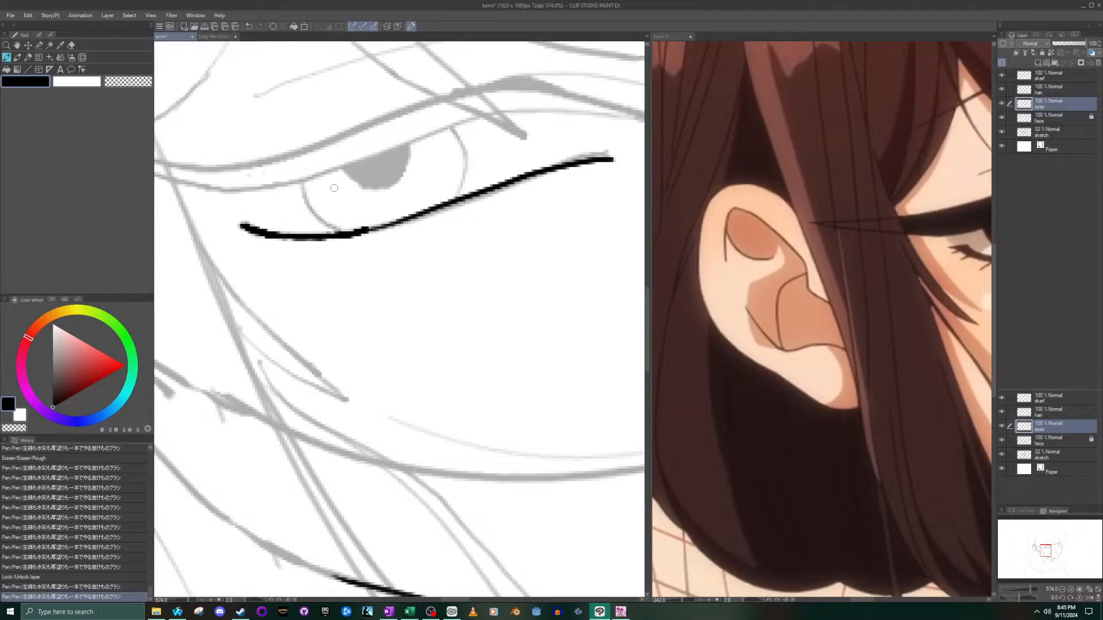
pyautogui.click(930, 294)
pyautogui.moveTo(1027, 539); pyautogui.dragTo(1036, 539)
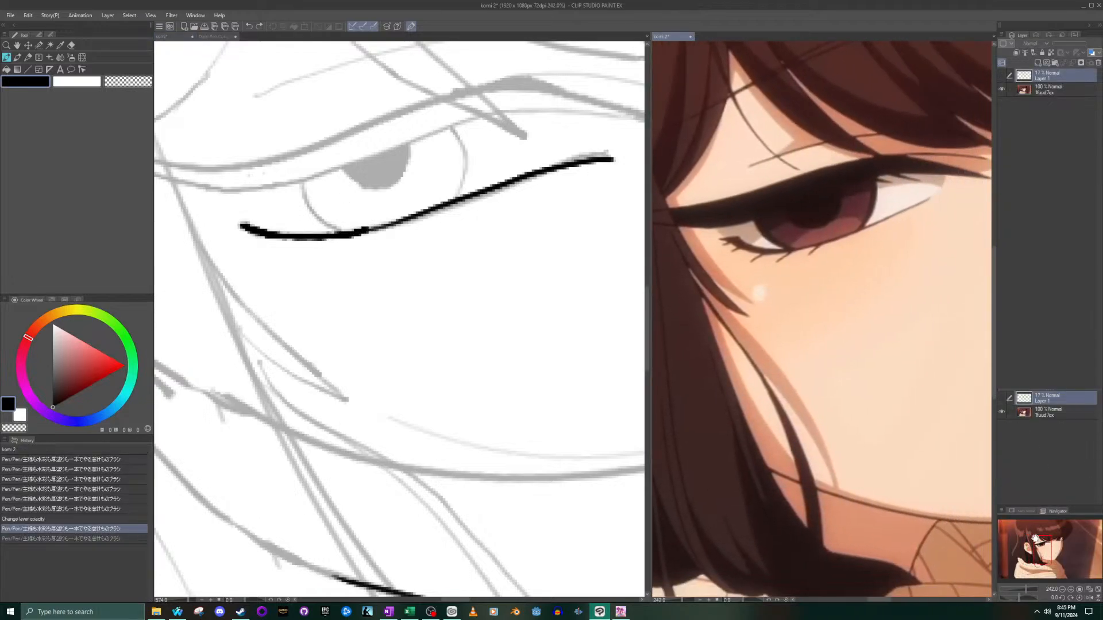
pyautogui.click(251, 222)
pyautogui.moveTo(251, 221)
pyautogui.mouseDown()
pyautogui.moveTo(268, 230)
pyautogui.moveTo(242, 224)
pyautogui.mouseUp()
pyautogui.hotkey('ctrl', 'z')
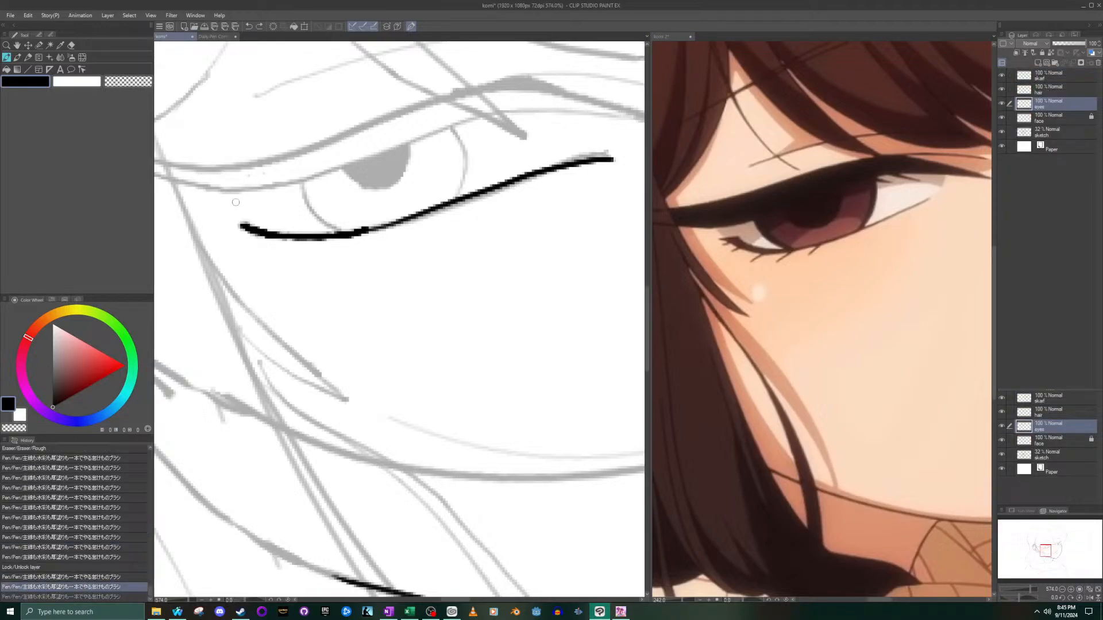
pyautogui.moveTo(261, 235)
pyautogui.mouseDown()
pyautogui.moveTo(231, 226)
pyautogui.moveTo(244, 227)
pyautogui.mouseUp()
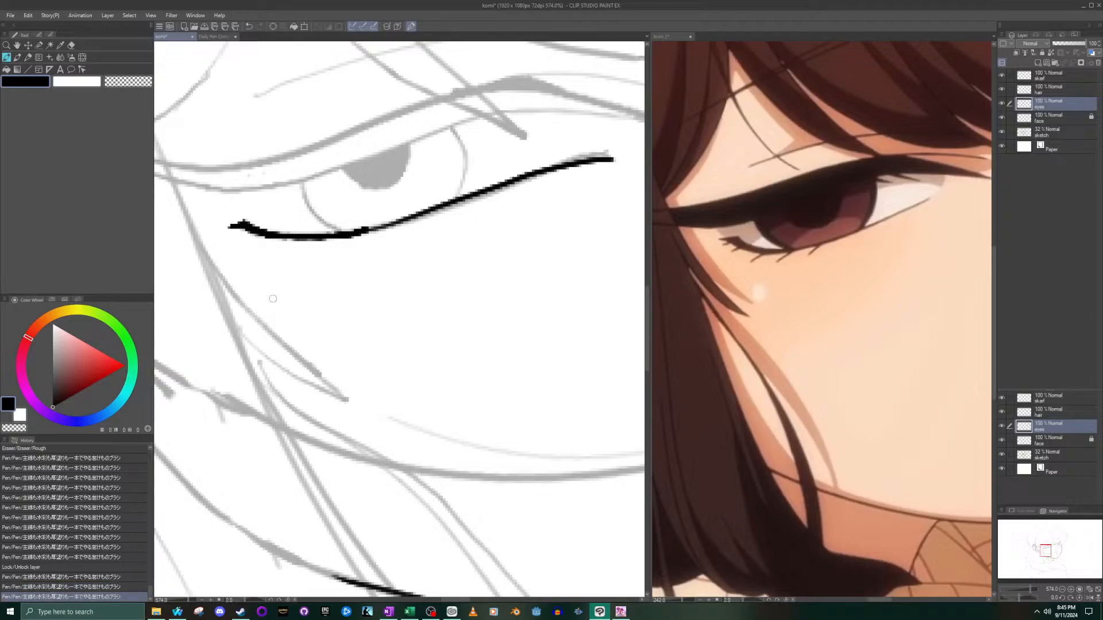
pyautogui.moveTo(364, 230); pyautogui.dragTo(380, 226)
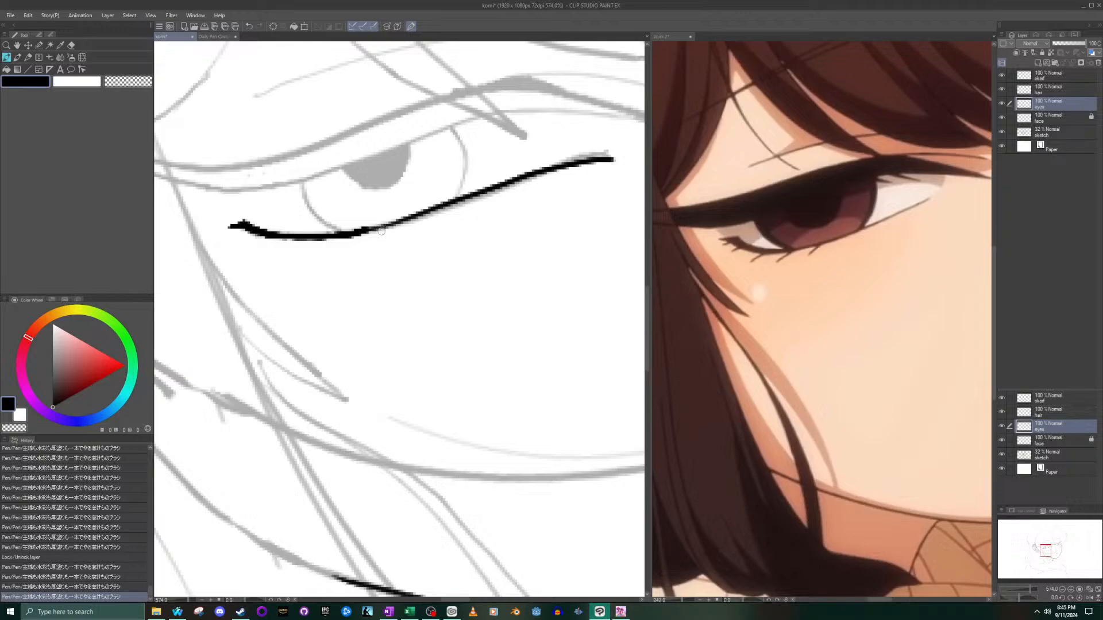
# - Check the lid line against the whole face, and undo all of its strokes back to the bare sketch
pyautogui.scroll(-5, 380, 228)
pyautogui.scroll(8, 380, 220)
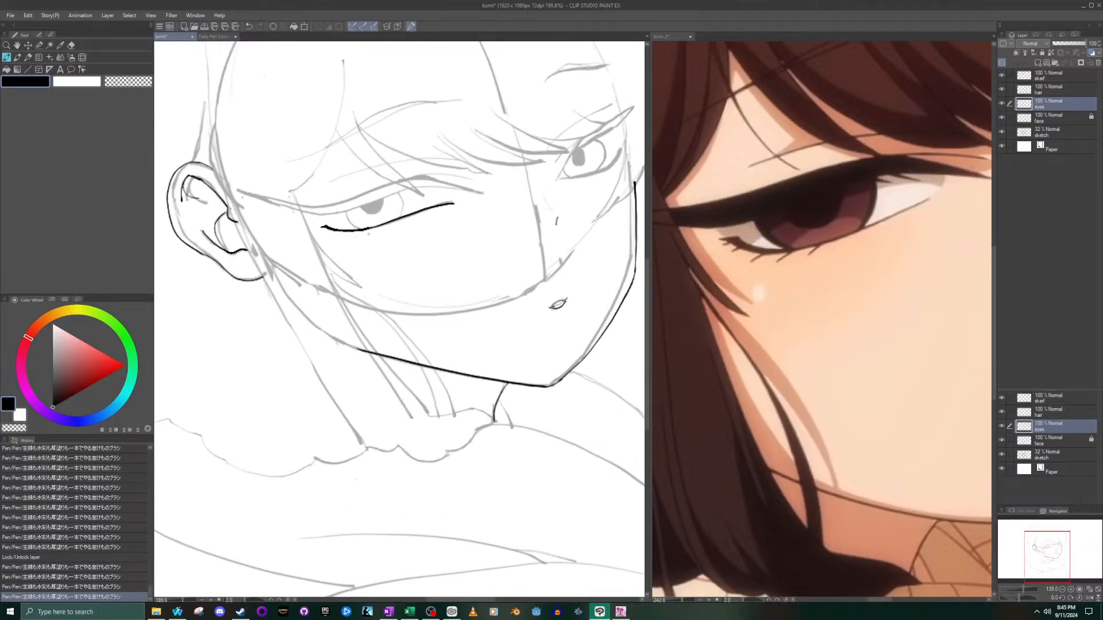
pyautogui.scroll(-3, 264, 217)
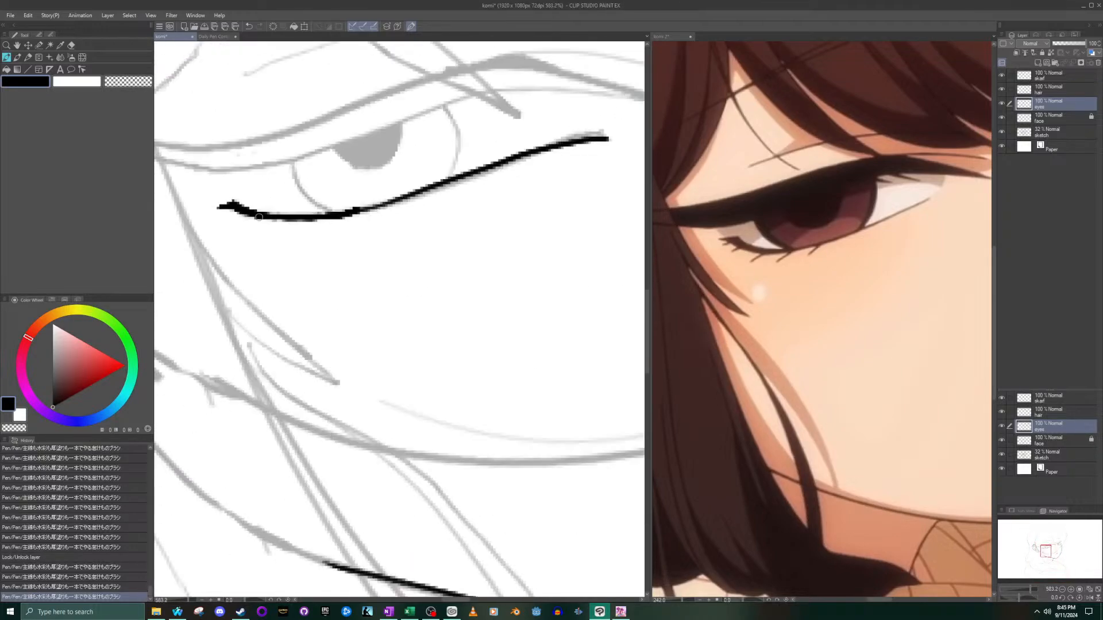
pyautogui.hotkey('ctrl', 'z')
pyautogui.hotkey('ctrl', 'z')
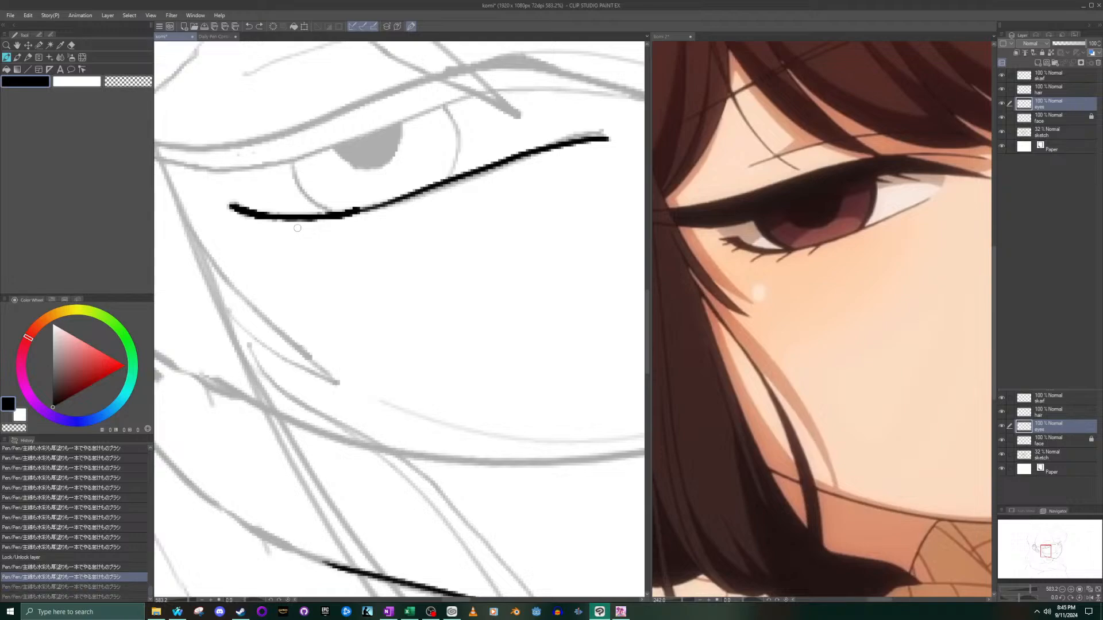
pyautogui.hotkey('ctrl', 'z')
# - Ink a fresh tapered lower lid line between the outer and inner corners, undoing a heavy flick at the outer corner
pyautogui.hotkey('ctrl', 'z')
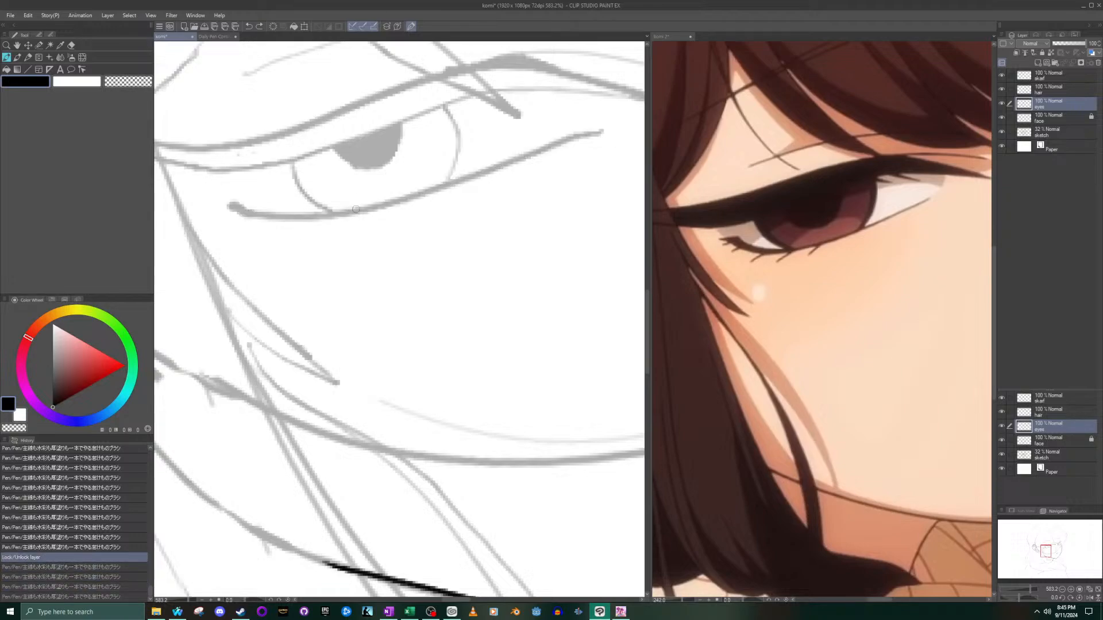
pyautogui.moveTo(230, 203)
pyautogui.mouseDown()
pyautogui.moveTo(371, 212)
pyautogui.moveTo(589, 141)
pyautogui.moveTo(348, 212)
pyautogui.moveTo(229, 209)
pyautogui.mouseUp()
pyautogui.hotkey('ctrl', 'z')
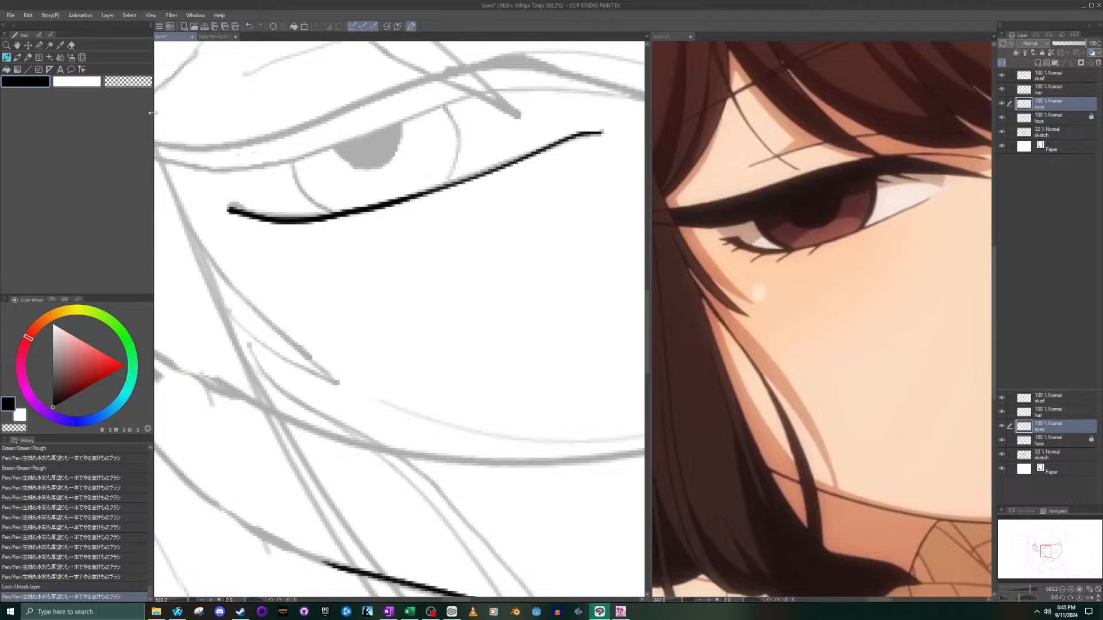
pyautogui.moveTo(257, 214)
pyautogui.mouseDown()
pyautogui.moveTo(218, 209)
pyautogui.moveTo(261, 216)
pyautogui.mouseUp()
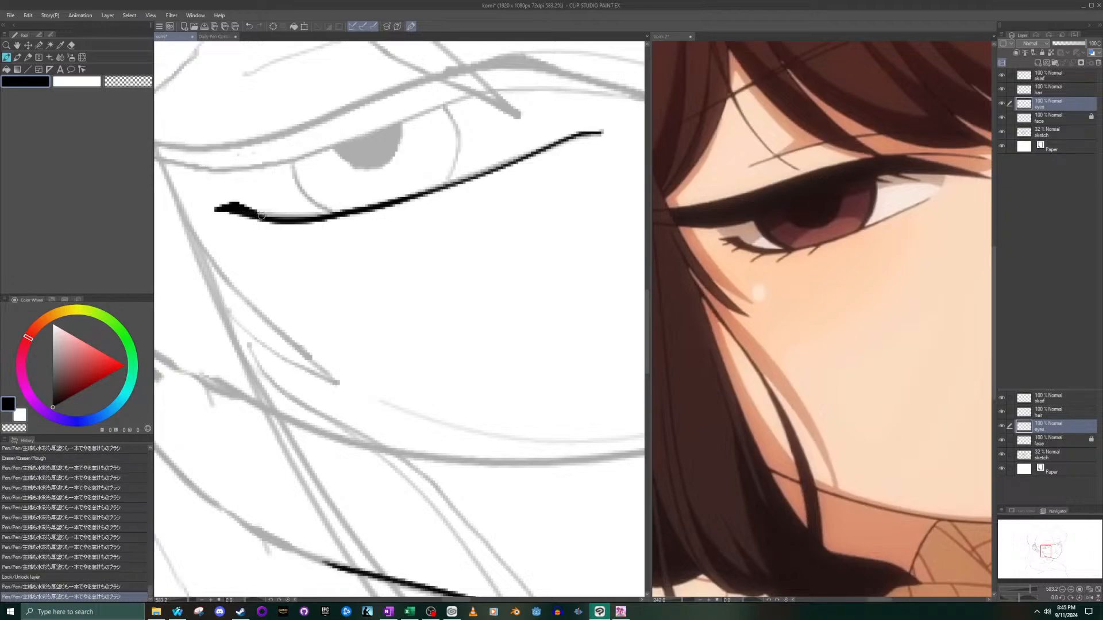
pyautogui.hotkey('ctrl', 'z')
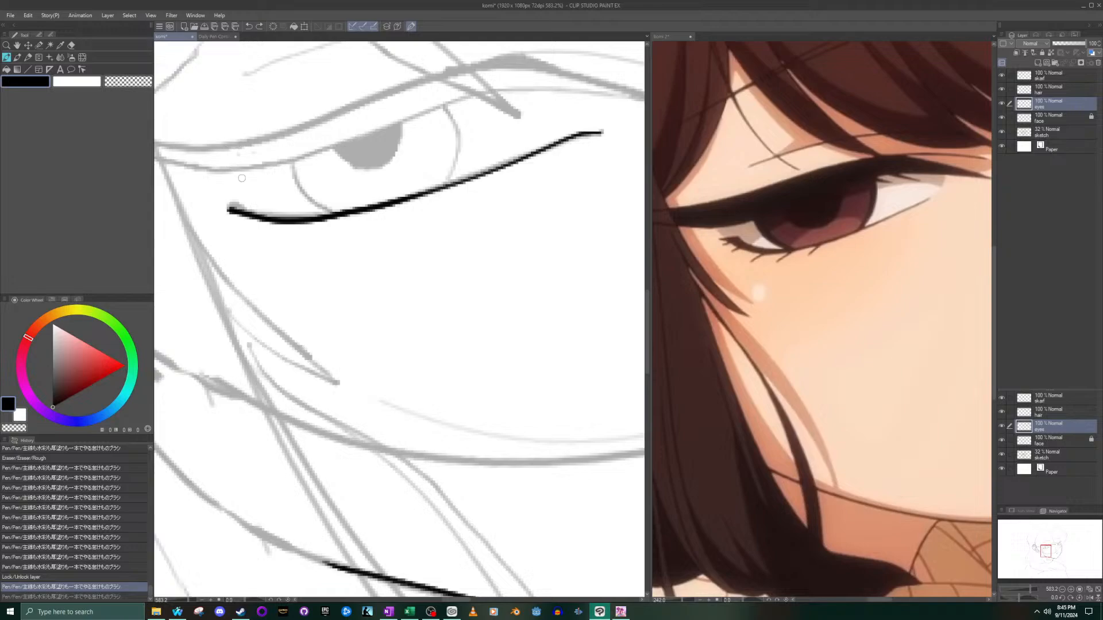
# - Ink a thick pointed tip at the lower lid's outer corner with two tiny lashes beneath it
pyautogui.moveTo(240, 209)
pyautogui.mouseDown()
pyautogui.moveTo(218, 211)
pyautogui.moveTo(227, 222)
pyautogui.mouseUp()
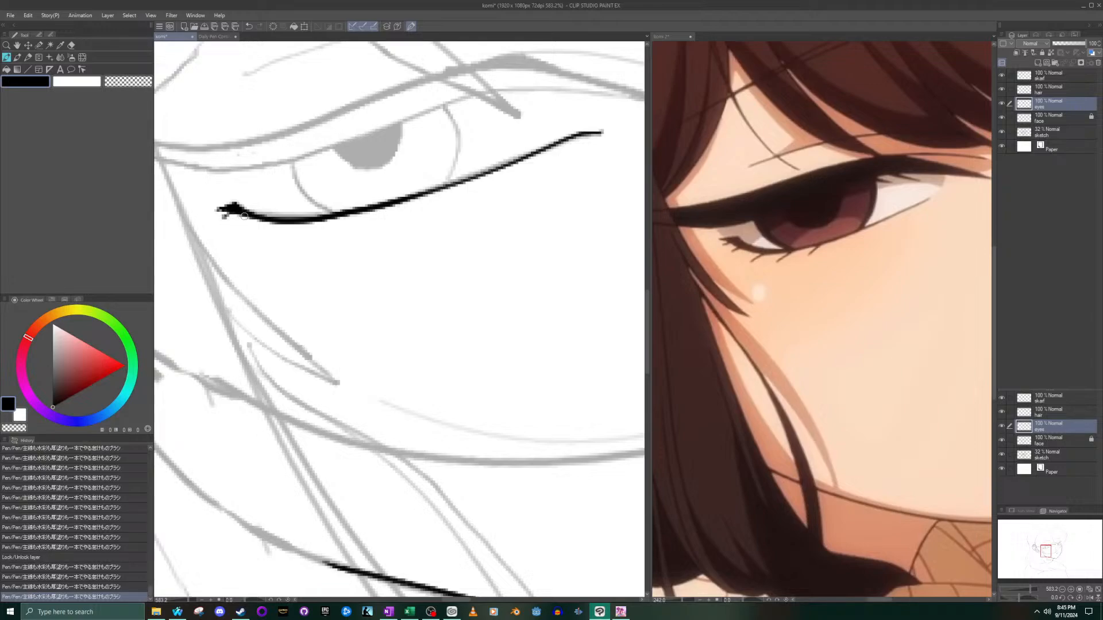
pyautogui.click(237, 224)
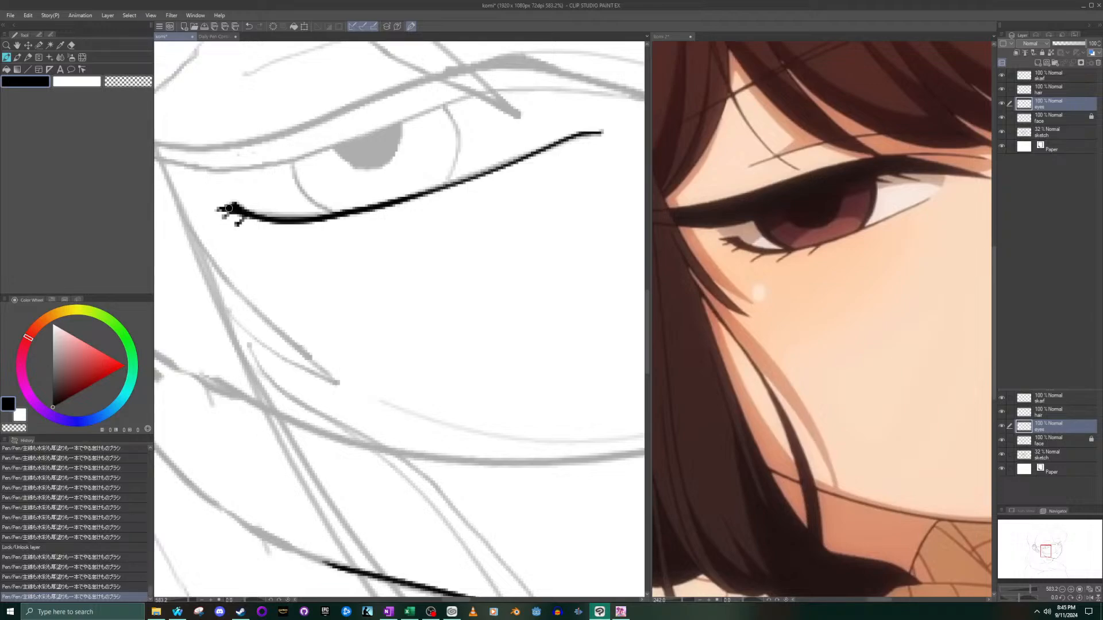
pyautogui.hotkey('ctrl', 'z')
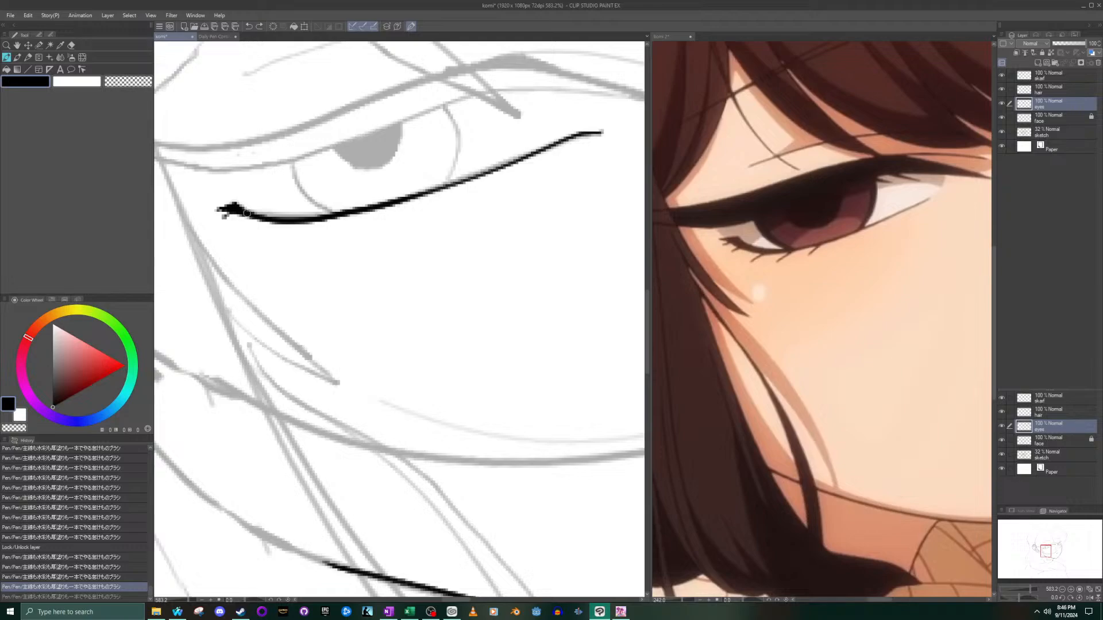
pyautogui.moveTo(237, 217); pyautogui.dragTo(235, 222)
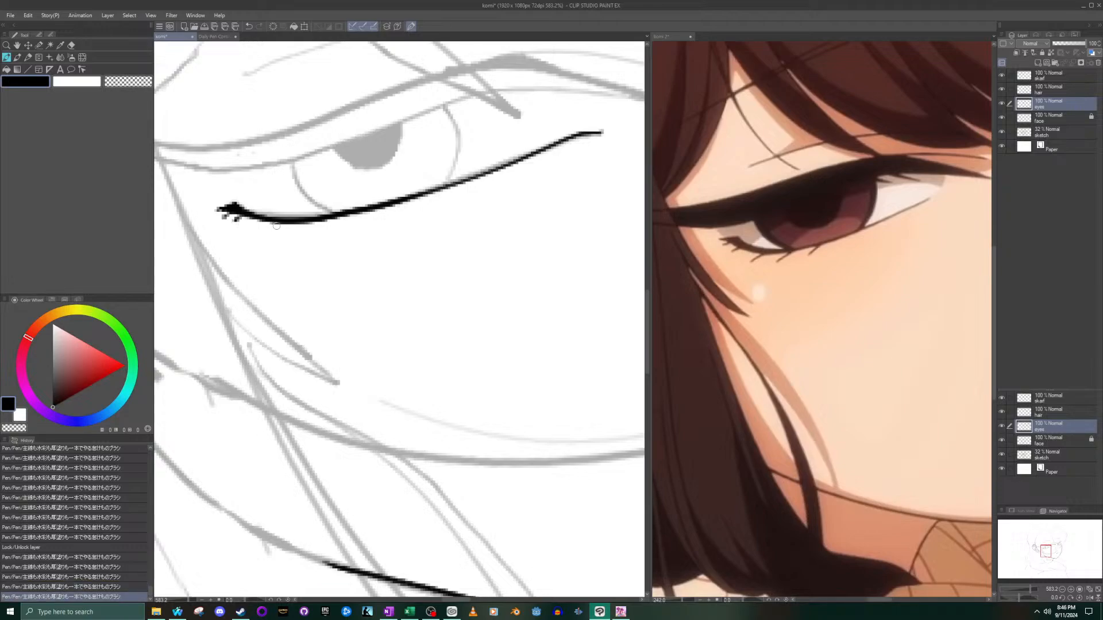
# - Ink short slanted lashes spaced along the underside of the lower lid below the iris
pyautogui.moveTo(282, 224)
pyautogui.mouseDown()
pyautogui.moveTo(270, 233)
pyautogui.moveTo(296, 234)
pyautogui.mouseUp()
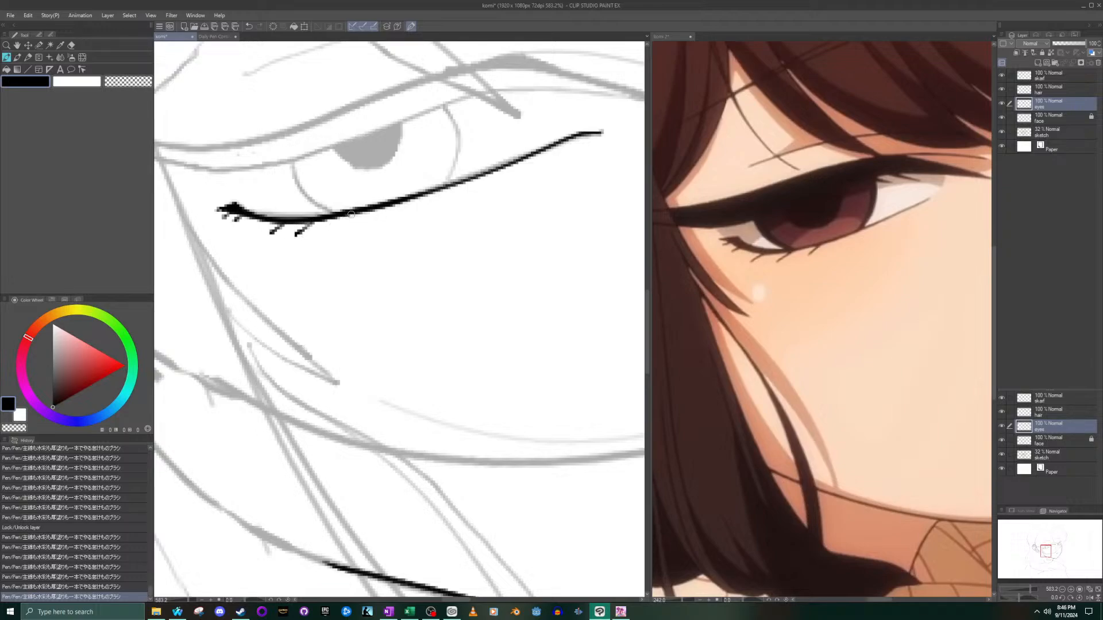
pyautogui.moveTo(349, 217); pyautogui.dragTo(343, 225)
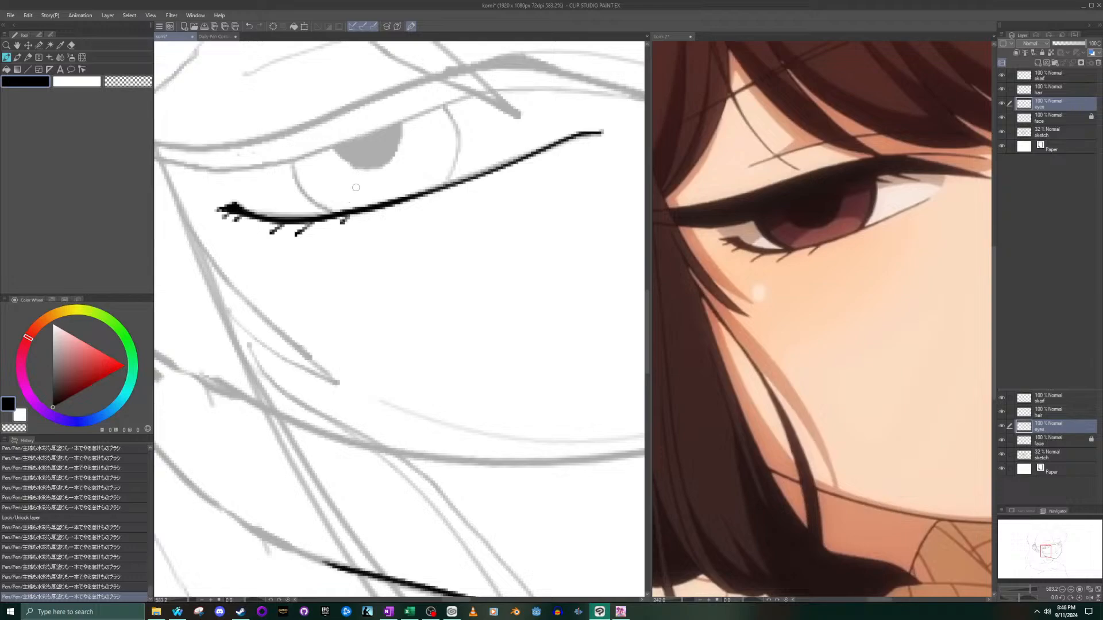
pyautogui.hotkey('ctrl', 'z')
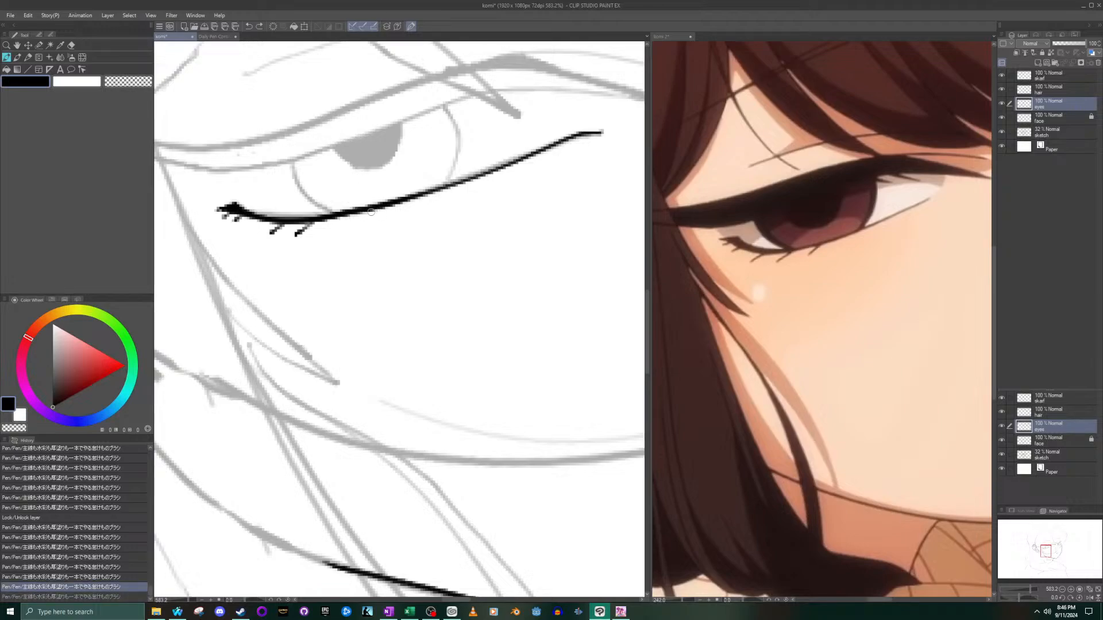
pyautogui.moveTo(331, 220)
pyautogui.mouseDown()
pyautogui.moveTo(322, 232)
pyautogui.moveTo(358, 225)
pyautogui.mouseUp()
# - Erase the surplus lash under the lower lid, and thicken and lengthen the two lashes on either side with the pen
pyautogui.click(71, 46)
pyautogui.moveTo(295, 251); pyautogui.dragTo(307, 243)
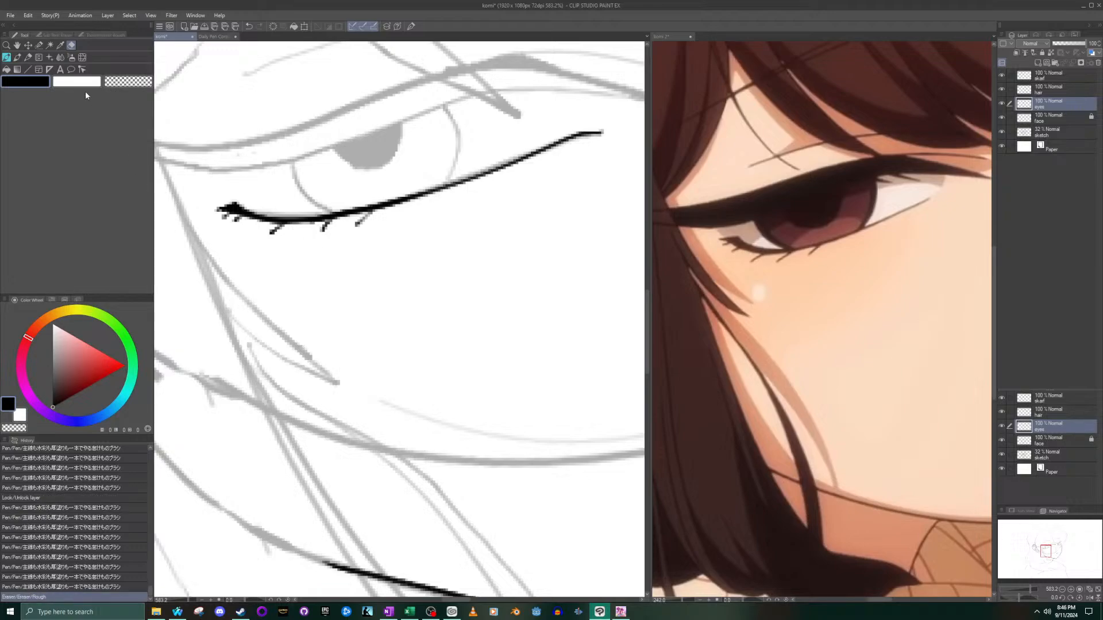
pyautogui.click(7, 58)
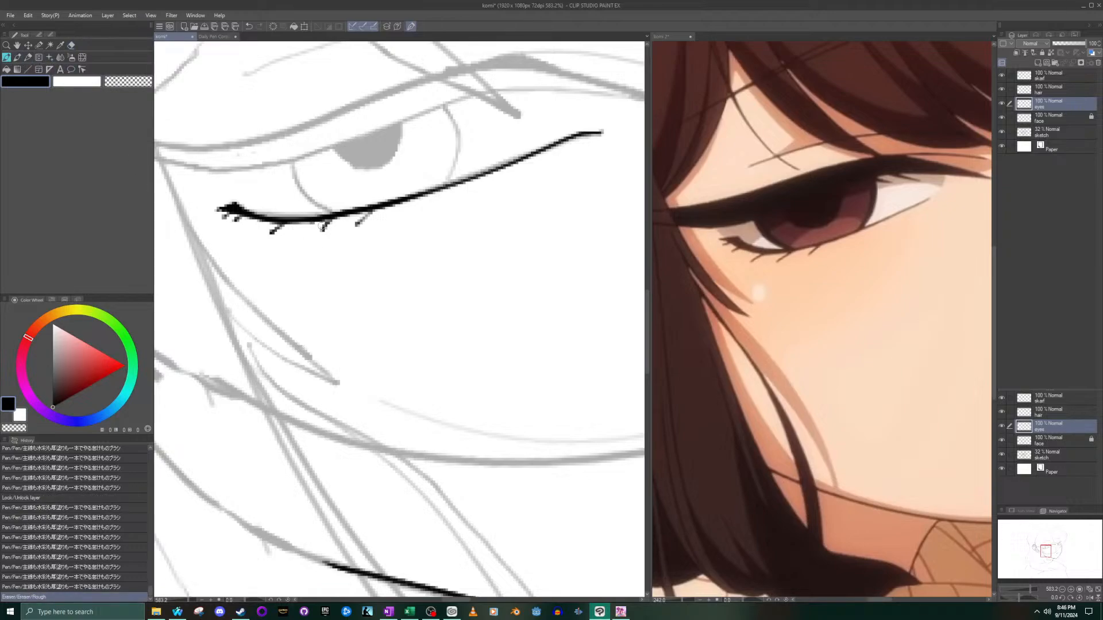
pyautogui.moveTo(329, 222); pyautogui.dragTo(314, 237)
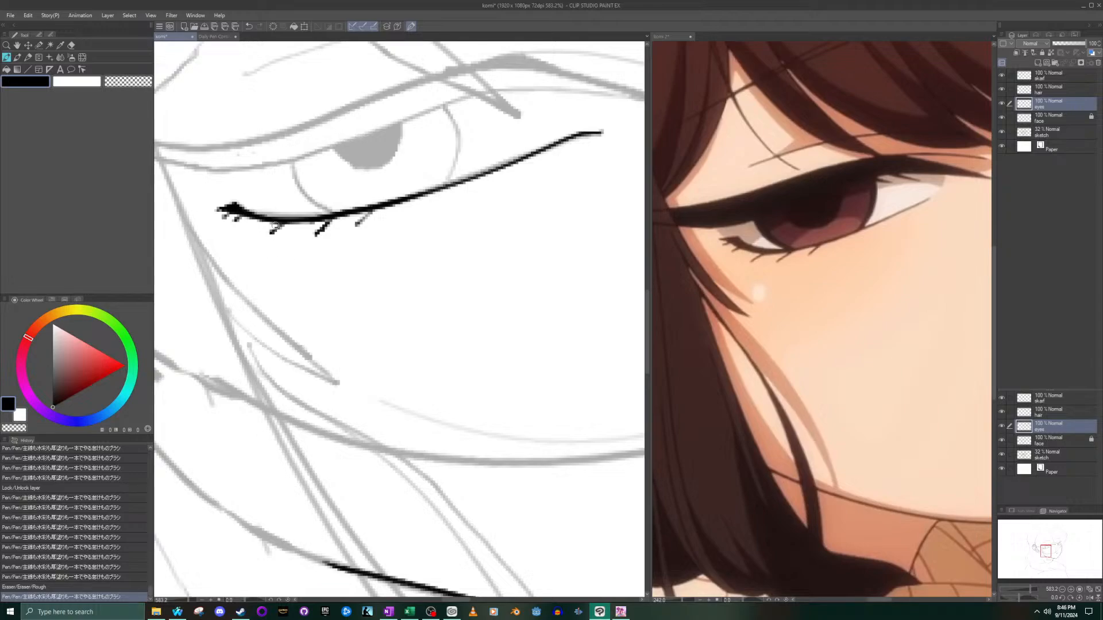
pyautogui.moveTo(279, 224); pyautogui.dragTo(270, 233)
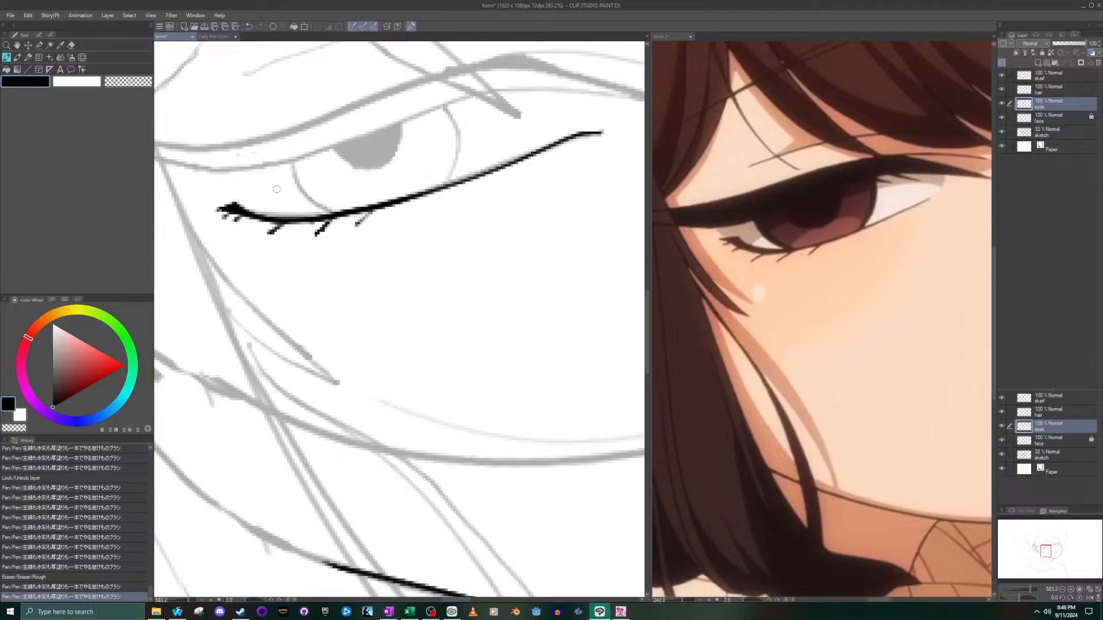
# - Hide the sketch layer to check the inked lower lid and lashes alone, and show it again
pyautogui.scroll(-4, 313, 180)
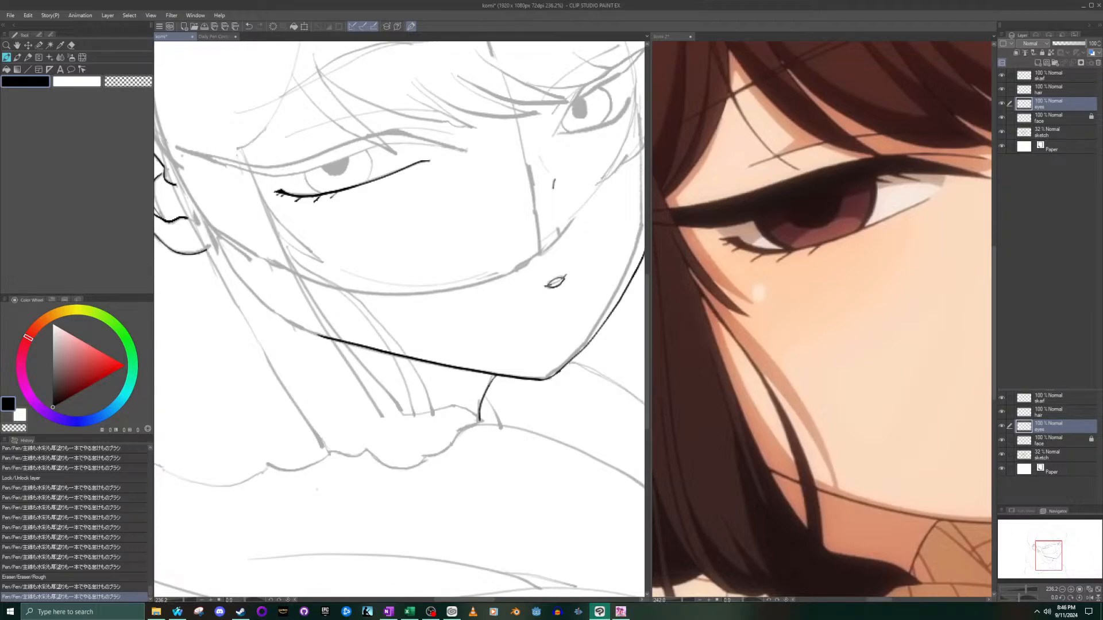
pyautogui.click(1000, 132)
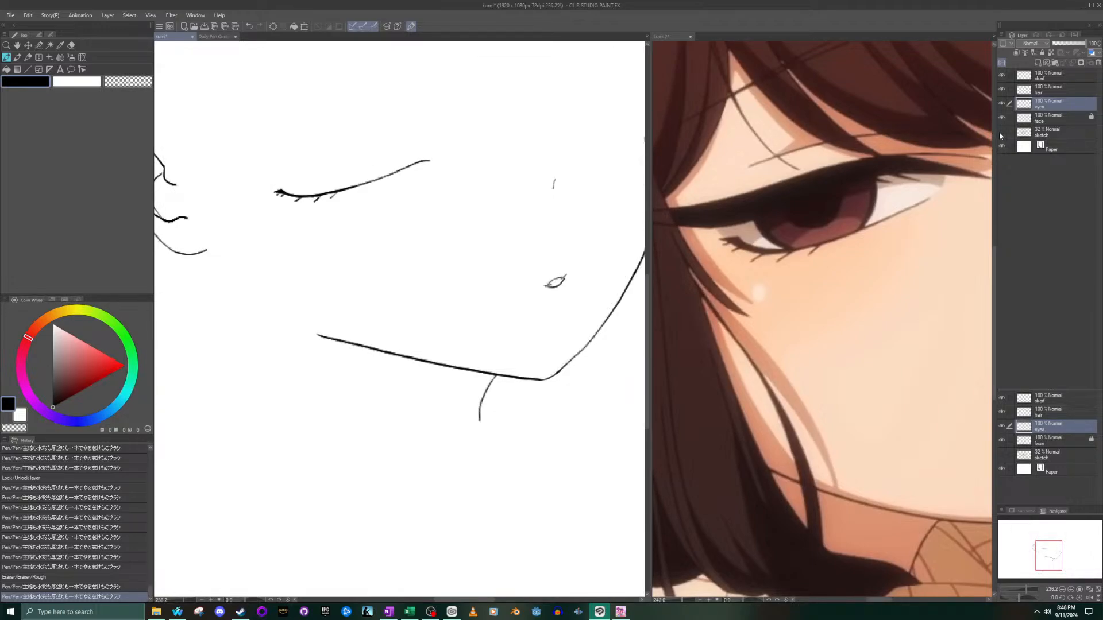
pyautogui.click(1000, 133)
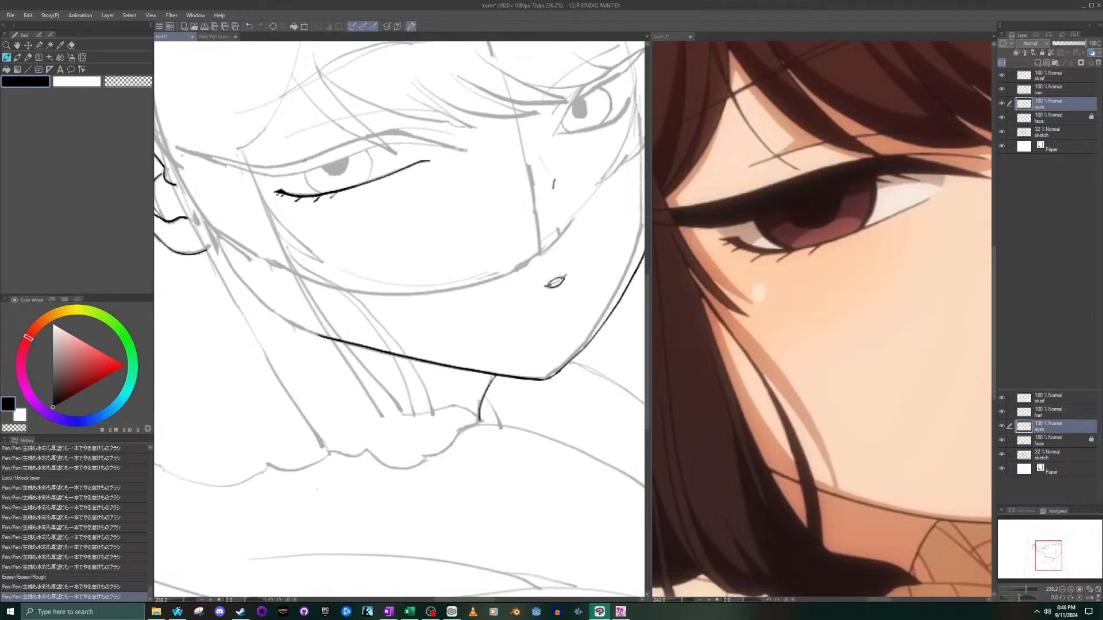
# - Ink the two curved side edges of the iris between the lower lid and the sketched upper lid line
pyautogui.moveTo(308, 195); pyautogui.dragTo(319, 187)
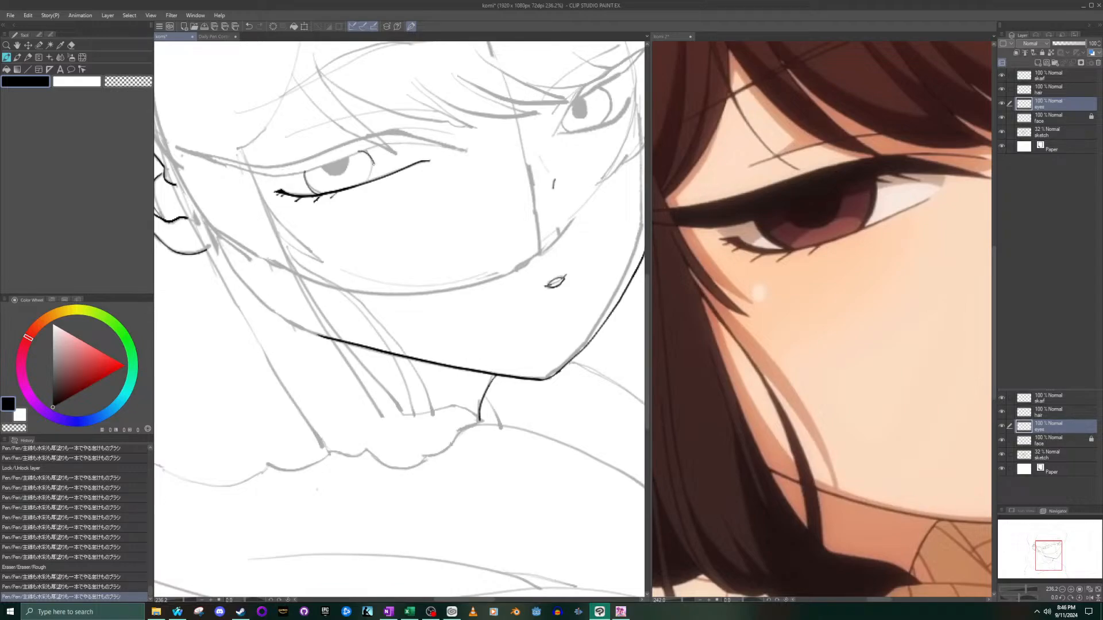
pyautogui.moveTo(359, 151); pyautogui.dragTo(368, 182)
pyautogui.hotkey('ctrl', 'z')
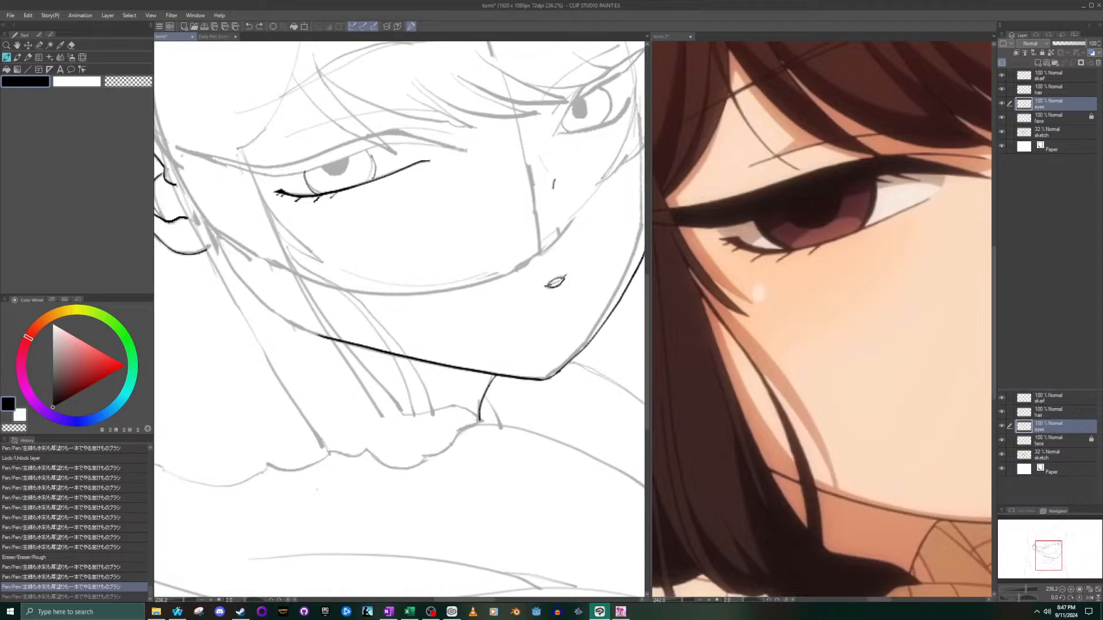
pyautogui.moveTo(372, 157); pyautogui.dragTo(364, 150)
pyautogui.hotkey('ctrl', 'z')
pyautogui.scroll(5, 357, 150)
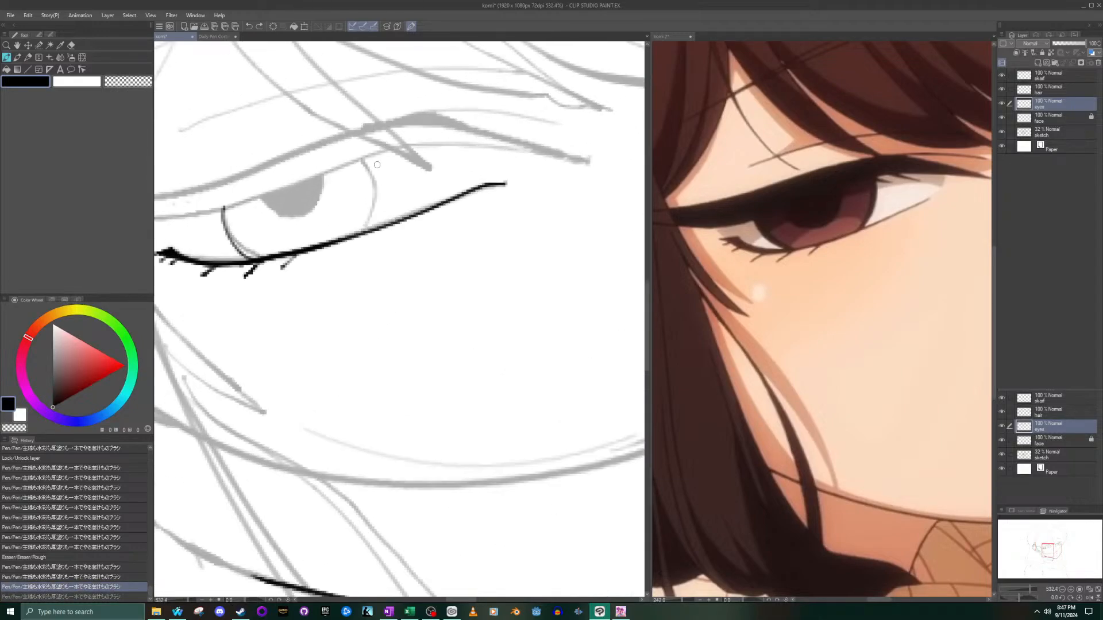
pyautogui.moveTo(366, 158)
pyautogui.mouseDown()
pyautogui.moveTo(386, 202)
pyautogui.moveTo(375, 229)
pyautogui.mouseUp()
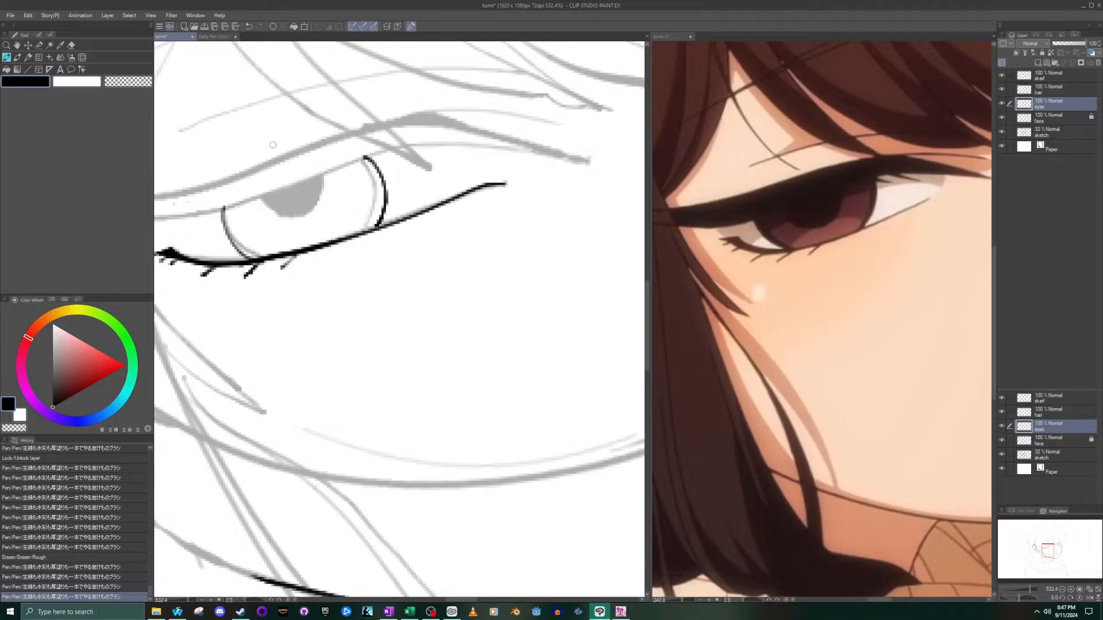
# - Enlarge the pen and fill in a solid round black pupil over the sketched one
pyautogui.moveTo(266, 196)
pyautogui.mouseDown()
pyautogui.moveTo(299, 214)
pyautogui.moveTo(321, 195)
pyautogui.moveTo(324, 172)
pyautogui.mouseUp()
pyautogui.hotkey('ctrl', 'z')
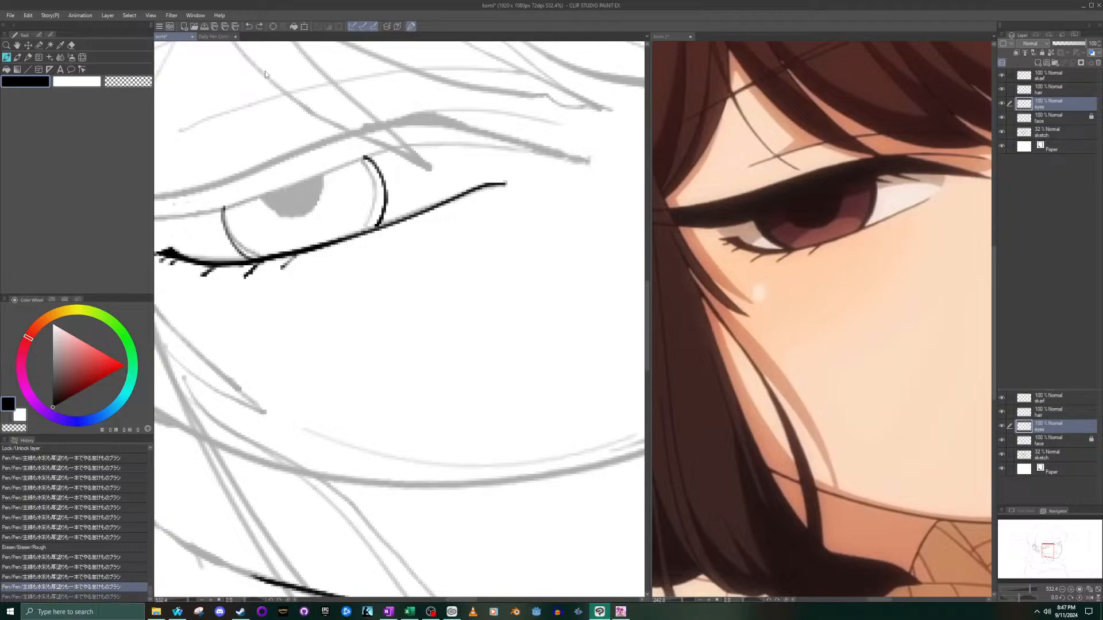
pyautogui.moveTo(261, 204)
pyautogui.mouseDown()
pyautogui.moveTo(307, 225)
pyautogui.moveTo(332, 213)
pyautogui.moveTo(339, 171)
pyautogui.mouseUp()
pyautogui.hotkey('ctrl', 'z')
pyautogui.press(']')
pyautogui.press(']')
pyautogui.press(']')
pyautogui.press(']')
pyautogui.press(']')
pyautogui.press(']')
pyautogui.press(']')
pyautogui.press(']')
pyautogui.moveTo(308, 199)
pyautogui.mouseDown()
pyautogui.moveTo(294, 197)
pyautogui.moveTo(308, 194)
pyautogui.moveTo(308, 204)
pyautogui.mouseUp()
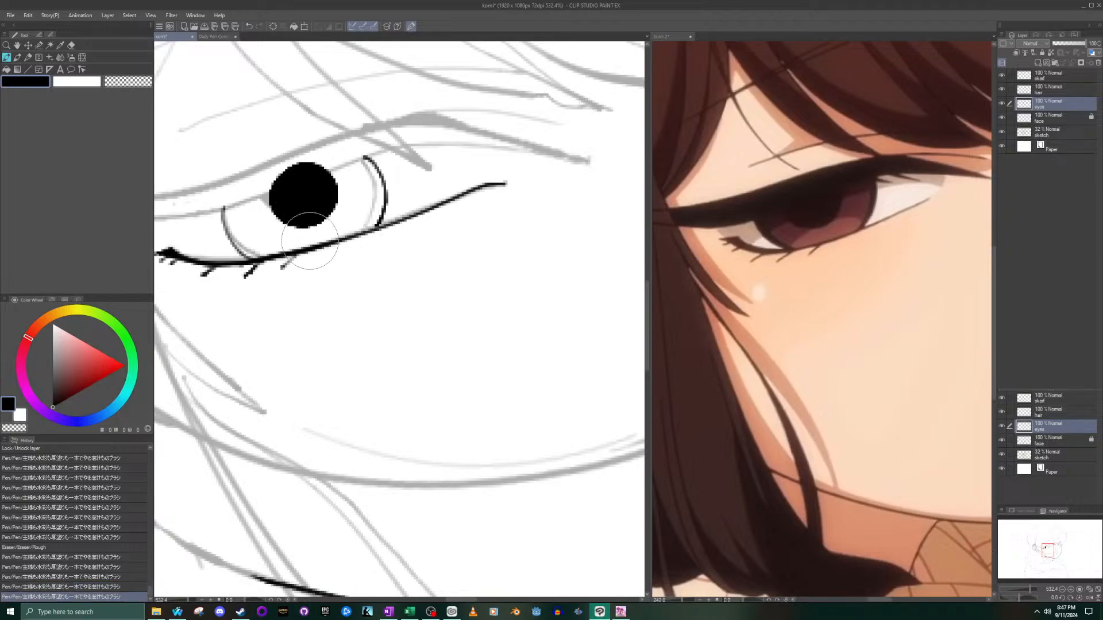
pyautogui.scroll(-5, 302, 192)
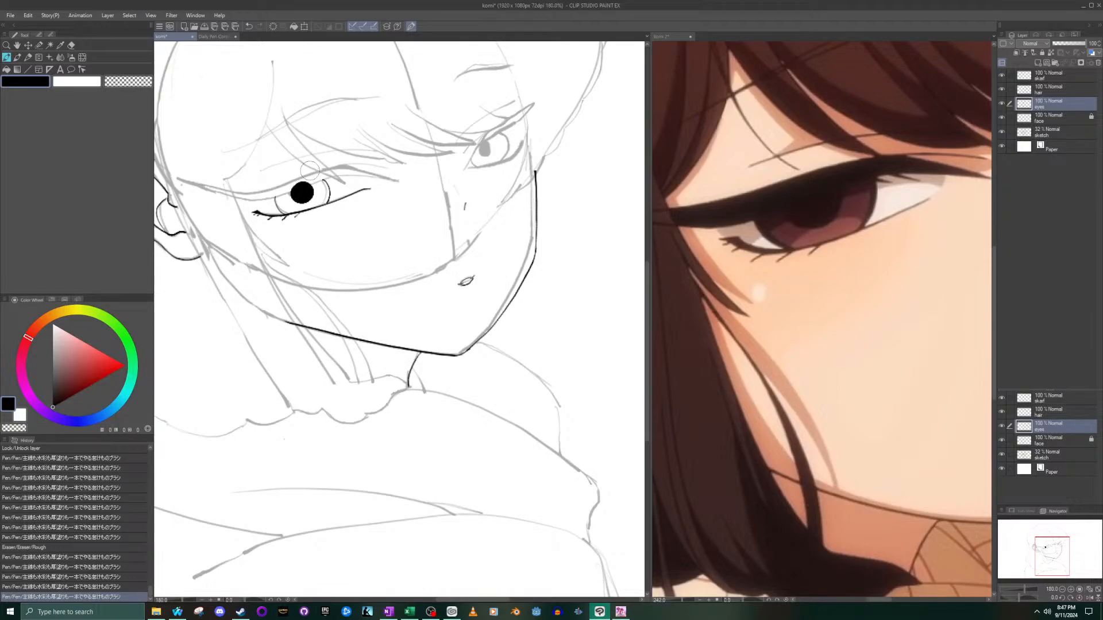
pyautogui.scroll(4, 310, 172)
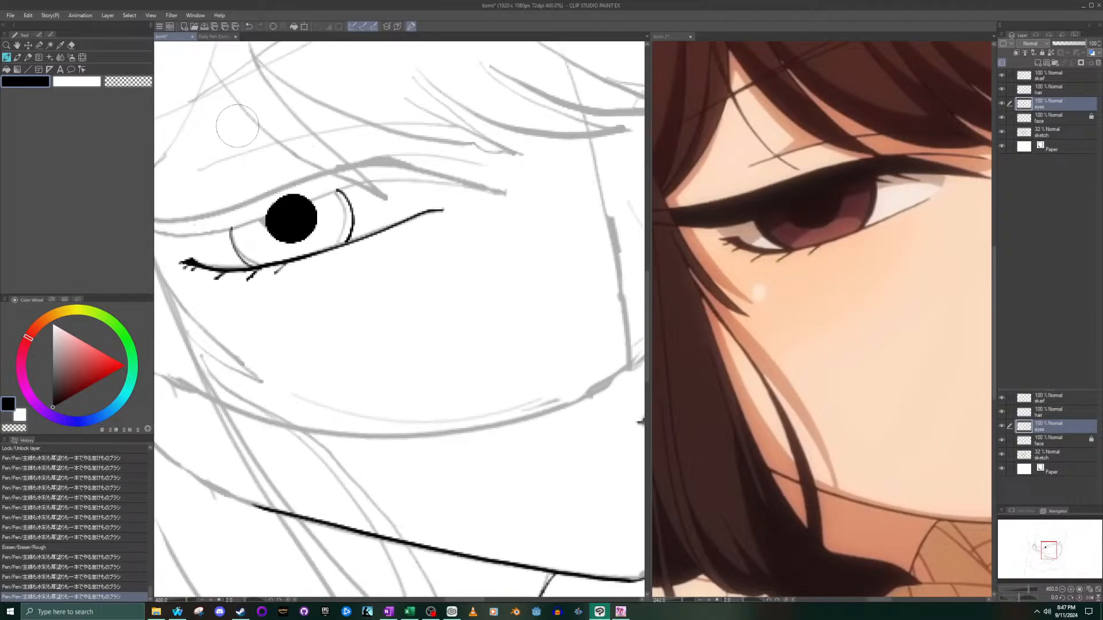
# - Shrink the pen and ink the lower edge of the upper lid from the inner corner across the iris to the pupil
pyautogui.press('[')
pyautogui.press('[')
pyautogui.press('[')
pyautogui.press('[')
pyautogui.press('[')
pyautogui.moveTo(428, 228); pyautogui.dragTo(388, 245)
pyautogui.hotkey('ctrl', 'z')
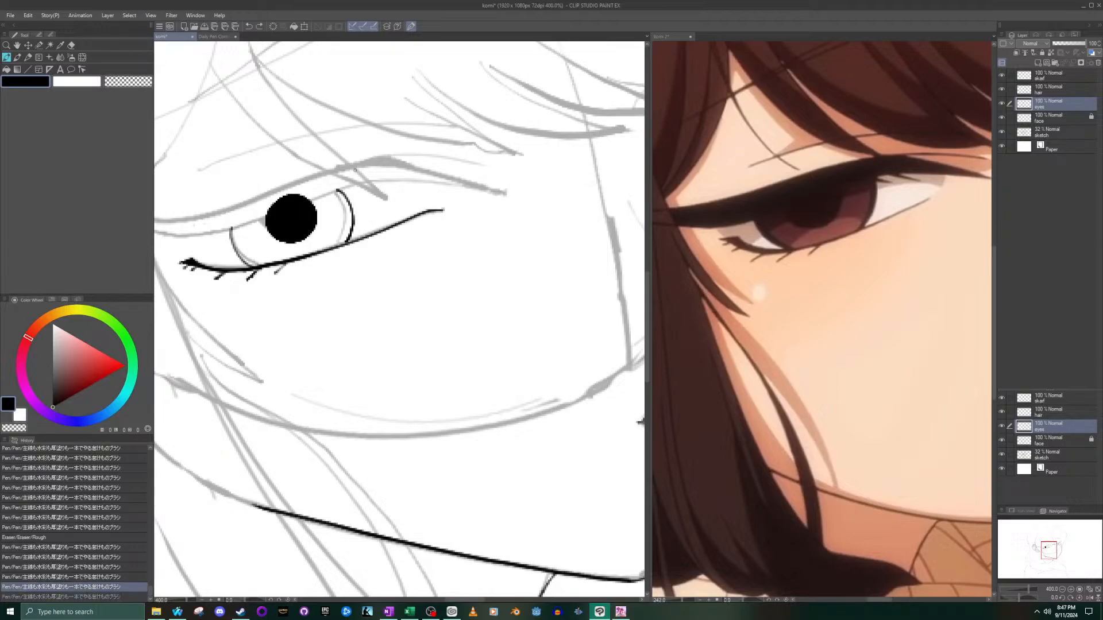
pyautogui.scroll(3, 322, 169)
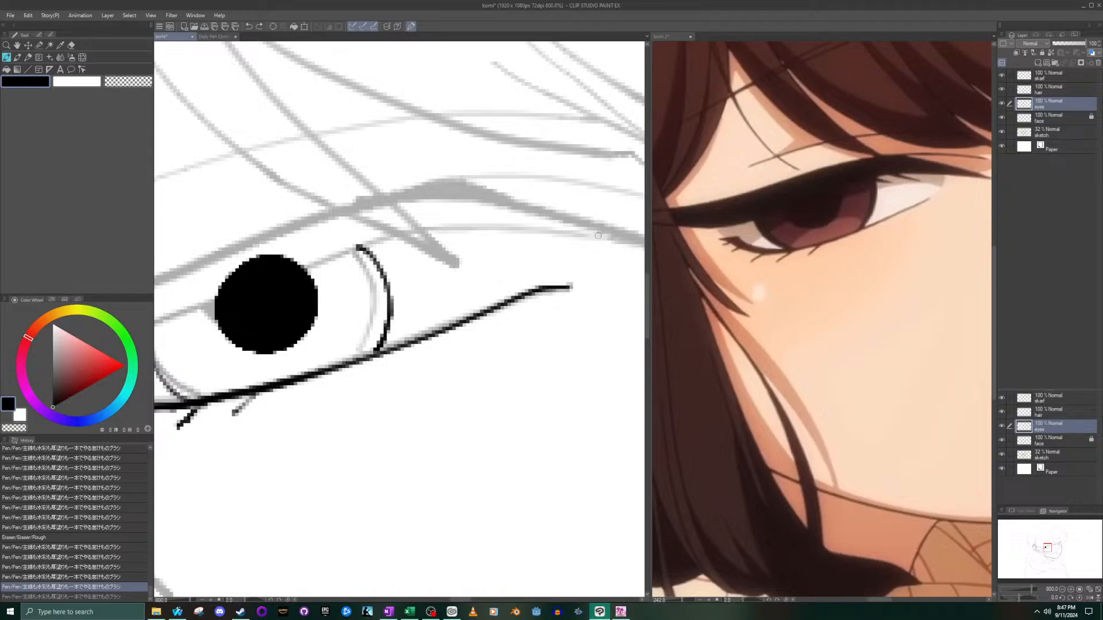
pyautogui.moveTo(608, 239)
pyautogui.mouseDown()
pyautogui.moveTo(436, 224)
pyautogui.moveTo(299, 272)
pyautogui.mouseUp()
pyautogui.scroll(-4, 263, 230)
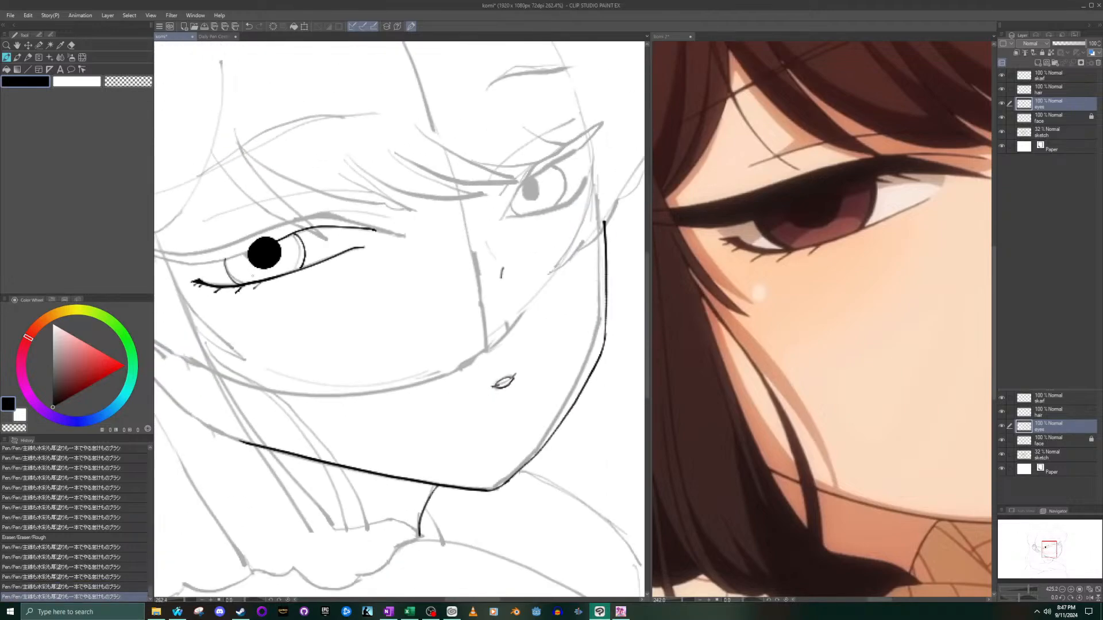
pyautogui.moveTo(1051, 548); pyautogui.dragTo(1041, 550)
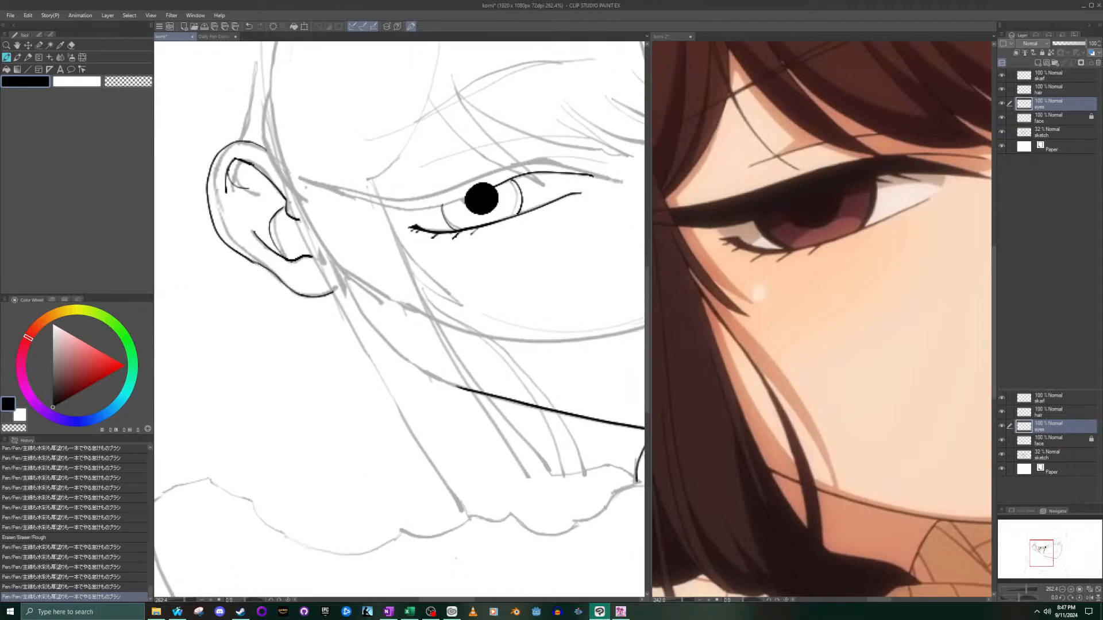
pyautogui.scroll(2, 444, 172)
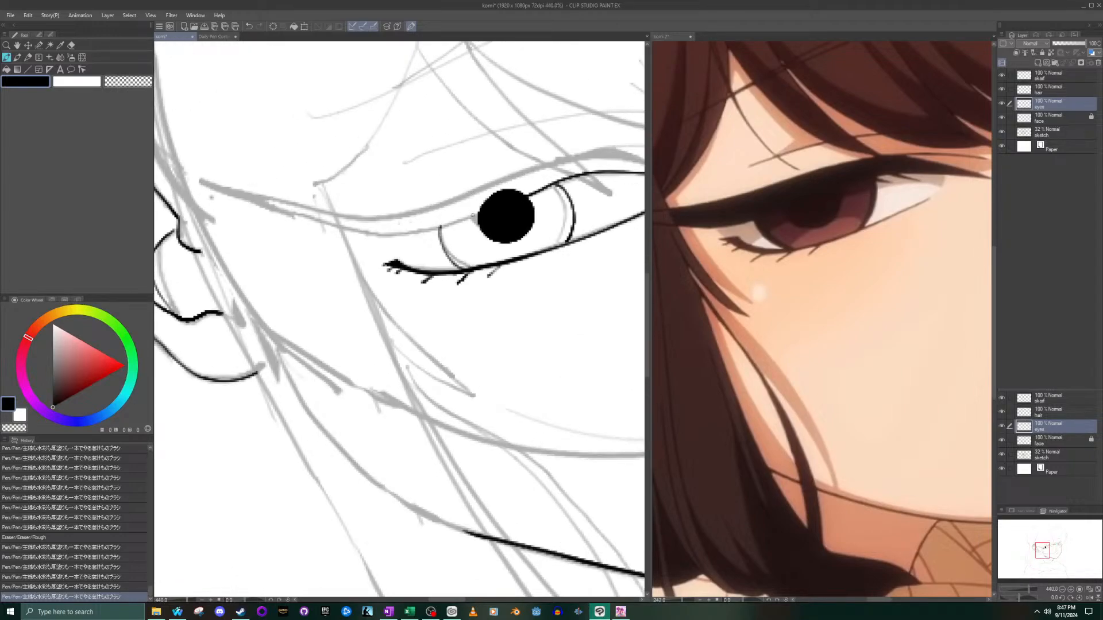
pyautogui.moveTo(480, 215)
pyautogui.mouseDown()
pyautogui.moveTo(370, 235)
pyautogui.moveTo(212, 184)
pyautogui.moveTo(300, 205)
pyautogui.mouseUp()
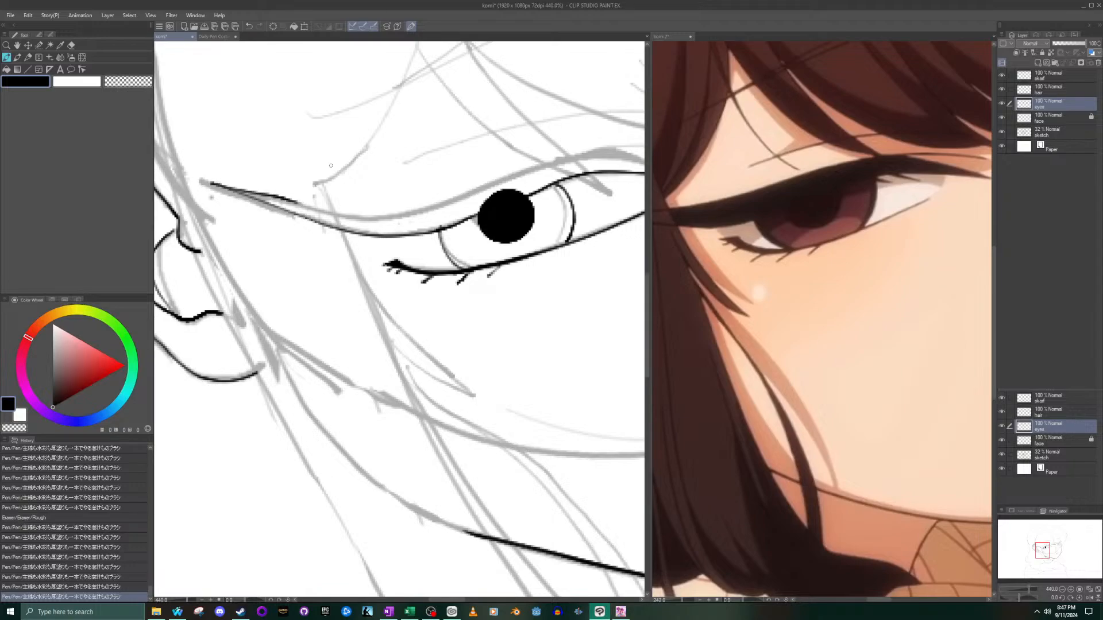
pyautogui.hotkey('ctrl', 'z')
pyautogui.hotkey('ctrl', 'z')
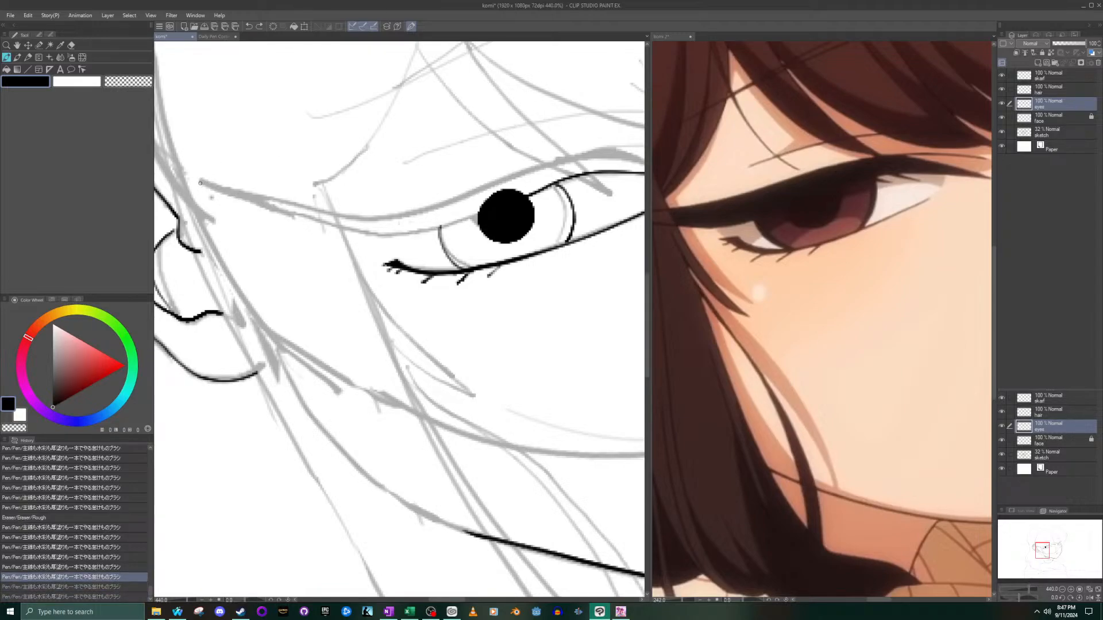
pyautogui.moveTo(210, 187)
pyautogui.mouseDown()
pyautogui.moveTo(382, 232)
pyautogui.moveTo(449, 230)
pyautogui.moveTo(479, 212)
pyautogui.moveTo(404, 236)
pyautogui.moveTo(359, 235)
pyautogui.moveTo(209, 185)
pyautogui.mouseUp()
pyautogui.hotkey('ctrl', 'z')
pyautogui.hotkey('ctrl', 'z')
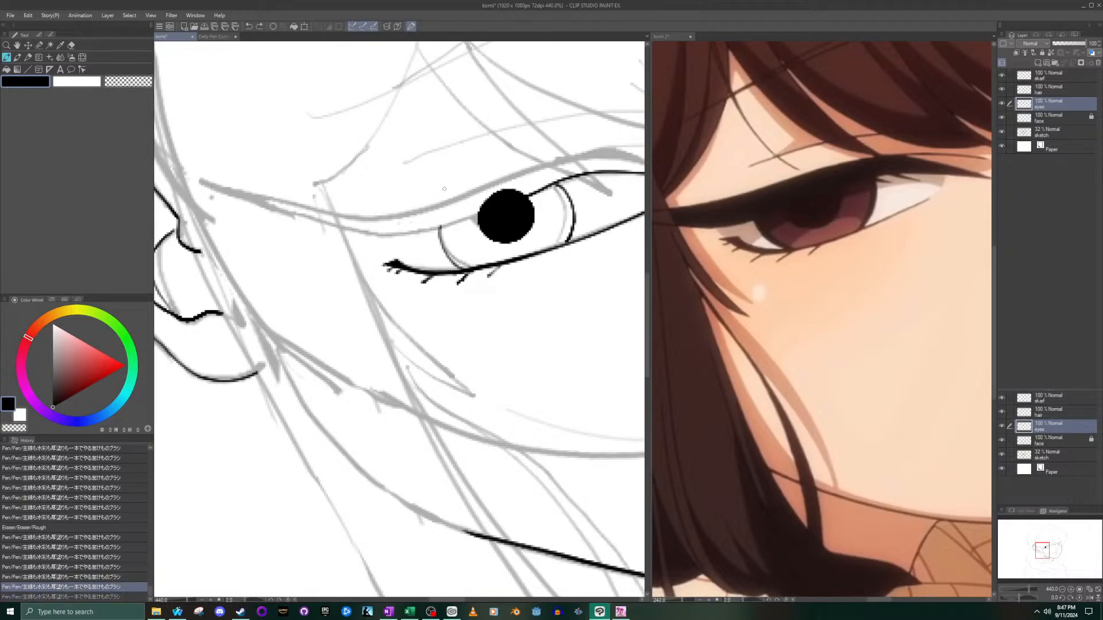
pyautogui.scroll(3, 451, 204)
pyautogui.moveTo(1043, 549); pyautogui.dragTo(1041, 550)
pyautogui.scroll(-2, 405, 194)
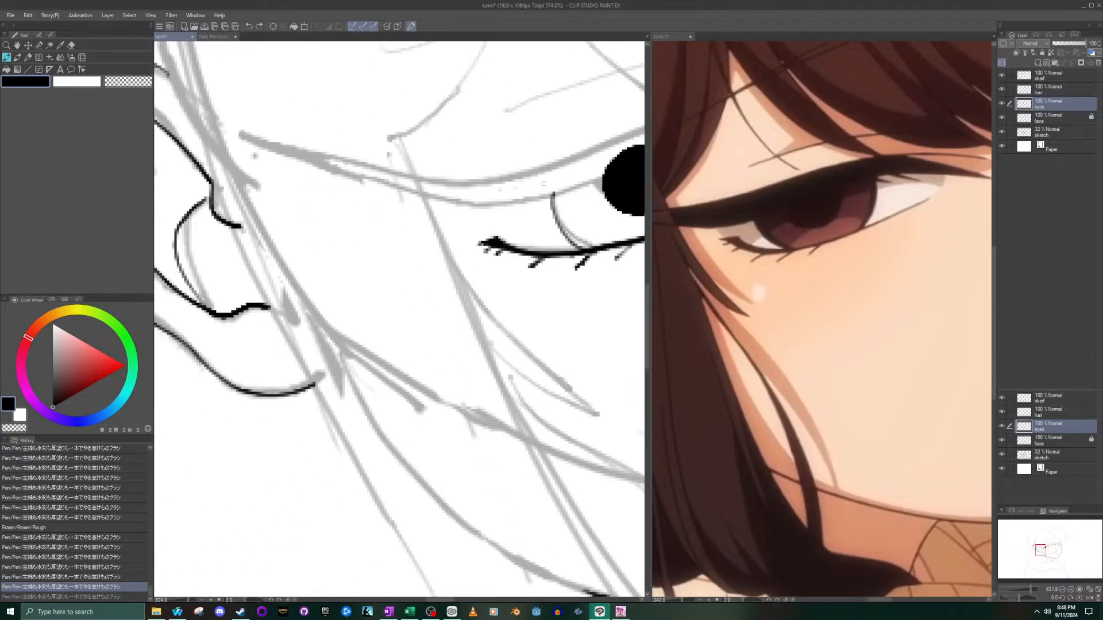
pyautogui.moveTo(603, 179)
pyautogui.mouseDown()
pyautogui.moveTo(438, 201)
pyautogui.moveTo(253, 146)
pyautogui.moveTo(480, 202)
pyautogui.moveTo(568, 194)
pyautogui.moveTo(608, 181)
pyautogui.moveTo(606, 171)
pyautogui.moveTo(547, 197)
pyautogui.moveTo(454, 201)
pyautogui.moveTo(259, 141)
pyautogui.moveTo(501, 192)
pyautogui.moveTo(571, 185)
pyautogui.mouseUp()
pyautogui.hotkey('ctrl', 'z')
pyautogui.hotkey('ctrl', 'z')
pyautogui.hotkey('ctrl', 'z')
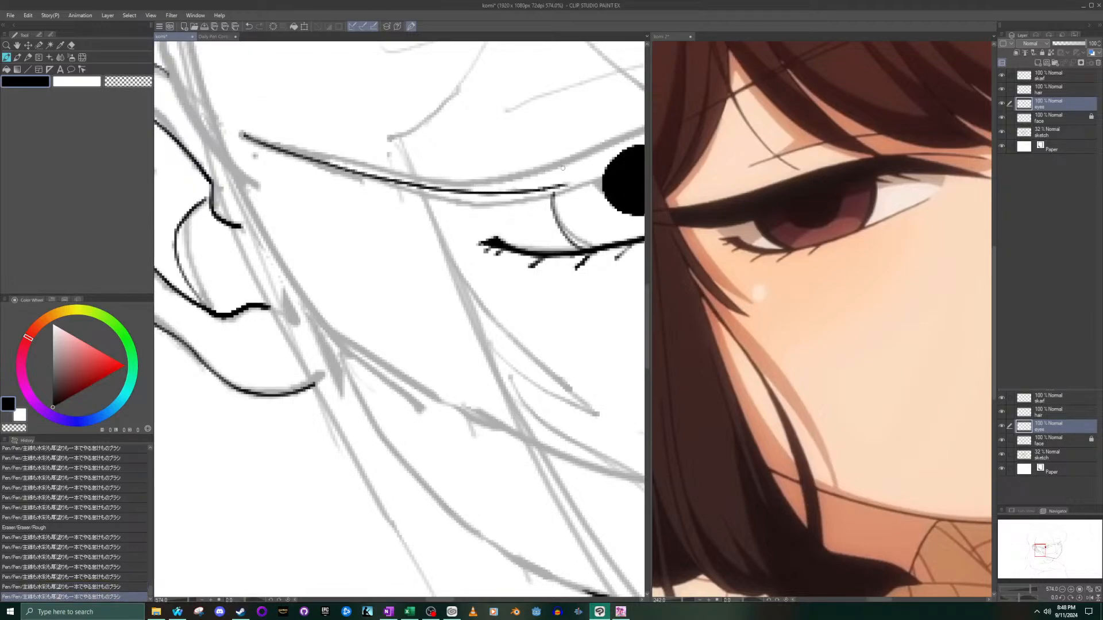
pyautogui.hotkey('ctrl', 'z')
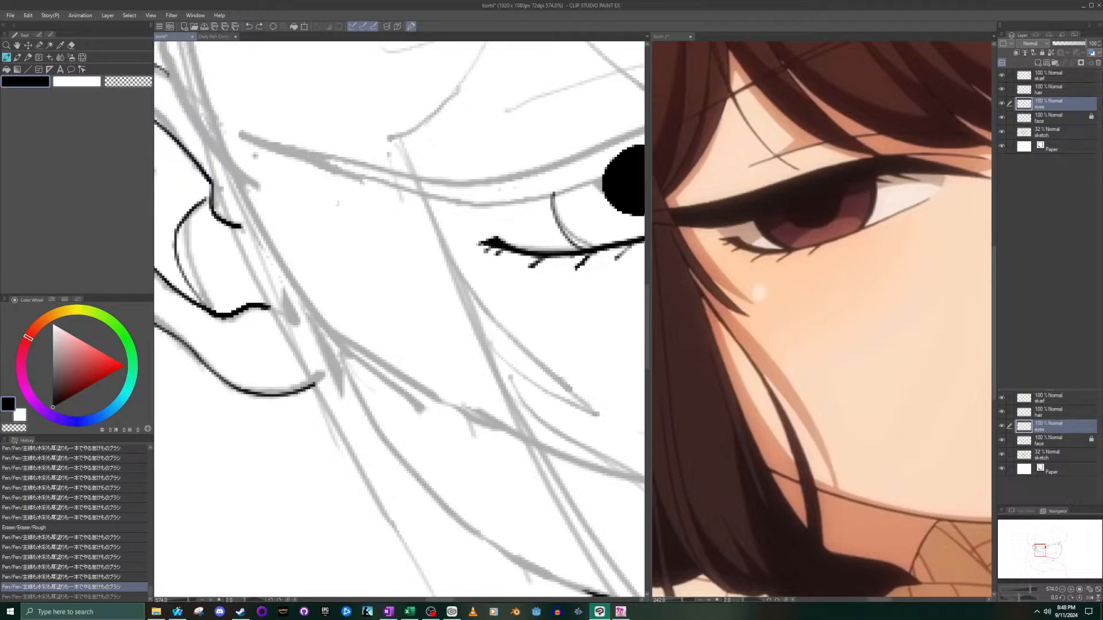
# - Ink the lower edge of the upper lid from the outer tip to the pupil, and reinforce the line near the tip
pyautogui.moveTo(249, 140)
pyautogui.mouseDown()
pyautogui.moveTo(456, 200)
pyautogui.moveTo(605, 178)
pyautogui.mouseUp()
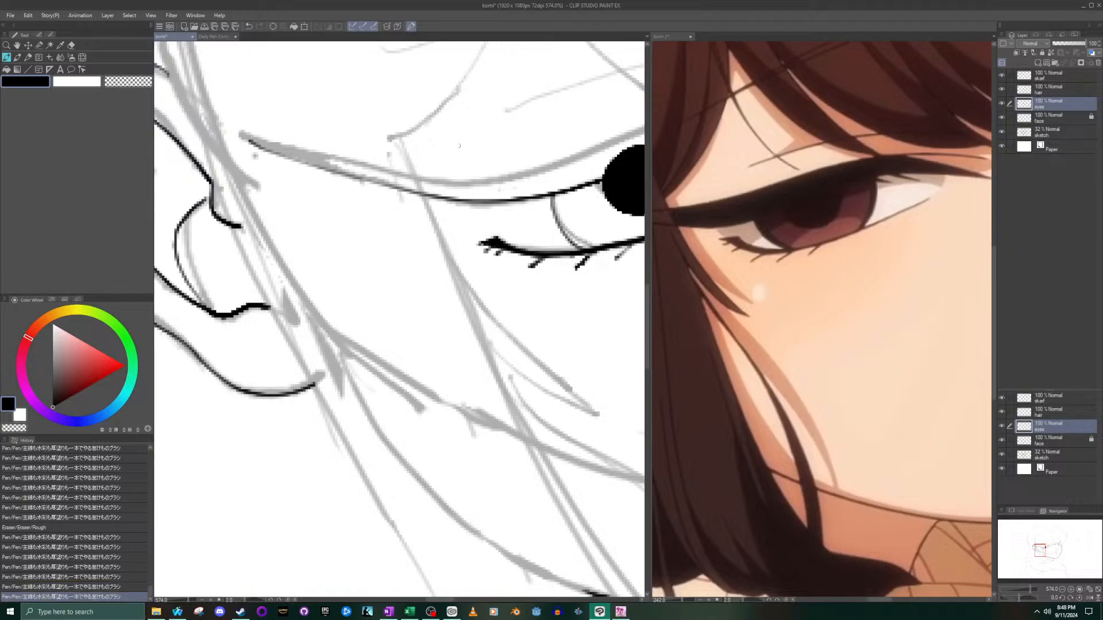
pyautogui.moveTo(256, 141)
pyautogui.mouseDown()
pyautogui.moveTo(354, 172)
pyautogui.moveTo(465, 187)
pyautogui.moveTo(544, 164)
pyautogui.mouseUp()
pyautogui.hotkey('ctrl', 'z')
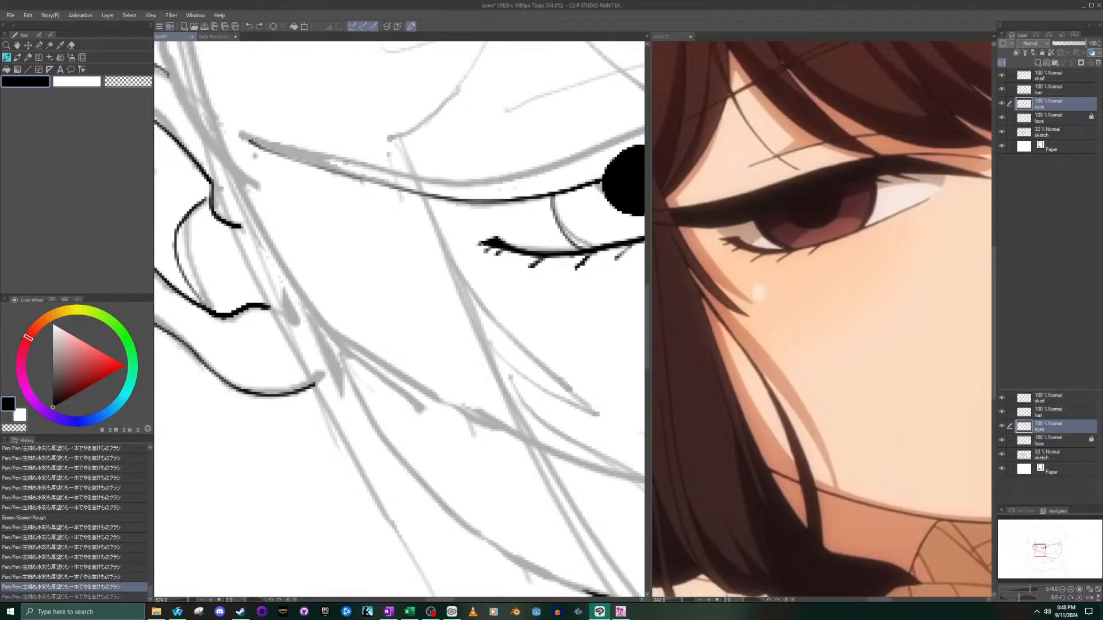
pyautogui.moveTo(255, 144); pyautogui.dragTo(378, 185)
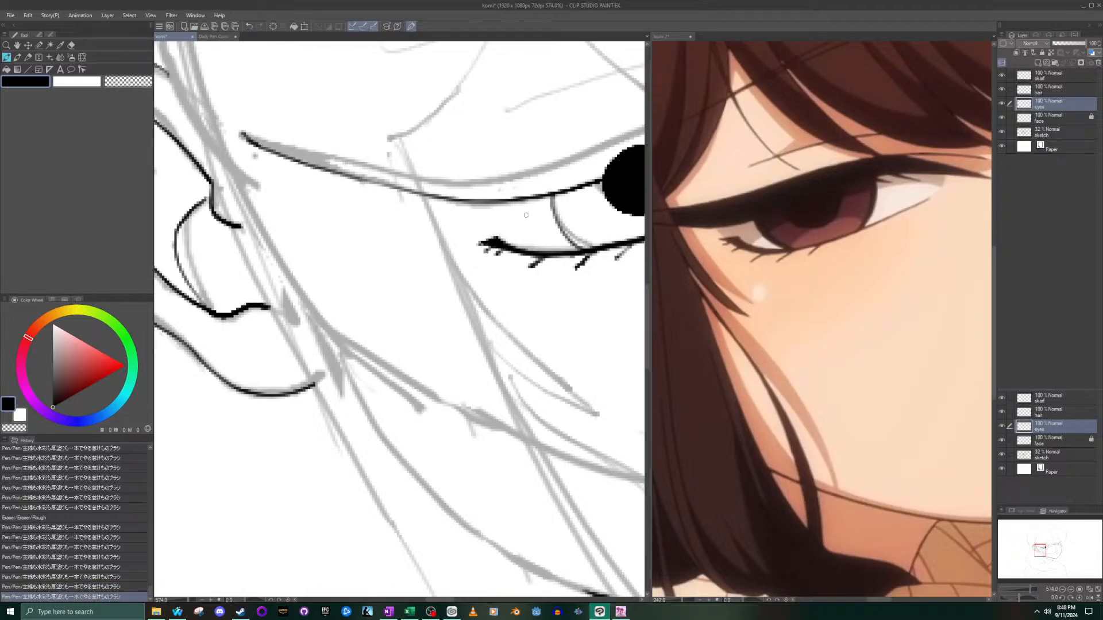
# - Extend the upper lid line past the inner corner with a downward-sloping stroke along the sketch
pyautogui.moveTo(1038, 549); pyautogui.dragTo(1042, 549)
pyautogui.scroll(-2, 541, 168)
pyautogui.scroll(-6, 552, 175)
pyautogui.scroll(5, 586, 178)
pyautogui.click(1045, 533)
pyautogui.scroll(-1, 523, 356)
pyautogui.scroll(-4, 523, 356)
pyautogui.scroll(6, 549, 477)
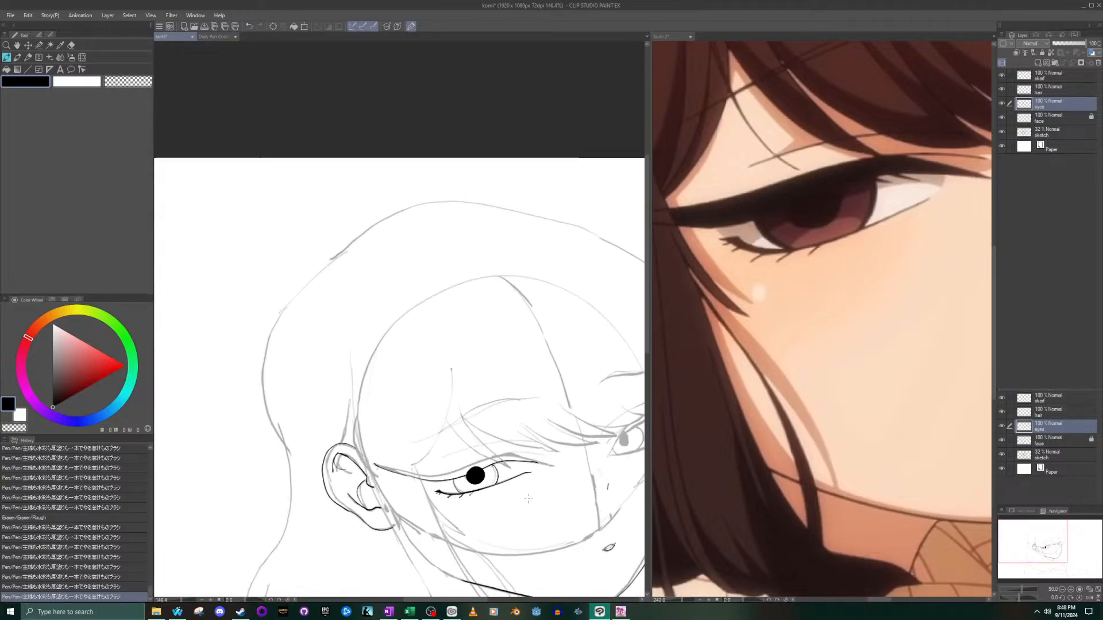
pyautogui.scroll(6, 537, 444)
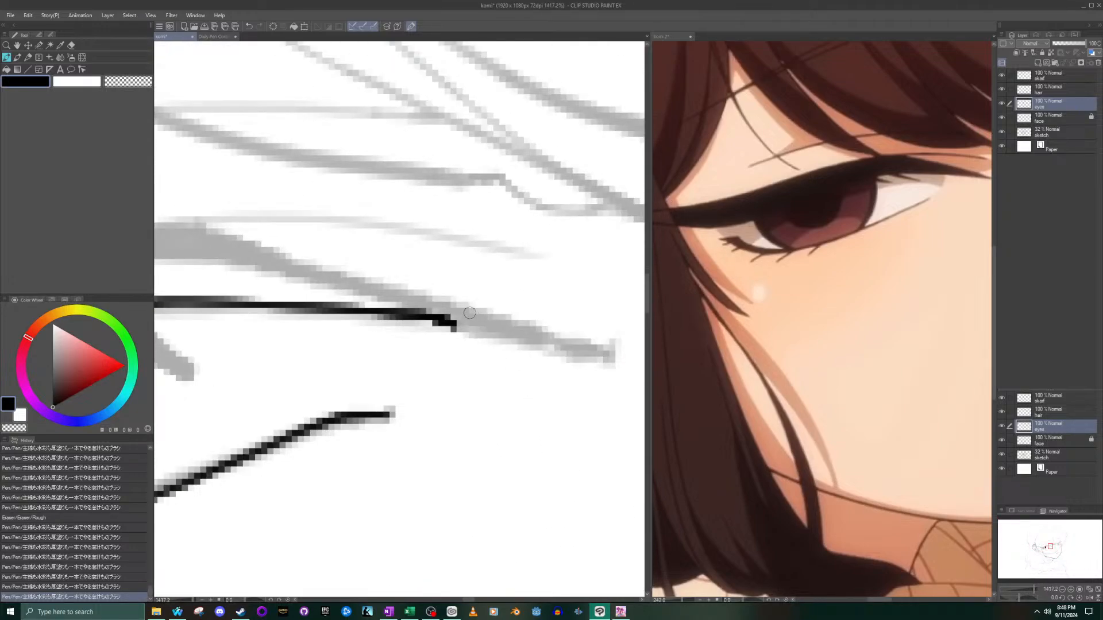
pyautogui.moveTo(457, 321); pyautogui.dragTo(614, 359)
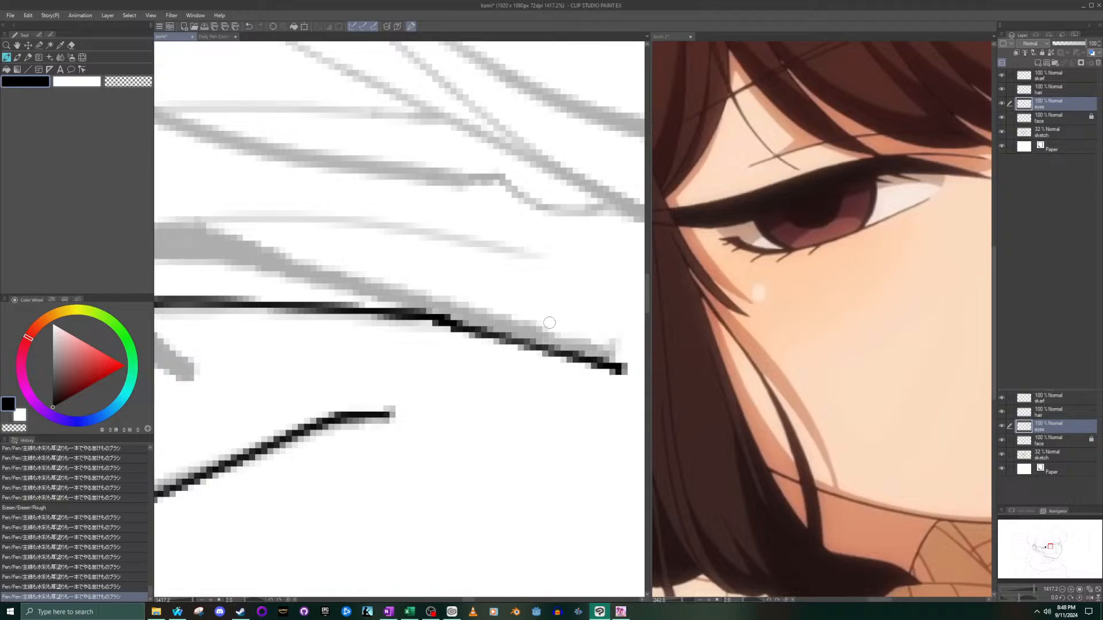
pyautogui.hotkey('ctrl', 'z')
pyautogui.moveTo(454, 324); pyautogui.dragTo(614, 361)
# - Ink the top edge of the upper lid from the inner tip over the pupil to the outer tip, outlining the thick lash band
pyautogui.scroll(-3, 395, 289)
pyautogui.moveTo(509, 324)
pyautogui.mouseDown()
pyautogui.moveTo(264, 248)
pyautogui.moveTo(362, 289)
pyautogui.moveTo(587, 346)
pyautogui.moveTo(646, 348)
pyautogui.moveTo(598, 332)
pyautogui.moveTo(540, 335)
pyautogui.moveTo(260, 441)
pyautogui.mouseUp()
pyautogui.moveTo(259, 390); pyautogui.dragTo(629, 333)
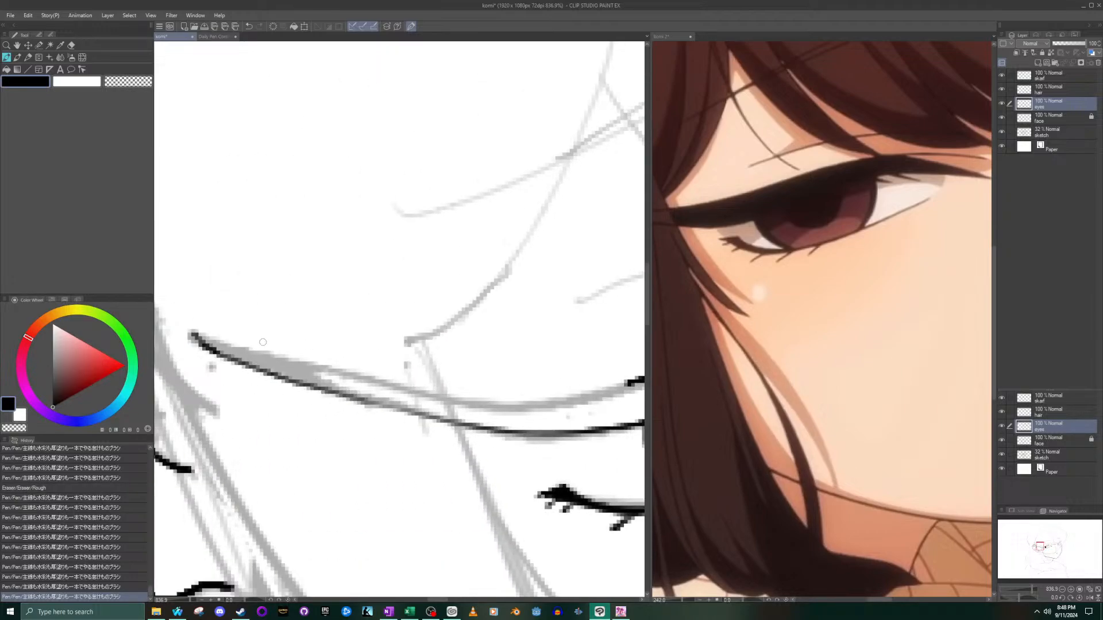
pyautogui.moveTo(206, 341)
pyautogui.mouseDown()
pyautogui.moveTo(441, 403)
pyautogui.moveTo(537, 408)
pyautogui.moveTo(641, 380)
pyautogui.mouseUp()
pyautogui.scroll(-6, 559, 448)
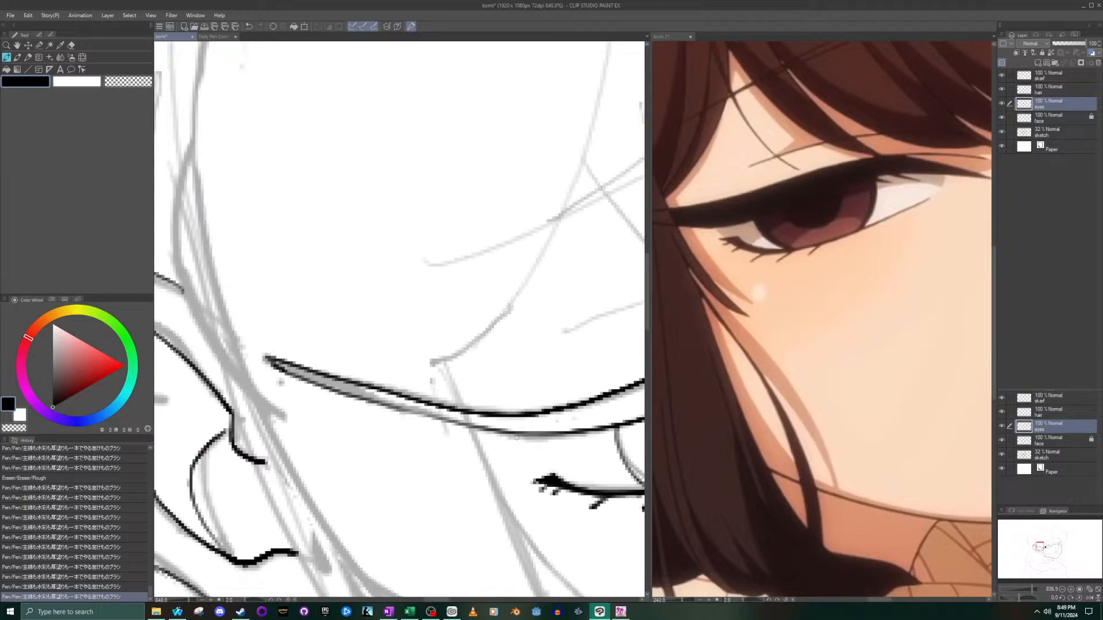
# - Erase the peak of the upper lid's top edge near the inner corner and redraw it as a smooth arch
pyautogui.scroll(-3, 603, 469)
pyautogui.moveTo(1032, 541); pyautogui.dragTo(1060, 549)
pyautogui.scroll(3, 405, 420)
pyautogui.scroll(4, 405, 420)
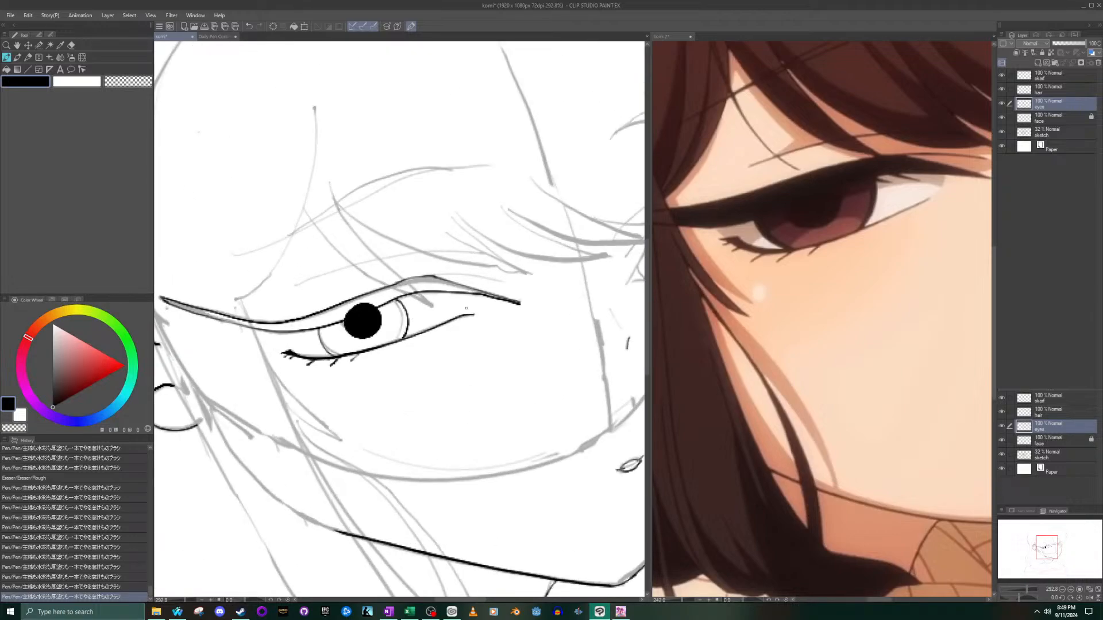
pyautogui.scroll(4, 463, 309)
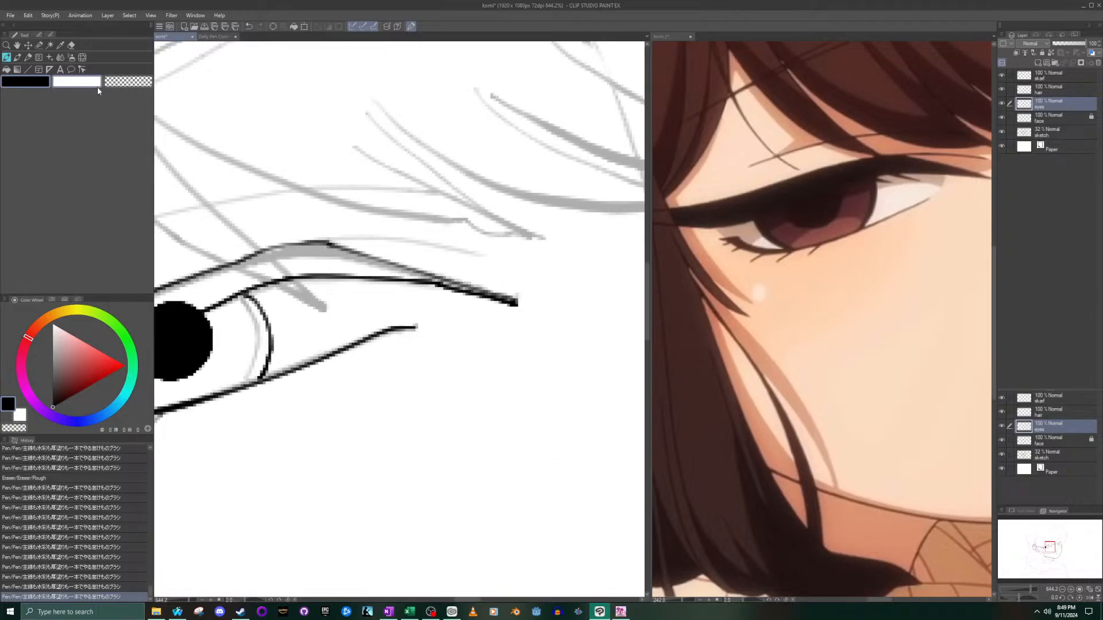
pyautogui.click(71, 44)
pyautogui.moveTo(276, 226)
pyautogui.mouseDown()
pyautogui.moveTo(331, 217)
pyautogui.moveTo(333, 226)
pyautogui.mouseUp()
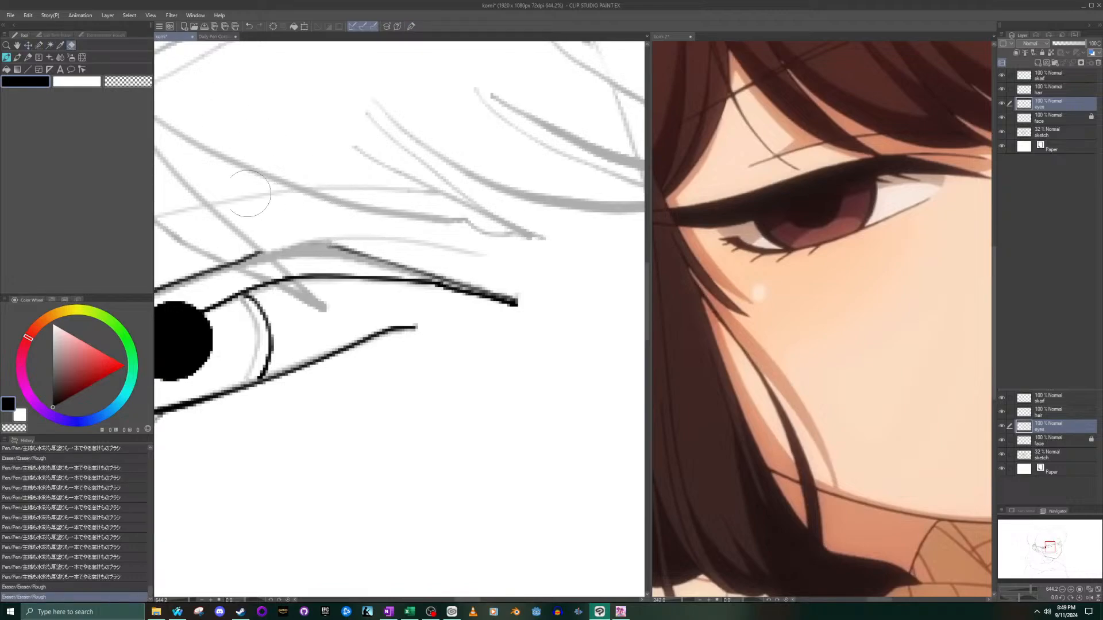
pyautogui.click(6, 58)
pyautogui.moveTo(259, 257)
pyautogui.mouseDown()
pyautogui.moveTo(329, 238)
pyautogui.moveTo(355, 236)
pyautogui.mouseUp()
pyautogui.hotkey('ctrl', 'z')
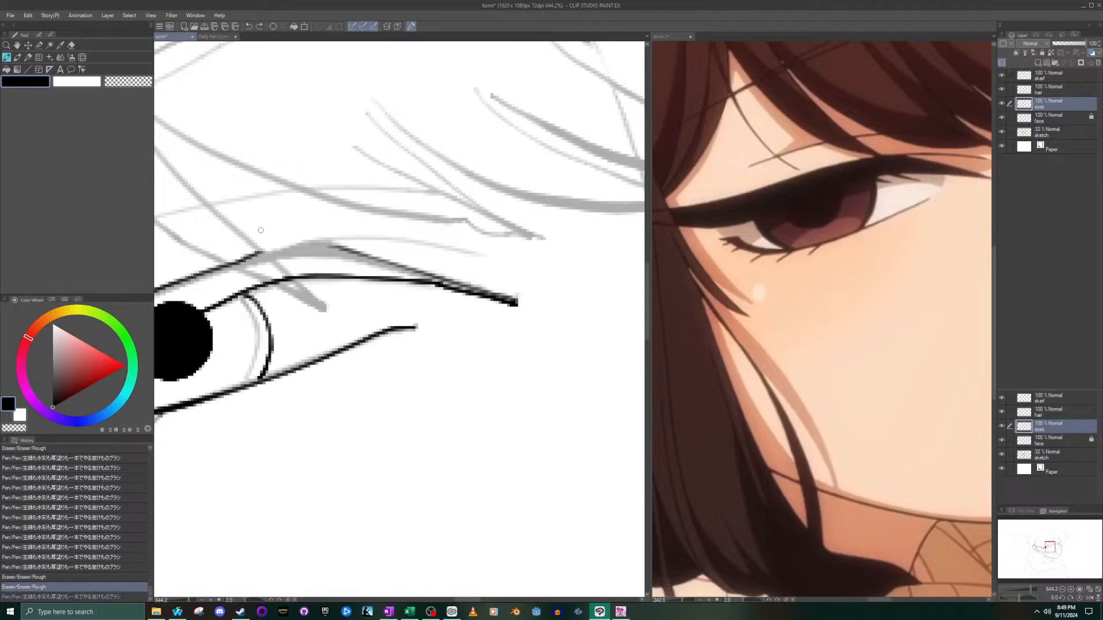
pyautogui.moveTo(248, 258)
pyautogui.mouseDown()
pyautogui.moveTo(350, 248)
pyautogui.moveTo(397, 259)
pyautogui.mouseUp()
pyautogui.hotkey('ctrl', 'z')
pyautogui.moveTo(232, 264)
pyautogui.mouseDown()
pyautogui.moveTo(317, 242)
pyautogui.moveTo(369, 251)
pyautogui.mouseUp()
pyautogui.hotkey('ctrl', 'z')
pyautogui.moveTo(250, 258)
pyautogui.mouseDown()
pyautogui.moveTo(317, 242)
pyautogui.moveTo(374, 254)
pyautogui.mouseUp()
# - Erase the stray ink at the inner end of the redrawn arch on the upper lid's top edge
pyautogui.press('e')
pyautogui.scroll(5, 452, 252)
pyautogui.moveTo(452, 253)
pyautogui.mouseDown()
pyautogui.moveTo(423, 249)
pyautogui.moveTo(446, 263)
pyautogui.moveTo(424, 246)
pyautogui.moveTo(460, 275)
pyautogui.mouseUp()
pyautogui.scroll(-5, 462, 275)
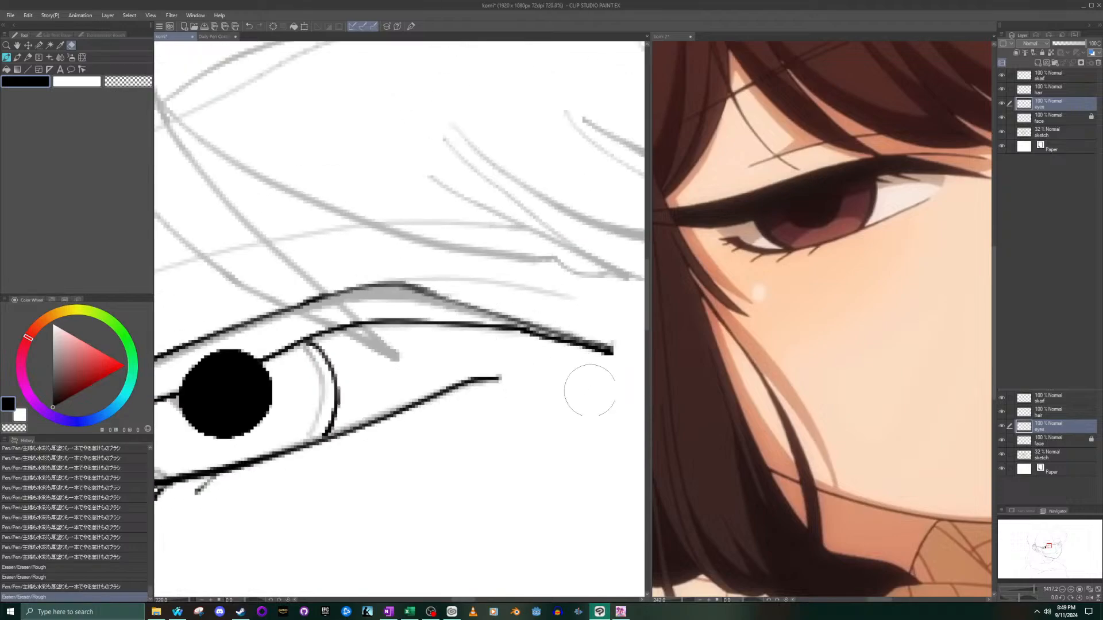
pyautogui.scroll(-3, 580, 382)
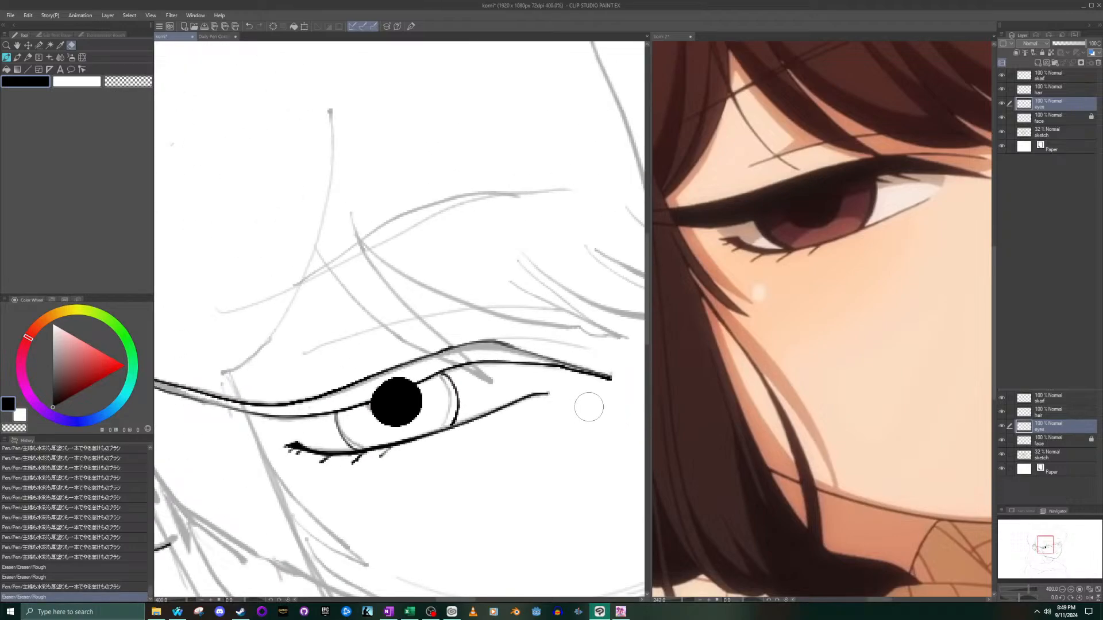
pyautogui.scroll(3, 587, 405)
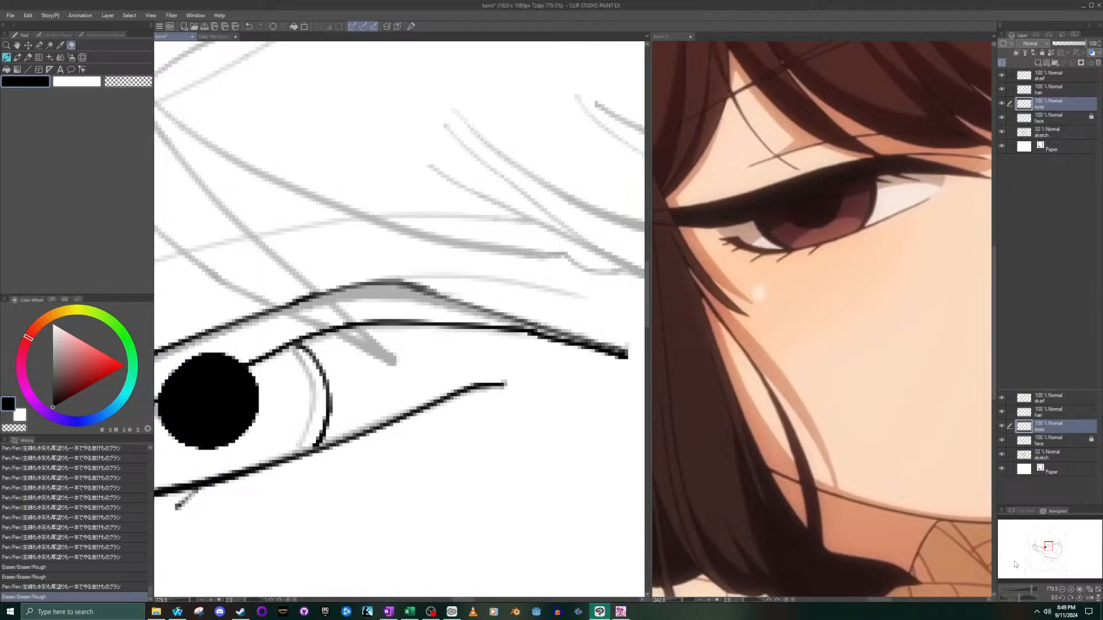
pyautogui.moveTo(1055, 556); pyautogui.dragTo(1056, 558)
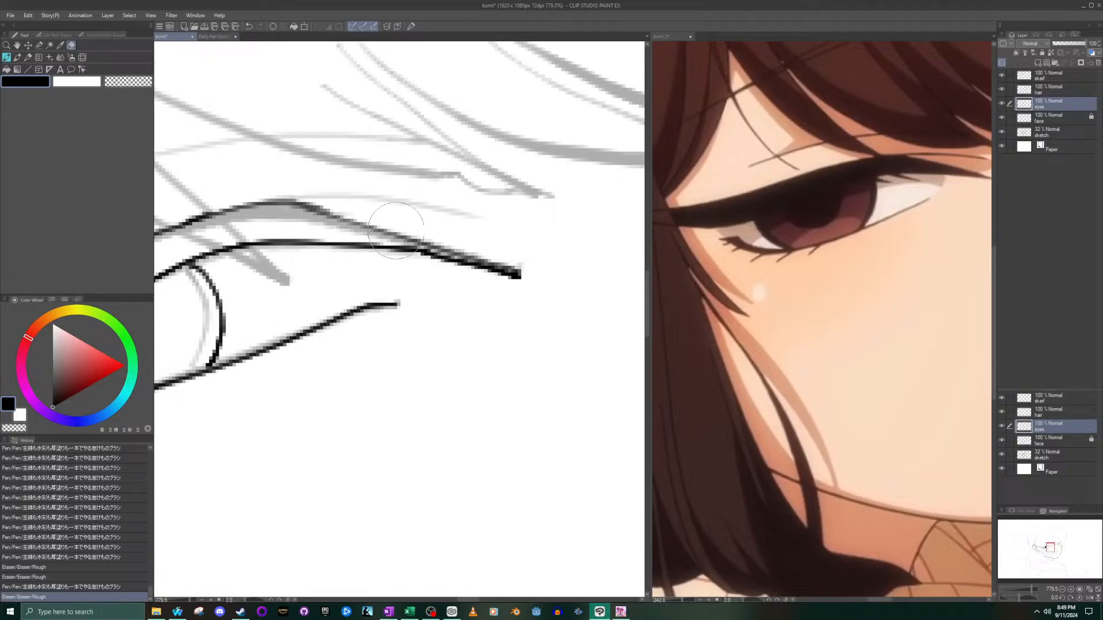
# - Erase the upper lid's inner tip, redraw it as a thin taper along the sketch, and check the line art with the sketch layer hidden temporarily
pyautogui.moveTo(527, 277); pyautogui.dragTo(508, 280)
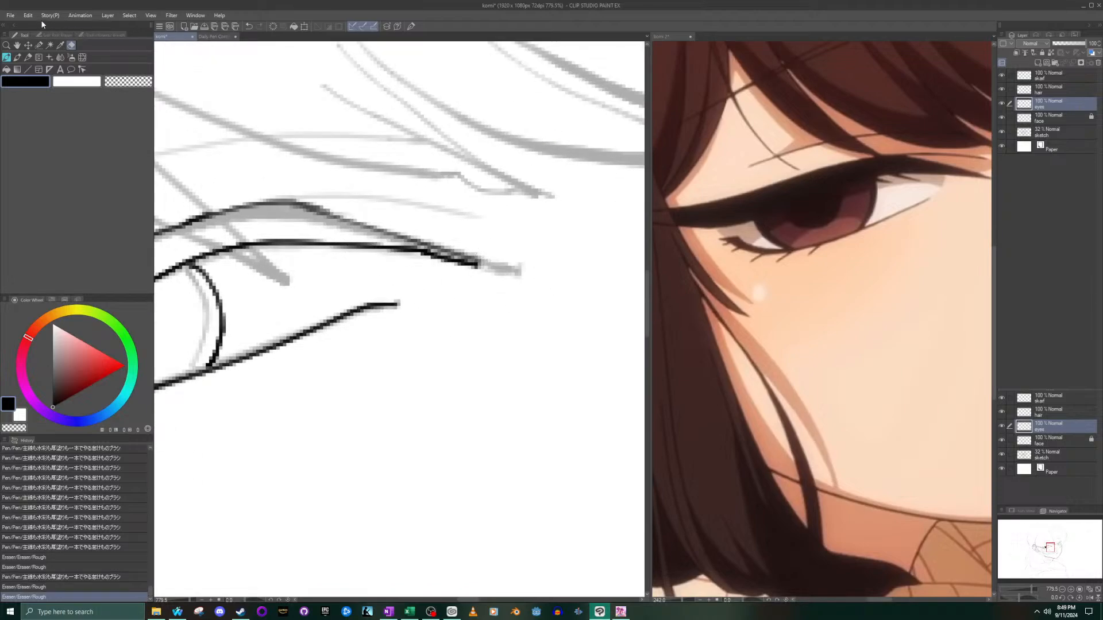
pyautogui.click(7, 58)
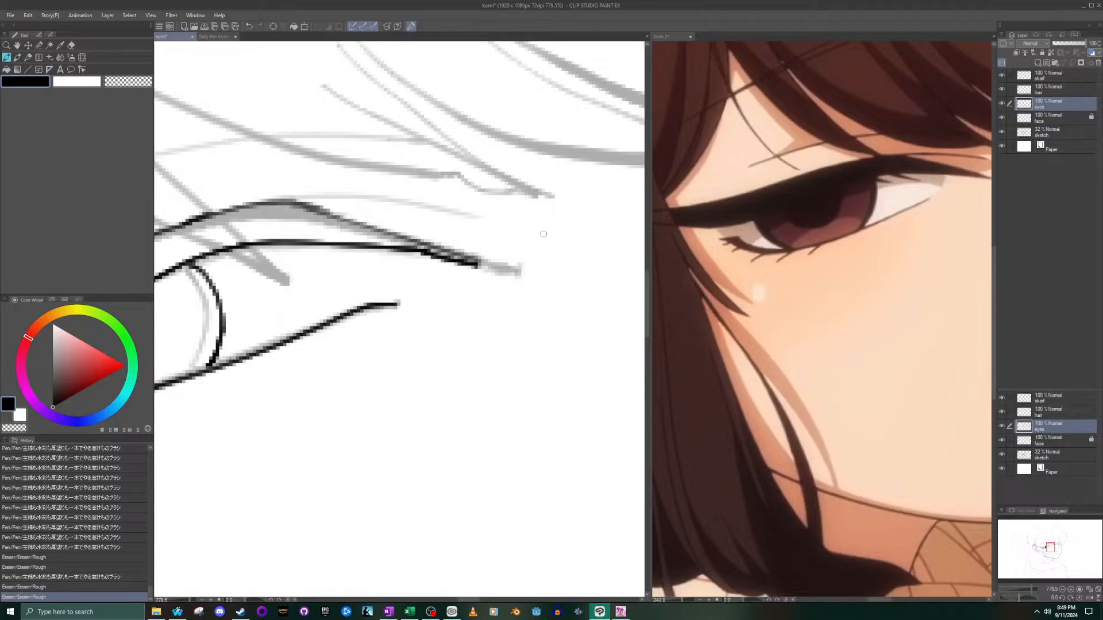
pyautogui.moveTo(434, 245); pyautogui.dragTo(528, 275)
pyautogui.hotkey('ctrl', 'z')
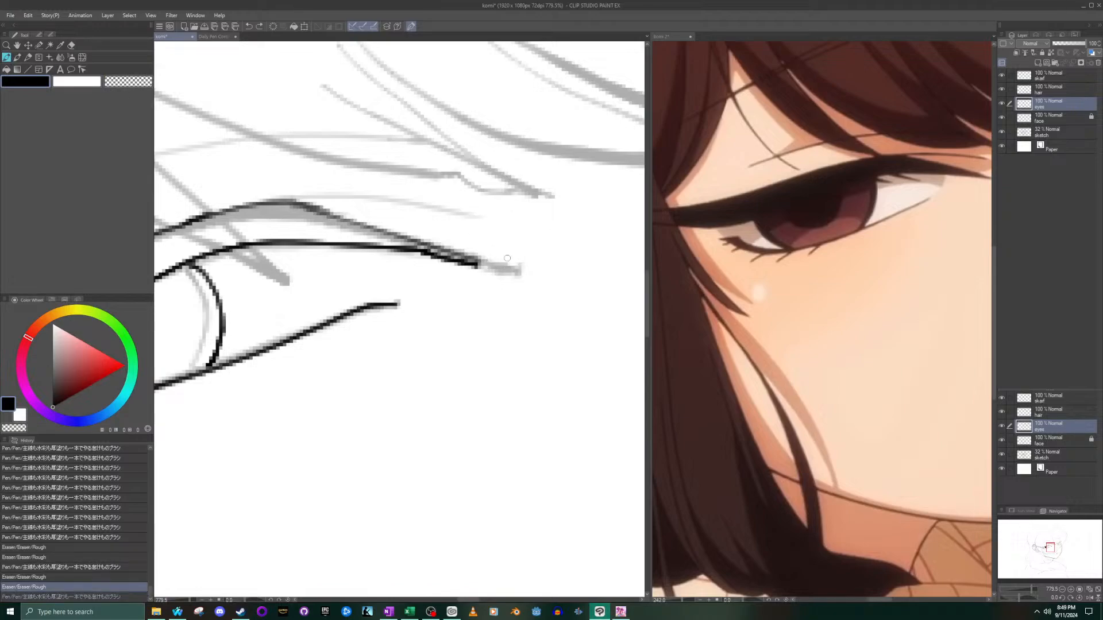
pyautogui.moveTo(488, 259)
pyautogui.mouseDown()
pyautogui.moveTo(520, 280)
pyautogui.moveTo(479, 254)
pyautogui.moveTo(504, 270)
pyautogui.moveTo(485, 267)
pyautogui.mouseUp()
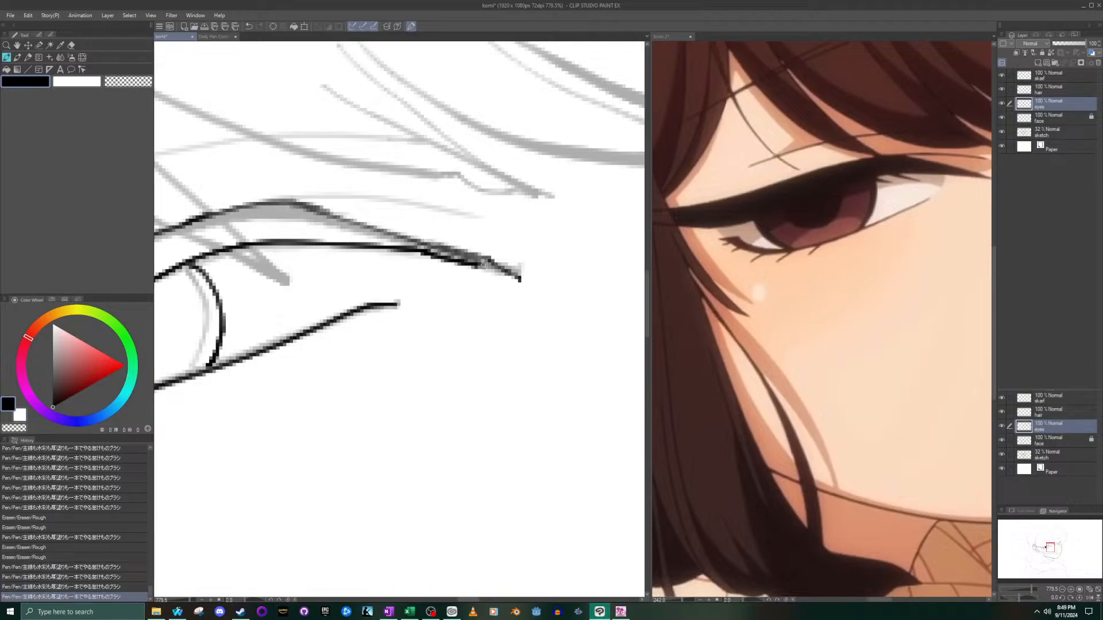
pyautogui.scroll(-5, 474, 258)
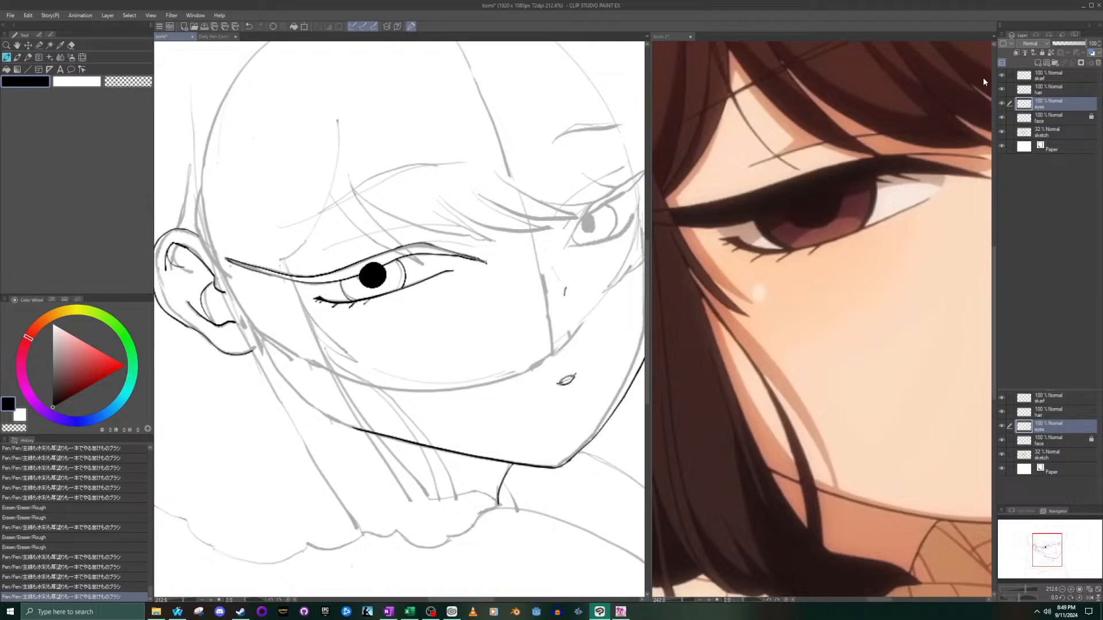
pyautogui.click(1002, 132)
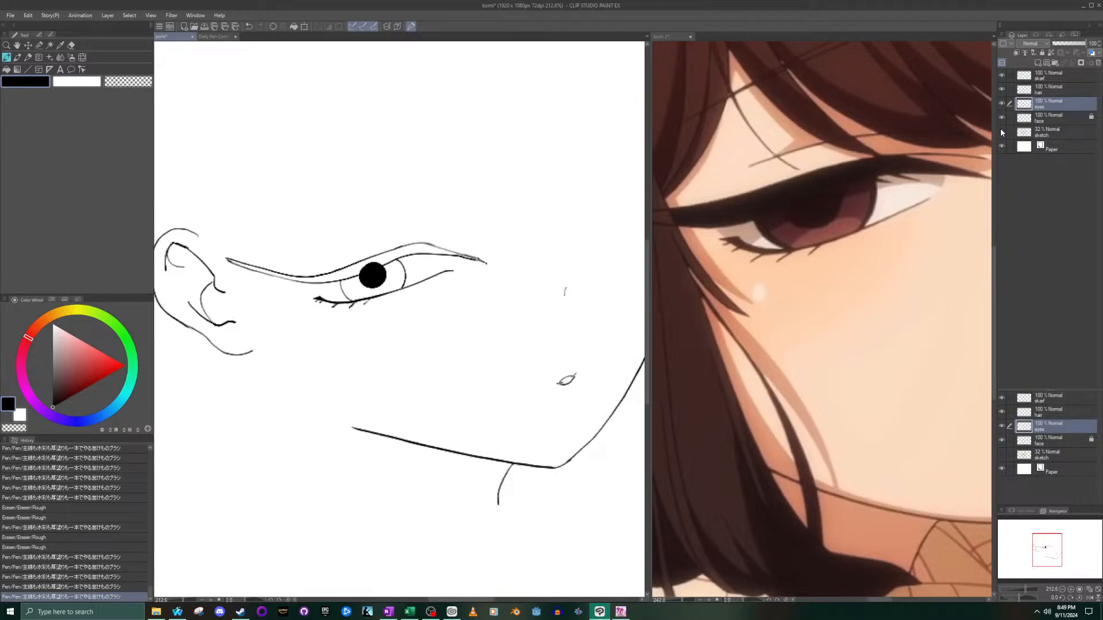
pyautogui.click(1001, 131)
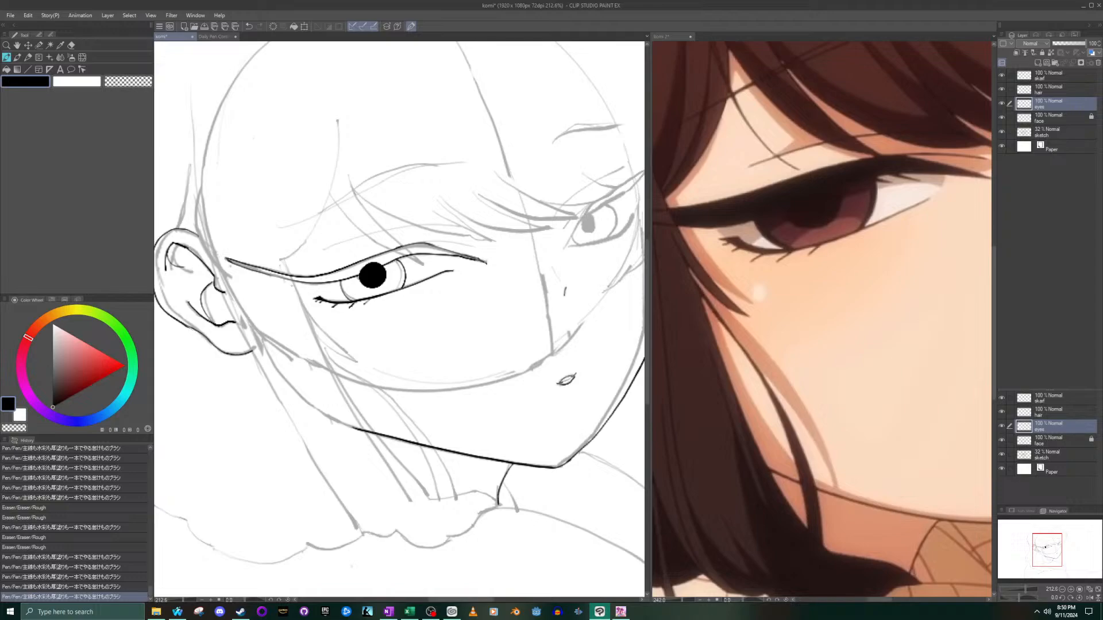
pyautogui.click(6, 69)
pyautogui.scroll(2, 415, 236)
pyautogui.click(368, 247)
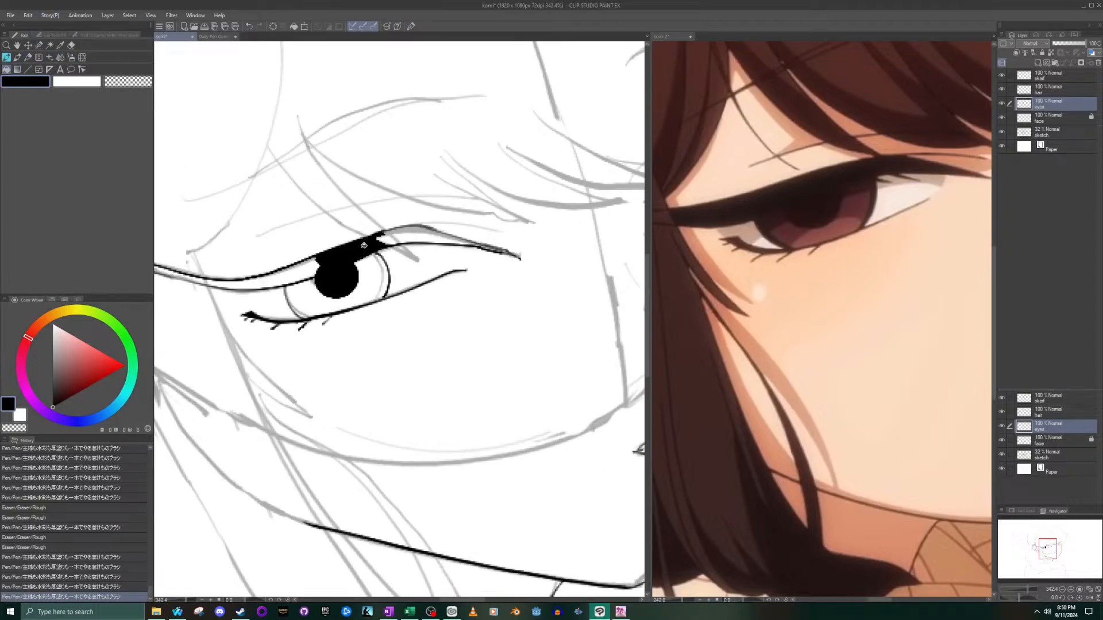
pyautogui.click(408, 235)
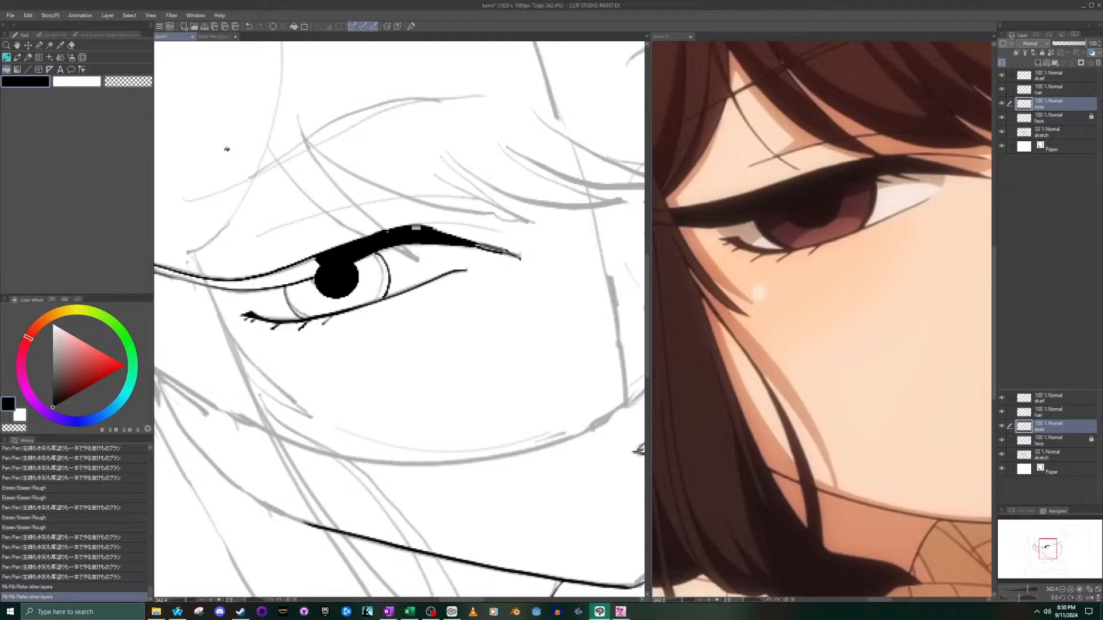
pyautogui.hotkey('ctrl', 'z')
pyautogui.hotkey('ctrl', 'z')
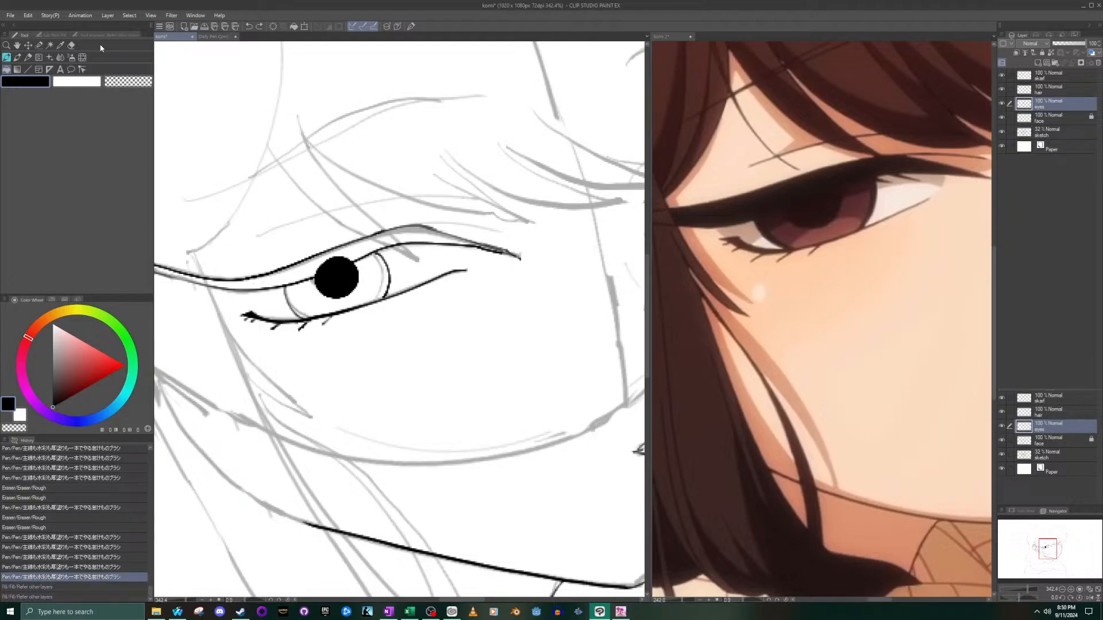
# - Fill the near eye's outlined upper lash band with black, using the fill that refers only to the editing layer
pyautogui.click(48, 35)
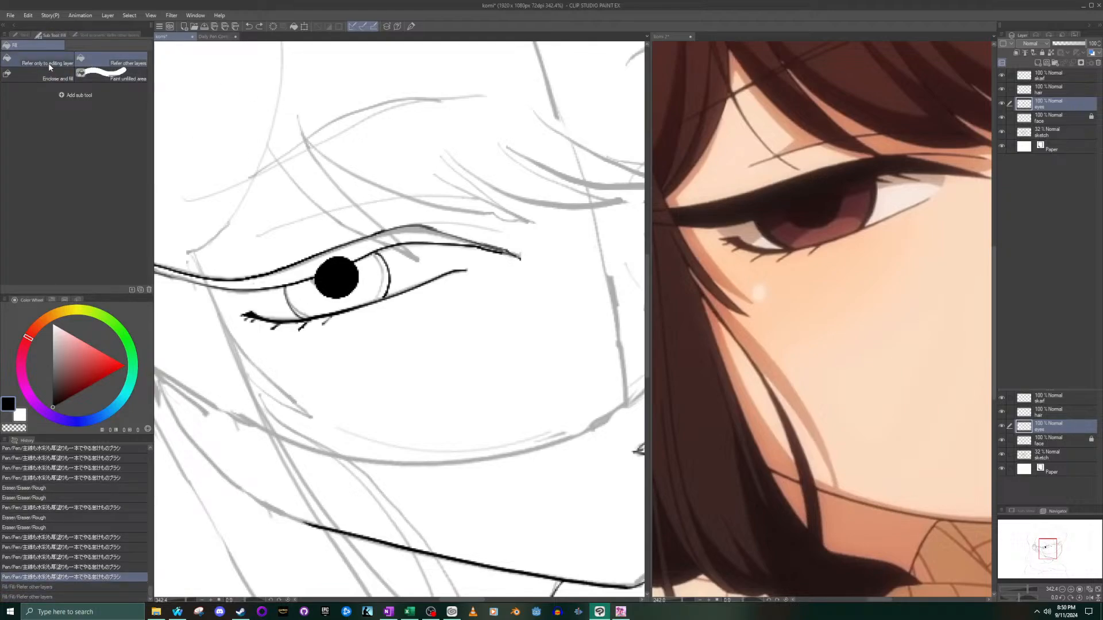
pyautogui.click(48, 63)
pyautogui.click(371, 247)
pyautogui.scroll(-1, 371, 248)
pyautogui.scroll(-4, 372, 248)
pyautogui.scroll(8, 392, 260)
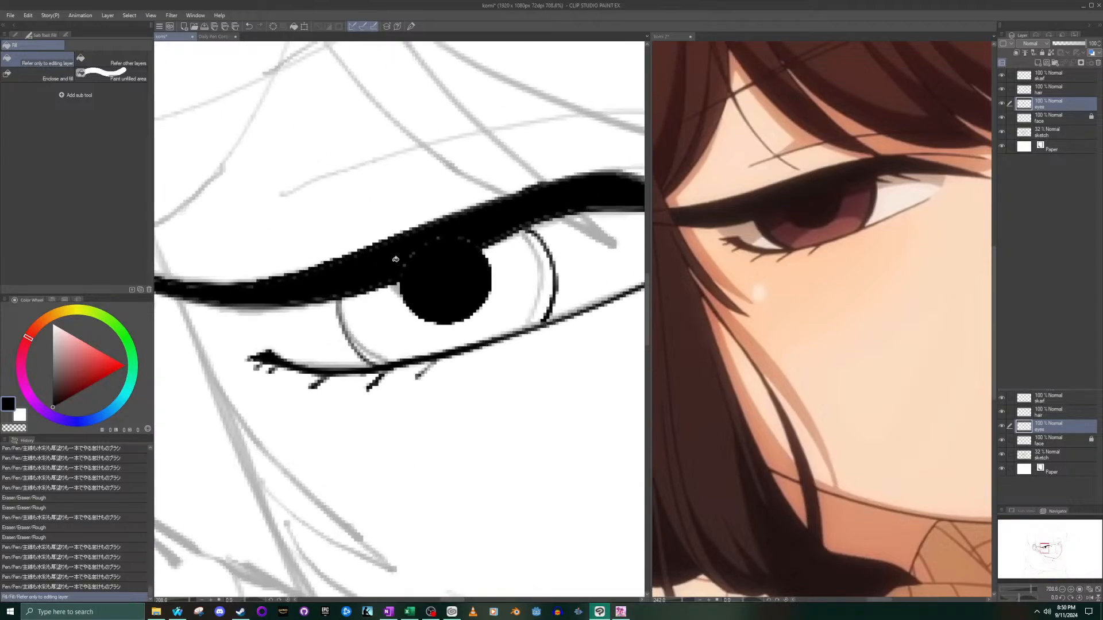
pyautogui.scroll(3, 402, 259)
pyautogui.click(418, 251)
pyautogui.click(409, 258)
pyautogui.click(409, 258)
pyautogui.click(407, 256)
pyautogui.click(406, 254)
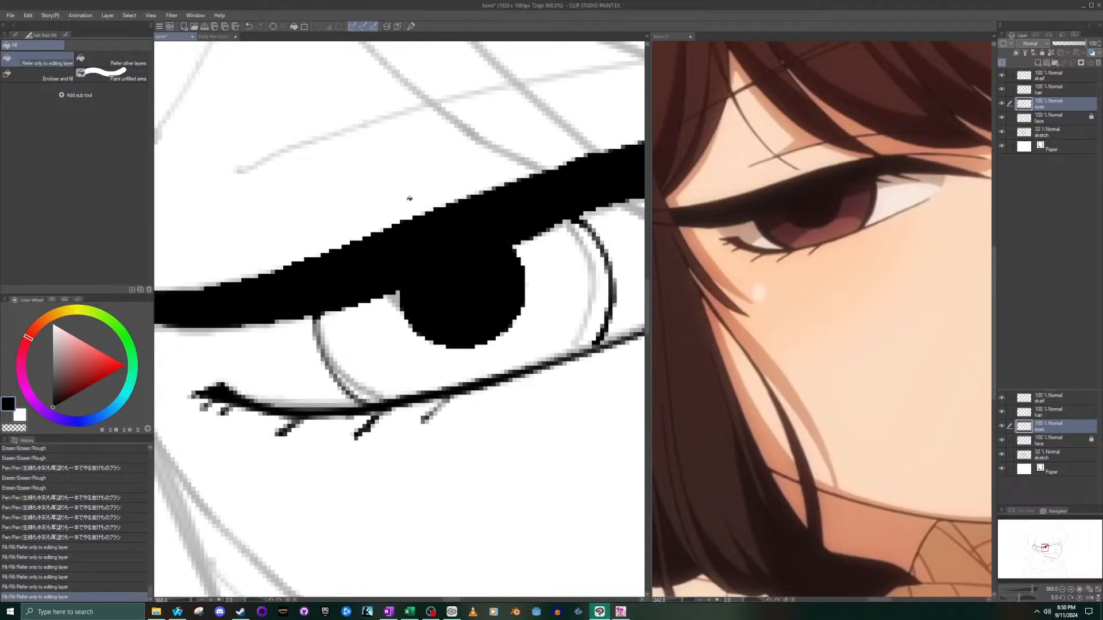
pyautogui.hotkey('ctrl', 'z')
pyautogui.hotkey('ctrl', 'z')
pyautogui.hotkey('ctrl', 'z')
pyautogui.hotkey('ctrl', 'z')
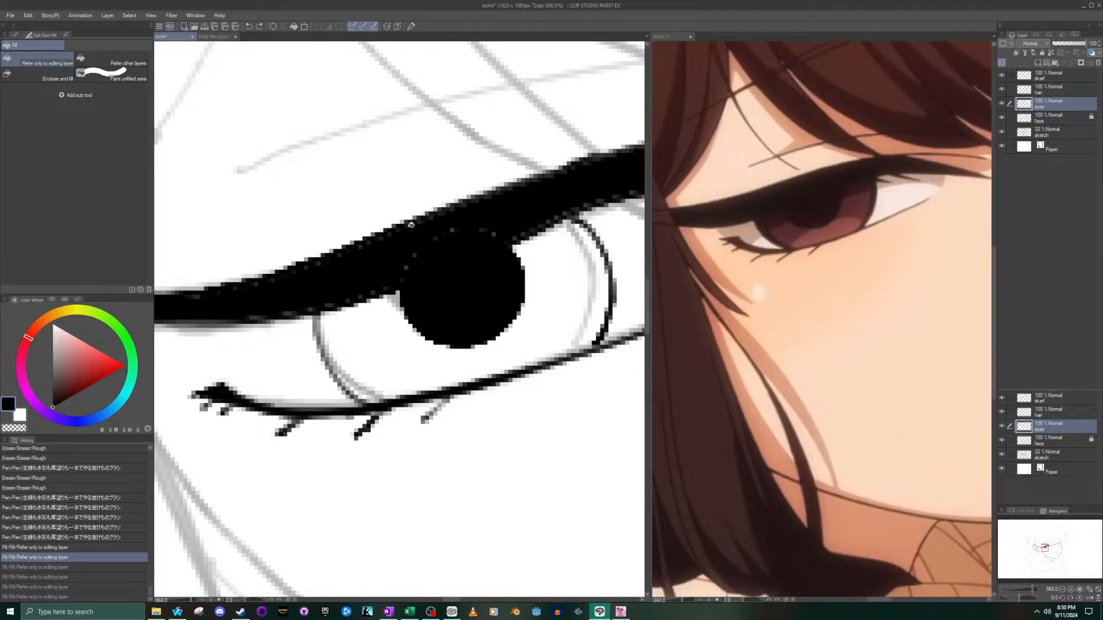
pyautogui.scroll(-7, 310, 171)
pyautogui.scroll(-2, 313, 170)
pyautogui.scroll(6, 424, 187)
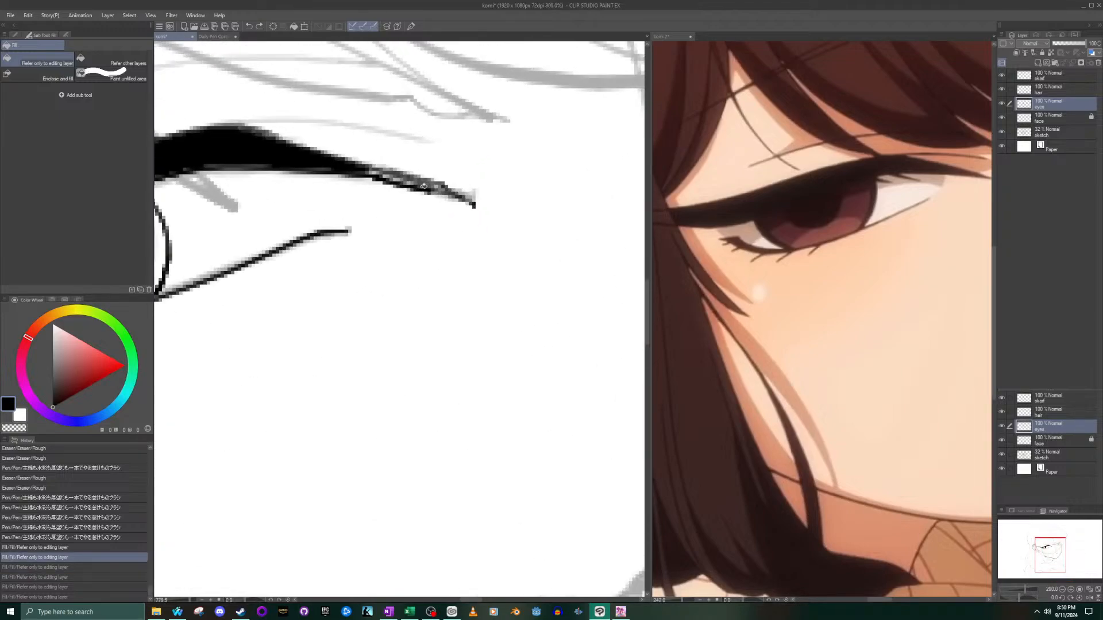
pyautogui.scroll(3, 424, 186)
pyautogui.click(406, 167)
pyautogui.scroll(-1, 373, 145)
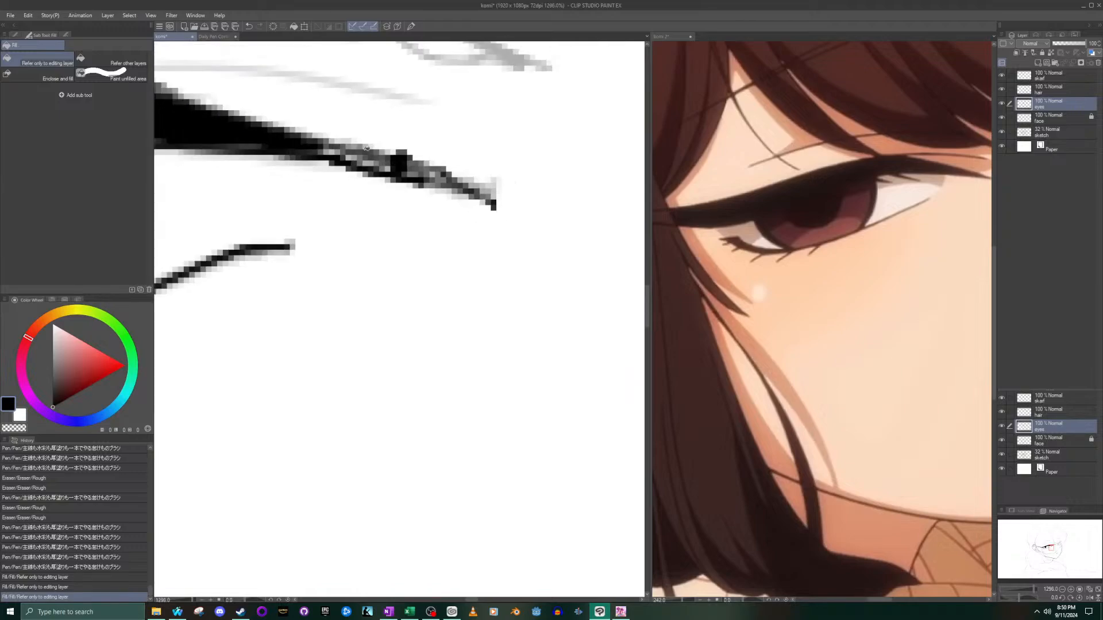
pyautogui.hotkey('ctrl', 'z')
# - Ink the unfilled inner tip of the upper lash band solid black with the pen, smoothing its edges into a taper
pyautogui.click(14, 35)
pyautogui.click(18, 61)
pyautogui.scroll(1, 280, 126)
pyautogui.moveTo(334, 154)
pyautogui.mouseDown()
pyautogui.moveTo(446, 180)
pyautogui.moveTo(544, 226)
pyautogui.mouseUp()
pyautogui.moveTo(326, 153)
pyautogui.mouseDown()
pyautogui.moveTo(309, 153)
pyautogui.moveTo(330, 155)
pyautogui.mouseUp()
pyautogui.moveTo(462, 185); pyautogui.dragTo(424, 179)
pyautogui.moveTo(257, 148); pyautogui.dragTo(201, 147)
pyautogui.scroll(-10, 180, 136)
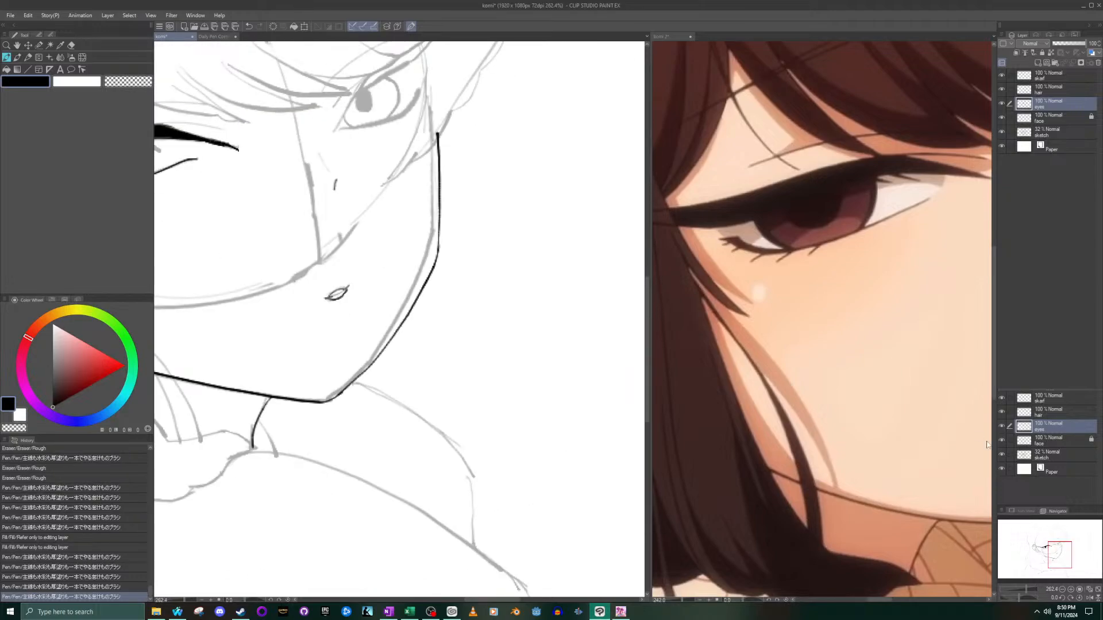
# - Paint over the light specks in the lash band above the pupil and check the line art with the sketch layer hidden temporarily
pyautogui.moveTo(1060, 555); pyautogui.dragTo(1044, 556)
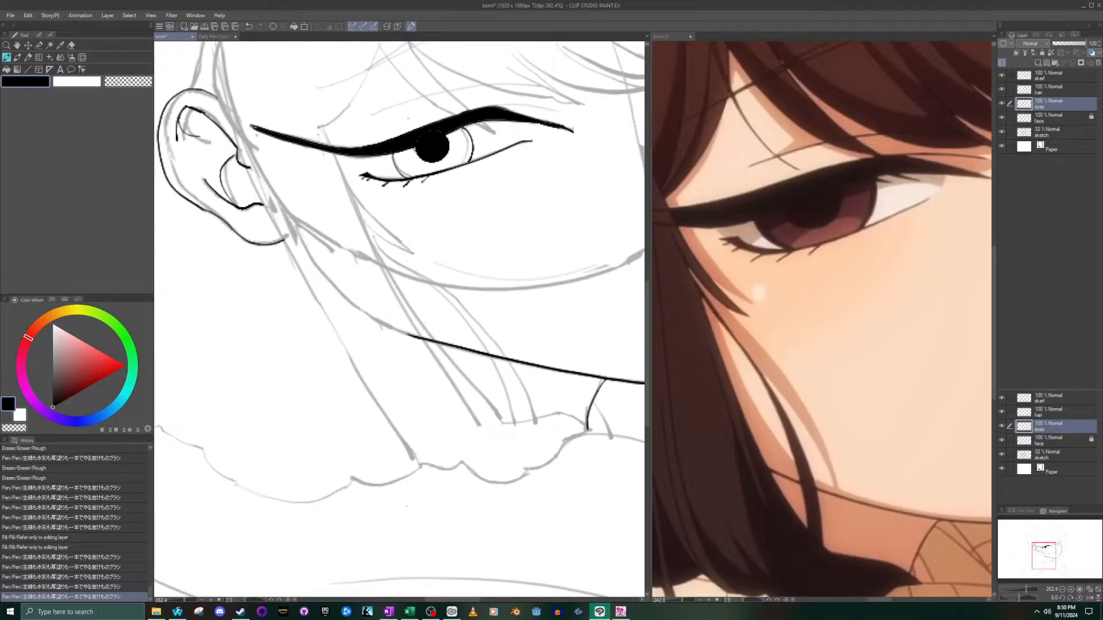
pyautogui.scroll(6, 410, 123)
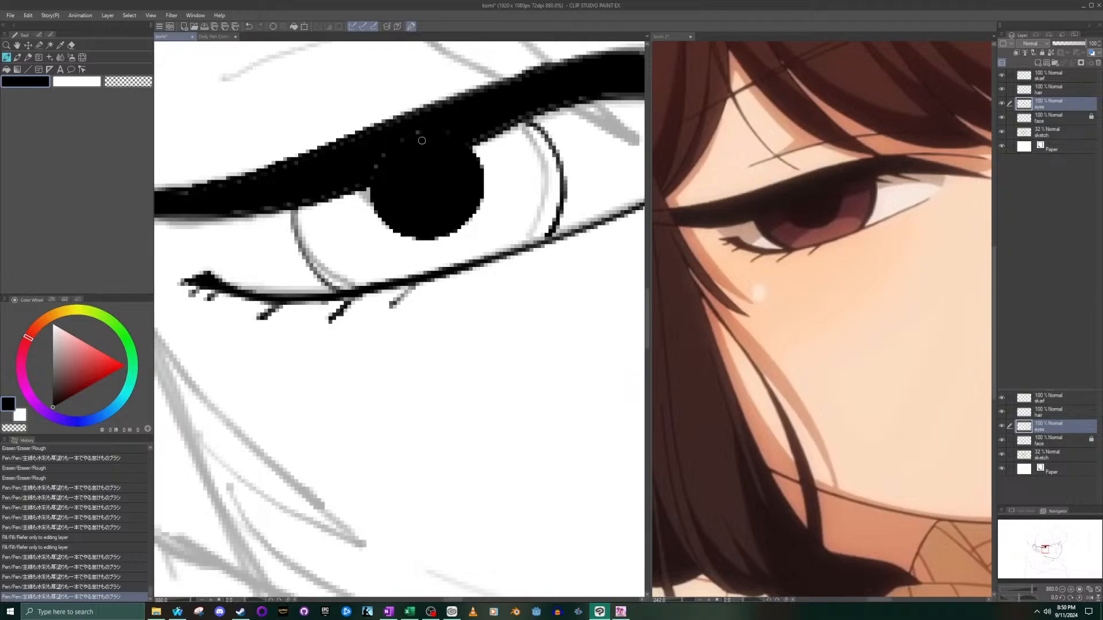
pyautogui.moveTo(371, 175); pyautogui.dragTo(387, 172)
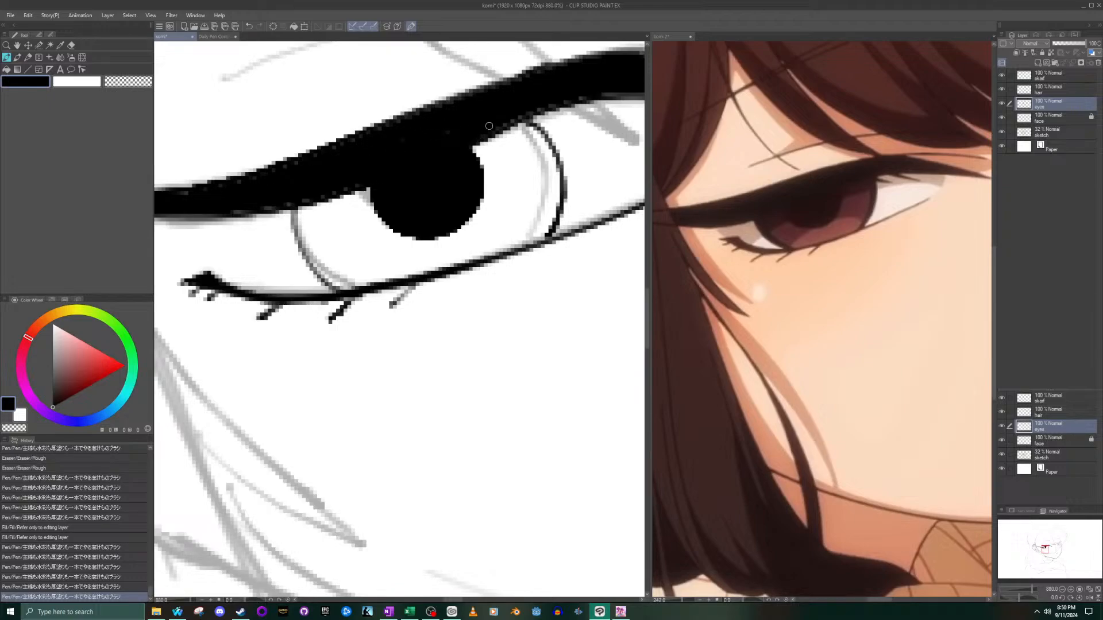
pyautogui.scroll(4, 488, 126)
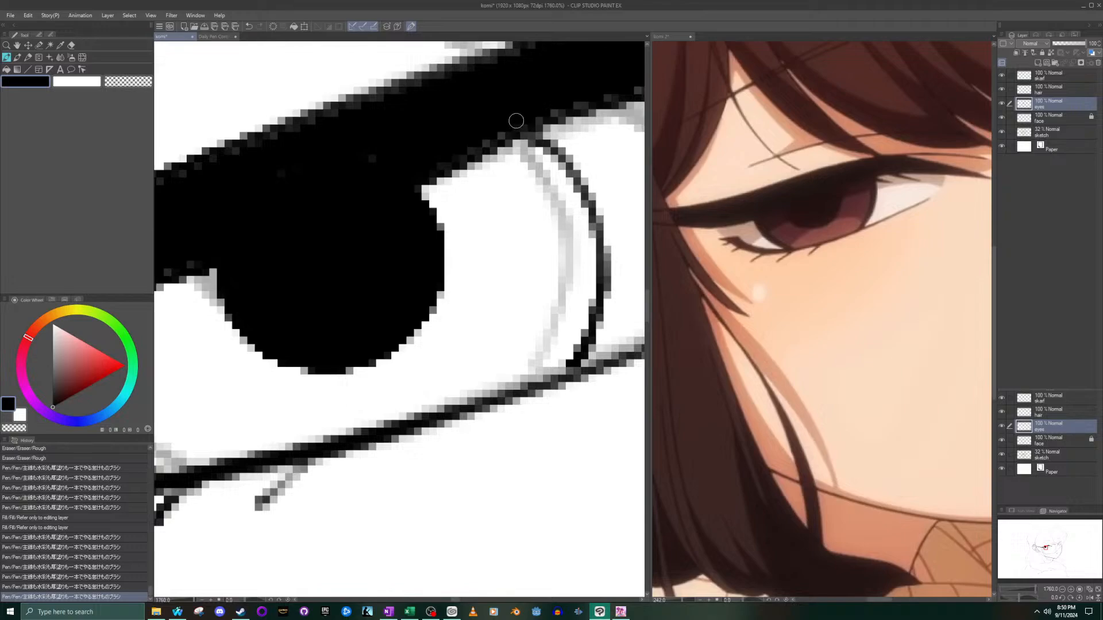
pyautogui.moveTo(500, 129); pyautogui.dragTo(496, 131)
pyautogui.moveTo(342, 184)
pyautogui.mouseDown()
pyautogui.moveTo(353, 170)
pyautogui.moveTo(278, 180)
pyautogui.mouseUp()
pyautogui.scroll(-8, 278, 180)
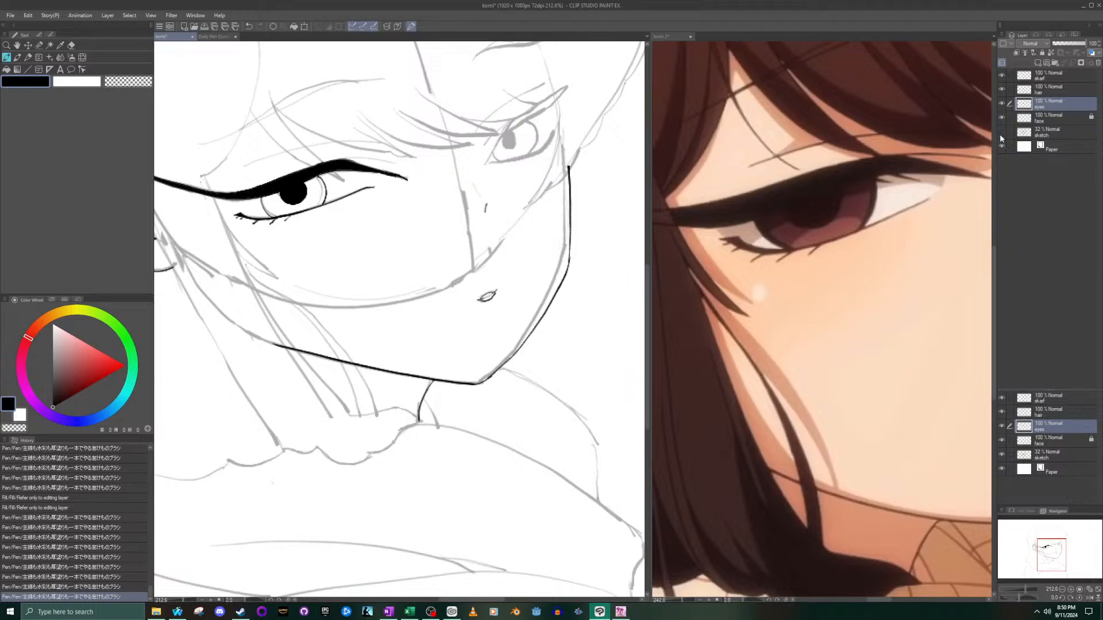
pyautogui.click(1001, 134)
pyautogui.moveTo(998, 136); pyautogui.dragTo(996, 135)
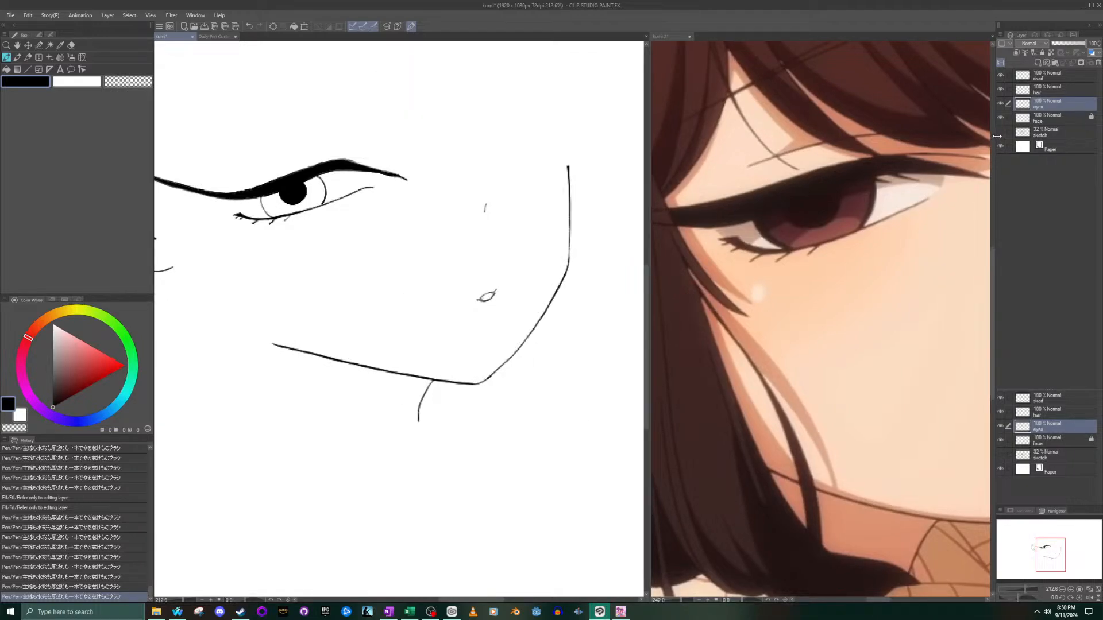
pyautogui.click(1001, 133)
# - Frame the far eye in the komi canvas and bring the same eye into view in the komi 2 reference
pyautogui.click(503, 140)
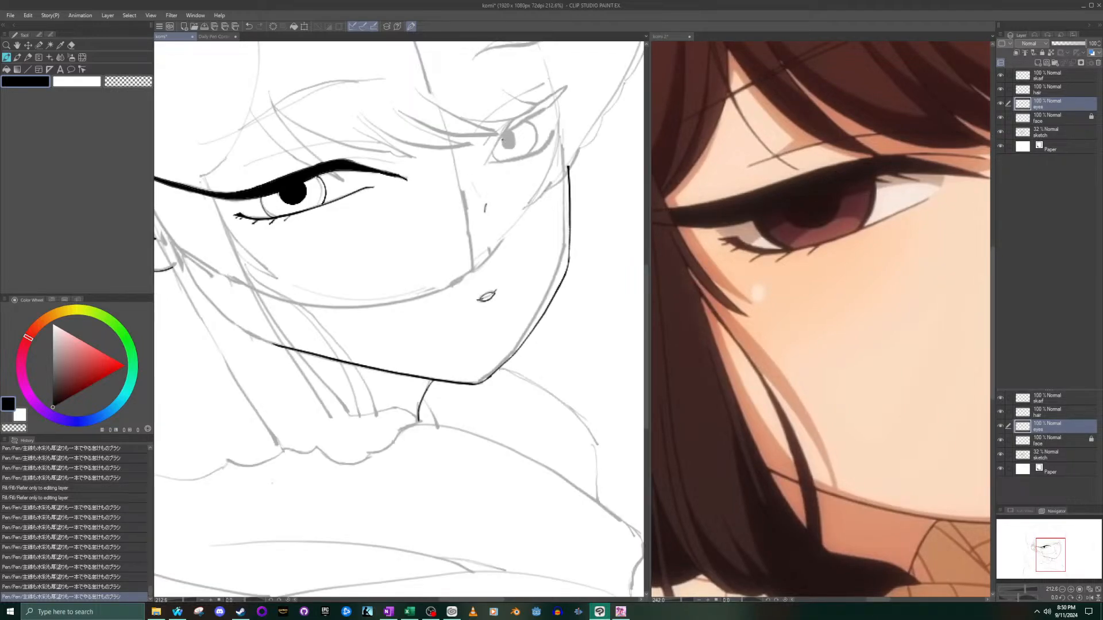
pyautogui.hotkey('ctrl', 'z')
pyautogui.scroll(4, 517, 98)
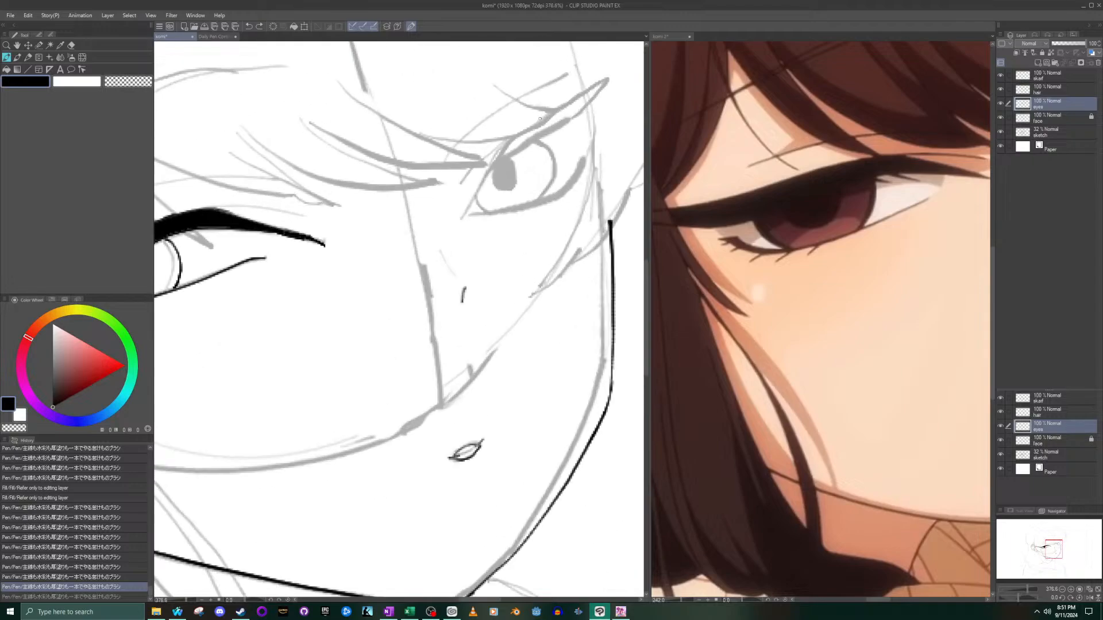
pyautogui.click(923, 399)
pyautogui.moveTo(1038, 541); pyautogui.dragTo(1057, 539)
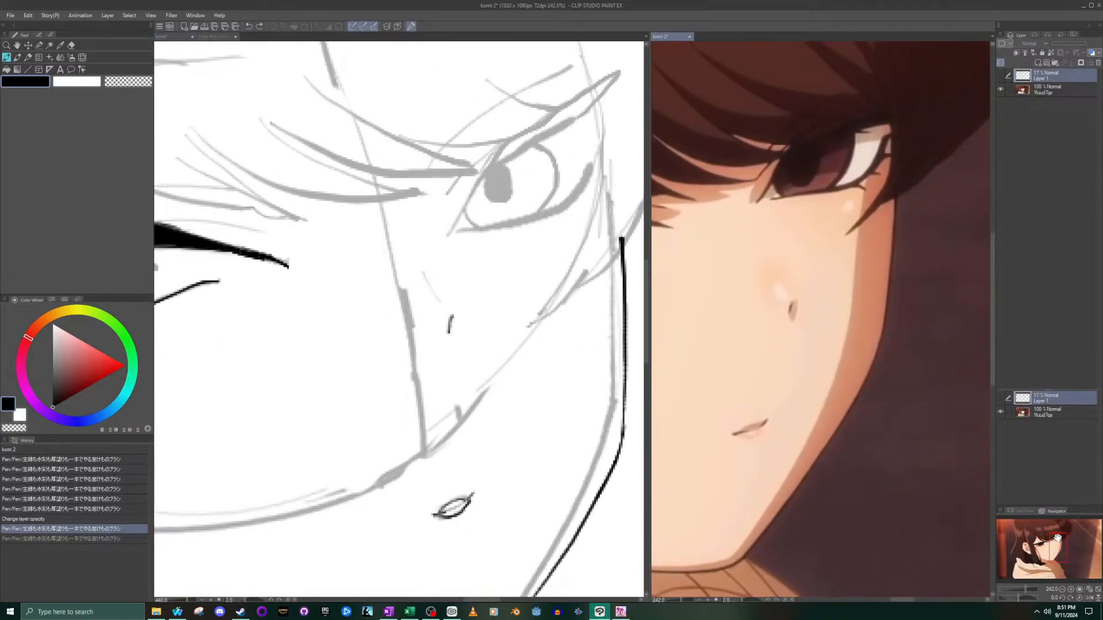
pyautogui.click(475, 227)
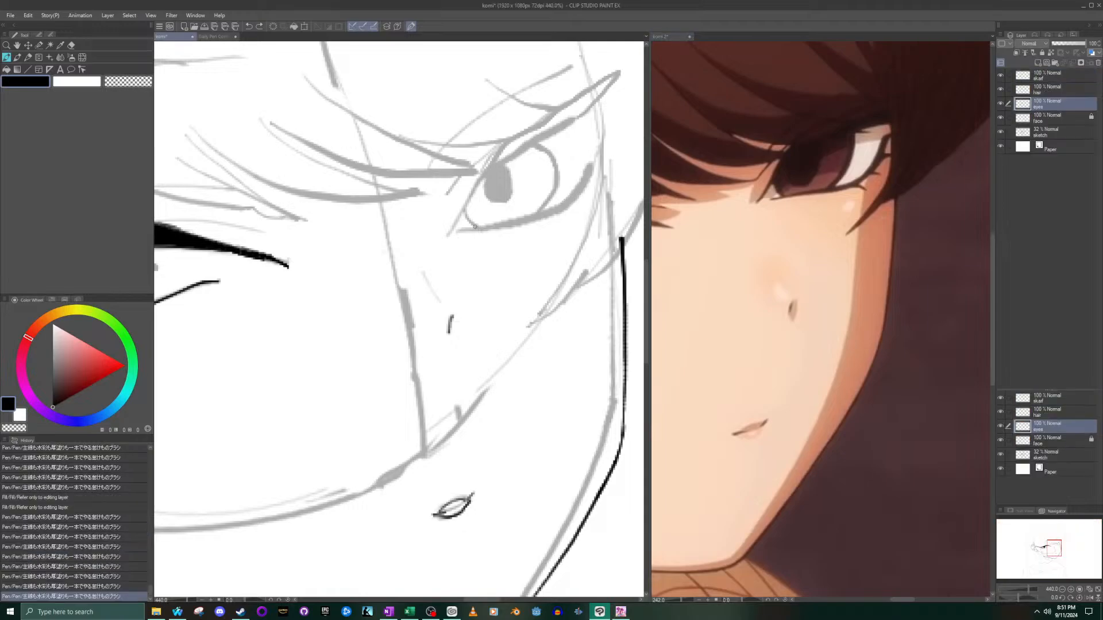
pyautogui.click(467, 229)
# - Try to ink the far eye's lower lid as one smooth curve from the inner corner up to the outer corner along the sketch
pyautogui.moveTo(466, 230)
pyautogui.mouseDown()
pyautogui.moveTo(542, 218)
pyautogui.moveTo(603, 158)
pyautogui.mouseUp()
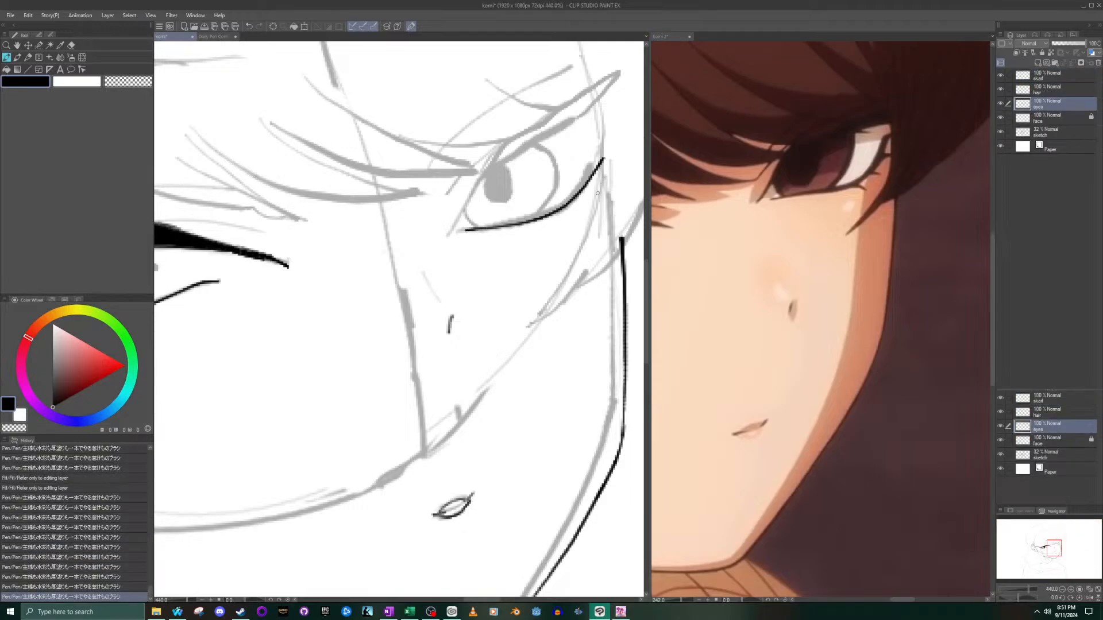
pyautogui.hotkey('ctrl', 'z')
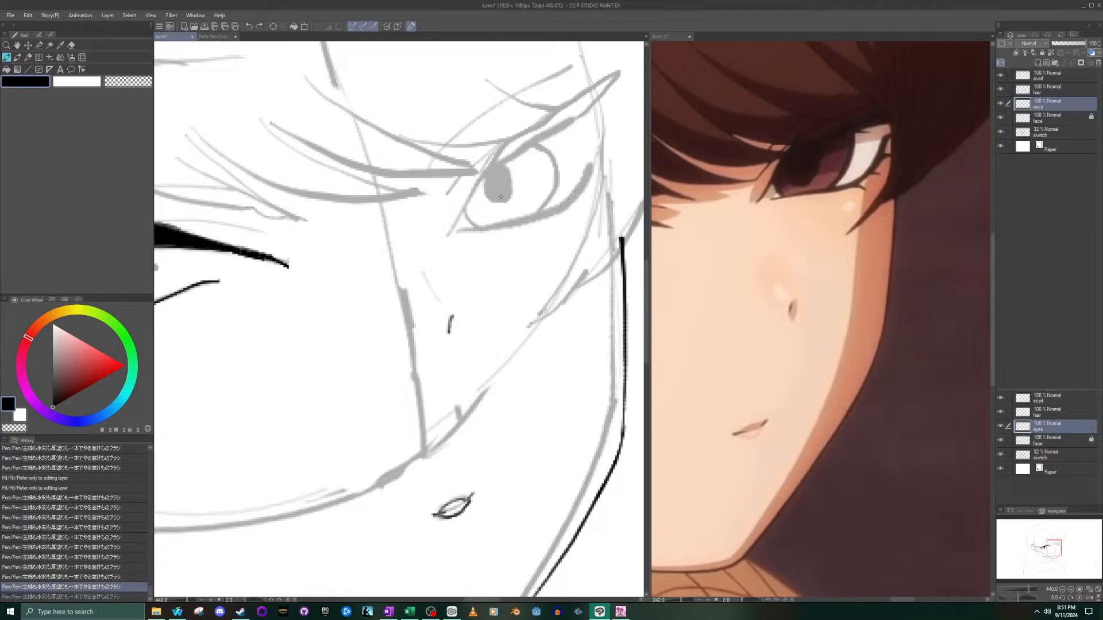
pyautogui.moveTo(471, 224)
pyautogui.mouseDown()
pyautogui.moveTo(549, 210)
pyautogui.moveTo(604, 139)
pyautogui.moveTo(582, 183)
pyautogui.moveTo(537, 212)
pyautogui.moveTo(472, 228)
pyautogui.mouseUp()
pyautogui.hotkey('ctrl', 'z')
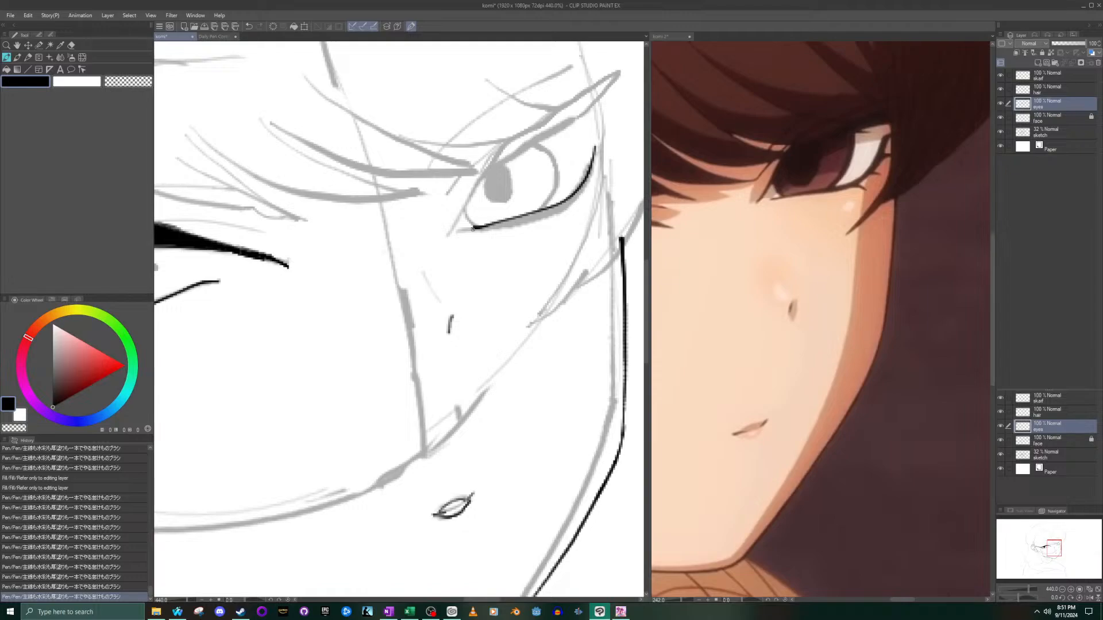
pyautogui.hotkey('ctrl', 'z')
pyautogui.moveTo(463, 228)
pyautogui.mouseDown()
pyautogui.moveTo(556, 204)
pyautogui.moveTo(589, 158)
pyautogui.mouseUp()
pyautogui.hotkey('ctrl', 'z')
pyautogui.moveTo(466, 227)
pyautogui.mouseDown()
pyautogui.moveTo(543, 202)
pyautogui.moveTo(583, 168)
pyautogui.mouseUp()
pyautogui.hotkey('ctrl', 'z')
pyautogui.moveTo(563, 232)
pyautogui.mouseDown()
pyautogui.moveTo(445, 165)
pyautogui.moveTo(282, 163)
pyautogui.mouseUp()
pyautogui.hotkey('ctrl', 'z')
pyautogui.moveTo(545, 204)
pyautogui.mouseDown()
pyautogui.moveTo(505, 152)
pyautogui.moveTo(491, 254)
pyautogui.moveTo(586, 251)
pyautogui.mouseUp()
pyautogui.moveTo(482, 313)
pyautogui.mouseDown()
pyautogui.moveTo(626, 187)
pyautogui.moveTo(535, 344)
pyautogui.mouseUp()
pyautogui.hotkey('ctrl', 'z')
pyautogui.hotkey('ctrl', 'z')
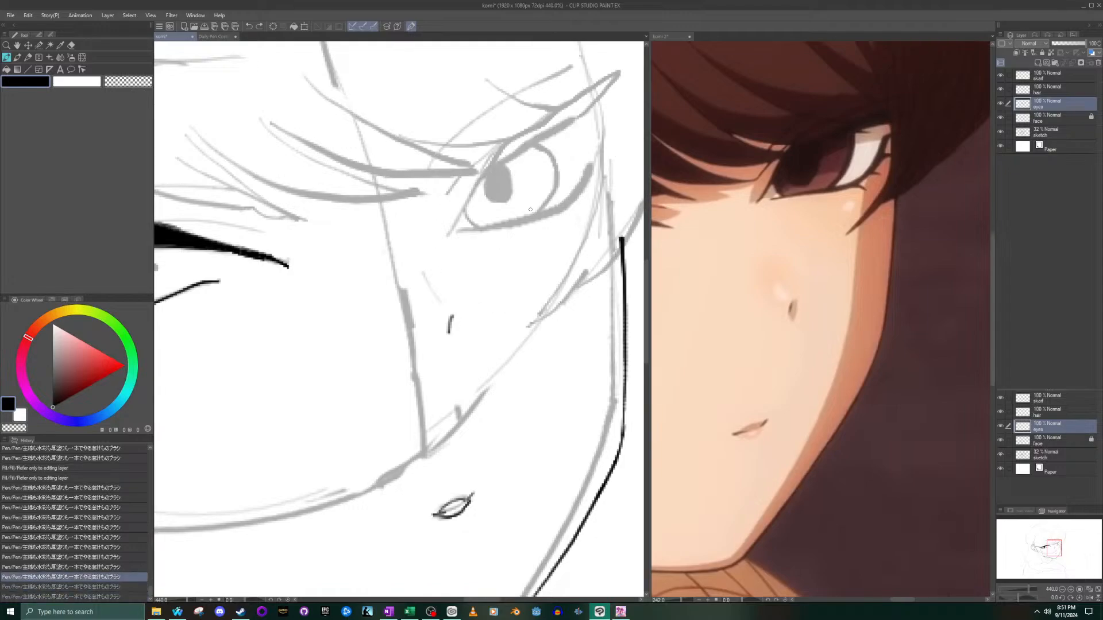
pyautogui.hotkey('ctrl', 'z')
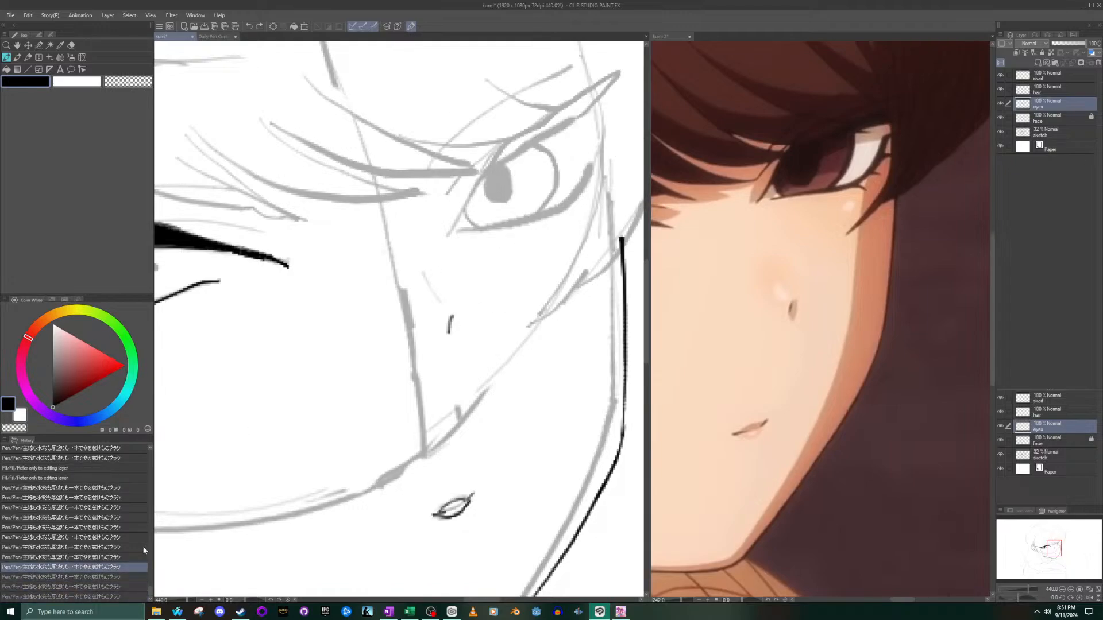
pyautogui.click(129, 576)
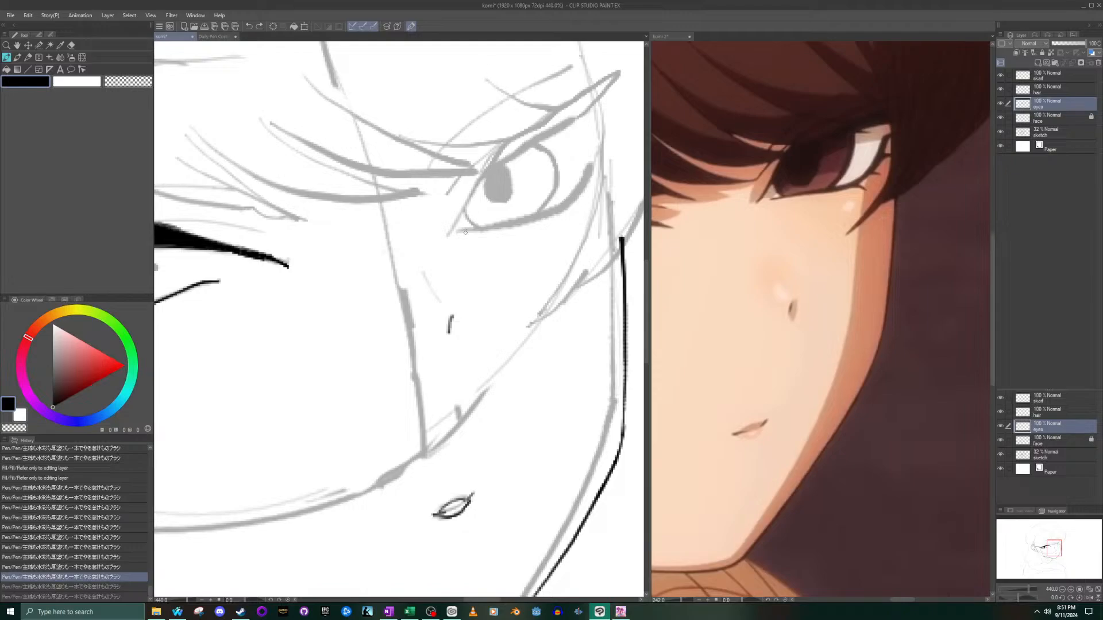
pyautogui.moveTo(463, 232)
pyautogui.mouseDown()
pyautogui.moveTo(565, 204)
pyautogui.moveTo(598, 165)
pyautogui.mouseUp()
pyautogui.hotkey('ctrl', 'z')
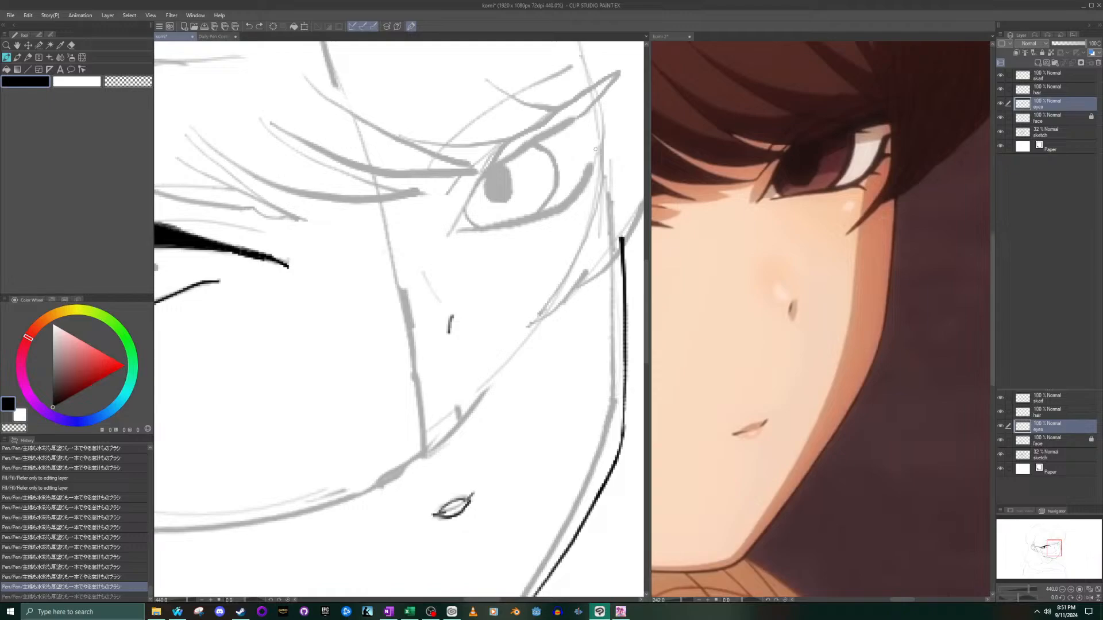
# - Try to ink the far eye's lower lid from the outer corner down to the inner corner
pyautogui.moveTo(601, 148)
pyautogui.mouseDown()
pyautogui.moveTo(563, 202)
pyautogui.moveTo(468, 233)
pyautogui.mouseUp()
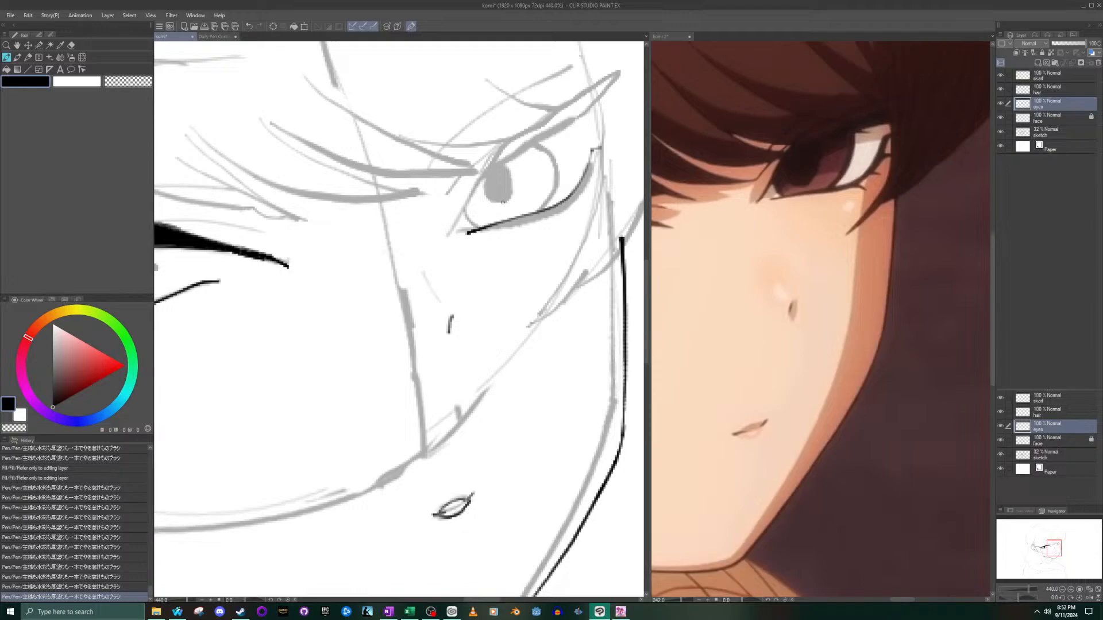
pyautogui.click(468, 233)
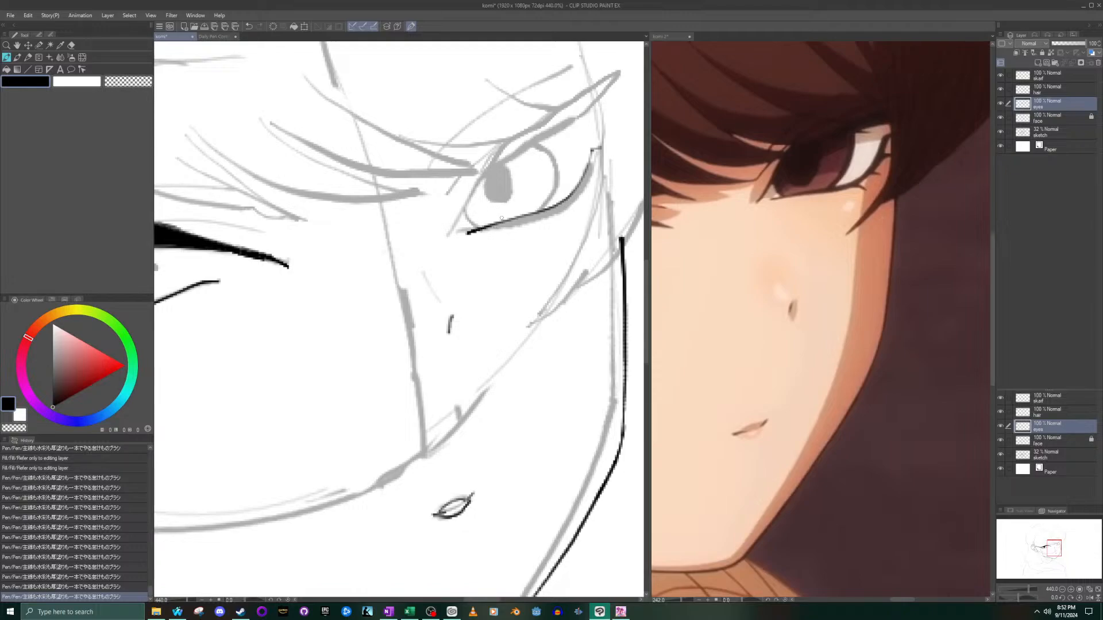
pyautogui.hotkey('ctrl', 'z')
pyautogui.hotkey('ctrl', 'z')
# - Ink the far eye's lower lid from the inner corner up to the outer corner, redrawing it until it follows the sketch smoothly
pyautogui.hotkey('ctrl', 'z')
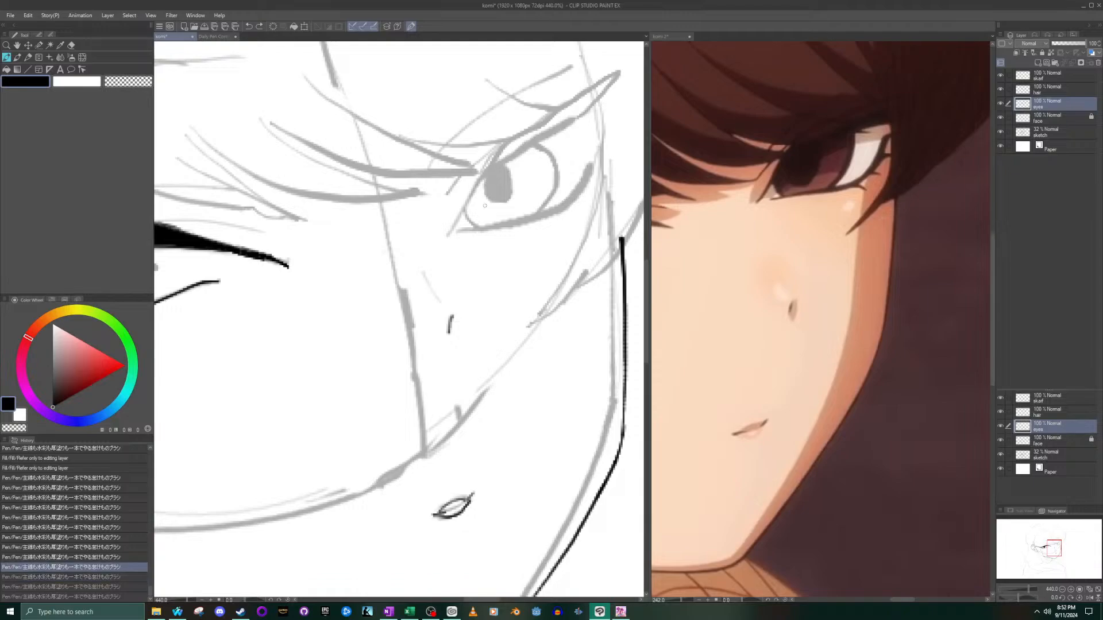
pyautogui.moveTo(465, 232)
pyautogui.mouseDown()
pyautogui.moveTo(575, 192)
pyautogui.moveTo(607, 152)
pyautogui.mouseUp()
pyautogui.hotkey('ctrl', 'z')
pyautogui.moveTo(473, 232)
pyautogui.mouseDown()
pyautogui.moveTo(564, 197)
pyautogui.moveTo(596, 149)
pyautogui.mouseUp()
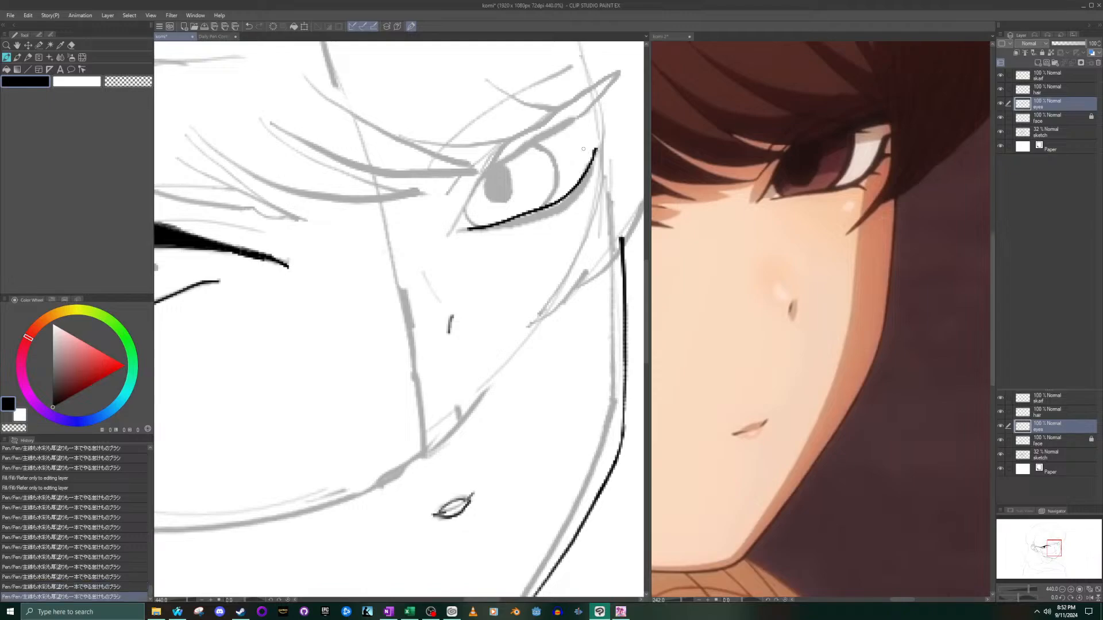
pyautogui.hotkey('ctrl', 'z')
pyautogui.moveTo(463, 229)
pyautogui.mouseDown()
pyautogui.moveTo(561, 205)
pyautogui.moveTo(600, 163)
pyautogui.mouseUp()
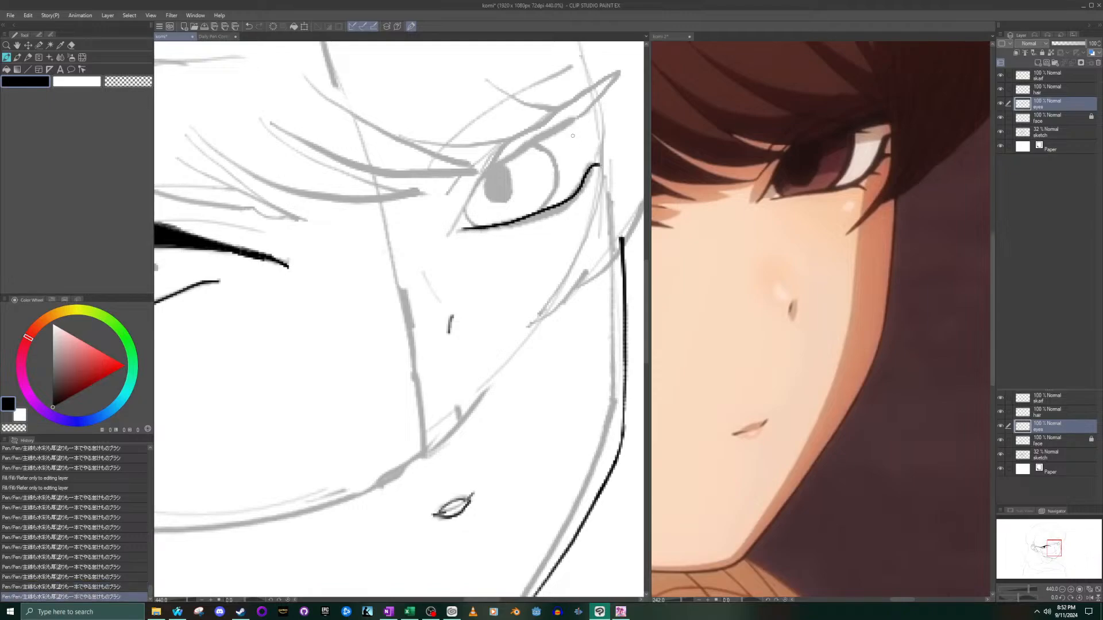
pyautogui.hotkey('ctrl', 'z')
pyautogui.moveTo(463, 231)
pyautogui.mouseDown()
pyautogui.moveTo(532, 214)
pyautogui.moveTo(600, 162)
pyautogui.mouseUp()
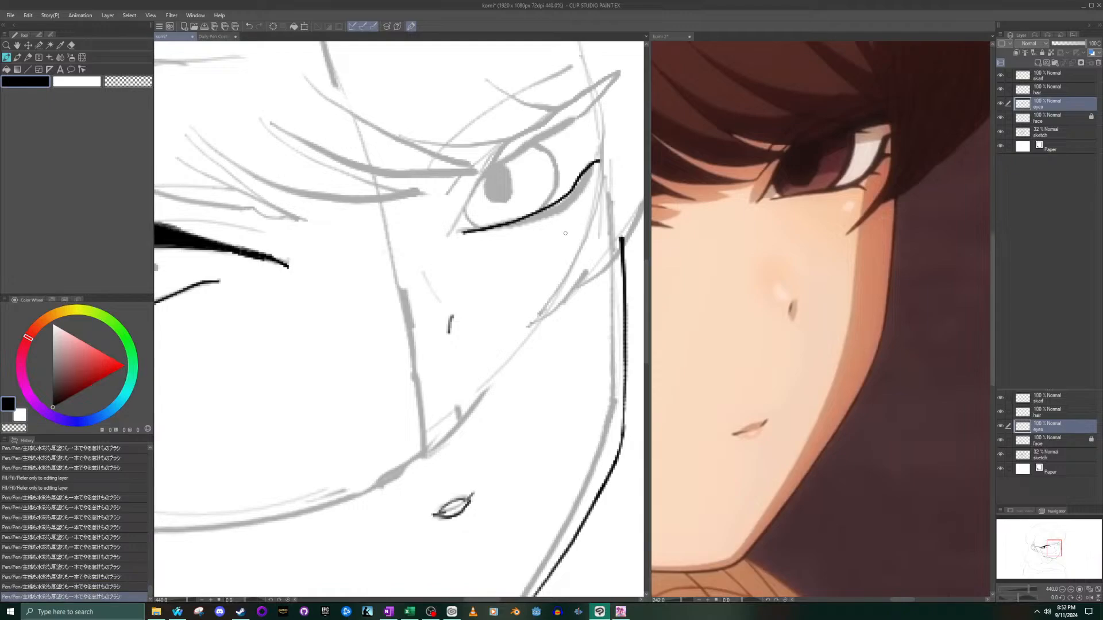
pyautogui.hotkey('ctrl', 'z')
pyautogui.moveTo(464, 232)
pyautogui.mouseDown()
pyautogui.moveTo(562, 203)
pyautogui.moveTo(598, 147)
pyautogui.mouseUp()
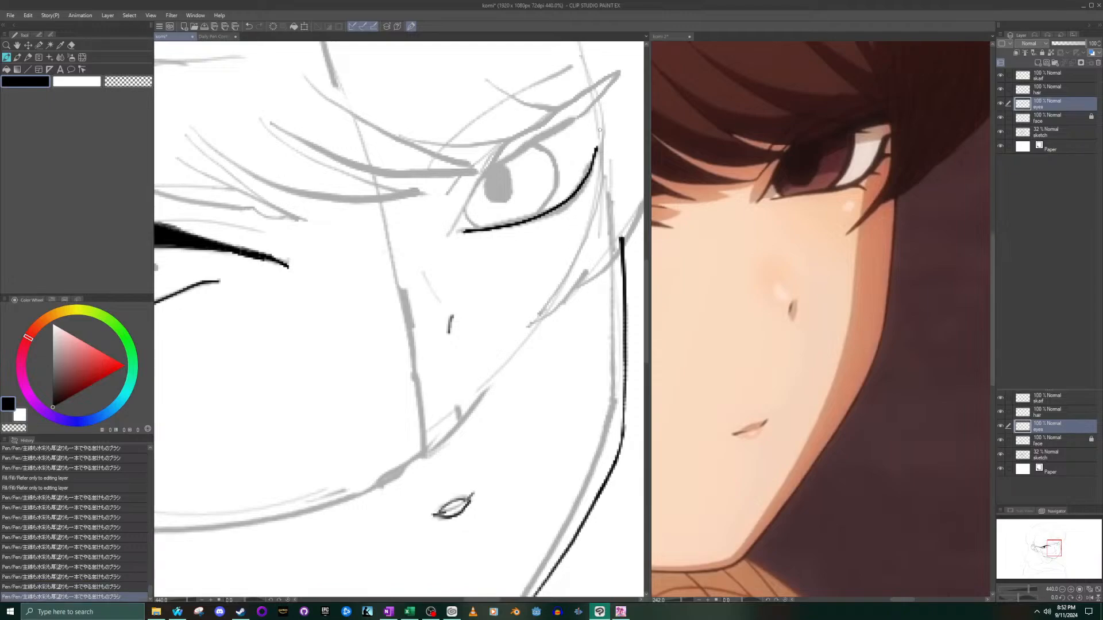
# - Thicken the outer half of the far eye's lower lid and add short lashes along its outer edge
pyautogui.moveTo(600, 145)
pyautogui.mouseDown()
pyautogui.moveTo(571, 196)
pyautogui.moveTo(520, 226)
pyautogui.moveTo(565, 204)
pyautogui.moveTo(594, 162)
pyautogui.mouseUp()
pyautogui.moveTo(547, 218); pyautogui.dragTo(581, 187)
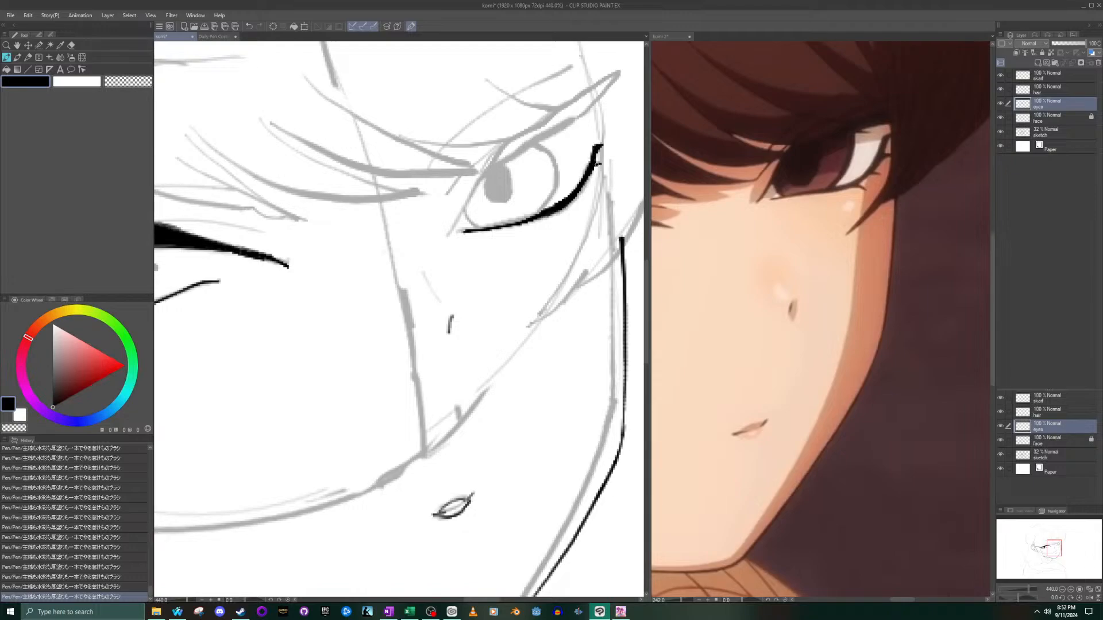
pyautogui.moveTo(583, 185); pyautogui.dragTo(592, 182)
# - Ink the far eye's iris outline with an outer arc and a short curve near the inner corner, following the sketch
pyautogui.moveTo(543, 140)
pyautogui.mouseDown()
pyautogui.moveTo(553, 174)
pyautogui.moveTo(543, 210)
pyautogui.moveTo(554, 155)
pyautogui.moveTo(538, 142)
pyautogui.mouseUp()
pyautogui.hotkey('ctrl', 'z')
pyautogui.moveTo(465, 212)
pyautogui.mouseDown()
pyautogui.moveTo(482, 228)
pyautogui.moveTo(456, 221)
pyautogui.moveTo(494, 158)
pyautogui.mouseUp()
pyautogui.hotkey('ctrl', 'z')
# - Ink the far eye's slanted inner corner line and continue it along the top edge of the upper lash band
pyautogui.moveTo(448, 232); pyautogui.dragTo(482, 160)
pyautogui.hotkey('ctrl', 'z')
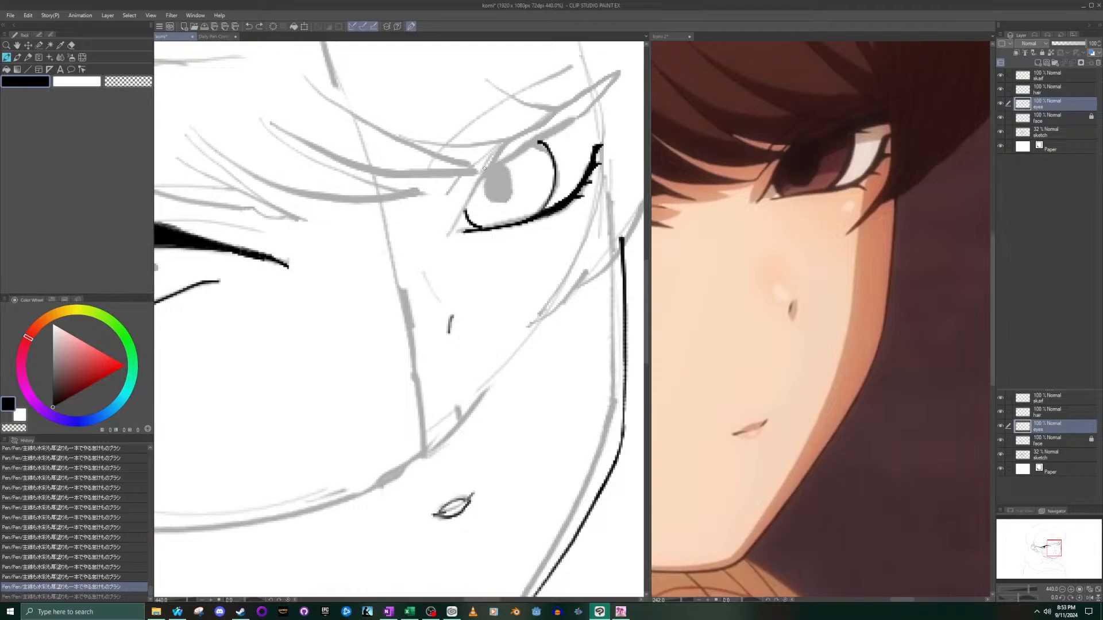
pyautogui.moveTo(448, 228); pyautogui.dragTo(484, 166)
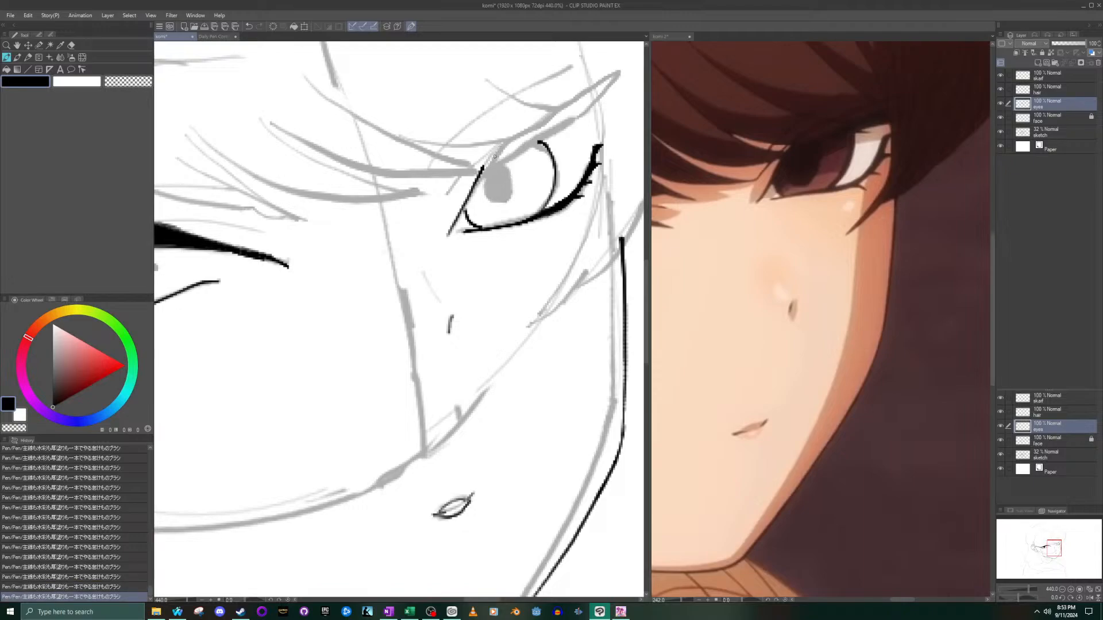
pyautogui.moveTo(483, 168); pyautogui.dragTo(608, 85)
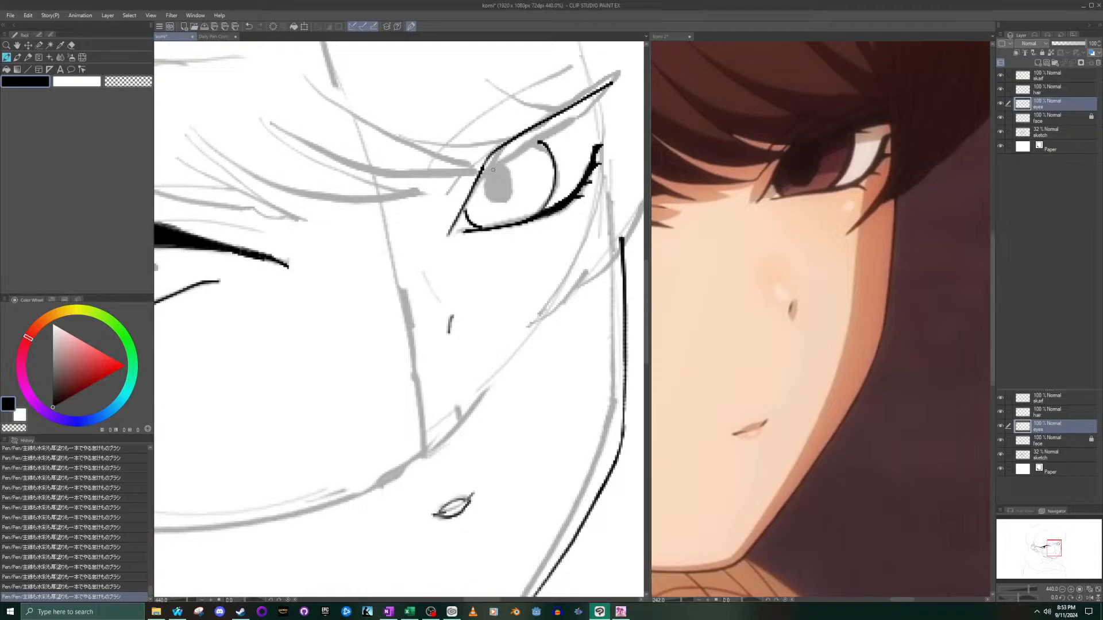
# - Ink the lower edge of the far eye's upper lash band, closing it into a long taper at the outer tip
pyautogui.moveTo(482, 170)
pyautogui.mouseDown()
pyautogui.moveTo(585, 119)
pyautogui.moveTo(615, 84)
pyautogui.mouseUp()
pyautogui.hotkey('ctrl', 'z')
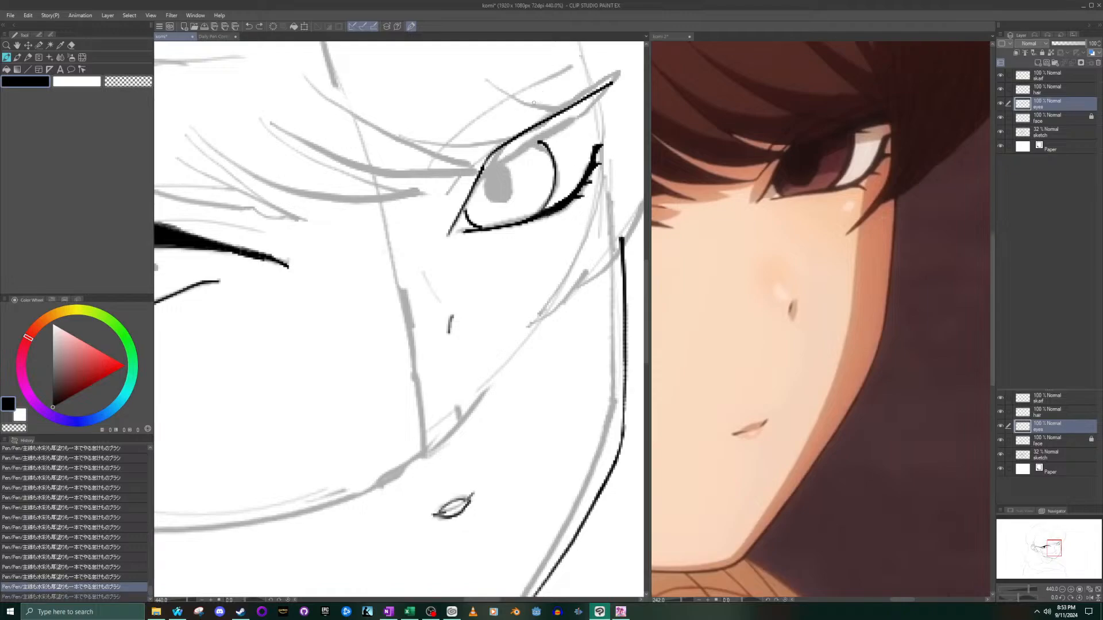
pyautogui.moveTo(483, 170); pyautogui.dragTo(533, 149)
pyautogui.hotkey('ctrl', 'z')
pyautogui.moveTo(471, 180)
pyautogui.mouseDown()
pyautogui.moveTo(493, 154)
pyautogui.moveTo(560, 120)
pyautogui.mouseUp()
pyautogui.hotkey('ctrl', 'z')
pyautogui.moveTo(483, 171); pyautogui.dragTo(613, 85)
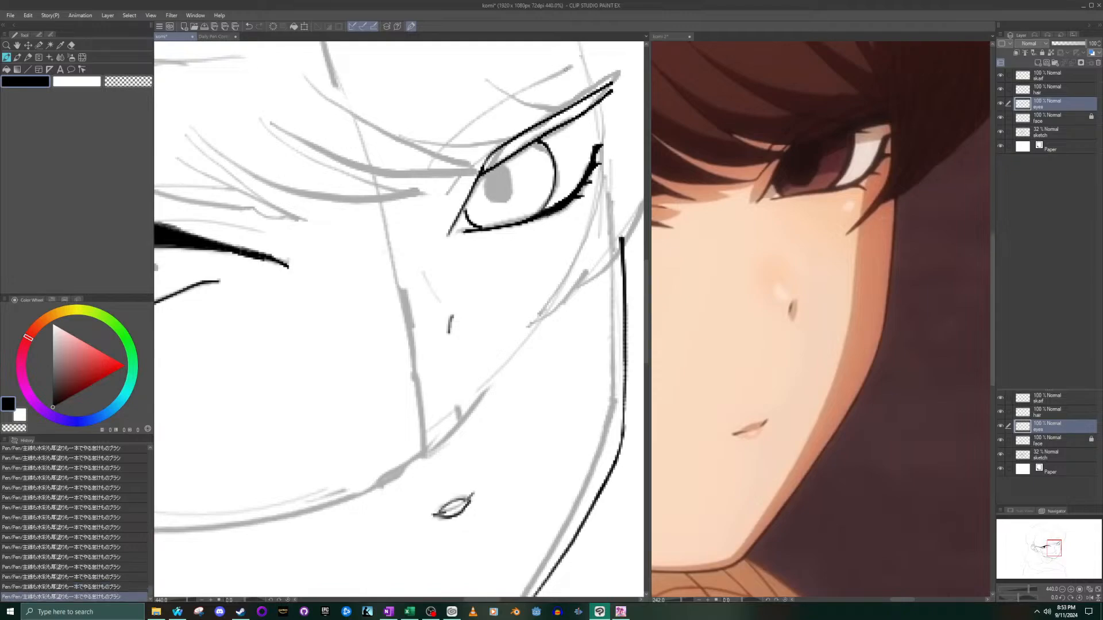
pyautogui.hotkey('ctrl', 'z')
pyautogui.moveTo(485, 164); pyautogui.dragTo(611, 85)
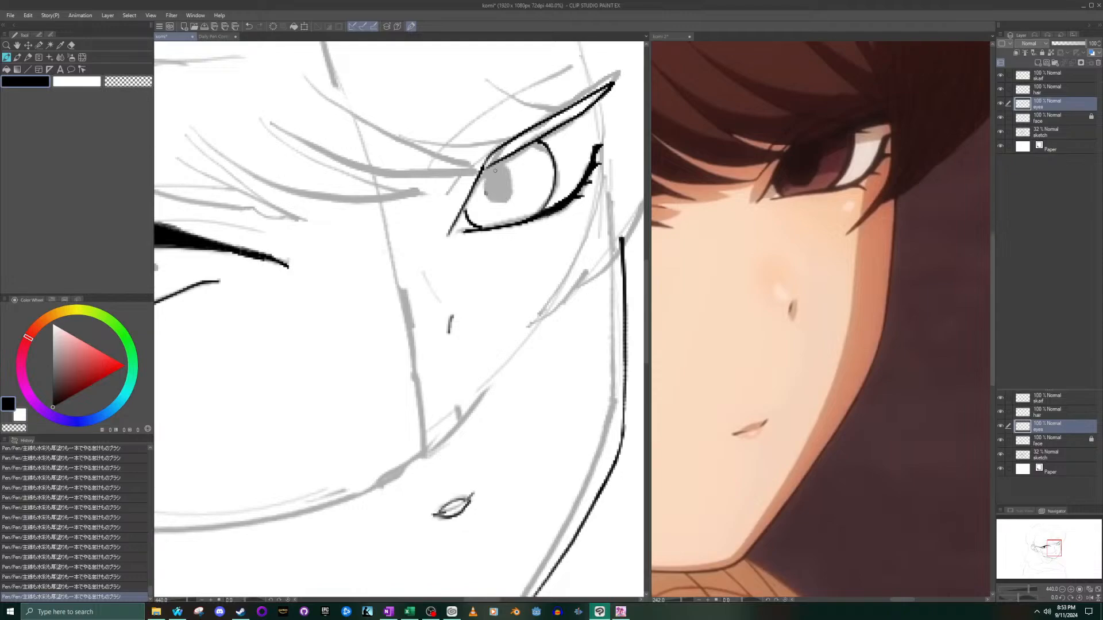
# - Remove the stray pen mark and stamp the far eye's pupil as a solid black circle with an enlarged brush
pyautogui.hotkey('ctrl', 'z')
pyautogui.press(']')
pyautogui.press(']')
pyautogui.press(']')
pyautogui.press(']')
pyautogui.press(']')
pyautogui.press(']')
pyautogui.press(']')
pyautogui.press(']')
pyautogui.press(']')
pyautogui.press(']')
pyautogui.press(']')
pyautogui.press(']')
pyautogui.press(']')
pyautogui.press(']')
pyautogui.press(']')
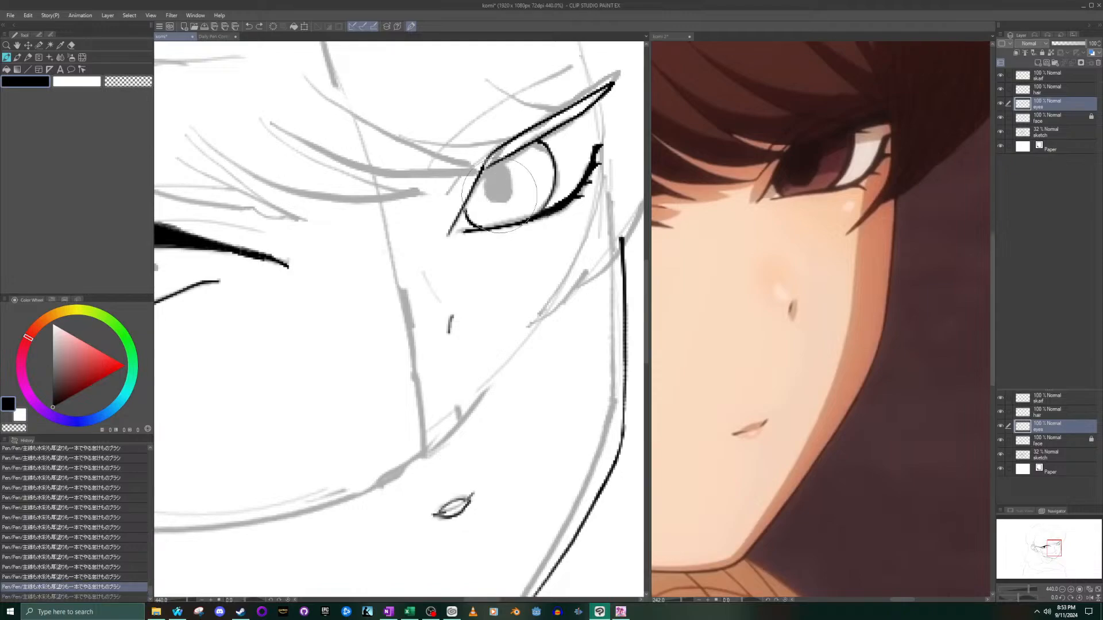
pyautogui.press('[')
pyautogui.press('[')
pyautogui.press('[')
pyautogui.press('[')
pyautogui.press('[')
pyautogui.moveTo(499, 185); pyautogui.dragTo(498, 183)
pyautogui.hotkey('ctrl', 'z')
# - Try to fill the far eye's outlined upper lash band black with wider gap closing and a tolerance of 30.7
pyautogui.scroll(-3, 389, 230)
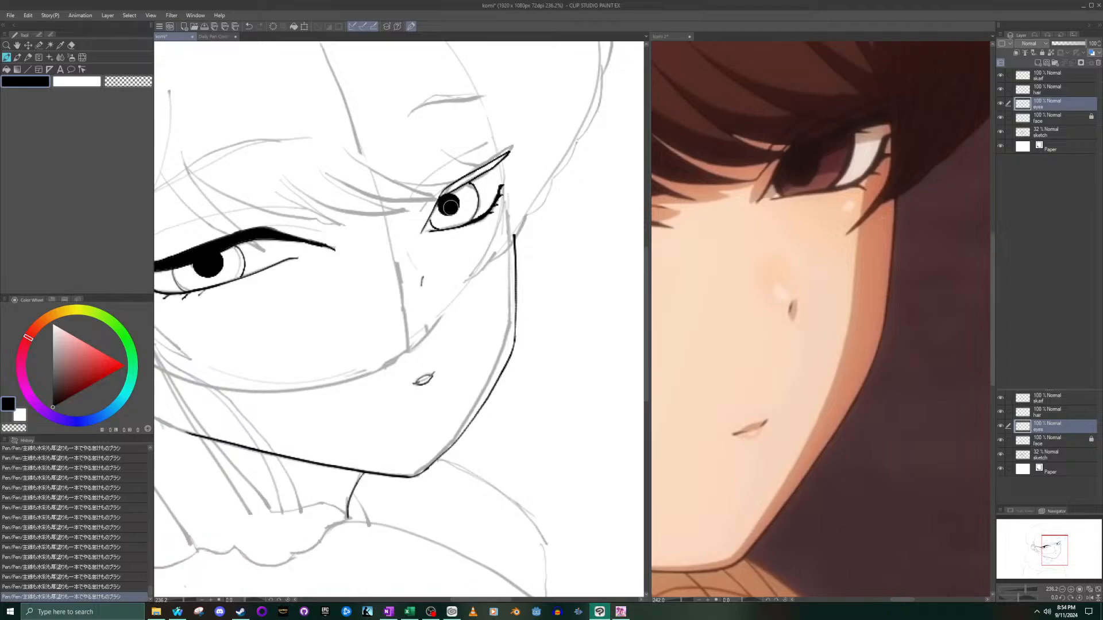
pyautogui.scroll(-3, 450, 207)
pyautogui.scroll(4, 236, 158)
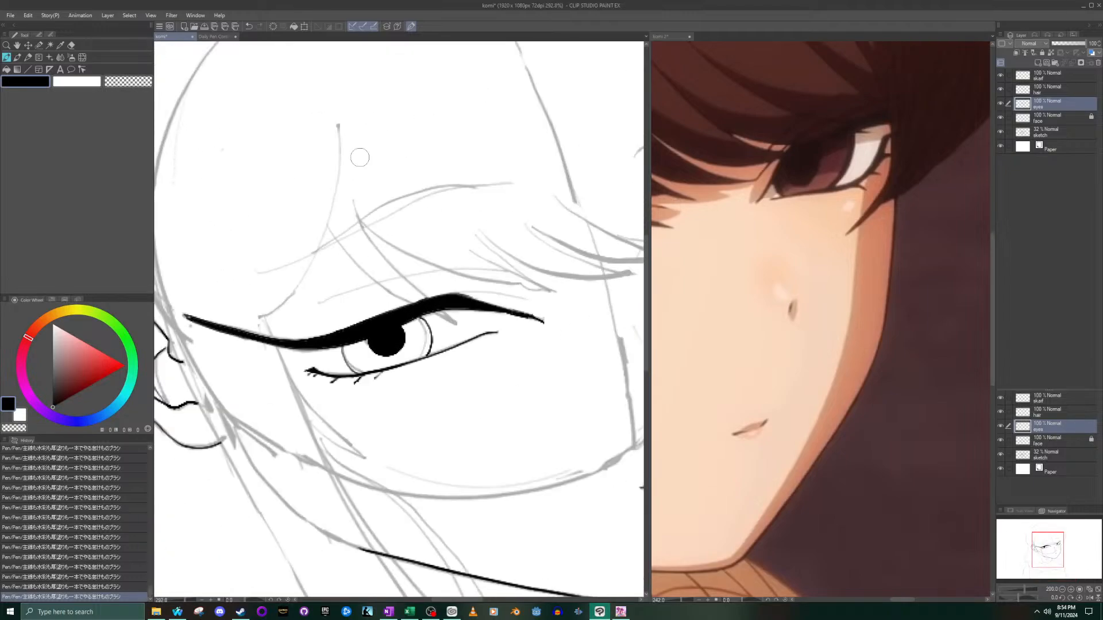
pyautogui.scroll(-4, 560, 307)
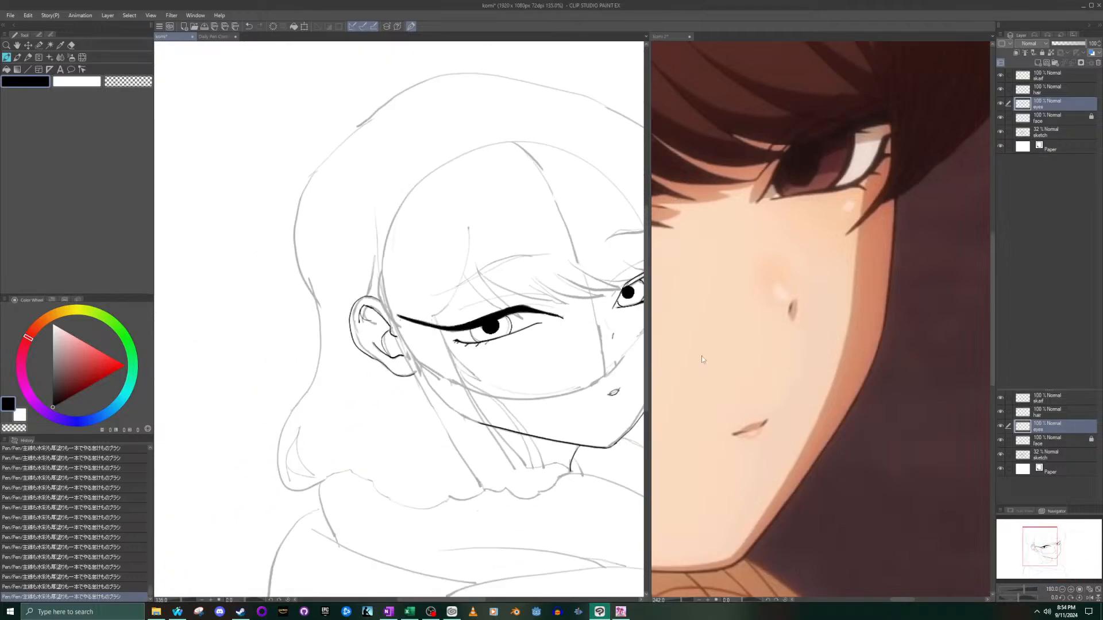
pyautogui.moveTo(604, 307); pyautogui.dragTo(378, 337)
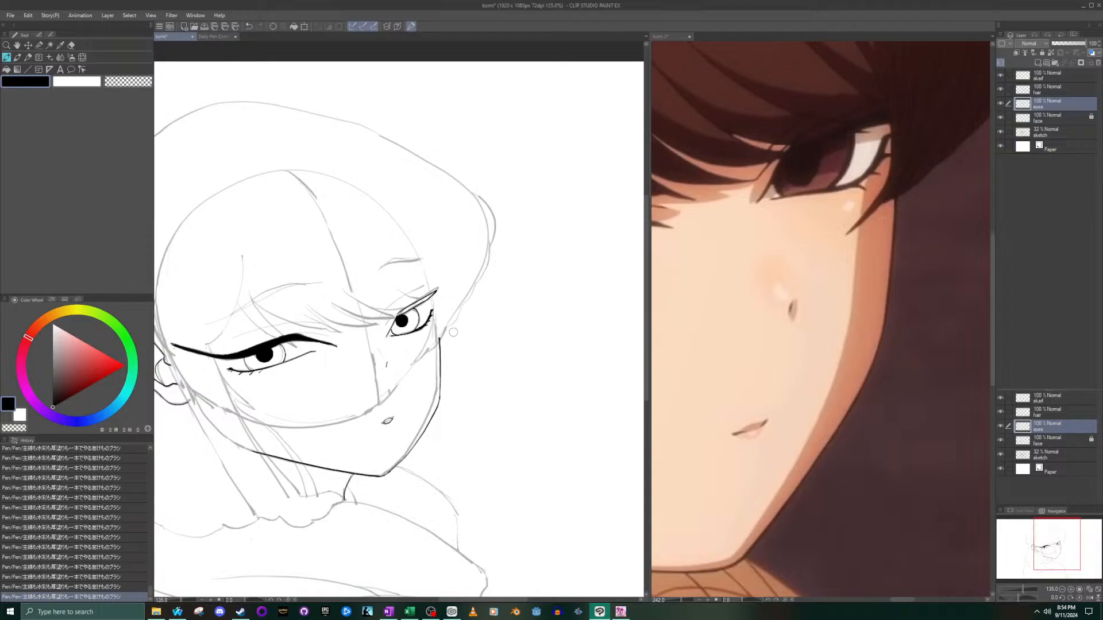
pyautogui.scroll(5, 453, 330)
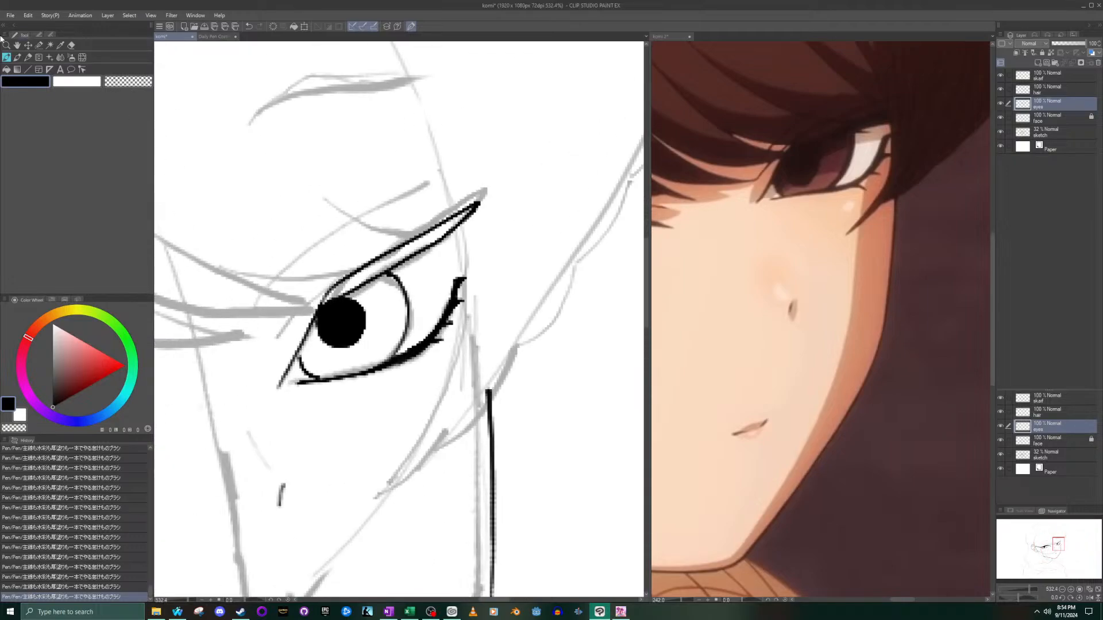
pyautogui.click(7, 69)
pyautogui.click(49, 34)
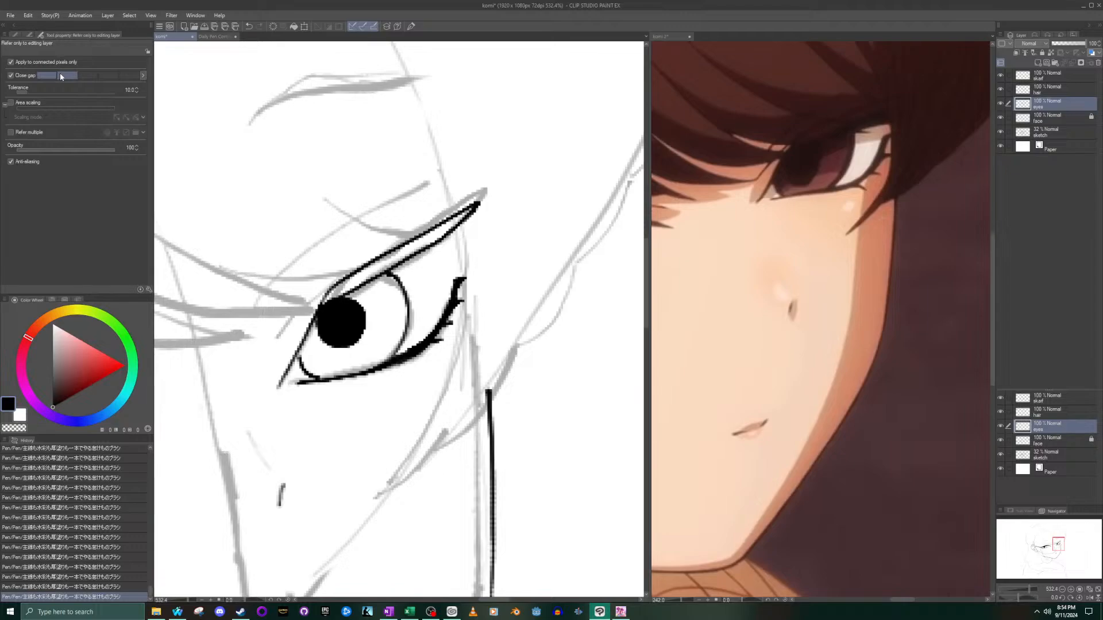
pyautogui.click(92, 75)
pyautogui.click(31, 93)
pyautogui.click(417, 247)
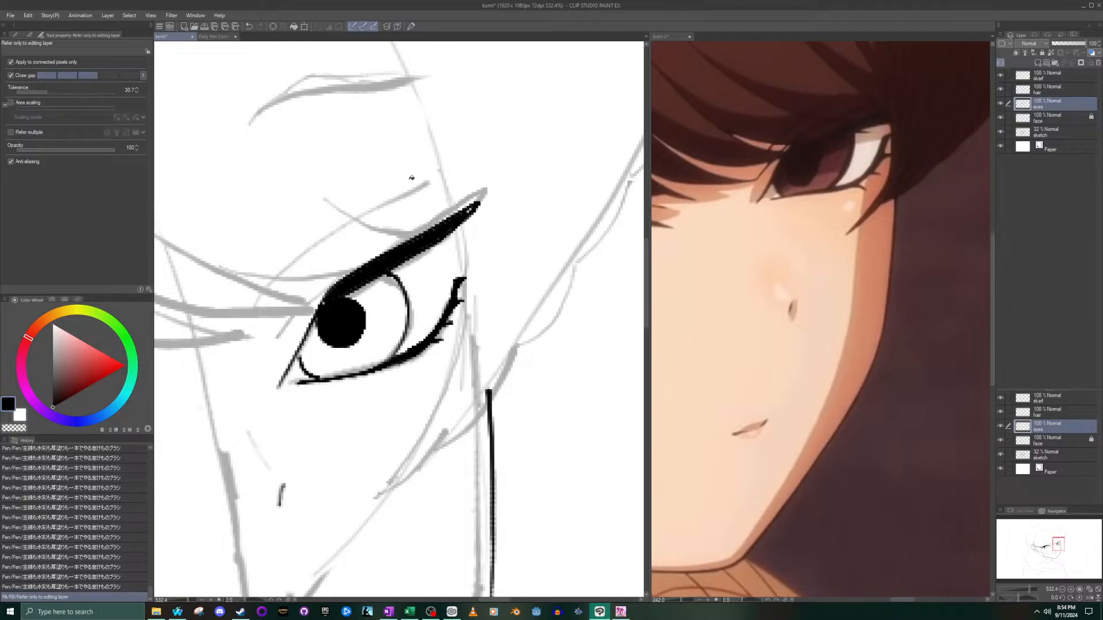
# - Undo the lash band fill and refill it black with maximum gap closing and a higher tolerance
pyautogui.scroll(1, 412, 175)
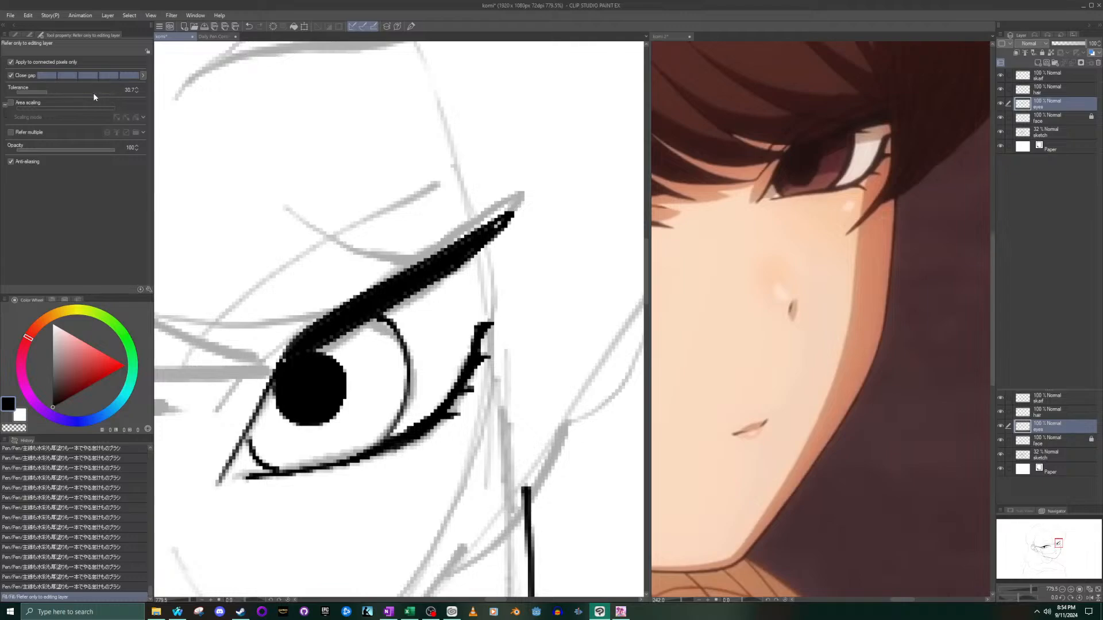
pyautogui.hotkey('ctrl', 'z')
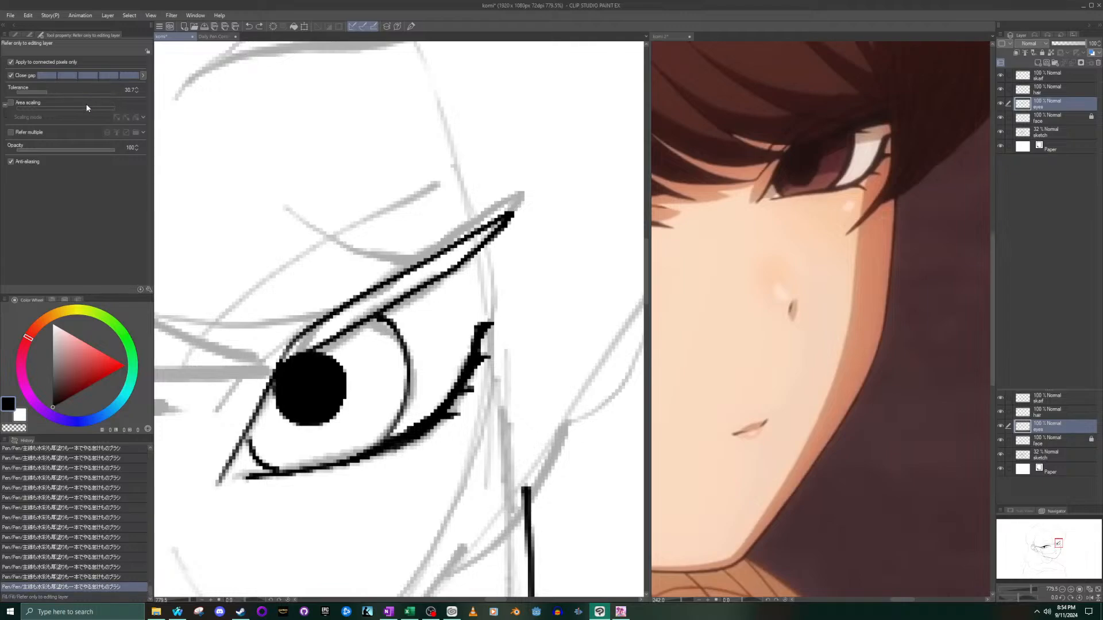
pyautogui.click(417, 265)
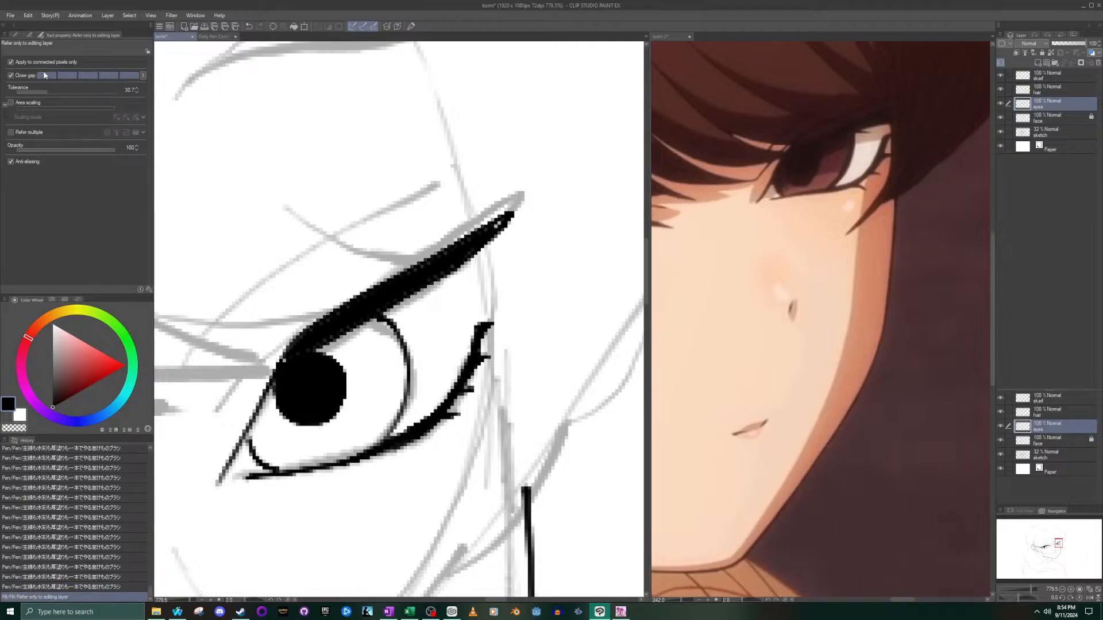
pyautogui.hotkey('ctrl', 'z')
pyautogui.moveTo(44, 90); pyautogui.dragTo(97, 91)
pyautogui.click(417, 275)
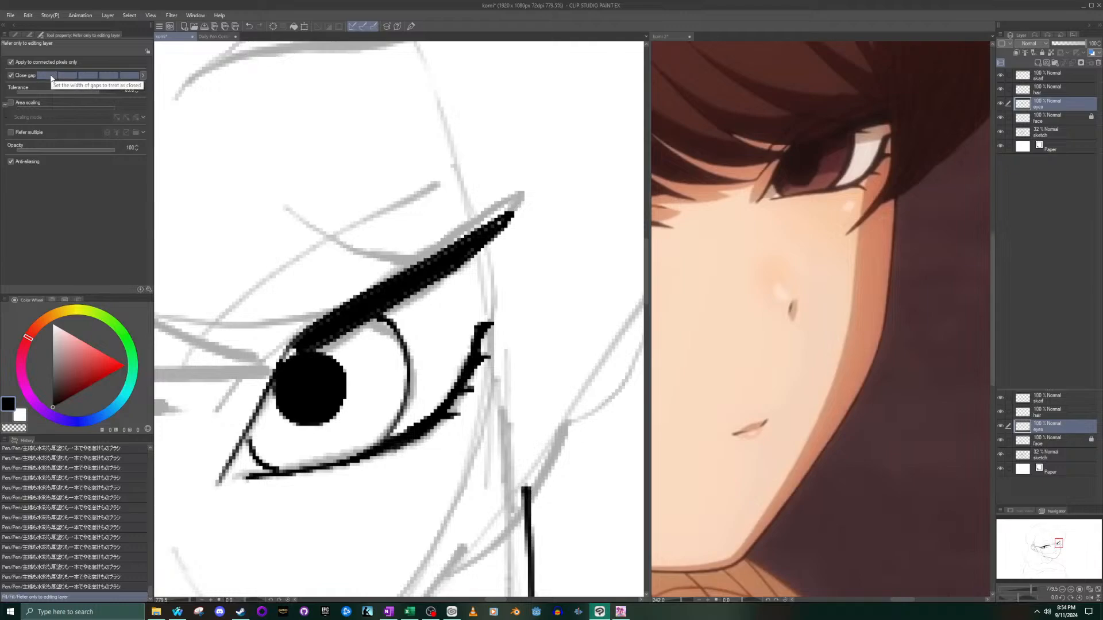
# - Paint over the light gap between the upper lash band's inner end and the pupil with a smaller pen
pyautogui.scroll(1, 264, 315)
pyautogui.scroll(5, 264, 315)
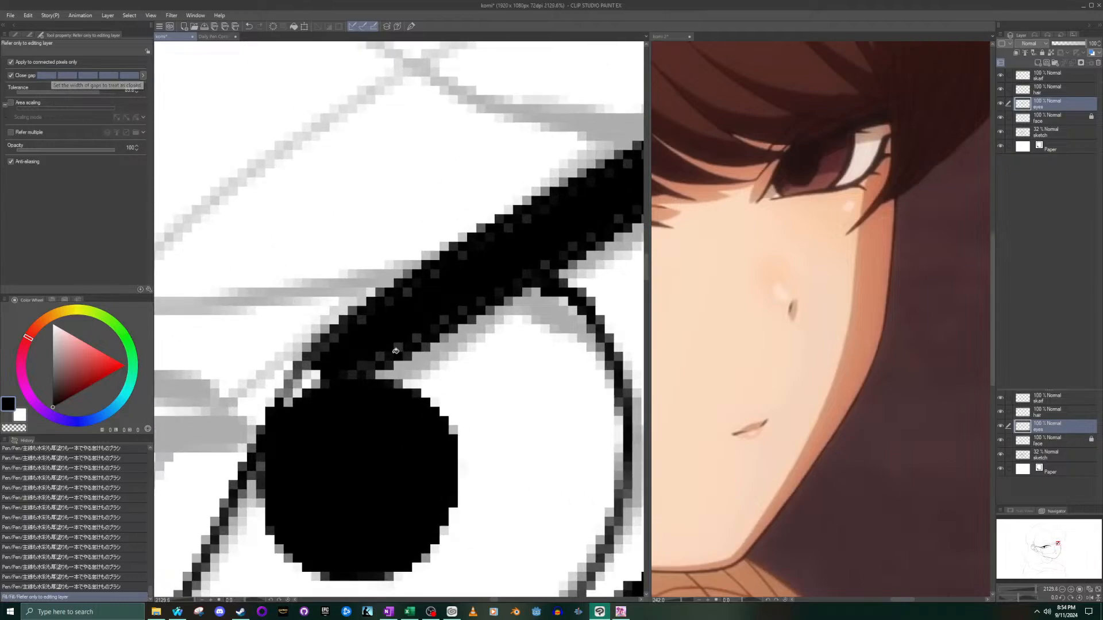
pyautogui.click(15, 34)
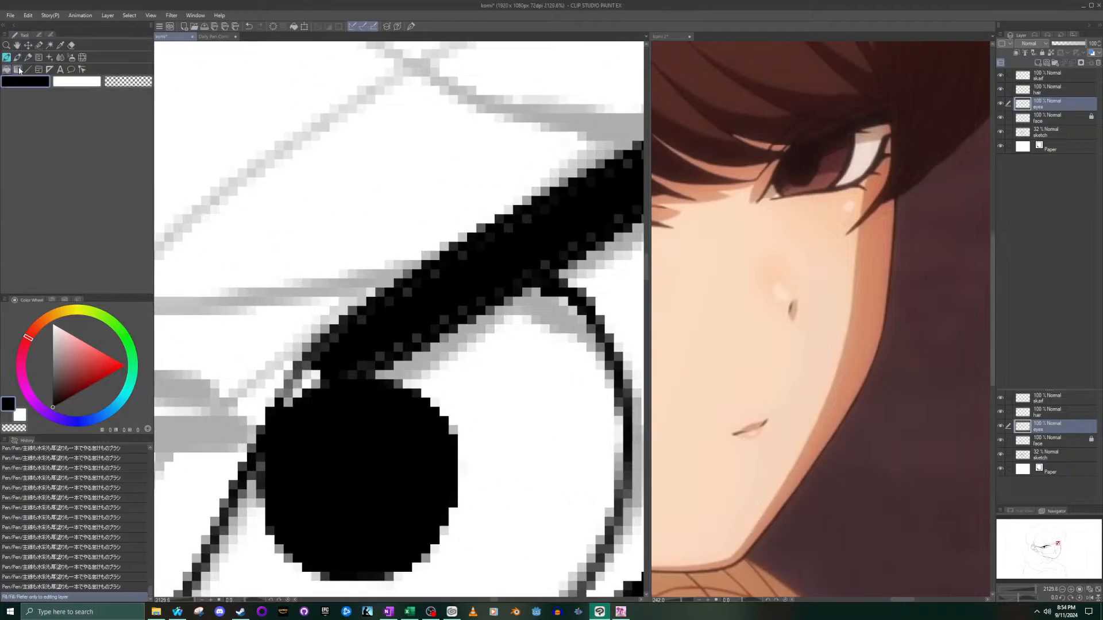
pyautogui.click(7, 58)
pyautogui.scroll(5, 309, 302)
pyautogui.press('[')
pyautogui.press('[')
pyautogui.press('[')
pyautogui.press('[')
pyautogui.press('[')
pyautogui.press('[')
pyautogui.press('[')
pyautogui.press('[')
pyautogui.press('[')
pyautogui.press('[')
pyautogui.press('[')
pyautogui.press('[')
pyautogui.press('[')
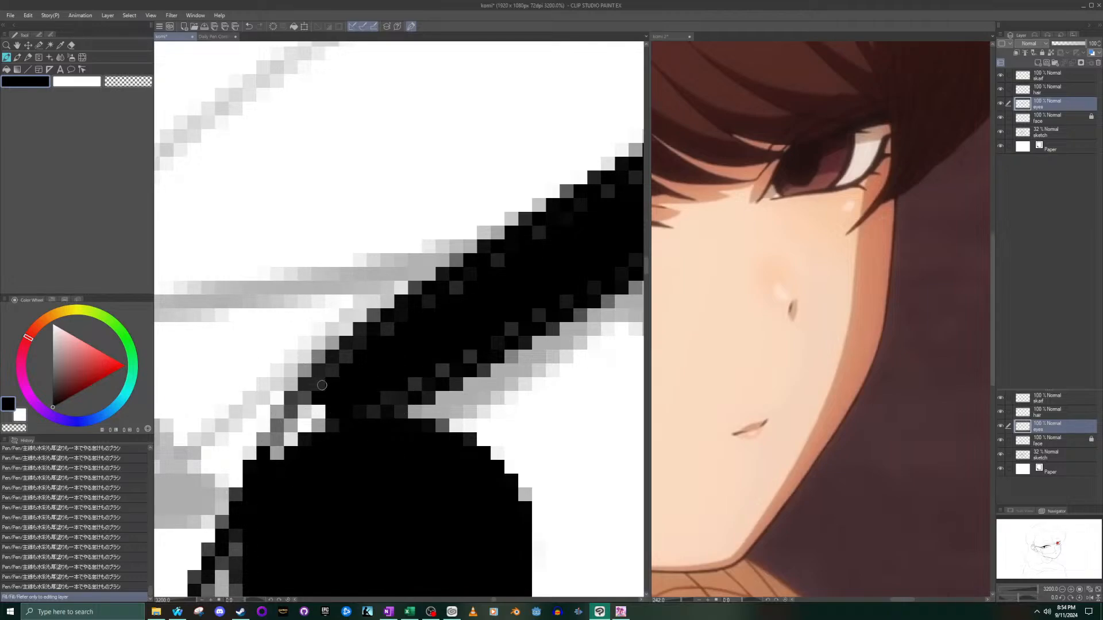
pyautogui.moveTo(318, 401); pyautogui.dragTo(275, 457)
# - Paint over the lighter specks along the middle of the far eye's upper lash band
pyautogui.scroll(-10, 527, 284)
pyautogui.scroll(8, 527, 285)
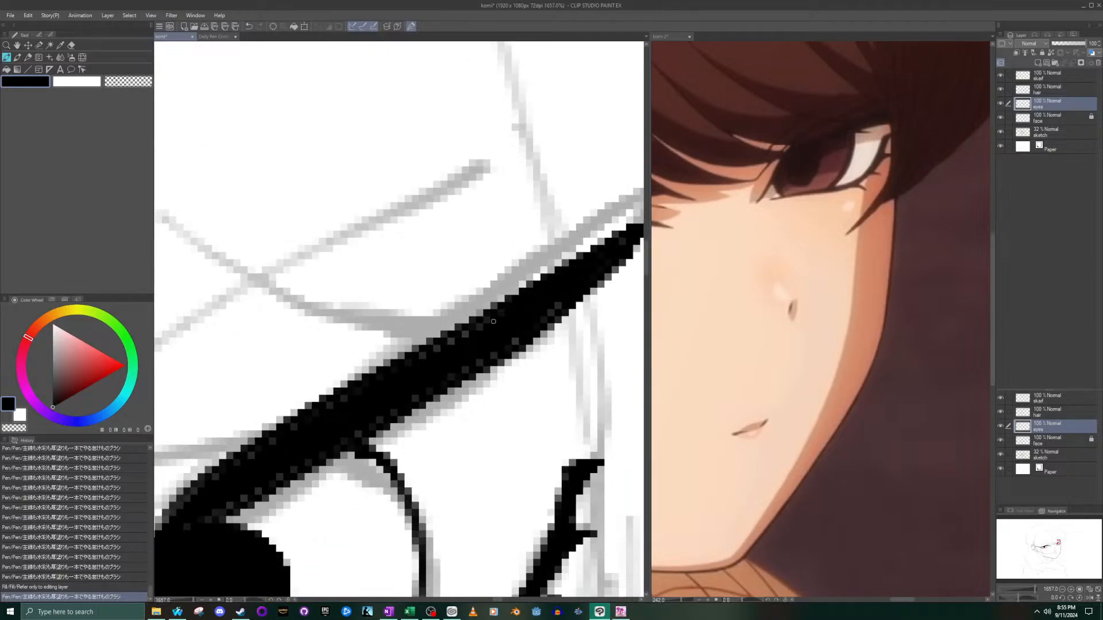
pyautogui.moveTo(491, 342)
pyautogui.mouseDown()
pyautogui.moveTo(466, 369)
pyautogui.moveTo(470, 335)
pyautogui.moveTo(451, 342)
pyautogui.mouseUp()
# - Review both inked eyes against the whole face, checking the near eye's inner corner and the far eye's lash band
pyautogui.scroll(-1, 457, 352)
pyautogui.scroll(-10, 458, 352)
pyautogui.scroll(5, 424, 500)
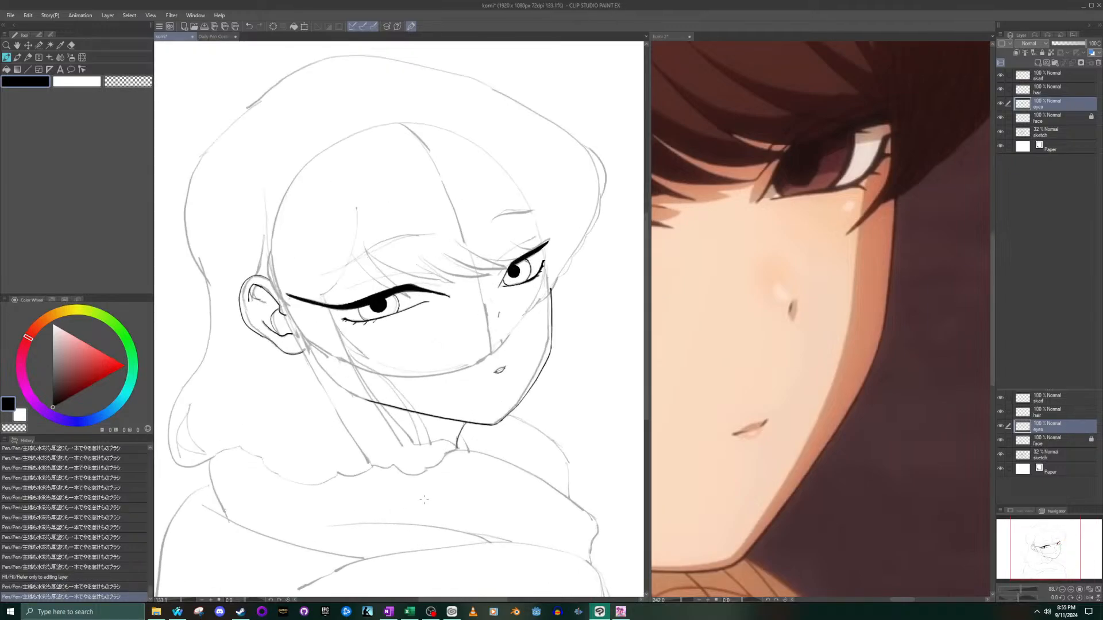
pyautogui.scroll(8, 436, 437)
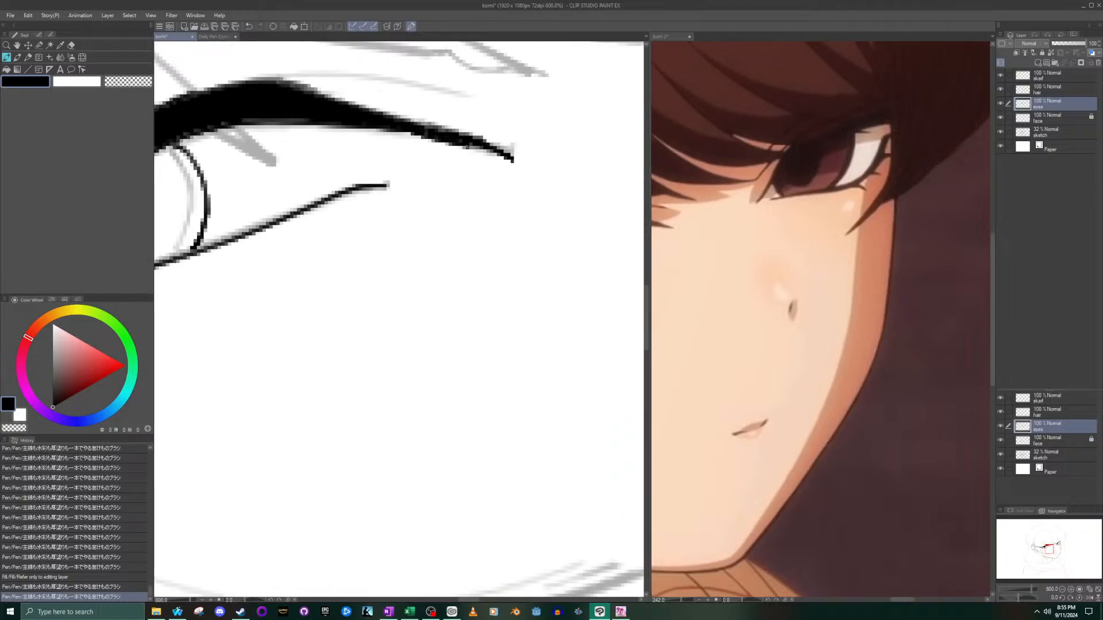
pyautogui.scroll(-10, 548, 156)
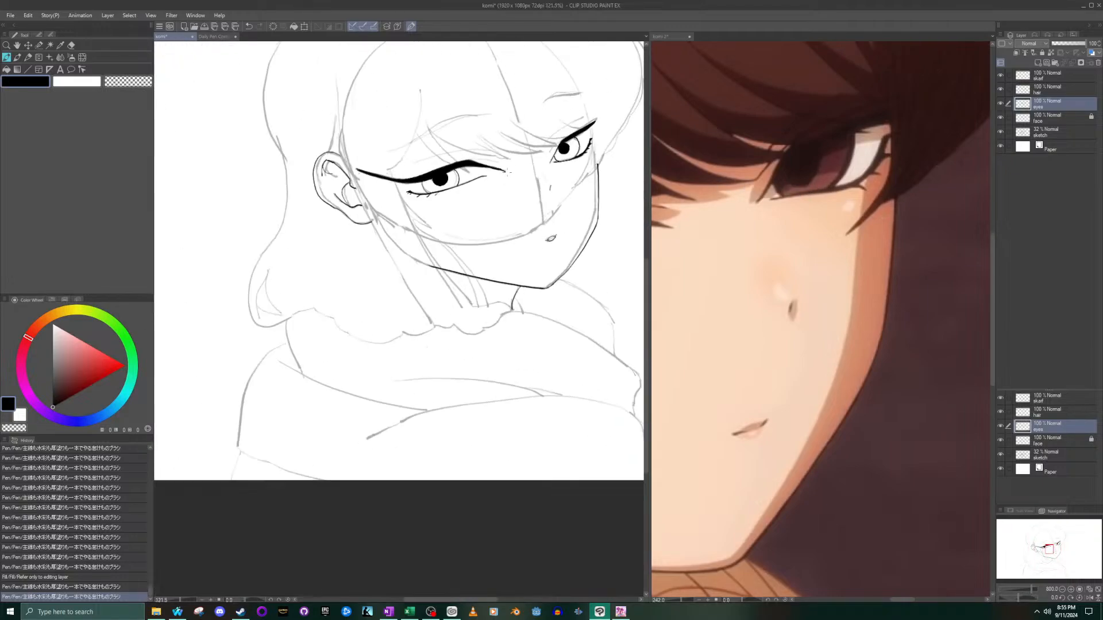
pyautogui.scroll(4, 549, 156)
pyautogui.scroll(1, 549, 156)
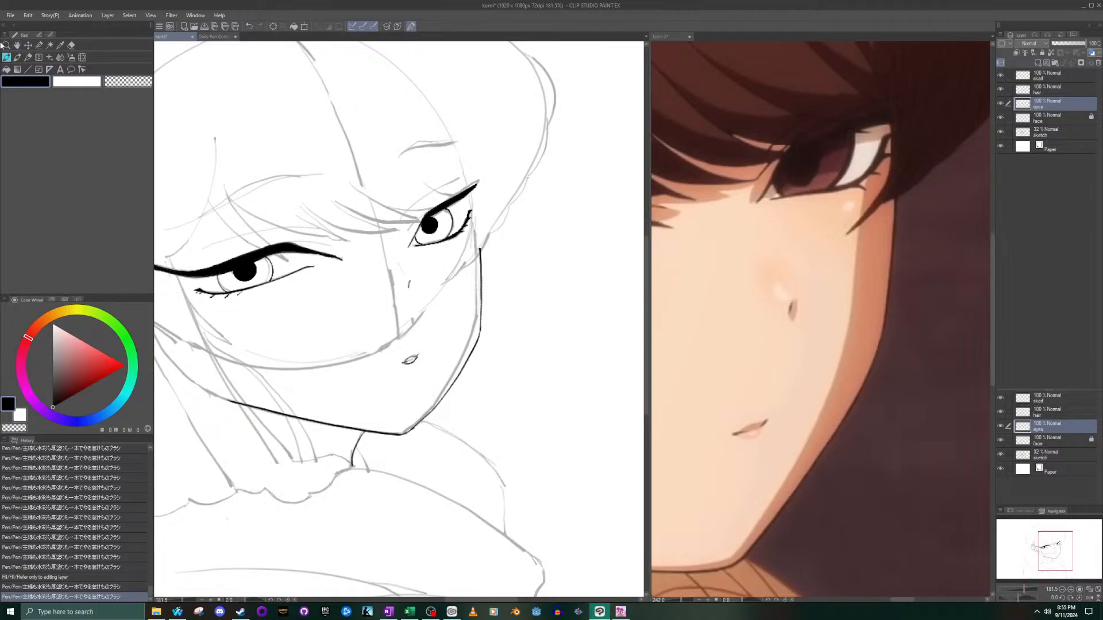
pyautogui.scroll(7, 442, 184)
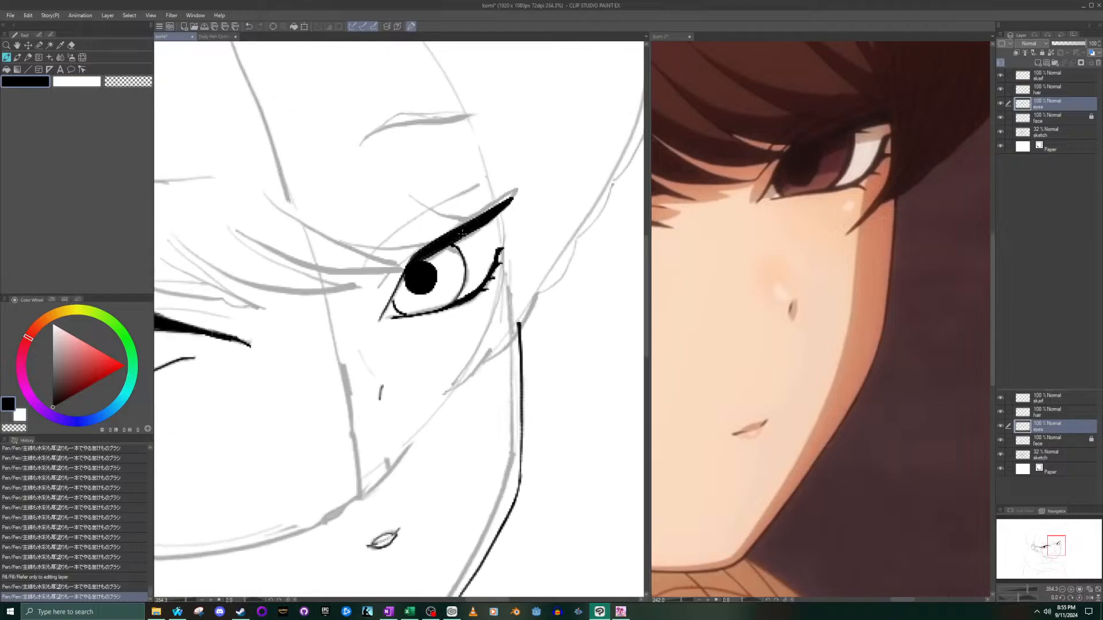
# - Redraw the far eye's outer iris curve down to the lower lid and reinforce the short inner iris curve
pyautogui.moveTo(452, 247); pyautogui.dragTo(461, 284)
pyautogui.hotkey('ctrl', 'z')
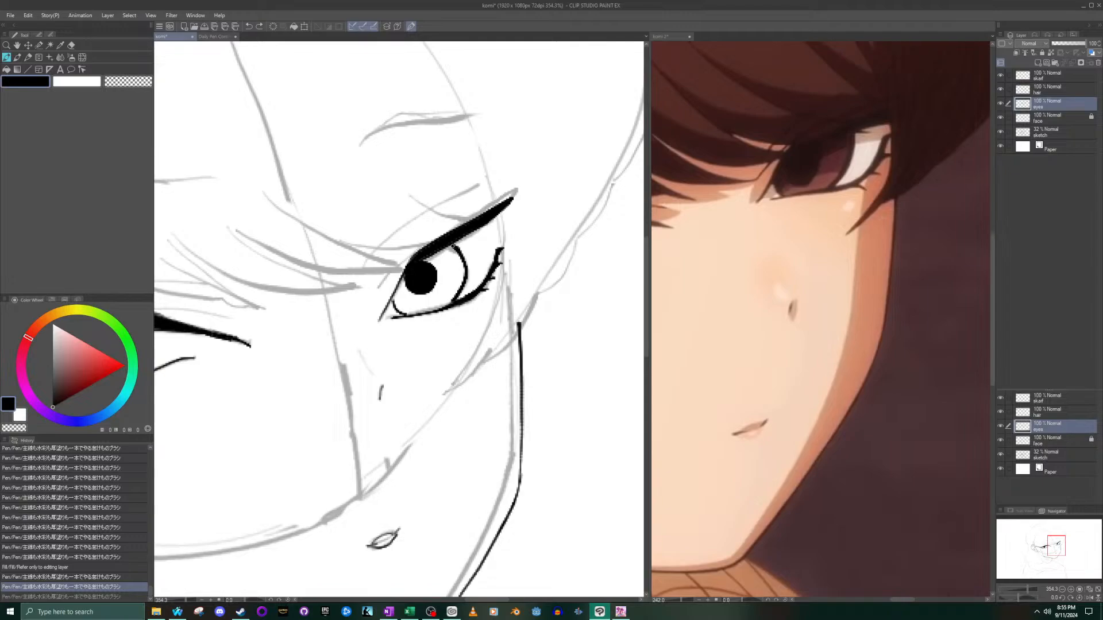
pyautogui.hotkey('ctrl', 'z')
pyautogui.moveTo(455, 304)
pyautogui.mouseDown()
pyautogui.moveTo(466, 265)
pyautogui.moveTo(453, 244)
pyautogui.mouseUp()
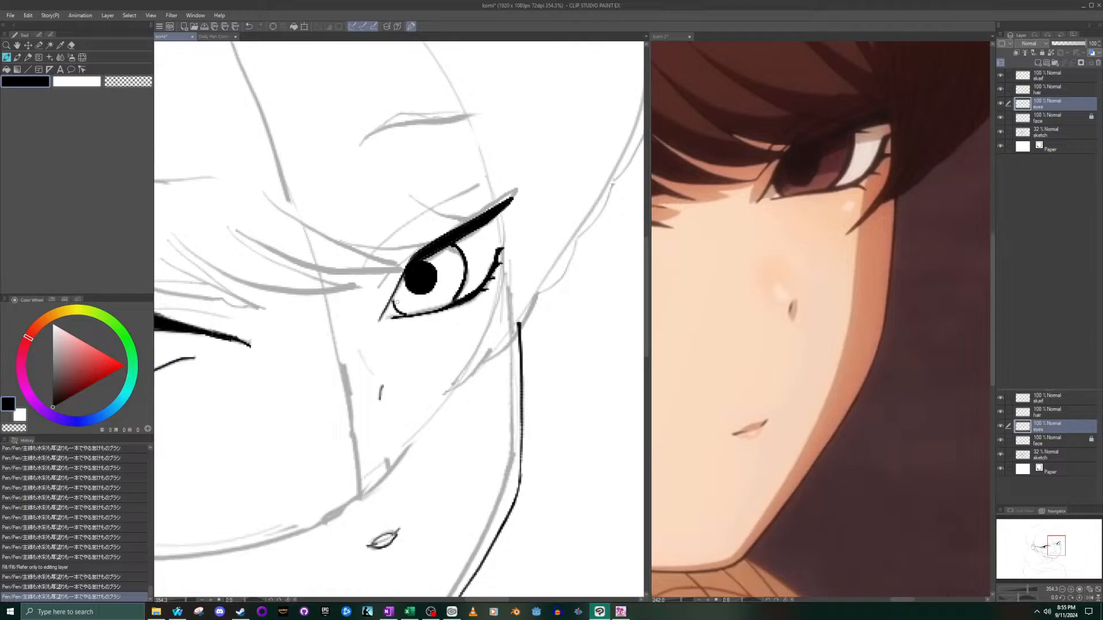
pyautogui.moveTo(394, 298); pyautogui.dragTo(404, 315)
pyautogui.scroll(-10, 367, 325)
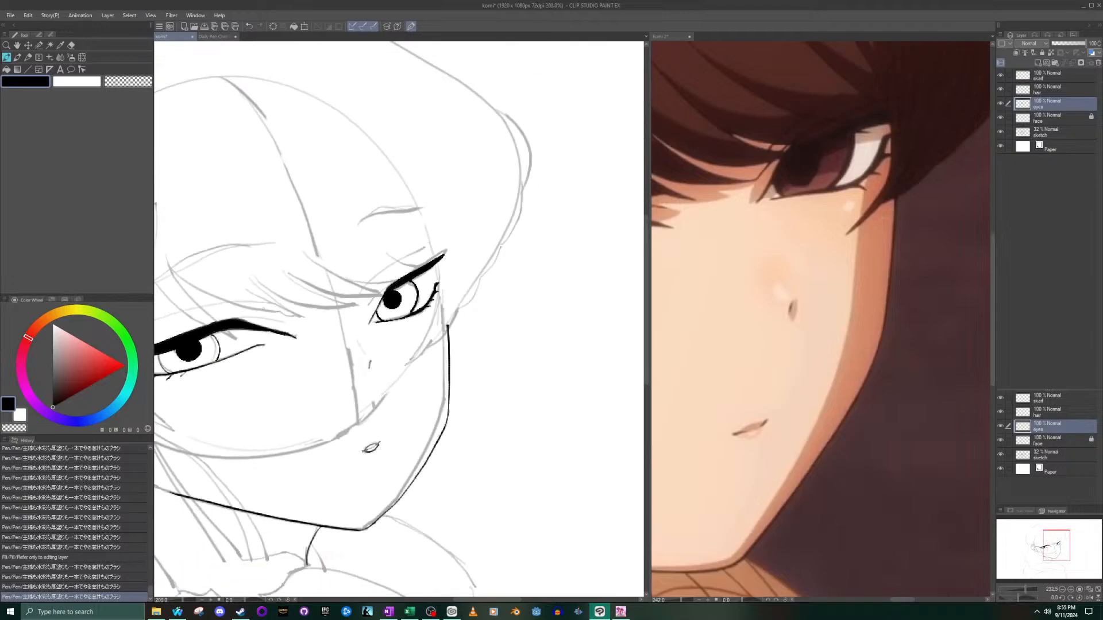
# - Ink the near eye's iris outline on both sides of the pupil, from the upper lash band to the lower lid
pyautogui.scroll(10, 211, 341)
pyautogui.moveTo(248, 299)
pyautogui.mouseDown()
pyautogui.moveTo(266, 315)
pyautogui.moveTo(261, 351)
pyautogui.mouseUp()
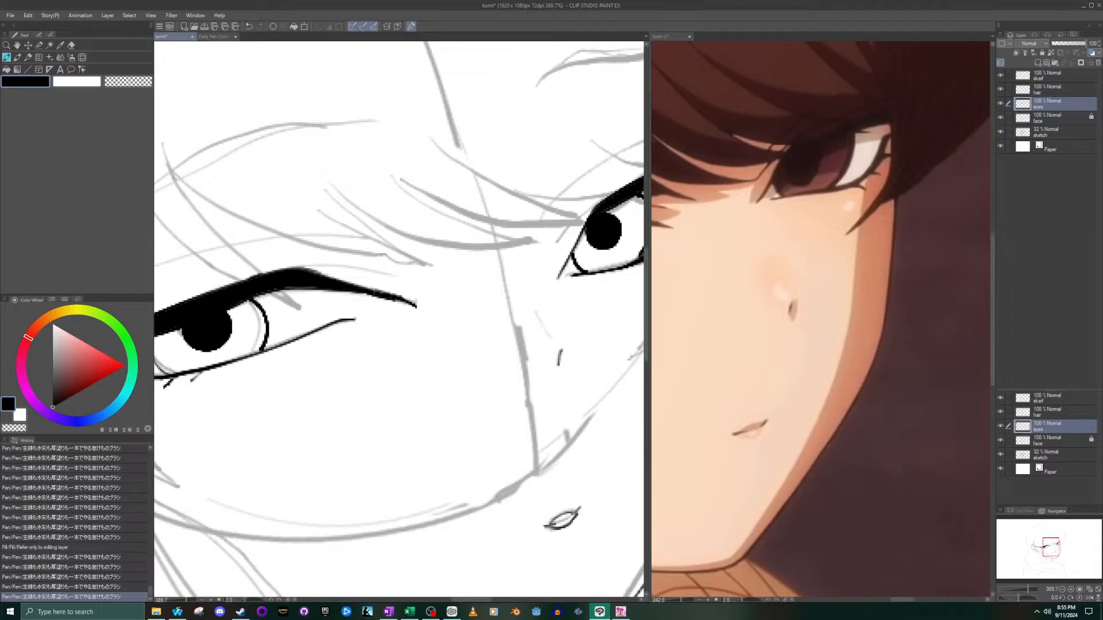
pyautogui.moveTo(1044, 552); pyautogui.dragTo(1021, 547)
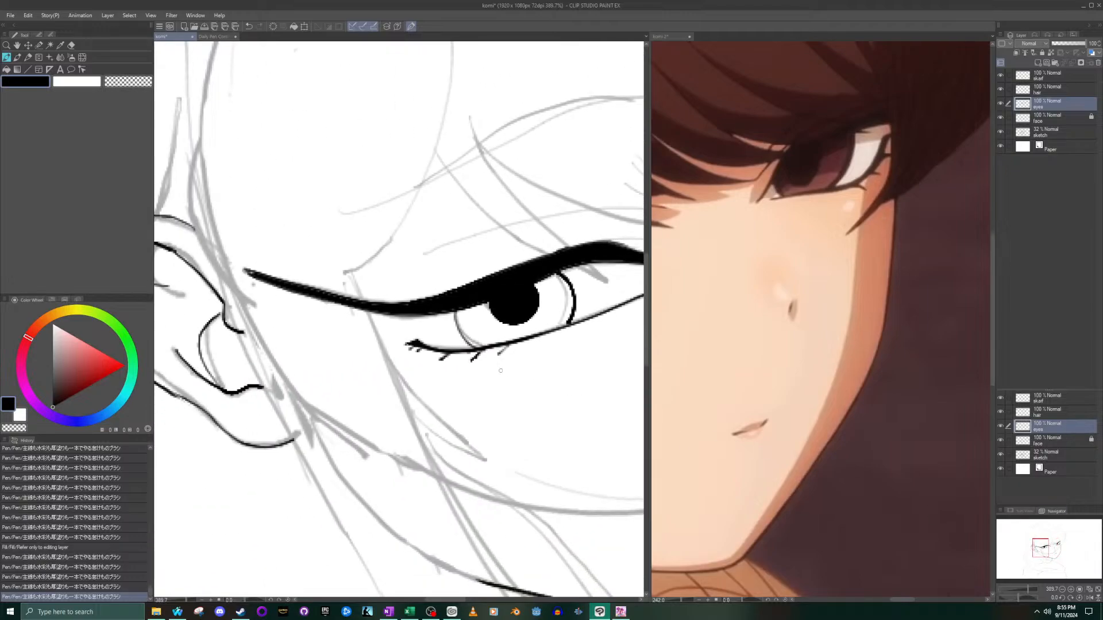
pyautogui.moveTo(454, 310); pyautogui.dragTo(480, 350)
# - Compare both inked eyes with the reference, viewing the whole face in each
pyautogui.scroll(-10, 481, 346)
pyautogui.scroll(-17, 556, 348)
pyautogui.scroll(16, 574, 347)
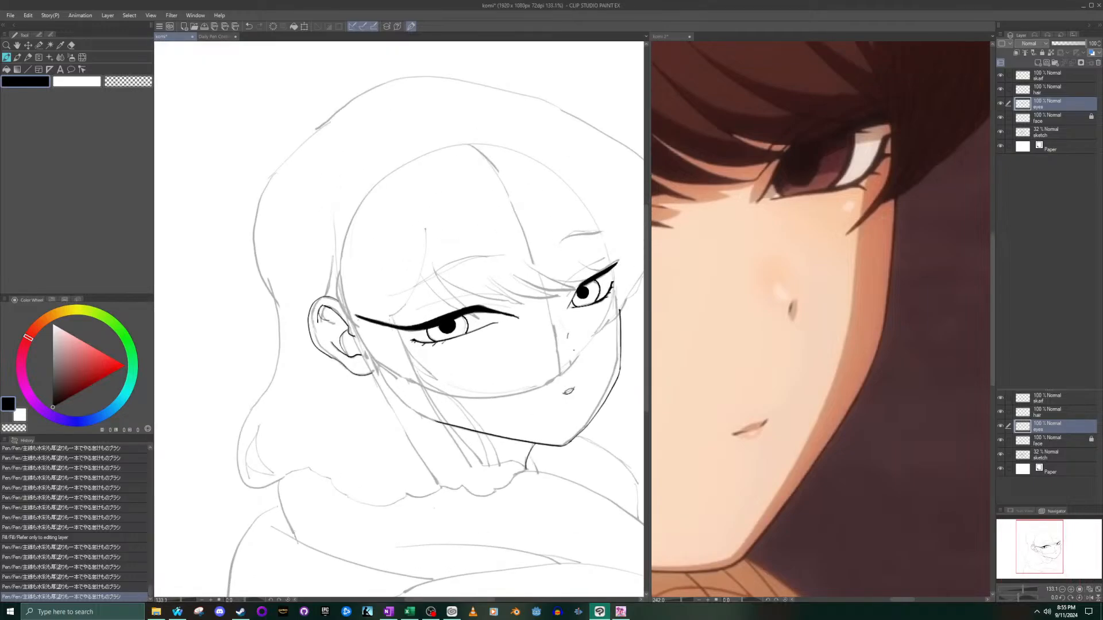
pyautogui.scroll(-20, 693, 336)
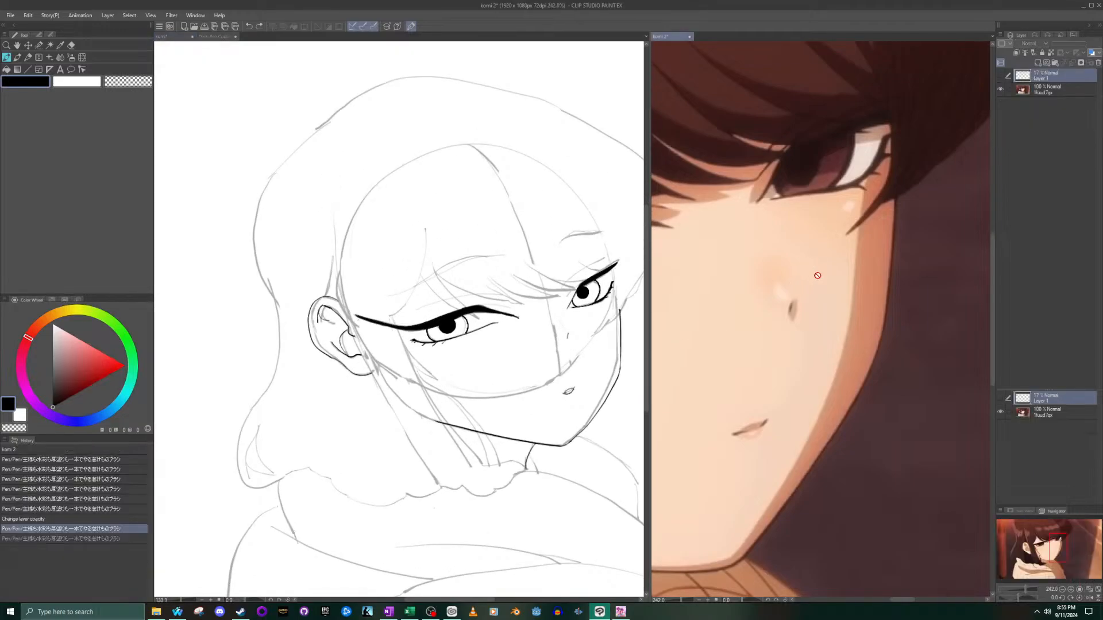
pyautogui.scroll(18, 777, 133)
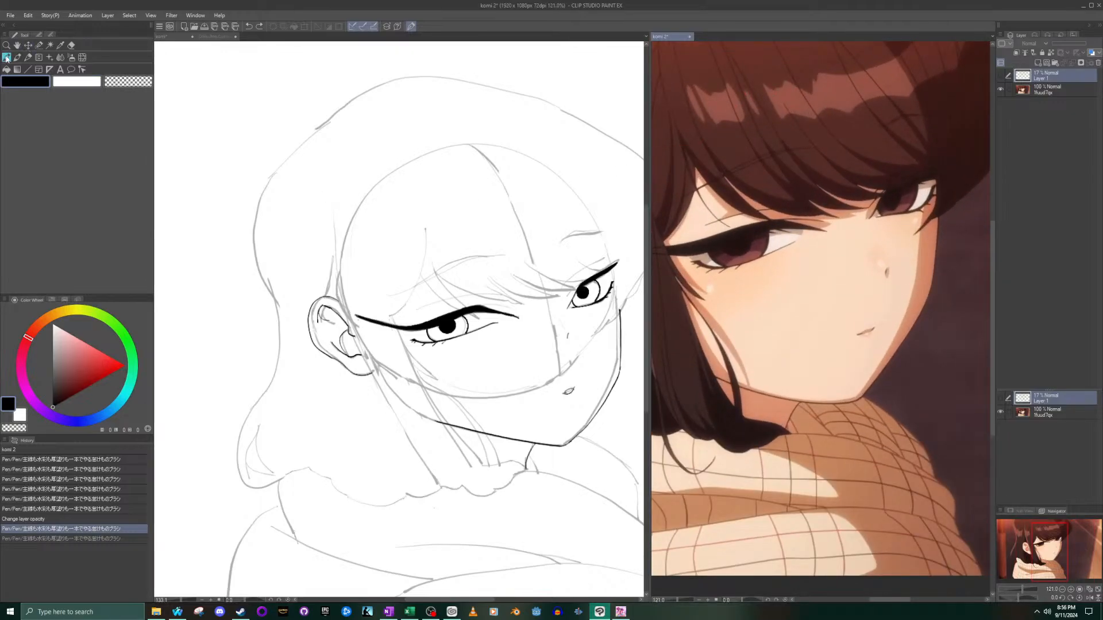
pyautogui.click(474, 305)
pyautogui.scroll(5, 477, 292)
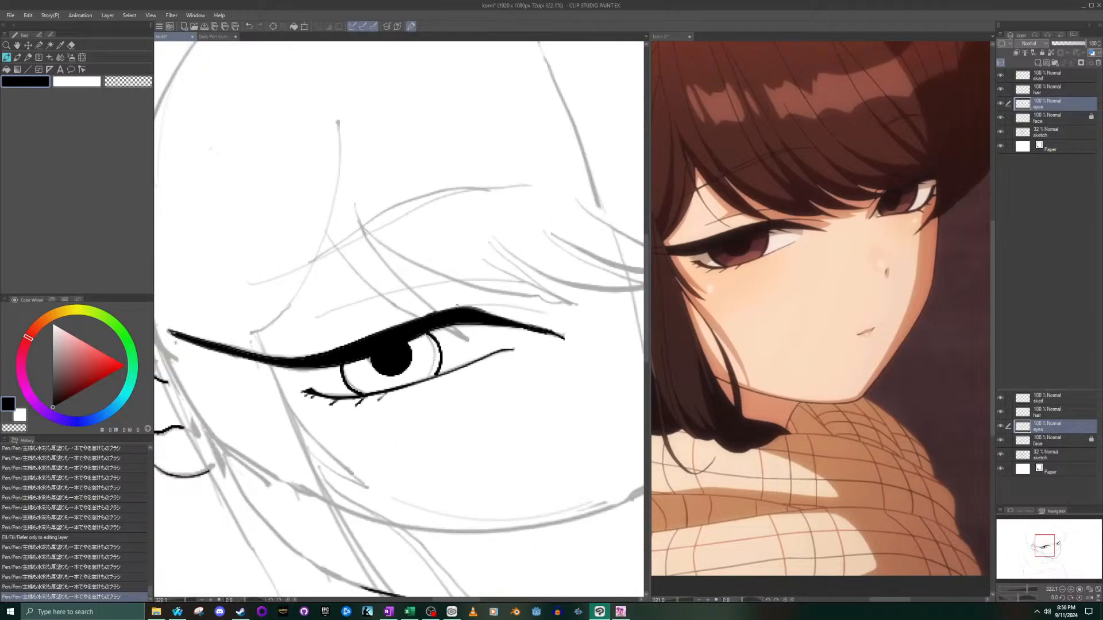
# - Try several thin strokes branching from the peak of the near eye's upper lash band toward the nose
pyautogui.moveTo(458, 306); pyautogui.dragTo(554, 322)
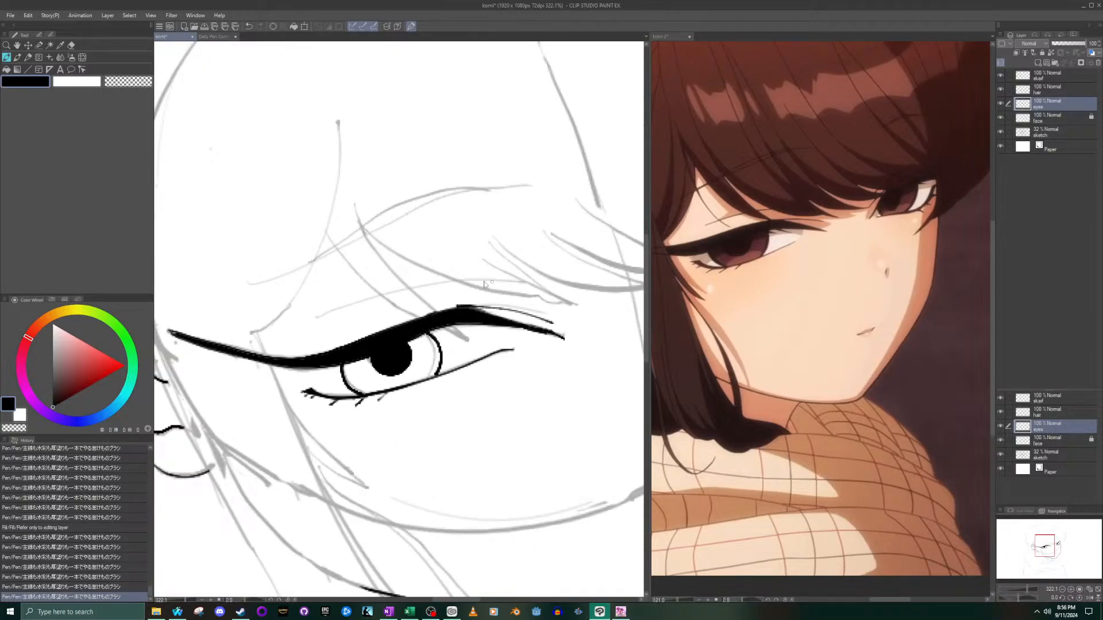
pyautogui.hotkey('ctrl', 'z')
pyautogui.moveTo(442, 310)
pyautogui.mouseDown()
pyautogui.moveTo(510, 305)
pyautogui.moveTo(553, 318)
pyautogui.mouseUp()
pyautogui.hotkey('ctrl', 'z')
pyautogui.moveTo(464, 306); pyautogui.dragTo(541, 317)
pyautogui.hotkey('ctrl', 'z')
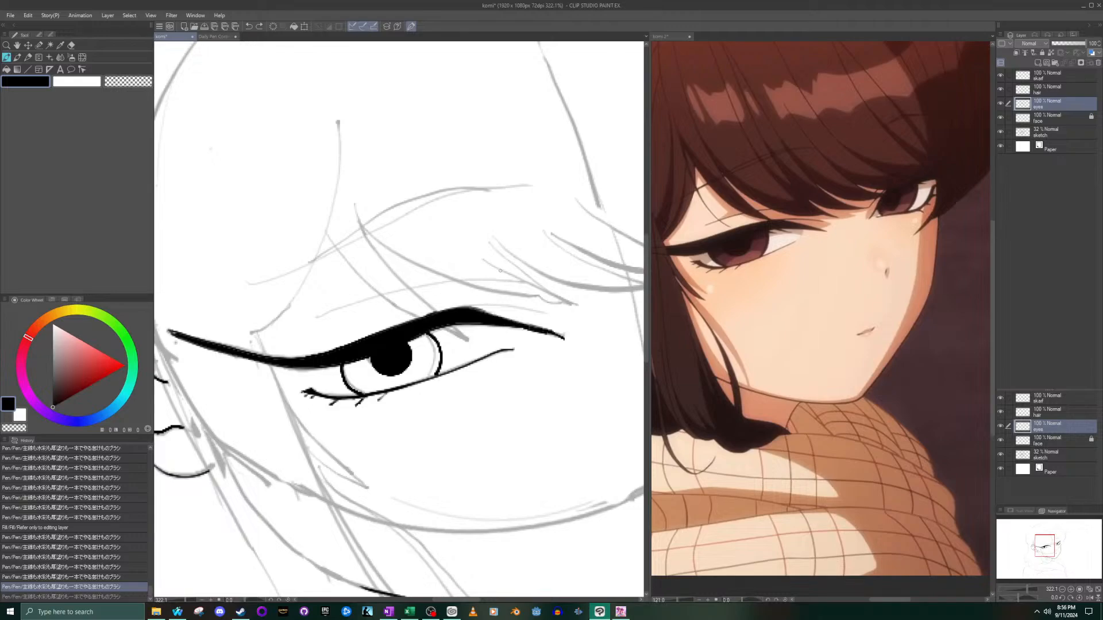
pyautogui.moveTo(459, 308)
pyautogui.mouseDown()
pyautogui.moveTo(544, 311)
pyautogui.moveTo(566, 317)
pyautogui.mouseUp()
pyautogui.hotkey('ctrl', 'z')
pyautogui.moveTo(457, 309); pyautogui.dragTo(535, 315)
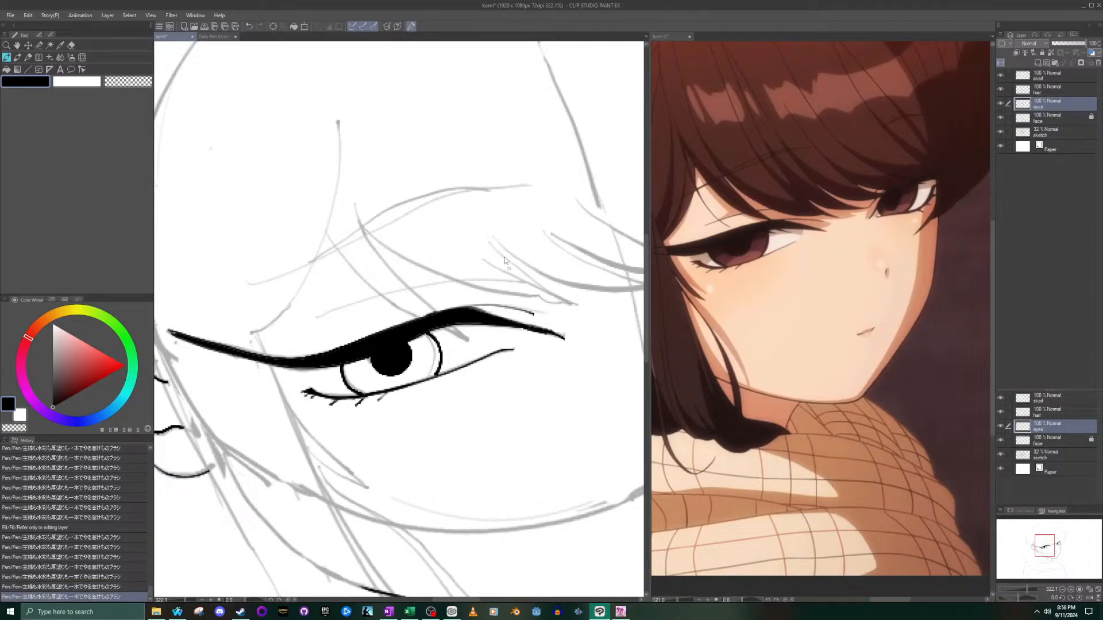
pyautogui.hotkey('ctrl', 'z')
pyautogui.moveTo(457, 308); pyautogui.dragTo(550, 313)
pyautogui.hotkey('ctrl', 'z')
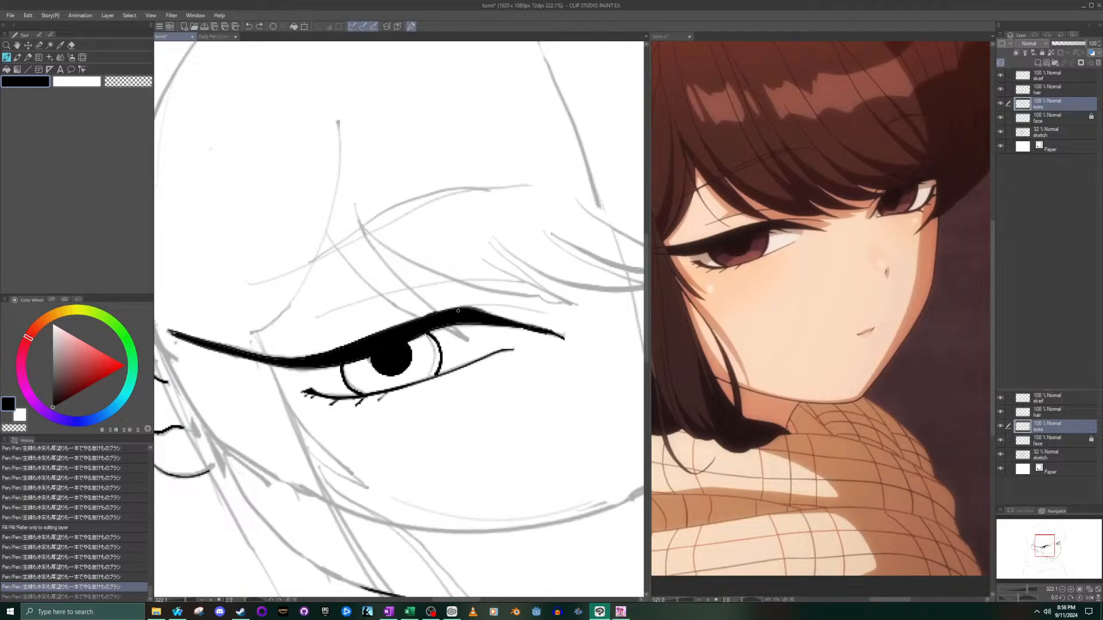
pyautogui.moveTo(463, 306); pyautogui.dragTo(549, 318)
pyautogui.hotkey('ctrl', 'z')
pyautogui.moveTo(456, 308); pyautogui.dragTo(544, 311)
pyautogui.hotkey('ctrl', 'z')
# - Ink a thin, slightly curved line from the peak of the near eye's upper lash band toward the nose
pyautogui.moveTo(459, 308); pyautogui.dragTo(552, 316)
pyautogui.scroll(-5, 460, 372)
pyautogui.scroll(6, 544, 343)
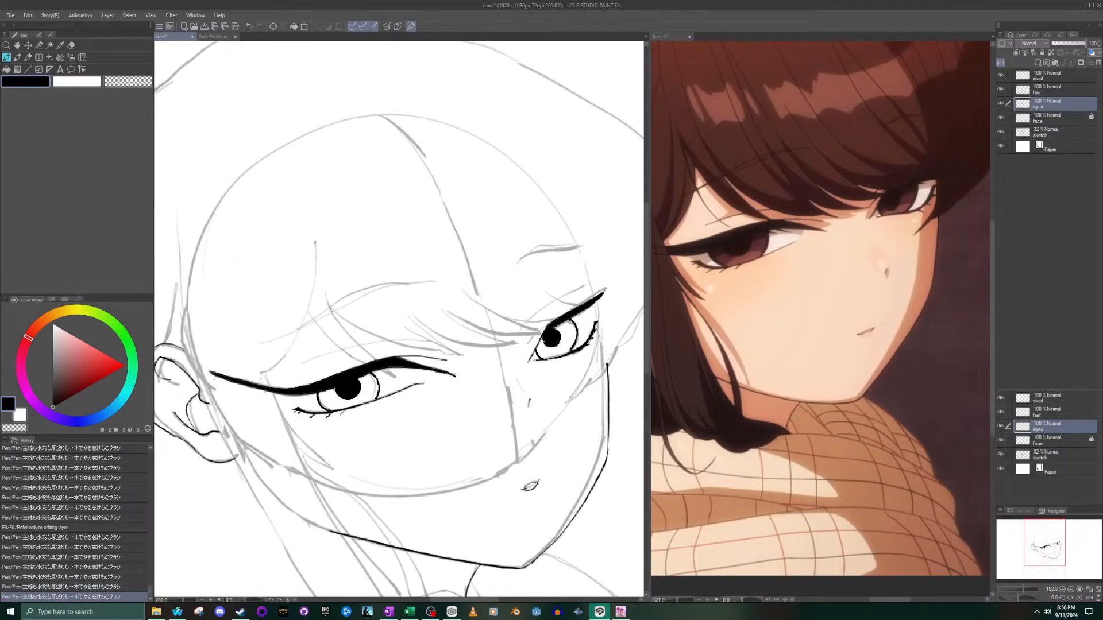
# - Ink a short curved line from the inner end of the far eye's upper lash band down toward the nose and reinforce its join
pyautogui.moveTo(556, 300); pyautogui.dragTo(518, 343)
pyautogui.hotkey('ctrl', 'z')
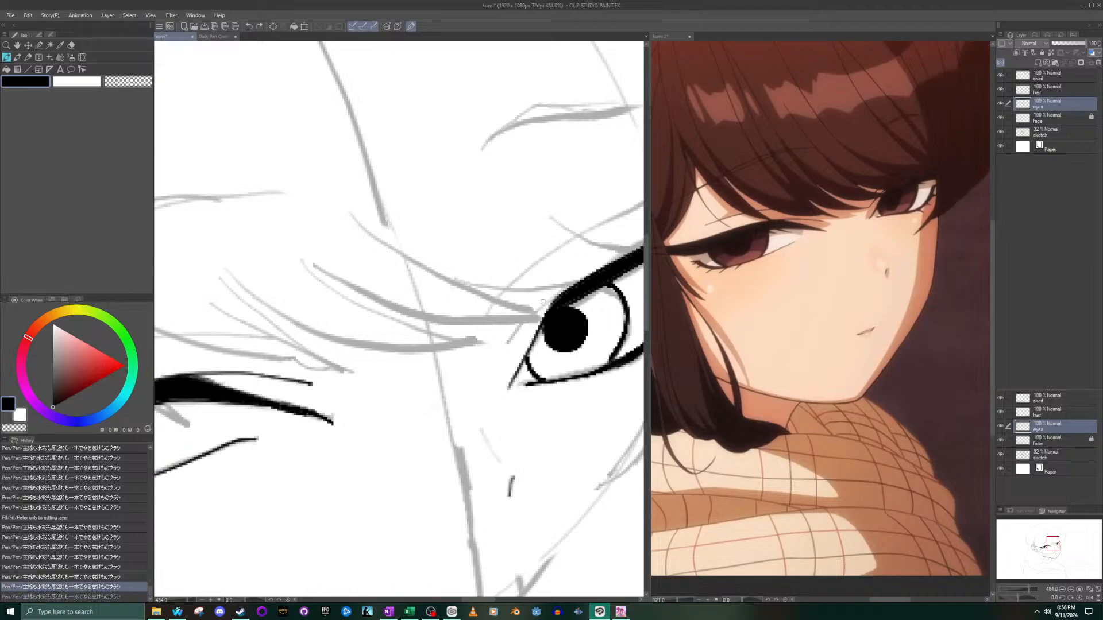
pyautogui.moveTo(555, 295); pyautogui.dragTo(509, 344)
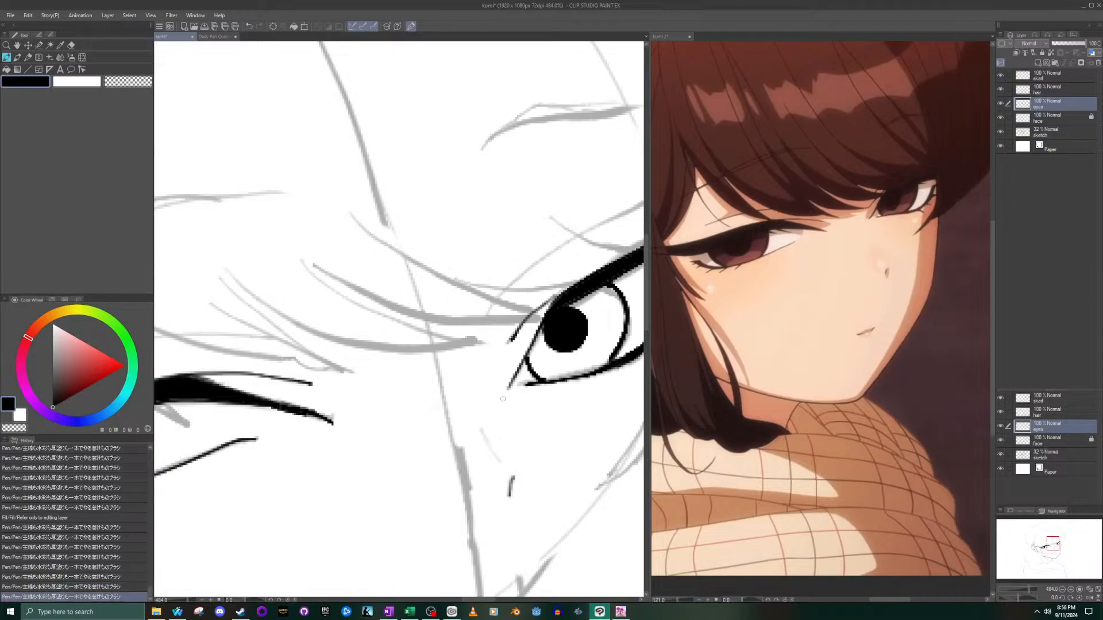
pyautogui.moveTo(544, 305); pyautogui.dragTo(557, 298)
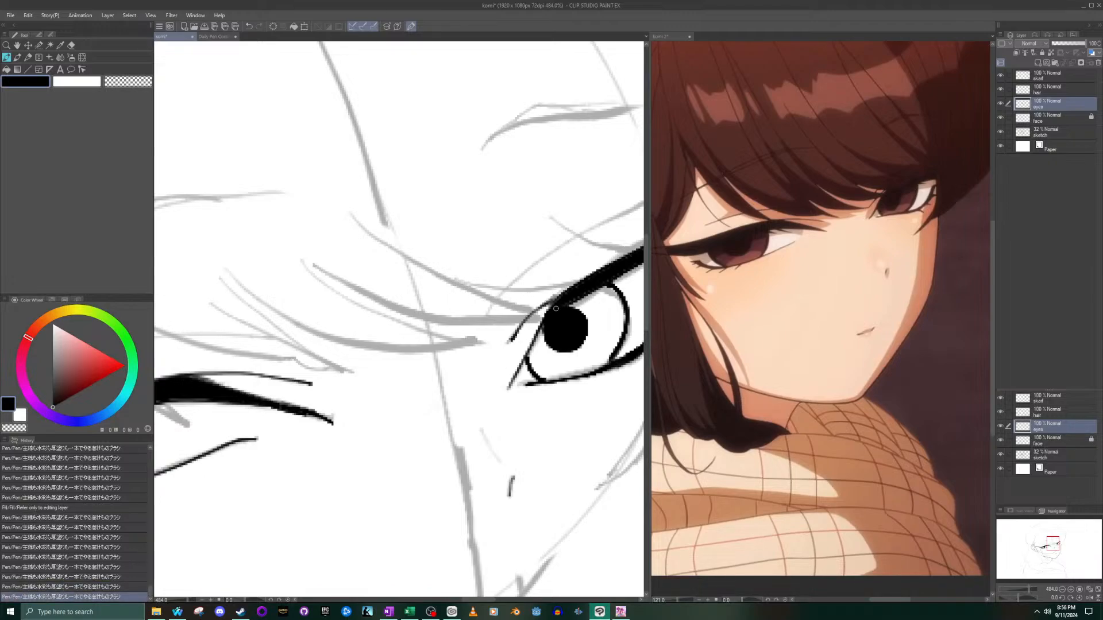
pyautogui.scroll(-7, 557, 302)
# - Ink the near eye's long eyelid crease as a smooth arc above the upper lash band, redrawing it until it follows the sketch
pyautogui.scroll(2, 517, 316)
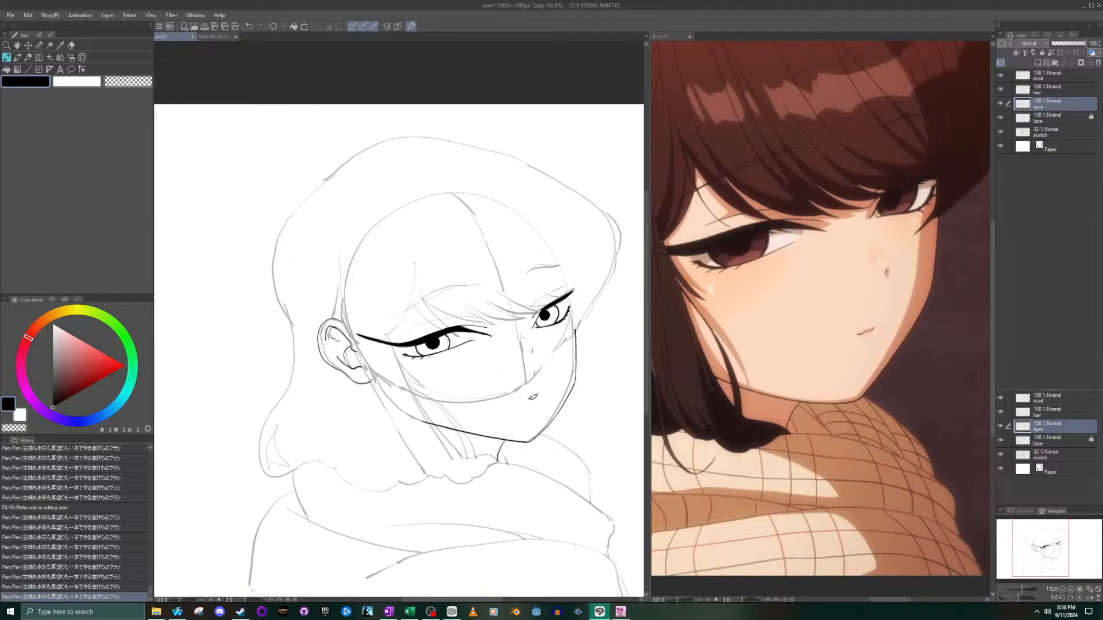
pyautogui.scroll(1, 509, 320)
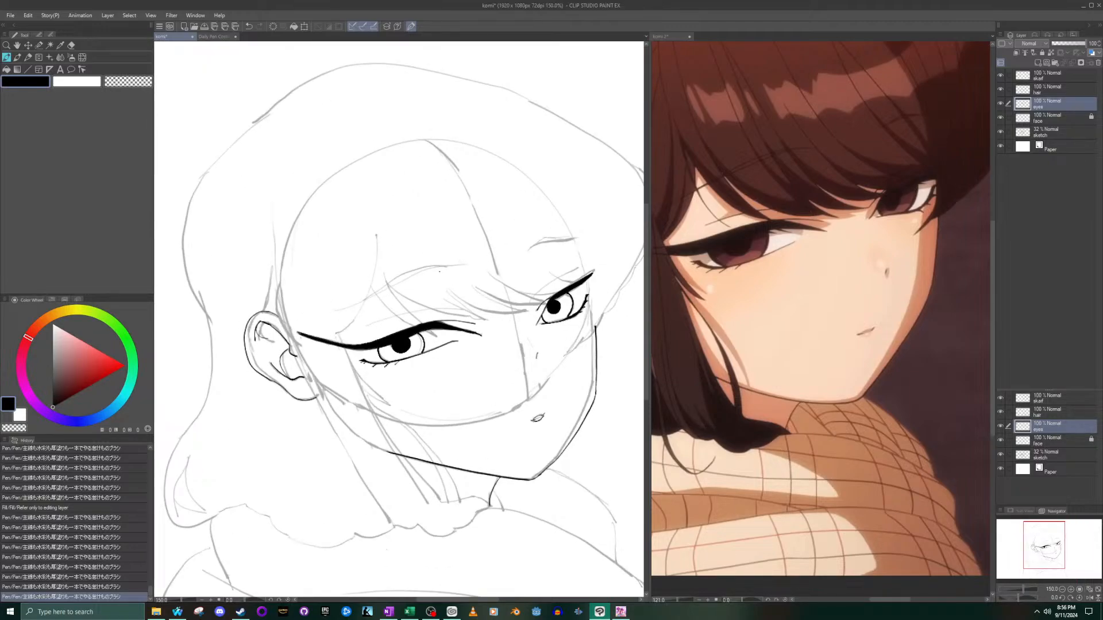
pyautogui.scroll(3, 443, 334)
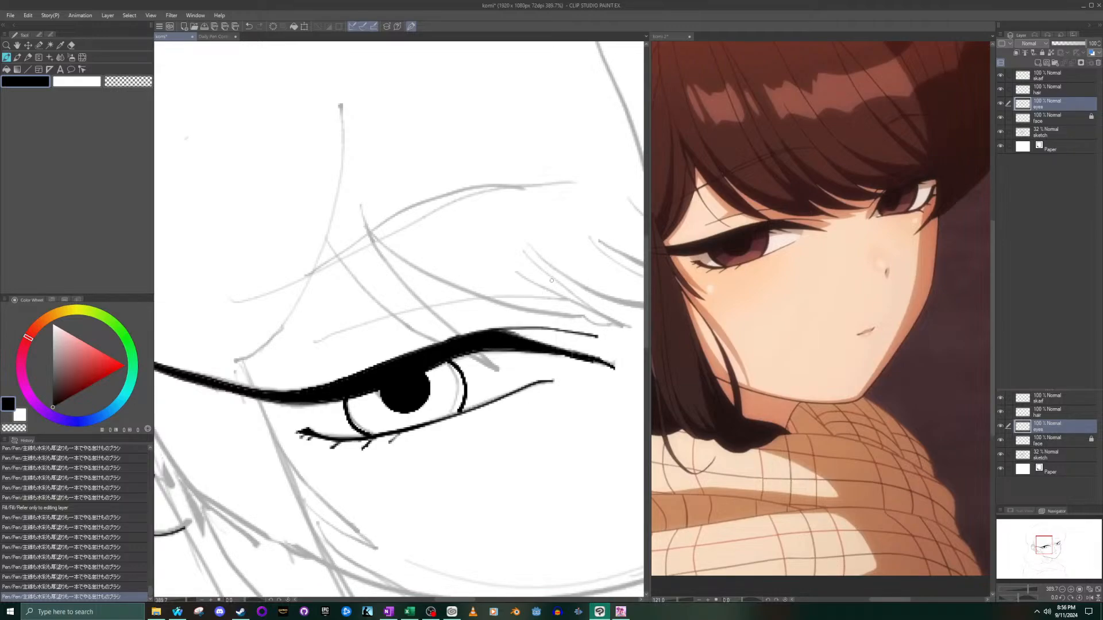
pyautogui.moveTo(316, 344)
pyautogui.mouseDown()
pyautogui.moveTo(443, 303)
pyautogui.moveTo(573, 306)
pyautogui.mouseUp()
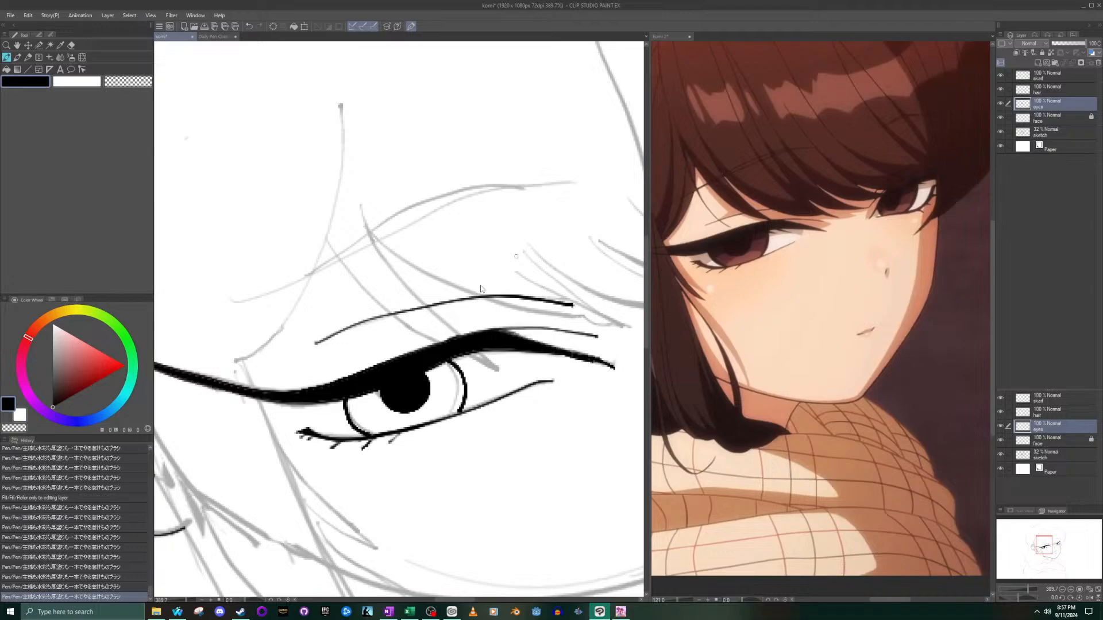
pyautogui.hotkey('ctrl', 'z')
pyautogui.moveTo(318, 342)
pyautogui.mouseDown()
pyautogui.moveTo(420, 316)
pyautogui.moveTo(574, 304)
pyautogui.mouseUp()
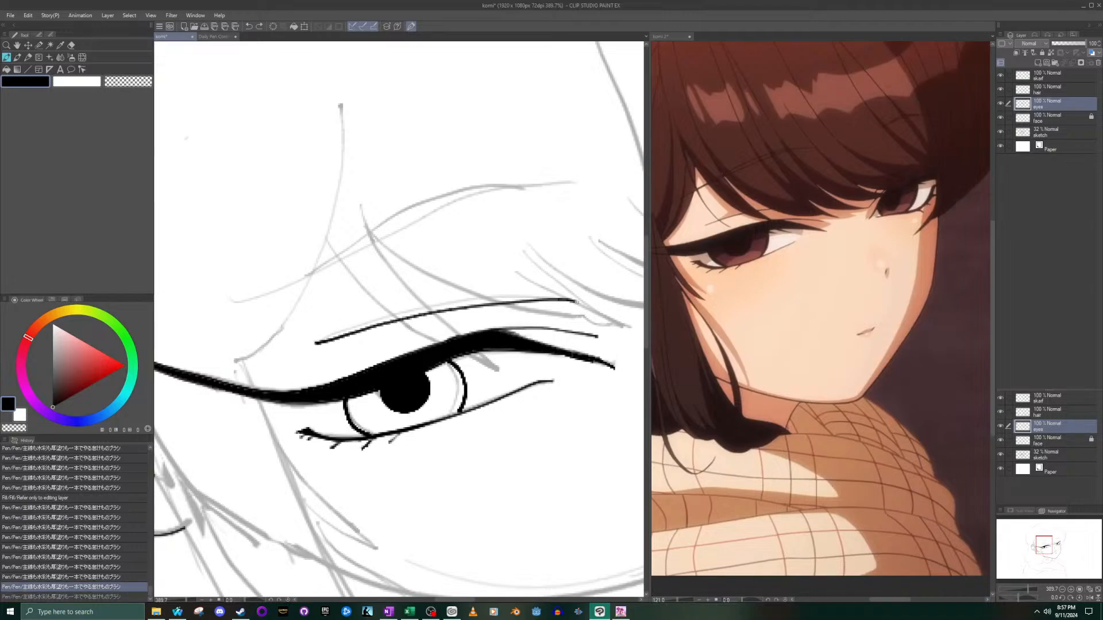
pyautogui.hotkey('ctrl', 'z')
pyautogui.moveTo(320, 340)
pyautogui.mouseDown()
pyautogui.moveTo(441, 305)
pyautogui.moveTo(581, 304)
pyautogui.mouseUp()
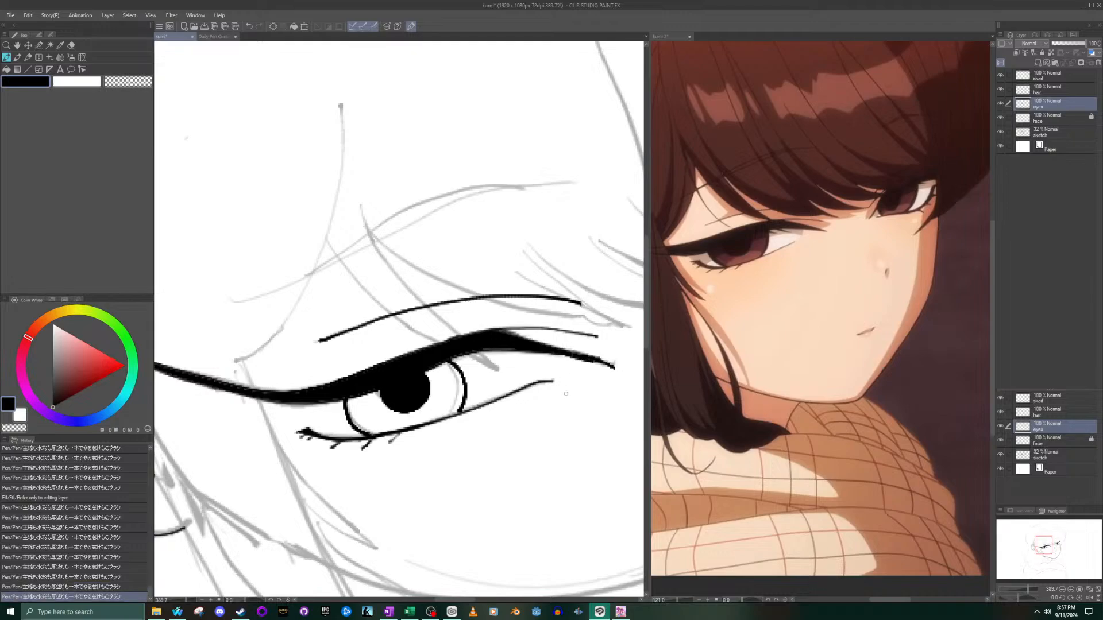
pyautogui.scroll(-10, 567, 391)
pyautogui.scroll(6, 614, 356)
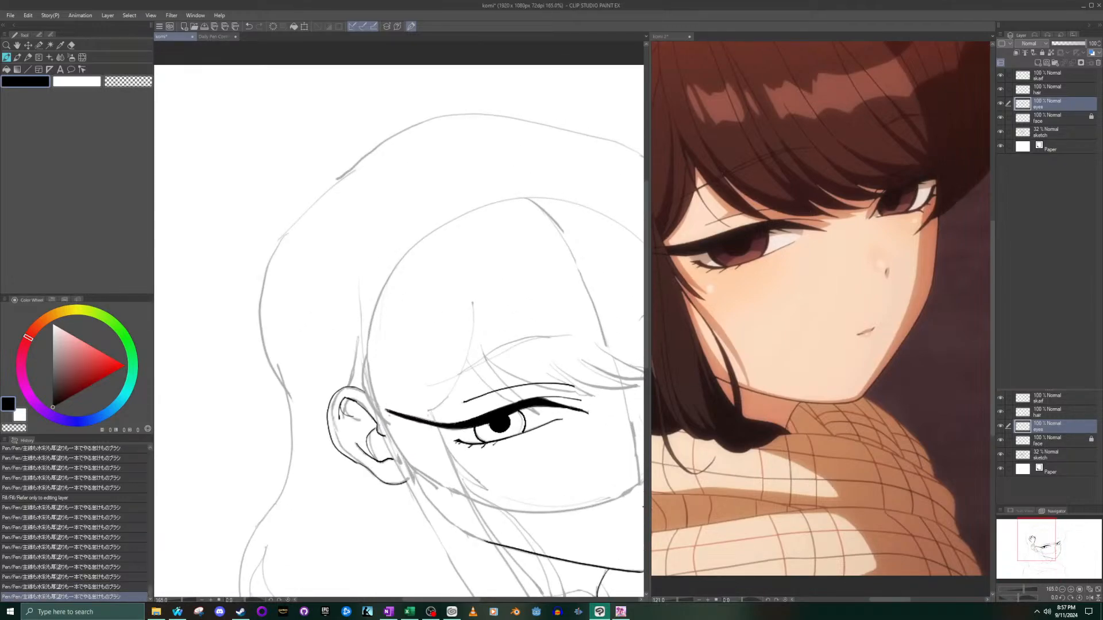
# - Ink the far eye's eyelid crease as a thin rising curve above the upper lash band, following the sketch
pyautogui.moveTo(604, 368); pyautogui.dragTo(342, 283)
pyautogui.scroll(4, 386, 283)
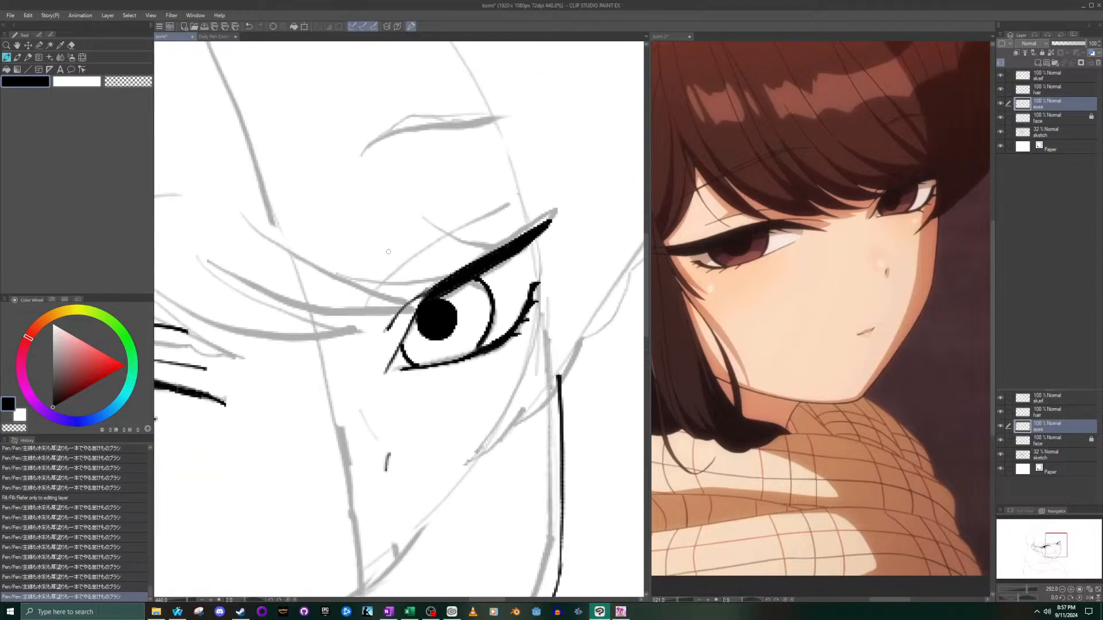
pyautogui.moveTo(361, 309)
pyautogui.mouseDown()
pyautogui.moveTo(426, 247)
pyautogui.moveTo(507, 208)
pyautogui.mouseUp()
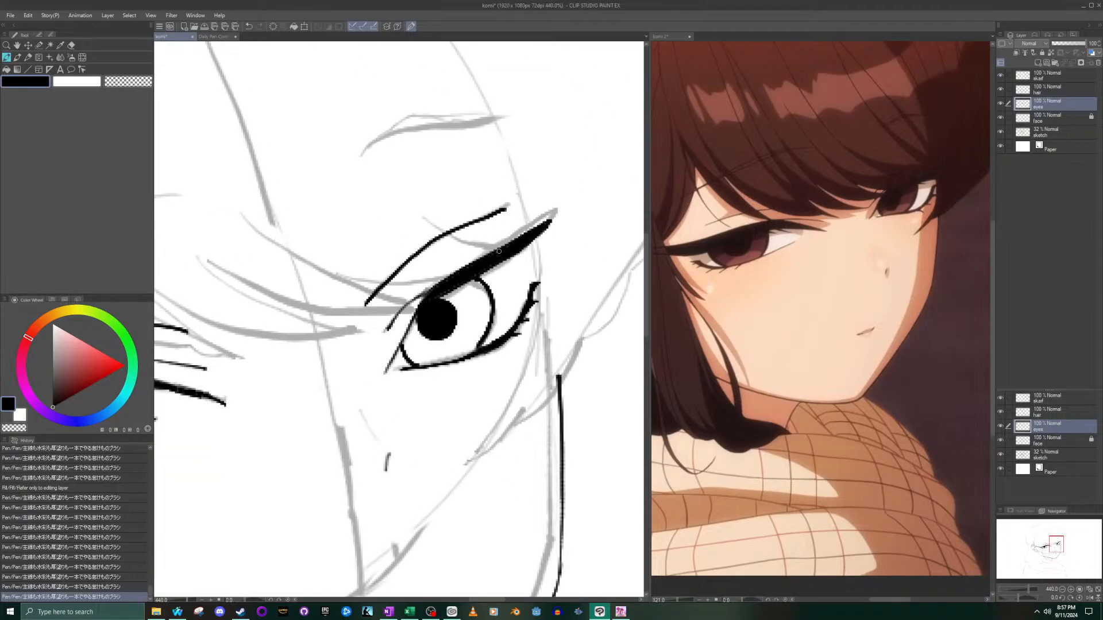
pyautogui.scroll(-3, 490, 282)
# - Thicken the outer half of the far eye's upper lash band and extend its tip to the sketched point
pyautogui.scroll(4, 459, 289)
pyautogui.scroll(3, 460, 289)
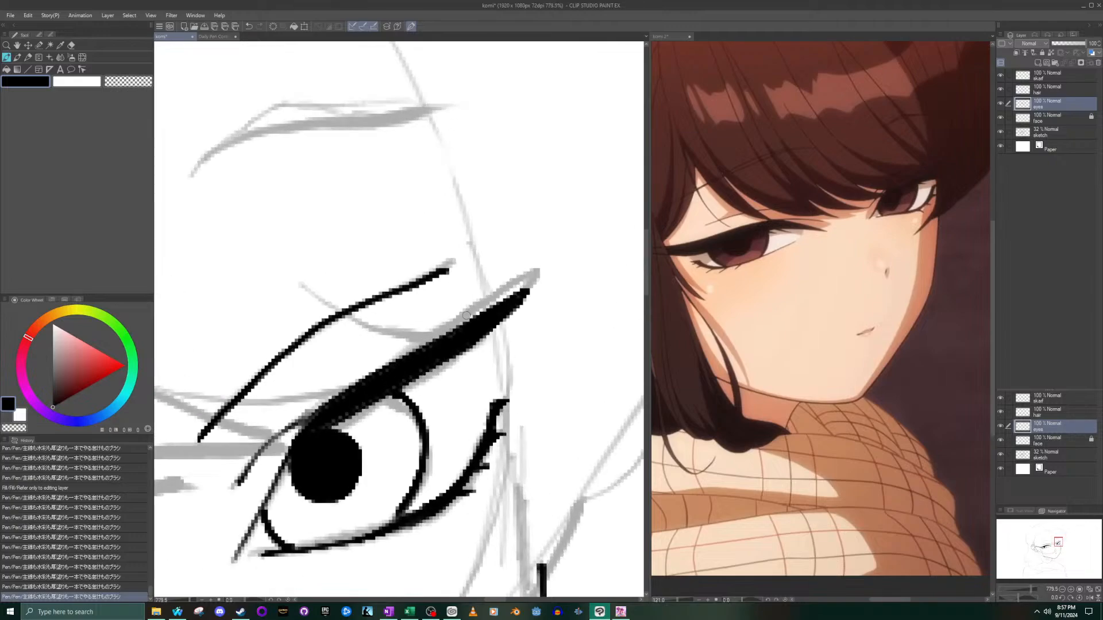
pyautogui.moveTo(484, 316); pyautogui.dragTo(516, 299)
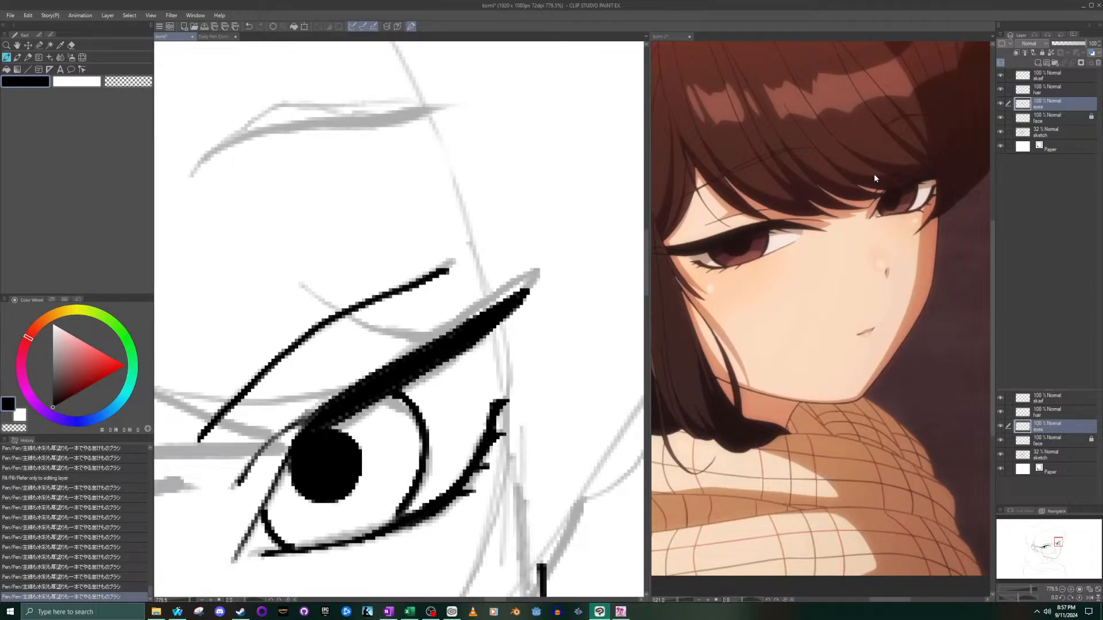
pyautogui.moveTo(460, 322)
pyautogui.mouseDown()
pyautogui.moveTo(533, 278)
pyautogui.moveTo(439, 339)
pyautogui.moveTo(474, 332)
pyautogui.mouseUp()
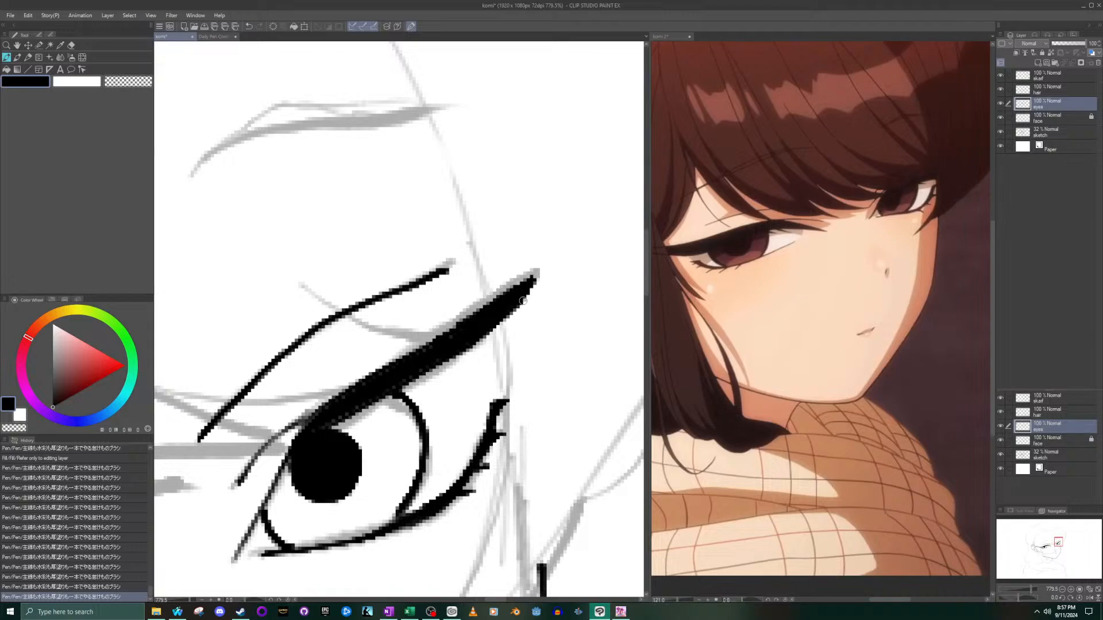
pyautogui.moveTo(496, 331)
pyautogui.mouseDown()
pyautogui.moveTo(487, 340)
pyautogui.moveTo(538, 276)
pyautogui.moveTo(480, 342)
pyautogui.moveTo(442, 363)
pyautogui.mouseUp()
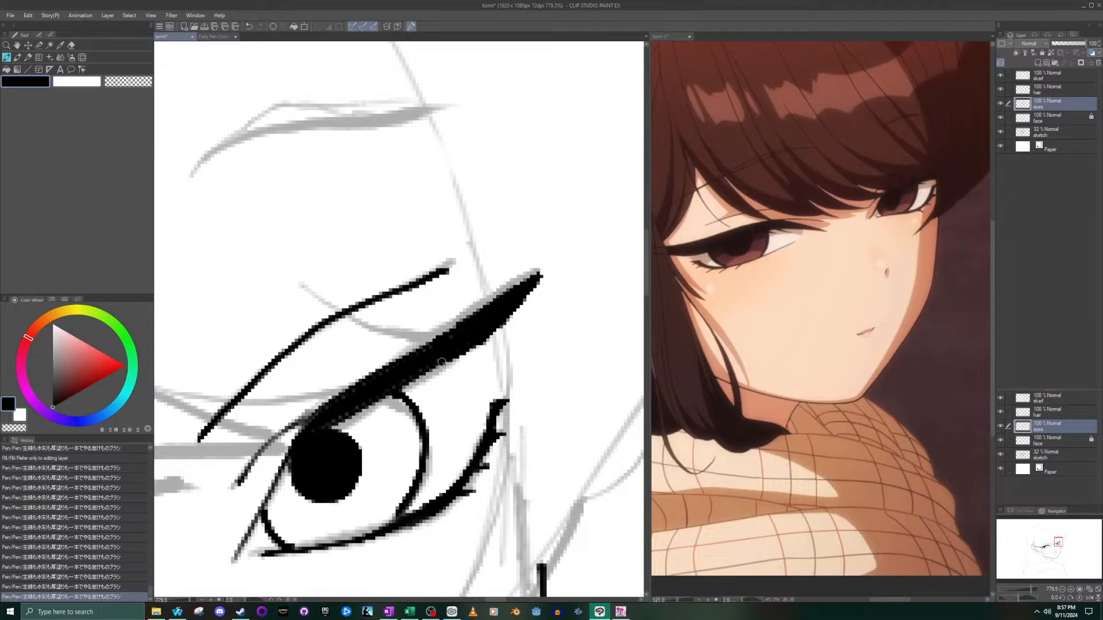
pyautogui.scroll(-6, 440, 362)
pyautogui.scroll(-6, 441, 362)
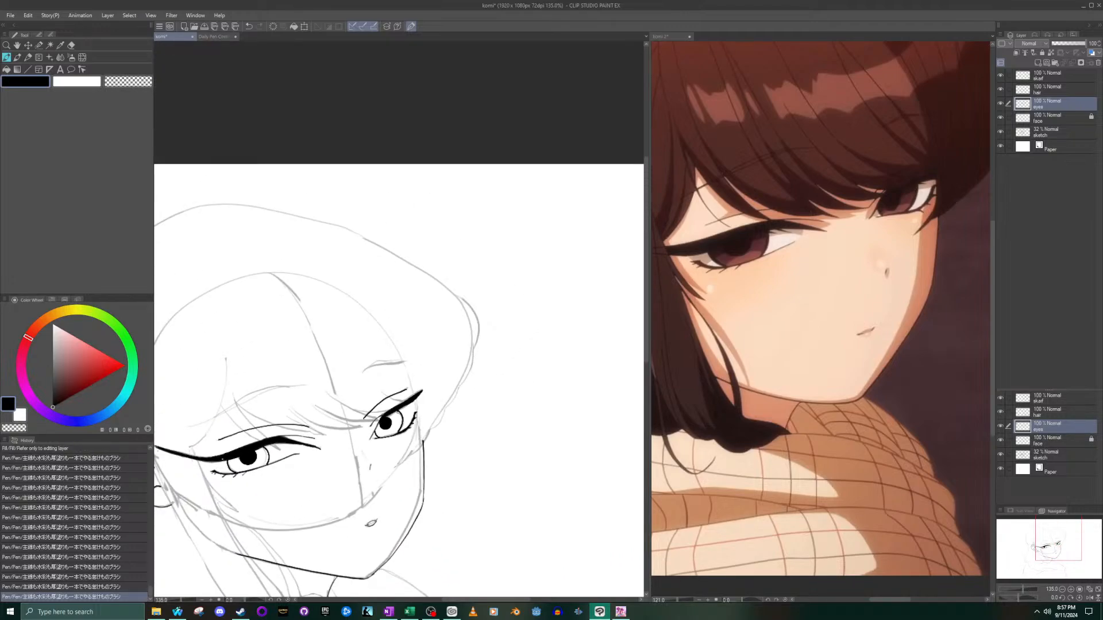
# - Smooth and thicken the underside of the near eye's upper lash band beside the iris with a short ink stroke
pyautogui.scroll(10, 250, 453)
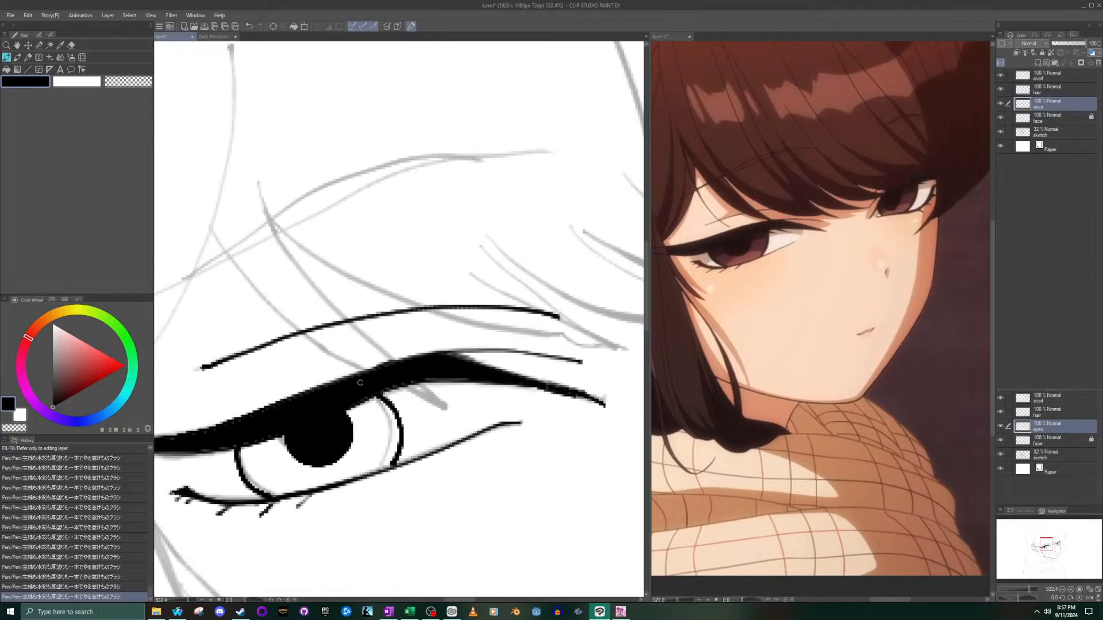
pyautogui.scroll(3, 475, 354)
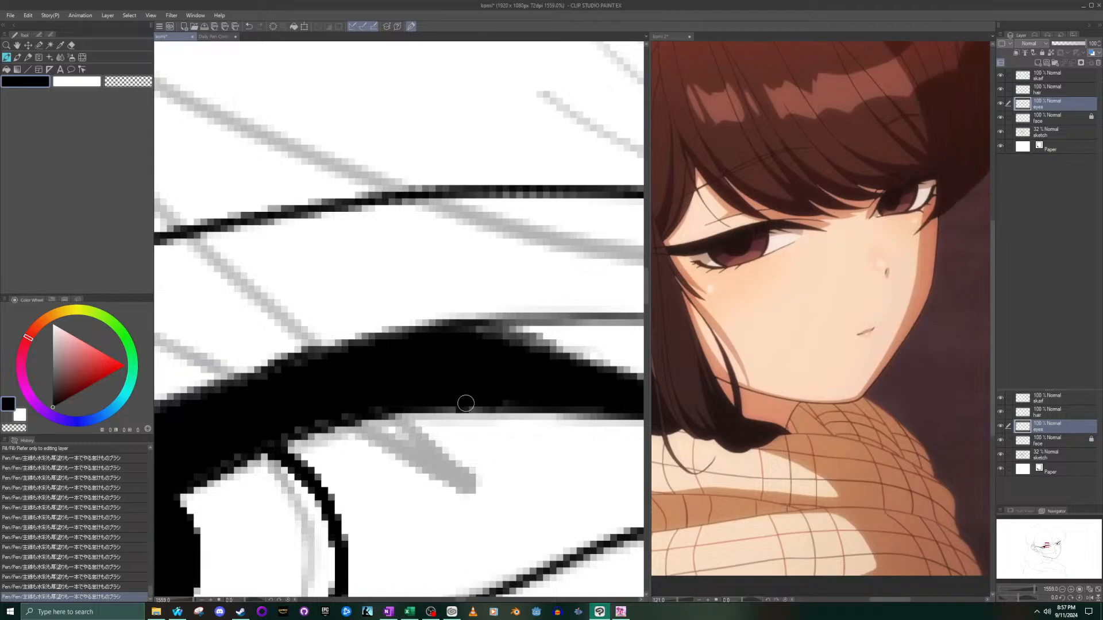
pyautogui.moveTo(467, 406); pyautogui.dragTo(414, 409)
pyautogui.scroll(-14, 474, 404)
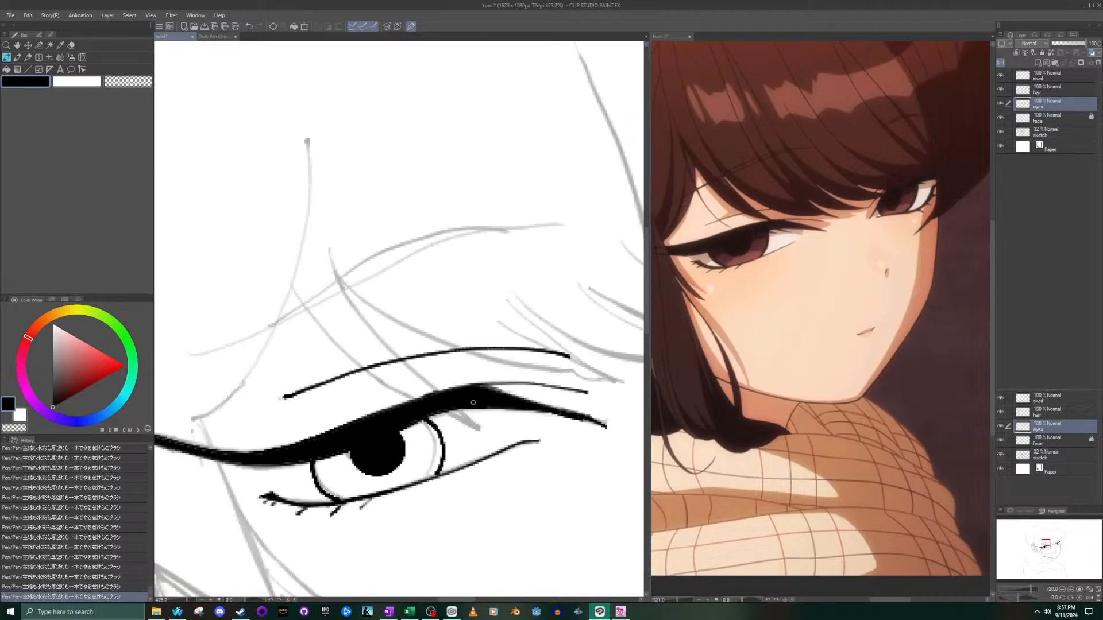
pyautogui.scroll(10, 473, 412)
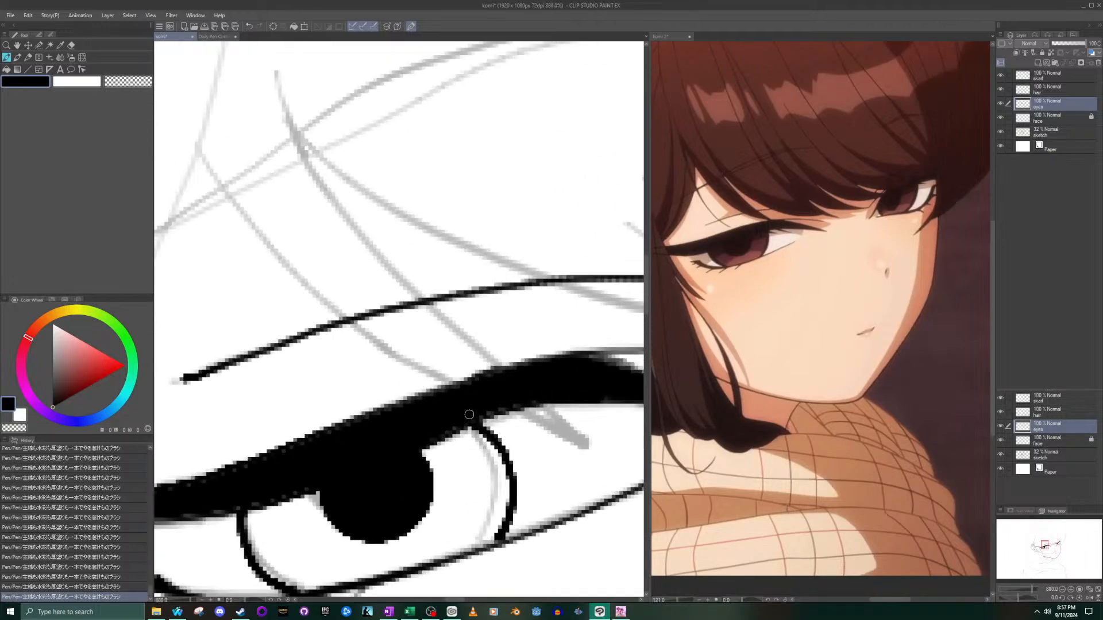
pyautogui.scroll(-12, 473, 412)
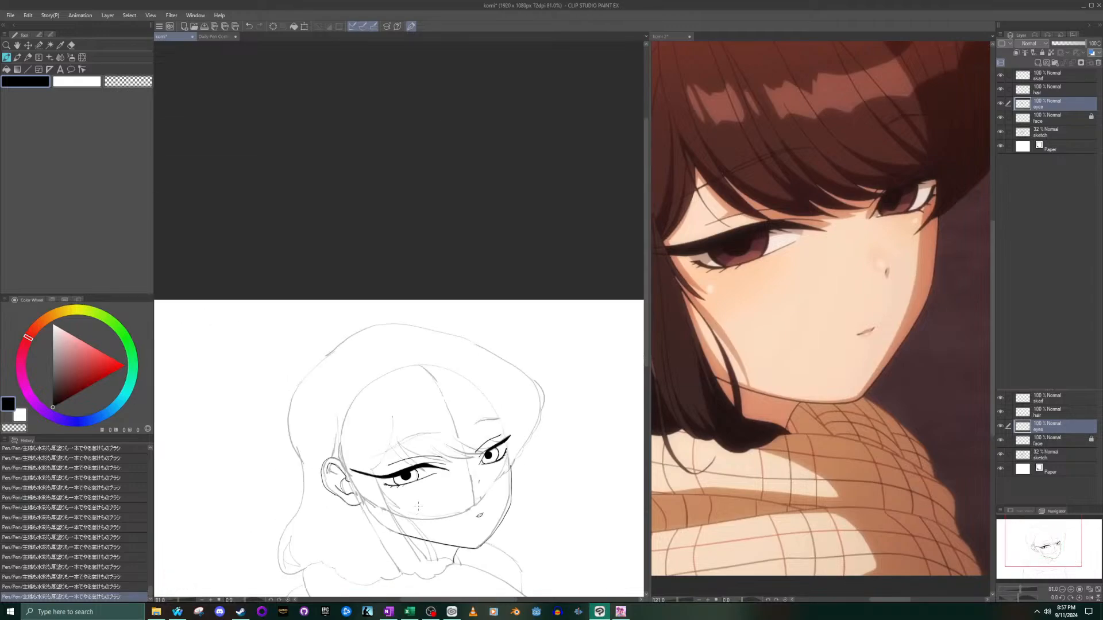
# - Ink a new curved edge for the near eye's iris on the nose side, slightly closer to the pupil than the existing line
pyautogui.scroll(8, 414, 503)
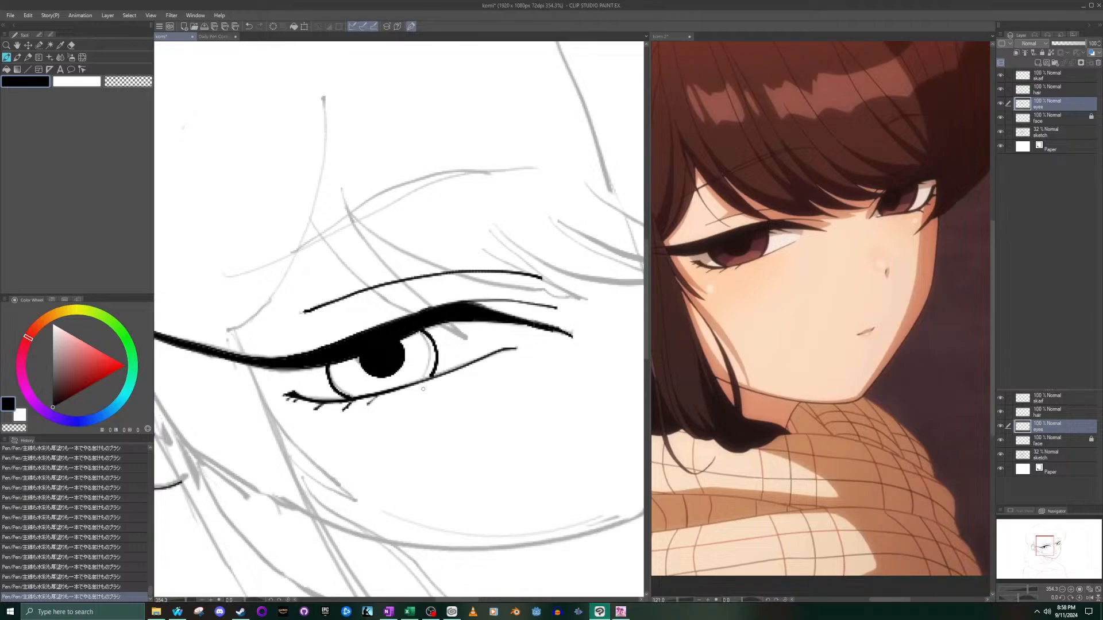
pyautogui.scroll(4, 419, 325)
pyautogui.moveTo(418, 327)
pyautogui.mouseDown()
pyautogui.moveTo(444, 362)
pyautogui.moveTo(423, 439)
pyautogui.mouseUp()
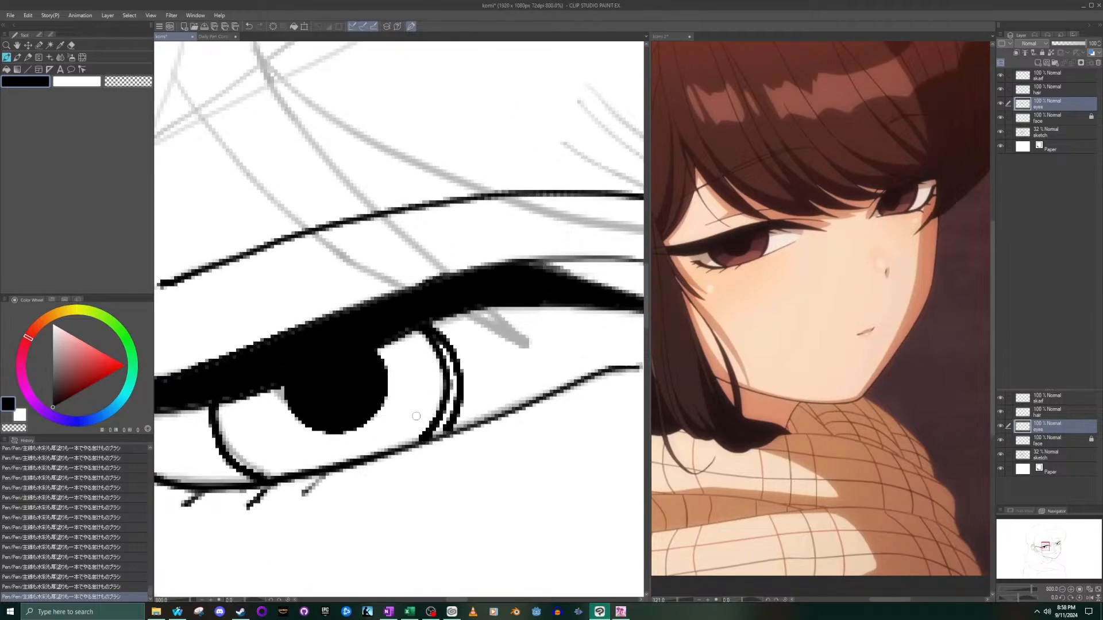
# - Erase the old outer iris line on the near eye's nose side, changing from the Rough to the Vector eraser
pyautogui.click(72, 46)
pyautogui.scroll(3, 488, 362)
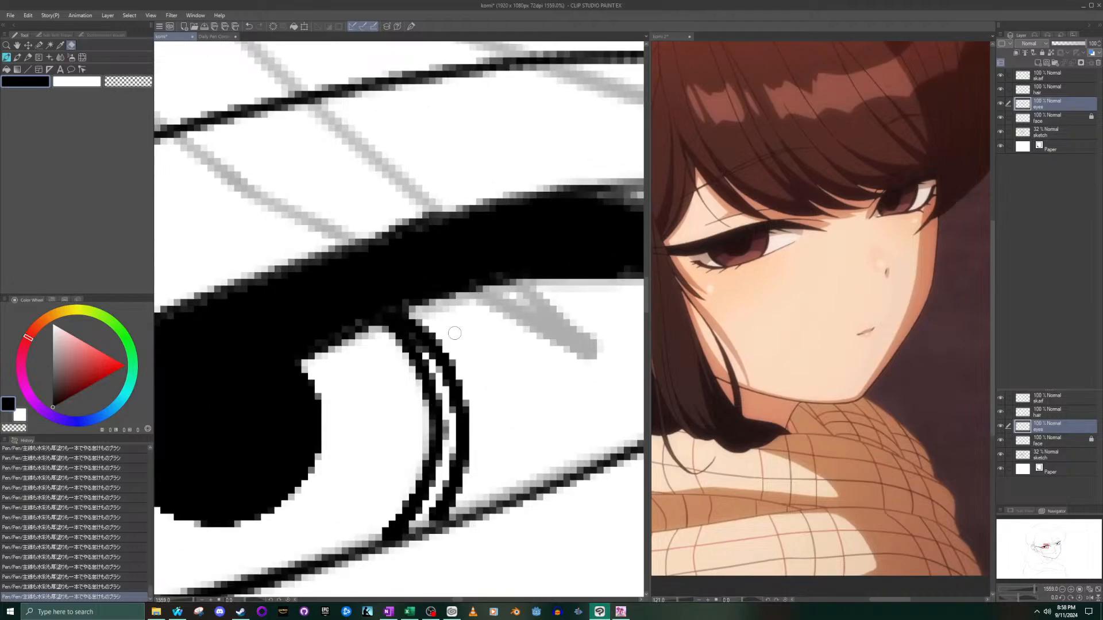
pyautogui.moveTo(451, 357)
pyautogui.mouseDown()
pyautogui.moveTo(461, 416)
pyautogui.moveTo(455, 407)
pyautogui.moveTo(450, 385)
pyautogui.moveTo(471, 423)
pyautogui.moveTo(439, 350)
pyautogui.moveTo(448, 382)
pyautogui.mouseUp()
pyautogui.click(65, 36)
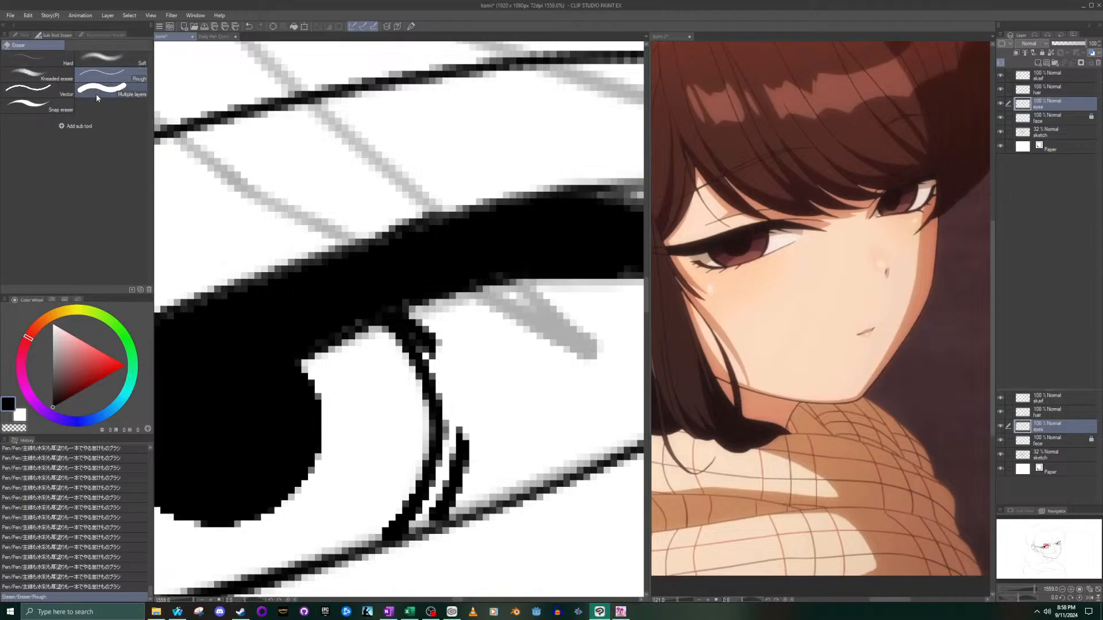
pyautogui.click(53, 90)
pyautogui.moveTo(441, 362); pyautogui.dragTo(415, 322)
pyautogui.moveTo(471, 449)
pyautogui.mouseDown()
pyautogui.moveTo(460, 428)
pyautogui.moveTo(456, 476)
pyautogui.moveTo(434, 506)
pyautogui.moveTo(454, 505)
pyautogui.mouseUp()
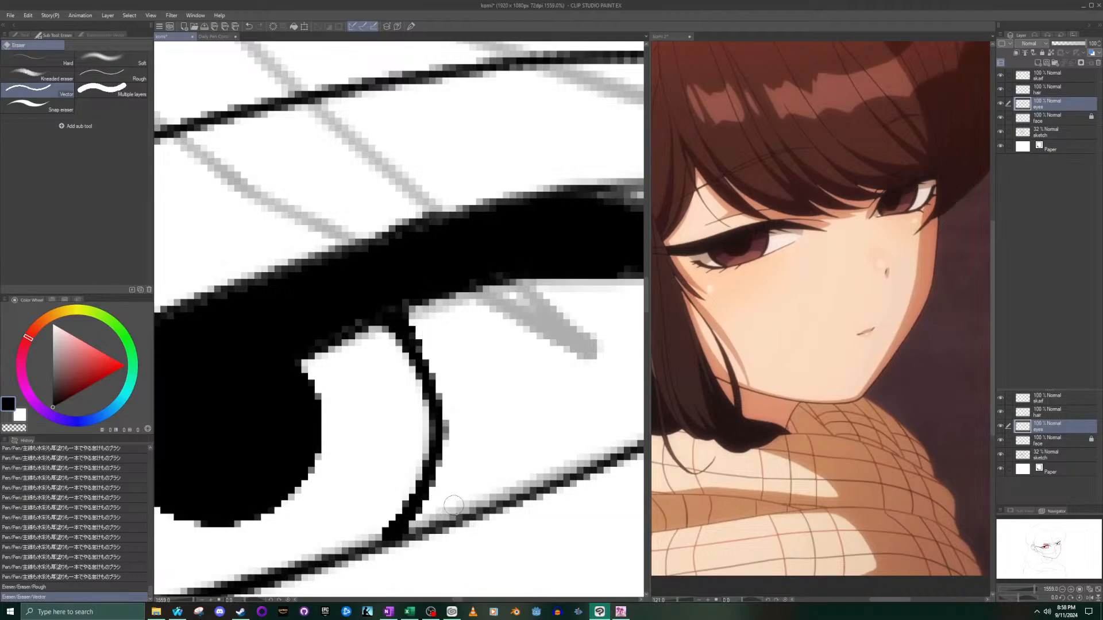
pyautogui.scroll(-10, 453, 505)
pyautogui.scroll(3, 589, 397)
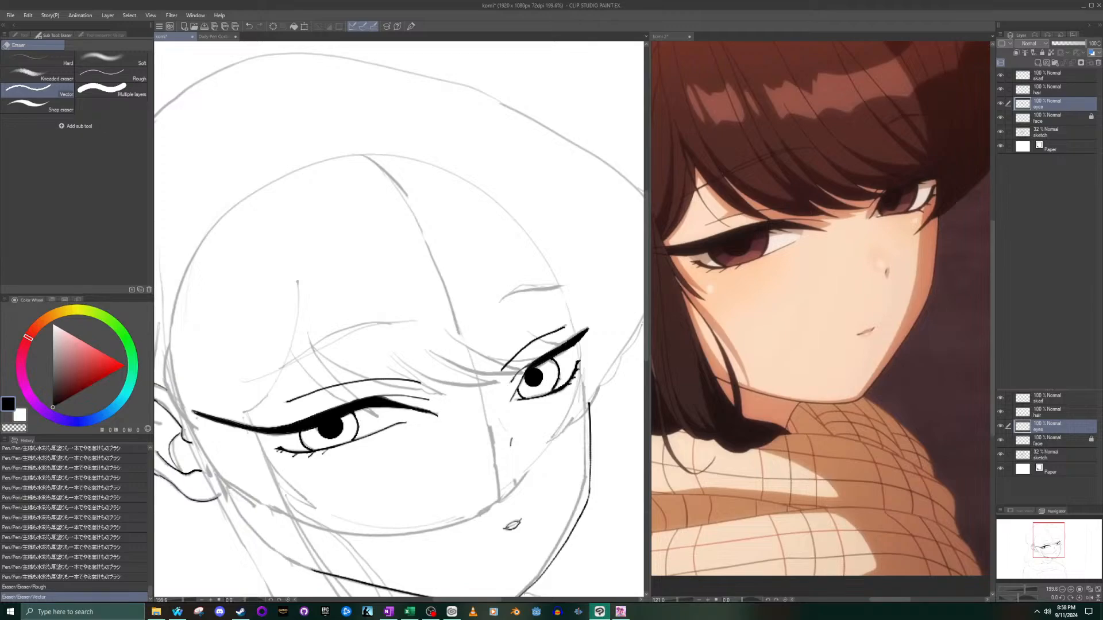
# - Return to the pen and touch up the lower outer edge of the near eye's pupil
pyautogui.click(18, 37)
pyautogui.click(7, 58)
pyautogui.scroll(4, 347, 422)
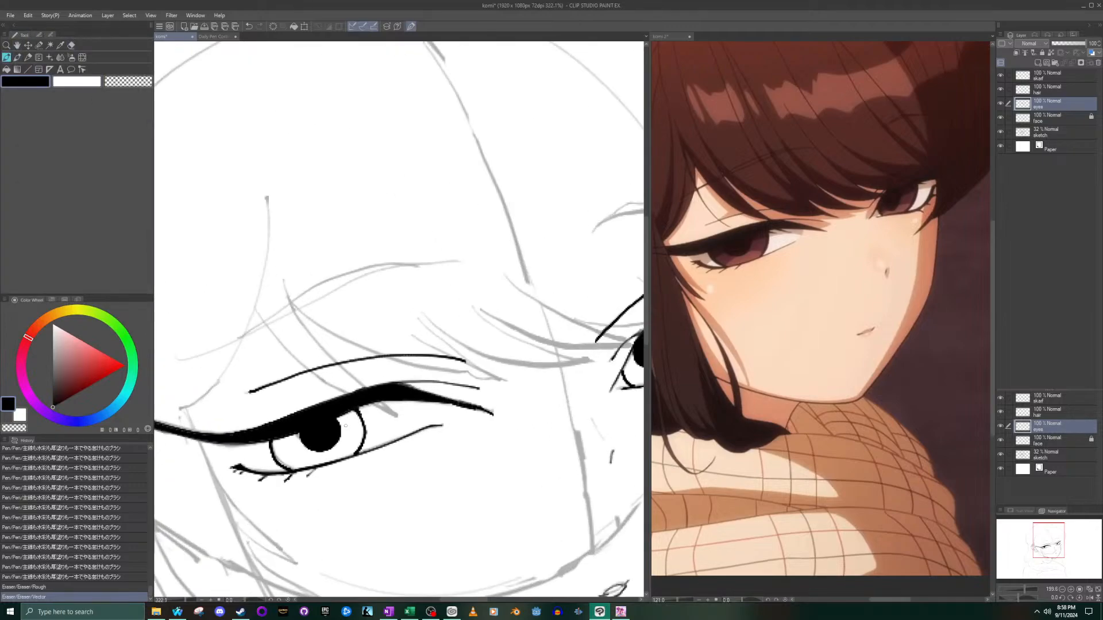
pyautogui.scroll(3, 347, 422)
pyautogui.moveTo(285, 427); pyautogui.dragTo(323, 462)
pyautogui.scroll(-6, 322, 460)
pyautogui.scroll(4, 323, 444)
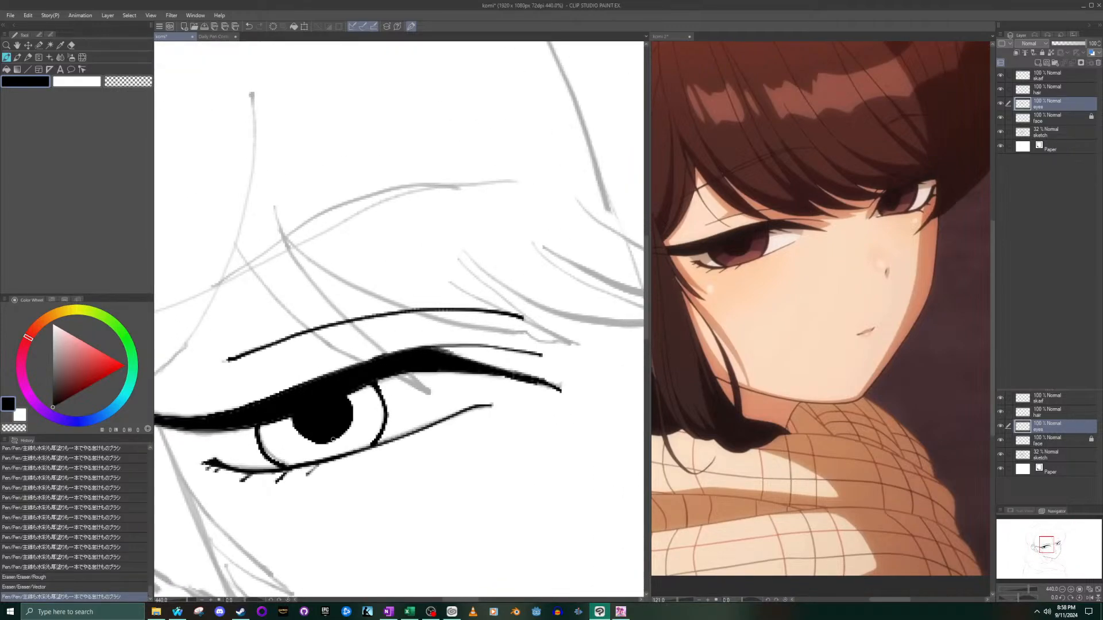
pyautogui.scroll(-5, 334, 439)
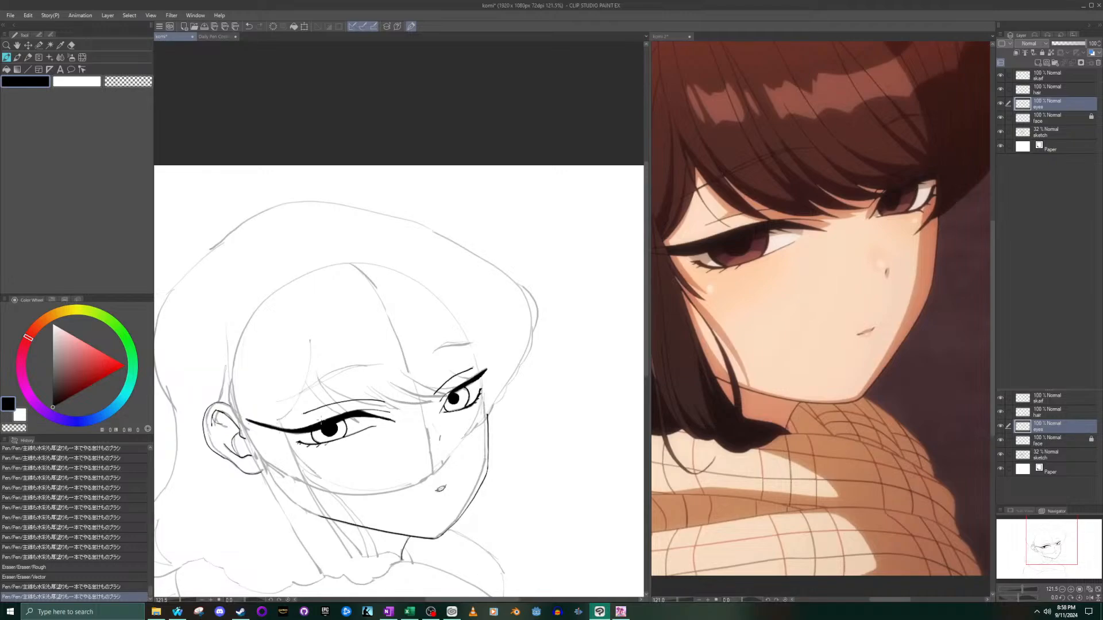
pyautogui.scroll(4, 321, 420)
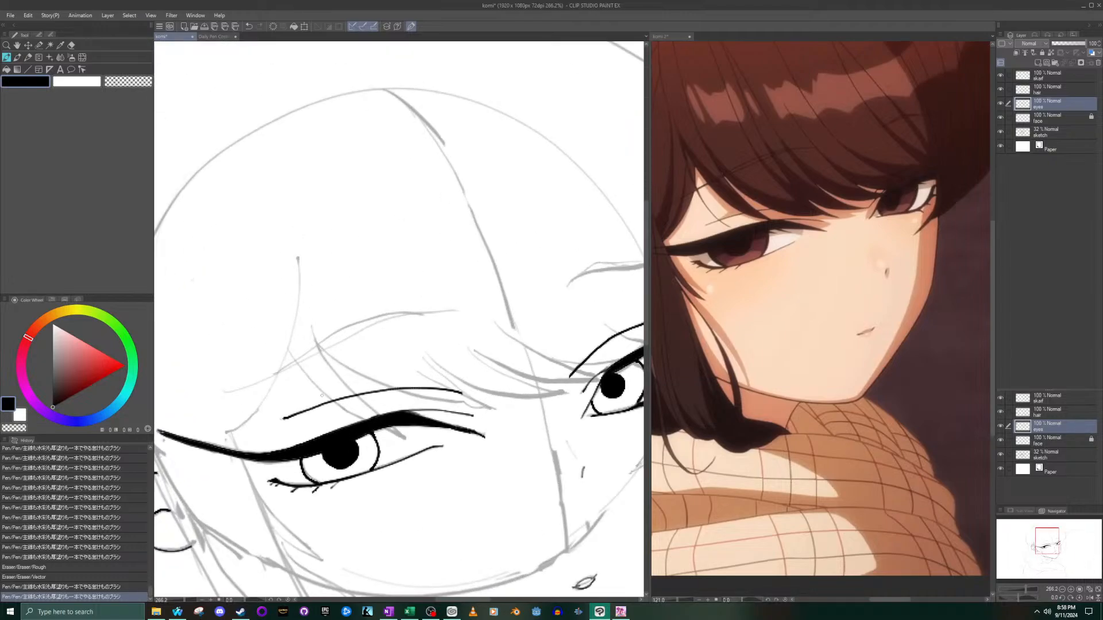
pyautogui.scroll(-5, 322, 395)
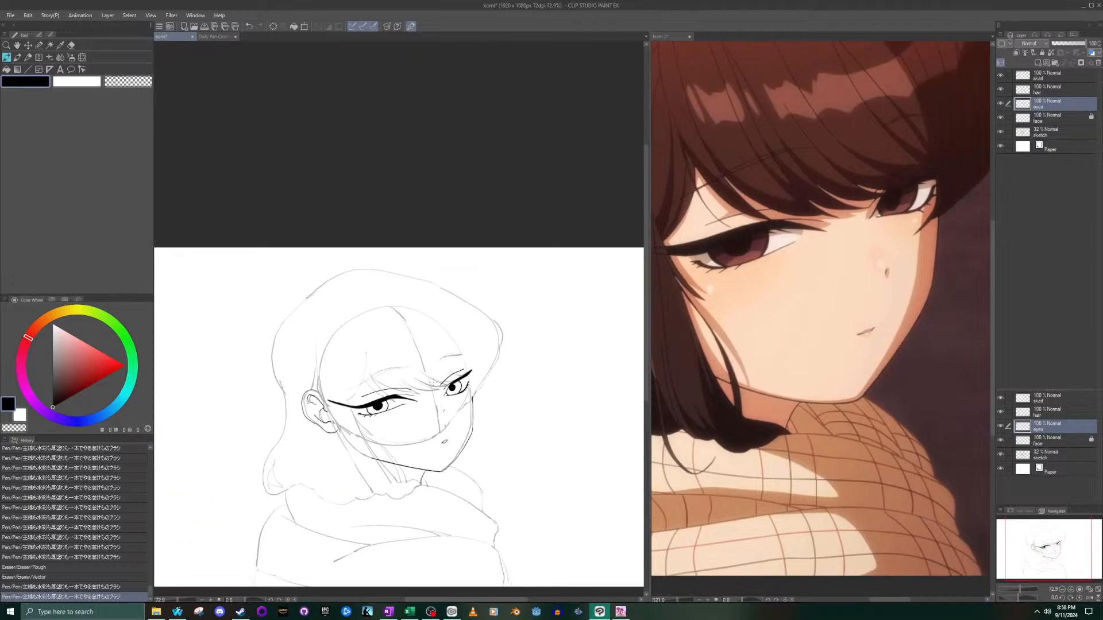
pyautogui.scroll(5, 469, 310)
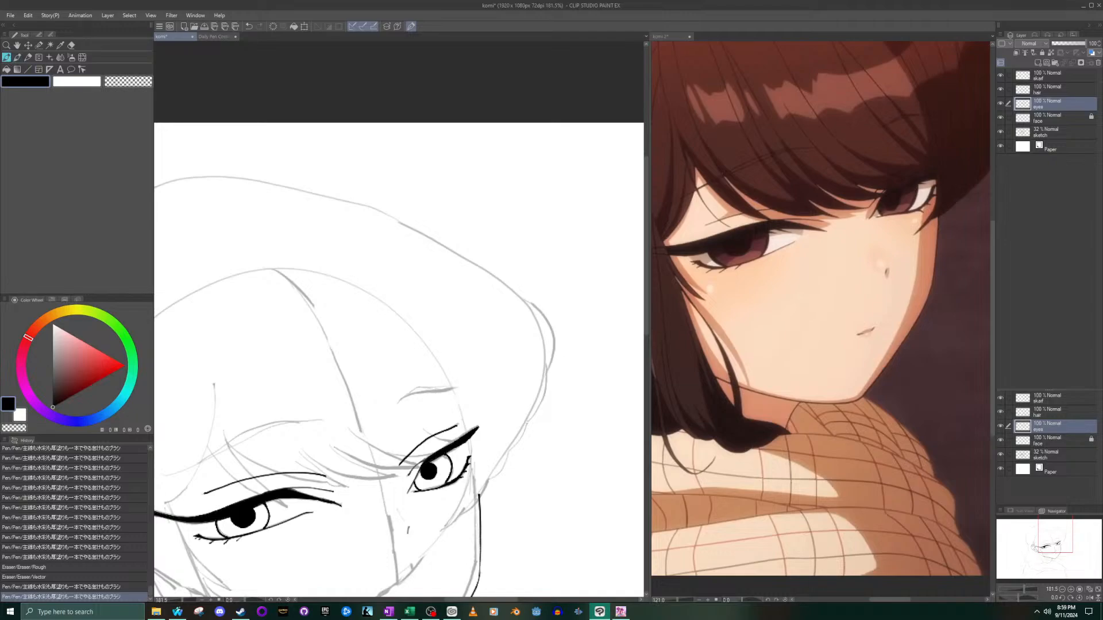
pyautogui.scroll(2, 446, 412)
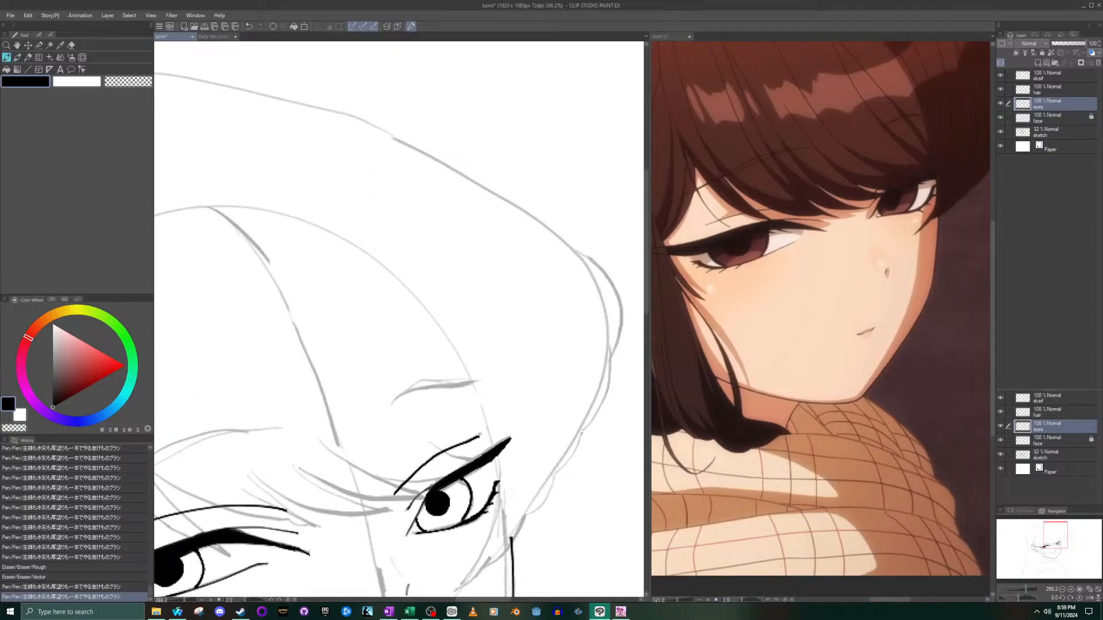
pyautogui.click(393, 404)
pyautogui.moveTo(395, 353); pyautogui.dragTo(365, 319)
pyautogui.hotkey('ctrl', 'z')
pyautogui.hotkey('ctrl', 'z')
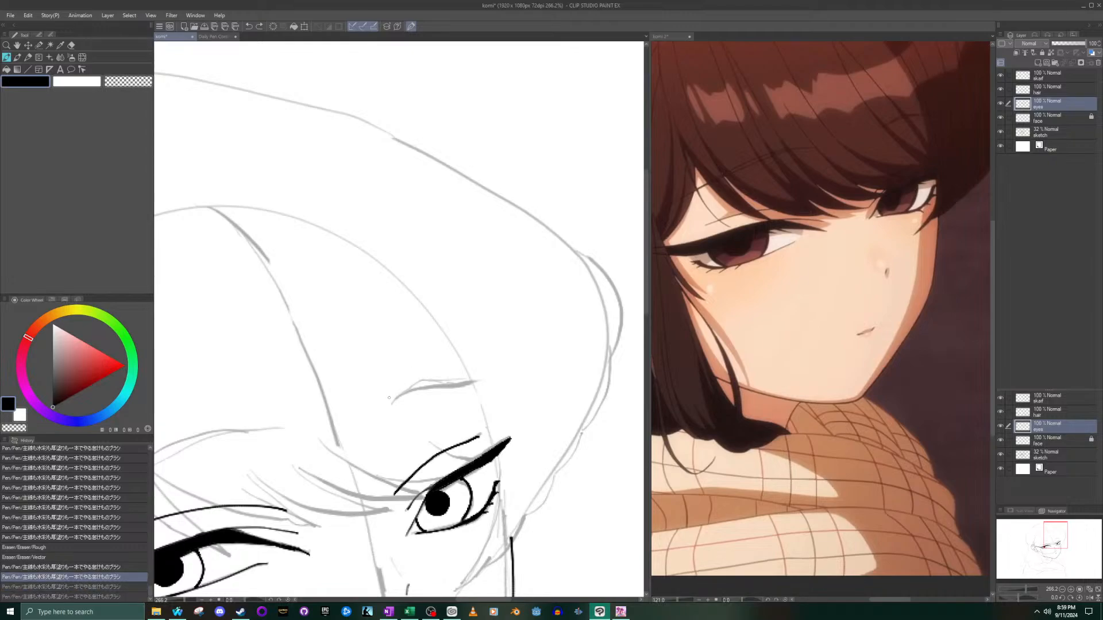
# - Frame the far eye in the reference, then ink the far eyebrow's upper edge as an angular line rising to a peak and running outward
pyautogui.click(838, 190)
pyautogui.scroll(6, 936, 112)
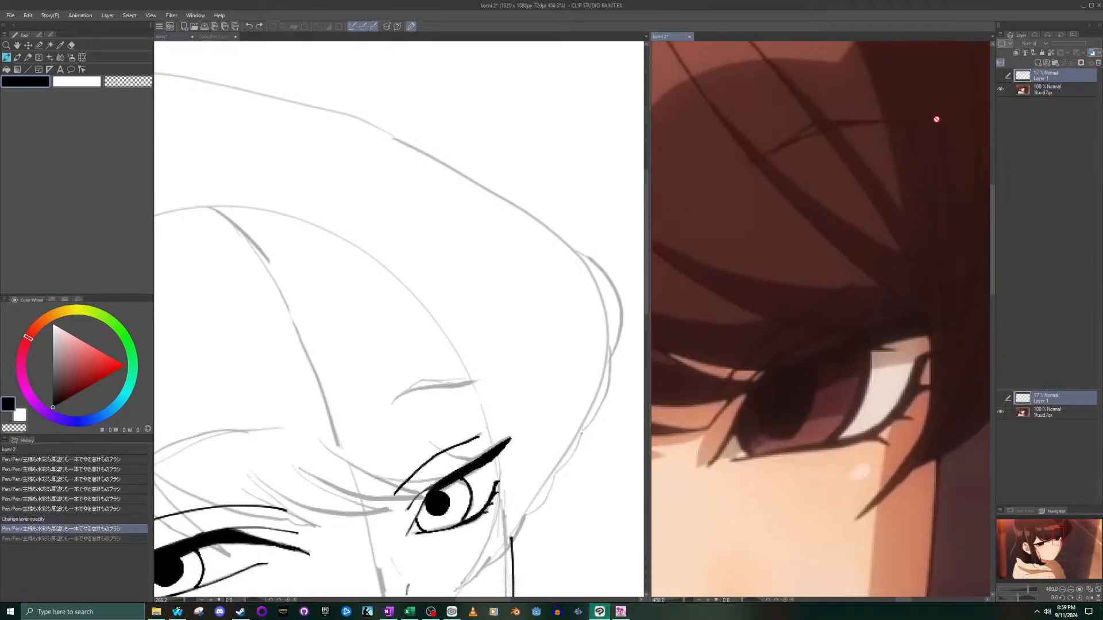
pyautogui.moveTo(1059, 537); pyautogui.dragTo(1062, 538)
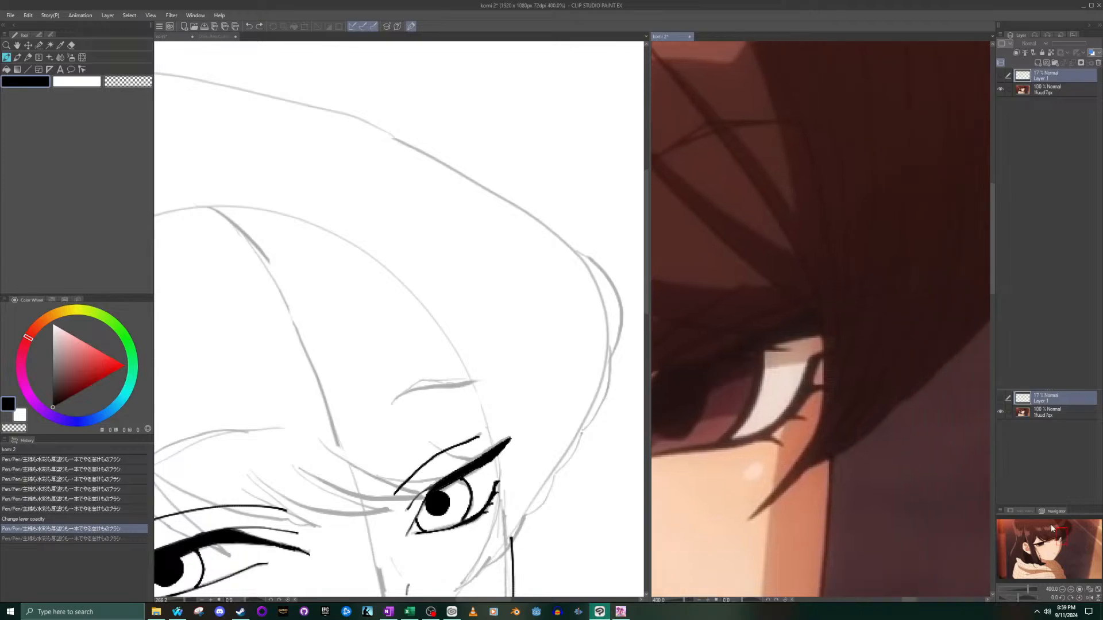
pyautogui.scroll(-6, 903, 277)
pyautogui.click(426, 354)
pyautogui.scroll(4, 432, 348)
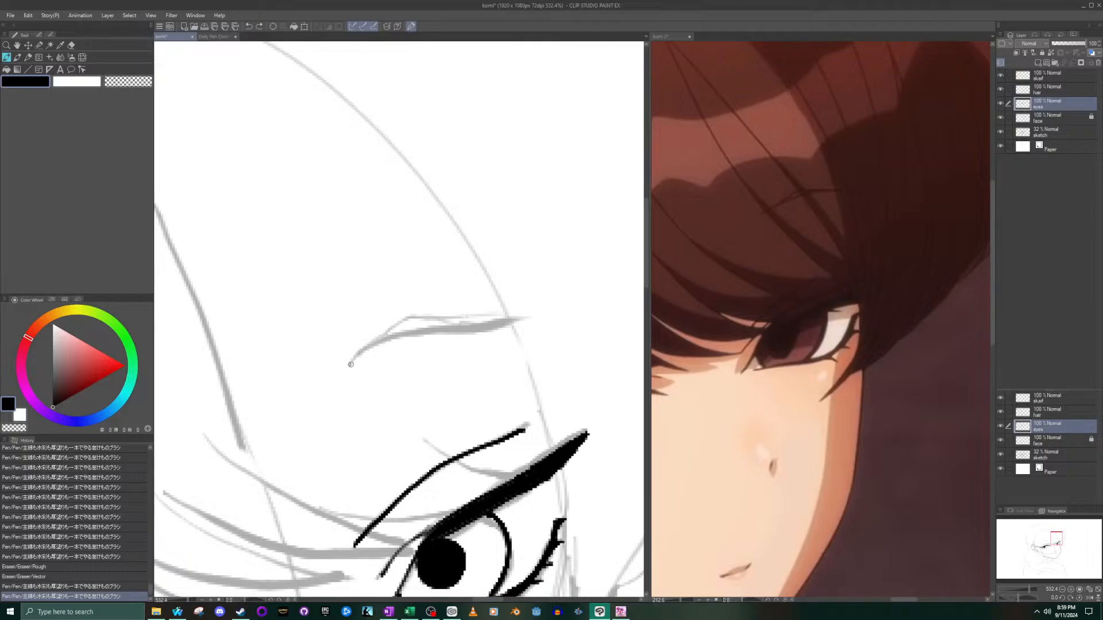
pyautogui.moveTo(351, 362)
pyautogui.mouseDown()
pyautogui.moveTo(408, 310)
pyautogui.moveTo(519, 327)
pyautogui.mouseUp()
pyautogui.hotkey('ctrl', 'z')
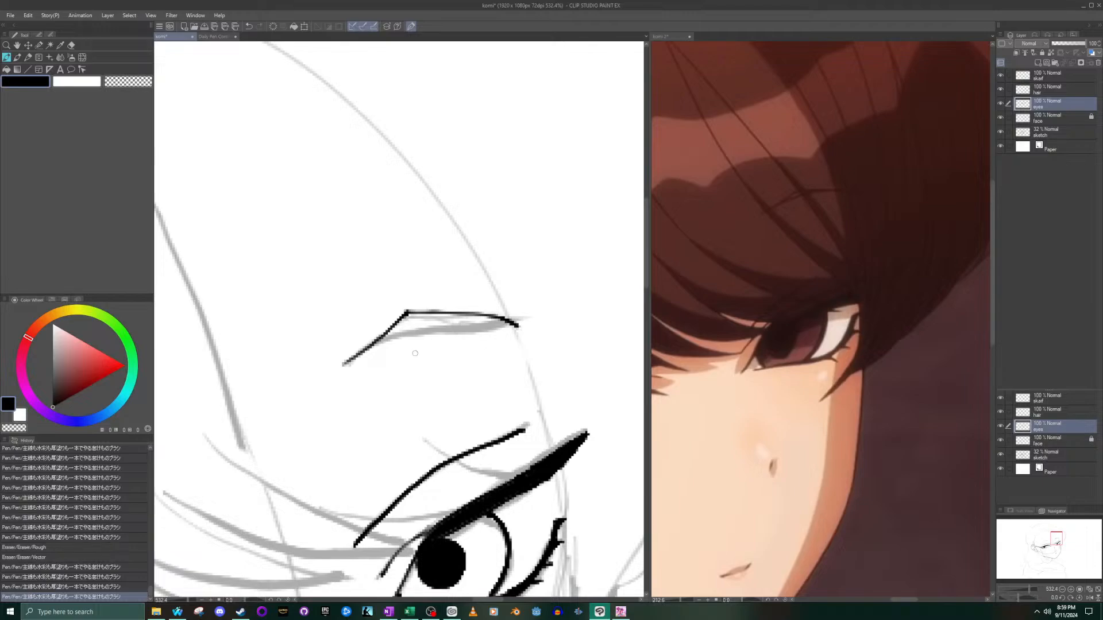
# - Ink the far eyebrow's lower edge as a shallow curve meeting the upper edge at its outer end, redrawing it until it fits
pyautogui.moveTo(355, 357)
pyautogui.mouseDown()
pyautogui.moveTo(405, 331)
pyautogui.moveTo(534, 332)
pyautogui.mouseUp()
pyautogui.hotkey('ctrl', 'z')
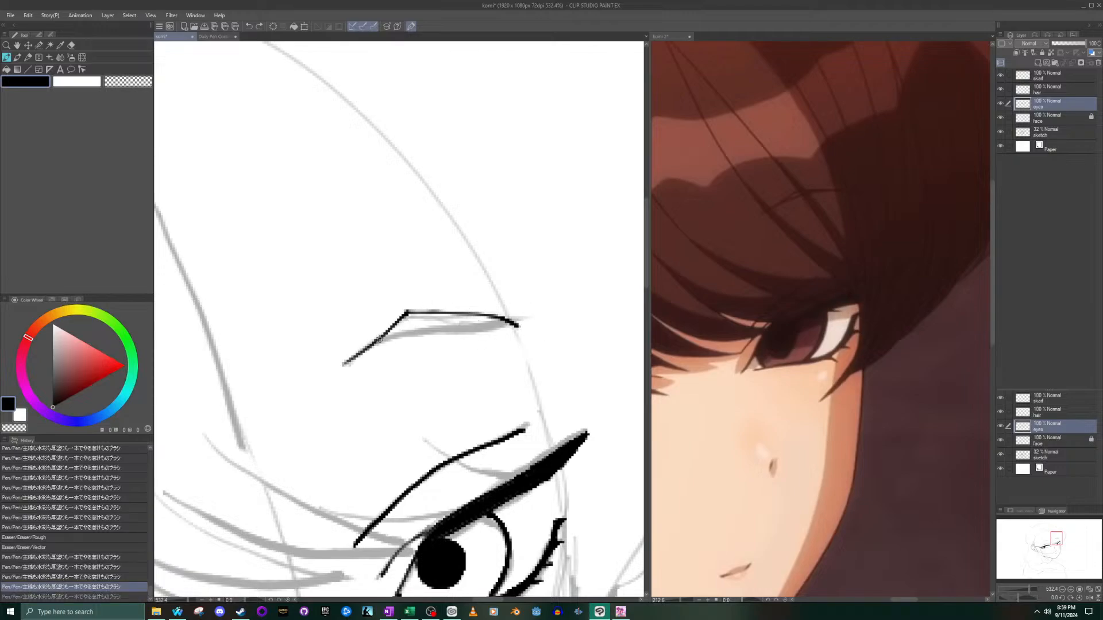
pyautogui.moveTo(361, 352)
pyautogui.mouseDown()
pyautogui.moveTo(427, 325)
pyautogui.moveTo(525, 323)
pyautogui.mouseUp()
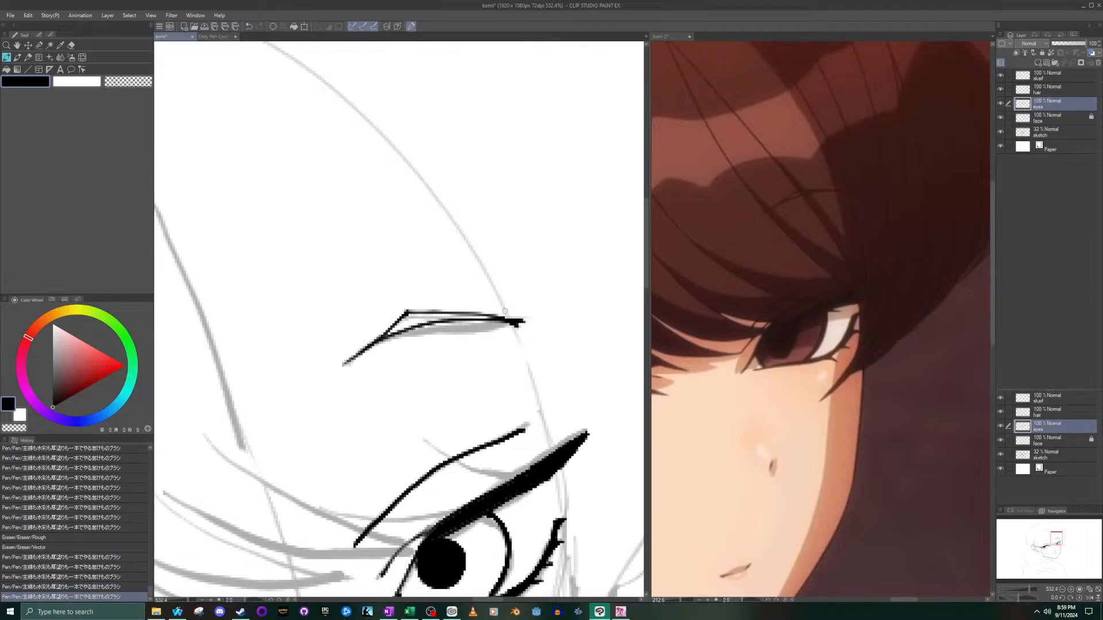
# - Trim the overshooting outer end of the far eyebrow's two lines with the eraser
pyautogui.moveTo(498, 315); pyautogui.dragTo(531, 318)
pyautogui.click(72, 46)
pyautogui.moveTo(533, 318); pyautogui.dragTo(512, 319)
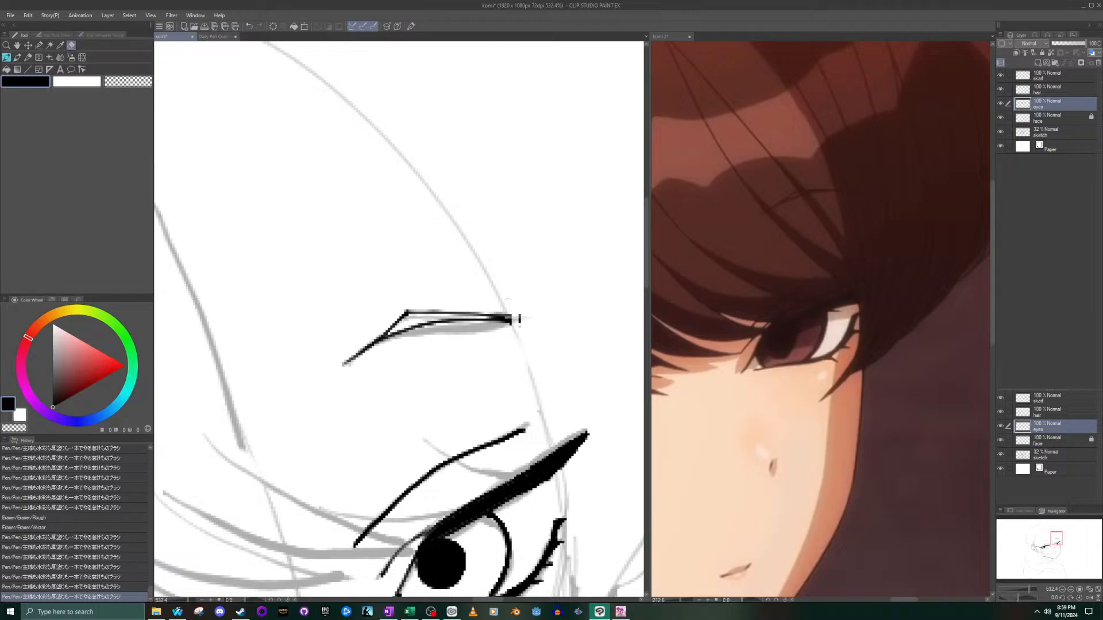
pyautogui.click(497, 311)
# - Redraw the outer ends of the far eyebrow's lines with the pen so they meet in a longer pointed tip
pyautogui.press('p')
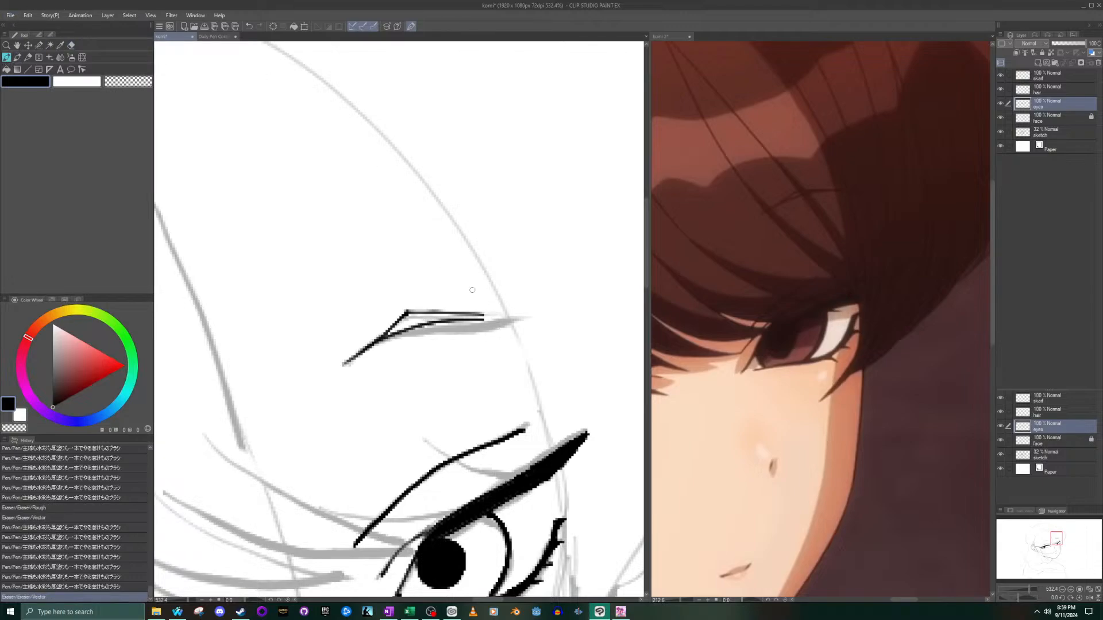
pyautogui.moveTo(492, 315); pyautogui.dragTo(533, 317)
pyautogui.moveTo(452, 318); pyautogui.dragTo(540, 321)
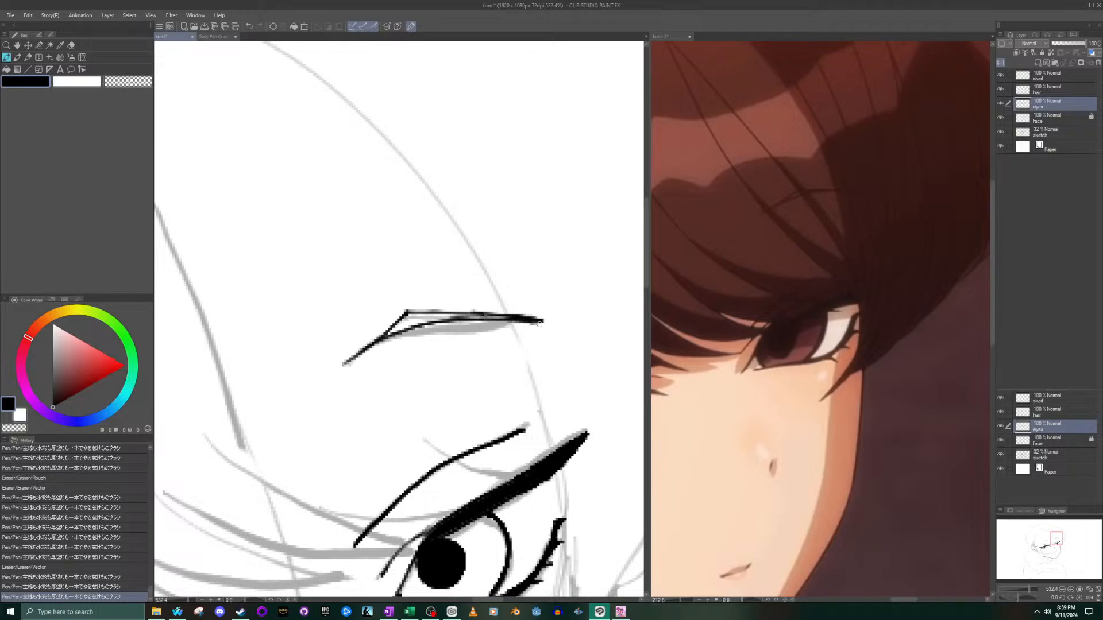
pyautogui.scroll(-5, 484, 324)
pyautogui.scroll(-4, 451, 337)
pyautogui.scroll(6, 365, 356)
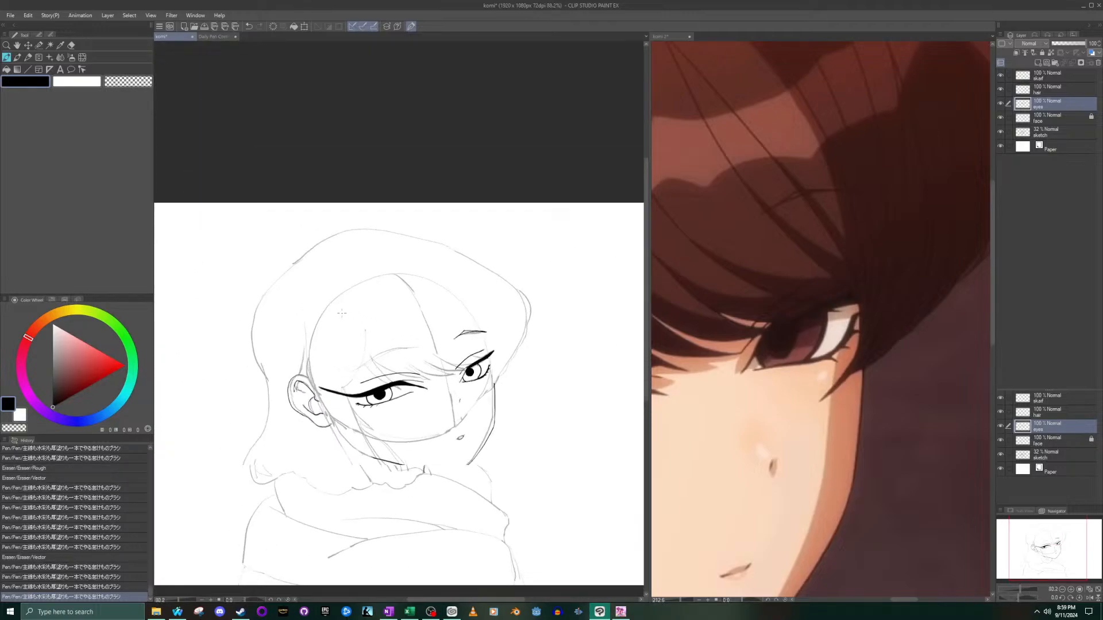
# - Frame the near eye in the reference and ink the near eyebrow's long rising line plus a higher arched upper edge, following the sketch
pyautogui.scroll(2, 402, 485)
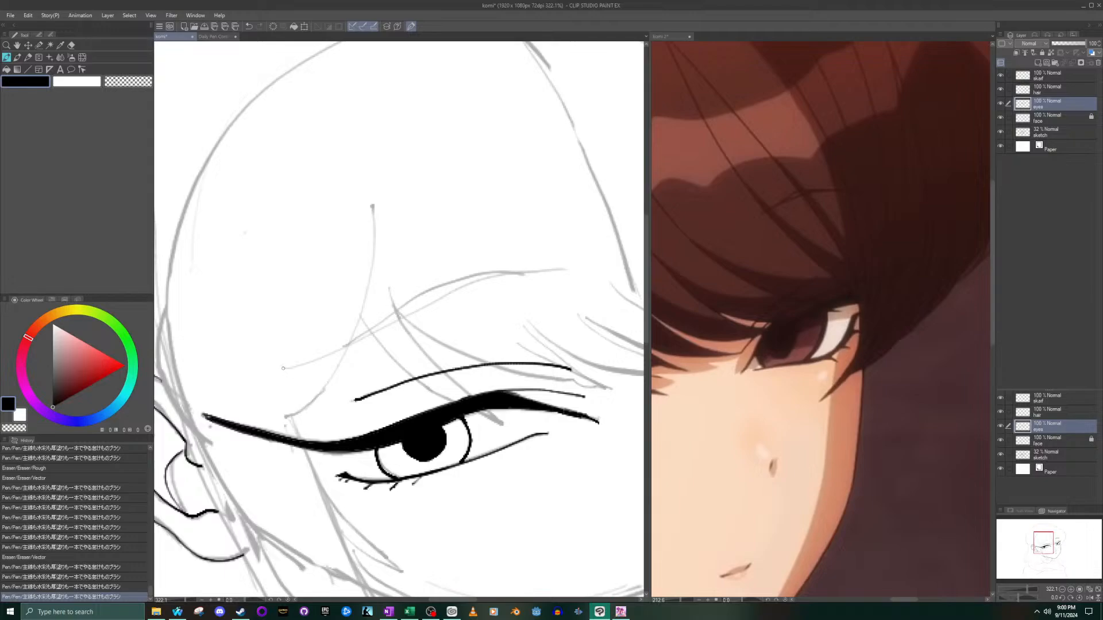
pyautogui.moveTo(309, 363)
pyautogui.mouseDown()
pyautogui.moveTo(440, 289)
pyautogui.moveTo(553, 276)
pyautogui.mouseUp()
pyautogui.hotkey('ctrl', 'z')
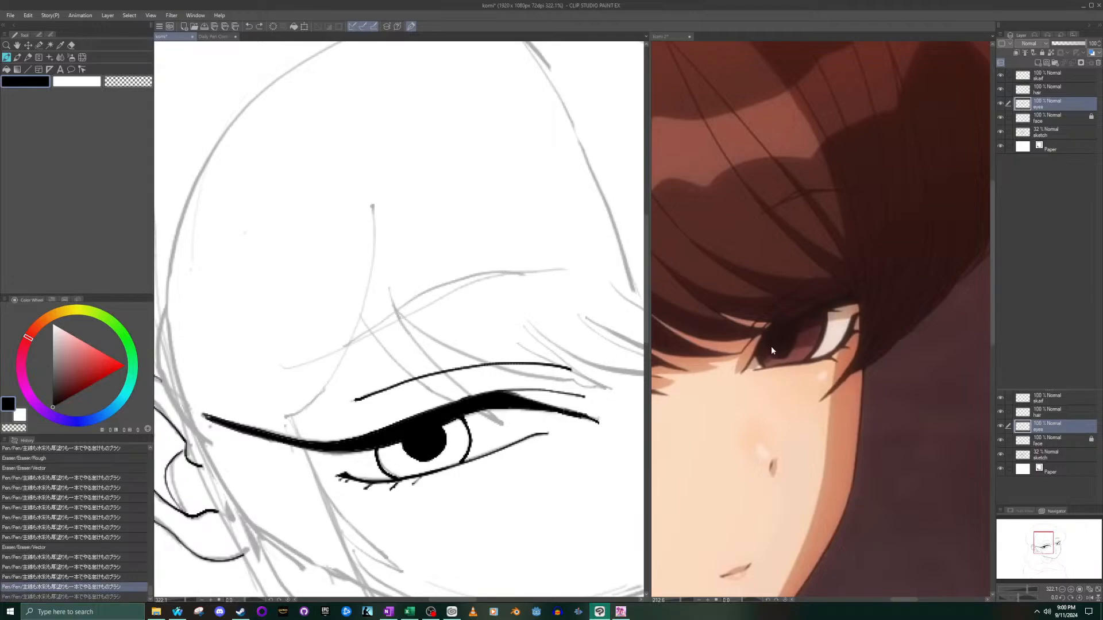
pyautogui.click(898, 423)
pyautogui.moveTo(1055, 536); pyautogui.dragTo(1037, 539)
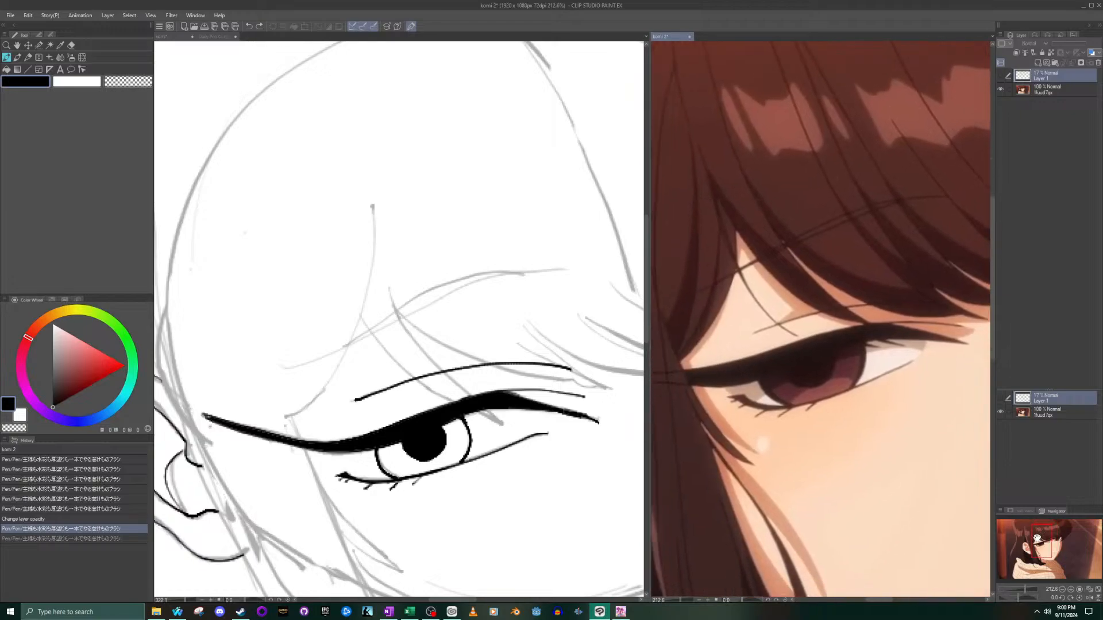
pyautogui.click(552, 269)
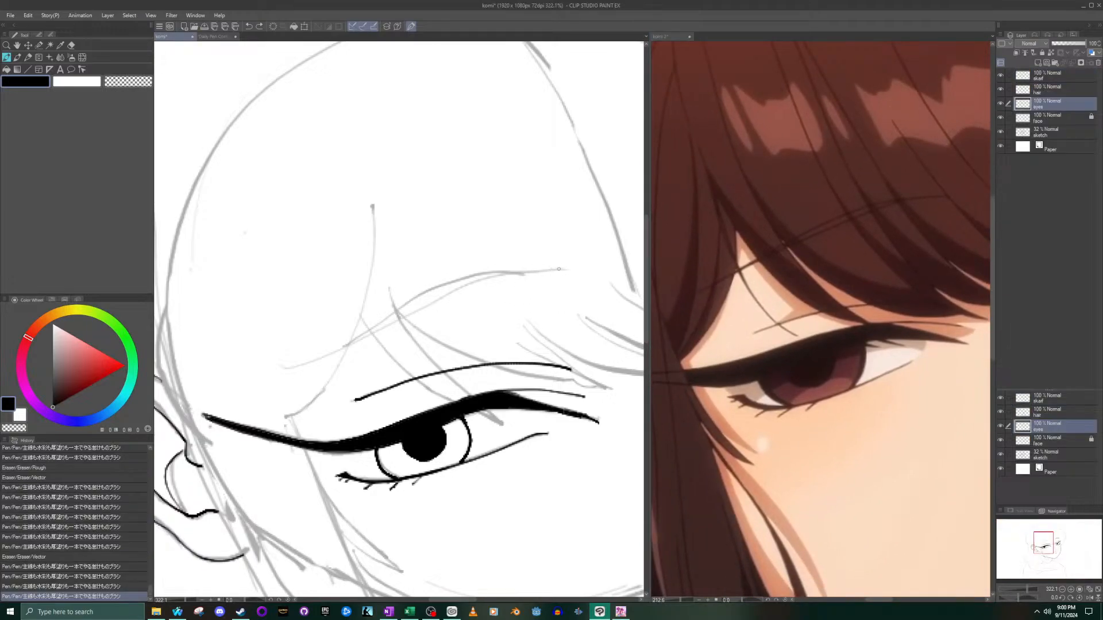
pyautogui.moveTo(522, 273)
pyautogui.mouseDown()
pyautogui.moveTo(405, 310)
pyautogui.moveTo(300, 369)
pyautogui.moveTo(457, 291)
pyautogui.moveTo(574, 275)
pyautogui.mouseUp()
pyautogui.hotkey('ctrl', 'z')
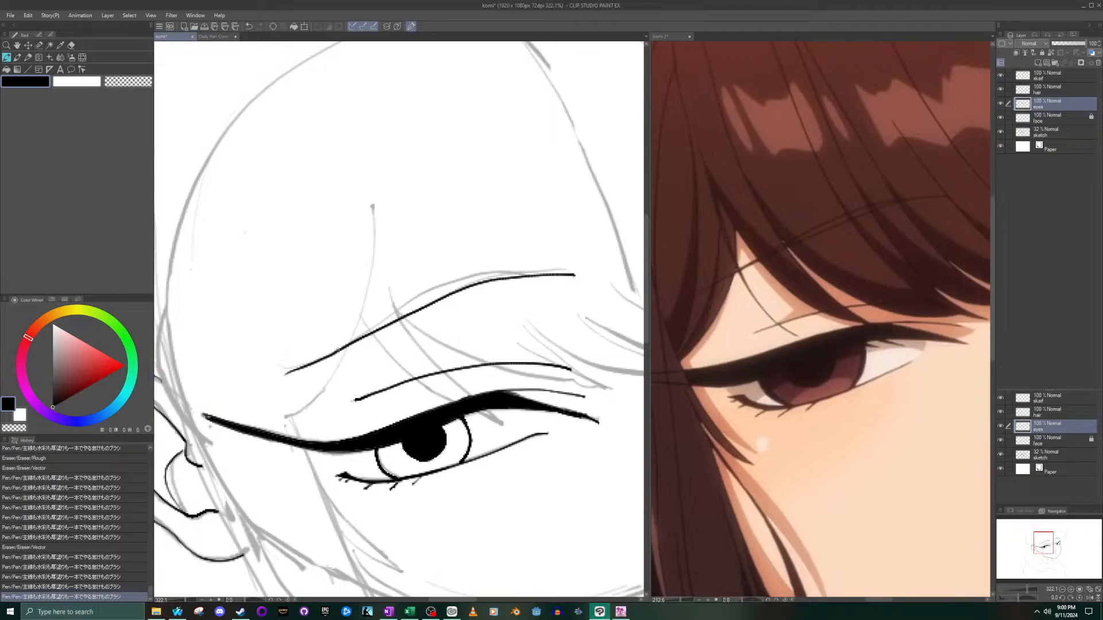
pyautogui.moveTo(458, 282); pyautogui.dragTo(522, 275)
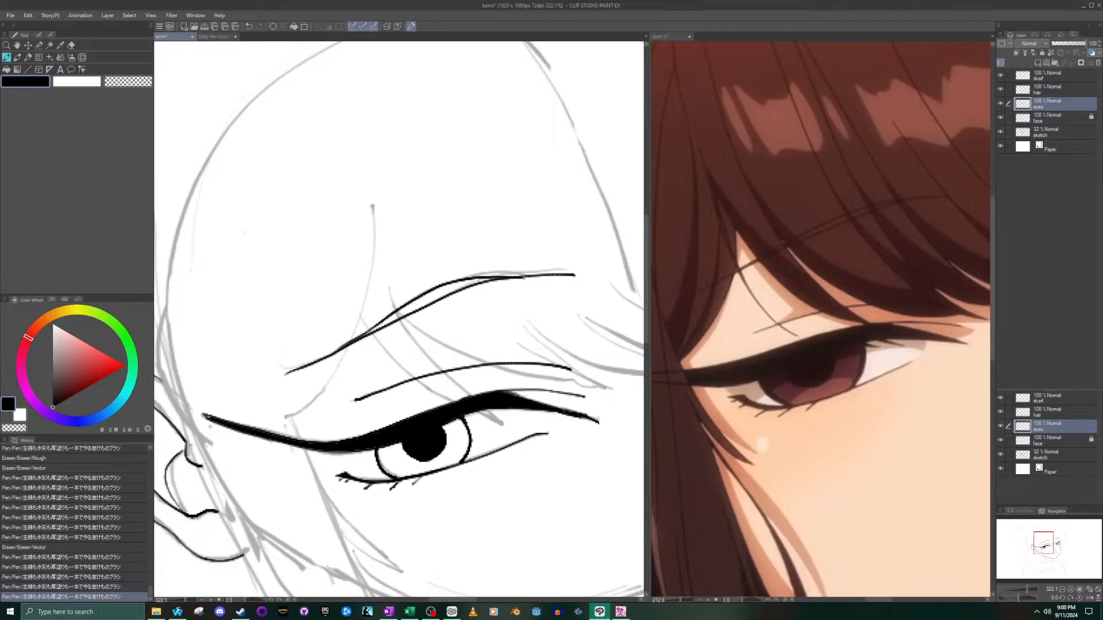
# - Redraw the near eyebrow's upper edge as a lower arch hugging the rising line, undoing and repeating the stroke until it fits
pyautogui.hotkey('ctrl', 'z')
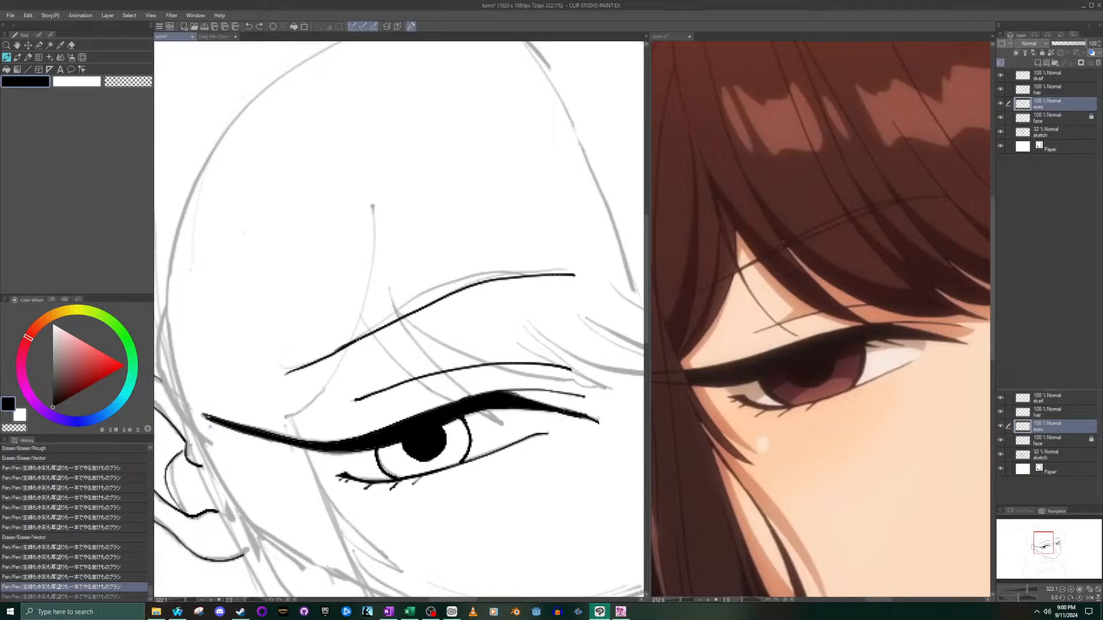
pyautogui.moveTo(398, 310)
pyautogui.mouseDown()
pyautogui.moveTo(489, 272)
pyautogui.moveTo(539, 273)
pyautogui.moveTo(438, 287)
pyautogui.moveTo(326, 358)
pyautogui.mouseUp()
pyautogui.hotkey('ctrl', 'z')
pyautogui.hotkey('ctrl', 'z')
pyautogui.moveTo(395, 316)
pyautogui.mouseDown()
pyautogui.moveTo(478, 277)
pyautogui.moveTo(533, 269)
pyautogui.moveTo(454, 281)
pyautogui.moveTo(388, 313)
pyautogui.mouseUp()
pyautogui.hotkey('ctrl', 'z')
pyautogui.hotkey('ctrl', 'y')
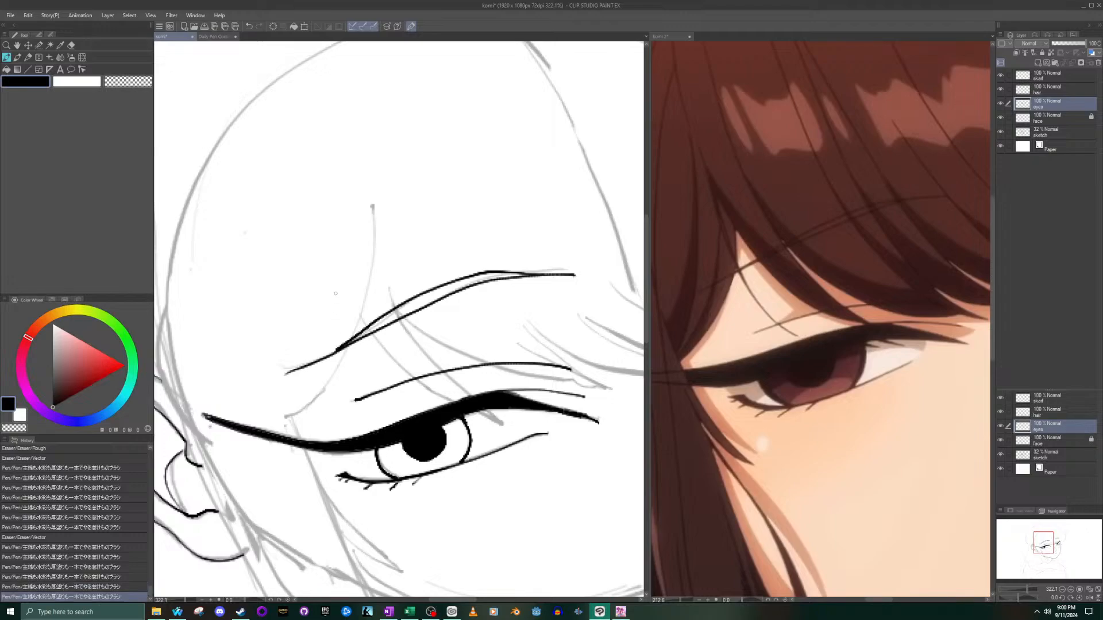
pyautogui.hotkey('ctrl', 'z')
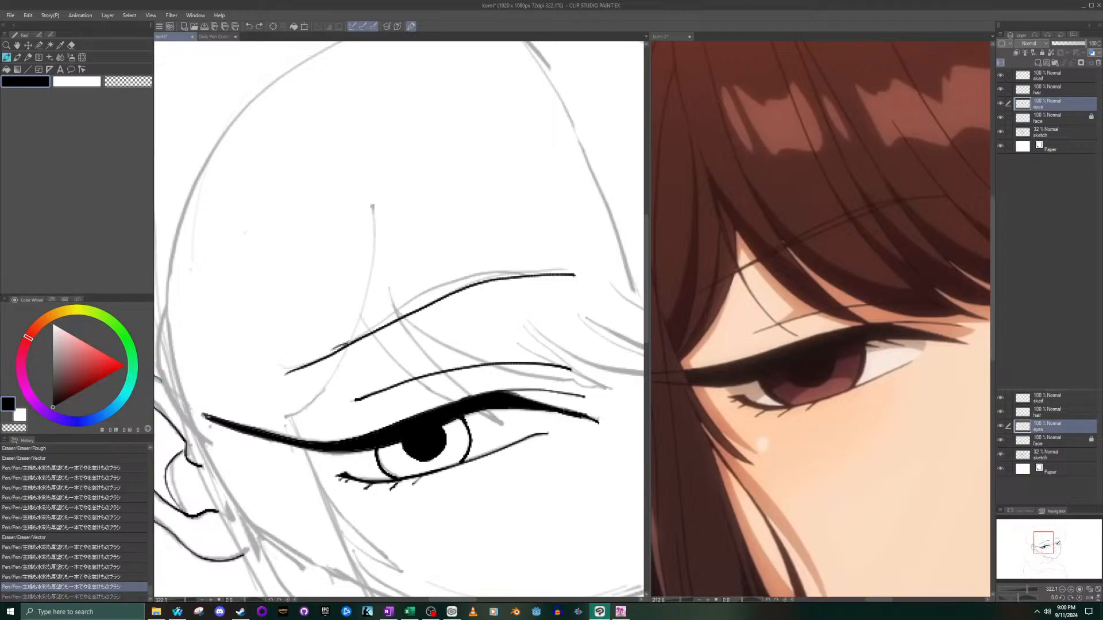
pyautogui.moveTo(390, 315)
pyautogui.mouseDown()
pyautogui.moveTo(446, 280)
pyautogui.moveTo(497, 271)
pyautogui.mouseUp()
pyautogui.hotkey('ctrl', 'z')
pyautogui.moveTo(402, 309)
pyautogui.mouseDown()
pyautogui.moveTo(457, 280)
pyautogui.moveTo(517, 271)
pyautogui.mouseUp()
pyautogui.hotkey('ctrl', 'z')
pyautogui.scroll(2, 438, 293)
pyautogui.scroll(1, 439, 304)
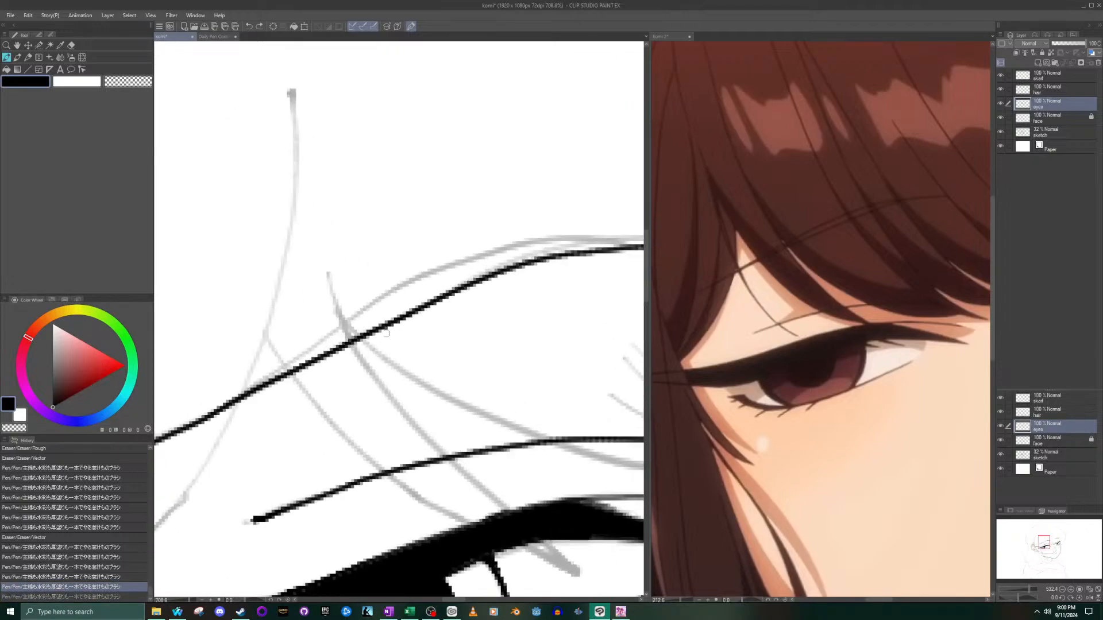
pyautogui.moveTo(230, 396)
pyautogui.mouseDown()
pyautogui.moveTo(467, 275)
pyautogui.moveTo(595, 257)
pyautogui.moveTo(600, 246)
pyautogui.moveTo(470, 271)
pyautogui.moveTo(244, 393)
pyautogui.mouseUp()
pyautogui.hotkey('ctrl', 'z')
pyautogui.scroll(-10, 244, 393)
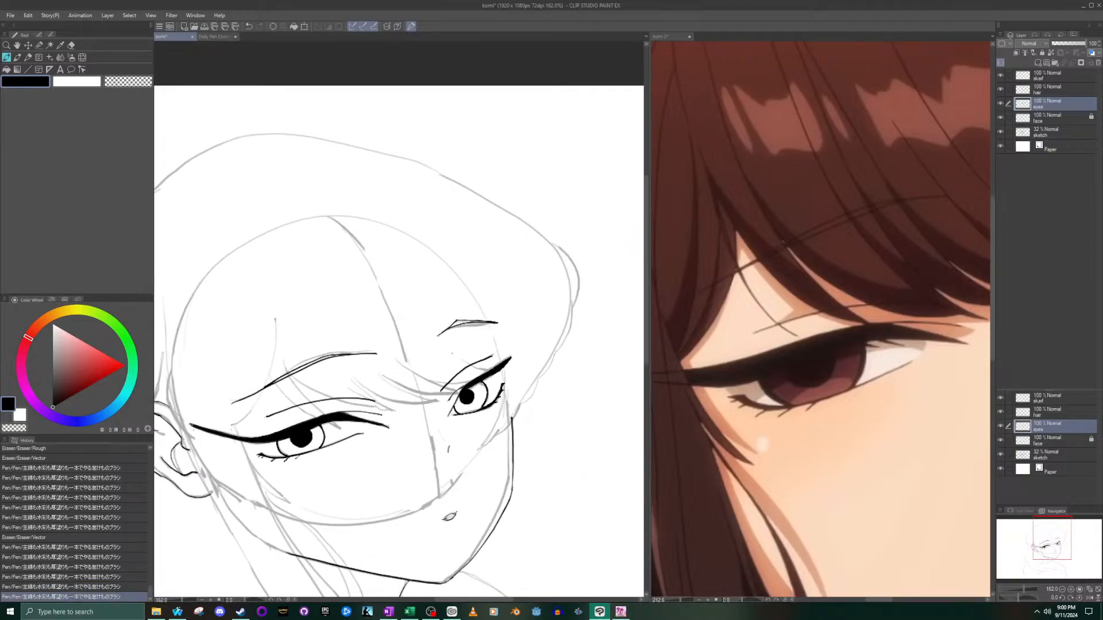
# - Show more of the reference and try another pen stroke along the far eyebrow
pyautogui.scroll(-6, 678, 354)
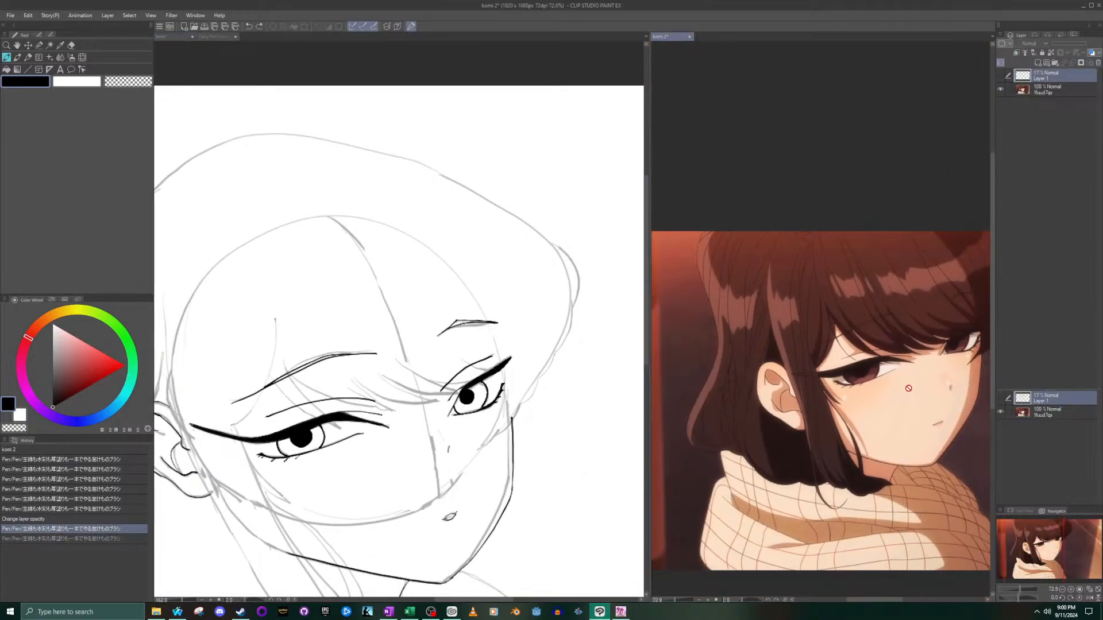
pyautogui.scroll(10, 454, 343)
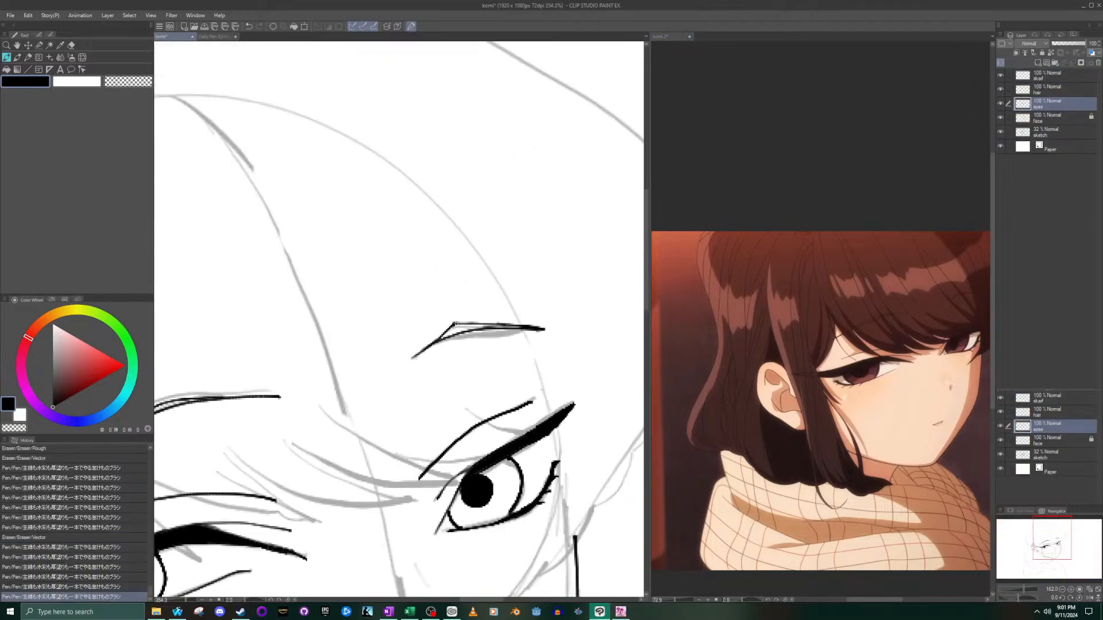
pyautogui.moveTo(454, 343); pyautogui.dragTo(570, 321)
pyautogui.hotkey('ctrl', 'z')
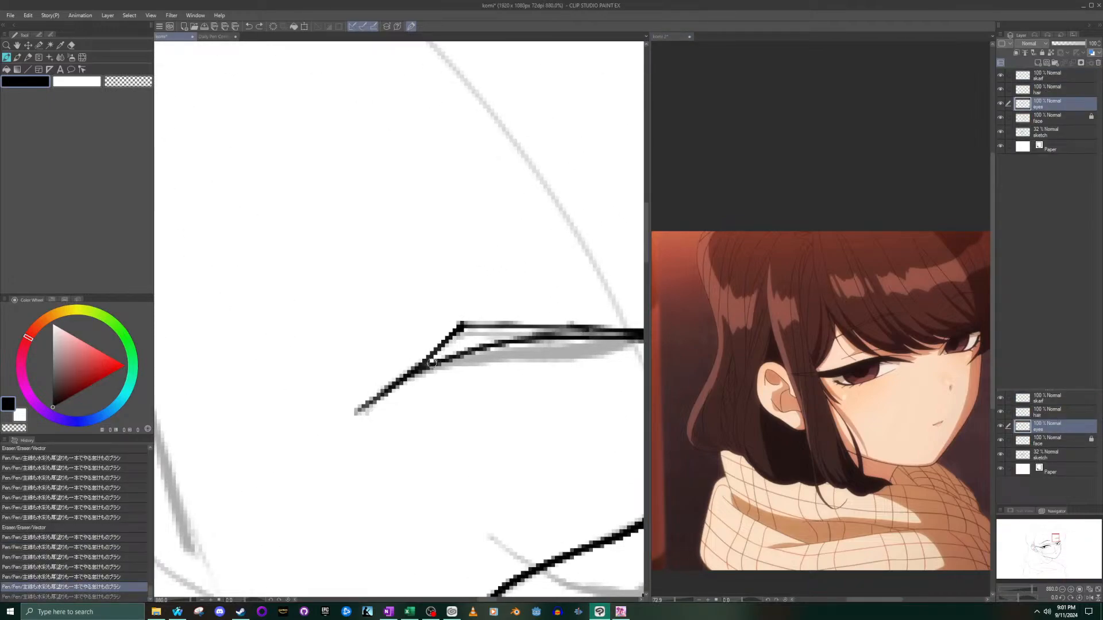
pyautogui.click(39, 45)
pyautogui.moveTo(435, 240); pyautogui.dragTo(428, 249)
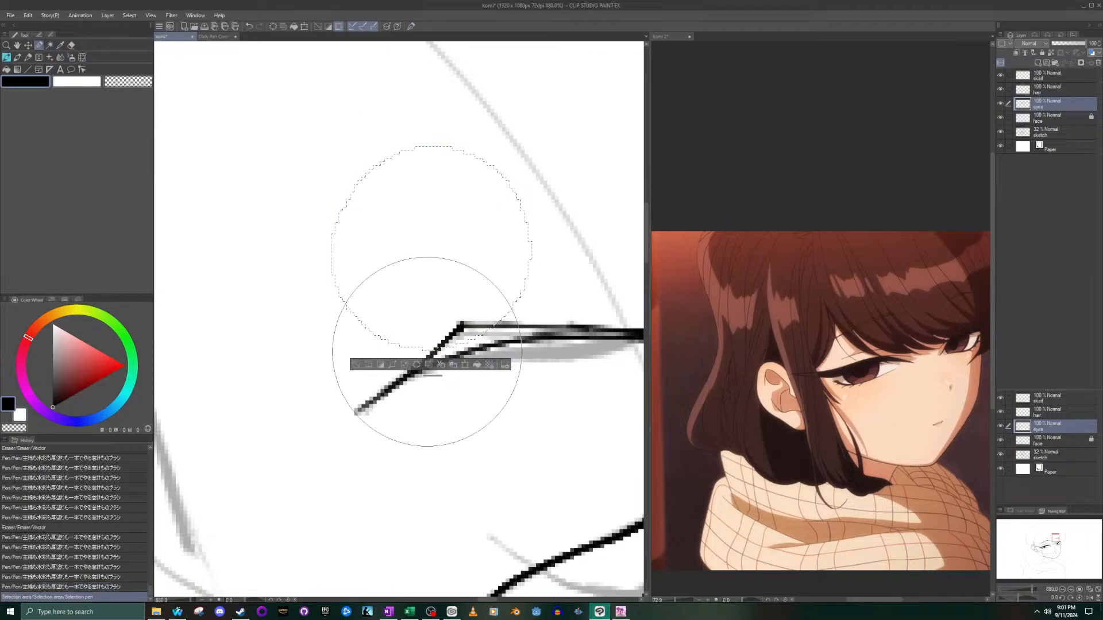
pyautogui.click(465, 366)
pyautogui.moveTo(456, 295); pyautogui.dragTo(445, 271)
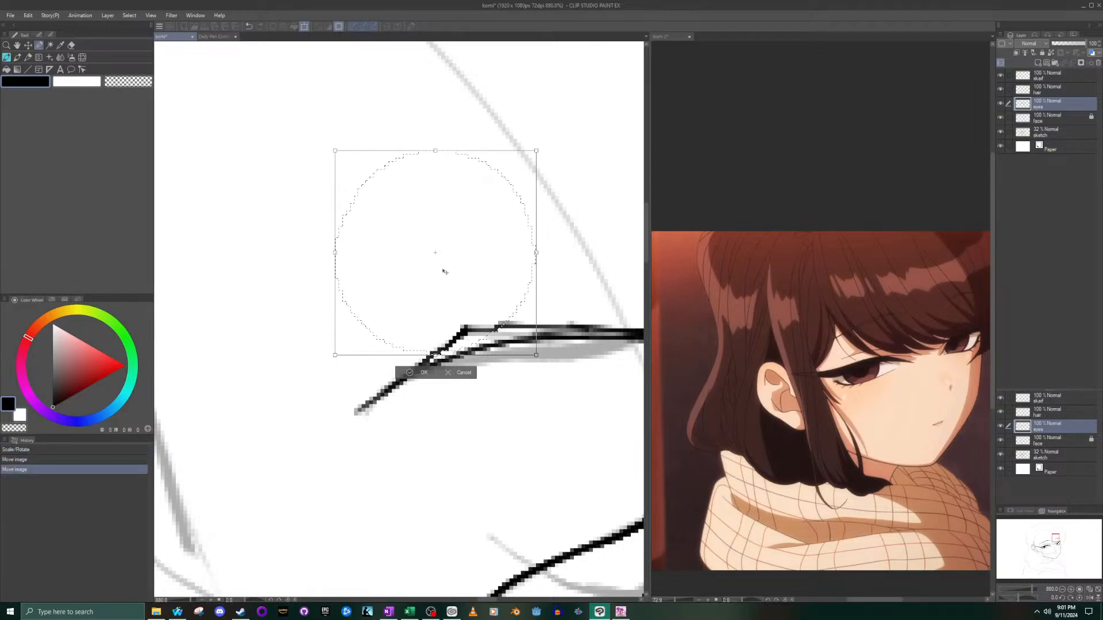
pyautogui.click(451, 374)
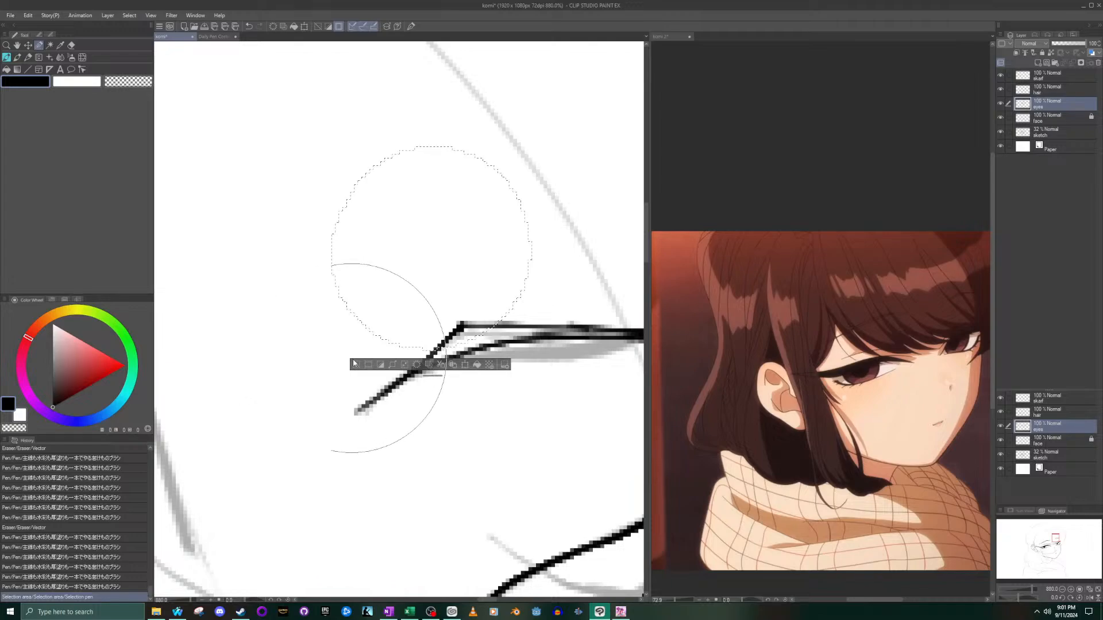
pyautogui.click(355, 365)
# - Select the far eyebrow's upper edge with a smaller Selection pen, move it slightly down towards the lower edge, and deselect
pyautogui.press('[')
pyautogui.press('[')
pyautogui.press('[')
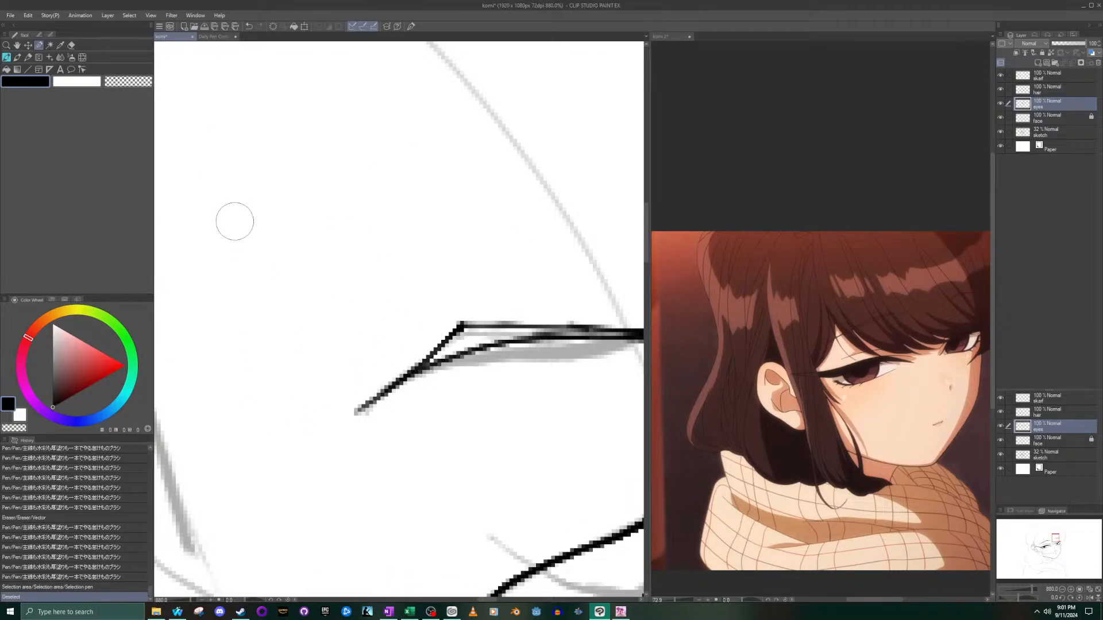
pyautogui.moveTo(448, 329)
pyautogui.mouseDown()
pyautogui.moveTo(425, 346)
pyautogui.moveTo(470, 322)
pyautogui.moveTo(613, 317)
pyautogui.moveTo(468, 334)
pyautogui.mouseUp()
pyautogui.hotkey('ctrl', 't')
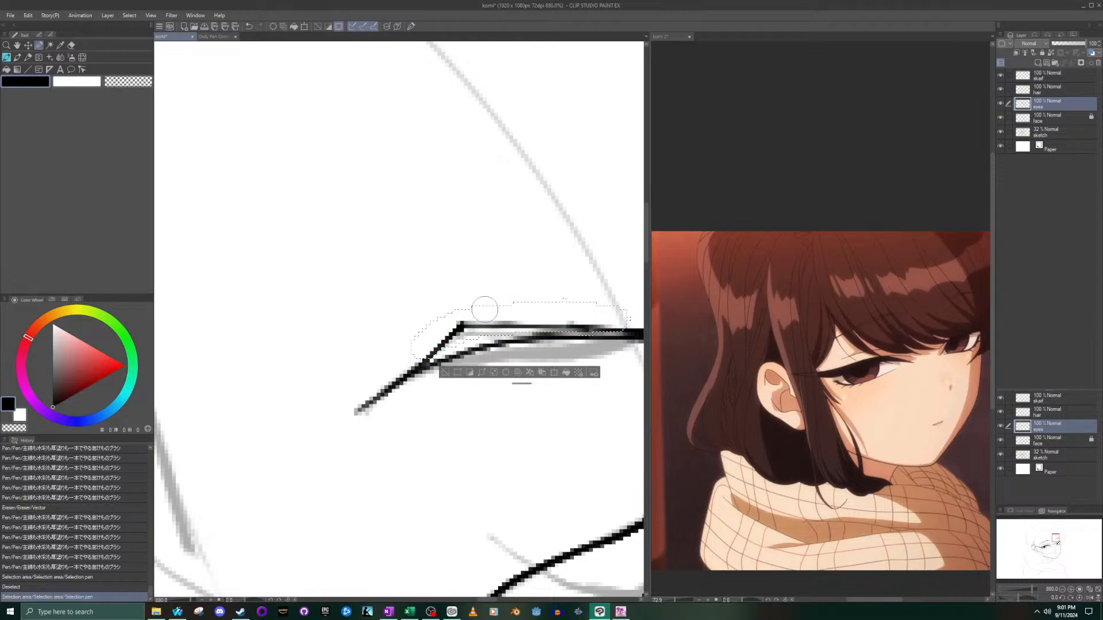
pyautogui.moveTo(549, 324); pyautogui.dragTo(542, 329)
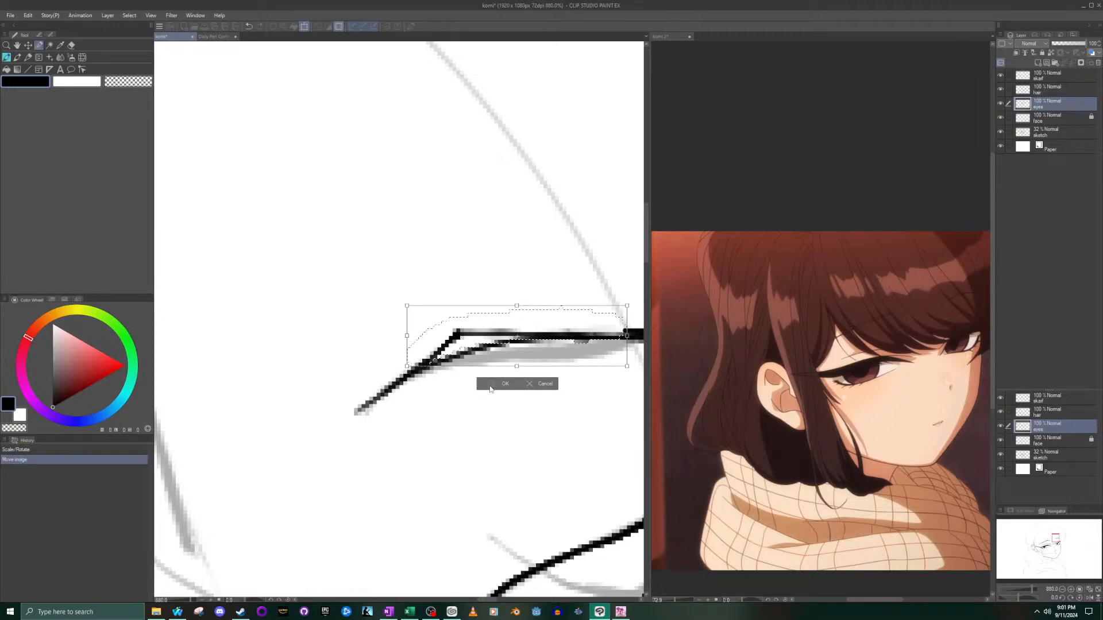
pyautogui.press('Return')
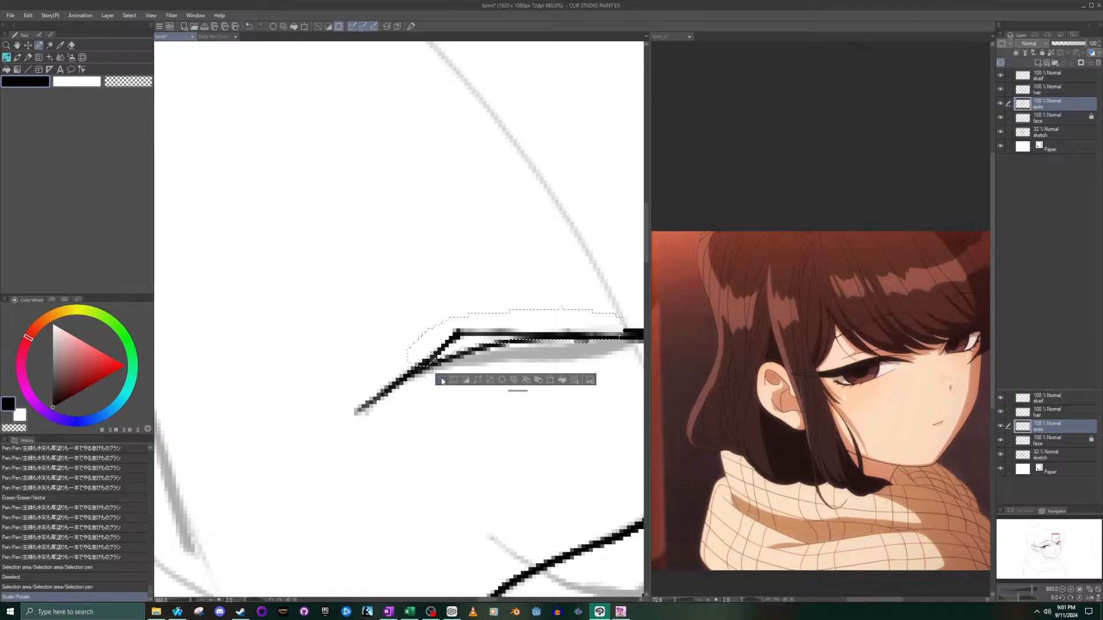
pyautogui.click(442, 380)
# - Temporarily hide the sketch layer to check the inked line art on its own
pyautogui.scroll(-12, 426, 391)
pyautogui.scroll(5, 405, 498)
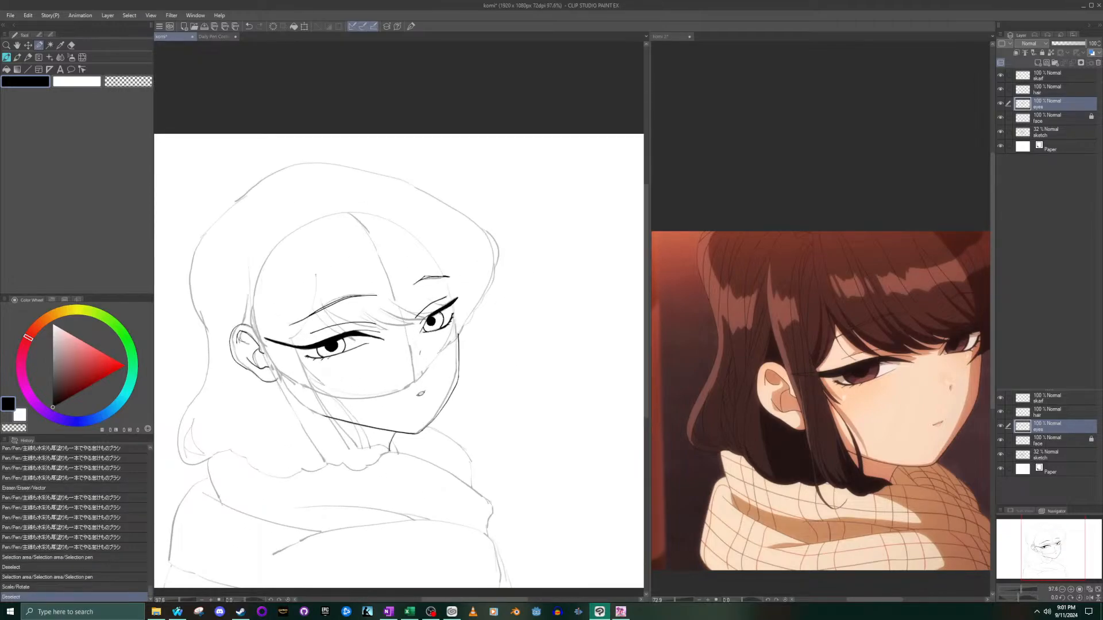
pyautogui.click(999, 133)
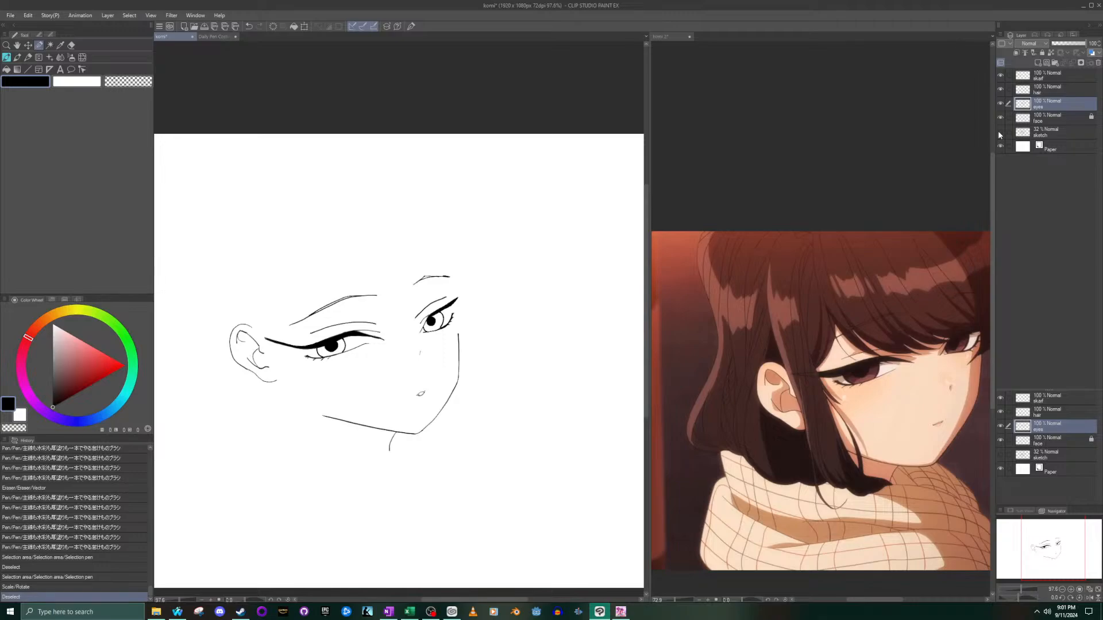
pyautogui.click(1000, 132)
# - Thicken and smooth the near eye's upper lash line with the pen, from its peak to the tapering inner end
pyautogui.scroll(5, 411, 349)
pyautogui.scroll(6, 215, 352)
pyautogui.click(19, 57)
pyautogui.scroll(2, 387, 331)
pyautogui.moveTo(524, 361); pyautogui.dragTo(287, 327)
pyautogui.moveTo(489, 355); pyautogui.dragTo(262, 329)
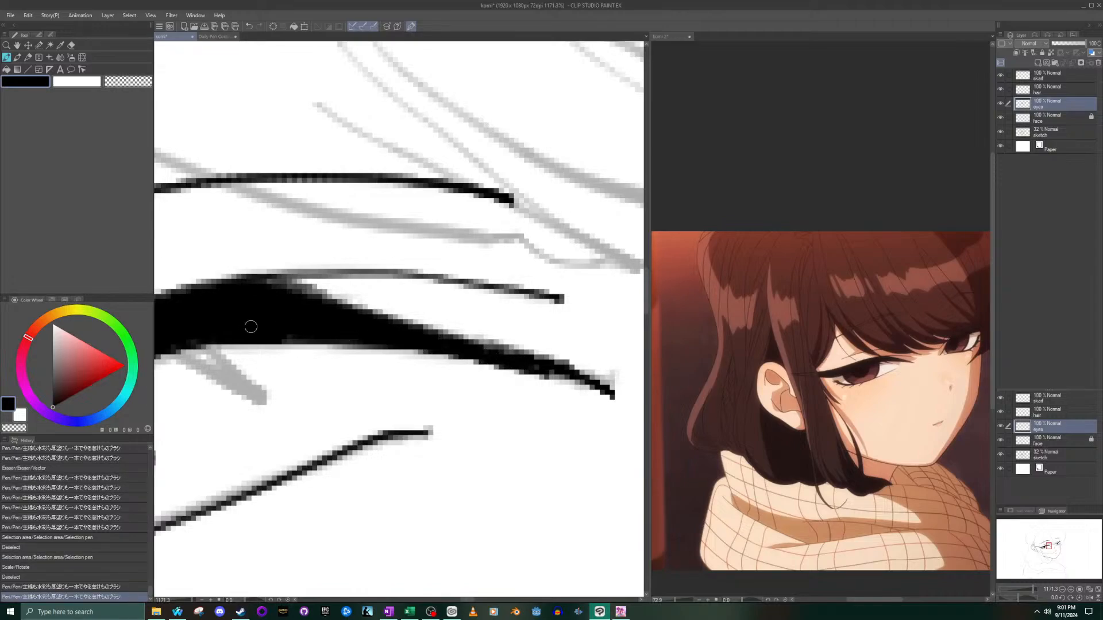
pyautogui.moveTo(427, 345); pyautogui.dragTo(239, 333)
pyautogui.moveTo(273, 281); pyautogui.dragTo(407, 321)
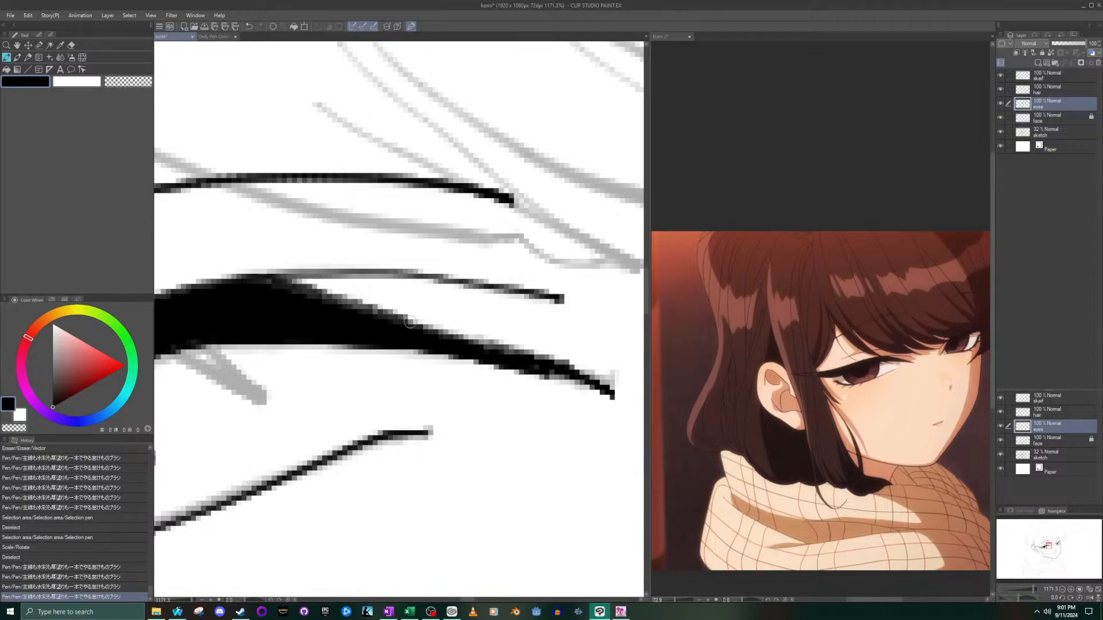
pyautogui.moveTo(261, 283); pyautogui.dragTo(440, 341)
pyautogui.moveTo(278, 285); pyautogui.dragTo(508, 358)
pyautogui.moveTo(383, 319); pyautogui.dragTo(535, 363)
pyautogui.scroll(-10, 457, 354)
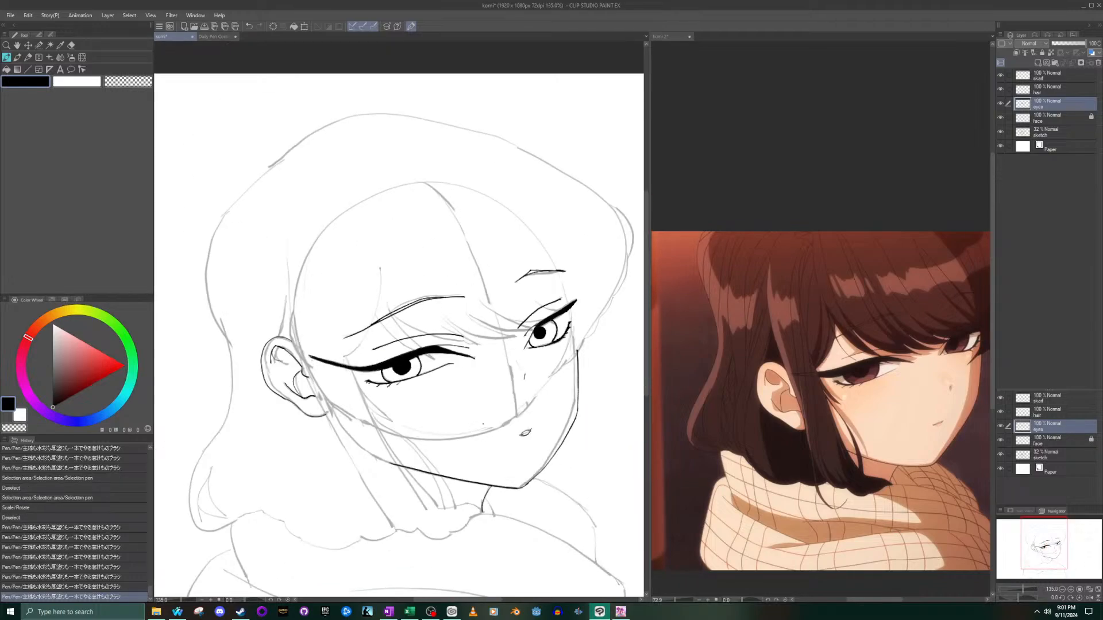
# - Thicken the far eye's upper lash line with the pen and fill its rough edges above the pupil
pyautogui.scroll(10, 479, 428)
pyautogui.scroll(-6, 441, 490)
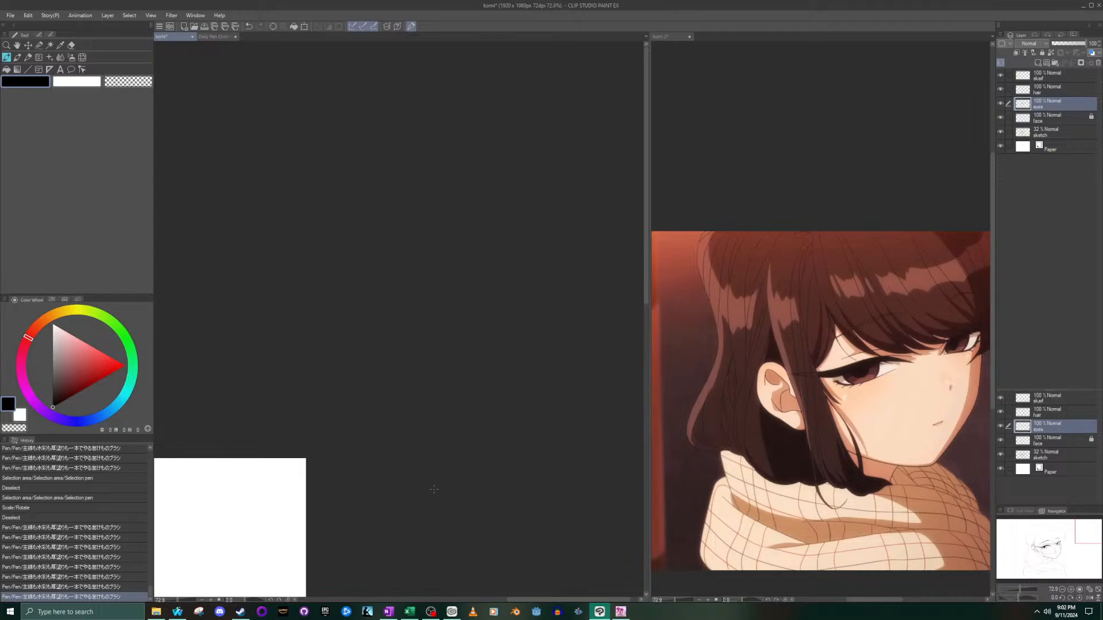
pyautogui.scroll(-10, 304, 461)
pyautogui.scroll(12, 250, 497)
pyautogui.scroll(5, 499, 279)
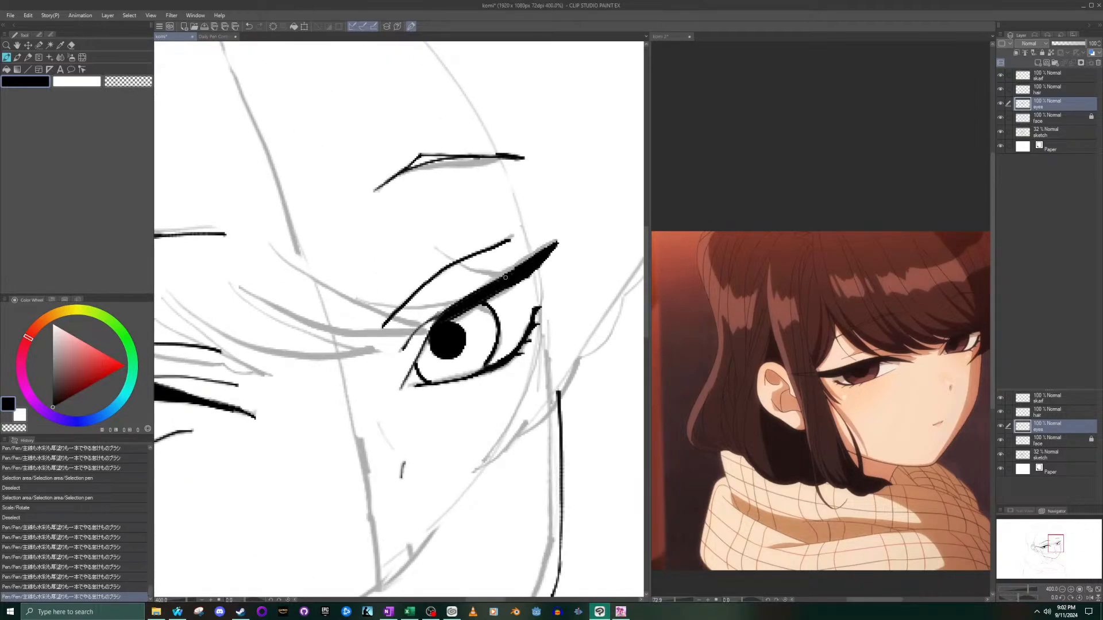
pyautogui.moveTo(516, 271); pyautogui.dragTo(551, 251)
pyautogui.scroll(-3, 511, 292)
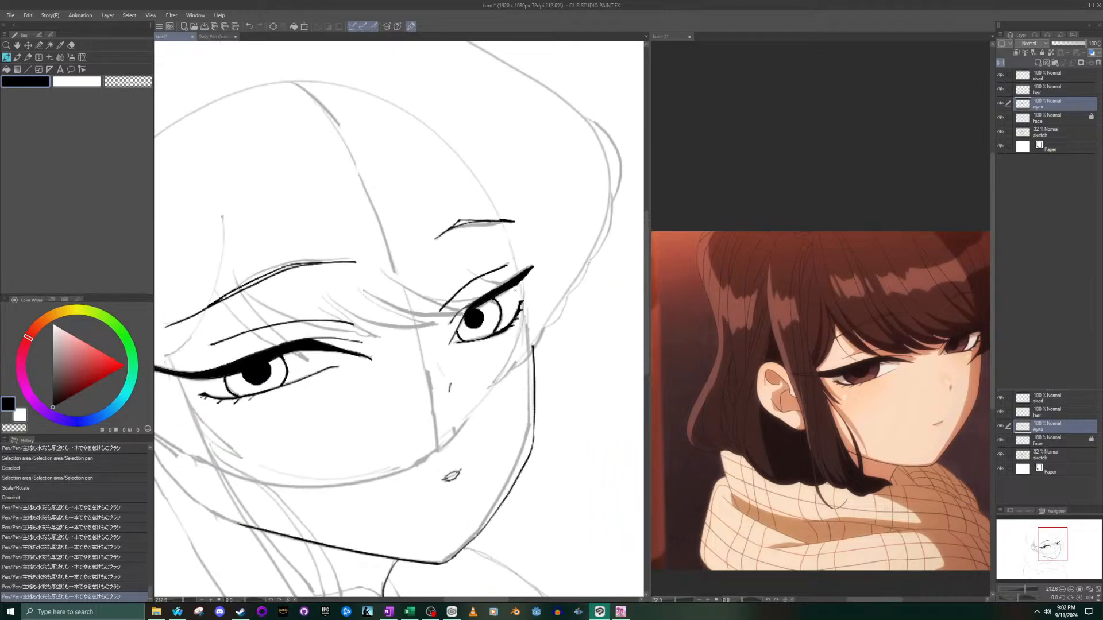
pyautogui.scroll(-3, 516, 285)
pyautogui.moveTo(521, 278); pyautogui.dragTo(487, 300)
pyautogui.scroll(11, 515, 285)
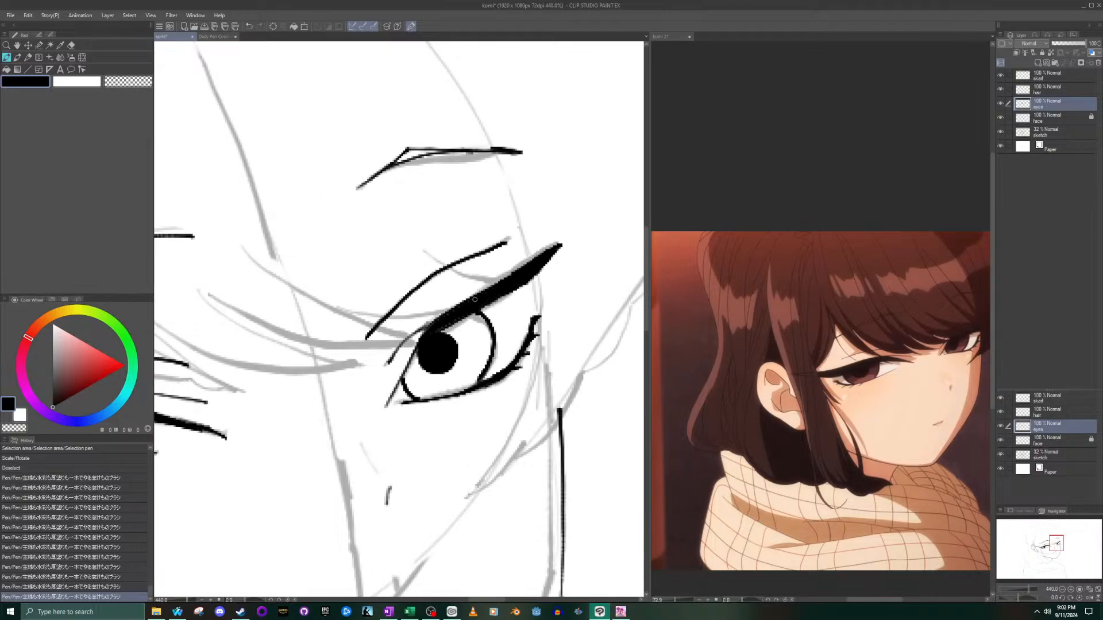
pyautogui.moveTo(446, 320); pyautogui.dragTo(451, 318)
pyautogui.scroll(12, 454, 319)
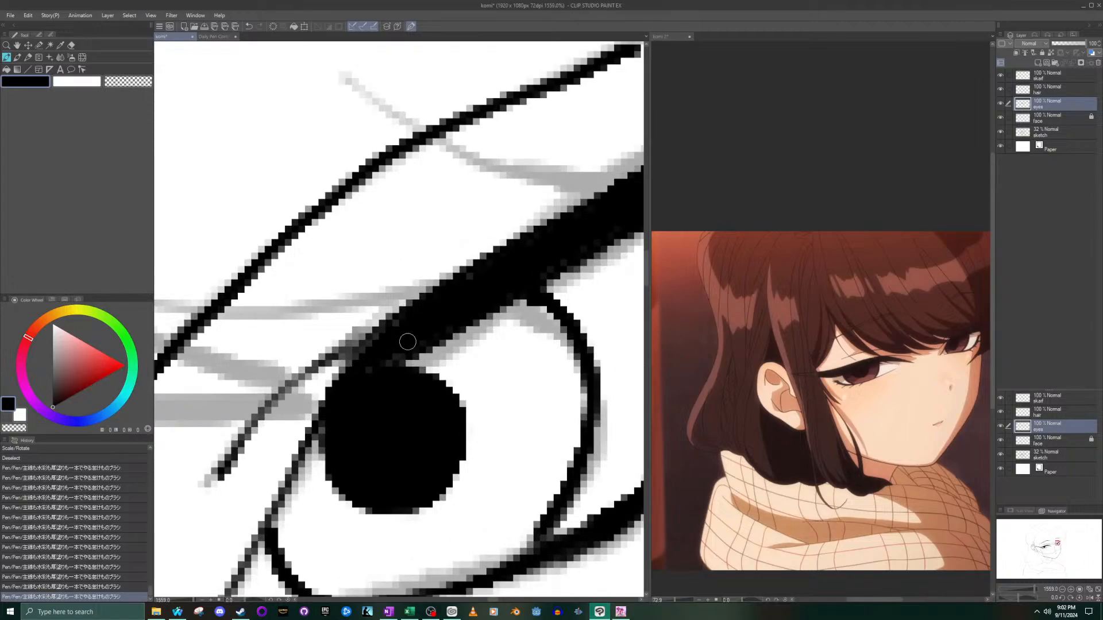
pyautogui.click(466, 287)
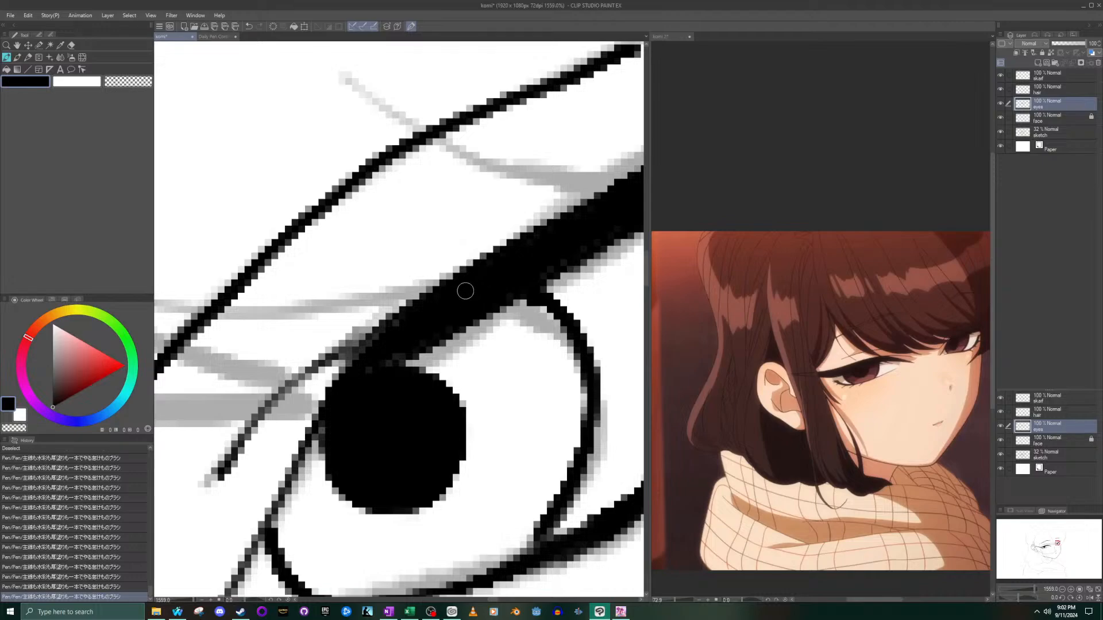
pyautogui.scroll(-15, 468, 291)
pyautogui.scroll(-4, 427, 362)
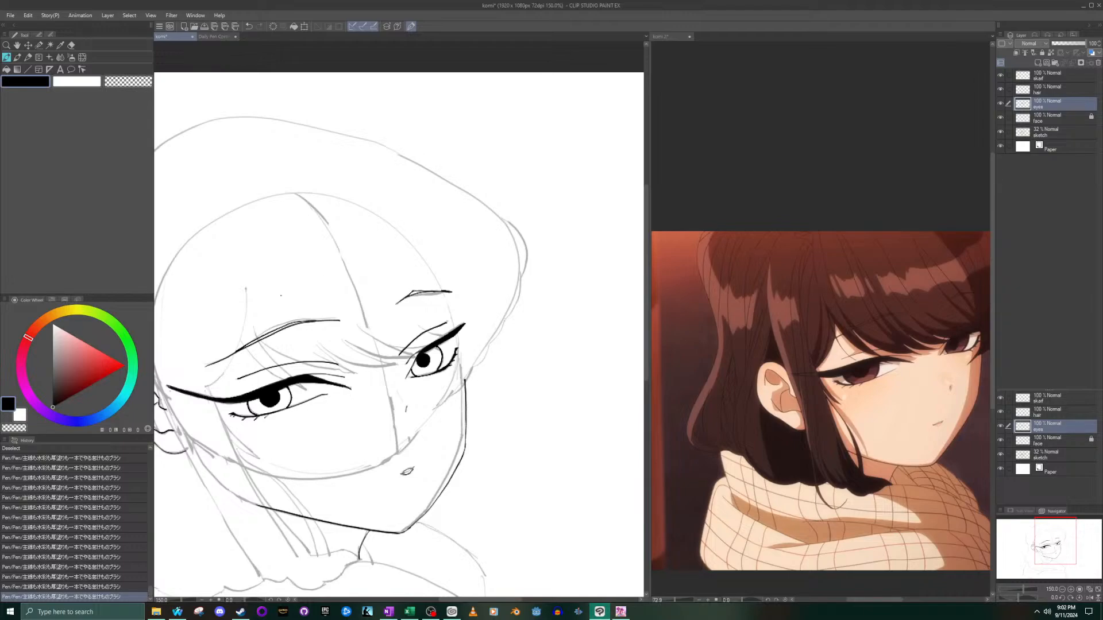
# - Raise the upper edge of the near eye's lash line from above the iris to the outer end, and fill it solid black
pyautogui.scroll(9, 336, 378)
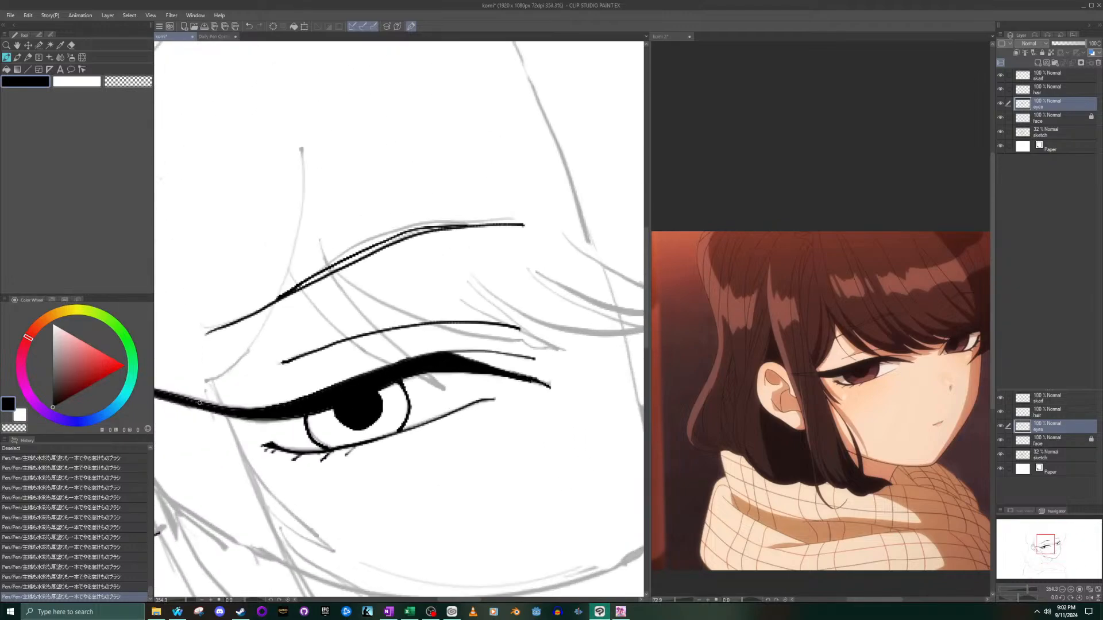
pyautogui.moveTo(407, 375)
pyautogui.mouseDown()
pyautogui.moveTo(319, 394)
pyautogui.moveTo(198, 398)
pyautogui.mouseUp()
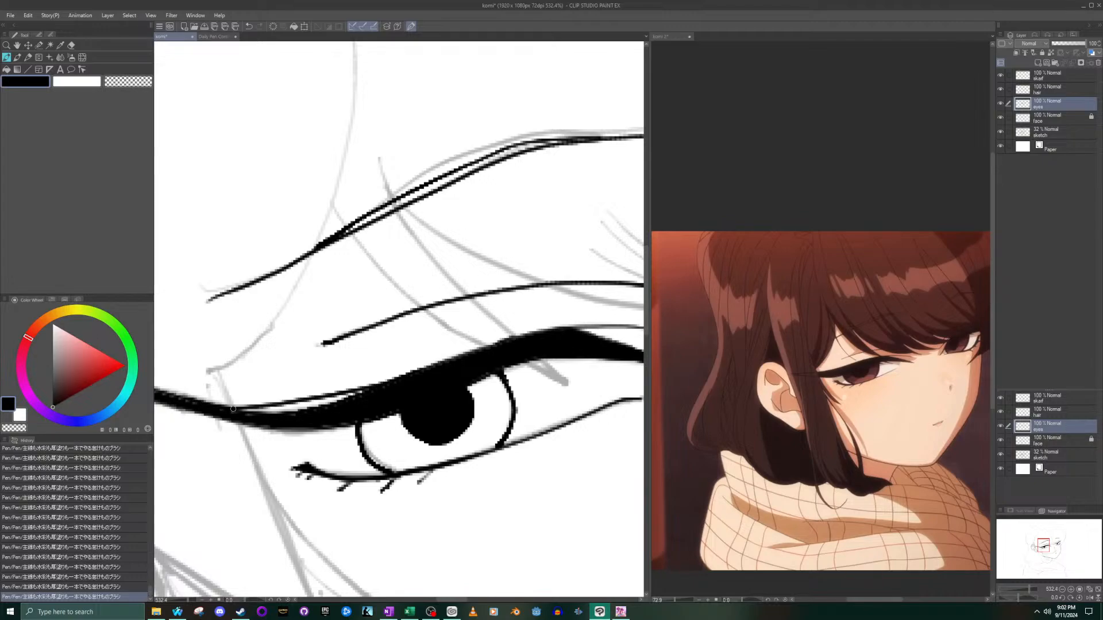
pyautogui.scroll(3, 308, 402)
pyautogui.scroll(5, 338, 386)
pyautogui.moveTo(376, 418)
pyautogui.mouseDown()
pyautogui.moveTo(322, 419)
pyautogui.moveTo(390, 402)
pyautogui.moveTo(173, 434)
pyautogui.moveTo(214, 449)
pyautogui.moveTo(395, 406)
pyautogui.mouseUp()
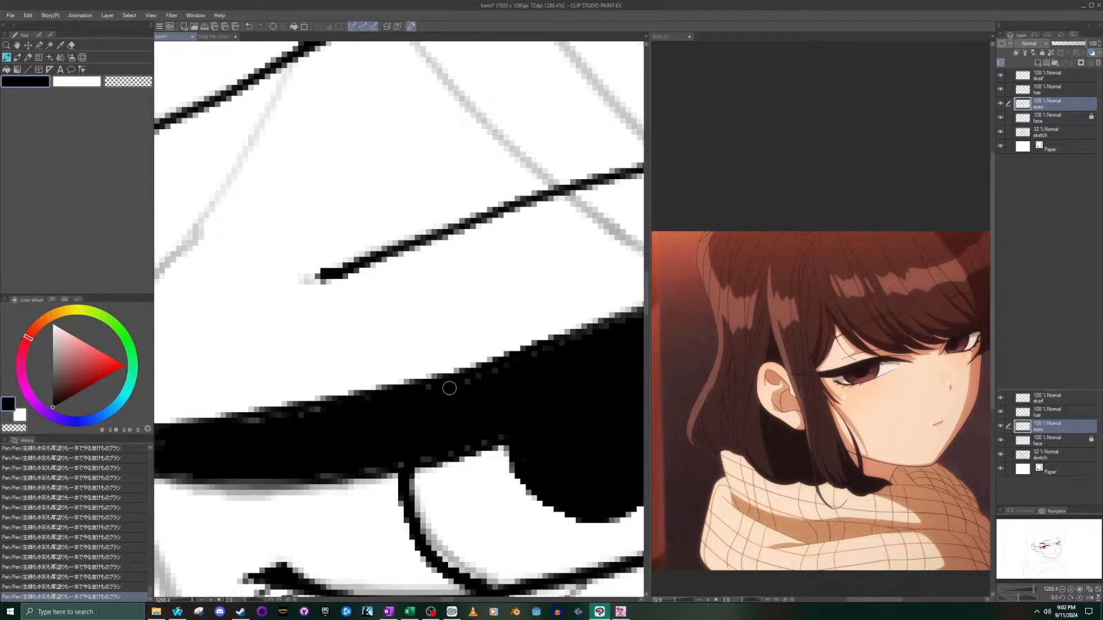
pyautogui.scroll(-4, 495, 384)
pyautogui.scroll(4, 564, 359)
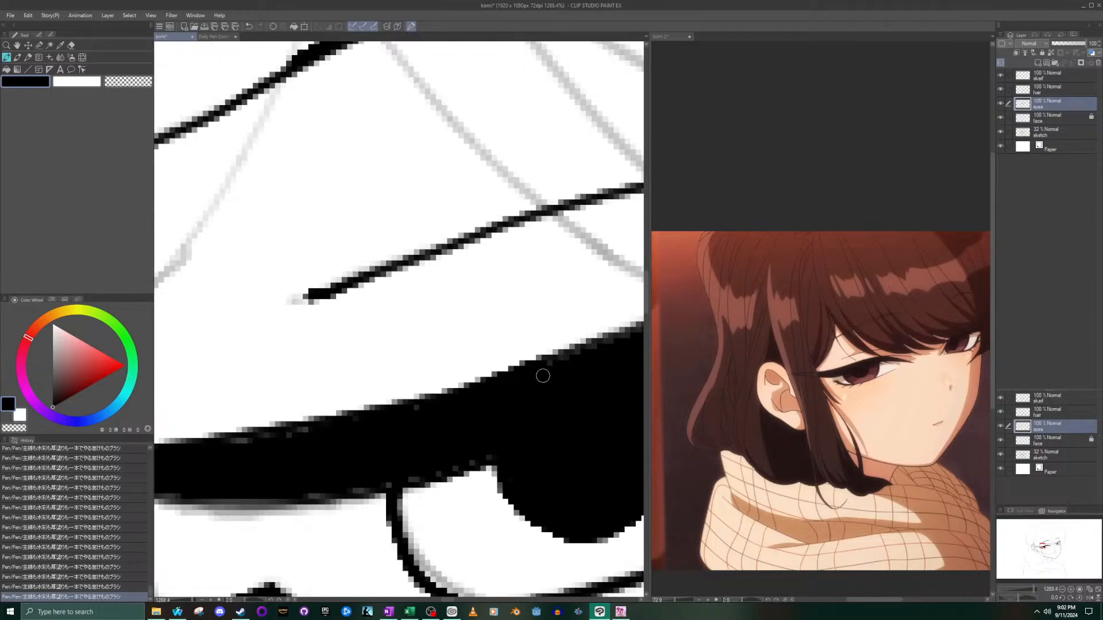
pyautogui.scroll(-3, 270, 272)
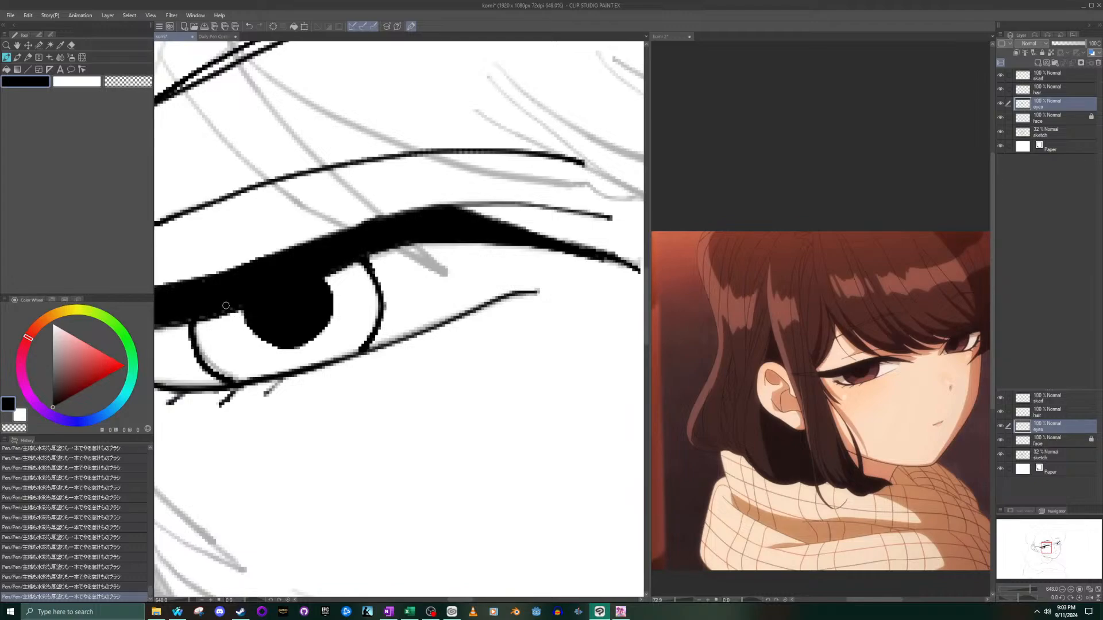
pyautogui.scroll(-10, 178, 321)
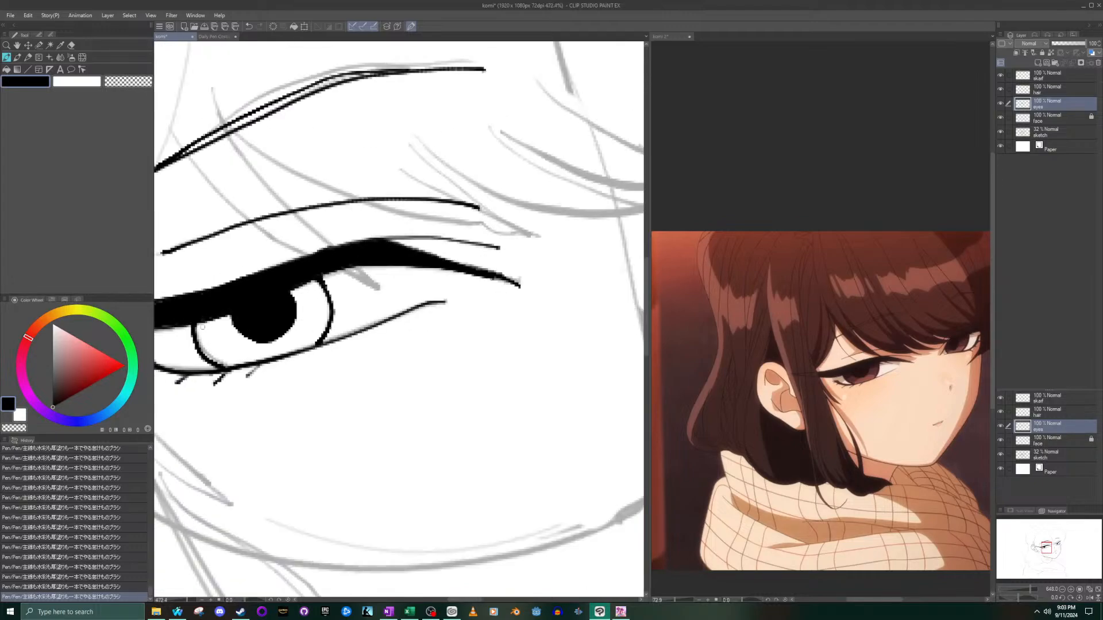
pyautogui.scroll(4, 233, 248)
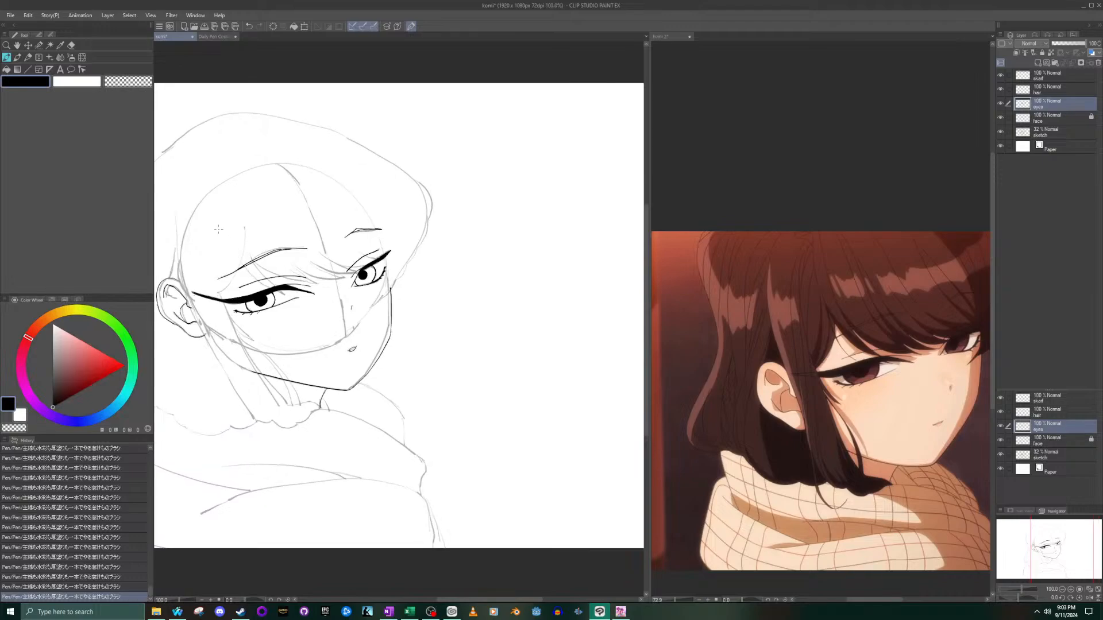
pyautogui.moveTo(1056, 538); pyautogui.dragTo(1047, 535)
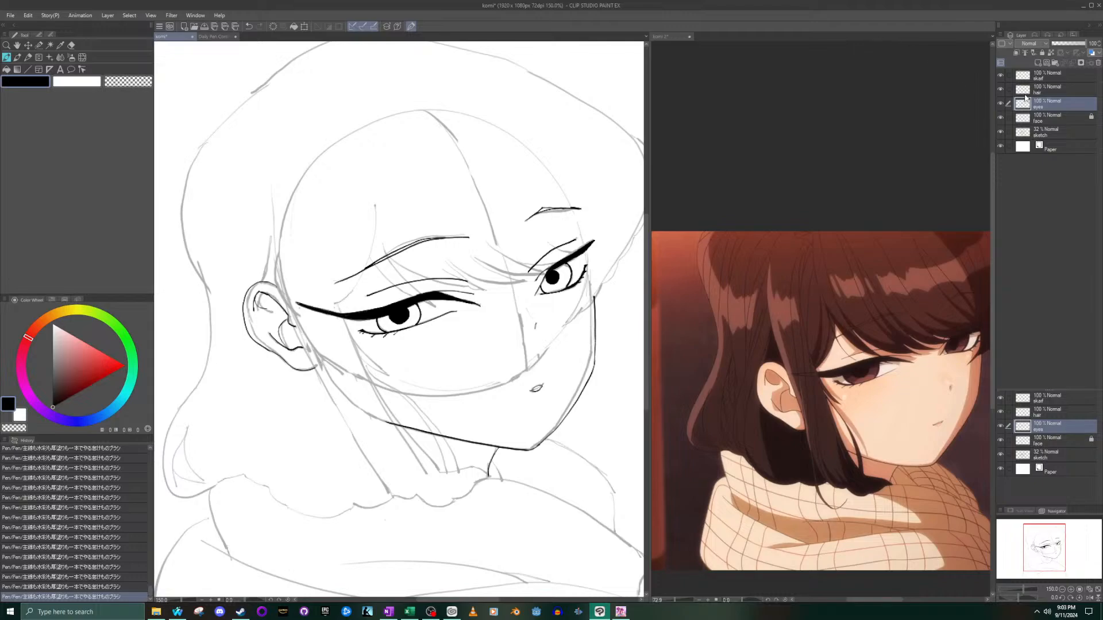
# - Lock the eyes layer, switch to the hair layer and save the drawing
pyautogui.click(1037, 53)
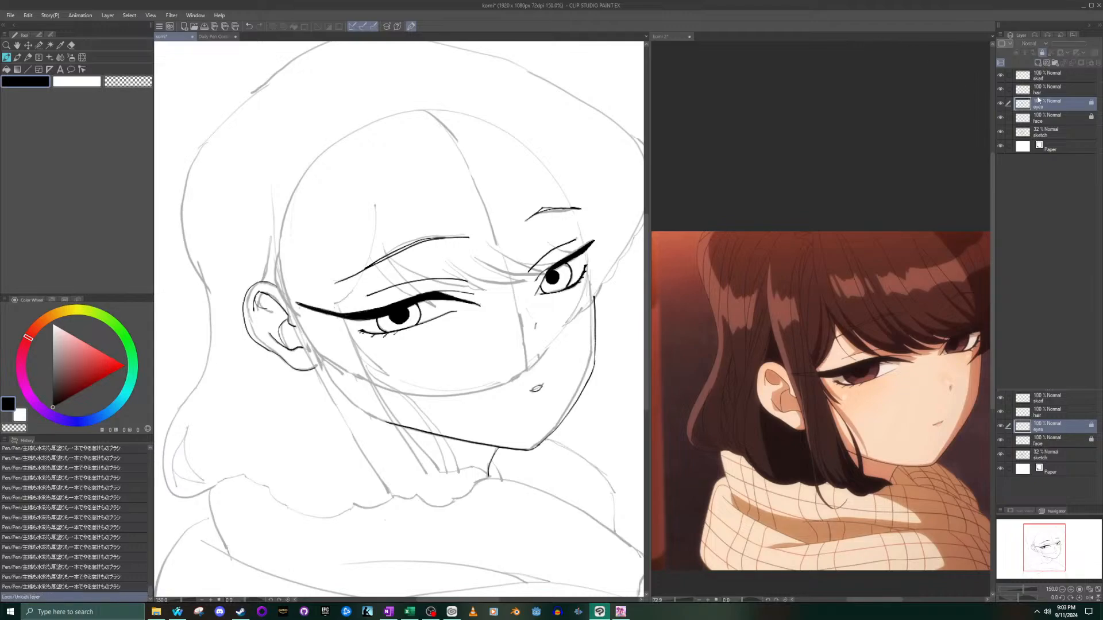
pyautogui.click(1050, 94)
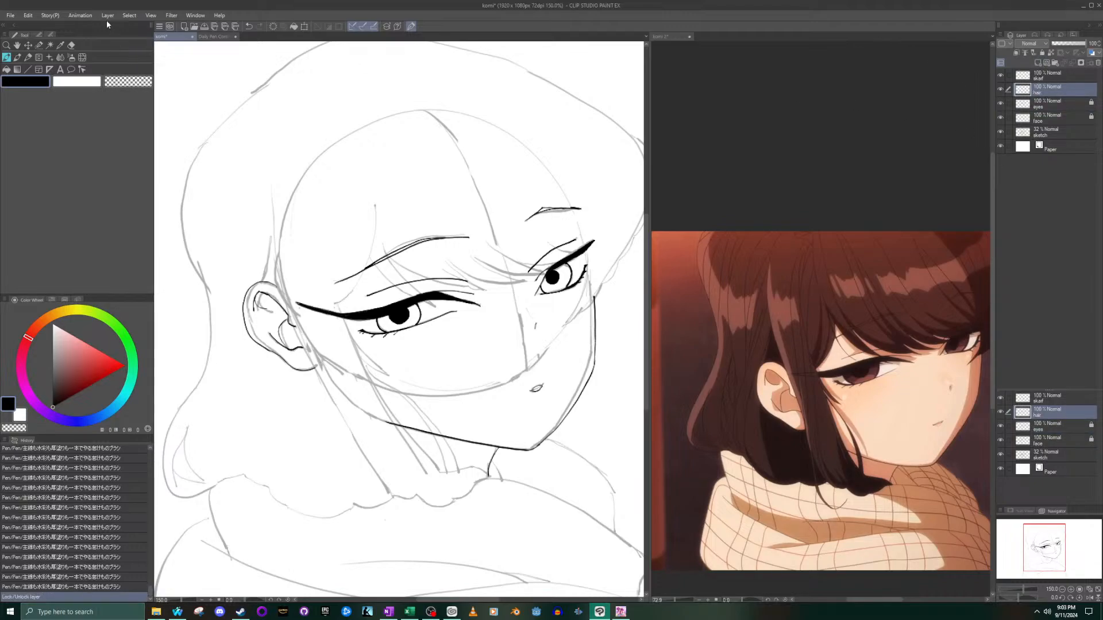
pyautogui.click(11, 15)
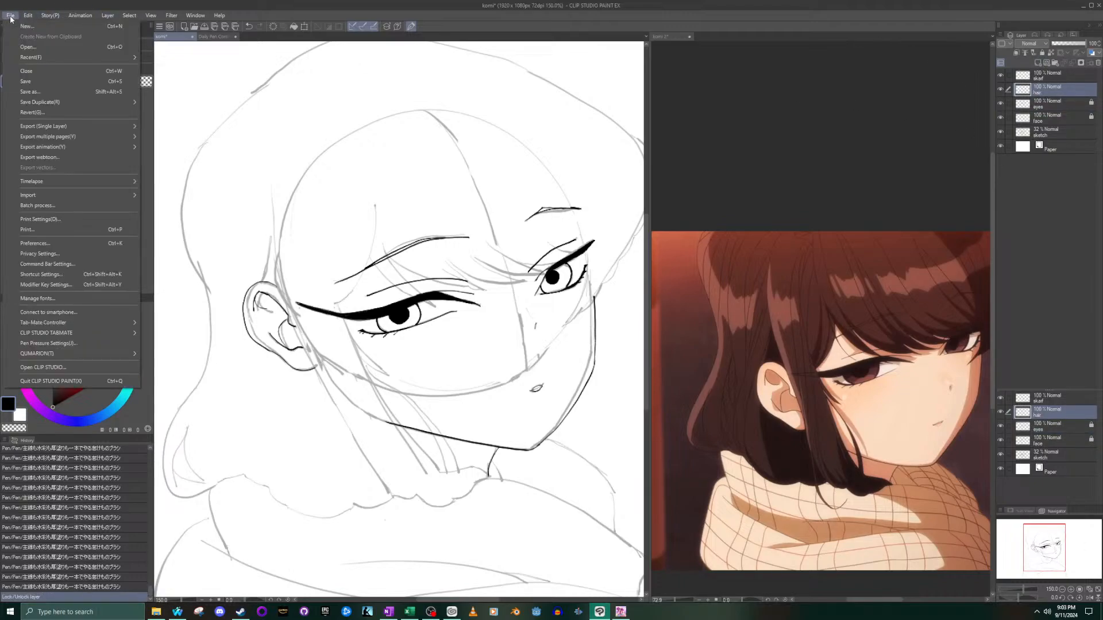
pyautogui.click(32, 82)
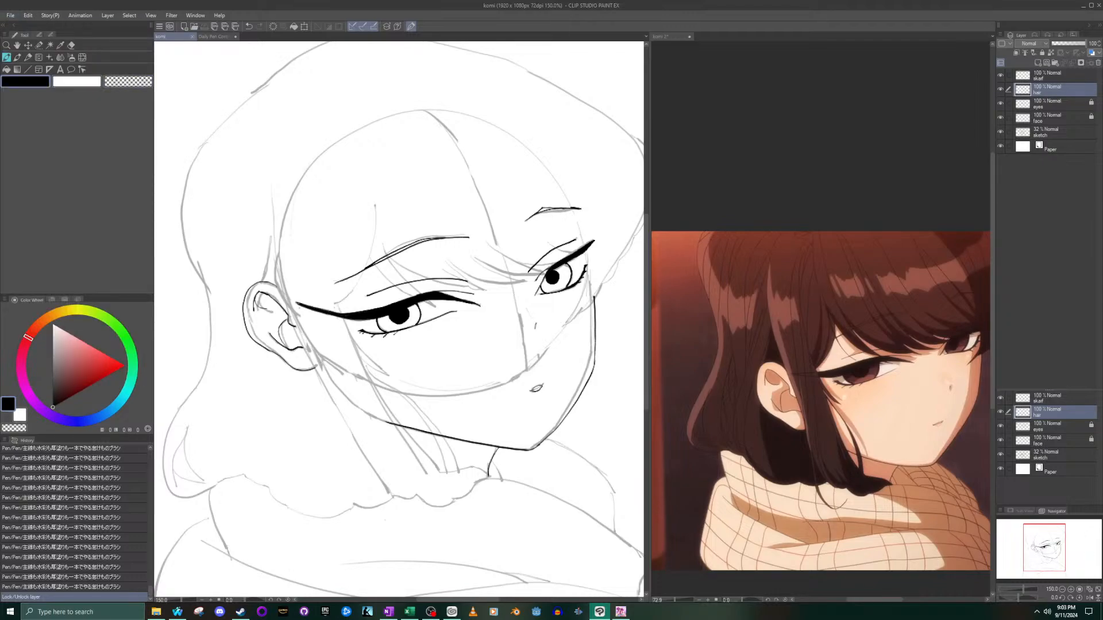
# - Ink the short hair edge below the chin on the hair layer, from the neck line to the front strand's tip
pyautogui.scroll(-8, 587, 315)
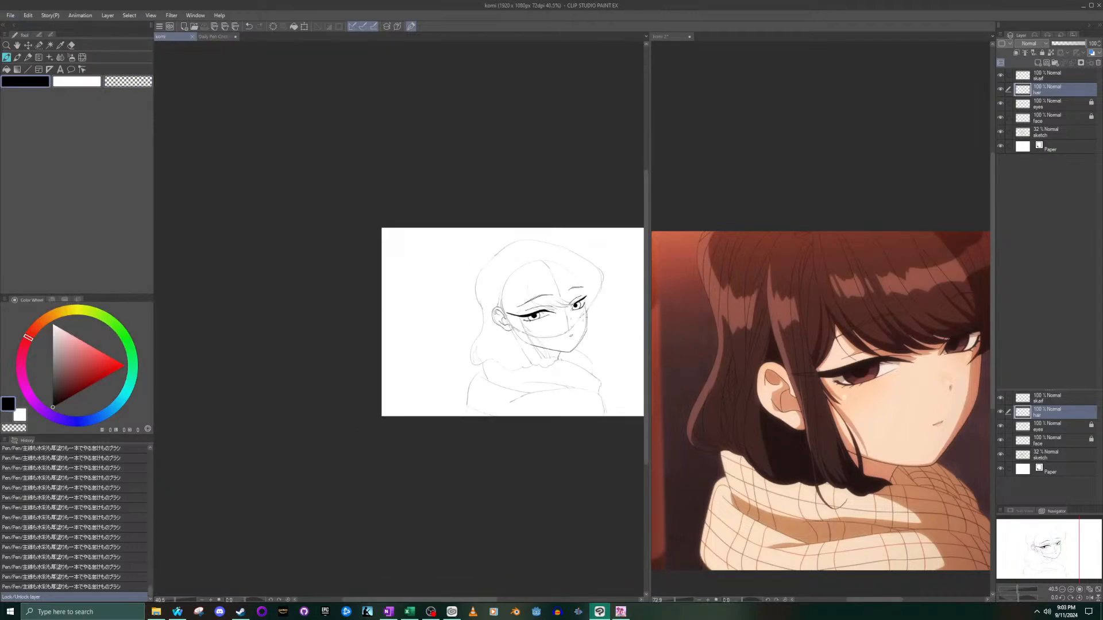
pyautogui.scroll(8, 563, 313)
pyautogui.moveTo(1036, 529); pyautogui.dragTo(1047, 531)
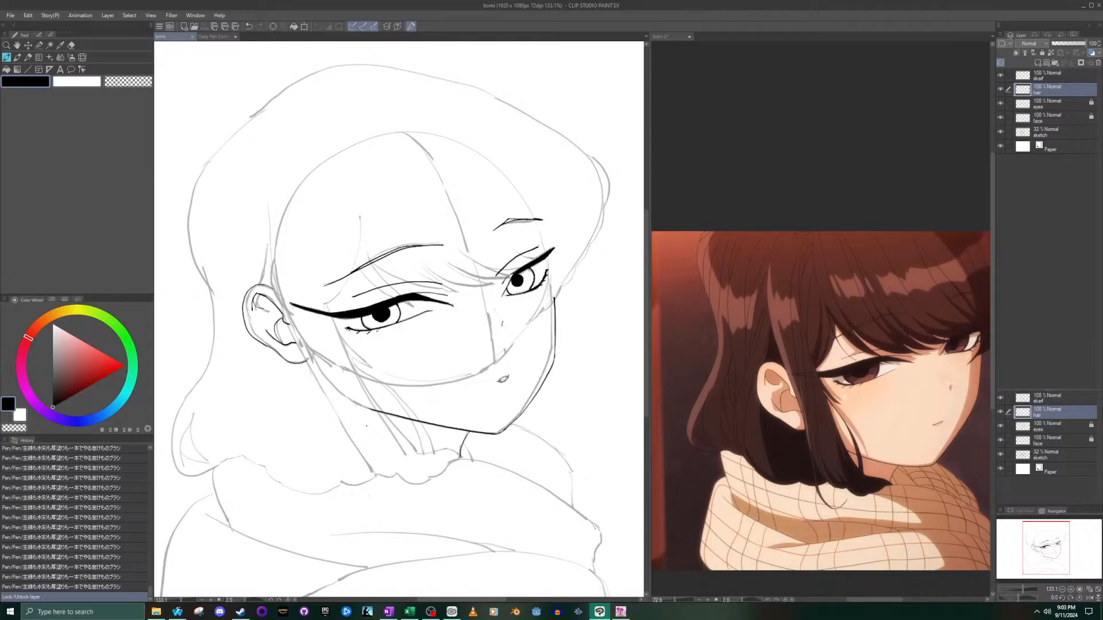
pyautogui.scroll(2, 460, 445)
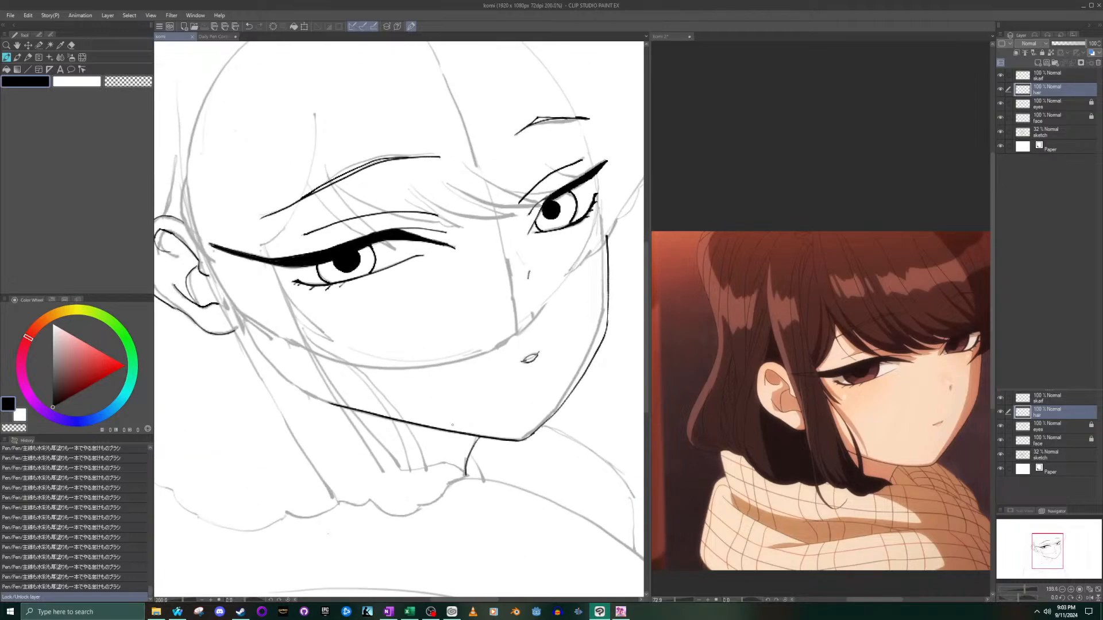
pyautogui.scroll(3, 459, 446)
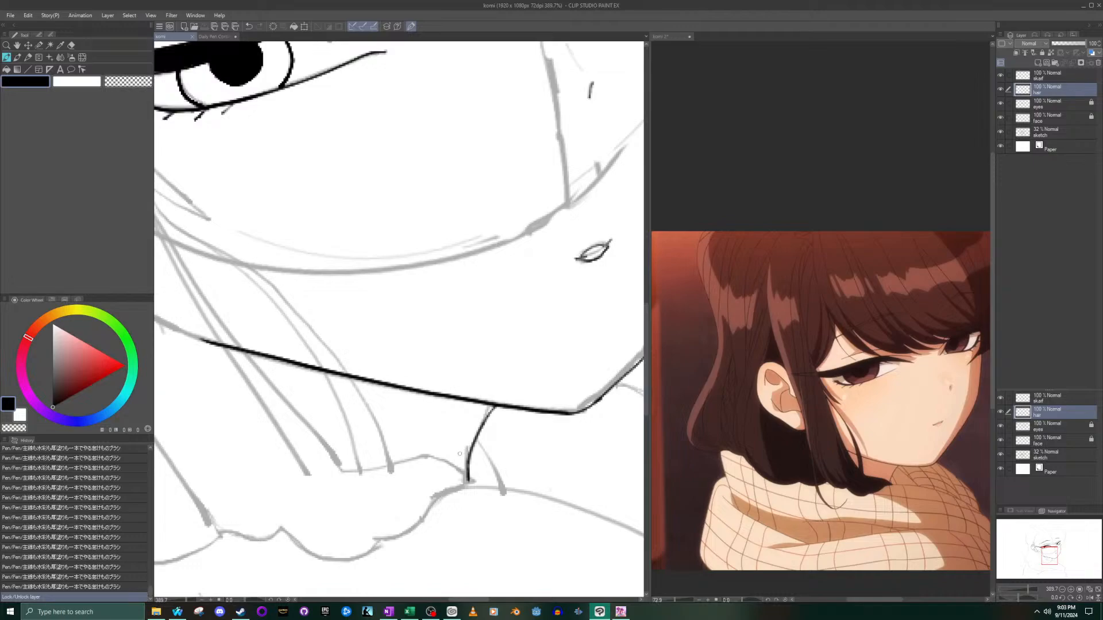
pyautogui.moveTo(456, 472); pyautogui.dragTo(487, 486)
pyautogui.hotkey('ctrl', 'z')
pyautogui.moveTo(436, 457); pyautogui.dragTo(493, 489)
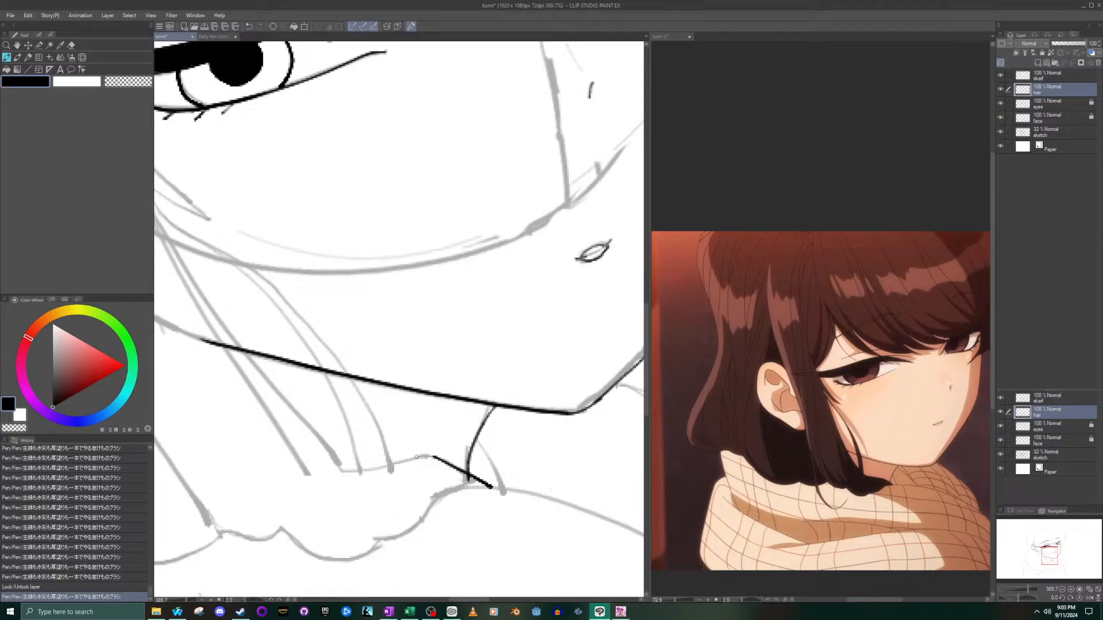
pyautogui.moveTo(434, 457); pyautogui.dragTo(345, 477)
# - Ink the front hair strand's edge from the near eye's outer end across the jaw to the strand's tip below the chin
pyautogui.scroll(-1, 340, 476)
pyautogui.scroll(-3, 339, 474)
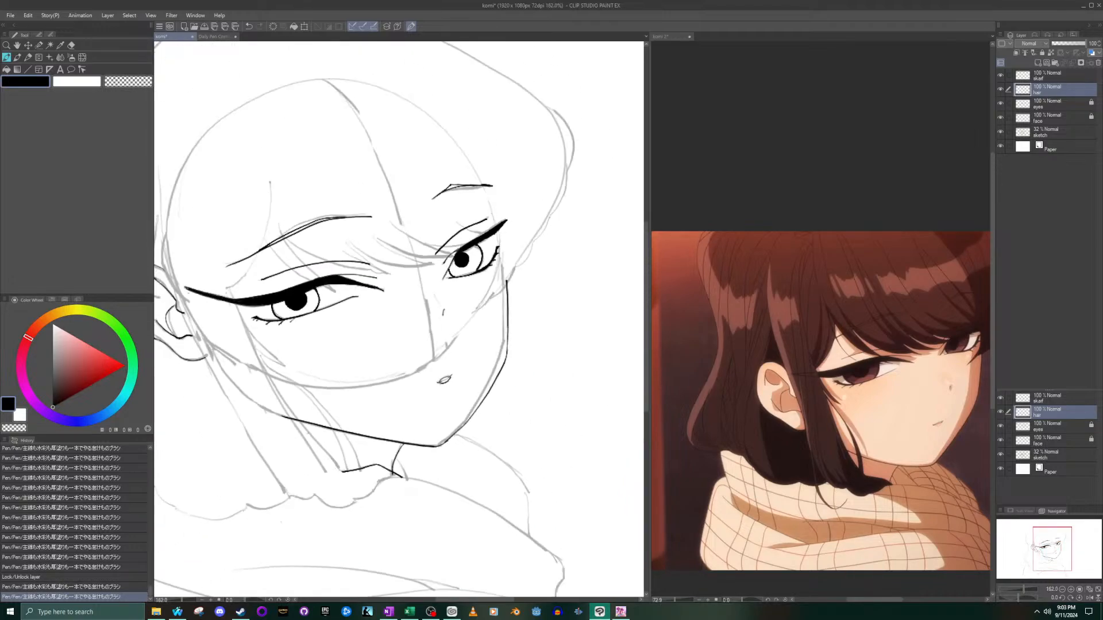
pyautogui.moveTo(228, 286)
pyautogui.mouseDown()
pyautogui.moveTo(286, 416)
pyautogui.moveTo(347, 471)
pyautogui.mouseUp()
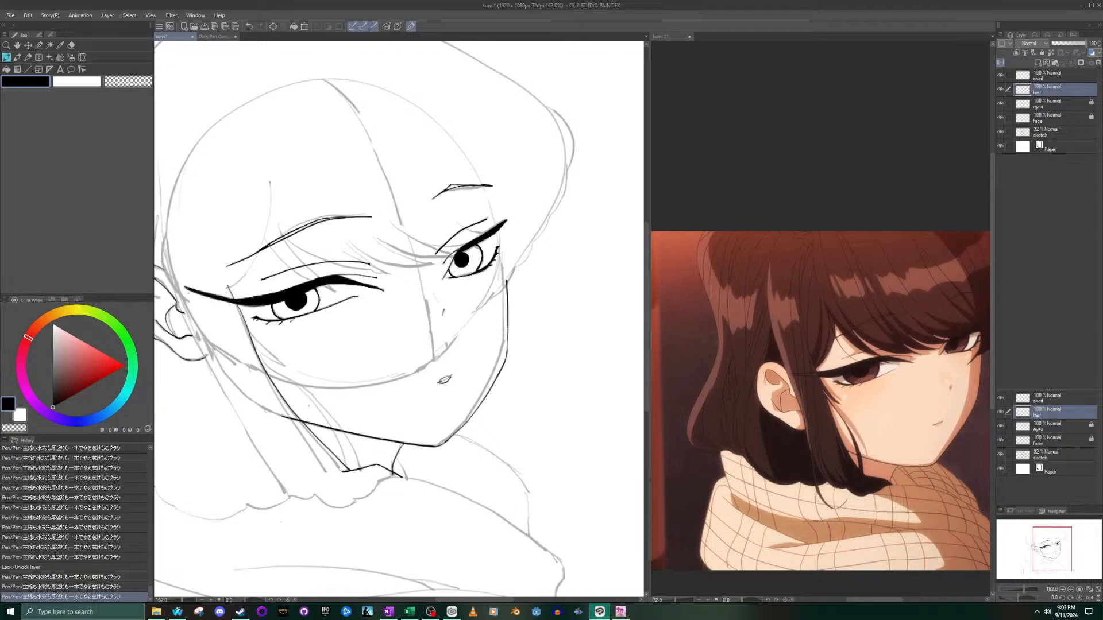
pyautogui.hotkey('ctrl', 'z')
pyautogui.moveTo(228, 284)
pyautogui.mouseDown()
pyautogui.moveTo(278, 386)
pyautogui.moveTo(348, 475)
pyautogui.mouseUp()
pyautogui.hotkey('ctrl', 'z')
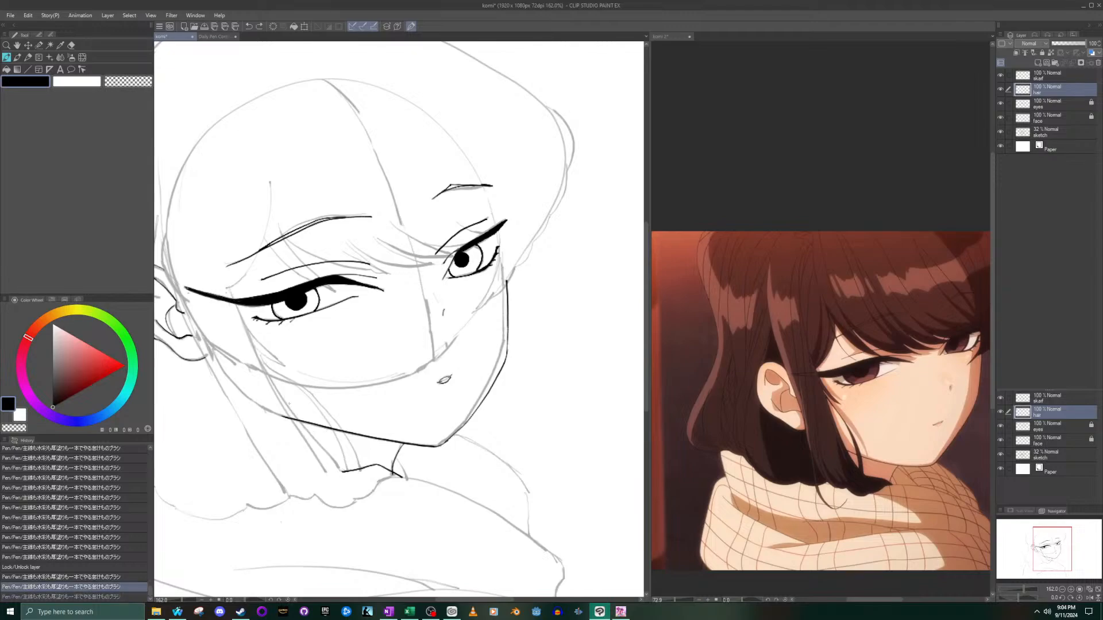
pyautogui.moveTo(229, 289)
pyautogui.mouseDown()
pyautogui.moveTo(273, 385)
pyautogui.moveTo(345, 475)
pyautogui.mouseUp()
# - Erase the line overshoot at the pointed tip of the front hair strand and return to the pen
pyautogui.scroll(10, 348, 480)
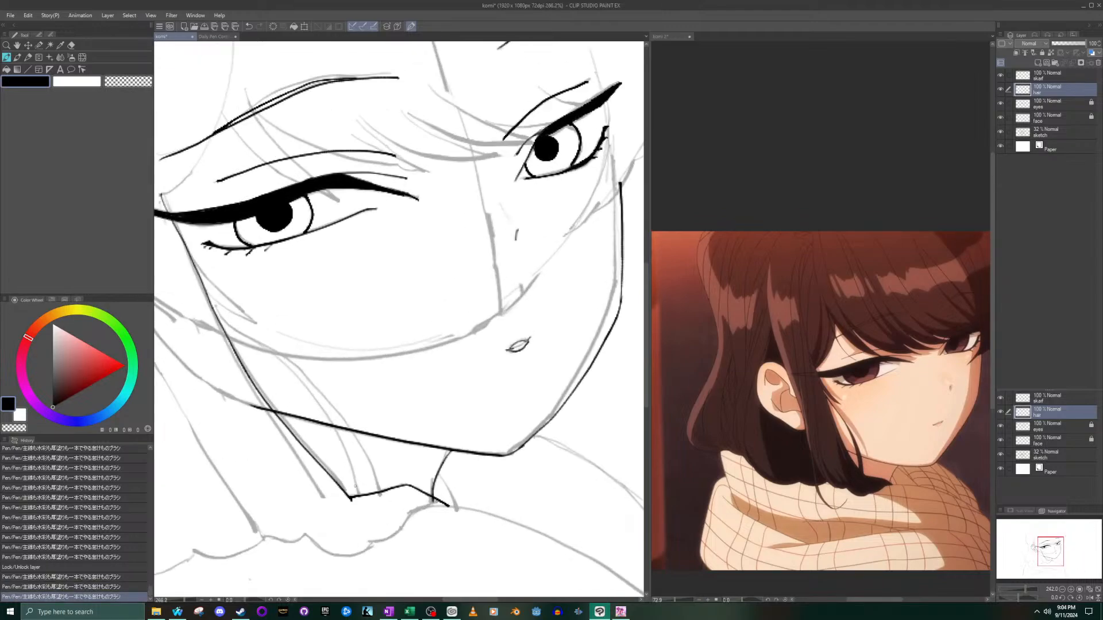
pyautogui.press('e')
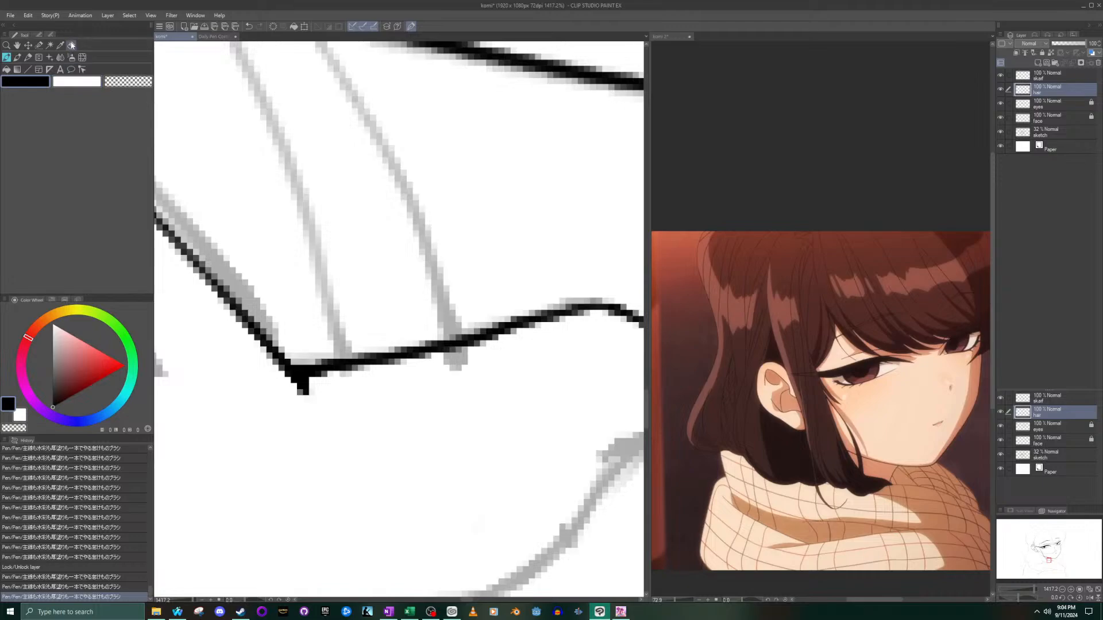
pyautogui.moveTo(313, 409)
pyautogui.mouseDown()
pyautogui.moveTo(308, 394)
pyautogui.moveTo(284, 391)
pyautogui.mouseUp()
pyautogui.scroll(-15, 210, 359)
pyautogui.scroll(5, 399, 394)
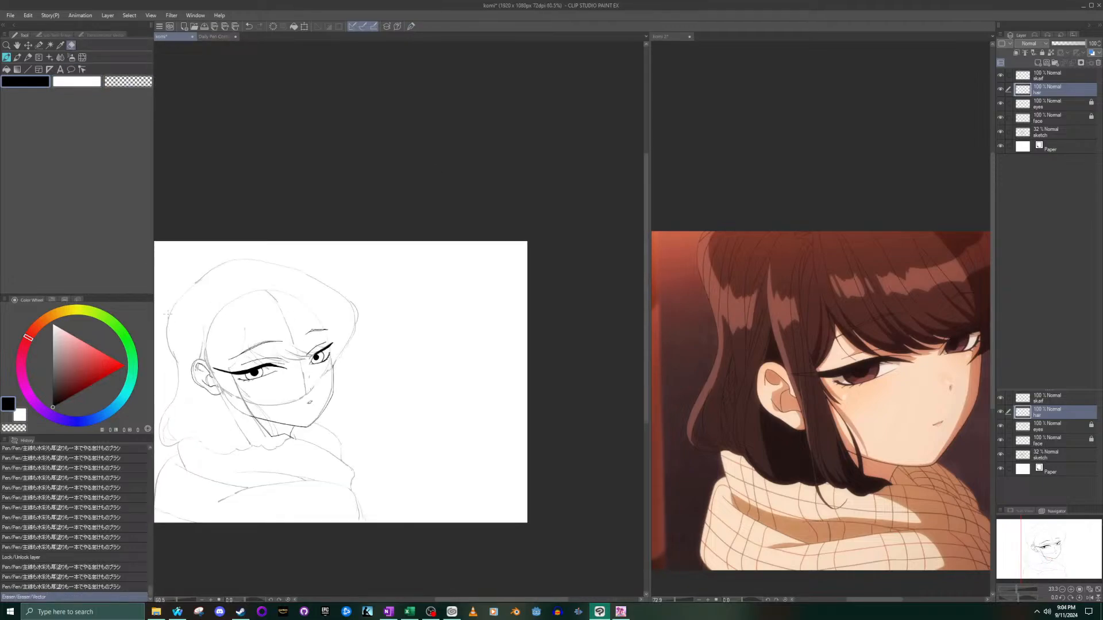
pyautogui.moveTo(173, 295); pyautogui.dragTo(290, 205)
pyautogui.click(7, 58)
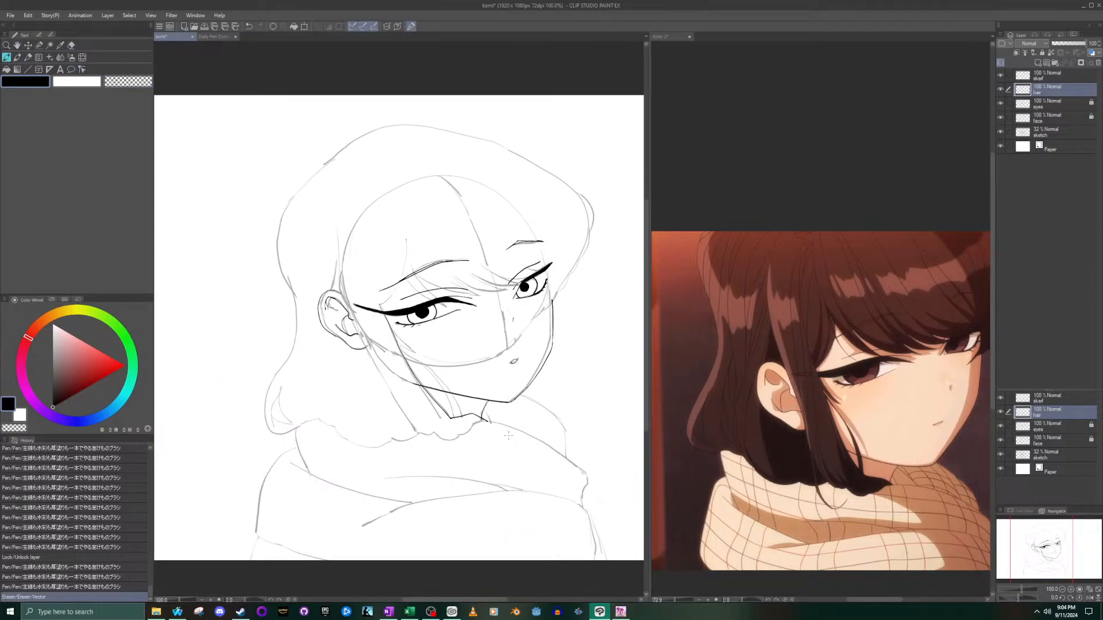
# - Reframe the komi 2 reference to examine the whole head and how the hair ends meet the scarf
pyautogui.click(763, 420)
pyautogui.scroll(-3, 941, 384)
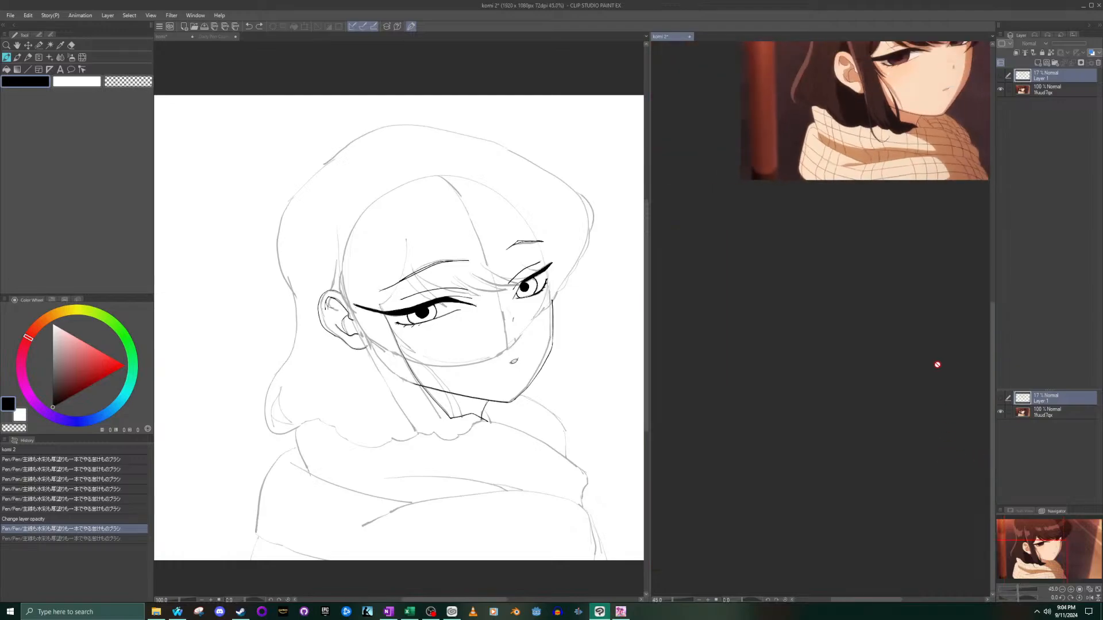
pyautogui.scroll(-3, 922, 449)
pyautogui.moveTo(994, 464); pyautogui.dragTo(1002, 468)
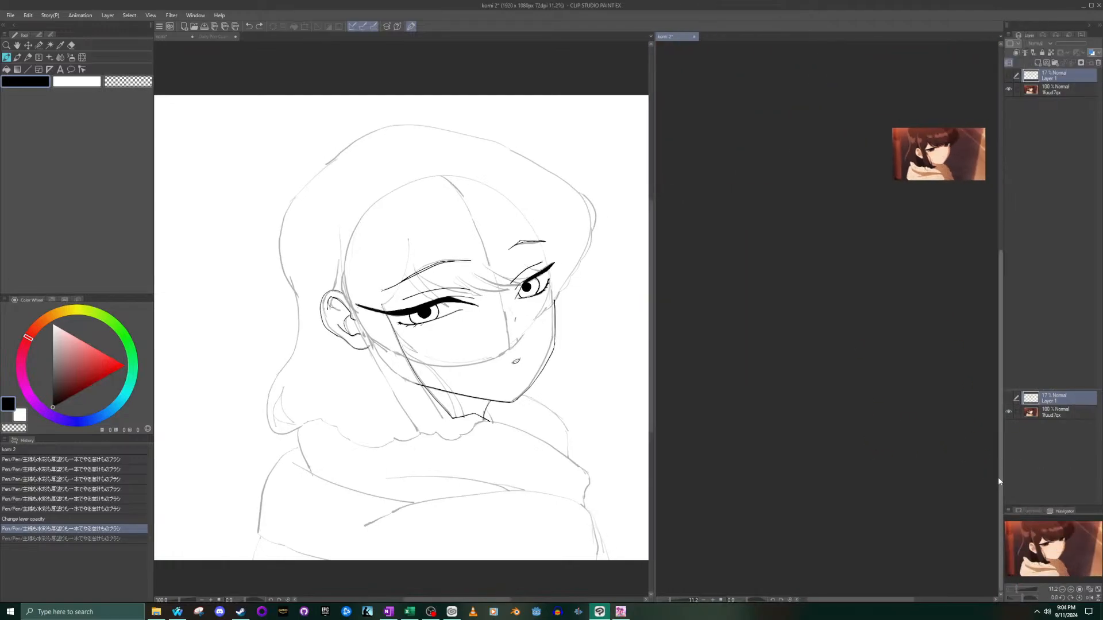
pyautogui.moveTo(1031, 535); pyautogui.dragTo(1054, 539)
pyautogui.scroll(5, 942, 151)
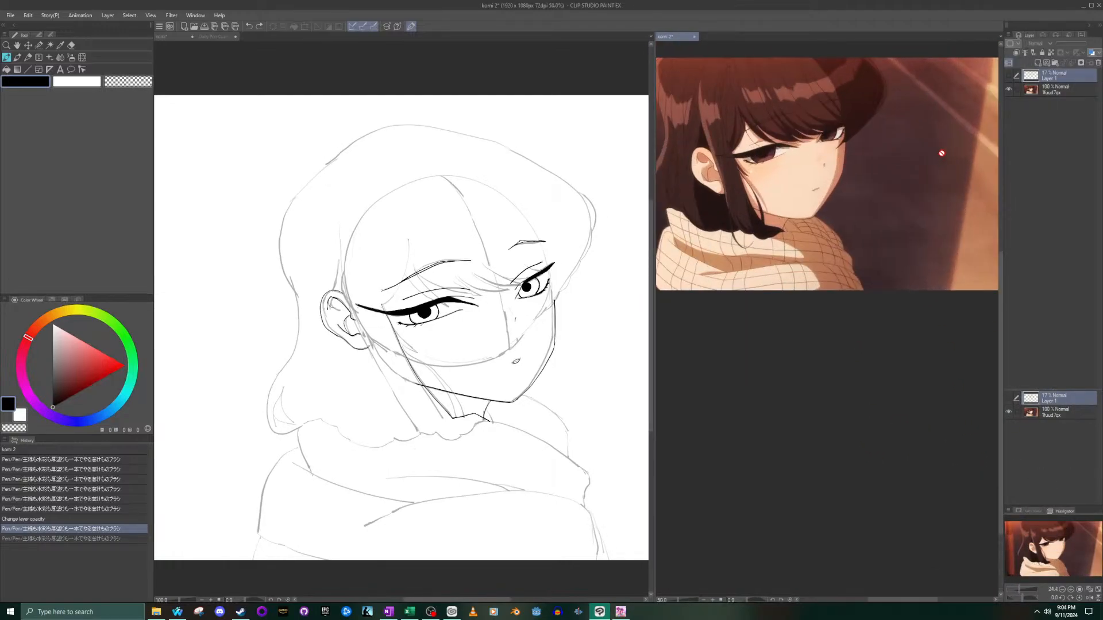
pyautogui.moveTo(1043, 542); pyautogui.dragTo(1036, 523)
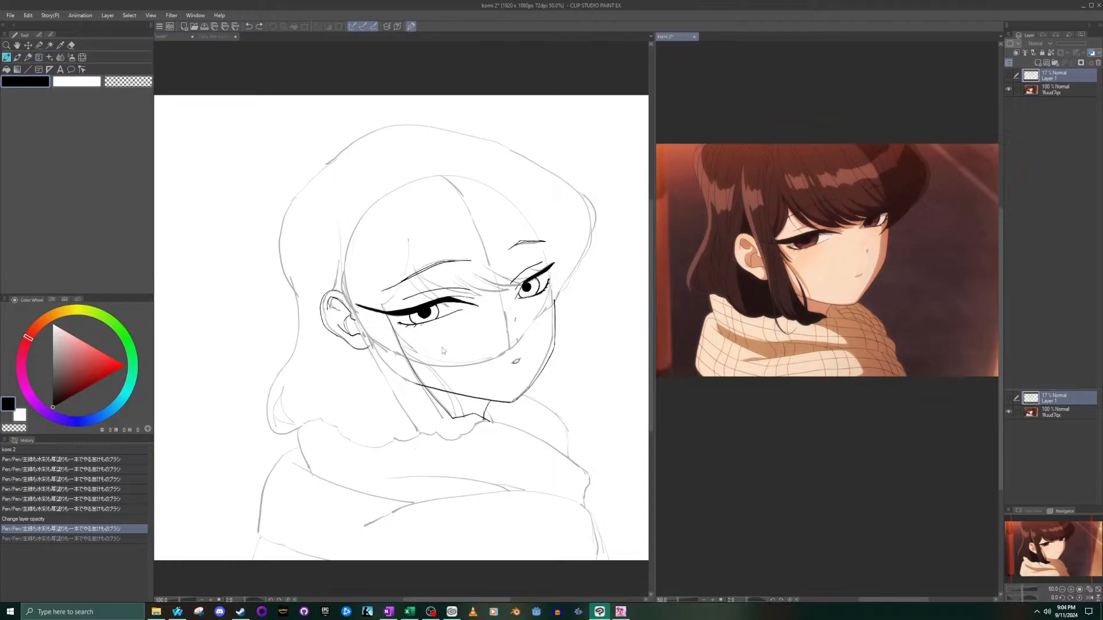
# - Erase the hair edge between the neck line and the strand tip, and redraw it as a rounder curve
pyautogui.click(472, 424)
pyautogui.scroll(15, 473, 423)
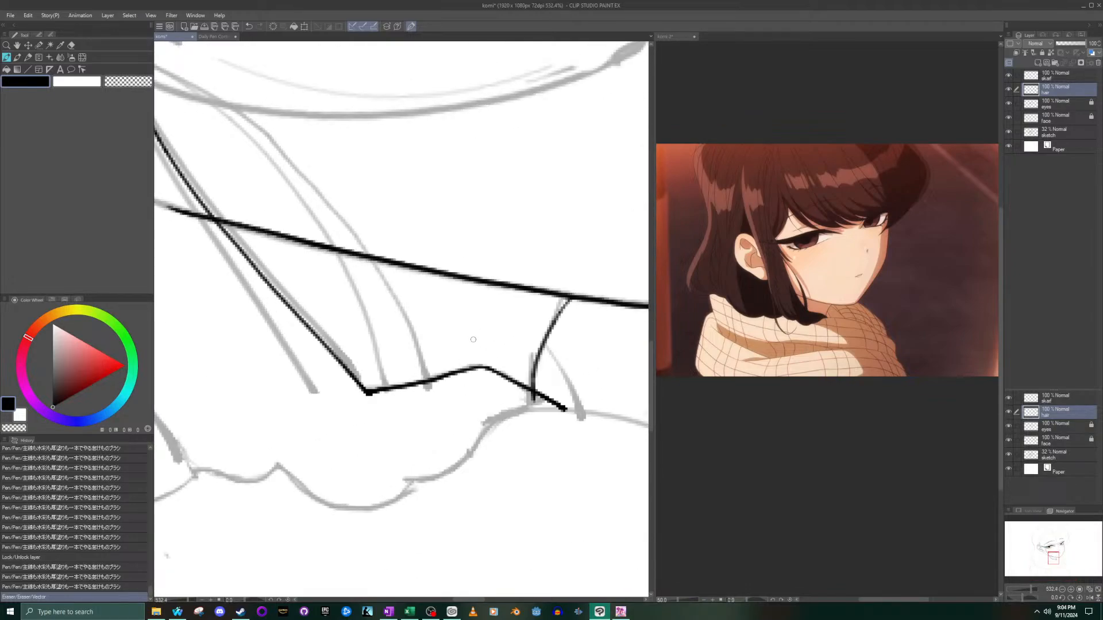
pyautogui.click(71, 45)
pyautogui.moveTo(409, 384)
pyautogui.mouseDown()
pyautogui.moveTo(380, 391)
pyautogui.moveTo(477, 367)
pyautogui.moveTo(569, 409)
pyautogui.mouseUp()
pyautogui.click(492, 373)
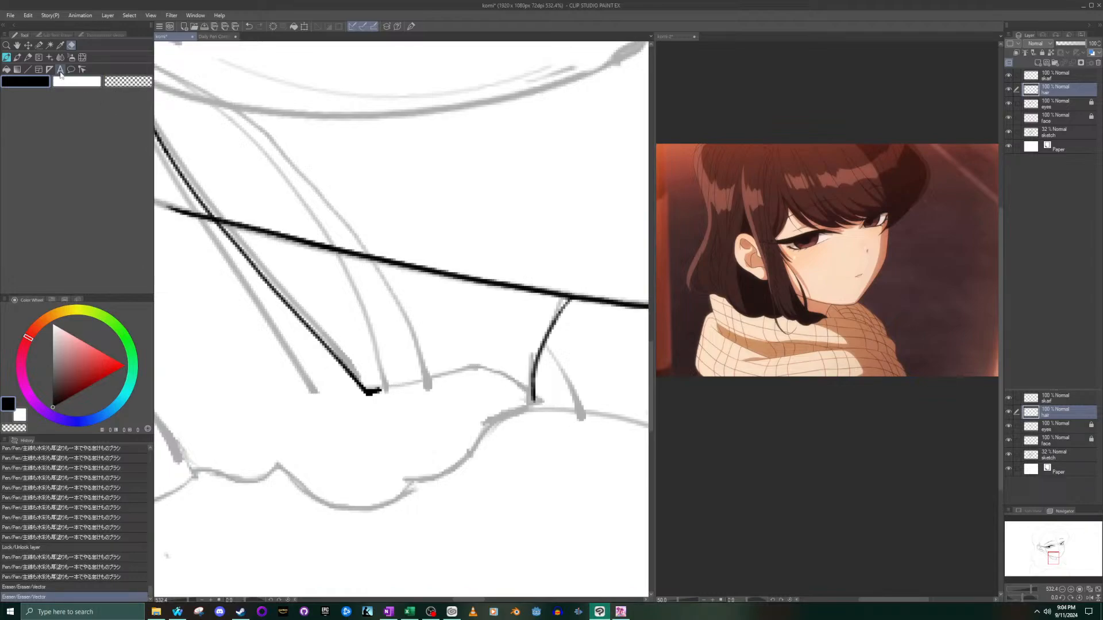
pyautogui.click(7, 58)
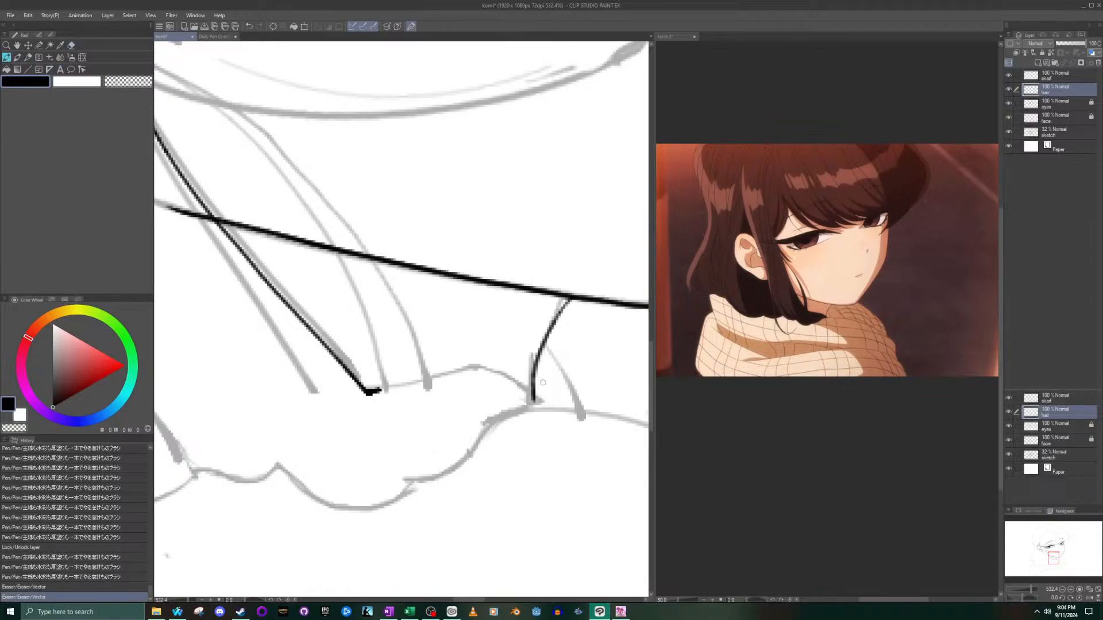
pyautogui.moveTo(552, 411)
pyautogui.mouseDown()
pyautogui.moveTo(506, 371)
pyautogui.moveTo(371, 393)
pyautogui.mouseUp()
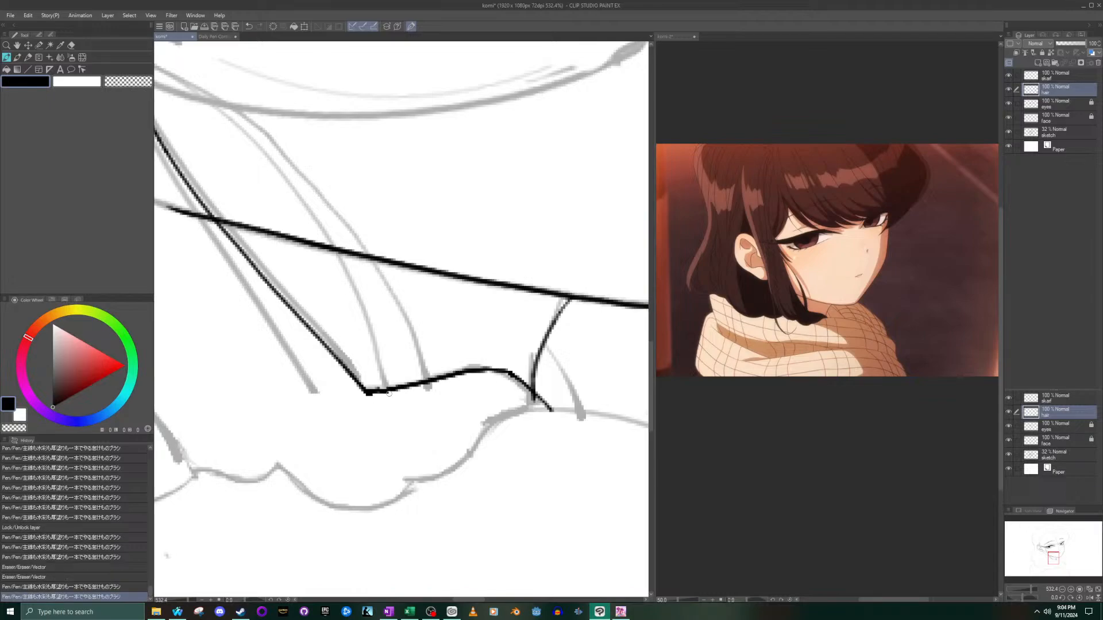
# - Ink the first scallops of the hair's lower edge above the scarf, from the neck line to the next sketched strand's end
pyautogui.scroll(-5, 377, 390)
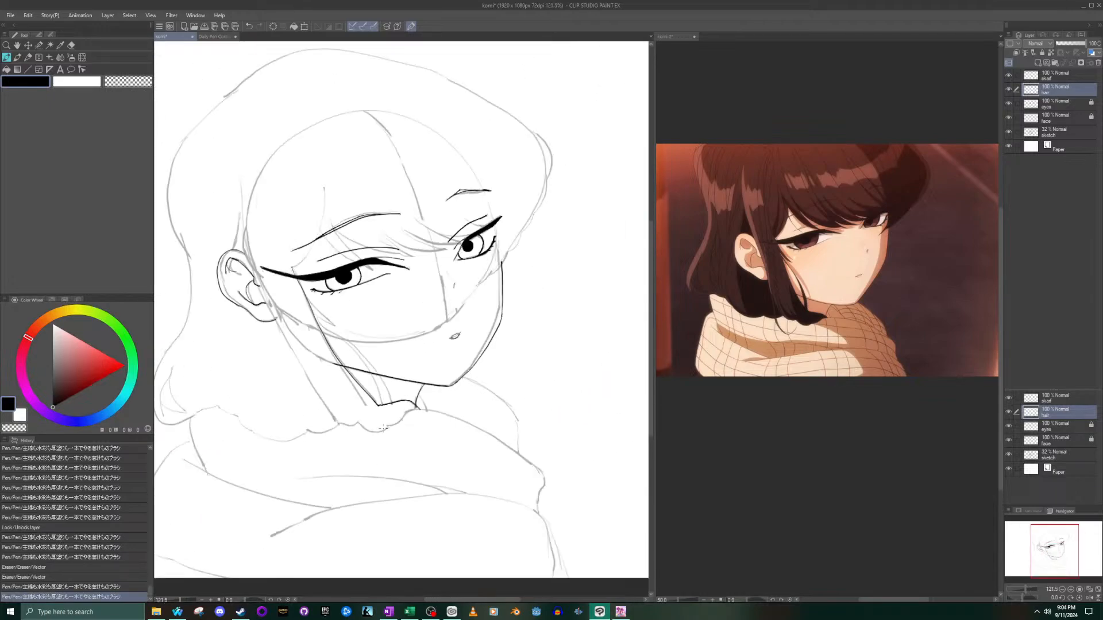
pyautogui.scroll(5, 384, 428)
pyautogui.moveTo(469, 406)
pyautogui.mouseDown()
pyautogui.moveTo(361, 465)
pyautogui.moveTo(291, 441)
pyautogui.mouseUp()
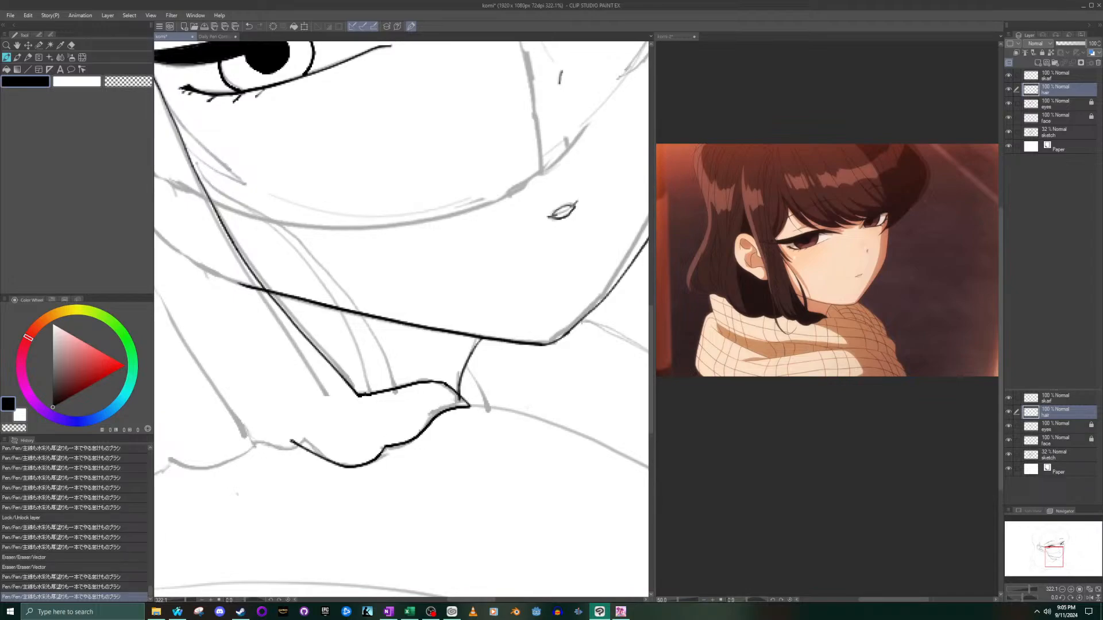
pyautogui.hotkey('ctrl', 'z')
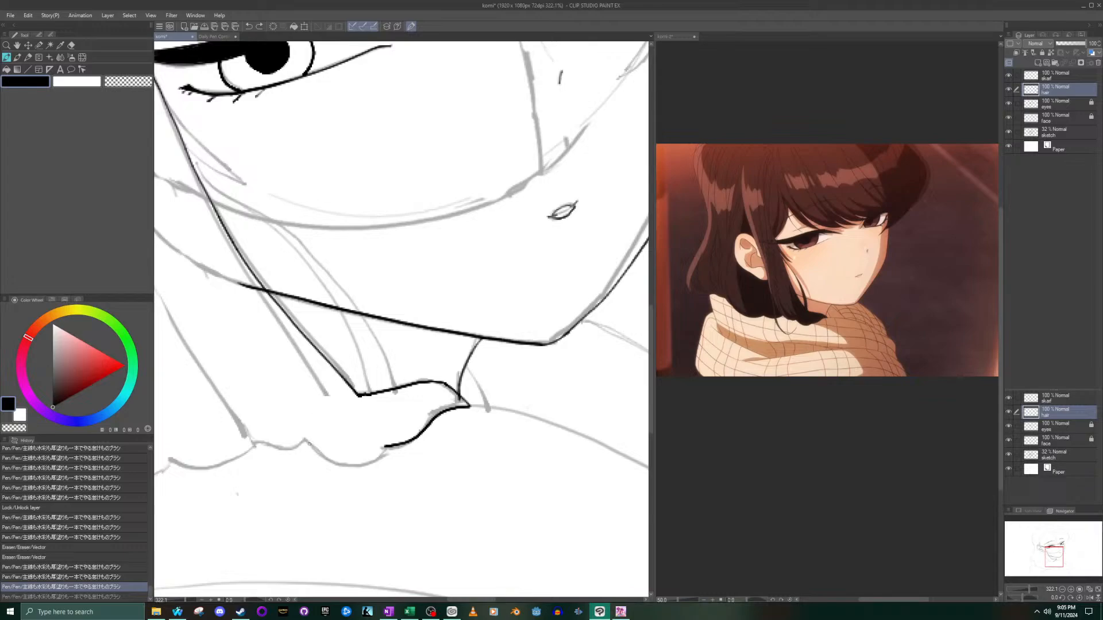
pyautogui.moveTo(306, 441)
pyautogui.mouseDown()
pyautogui.moveTo(341, 465)
pyautogui.moveTo(393, 443)
pyautogui.mouseUp()
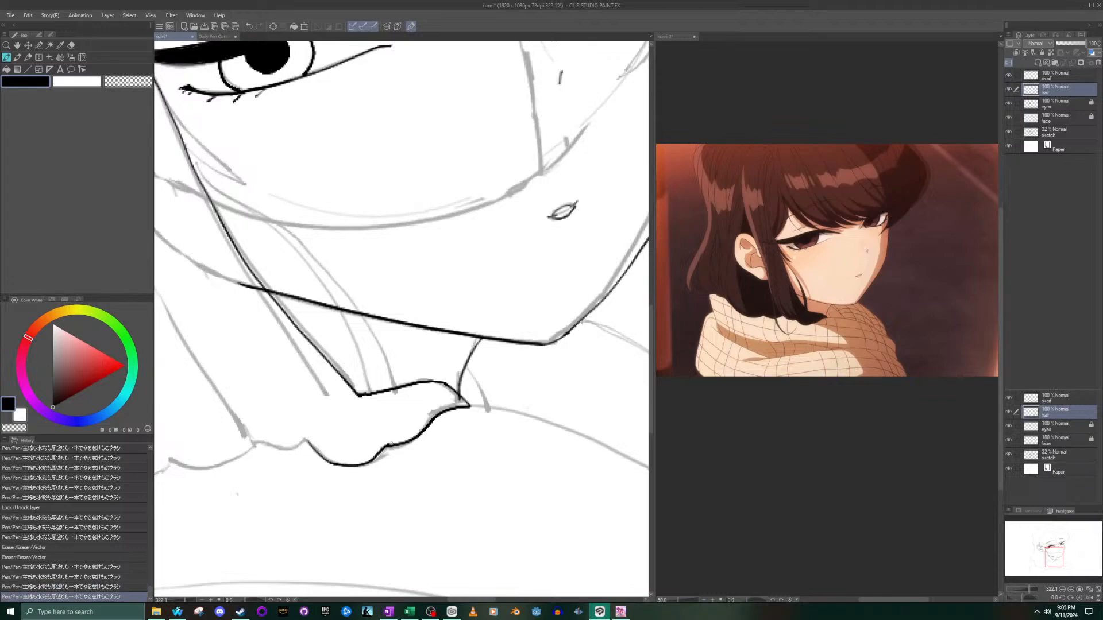
pyautogui.moveTo(305, 442); pyautogui.dragTo(250, 445)
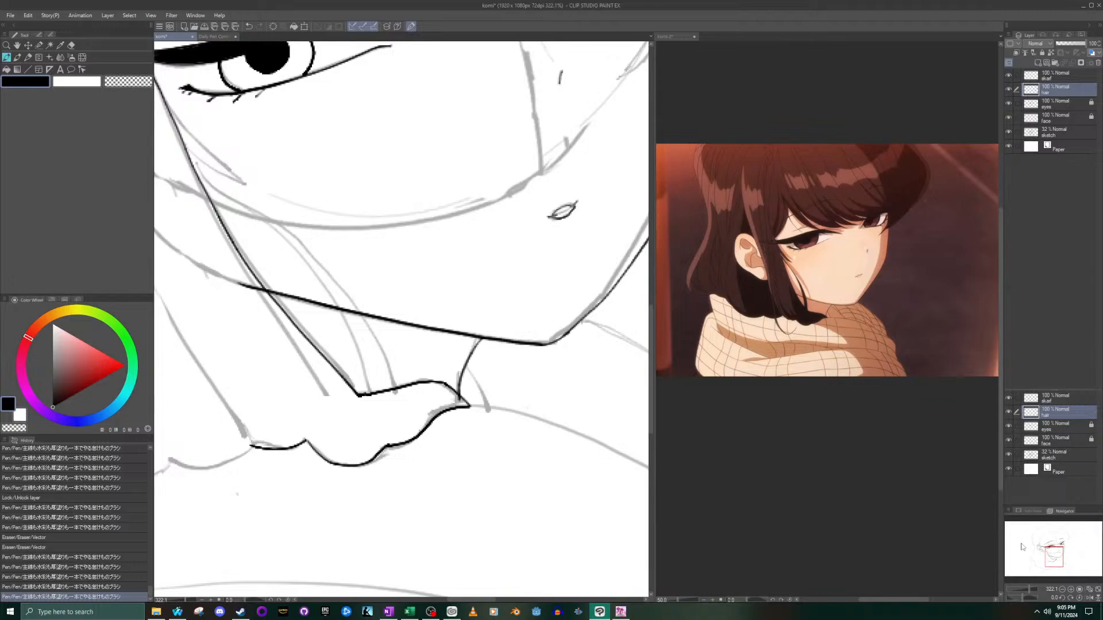
# - Continue the hair's lower edge toward the back with another shallow scallop and a short steep curve beyond the gap
pyautogui.moveTo(1050, 556); pyautogui.dragTo(1041, 558)
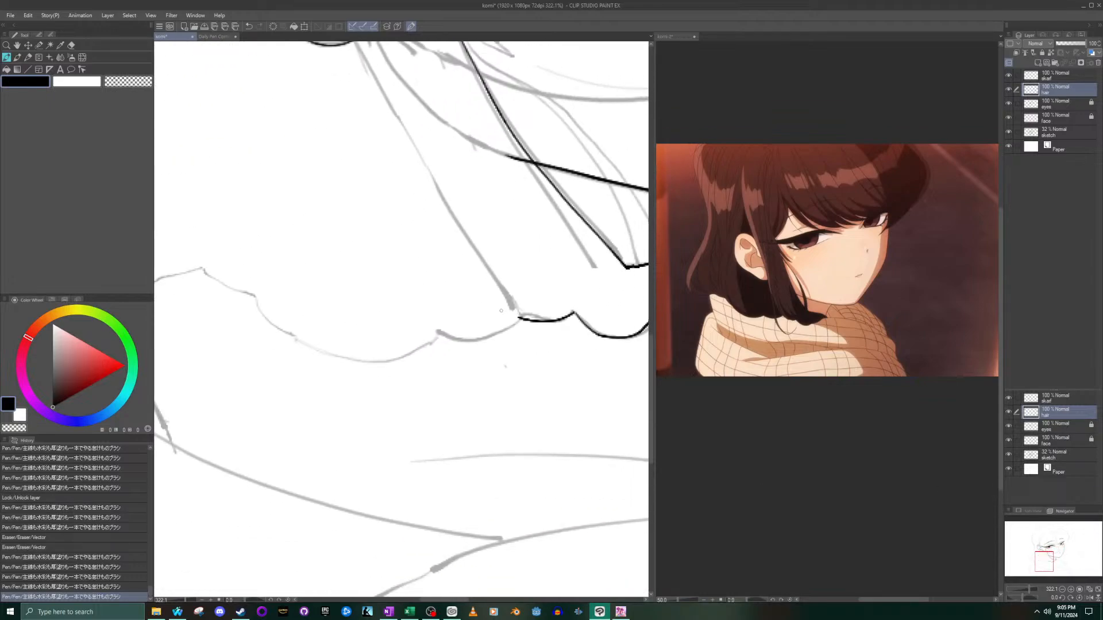
pyautogui.moveTo(516, 320)
pyautogui.mouseDown()
pyautogui.moveTo(480, 338)
pyautogui.moveTo(429, 336)
pyautogui.mouseUp()
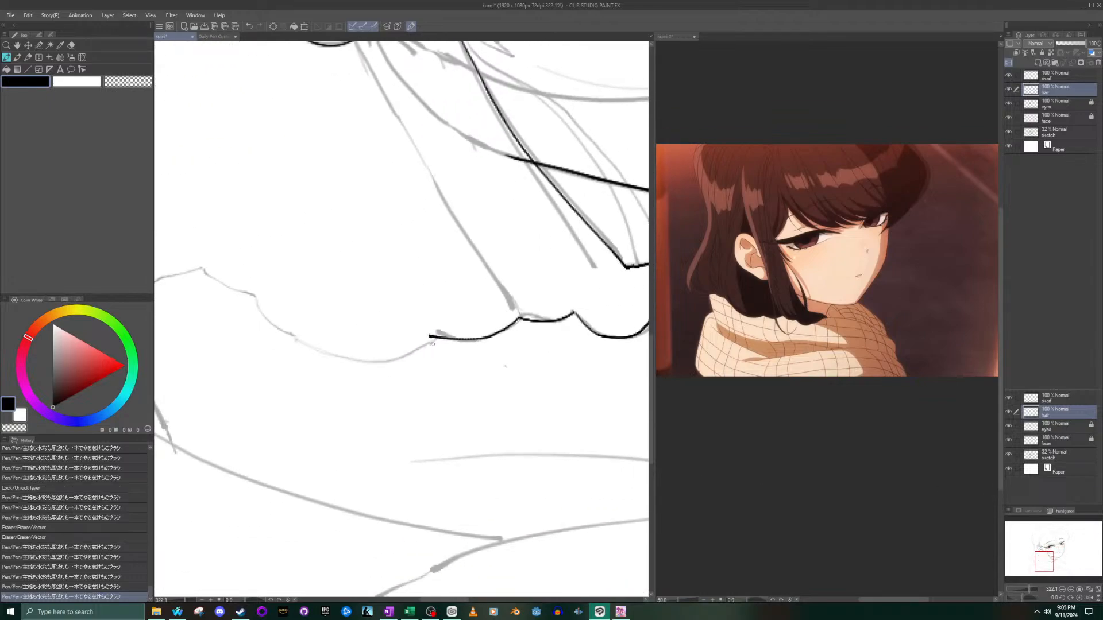
pyautogui.hotkey('ctrl', 'z')
pyautogui.moveTo(520, 320)
pyautogui.mouseDown()
pyautogui.moveTo(488, 336)
pyautogui.moveTo(433, 326)
pyautogui.moveTo(433, 339)
pyautogui.moveTo(402, 355)
pyautogui.moveTo(352, 358)
pyautogui.moveTo(308, 347)
pyautogui.moveTo(257, 307)
pyautogui.moveTo(267, 323)
pyautogui.moveTo(354, 359)
pyautogui.moveTo(449, 339)
pyautogui.mouseUp()
pyautogui.hotkey('ctrl', 'z')
# - Close the gap in the hair's lower edge with one long smooth scallop, redrawing the stroke until it joins both ends
pyautogui.hotkey('ctrl', 'z')
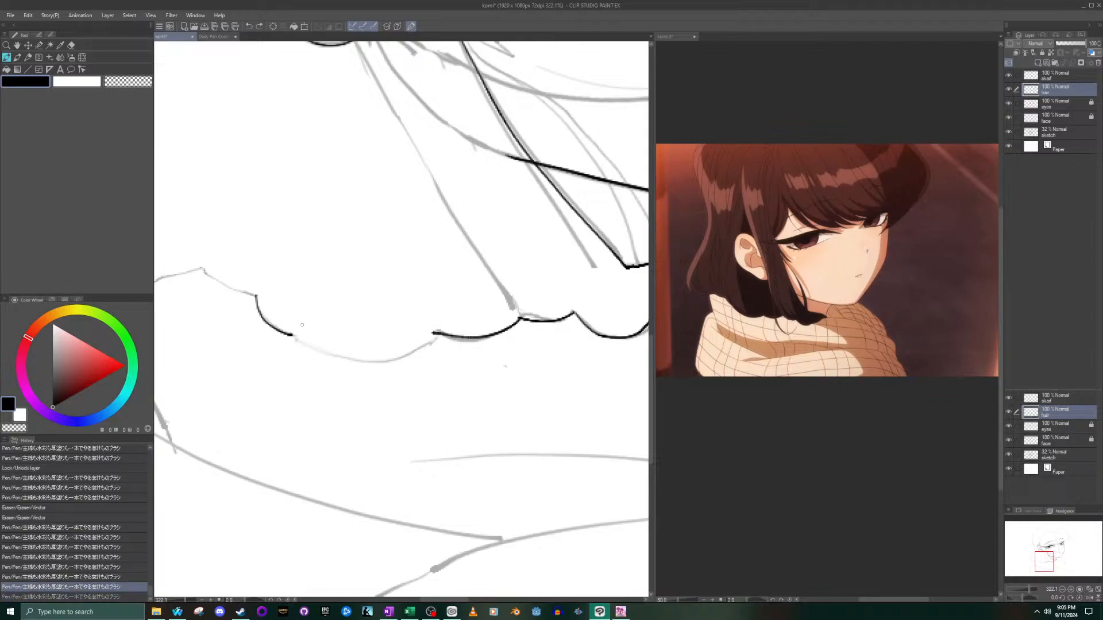
pyautogui.moveTo(291, 334)
pyautogui.mouseDown()
pyautogui.moveTo(360, 362)
pyautogui.moveTo(447, 337)
pyautogui.mouseUp()
pyautogui.hotkey('ctrl', 'z')
pyautogui.moveTo(291, 335)
pyautogui.mouseDown()
pyautogui.moveTo(377, 357)
pyautogui.moveTo(433, 333)
pyautogui.mouseUp()
pyautogui.hotkey('ctrl', 'z')
pyautogui.moveTo(291, 335)
pyautogui.mouseDown()
pyautogui.moveTo(338, 351)
pyautogui.moveTo(397, 346)
pyautogui.moveTo(428, 324)
pyautogui.mouseUp()
pyautogui.hotkey('ctrl', 'z')
pyautogui.moveTo(291, 335)
pyautogui.mouseDown()
pyautogui.moveTo(344, 354)
pyautogui.moveTo(439, 331)
pyautogui.mouseUp()
pyautogui.hotkey('ctrl', 'z')
pyautogui.moveTo(291, 335)
pyautogui.mouseDown()
pyautogui.moveTo(349, 355)
pyautogui.moveTo(438, 332)
pyautogui.mouseUp()
pyautogui.hotkey('ctrl', 'z')
pyautogui.moveTo(291, 335)
pyautogui.mouseDown()
pyautogui.moveTo(363, 356)
pyautogui.moveTo(438, 332)
pyautogui.mouseUp()
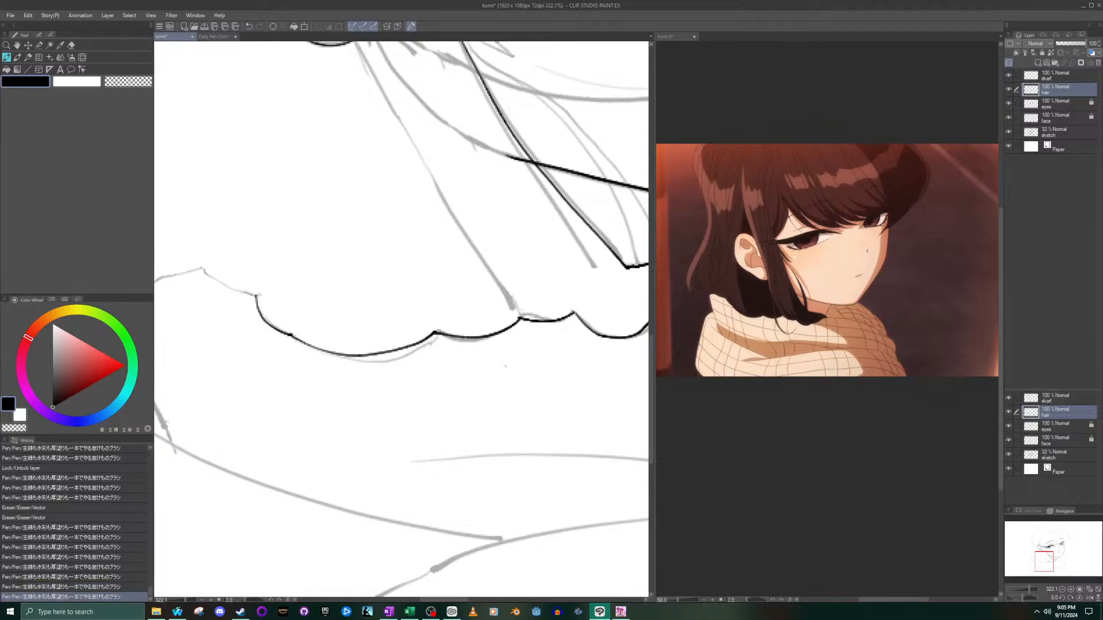
# - Extend the hair's lower edge with a short curve up to the sketched peak near the back of the scarf
pyautogui.moveTo(1041, 555); pyautogui.dragTo(1034, 558)
pyautogui.moveTo(389, 270); pyautogui.dragTo(444, 296)
pyautogui.hotkey('ctrl', 'z')
pyautogui.hotkey('ctrl', 'z')
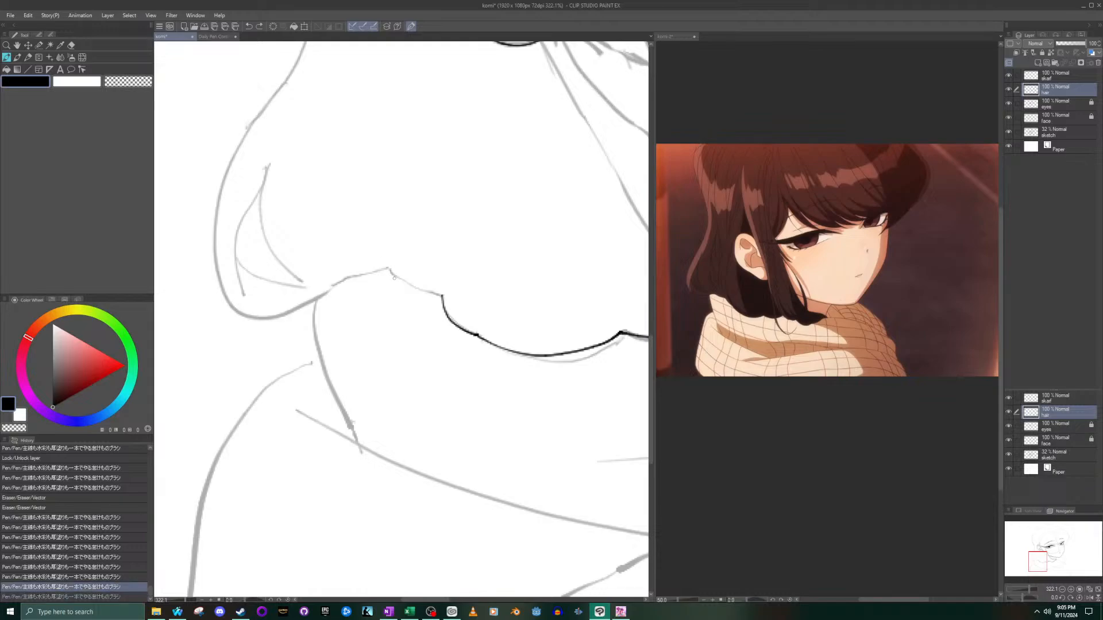
pyautogui.moveTo(393, 270)
pyautogui.mouseDown()
pyautogui.moveTo(439, 294)
pyautogui.moveTo(392, 272)
pyautogui.moveTo(445, 297)
pyautogui.mouseUp()
pyautogui.hotkey('ctrl', 'z')
pyautogui.hotkey('ctrl', 'z')
pyautogui.moveTo(391, 271); pyautogui.dragTo(443, 296)
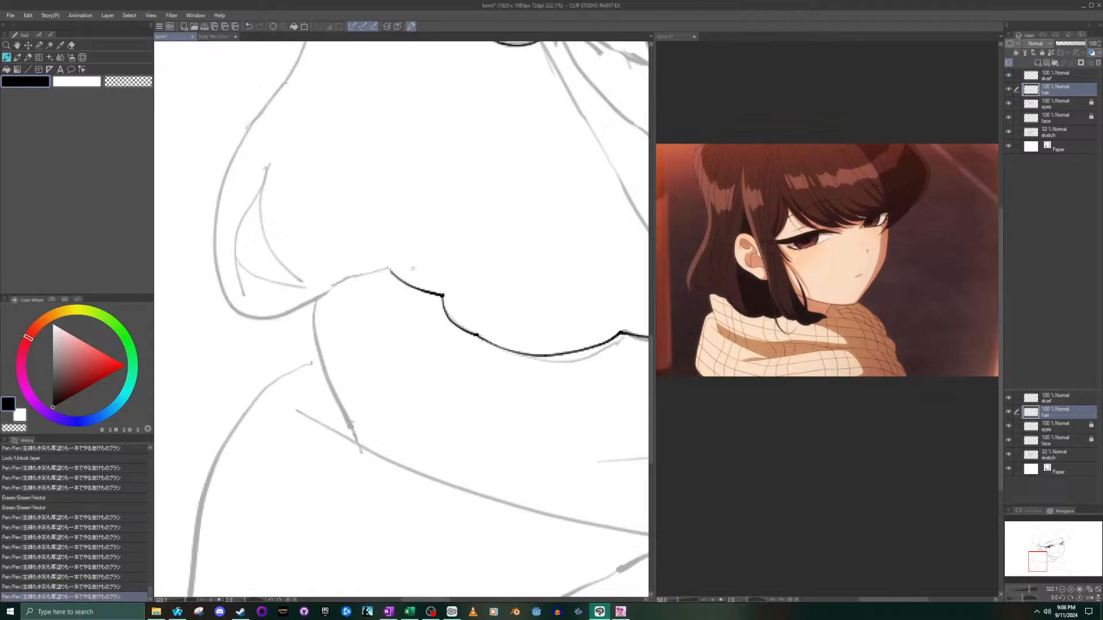
# - Continue the hair's lower edge from the peak down to the scarf's sketched back edge, redrawing the stroke until it follows the sketch
pyautogui.moveTo(388, 267)
pyautogui.mouseDown()
pyautogui.moveTo(338, 285)
pyautogui.moveTo(386, 268)
pyautogui.moveTo(245, 323)
pyautogui.mouseUp()
pyautogui.hotkey('ctrl', 'z')
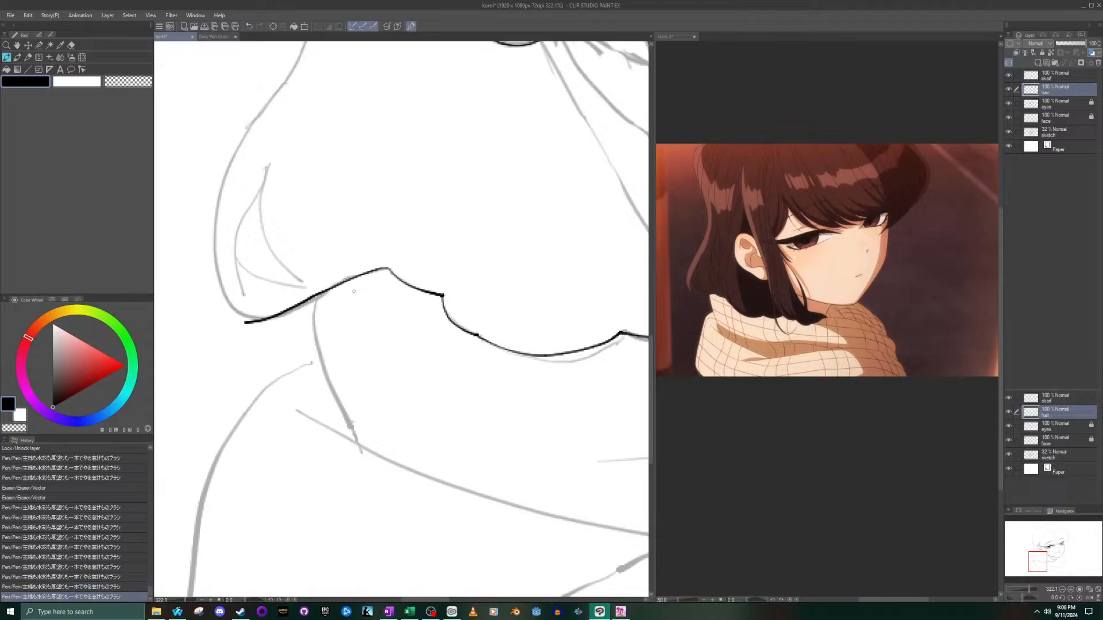
pyautogui.scroll(3, 354, 295)
pyautogui.hotkey('ctrl', 'z')
pyautogui.moveTo(323, 282); pyautogui.dragTo(413, 251)
pyautogui.hotkey('ctrl', 'z')
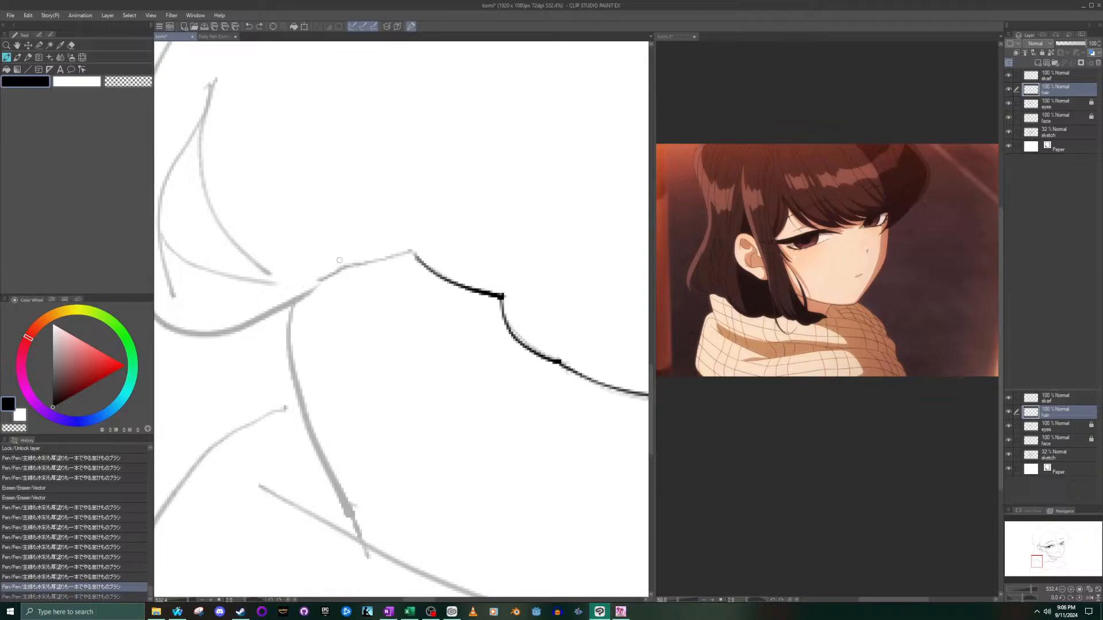
pyautogui.moveTo(331, 276); pyautogui.dragTo(418, 253)
pyautogui.hotkey('ctrl', 'z')
pyautogui.moveTo(334, 272); pyautogui.dragTo(416, 253)
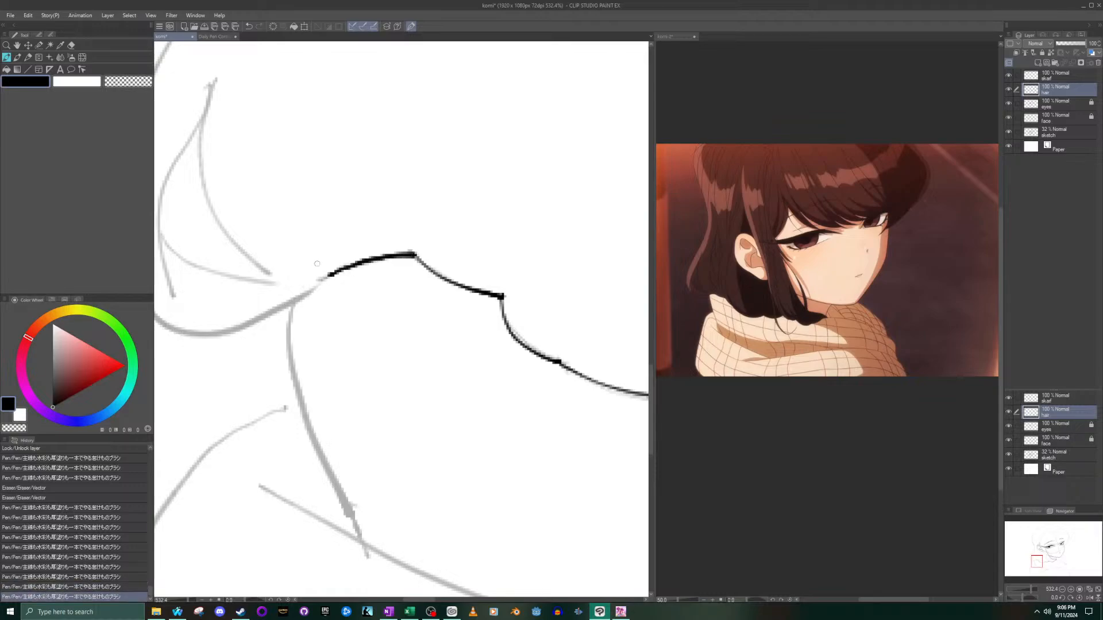
pyautogui.moveTo(325, 284); pyautogui.dragTo(291, 300)
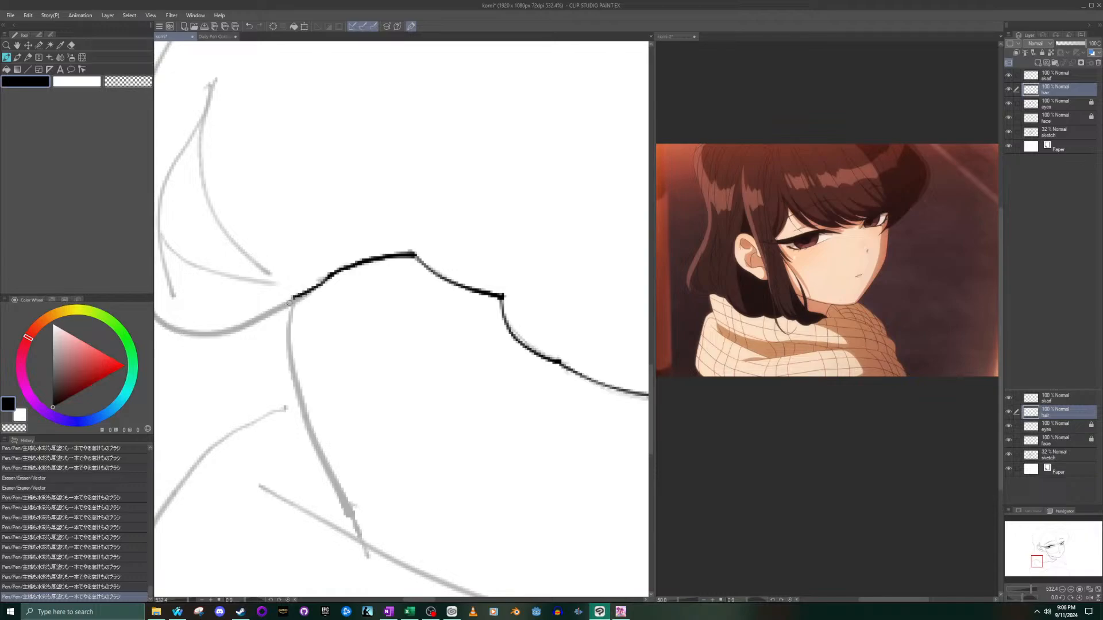
pyautogui.scroll(-2, 290, 299)
pyautogui.scroll(-2, 290, 299)
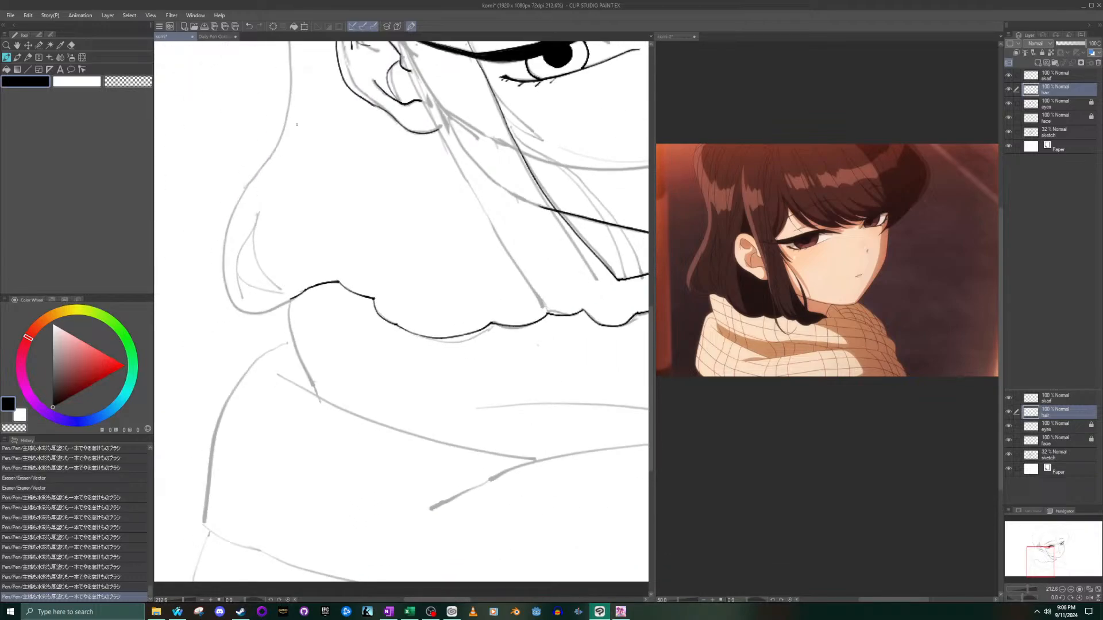
pyautogui.scroll(-5, 285, 79)
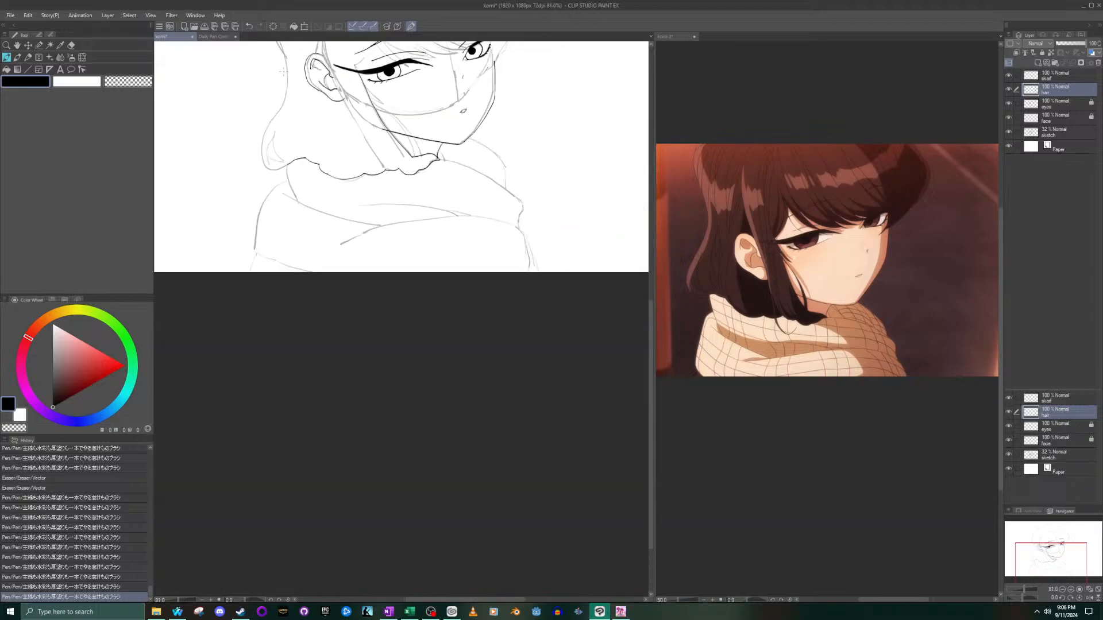
pyautogui.scroll(3, 280, 53)
pyautogui.scroll(2, 280, 53)
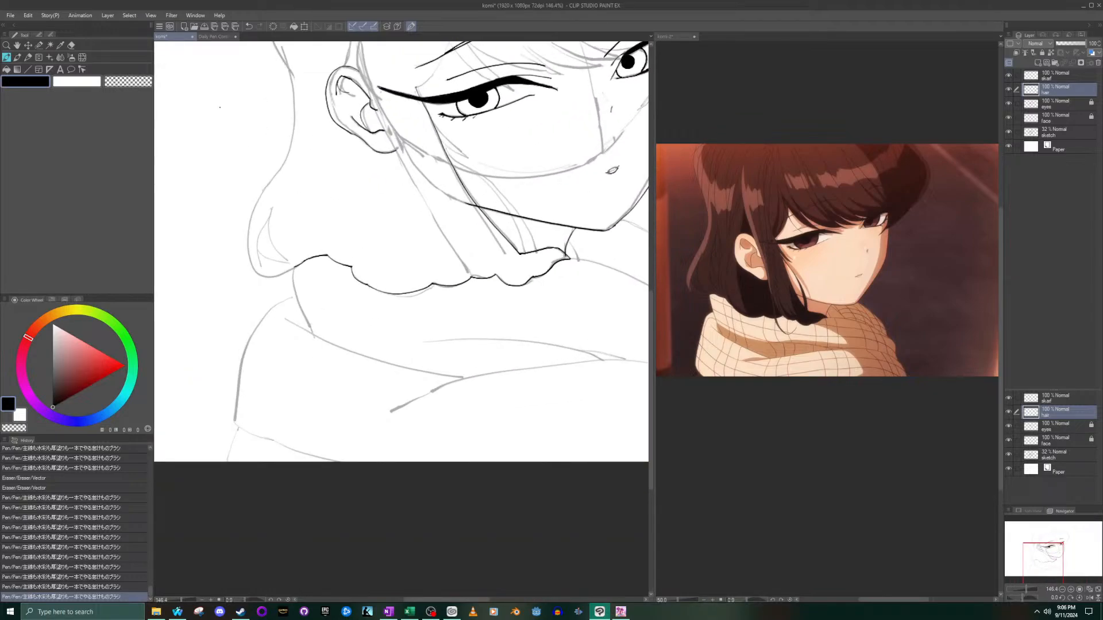
pyautogui.click(27, 45)
pyautogui.moveTo(332, 114); pyautogui.dragTo(363, 176)
pyautogui.hotkey('ctrl', 'z')
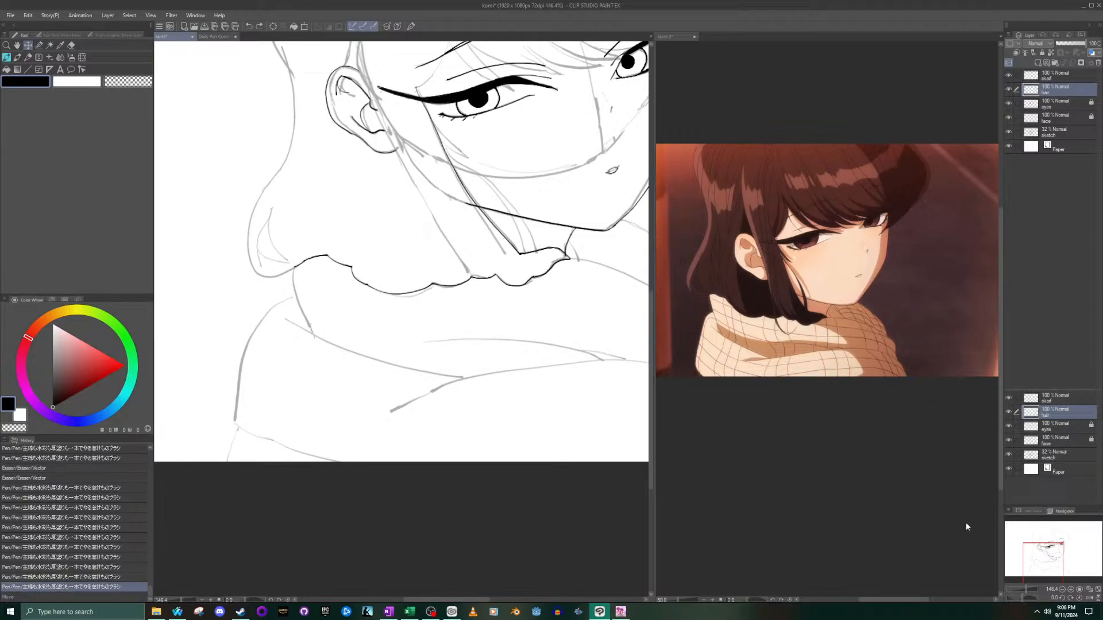
# - Enlarge the komi 2 reference around the back hair and ear, and return to the komi drawing with the pen
pyautogui.moveTo(1043, 553); pyautogui.dragTo(1038, 536)
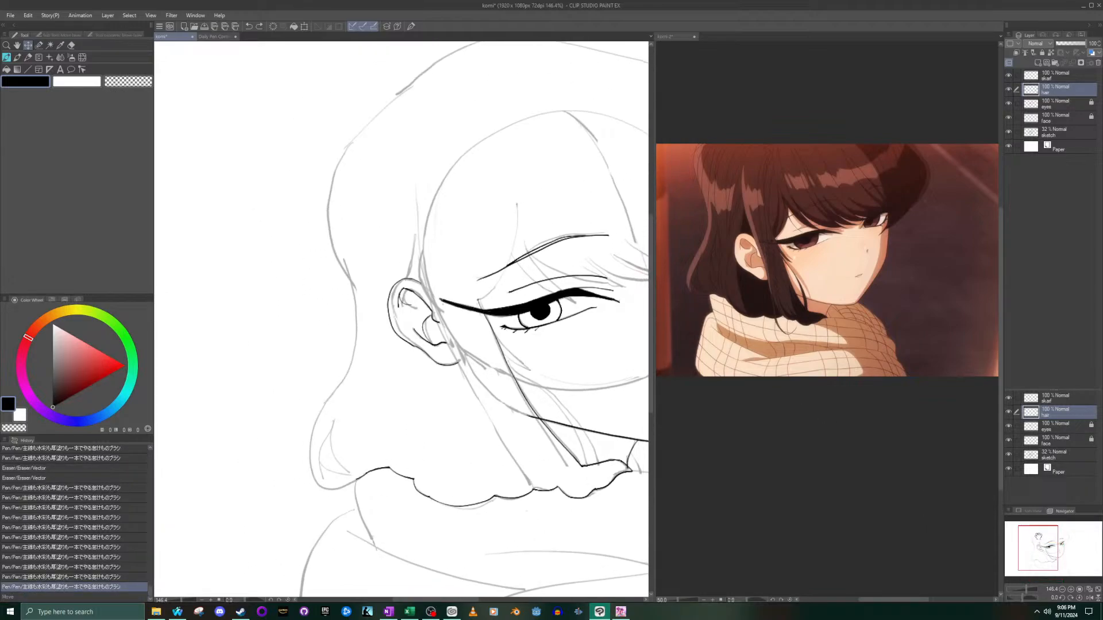
pyautogui.click(683, 196)
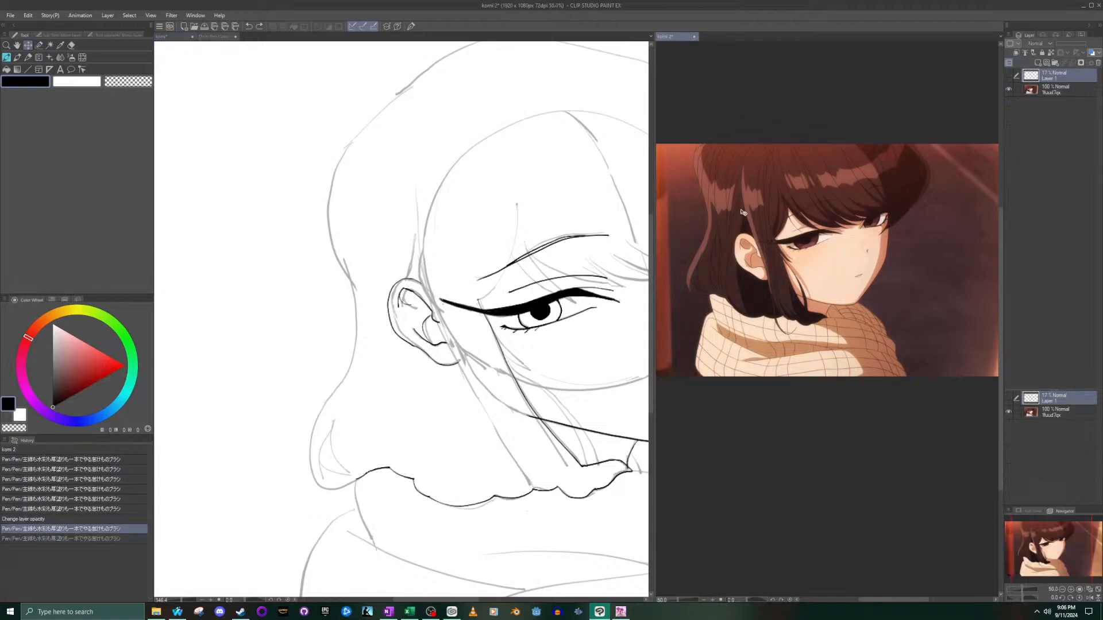
pyautogui.scroll(3, 683, 196)
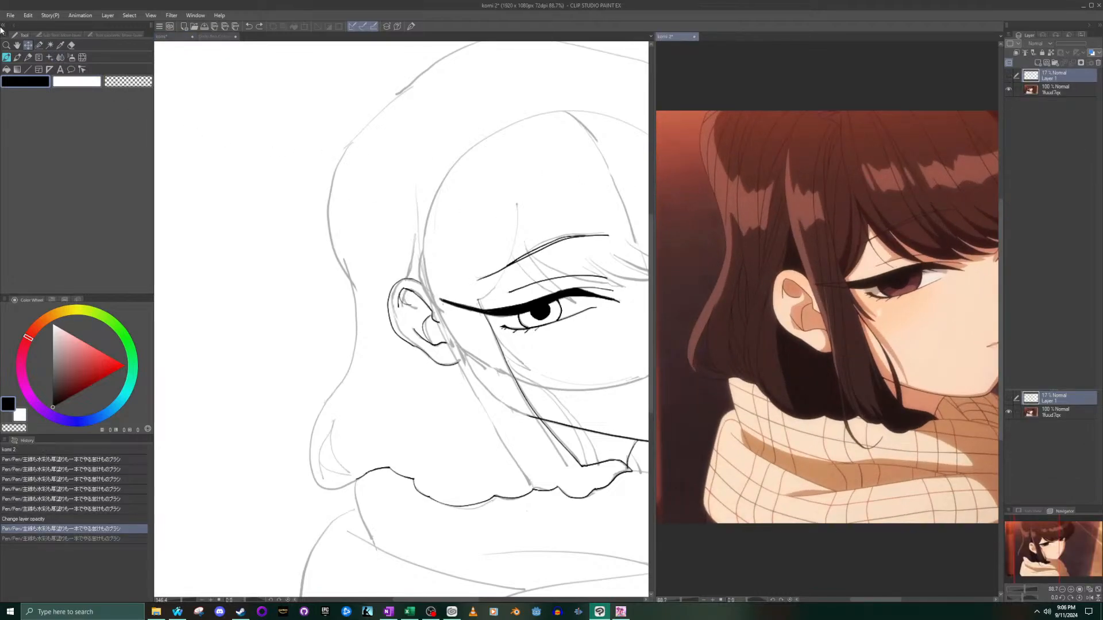
pyautogui.click(6, 58)
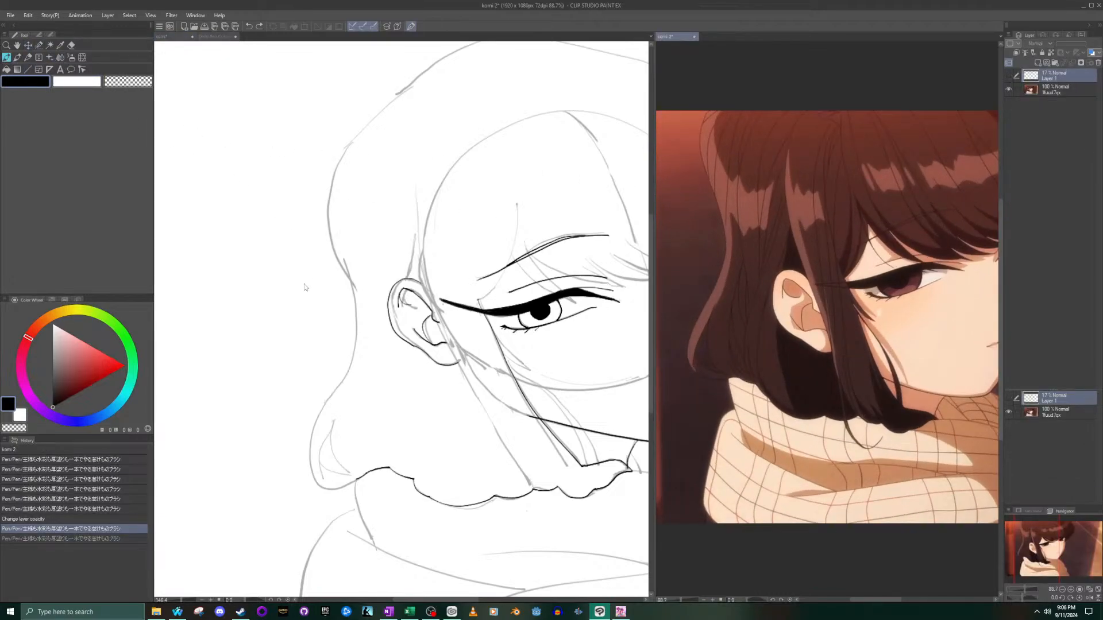
pyautogui.click(350, 115)
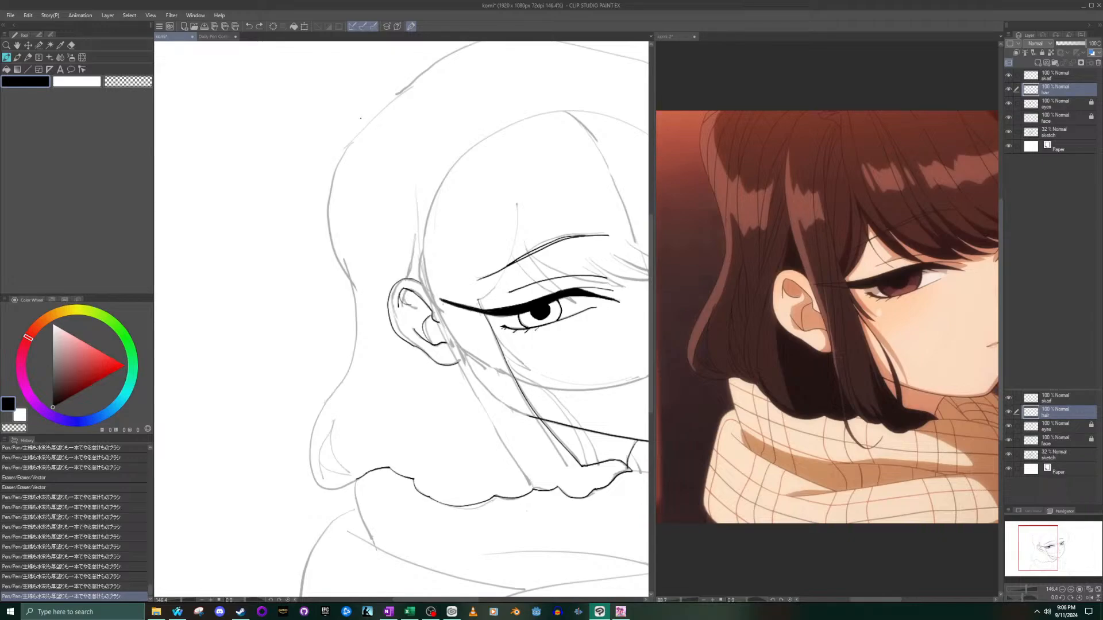
# - Ink the outer back hair contour between the lower curl by the scarf and the upper back of the head, redrawing until it flows smoothly
pyautogui.moveTo(357, 126)
pyautogui.mouseDown()
pyautogui.moveTo(338, 194)
pyautogui.moveTo(372, 369)
pyautogui.moveTo(331, 448)
pyautogui.moveTo(325, 481)
pyautogui.mouseUp()
pyautogui.hotkey('ctrl', 'z')
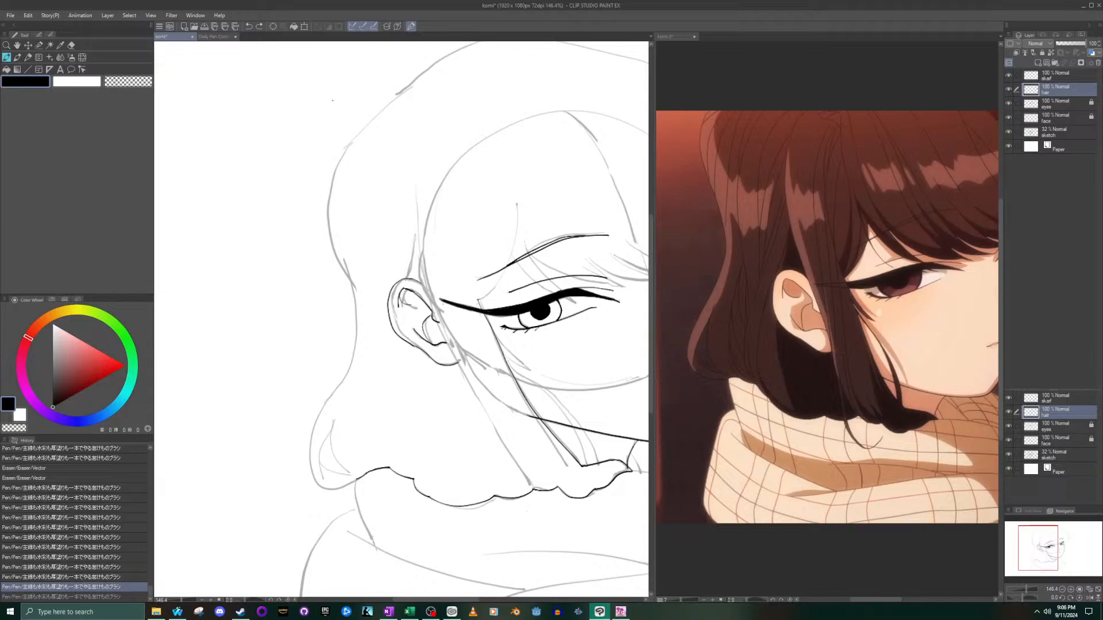
pyautogui.moveTo(363, 119)
pyautogui.mouseDown()
pyautogui.moveTo(339, 217)
pyautogui.moveTo(350, 330)
pyautogui.moveTo(311, 461)
pyautogui.moveTo(315, 491)
pyautogui.mouseUp()
pyautogui.hotkey('ctrl', 'z')
pyautogui.moveTo(352, 479)
pyautogui.mouseDown()
pyautogui.moveTo(320, 478)
pyautogui.moveTo(304, 455)
pyautogui.moveTo(303, 420)
pyautogui.moveTo(347, 319)
pyautogui.moveTo(348, 152)
pyautogui.moveTo(395, 77)
pyautogui.mouseUp()
pyautogui.hotkey('ctrl', 'z')
pyautogui.moveTo(402, 90)
pyautogui.mouseDown()
pyautogui.moveTo(337, 198)
pyautogui.moveTo(359, 306)
pyautogui.moveTo(355, 354)
pyautogui.moveTo(307, 464)
pyautogui.moveTo(367, 502)
pyautogui.moveTo(307, 459)
pyautogui.moveTo(308, 417)
pyautogui.moveTo(354, 335)
pyautogui.moveTo(349, 169)
pyautogui.moveTo(402, 69)
pyautogui.mouseUp()
pyautogui.hotkey('ctrl', 'z')
pyautogui.hotkey('ctrl', 'z')
pyautogui.moveTo(346, 483)
pyautogui.mouseDown()
pyautogui.moveTo(307, 471)
pyautogui.moveTo(308, 397)
pyautogui.moveTo(305, 428)
pyautogui.moveTo(363, 483)
pyautogui.moveTo(324, 479)
pyautogui.moveTo(348, 280)
pyautogui.moveTo(339, 140)
pyautogui.moveTo(441, 55)
pyautogui.mouseUp()
pyautogui.hotkey('ctrl', 'z')
pyautogui.hotkey('ctrl', 'z')
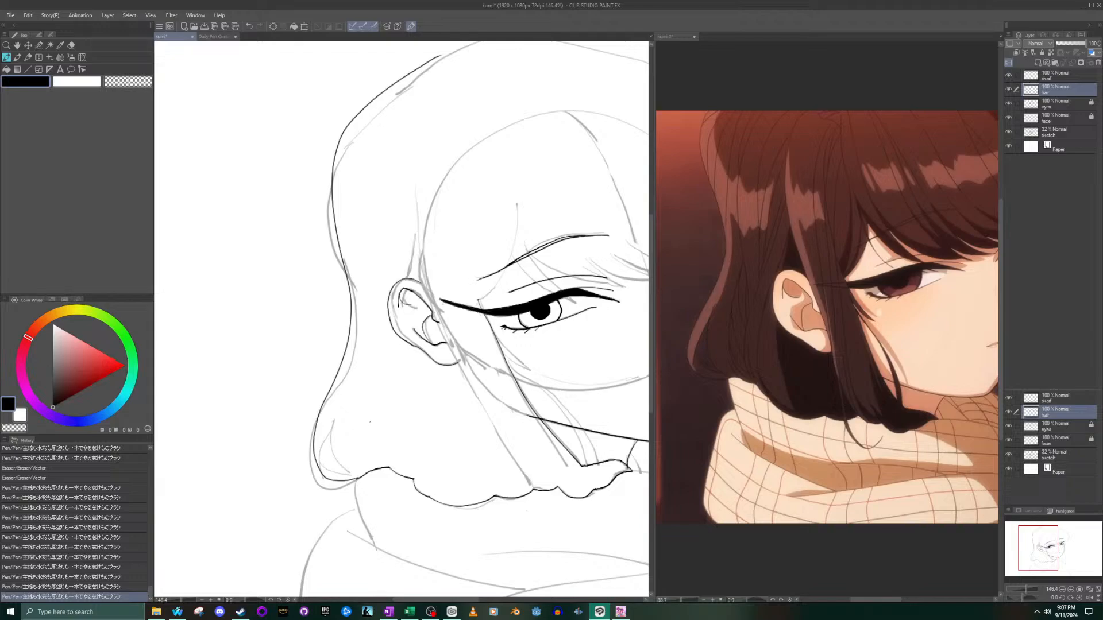
# - Try to ink a short curved strand inside the lower curl of the back hair
pyautogui.scroll(9, 362, 434)
pyautogui.scroll(-16, 362, 430)
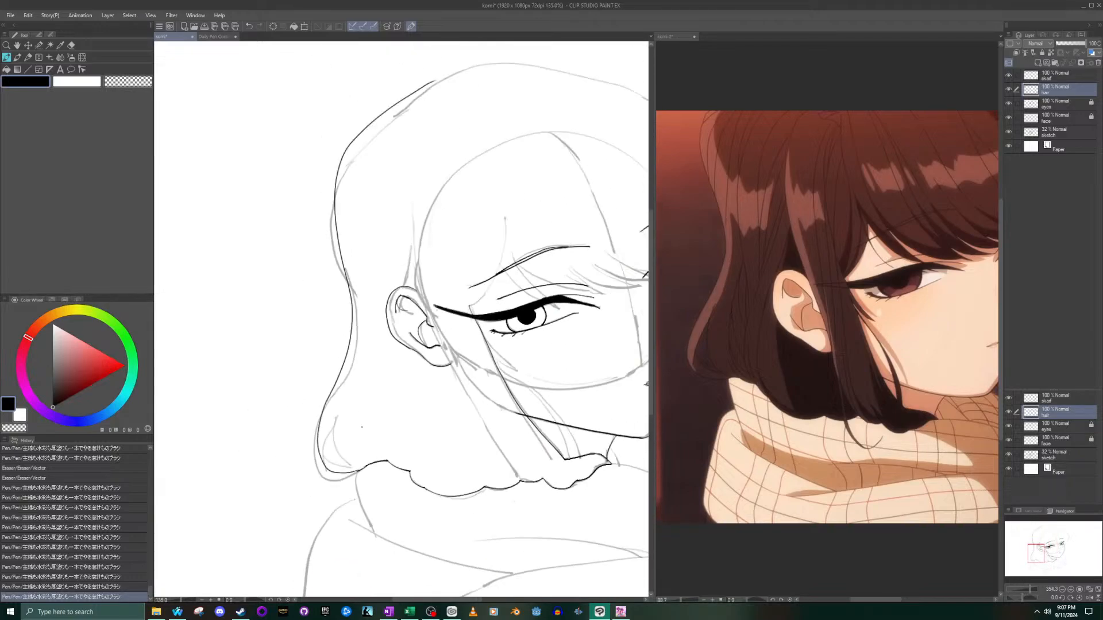
pyautogui.scroll(1, 373, 374)
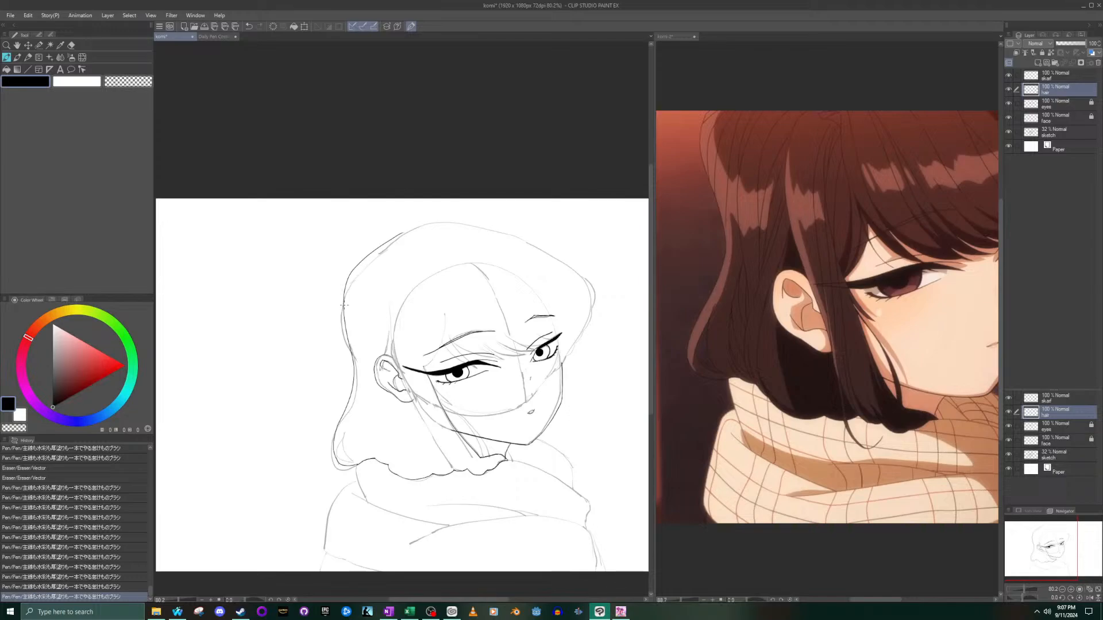
pyautogui.scroll(3, 344, 303)
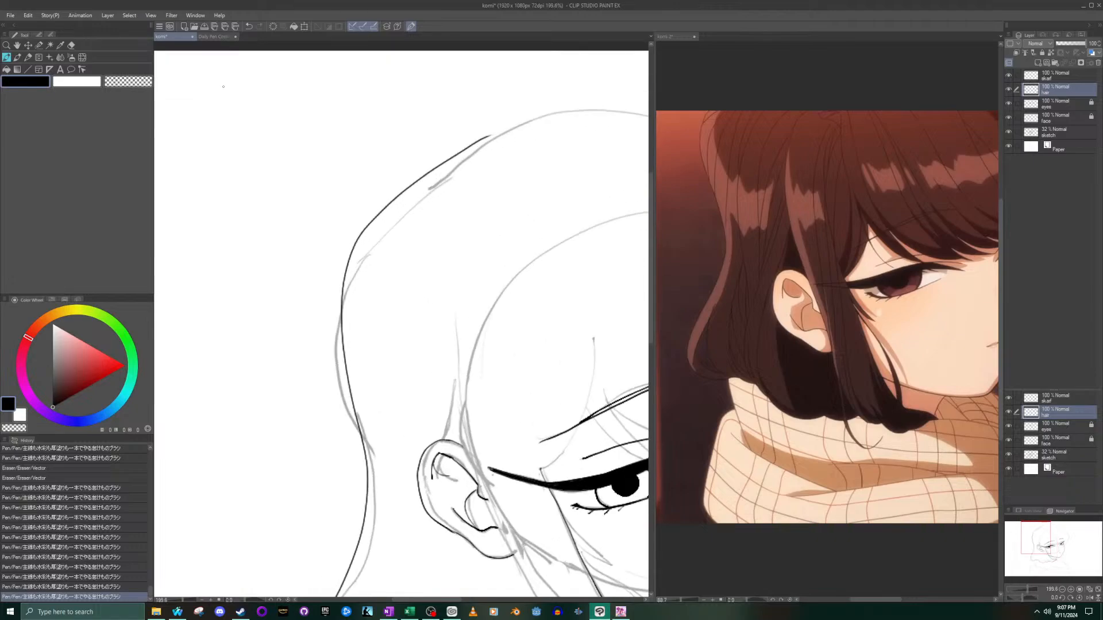
pyautogui.scroll(-5, 468, 352)
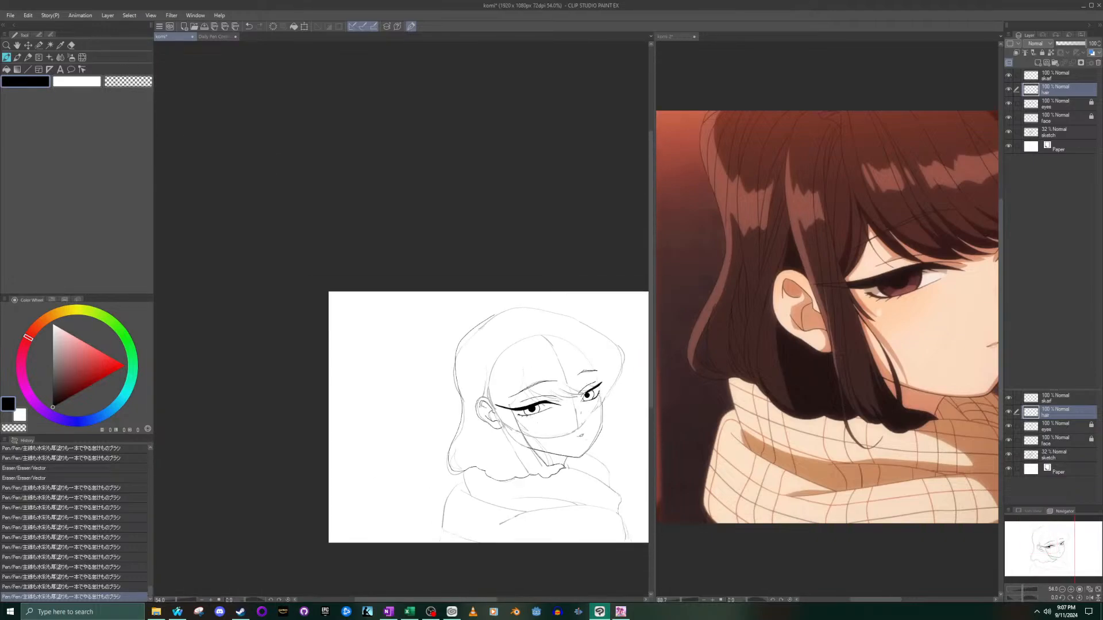
pyautogui.scroll(4, 549, 377)
pyautogui.scroll(-2, 251, 437)
pyautogui.scroll(4, 251, 436)
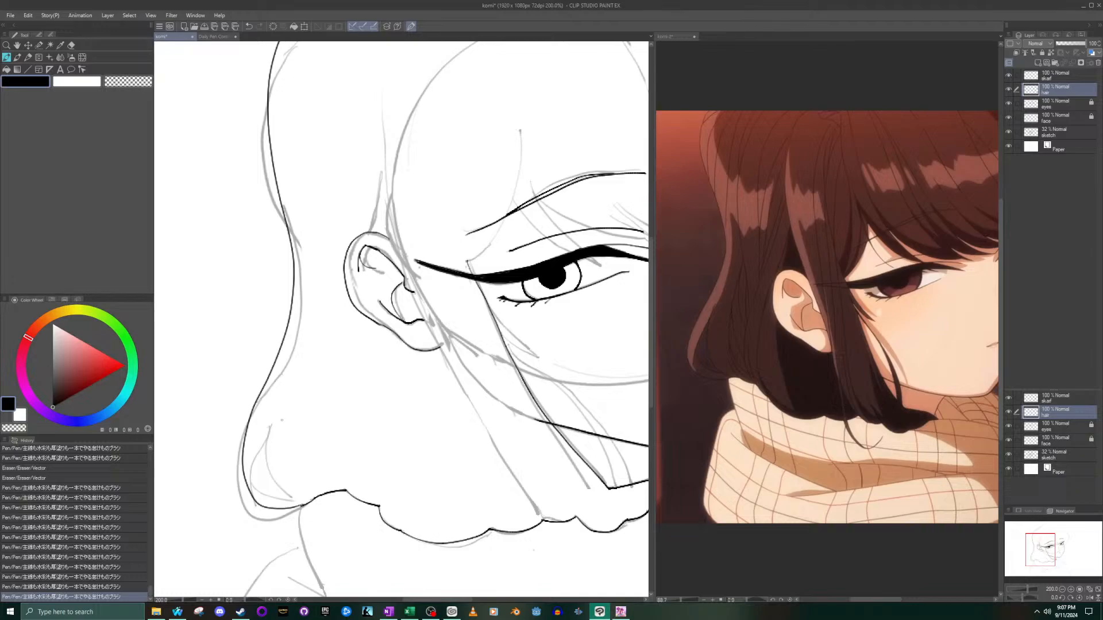
pyautogui.moveTo(283, 409); pyautogui.dragTo(291, 498)
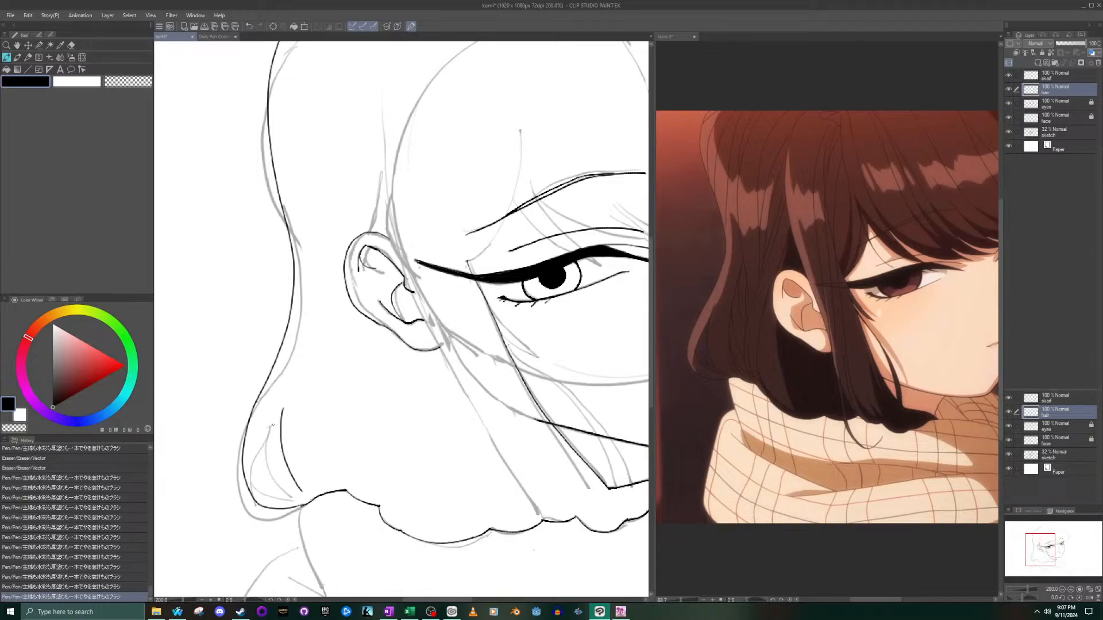
pyautogui.hotkey('ctrl', 'z')
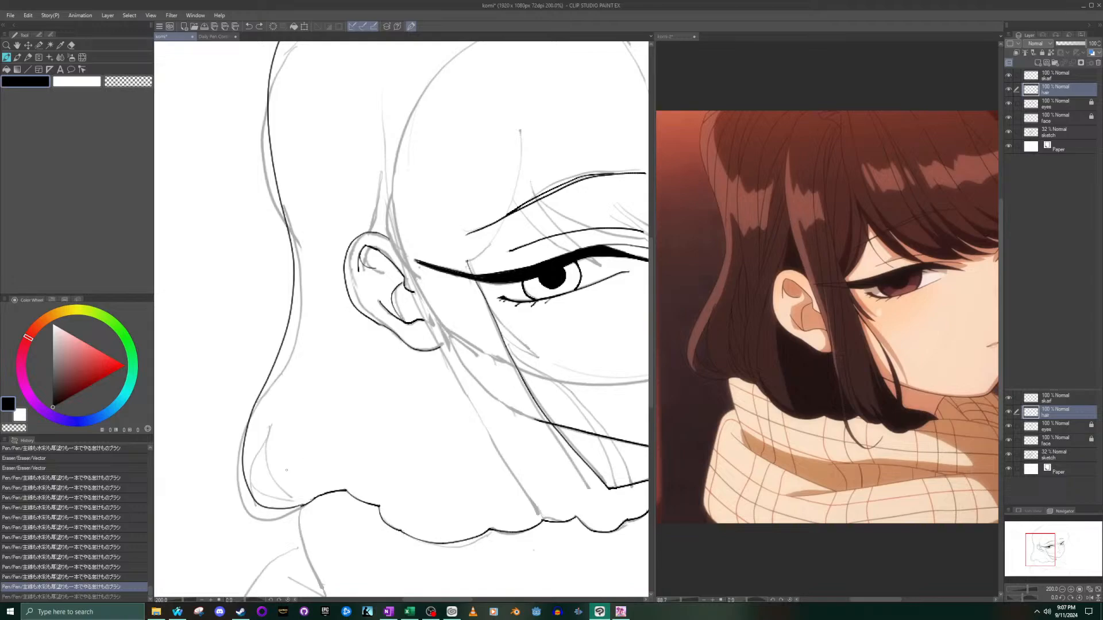
# - Ink the scalloped hair edge on the far side of the face, from the top of the cheek line up past the eyebrow
pyautogui.moveTo(1037, 543); pyautogui.dragTo(1058, 538)
pyautogui.scroll(8, 466, 304)
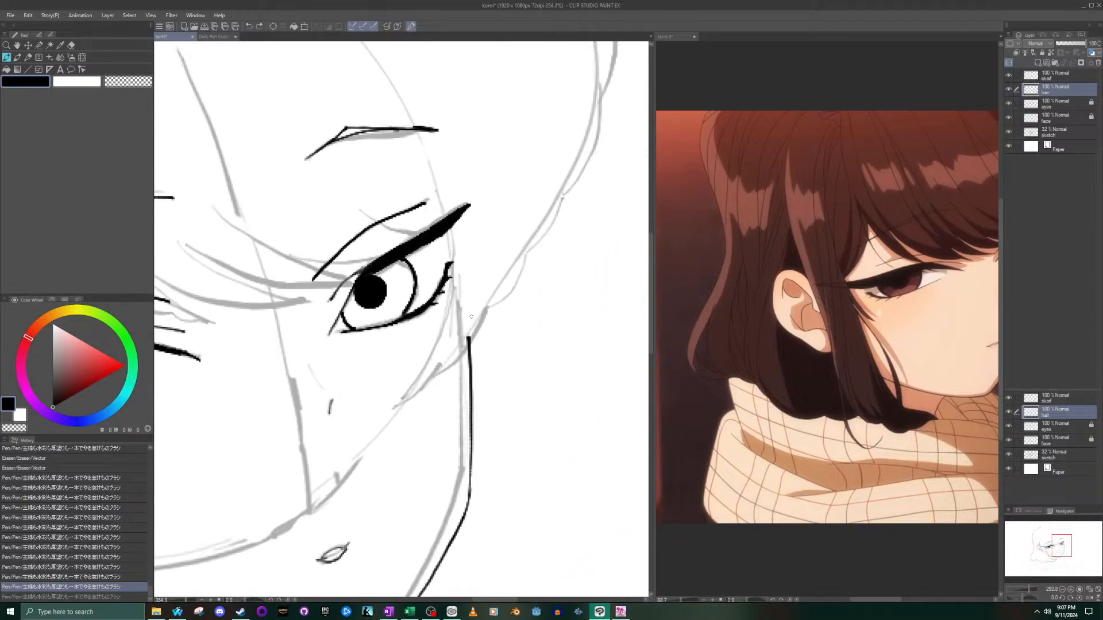
pyautogui.scroll(-5, 471, 340)
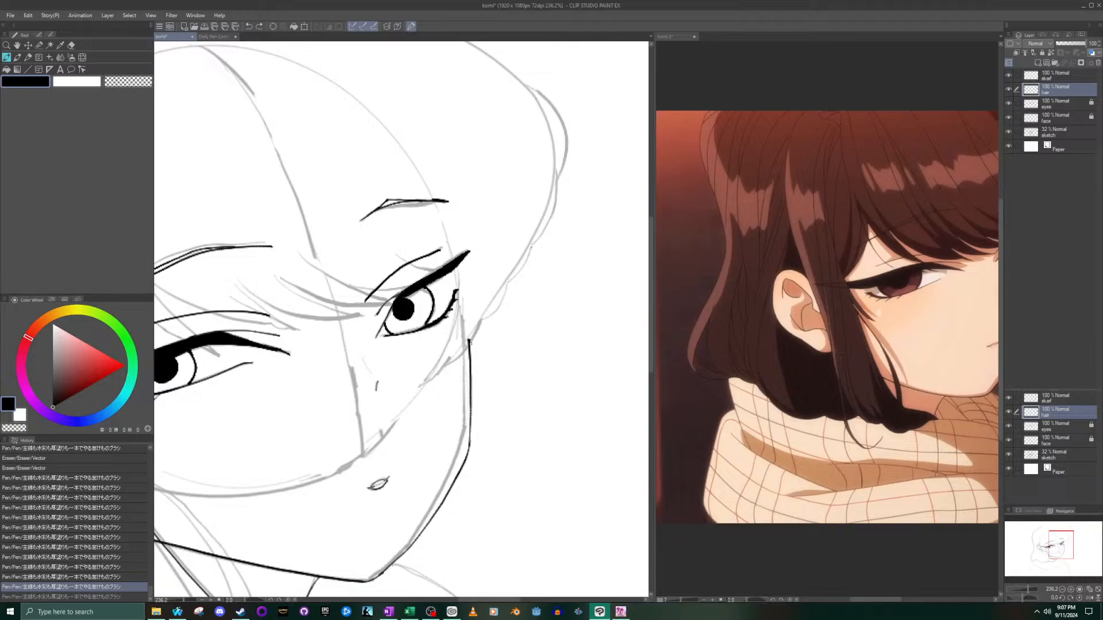
pyautogui.moveTo(470, 342)
pyautogui.mouseDown()
pyautogui.moveTo(543, 230)
pyautogui.moveTo(557, 183)
pyautogui.mouseUp()
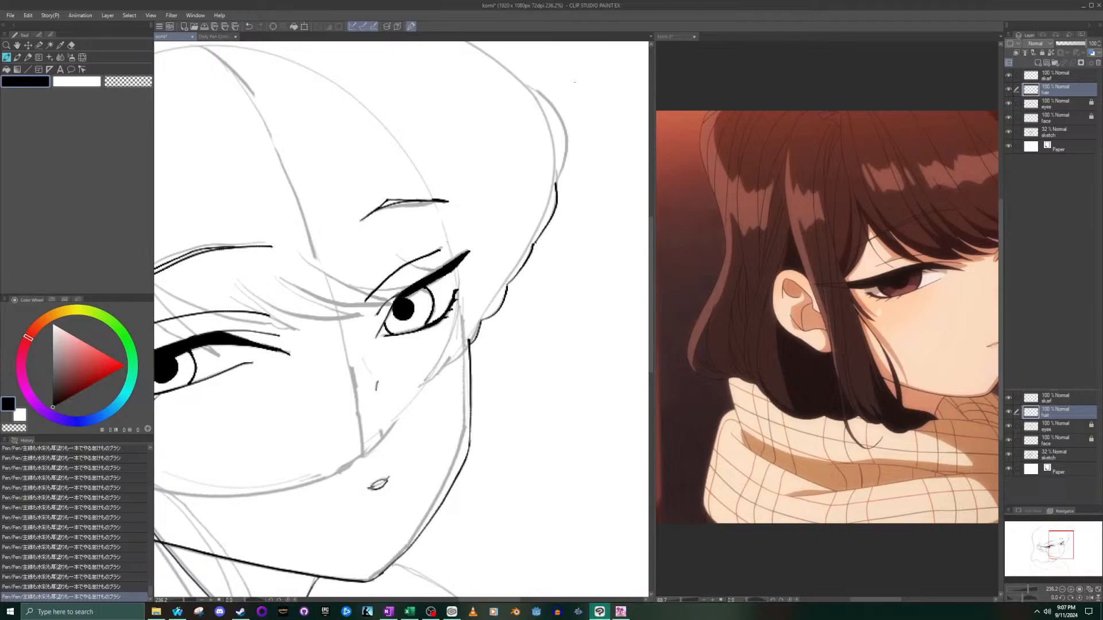
# - Ink the rounded bulge of hair above the scalloped far edge, redrawing it so that it reaches the sketched top line
pyautogui.moveTo(556, 178)
pyautogui.mouseDown()
pyautogui.moveTo(567, 119)
pyautogui.moveTo(530, 83)
pyautogui.mouseUp()
pyautogui.scroll(-5, 551, 113)
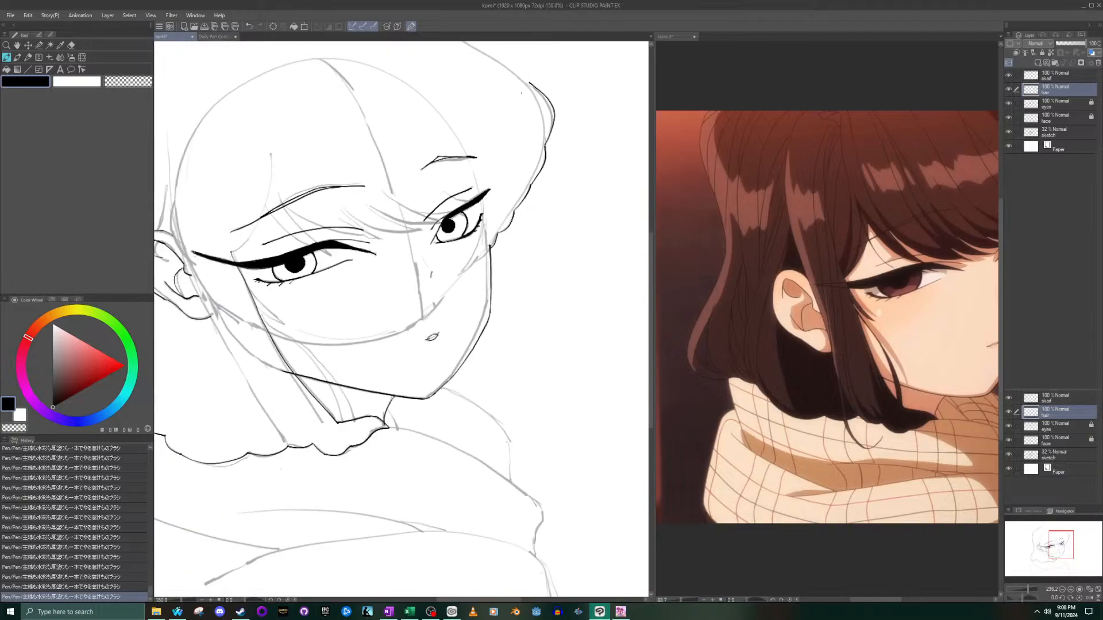
pyautogui.moveTo(551, 114); pyautogui.dragTo(529, 277)
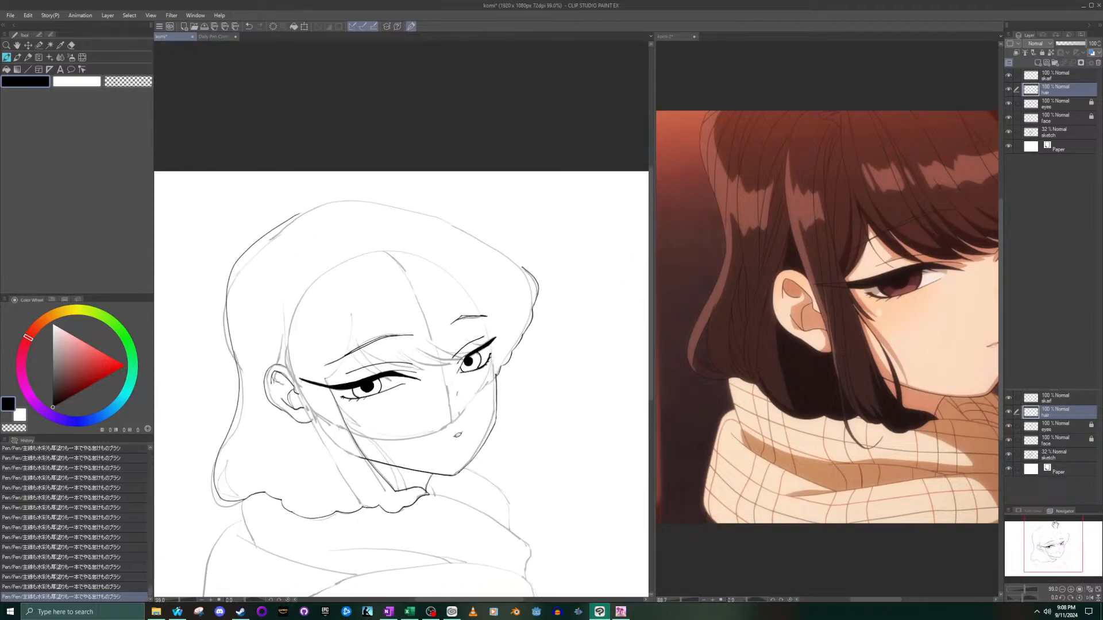
pyautogui.scroll(5, 528, 241)
pyautogui.hotkey('ctrl', 'z')
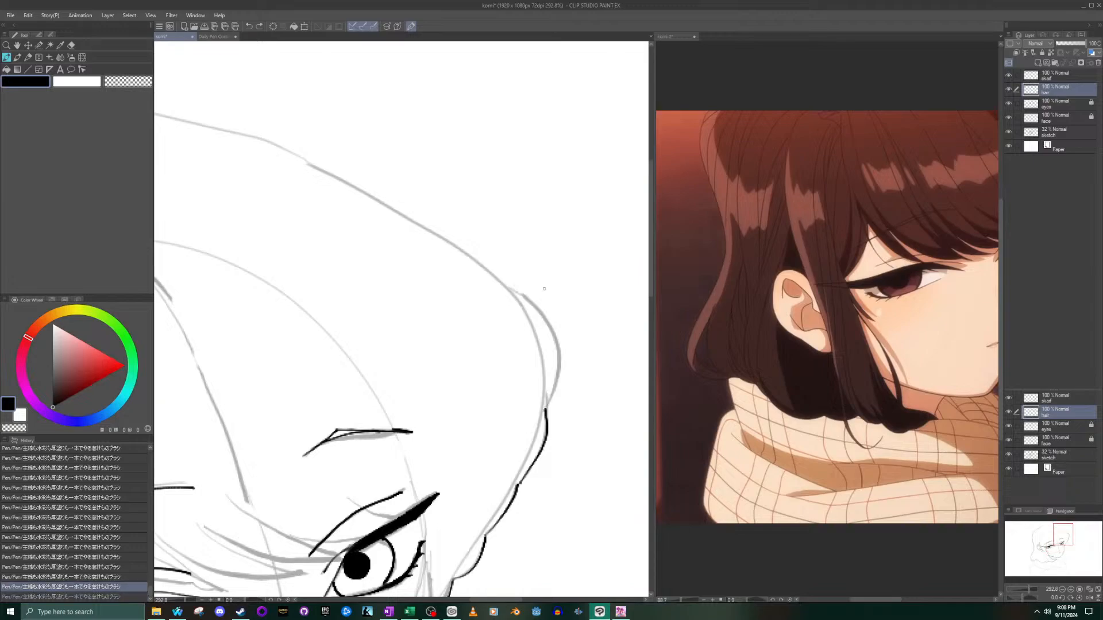
pyautogui.moveTo(545, 410)
pyautogui.mouseDown()
pyautogui.moveTo(555, 334)
pyautogui.moveTo(505, 282)
pyautogui.mouseUp()
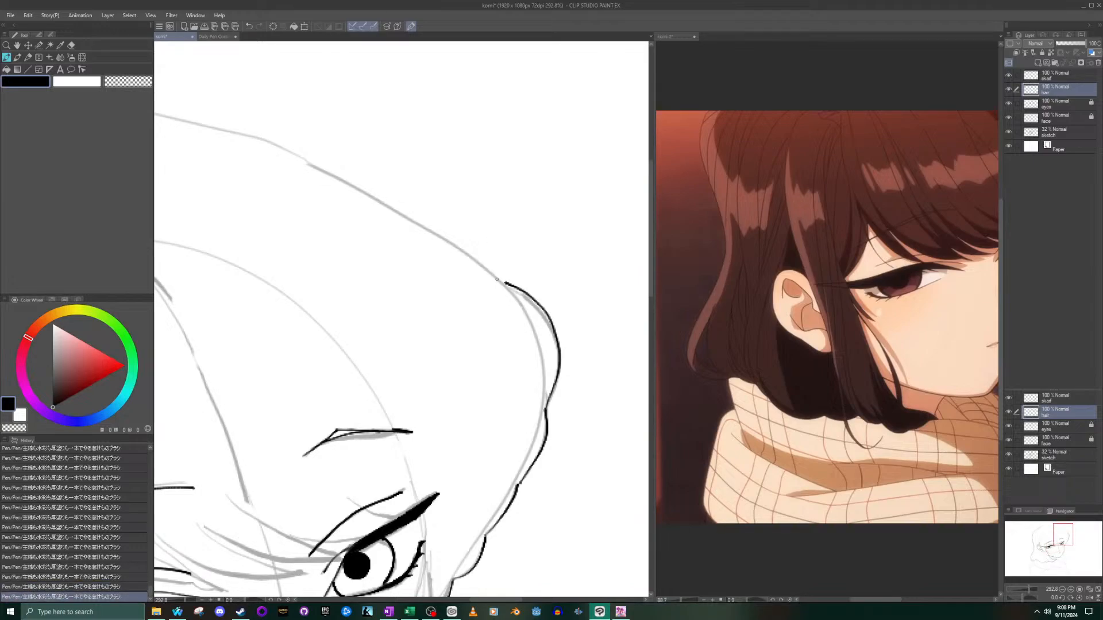
# - Ink the top of the head with one long curve from the far-side bulge to the back hair contour
pyautogui.scroll(-8, 497, 280)
pyautogui.scroll(4, 578, 286)
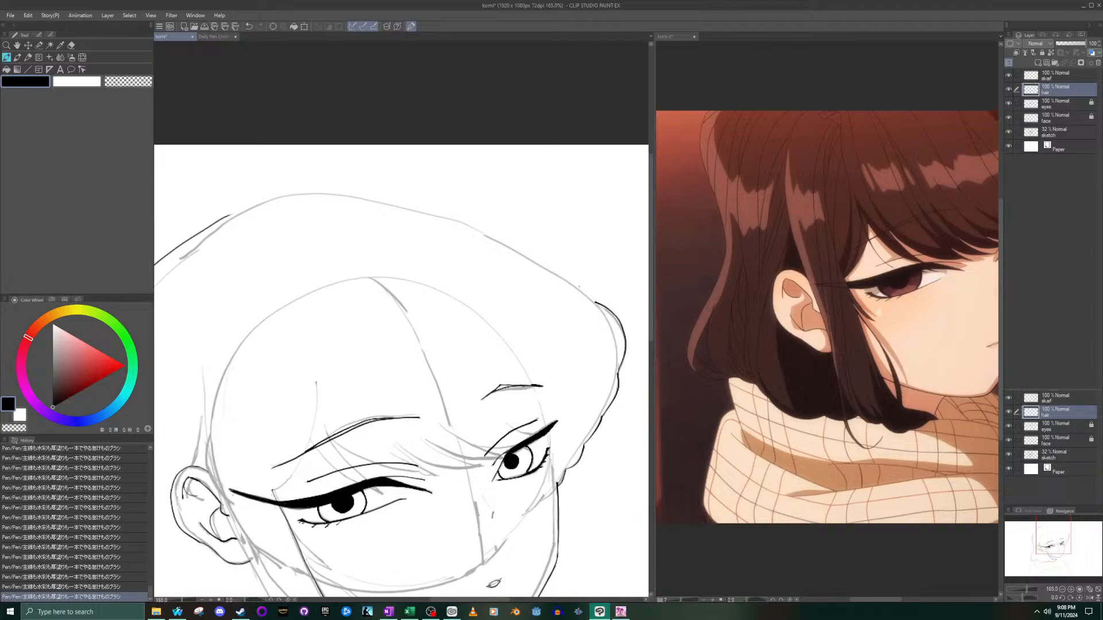
pyautogui.moveTo(597, 302)
pyautogui.mouseDown()
pyautogui.moveTo(381, 208)
pyautogui.moveTo(284, 200)
pyautogui.moveTo(231, 213)
pyautogui.mouseUp()
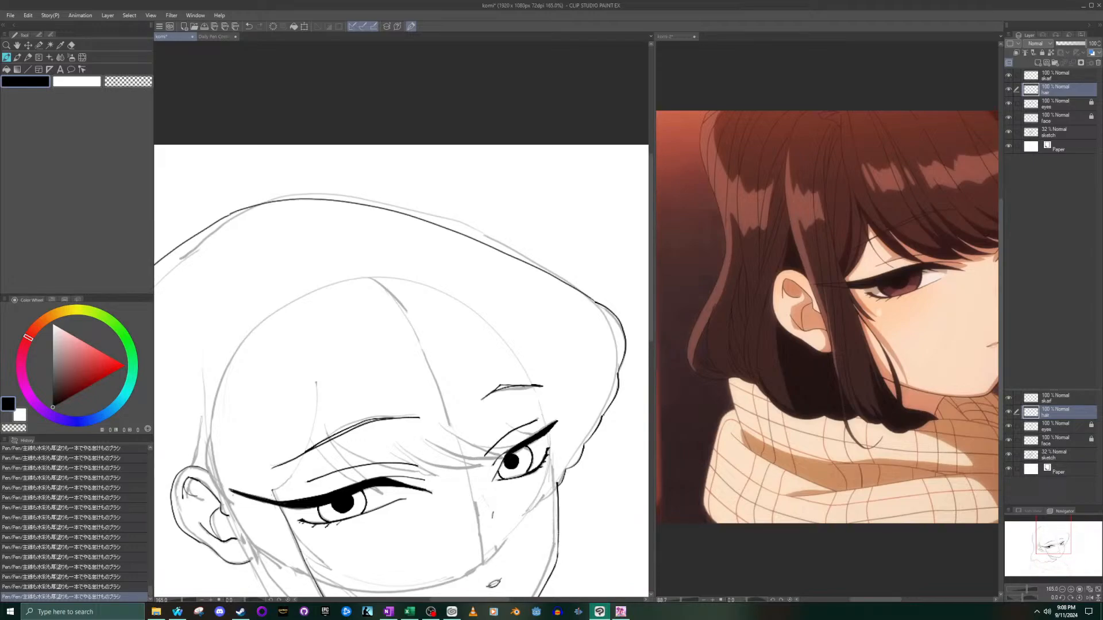
pyautogui.scroll(-7, 232, 225)
pyautogui.scroll(5, 213, 241)
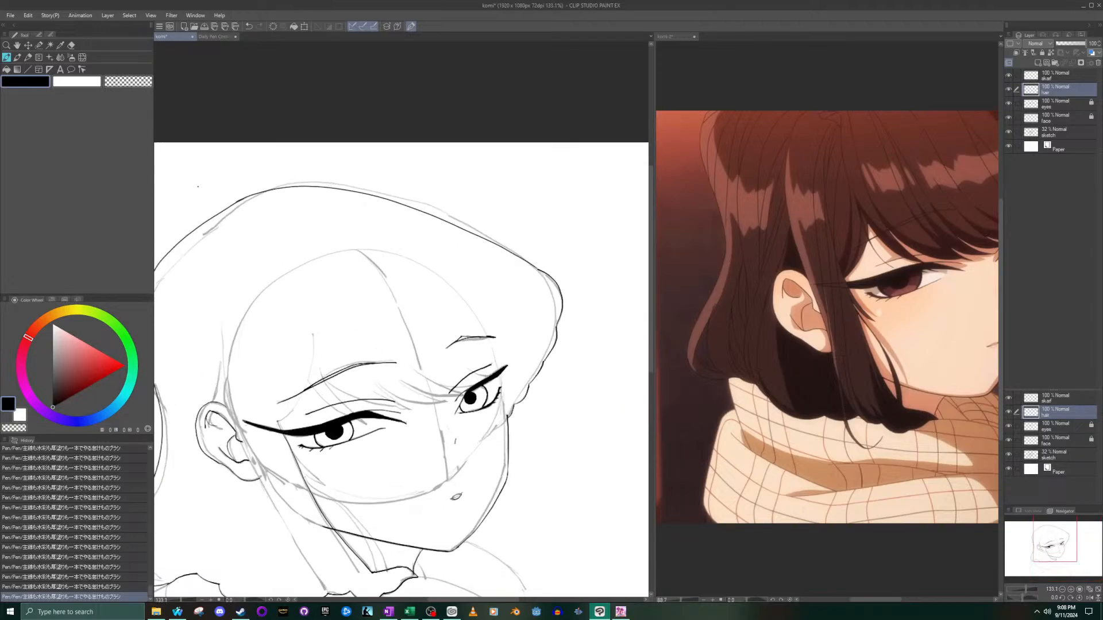
pyautogui.scroll(-3, 195, 293)
pyautogui.scroll(5, 184, 299)
pyautogui.scroll(-3, 179, 304)
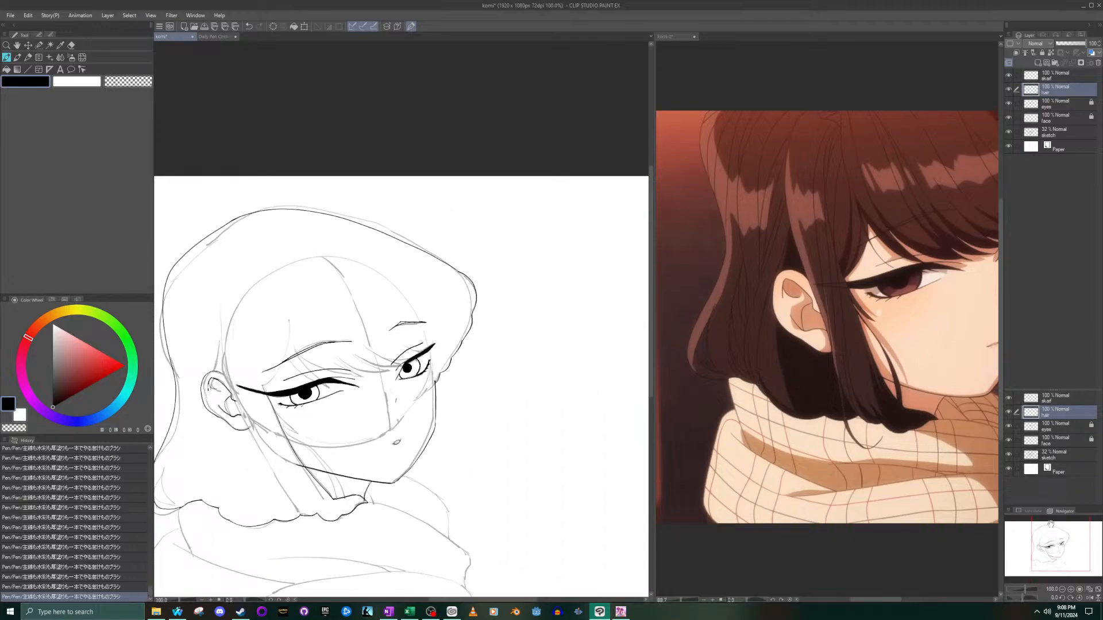
pyautogui.moveTo(1034, 548); pyautogui.dragTo(989, 519)
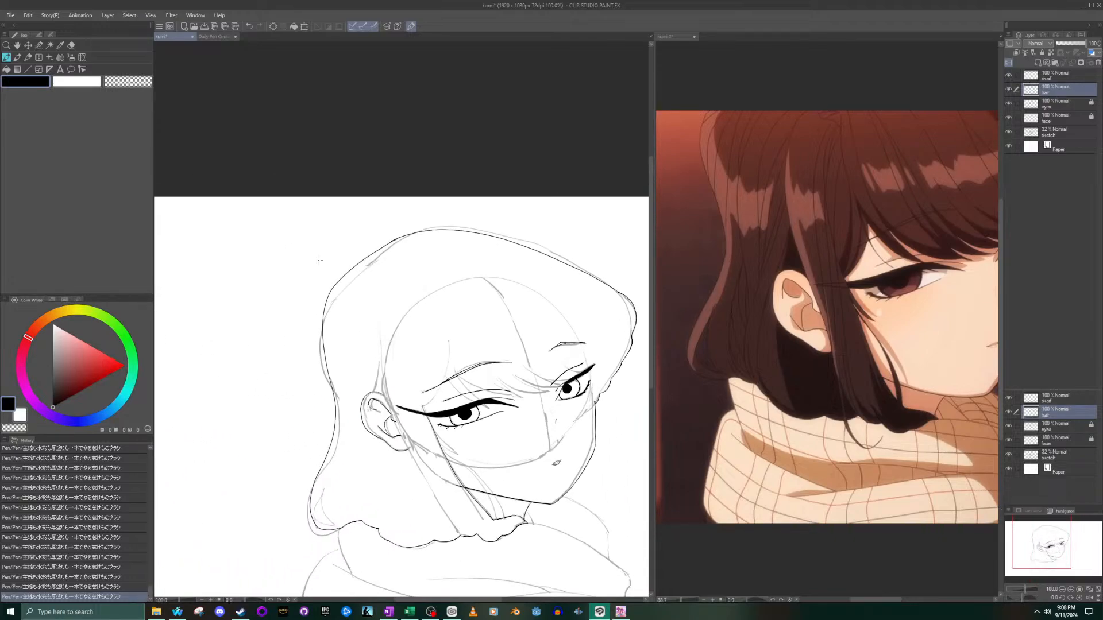
# - Try to smooth the join between the top-of-head curve and the back hair contour with a short stroke
pyautogui.scroll(3, 323, 260)
pyautogui.hotkey('ctrl', 'z')
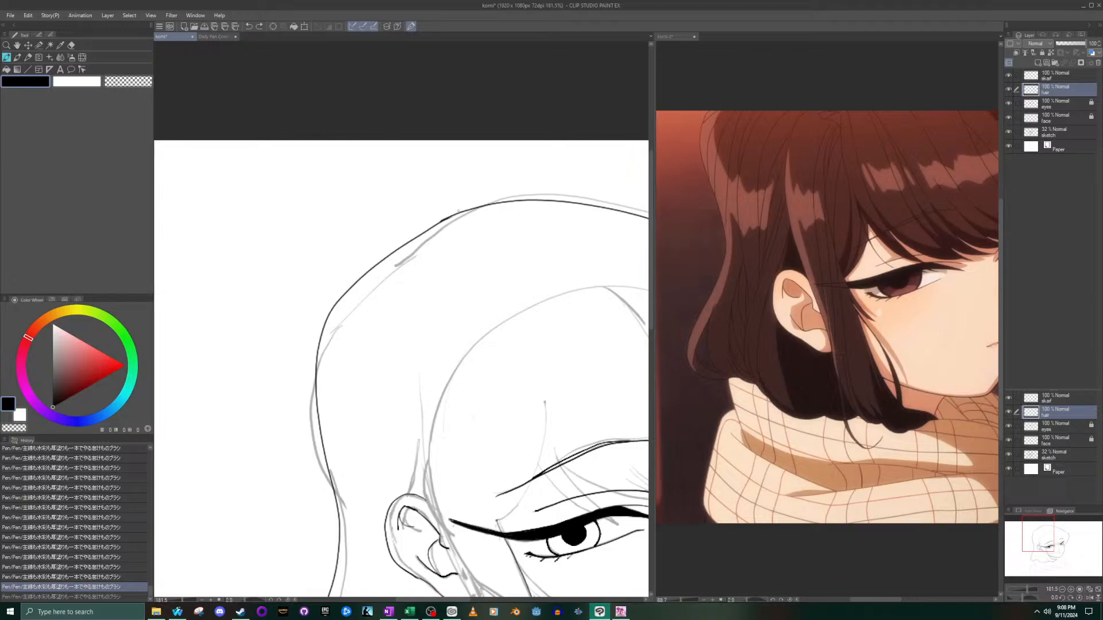
pyautogui.moveTo(456, 213)
pyautogui.mouseDown()
pyautogui.moveTo(396, 233)
pyautogui.moveTo(324, 282)
pyautogui.moveTo(304, 340)
pyautogui.moveTo(320, 402)
pyautogui.moveTo(308, 323)
pyautogui.moveTo(327, 284)
pyautogui.moveTo(363, 252)
pyautogui.moveTo(438, 219)
pyautogui.mouseUp()
pyautogui.hotkey('ctrl', 'z')
# - Try to widen the upper back of the hair with a curve outside the existing contour, and undo it
pyautogui.scroll(-5, 408, 221)
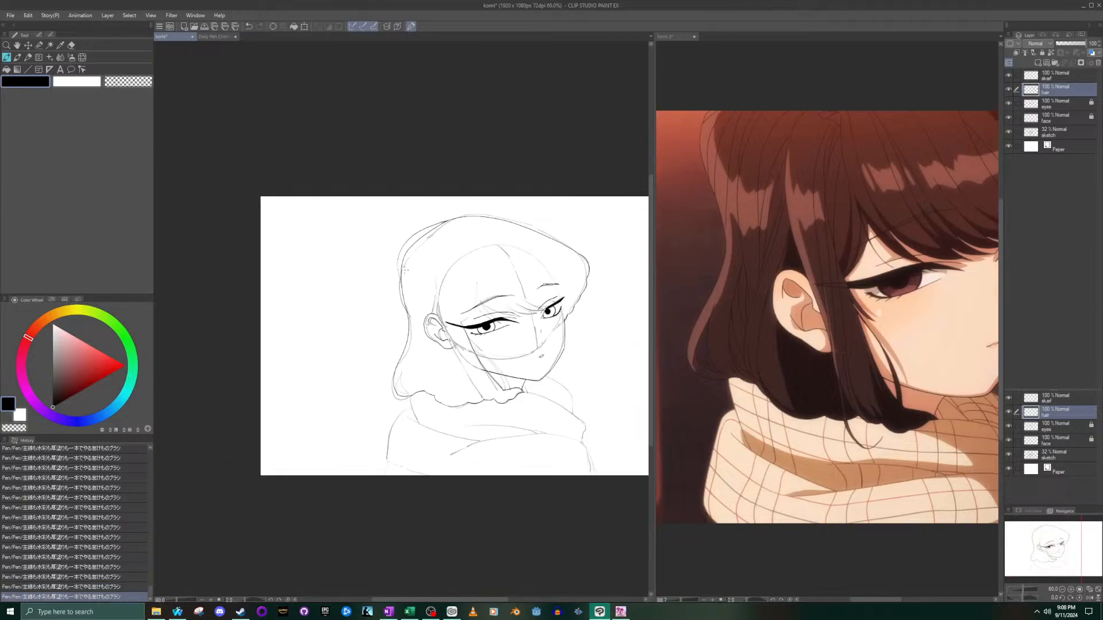
pyautogui.hotkey('ctrl', 'z')
pyautogui.moveTo(452, 217)
pyautogui.mouseDown()
pyautogui.moveTo(416, 237)
pyautogui.moveTo(396, 296)
pyautogui.moveTo(403, 322)
pyautogui.mouseUp()
pyautogui.hotkey('ctrl', 'z')
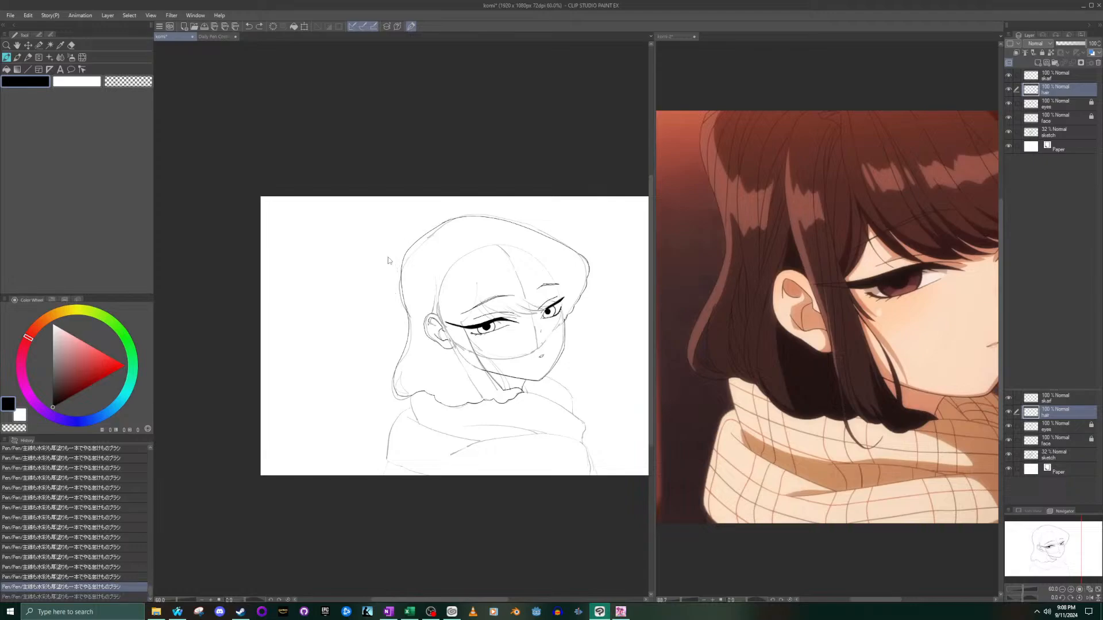
pyautogui.scroll(3, 390, 258)
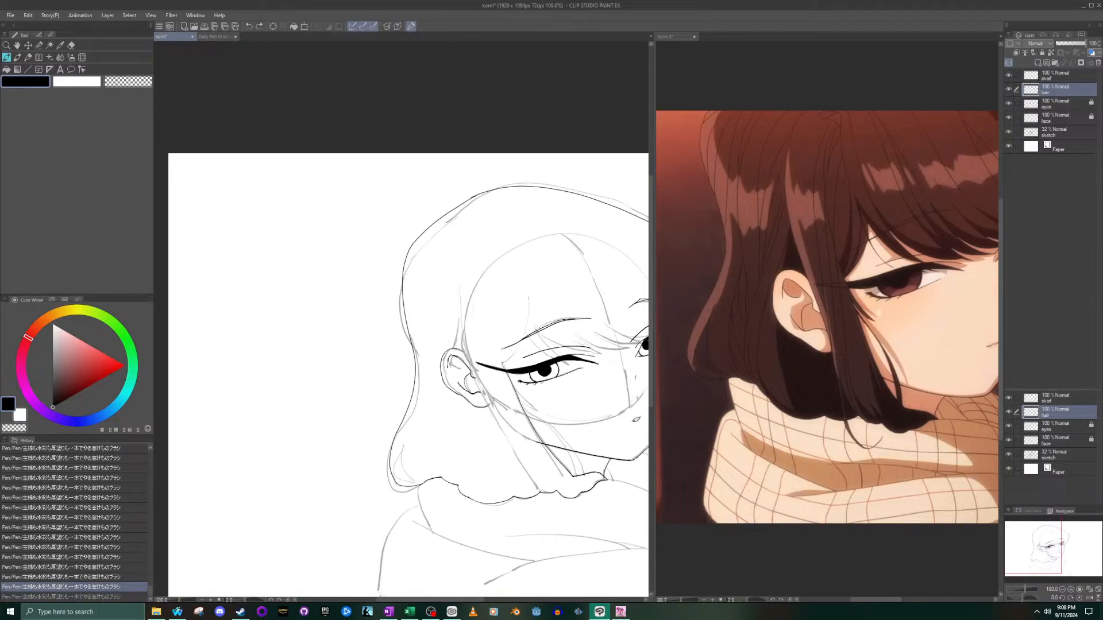
pyautogui.scroll(-3, 480, 416)
pyautogui.scroll(3, 557, 431)
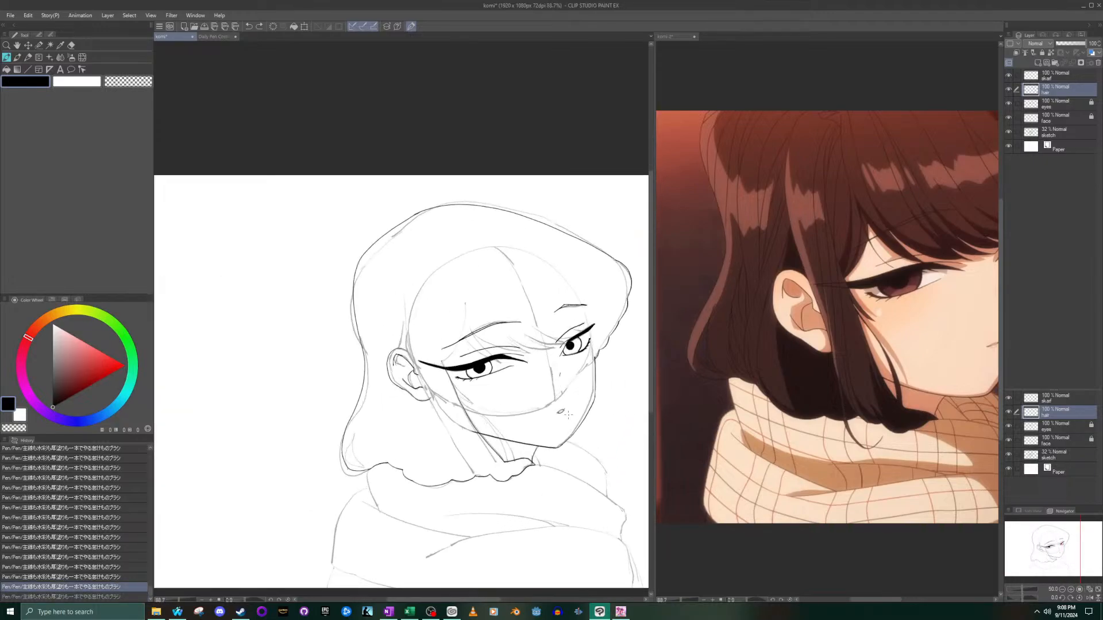
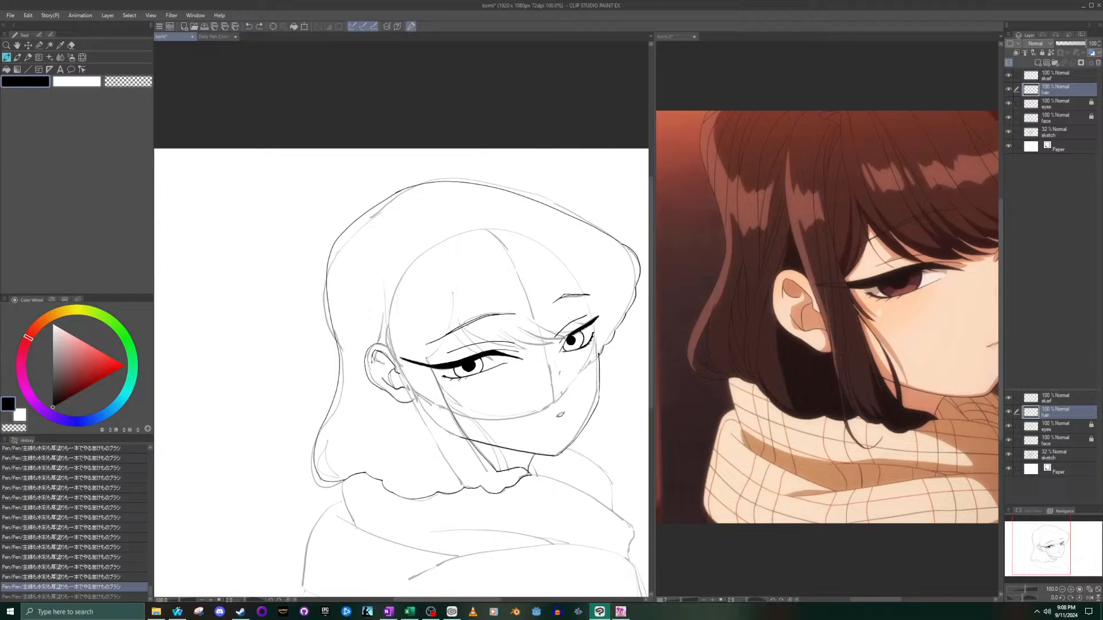
# - Ink a curved hair strand from the forehead down past the outer brow to the top of the side lock beside the larger eye
pyautogui.scroll(3, 463, 335)
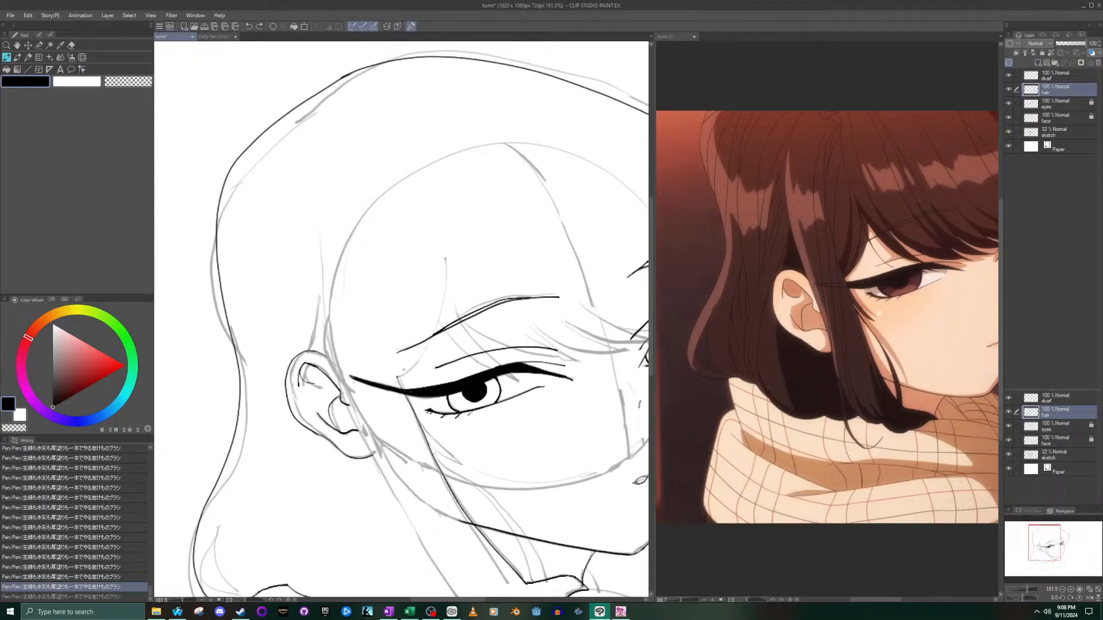
pyautogui.moveTo(397, 377)
pyautogui.mouseDown()
pyautogui.moveTo(425, 355)
pyautogui.moveTo(445, 251)
pyautogui.mouseUp()
pyautogui.hotkey('ctrl', 'z')
pyautogui.scroll(3, 425, 320)
pyautogui.moveTo(376, 400)
pyautogui.mouseDown()
pyautogui.moveTo(439, 321)
pyautogui.moveTo(462, 197)
pyautogui.mouseUp()
pyautogui.hotkey('ctrl', 'z')
pyautogui.moveTo(375, 400)
pyautogui.mouseDown()
pyautogui.moveTo(413, 378)
pyautogui.moveTo(439, 327)
pyautogui.moveTo(463, 189)
pyautogui.mouseUp()
pyautogui.scroll(-3, 489, 329)
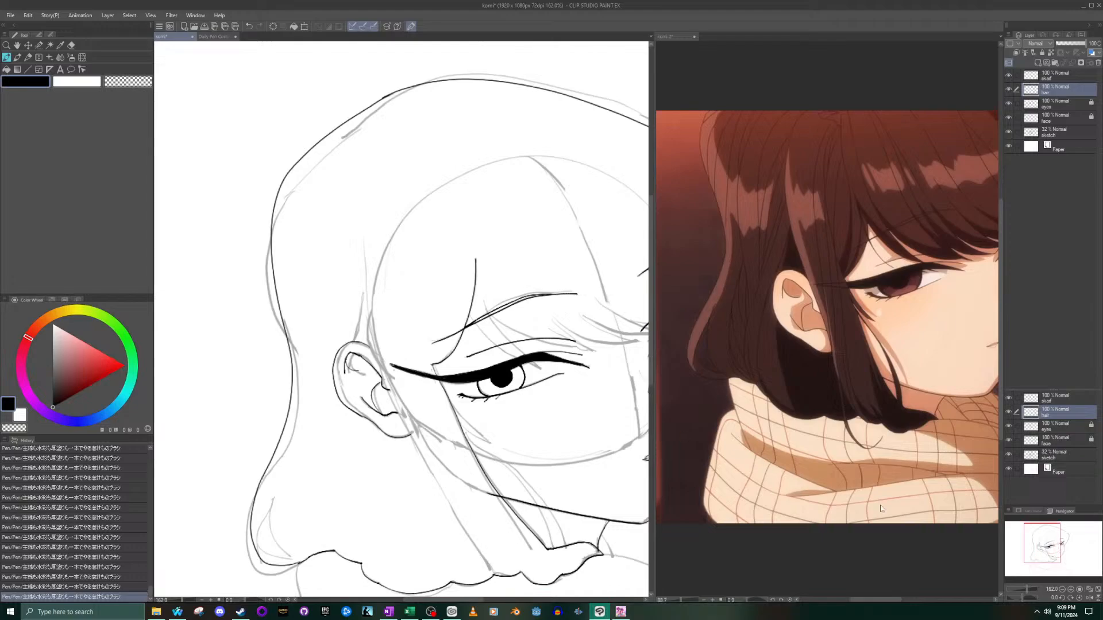
# - Try to ink two hair strands running diagonally across the brow and upper lid of the larger eye
pyautogui.moveTo(1028, 538); pyautogui.dragTo(1056, 554)
pyautogui.scroll(3, 292, 233)
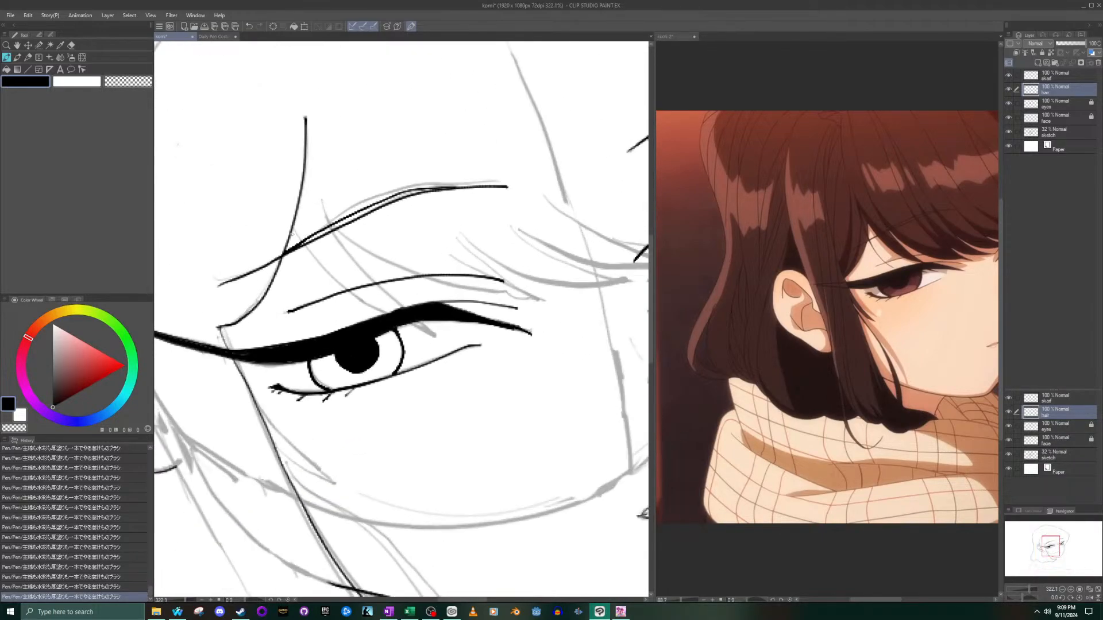
pyautogui.moveTo(291, 229); pyautogui.dragTo(393, 313)
pyautogui.hotkey('ctrl', 'z')
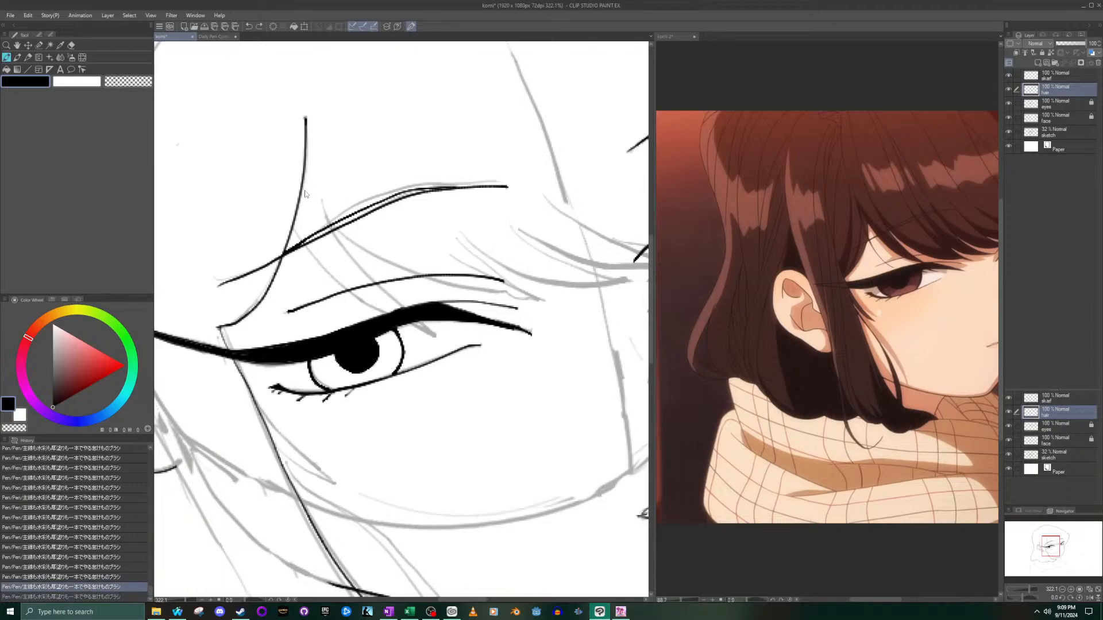
pyautogui.moveTo(291, 229)
pyautogui.mouseDown()
pyautogui.moveTo(345, 288)
pyautogui.moveTo(434, 336)
pyautogui.mouseUp()
pyautogui.moveTo(325, 202)
pyautogui.mouseDown()
pyautogui.moveTo(361, 275)
pyautogui.moveTo(433, 334)
pyautogui.mouseUp()
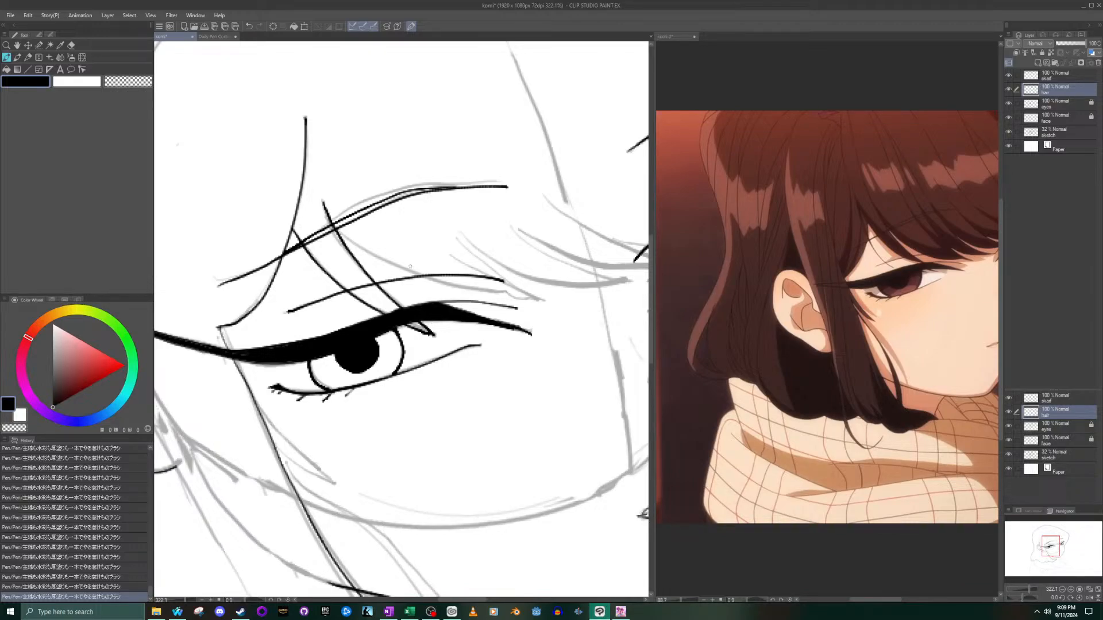
pyautogui.hotkey('ctrl', 'z')
pyautogui.hotkey('ctrl', 'z')
pyautogui.moveTo(291, 228)
pyautogui.mouseDown()
pyautogui.moveTo(341, 286)
pyautogui.moveTo(443, 342)
pyautogui.mouseUp()
pyautogui.moveTo(322, 207); pyautogui.dragTo(425, 337)
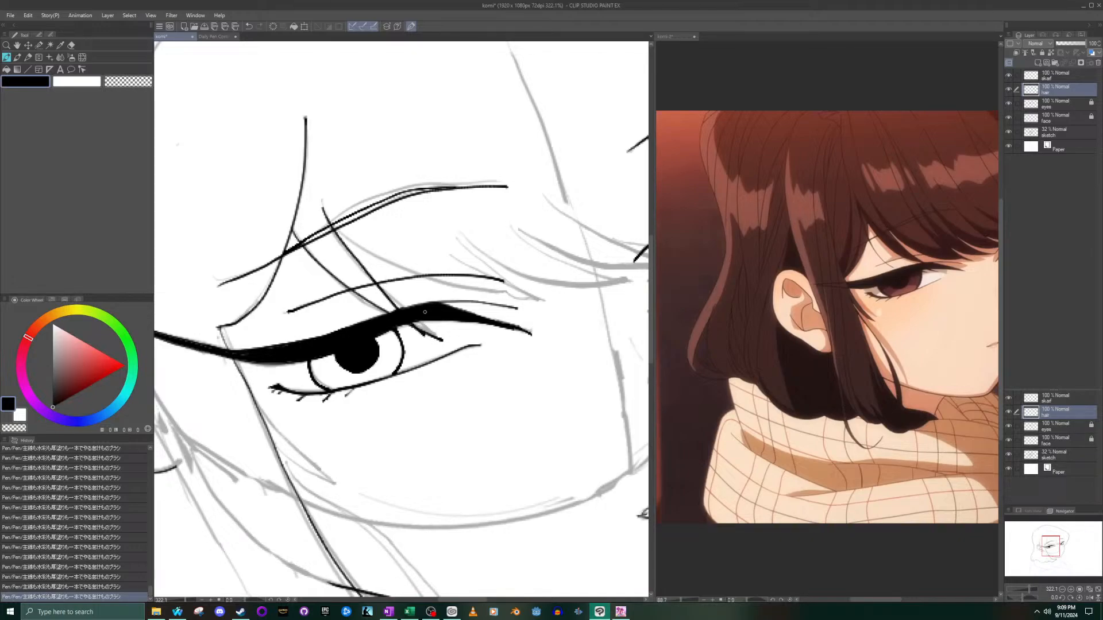
pyautogui.hotkey('ctrl', 'z')
pyautogui.moveTo(322, 201)
pyautogui.mouseDown()
pyautogui.moveTo(386, 296)
pyautogui.moveTo(441, 341)
pyautogui.mouseUp()
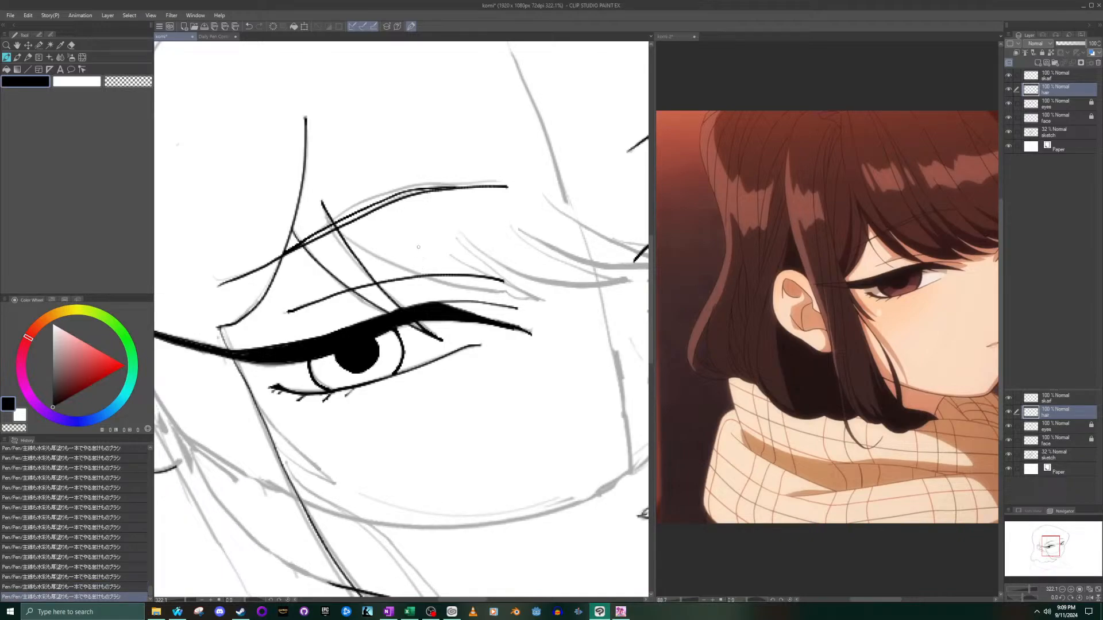
pyautogui.hotkey('ctrl', 'z')
pyautogui.hotkey('ctrl', 'z')
# - Try to ink the same pair of brow-crossing strands in reverse order, starting with the one nearer the nose
pyautogui.moveTo(325, 202)
pyautogui.mouseDown()
pyautogui.moveTo(368, 270)
pyautogui.moveTo(451, 338)
pyautogui.mouseUp()
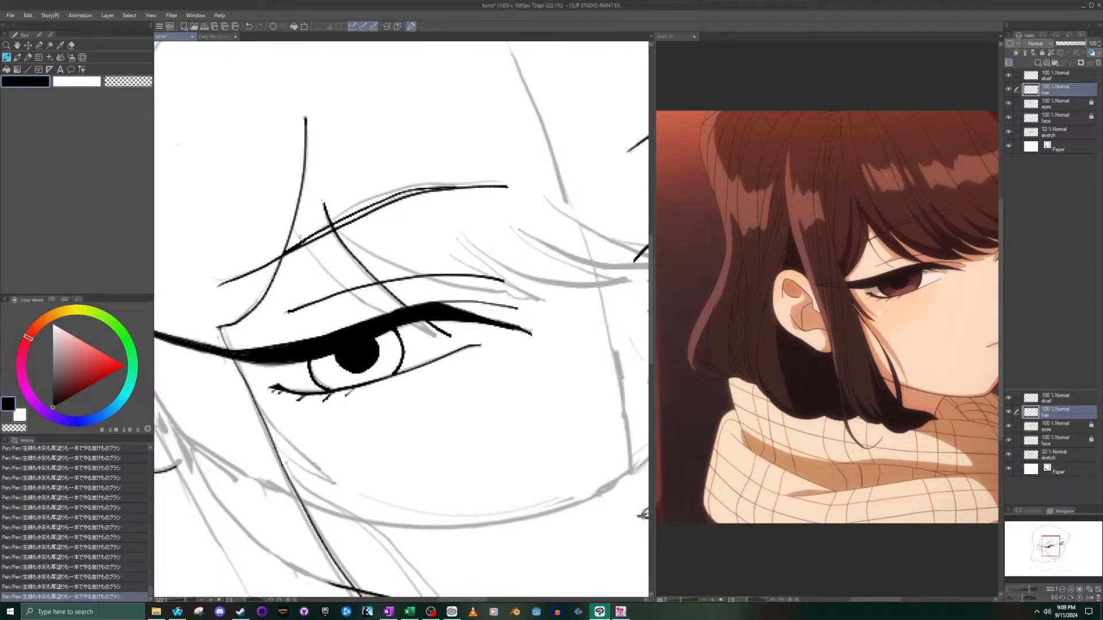
pyautogui.moveTo(293, 229)
pyautogui.mouseDown()
pyautogui.moveTo(351, 284)
pyautogui.moveTo(444, 338)
pyautogui.mouseUp()
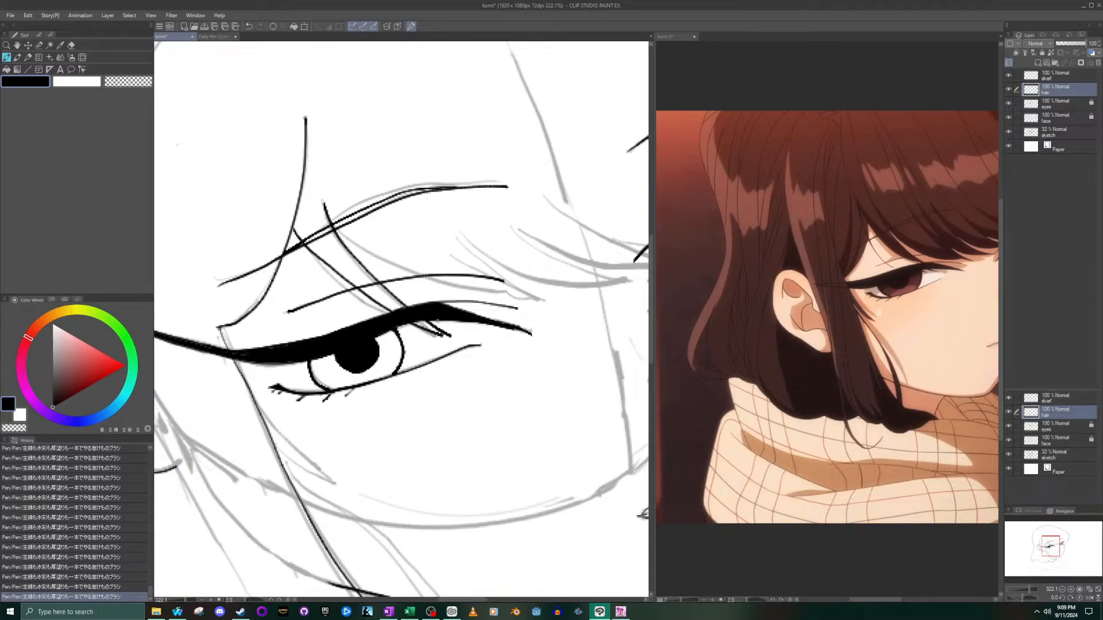
pyautogui.hotkey('ctrl', 'z')
pyautogui.moveTo(294, 229)
pyautogui.mouseDown()
pyautogui.moveTo(373, 298)
pyautogui.moveTo(440, 336)
pyautogui.mouseUp()
pyautogui.hotkey('ctrl', 'z')
pyautogui.moveTo(292, 225)
pyautogui.mouseDown()
pyautogui.moveTo(357, 286)
pyautogui.moveTo(441, 338)
pyautogui.mouseUp()
pyautogui.hotkey('ctrl', 'z')
pyautogui.moveTo(294, 225); pyautogui.dragTo(416, 310)
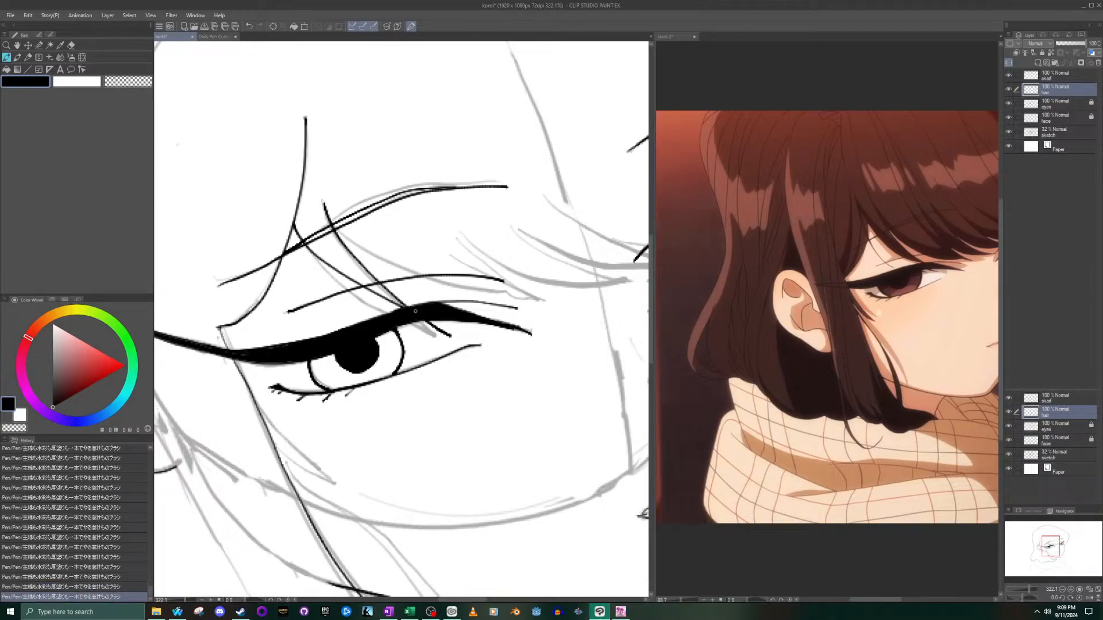
pyautogui.hotkey('ctrl', 'z')
pyautogui.moveTo(296, 221)
pyautogui.mouseDown()
pyautogui.moveTo(348, 282)
pyautogui.moveTo(439, 338)
pyautogui.mouseUp()
pyautogui.hotkey('ctrl', 'z')
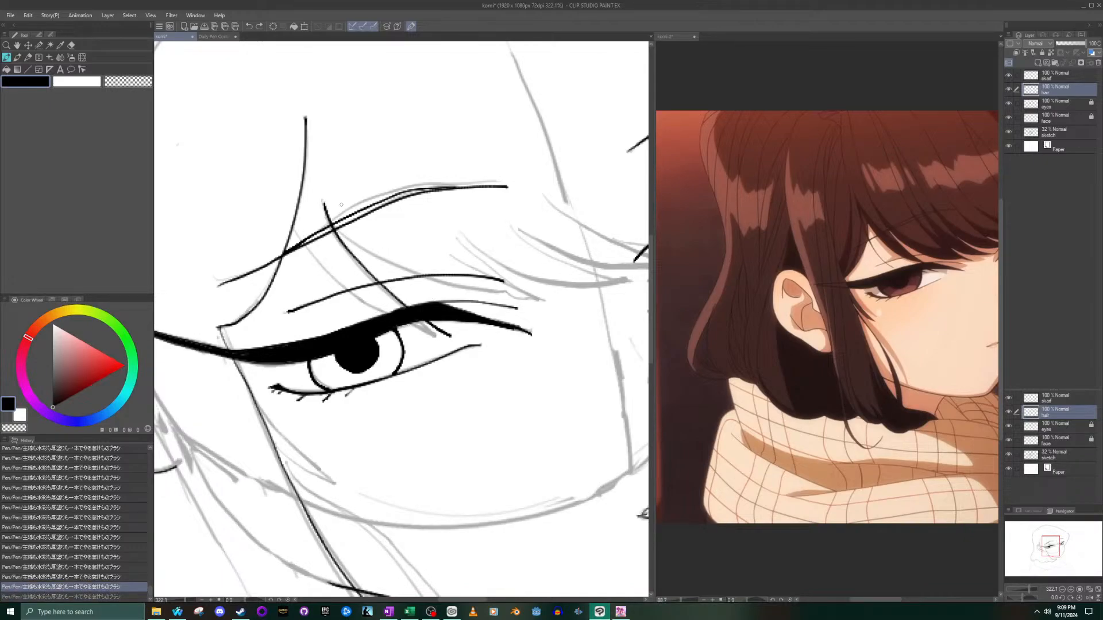
# - Redraw both diagonal hair strands from the brow down over the upper lid of the larger eye, following the sketch
pyautogui.hotkey('ctrl', 'z')
pyautogui.moveTo(323, 201)
pyautogui.mouseDown()
pyautogui.moveTo(378, 288)
pyautogui.moveTo(443, 336)
pyautogui.mouseUp()
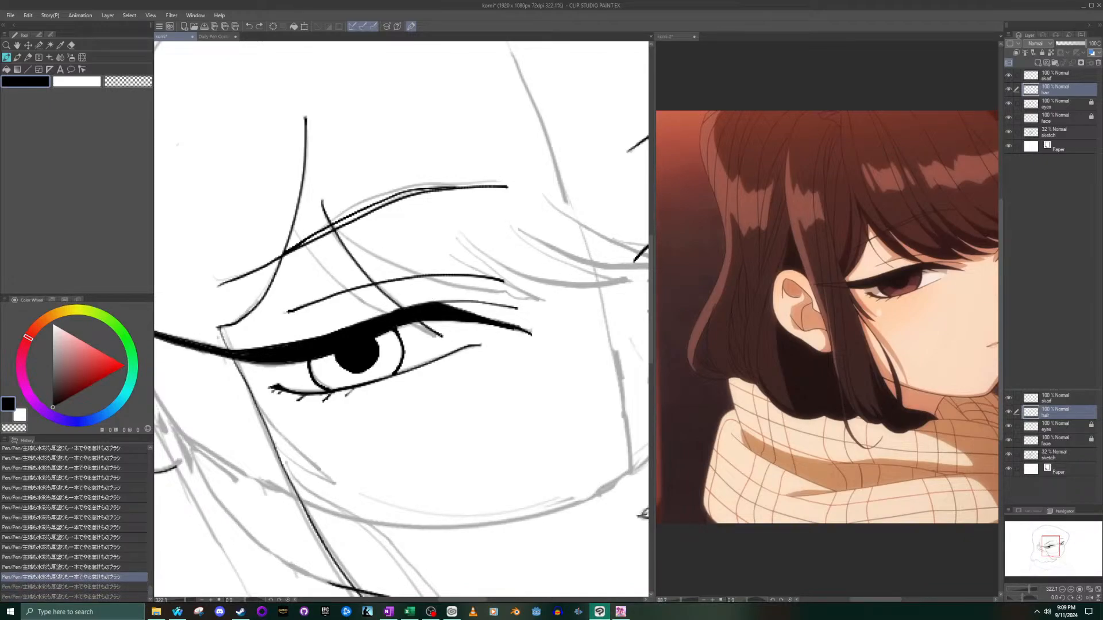
pyautogui.moveTo(293, 225)
pyautogui.mouseDown()
pyautogui.moveTo(310, 252)
pyautogui.moveTo(430, 330)
pyautogui.mouseUp()
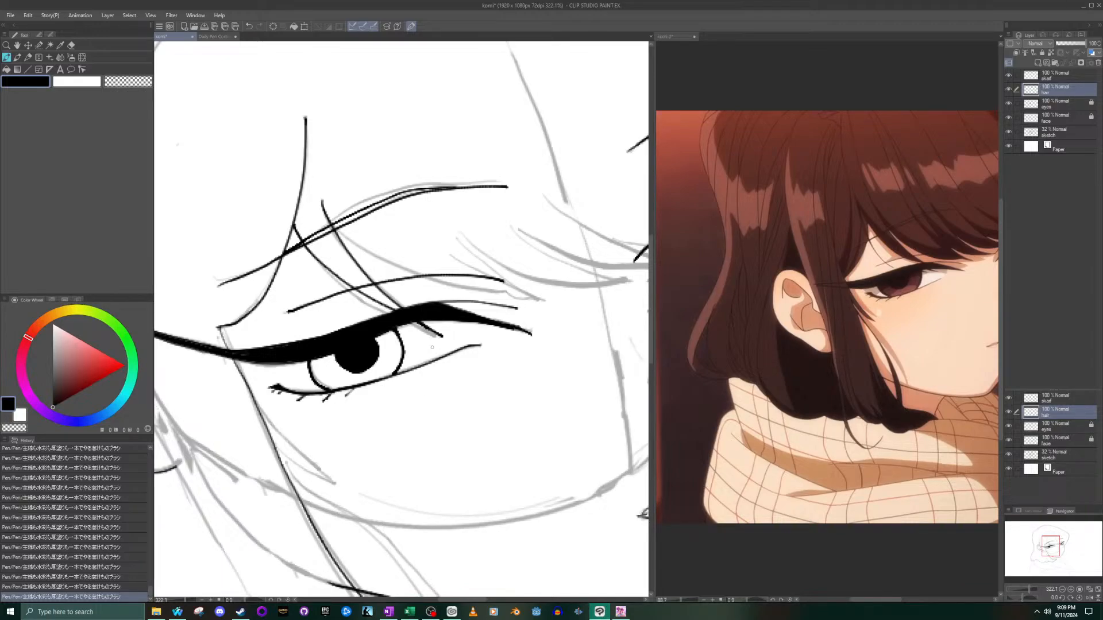
# - Ink a long bang strand sweeping from just below the brow over the eyelid to a hooked tip near the nose bridge
pyautogui.scroll(2, 432, 330)
pyautogui.scroll(-11, 432, 267)
pyautogui.scroll(6, 433, 214)
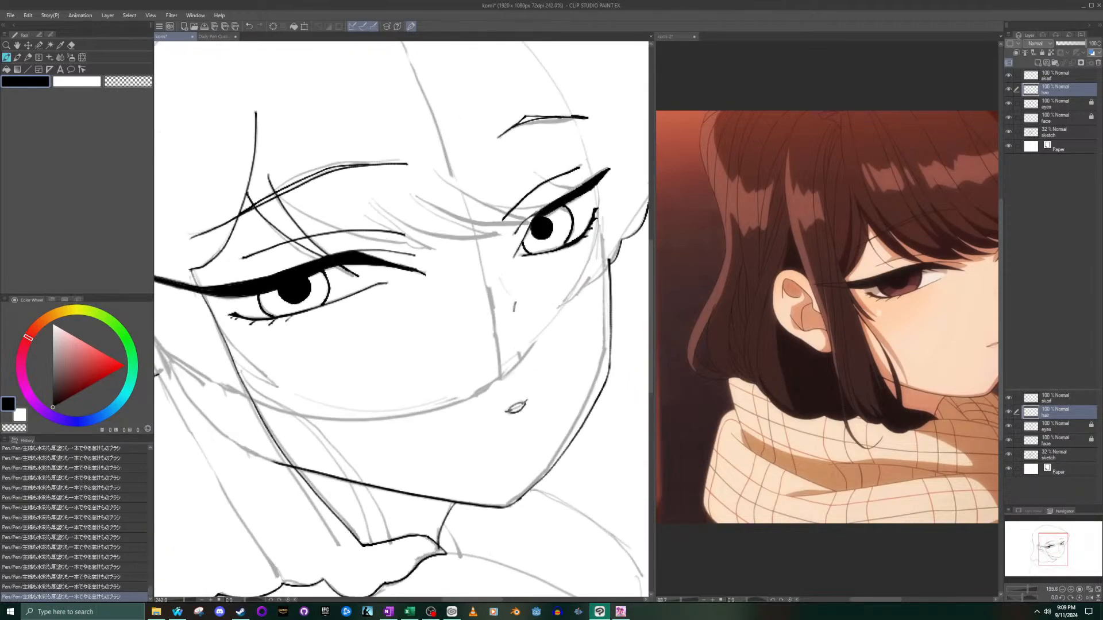
pyautogui.scroll(2, 432, 214)
pyautogui.moveTo(247, 195)
pyautogui.mouseDown()
pyautogui.moveTo(339, 246)
pyautogui.moveTo(434, 270)
pyautogui.mouseUp()
pyautogui.hotkey('ctrl', 'z')
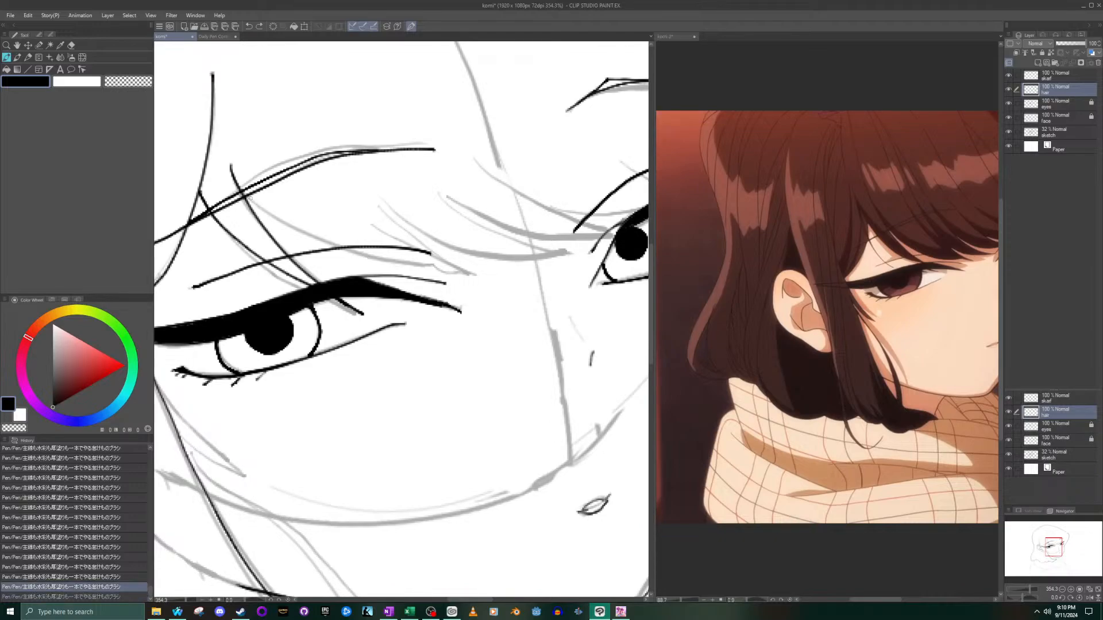
pyautogui.moveTo(247, 195)
pyautogui.mouseDown()
pyautogui.moveTo(338, 243)
pyautogui.moveTo(460, 278)
pyautogui.mouseUp()
pyautogui.hotkey('ctrl', 'z')
pyautogui.moveTo(241, 196); pyautogui.dragTo(477, 274)
pyautogui.hotkey('ctrl', 'z')
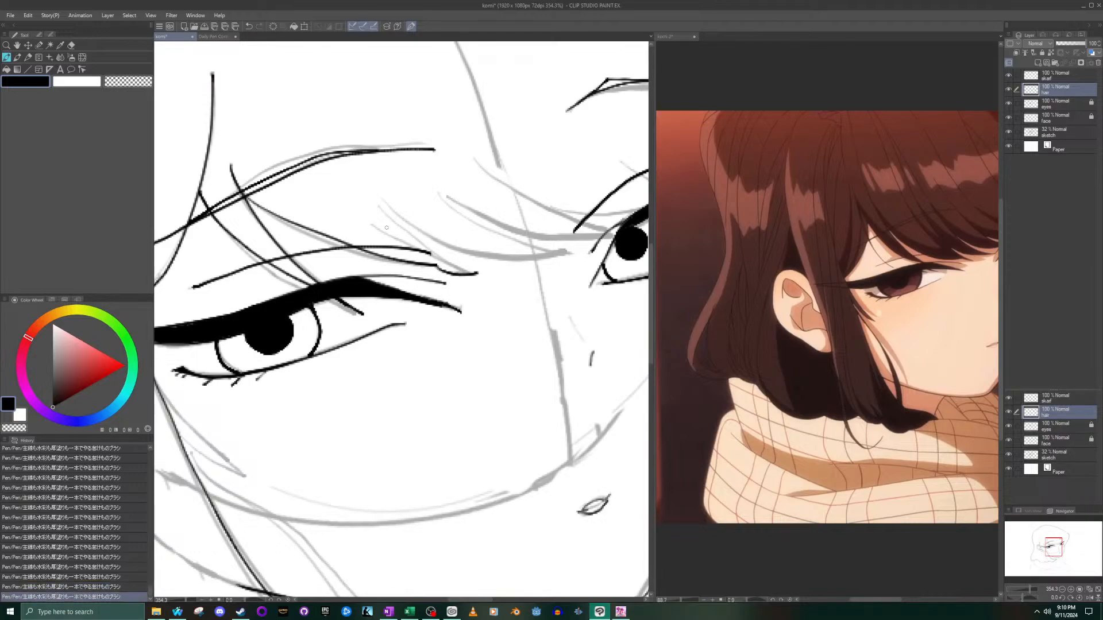
# - Ink a short upper edge line that closes the long bang strand into a point at its tip
pyautogui.moveTo(378, 229); pyautogui.dragTo(466, 274)
pyautogui.hotkey('ctrl', 'z')
pyautogui.moveTo(378, 228); pyautogui.dragTo(482, 273)
pyautogui.hotkey('ctrl', 'z')
pyautogui.moveTo(381, 229); pyautogui.dragTo(477, 275)
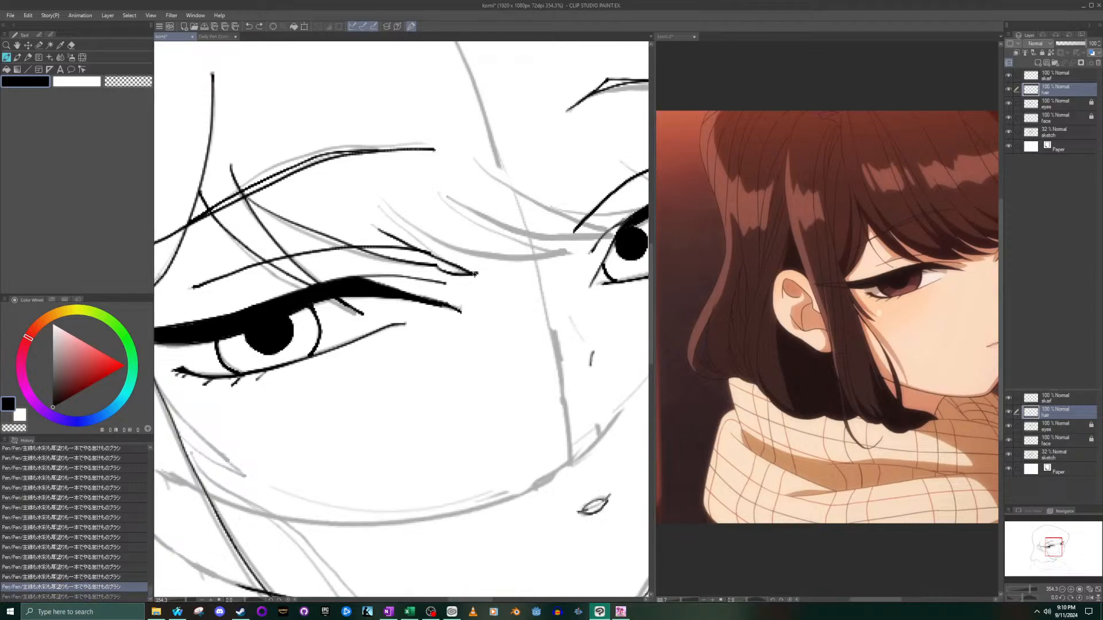
pyautogui.hotkey('ctrl', 'z')
pyautogui.moveTo(376, 227); pyautogui.dragTo(476, 275)
# - Trim the overshoot at the bang strand's tip with the vector eraser and touch up its point with the pen
pyautogui.click(73, 45)
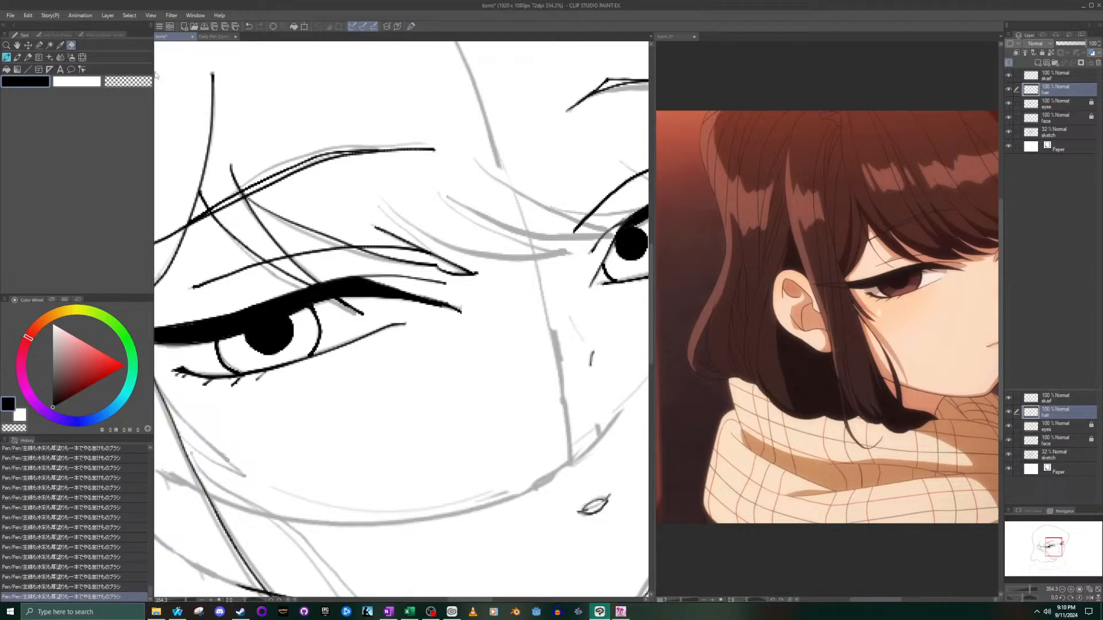
pyautogui.click(475, 274)
pyautogui.scroll(5, 475, 273)
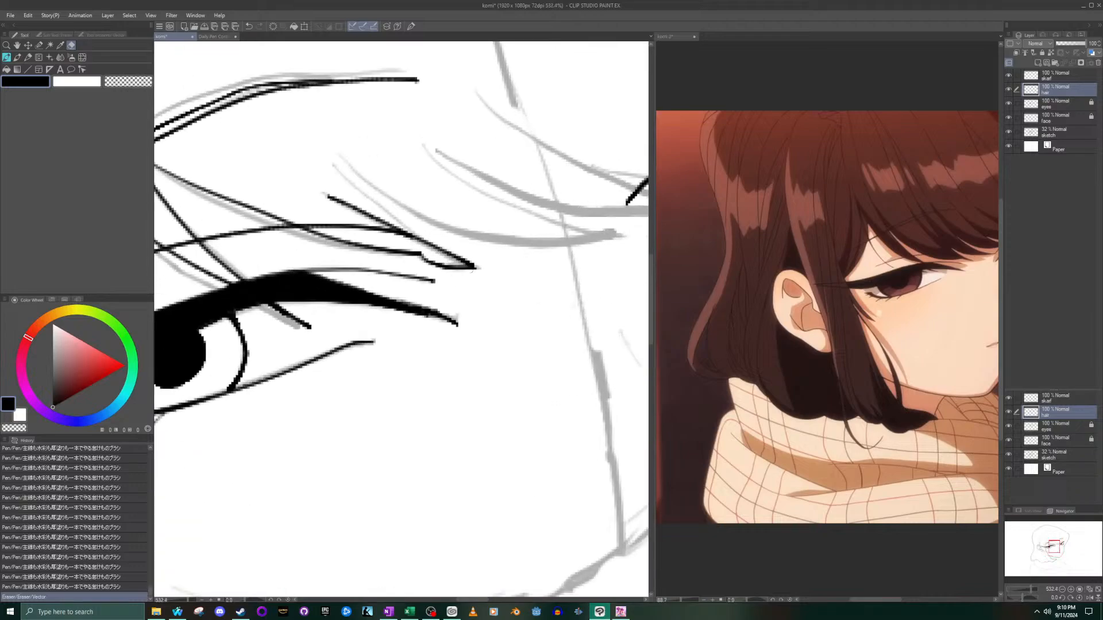
pyautogui.click(6, 57)
pyautogui.scroll(3, 510, 266)
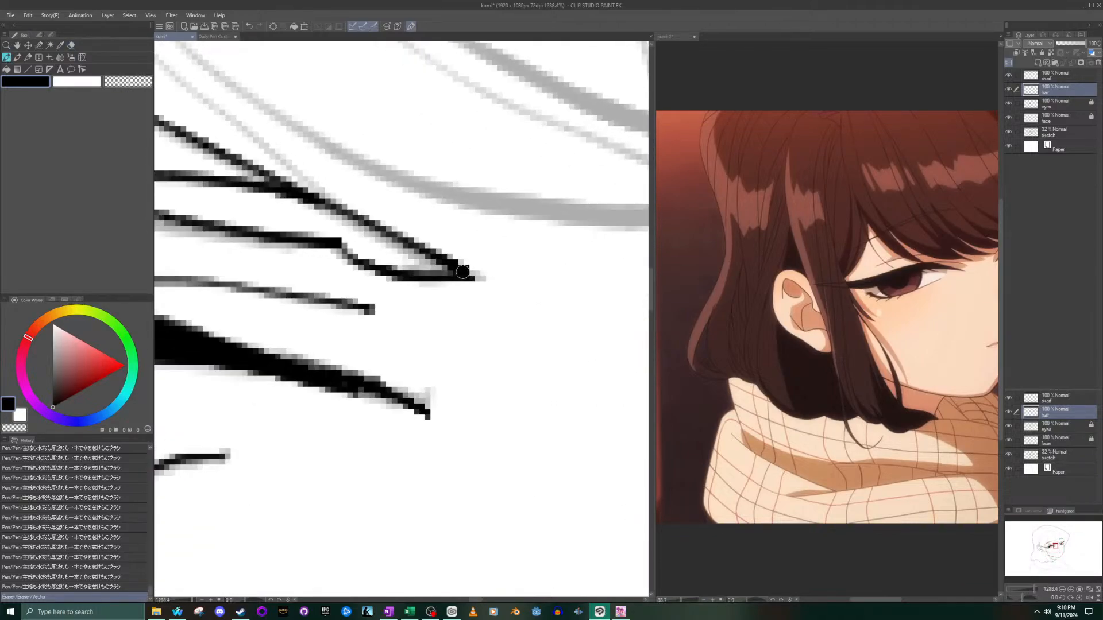
pyautogui.moveTo(470, 274); pyautogui.dragTo(455, 266)
pyautogui.scroll(-3, 452, 265)
pyautogui.scroll(-3, 301, 146)
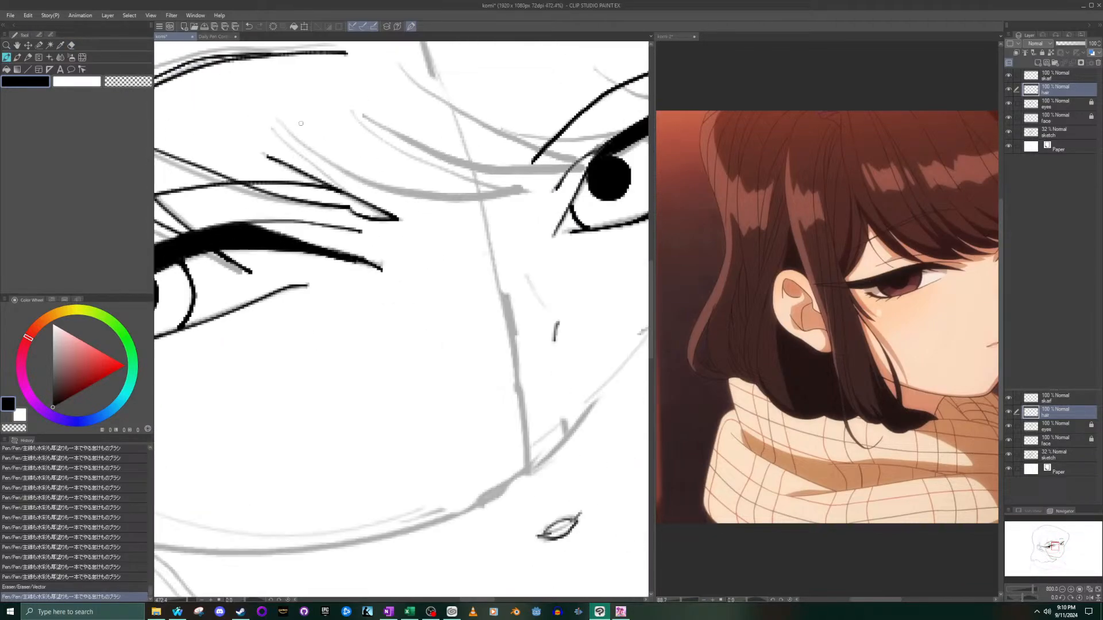
# - Enlarge the bangs above the eye in the reference image and erase the short upper edge line of the drawn strand
pyautogui.moveTo(270, 126); pyautogui.dragTo(339, 191)
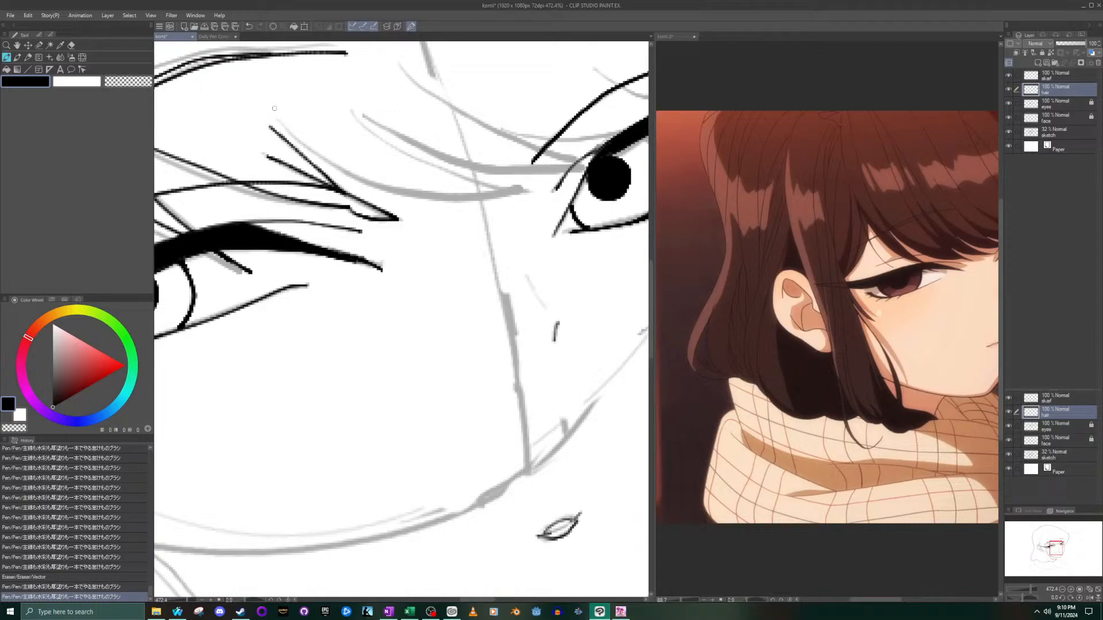
pyautogui.hotkey('ctrl', 'z')
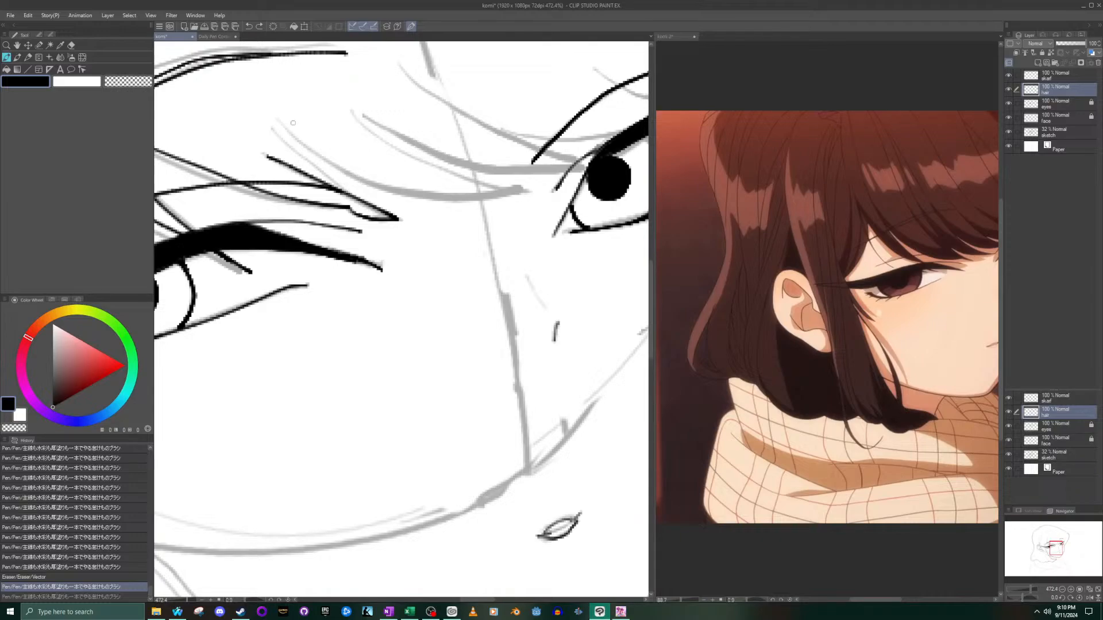
pyautogui.click(853, 283)
pyautogui.scroll(8, 979, 250)
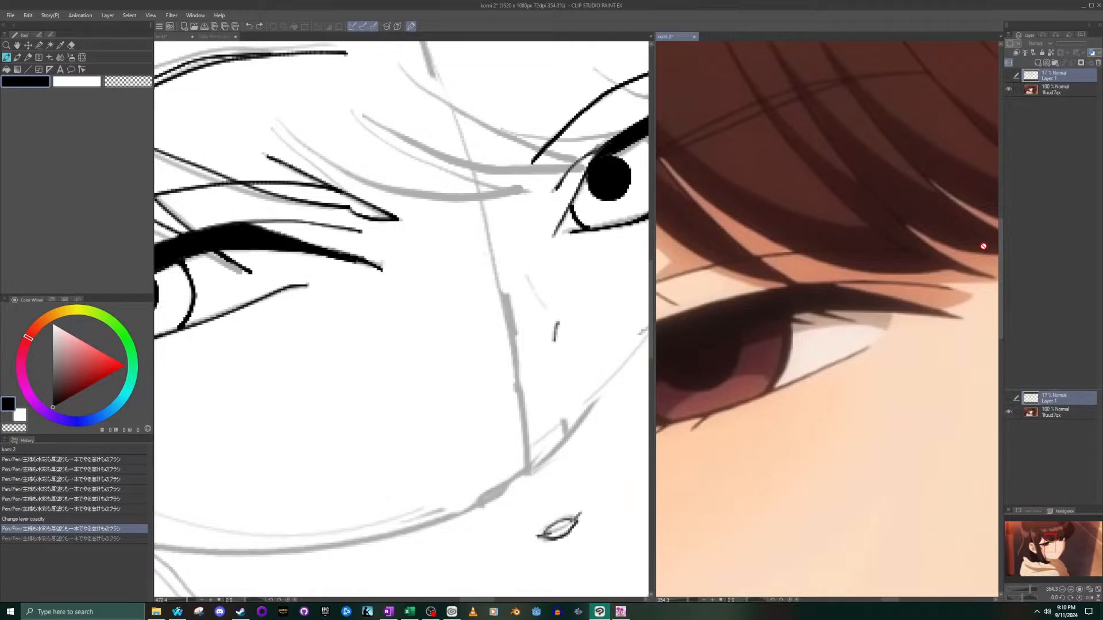
pyautogui.click(68, 44)
pyautogui.click(281, 163)
pyautogui.moveTo(281, 164)
pyautogui.mouseDown()
pyautogui.moveTo(358, 198)
pyautogui.moveTo(316, 177)
pyautogui.mouseUp()
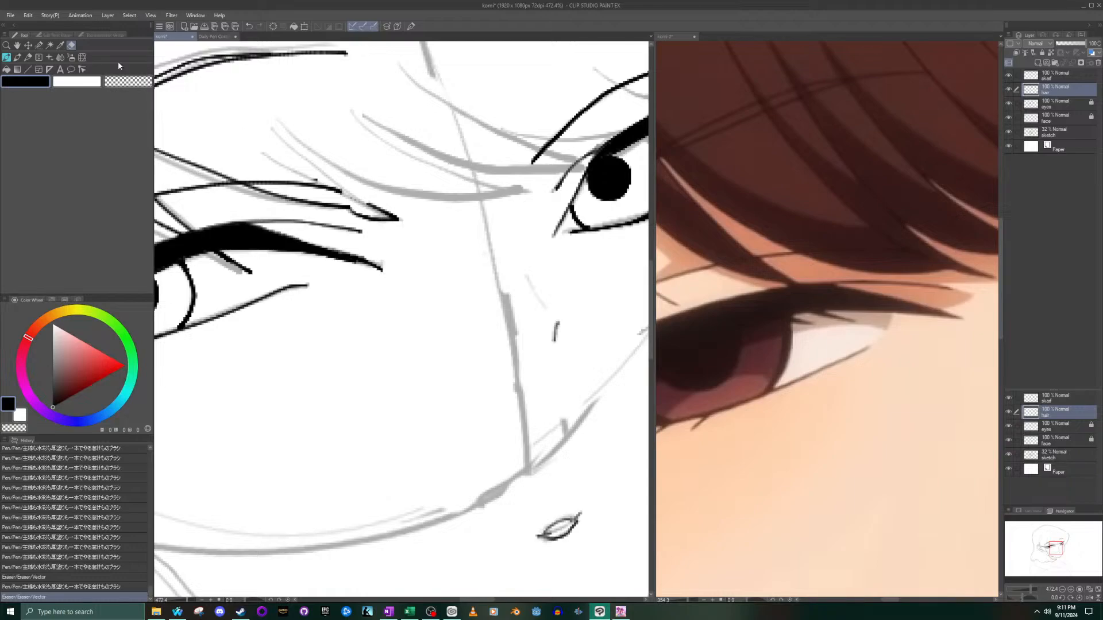
# - Try to ink a steeper upper edge line down to the tip of the long bang strand
pyautogui.click(6, 58)
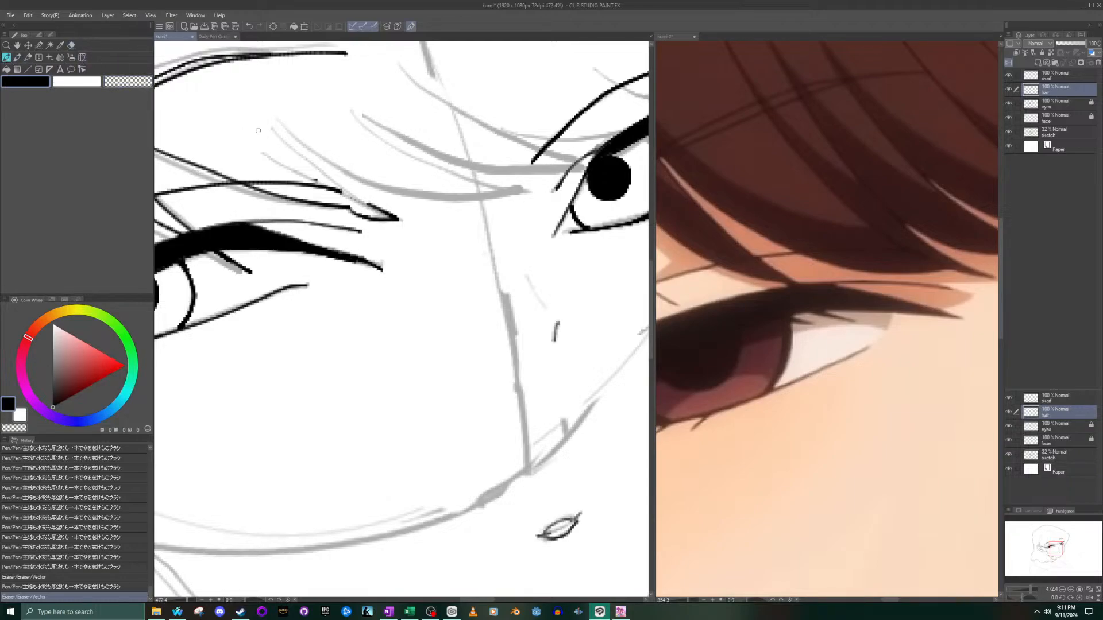
pyautogui.moveTo(258, 130); pyautogui.dragTo(352, 203)
pyautogui.hotkey('ctrl', 'z')
pyautogui.moveTo(255, 128); pyautogui.dragTo(391, 224)
pyautogui.hotkey('ctrl', 'z')
# - Erase the remaining hooked tip of the long bang strand near the inner corner of the larger eye
pyautogui.click(71, 45)
pyautogui.moveTo(345, 193)
pyautogui.mouseDown()
pyautogui.moveTo(357, 214)
pyautogui.moveTo(395, 228)
pyautogui.moveTo(391, 208)
pyautogui.moveTo(368, 207)
pyautogui.mouseUp()
pyautogui.scroll(-3, 345, 172)
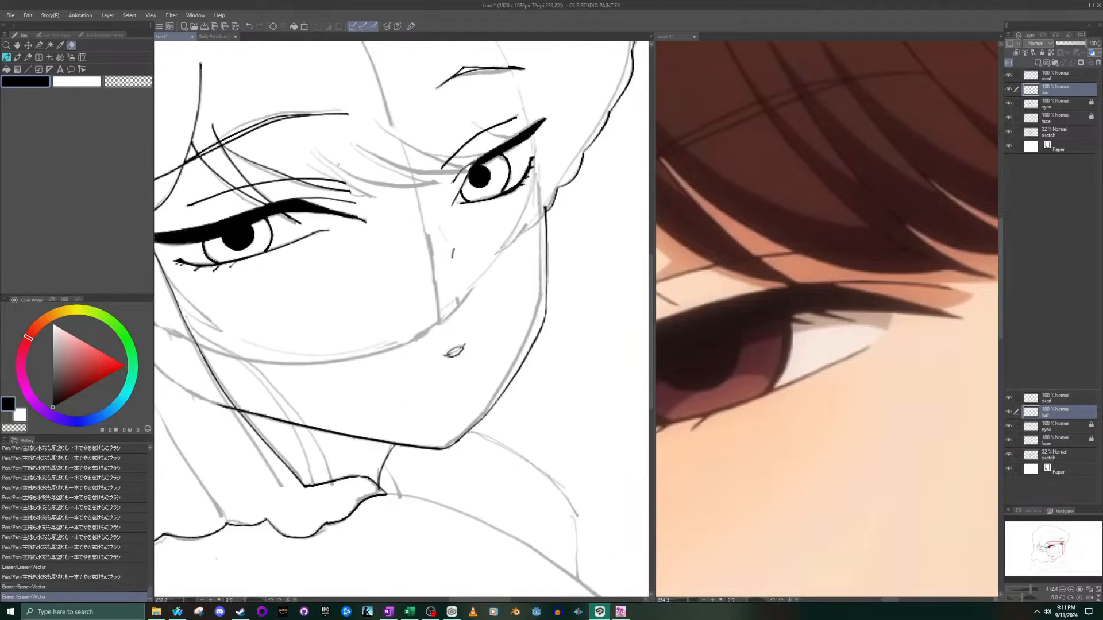
pyautogui.scroll(-2, 338, 164)
pyautogui.scroll(-3, 170, 217)
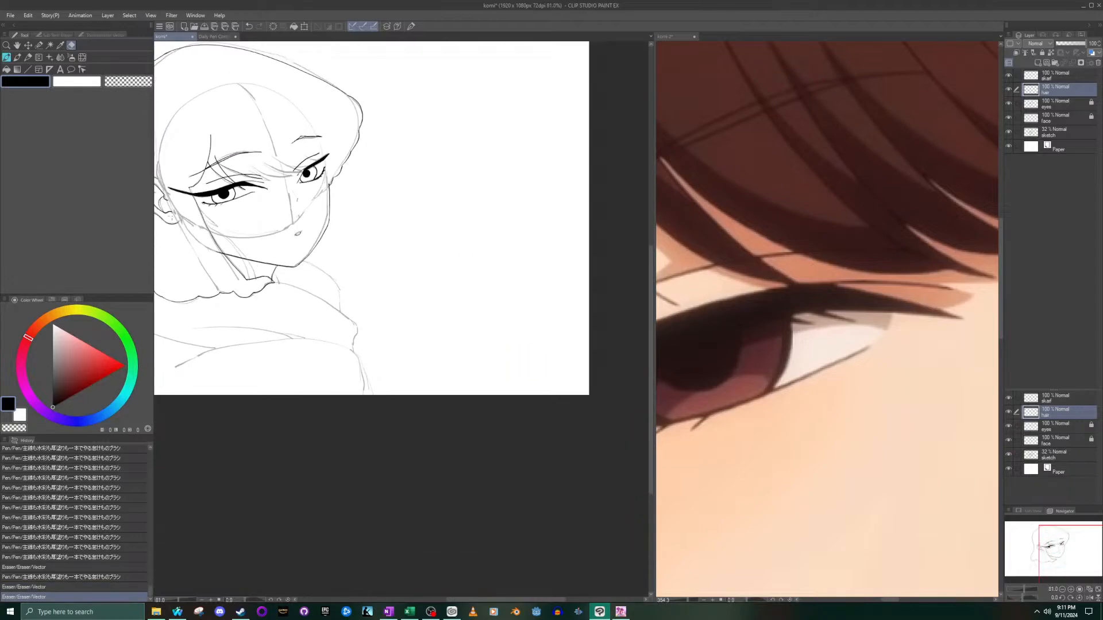
pyautogui.scroll(2, 188, 186)
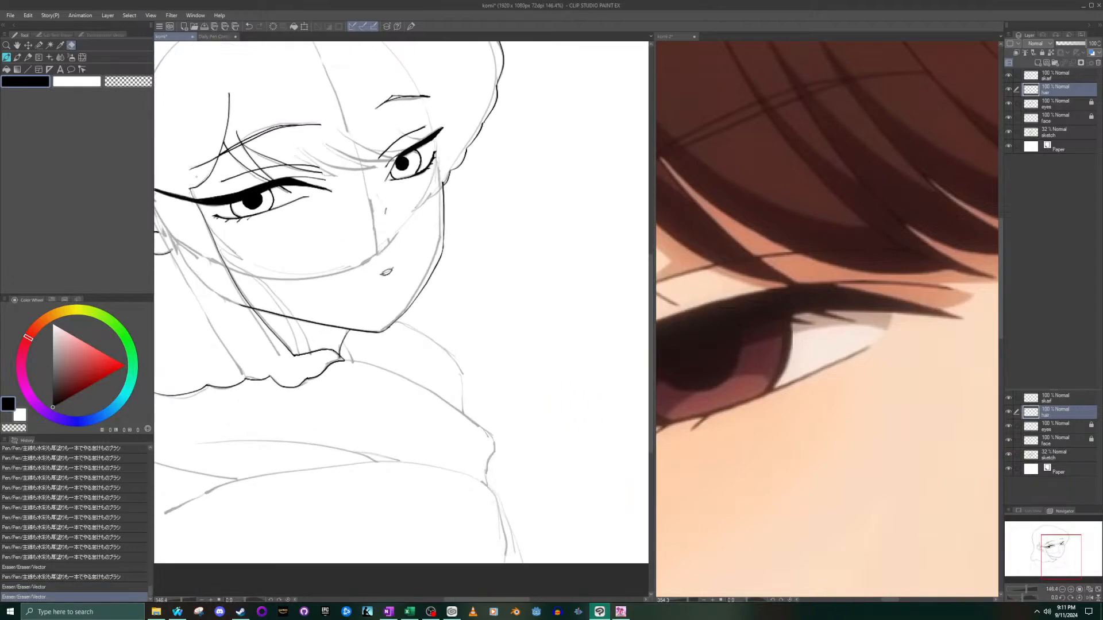
pyautogui.scroll(2, 207, 169)
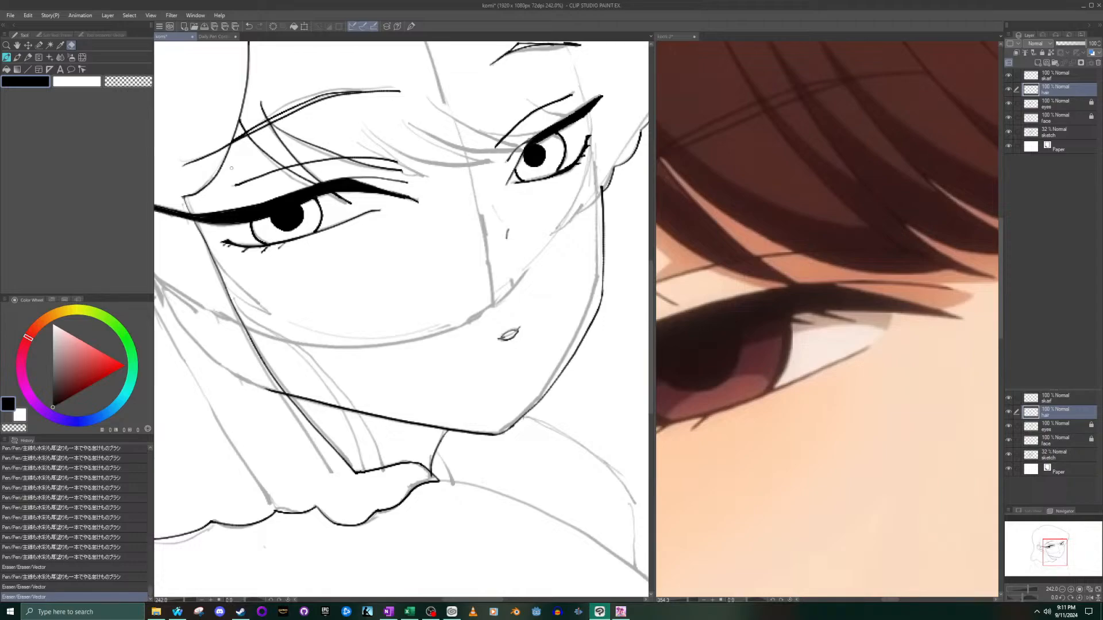
pyautogui.scroll(-3, 230, 167)
pyautogui.scroll(2, 174, 211)
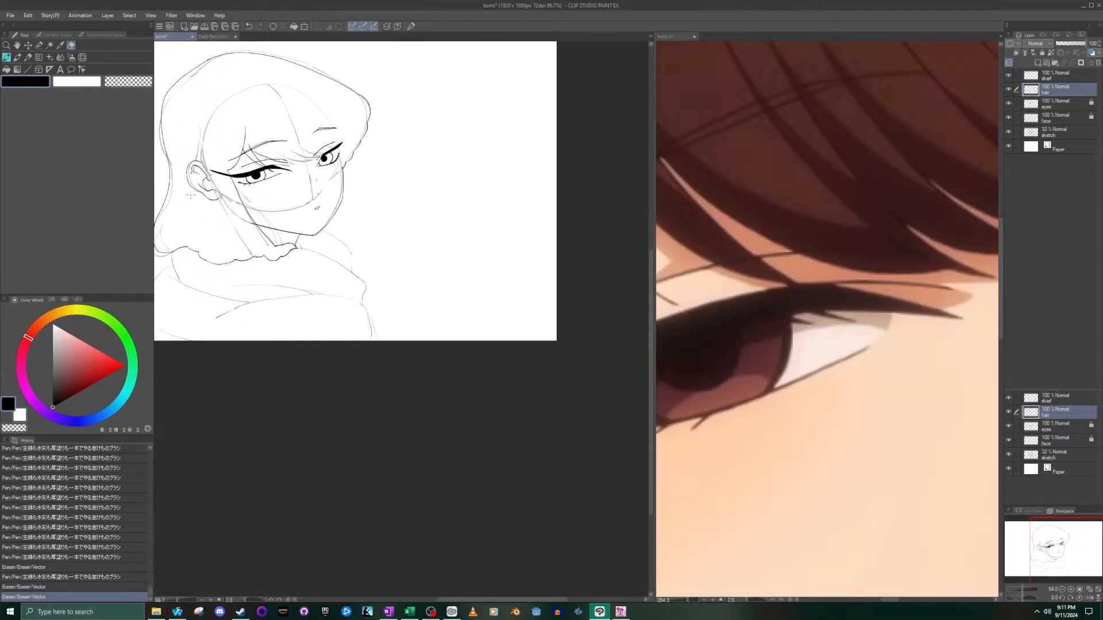
pyautogui.scroll(1, 174, 212)
pyautogui.moveTo(1048, 565)
pyautogui.mouseDown()
pyautogui.moveTo(1033, 566)
pyautogui.moveTo(1064, 550)
pyautogui.moveTo(1050, 547)
pyautogui.mouseUp()
pyautogui.scroll(1, 264, 306)
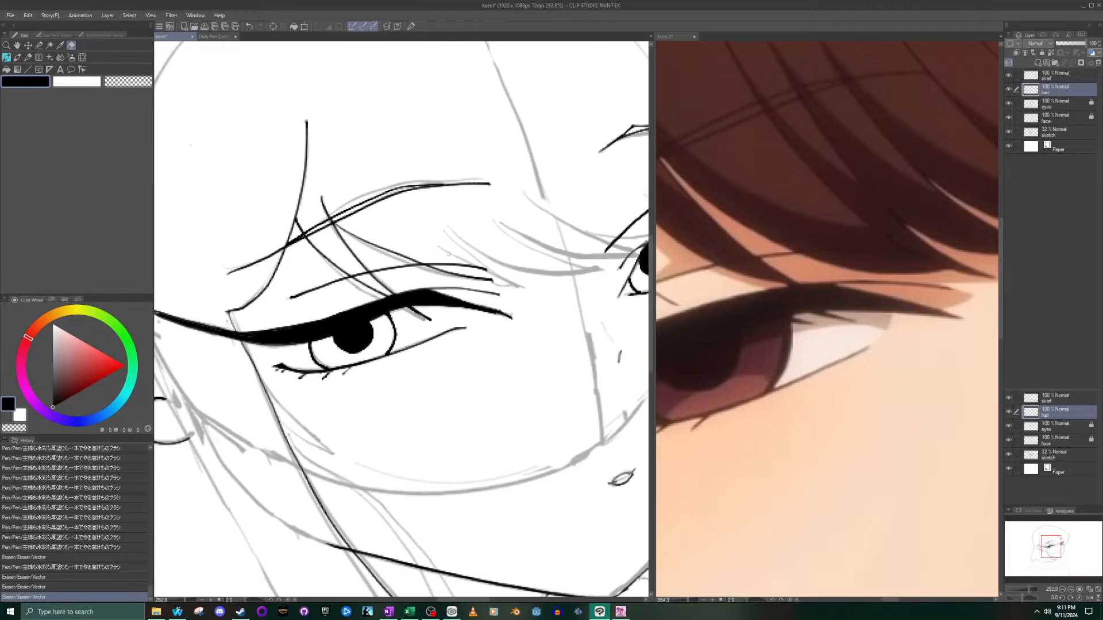
pyautogui.scroll(4, 492, 278)
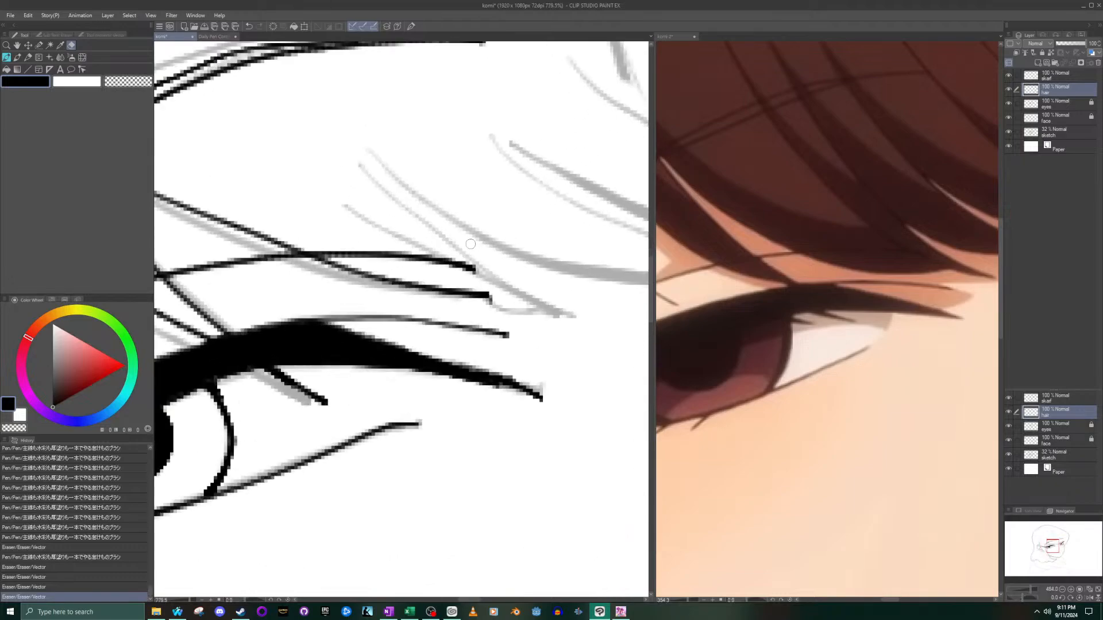
# - Ink two lines converging to a point for the bang strand at the inner corner of the larger eye
pyautogui.click(6, 57)
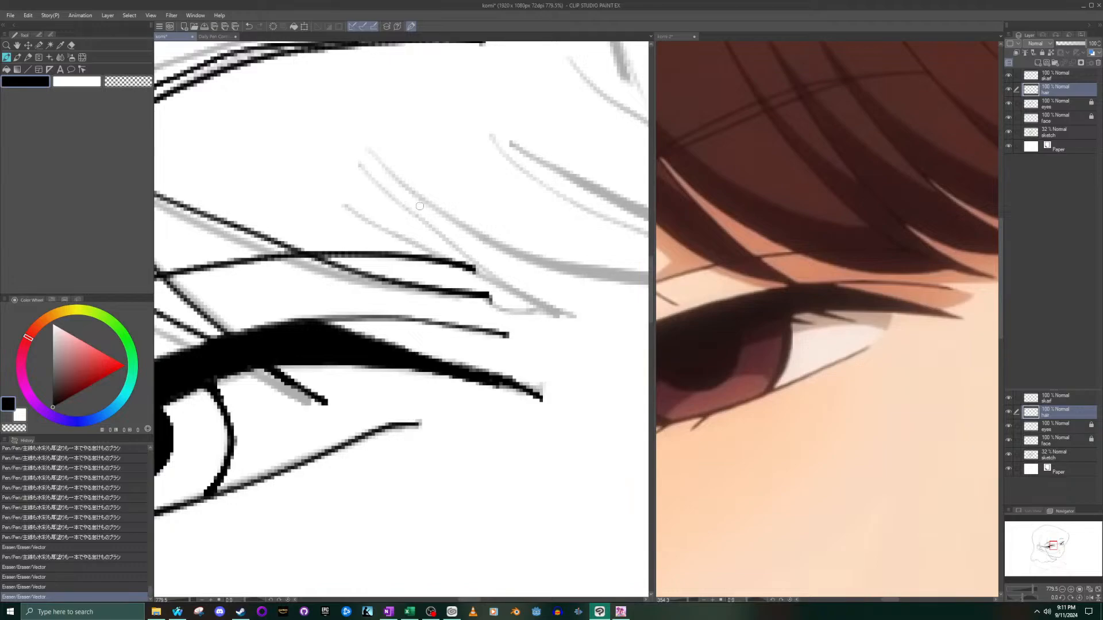
pyautogui.moveTo(339, 148); pyautogui.dragTo(520, 287)
pyautogui.hotkey('ctrl', 'z')
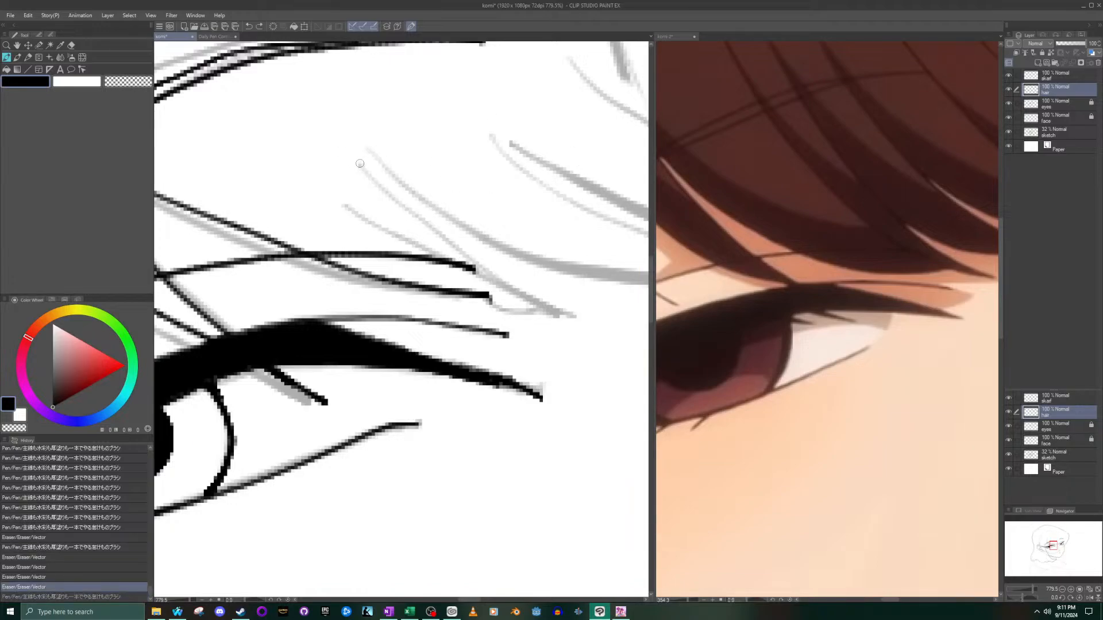
pyautogui.moveTo(337, 151)
pyautogui.mouseDown()
pyautogui.moveTo(406, 234)
pyautogui.moveTo(544, 316)
pyautogui.mouseUp()
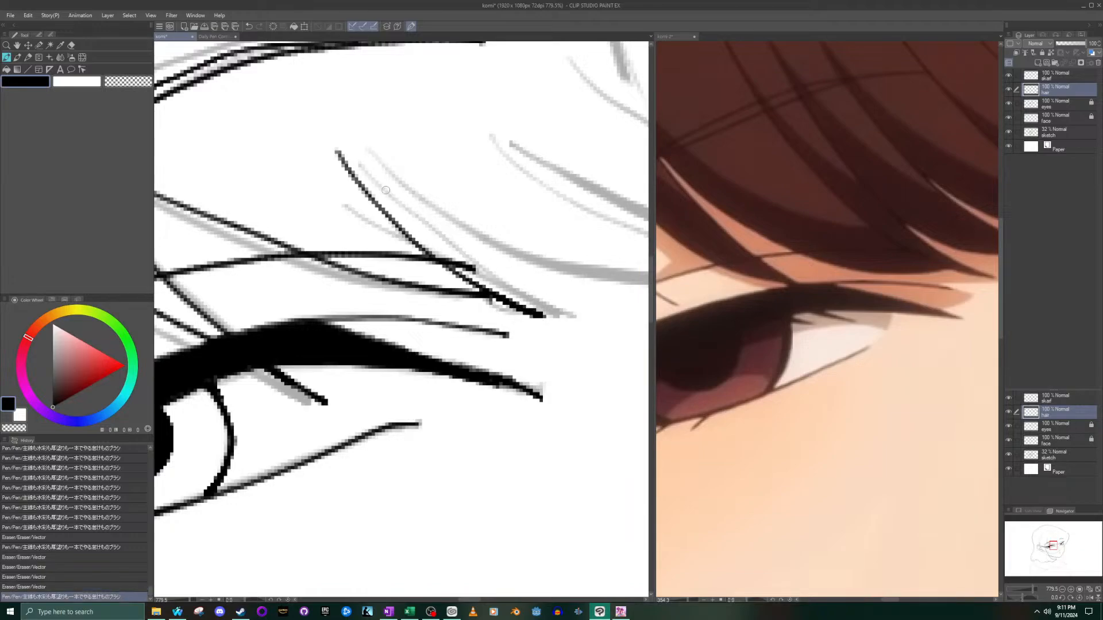
pyautogui.moveTo(377, 175); pyautogui.dragTo(543, 316)
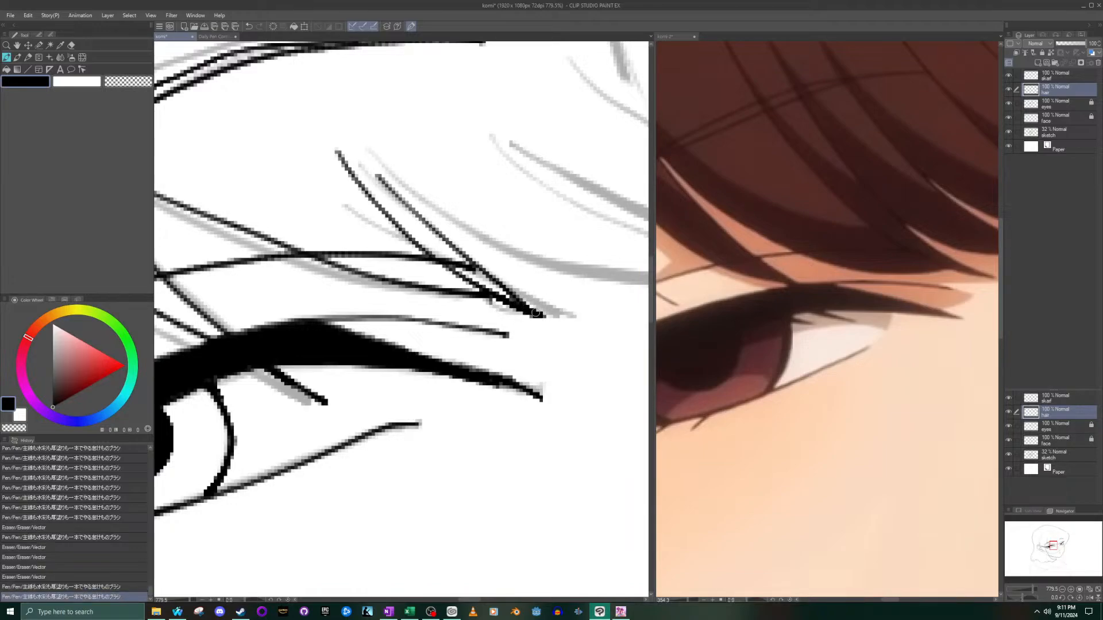
# - Try to ink the curved bang strands sweeping from above the larger eye across the nose bridge toward the smaller eye
pyautogui.moveTo(378, 175)
pyautogui.mouseDown()
pyautogui.moveTo(534, 254)
pyautogui.moveTo(606, 279)
pyautogui.mouseUp()
pyautogui.moveTo(1053, 546); pyautogui.dragTo(1058, 545)
pyautogui.hotkey('ctrl', 'z')
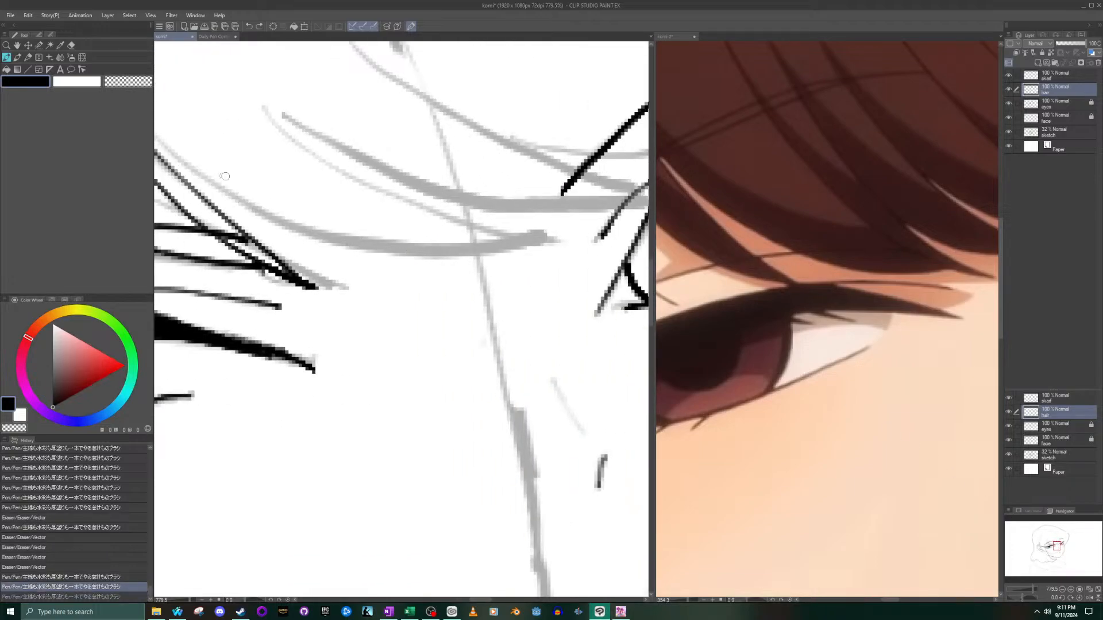
pyautogui.scroll(-1, 220, 163)
pyautogui.scroll(-1, 220, 163)
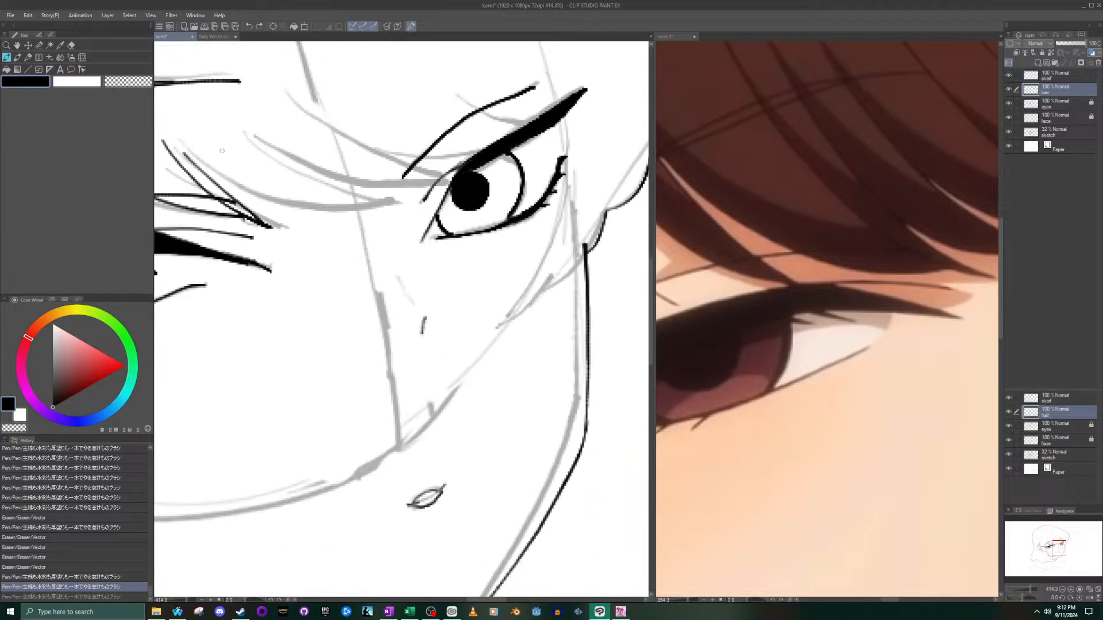
pyautogui.moveTo(185, 154)
pyautogui.mouseDown()
pyautogui.moveTo(248, 188)
pyautogui.moveTo(386, 204)
pyautogui.mouseUp()
pyautogui.moveTo(250, 133); pyautogui.dragTo(386, 204)
pyautogui.moveTo(253, 134)
pyautogui.mouseDown()
pyautogui.moveTo(292, 159)
pyautogui.moveTo(390, 183)
pyautogui.moveTo(440, 179)
pyautogui.mouseUp()
pyautogui.hotkey('ctrl', 'z')
pyautogui.hotkey('ctrl', 'z')
pyautogui.hotkey('ctrl', 'z')
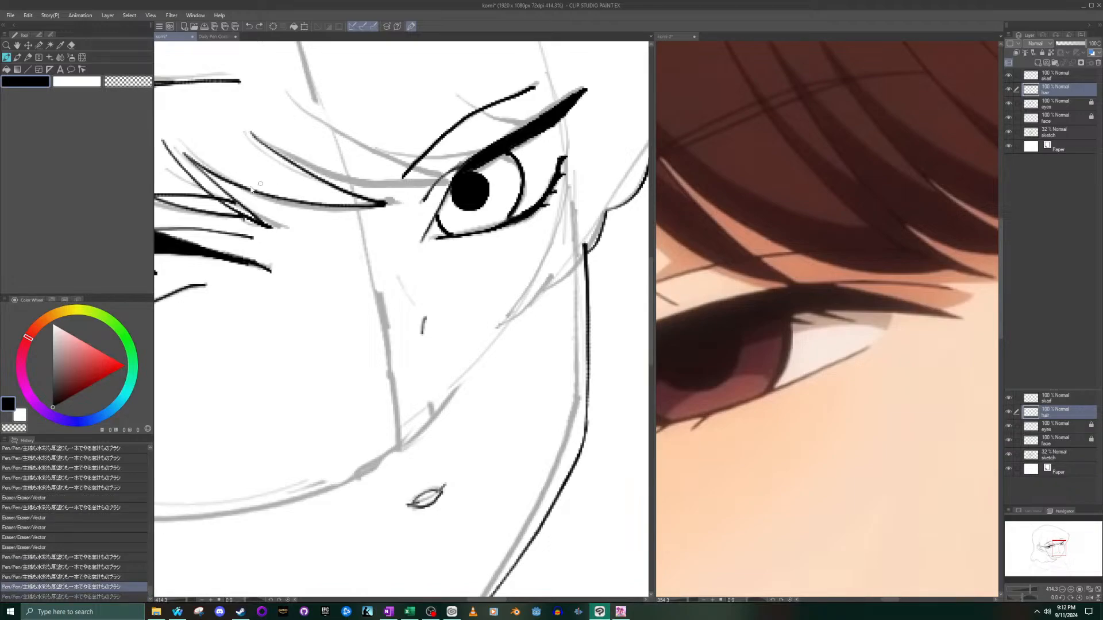
# - Ink the lower edge of the curved bang strand that sweeps across the nose bridge, redrawing it until it follows the sketch
pyautogui.moveTo(184, 152)
pyautogui.mouseDown()
pyautogui.moveTo(301, 210)
pyautogui.moveTo(391, 203)
pyautogui.mouseUp()
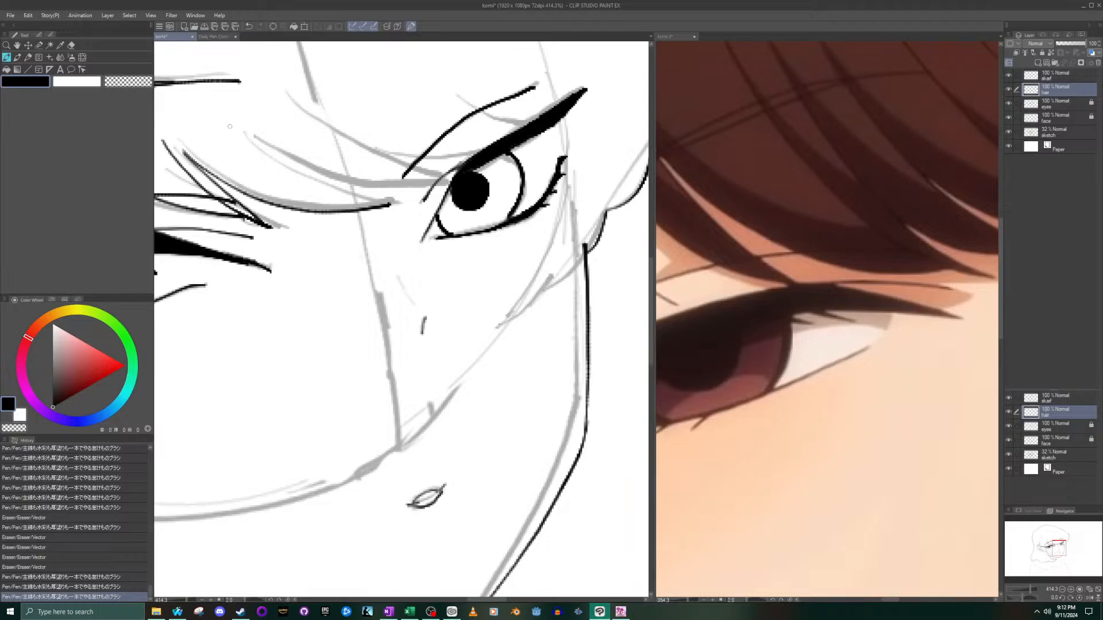
pyautogui.hotkey('ctrl', 'z')
pyautogui.moveTo(181, 151)
pyautogui.mouseDown()
pyautogui.moveTo(294, 206)
pyautogui.moveTo(370, 192)
pyautogui.mouseUp()
pyautogui.hotkey('ctrl', 'z')
pyautogui.moveTo(189, 155)
pyautogui.mouseDown()
pyautogui.moveTo(255, 197)
pyautogui.moveTo(336, 213)
pyautogui.moveTo(375, 193)
pyautogui.mouseUp()
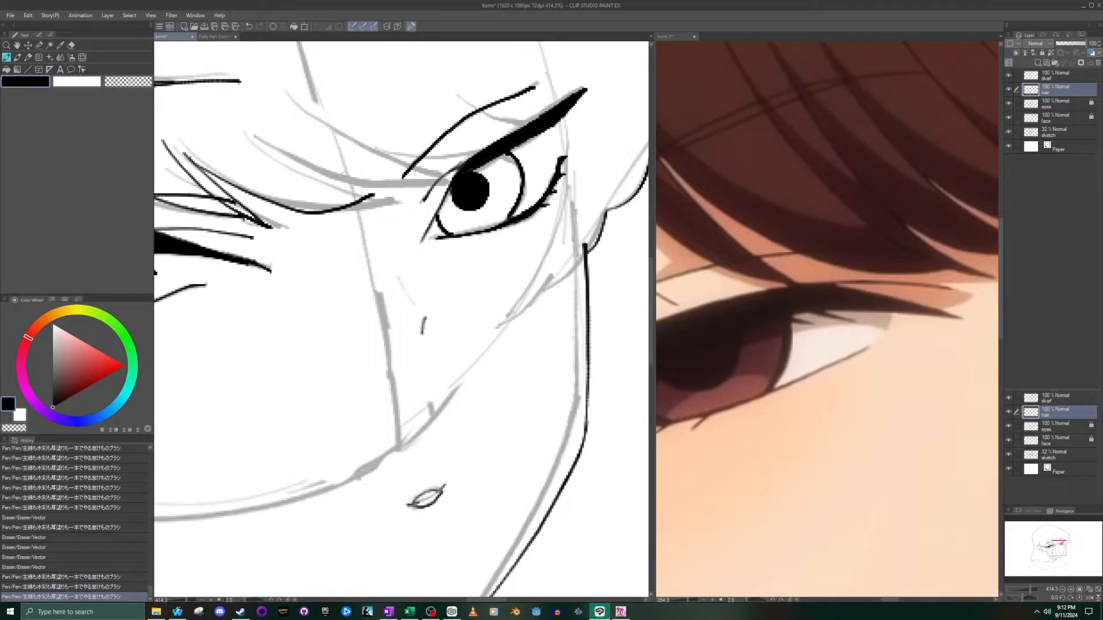
pyautogui.hotkey('ctrl', 'z')
pyautogui.moveTo(187, 151)
pyautogui.mouseDown()
pyautogui.moveTo(298, 205)
pyautogui.moveTo(377, 194)
pyautogui.mouseUp()
pyautogui.hotkey('ctrl', 'z')
pyautogui.moveTo(183, 154)
pyautogui.mouseDown()
pyautogui.moveTo(261, 194)
pyautogui.moveTo(375, 198)
pyautogui.mouseUp()
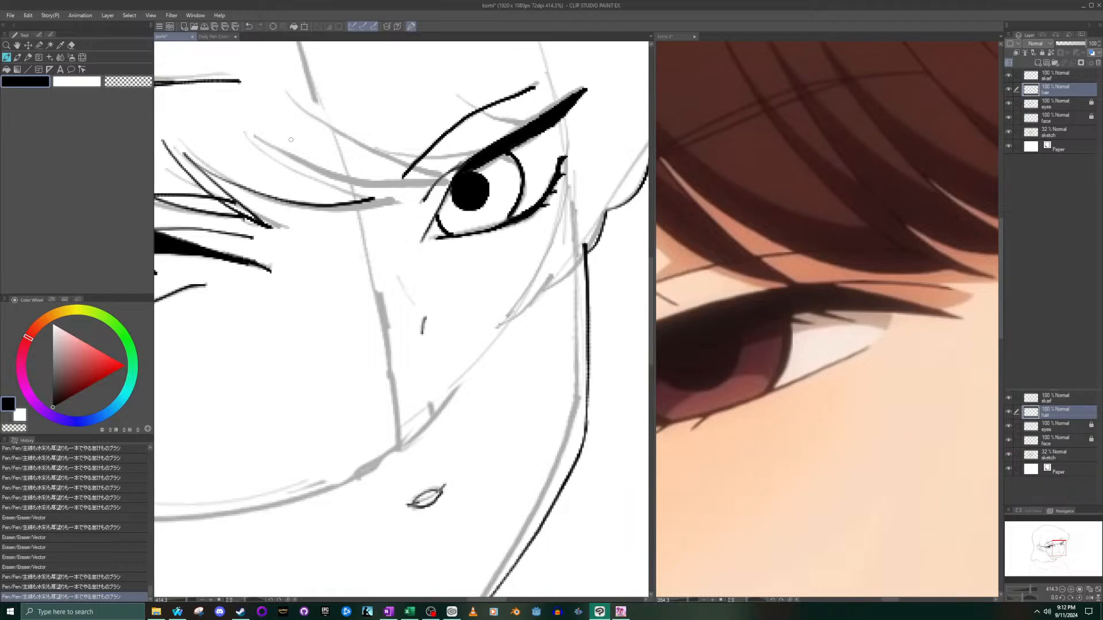
# - Ink the upper edge of the nose-bridge bang strand to meet its lower edge at the tip, following the reference's bangs between the eyes
pyautogui.moveTo(245, 135)
pyautogui.mouseDown()
pyautogui.moveTo(331, 189)
pyautogui.moveTo(377, 192)
pyautogui.mouseUp()
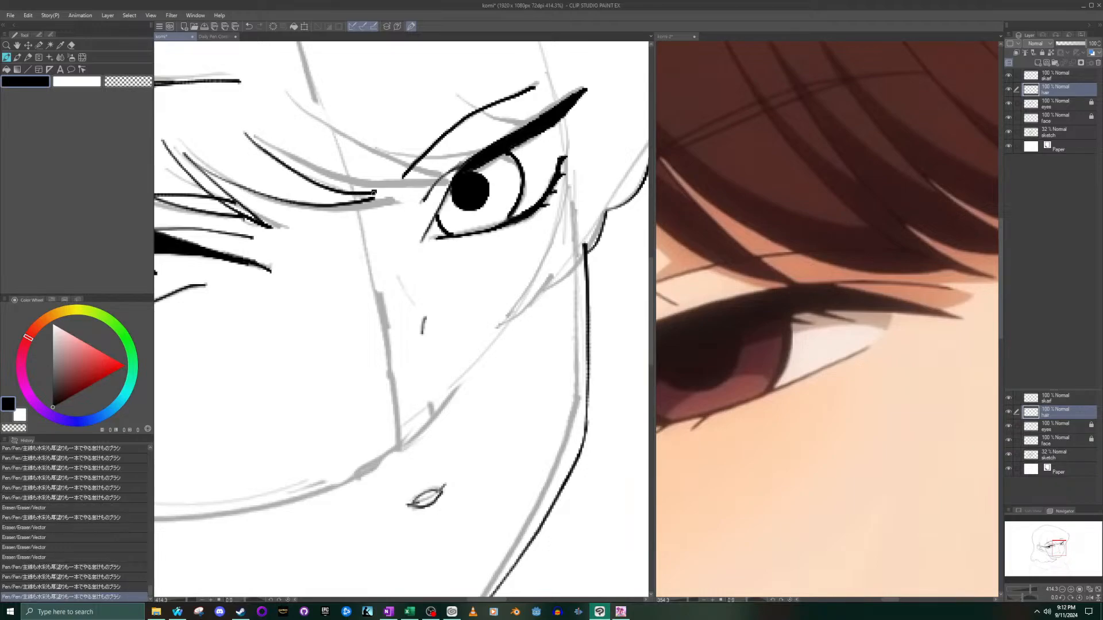
pyautogui.hotkey('ctrl', 'z')
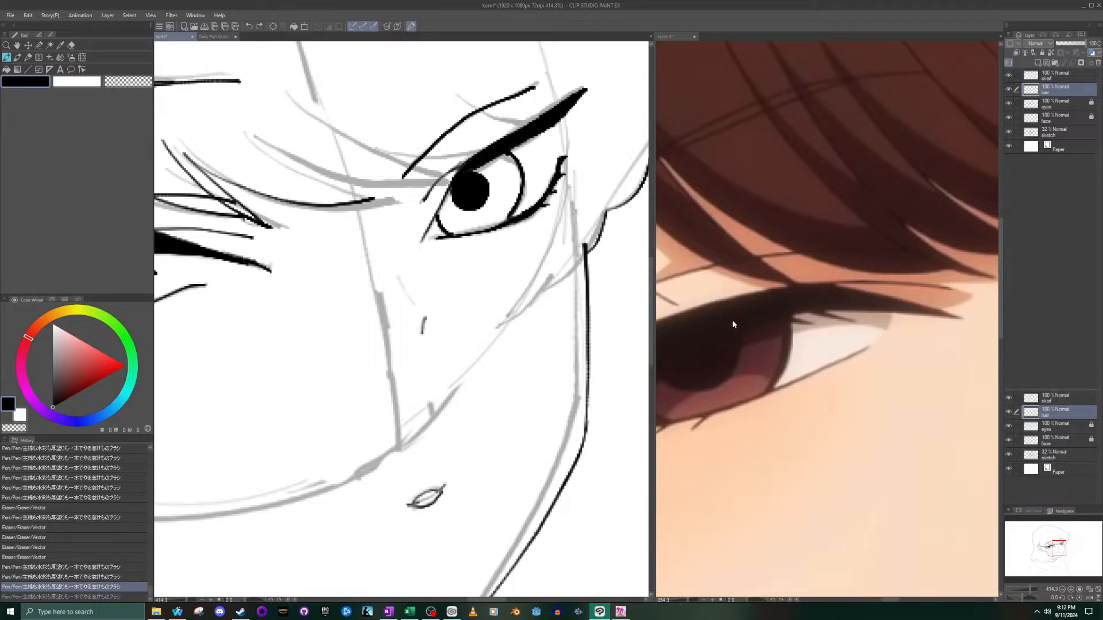
pyautogui.click(822, 275)
pyautogui.moveTo(1053, 539)
pyautogui.mouseDown()
pyautogui.moveTo(1065, 536)
pyautogui.moveTo(1046, 534)
pyautogui.mouseUp()
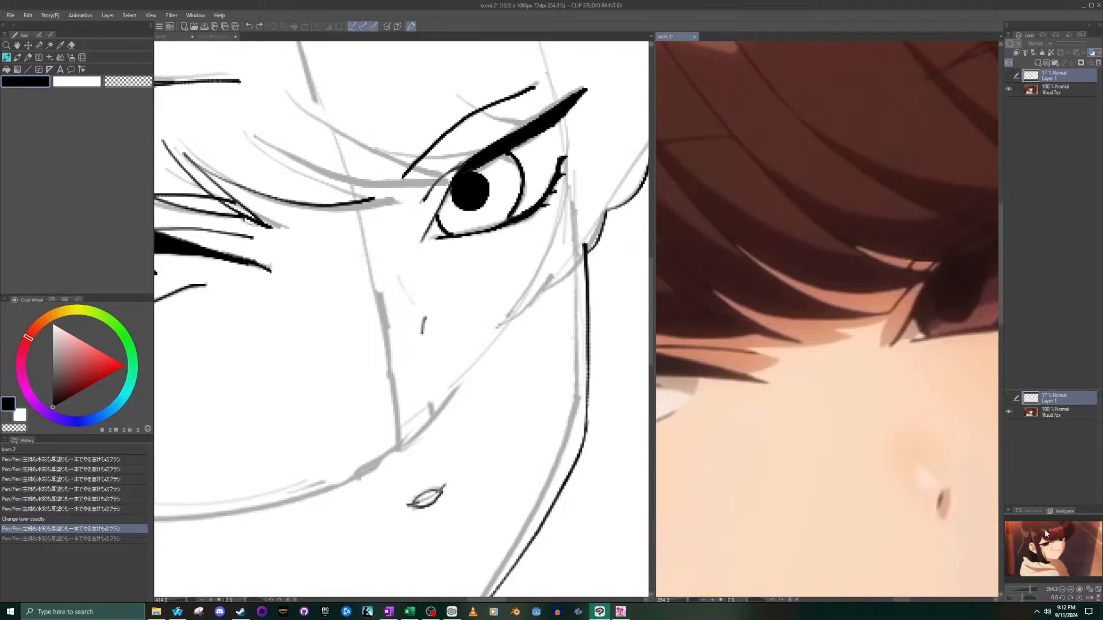
pyautogui.click(256, 131)
pyautogui.moveTo(255, 130)
pyautogui.mouseDown()
pyautogui.moveTo(320, 180)
pyautogui.moveTo(385, 195)
pyautogui.mouseUp()
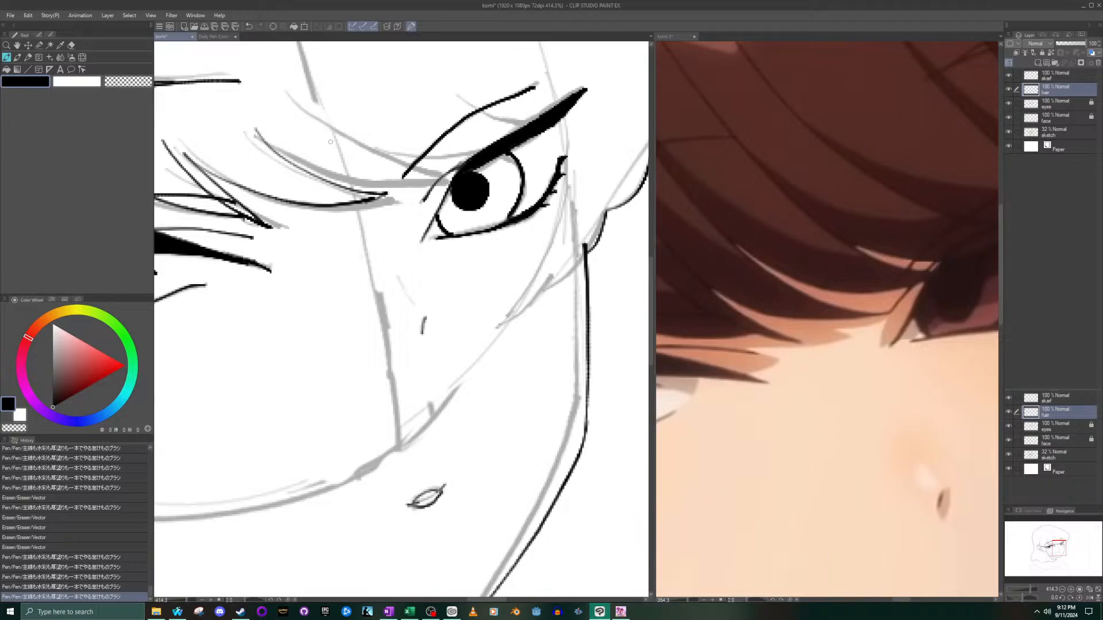
pyautogui.hotkey('ctrl', 'z')
pyautogui.hotkey('ctrl', 'y')
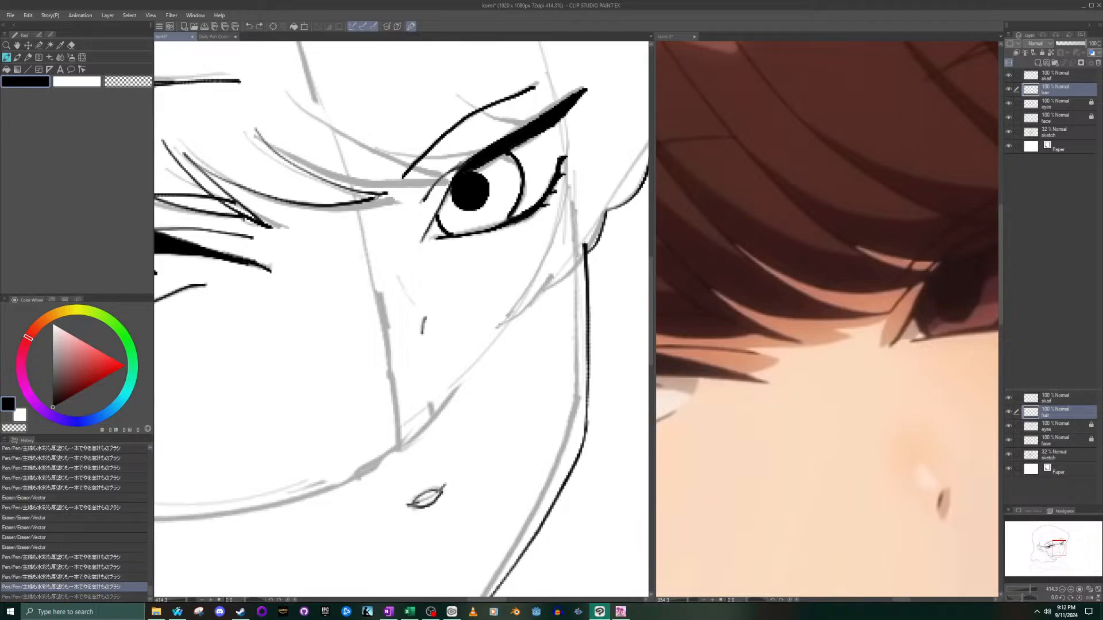
# - Ink the two edges of the next bang strand so they converge at the inner corner of the smaller eye
pyautogui.moveTo(264, 140)
pyautogui.mouseDown()
pyautogui.moveTo(299, 165)
pyautogui.moveTo(369, 187)
pyautogui.moveTo(451, 175)
pyautogui.mouseUp()
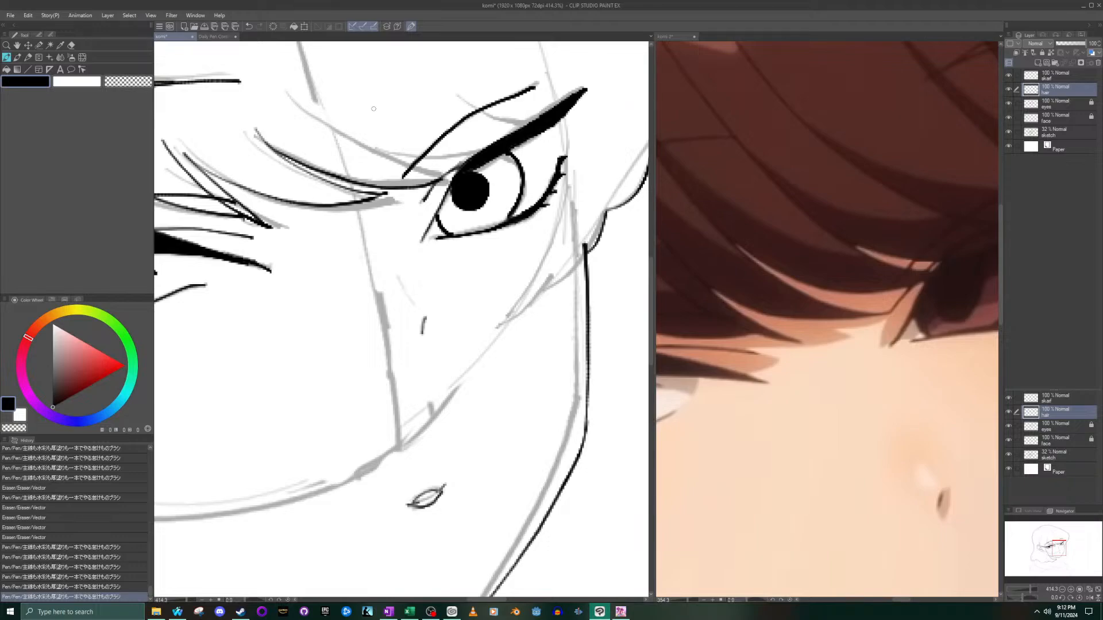
pyautogui.hotkey('ctrl', 'z')
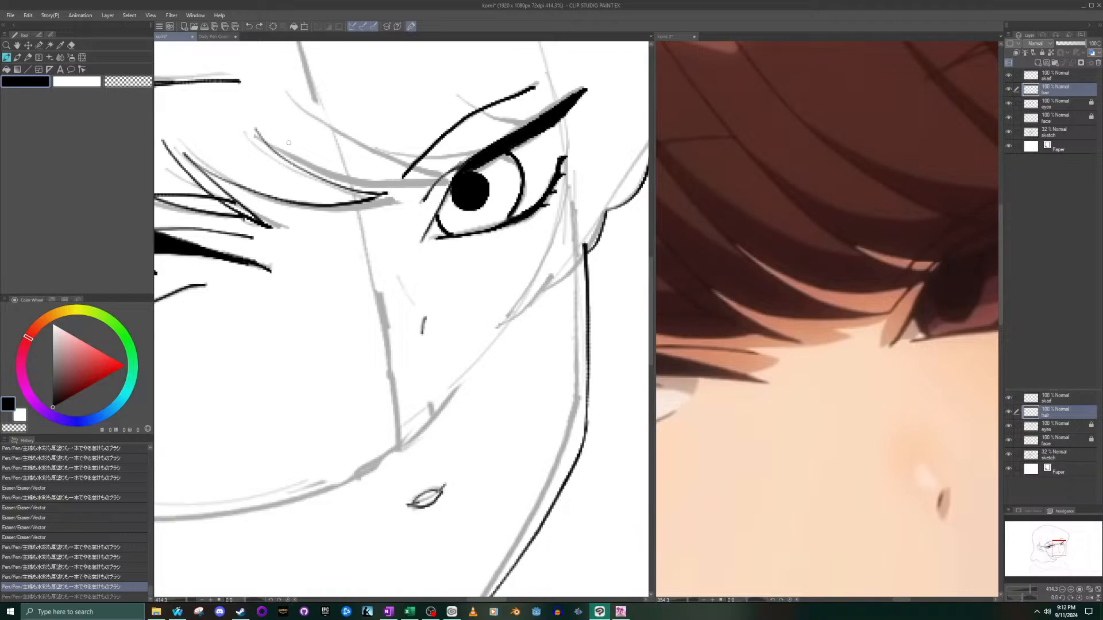
pyautogui.moveTo(267, 144)
pyautogui.mouseDown()
pyautogui.moveTo(374, 178)
pyautogui.moveTo(456, 173)
pyautogui.mouseUp()
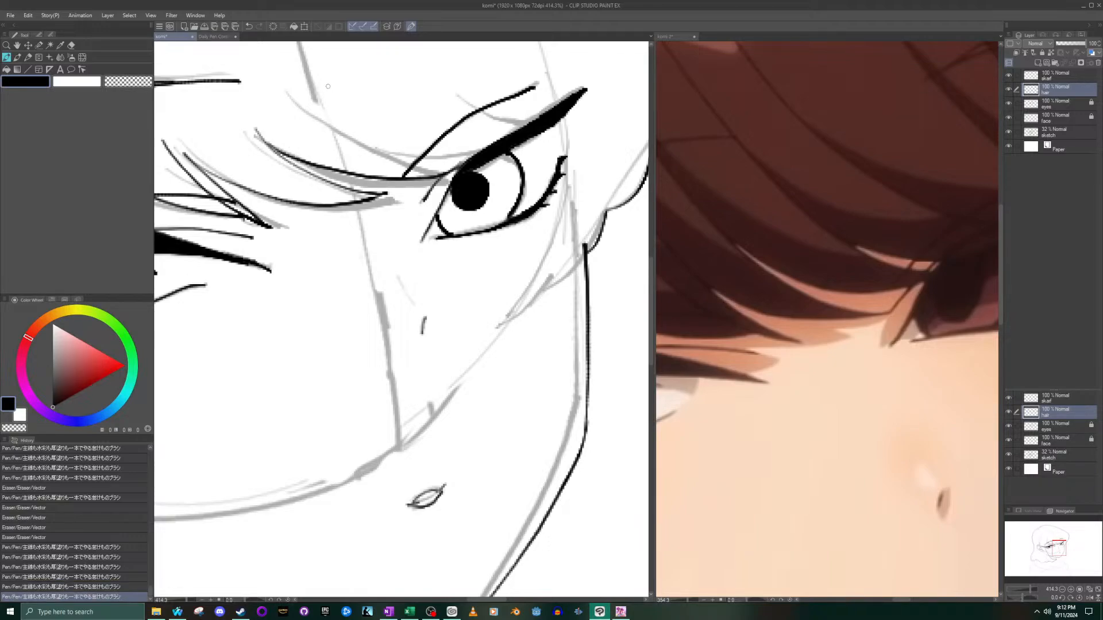
pyautogui.moveTo(298, 110); pyautogui.dragTo(434, 169)
pyautogui.hotkey('ctrl', 'z')
pyautogui.moveTo(294, 108); pyautogui.dragTo(449, 176)
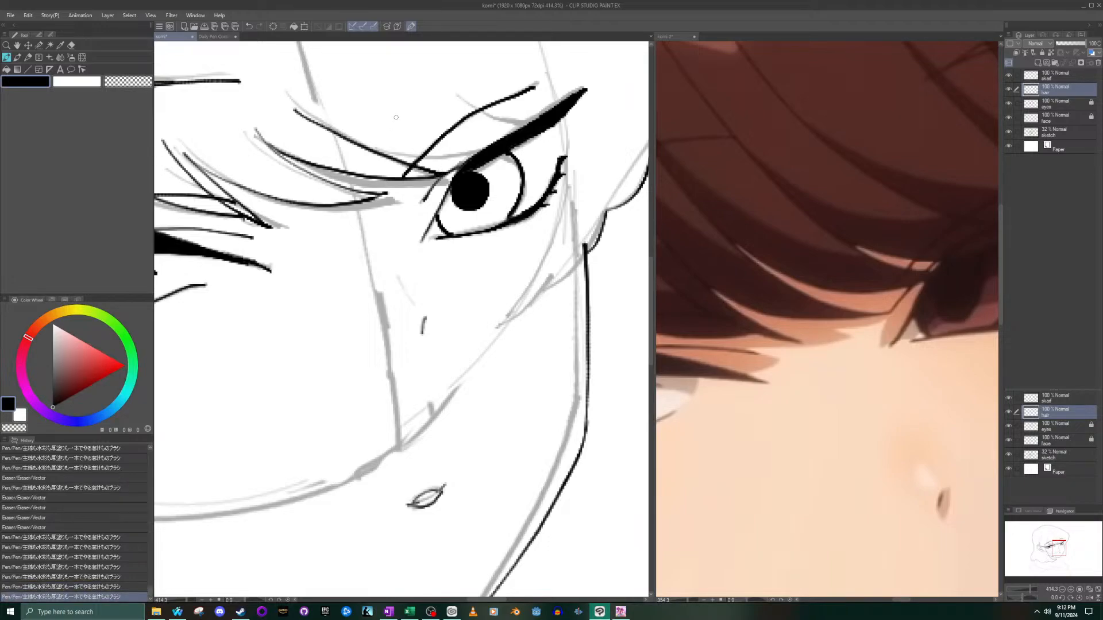
# - Check the bangs over the smaller eye in the reference and ink a short strand line ending at its upper lash
pyautogui.click(941, 286)
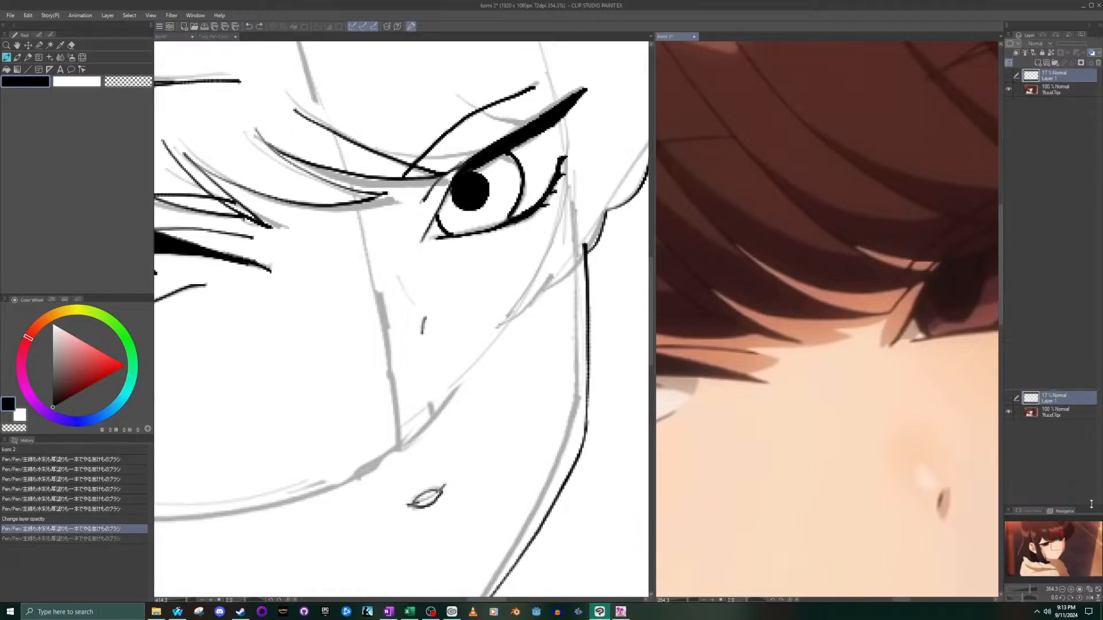
pyautogui.moveTo(1050, 528); pyautogui.dragTo(1052, 524)
pyautogui.scroll(-3, 714, 246)
pyautogui.click(445, 138)
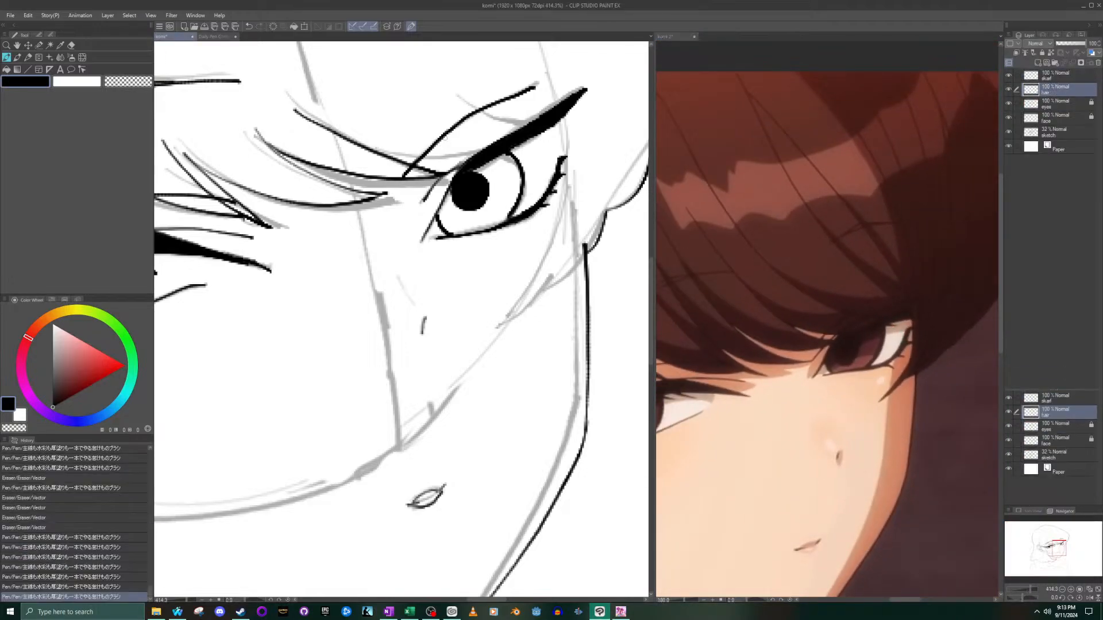
pyautogui.moveTo(369, 139); pyautogui.dragTo(456, 161)
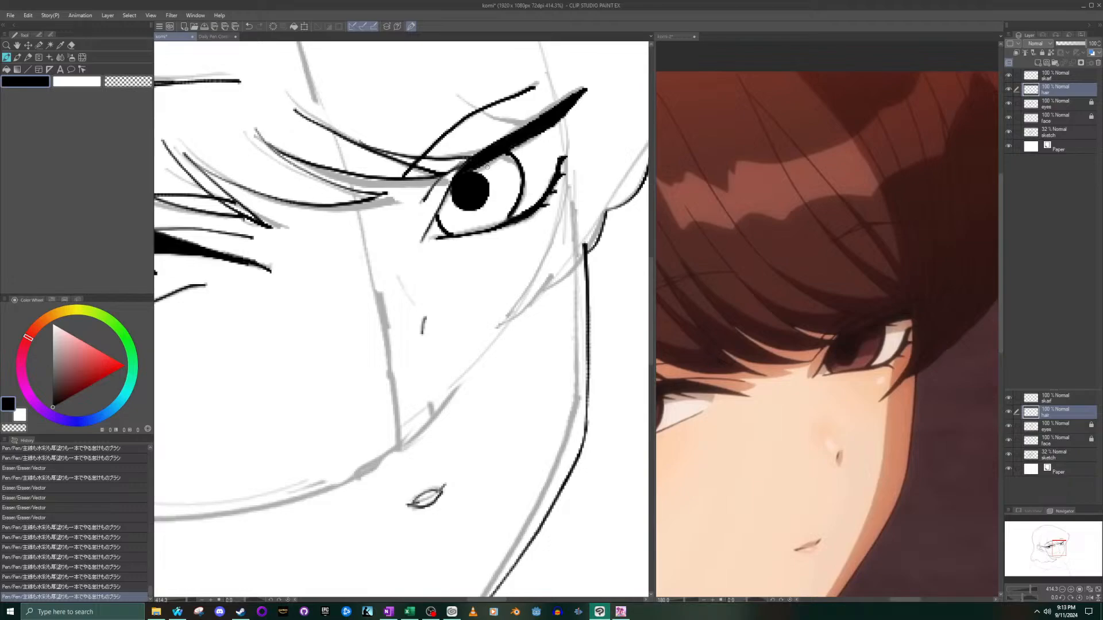
# - Ink both edges of the pointed side strand hanging past the outer corner of the smaller eye to the cheek outline
pyautogui.moveTo(496, 329)
pyautogui.mouseDown()
pyautogui.moveTo(552, 230)
pyautogui.moveTo(565, 135)
pyautogui.mouseUp()
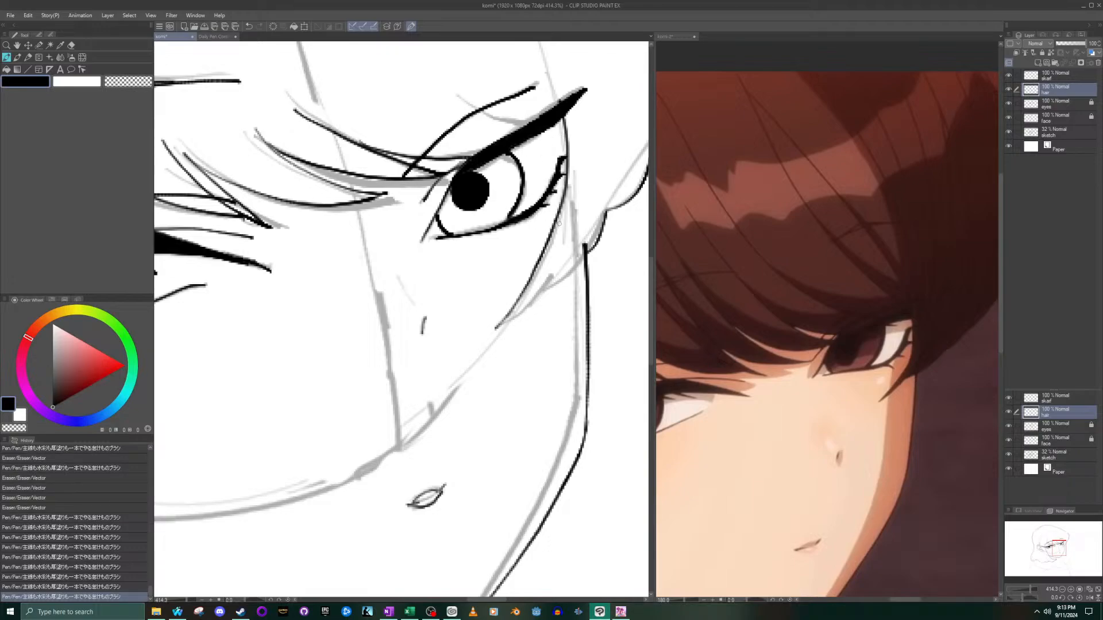
pyautogui.moveTo(497, 326); pyautogui.dragTo(546, 292)
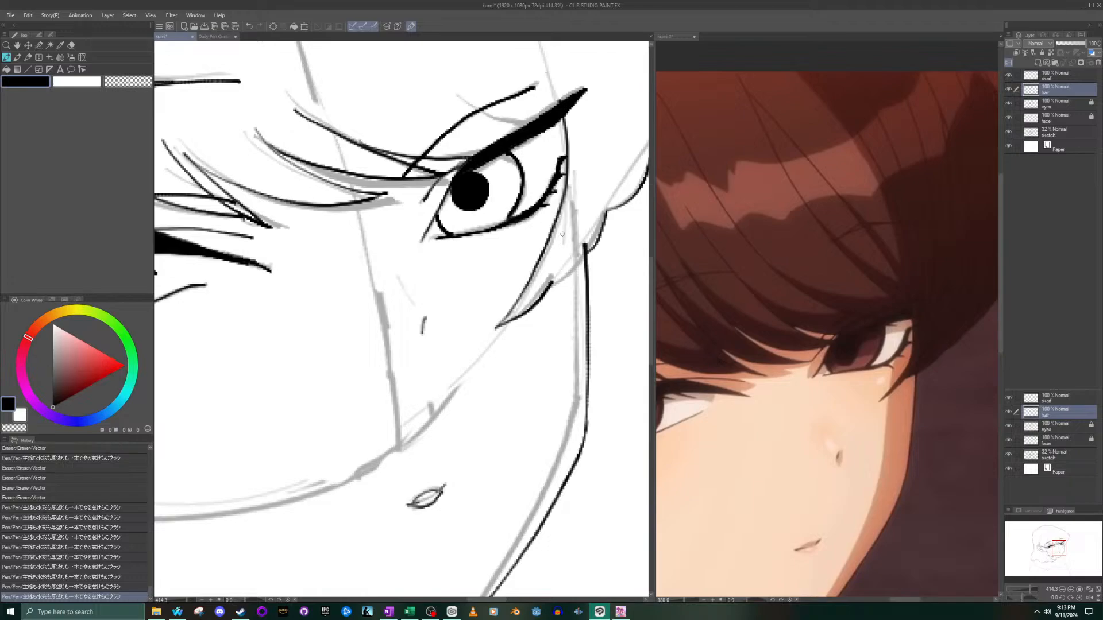
pyautogui.hotkey('ctrl', 'z')
pyautogui.moveTo(501, 325); pyautogui.dragTo(554, 270)
pyautogui.hotkey('ctrl', 'z')
pyautogui.moveTo(498, 325); pyautogui.dragTo(592, 248)
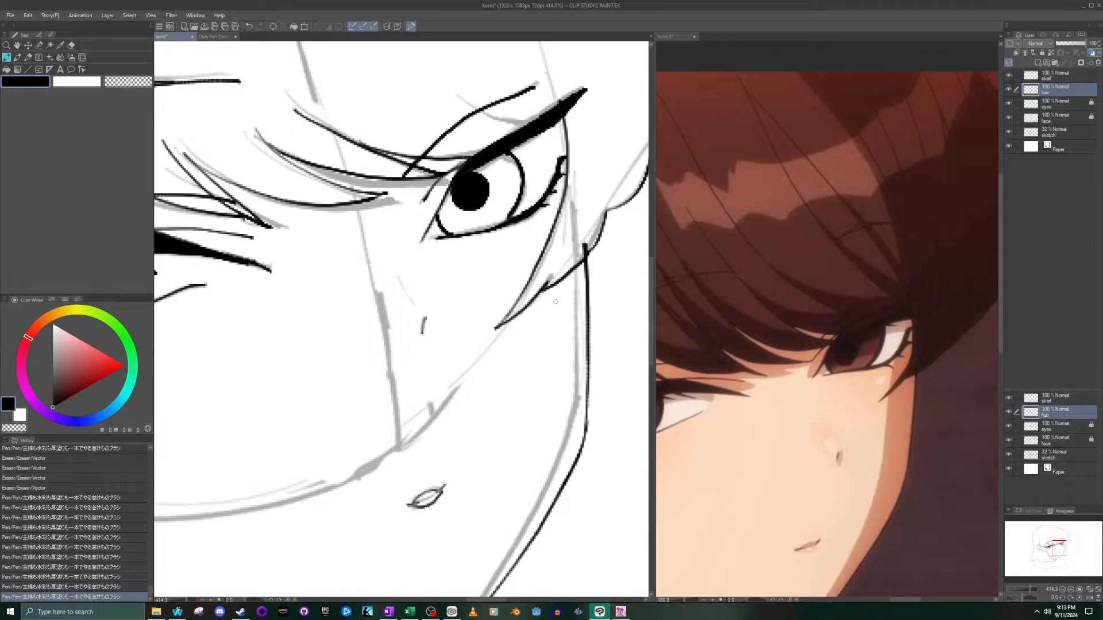
# - Add one more pen line to the bangs around the smaller eye
pyautogui.scroll(-5, 524, 244)
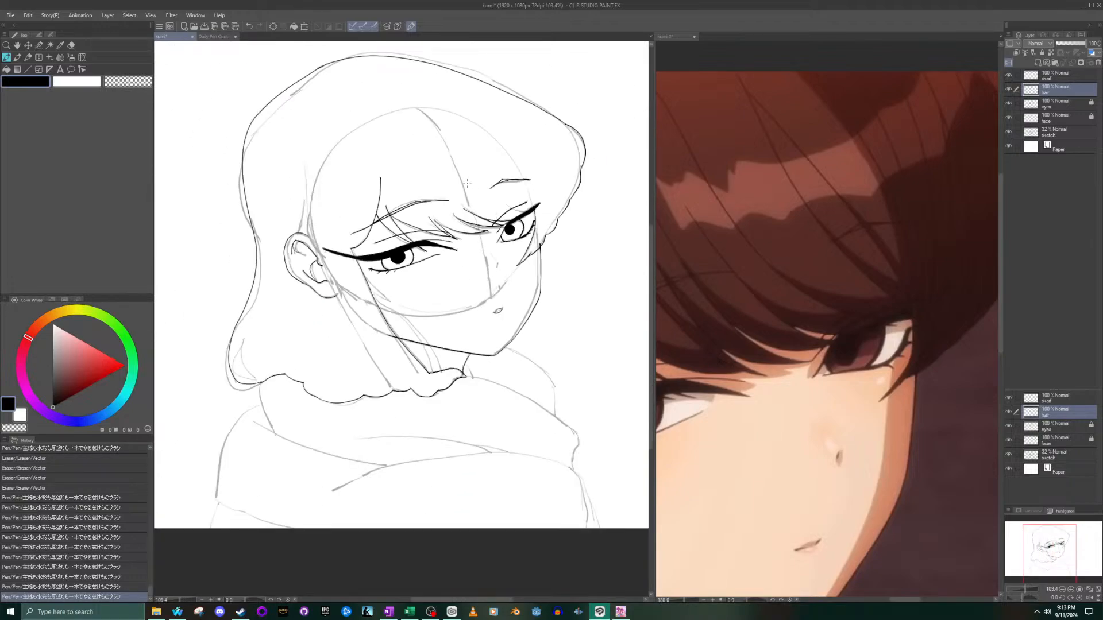
pyautogui.scroll(5, 541, 170)
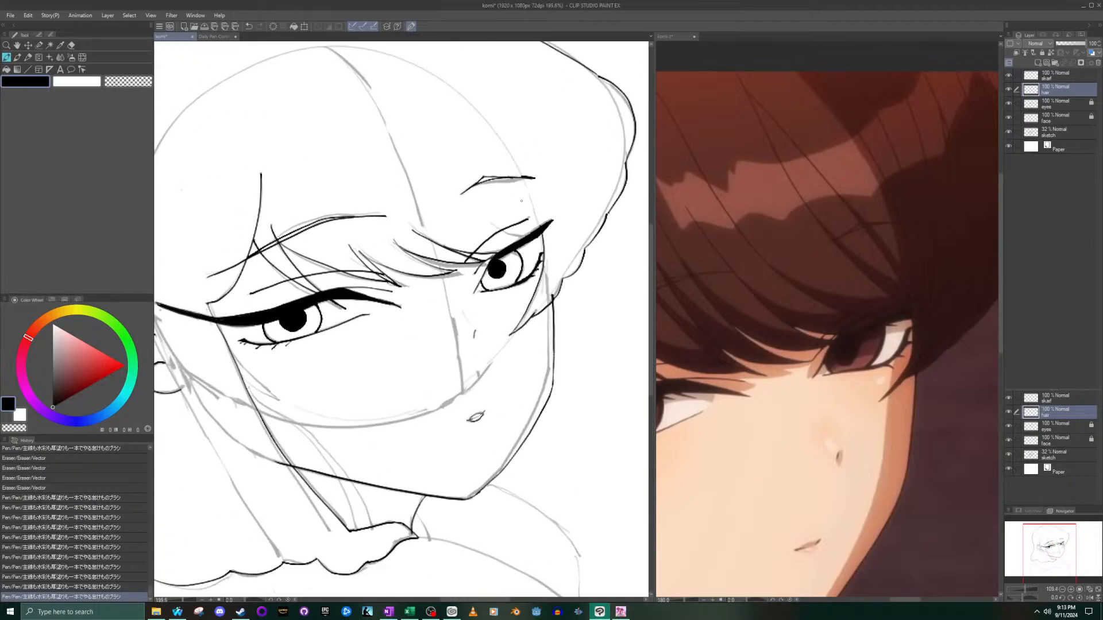
pyautogui.moveTo(464, 241); pyautogui.dragTo(549, 267)
# - Hide the sketch layer to examine the line art alone, and show the sketch again
pyautogui.scroll(-6, 494, 203)
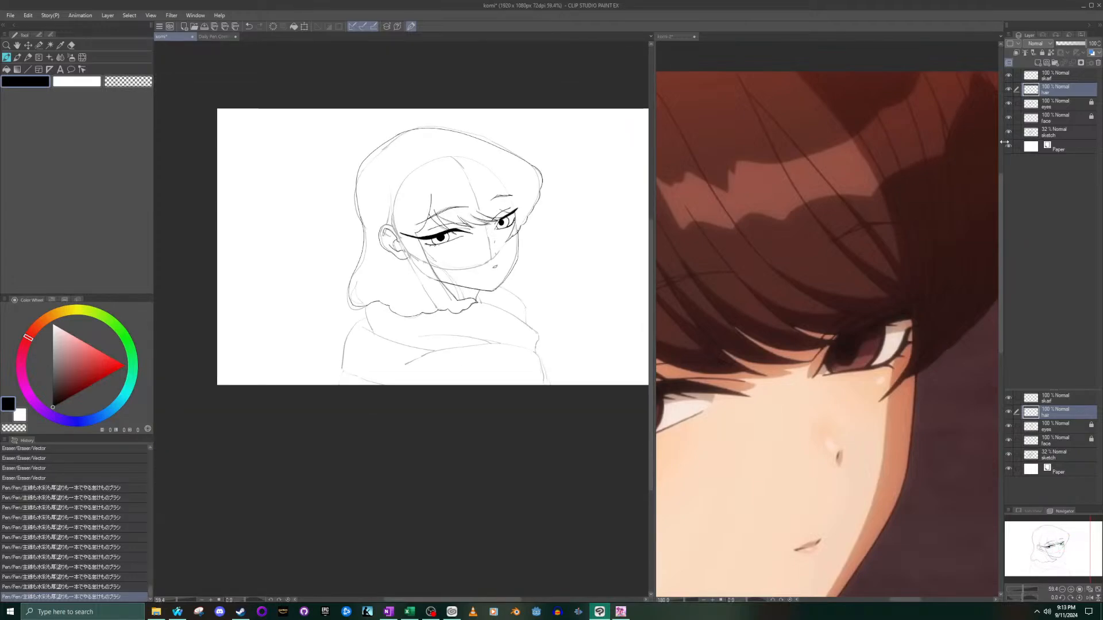
pyautogui.click(1007, 133)
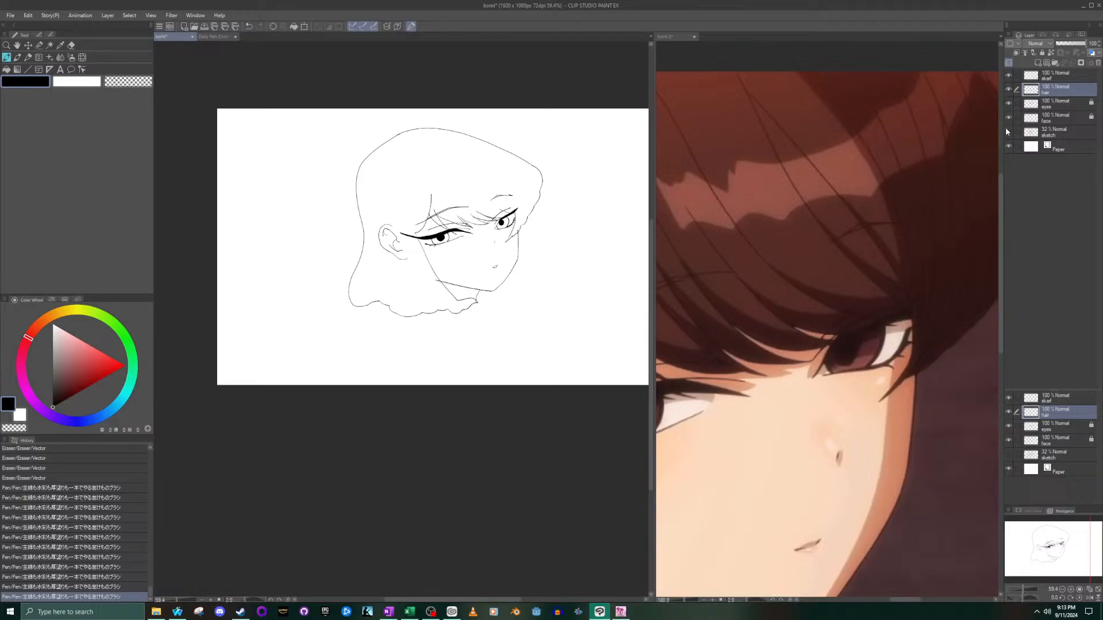
pyautogui.click(1007, 133)
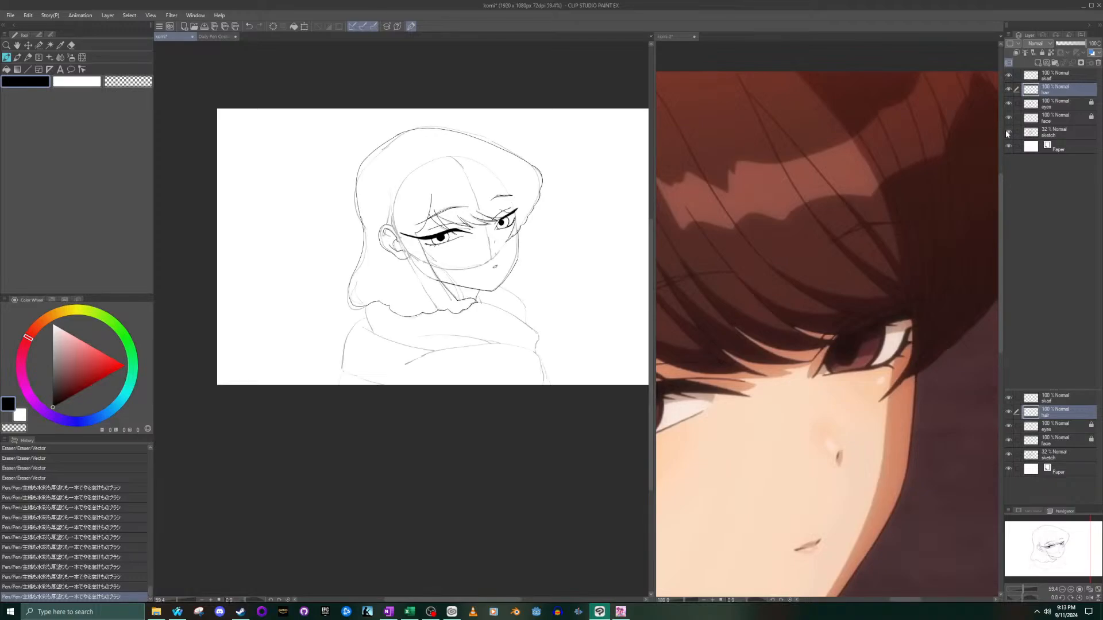
# - Examine the side hair around the ear in the reference image and frame the same area of the drawing
pyautogui.click(781, 309)
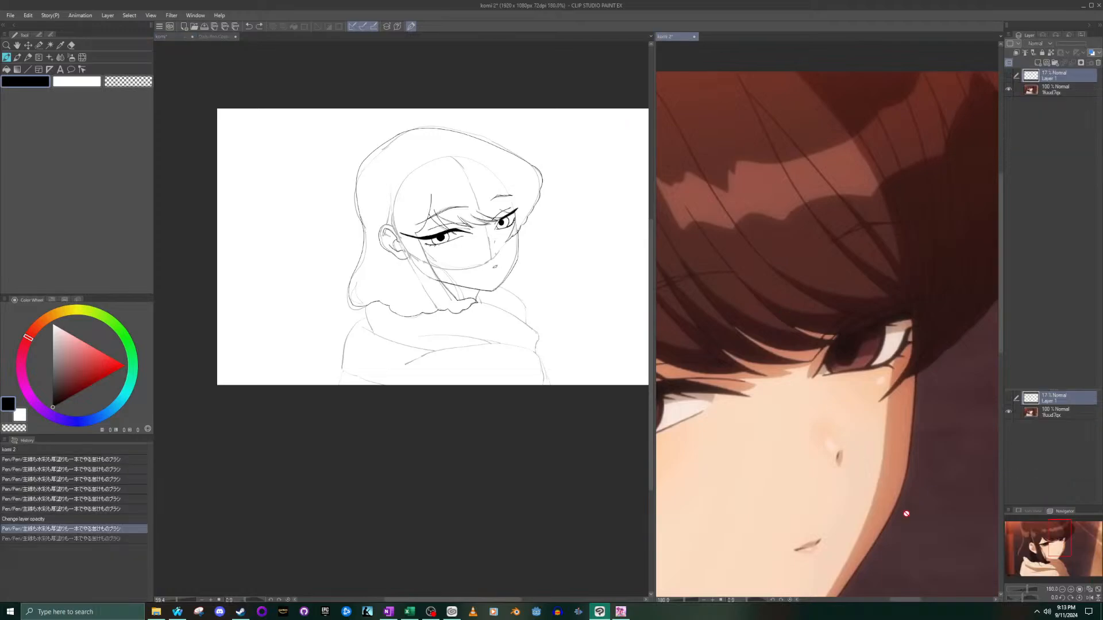
pyautogui.moveTo(1054, 539); pyautogui.dragTo(1026, 553)
pyautogui.scroll(-11, 757, 259)
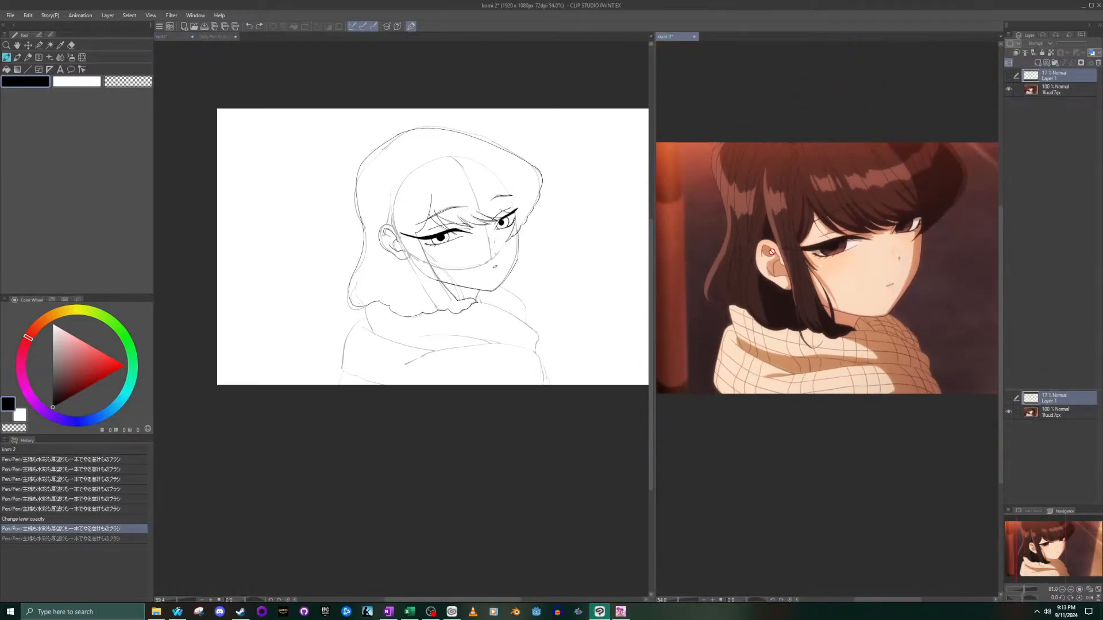
pyautogui.scroll(5, 768, 250)
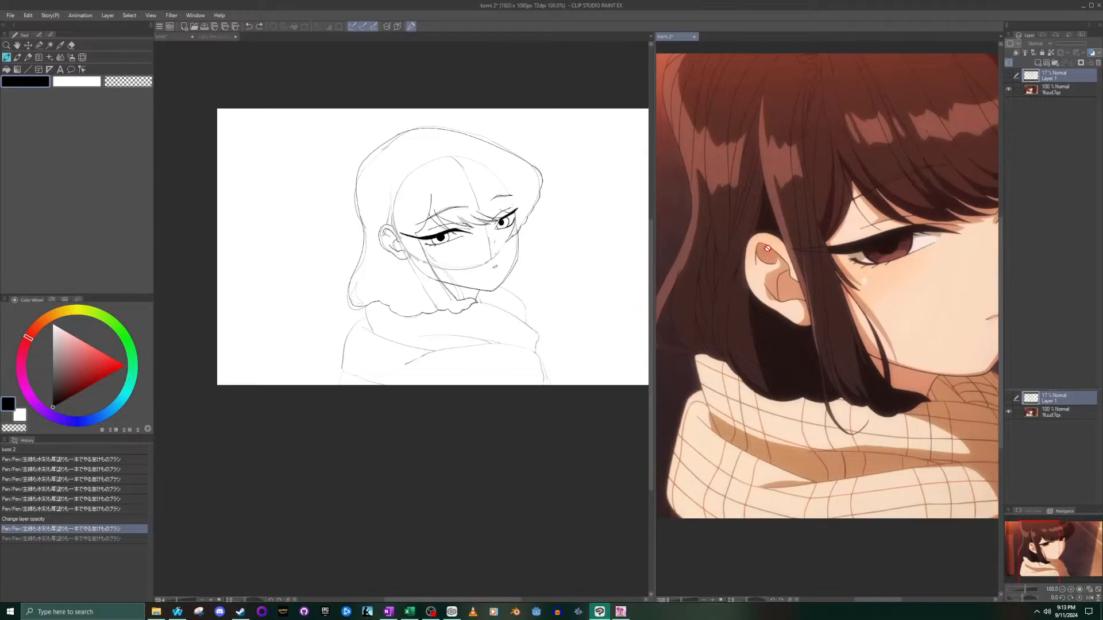
pyautogui.scroll(4, 404, 252)
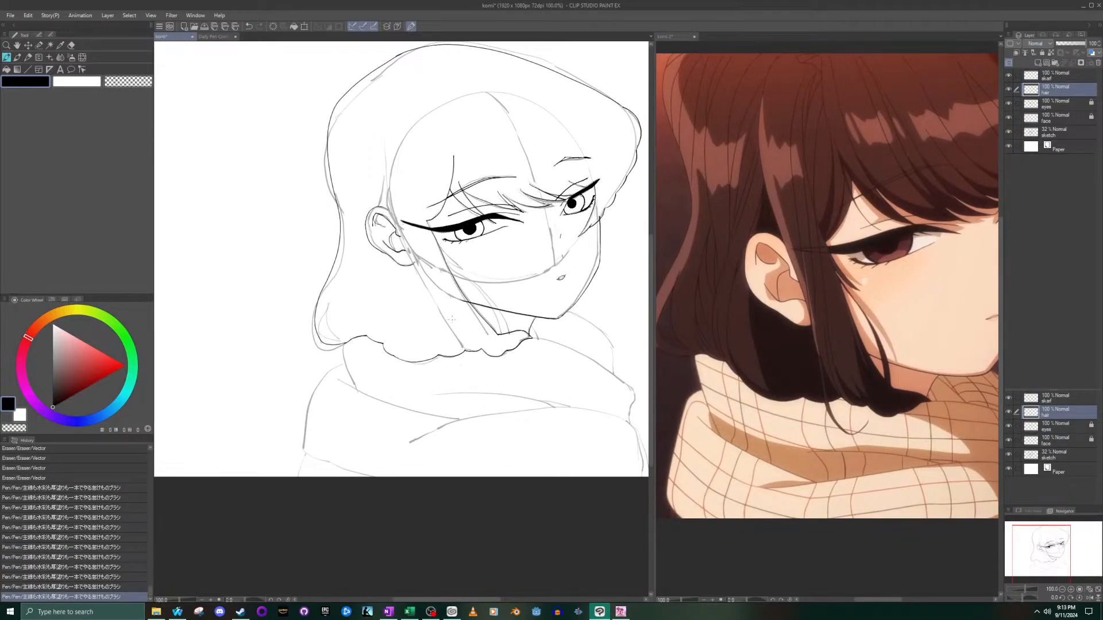
pyautogui.scroll(2, 402, 225)
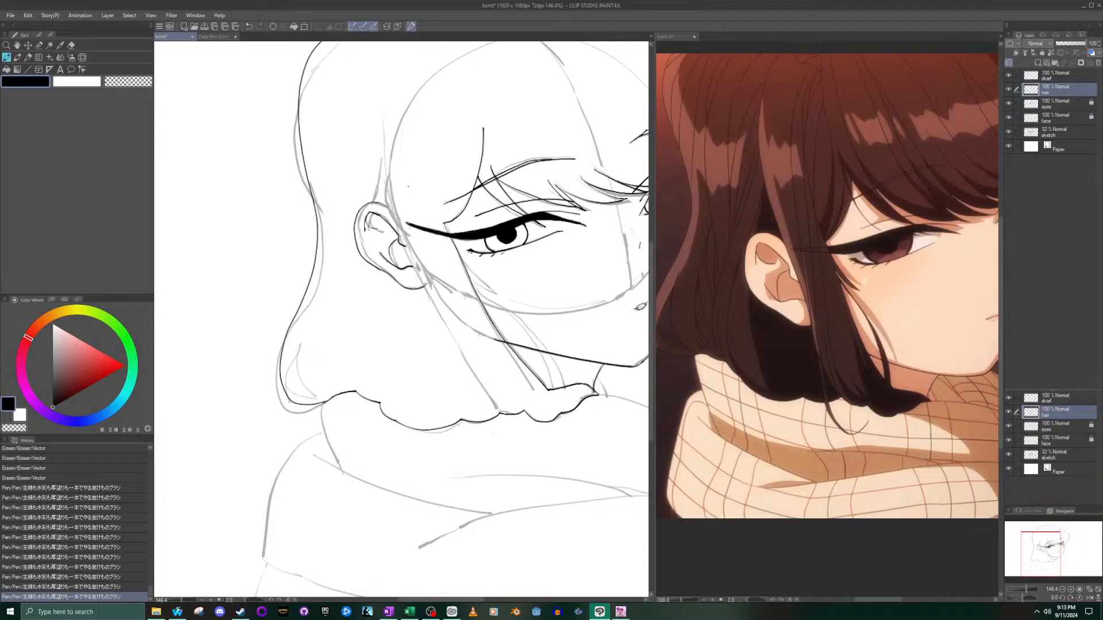
# - Ink the long outer edge of the front side strand from the forehead curve, past the front of the ear, to the scalloped lower hair edge
pyautogui.click(777, 112)
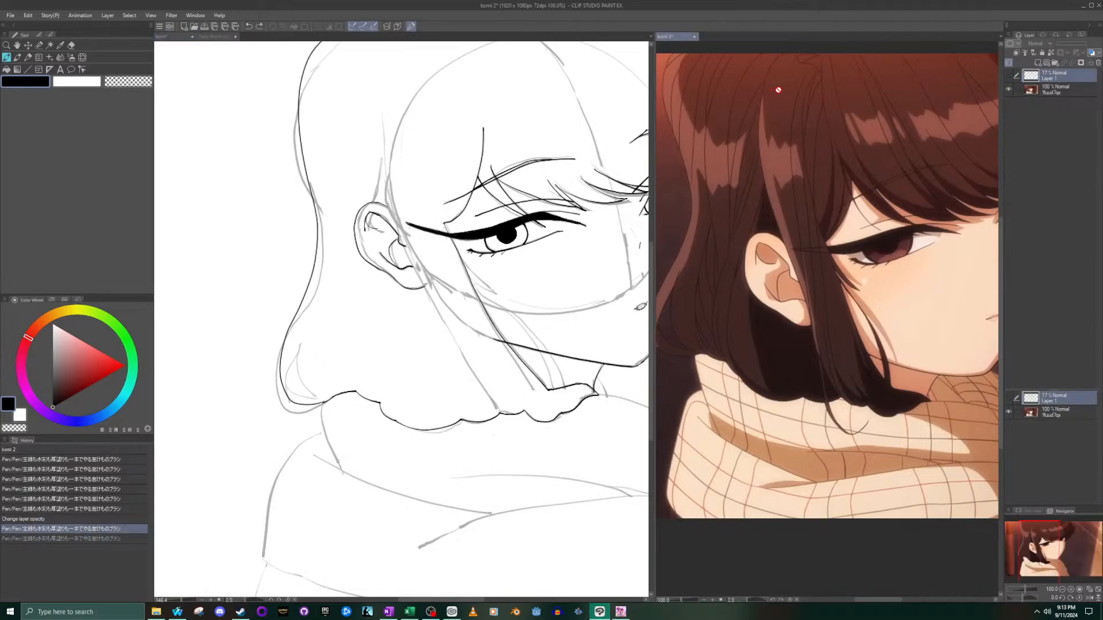
pyautogui.moveTo(1033, 541); pyautogui.dragTo(1032, 533)
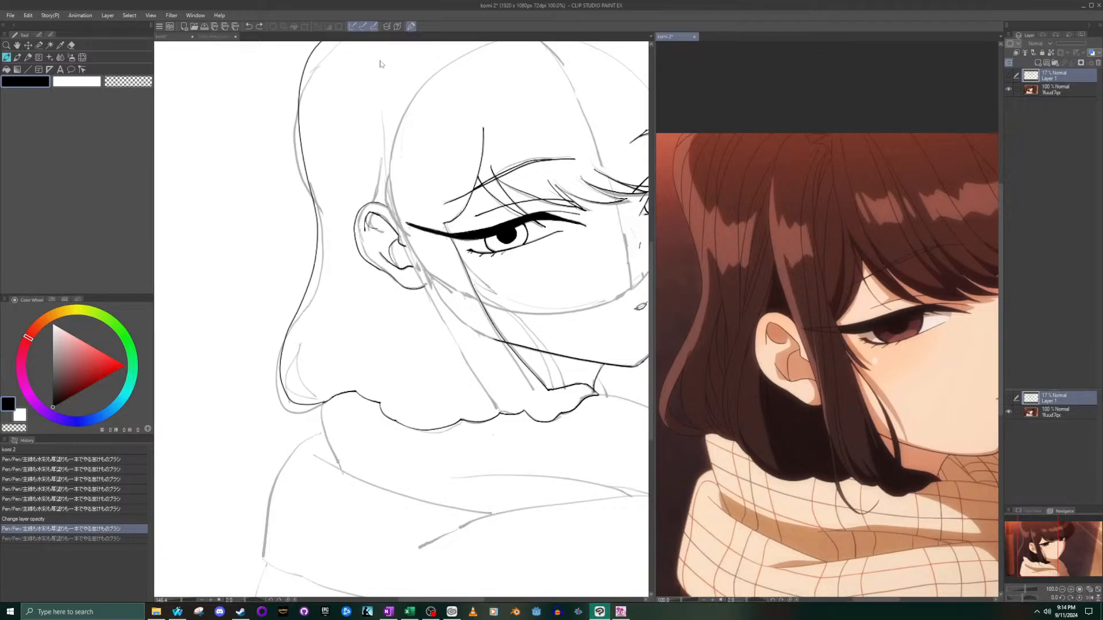
pyautogui.click(404, 78)
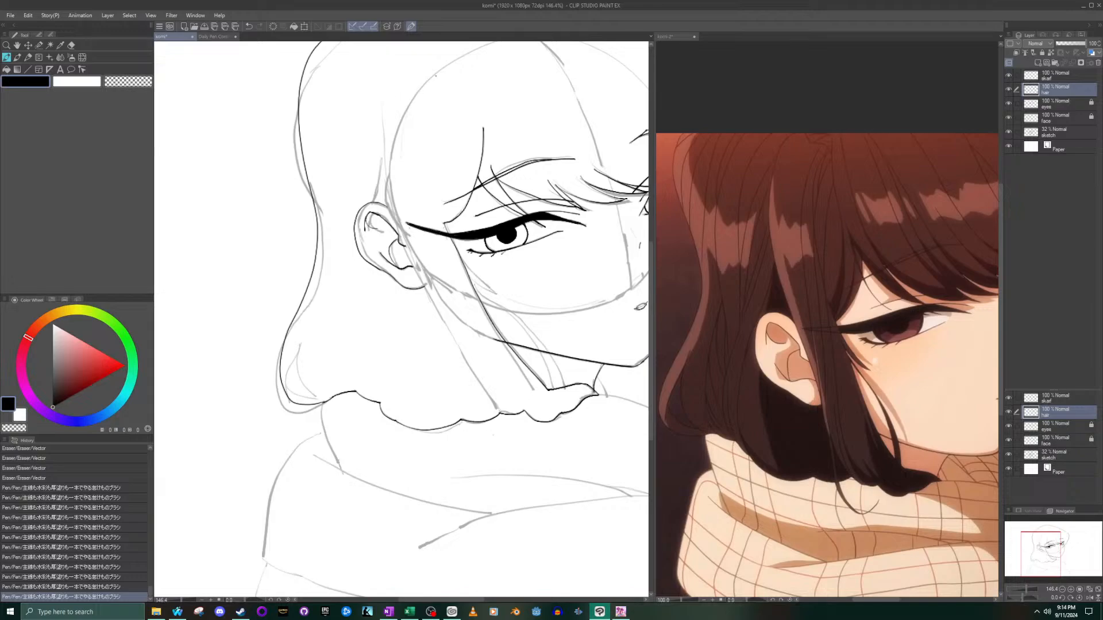
pyautogui.moveTo(452, 66)
pyautogui.mouseDown()
pyautogui.moveTo(408, 131)
pyautogui.moveTo(413, 253)
pyautogui.moveTo(483, 365)
pyautogui.moveTo(499, 388)
pyautogui.mouseUp()
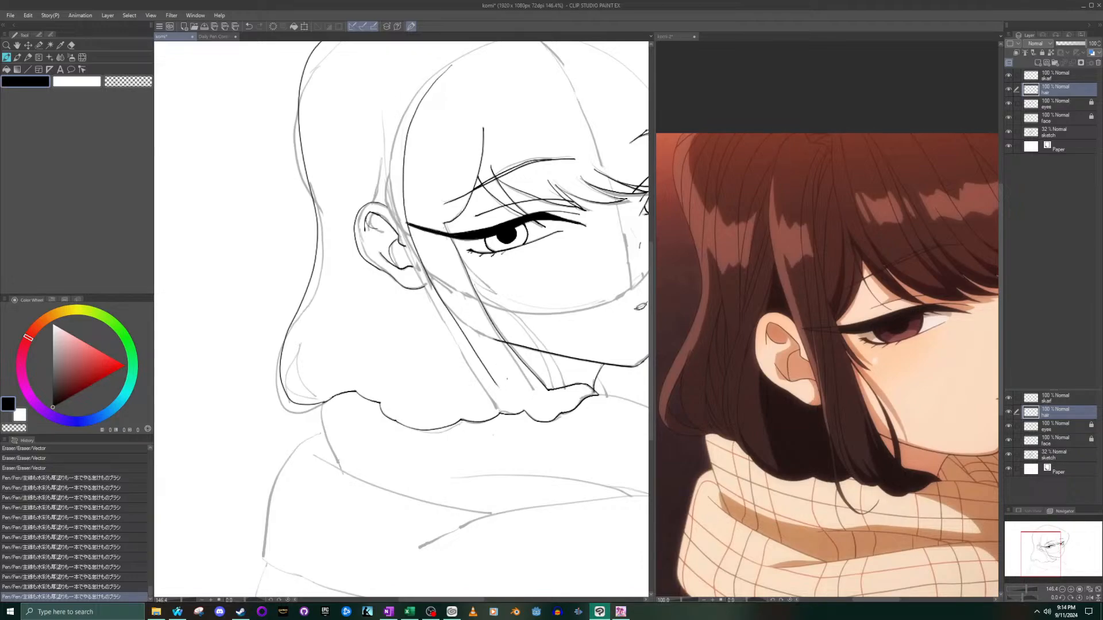
pyautogui.hotkey('ctrl', 'z')
pyautogui.moveTo(450, 63)
pyautogui.mouseDown()
pyautogui.moveTo(408, 96)
pyautogui.moveTo(392, 193)
pyautogui.moveTo(426, 299)
pyautogui.moveTo(500, 409)
pyautogui.mouseUp()
pyautogui.hotkey('ctrl', 'z')
pyautogui.moveTo(450, 64)
pyautogui.mouseDown()
pyautogui.moveTo(420, 98)
pyautogui.moveTo(397, 164)
pyautogui.moveTo(420, 281)
pyautogui.moveTo(503, 411)
pyautogui.mouseUp()
pyautogui.hotkey('ctrl', 'z')
pyautogui.moveTo(441, 65)
pyautogui.mouseDown()
pyautogui.moveTo(403, 133)
pyautogui.moveTo(404, 244)
pyautogui.moveTo(497, 411)
pyautogui.mouseUp()
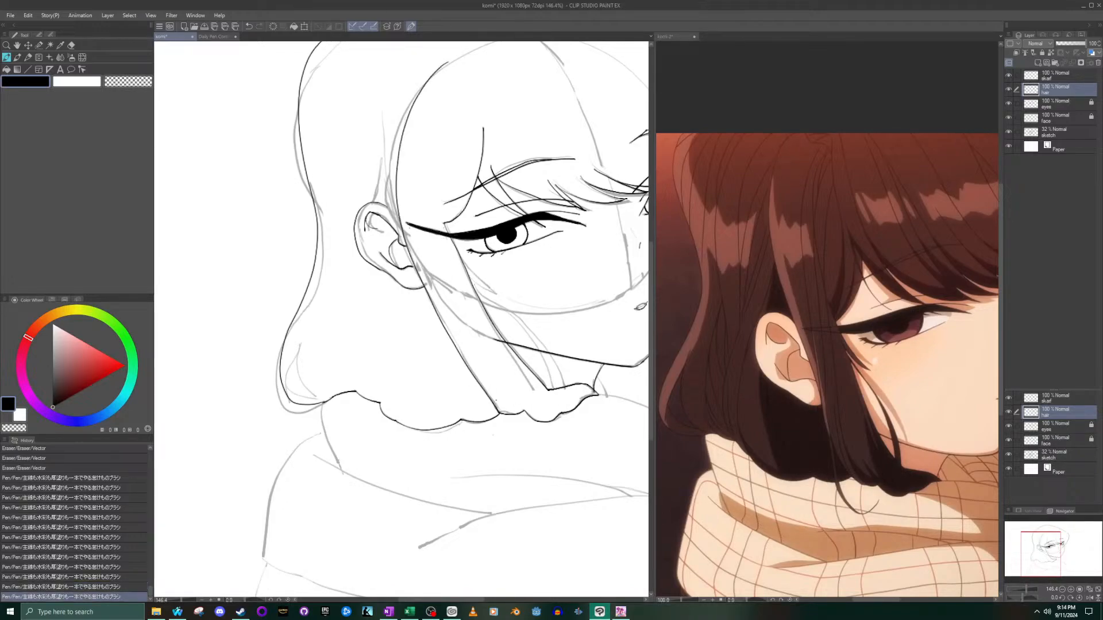
# - Select the short scallop of the lower hair edge beside the strand's end, shift it slightly downward with Scale/Rotate, and deselect
pyautogui.scroll(1, 496, 402)
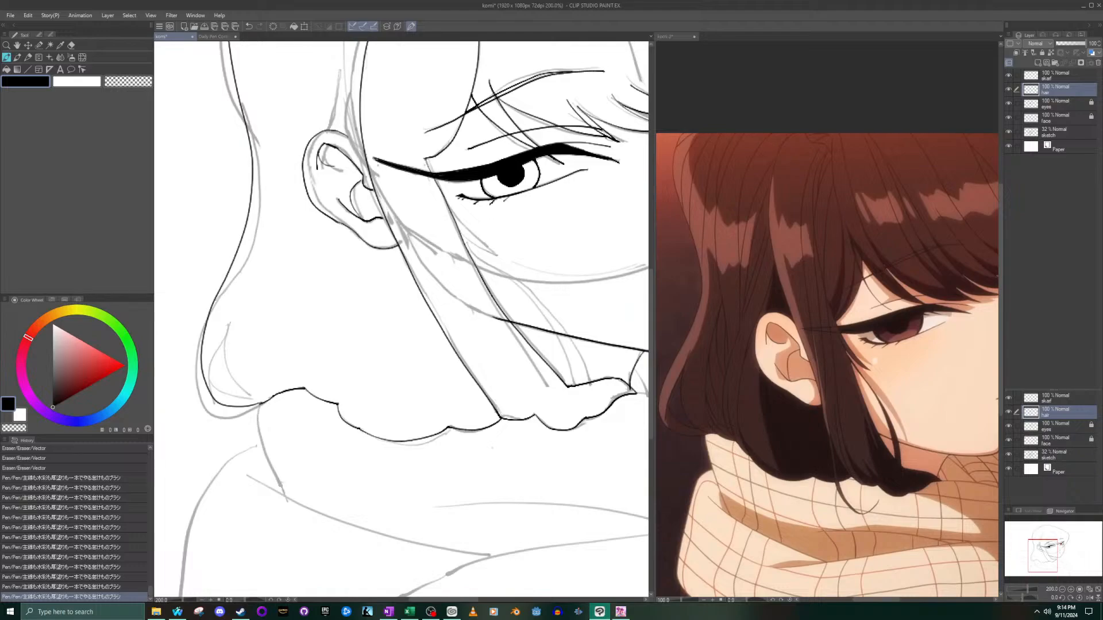
pyautogui.scroll(-4, 359, 123)
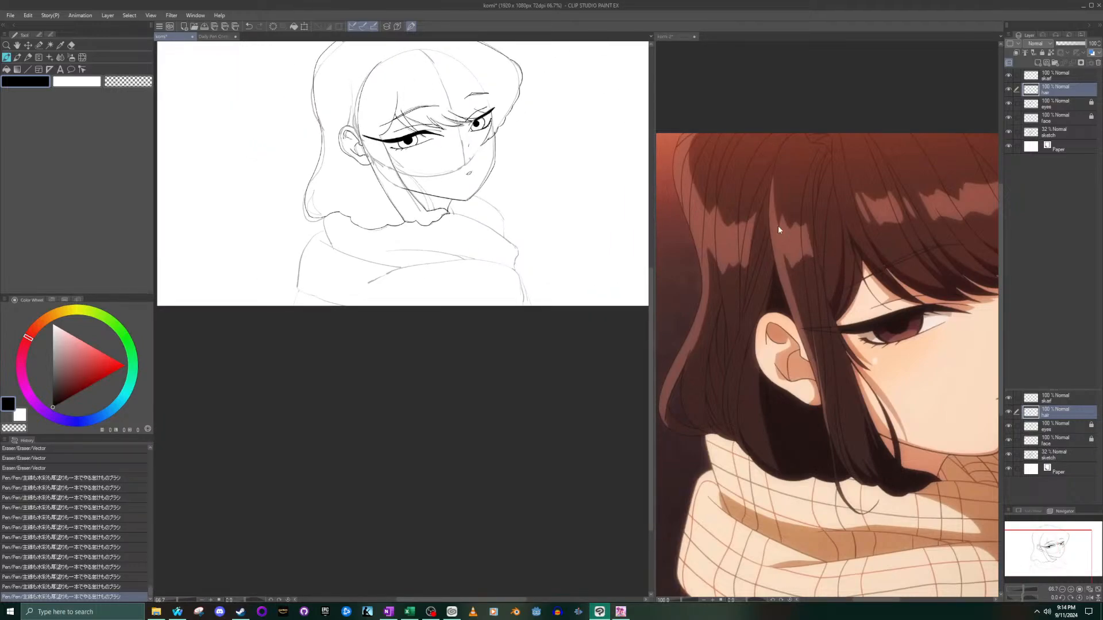
pyautogui.scroll(4, 409, 179)
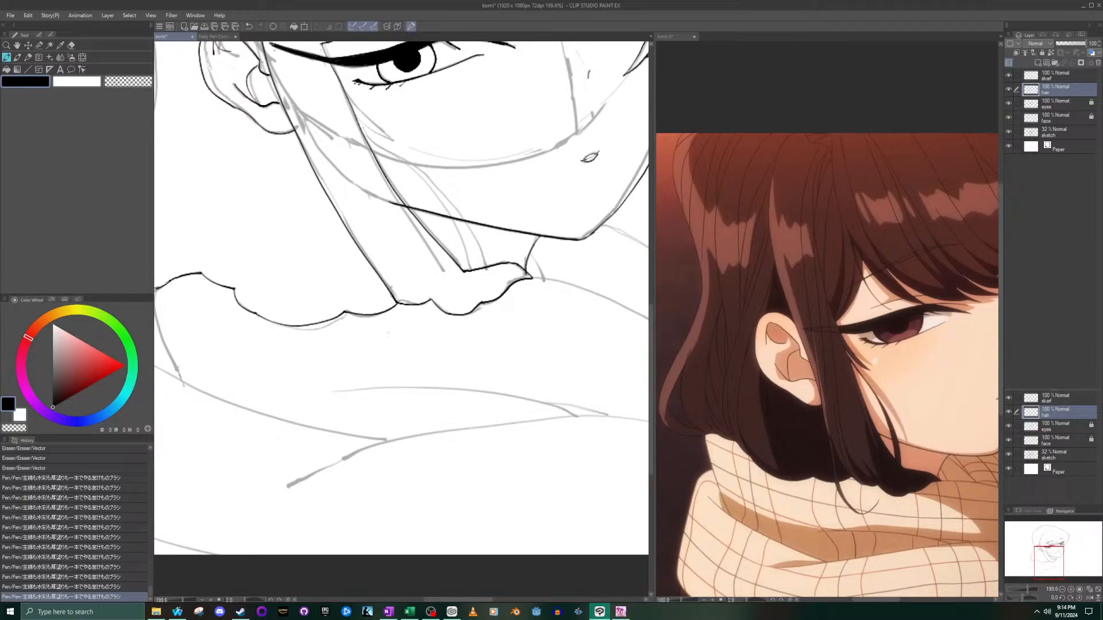
pyautogui.moveTo(392, 295); pyautogui.dragTo(397, 302)
pyautogui.hotkey('ctrl', 'z')
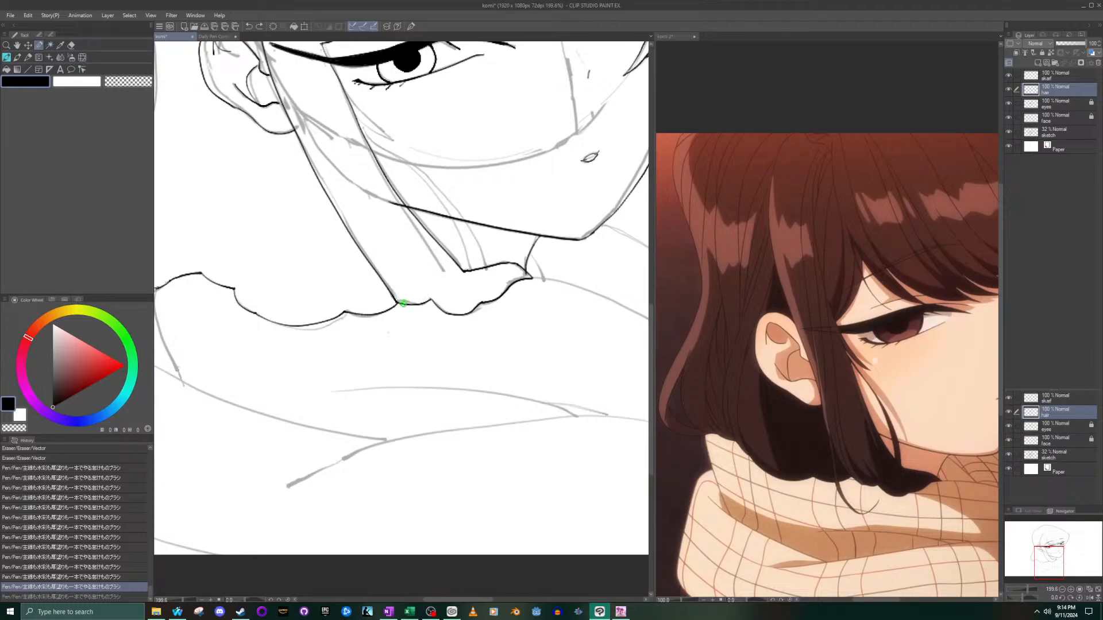
pyautogui.moveTo(405, 303)
pyautogui.mouseDown()
pyautogui.moveTo(445, 283)
pyautogui.moveTo(428, 290)
pyautogui.mouseUp()
pyautogui.scroll(3, 419, 335)
pyautogui.click(445, 307)
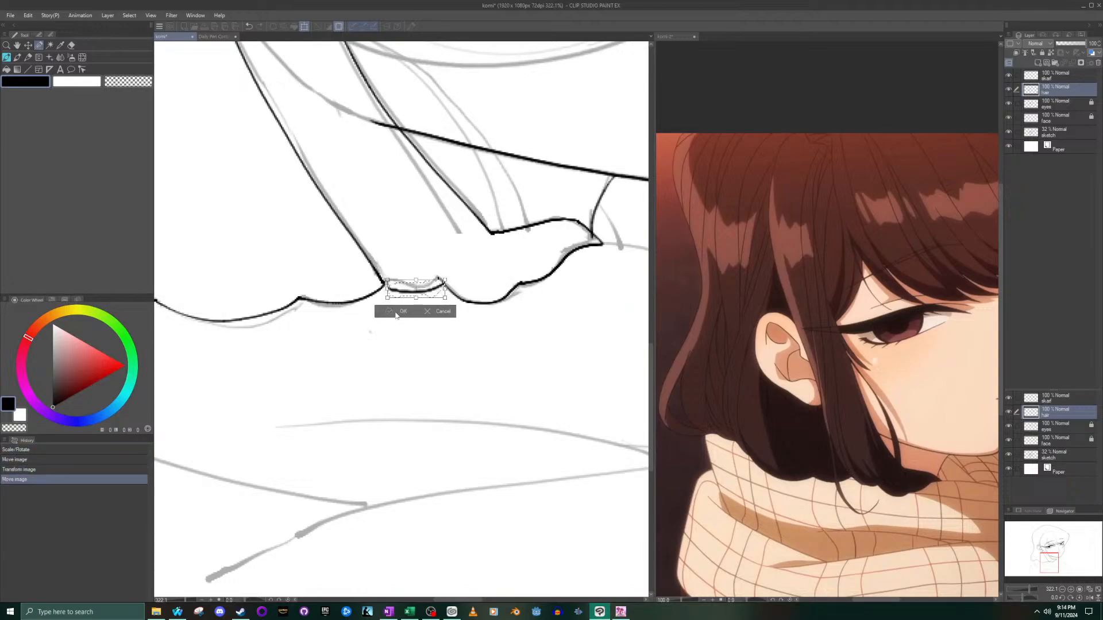
pyautogui.click(401, 312)
pyautogui.hotkey('ctrl', 'd')
# - Close the gap between the strand's end and the shifted scallop with a short pen line
pyautogui.scroll(4, 330, 244)
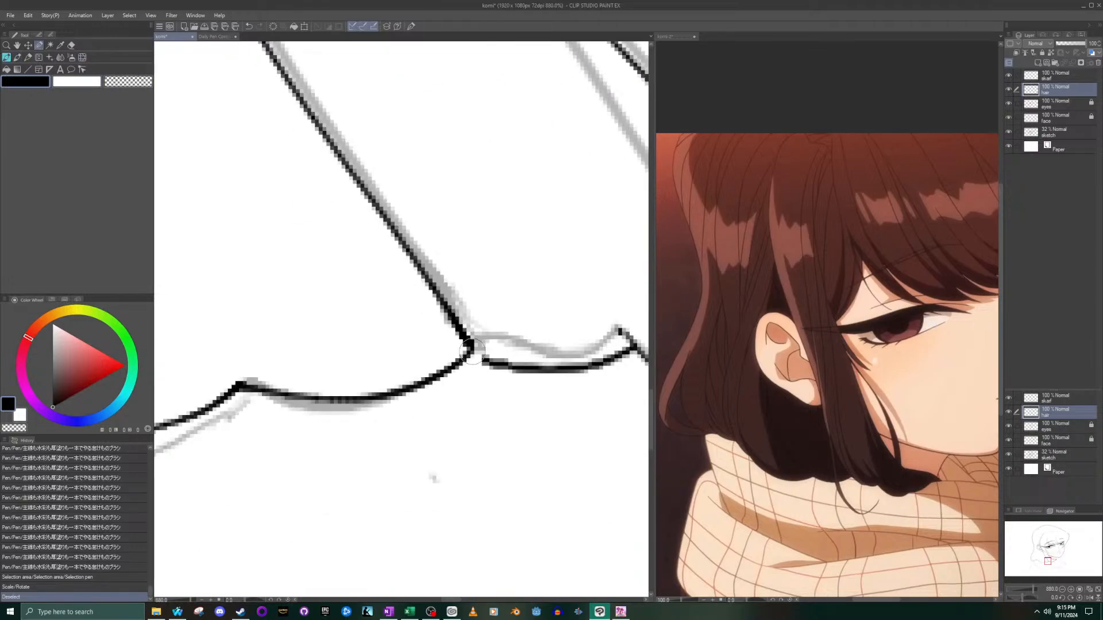
pyautogui.click(8, 59)
pyautogui.moveTo(468, 351); pyautogui.dragTo(486, 363)
pyautogui.scroll(-10, 467, 352)
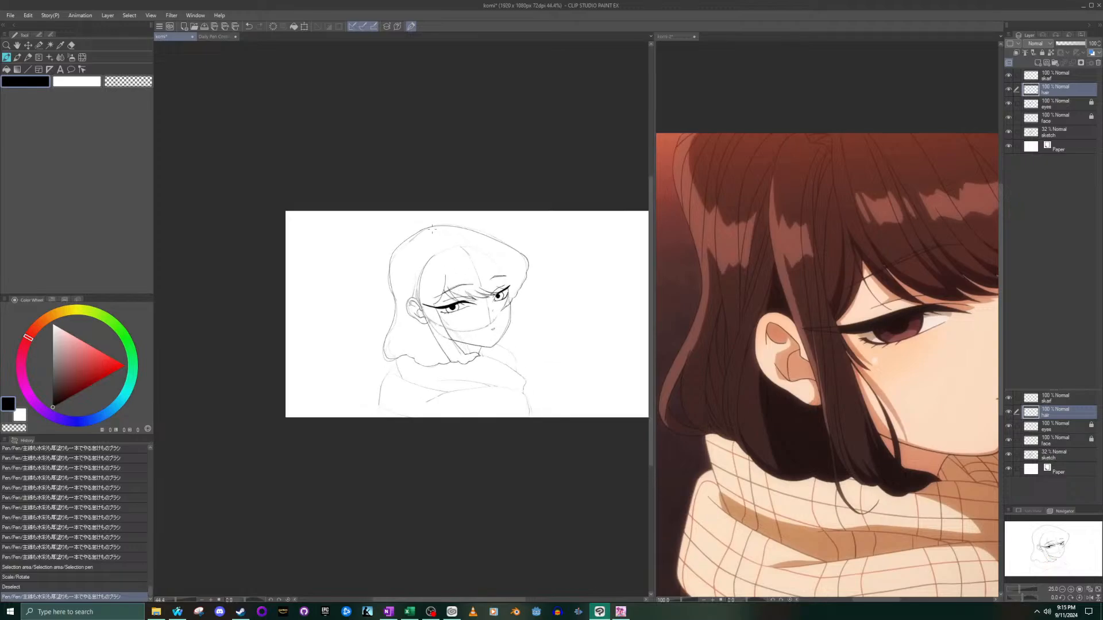
# - Ink a curved line just inside the outline of the back hair's flared tip below the ear
pyautogui.scroll(2, 433, 229)
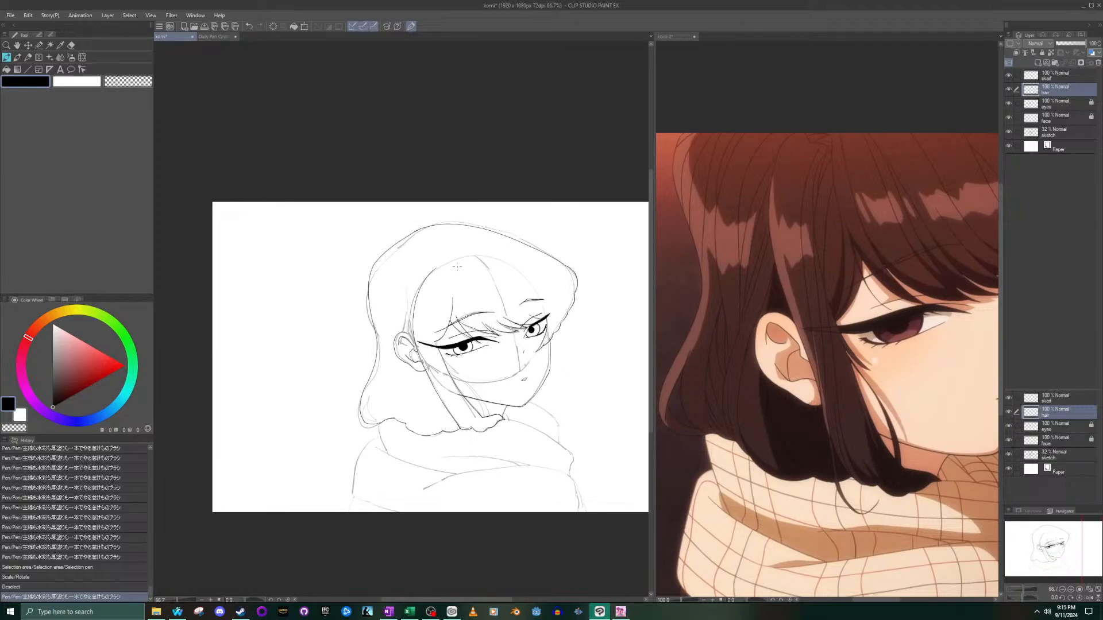
pyautogui.scroll(5, 366, 313)
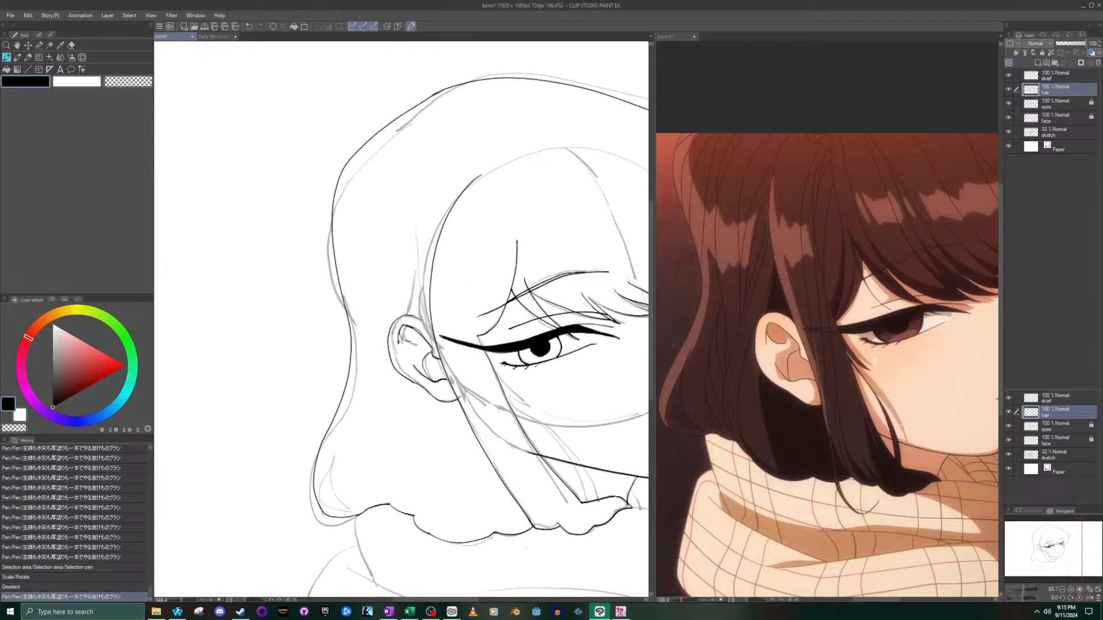
pyautogui.scroll(-4, 366, 313)
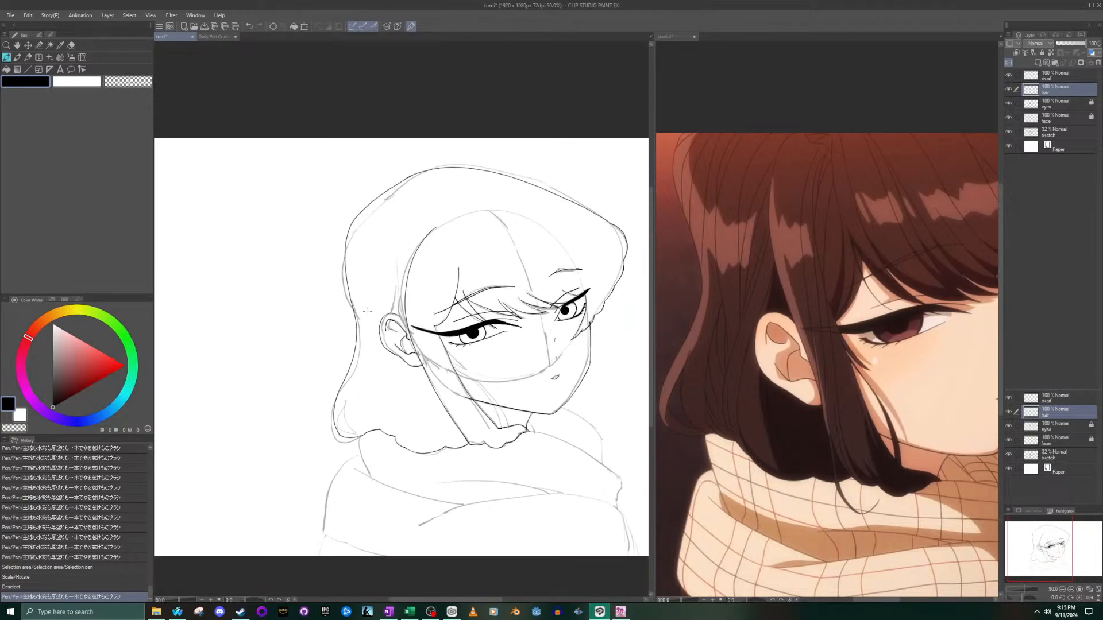
pyautogui.scroll(2, 343, 436)
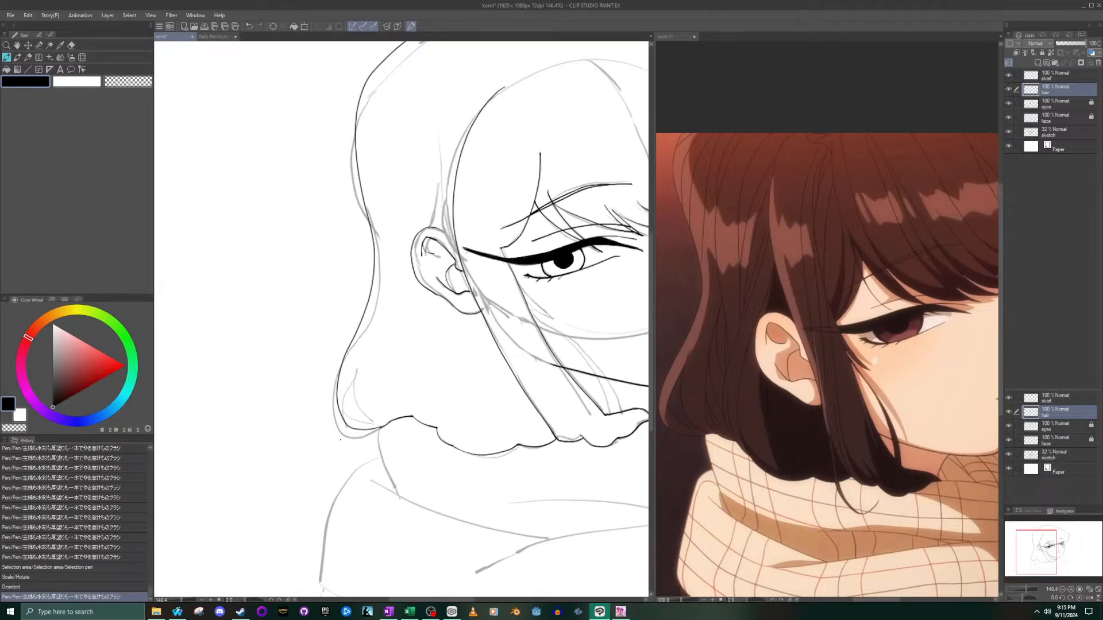
pyautogui.scroll(2, 343, 436)
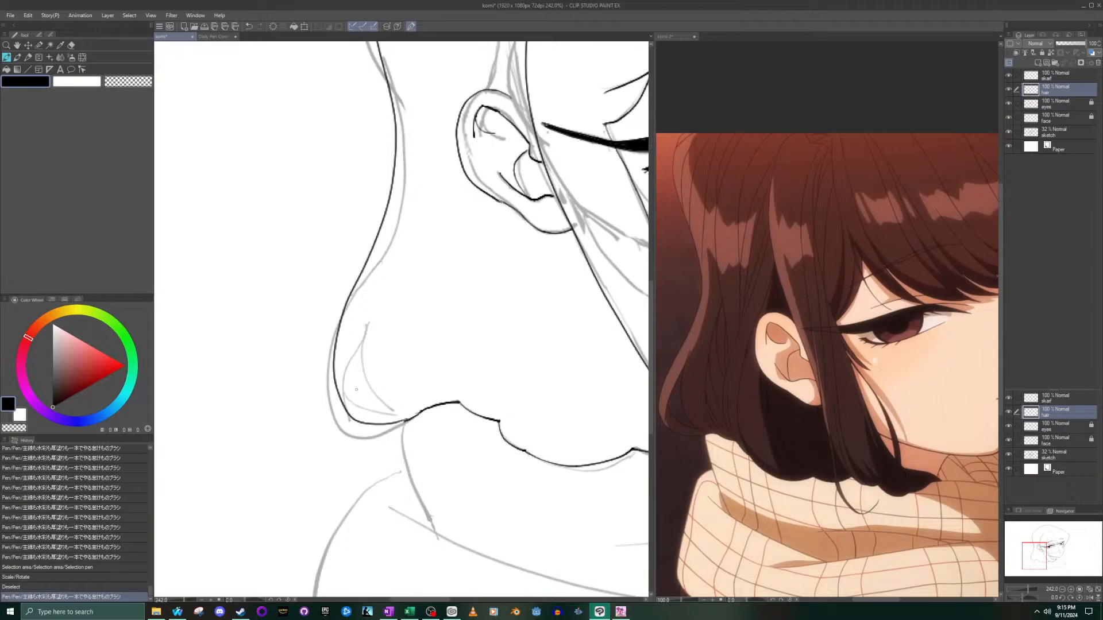
pyautogui.moveTo(381, 276); pyautogui.dragTo(355, 406)
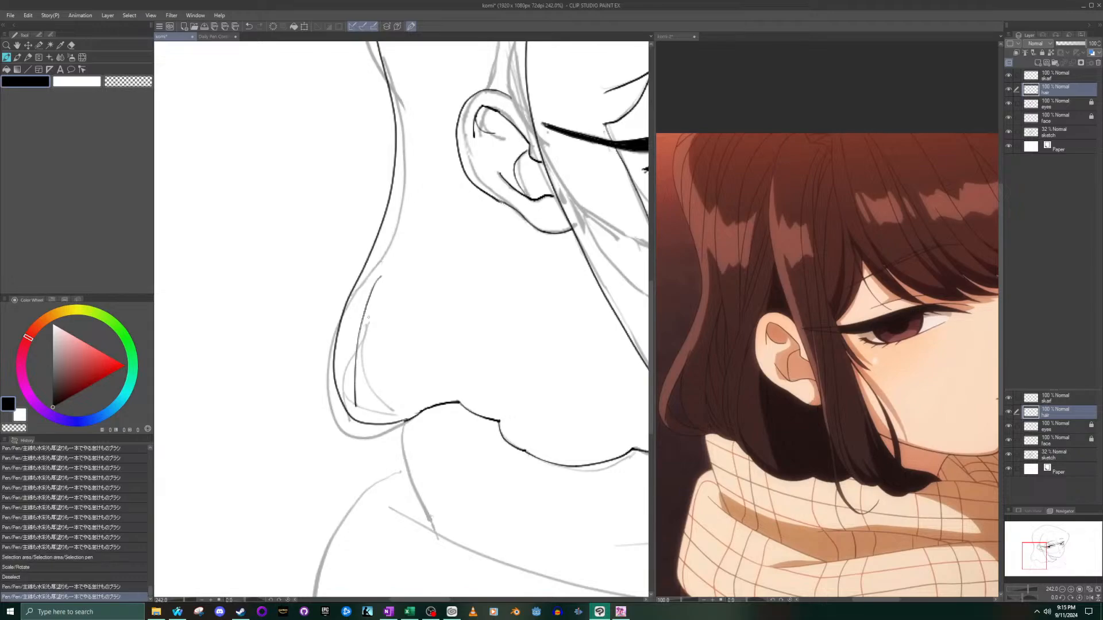
pyautogui.hotkey('ctrl', 'z')
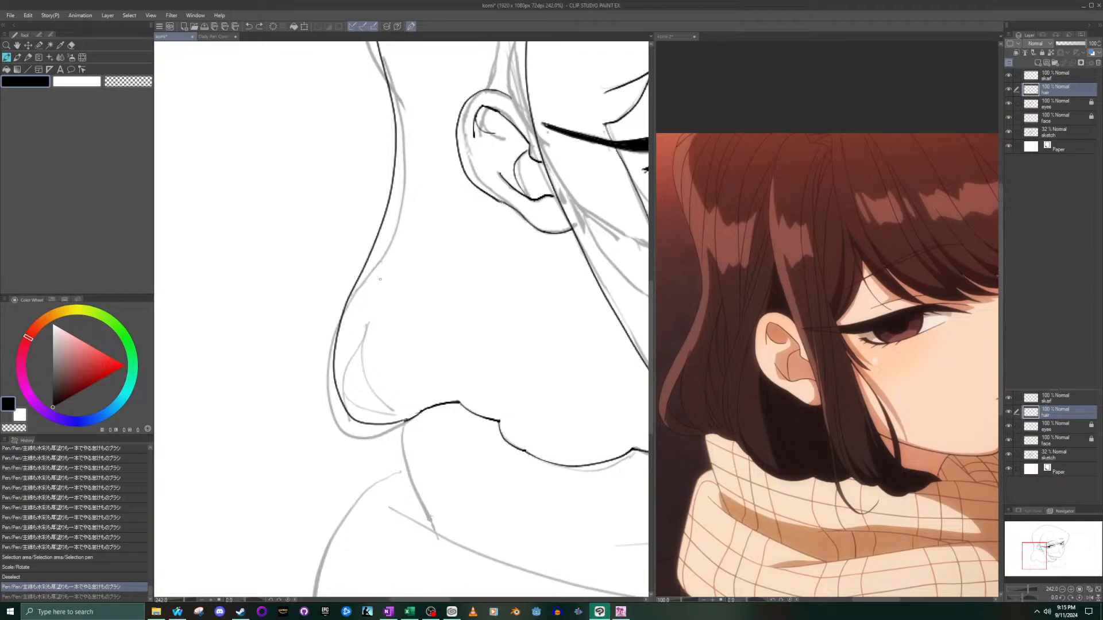
pyautogui.moveTo(355, 406); pyautogui.dragTo(381, 276)
pyautogui.hotkey('ctrl', 'z')
pyautogui.moveTo(352, 393)
pyautogui.mouseDown()
pyautogui.moveTo(354, 348)
pyautogui.moveTo(384, 272)
pyautogui.mouseUp()
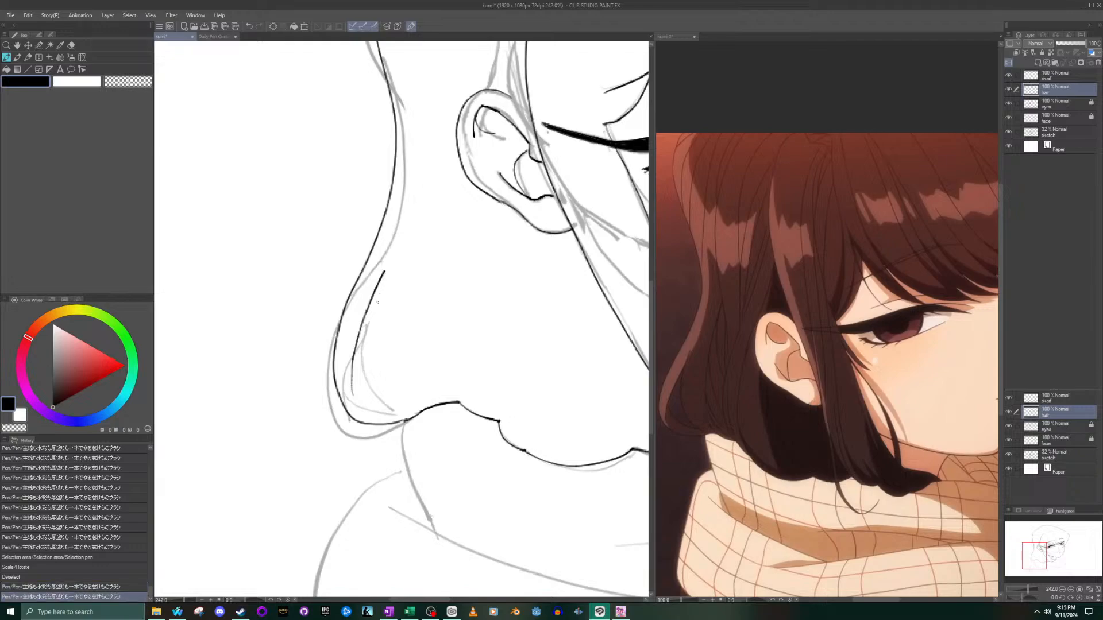
# - Ink two curves inside the back hair's flared tip, running from the inner line down to the start of the scalloped edge
pyautogui.moveTo(354, 354)
pyautogui.mouseDown()
pyautogui.moveTo(365, 381)
pyautogui.moveTo(411, 395)
pyautogui.mouseUp()
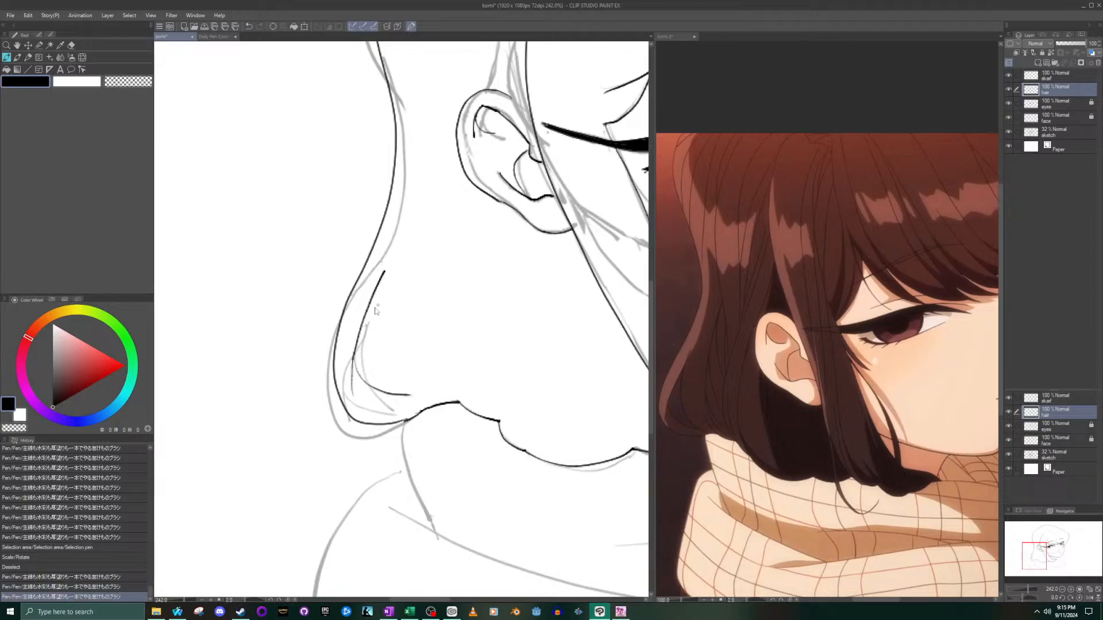
pyautogui.hotkey('ctrl', 'z')
pyautogui.moveTo(354, 362)
pyautogui.mouseDown()
pyautogui.moveTo(373, 384)
pyautogui.moveTo(421, 402)
pyautogui.mouseUp()
pyautogui.hotkey('ctrl', 'z')
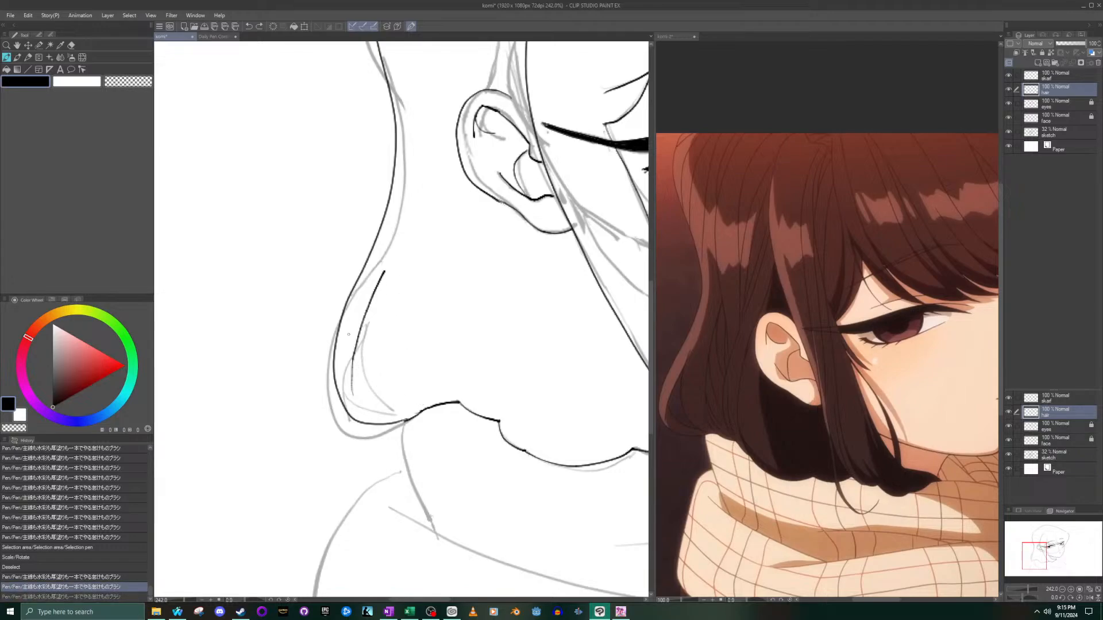
pyautogui.moveTo(355, 348)
pyautogui.mouseDown()
pyautogui.moveTo(356, 365)
pyautogui.moveTo(405, 407)
pyautogui.moveTo(352, 358)
pyautogui.moveTo(396, 409)
pyautogui.moveTo(428, 419)
pyautogui.mouseUp()
pyautogui.hotkey('ctrl', 'z')
pyautogui.hotkey('ctrl', 'z')
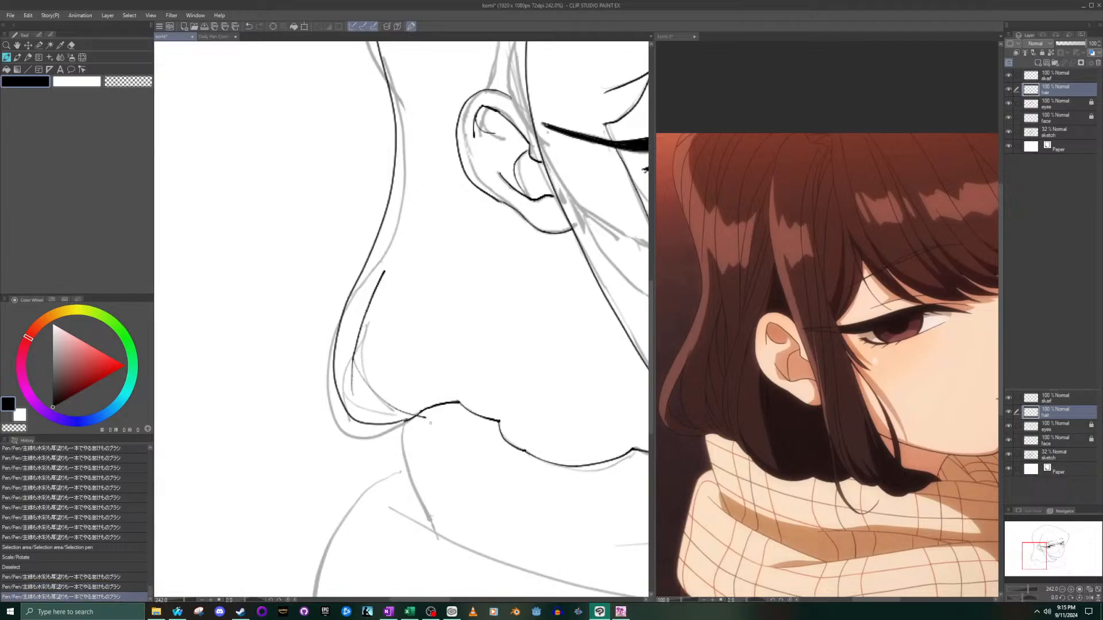
pyautogui.hotkey('ctrl', 'z')
pyautogui.moveTo(354, 353); pyautogui.dragTo(417, 417)
pyautogui.moveTo(378, 287)
pyautogui.mouseDown()
pyautogui.moveTo(378, 358)
pyautogui.moveTo(403, 407)
pyautogui.mouseUp()
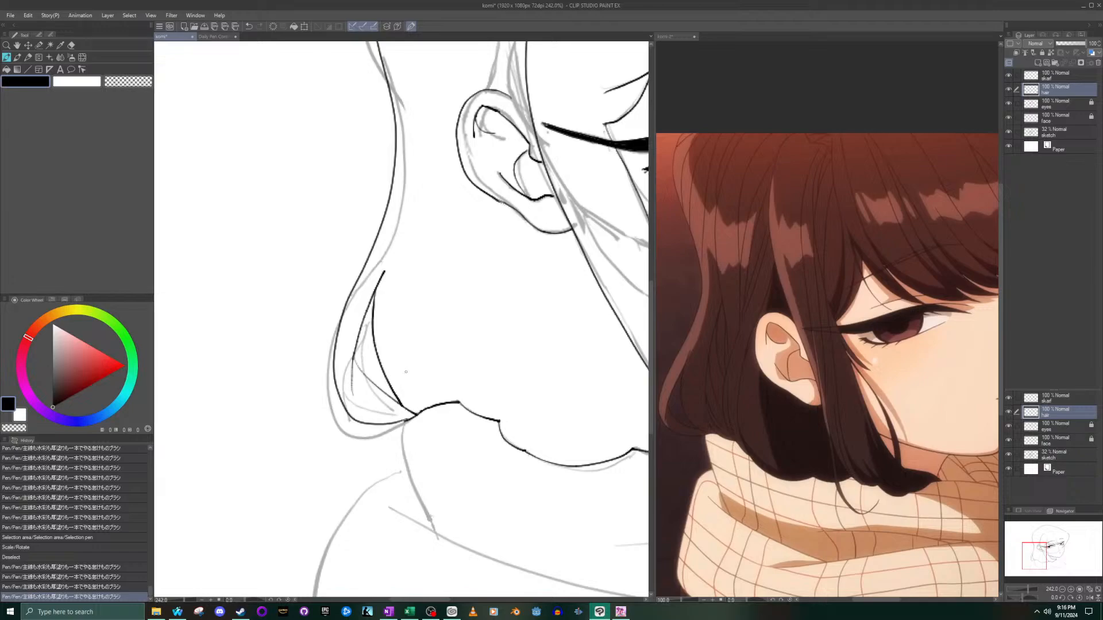
# - Ink a curved strand line just inside the back-of-head outline, from near the crown down to the outline above the ear
pyautogui.scroll(-15, 406, 366)
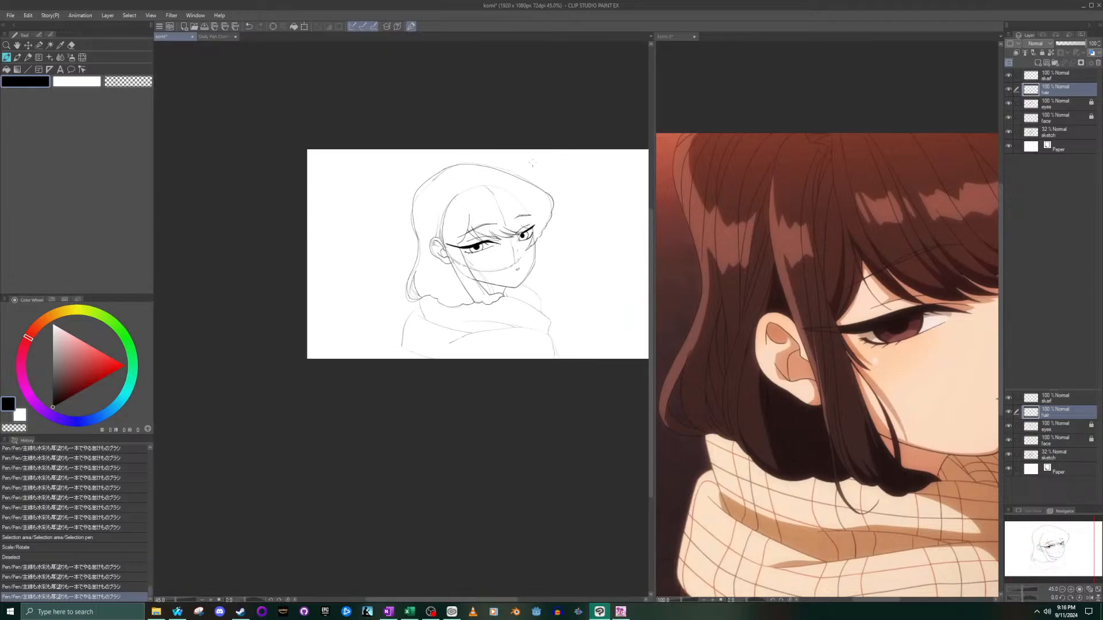
pyautogui.scroll(-2, 531, 165)
pyautogui.scroll(5, 539, 211)
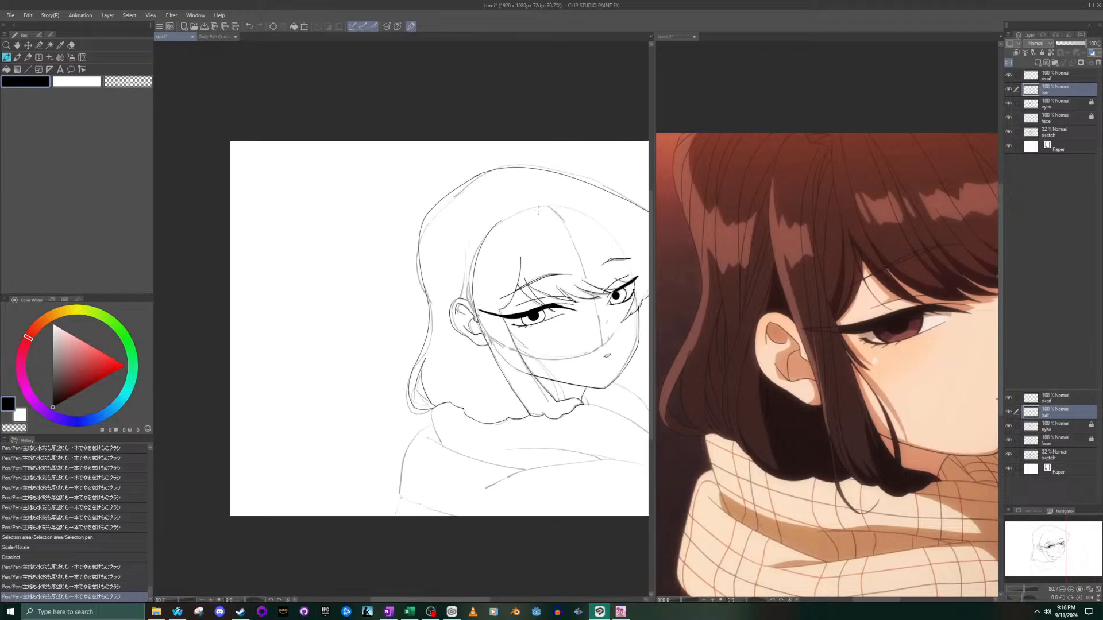
pyautogui.scroll(2, 538, 211)
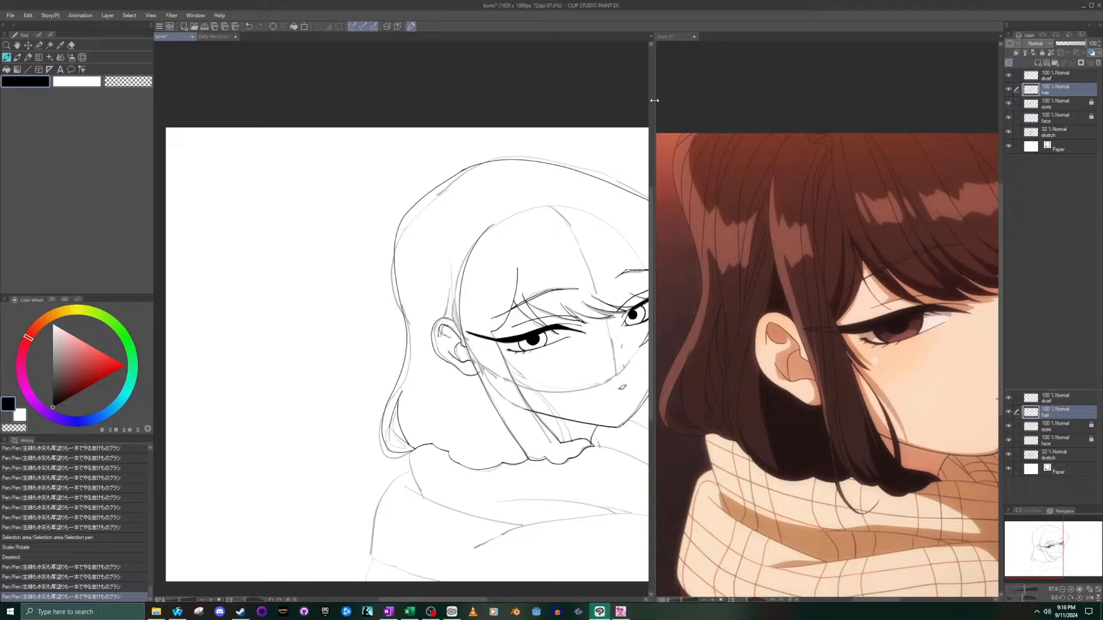
pyautogui.click(404, 176)
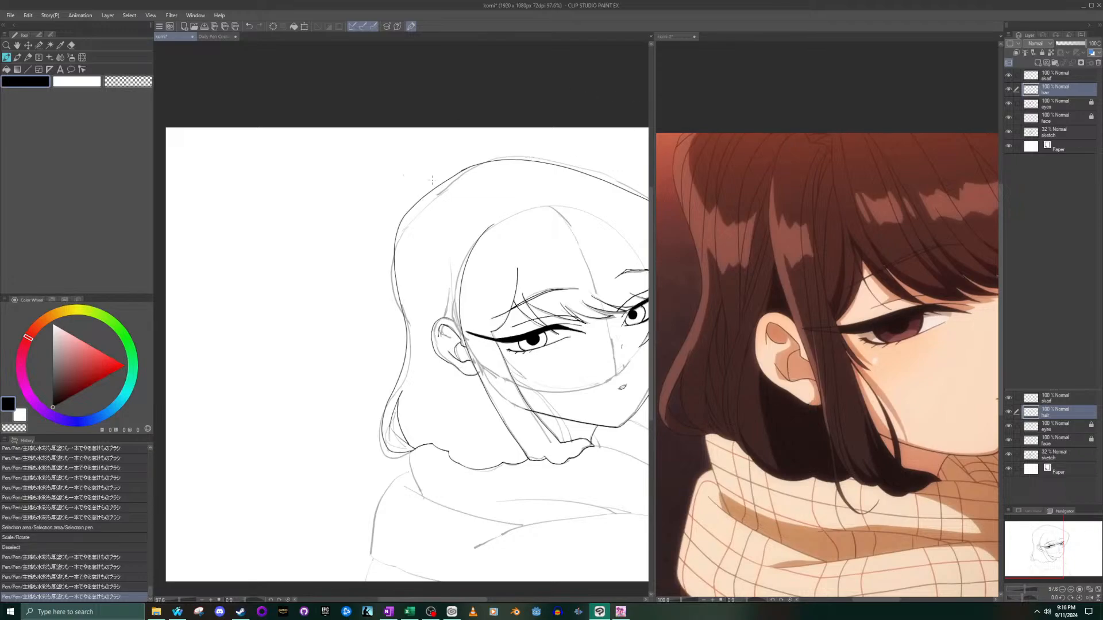
pyautogui.moveTo(413, 205); pyautogui.dragTo(385, 248)
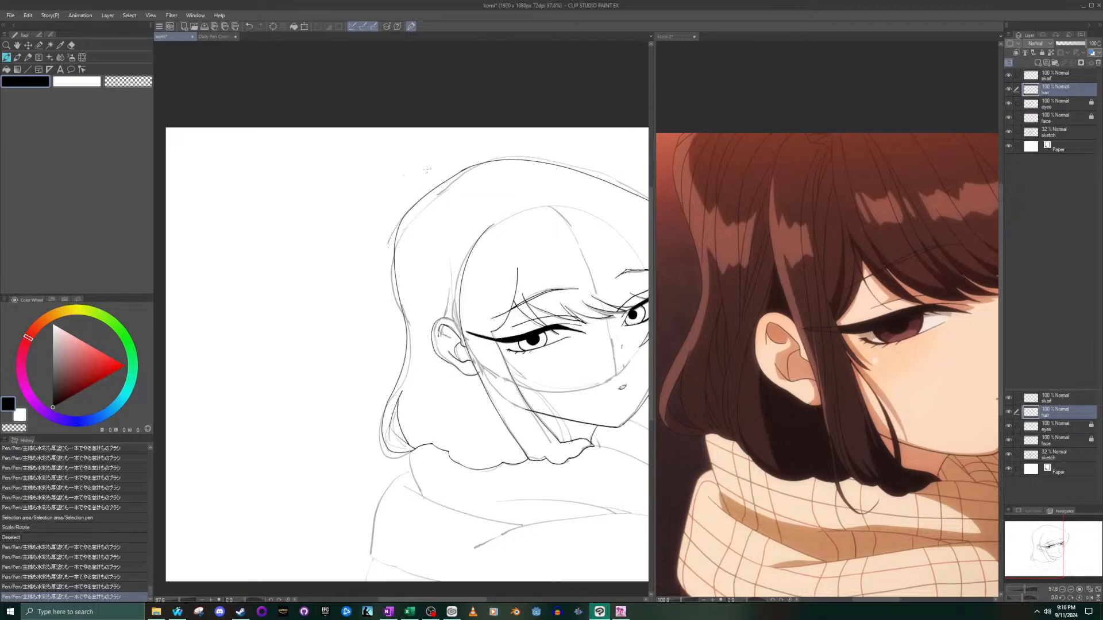
pyautogui.hotkey('ctrl', 'z')
pyautogui.moveTo(444, 187); pyautogui.dragTo(397, 248)
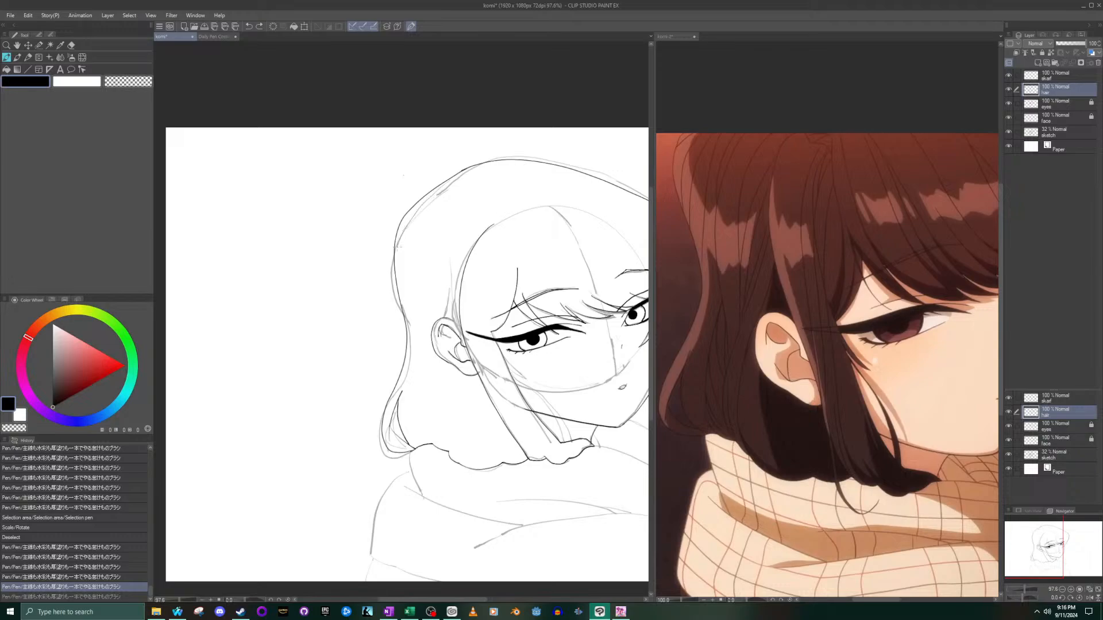
pyautogui.hotkey('ctrl', 'z')
pyautogui.moveTo(413, 220); pyautogui.dragTo(449, 187)
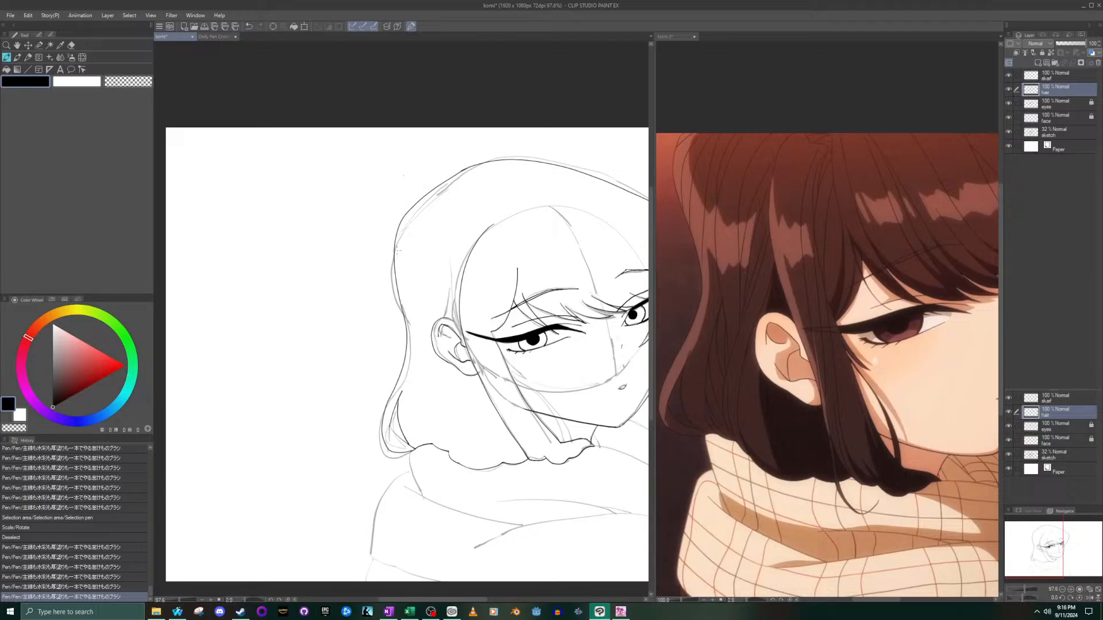
pyautogui.scroll(5, 398, 247)
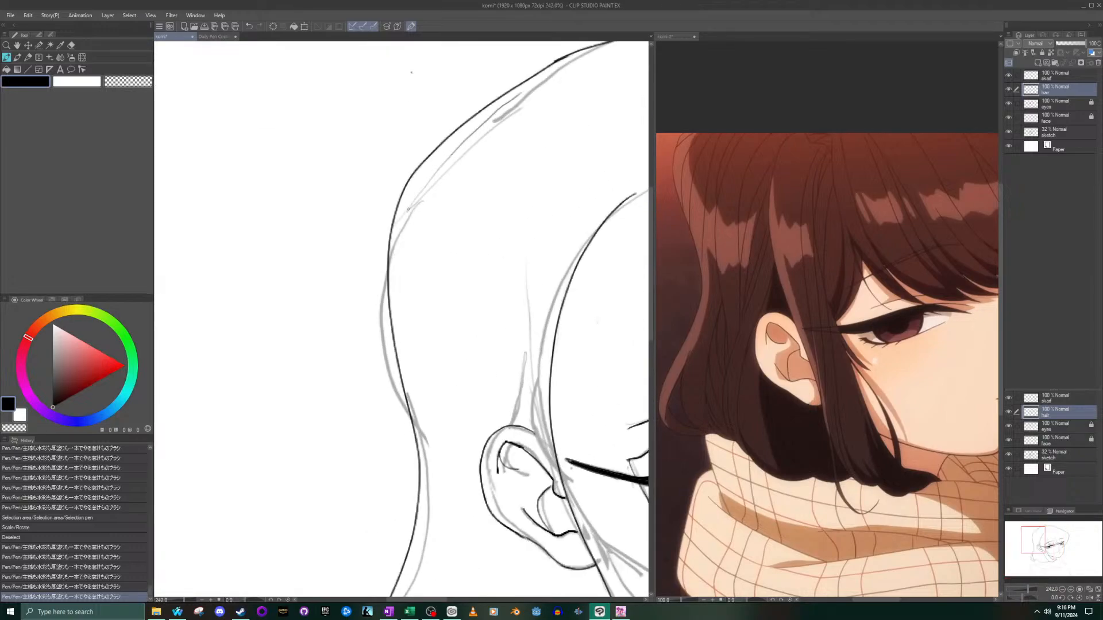
pyautogui.hotkey('ctrl', 'z')
pyautogui.moveTo(391, 237); pyautogui.dragTo(504, 100)
pyautogui.hotkey('ctrl', 'z')
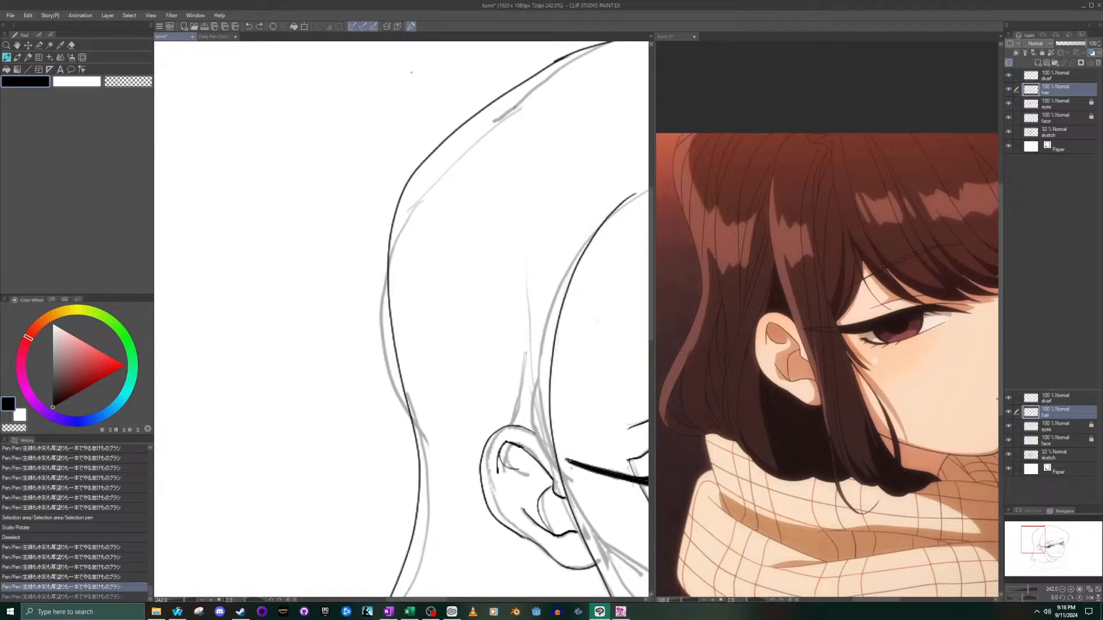
pyautogui.moveTo(571, 66)
pyautogui.mouseDown()
pyautogui.moveTo(471, 138)
pyautogui.moveTo(387, 265)
pyautogui.mouseUp()
pyautogui.scroll(-2, 574, 68)
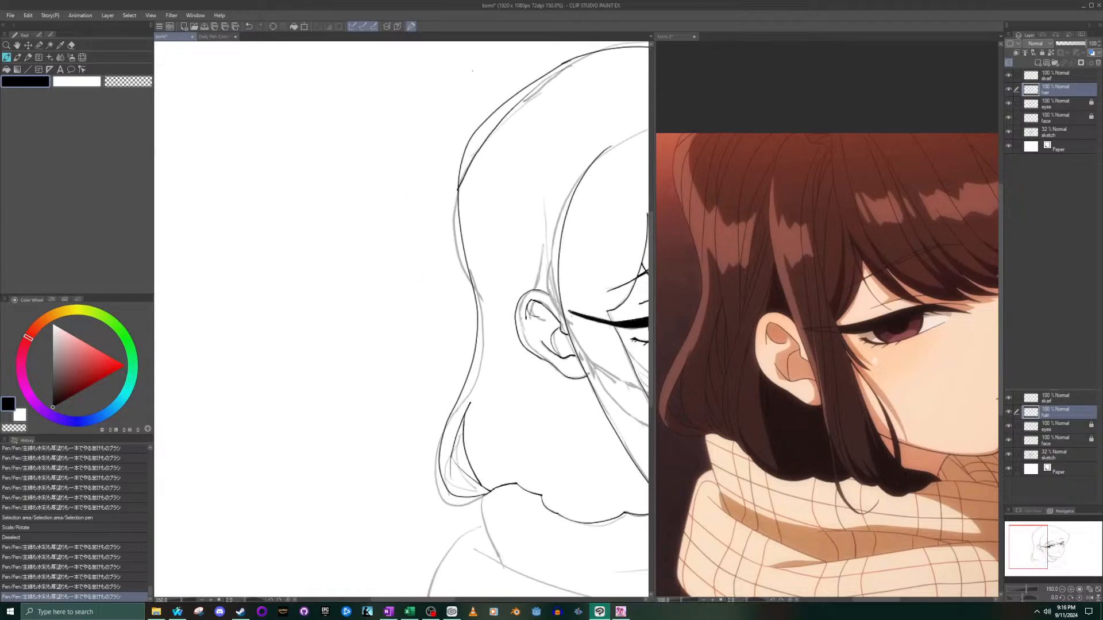
pyautogui.click(591, 65)
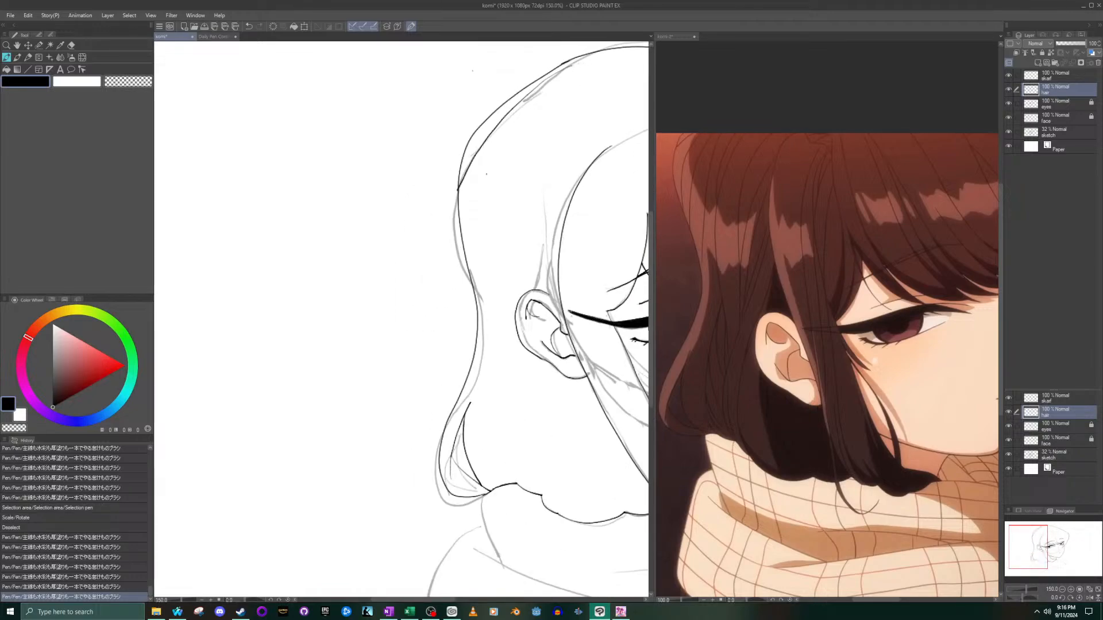
# - Ink a fine curved strand line inside the back of the head, from near the crown down toward the outline
pyautogui.moveTo(471, 208); pyautogui.dragTo(509, 133)
pyautogui.hotkey('ctrl', 'z')
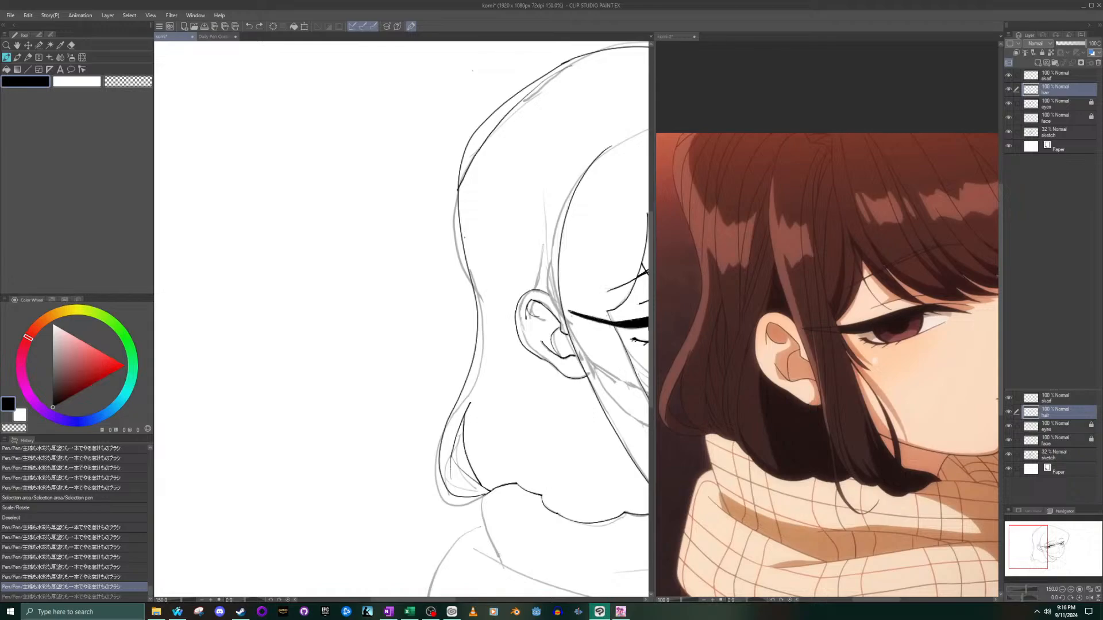
pyautogui.moveTo(468, 216)
pyautogui.mouseDown()
pyautogui.moveTo(510, 126)
pyautogui.moveTo(584, 56)
pyautogui.mouseUp()
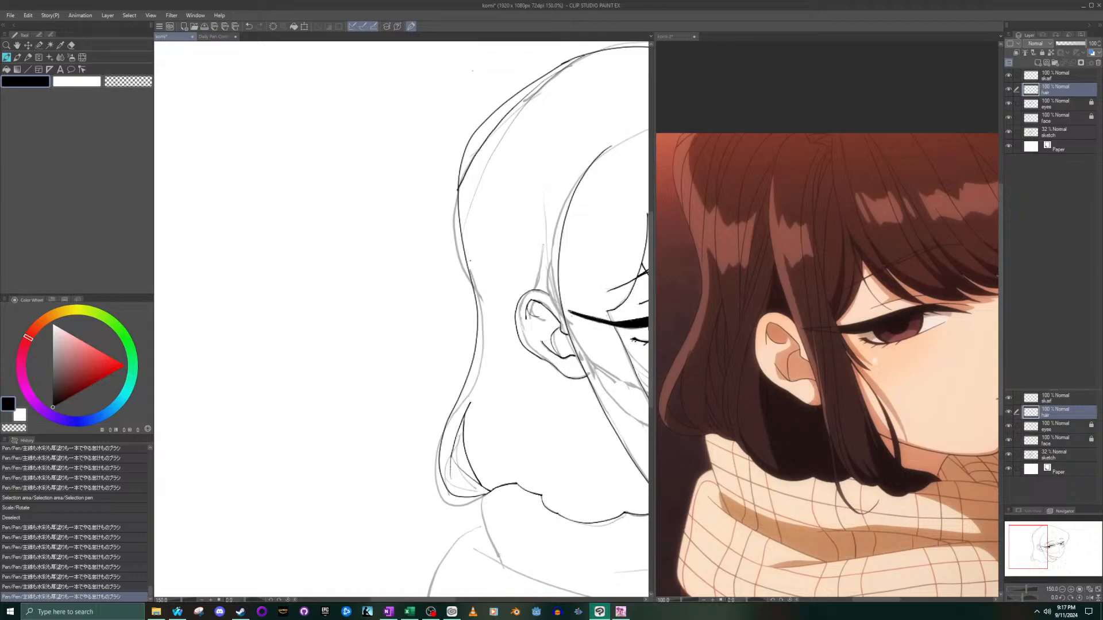
pyautogui.moveTo(486, 235)
pyautogui.mouseDown()
pyautogui.moveTo(526, 148)
pyautogui.moveTo(585, 75)
pyautogui.mouseUp()
pyautogui.hotkey('ctrl', 'z')
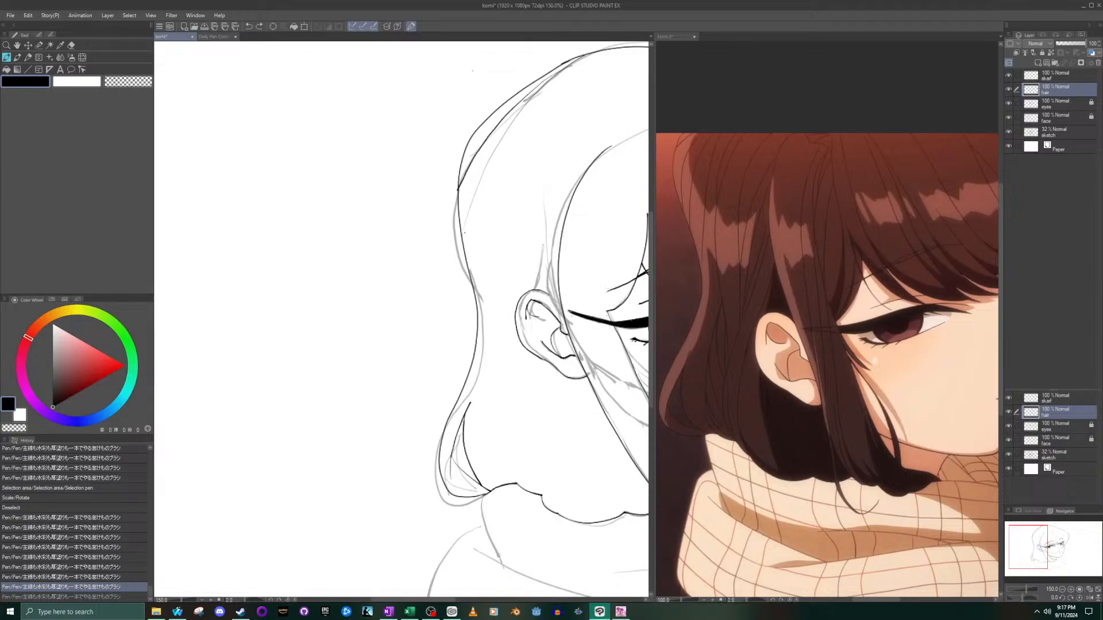
pyautogui.moveTo(470, 260)
pyautogui.mouseDown()
pyautogui.moveTo(539, 120)
pyautogui.moveTo(603, 66)
pyautogui.mouseUp()
pyautogui.hotkey('ctrl', 'z')
pyautogui.moveTo(467, 253)
pyautogui.mouseDown()
pyautogui.moveTo(512, 168)
pyautogui.moveTo(600, 78)
pyautogui.mouseUp()
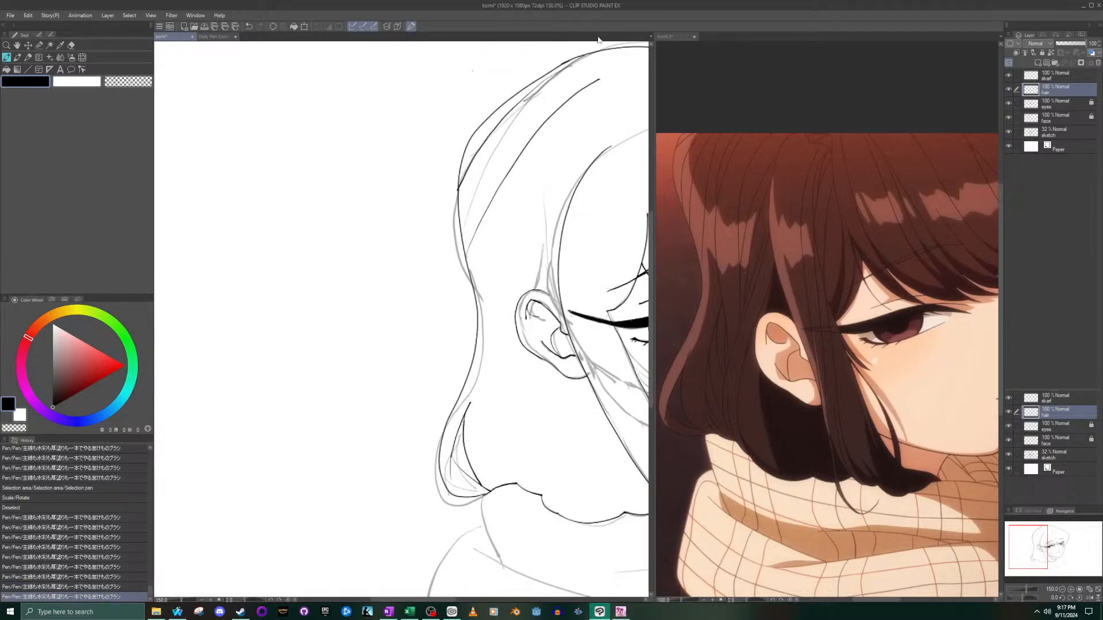
pyautogui.hotkey('ctrl', 'z')
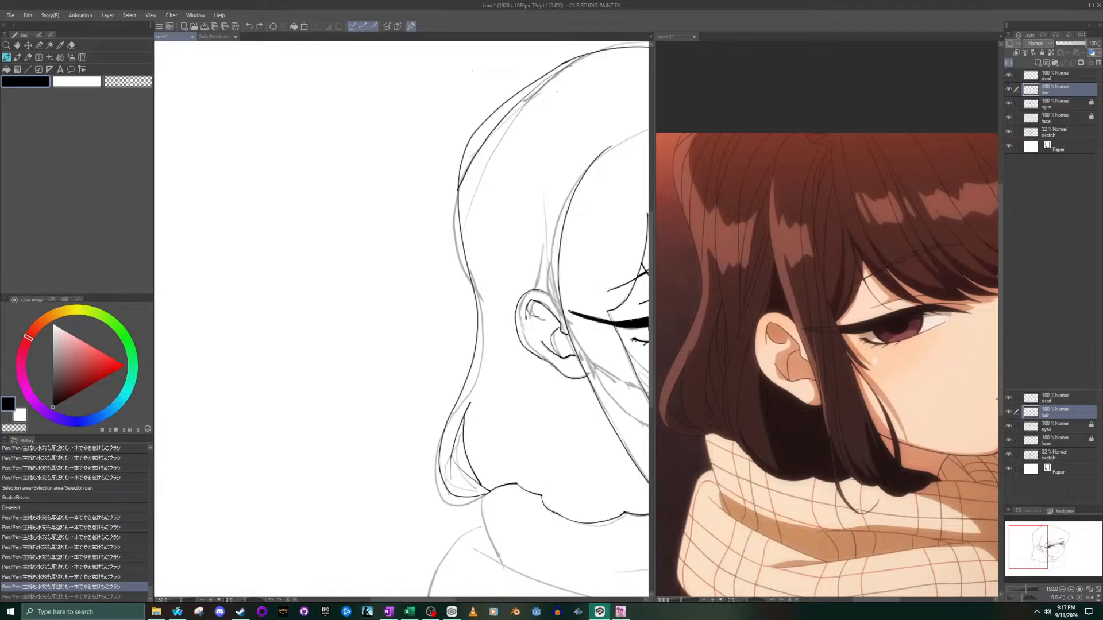
# - Ink two strand lines below the crown, sweeping down the back hair toward its outline behind the ear
pyautogui.moveTo(575, 77)
pyautogui.mouseDown()
pyautogui.moveTo(494, 204)
pyautogui.moveTo(470, 272)
pyautogui.mouseUp()
pyautogui.scroll(-10, 543, 264)
pyautogui.scroll(3, 574, 261)
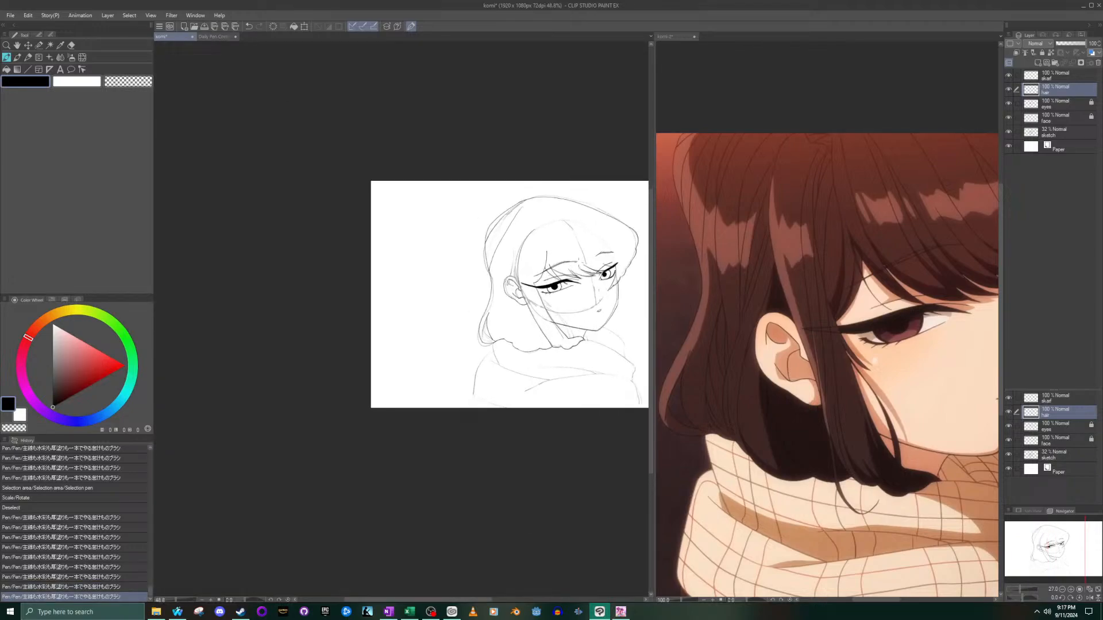
pyautogui.scroll(3, 520, 243)
pyautogui.scroll(2, 536, 251)
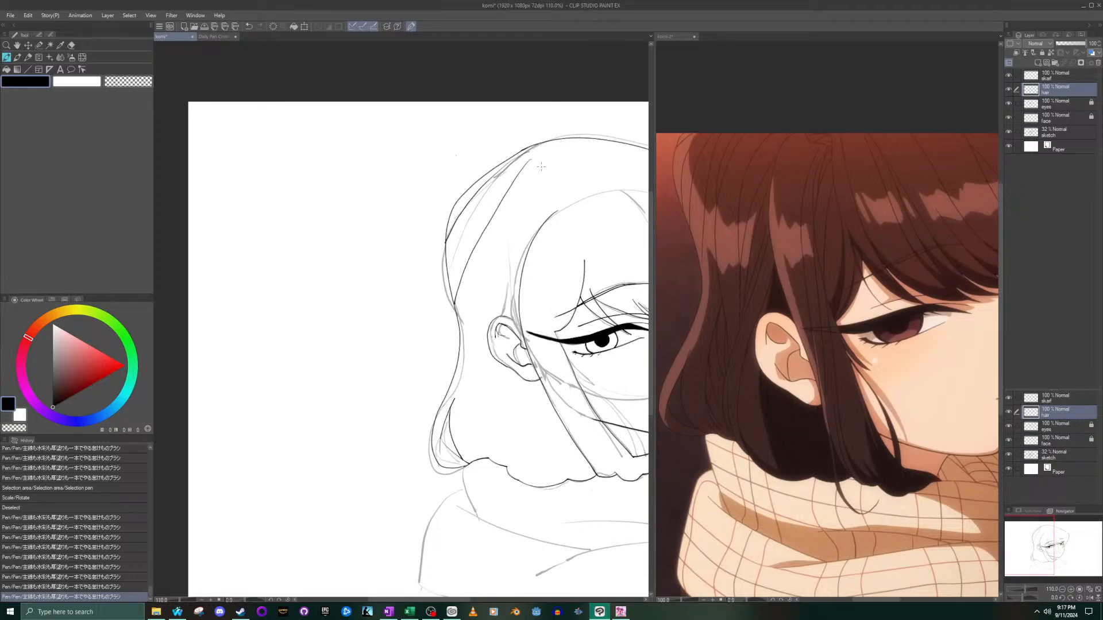
pyautogui.moveTo(511, 209); pyautogui.dragTo(466, 339)
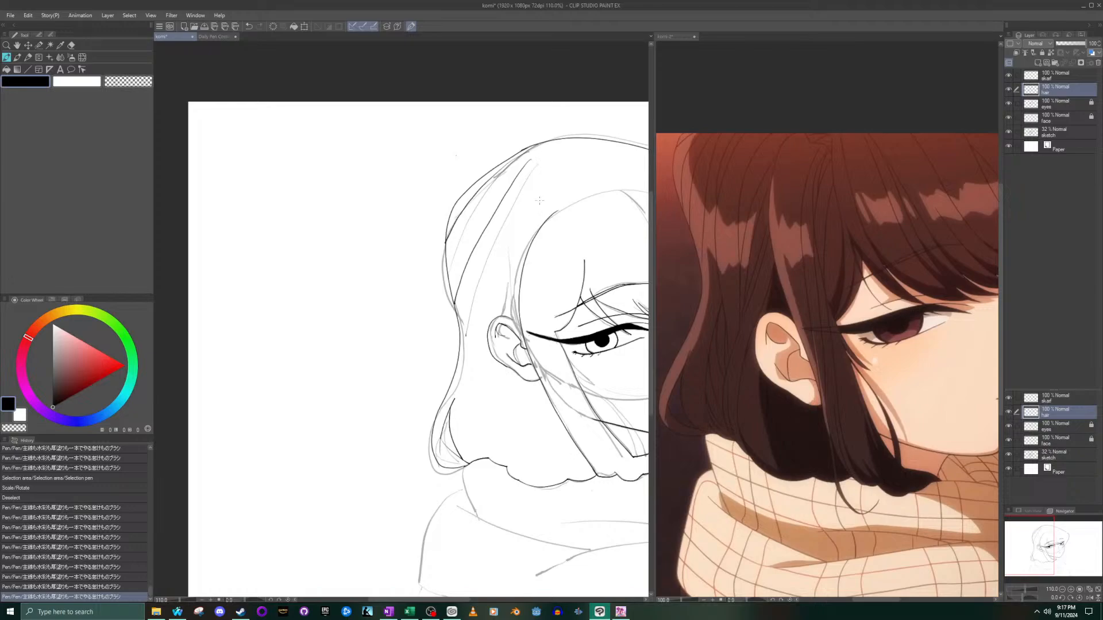
pyautogui.moveTo(538, 185)
pyautogui.mouseDown()
pyautogui.moveTo(492, 255)
pyautogui.moveTo(473, 334)
pyautogui.moveTo(487, 438)
pyautogui.mouseUp()
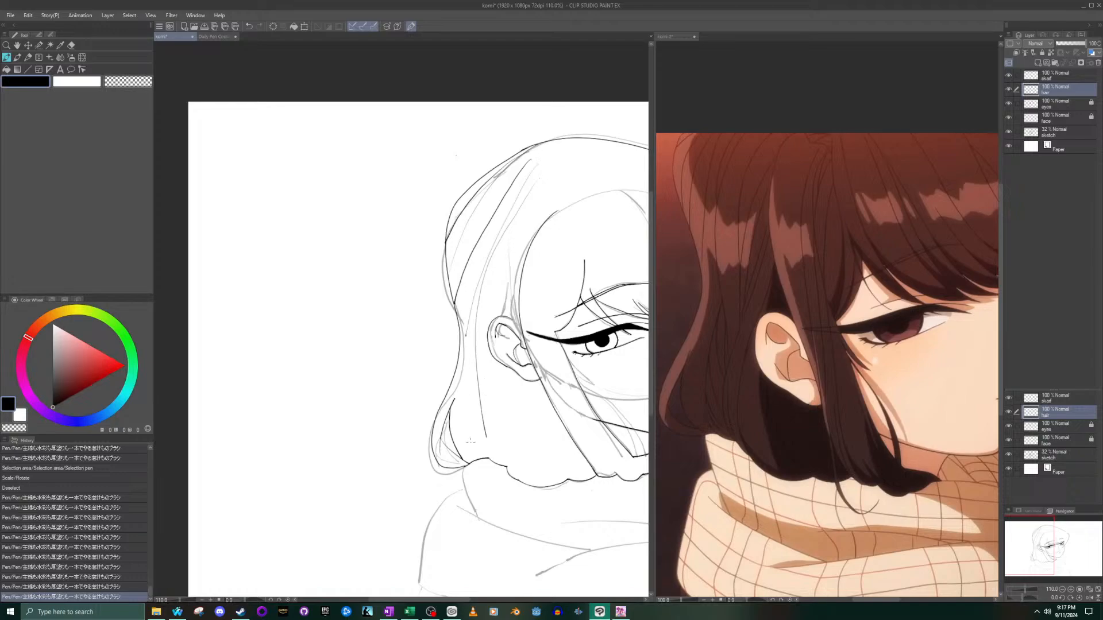
pyautogui.scroll(-6, 611, 339)
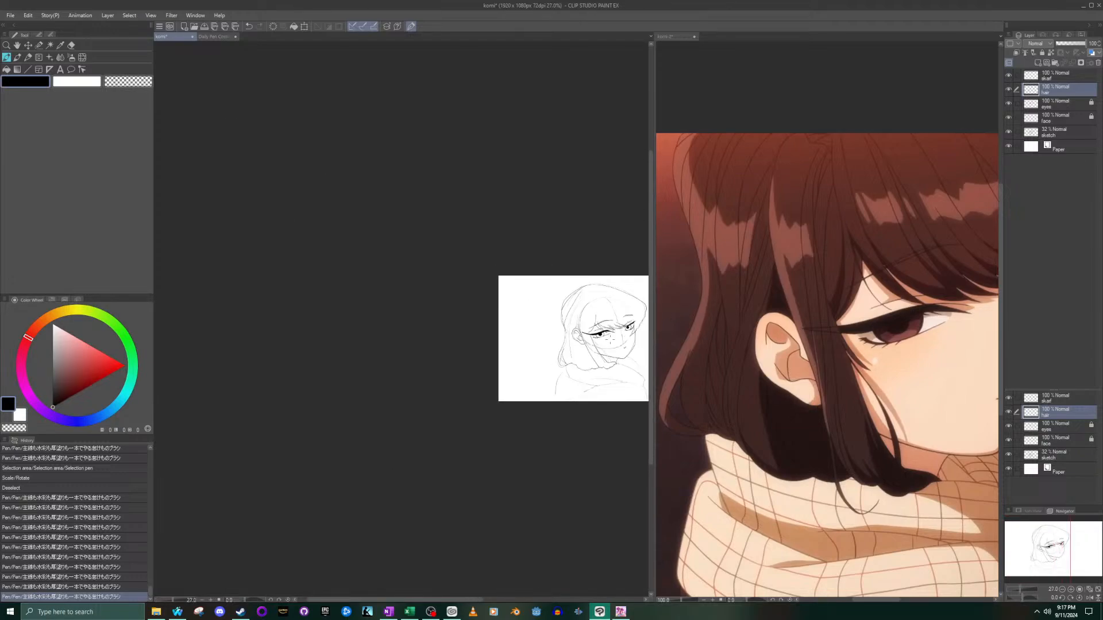
pyautogui.scroll(2, 610, 339)
pyautogui.scroll(2, 611, 339)
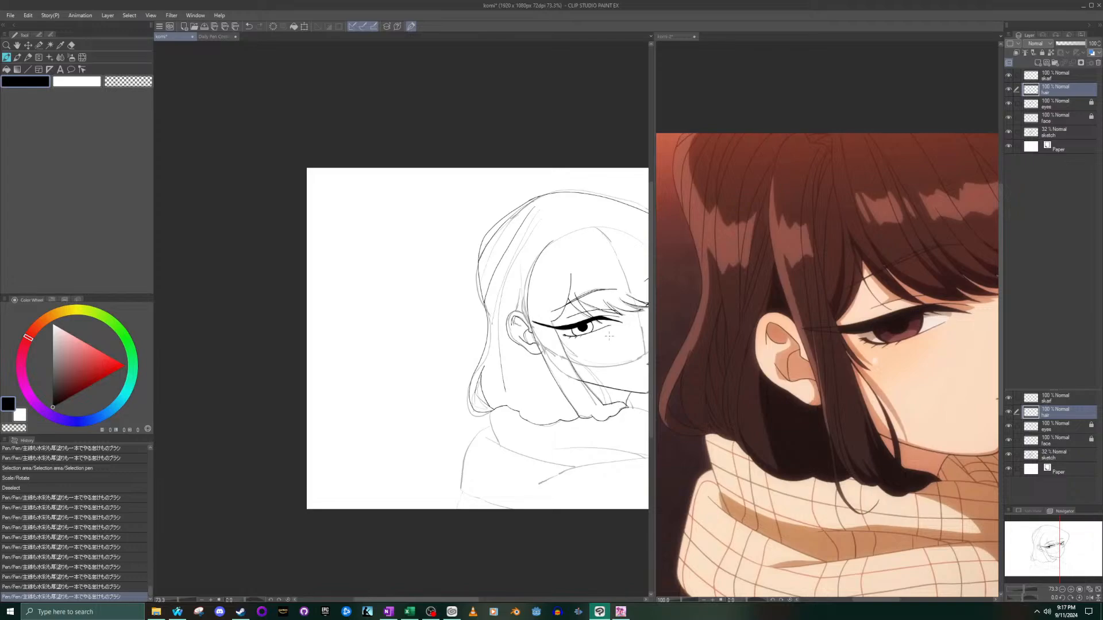
pyautogui.moveTo(1026, 530); pyautogui.dragTo(1043, 523)
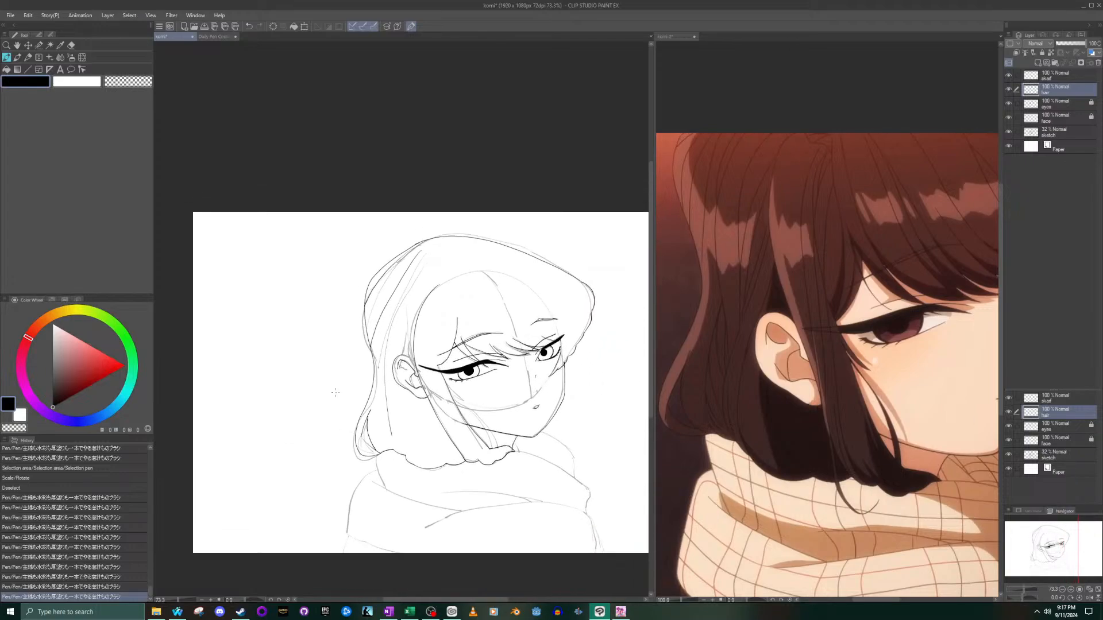
pyautogui.scroll(1, 379, 414)
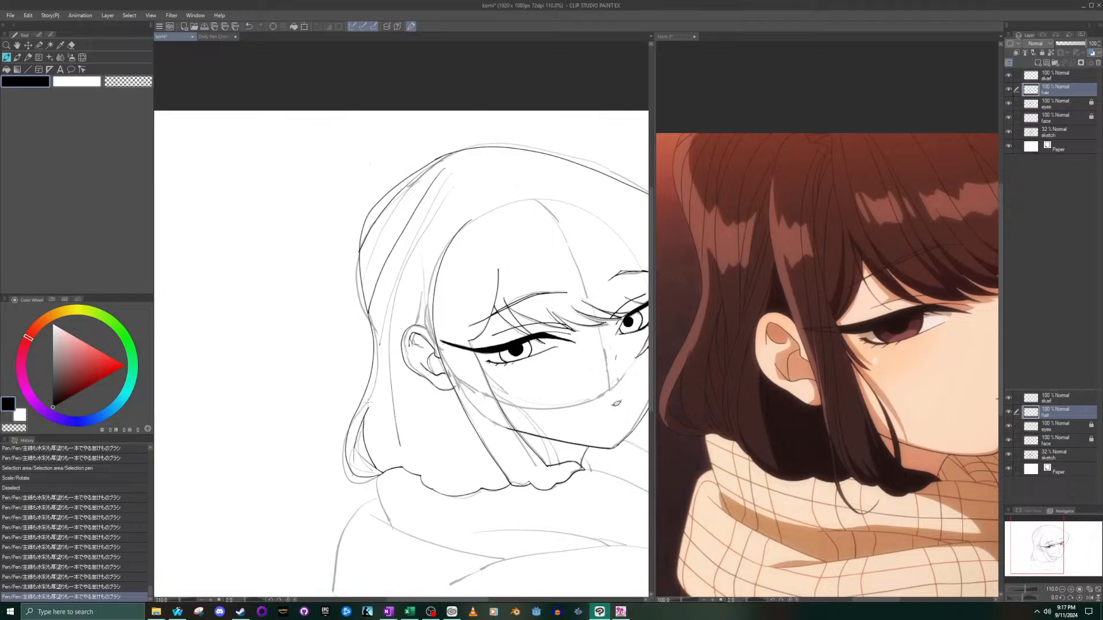
pyautogui.scroll(1, 311, 352)
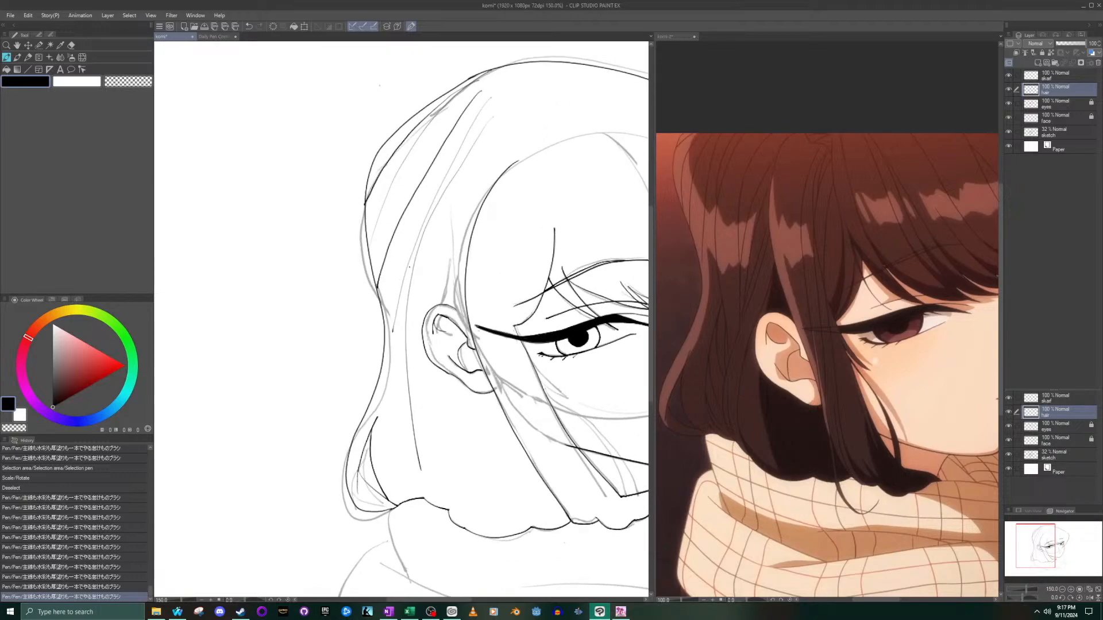
pyautogui.hotkey('ctrl', 'z')
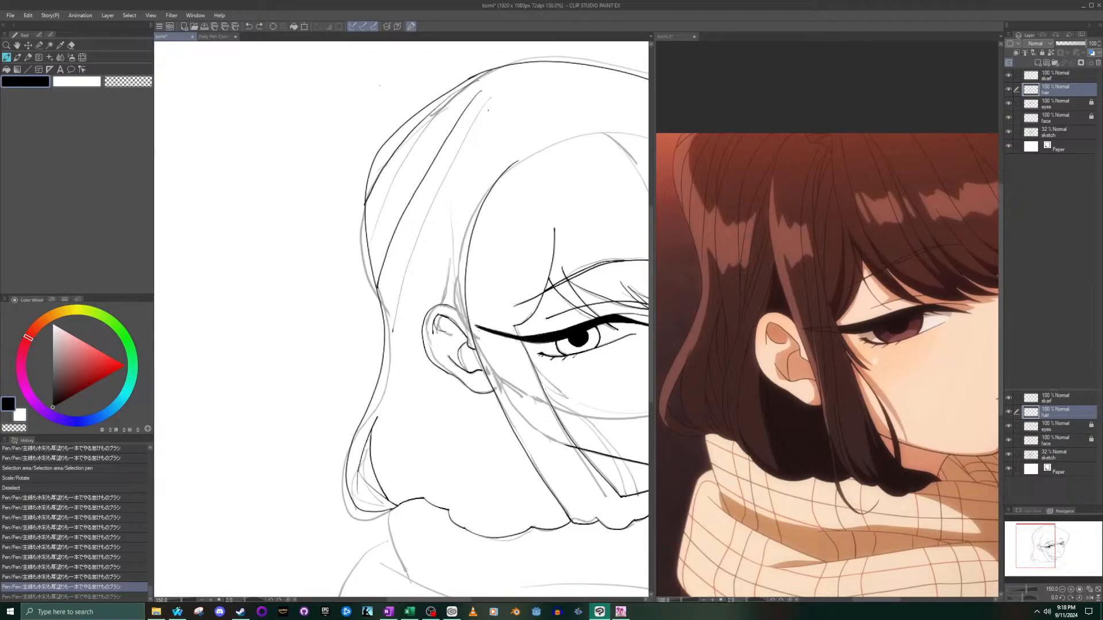
# - Ink a long strand line from near the crown down behind the ear, with shorter strands fanning out beside its lower end
pyautogui.moveTo(488, 108)
pyautogui.mouseDown()
pyautogui.moveTo(442, 180)
pyautogui.moveTo(413, 303)
pyautogui.moveTo(436, 482)
pyautogui.mouseUp()
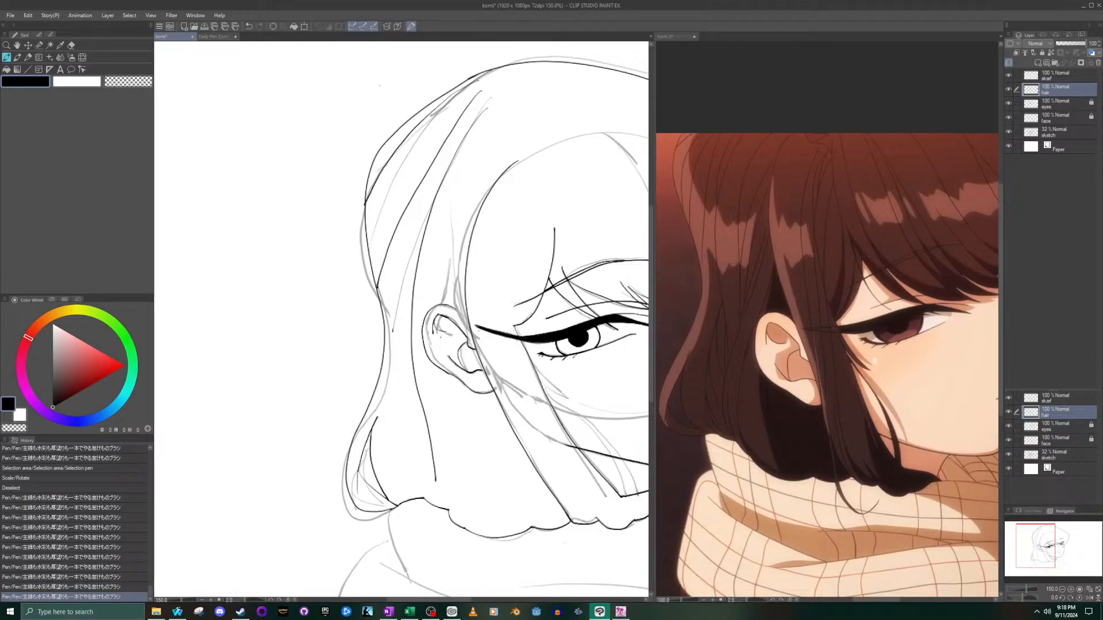
pyautogui.moveTo(412, 373); pyautogui.dragTo(403, 481)
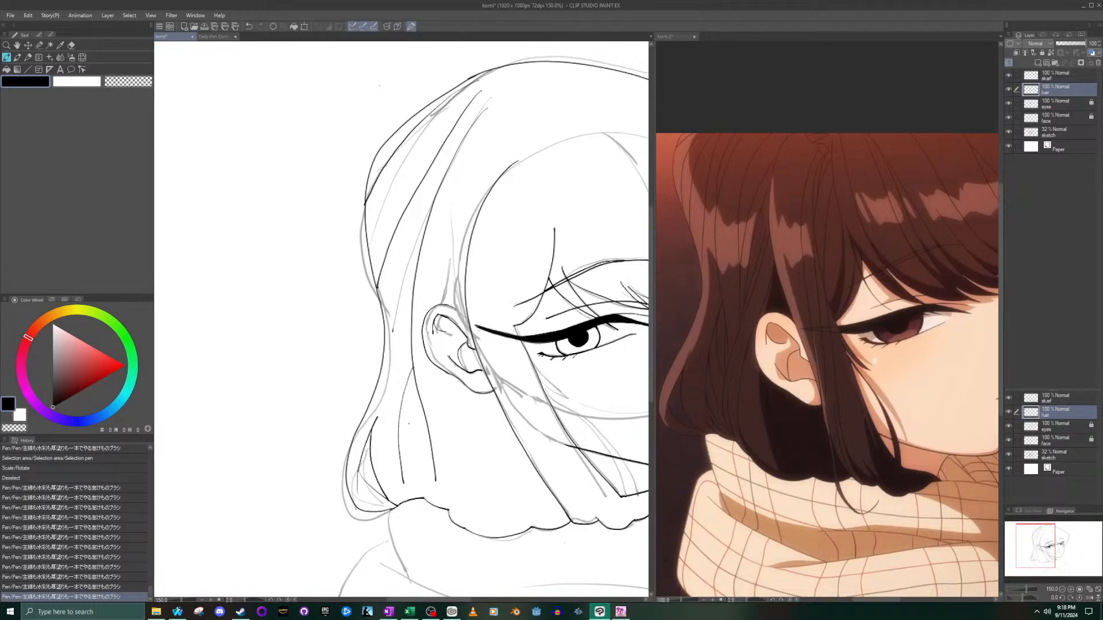
pyautogui.moveTo(400, 424); pyautogui.dragTo(402, 486)
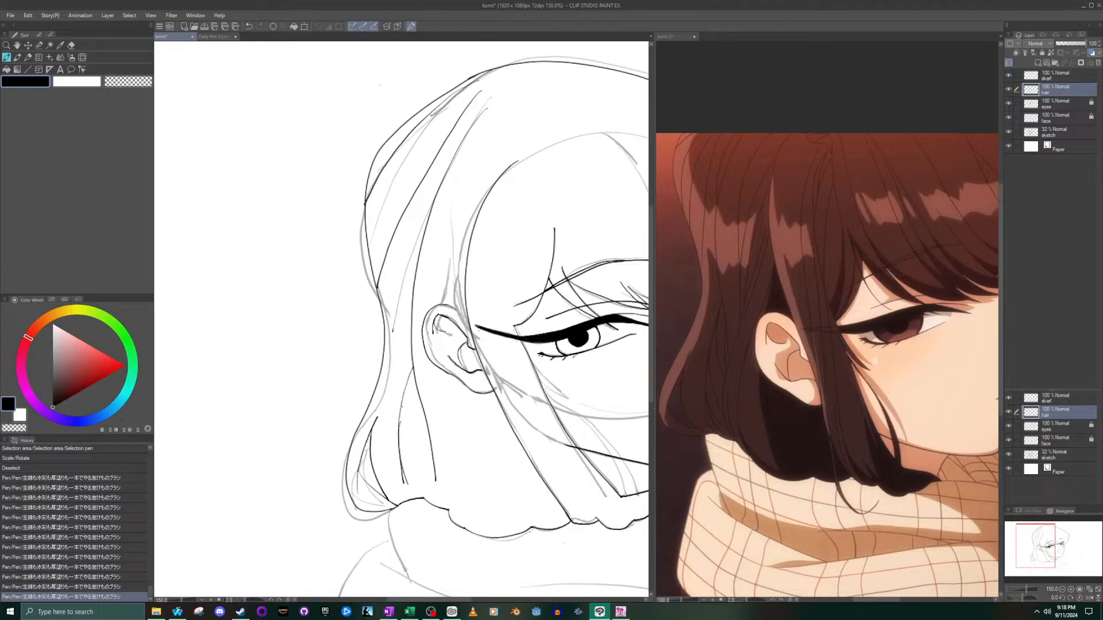
pyautogui.moveTo(401, 423); pyautogui.dragTo(414, 477)
pyautogui.moveTo(407, 385); pyautogui.dragTo(421, 453)
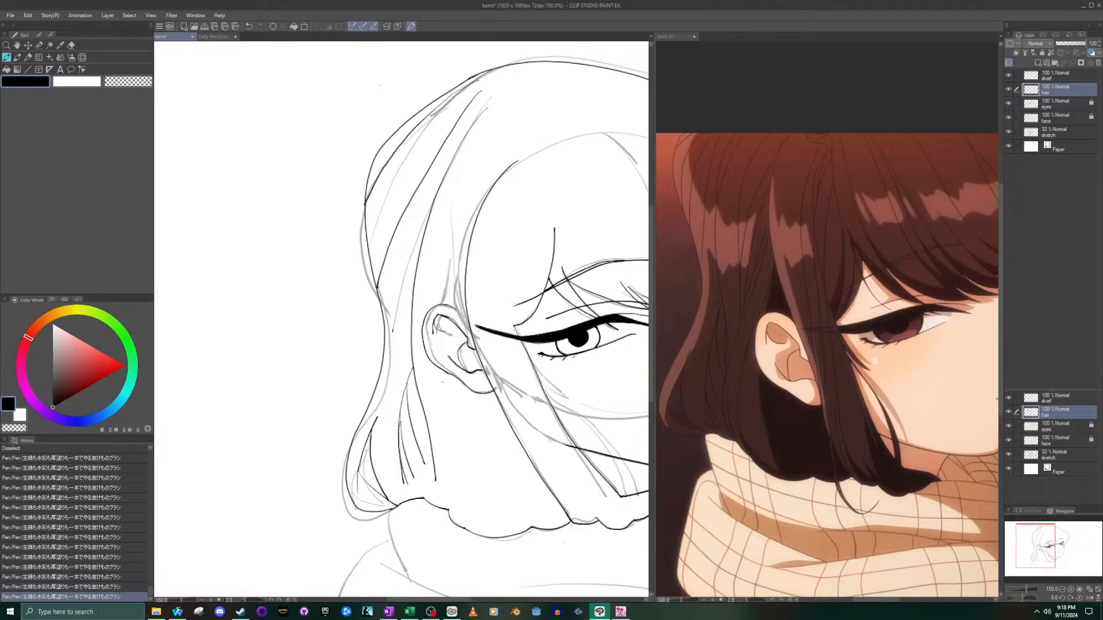
# - Ink a curved line from below the earlobe down to the scalloped edge of the back hair
pyautogui.moveTo(440, 384)
pyautogui.mouseDown()
pyautogui.moveTo(427, 445)
pyautogui.moveTo(441, 500)
pyautogui.mouseUp()
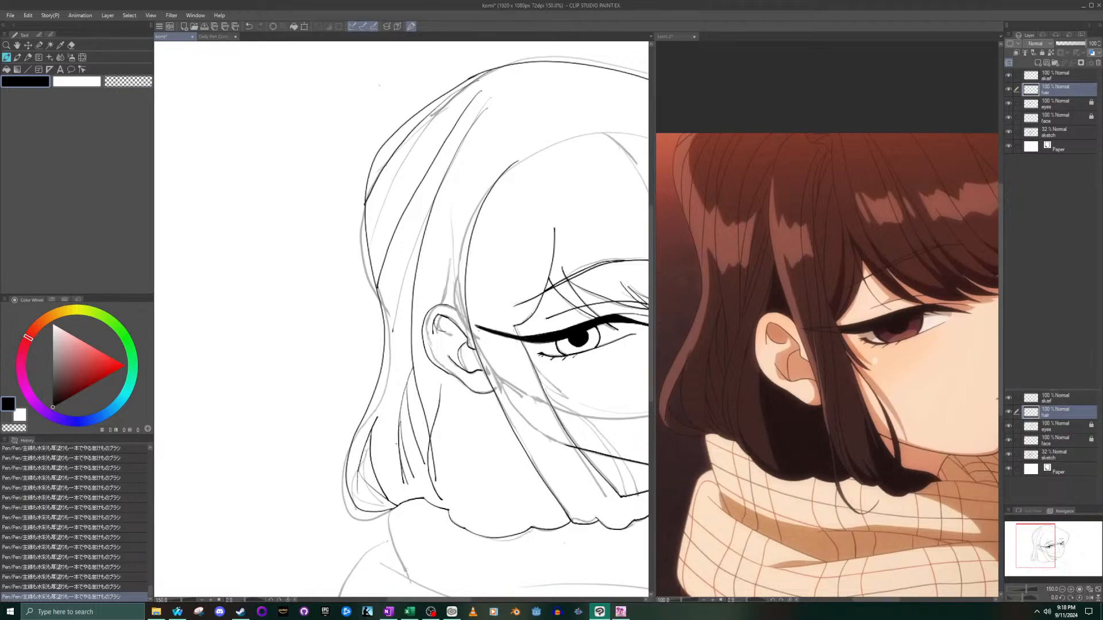
pyautogui.hotkey('ctrl', 'z')
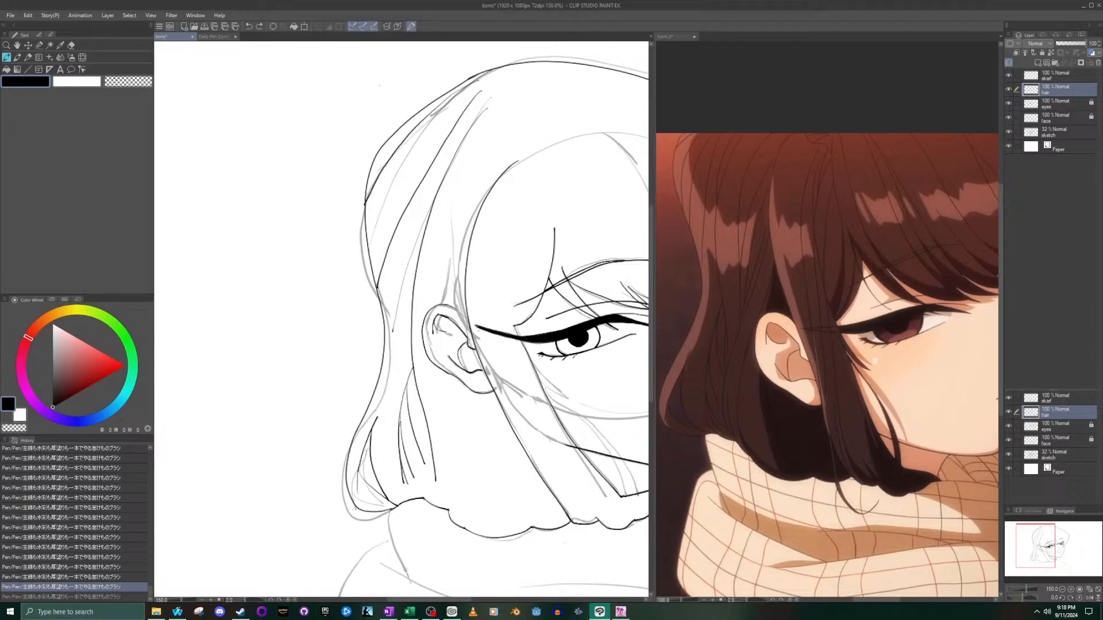
pyautogui.moveTo(421, 493); pyautogui.dragTo(441, 400)
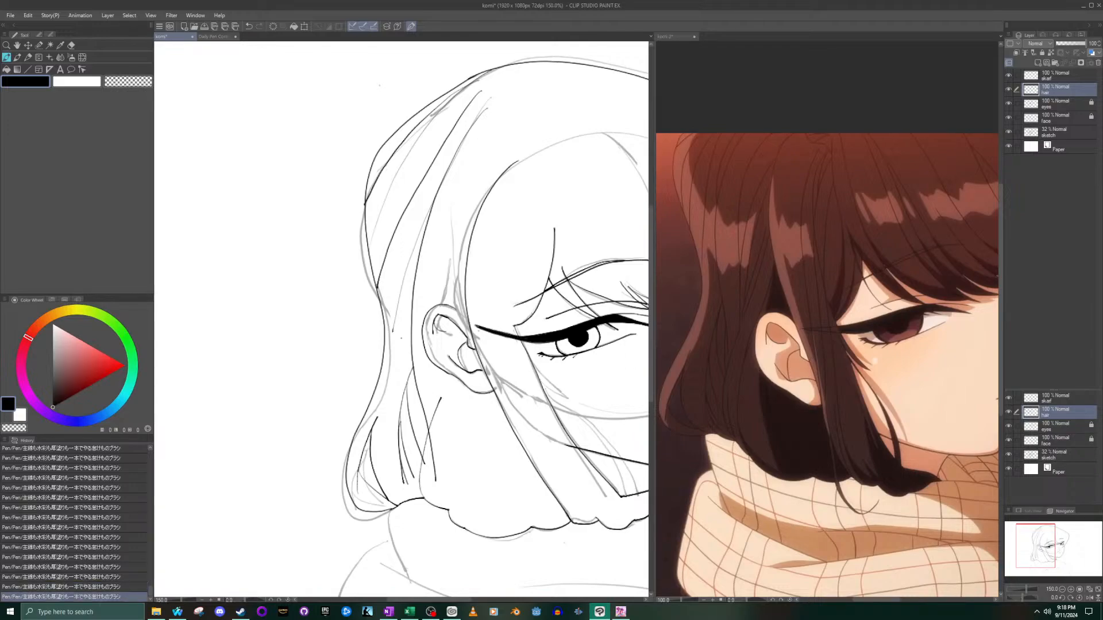
# - Erase the end of the long strand where it crosses the curved line below the ear, and save the drawing
pyautogui.click(72, 45)
pyautogui.scroll(6, 469, 495)
pyautogui.moveTo(406, 435)
pyautogui.mouseDown()
pyautogui.moveTo(405, 460)
pyautogui.moveTo(388, 435)
pyautogui.moveTo(397, 387)
pyautogui.mouseUp()
pyautogui.scroll(-13, 427, 368)
pyautogui.hotkey('ctrl', 's')
pyautogui.click(441, 346)
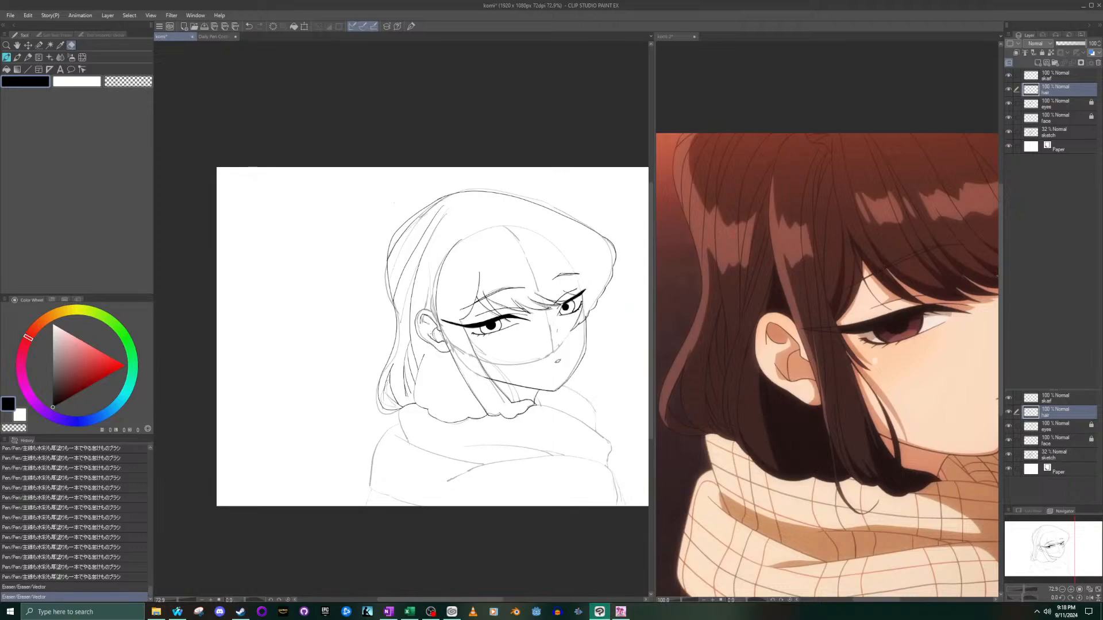
# - Ink a short strand line just inside the curved line below the ear, down to near the scalloped edge
pyautogui.click(7, 58)
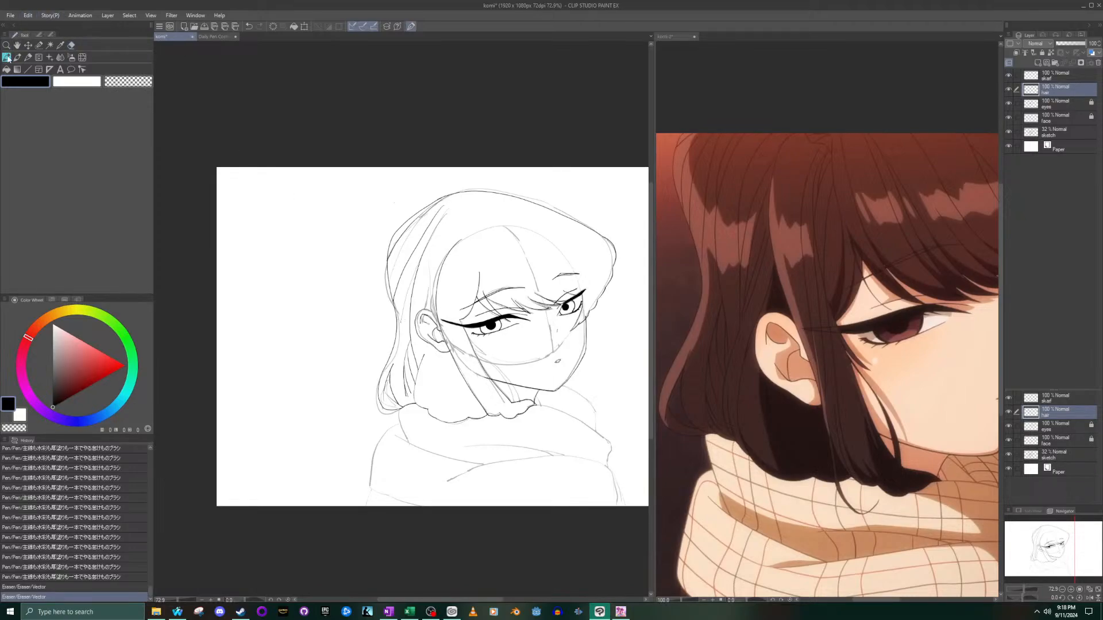
pyautogui.scroll(7, 498, 383)
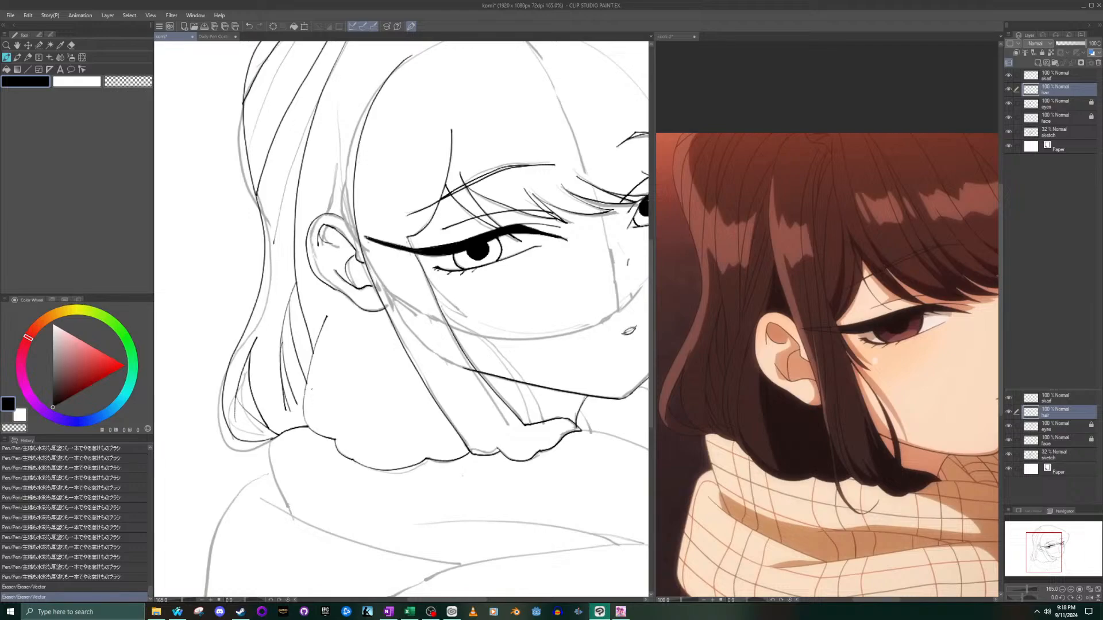
pyautogui.moveTo(315, 380); pyautogui.dragTo(319, 424)
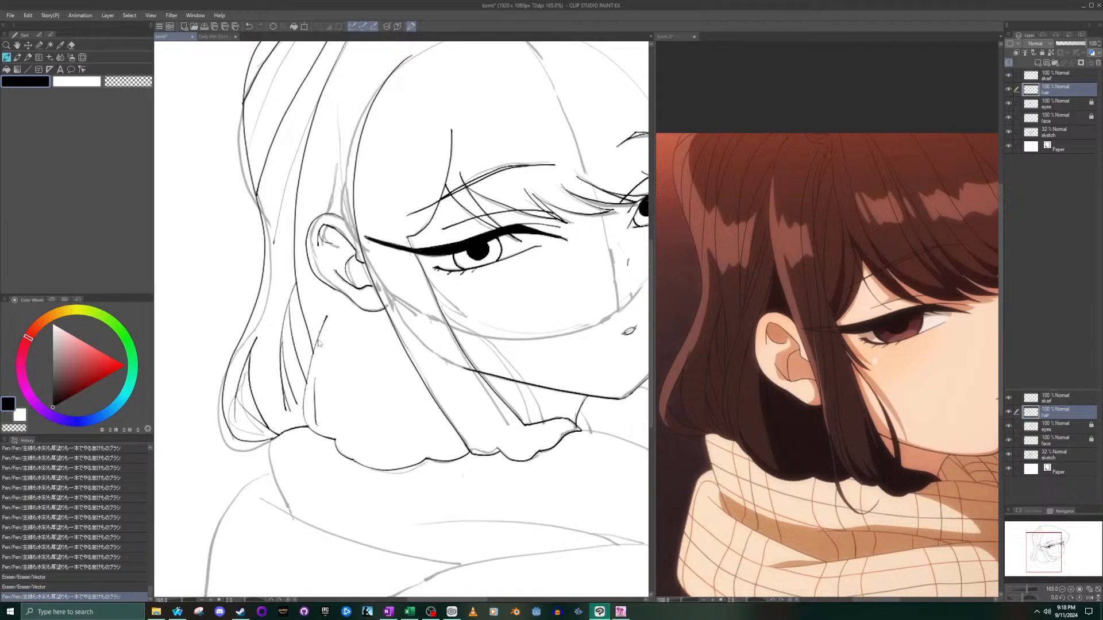
pyautogui.hotkey('ctrl', 'z')
pyautogui.moveTo(315, 377); pyautogui.dragTo(319, 429)
# - Ink a new line along the lower back edge of the side lock and erase the overlapping stroke
pyautogui.moveTo(433, 398); pyautogui.dragTo(474, 455)
pyautogui.scroll(2, 451, 405)
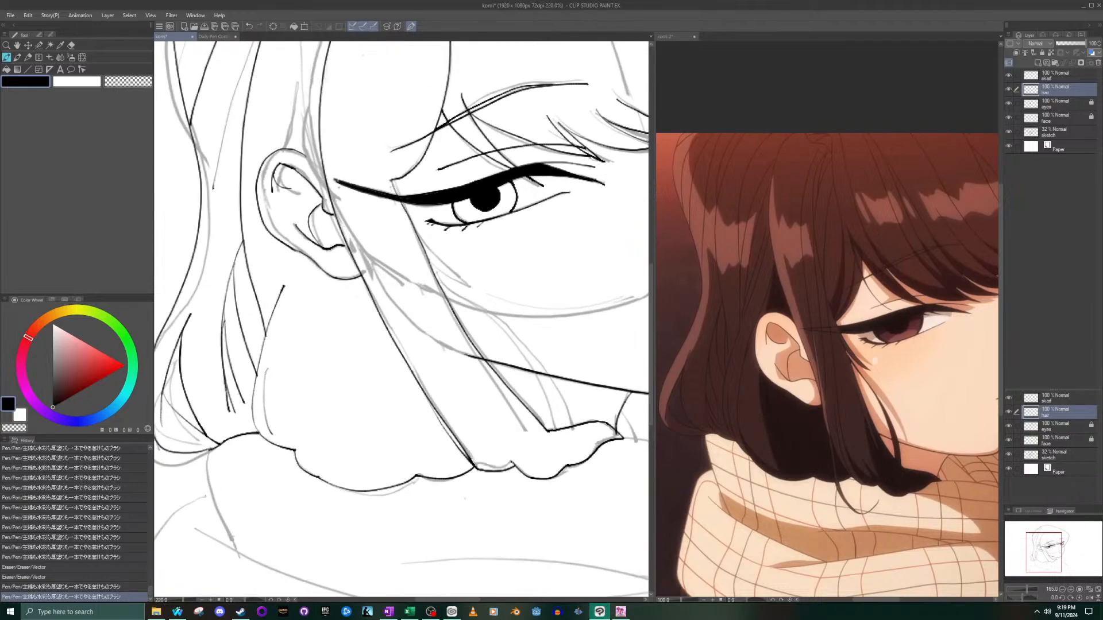
pyautogui.press('e')
pyautogui.scroll(3, 425, 413)
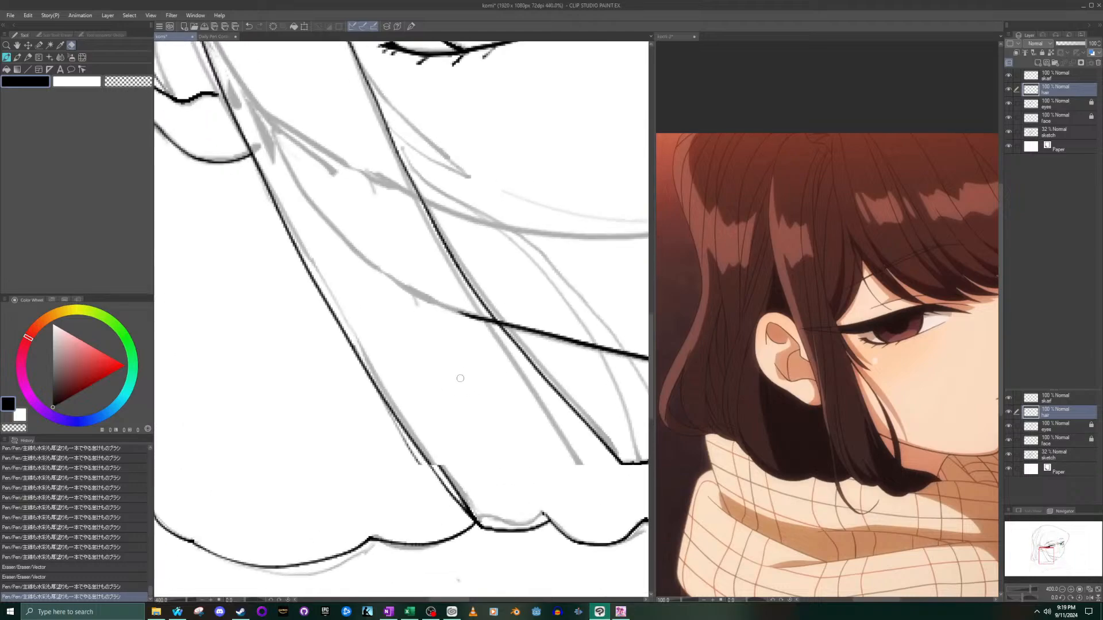
pyautogui.scroll(-1, 425, 412)
pyautogui.moveTo(382, 432); pyautogui.dragTo(459, 545)
pyautogui.moveTo(423, 485); pyautogui.dragTo(385, 433)
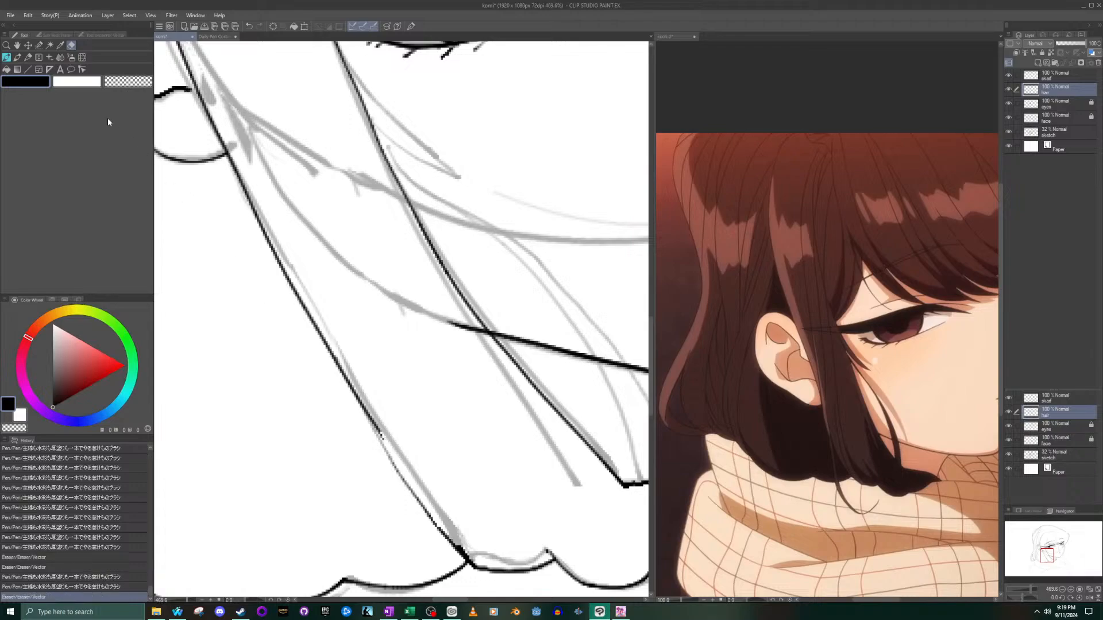
# - Re-ink the lower back edge of the side lock down to its tip at the scalloped edge
pyautogui.click(6, 57)
pyautogui.moveTo(373, 418); pyautogui.dragTo(452, 546)
pyautogui.hotkey('ctrl', 'z')
pyautogui.hotkey('ctrl', 'z')
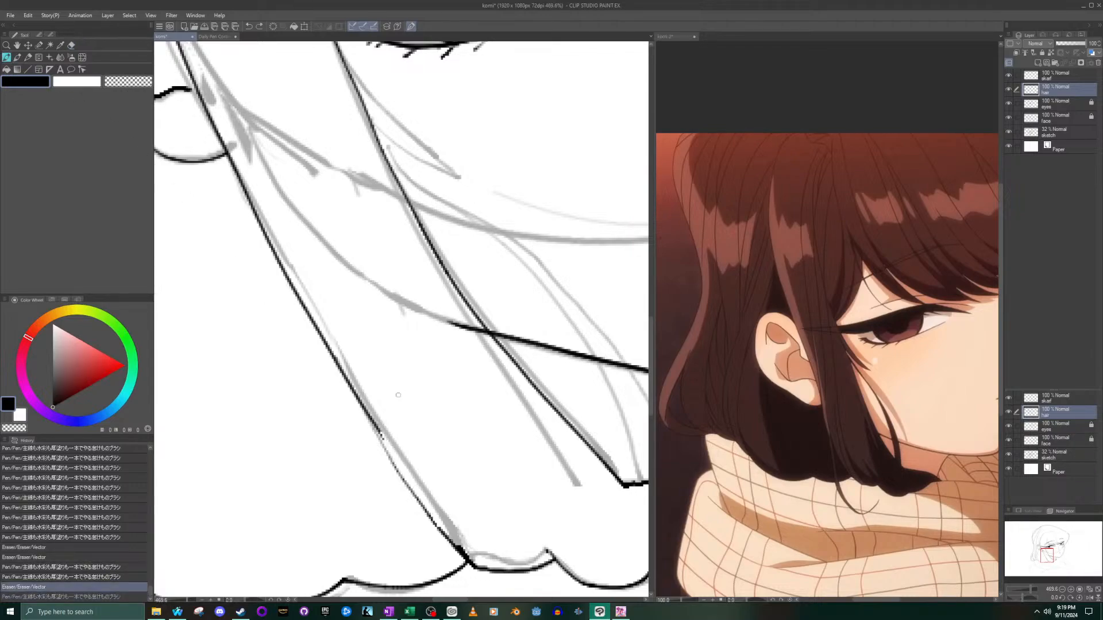
pyautogui.moveTo(370, 415); pyautogui.dragTo(459, 547)
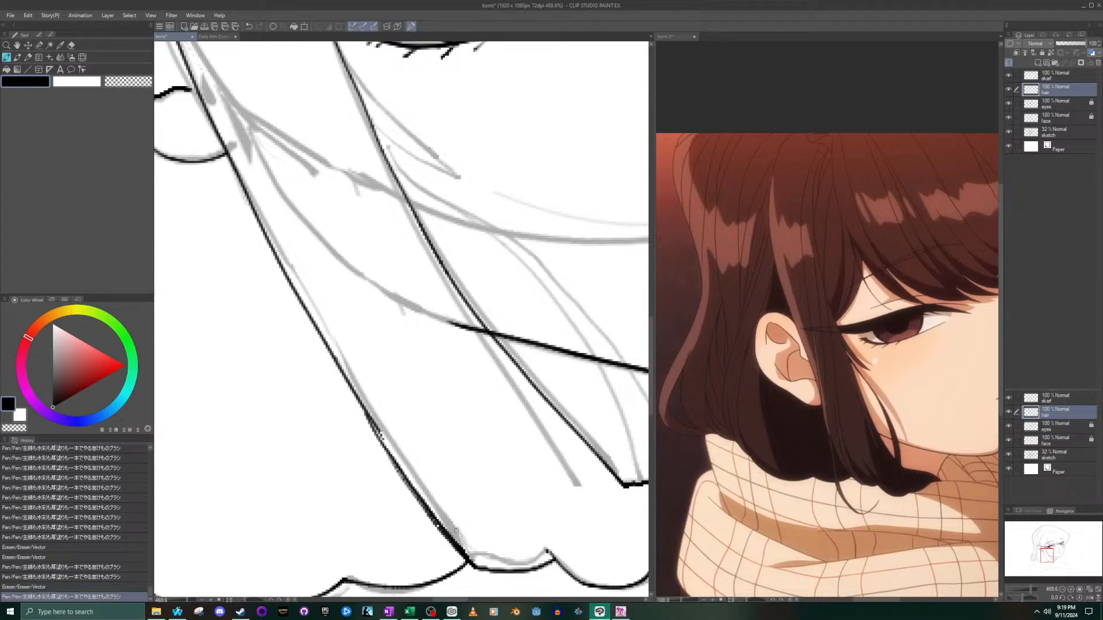
# - Ink a short strand line above the ear and another beside the long strand in the hair below the ear
pyautogui.scroll(-5, 461, 487)
pyautogui.scroll(4, 494, 536)
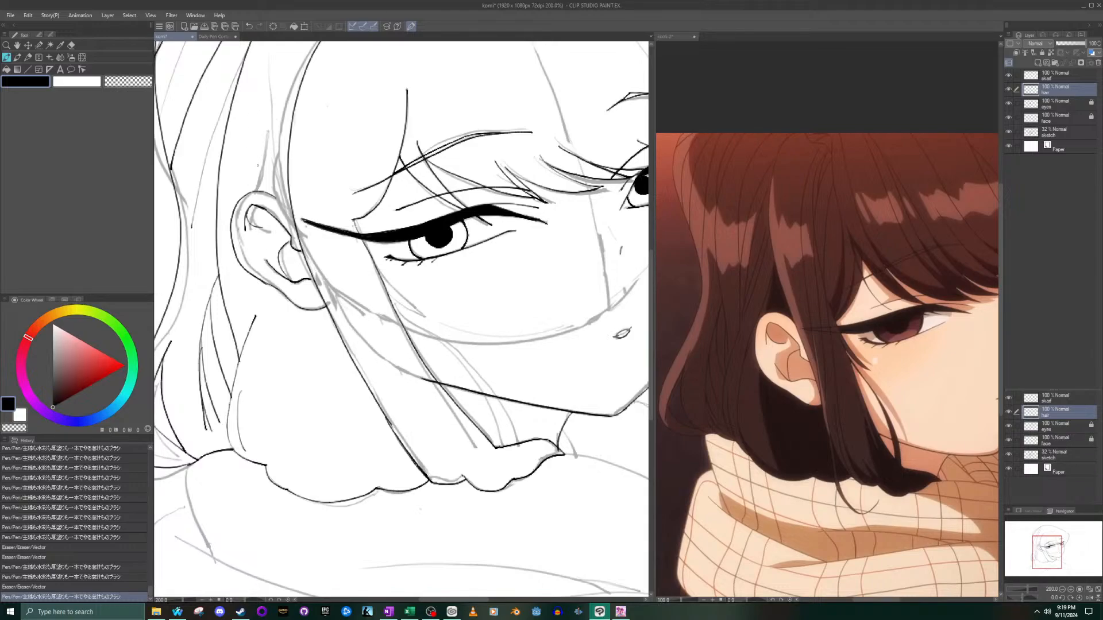
pyautogui.hotkey('ctrl', '-')
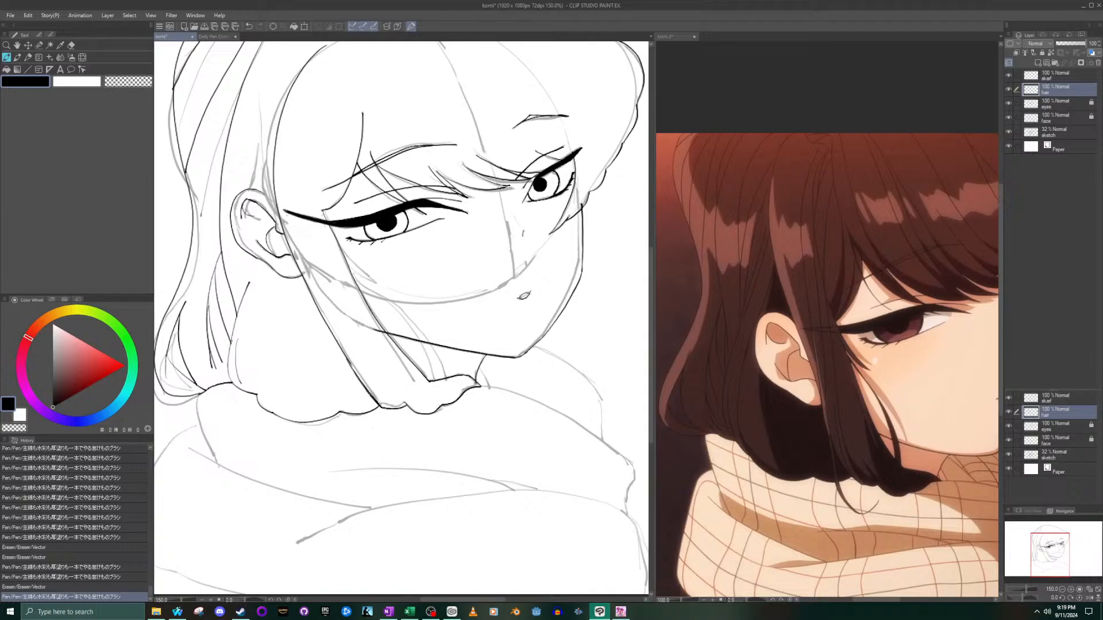
pyautogui.moveTo(268, 107); pyautogui.dragTo(253, 179)
pyautogui.moveTo(240, 246); pyautogui.dragTo(238, 315)
# - Erase the excess line ends below the earlobe around the lower strand
pyautogui.click(71, 45)
pyautogui.moveTo(253, 288); pyautogui.dragTo(243, 300)
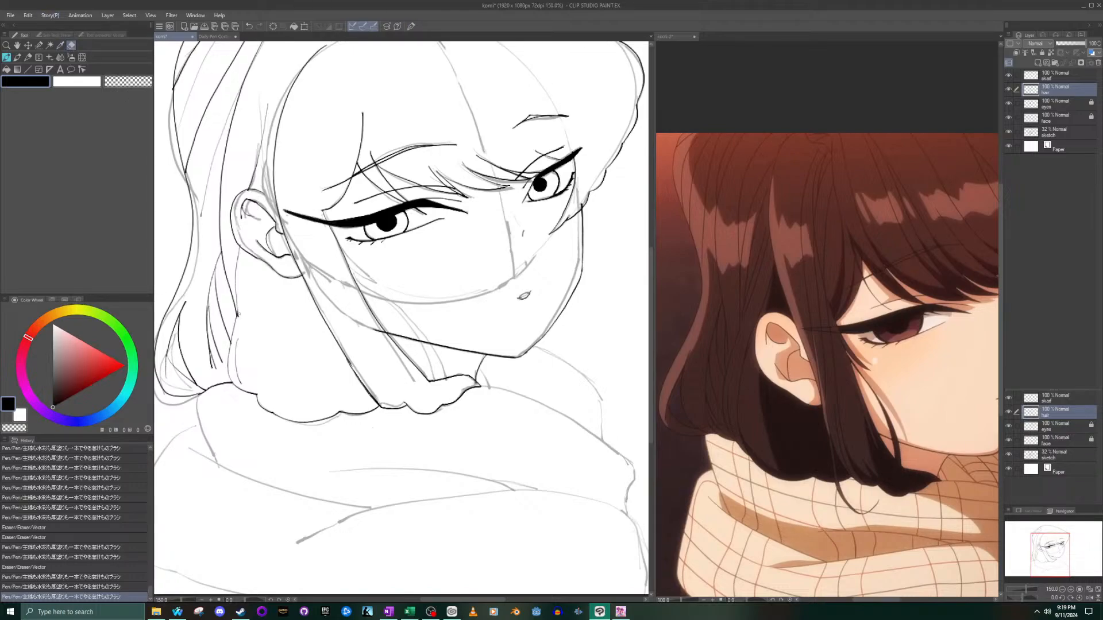
pyautogui.moveTo(243, 345); pyautogui.dragTo(253, 324)
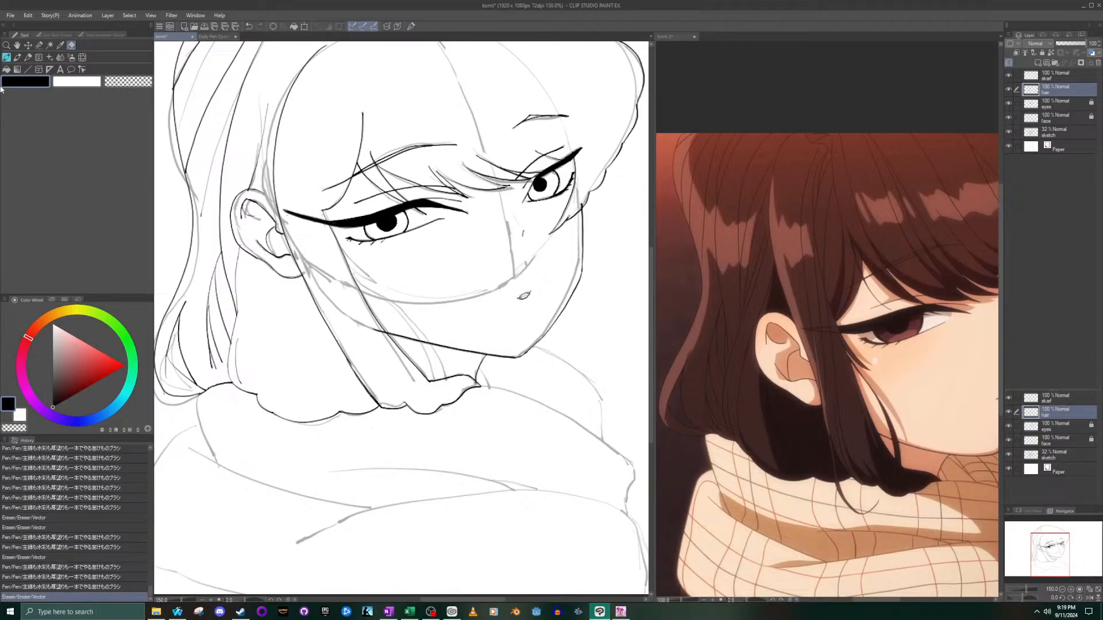
# - Ink two near-vertical strand lines in the hair below the ear, running down to the scalloped edge
pyautogui.click(6, 57)
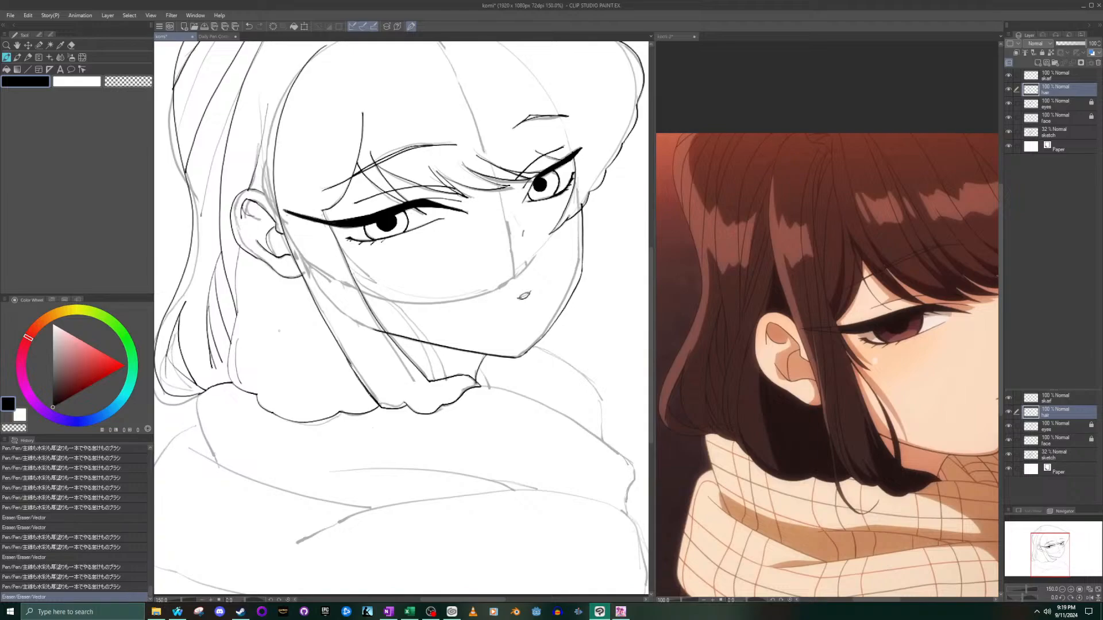
pyautogui.moveTo(257, 310); pyautogui.dragTo(258, 398)
pyautogui.hotkey('ctrl', 'z')
pyautogui.hotkey('ctrl', 'z')
pyautogui.moveTo(275, 321); pyautogui.dragTo(278, 415)
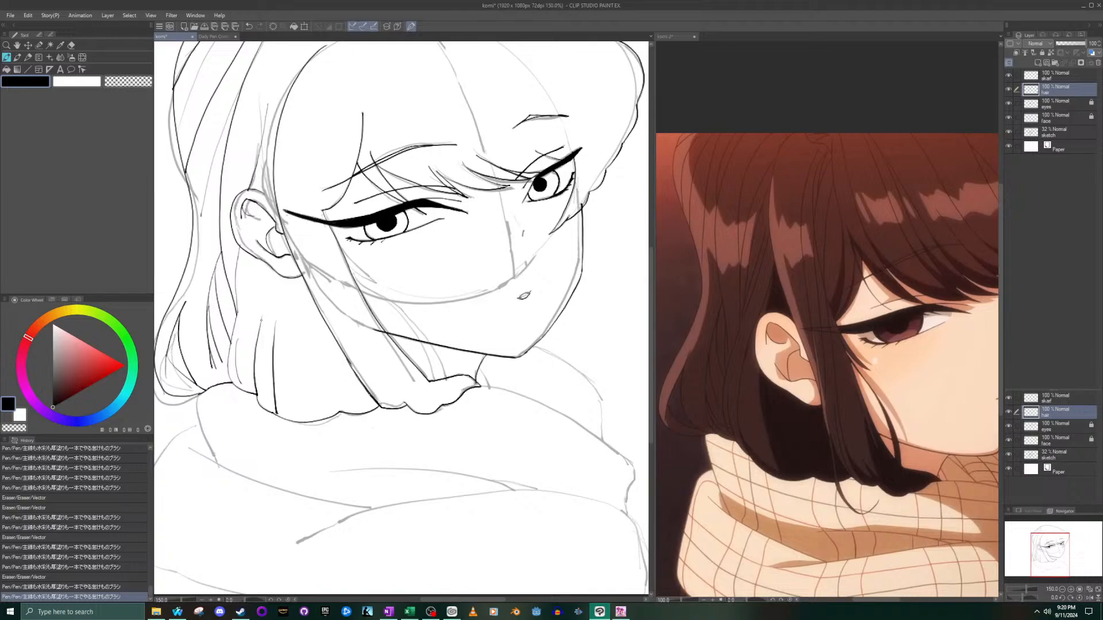
# - Extend the two strand lines up to the earlobe and ink a slanted strand from the scalloped edge up to it
pyautogui.moveTo(263, 310); pyautogui.dragTo(273, 274)
pyautogui.moveTo(275, 331); pyautogui.dragTo(285, 278)
pyautogui.moveTo(343, 414); pyautogui.dragTo(303, 281)
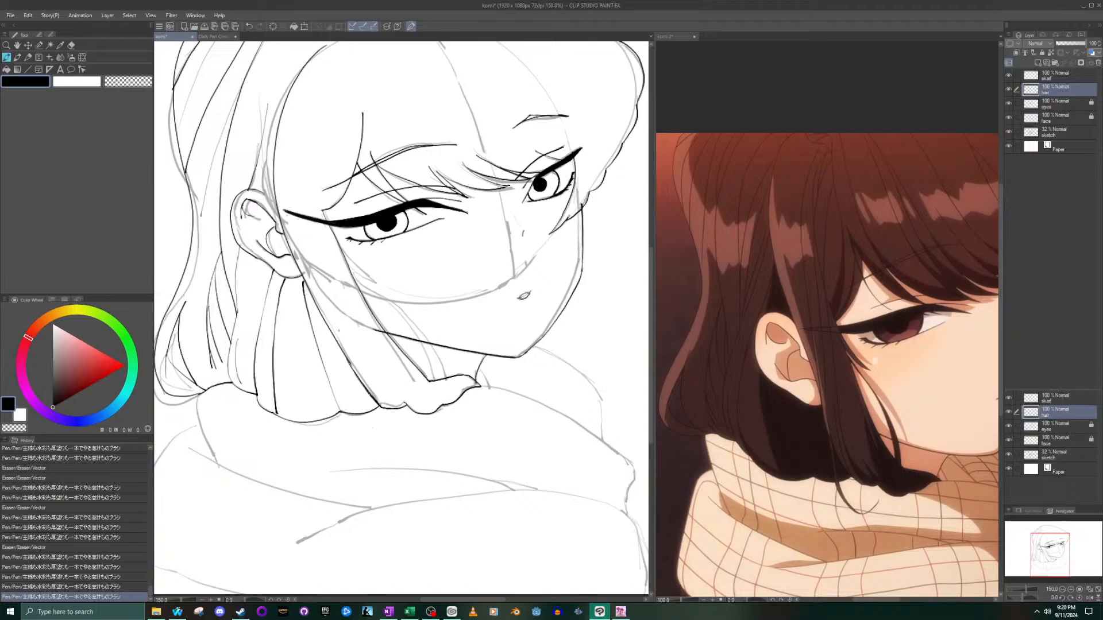
pyautogui.scroll(-5, 337, 329)
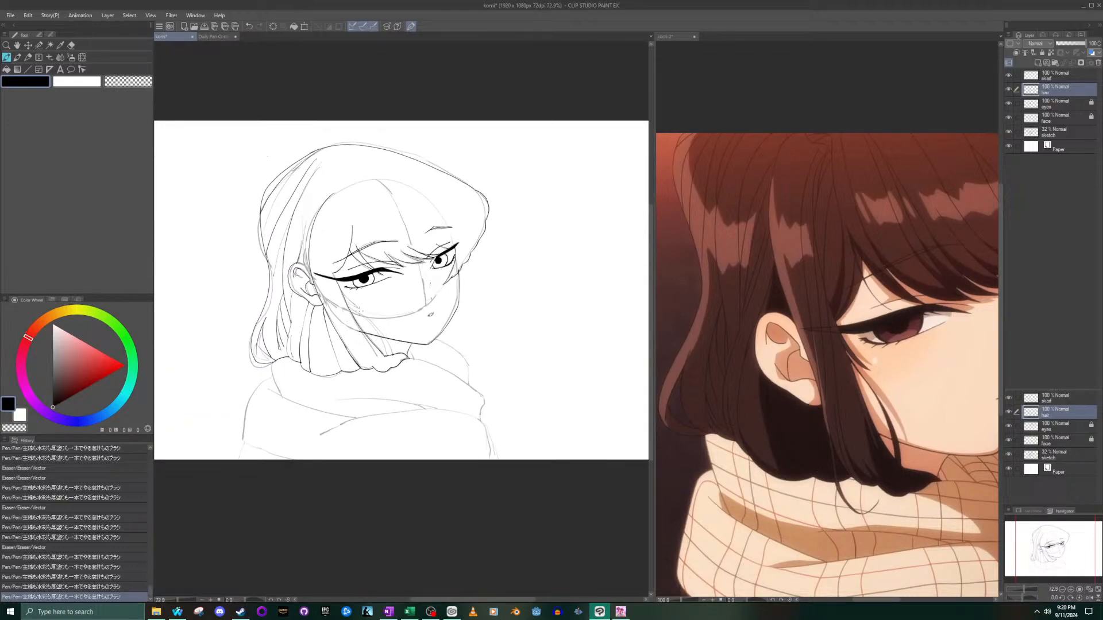
# - Ink a short strand line from the jawline down to the scalloped edge near the front of the side lock
pyautogui.scroll(6, 368, 309)
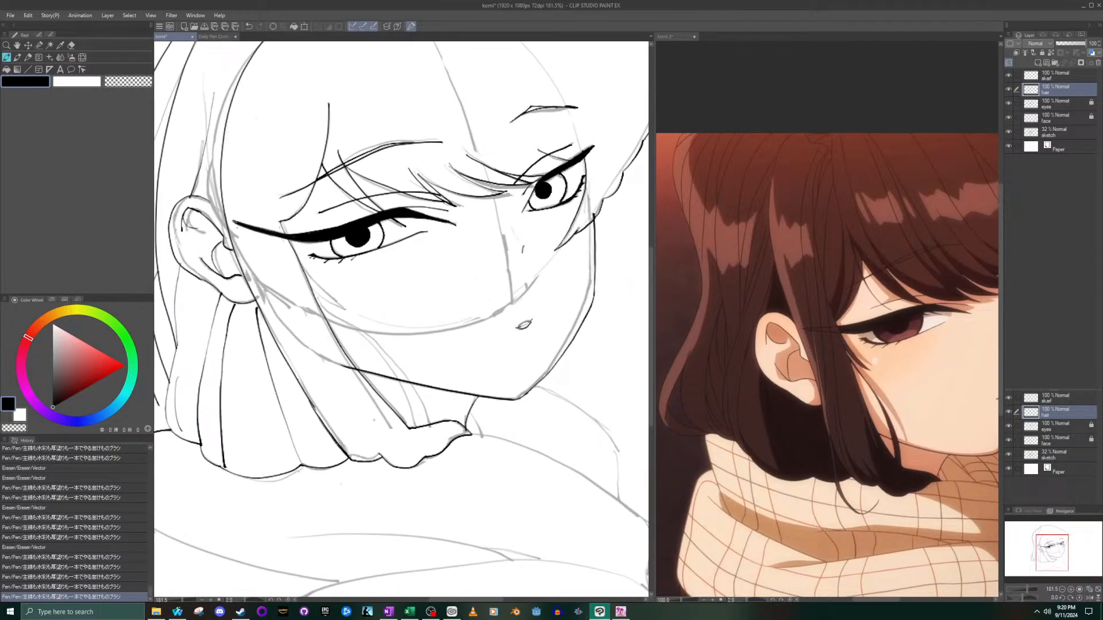
pyautogui.moveTo(357, 378); pyautogui.dragTo(384, 444)
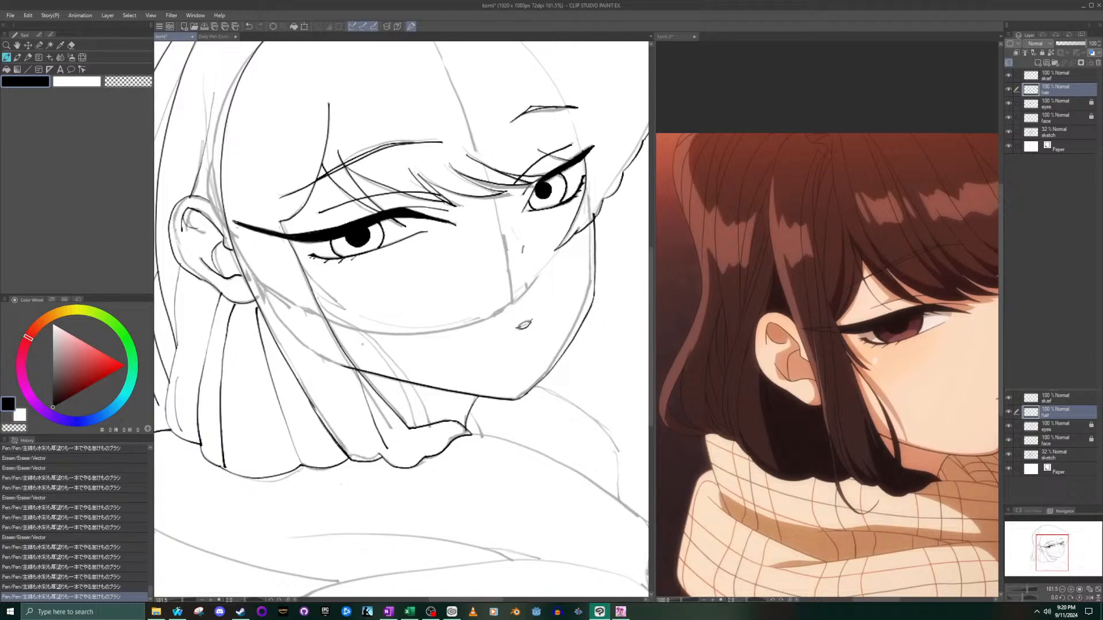
pyautogui.hotkey('ctrl', 'z')
pyautogui.moveTo(353, 372); pyautogui.dragTo(386, 458)
pyautogui.hotkey('ctrl', 'z')
pyautogui.moveTo(354, 372); pyautogui.dragTo(386, 459)
pyautogui.hotkey('ctrl', 'z')
pyautogui.moveTo(353, 370); pyautogui.dragTo(383, 457)
# - Ink a curved strand line sweeping into the flared tip of the side lock
pyautogui.moveTo(410, 428); pyautogui.dragTo(429, 461)
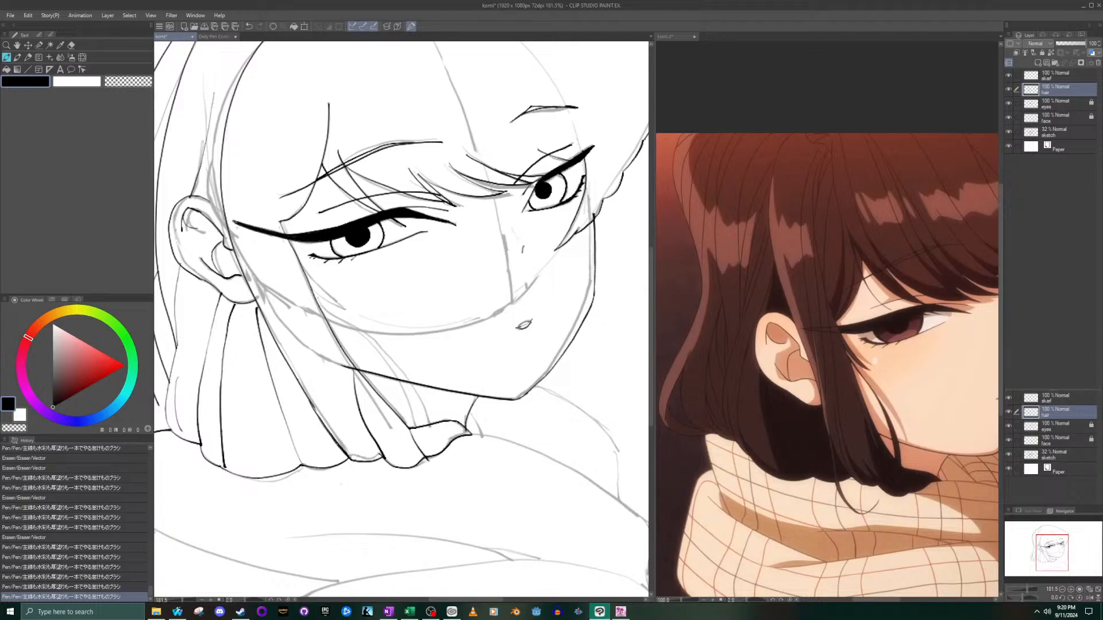
pyautogui.hotkey('ctrl', 'z')
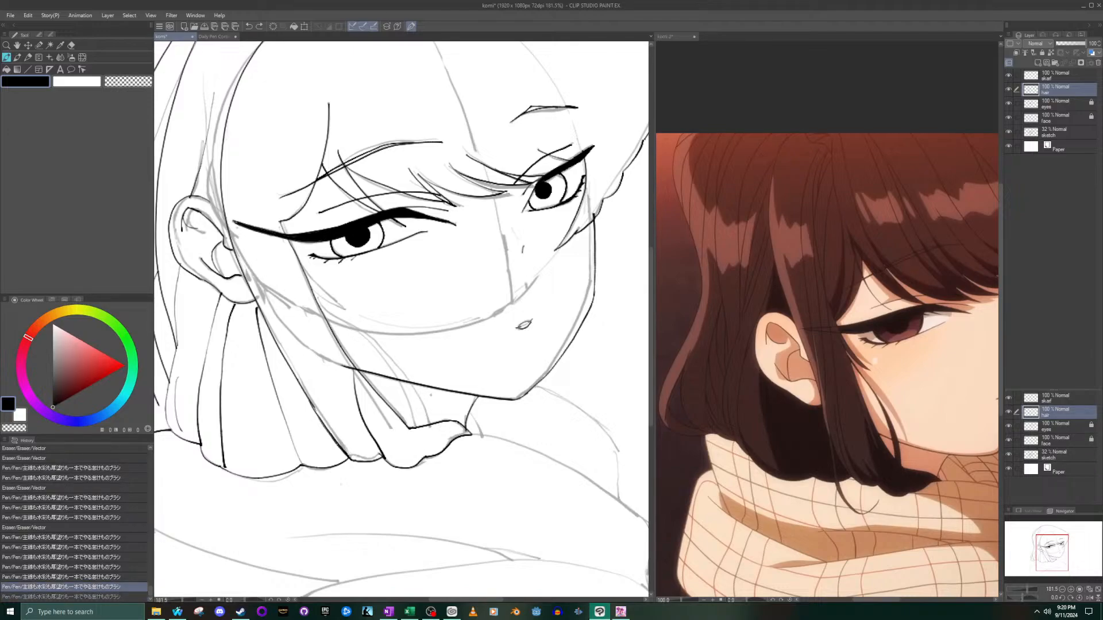
pyautogui.moveTo(381, 404)
pyautogui.mouseDown()
pyautogui.moveTo(418, 453)
pyautogui.moveTo(460, 434)
pyautogui.mouseUp()
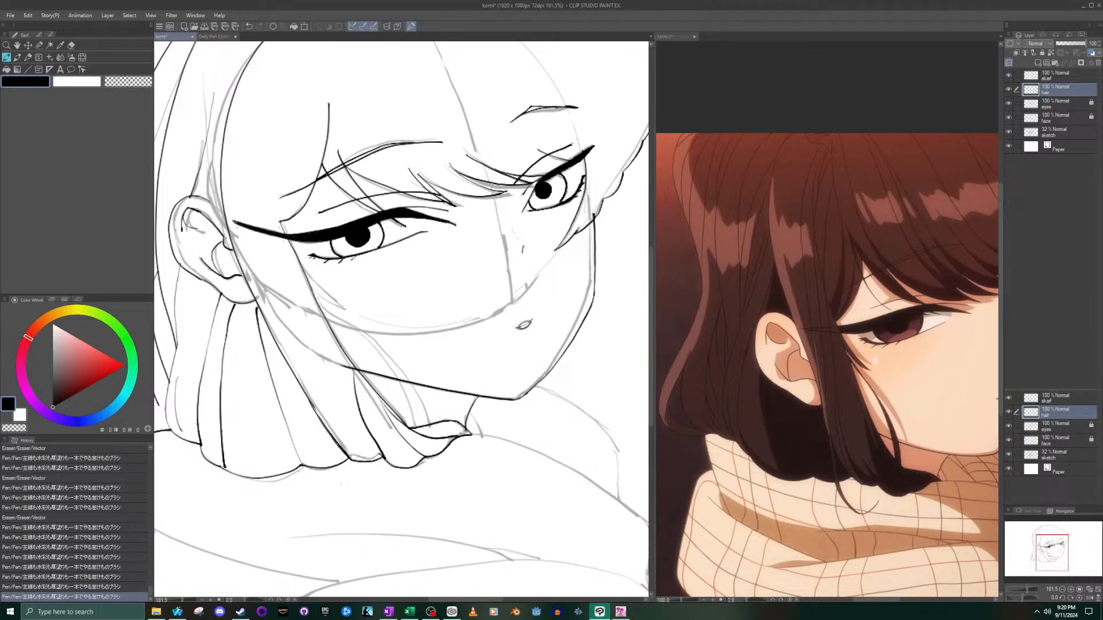
pyautogui.scroll(-10, 461, 434)
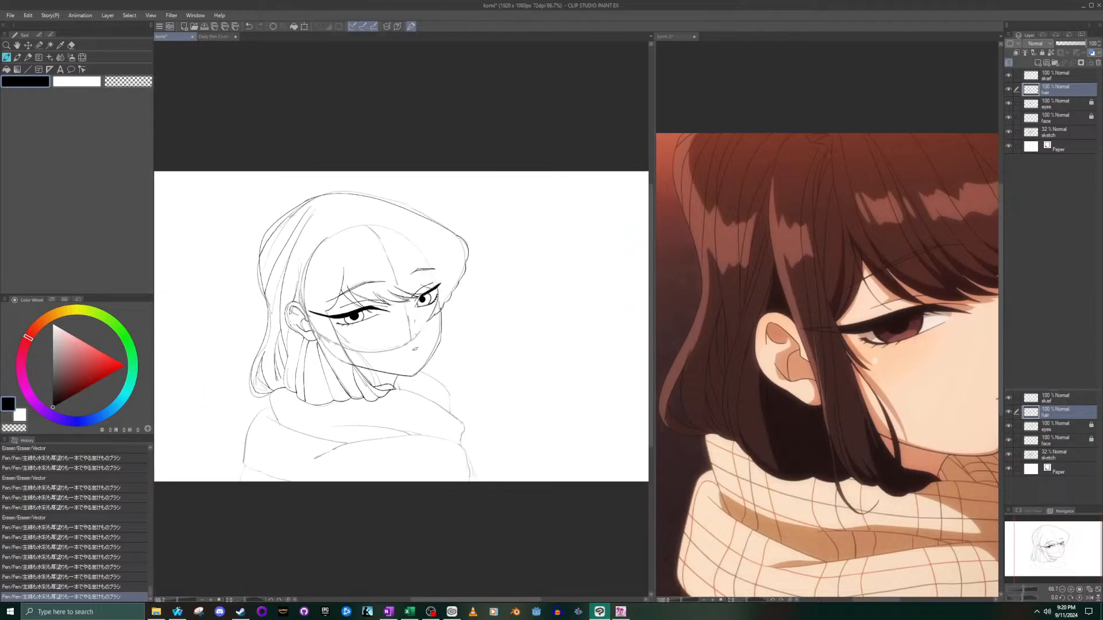
# - Ink more inner strand lines between the existing ones in the hair below the earlobe
pyautogui.scroll(7, 298, 332)
pyautogui.scroll(2, 301, 338)
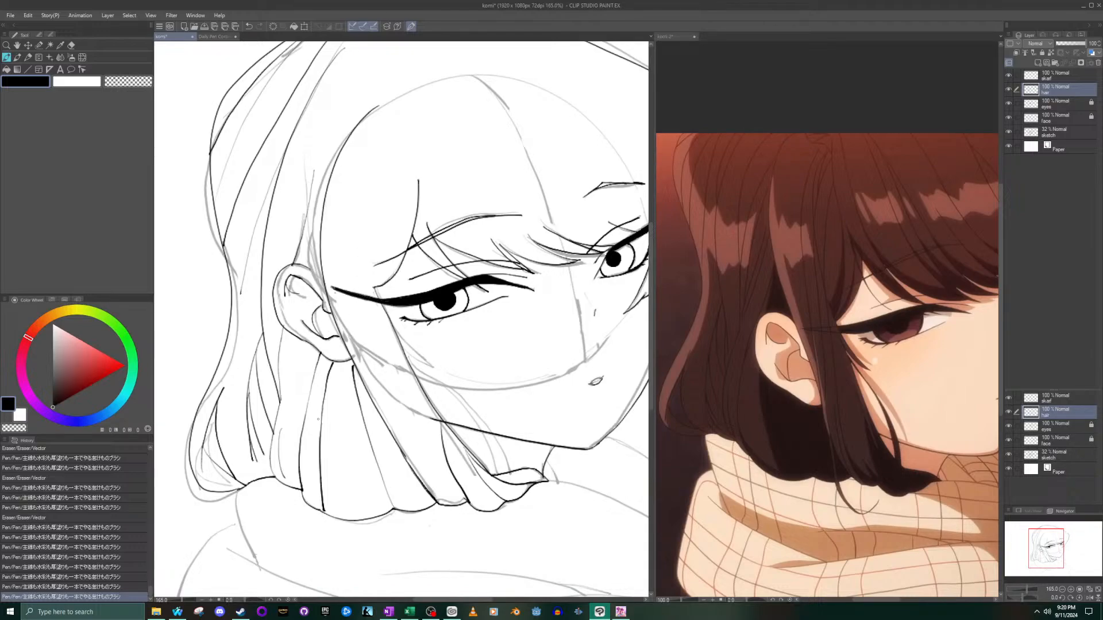
pyautogui.moveTo(322, 433); pyautogui.dragTo(323, 490)
pyautogui.moveTo(321, 434); pyautogui.dragTo(361, 517)
pyautogui.scroll(-3, 347, 493)
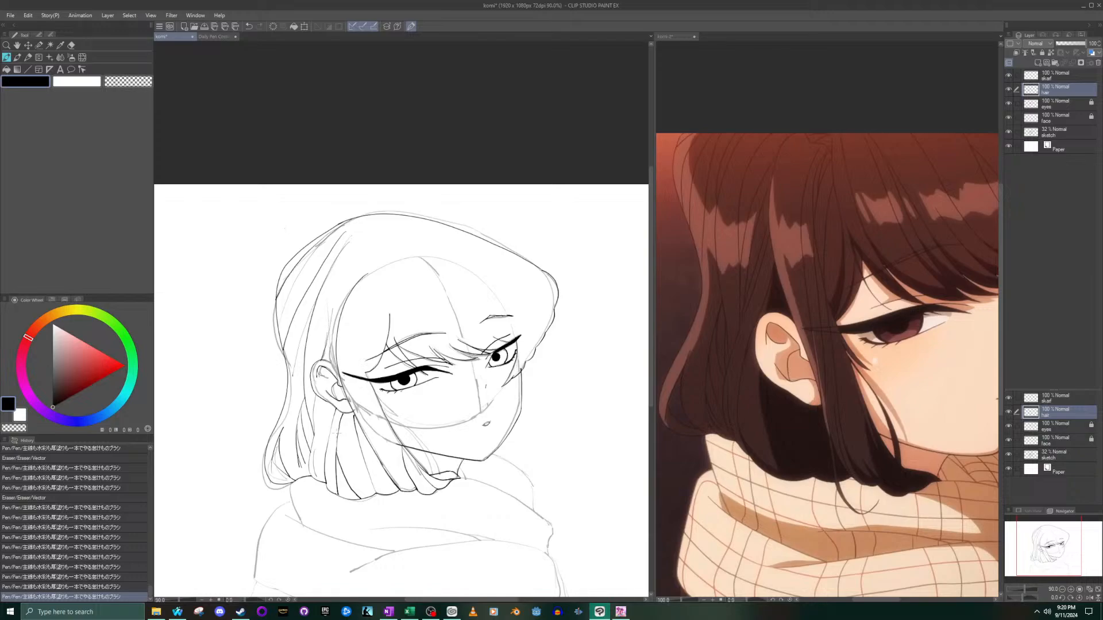
# - Ink the lower edge of the parted lock above the eye and a long line from the forehead down to it
pyautogui.scroll(3, 352, 252)
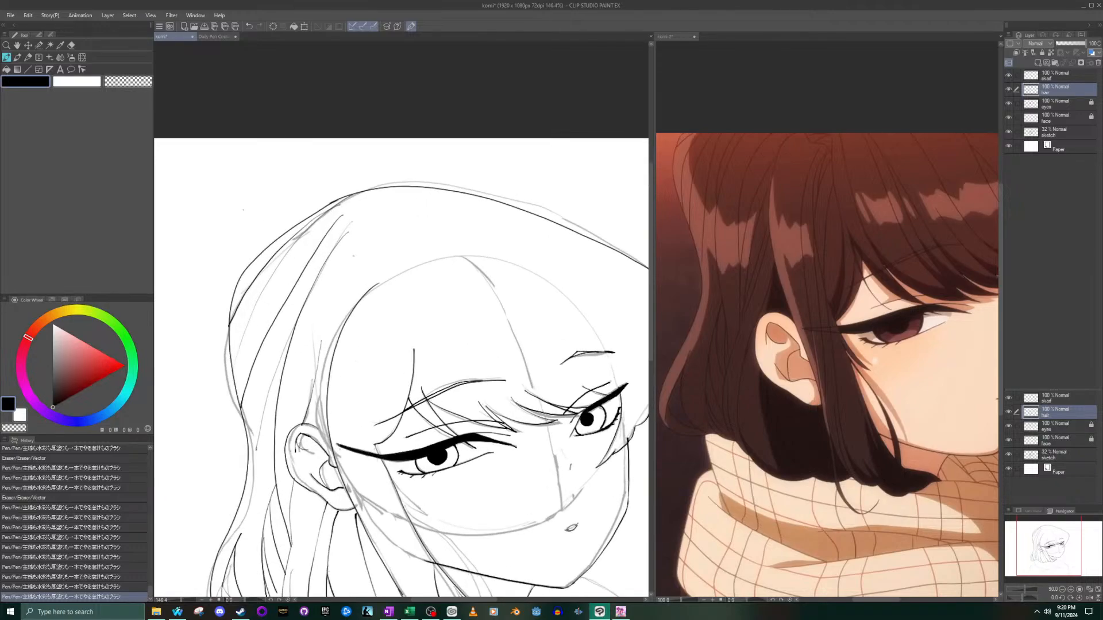
pyautogui.moveTo(381, 436); pyautogui.dragTo(417, 368)
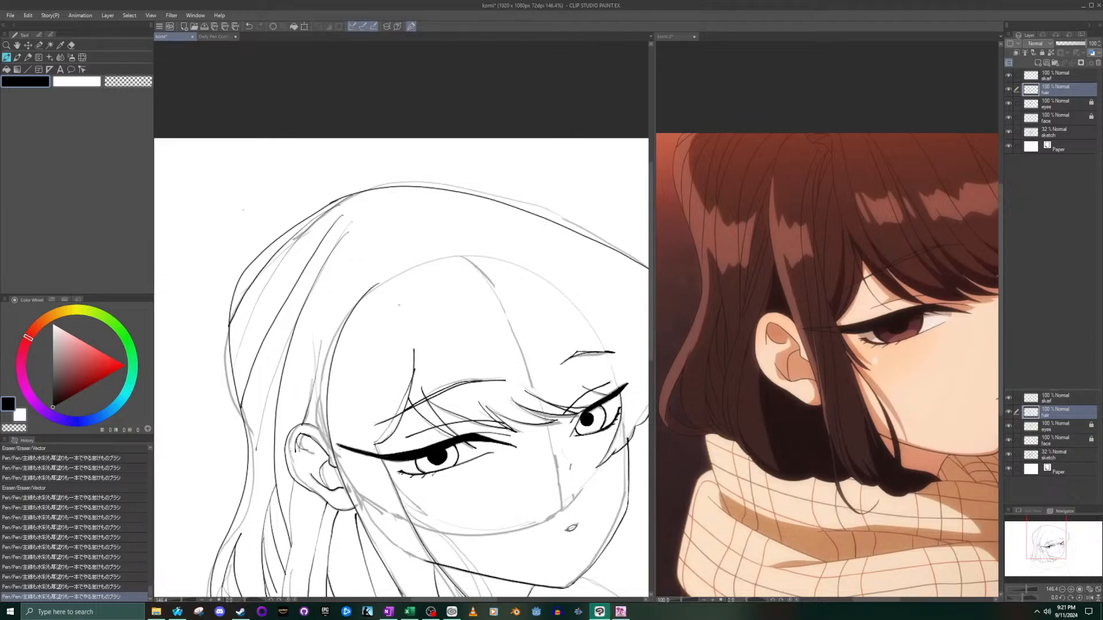
pyautogui.moveTo(400, 303)
pyautogui.mouseDown()
pyautogui.moveTo(373, 386)
pyautogui.moveTo(377, 443)
pyautogui.mouseUp()
pyautogui.hotkey('ctrl', 'z')
pyautogui.moveTo(395, 295); pyautogui.dragTo(372, 439)
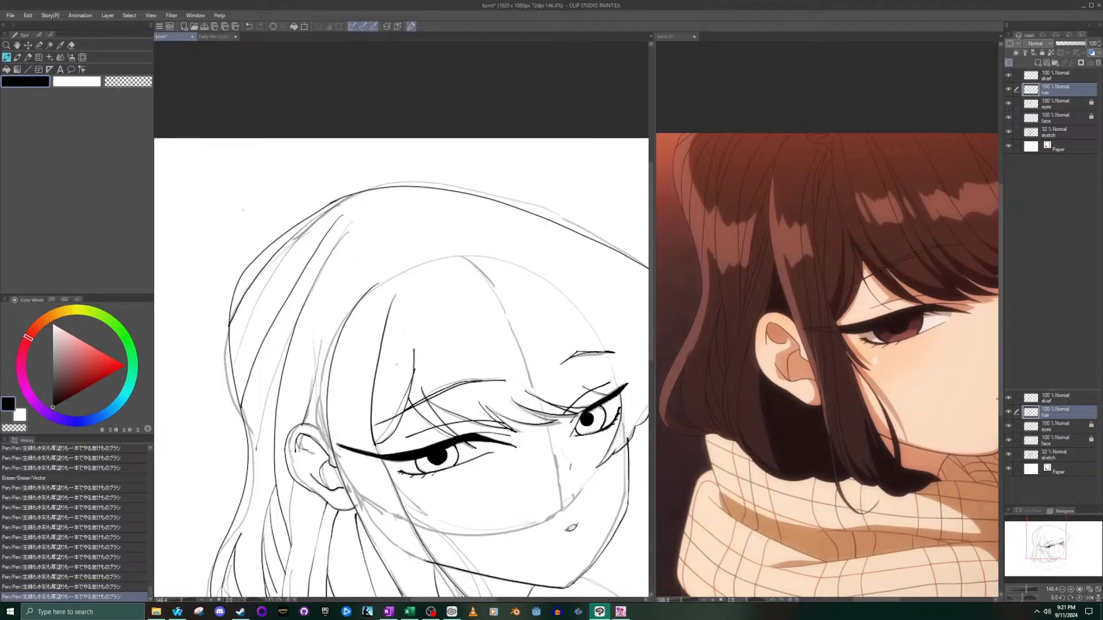
# - Ink a short branching strand on the forehead that curves into the long line above the eye
pyautogui.moveTo(424, 314); pyautogui.dragTo(414, 372)
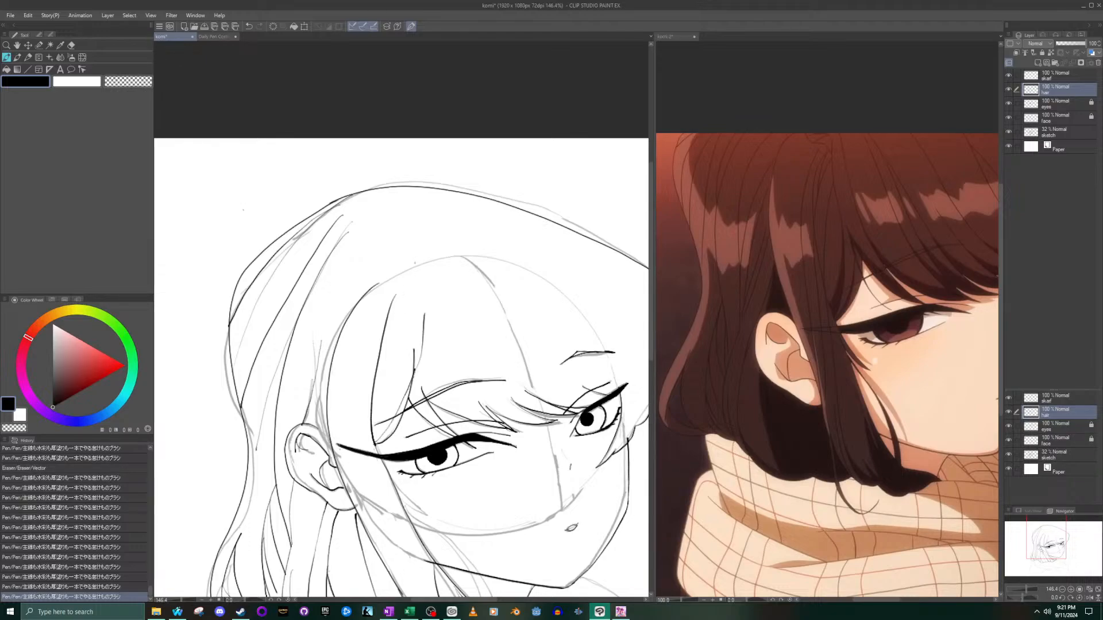
pyautogui.hotkey('ctrl', 'z')
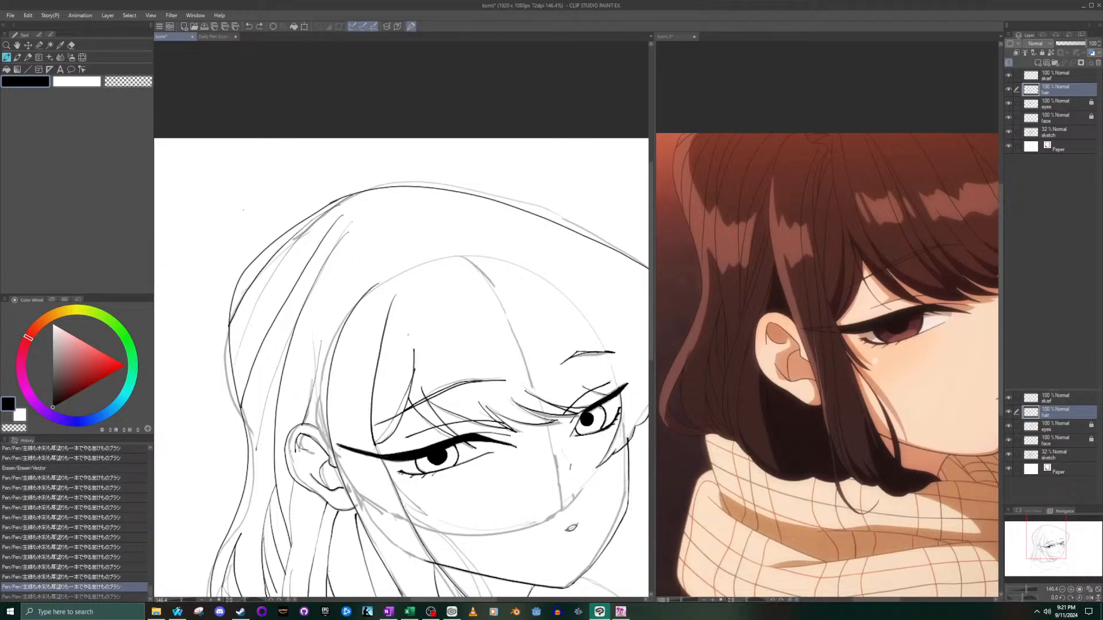
pyautogui.moveTo(414, 318)
pyautogui.mouseDown()
pyautogui.moveTo(386, 381)
pyautogui.moveTo(379, 443)
pyautogui.mouseUp()
pyautogui.hotkey('ctrl', 'z')
pyautogui.moveTo(417, 303); pyautogui.dragTo(372, 381)
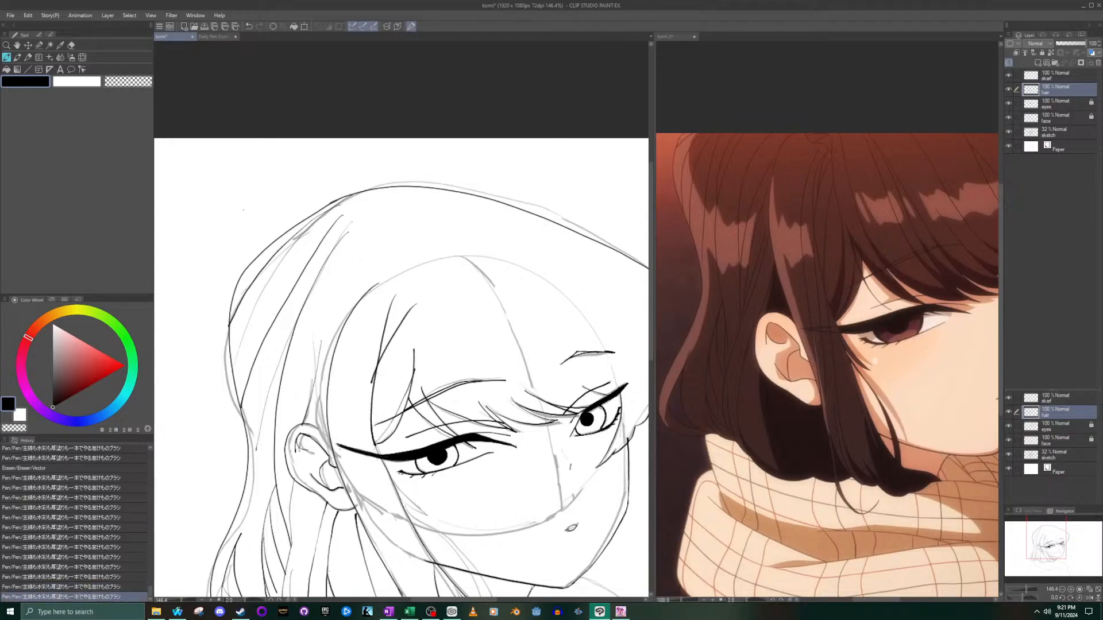
pyautogui.hotkey('ctrl', 'z')
pyautogui.moveTo(411, 311); pyautogui.dragTo(381, 361)
pyautogui.scroll(-5, 380, 345)
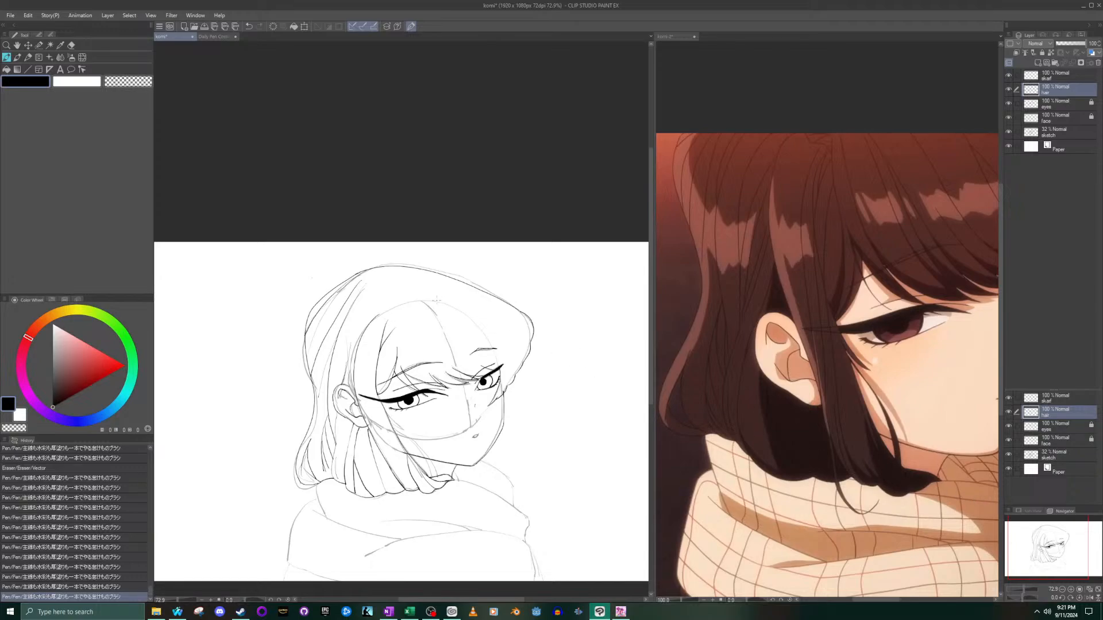
# - Ink two long strands down the side lock, one from the forehead fork to the earlobe and one across the outer eye corner
pyautogui.scroll(8, 379, 368)
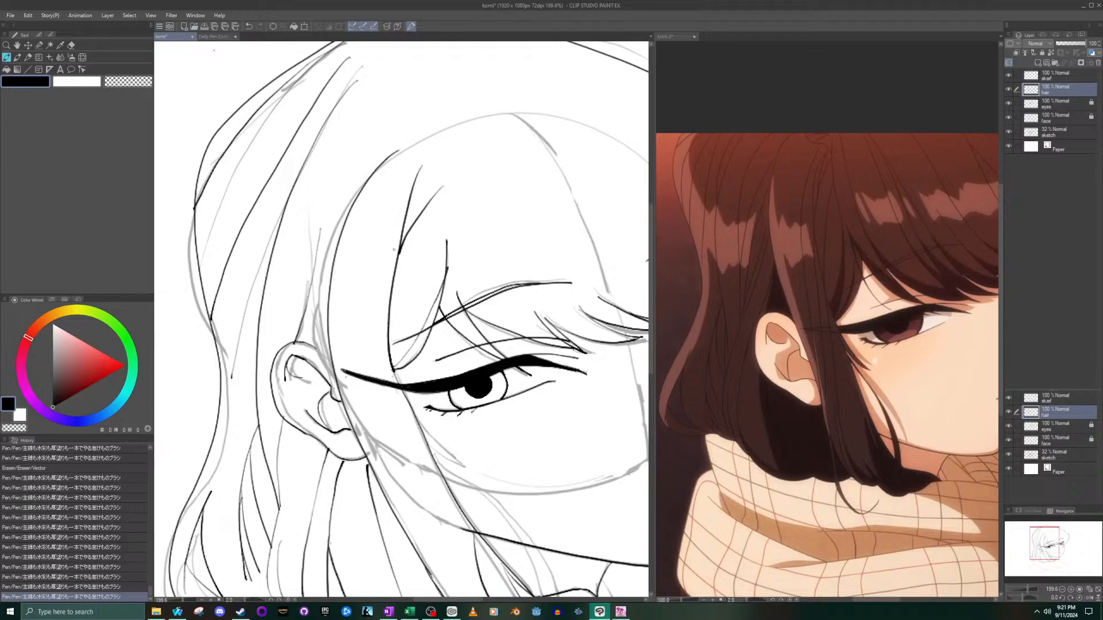
pyautogui.moveTo(399, 253); pyautogui.dragTo(370, 462)
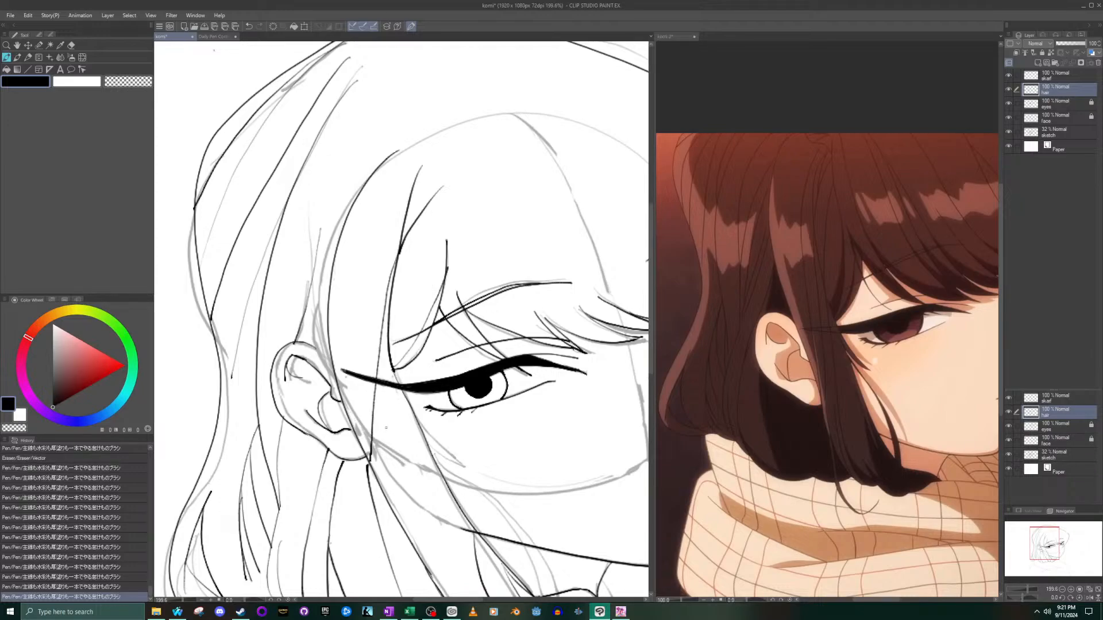
pyautogui.moveTo(395, 379); pyautogui.dragTo(397, 506)
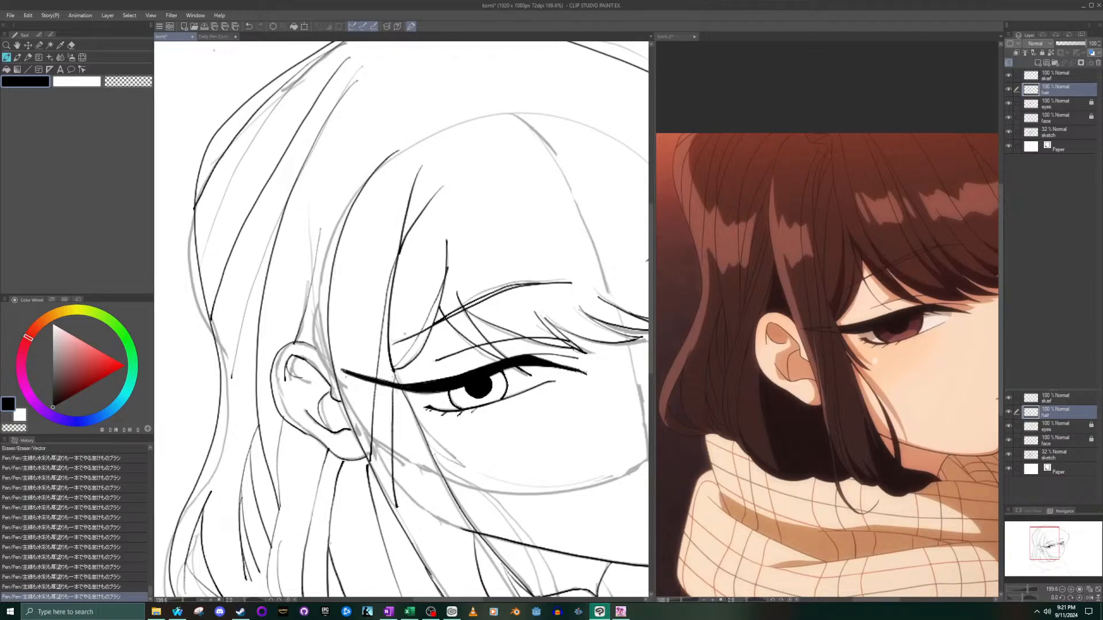
pyautogui.hotkey('ctrl', 'z')
pyautogui.moveTo(389, 362); pyautogui.dragTo(398, 511)
pyautogui.hotkey('ctrl', 'z')
pyautogui.moveTo(392, 368); pyautogui.dragTo(389, 498)
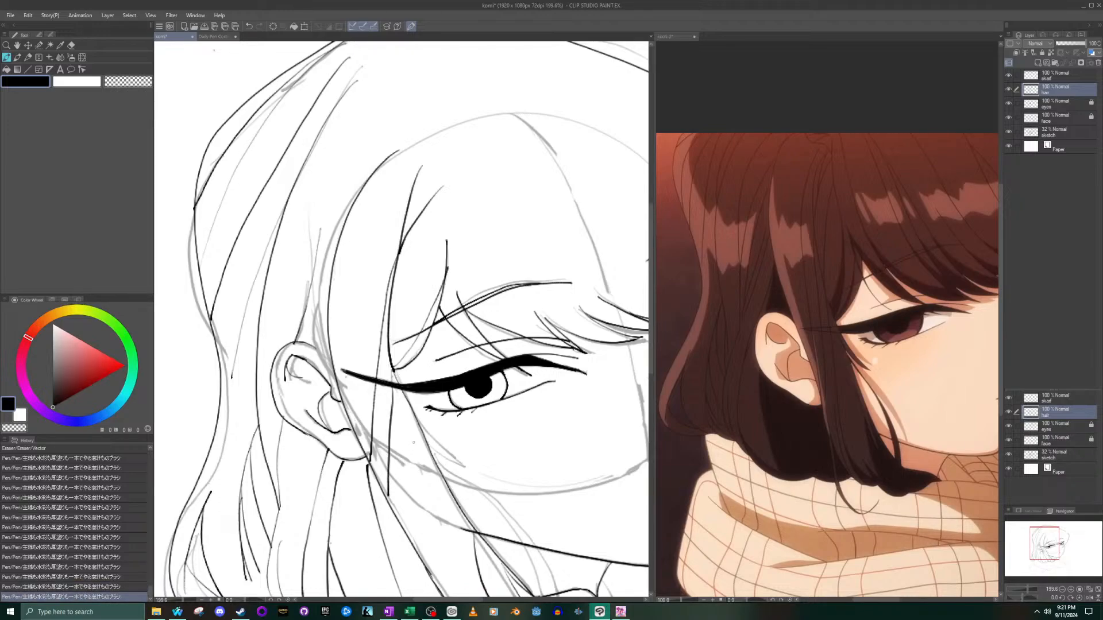
# - Ink strand lines in the lower side lock, from beside the eye down across the jaw
pyautogui.moveTo(415, 414); pyautogui.dragTo(415, 547)
pyautogui.scroll(-5, 437, 549)
pyautogui.scroll(6, 450, 550)
pyautogui.moveTo(416, 452); pyautogui.dragTo(428, 561)
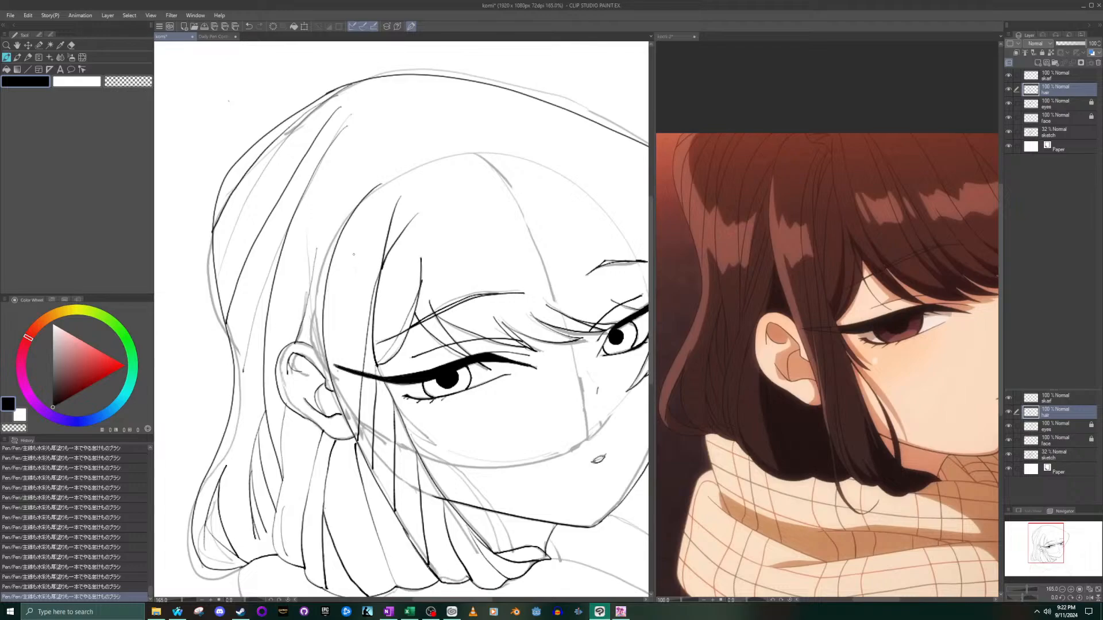
# - Ink a long strand from the hairline down to the outer tip of the upper eyelid
pyautogui.scroll(2, 355, 248)
pyautogui.scroll(-3, 356, 250)
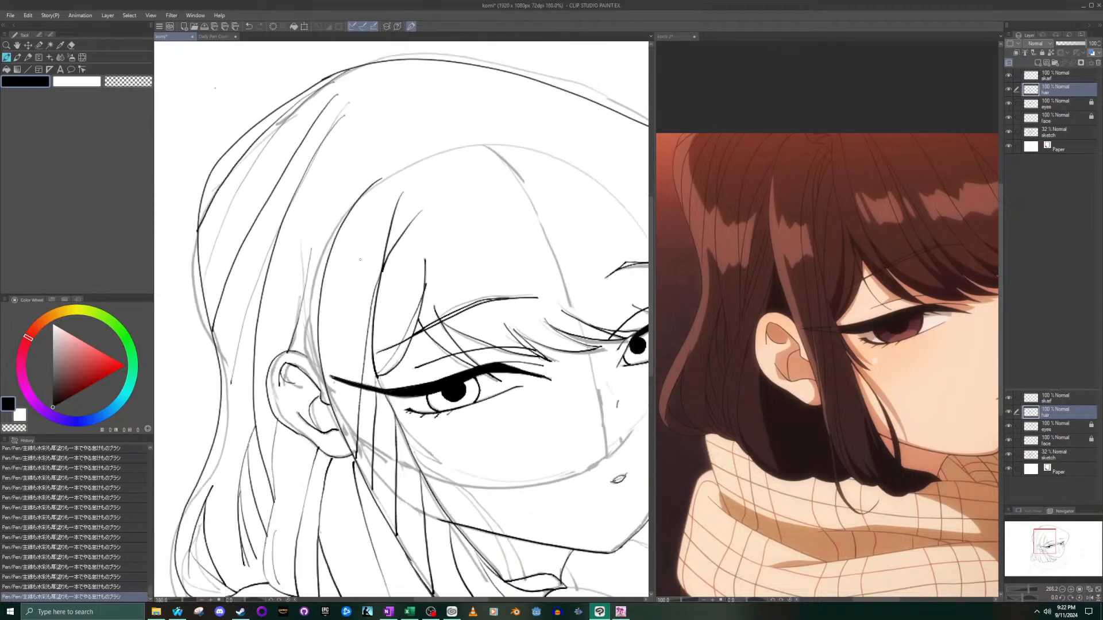
pyautogui.moveTo(381, 207); pyautogui.dragTo(337, 409)
pyautogui.hotkey('ctrl', 'z')
pyautogui.moveTo(385, 202); pyautogui.dragTo(331, 366)
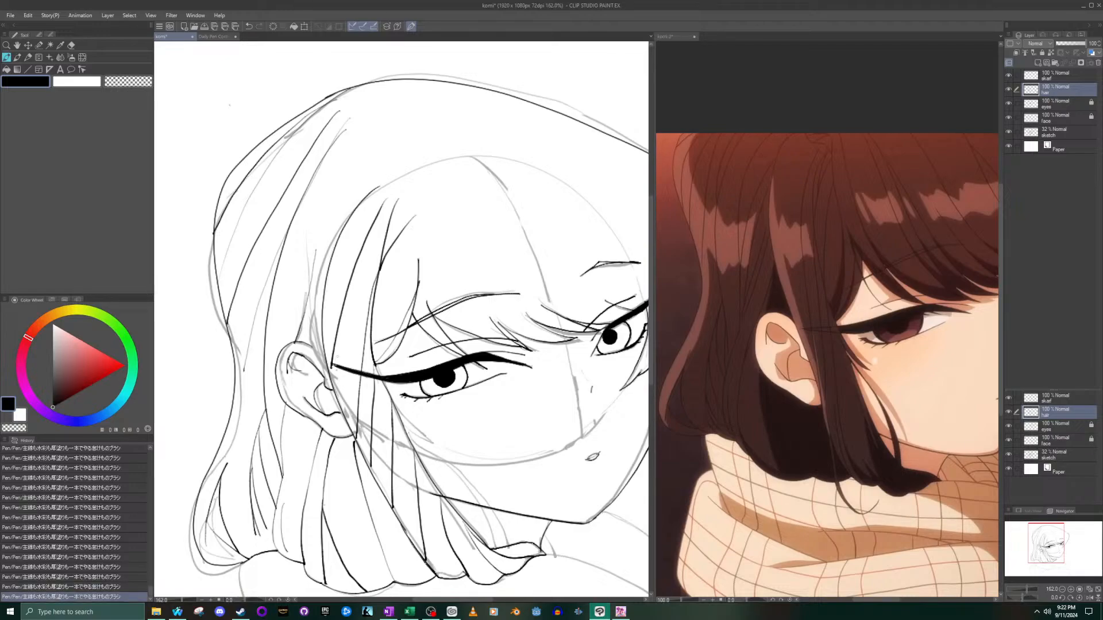
pyautogui.scroll(-8, 338, 353)
pyautogui.scroll(5, 338, 317)
pyautogui.hotkey('ctrl', 'z')
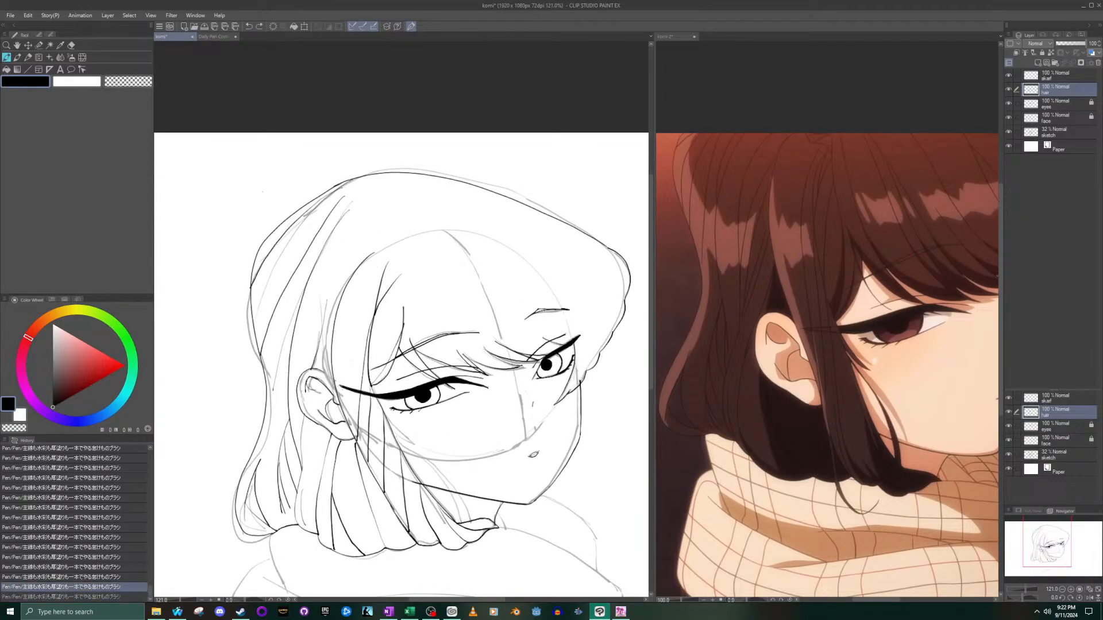
pyautogui.moveTo(342, 400)
pyautogui.mouseDown()
pyautogui.moveTo(377, 274)
pyautogui.moveTo(336, 386)
pyautogui.mouseUp()
pyautogui.hotkey('ctrl', 'z')
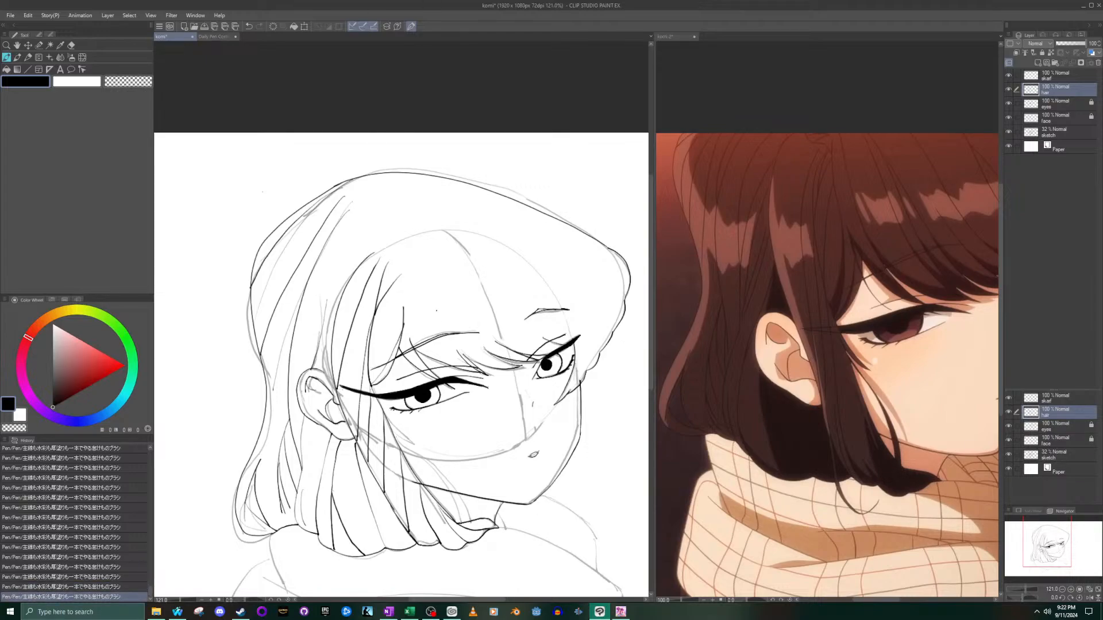
# - Ink a long strand line from the top of the forehead down into the bangs above the nearer eye
pyautogui.scroll(1, 425, 284)
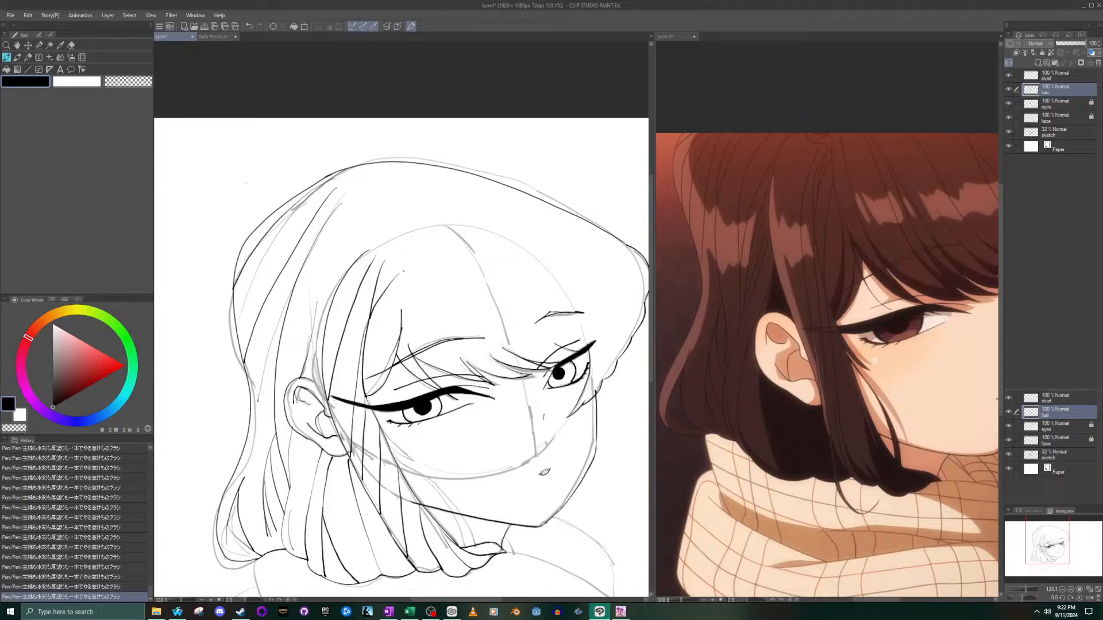
pyautogui.moveTo(409, 345)
pyautogui.mouseDown()
pyautogui.moveTo(427, 253)
pyautogui.moveTo(402, 271)
pyautogui.moveTo(401, 348)
pyautogui.mouseUp()
pyautogui.hotkey('ctrl', 'z')
# - Ink a curved inner strand in the middle of the bangs, ending near the inner brow
pyautogui.hotkey('ctrl', 'z')
pyautogui.moveTo(409, 232); pyautogui.dragTo(405, 345)
pyautogui.moveTo(462, 364)
pyautogui.mouseDown()
pyautogui.moveTo(431, 286)
pyautogui.moveTo(427, 222)
pyautogui.moveTo(457, 355)
pyautogui.mouseUp()
pyautogui.hotkey('ctrl', 'z')
pyautogui.hotkey('ctrl', 'z')
pyautogui.moveTo(429, 248); pyautogui.dragTo(459, 356)
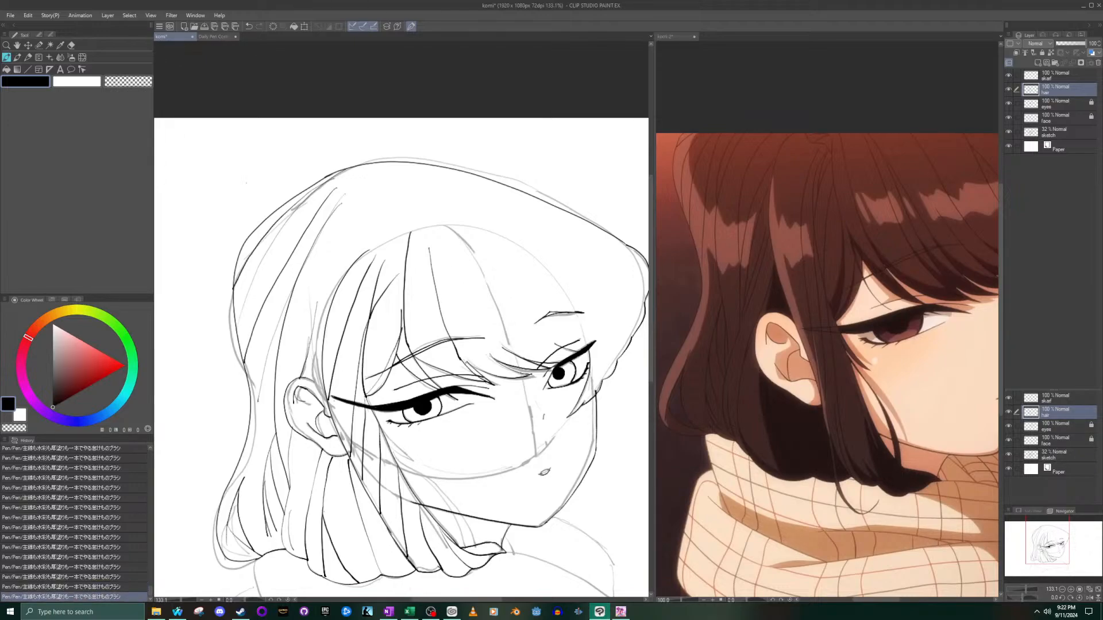
pyautogui.hotkey('ctrl', 'z')
pyautogui.moveTo(432, 248)
pyautogui.mouseDown()
pyautogui.moveTo(441, 319)
pyautogui.moveTo(454, 355)
pyautogui.moveTo(433, 262)
pyautogui.moveTo(466, 361)
pyautogui.mouseUp()
pyautogui.hotkey('ctrl', 'z')
pyautogui.hotkey('ctrl', 'z')
pyautogui.moveTo(424, 295); pyautogui.dragTo(466, 362)
pyautogui.hotkey('ctrl', 'z')
pyautogui.scroll(5, 467, 362)
pyautogui.scroll(3, 481, 362)
pyautogui.moveTo(416, 329); pyautogui.dragTo(457, 361)
pyautogui.scroll(-10, 425, 334)
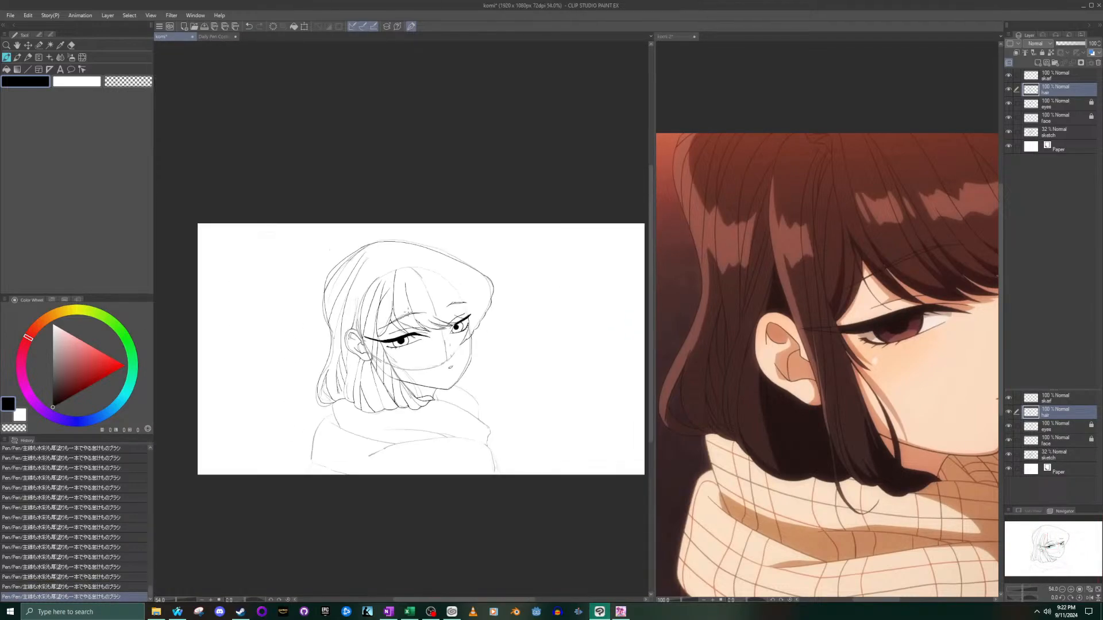
# - Ink a long curved strand from the upper side of the head down to the top of the ear
pyautogui.scroll(2, 353, 208)
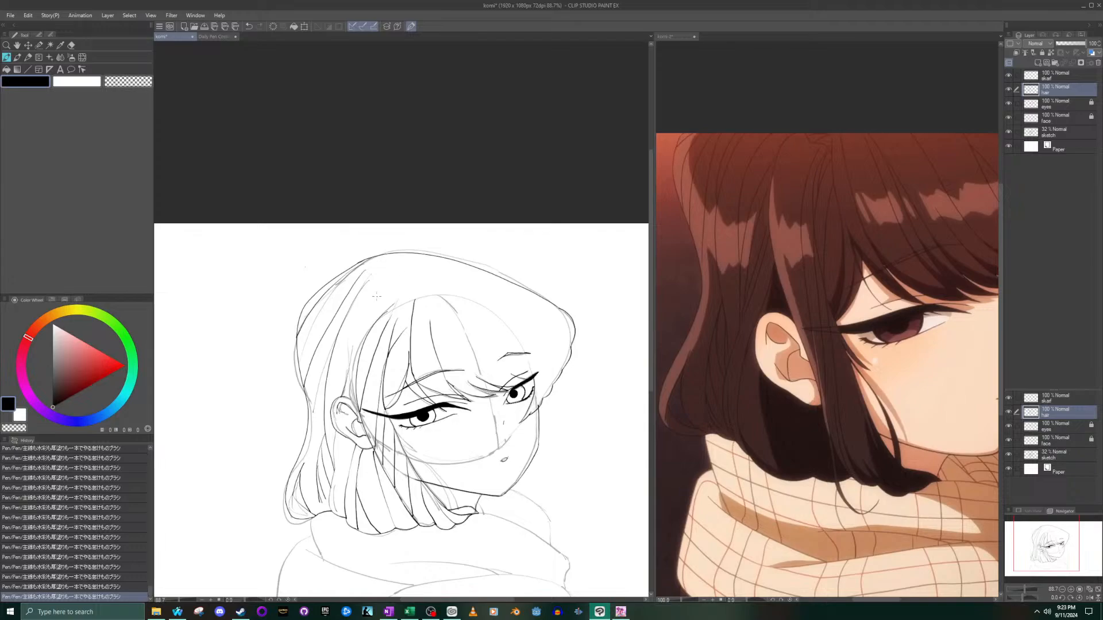
pyautogui.moveTo(379, 295); pyautogui.dragTo(345, 379)
pyautogui.hotkey('ctrl', 'z')
pyautogui.scroll(4, 342, 366)
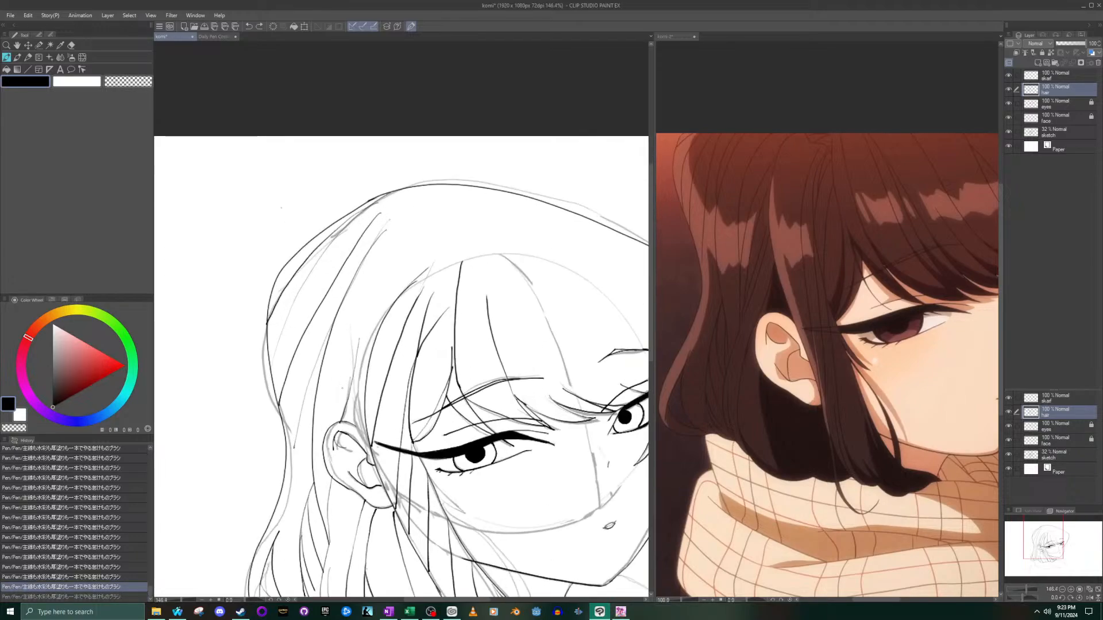
pyautogui.moveTo(345, 428); pyautogui.dragTo(388, 257)
pyautogui.hotkey('ctrl', 'z')
pyautogui.moveTo(433, 181)
pyautogui.mouseDown()
pyautogui.moveTo(384, 280)
pyautogui.moveTo(339, 430)
pyautogui.mouseUp()
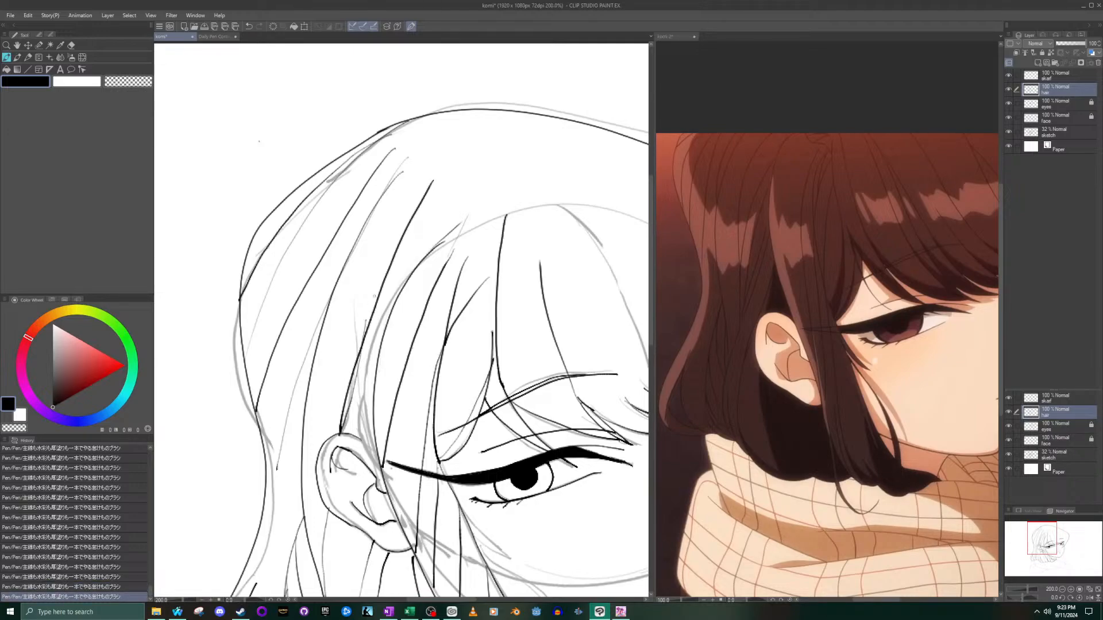
pyautogui.hotkey('ctrl', 'z')
pyautogui.moveTo(431, 189)
pyautogui.mouseDown()
pyautogui.moveTo(370, 298)
pyautogui.moveTo(338, 433)
pyautogui.mouseUp()
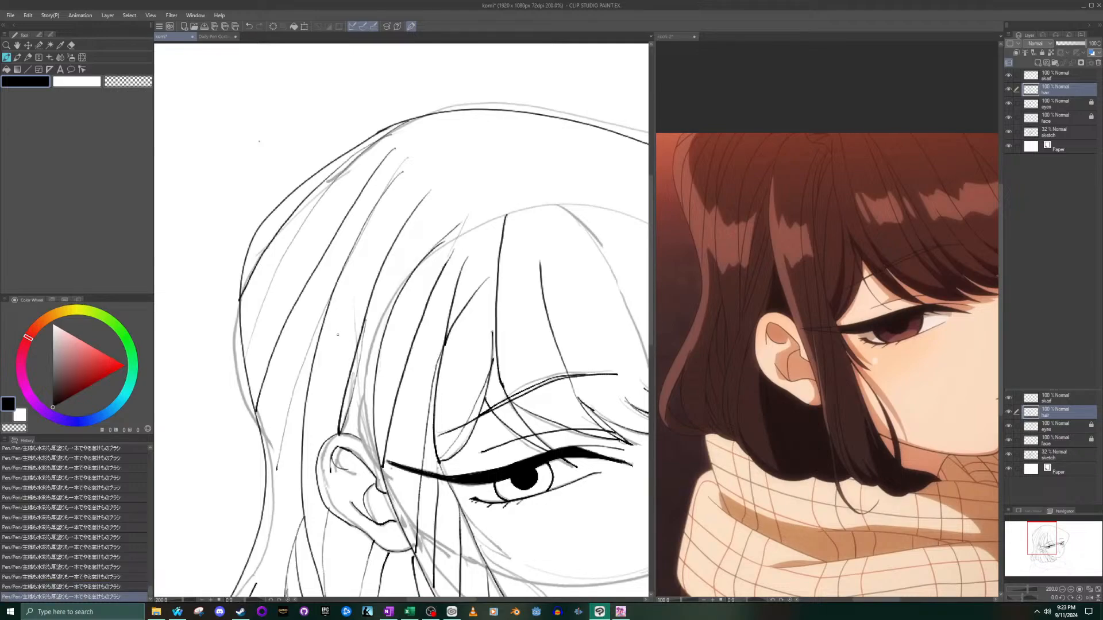
# - Redraw the curved strand from the upper side of the head down to the top of the ear as one line
pyautogui.hotkey('ctrl', 'z')
pyautogui.moveTo(339, 433)
pyautogui.mouseDown()
pyautogui.moveTo(365, 347)
pyautogui.moveTo(446, 198)
pyautogui.moveTo(427, 199)
pyautogui.moveTo(379, 295)
pyautogui.moveTo(340, 429)
pyautogui.mouseUp()
pyautogui.hotkey('ctrl', 'z')
pyautogui.hotkey('ctrl', 'z')
pyautogui.moveTo(439, 188)
pyautogui.mouseDown()
pyautogui.moveTo(383, 287)
pyautogui.moveTo(342, 436)
pyautogui.mouseUp()
# - Erase the stray overlapping line ends along the strand just above the ear with the vector eraser
pyautogui.scroll(3, 340, 416)
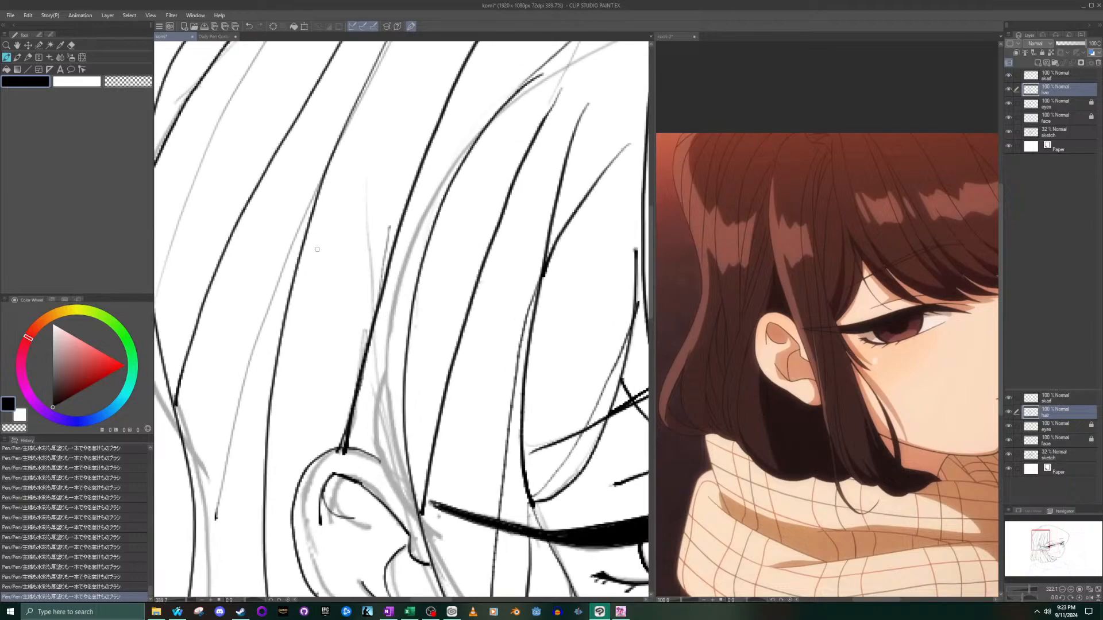
pyautogui.click(71, 45)
pyautogui.scroll(3, 315, 311)
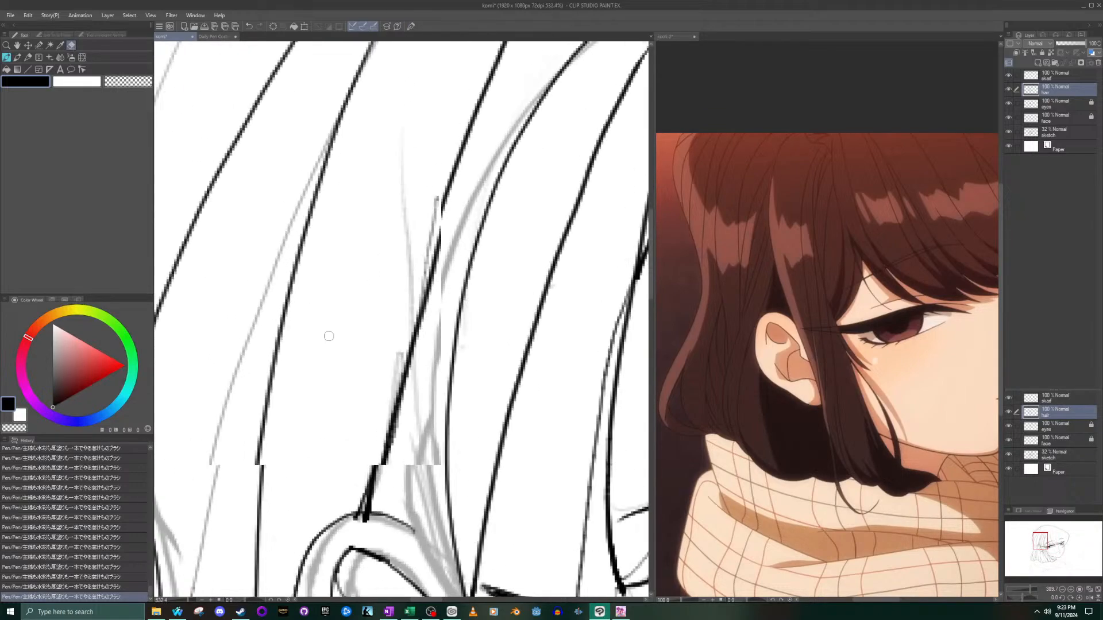
pyautogui.moveTo(372, 558); pyautogui.dragTo(368, 558)
pyautogui.moveTo(445, 185); pyautogui.dragTo(429, 284)
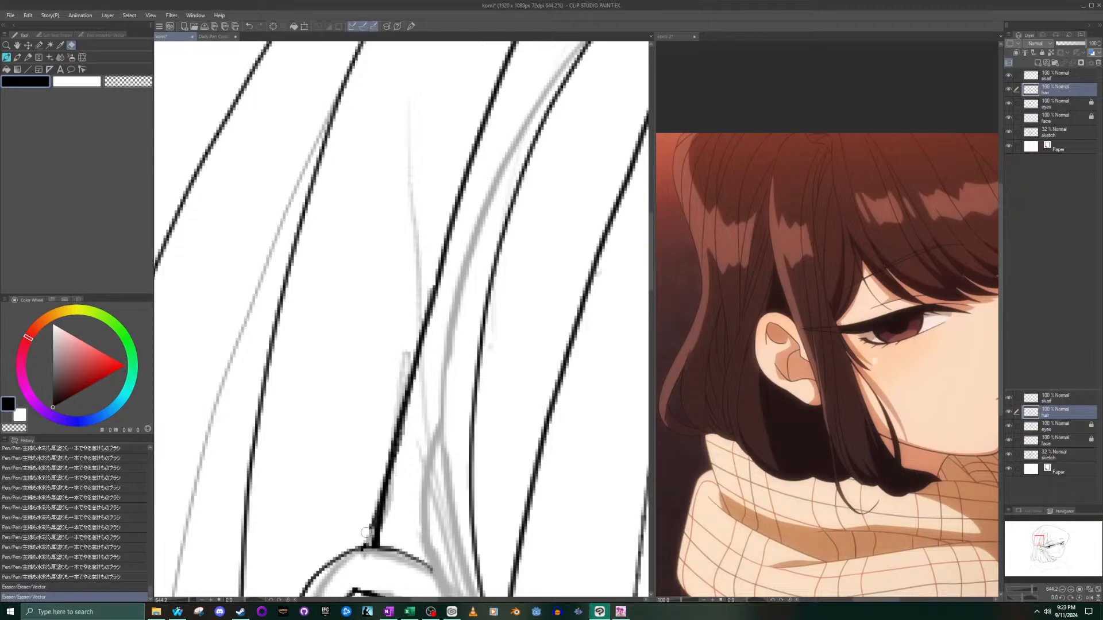
pyautogui.moveTo(361, 539); pyautogui.dragTo(361, 543)
# - Examine the whole line art with the sketch layer hidden, and show the sketch again
pyautogui.scroll(-20, 372, 494)
pyautogui.scroll(2, 432, 436)
pyautogui.scroll(3, 437, 443)
pyautogui.scroll(-5, 444, 450)
pyautogui.scroll(2, 445, 449)
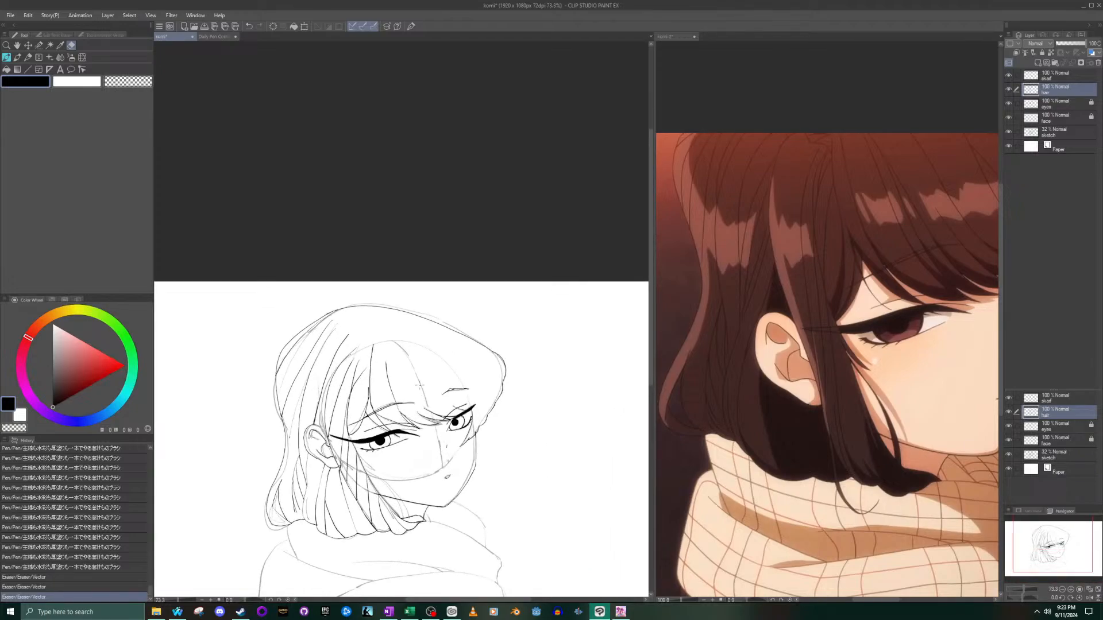
pyautogui.scroll(1, 420, 385)
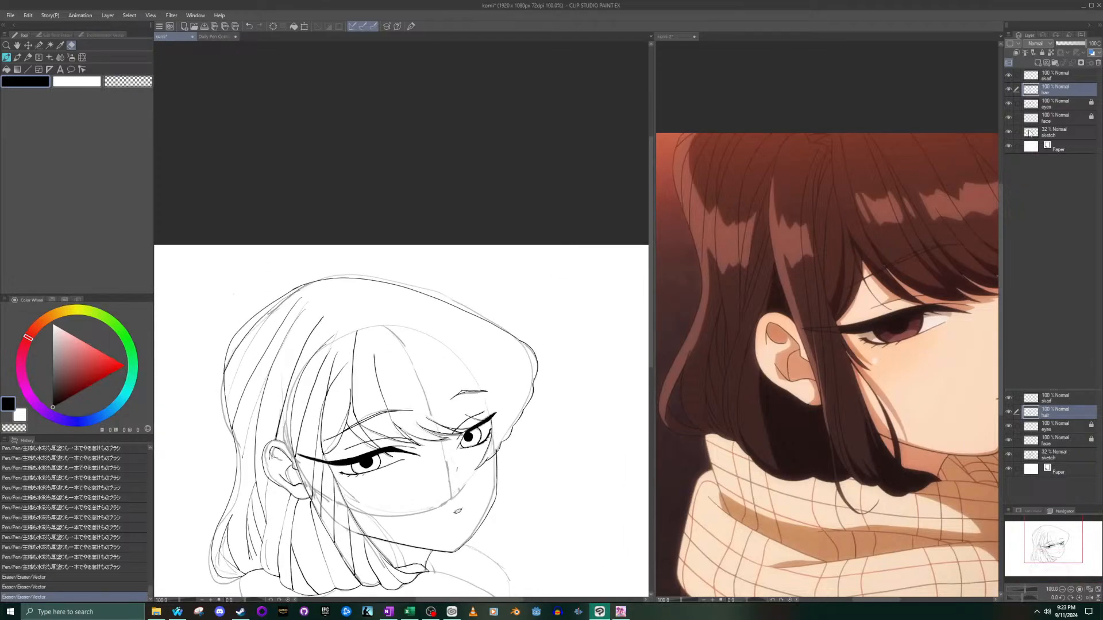
pyautogui.click(1006, 132)
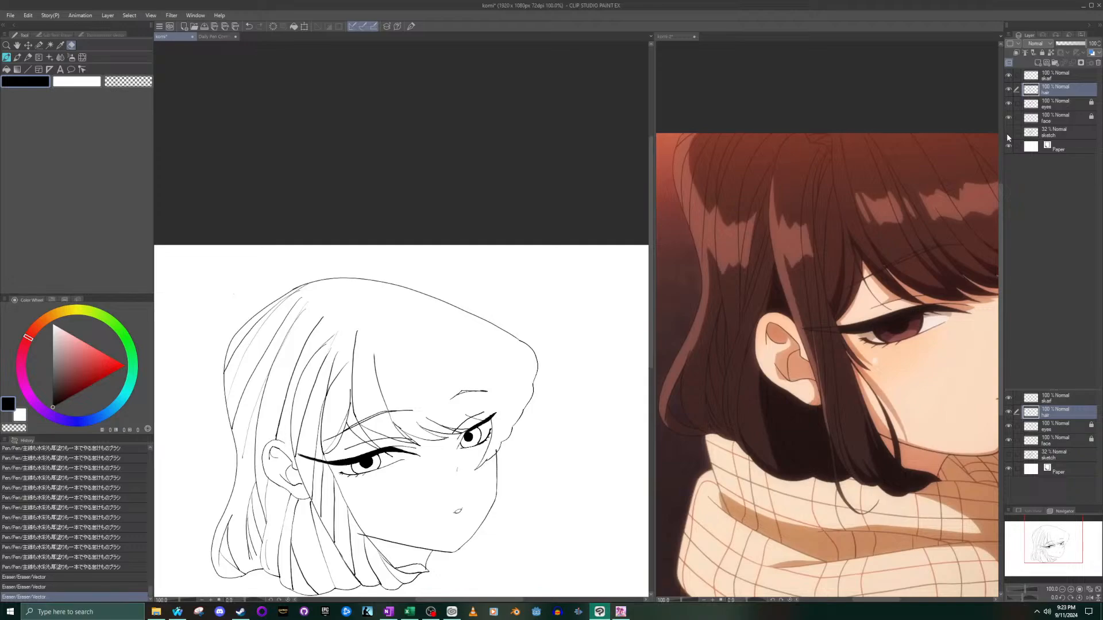
pyautogui.click(1007, 132)
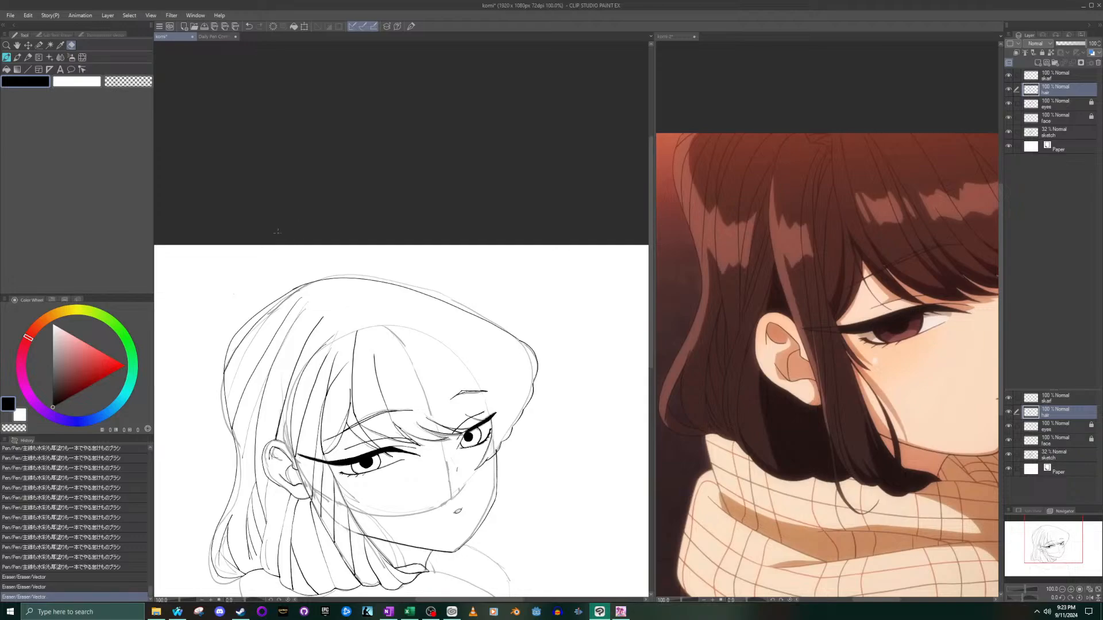
# - Erase the straight inner strand lines in the side lock between the ear and the nearer cheek
pyautogui.scroll(3, 324, 448)
pyautogui.scroll(-6, 344, 529)
pyautogui.scroll(6, 347, 575)
pyautogui.scroll(1, 347, 586)
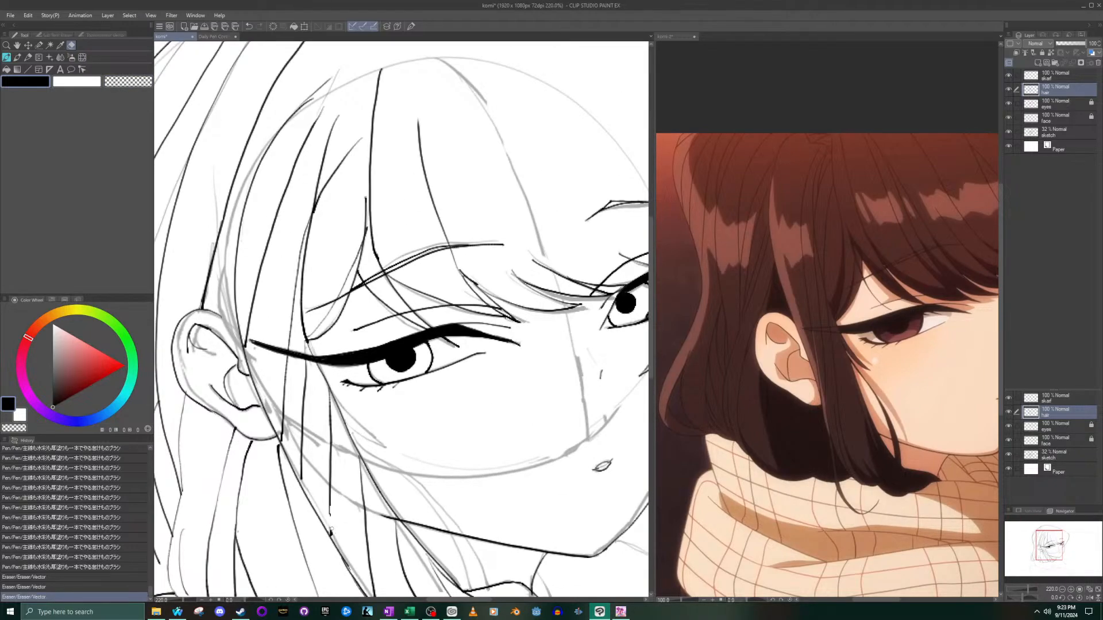
pyautogui.moveTo(331, 490); pyautogui.dragTo(328, 398)
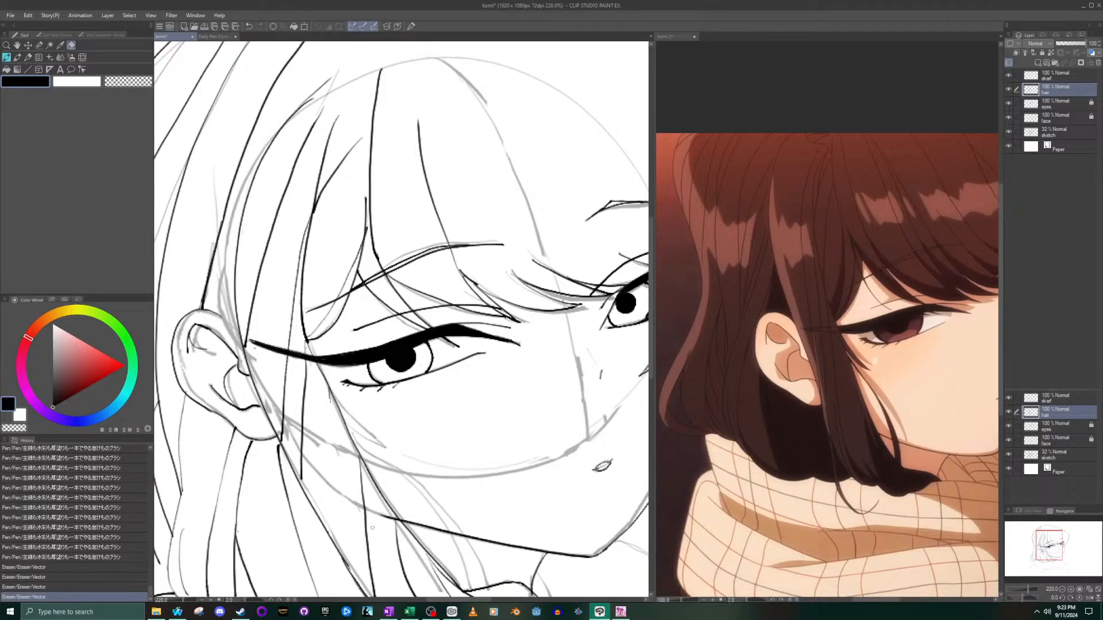
pyautogui.scroll(-4, 350, 487)
pyautogui.scroll(6, 362, 540)
pyautogui.moveTo(364, 548)
pyautogui.mouseDown()
pyautogui.moveTo(338, 489)
pyautogui.moveTo(359, 507)
pyautogui.moveTo(360, 489)
pyautogui.moveTo(317, 414)
pyautogui.moveTo(355, 463)
pyautogui.moveTo(329, 409)
pyautogui.moveTo(351, 439)
pyautogui.moveTo(339, 357)
pyautogui.mouseUp()
pyautogui.moveTo(267, 377); pyautogui.dragTo(270, 227)
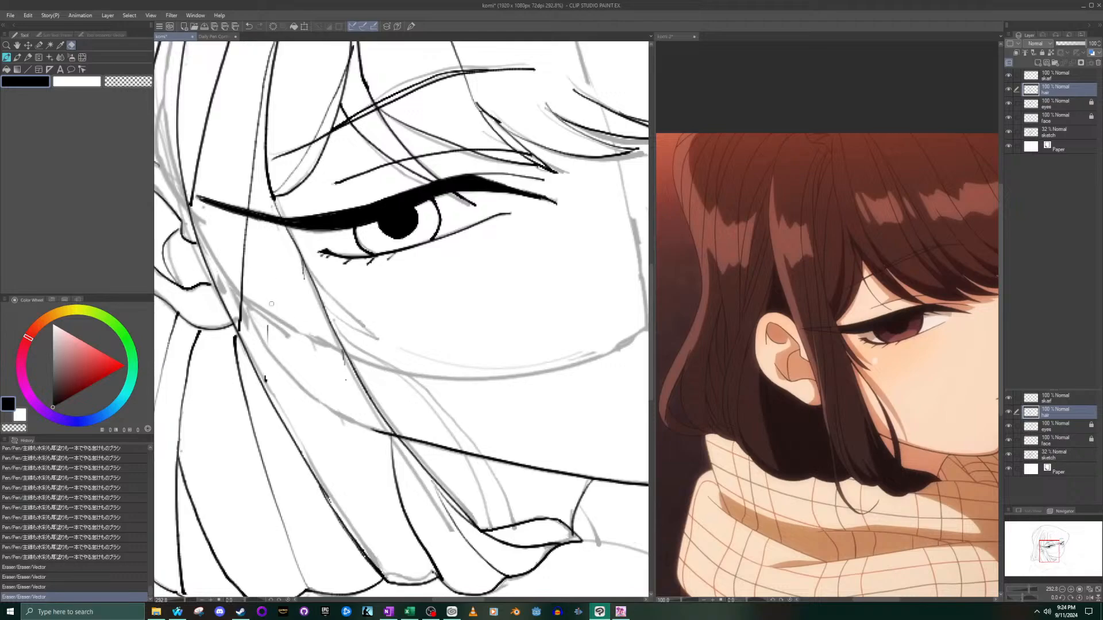
pyautogui.moveTo(268, 384); pyautogui.dragTo(274, 312)
pyautogui.scroll(-10, 255, 172)
pyautogui.scroll(3, 272, 124)
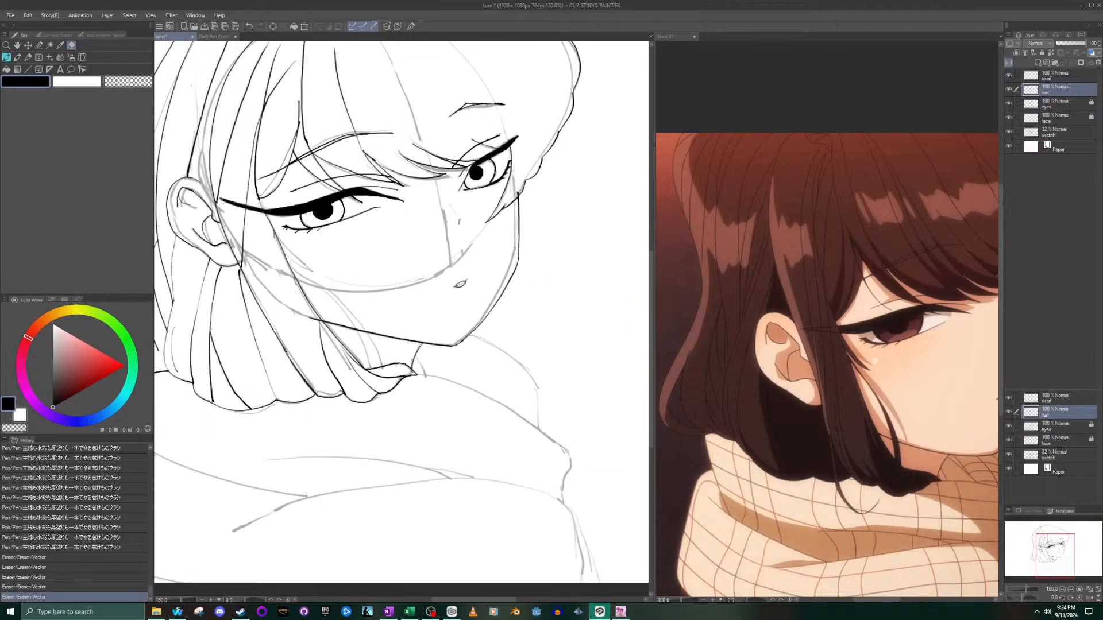
# - Ink new inner strand lines down the side lock from the nearer eye's outer corner toward the hair tips
pyautogui.click(17, 57)
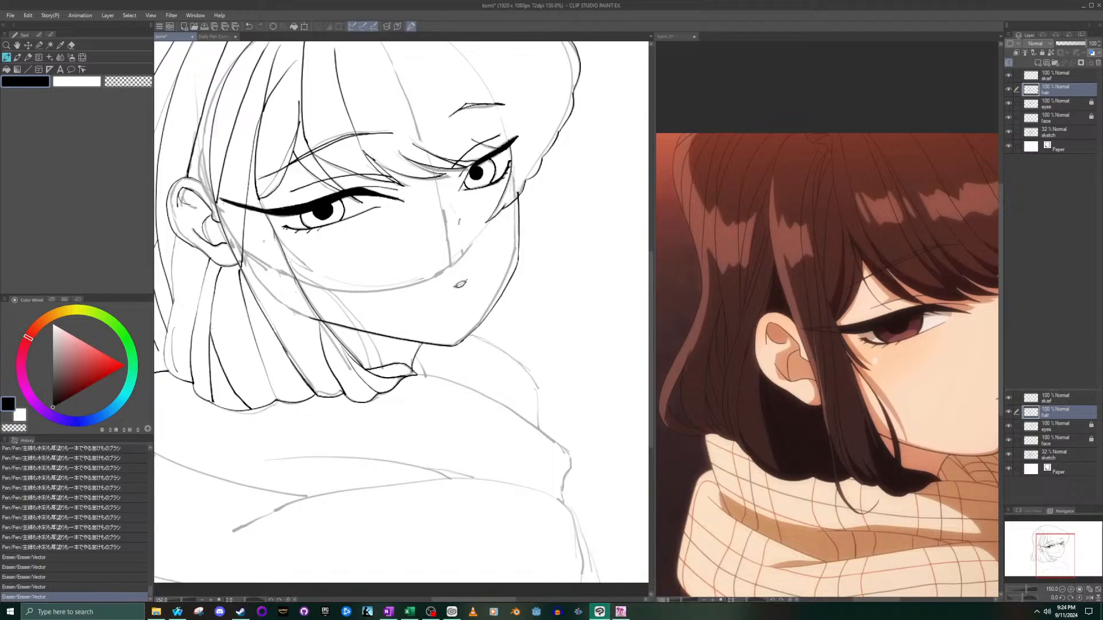
pyautogui.moveTo(261, 211)
pyautogui.mouseDown()
pyautogui.moveTo(263, 243)
pyautogui.moveTo(299, 291)
pyautogui.moveTo(288, 357)
pyautogui.mouseUp()
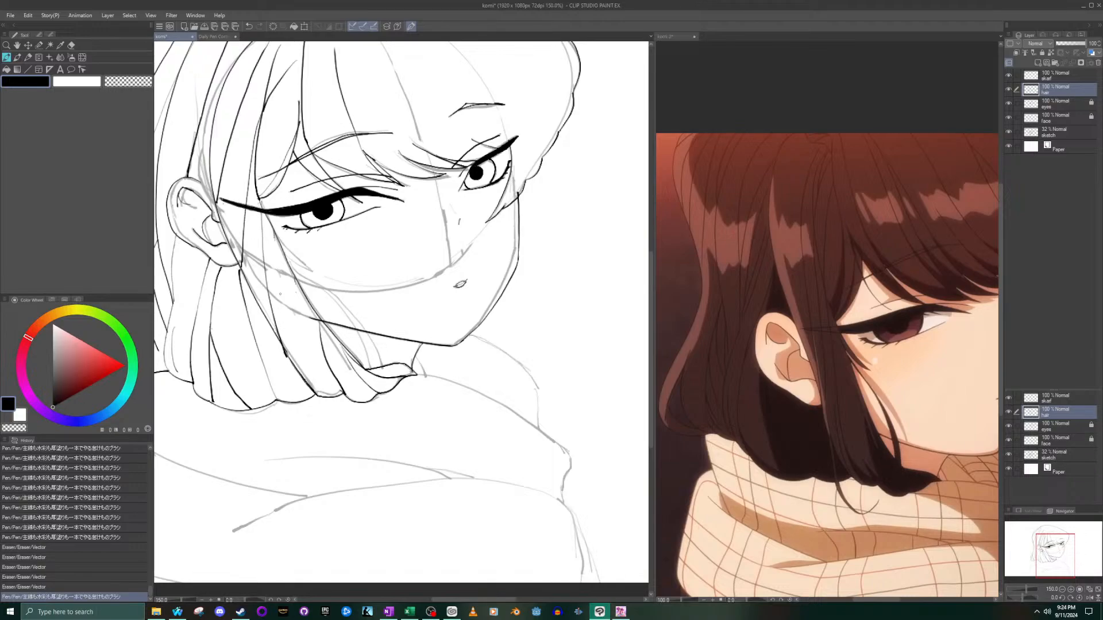
pyautogui.moveTo(274, 236); pyautogui.dragTo(304, 377)
pyautogui.moveTo(288, 264); pyautogui.dragTo(321, 403)
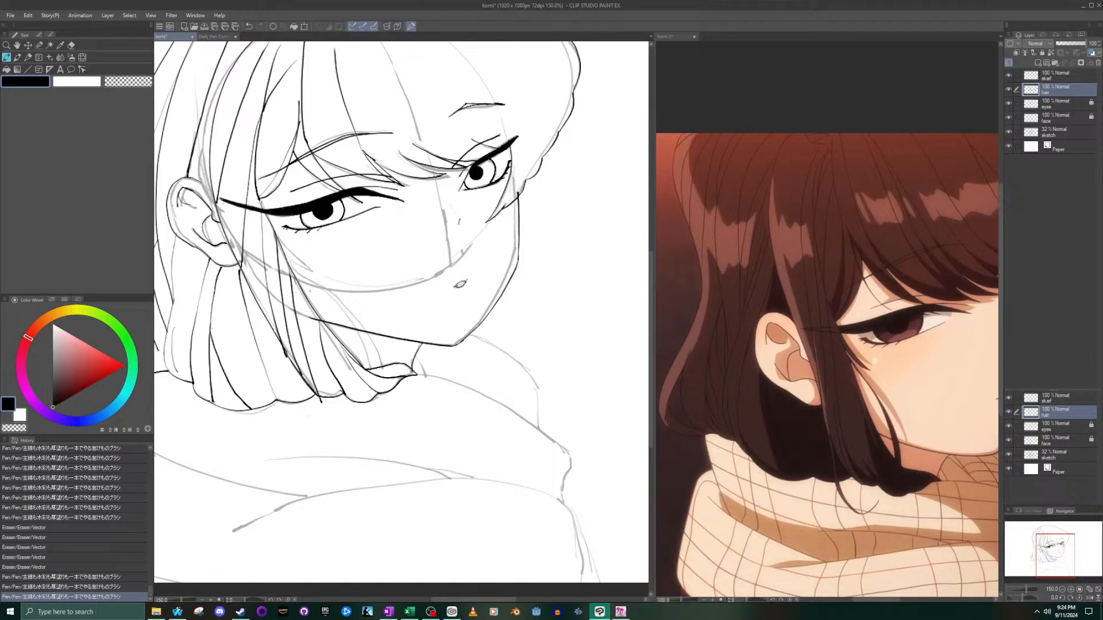
pyautogui.hotkey('ctrl', 'z')
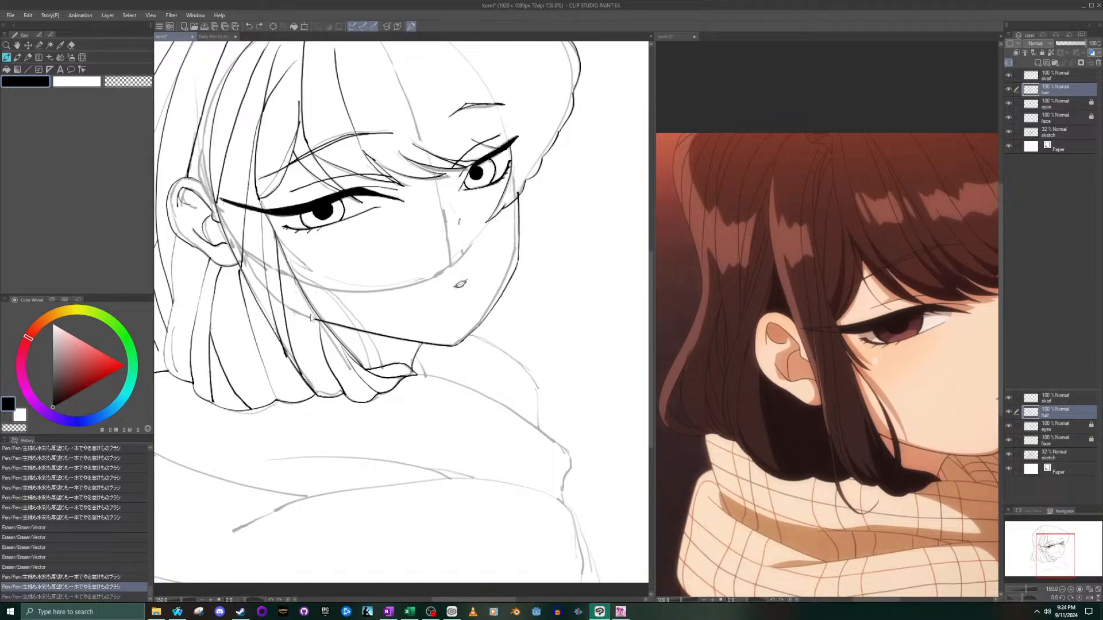
pyautogui.moveTo(295, 283); pyautogui.dragTo(314, 386)
pyautogui.scroll(-5, 311, 278)
pyautogui.scroll(5, 354, 197)
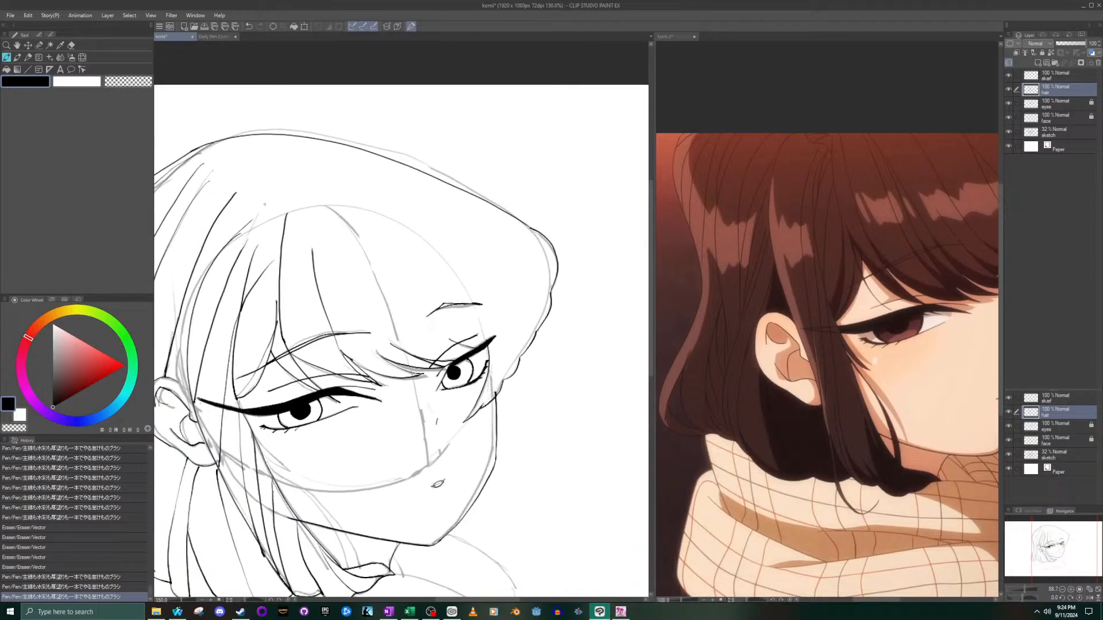
# - Ink a long curved strand in the middle of the bangs, from the forehead down toward their lower edge
pyautogui.click(815, 223)
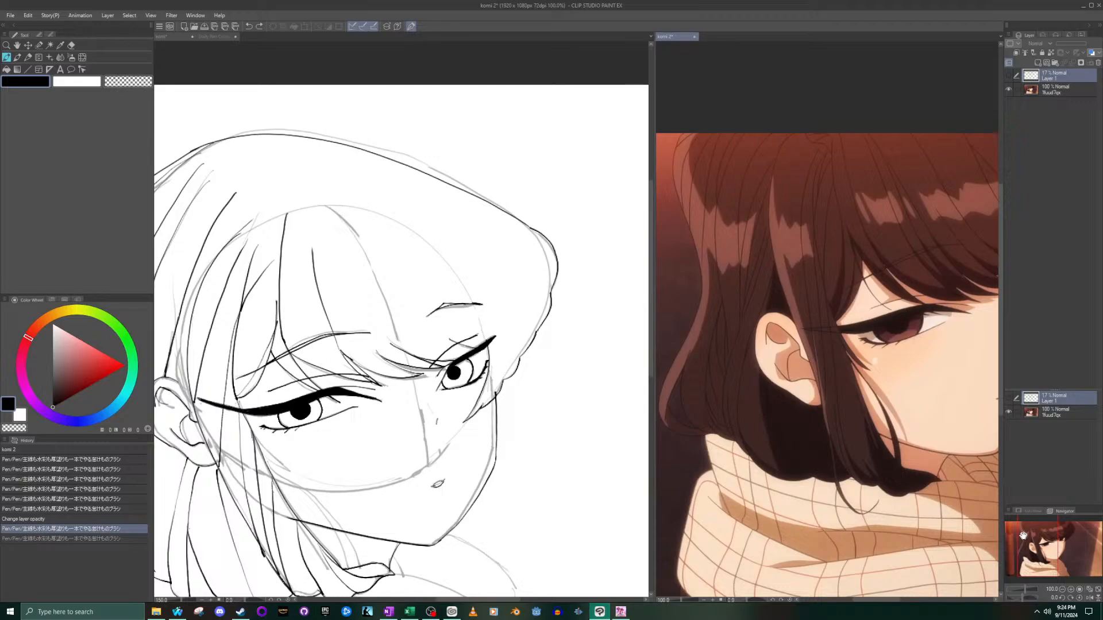
pyautogui.moveTo(1023, 536); pyautogui.dragTo(1015, 518)
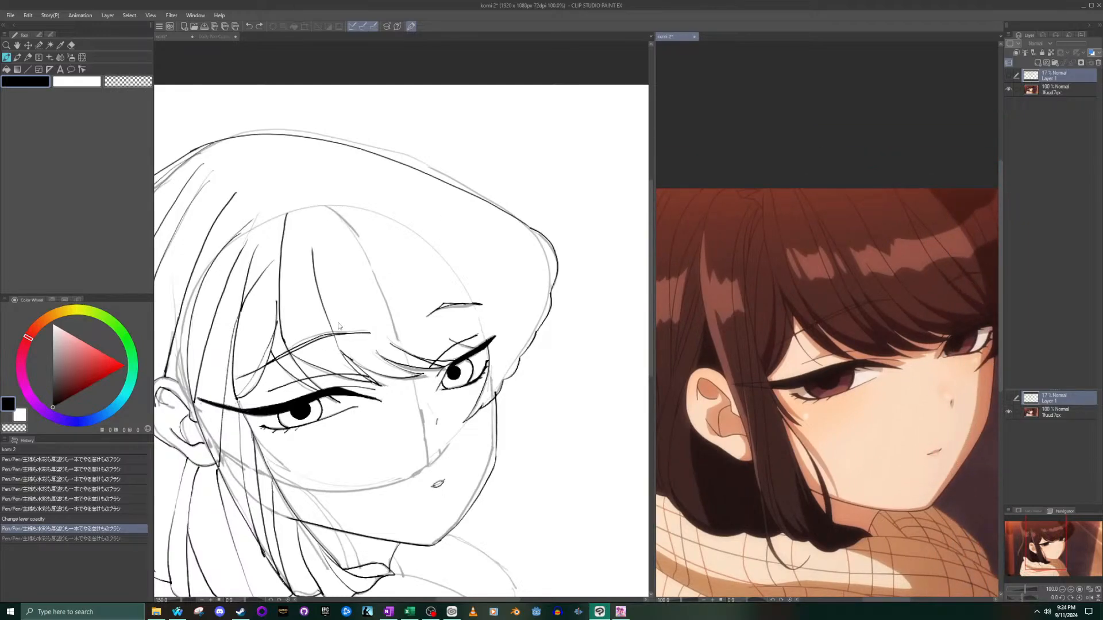
pyautogui.click(336, 344)
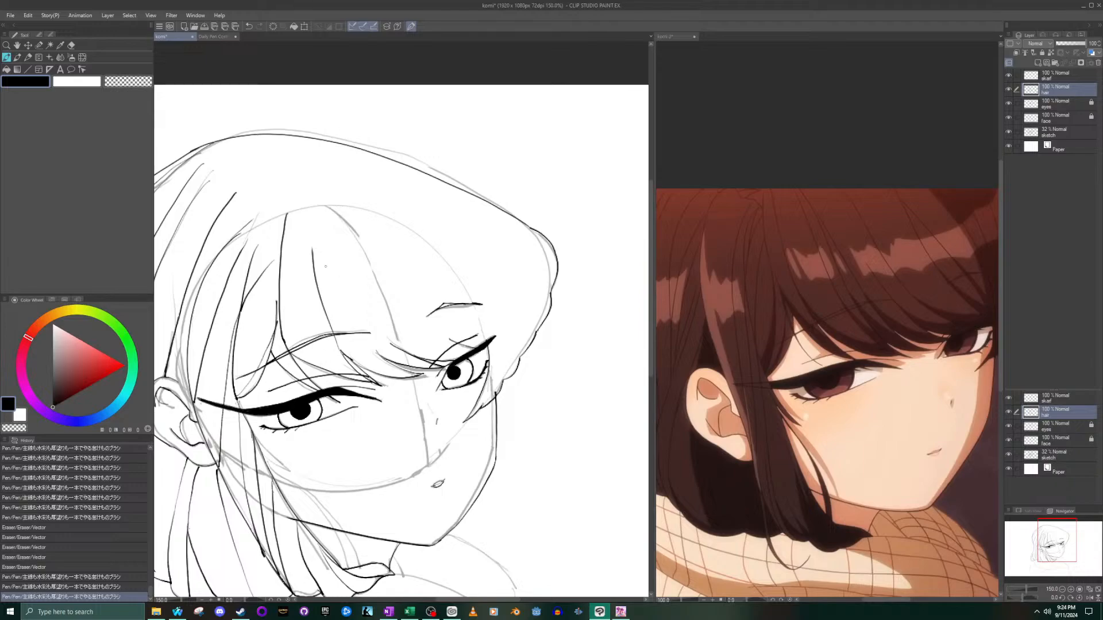
pyautogui.moveTo(321, 237); pyautogui.dragTo(379, 356)
pyautogui.hotkey('ctrl', 'z')
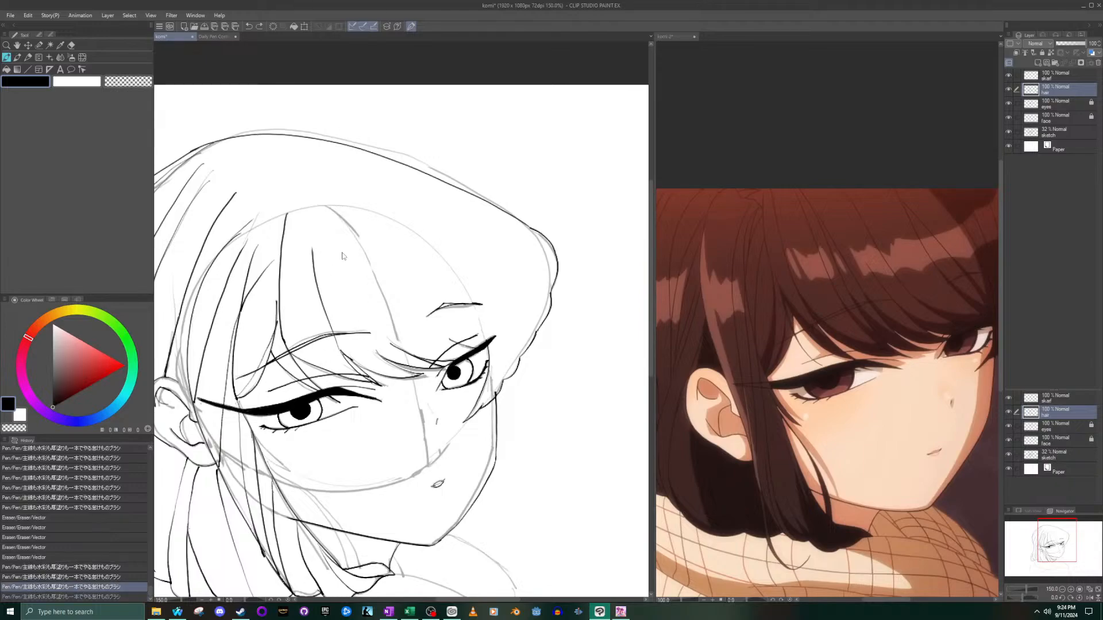
pyautogui.moveTo(321, 234); pyautogui.dragTo(379, 357)
pyautogui.hotkey('ctrl', 'z')
pyautogui.scroll(2, 347, 298)
pyautogui.moveTo(329, 217)
pyautogui.mouseDown()
pyautogui.moveTo(339, 279)
pyautogui.moveTo(397, 375)
pyautogui.moveTo(320, 266)
pyautogui.mouseUp()
pyautogui.hotkey('ctrl', 'z')
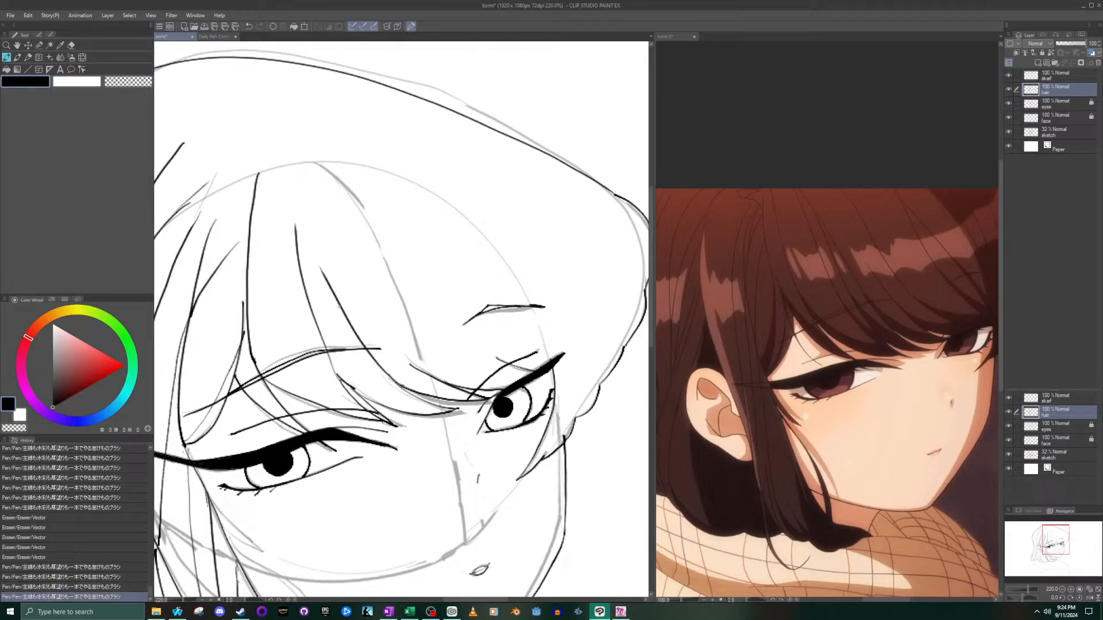
pyautogui.hotkey('ctrl', 'z')
pyautogui.moveTo(320, 221)
pyautogui.mouseDown()
pyautogui.moveTo(336, 290)
pyautogui.moveTo(405, 387)
pyautogui.mouseUp()
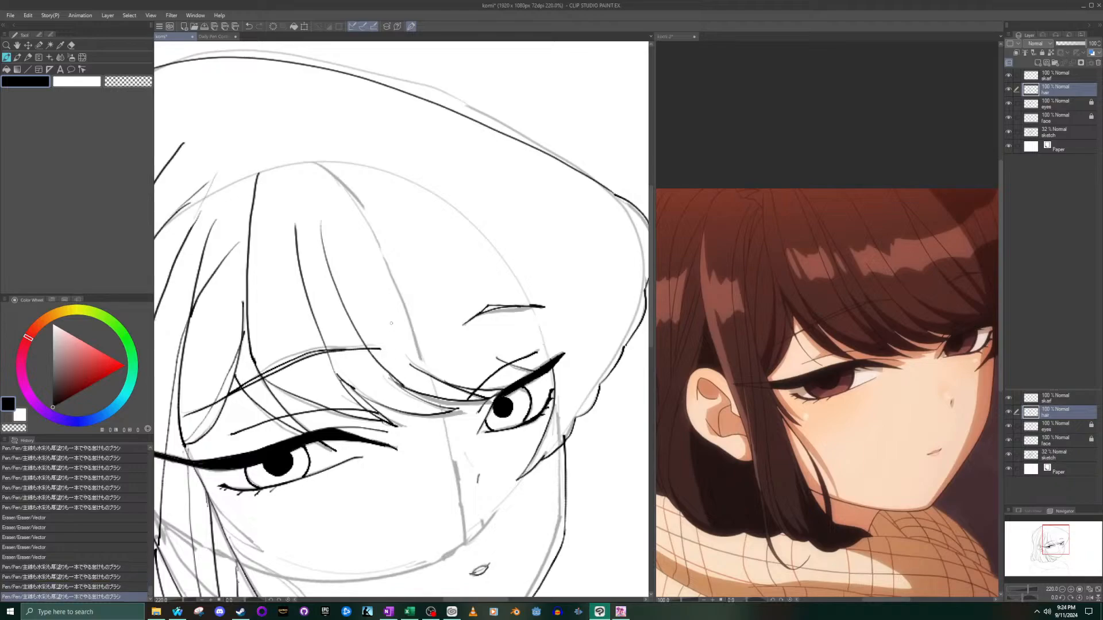
# - Ink a second curved strand beside it, running down the bangs to meet the lower fringe line
pyautogui.moveTo(350, 202)
pyautogui.mouseDown()
pyautogui.moveTo(393, 319)
pyautogui.moveTo(445, 386)
pyautogui.mouseUp()
pyautogui.hotkey('ctrl', 'z')
pyautogui.moveTo(349, 185)
pyautogui.mouseDown()
pyautogui.moveTo(362, 244)
pyautogui.moveTo(425, 368)
pyautogui.mouseUp()
pyautogui.hotkey('ctrl', 'z')
pyautogui.moveTo(343, 208)
pyautogui.mouseDown()
pyautogui.moveTo(369, 301)
pyautogui.moveTo(422, 376)
pyautogui.mouseUp()
pyautogui.hotkey('ctrl', 'z')
pyautogui.moveTo(352, 227)
pyautogui.mouseDown()
pyautogui.moveTo(362, 274)
pyautogui.moveTo(416, 367)
pyautogui.mouseUp()
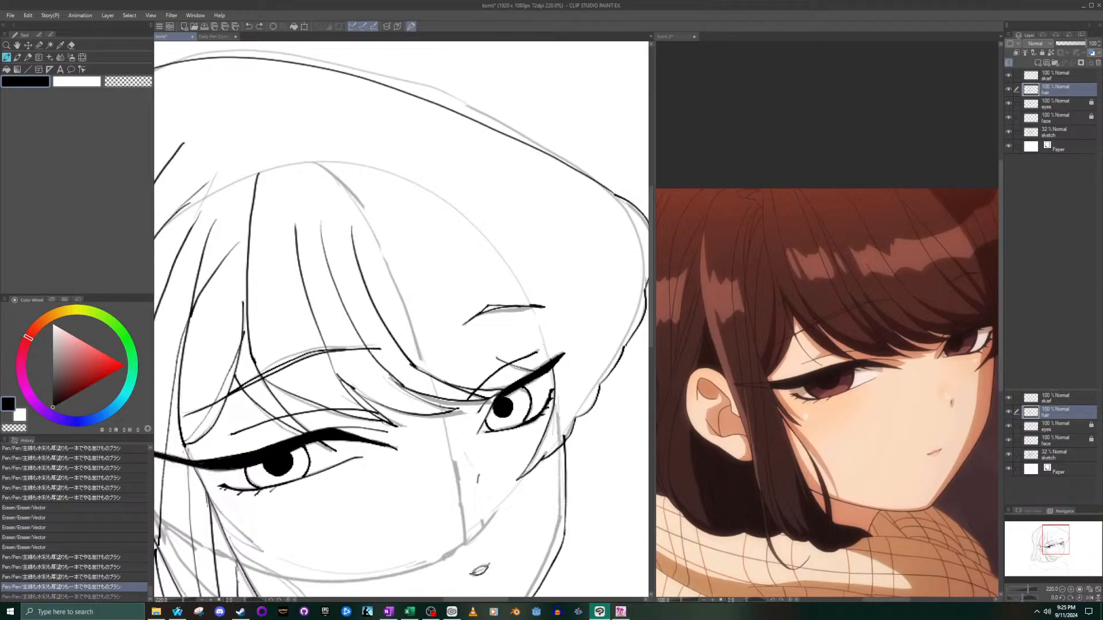
# - Ink a strand branching off the second bangs strand and sweeping down toward the farther eye's inner corner
pyautogui.moveTo(355, 238); pyautogui.dragTo(449, 382)
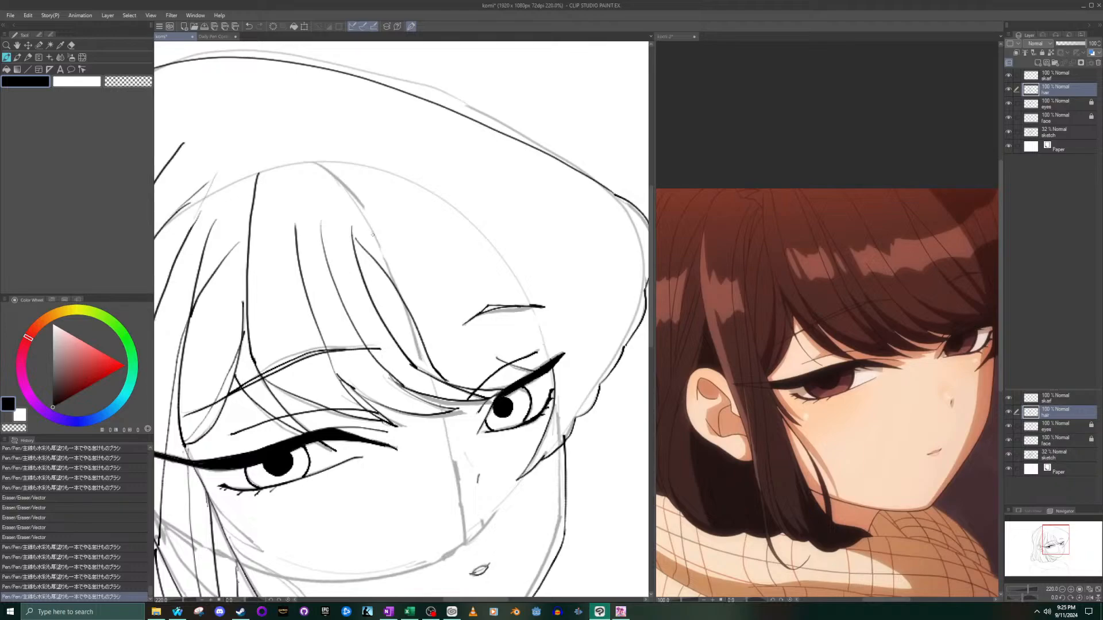
pyautogui.hotkey('ctrl', 'z')
pyautogui.moveTo(355, 242); pyautogui.dragTo(456, 384)
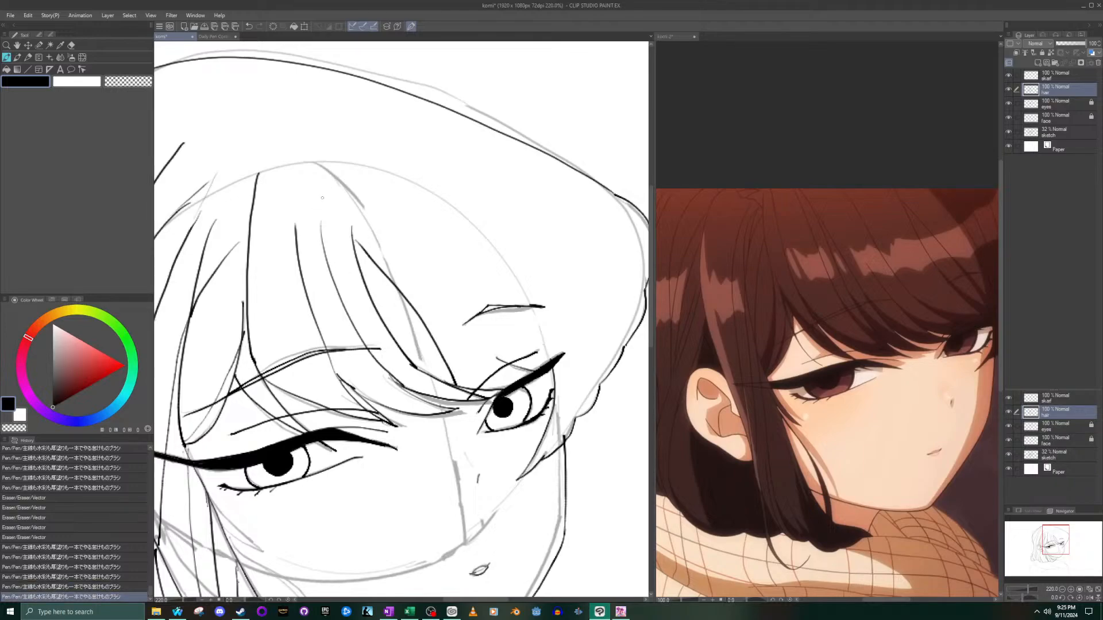
pyautogui.scroll(-3, 327, 194)
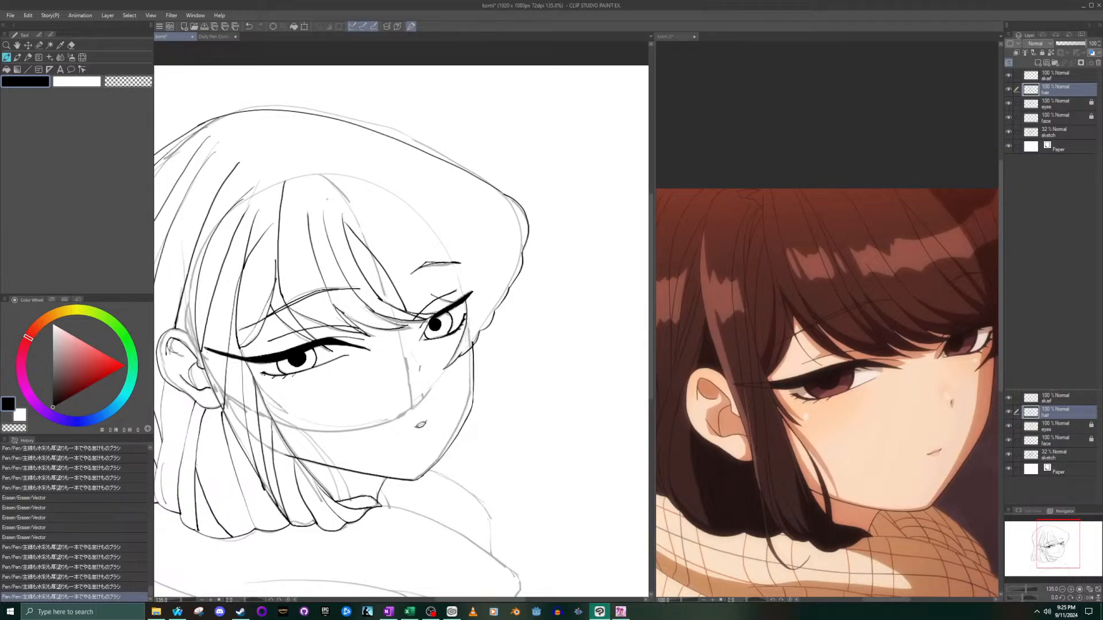
pyautogui.scroll(4, 462, 286)
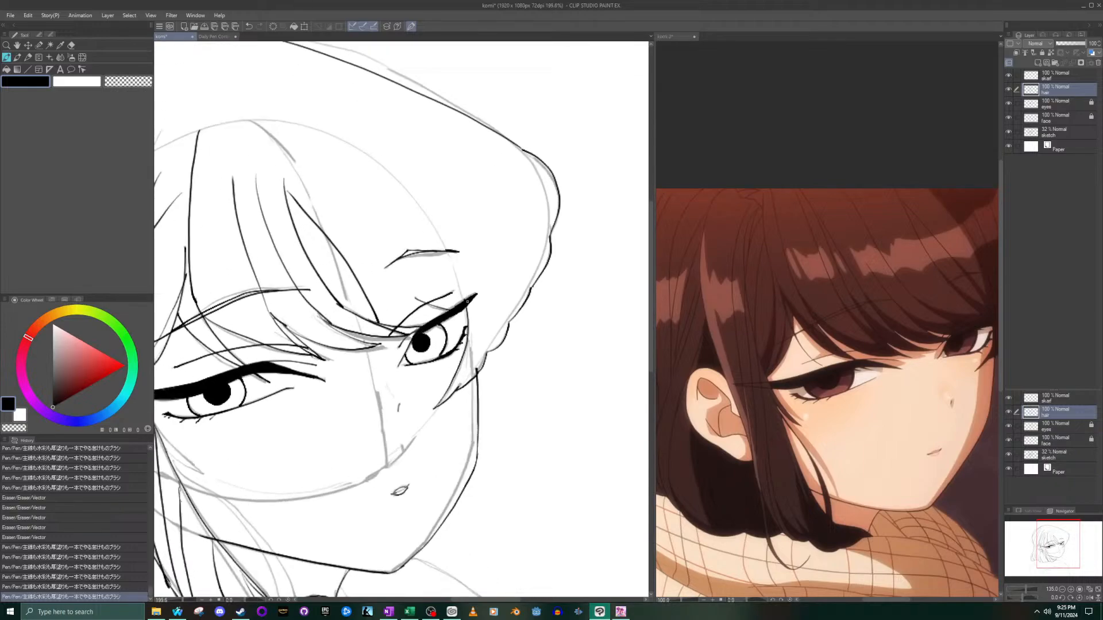
# - Ink two curved strands beside the farther eye, rising through the hair on the far side of the face
pyautogui.click(907, 414)
pyautogui.moveTo(1053, 541); pyautogui.dragTo(1068, 537)
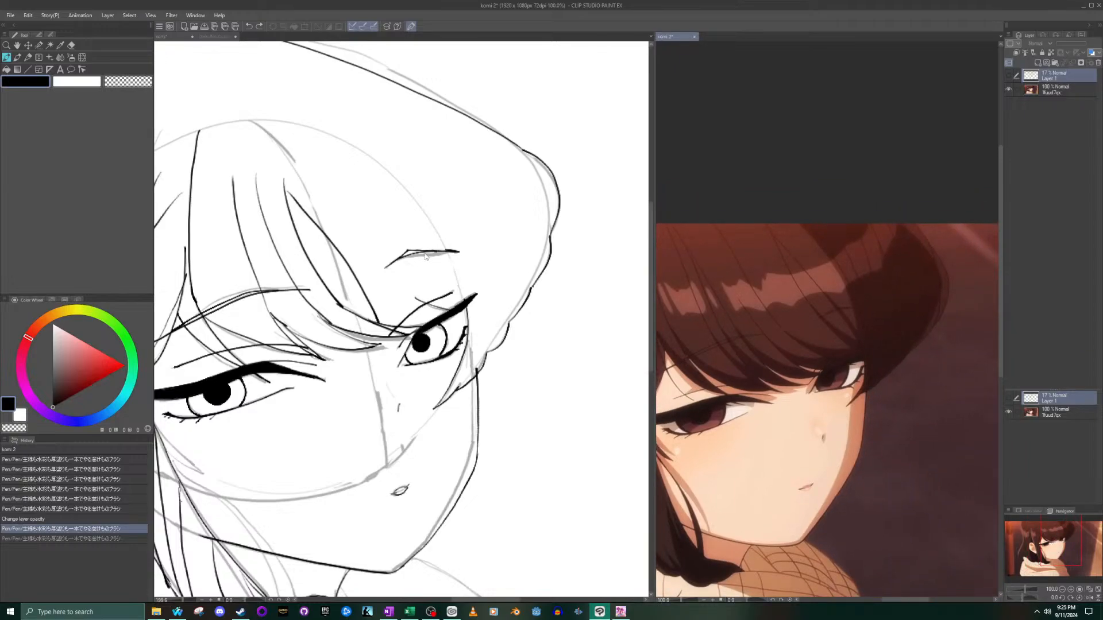
pyautogui.click(480, 337)
pyautogui.moveTo(477, 382); pyautogui.dragTo(449, 185)
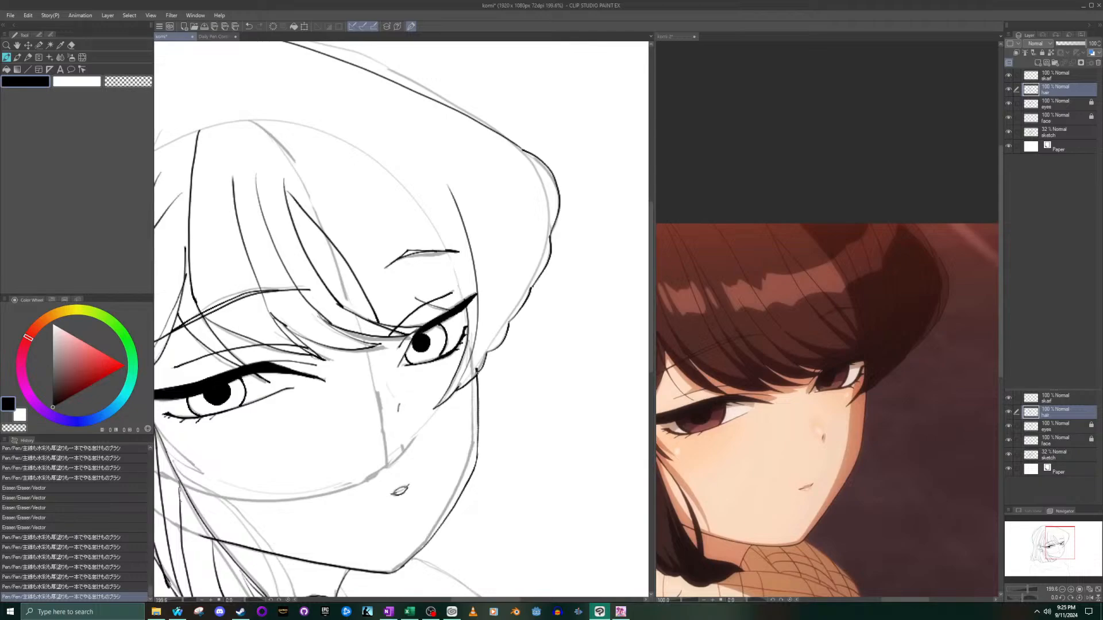
pyautogui.moveTo(491, 347); pyautogui.dragTo(467, 186)
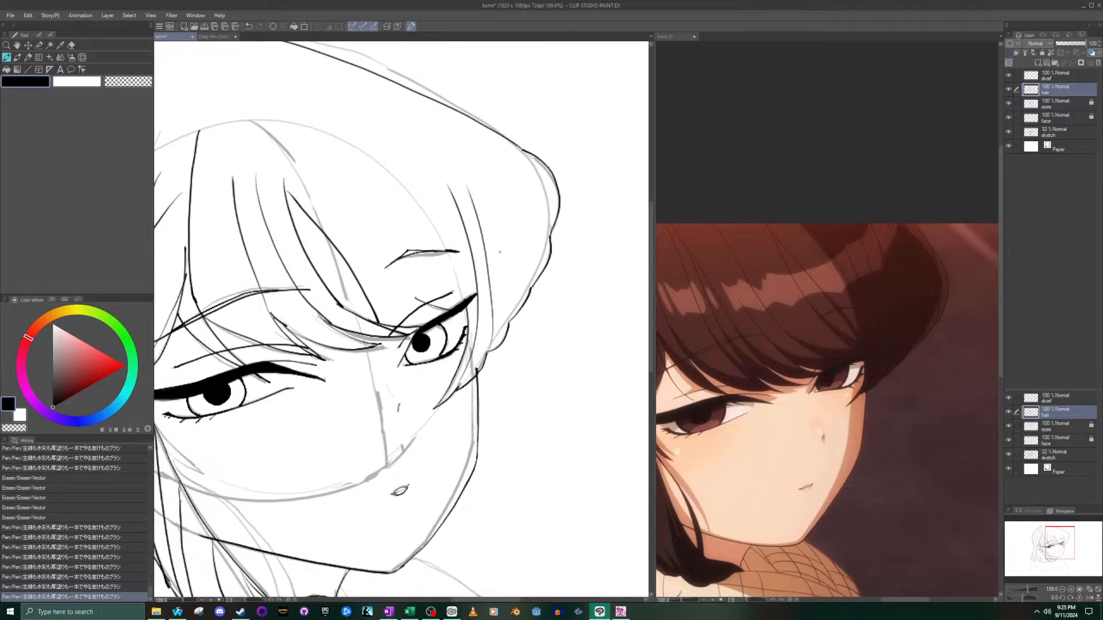
# - Ink a sweeping line from the upper forehead down to the top of the far-side strands
pyautogui.moveTo(449, 189); pyautogui.dragTo(310, 78)
pyautogui.moveTo(468, 190)
pyautogui.mouseDown()
pyautogui.moveTo(354, 94)
pyautogui.moveTo(470, 203)
pyautogui.mouseUp()
pyautogui.hotkey('ctrl', 'z')
# - Ink three inner strand lines fanning up from the outer edge of the far-side hair
pyautogui.hotkey('ctrl', 'z')
pyautogui.moveTo(374, 120); pyautogui.dragTo(471, 195)
pyautogui.moveTo(509, 327)
pyautogui.mouseDown()
pyautogui.moveTo(484, 207)
pyautogui.moveTo(390, 108)
pyautogui.mouseUp()
pyautogui.hotkey('ctrl', 'z')
pyautogui.moveTo(509, 326)
pyautogui.mouseDown()
pyautogui.moveTo(503, 281)
pyautogui.moveTo(464, 205)
pyautogui.mouseUp()
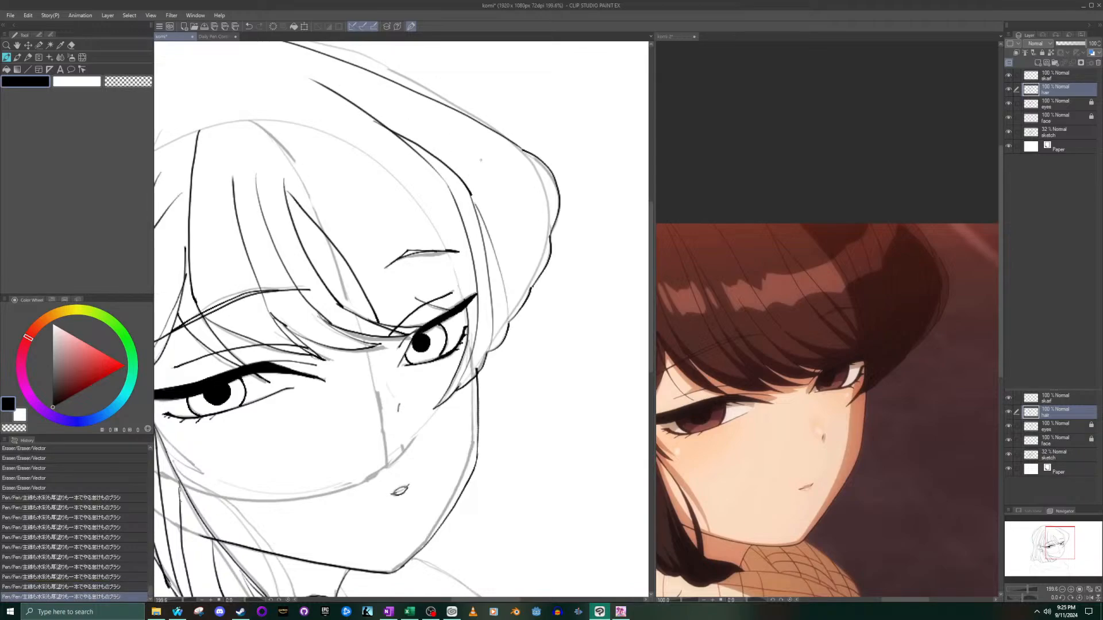
pyautogui.moveTo(531, 290); pyautogui.dragTo(482, 183)
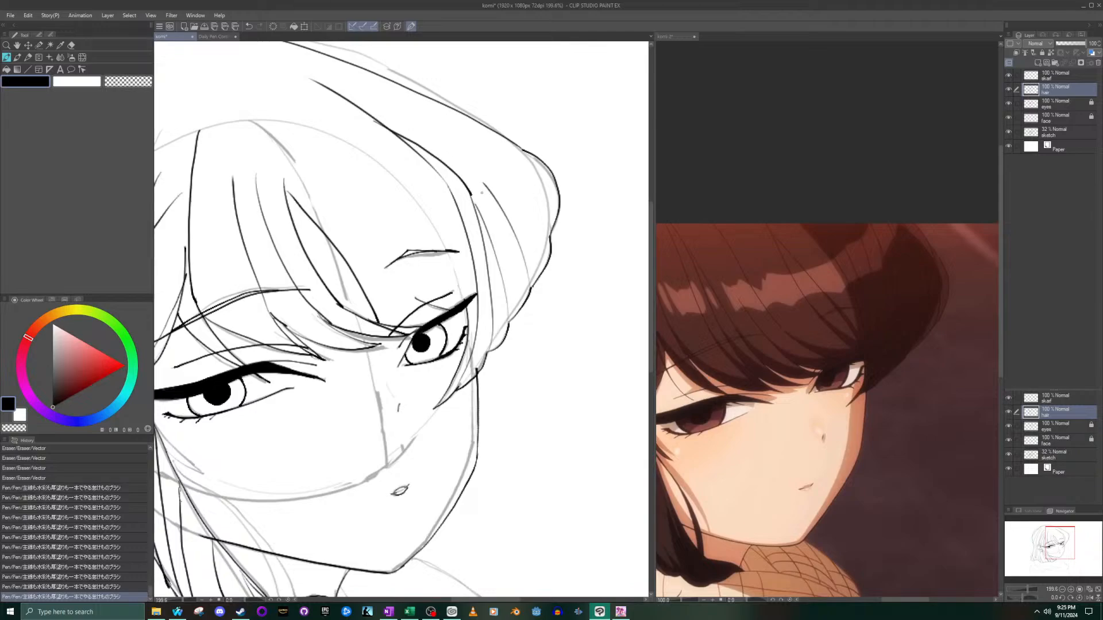
pyautogui.hotkey('ctrl', 'z')
pyautogui.moveTo(527, 287)
pyautogui.mouseDown()
pyautogui.moveTo(529, 268)
pyautogui.moveTo(477, 172)
pyautogui.mouseUp()
pyautogui.moveTo(550, 239)
pyautogui.mouseDown()
pyautogui.moveTo(483, 143)
pyautogui.moveTo(453, 125)
pyautogui.mouseUp()
pyautogui.scroll(-6, 428, 111)
pyautogui.scroll(3, 320, 76)
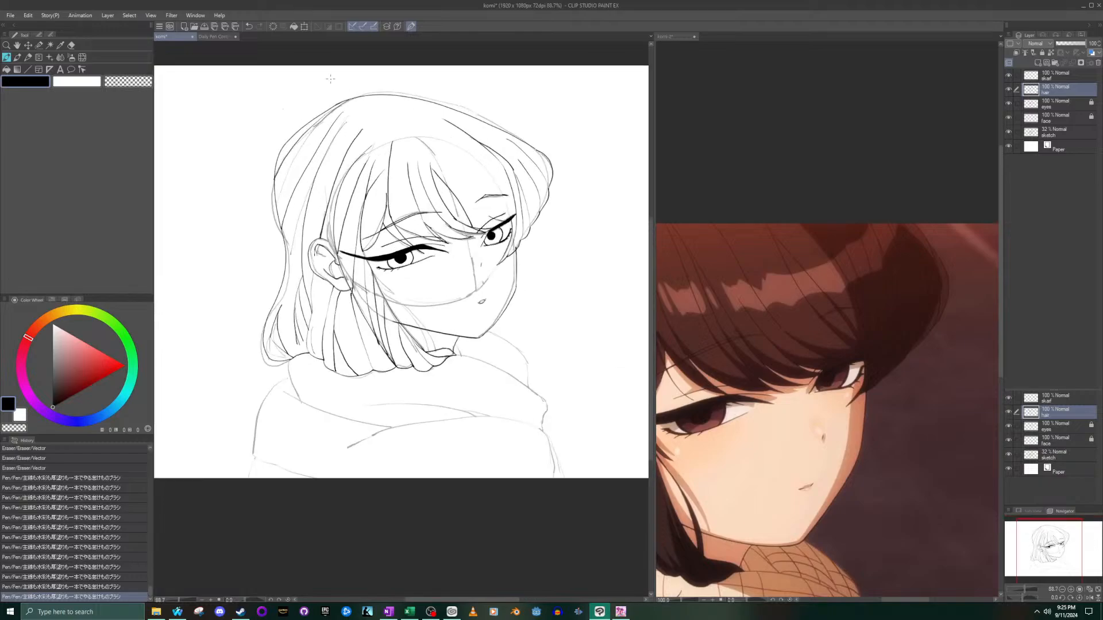
# - Redraw the long curved strand from the upper forehead down across the inner end of the farther eyebrow to the eye
pyautogui.scroll(3, 371, 82)
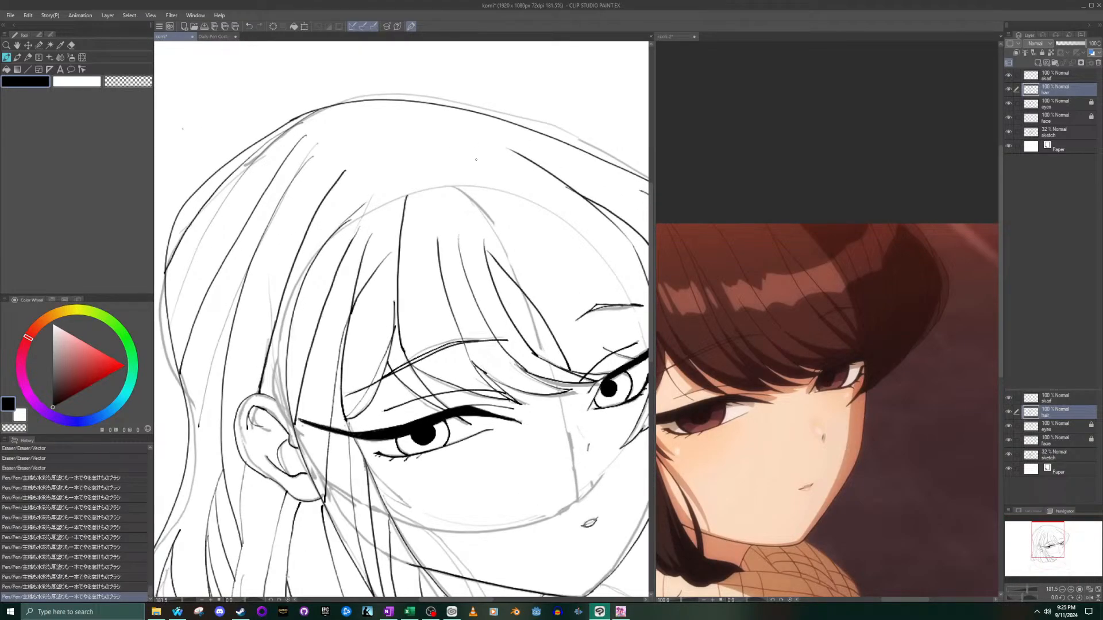
pyautogui.scroll(-3, 551, 247)
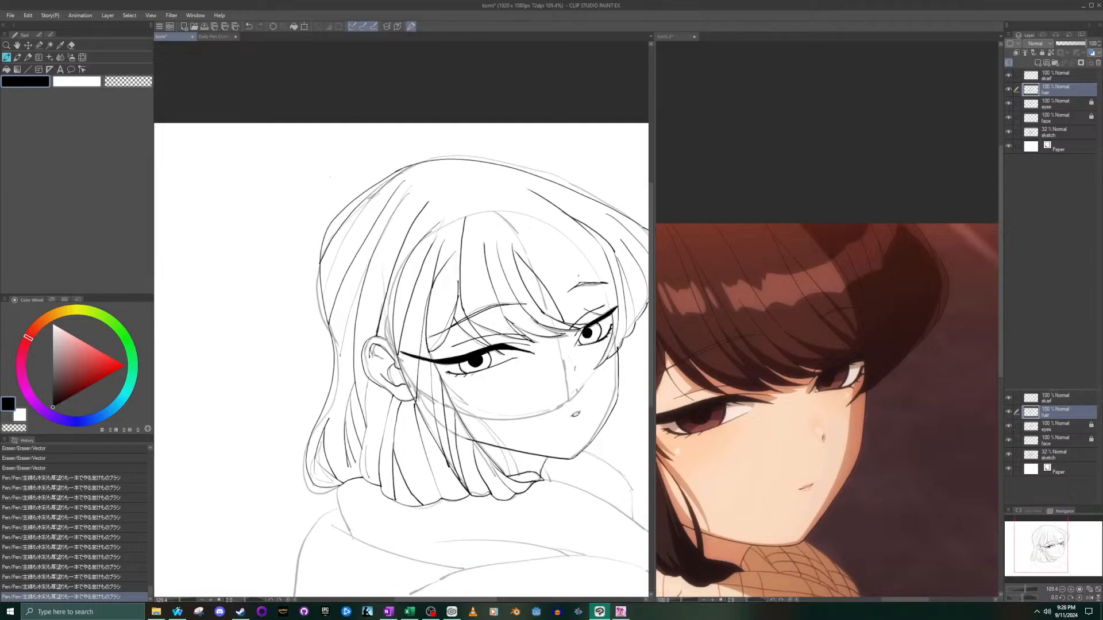
pyautogui.scroll(2, 600, 320)
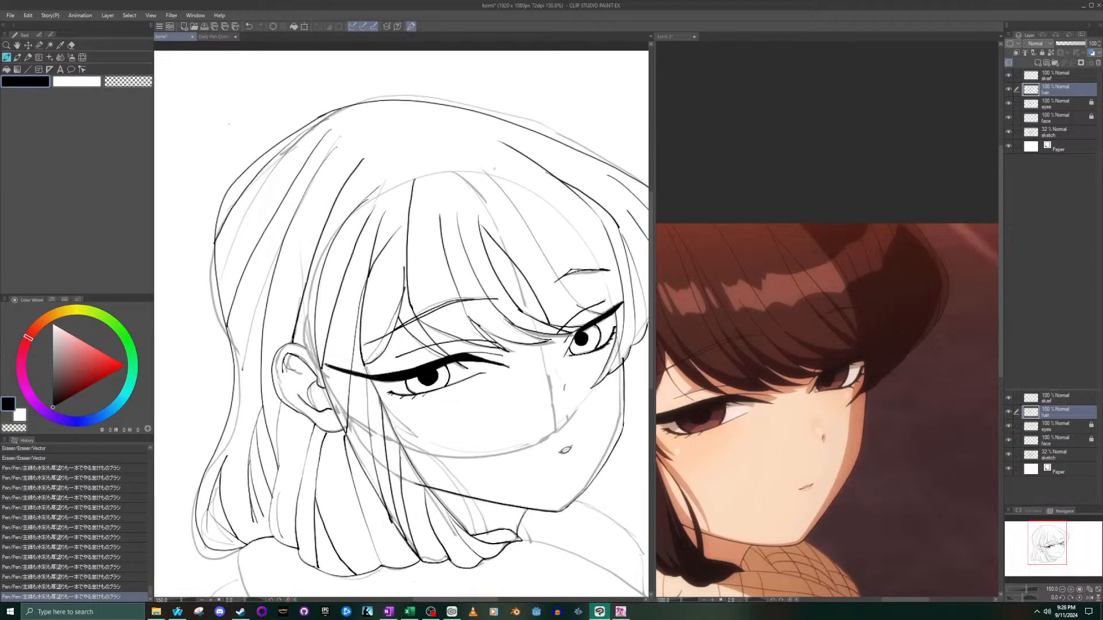
pyautogui.hotkey('ctrl', 'z')
pyautogui.moveTo(495, 175)
pyautogui.mouseDown()
pyautogui.moveTo(532, 248)
pyautogui.moveTo(596, 319)
pyautogui.mouseUp()
pyautogui.hotkey('ctrl', 'z')
pyautogui.moveTo(496, 176)
pyautogui.mouseDown()
pyautogui.moveTo(518, 222)
pyautogui.moveTo(600, 310)
pyautogui.mouseUp()
pyautogui.hotkey('ctrl', 'z')
pyautogui.moveTo(495, 181)
pyautogui.mouseDown()
pyautogui.moveTo(532, 259)
pyautogui.moveTo(595, 315)
pyautogui.mouseUp()
pyautogui.scroll(-4, 602, 315)
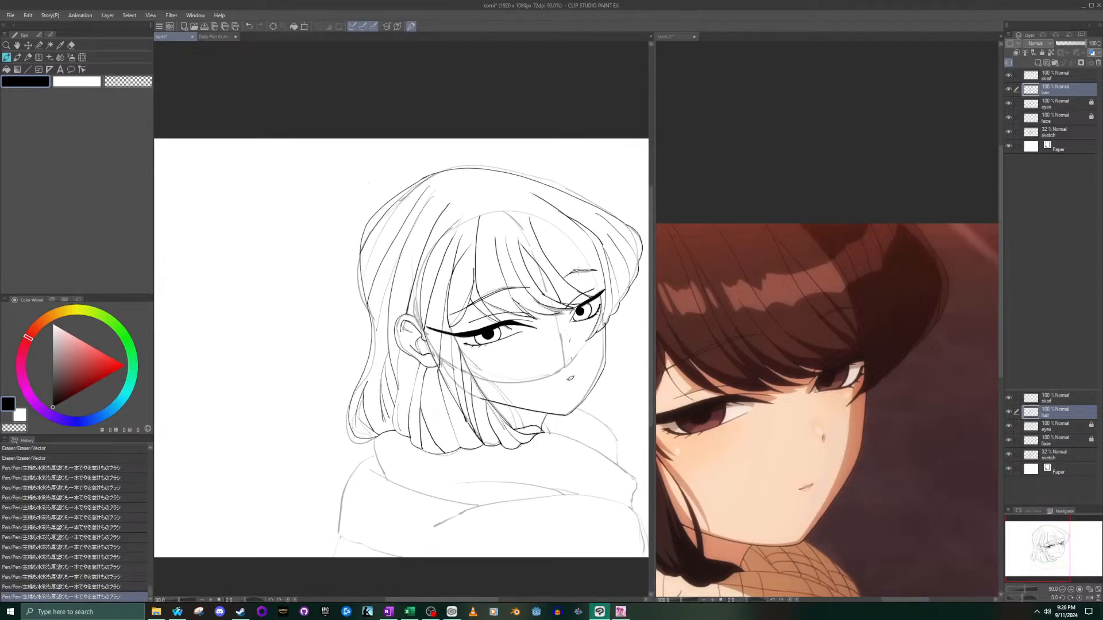
pyautogui.scroll(4, 521, 199)
pyautogui.scroll(-5, 402, 351)
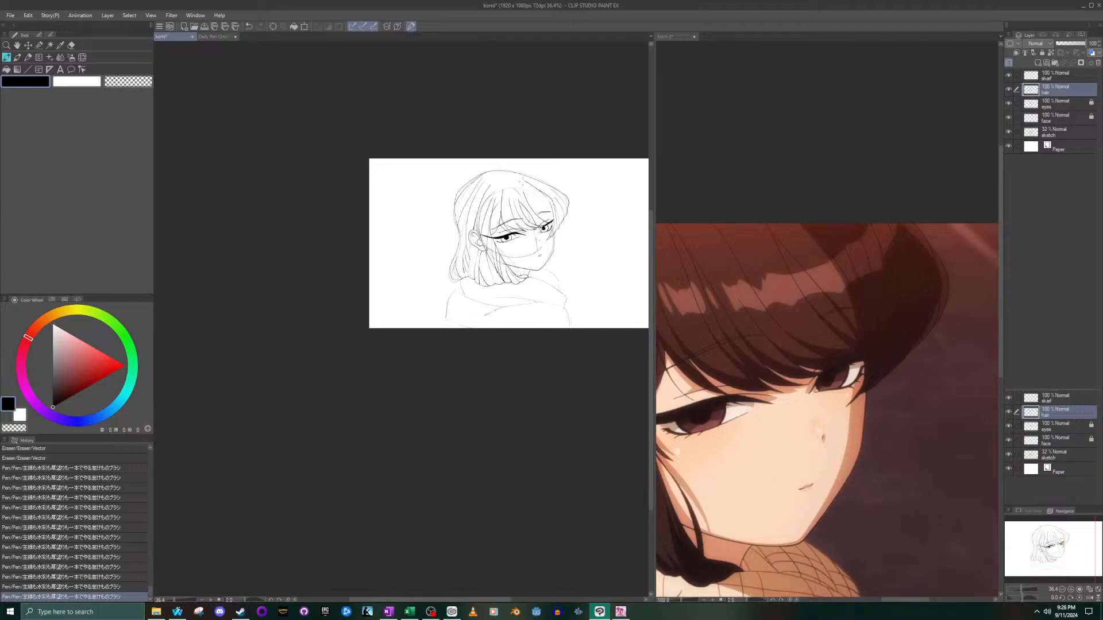
pyautogui.scroll(5, 402, 351)
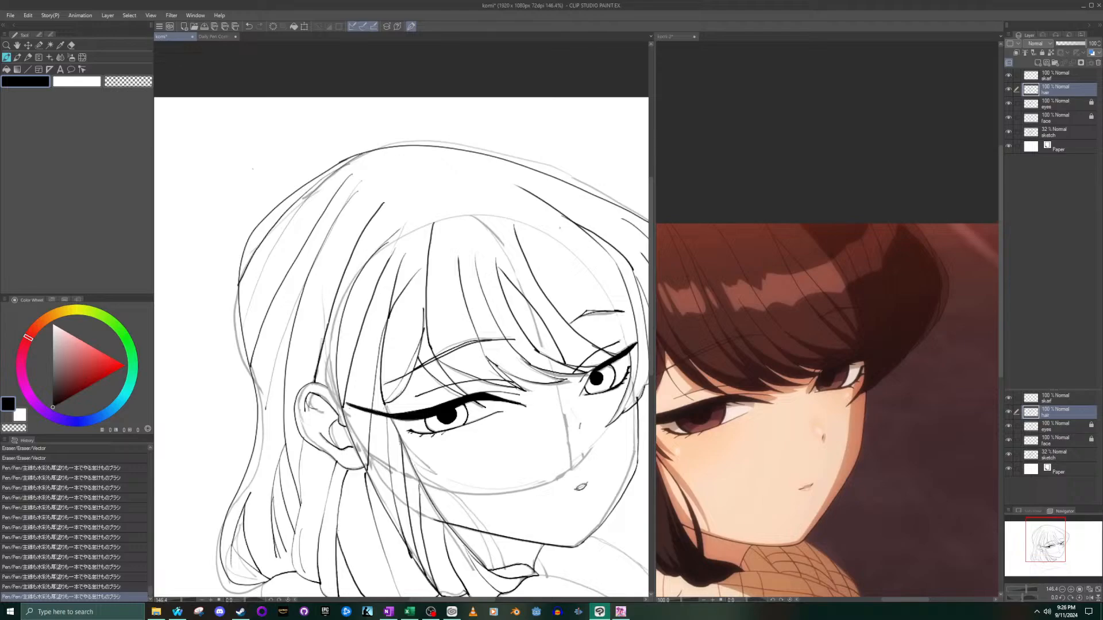
# - Ink a curved inner strand along the bulge at the outer edge of the far-side hair
pyautogui.scroll(-8, 581, 257)
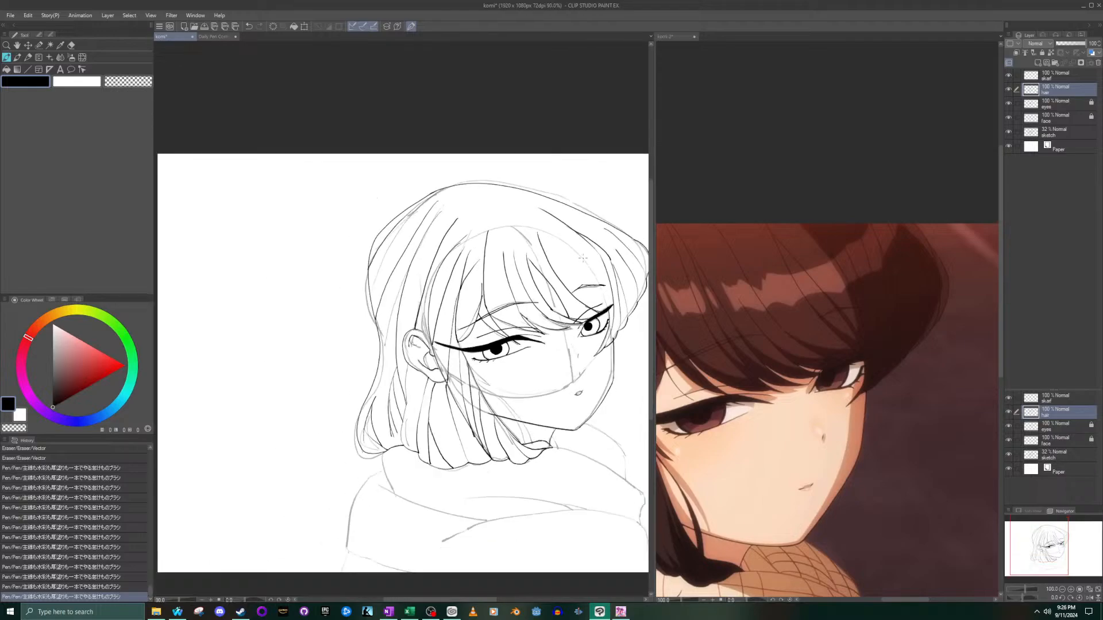
pyautogui.scroll(8, 604, 256)
pyautogui.scroll(-5, 615, 257)
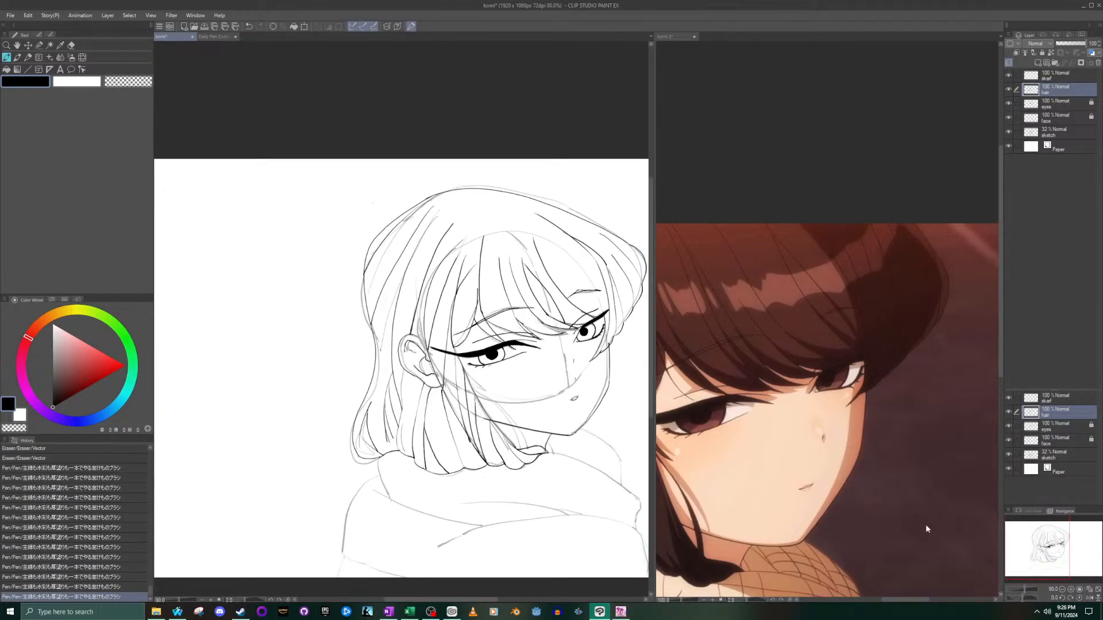
pyautogui.moveTo(1025, 546); pyautogui.dragTo(1067, 548)
pyautogui.scroll(14, 321, 235)
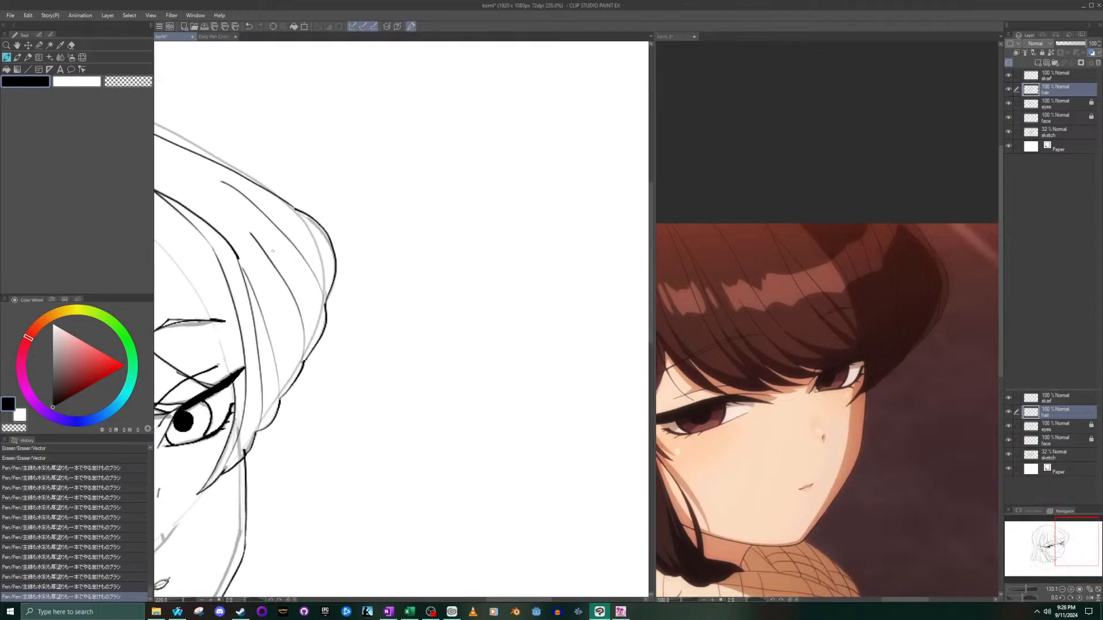
pyautogui.moveTo(295, 187)
pyautogui.mouseDown()
pyautogui.moveTo(341, 284)
pyautogui.moveTo(345, 323)
pyautogui.mouseUp()
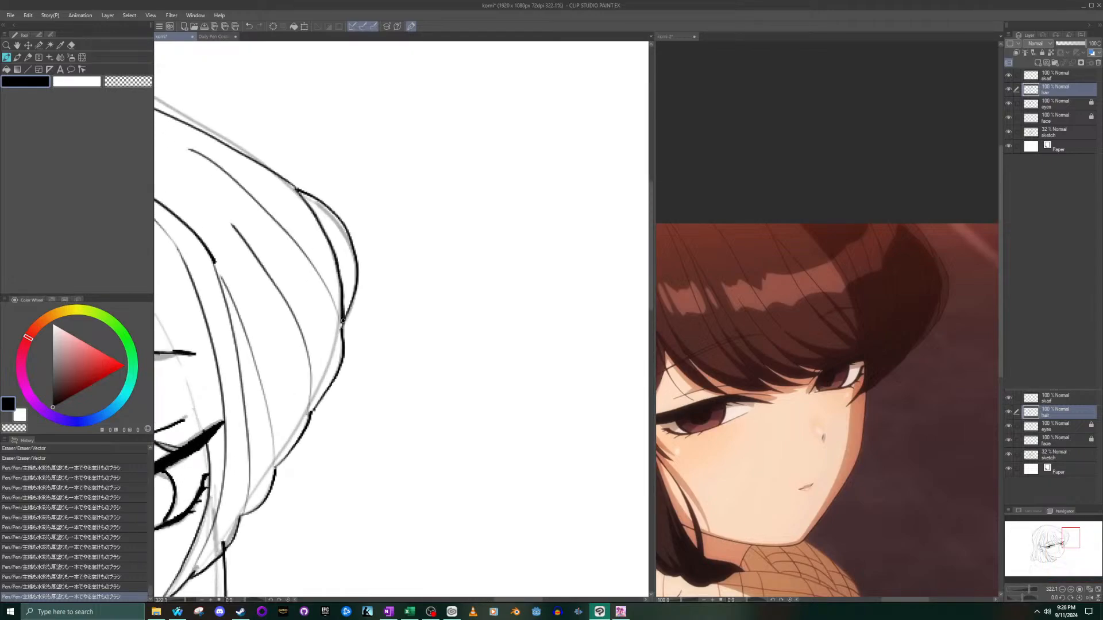
# - Hide the sketch layer and examine the inked hair and face on their own
pyautogui.scroll(-10, 236, 170)
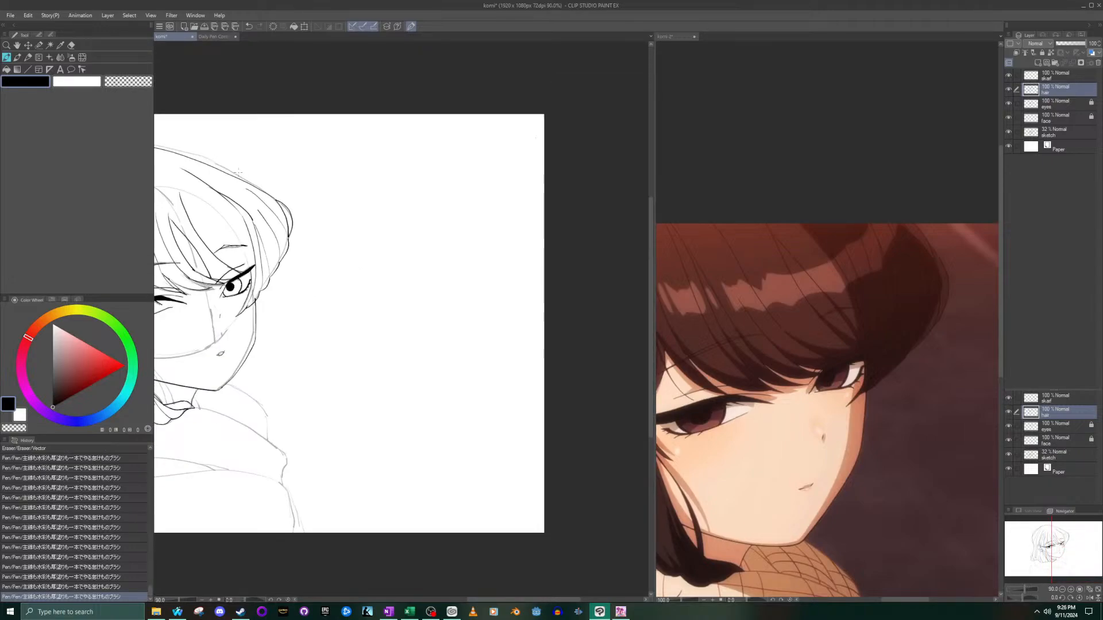
pyautogui.scroll(12, 242, 177)
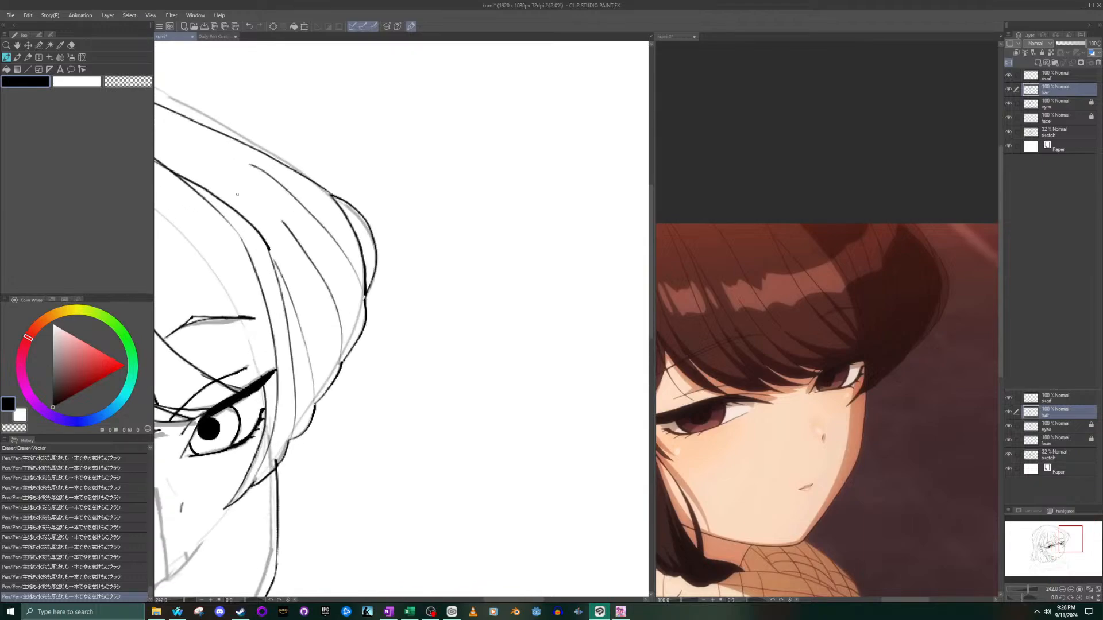
pyautogui.scroll(-12, 172, 167)
pyautogui.scroll(3, 157, 166)
pyautogui.scroll(-4, 157, 166)
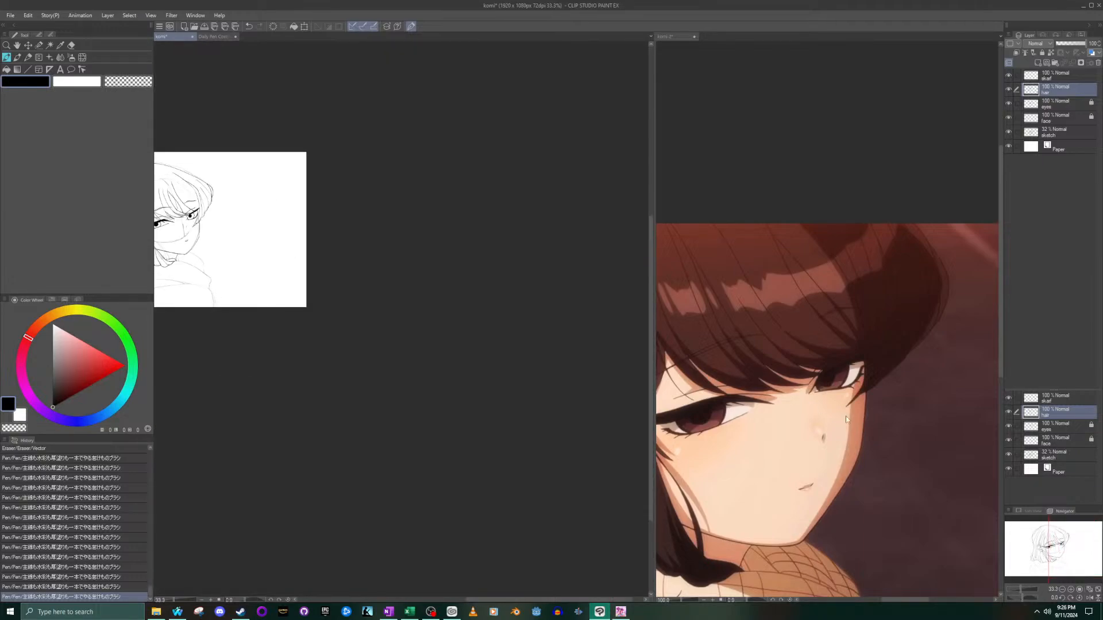
pyautogui.moveTo(161, 172); pyautogui.dragTo(494, 278)
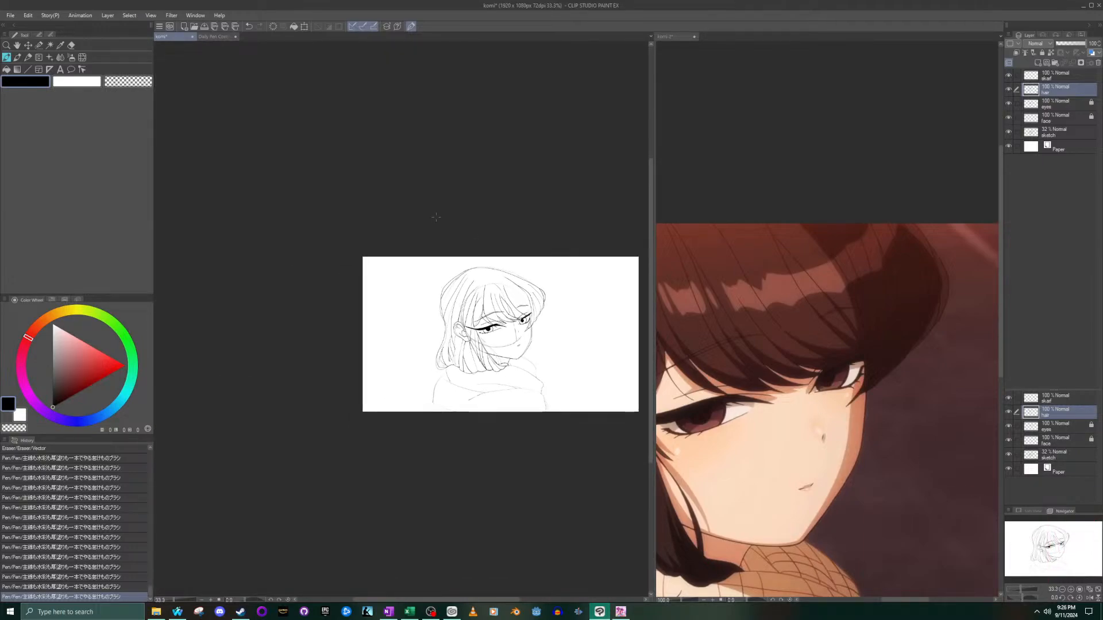
pyautogui.scroll(4, 522, 334)
pyautogui.scroll(2, 523, 329)
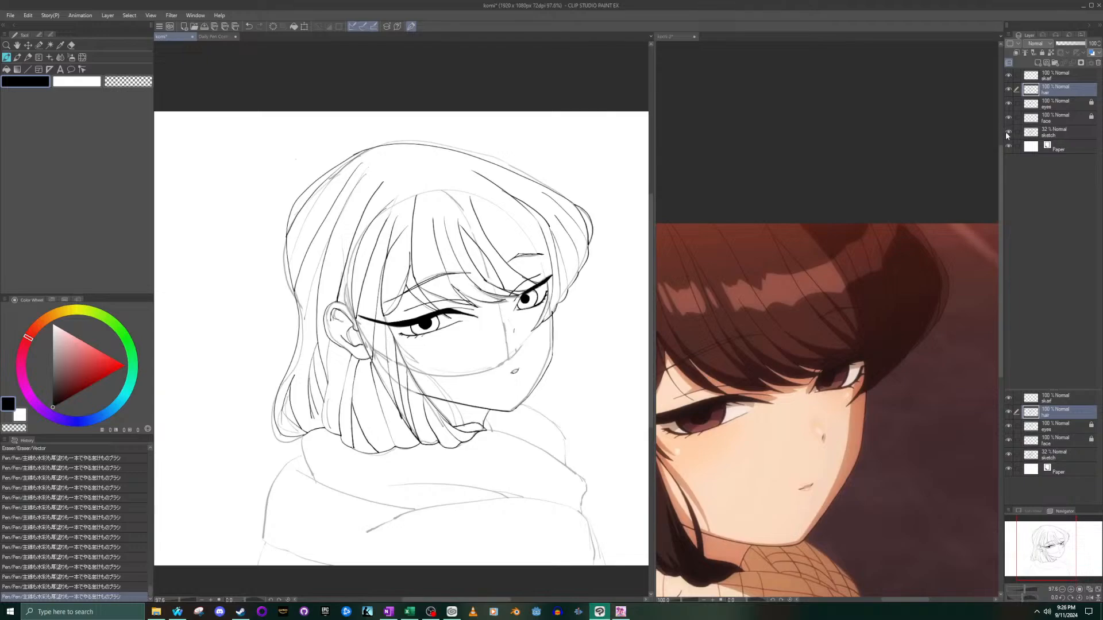
pyautogui.click(1008, 132)
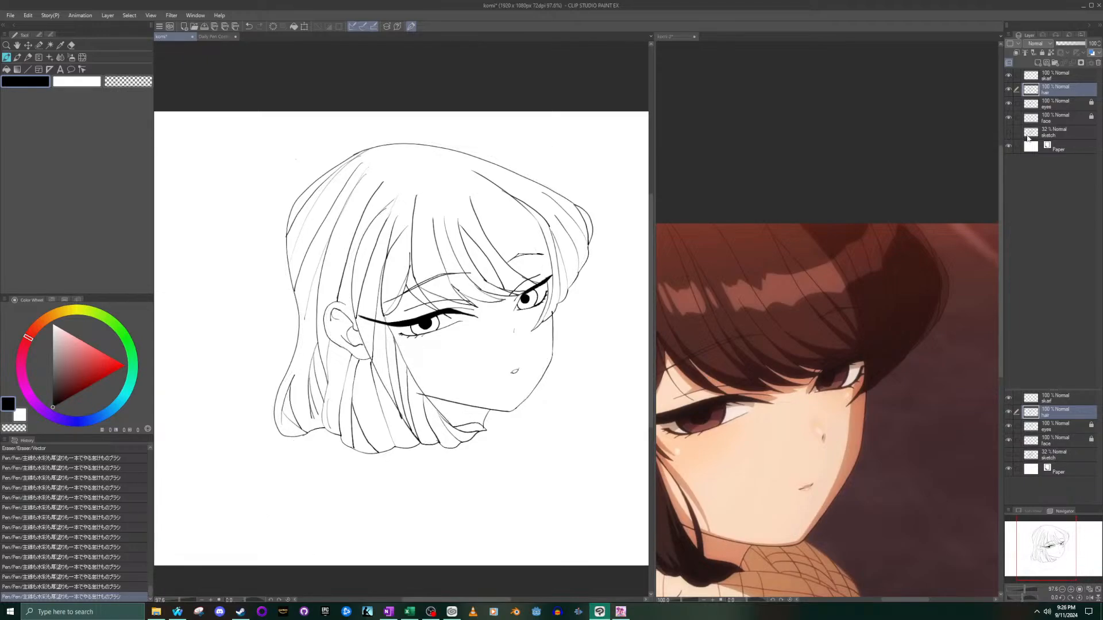
# - Unlock the face layer and erase the jawline's overshoot past the side lock with the vector eraser
pyautogui.click(1067, 119)
pyautogui.click(1042, 52)
pyautogui.click(71, 45)
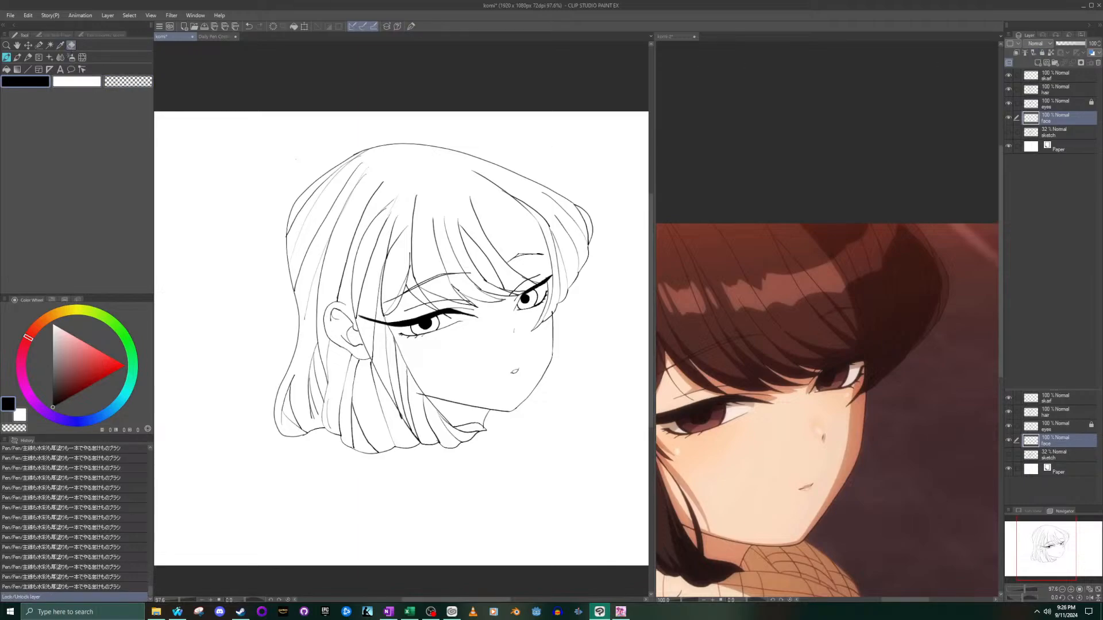
pyautogui.scroll(4, 410, 401)
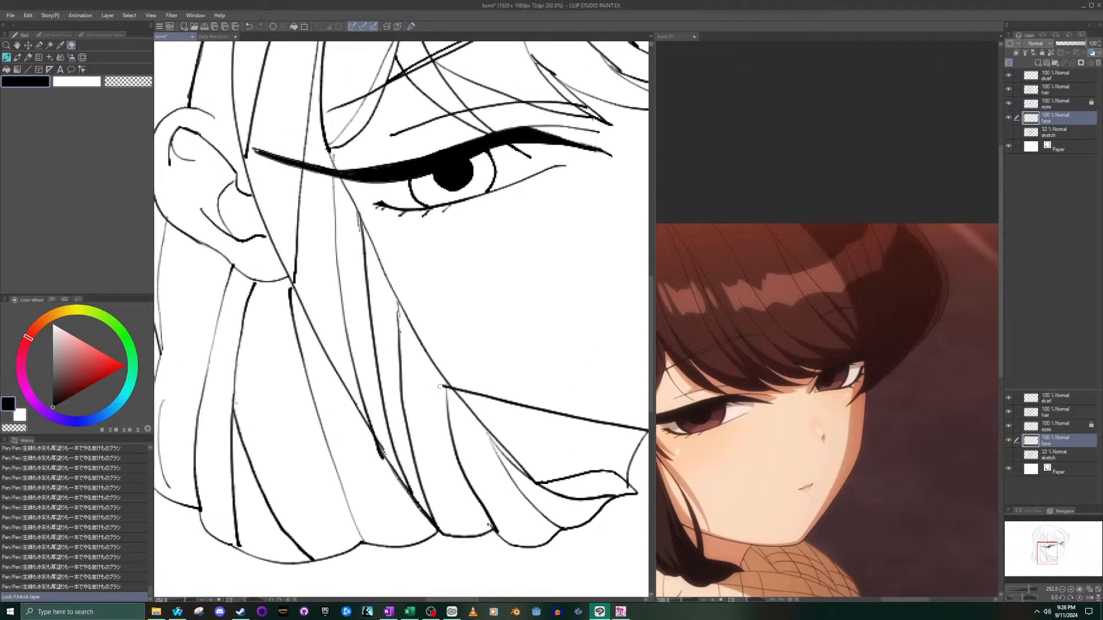
pyautogui.click(448, 389)
# - Toggle the sketch layer's visibility to compare it with the line art, leaving the sketch shown
pyautogui.scroll(-6, 447, 389)
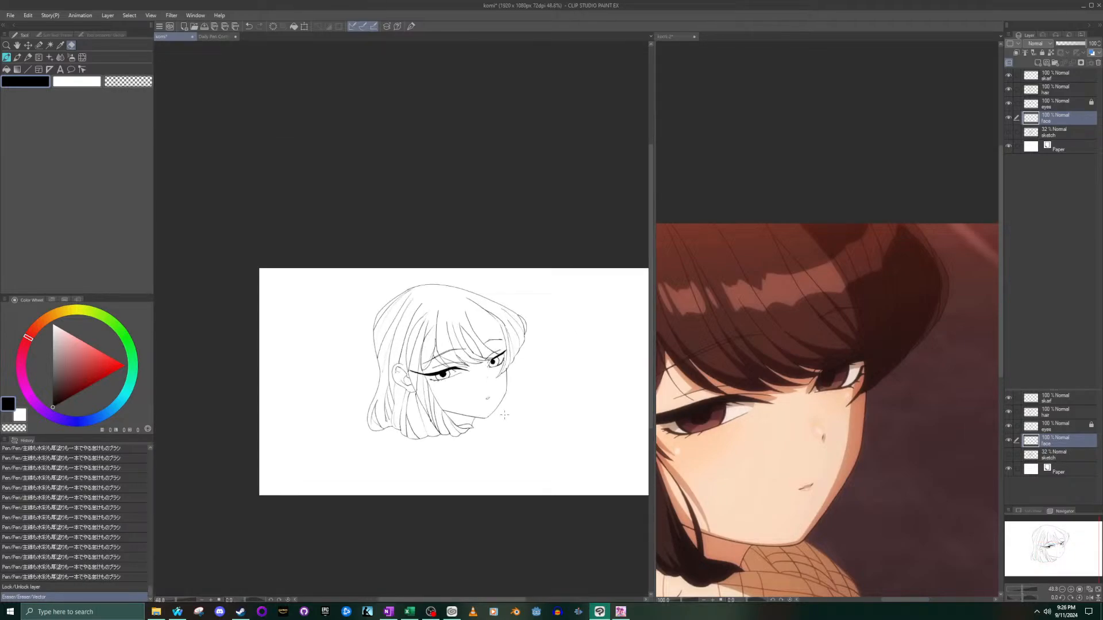
pyautogui.scroll(2, 505, 415)
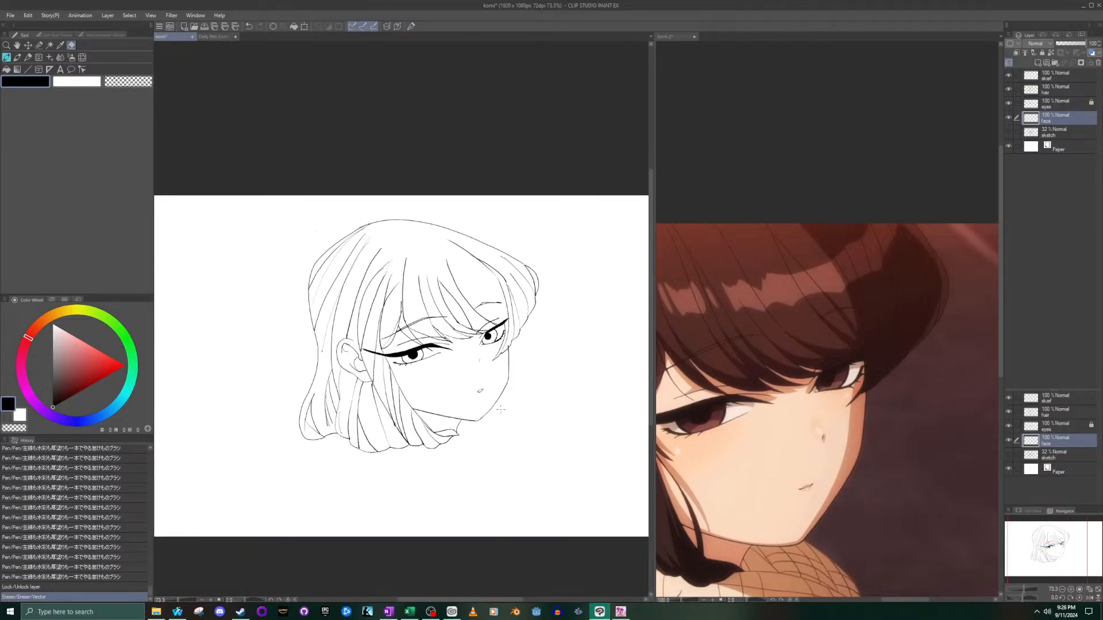
pyautogui.click(1009, 133)
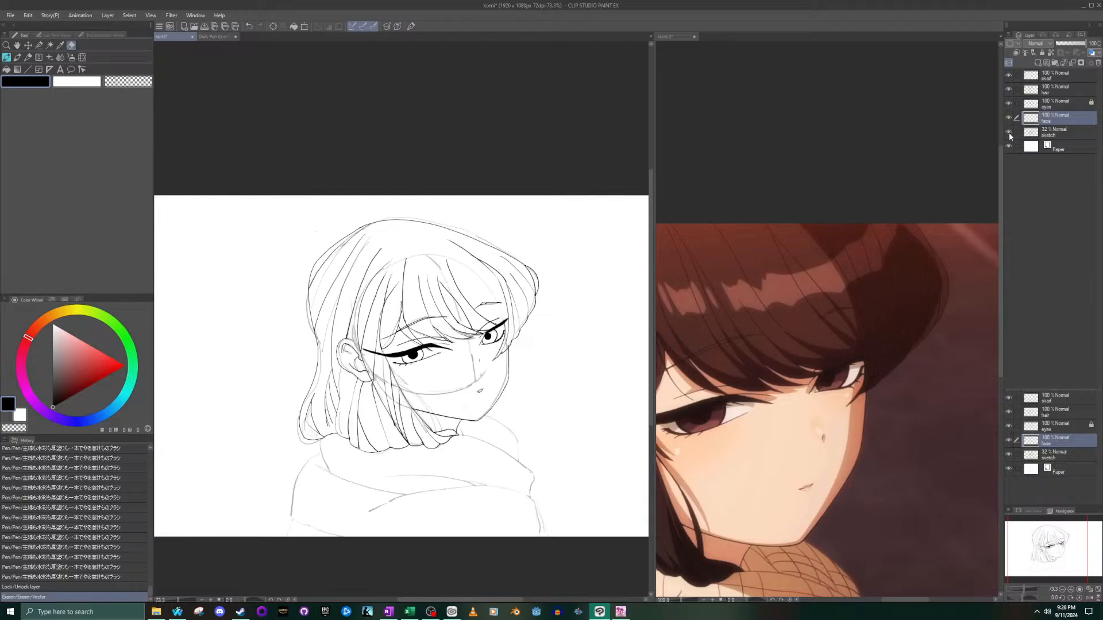
pyautogui.click(1009, 132)
pyautogui.click(1009, 133)
pyautogui.click(1009, 133)
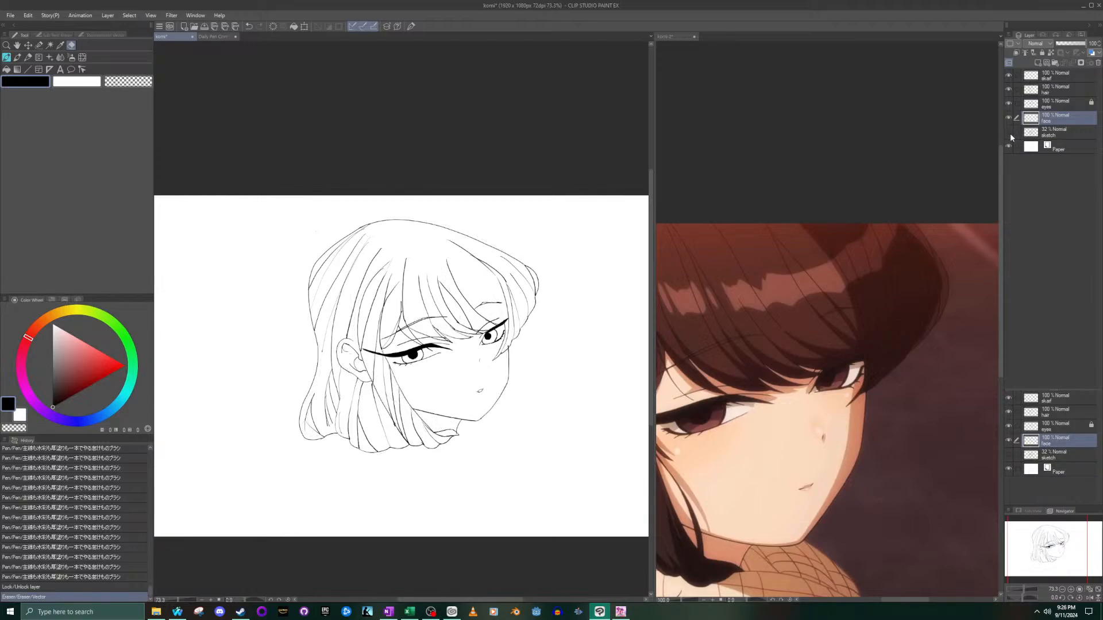
pyautogui.click(1010, 133)
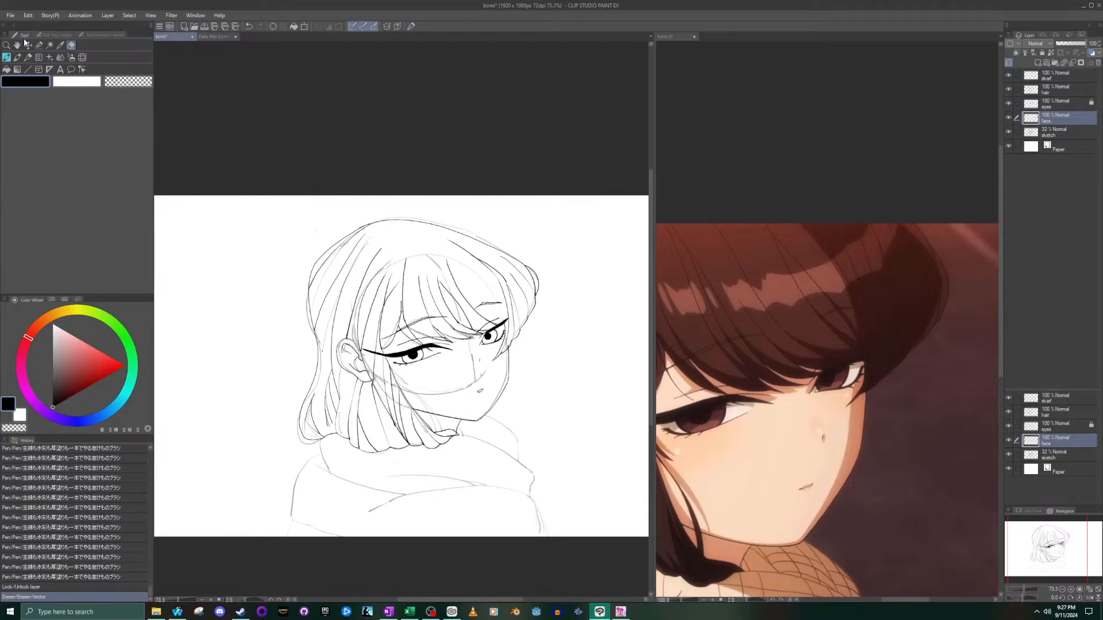
# - On the scarf layer, ink the upper edge of the front fold from the neck out to the far shoulder
pyautogui.click(6, 57)
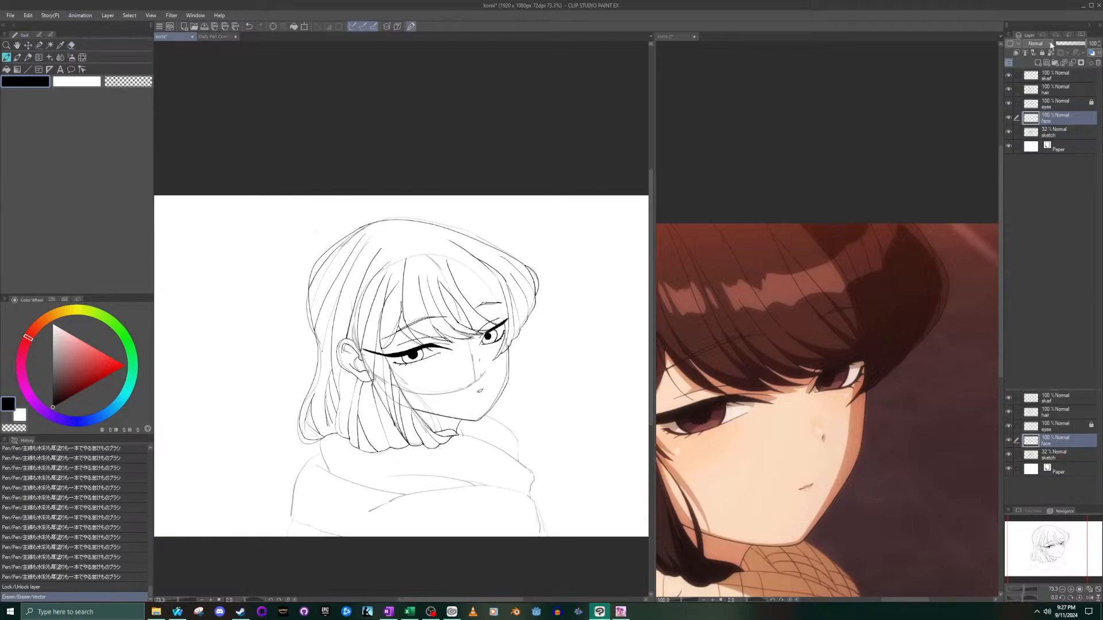
pyautogui.click(1046, 75)
pyautogui.scroll(2, 515, 376)
pyautogui.scroll(-7, 486, 444)
pyautogui.scroll(15, 456, 464)
pyautogui.moveTo(423, 409); pyautogui.dragTo(445, 451)
pyautogui.scroll(-15, 467, 435)
pyautogui.scroll(10, 467, 435)
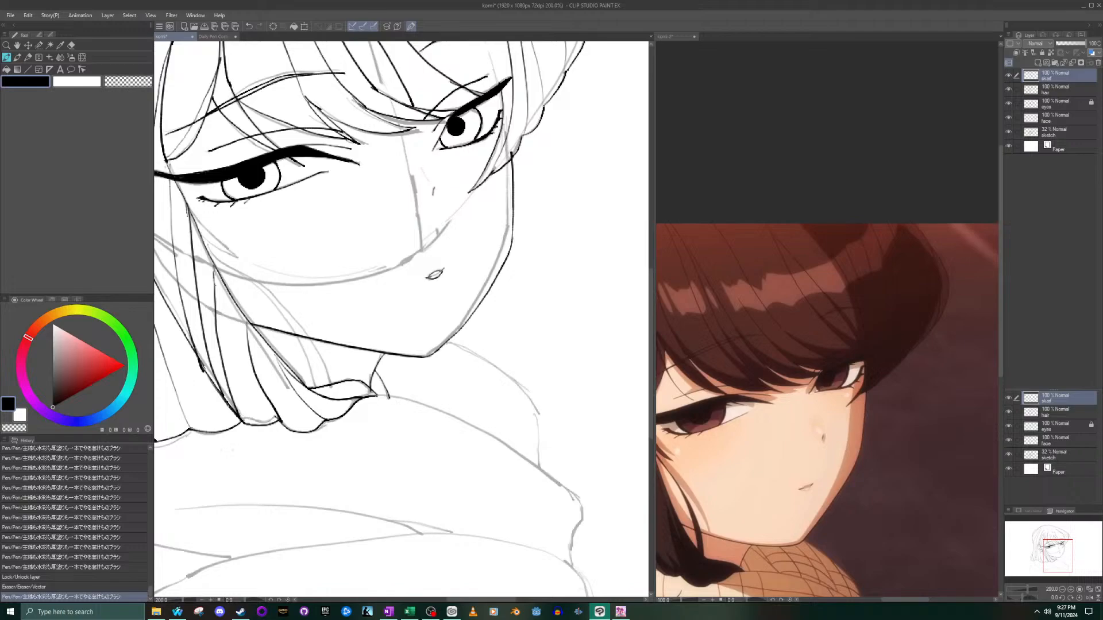
pyautogui.moveTo(379, 395)
pyautogui.mouseDown()
pyautogui.moveTo(485, 435)
pyautogui.moveTo(577, 498)
pyautogui.mouseUp()
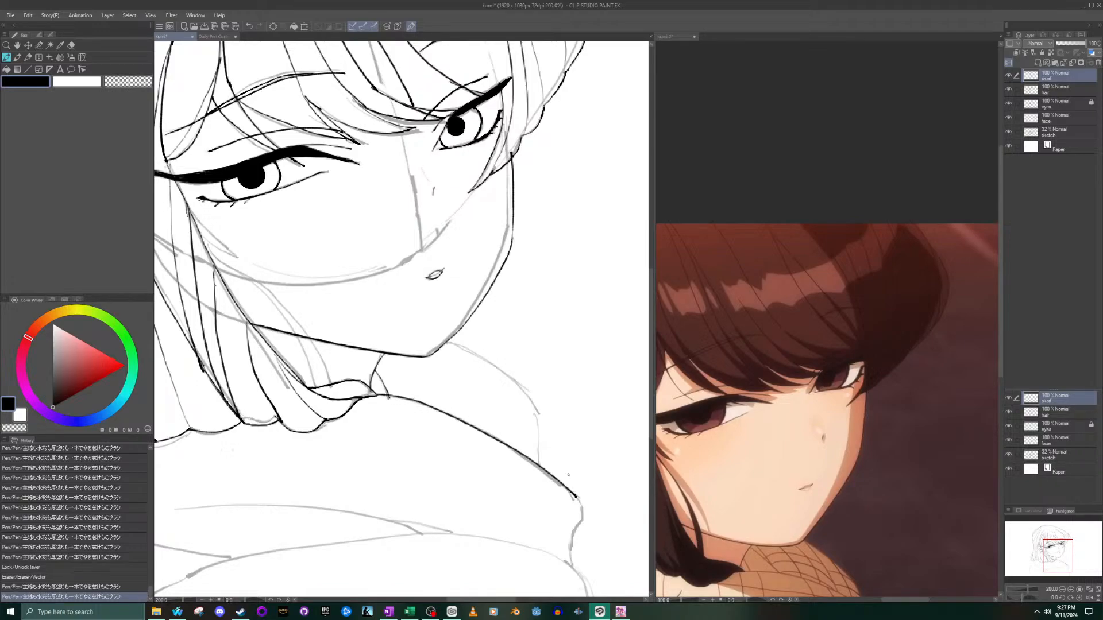
# - Bring the scarf into view in the reference and ink the short curve at the front fold's outer end
pyautogui.click(728, 515)
pyautogui.moveTo(1056, 537); pyautogui.dragTo(1049, 558)
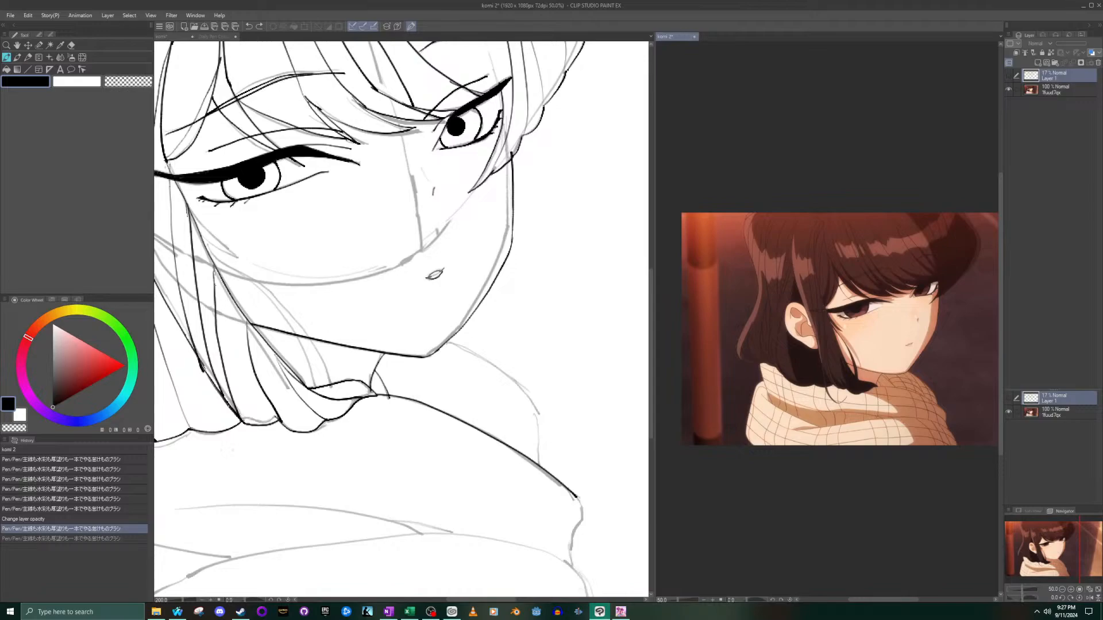
pyautogui.scroll(-5, 366, 528)
pyautogui.scroll(2, 366, 528)
pyautogui.scroll(2, 375, 543)
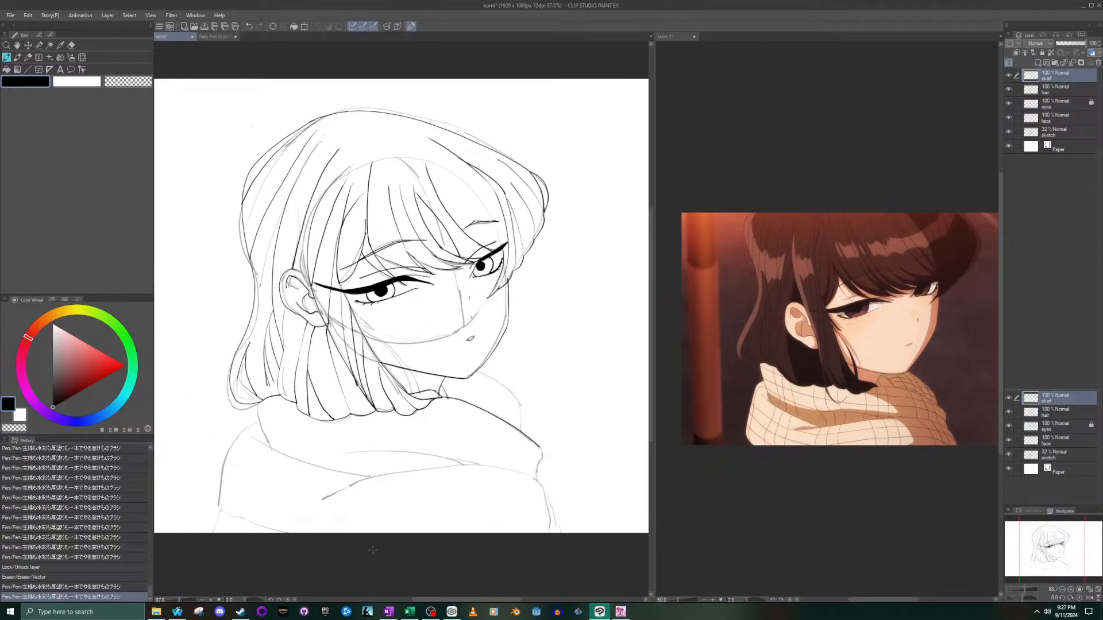
pyautogui.moveTo(540, 448); pyautogui.dragTo(542, 460)
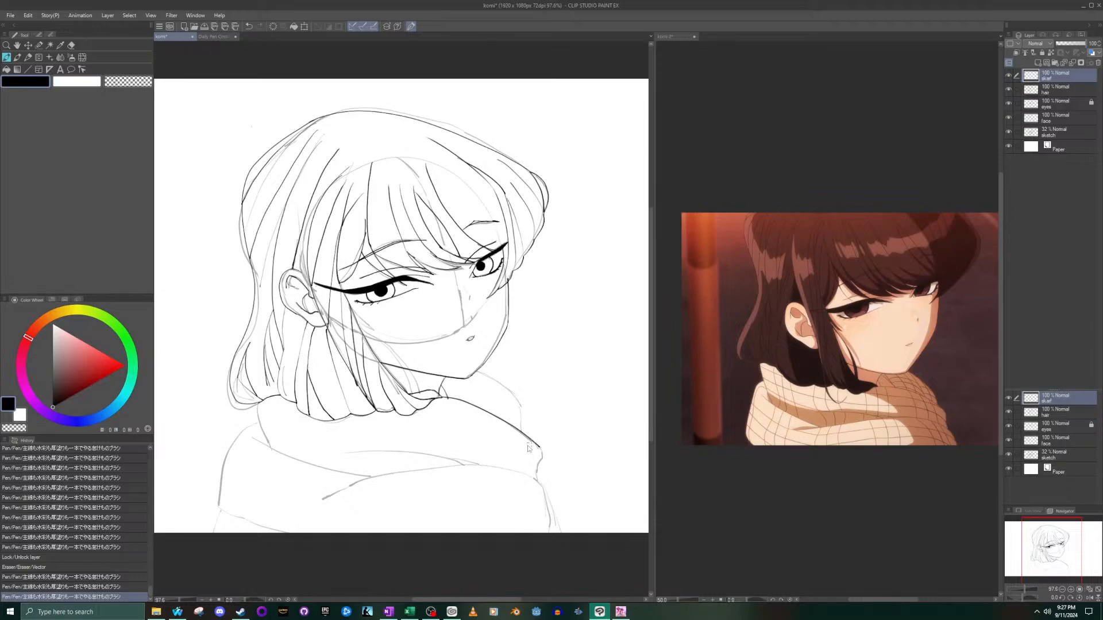
pyautogui.hotkey('ctrl', 'z')
pyautogui.scroll(3, 529, 449)
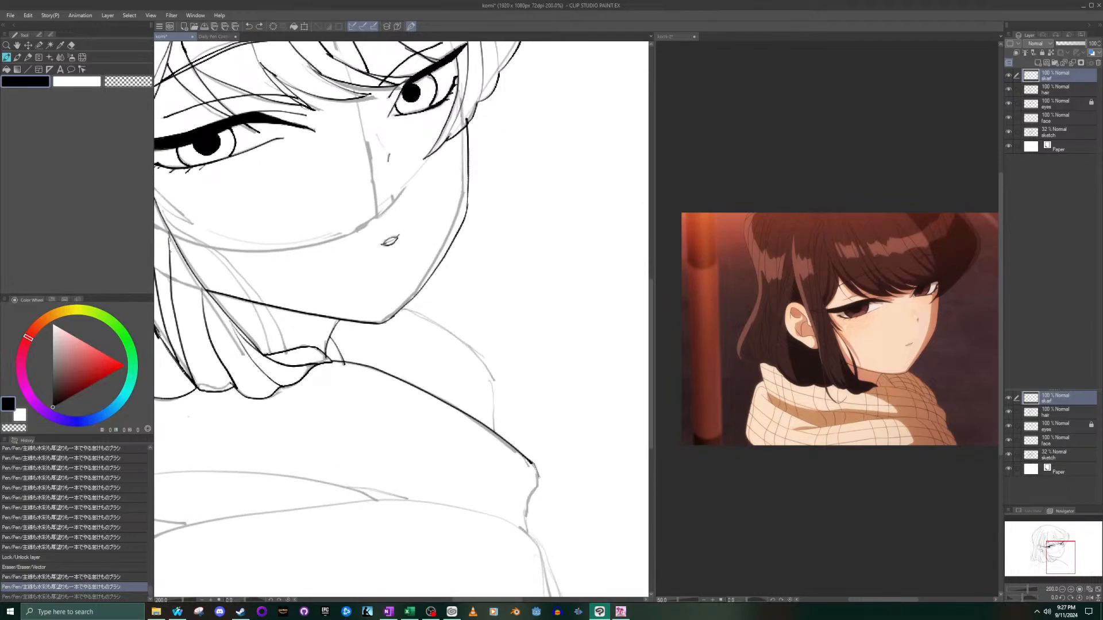
pyautogui.moveTo(527, 531); pyautogui.dragTo(560, 607)
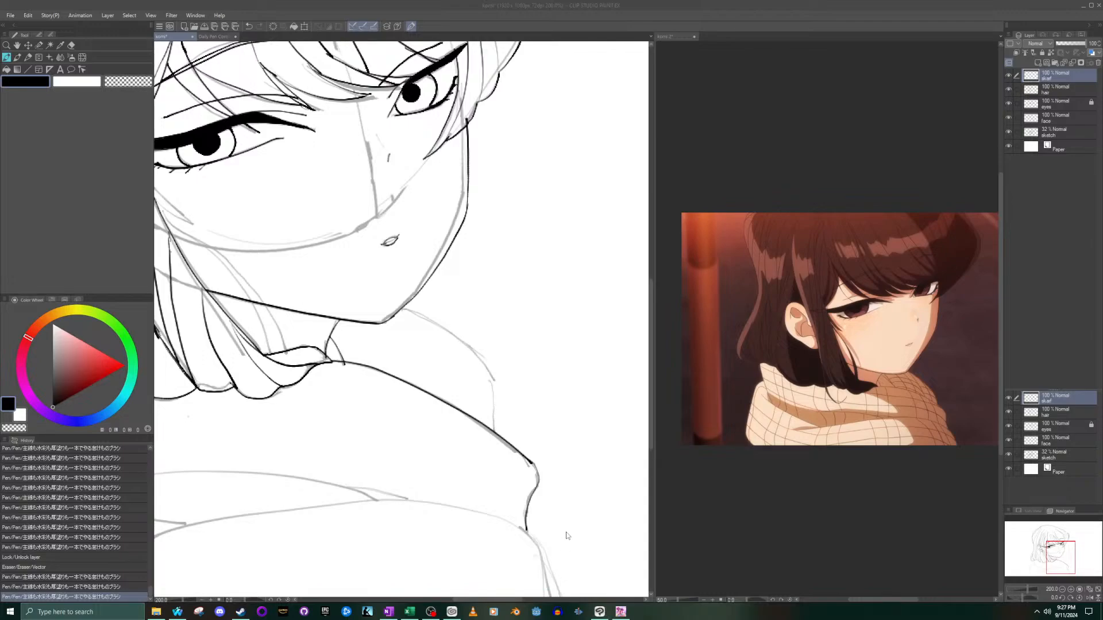
pyautogui.click(516, 455)
# - Ink the outer edge below the scarf's front fold down to the canvas bottom, redrawing the stroke until it flows smoothly
pyautogui.moveTo(525, 529); pyautogui.dragTo(548, 593)
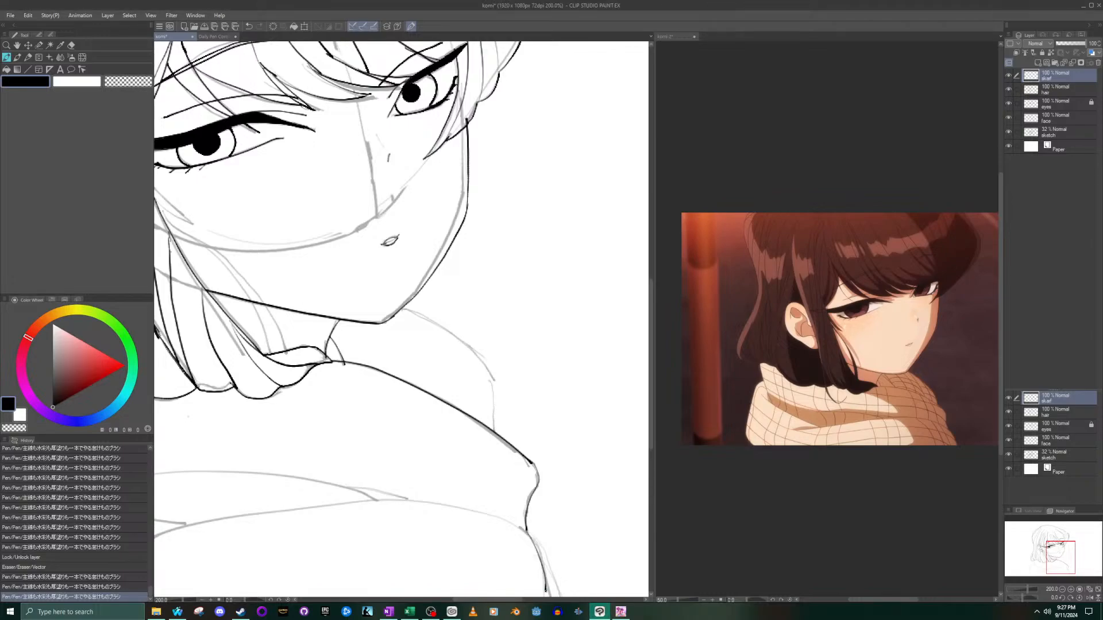
pyautogui.scroll(-6, 531, 574)
pyautogui.hscroll(-8, 533, 601)
pyautogui.scroll(-5, 531, 551)
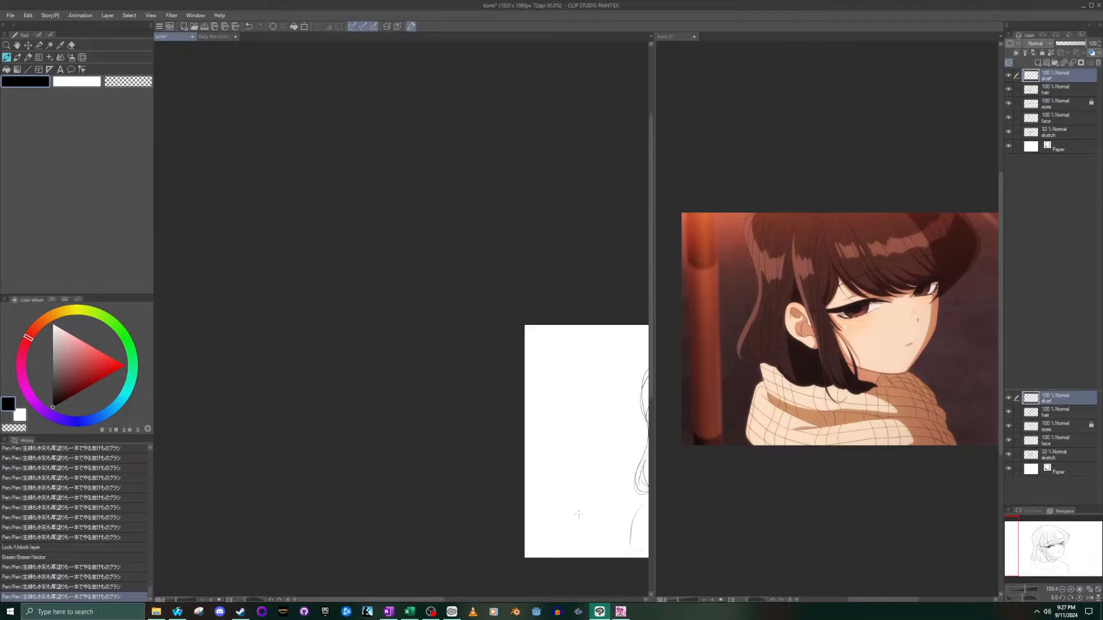
pyautogui.scroll(6, 574, 520)
pyautogui.scroll(8, 569, 506)
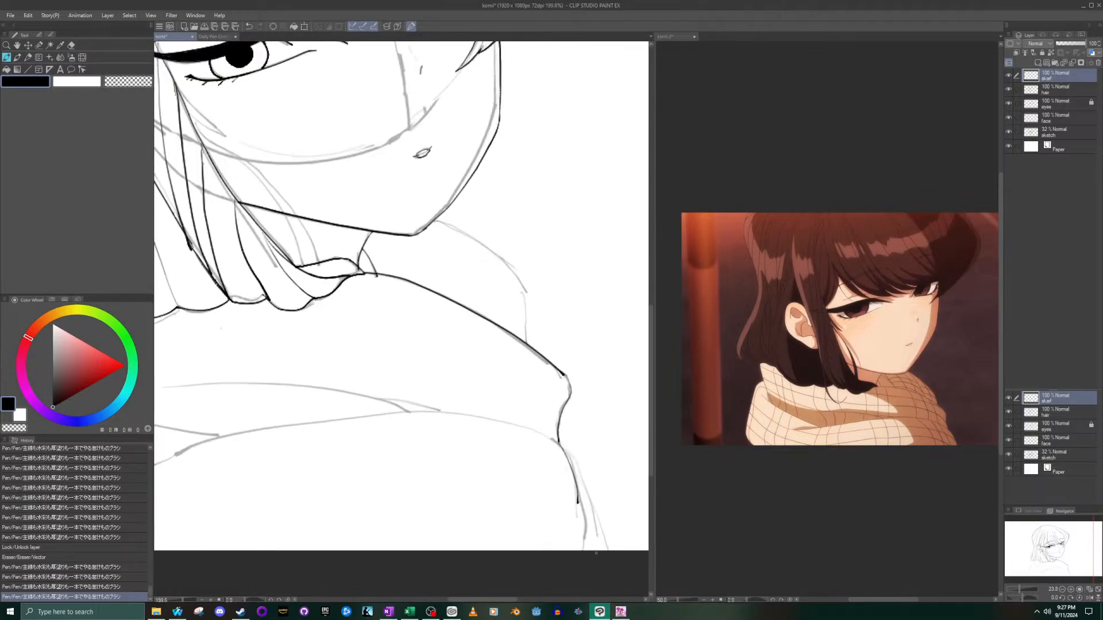
pyautogui.hotkey('ctrl', 'z')
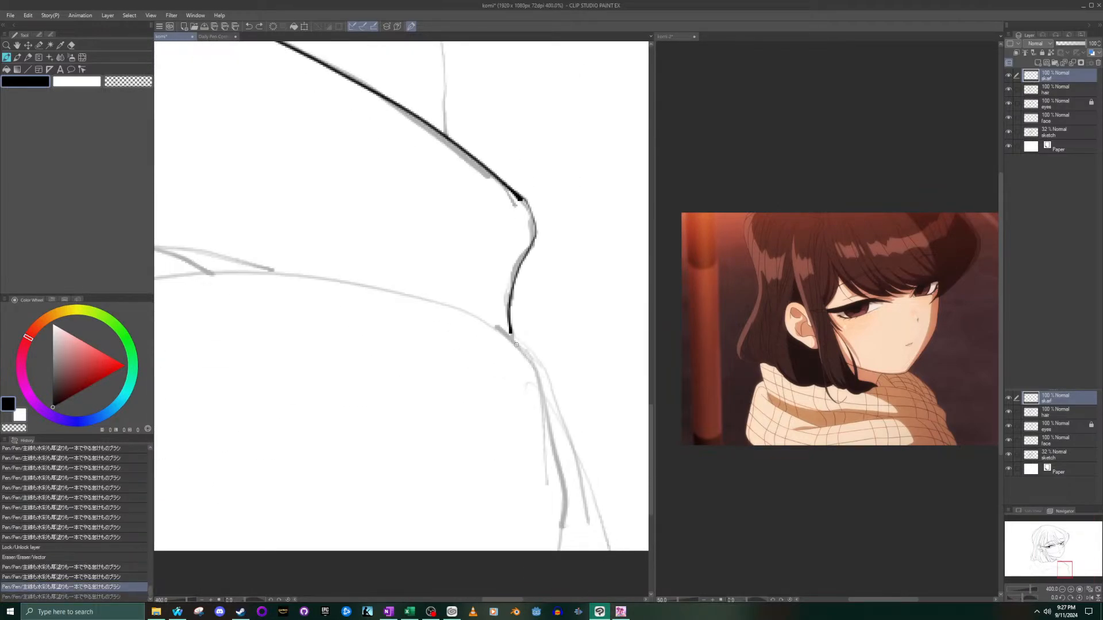
pyautogui.moveTo(511, 333)
pyautogui.mouseDown()
pyautogui.moveTo(559, 458)
pyautogui.moveTo(565, 546)
pyautogui.mouseUp()
pyautogui.hotkey('ctrl', 'z')
pyautogui.moveTo(513, 337)
pyautogui.mouseDown()
pyautogui.moveTo(552, 417)
pyautogui.moveTo(575, 550)
pyautogui.mouseUp()
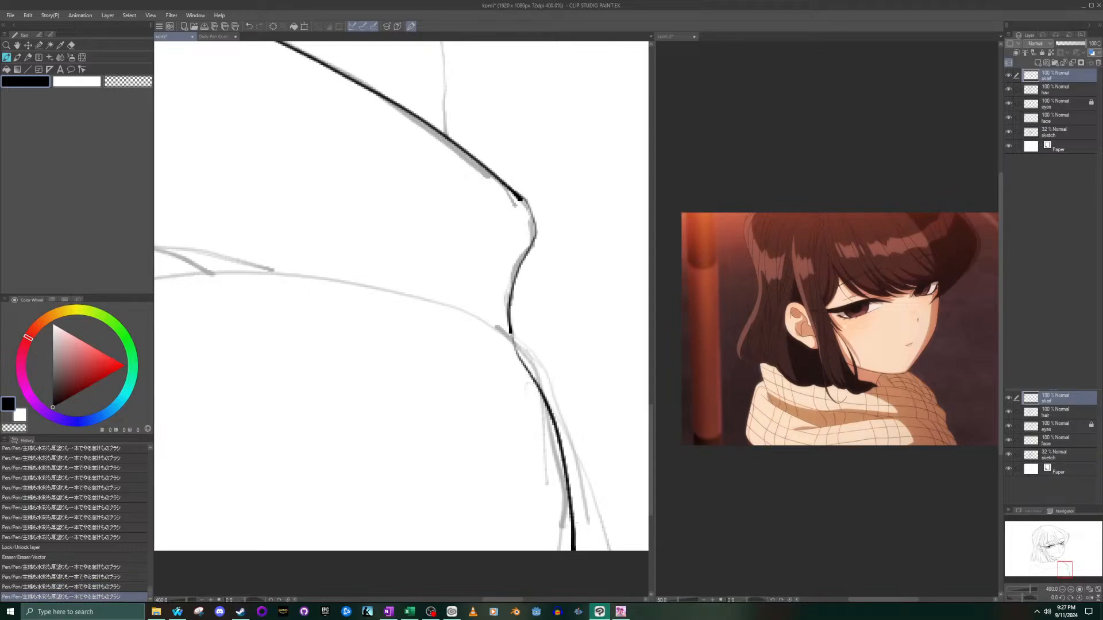
# - Ink the scarf's back fold, curving from under the chin outward and down to meet the front fold
pyautogui.scroll(-4, 480, 172)
pyautogui.scroll(4, 441, 89)
pyautogui.scroll(-3, 401, 62)
pyautogui.scroll(-4, 399, 59)
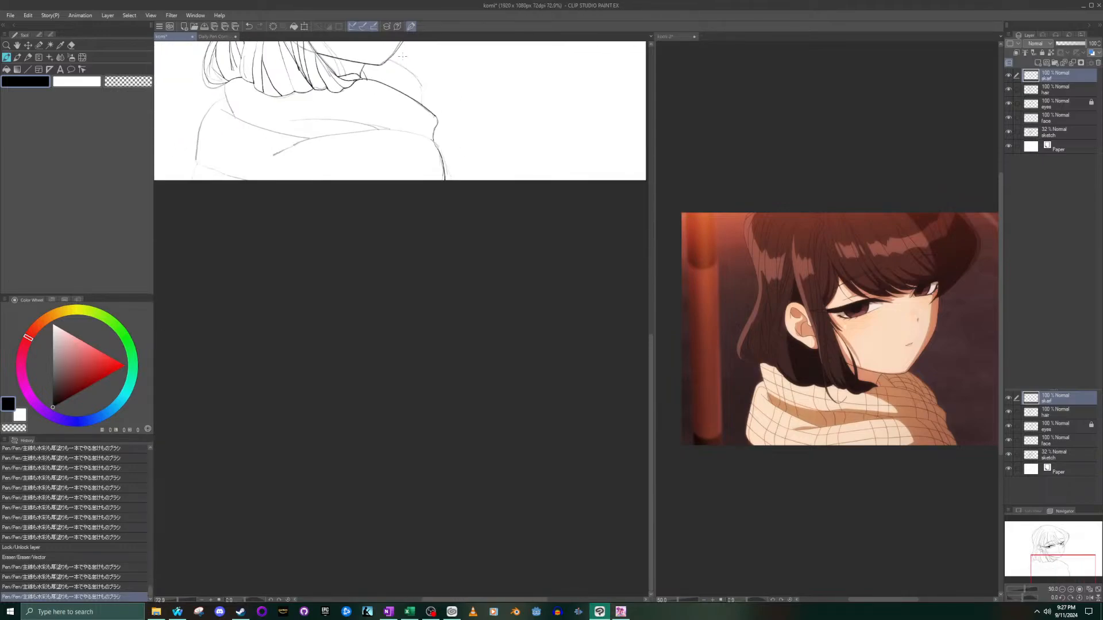
pyautogui.moveTo(1060, 569); pyautogui.dragTo(1054, 543)
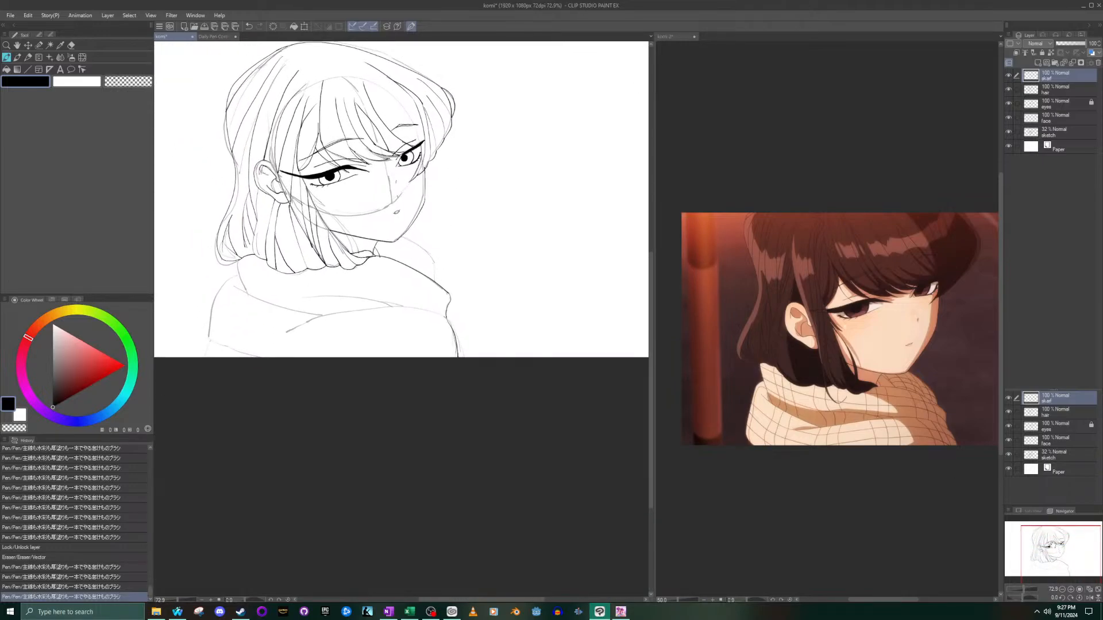
pyautogui.scroll(5, 413, 199)
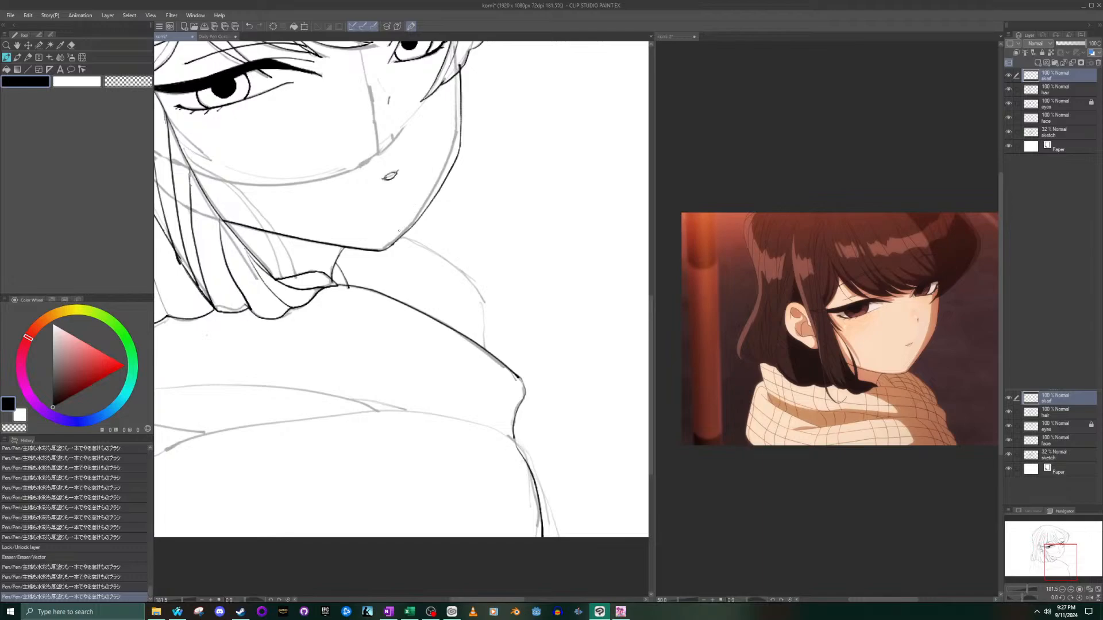
pyautogui.moveTo(412, 242)
pyautogui.mouseDown()
pyautogui.moveTo(472, 286)
pyautogui.moveTo(487, 337)
pyautogui.mouseUp()
pyautogui.scroll(-5, 241, 285)
pyautogui.scroll(4, 208, 340)
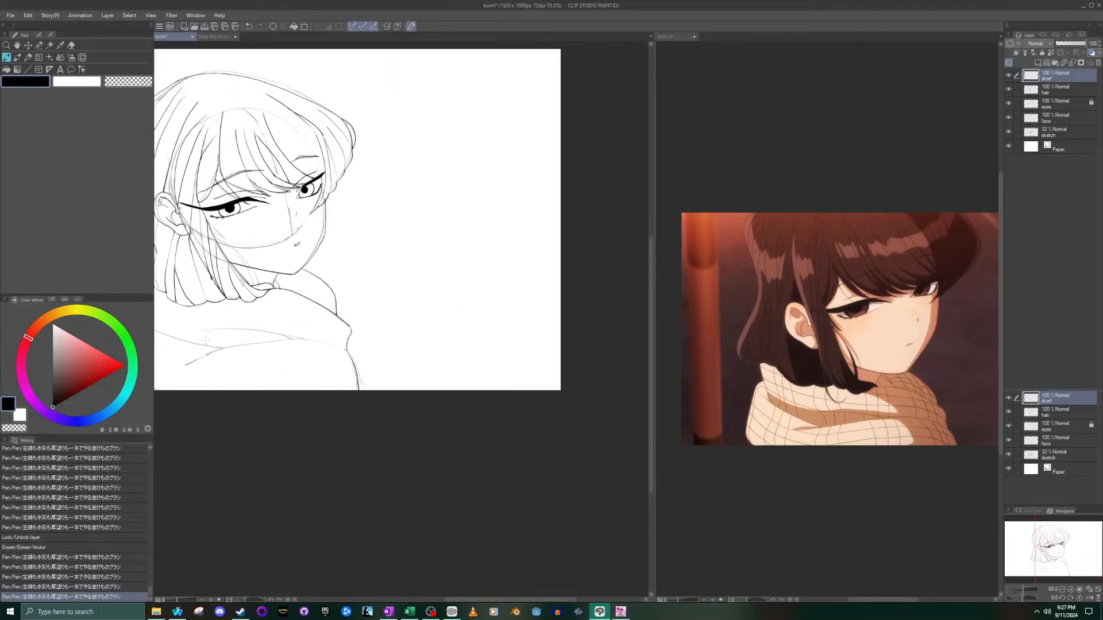
pyautogui.scroll(2, 207, 341)
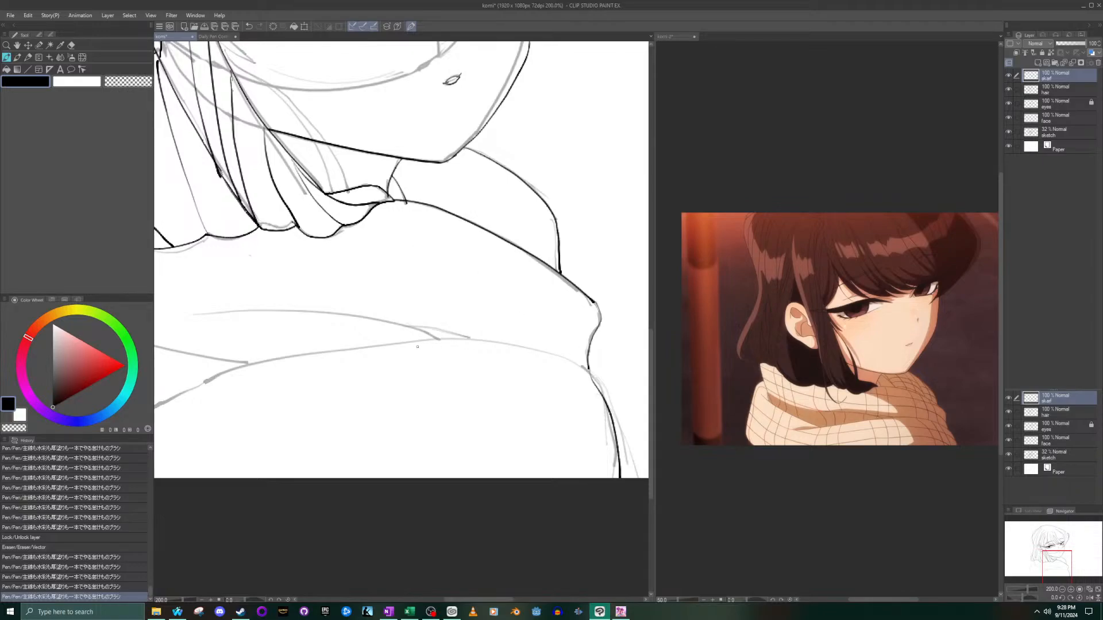
pyautogui.scroll(3, 438, 365)
pyautogui.scroll(-6, 435, 368)
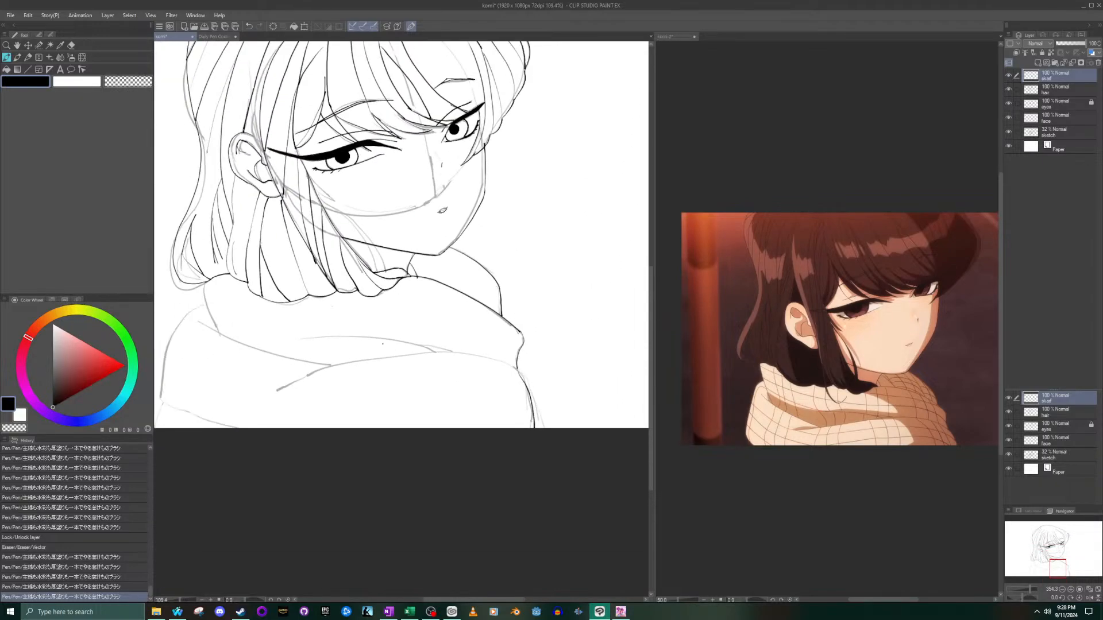
pyautogui.scroll(2, 333, 341)
pyautogui.moveTo(281, 336)
pyautogui.mouseDown()
pyautogui.moveTo(413, 336)
pyautogui.moveTo(505, 357)
pyautogui.mouseUp()
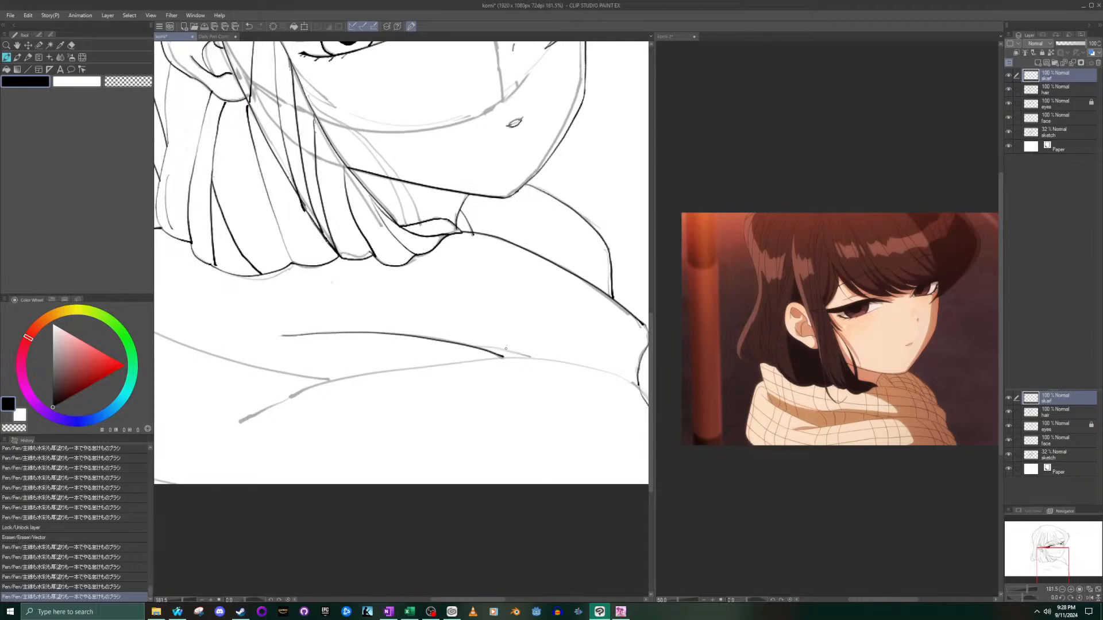
pyautogui.hotkey('ctrl', 'alt', '0')
pyautogui.moveTo(376, 393)
pyautogui.mouseDown()
pyautogui.moveTo(467, 365)
pyautogui.moveTo(594, 374)
pyautogui.moveTo(497, 365)
pyautogui.moveTo(404, 387)
pyautogui.mouseUp()
pyautogui.scroll(3, 587, 365)
pyautogui.hotkey('ctrl', 'z')
pyautogui.hotkey('ctrl', 'z')
pyautogui.scroll(2, 606, 380)
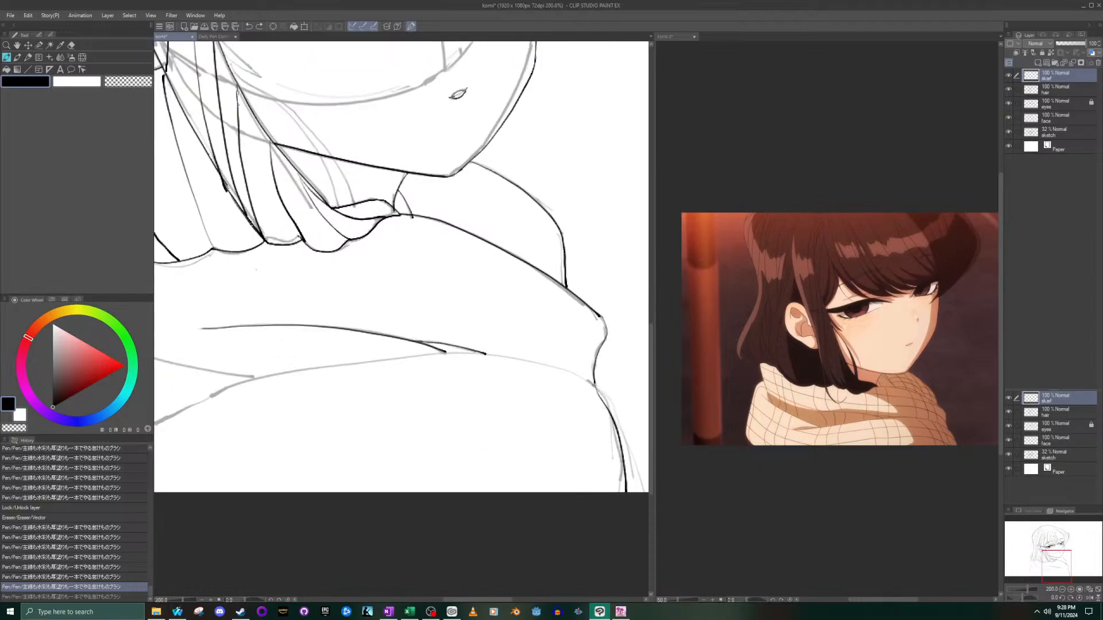
pyautogui.moveTo(592, 384)
pyautogui.mouseDown()
pyautogui.moveTo(483, 354)
pyautogui.moveTo(369, 367)
pyautogui.mouseUp()
pyautogui.hotkey('ctrl', 'z')
pyautogui.hotkey('ctrl', 'z')
pyautogui.hotkey('ctrl', 'z')
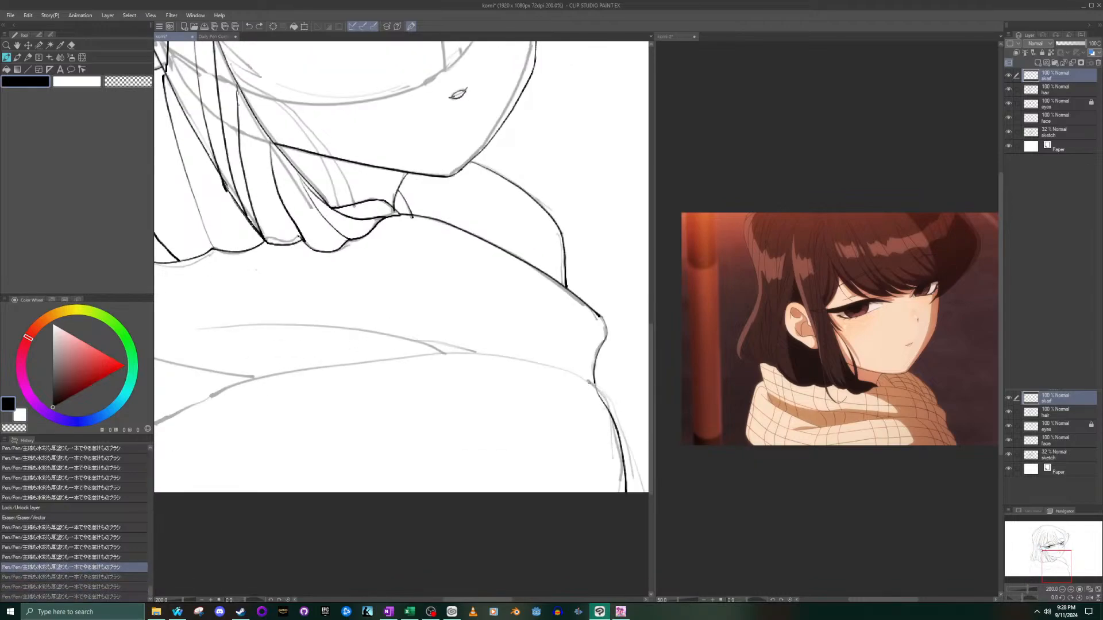
# - Ink the lower edge of the scarf's front fold across the chest, redrawing the long curve until it flows smoothly
pyautogui.moveTo(593, 385)
pyautogui.mouseDown()
pyautogui.moveTo(557, 370)
pyautogui.moveTo(388, 352)
pyautogui.moveTo(267, 379)
pyautogui.moveTo(163, 425)
pyautogui.mouseUp()
pyautogui.scroll(-13, 379, 352)
pyautogui.hotkey('ctrl', 'z')
pyautogui.scroll(6, 356, 368)
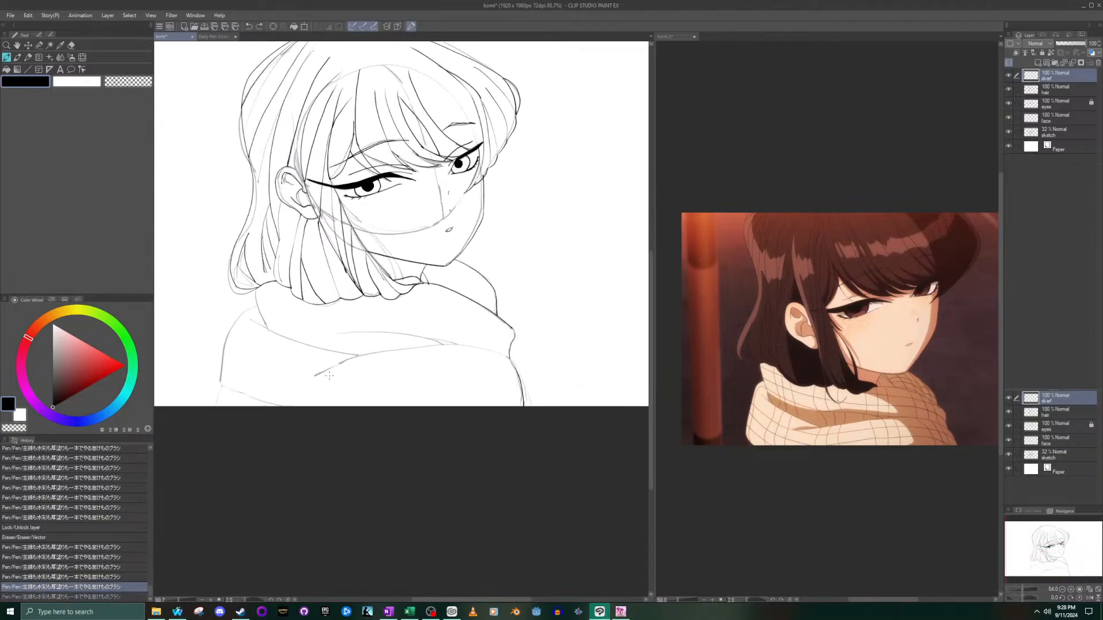
pyautogui.scroll(3, 523, 350)
pyautogui.moveTo(517, 357)
pyautogui.mouseDown()
pyautogui.moveTo(425, 339)
pyautogui.moveTo(323, 344)
pyautogui.moveTo(223, 383)
pyautogui.mouseUp()
pyautogui.hotkey('ctrl', 'z')
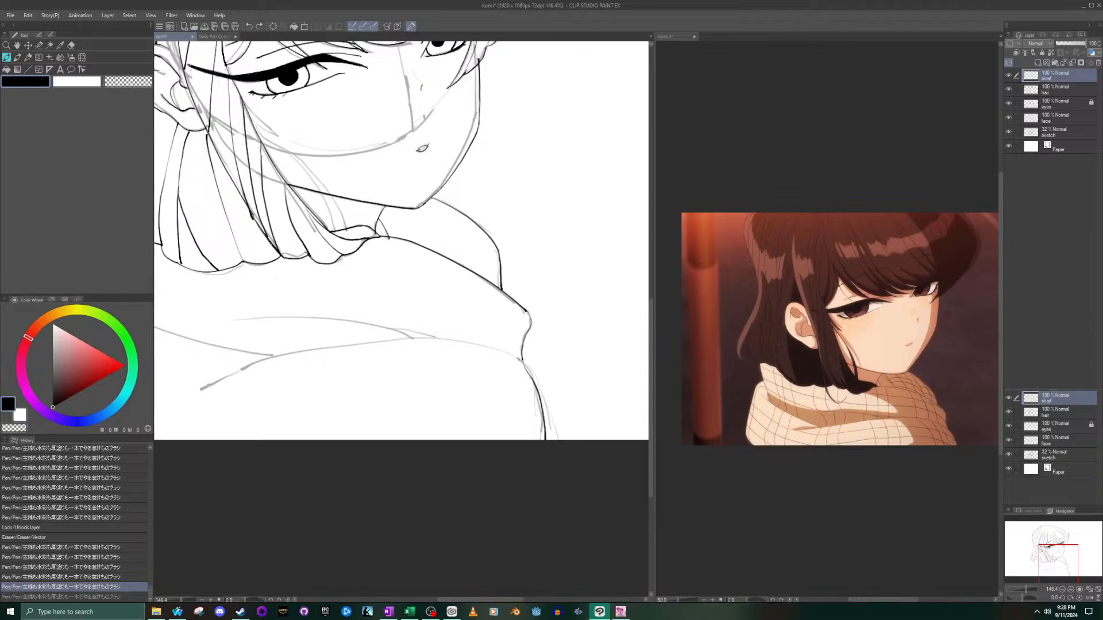
pyautogui.moveTo(517, 356)
pyautogui.mouseDown()
pyautogui.moveTo(460, 340)
pyautogui.moveTo(370, 338)
pyautogui.moveTo(290, 353)
pyautogui.moveTo(211, 393)
pyautogui.mouseUp()
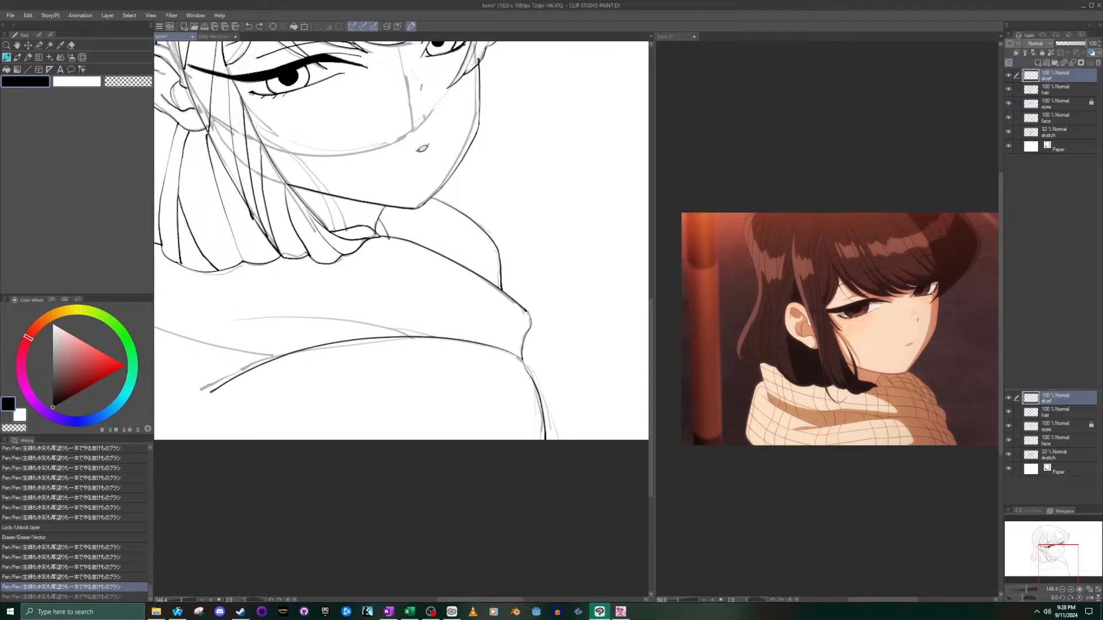
pyautogui.hotkey('ctrl', 'z')
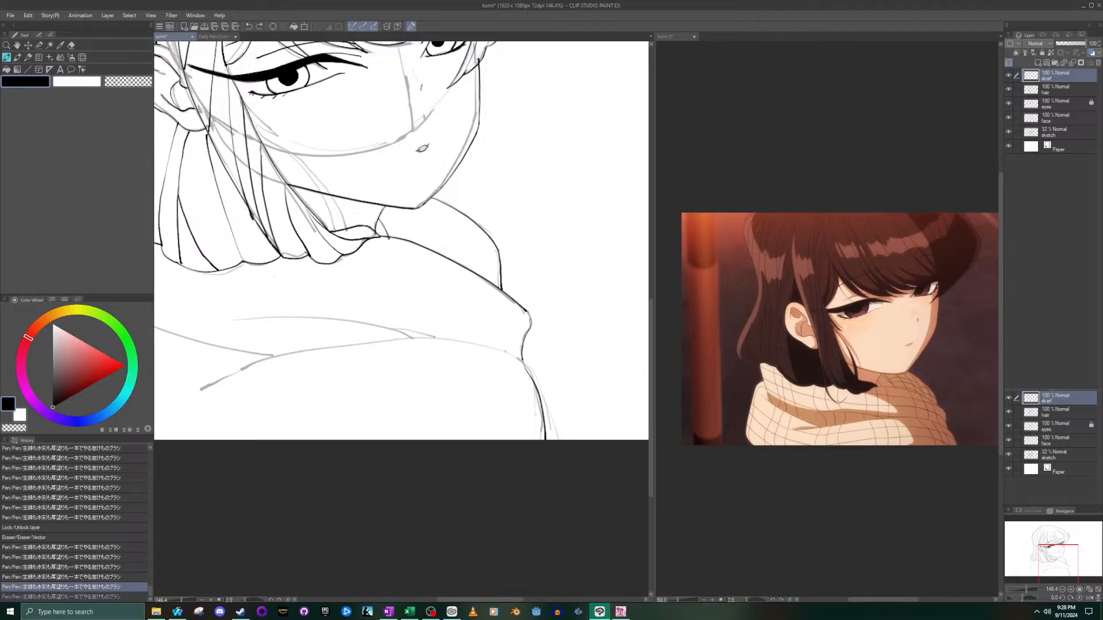
pyautogui.moveTo(521, 356)
pyautogui.mouseDown()
pyautogui.moveTo(458, 343)
pyautogui.moveTo(336, 352)
pyautogui.moveTo(188, 393)
pyautogui.mouseUp()
pyautogui.hotkey('ctrl', 'z')
pyautogui.moveTo(505, 351)
pyautogui.mouseDown()
pyautogui.moveTo(348, 338)
pyautogui.moveTo(194, 388)
pyautogui.mouseUp()
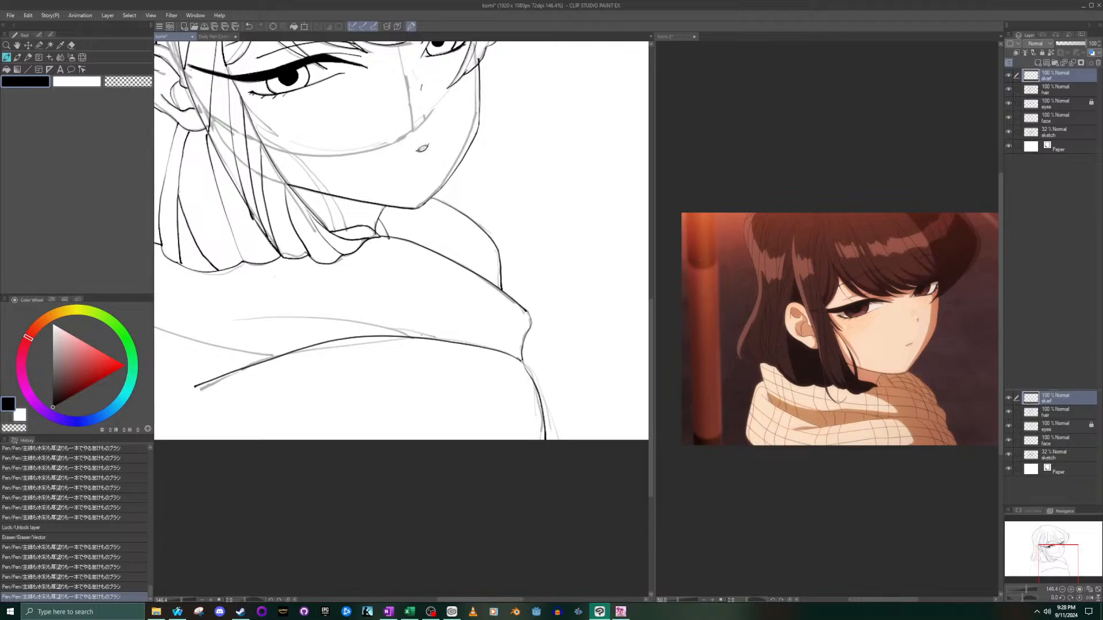
# - Ink the long crease above the front fold's lower edge and the short branch joining its end, redrawing the branch until it fits
pyautogui.moveTo(411, 338); pyautogui.dragTo(220, 320)
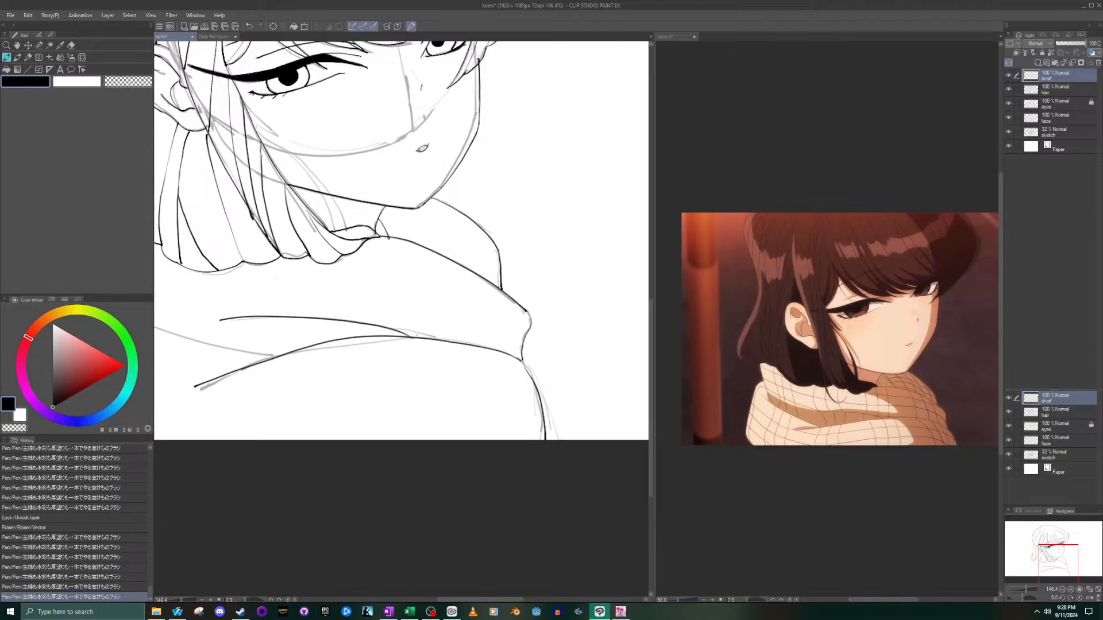
pyautogui.moveTo(434, 338); pyautogui.dragTo(379, 324)
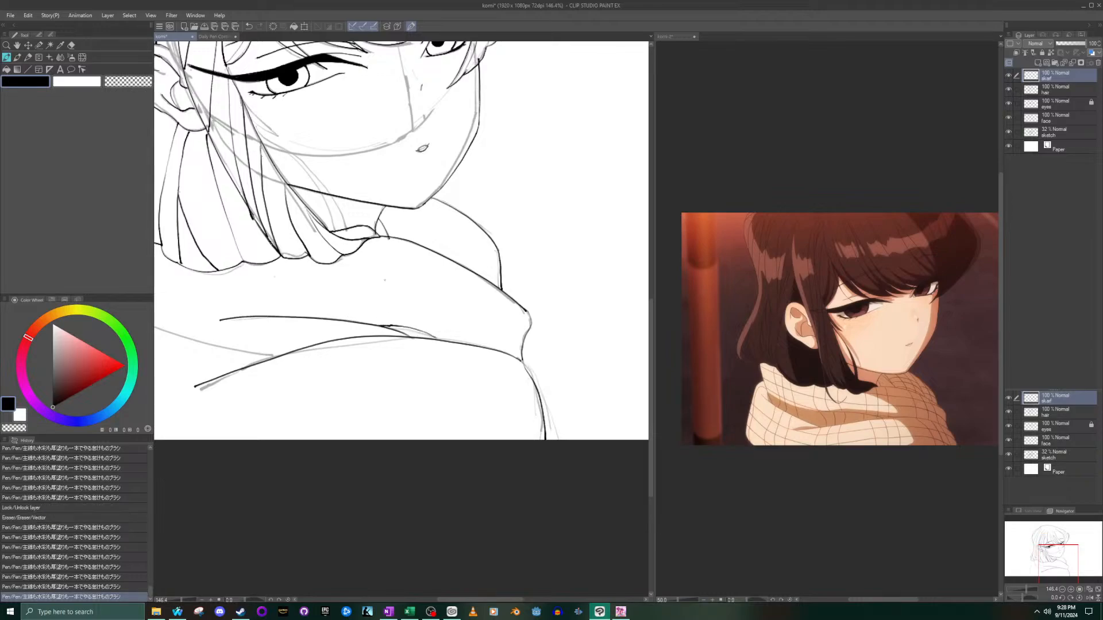
pyautogui.hotkey('ctrl', 'z')
pyautogui.scroll(2, 402, 339)
pyautogui.moveTo(446, 339); pyautogui.dragTo(387, 326)
pyautogui.scroll(-4, 308, 316)
pyautogui.scroll(3, 162, 317)
pyautogui.moveTo(1053, 558)
pyautogui.mouseDown()
pyautogui.moveTo(1041, 556)
pyautogui.moveTo(1055, 557)
pyautogui.mouseUp()
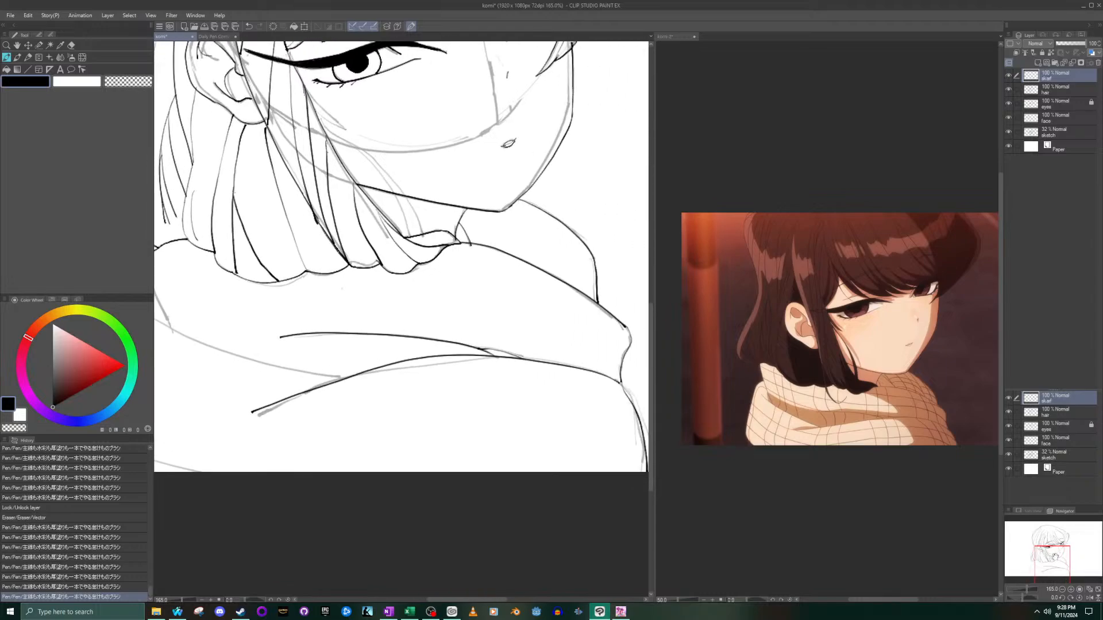
pyautogui.scroll(5, 490, 314)
pyautogui.hotkey('ctrl', 'z')
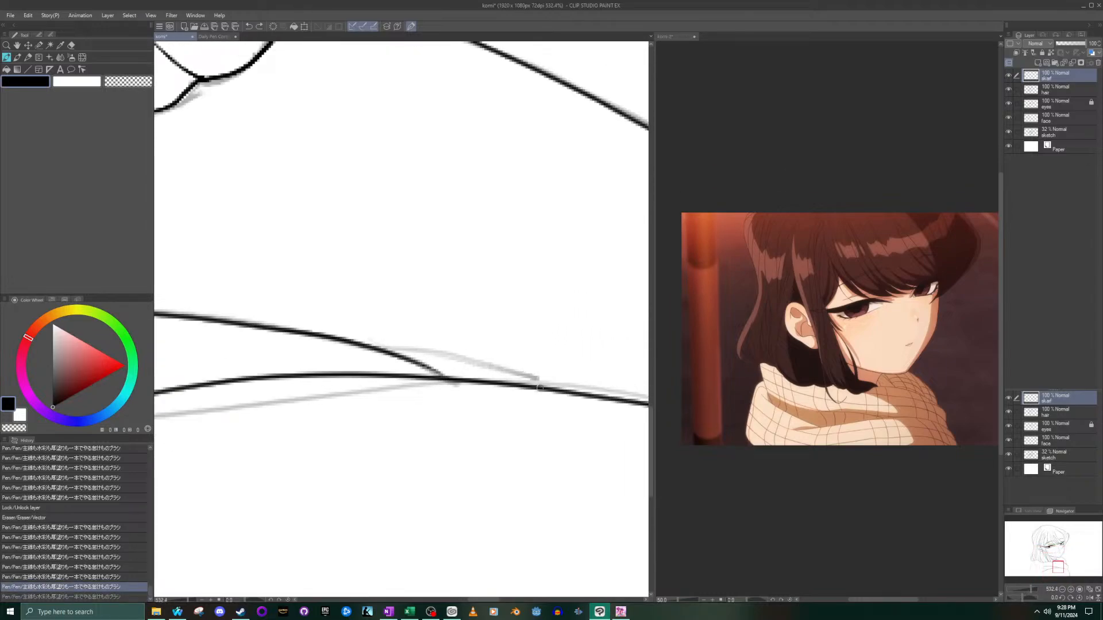
pyautogui.moveTo(504, 368)
pyautogui.mouseDown()
pyautogui.moveTo(428, 354)
pyautogui.moveTo(530, 392)
pyautogui.mouseUp()
pyautogui.hotkey('ctrl', 'z')
pyautogui.hotkey('ctrl', 'z')
pyautogui.moveTo(397, 352); pyautogui.dragTo(536, 386)
pyautogui.scroll(-5, 536, 386)
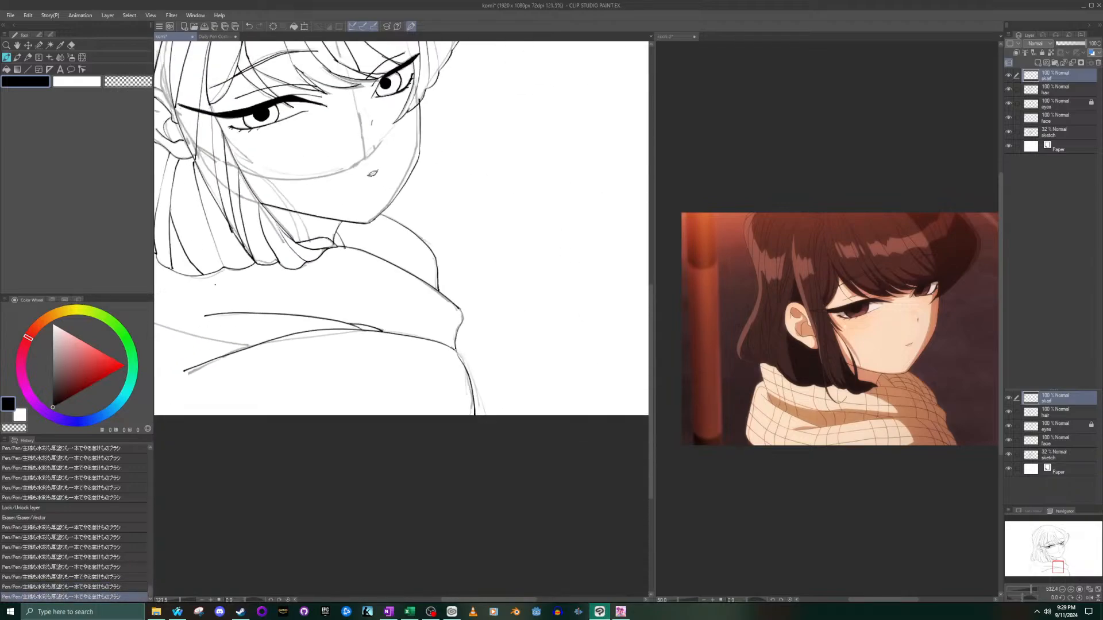
# - Ink the scarf's side edge below the back hair and the diagonal fold line running from it to the front fold
pyautogui.moveTo(1070, 555); pyautogui.dragTo(1043, 559)
pyautogui.scroll(2, 404, 237)
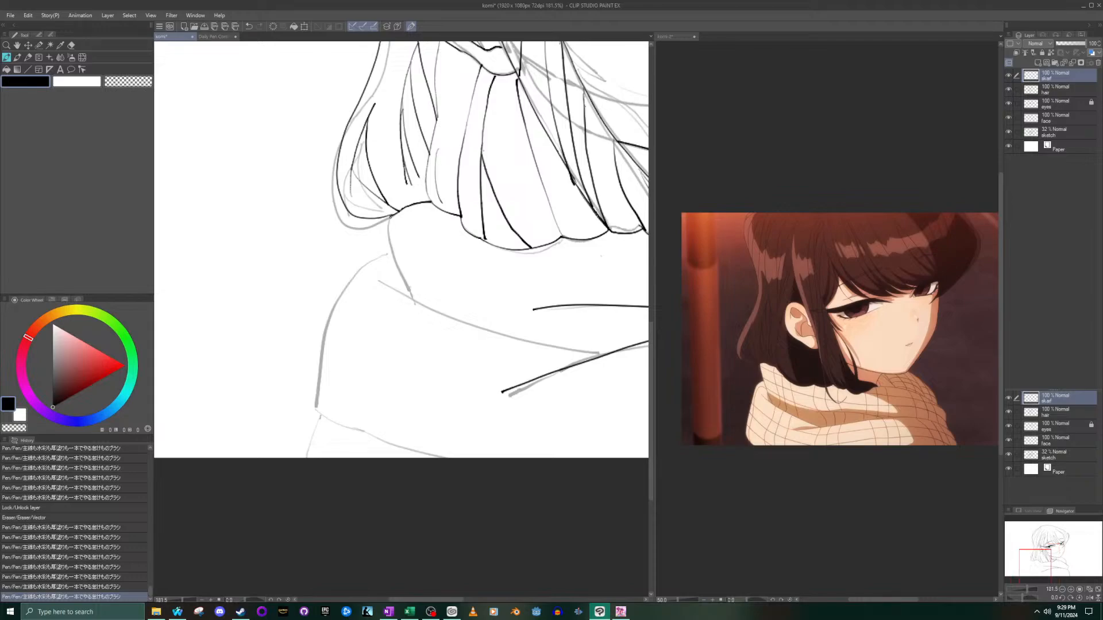
pyautogui.moveTo(386, 228); pyautogui.dragTo(412, 298)
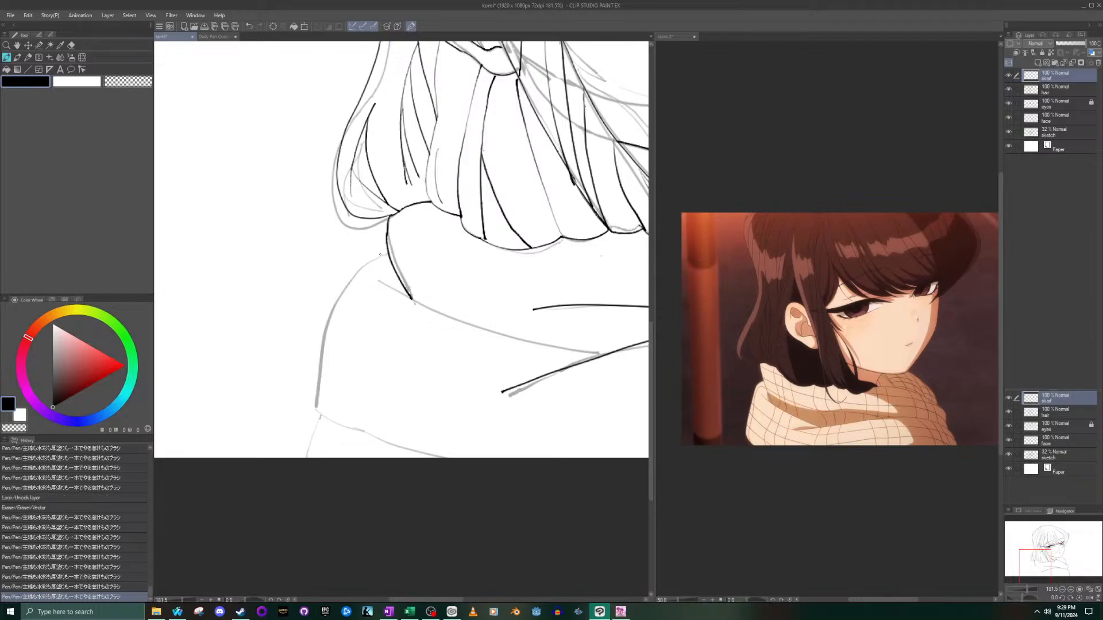
pyautogui.moveTo(381, 282)
pyautogui.mouseDown()
pyautogui.moveTo(487, 331)
pyautogui.moveTo(606, 361)
pyautogui.mouseUp()
pyautogui.hotkey('ctrl', 'z')
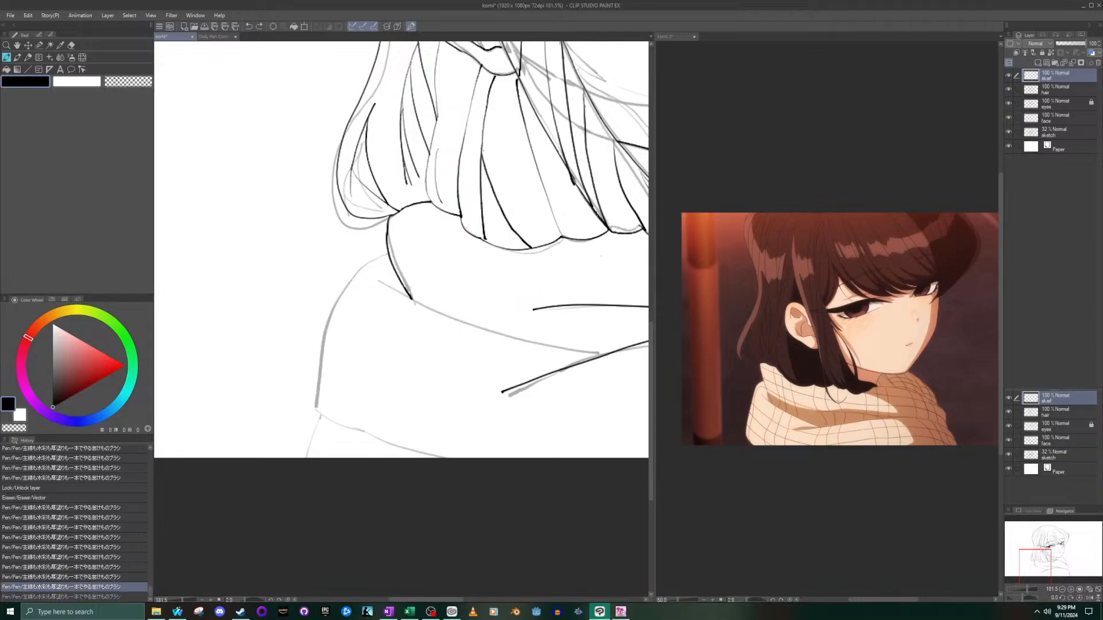
pyautogui.moveTo(378, 281)
pyautogui.mouseDown()
pyautogui.moveTo(423, 307)
pyautogui.moveTo(616, 352)
pyautogui.mouseUp()
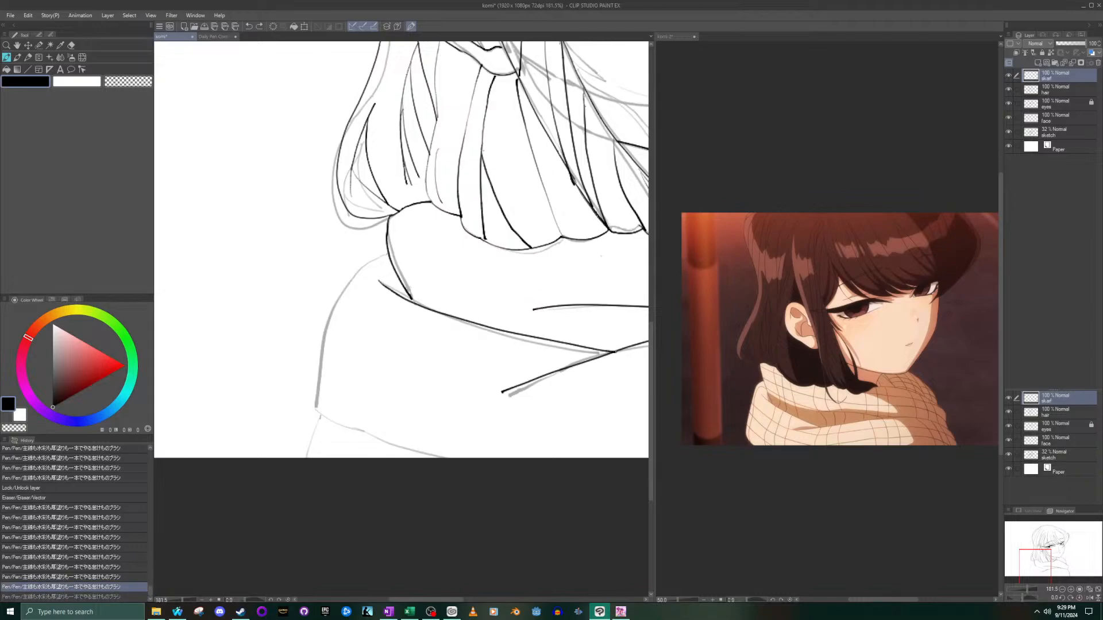
pyautogui.hotkey('ctrl', 'z')
pyautogui.moveTo(379, 281)
pyautogui.mouseDown()
pyautogui.moveTo(480, 327)
pyautogui.moveTo(607, 354)
pyautogui.mouseUp()
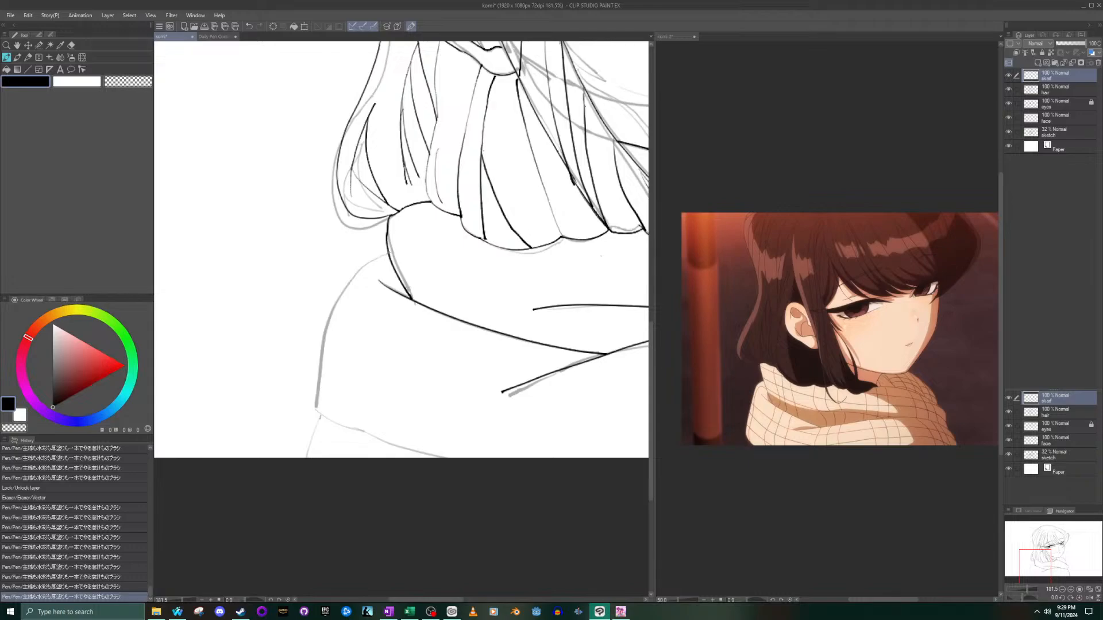
# - Ink the scarf's outer contour around the near shoulder, its lower hem, and the short line beneath down to the canvas edge
pyautogui.moveTo(373, 258)
pyautogui.mouseDown()
pyautogui.moveTo(339, 319)
pyautogui.moveTo(325, 420)
pyautogui.mouseUp()
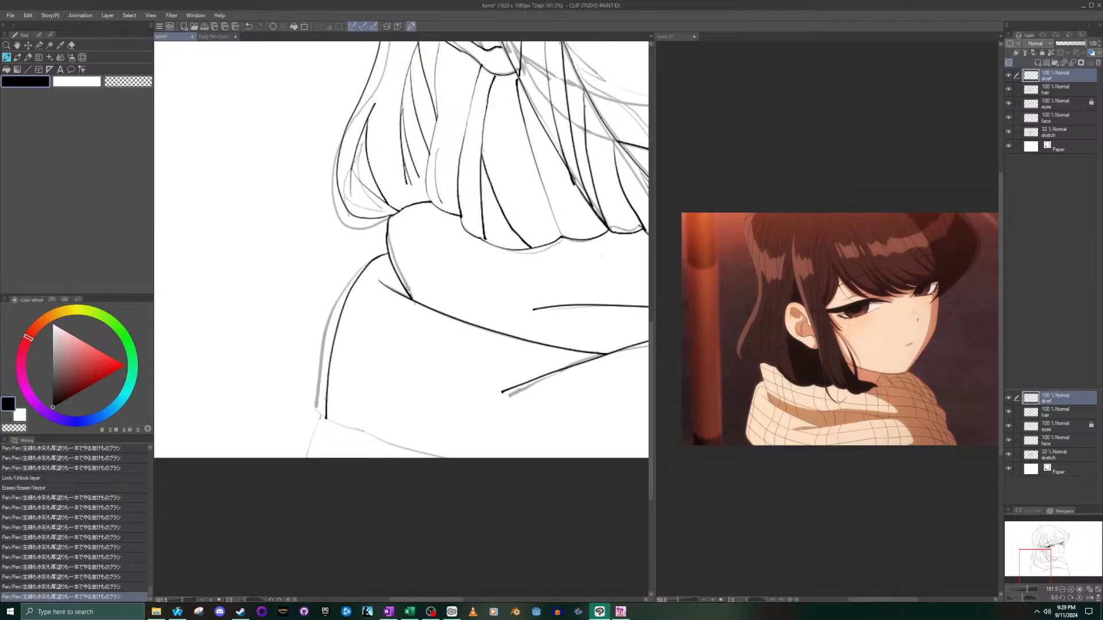
pyautogui.hotkey('ctrl', 'z')
pyautogui.moveTo(383, 255)
pyautogui.mouseDown()
pyautogui.moveTo(336, 310)
pyautogui.moveTo(309, 417)
pyautogui.mouseUp()
pyautogui.hotkey('ctrl', 'z')
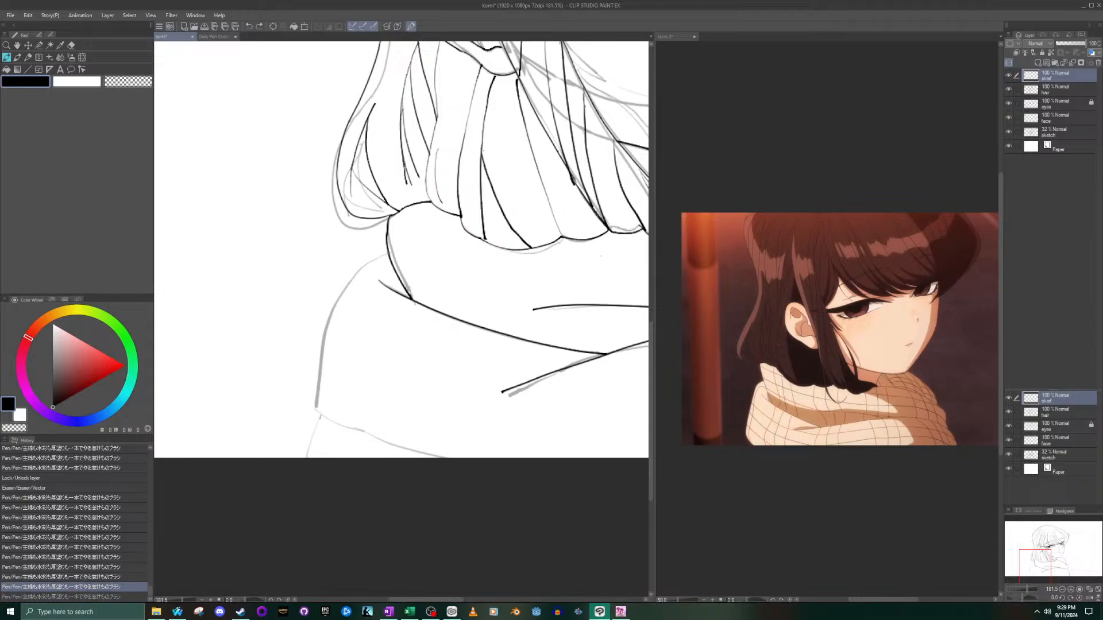
pyautogui.moveTo(385, 252)
pyautogui.mouseDown()
pyautogui.moveTo(347, 300)
pyautogui.moveTo(320, 414)
pyautogui.mouseUp()
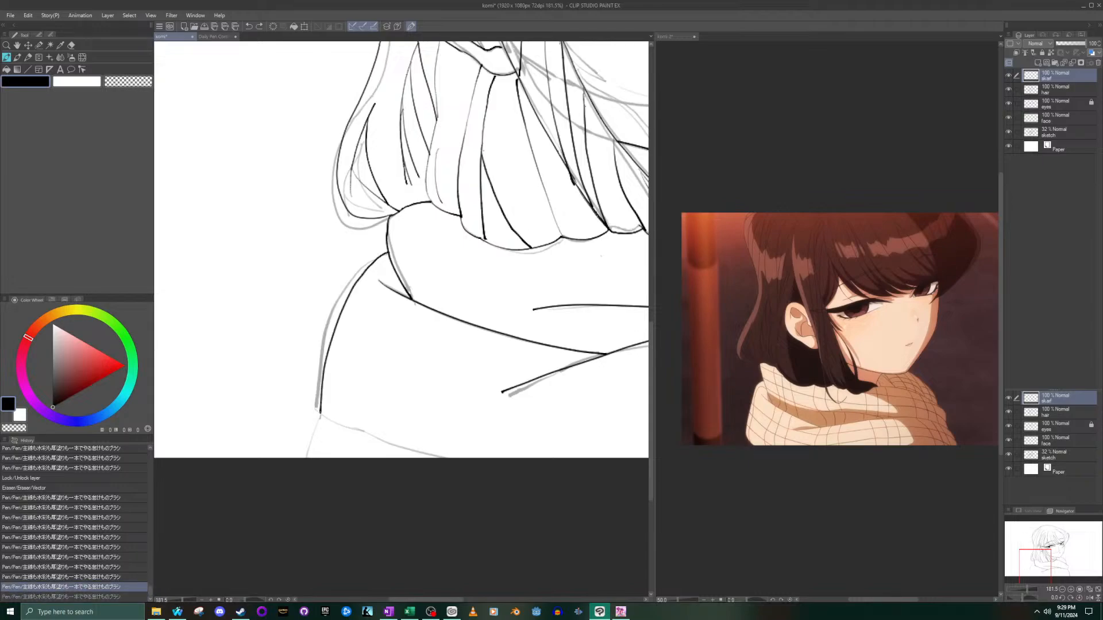
pyautogui.hotkey('ctrl', 'z')
pyautogui.moveTo(386, 252)
pyautogui.mouseDown()
pyautogui.moveTo(342, 285)
pyautogui.moveTo(314, 407)
pyautogui.moveTo(417, 457)
pyautogui.mouseUp()
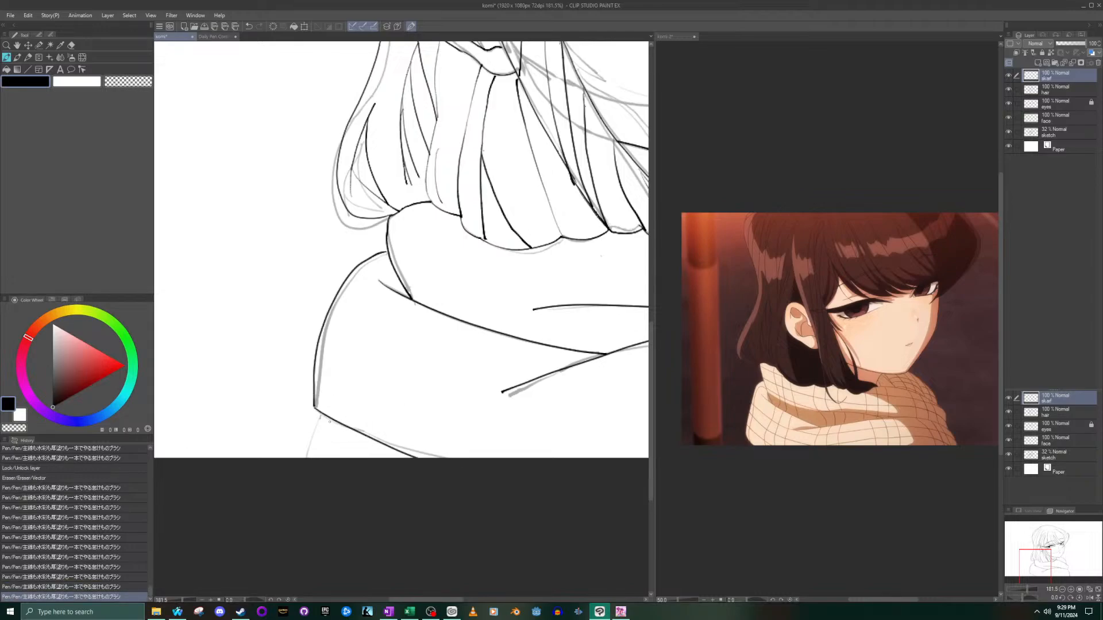
pyautogui.moveTo(320, 412); pyautogui.dragTo(307, 458)
# - Frame the whole figure and hide the sketch layer so only the inked lines show
pyautogui.scroll(-6, 532, 386)
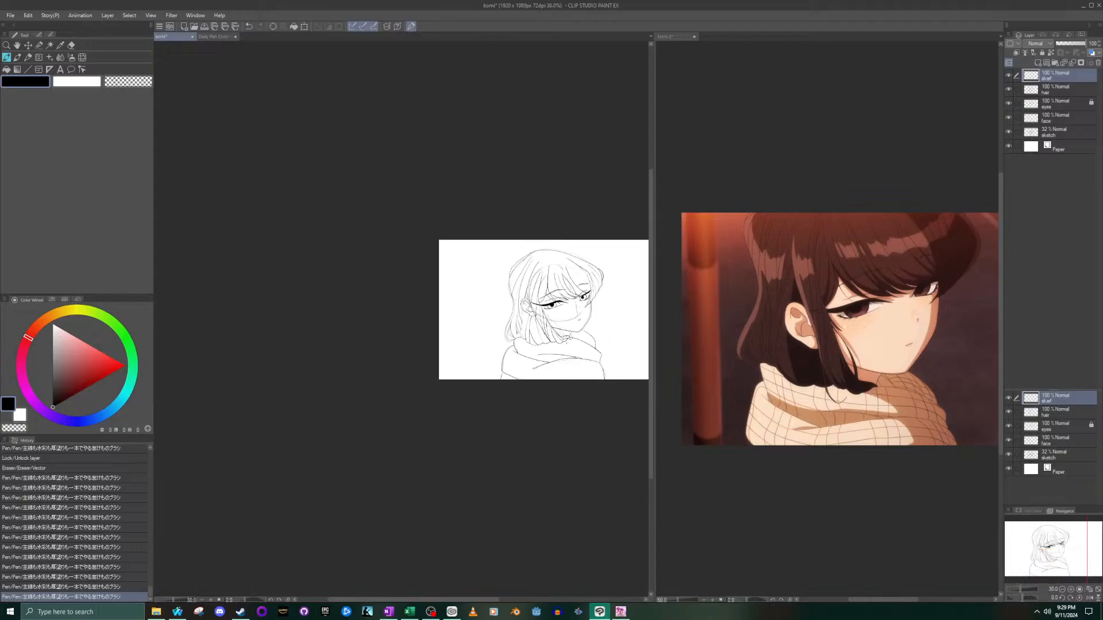
pyautogui.scroll(2, 590, 334)
pyautogui.scroll(2, 604, 339)
pyautogui.moveTo(1047, 557); pyautogui.dragTo(1056, 554)
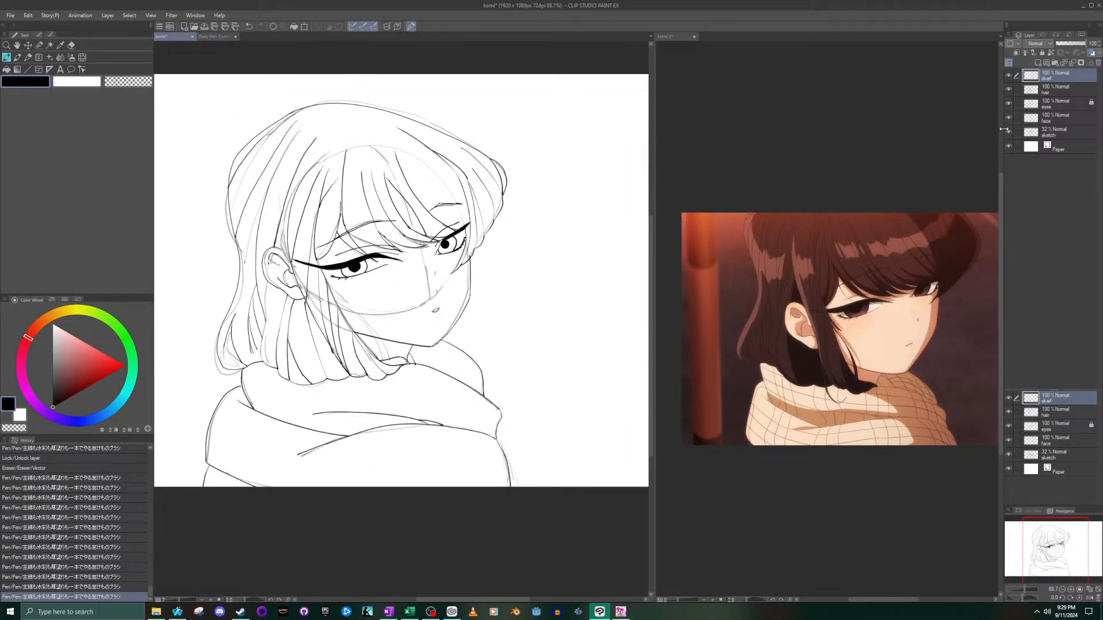
pyautogui.click(1008, 132)
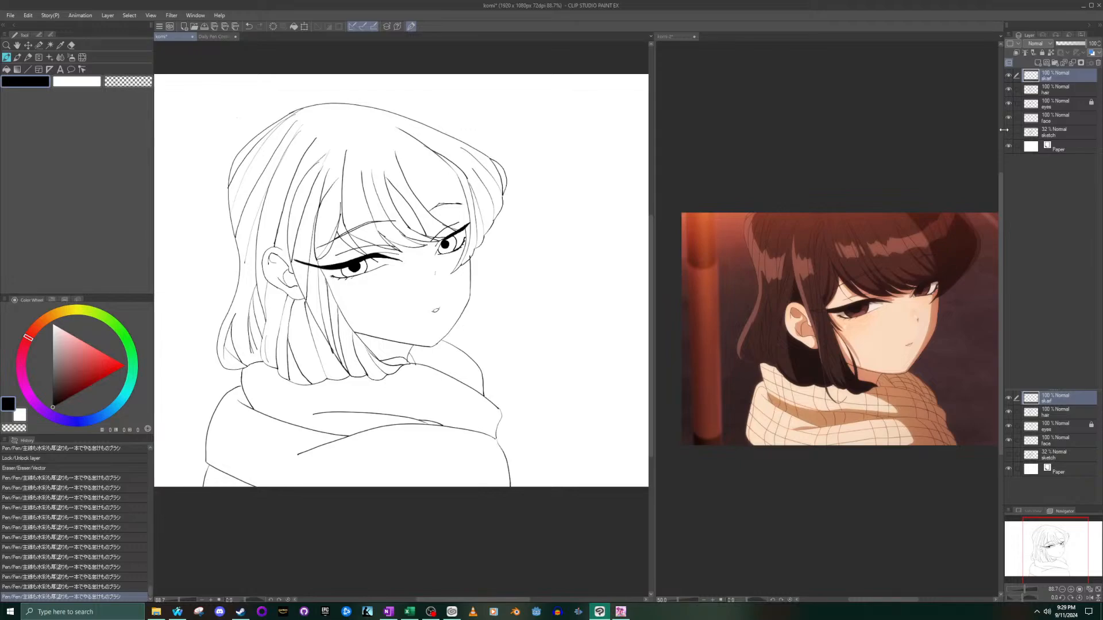
# - On the scarf layer, erase the line end overshooting the scarf's upper edge at the neck with the vector eraser
pyautogui.scroll(2, 438, 394)
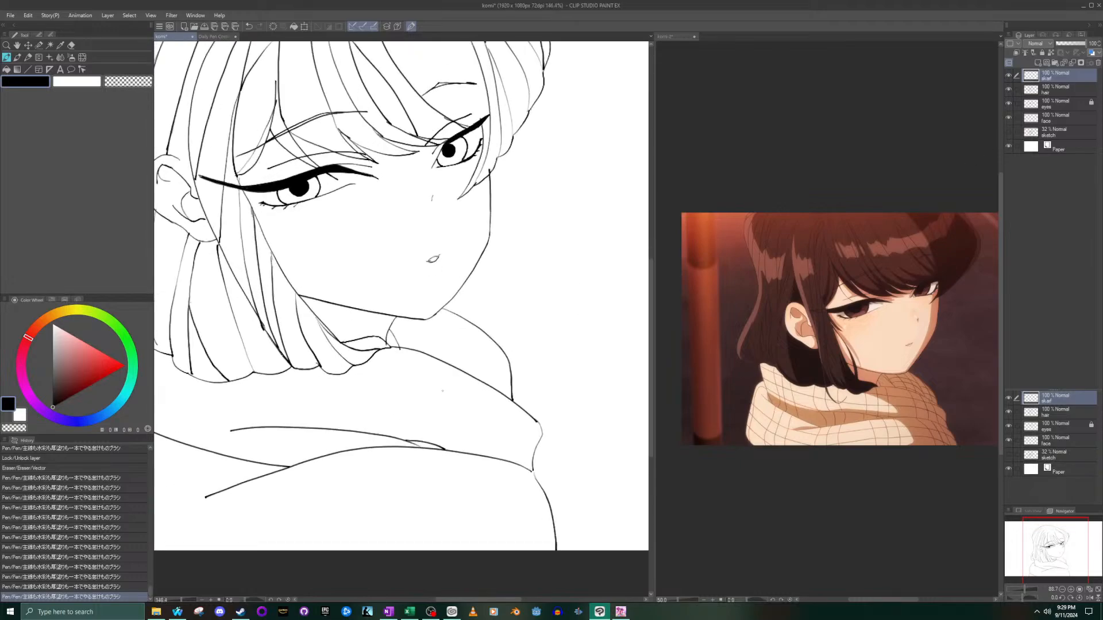
pyautogui.scroll(4, 386, 359)
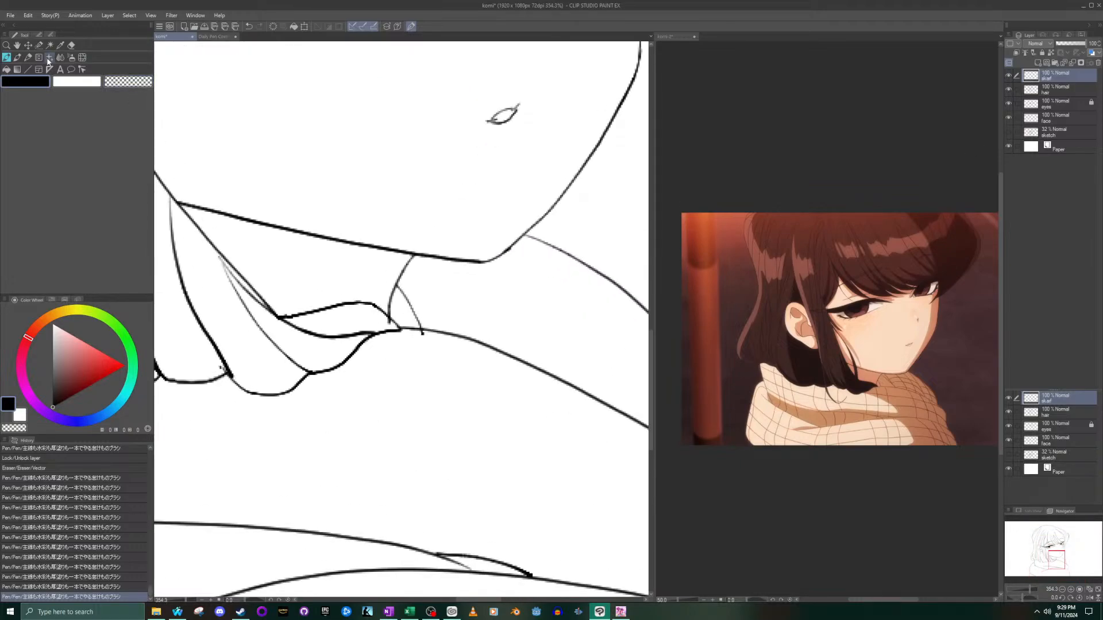
pyautogui.click(72, 45)
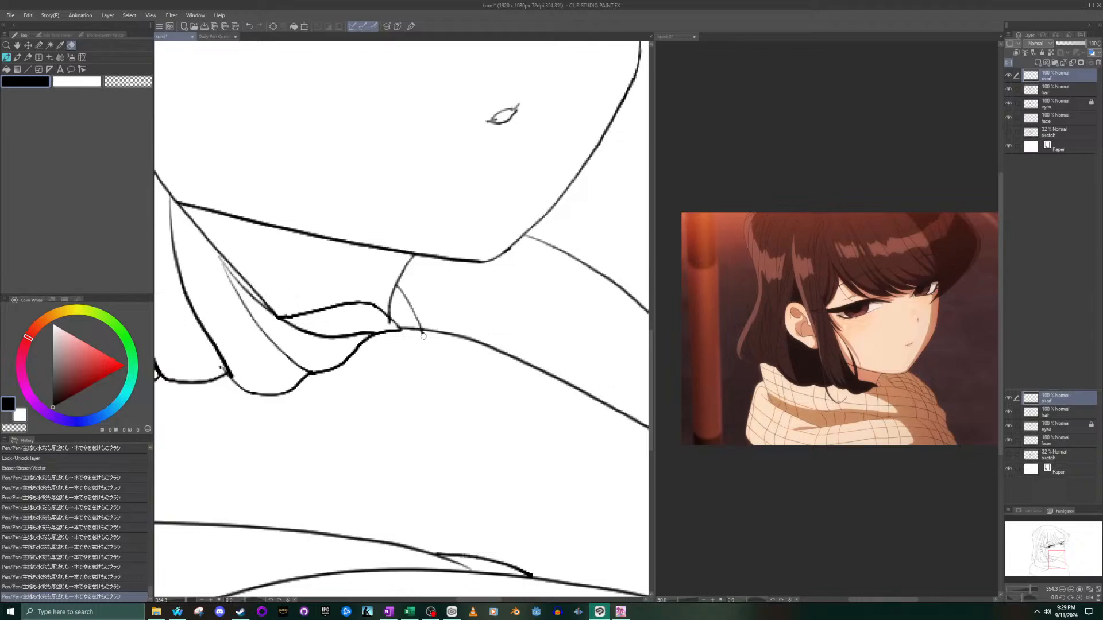
pyautogui.click(421, 333)
pyautogui.scroll(-3, 421, 333)
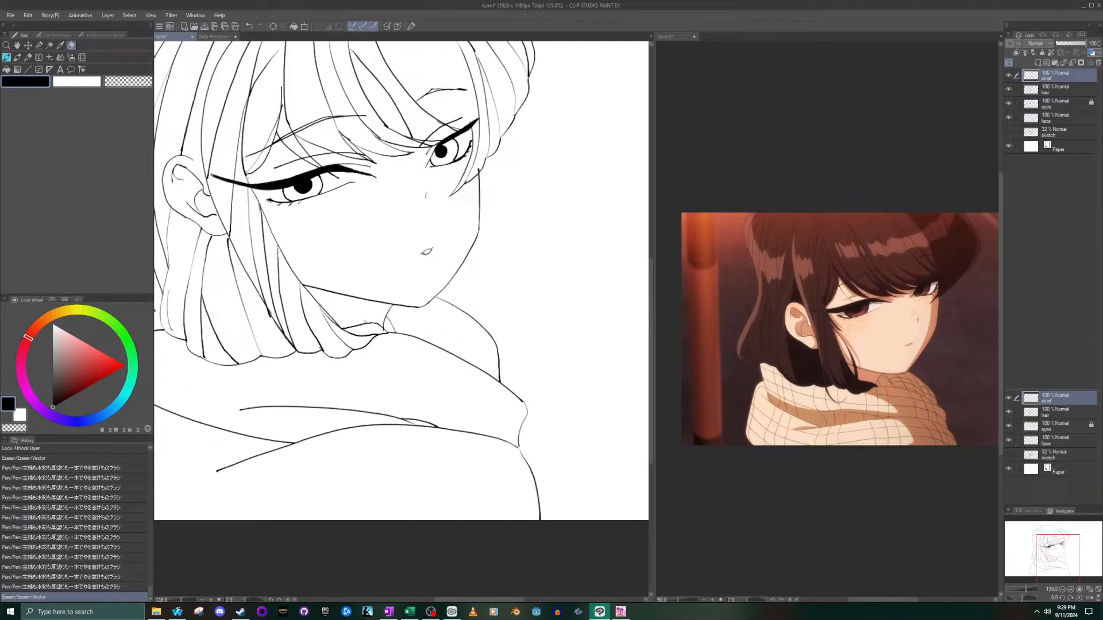
# - On the face layer, erase the neck line's end where it overlaps the hair tip, and return to the pen
pyautogui.click(1057, 119)
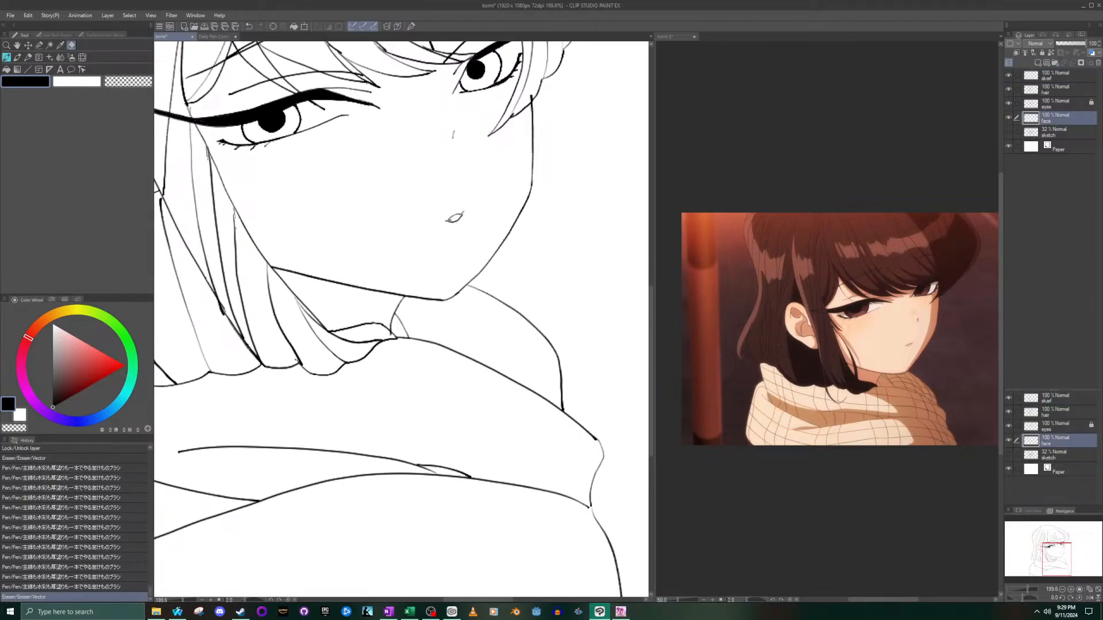
pyautogui.scroll(4, 382, 330)
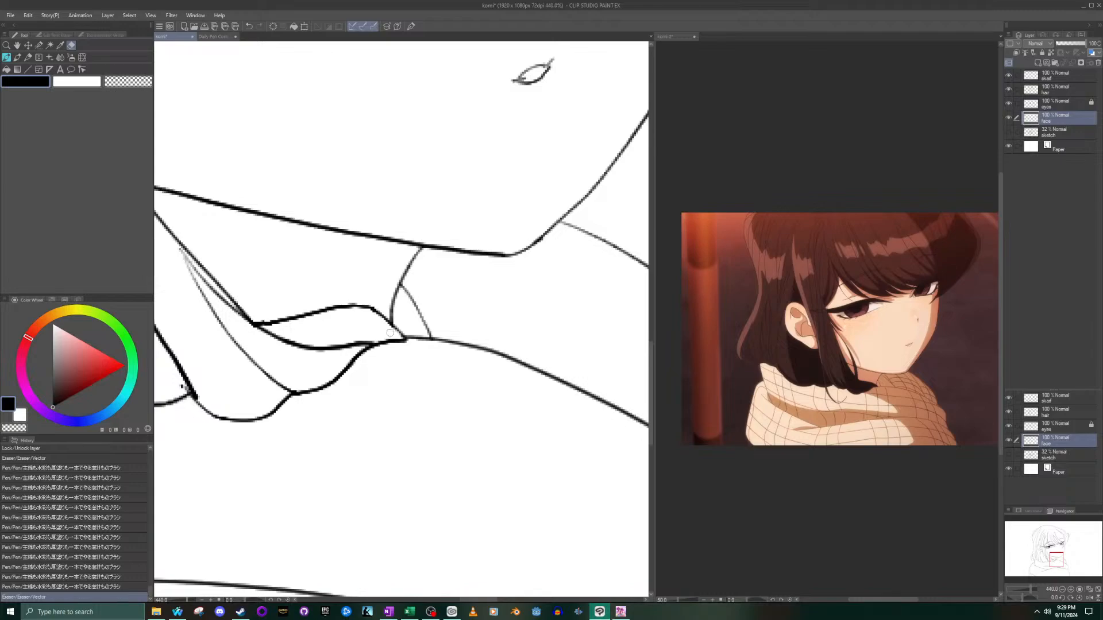
pyautogui.click(391, 333)
pyautogui.scroll(-15, 367, 305)
pyautogui.scroll(5, 228, 254)
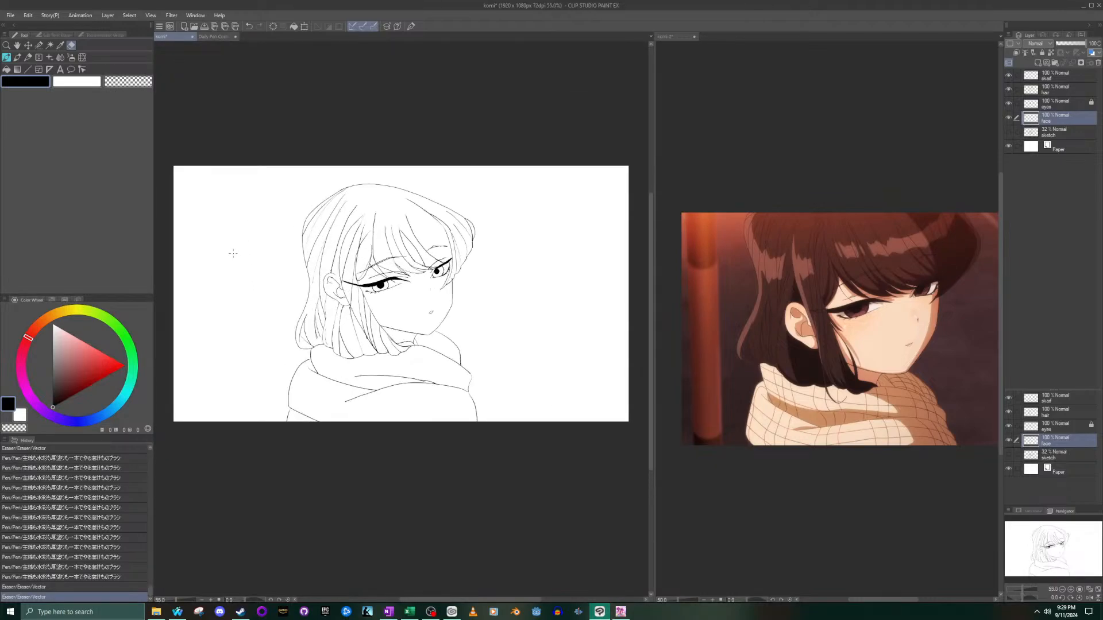
pyautogui.scroll(1, 462, 265)
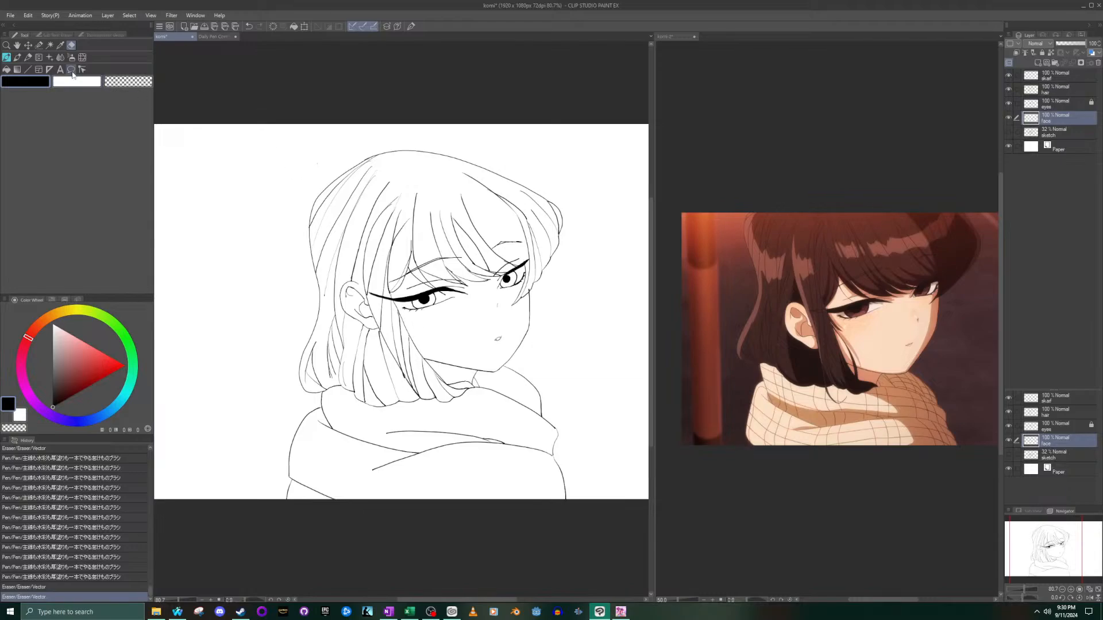
pyautogui.press('p')
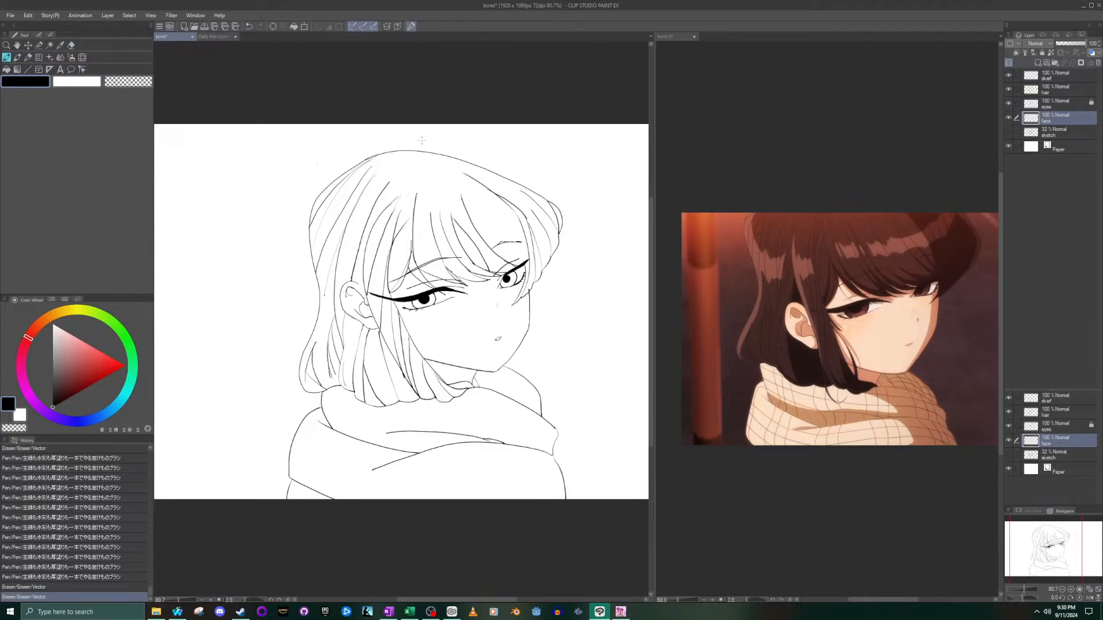
# - On the hair layer, extend two strand lines in the middle of the bangs upward toward the crown
pyautogui.scroll(2, 458, 187)
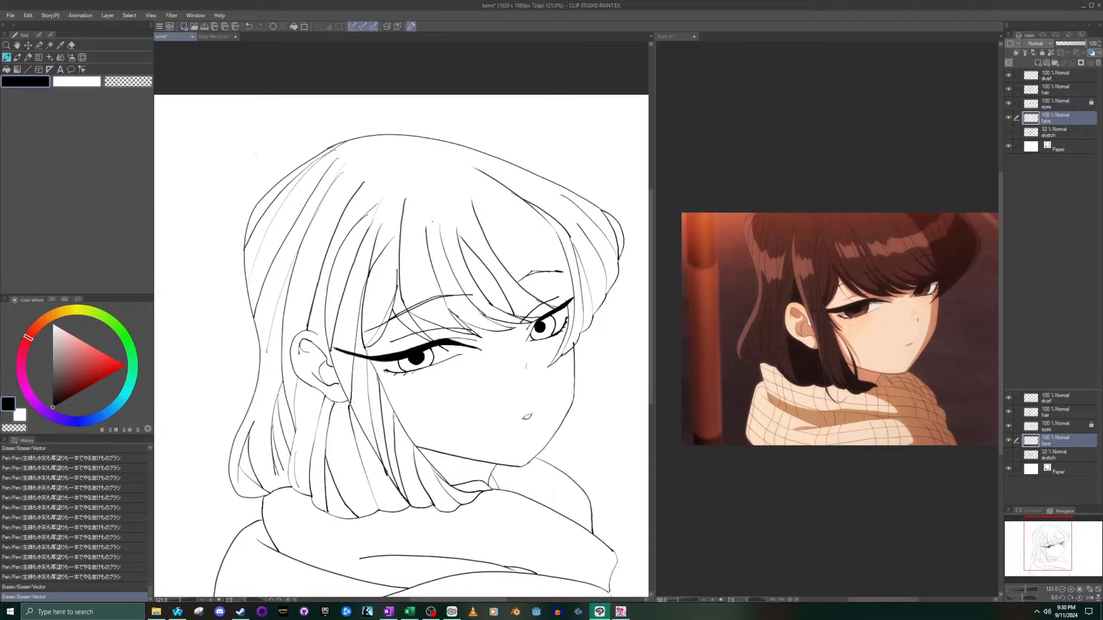
pyautogui.moveTo(427, 233); pyautogui.dragTo(426, 173)
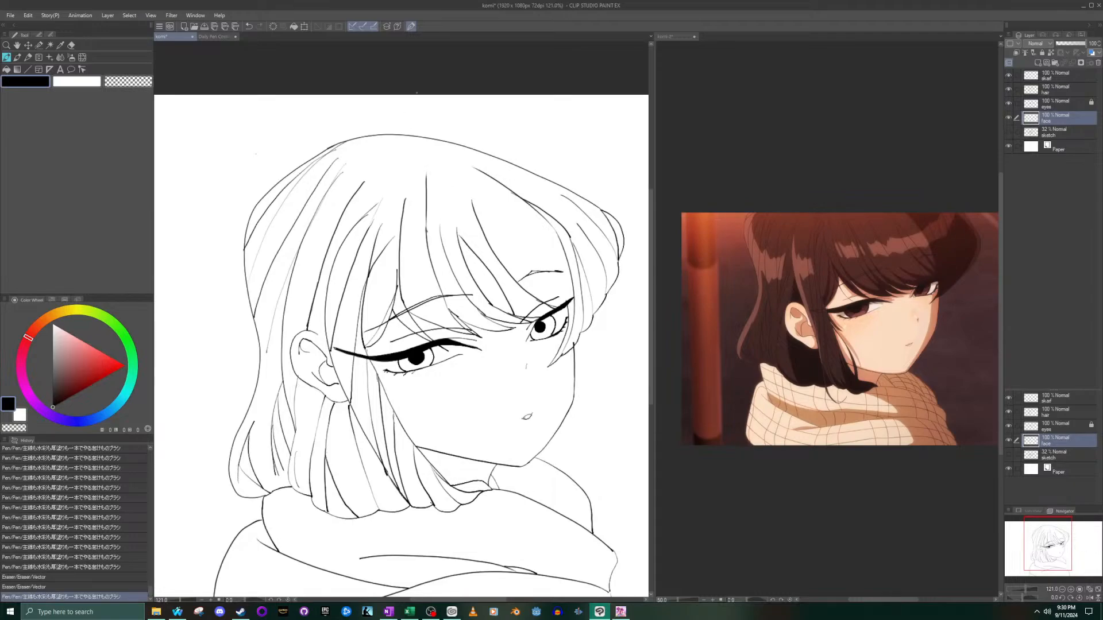
pyautogui.hotkey('ctrl', 'z')
pyautogui.click(1038, 75)
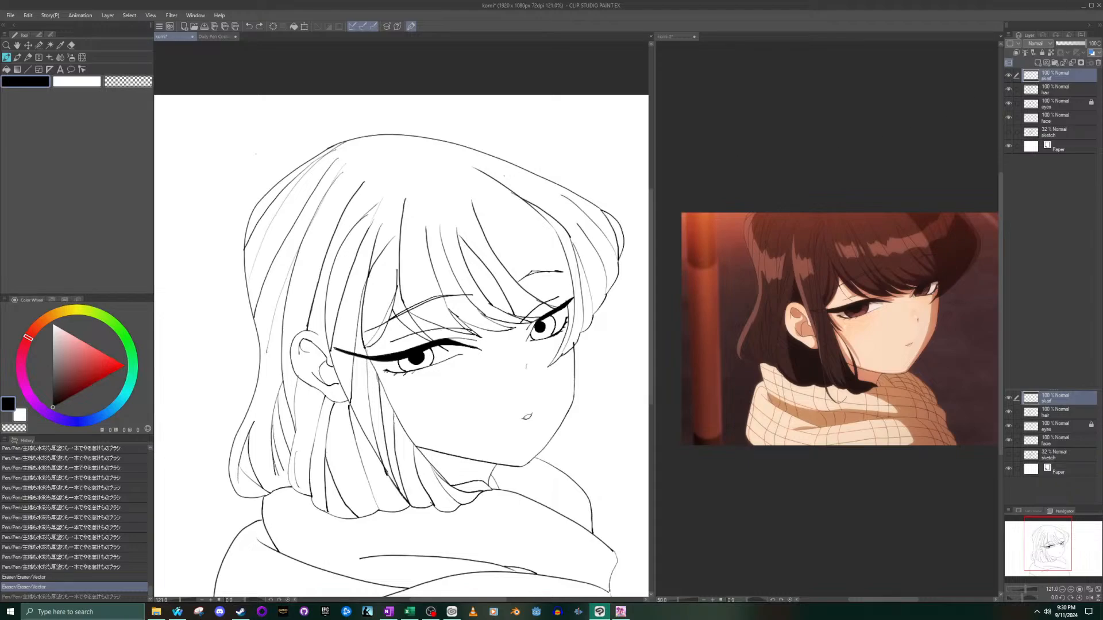
pyautogui.click(1066, 91)
pyautogui.moveTo(426, 232)
pyautogui.mouseDown()
pyautogui.moveTo(424, 173)
pyautogui.moveTo(428, 245)
pyautogui.mouseUp()
pyautogui.hotkey('ctrl', 'z')
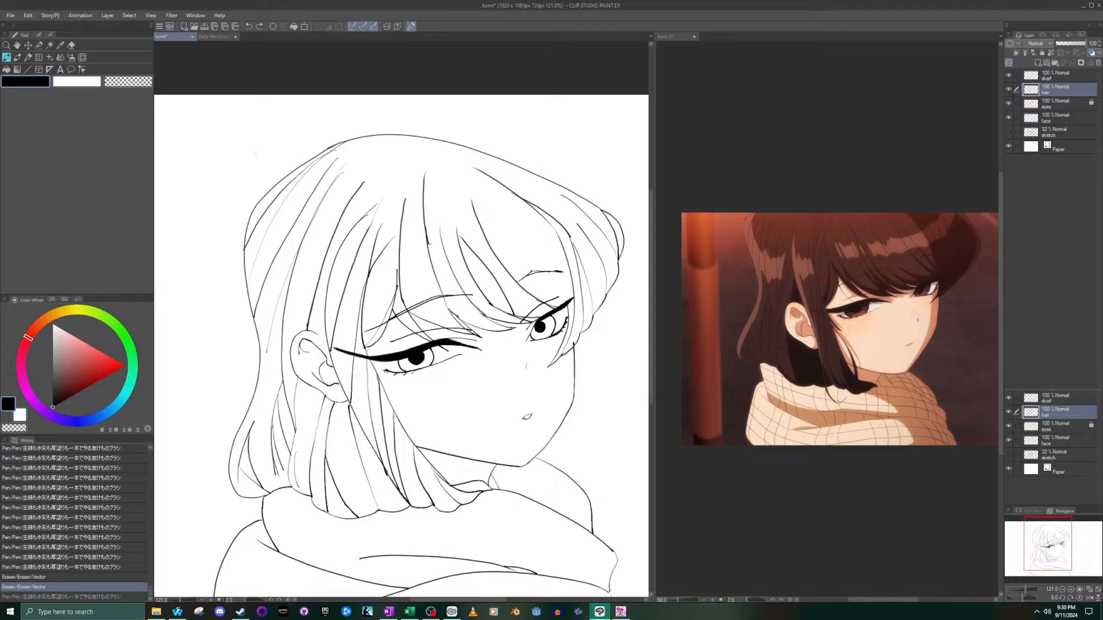
pyautogui.moveTo(438, 207); pyautogui.dragTo(442, 237)
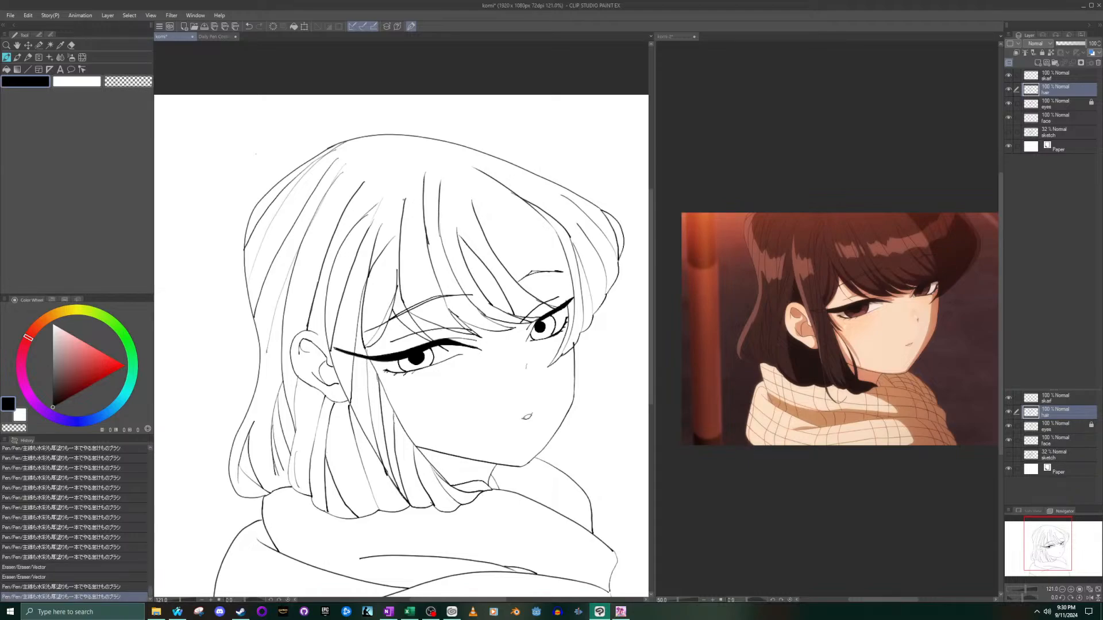
# - Extend another middle bang strand upward toward the crown and ink a short curved strand on the ear side of the bangs
pyautogui.moveTo(412, 171)
pyautogui.mouseDown()
pyautogui.moveTo(405, 206)
pyautogui.moveTo(456, 236)
pyautogui.mouseUp()
pyautogui.hotkey('ctrl', 'z')
pyautogui.moveTo(459, 182); pyautogui.dragTo(456, 234)
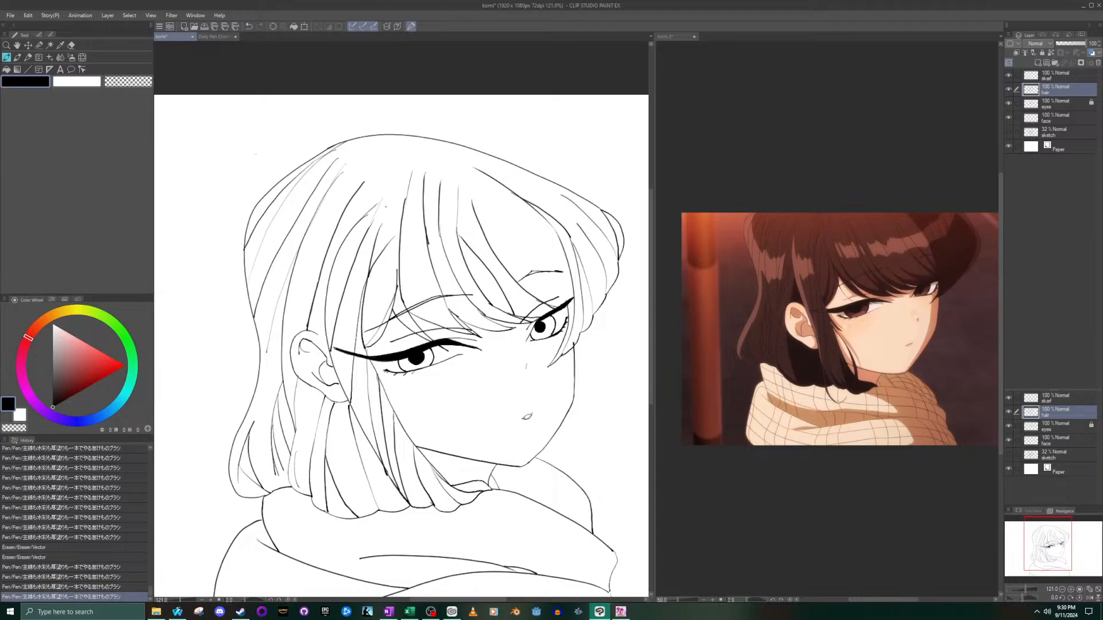
pyautogui.moveTo(400, 173); pyautogui.dragTo(363, 216)
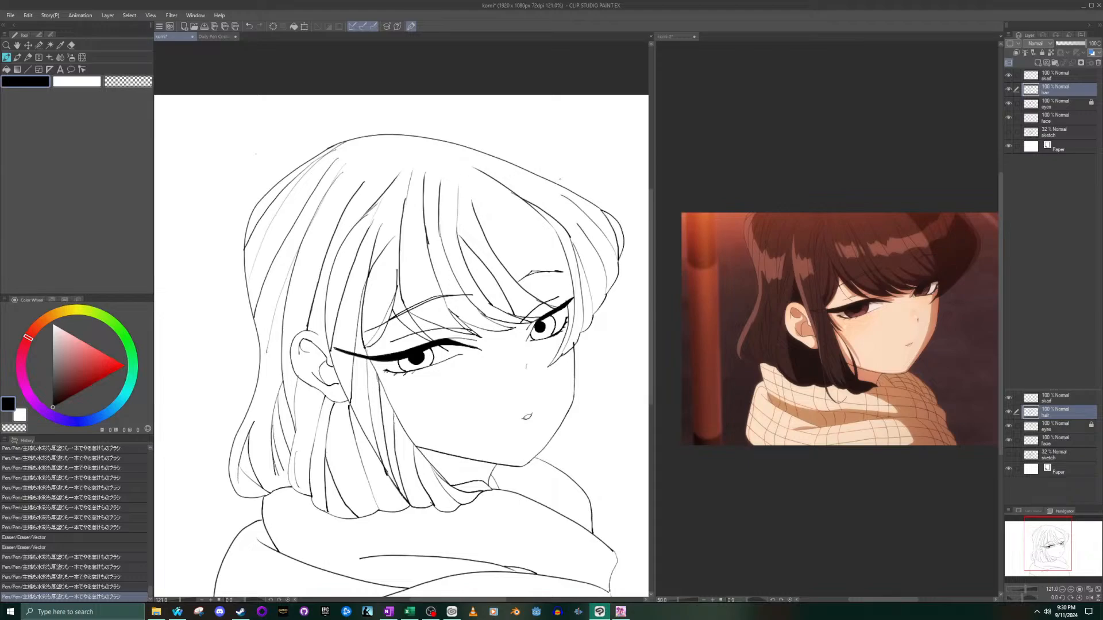
pyautogui.moveTo(482, 171); pyautogui.dragTo(437, 171)
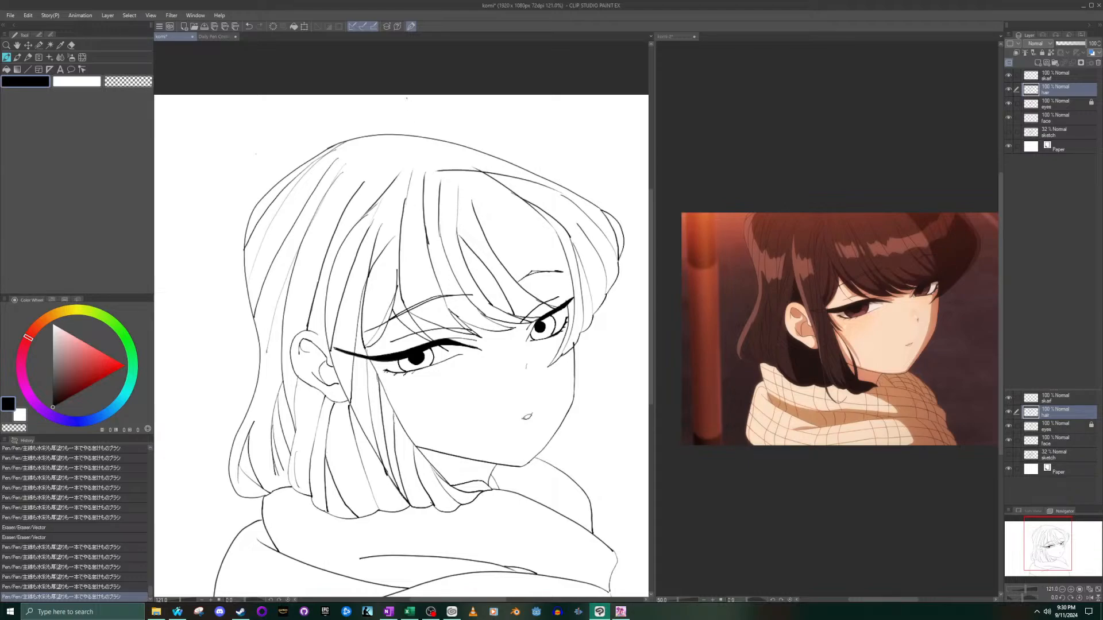
pyautogui.hotkey('ctrl', 'z')
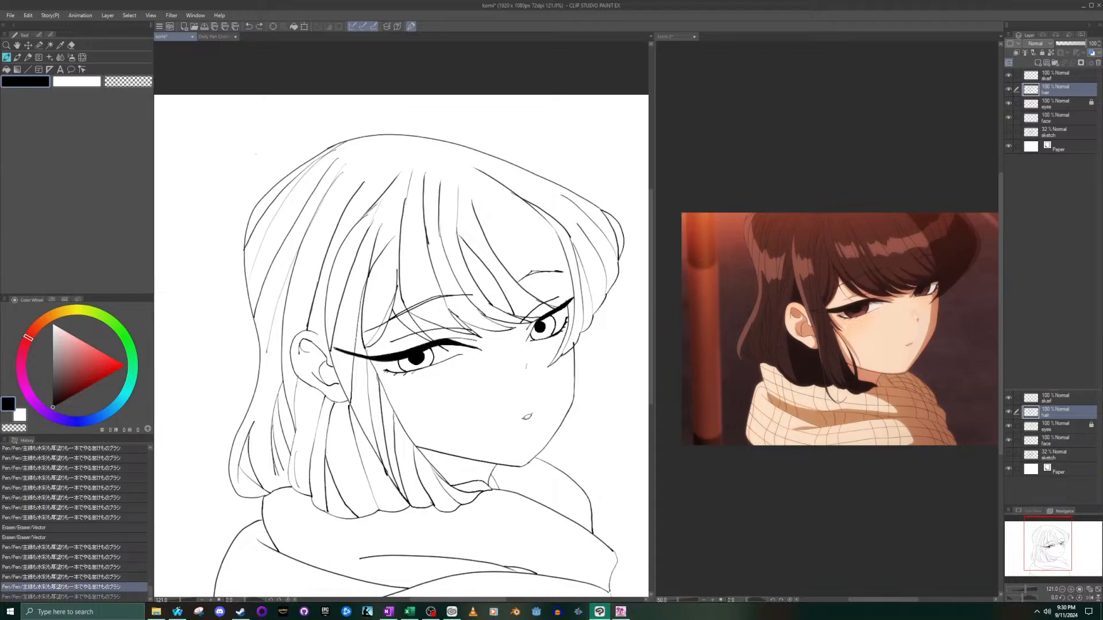
pyautogui.moveTo(376, 140); pyautogui.dragTo(338, 171)
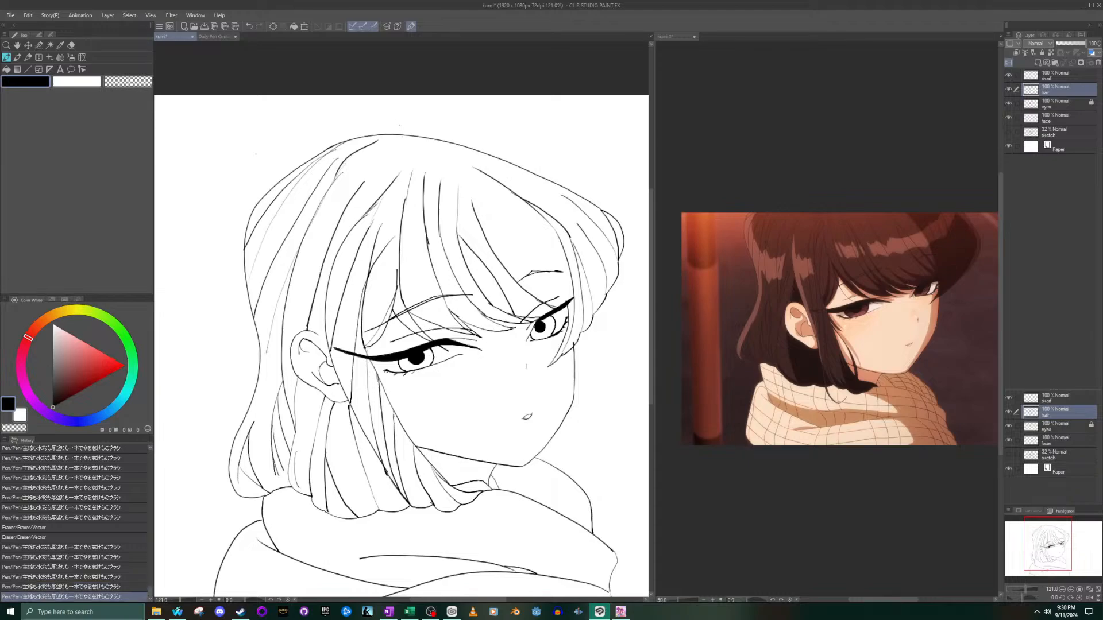
pyautogui.hotkey('ctrl', 'z')
# - On the face layer, ink a short line closing the gap in the ear's upper outline
pyautogui.scroll(-2, 442, 312)
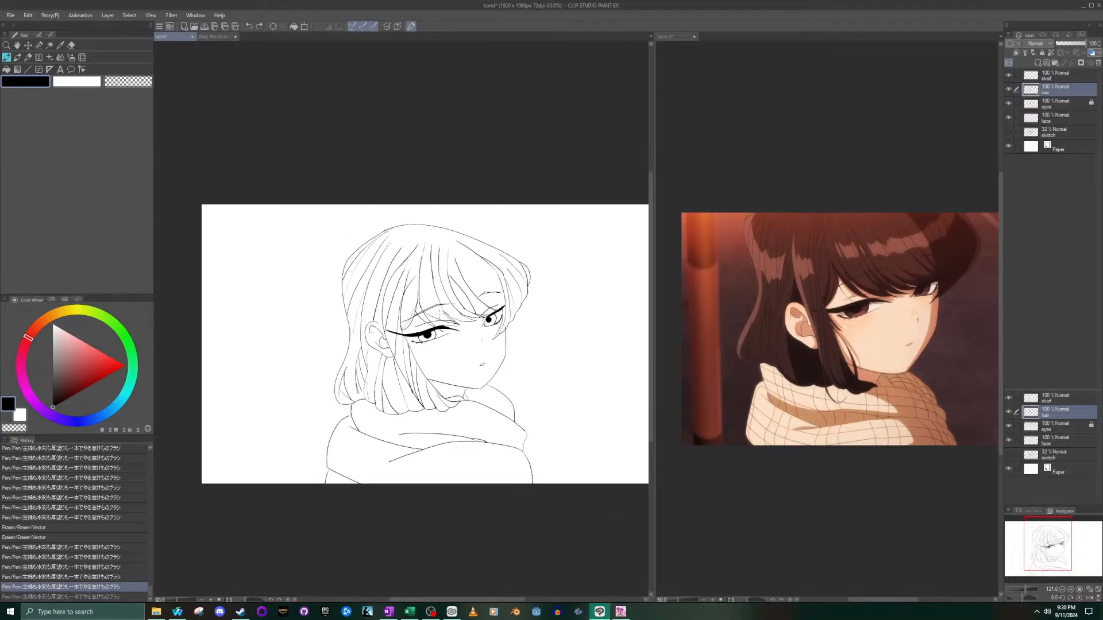
pyautogui.scroll(-1, 435, 313)
pyautogui.scroll(1, 451, 330)
pyautogui.scroll(3, 456, 334)
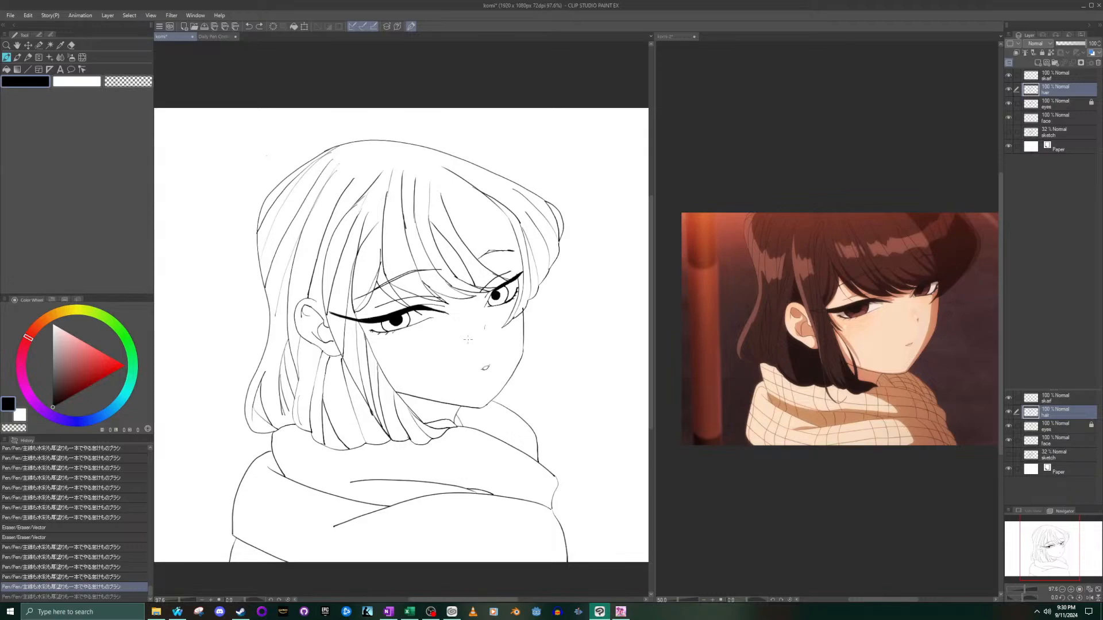
pyautogui.click(1058, 122)
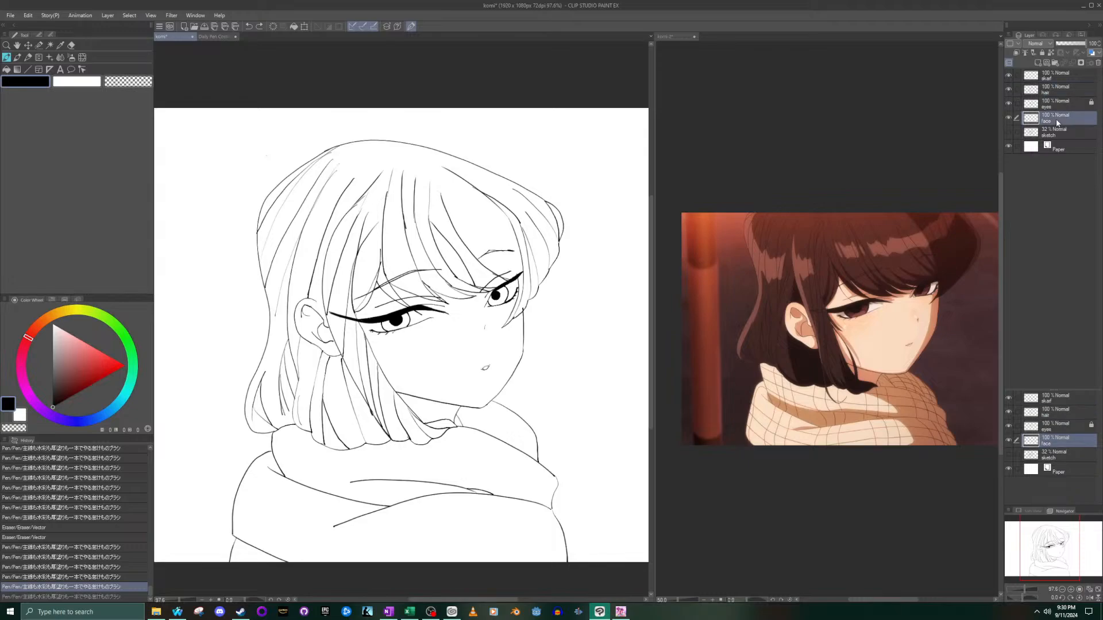
pyautogui.scroll(3, 356, 257)
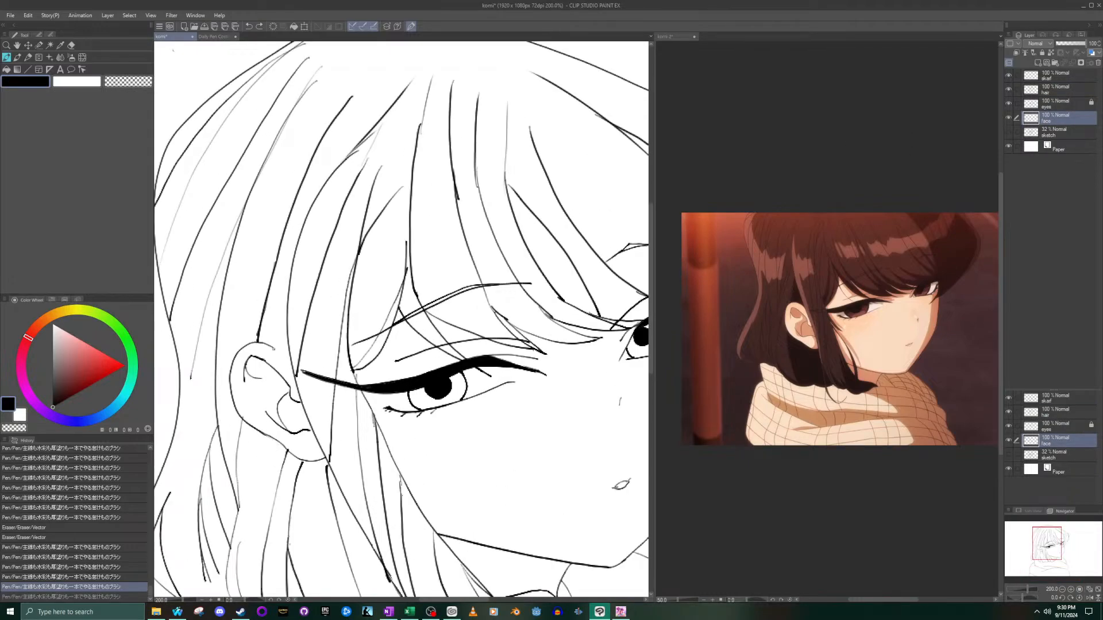
pyautogui.moveTo(283, 353); pyautogui.dragTo(292, 360)
pyautogui.hotkey('ctrl', 'z')
pyautogui.moveTo(278, 352); pyautogui.dragTo(288, 365)
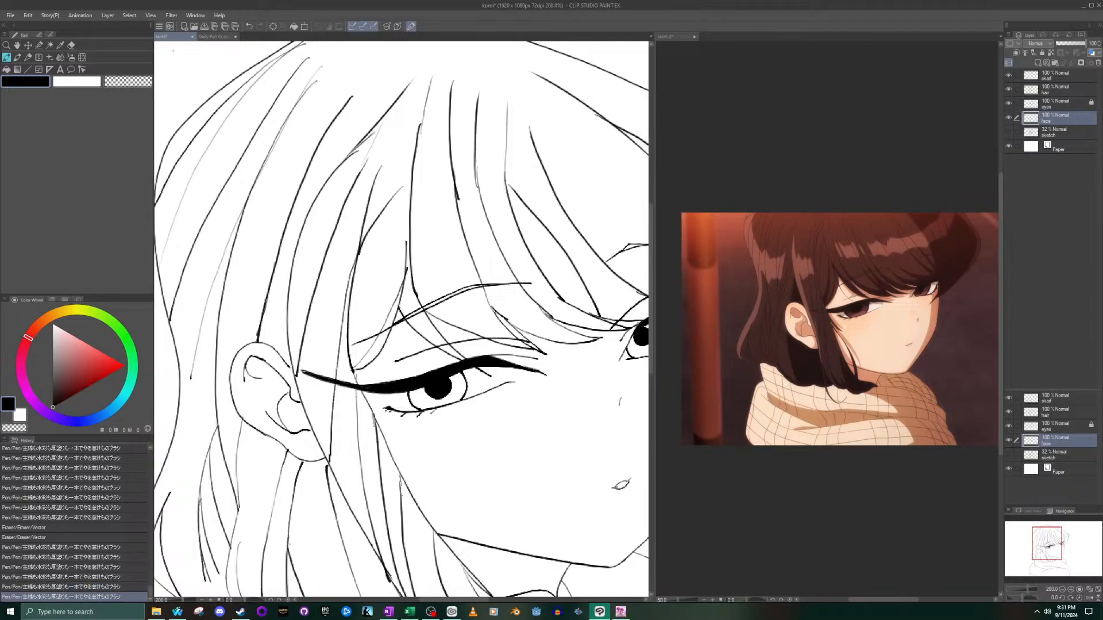
pyautogui.hotkey('ctrl', 'z')
pyautogui.moveTo(277, 351); pyautogui.dragTo(289, 365)
# - Group the hair, eyes, face and scarf layers in a new layer folder, with the scarf lowest
pyautogui.click(1054, 62)
pyautogui.moveTo(1049, 76); pyautogui.dragTo(1049, 77)
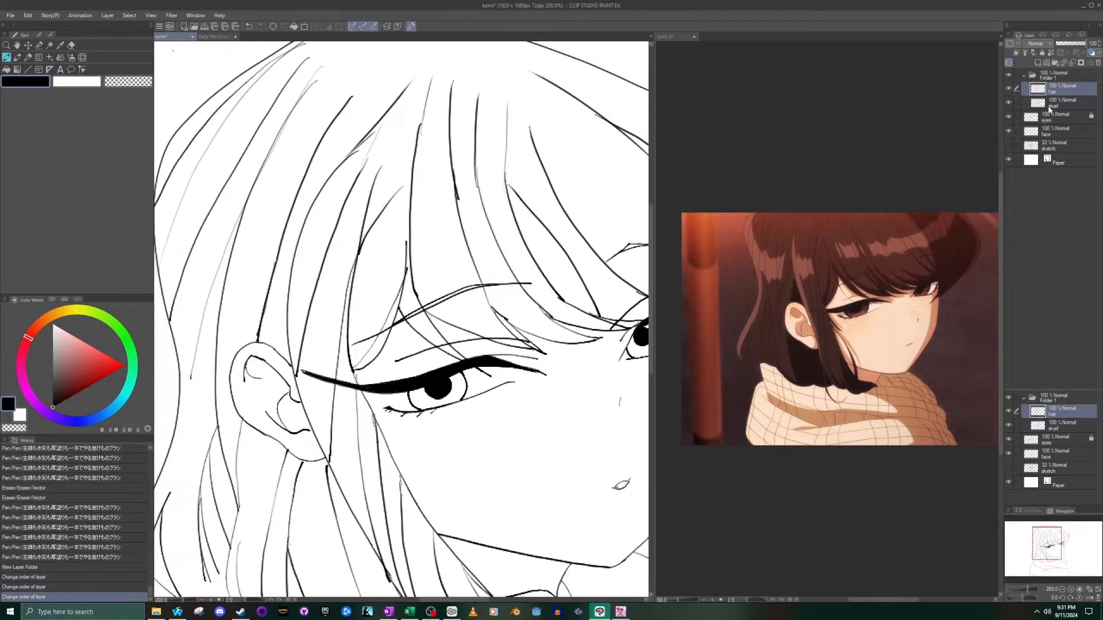
pyautogui.moveTo(1050, 118); pyautogui.dragTo(1050, 114)
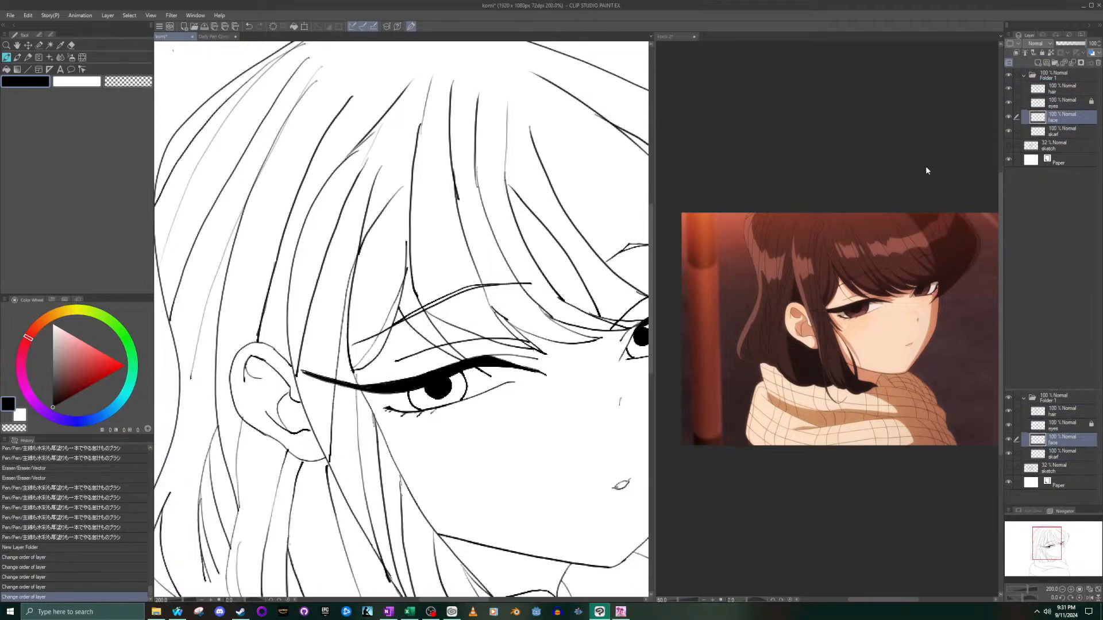
# - Show only the sketch with the line-art folder collapsed and hidden, and set the sketch layer's opacity to 100%
pyautogui.scroll(-6, 371, 339)
pyautogui.scroll(3, 387, 339)
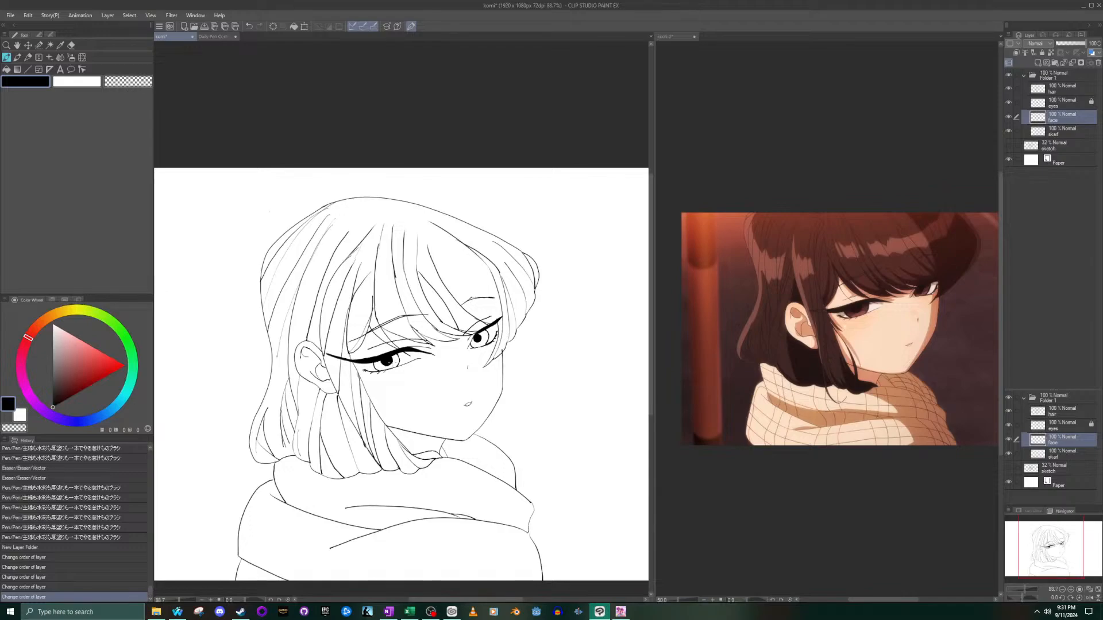
pyautogui.scroll(-1, 388, 339)
pyautogui.click(1007, 75)
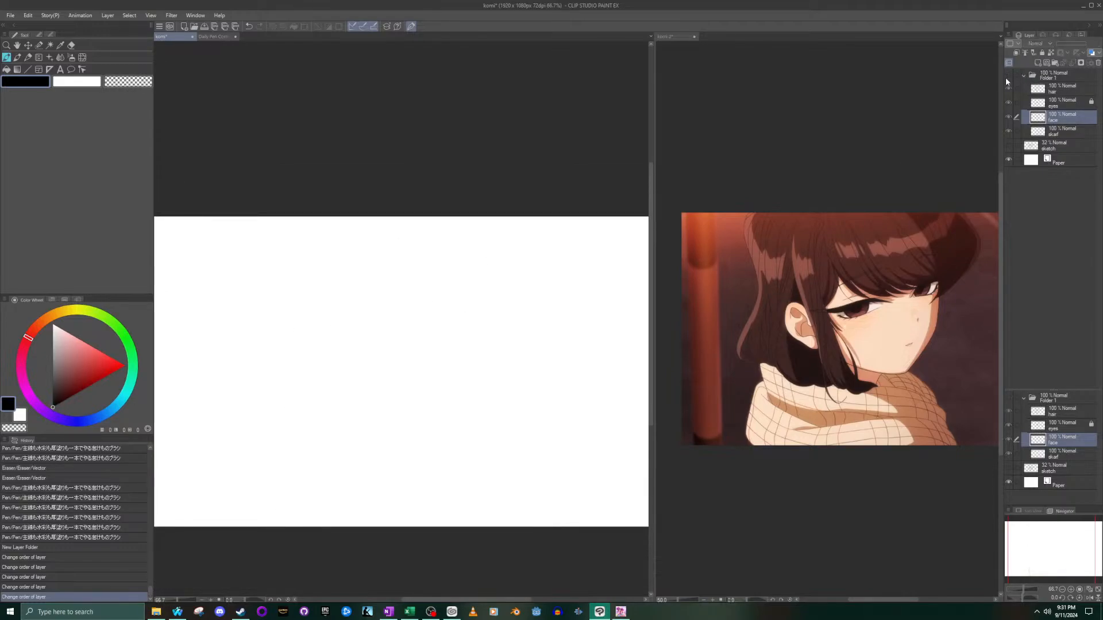
pyautogui.click(1025, 75)
pyautogui.click(1009, 89)
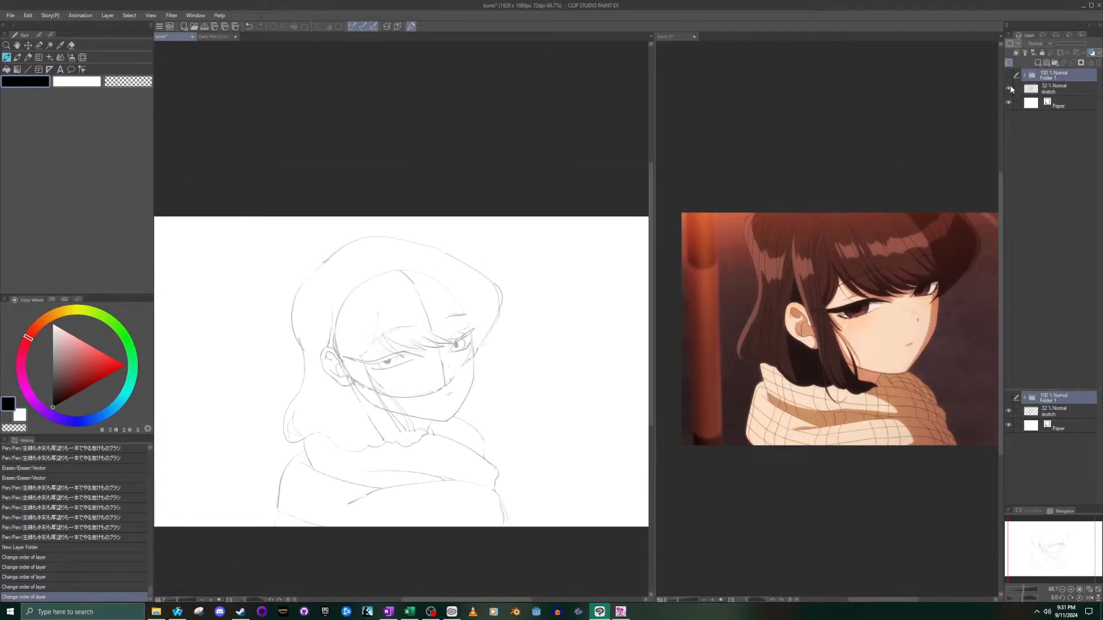
pyautogui.click(1009, 75)
pyautogui.click(1009, 76)
pyautogui.click(1051, 89)
pyautogui.moveTo(1060, 45); pyautogui.dragTo(1088, 43)
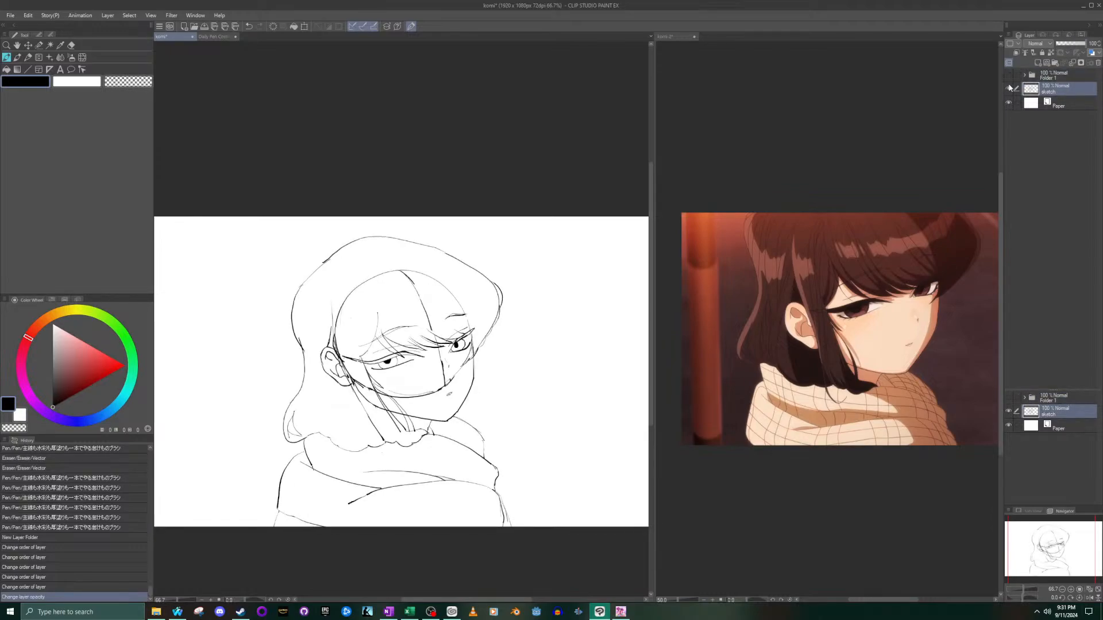
# - Compare the sketch with the inked lines by alternating their visibility, leaving the line-art folder shown and the sketch hidden
pyautogui.click(1009, 75)
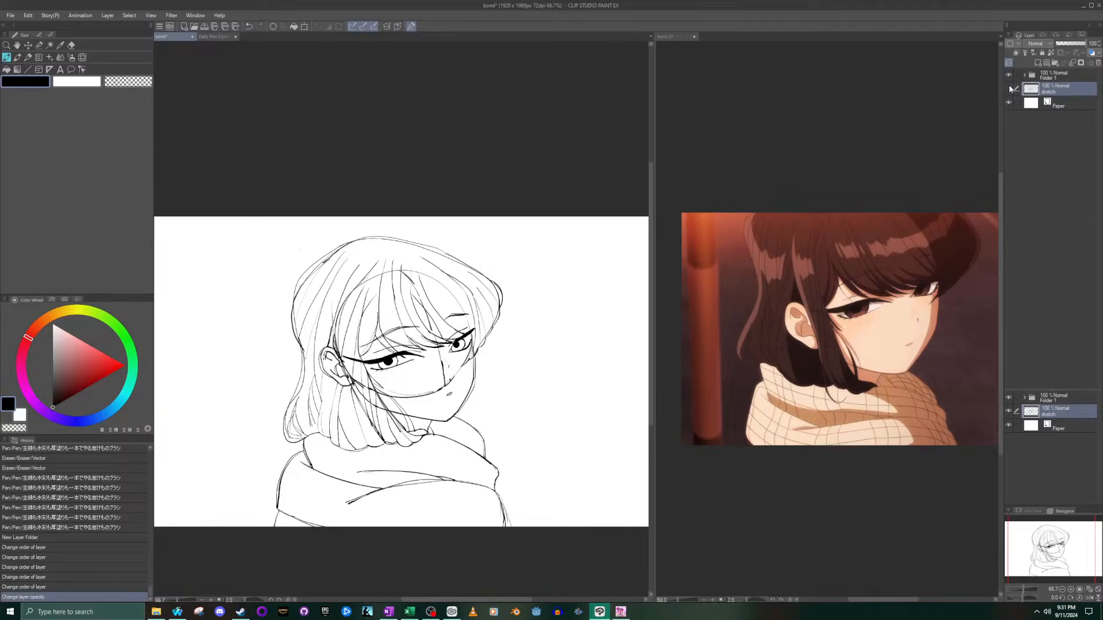
pyautogui.click(1010, 88)
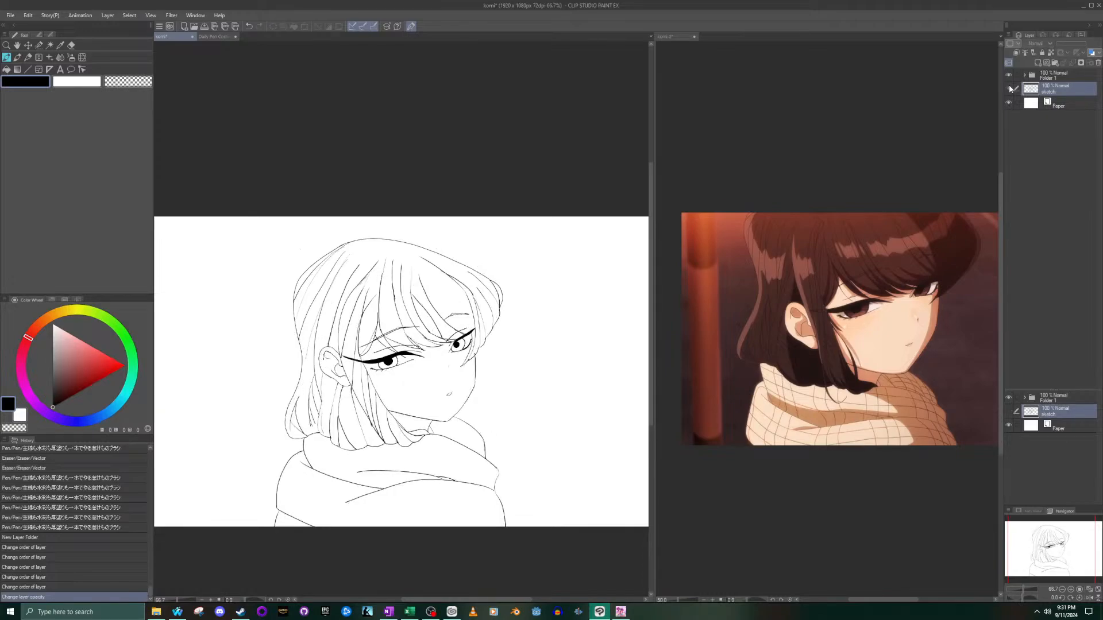
pyautogui.click(1009, 86)
pyautogui.click(1006, 75)
pyautogui.click(1007, 89)
pyautogui.click(1008, 89)
pyautogui.click(1007, 75)
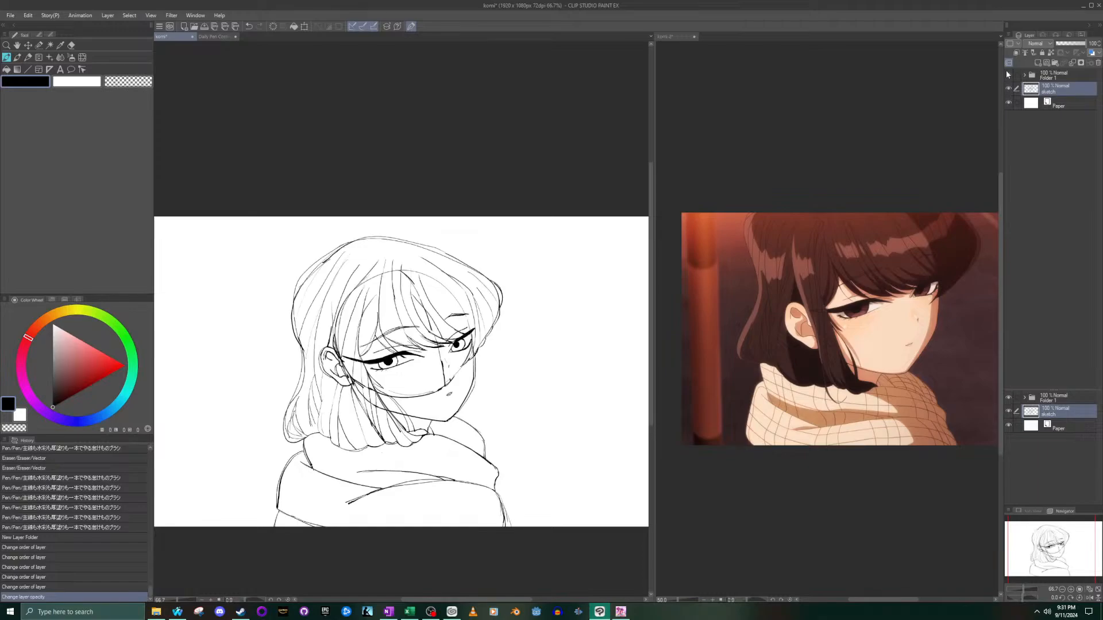
pyautogui.click(1007, 75)
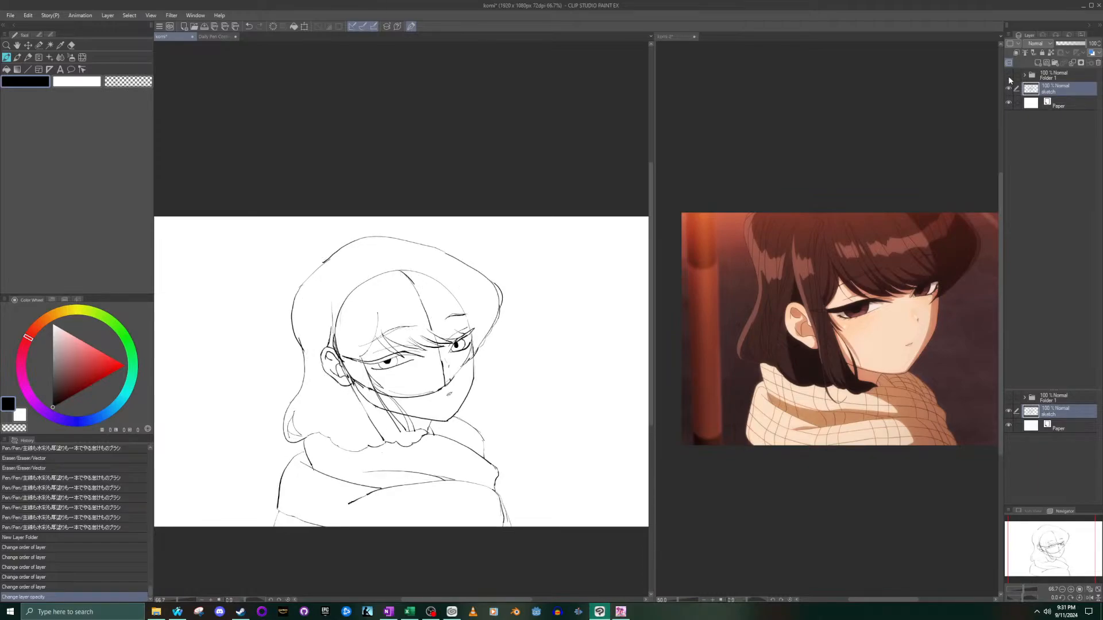
pyautogui.click(1008, 76)
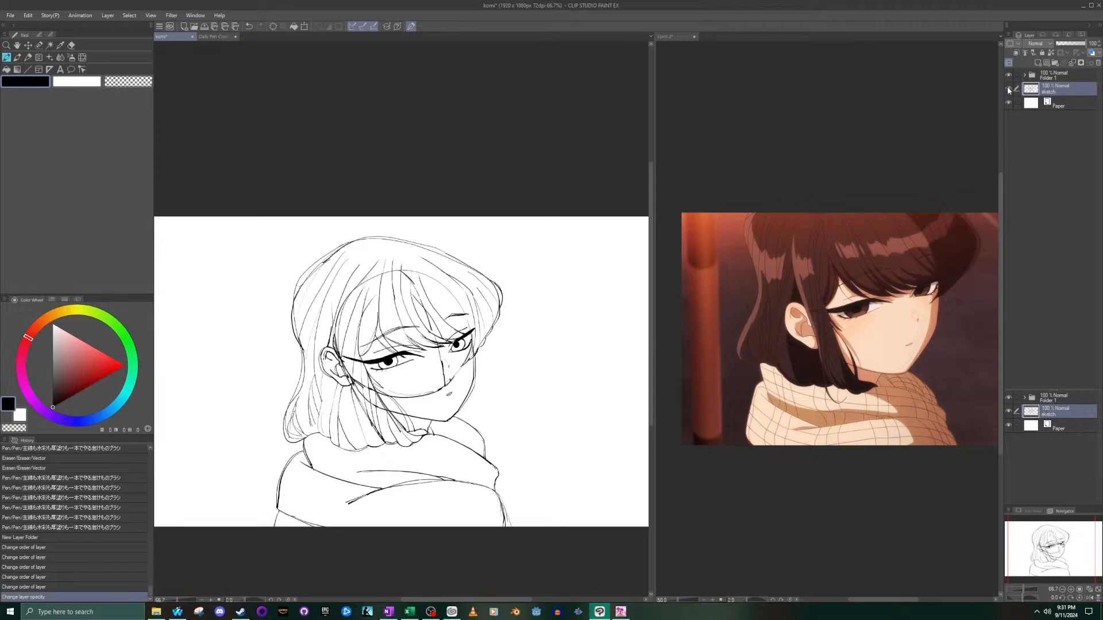
pyautogui.click(1008, 86)
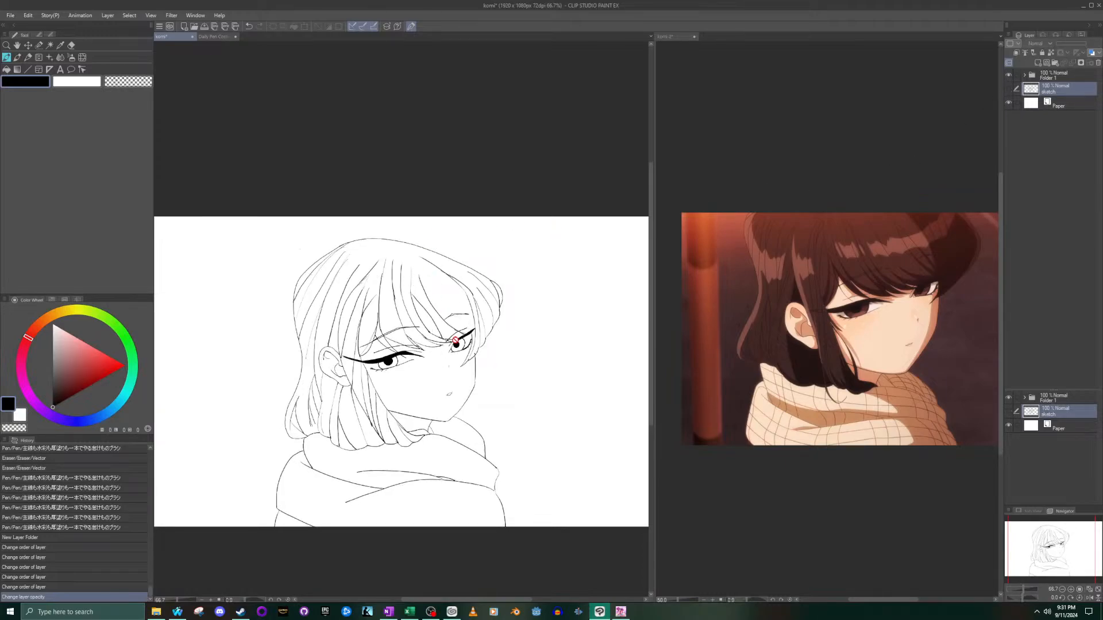
# - On the hair layer, ink a long curved bang strand from the forehead down to the far eye, redoing it until it fits
pyautogui.scroll(4, 456, 342)
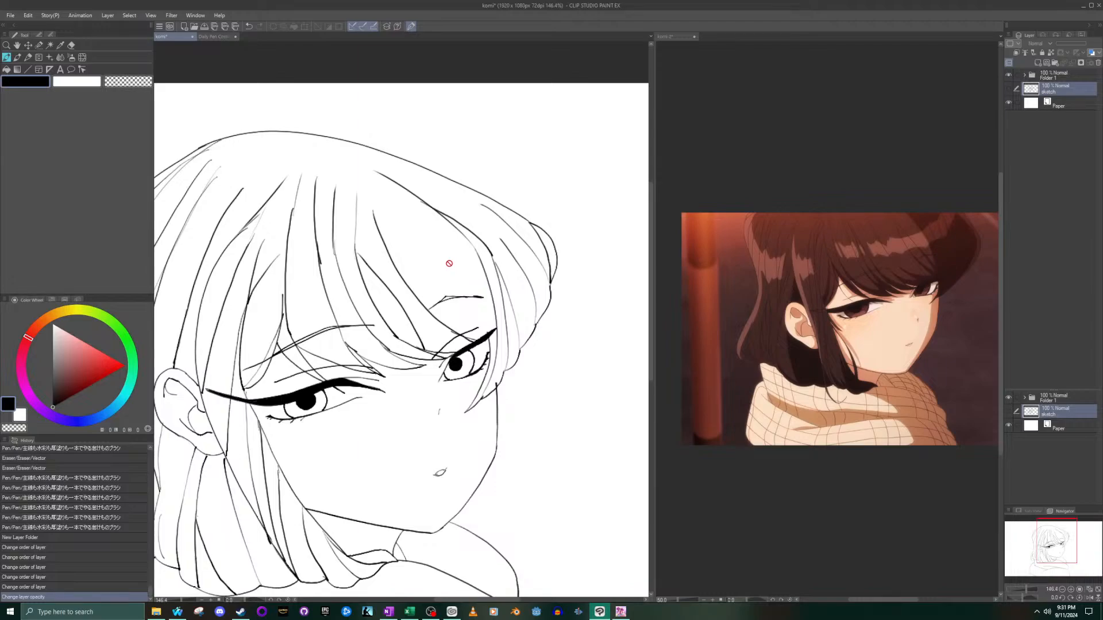
pyautogui.click(1025, 76)
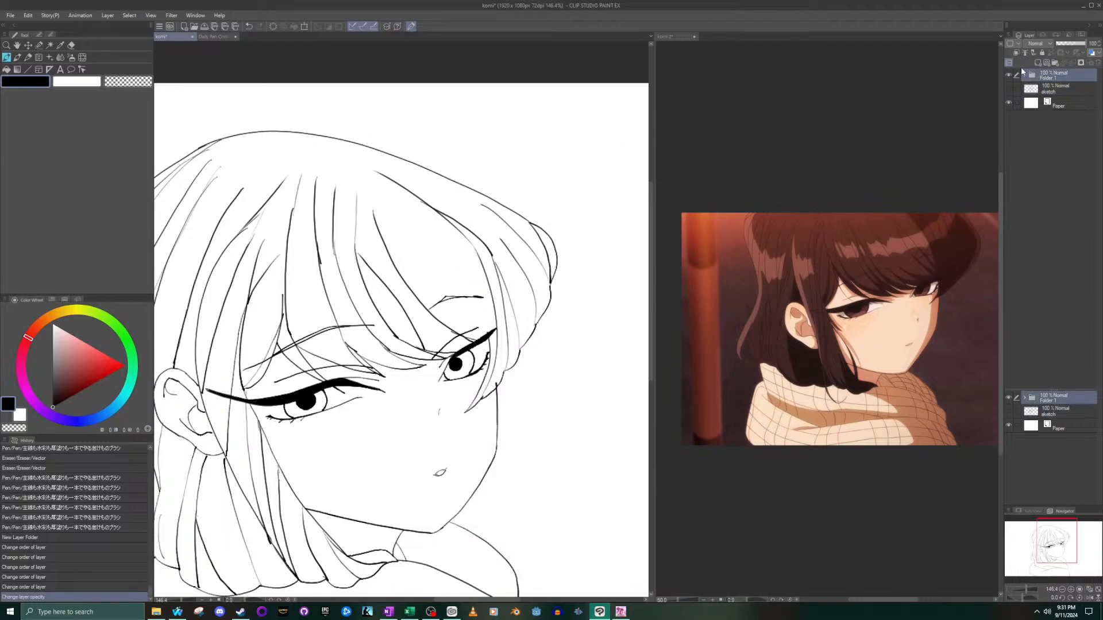
pyautogui.click(1054, 89)
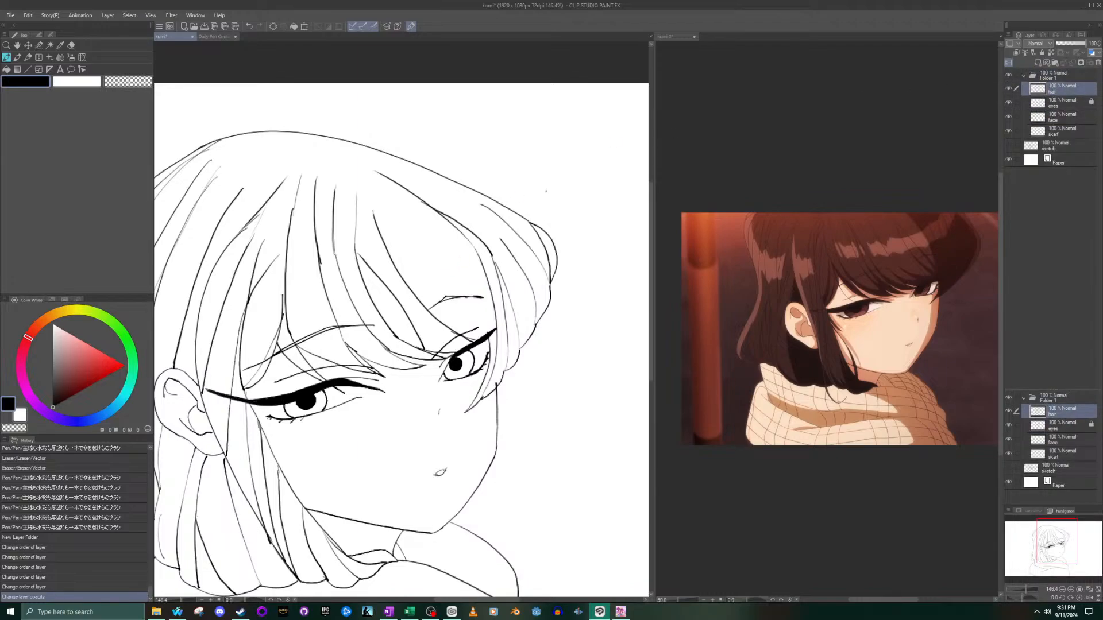
pyautogui.click(383, 218)
pyautogui.hotkey('ctrl', 'z')
pyautogui.moveTo(375, 217); pyautogui.dragTo(491, 327)
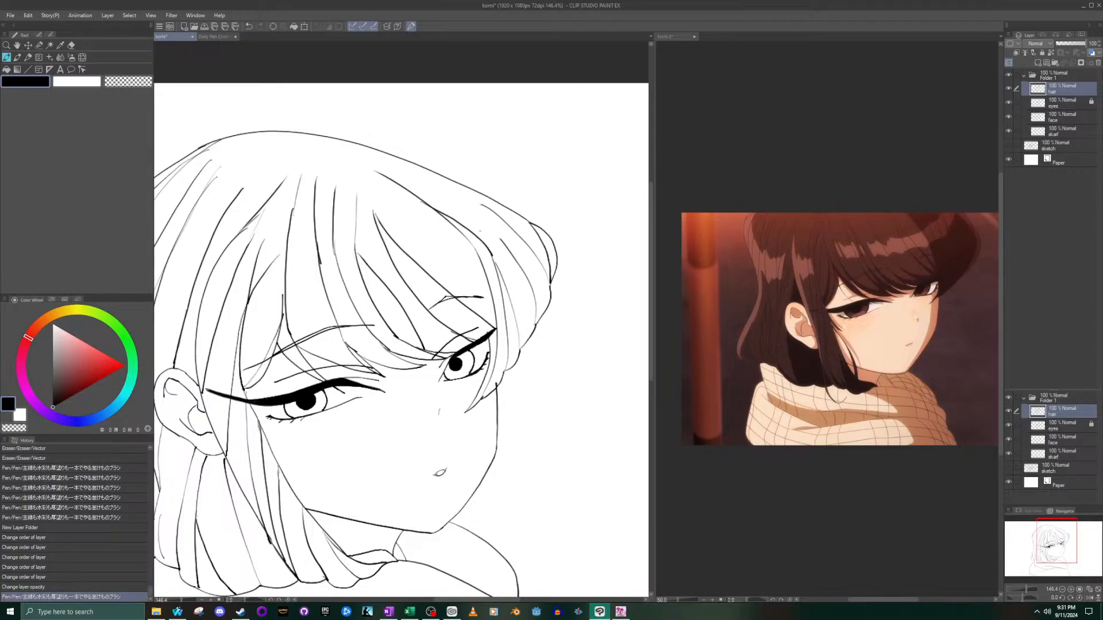
pyautogui.hotkey('ctrl', 'z')
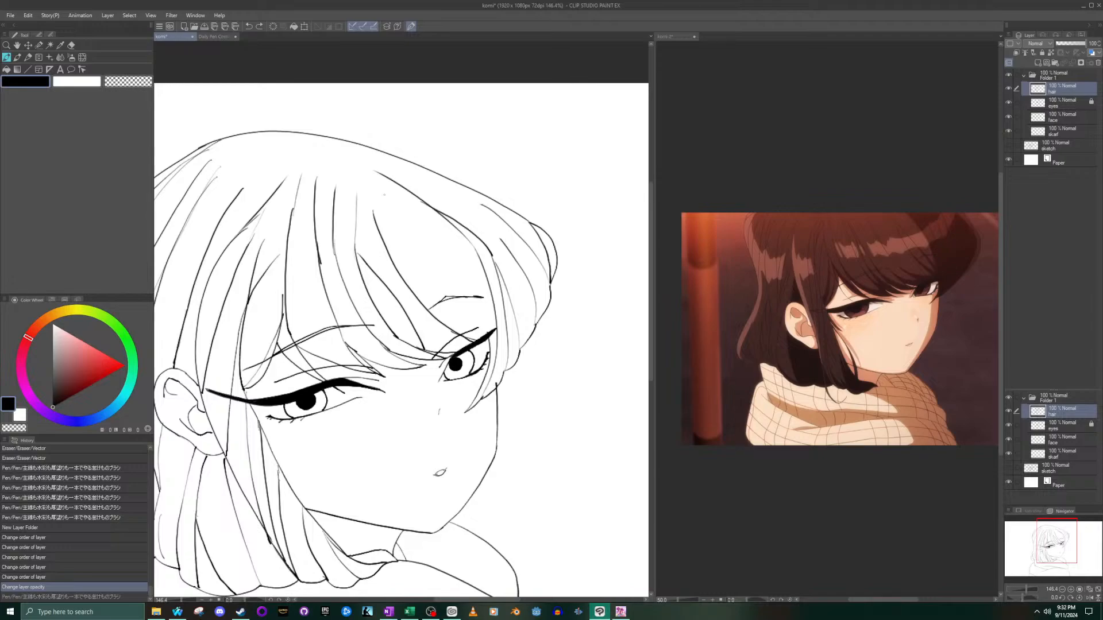
pyautogui.moveTo(379, 221); pyautogui.dragTo(484, 338)
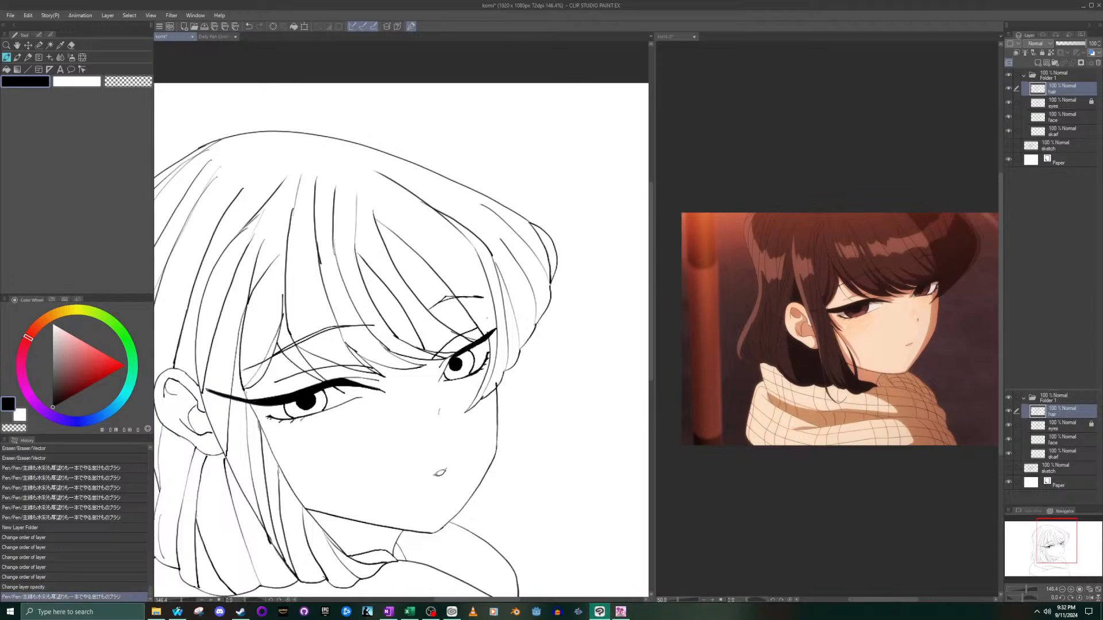
pyautogui.hotkey('ctrl', 'z')
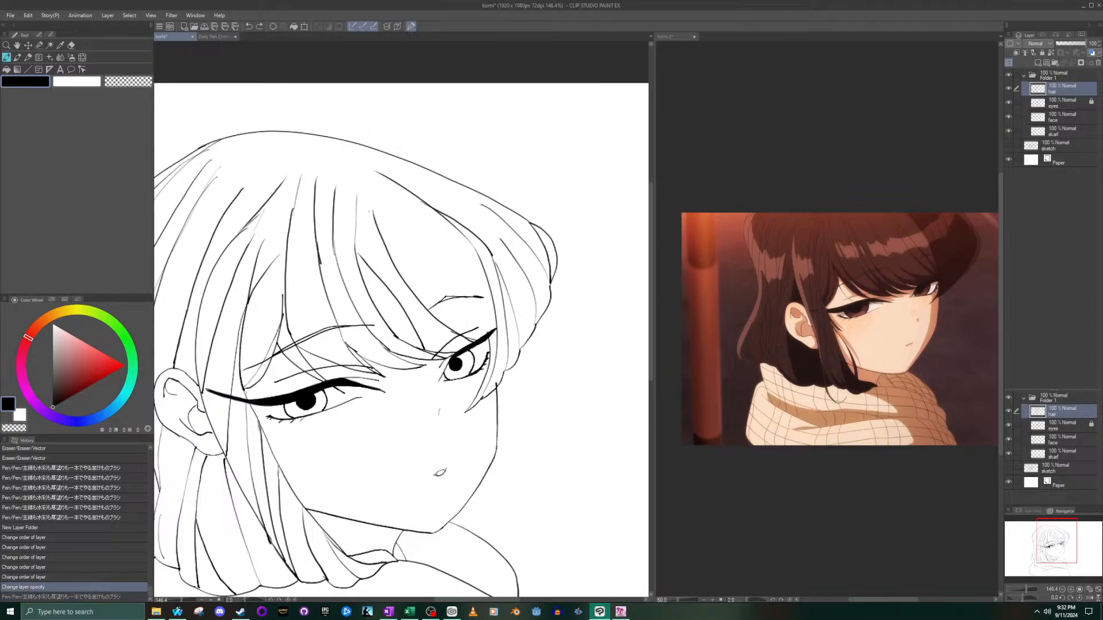
pyautogui.moveTo(381, 224)
pyautogui.mouseDown()
pyautogui.moveTo(438, 268)
pyautogui.moveTo(479, 342)
pyautogui.mouseUp()
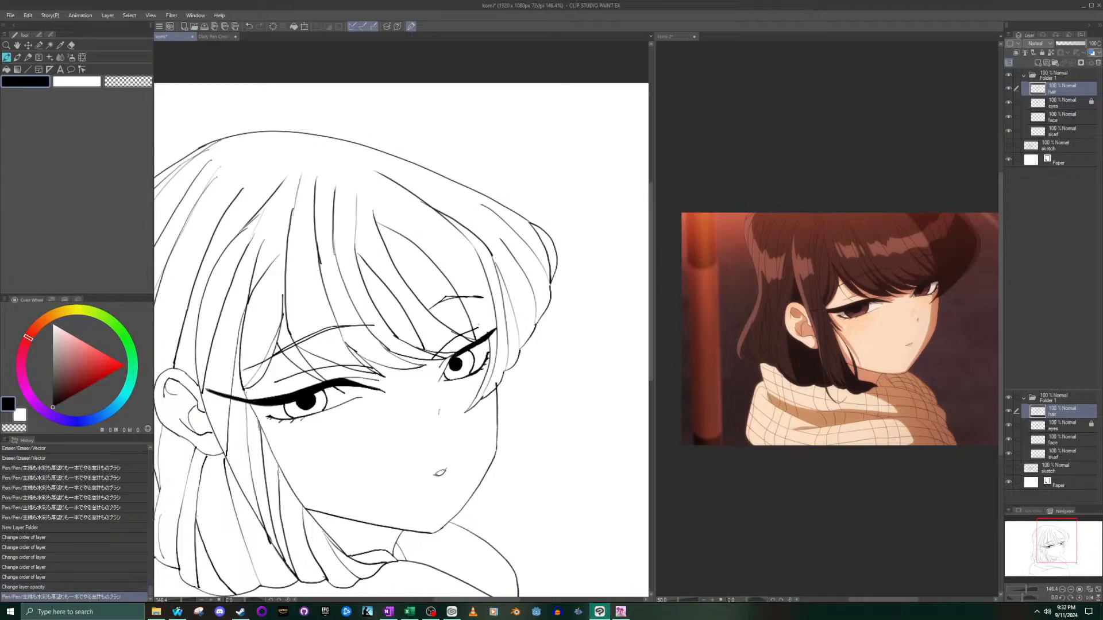
# - Undo the last bang strand, redraw it toward the far eye, and ink a thin curved strand alongside it
pyautogui.hotkey('ctrl', 'z')
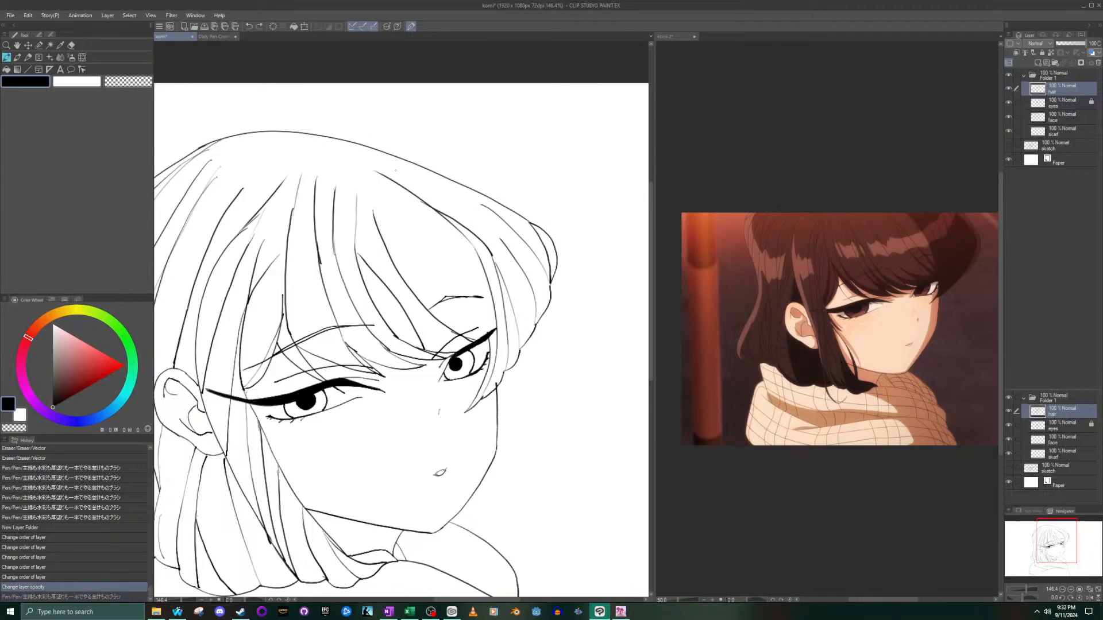
pyautogui.moveTo(378, 226); pyautogui.dragTo(472, 335)
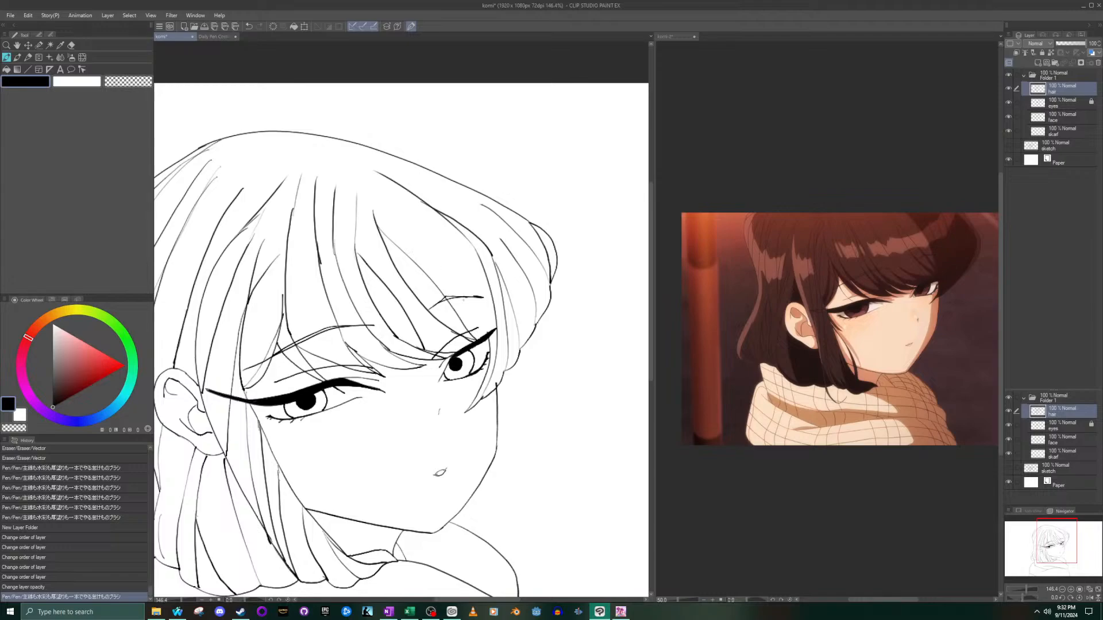
pyautogui.moveTo(404, 205); pyautogui.dragTo(484, 332)
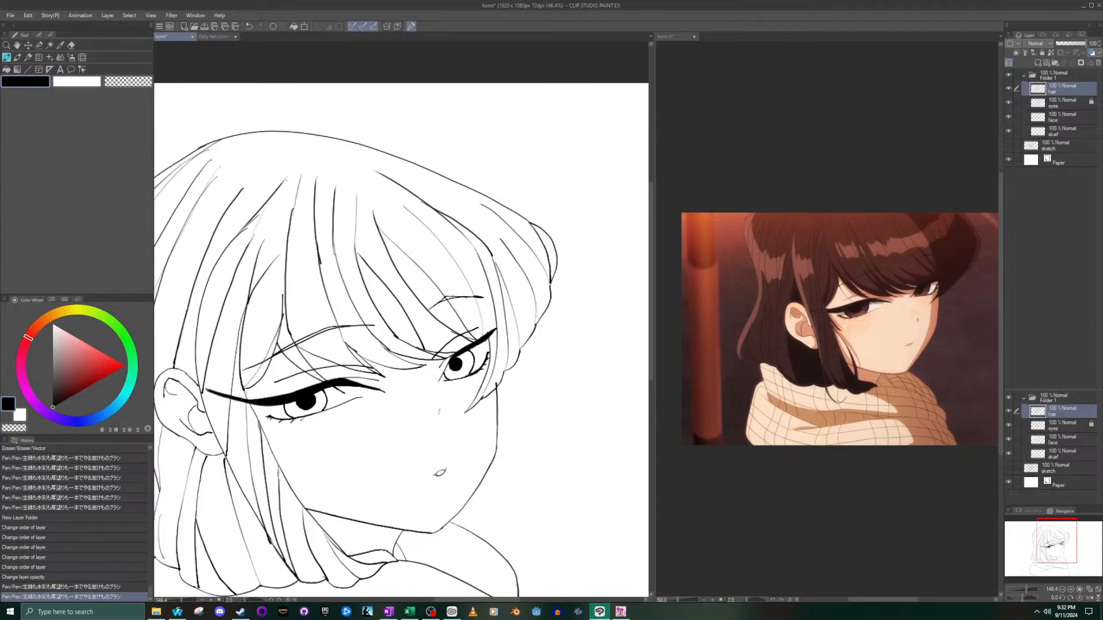
# - Check the whole line art and enlarge the reference image around the near eye, ear and side hair
pyautogui.scroll(-4, 171, 209)
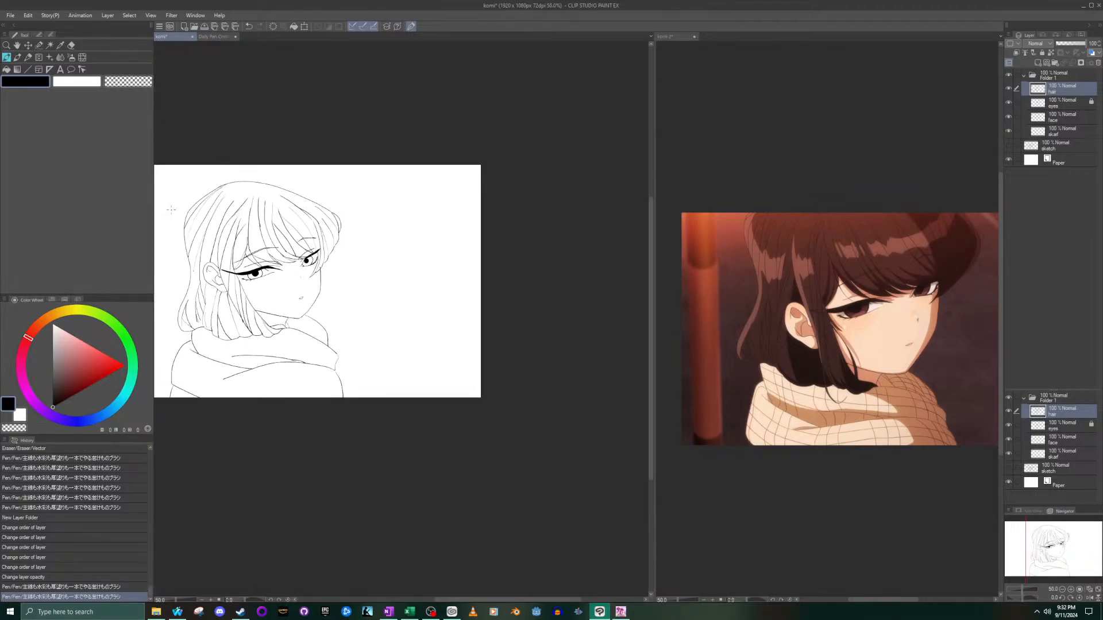
pyautogui.scroll(2, 171, 209)
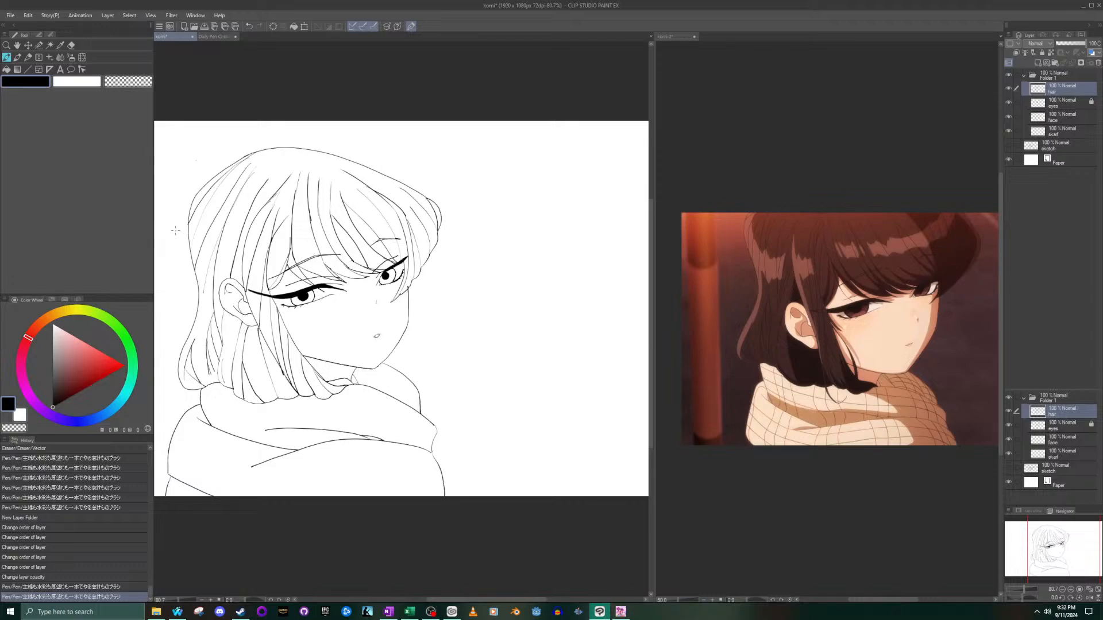
pyautogui.click(887, 351)
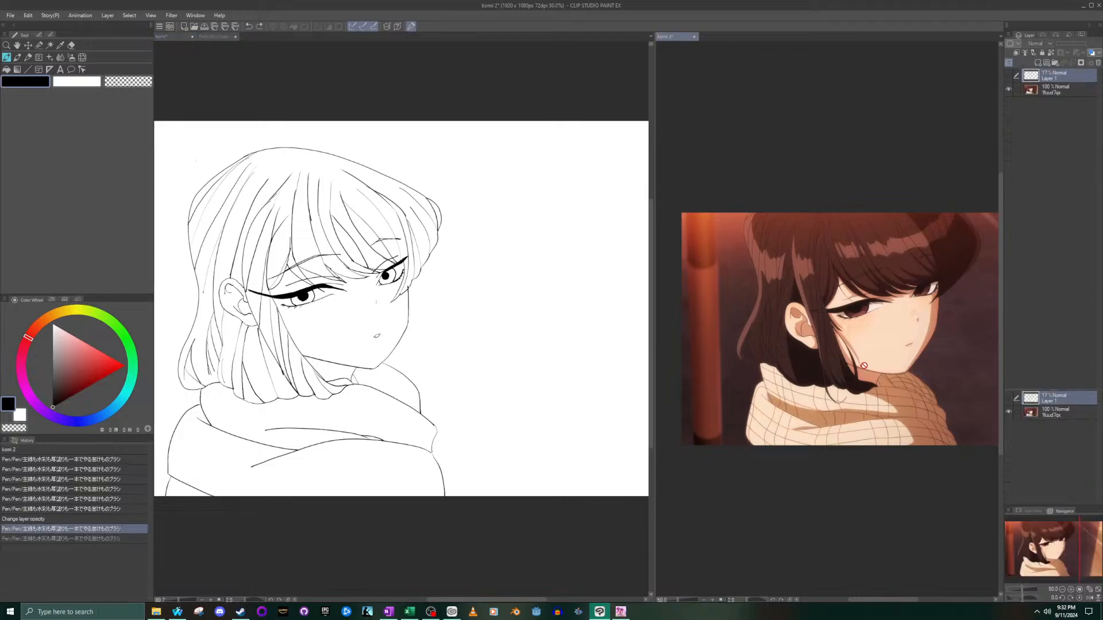
pyautogui.scroll(5, 887, 351)
pyautogui.click(174, 332)
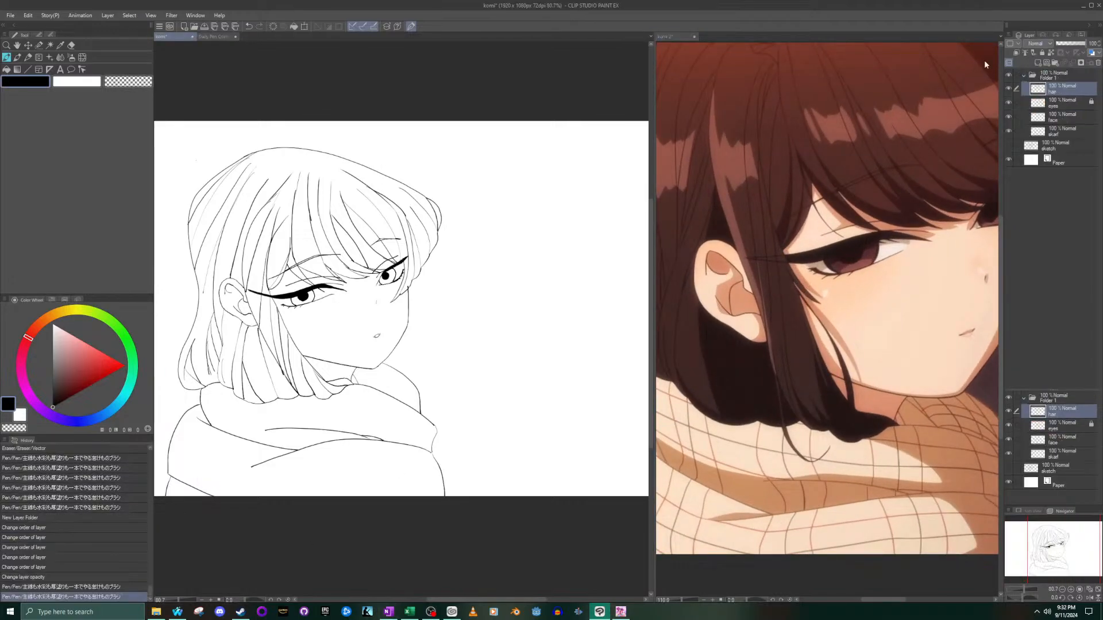
# - Show the sketch layer beneath the line art and set its opacity to 34%
pyautogui.click(1008, 146)
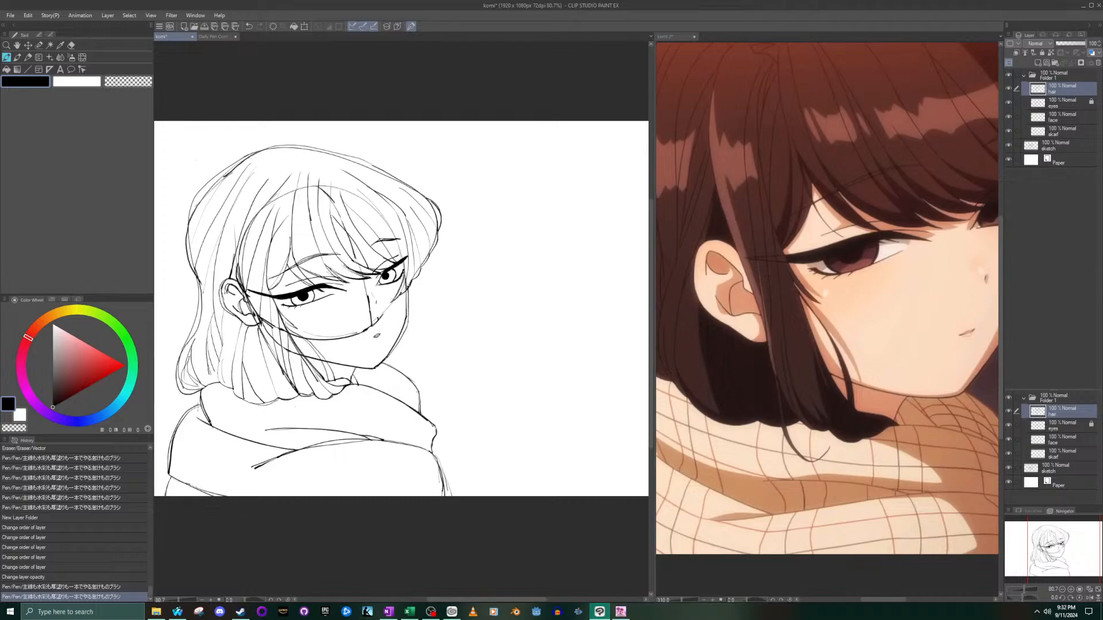
pyautogui.click(1069, 43)
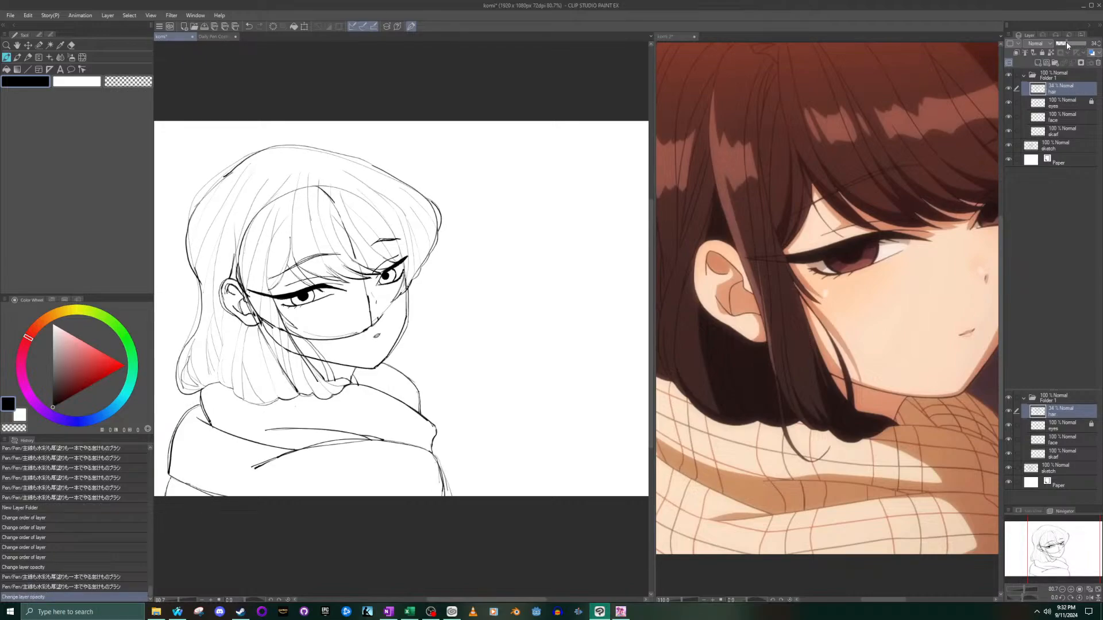
pyautogui.moveTo(1064, 46); pyautogui.dragTo(1088, 45)
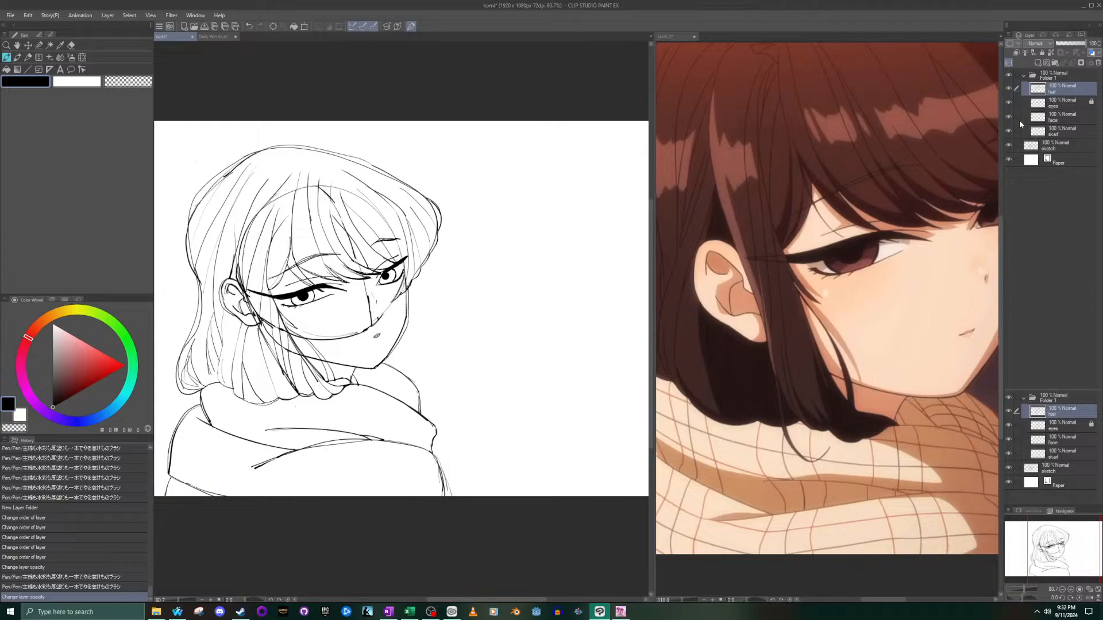
pyautogui.click(1054, 145)
pyautogui.click(1066, 43)
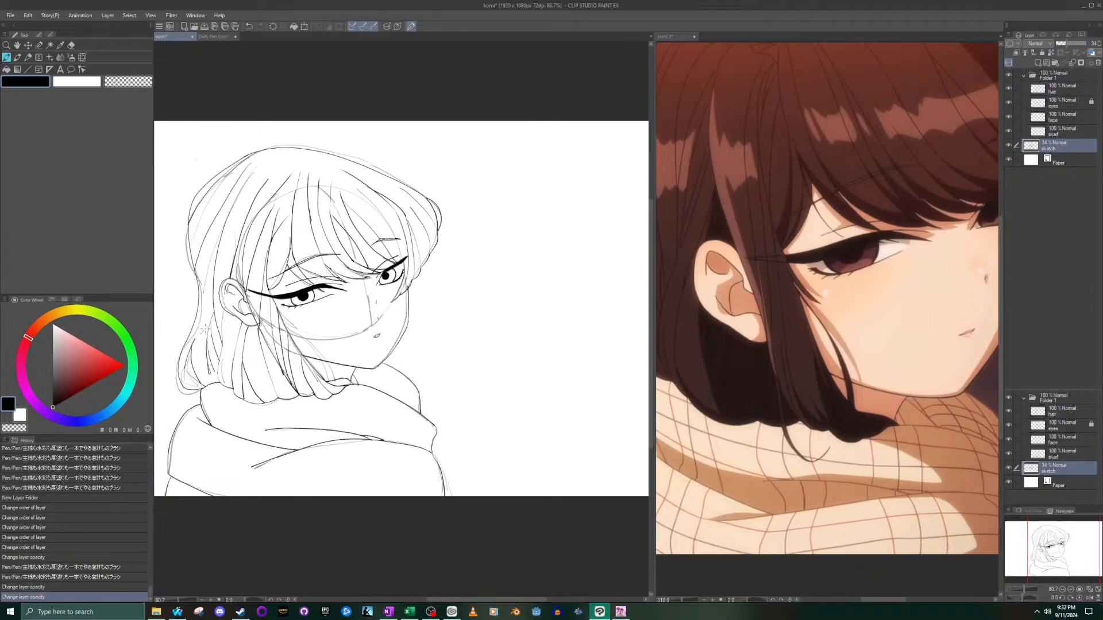
# - On the hair layer, ink a small pointed wisp of hair on the cheek below the near eye, redoing its lower edge
pyautogui.click(288, 340)
pyautogui.scroll(8, 286, 342)
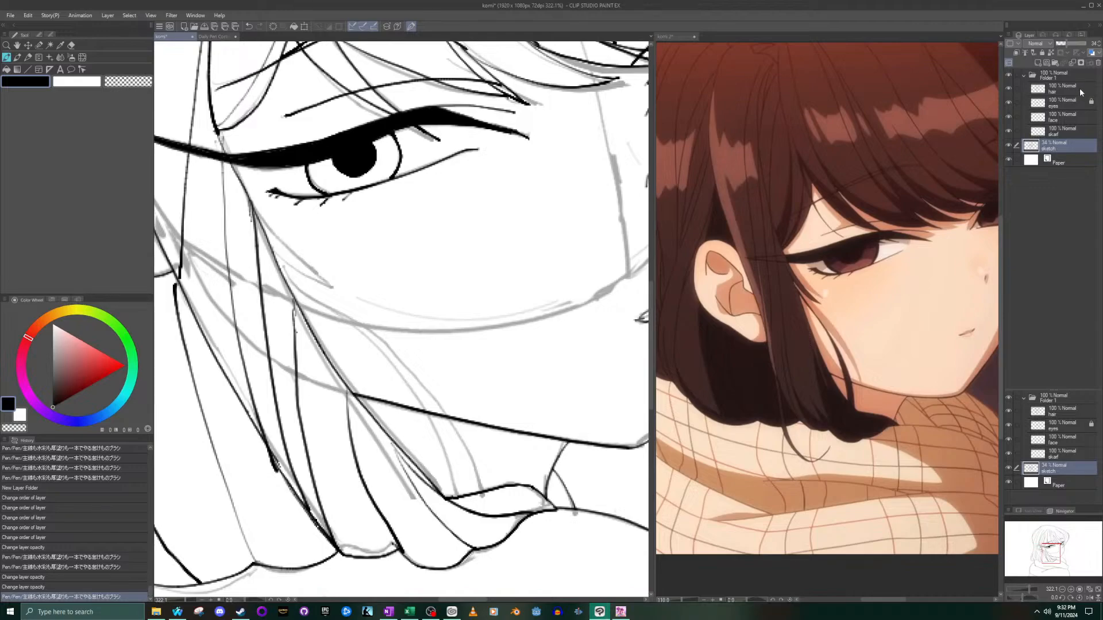
pyautogui.click(1080, 92)
pyautogui.click(216, 270)
pyautogui.scroll(3, 212, 287)
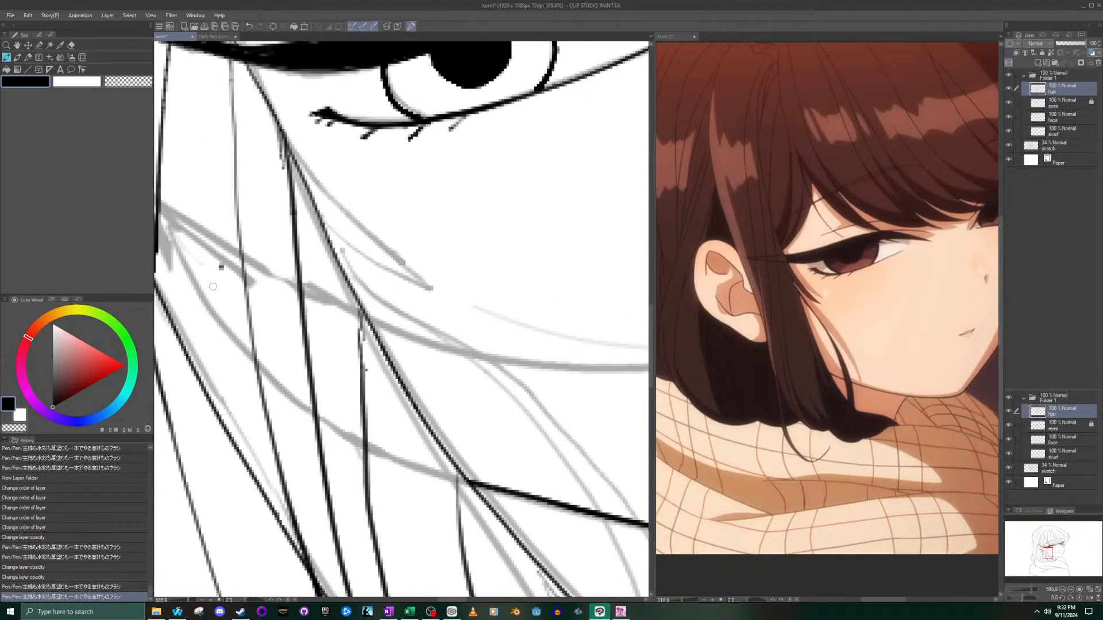
pyautogui.hotkey('ctrl', 'z')
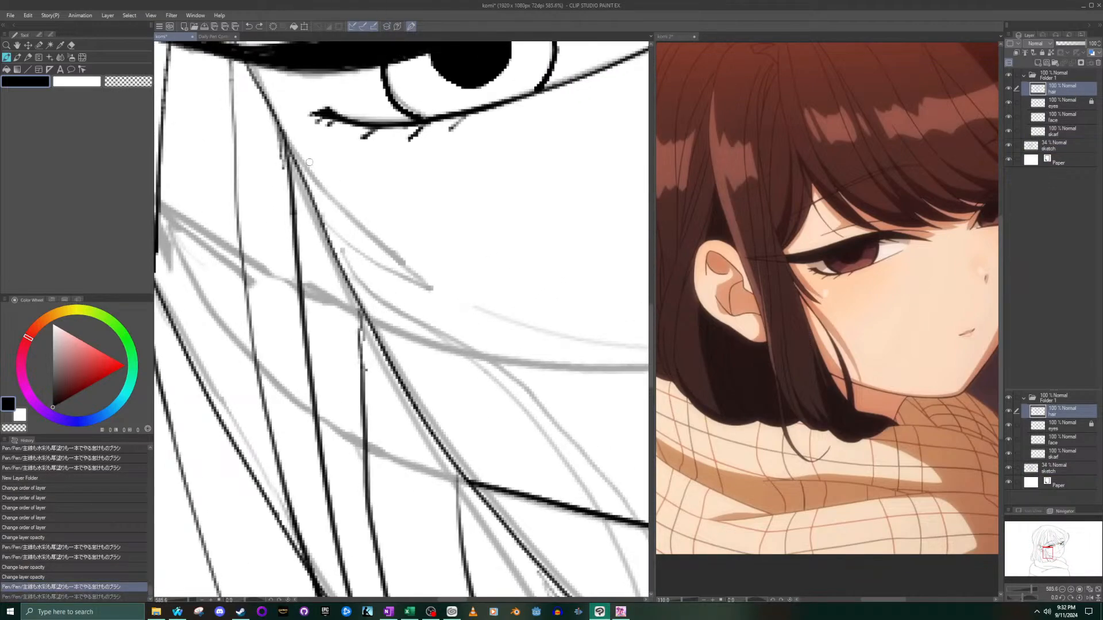
pyautogui.moveTo(289, 138); pyautogui.dragTo(423, 265)
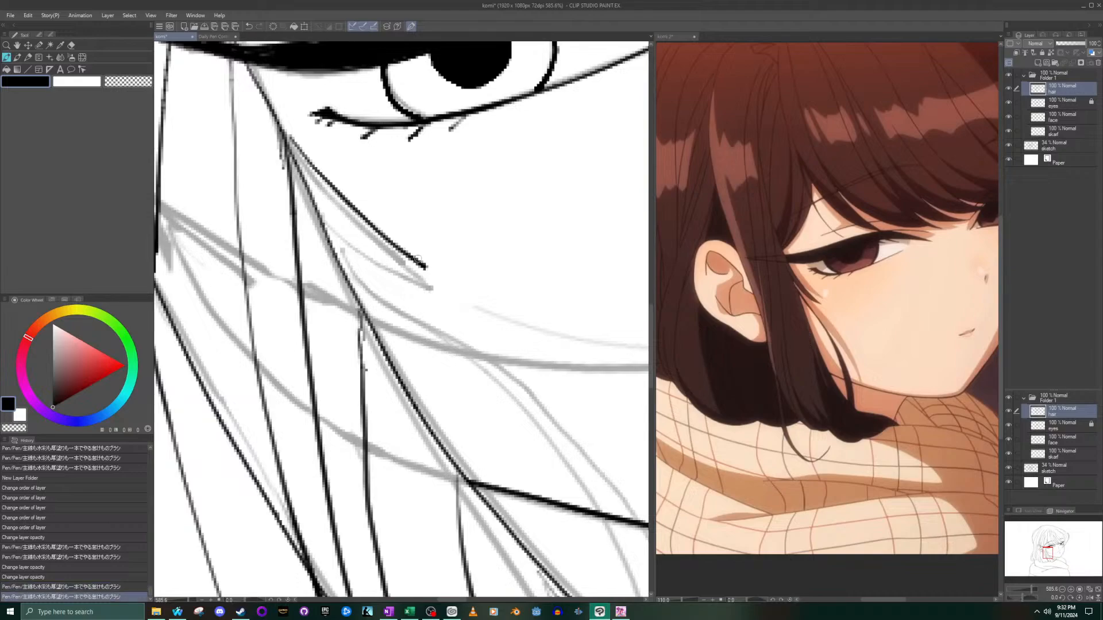
pyautogui.moveTo(312, 187)
pyautogui.mouseDown()
pyautogui.moveTo(383, 254)
pyautogui.moveTo(425, 266)
pyautogui.mouseUp()
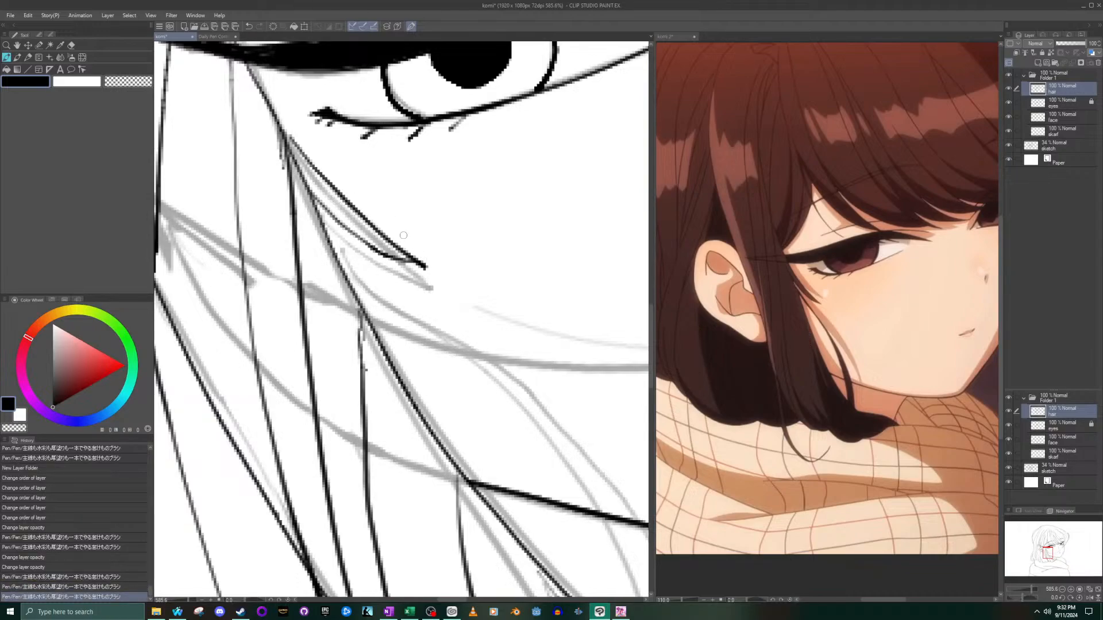
pyautogui.moveTo(314, 180)
pyautogui.mouseDown()
pyautogui.moveTo(318, 198)
pyautogui.moveTo(429, 265)
pyautogui.mouseUp()
pyautogui.hotkey('ctrl', 'z')
pyautogui.moveTo(310, 201)
pyautogui.mouseDown()
pyautogui.moveTo(374, 251)
pyautogui.moveTo(435, 271)
pyautogui.mouseUp()
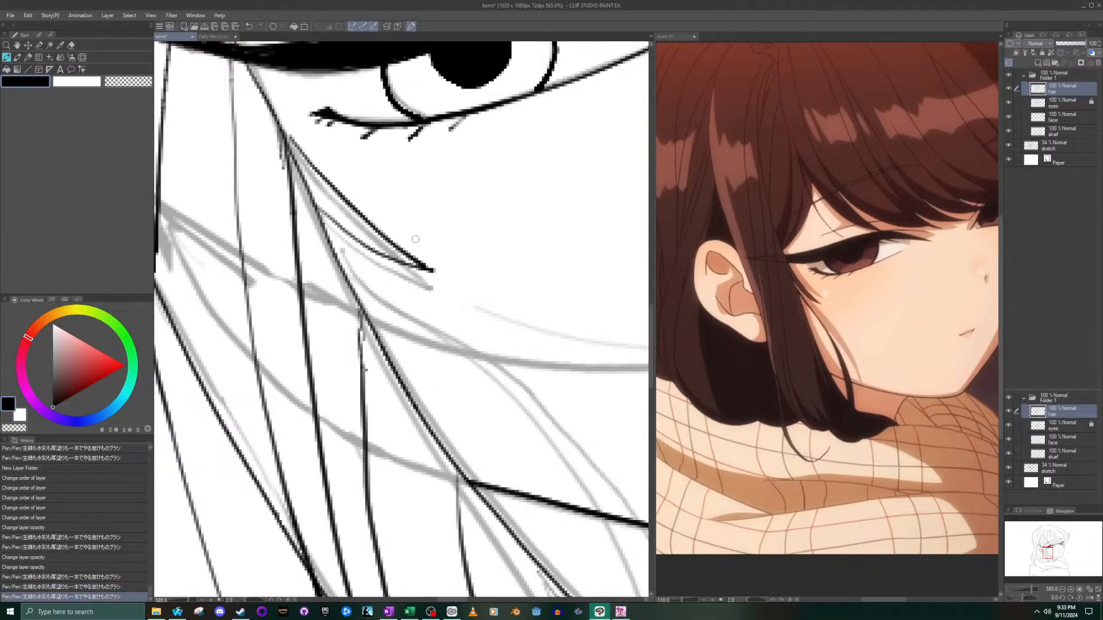
# - Ink two long curved strands from below the cheek wisp across the jawline to the hair tips, redoing them until they fit
pyautogui.scroll(-3, 408, 312)
pyautogui.scroll(-2, 384, 377)
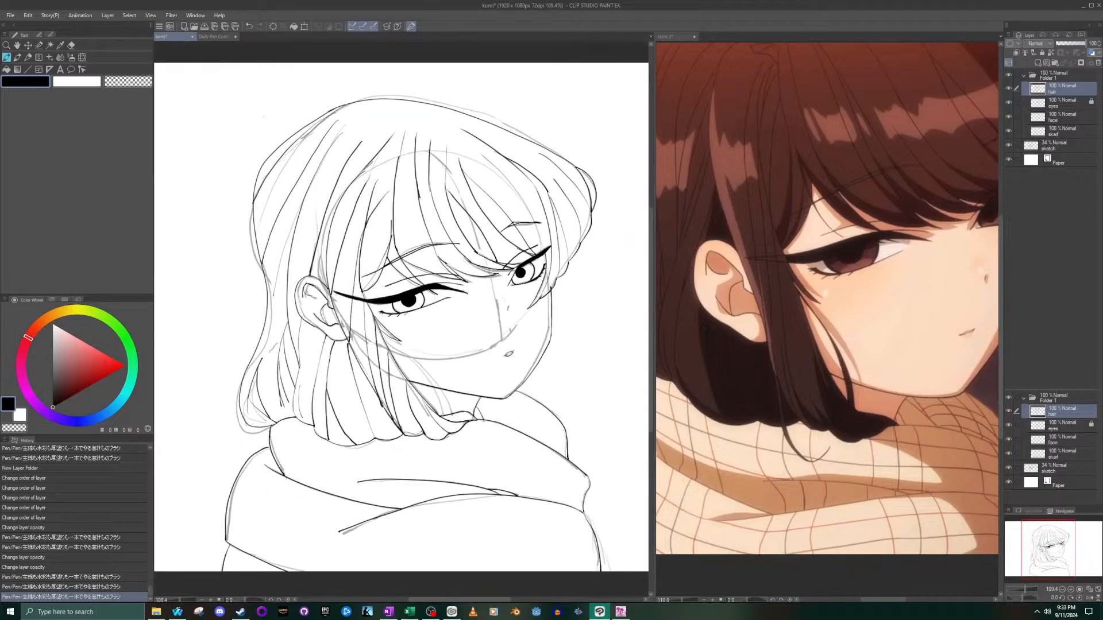
pyautogui.scroll(2, 402, 391)
pyautogui.scroll(3, 376, 261)
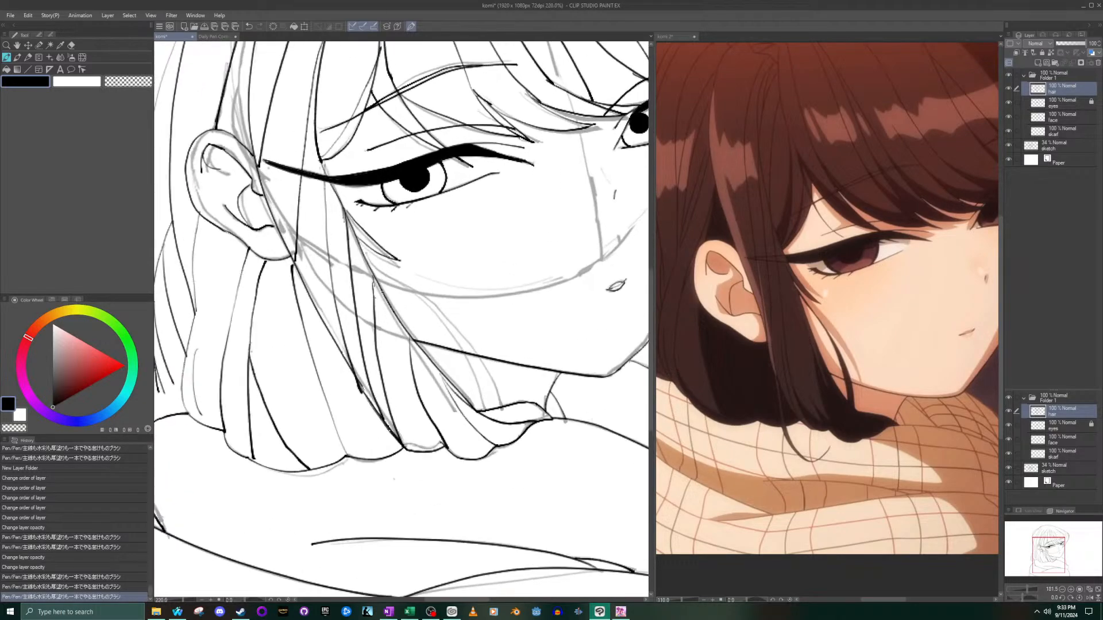
pyautogui.moveTo(361, 244)
pyautogui.mouseDown()
pyautogui.moveTo(456, 326)
pyautogui.moveTo(518, 427)
pyautogui.mouseUp()
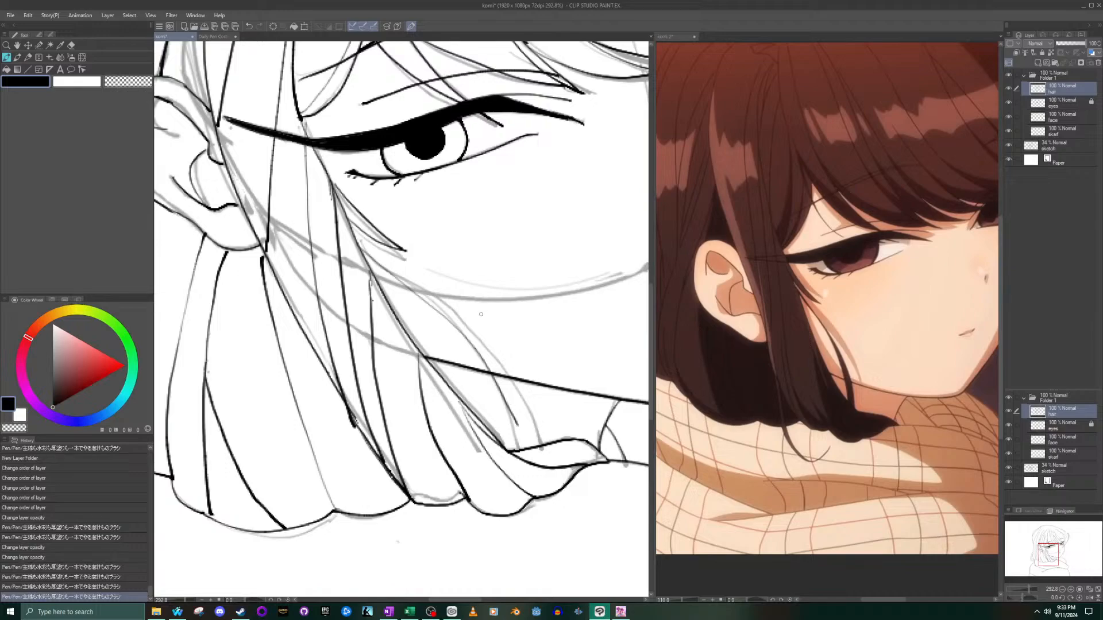
pyautogui.hotkey('ctrl', 'z')
pyautogui.moveTo(361, 249)
pyautogui.mouseDown()
pyautogui.moveTo(442, 332)
pyautogui.moveTo(513, 441)
pyautogui.moveTo(495, 384)
pyautogui.moveTo(361, 236)
pyautogui.moveTo(468, 368)
pyautogui.moveTo(508, 454)
pyautogui.mouseUp()
pyautogui.hotkey('ctrl', 'z')
pyautogui.hotkey('ctrl', 'z')
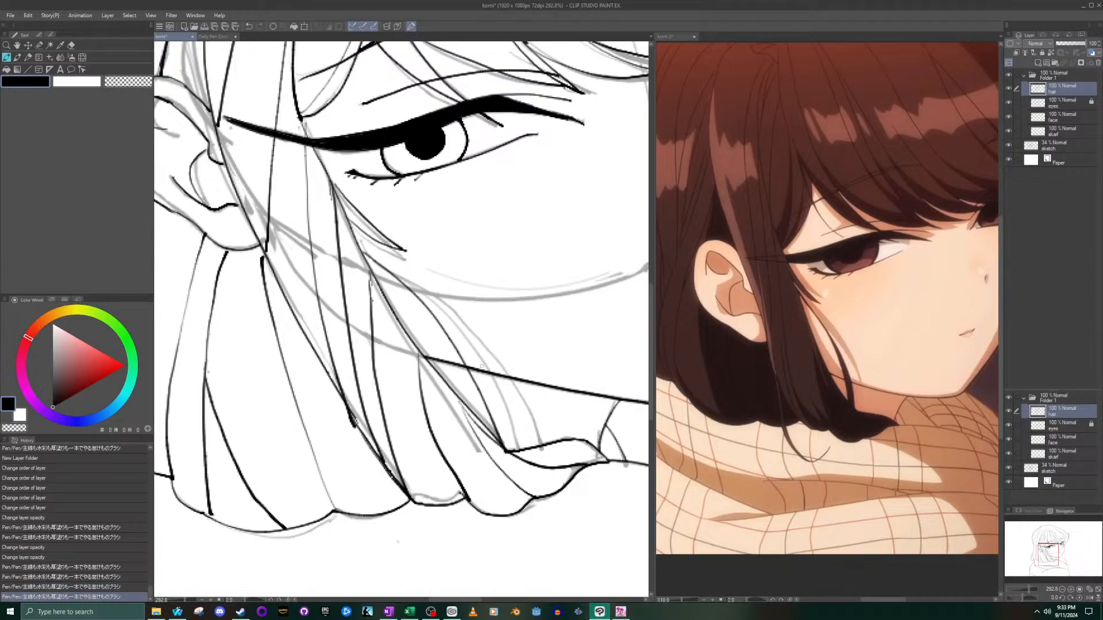
pyautogui.hotkey('ctrl', 'z')
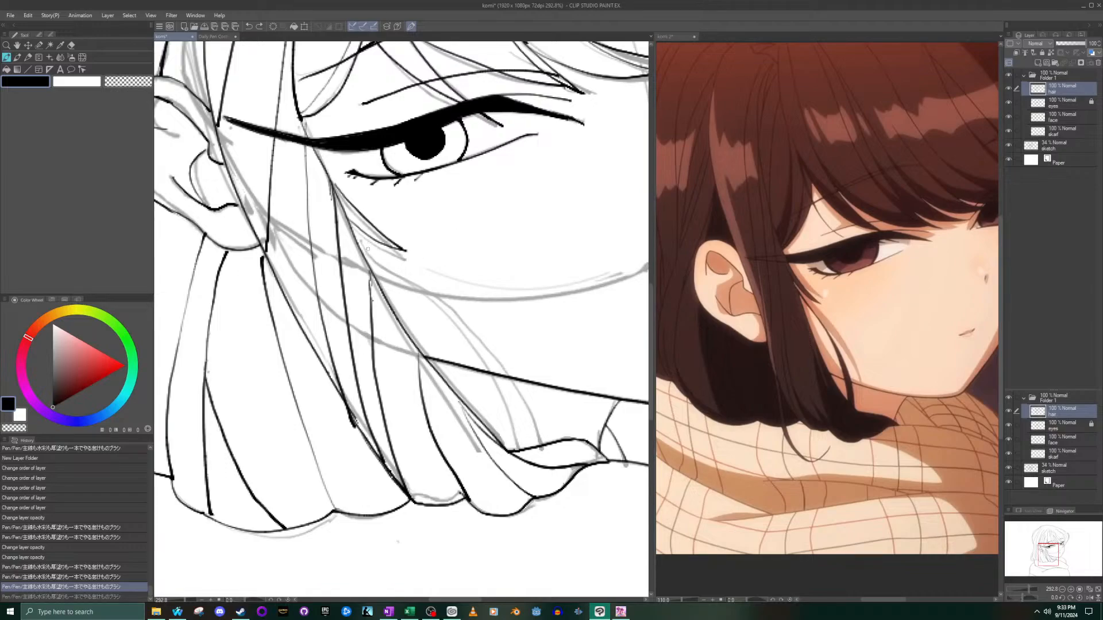
pyautogui.moveTo(367, 262)
pyautogui.mouseDown()
pyautogui.moveTo(454, 336)
pyautogui.moveTo(511, 442)
pyautogui.mouseUp()
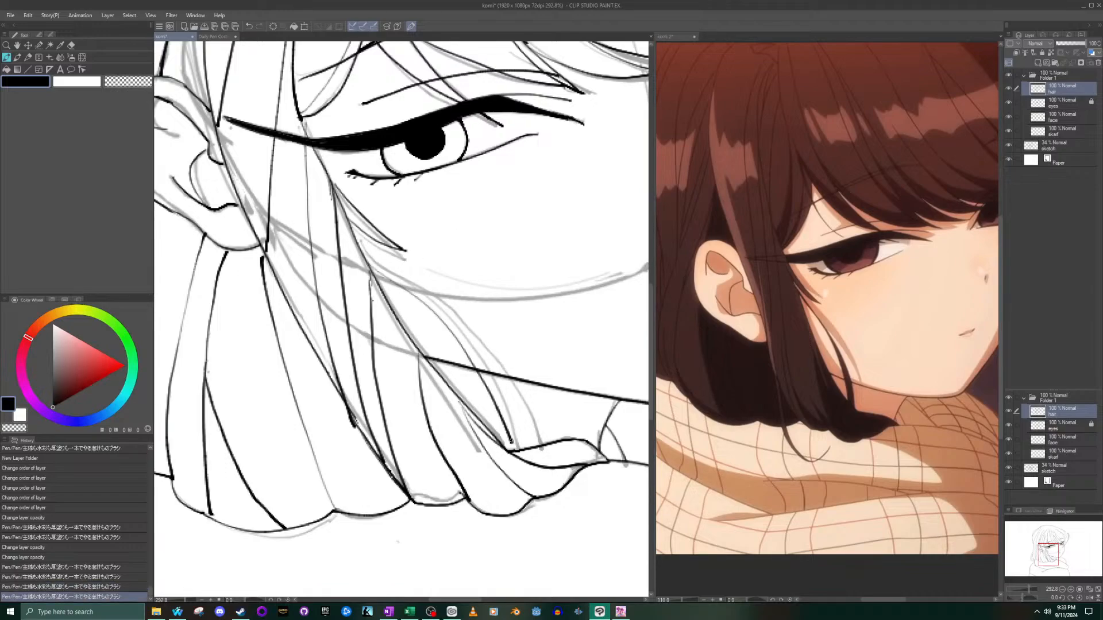
pyautogui.hotkey('ctrl', 'z')
pyautogui.moveTo(370, 269)
pyautogui.mouseDown()
pyautogui.moveTo(447, 329)
pyautogui.moveTo(518, 444)
pyautogui.mouseUp()
pyautogui.hotkey('ctrl', 'z')
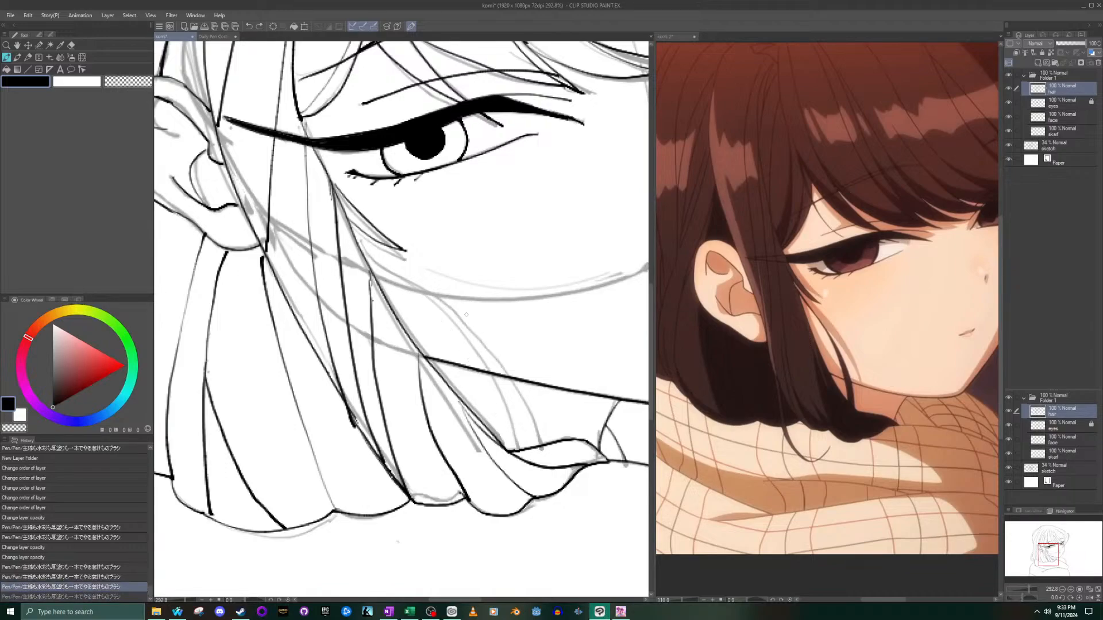
pyautogui.moveTo(367, 264)
pyautogui.mouseDown()
pyautogui.moveTo(472, 352)
pyautogui.moveTo(524, 451)
pyautogui.mouseUp()
pyautogui.moveTo(362, 253)
pyautogui.mouseDown()
pyautogui.moveTo(469, 337)
pyautogui.moveTo(541, 443)
pyautogui.mouseUp()
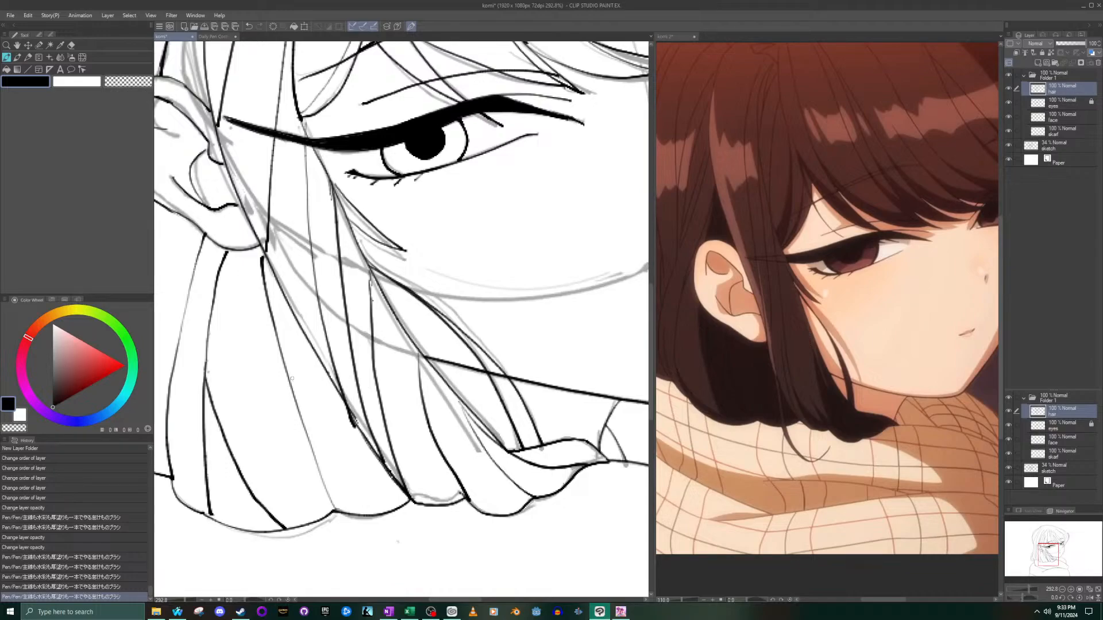
# - Ink a thin curled lock with a double line hanging from the hair ends onto the scarf, redoing it until it fits
pyautogui.moveTo(298, 413)
pyautogui.mouseDown()
pyautogui.moveTo(344, 541)
pyautogui.moveTo(371, 565)
pyautogui.moveTo(419, 563)
pyautogui.mouseUp()
pyautogui.hotkey('ctrl', 'z')
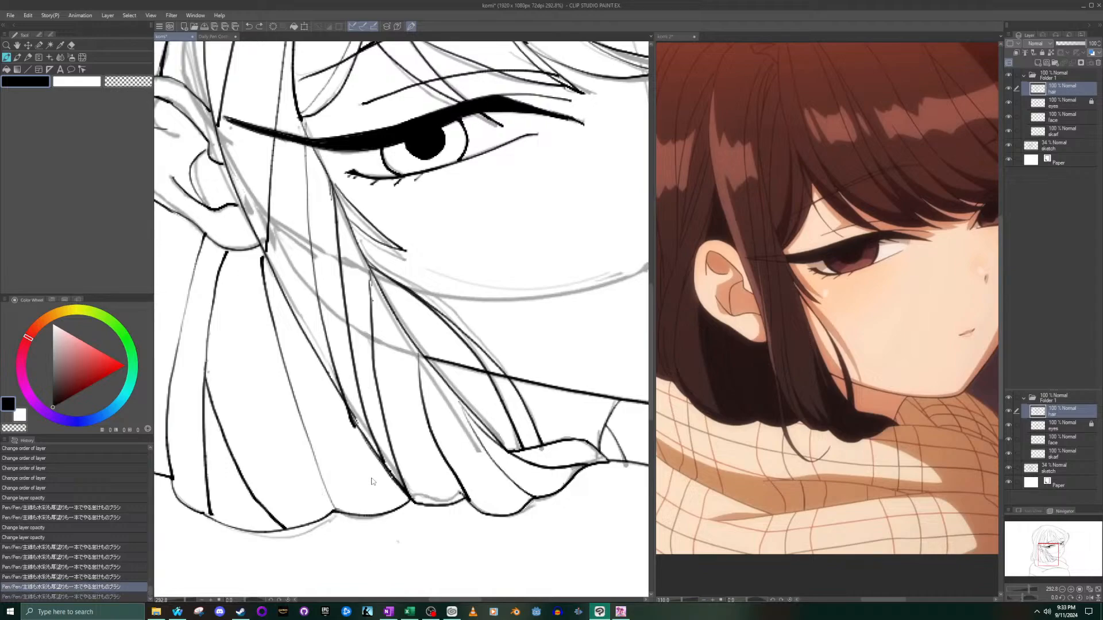
pyautogui.moveTo(308, 432)
pyautogui.mouseDown()
pyautogui.moveTo(335, 518)
pyautogui.moveTo(392, 562)
pyautogui.moveTo(407, 545)
pyautogui.mouseUp()
pyautogui.hotkey('ctrl', 'z')
pyautogui.moveTo(289, 380)
pyautogui.mouseDown()
pyautogui.moveTo(334, 521)
pyautogui.moveTo(366, 552)
pyautogui.moveTo(400, 557)
pyautogui.moveTo(426, 538)
pyautogui.mouseUp()
pyautogui.hotkey('ctrl', 'z')
pyautogui.moveTo(288, 374)
pyautogui.mouseDown()
pyautogui.moveTo(361, 551)
pyautogui.moveTo(420, 535)
pyautogui.moveTo(381, 567)
pyautogui.moveTo(352, 554)
pyautogui.moveTo(411, 549)
pyautogui.mouseUp()
pyautogui.hotkey('ctrl', 'z')
pyautogui.moveTo(393, 479); pyautogui.dragTo(400, 489)
pyautogui.scroll(4, 383, 563)
pyautogui.hotkey('ctrl', 'z')
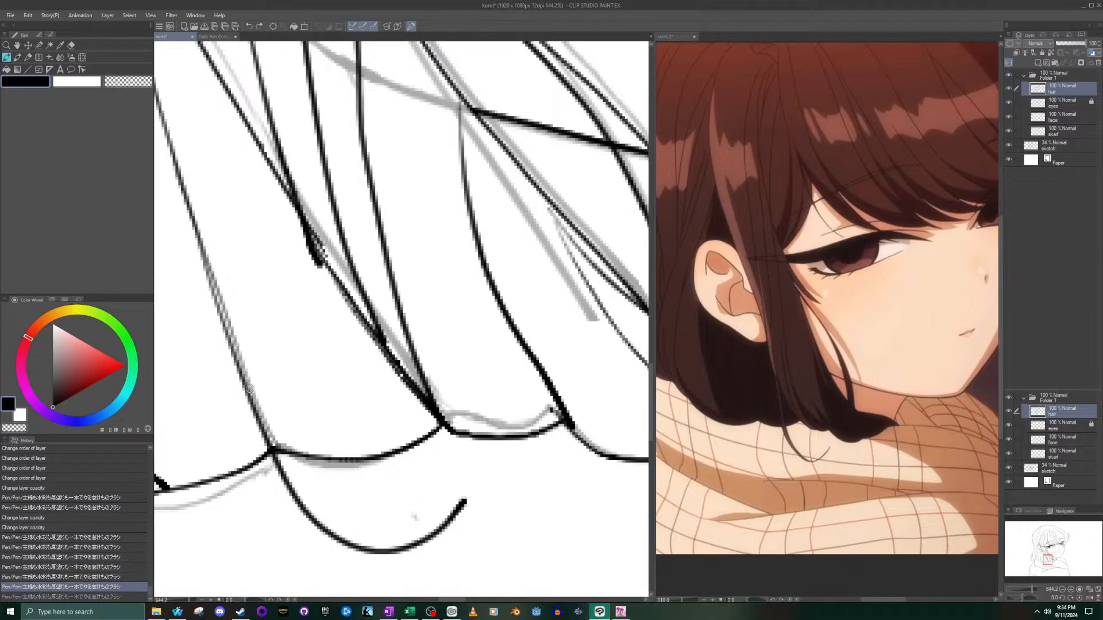
pyautogui.moveTo(237, 372)
pyautogui.mouseDown()
pyautogui.moveTo(274, 476)
pyautogui.moveTo(319, 534)
pyautogui.moveTo(373, 562)
pyautogui.moveTo(402, 558)
pyautogui.moveTo(447, 525)
pyautogui.mouseUp()
# - Hide the sketch layer to view only the inked lines
pyautogui.scroll(-6, 443, 524)
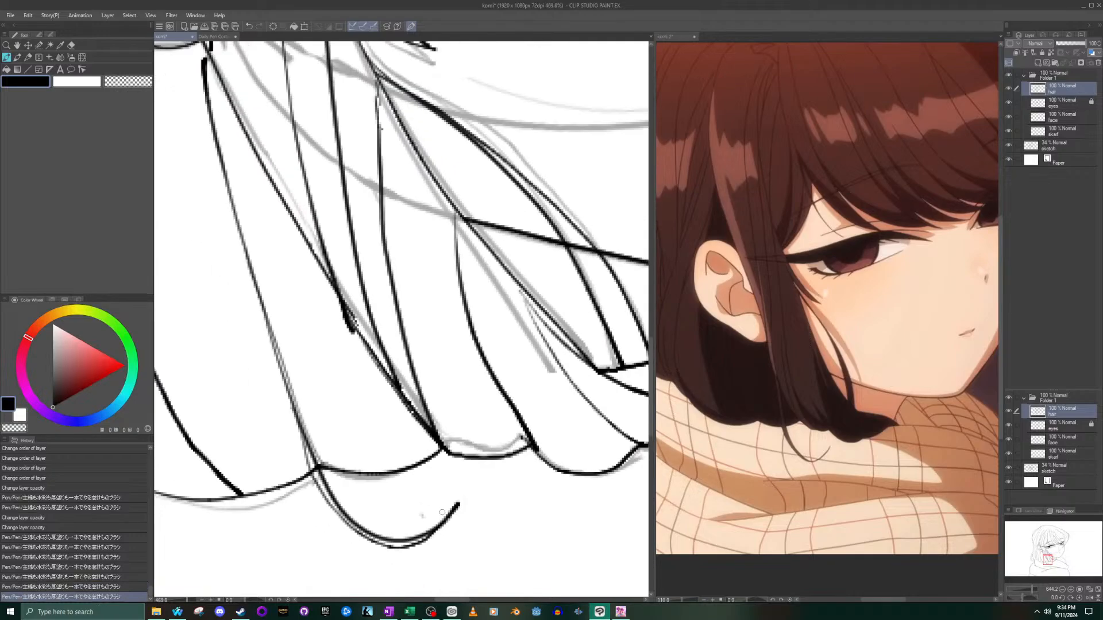
pyautogui.scroll(-4, 311, 465)
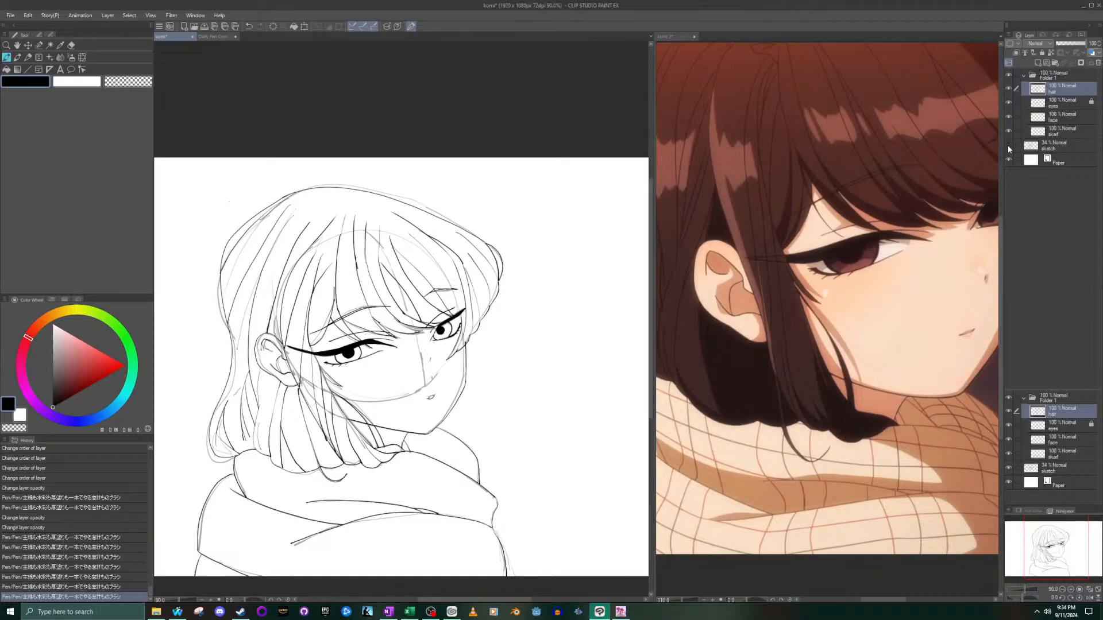
pyautogui.click(1008, 146)
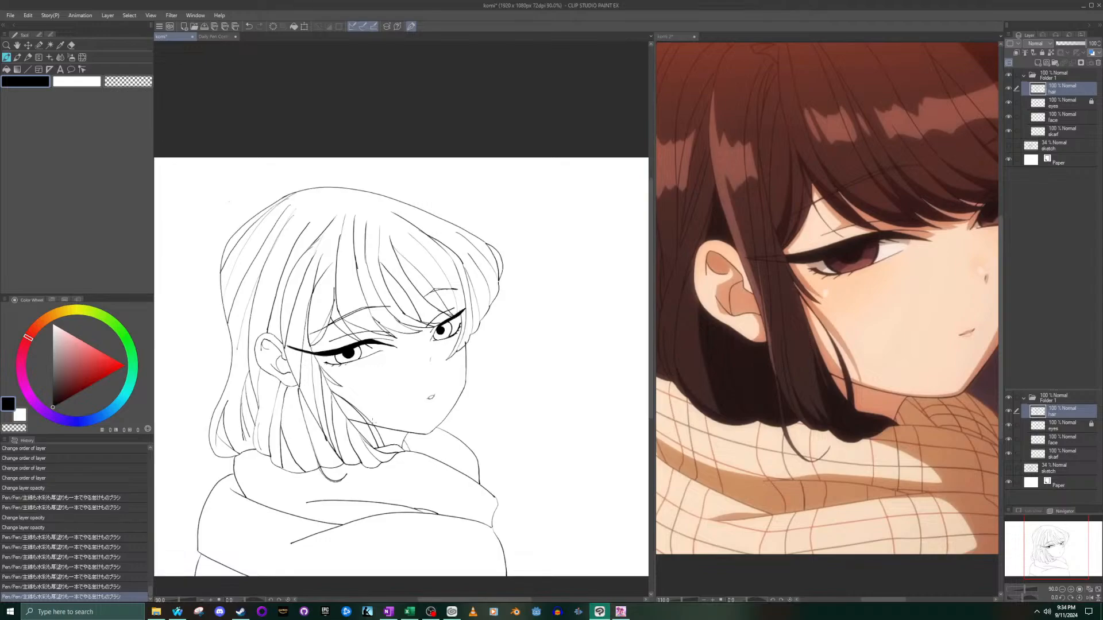
# - On the face layer, erase the part of the jawline that crosses the long side strands
pyautogui.scroll(1, 370, 428)
pyautogui.click(1053, 119)
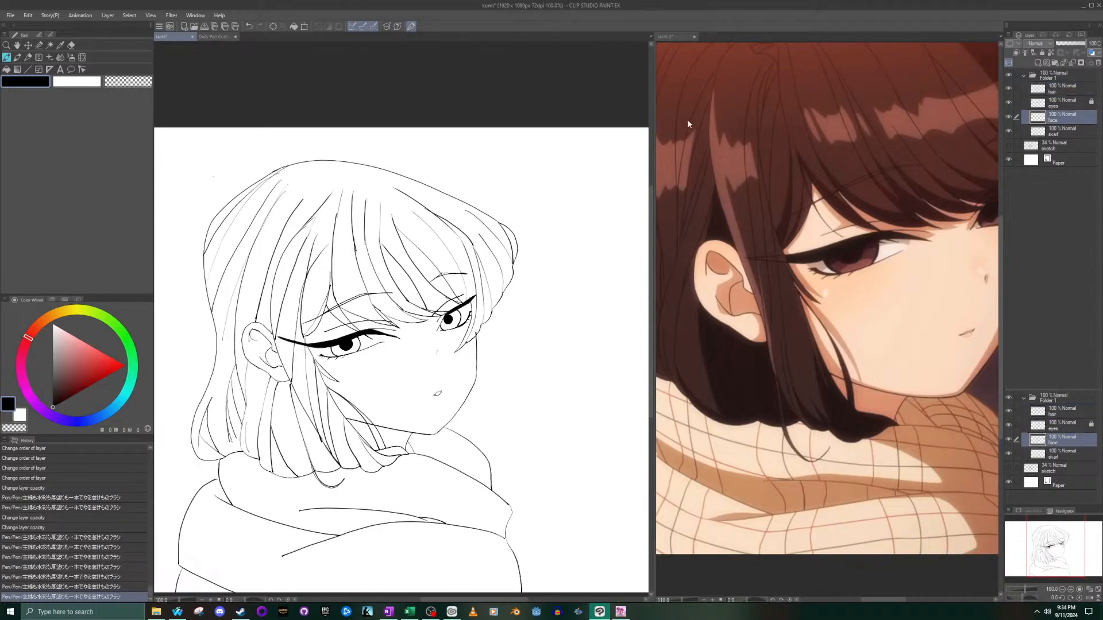
pyautogui.click(71, 44)
pyautogui.scroll(5, 363, 405)
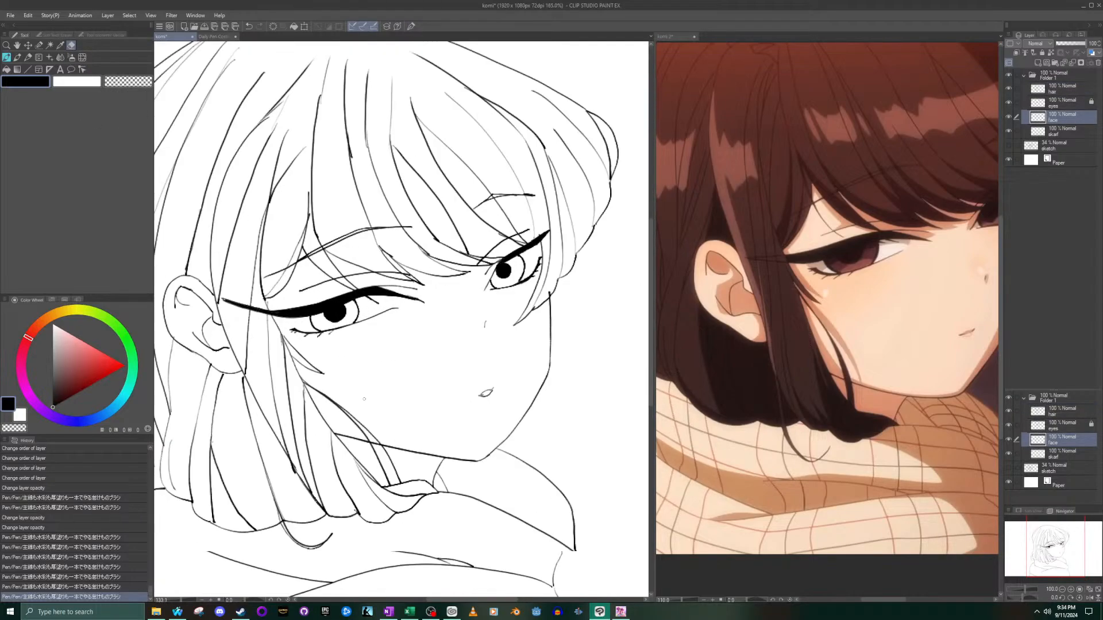
pyautogui.scroll(6, 379, 464)
pyautogui.moveTo(381, 447)
pyautogui.mouseDown()
pyautogui.moveTo(361, 425)
pyautogui.moveTo(403, 458)
pyautogui.moveTo(388, 435)
pyautogui.moveTo(400, 448)
pyautogui.moveTo(359, 429)
pyautogui.mouseUp()
# - Check the full line art against the reference image, reducing the reference to show the whole girl
pyautogui.scroll(-10, 364, 431)
pyautogui.scroll(-8, 379, 493)
pyautogui.scroll(5, 377, 509)
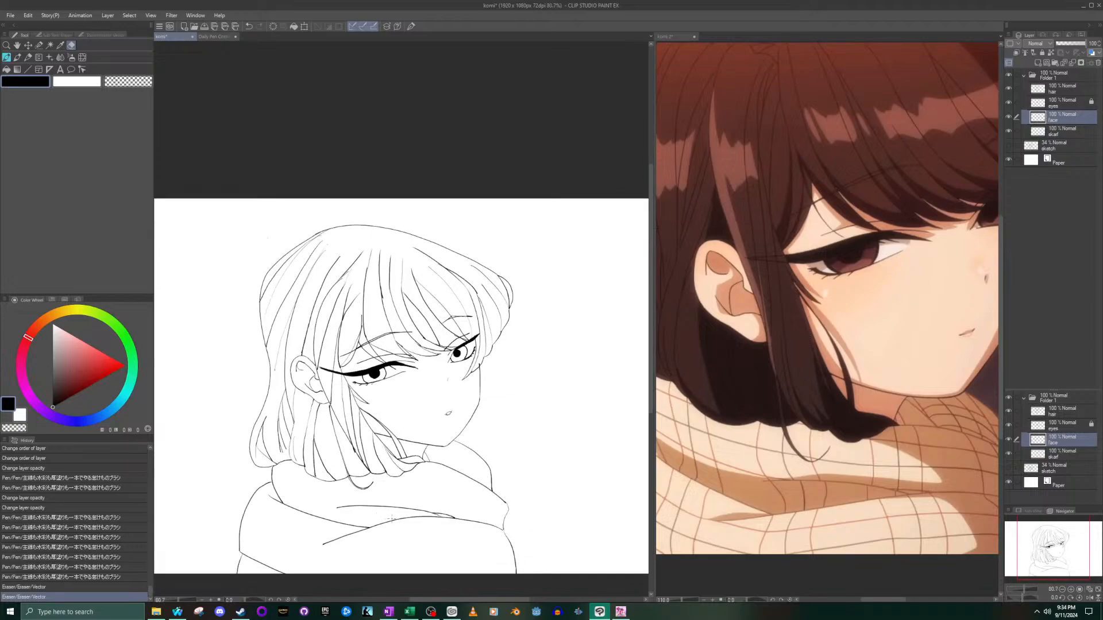
pyautogui.click(687, 173)
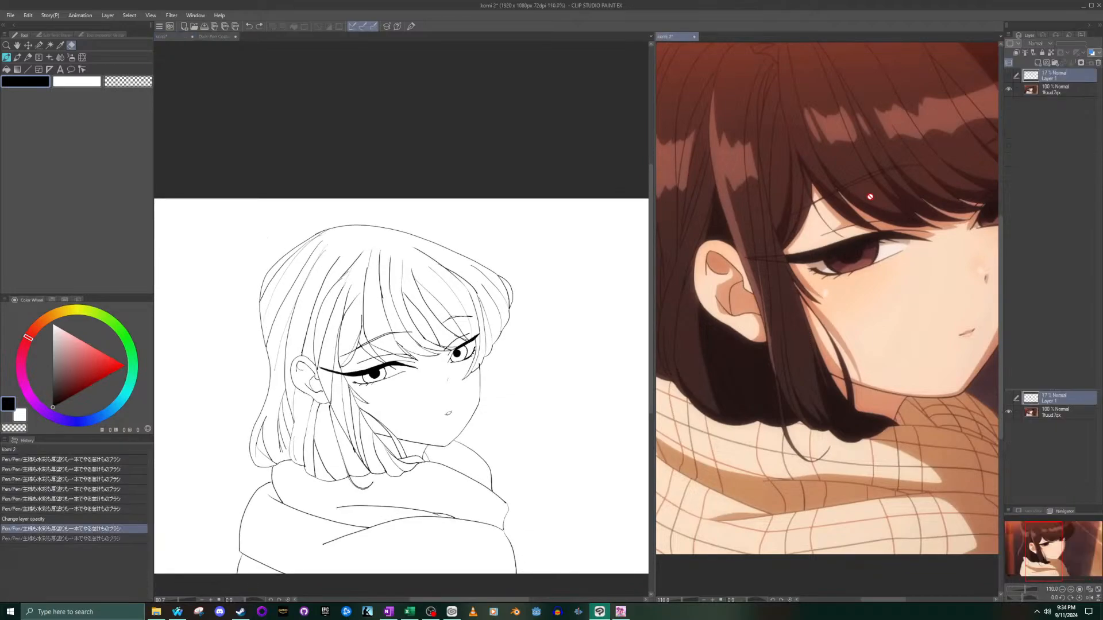
pyautogui.scroll(-10, 858, 197)
pyautogui.scroll(3, 877, 201)
pyautogui.moveTo(1042, 526); pyautogui.dragTo(1057, 512)
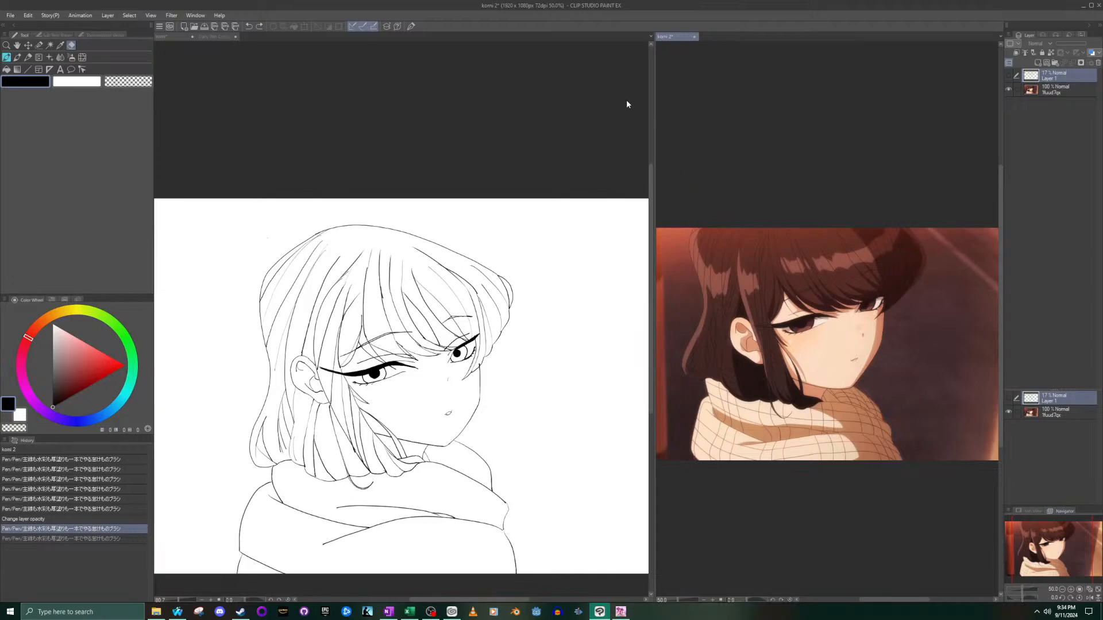
# - Return to the line art document and narrow its canvas view to give the reference image more room
pyautogui.click(631, 149)
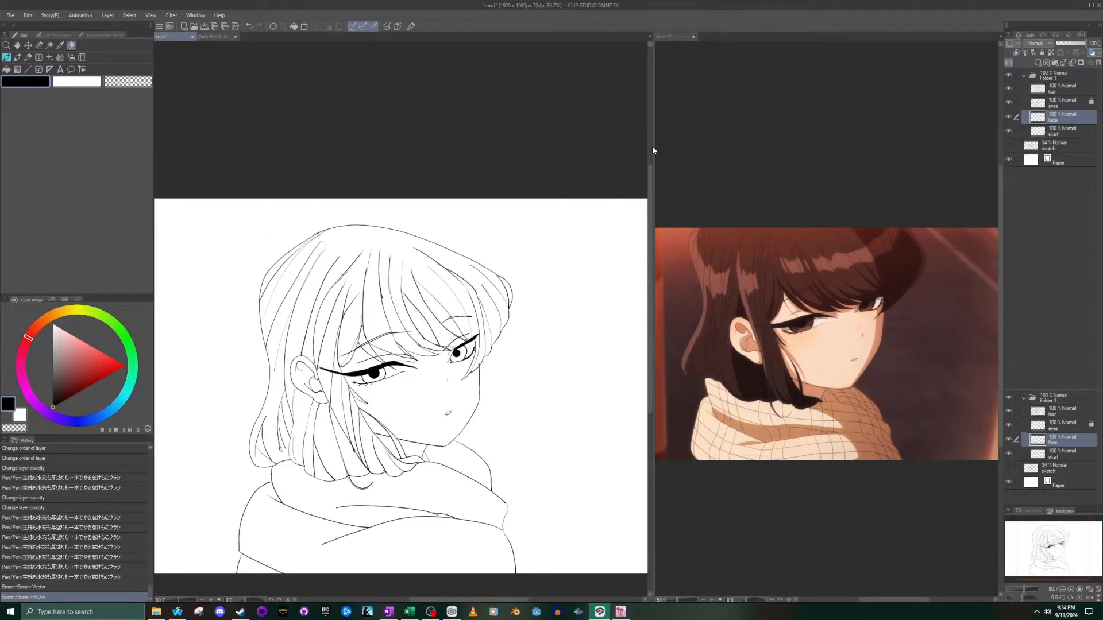
pyautogui.moveTo(650, 151); pyautogui.dragTo(622, 151)
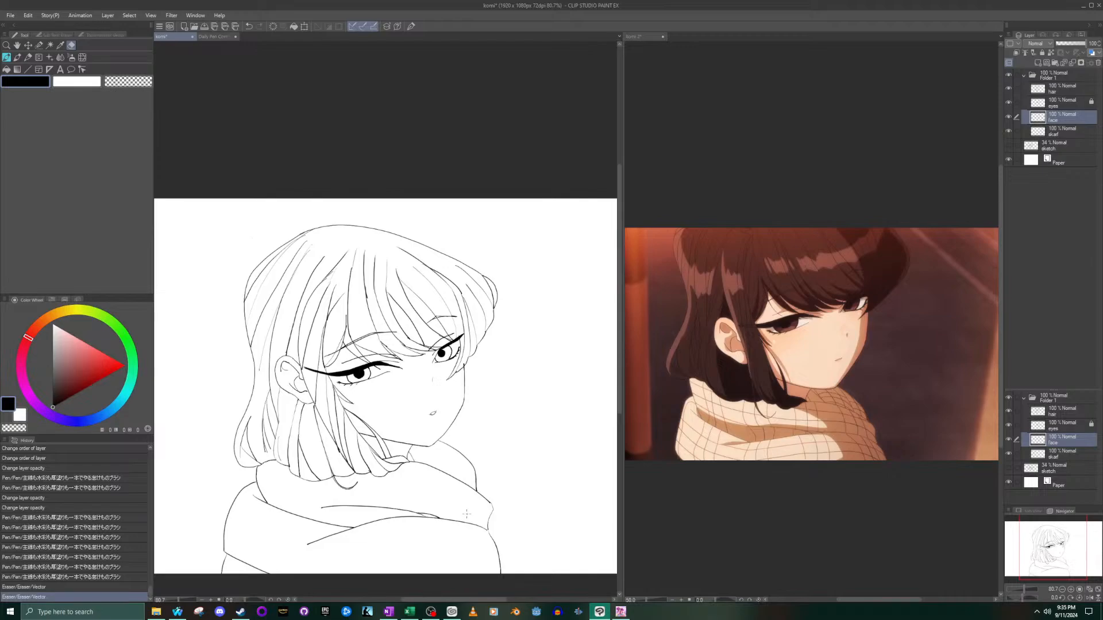
# - On the hair layer, erase most of the outer curve of the swept hair bulge on the far side of the head
pyautogui.moveTo(473, 253); pyautogui.dragTo(486, 254)
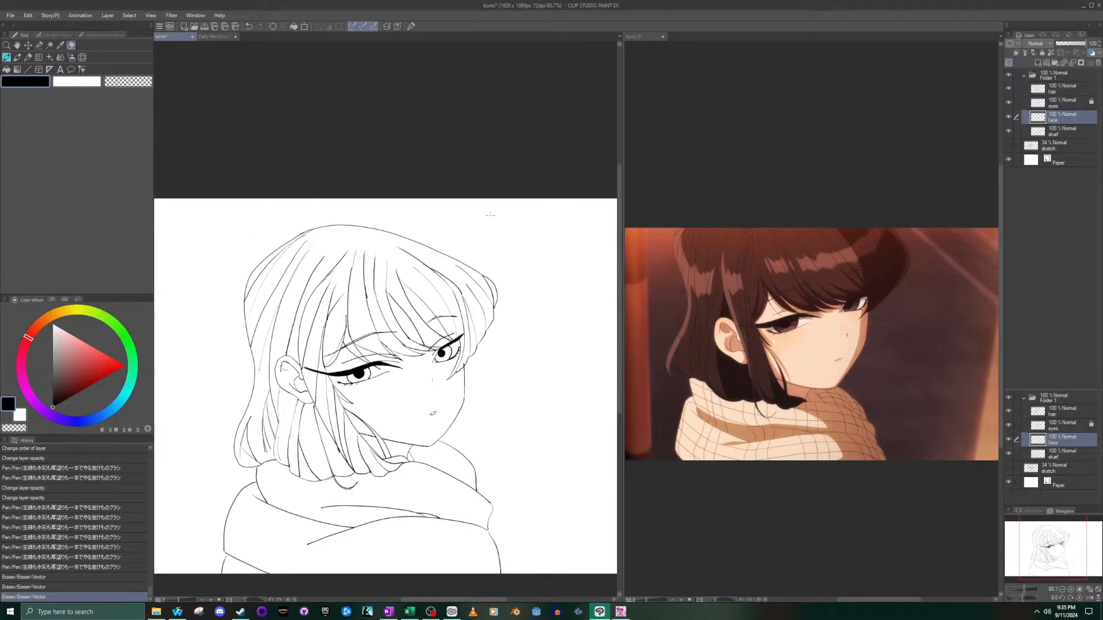
pyautogui.scroll(8, 499, 301)
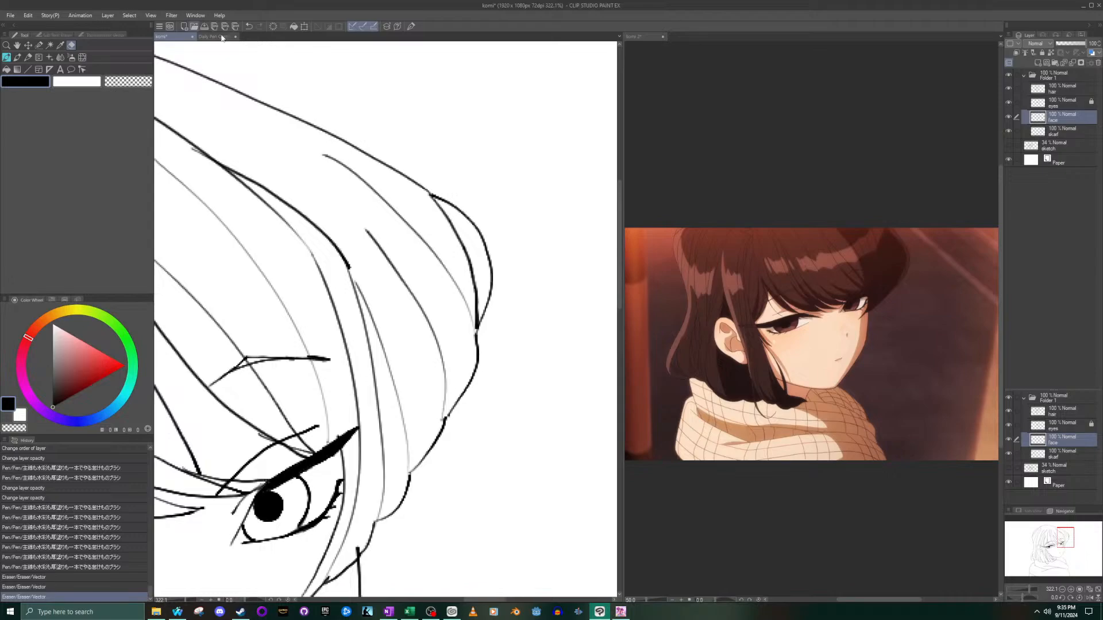
pyautogui.click(499, 275)
pyautogui.click(1058, 90)
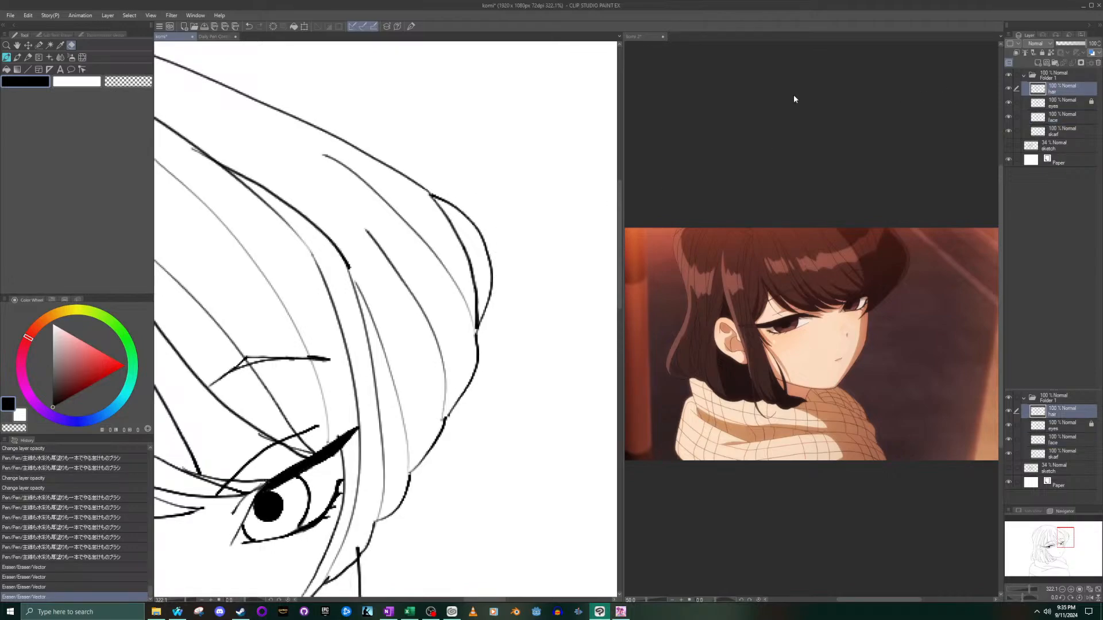
pyautogui.moveTo(486, 242)
pyautogui.mouseDown()
pyautogui.moveTo(502, 315)
pyautogui.moveTo(490, 308)
pyautogui.moveTo(482, 323)
pyautogui.moveTo(473, 222)
pyautogui.mouseUp()
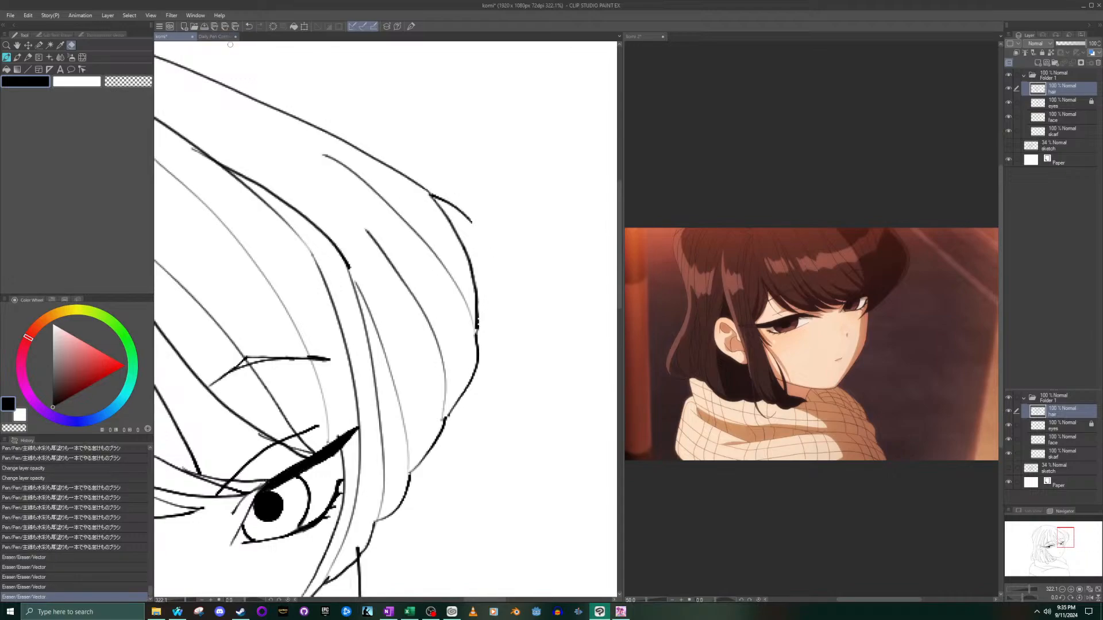
# - Re-ink the outer curve of the far-side hair bulge with the pen, undoing and redrawing the stroke until it fits
pyautogui.click(7, 57)
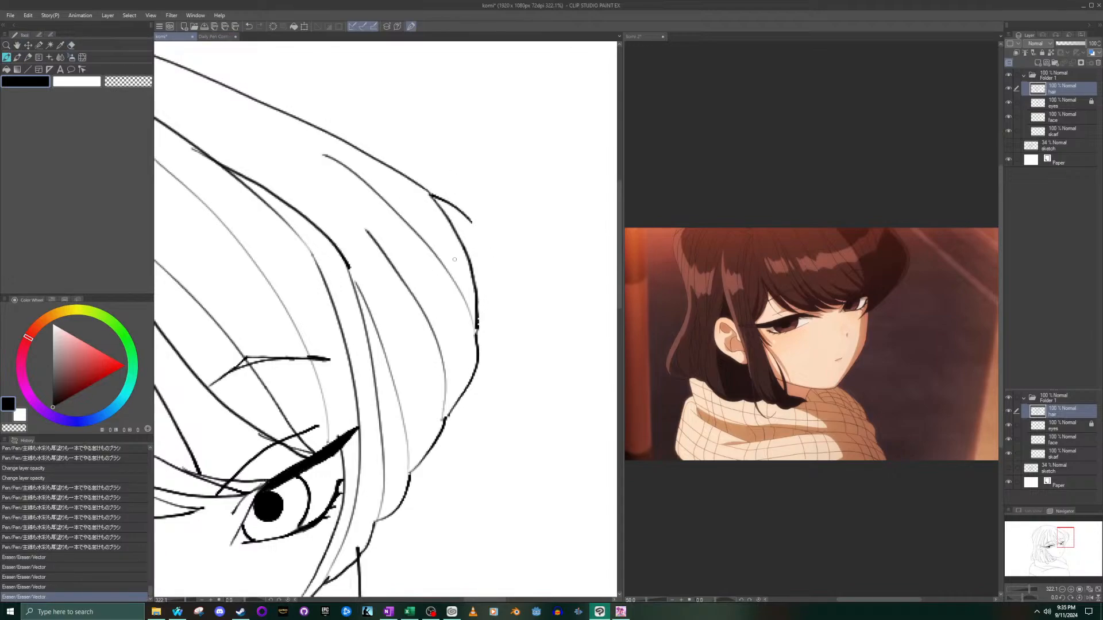
pyautogui.moveTo(479, 360)
pyautogui.mouseDown()
pyautogui.moveTo(494, 297)
pyautogui.moveTo(477, 221)
pyautogui.moveTo(451, 202)
pyautogui.moveTo(486, 238)
pyautogui.moveTo(500, 284)
pyautogui.moveTo(478, 370)
pyautogui.mouseUp()
pyautogui.hotkey('ctrl', 'z')
pyautogui.hotkey('ctrl', 'z')
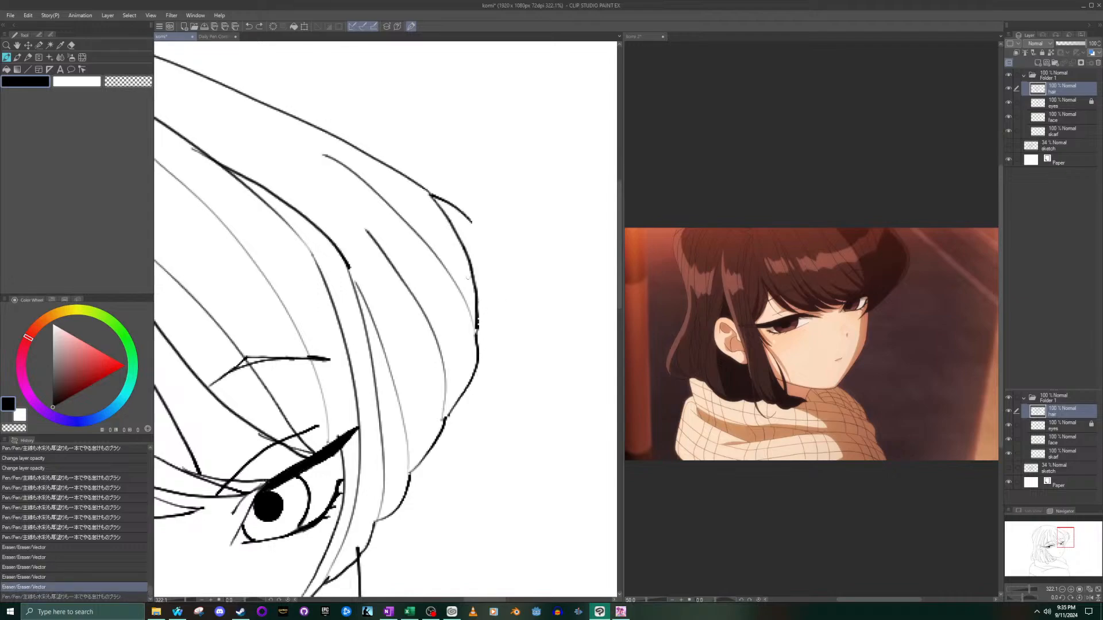
pyautogui.moveTo(472, 223)
pyautogui.mouseDown()
pyautogui.moveTo(493, 269)
pyautogui.moveTo(492, 339)
pyautogui.moveTo(476, 375)
pyautogui.mouseUp()
pyautogui.hotkey('ctrl', 'alt', '0')
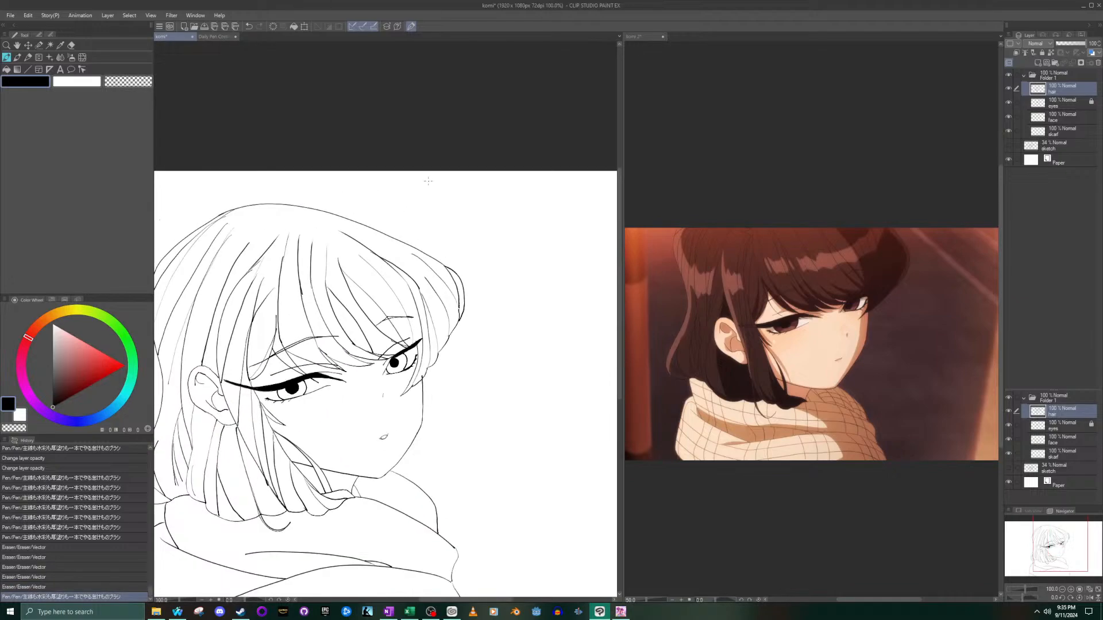
pyautogui.hotkey('ctrl', 'z')
pyautogui.moveTo(442, 261)
pyautogui.mouseDown()
pyautogui.moveTo(460, 280)
pyautogui.moveTo(441, 261)
pyautogui.moveTo(470, 286)
pyautogui.moveTo(459, 327)
pyautogui.mouseUp()
pyautogui.hotkey('ctrl', 'z')
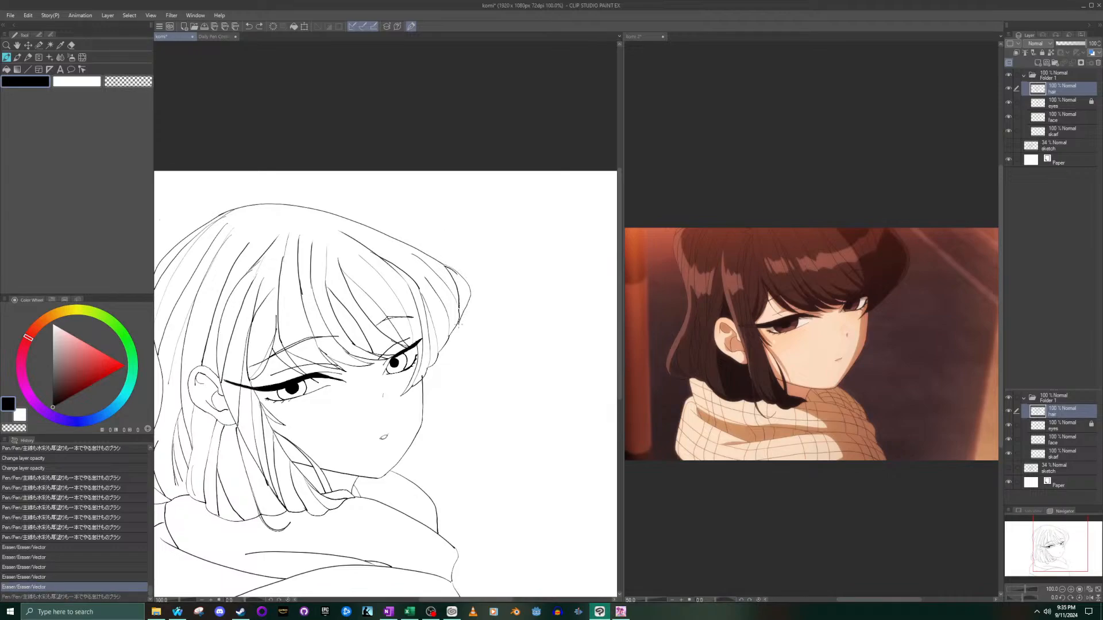
pyautogui.hotkey('ctrl', 'z')
pyautogui.moveTo(452, 267)
pyautogui.mouseDown()
pyautogui.moveTo(470, 295)
pyautogui.moveTo(461, 326)
pyautogui.mouseUp()
pyautogui.hotkey('ctrl', 'z')
pyautogui.moveTo(462, 280)
pyautogui.mouseDown()
pyautogui.moveTo(461, 324)
pyautogui.moveTo(466, 290)
pyautogui.moveTo(442, 266)
pyautogui.moveTo(465, 299)
pyautogui.moveTo(459, 321)
pyautogui.mouseUp()
pyautogui.hotkey('ctrl', 'z')
pyautogui.hotkey('ctrl', 'z')
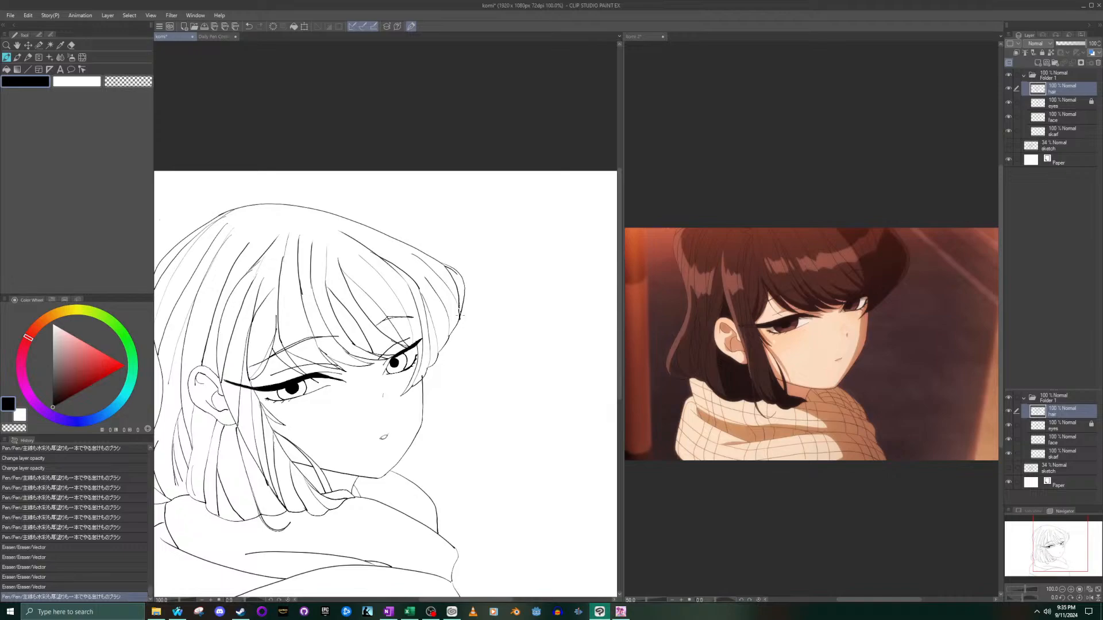
# - Erase the short leftover line just inside the new outer curve of the hair bulge
pyautogui.scroll(-5, 461, 315)
pyautogui.scroll(4, 253, 265)
pyautogui.scroll(2, 601, 301)
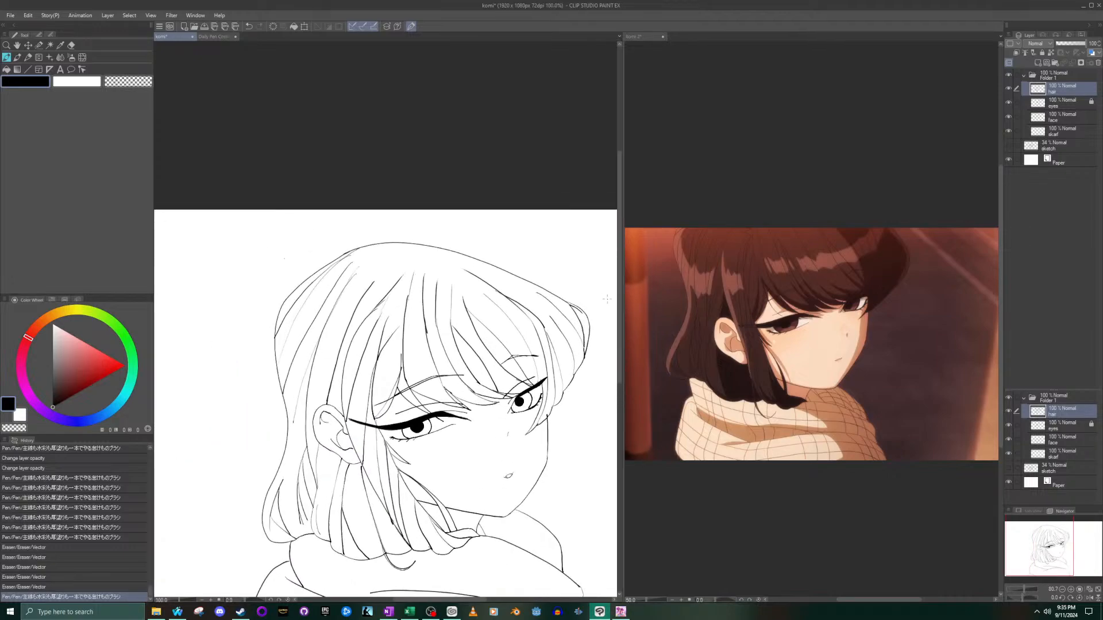
pyautogui.scroll(2, 586, 320)
pyautogui.scroll(-5, 563, 459)
pyautogui.scroll(3, 576, 509)
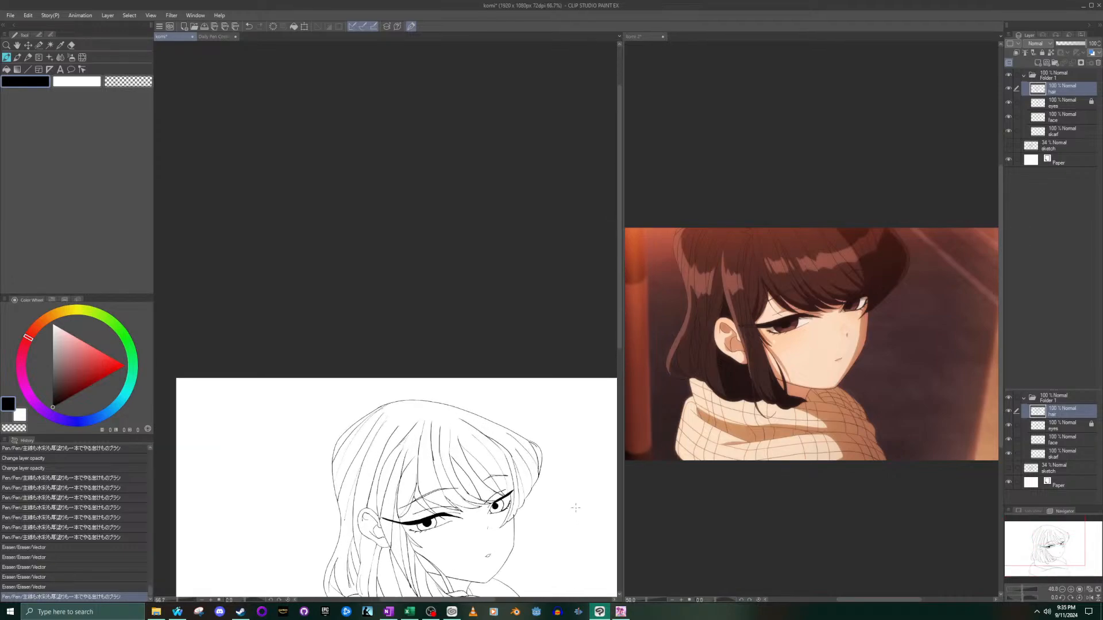
pyautogui.scroll(5, 576, 509)
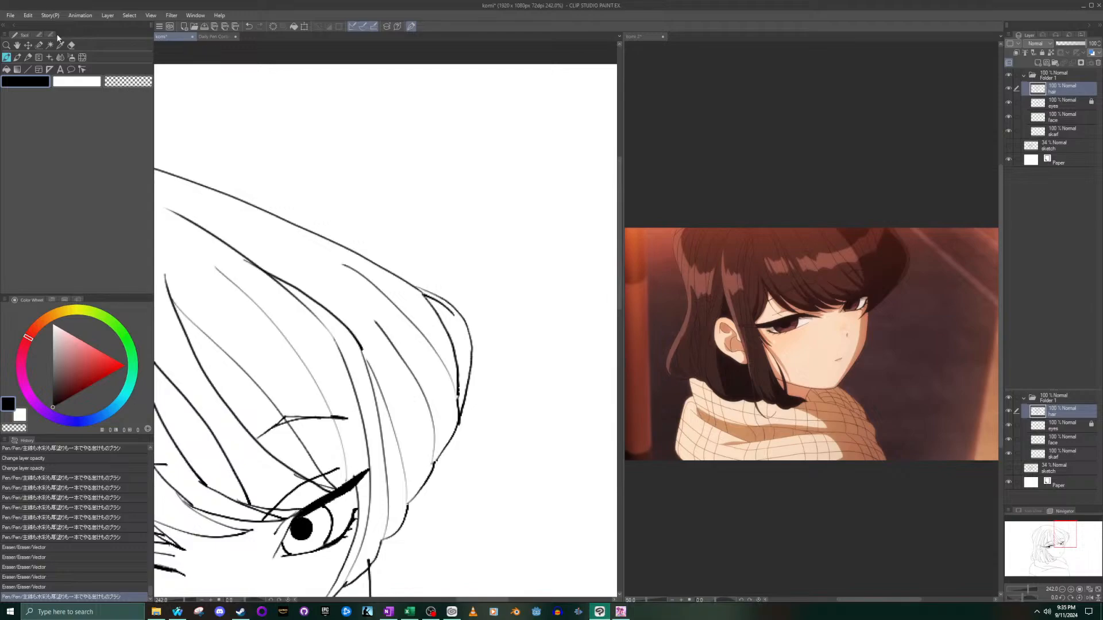
pyautogui.click(70, 45)
pyautogui.scroll(3, 457, 282)
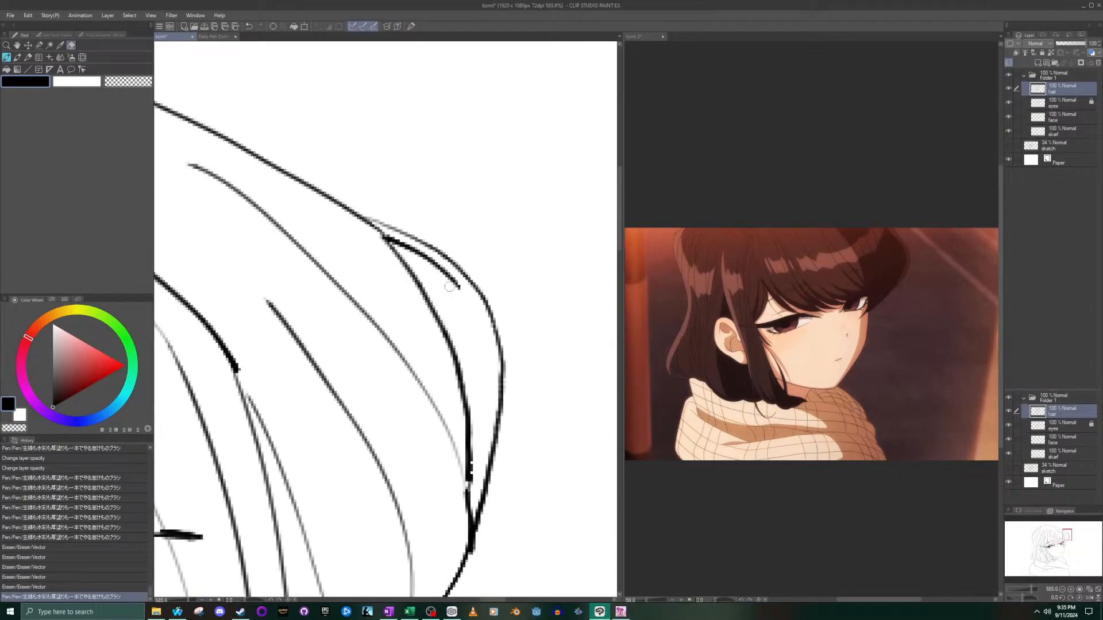
pyautogui.moveTo(459, 290)
pyautogui.mouseDown()
pyautogui.moveTo(384, 233)
pyautogui.moveTo(458, 295)
pyautogui.moveTo(448, 290)
pyautogui.mouseUp()
pyautogui.hotkey('ctrl', 'z')
pyautogui.scroll(-8, 461, 348)
pyautogui.scroll(5, 352, 428)
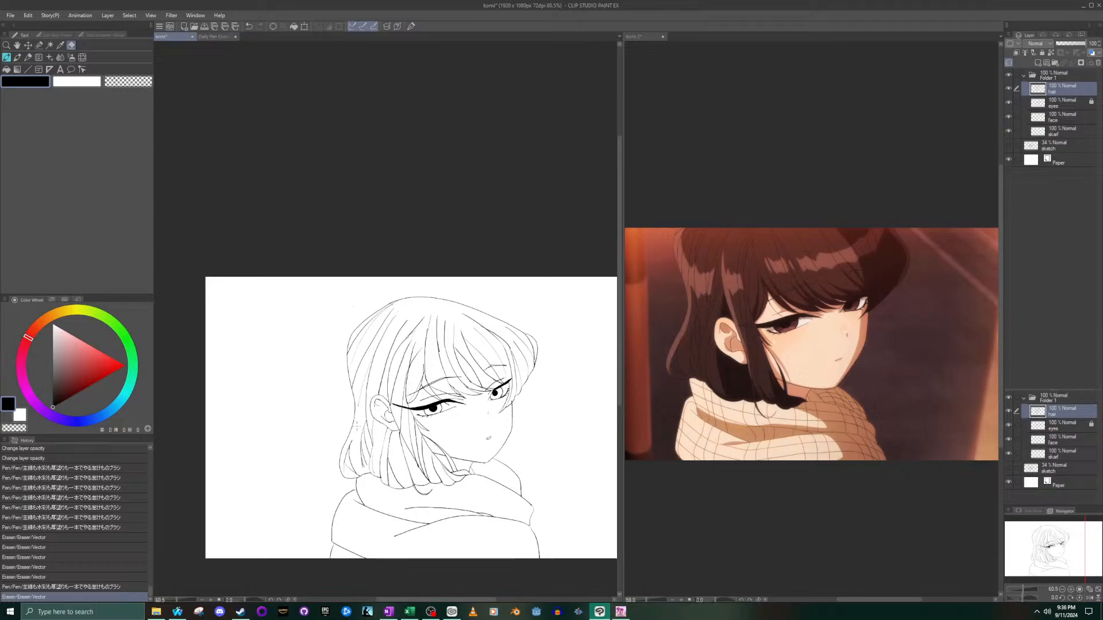
# - Erase the re-inked outer curve of the hair bulge and its stray end, keeping the inner strand line
pyautogui.scroll(4, 600, 327)
pyautogui.scroll(-6, 465, 402)
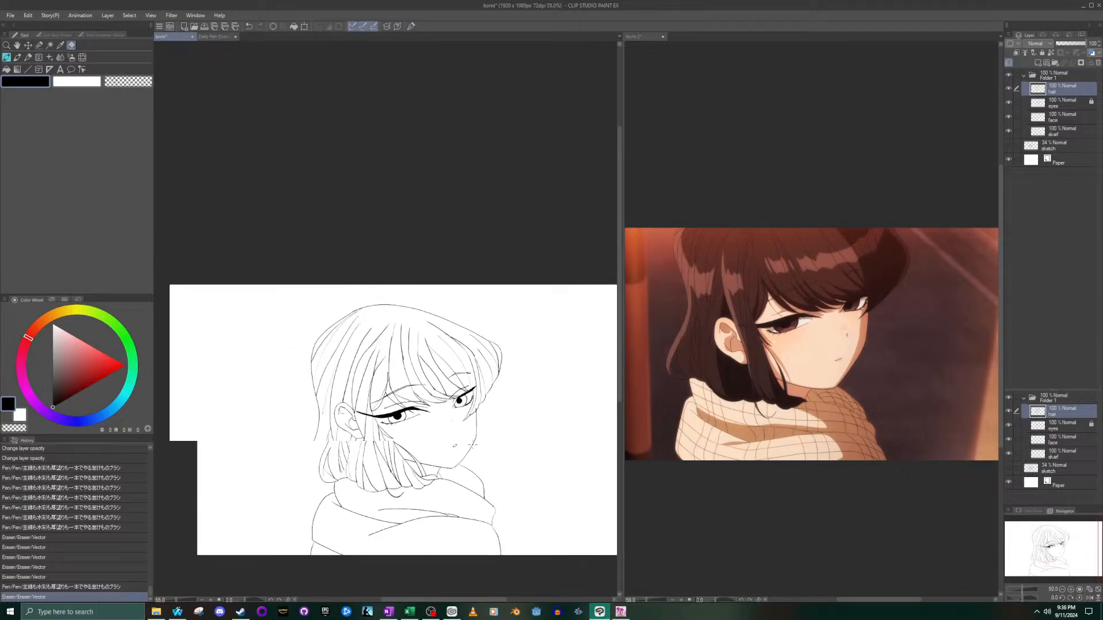
pyautogui.scroll(4, 473, 444)
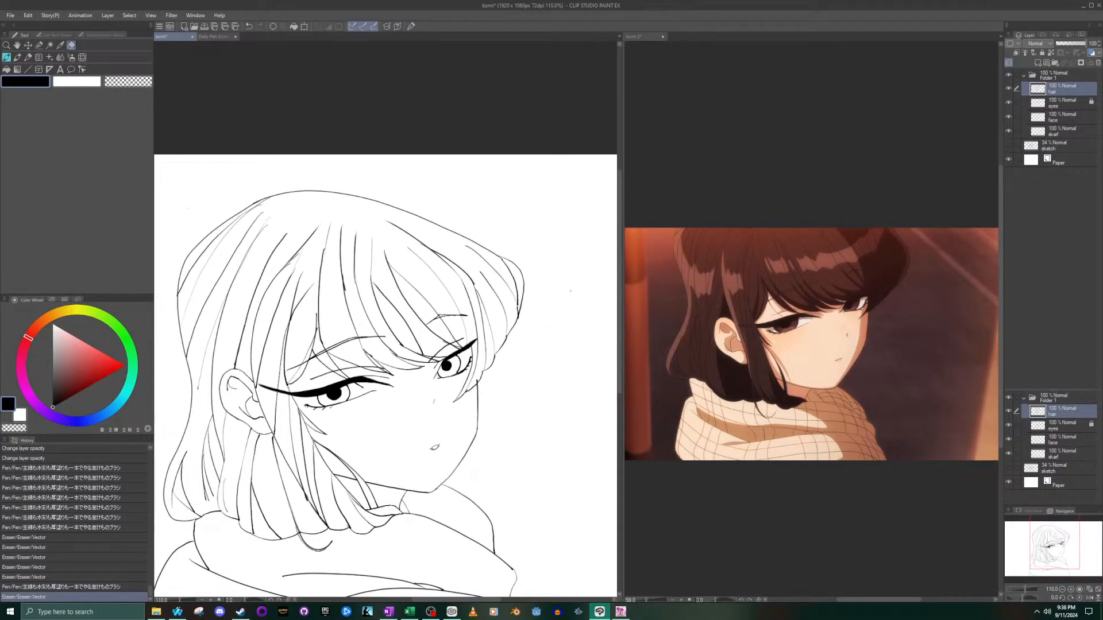
pyautogui.scroll(4, 571, 291)
pyautogui.moveTo(497, 291)
pyautogui.mouseDown()
pyautogui.moveTo(489, 356)
pyautogui.moveTo(497, 275)
pyautogui.moveTo(501, 307)
pyautogui.moveTo(453, 243)
pyautogui.mouseUp()
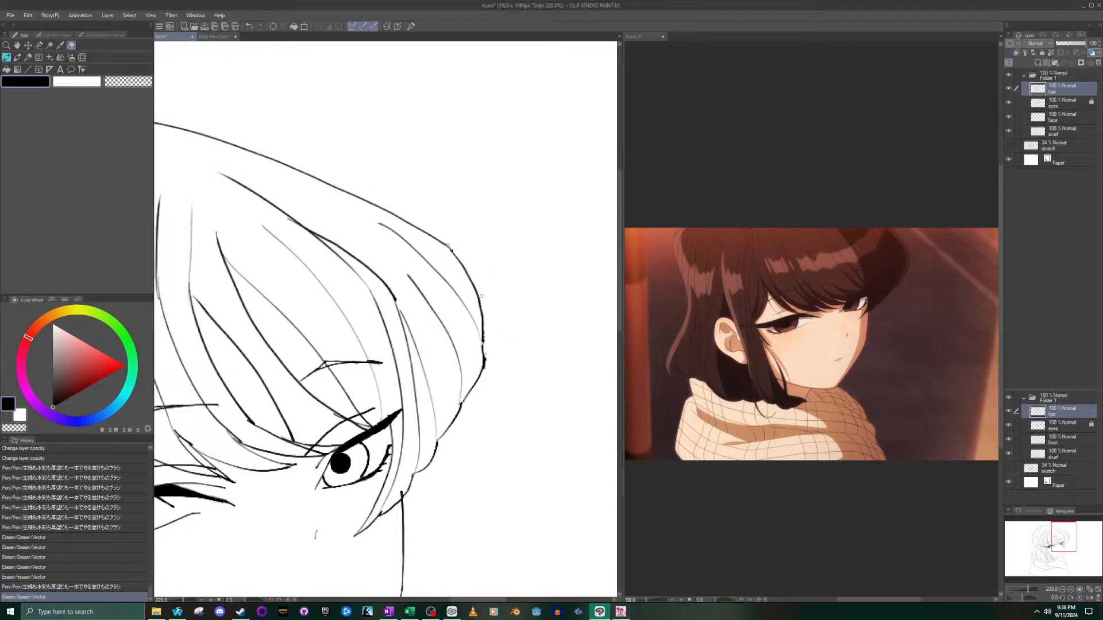
pyautogui.moveTo(487, 343); pyautogui.dragTo(486, 363)
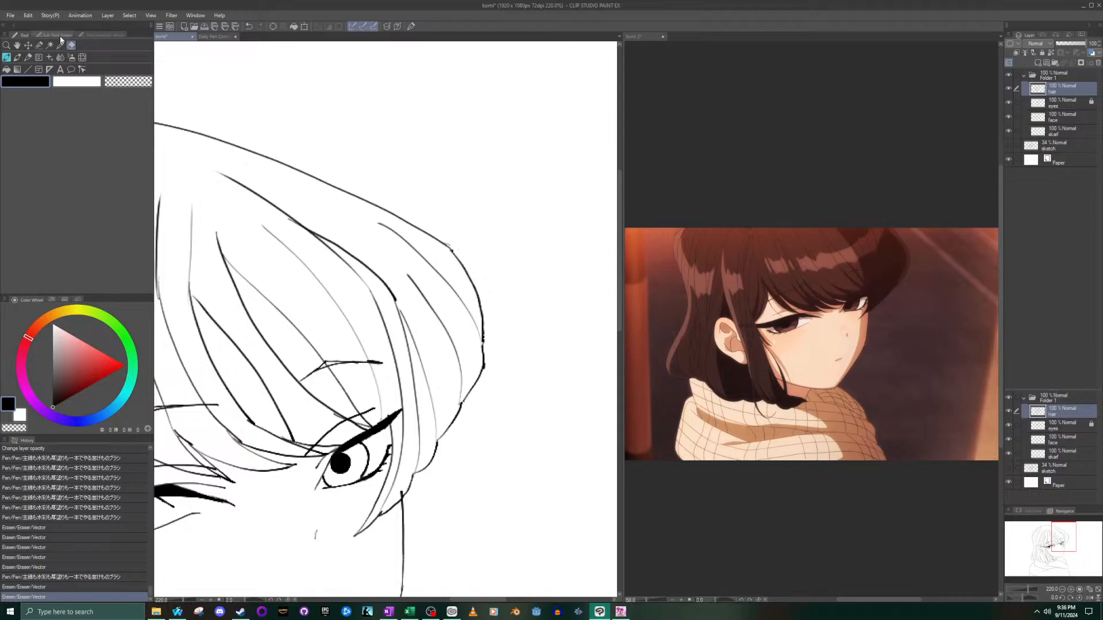
# - Ink a new outer curve for the hair bulge, from the crown outline down to the point where the strands meet
pyautogui.click(7, 58)
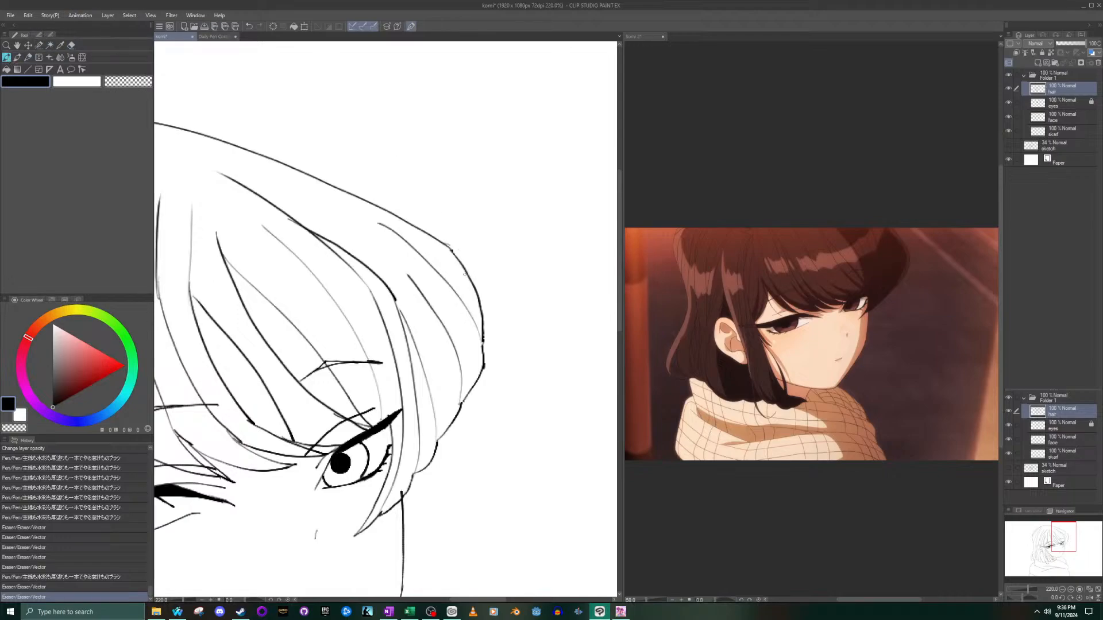
pyautogui.moveTo(486, 360)
pyautogui.mouseDown()
pyautogui.moveTo(498, 336)
pyautogui.moveTo(479, 266)
pyautogui.moveTo(453, 242)
pyautogui.moveTo(499, 301)
pyautogui.moveTo(499, 343)
pyautogui.moveTo(485, 370)
pyautogui.mouseUp()
pyautogui.hotkey('ctrl', 'z')
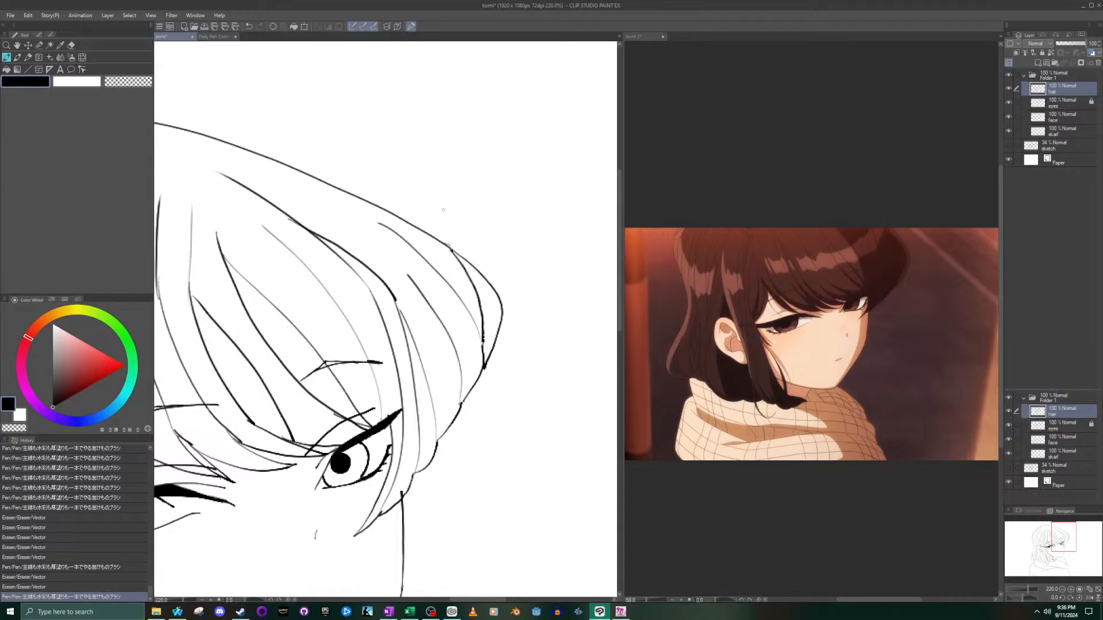
pyautogui.hotkey('ctrl', '0')
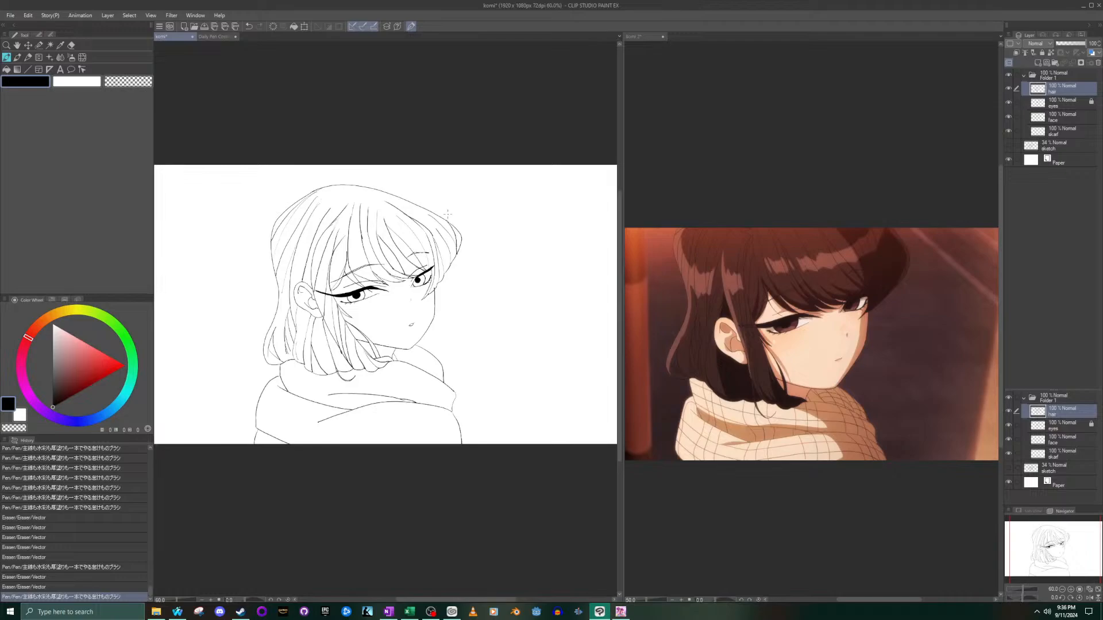
# - Ink a short strand line inside the narrow outer lock of the hair bulge, redoing it once
pyautogui.scroll(5, 448, 214)
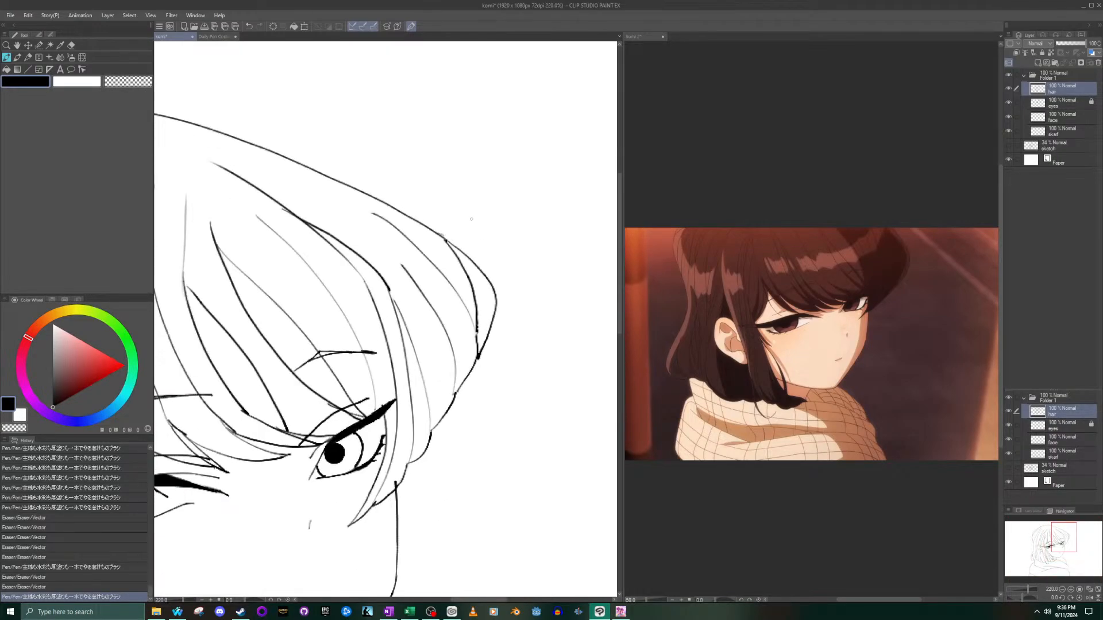
pyautogui.moveTo(477, 304); pyautogui.dragTo(486, 342)
pyautogui.hotkey('ctrl', 'z')
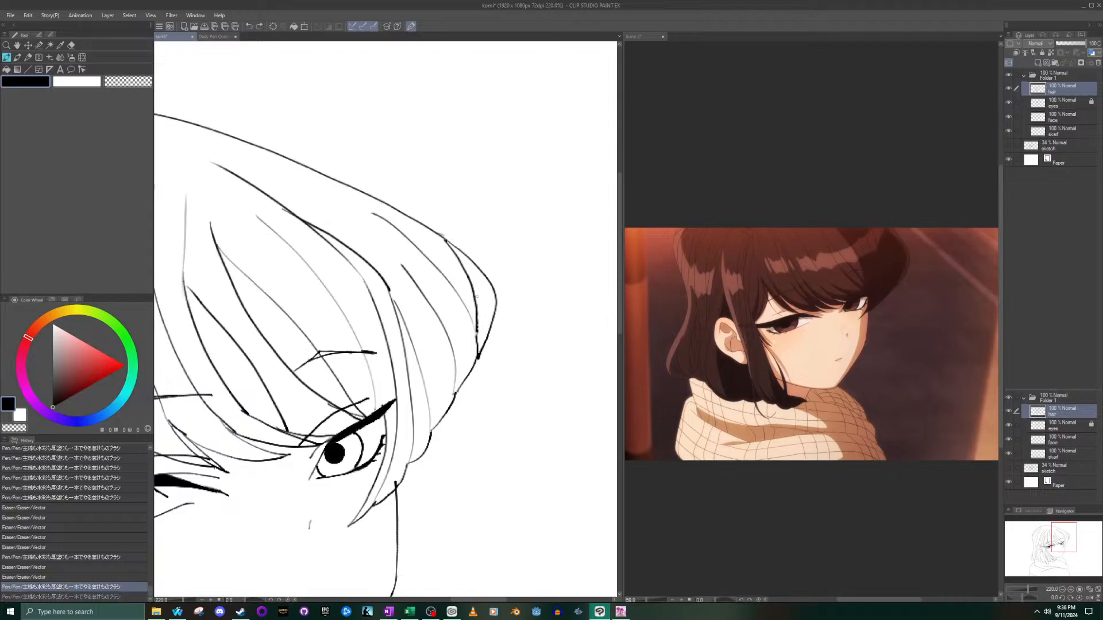
pyautogui.moveTo(477, 309); pyautogui.dragTo(486, 337)
pyautogui.scroll(-6, 440, 310)
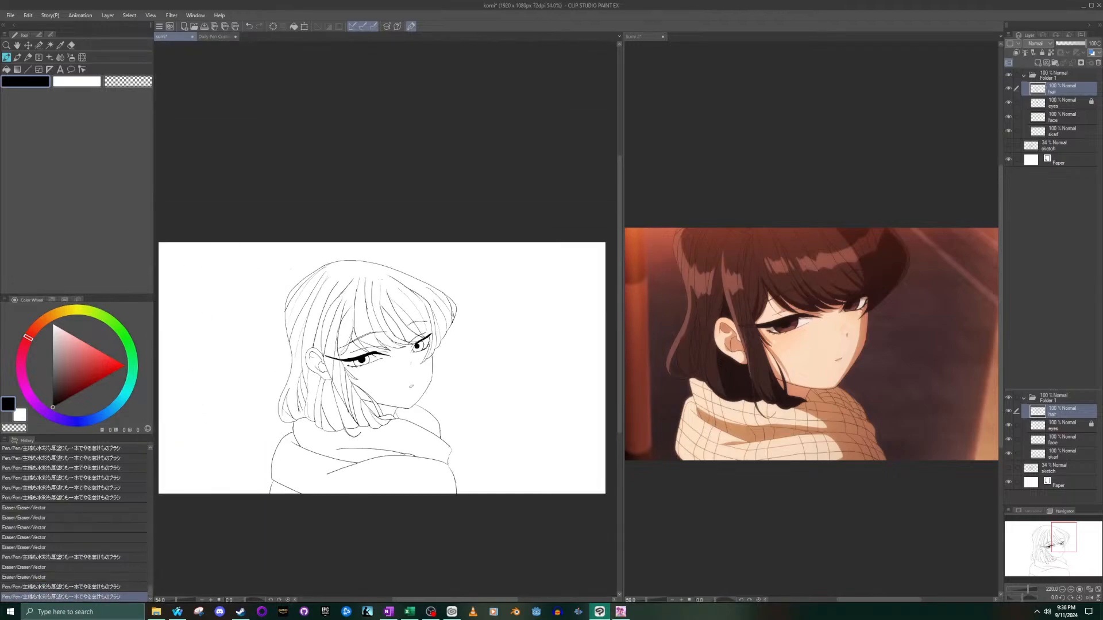
# - On the face layer, erase the top end of the cheek line where it pokes into the hair beside the far eye
pyautogui.scroll(3, 335, 458)
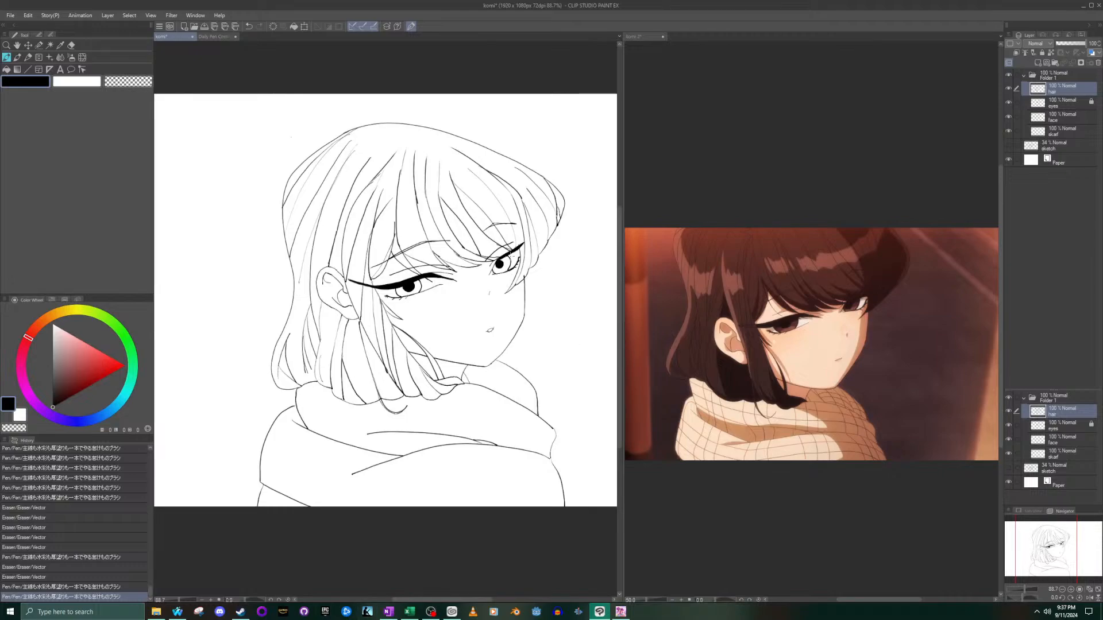
pyautogui.scroll(5, 538, 289)
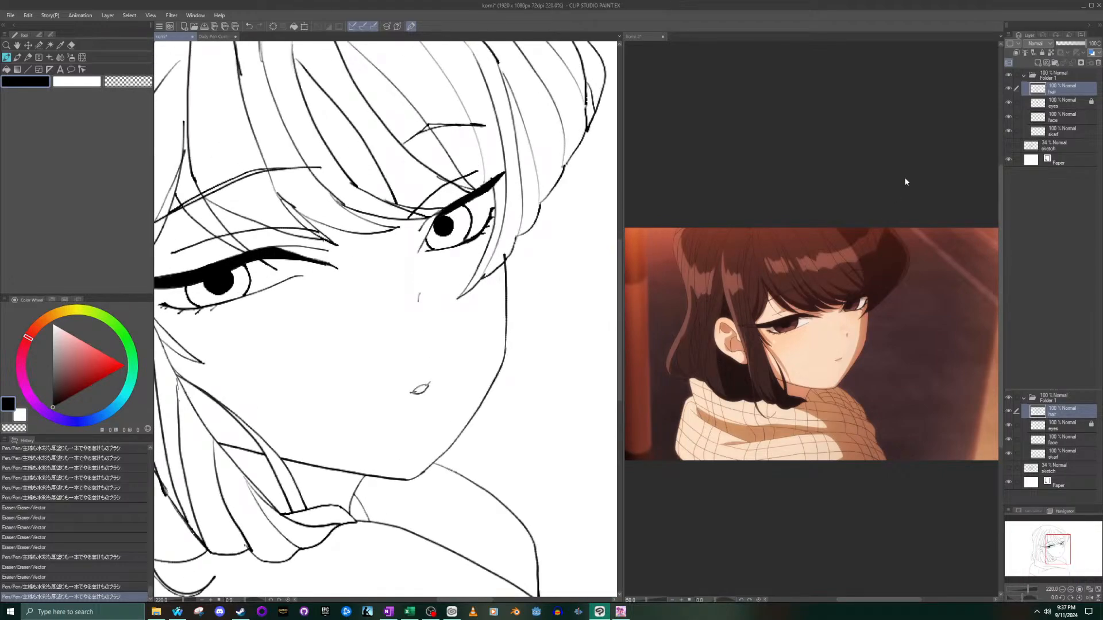
pyautogui.click(1072, 118)
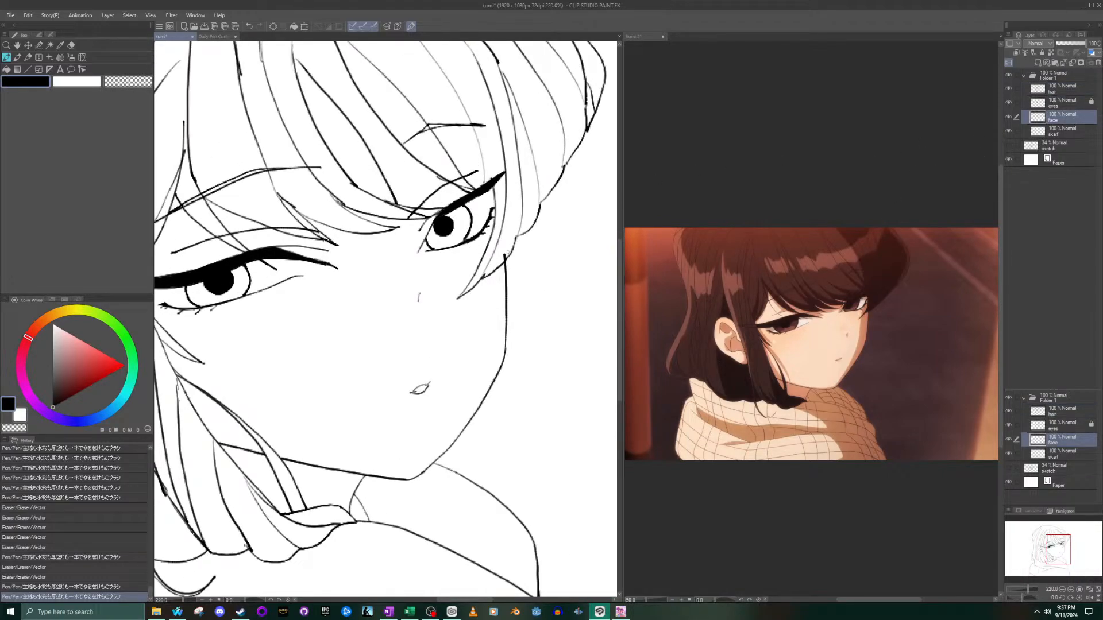
pyautogui.scroll(5, 504, 254)
pyautogui.click(504, 254)
pyautogui.hotkey('ctrl', 'z')
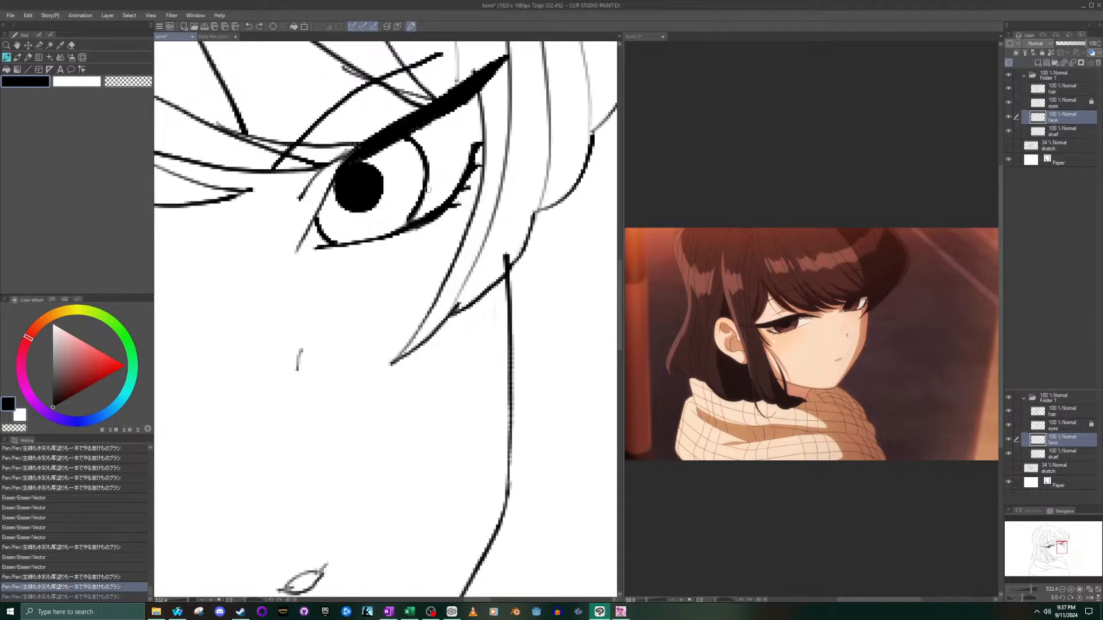
pyautogui.click(70, 45)
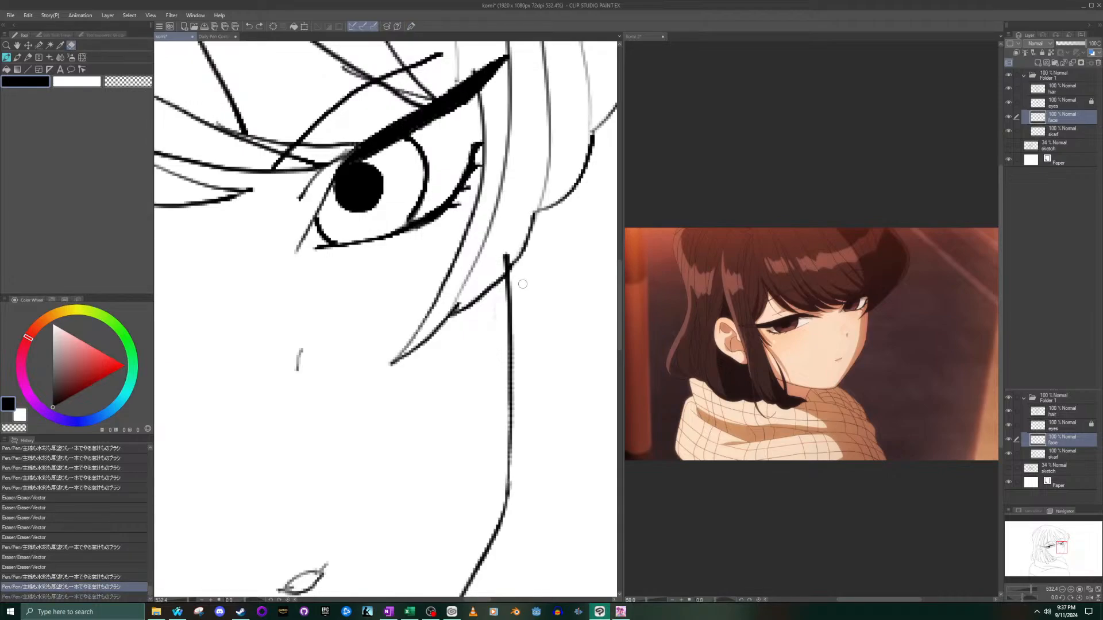
pyautogui.moveTo(498, 257)
pyautogui.mouseDown()
pyautogui.moveTo(504, 266)
pyautogui.moveTo(509, 253)
pyautogui.mouseUp()
pyautogui.scroll(-9, 509, 252)
pyautogui.scroll(2, 439, 285)
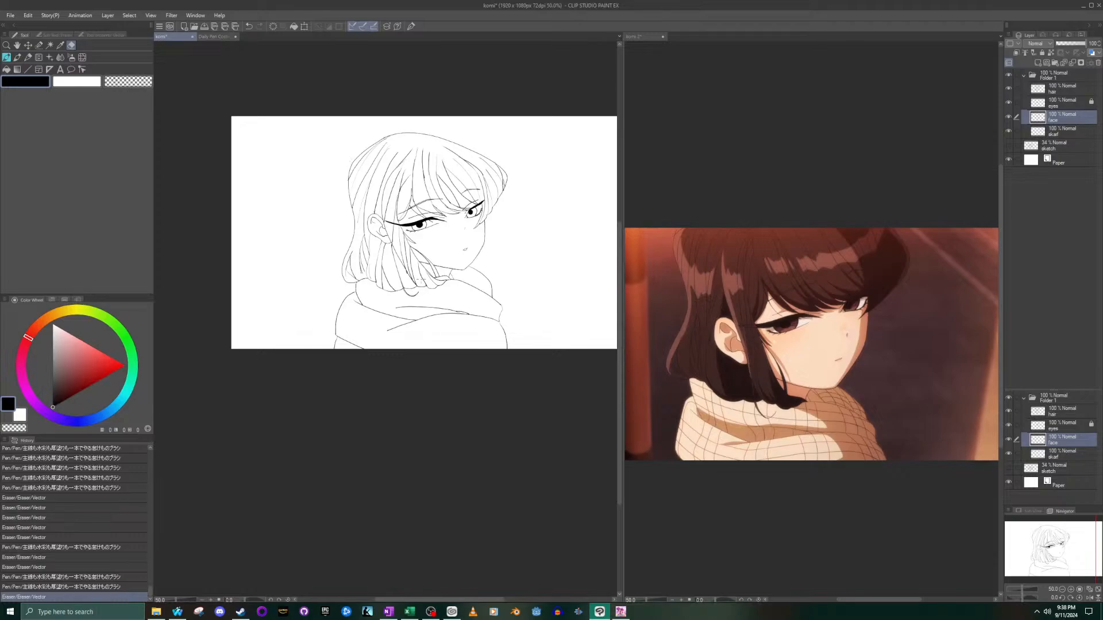
# - Unlock the eyes layer so it can be edited along with the other line art layers
pyautogui.scroll(2, 460, 309)
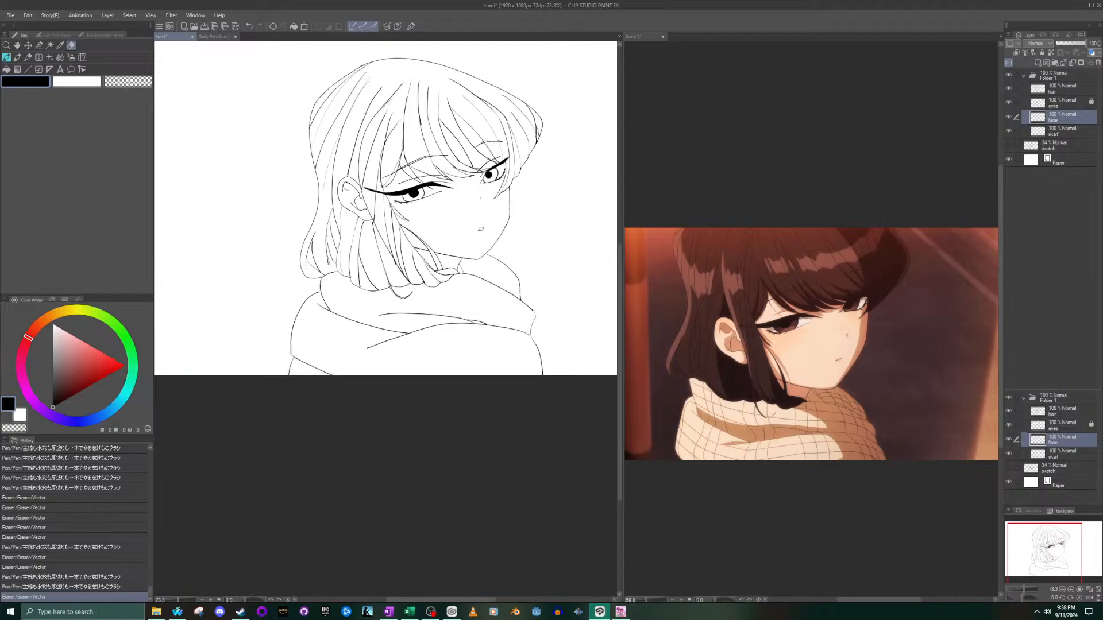
pyautogui.click(1054, 94)
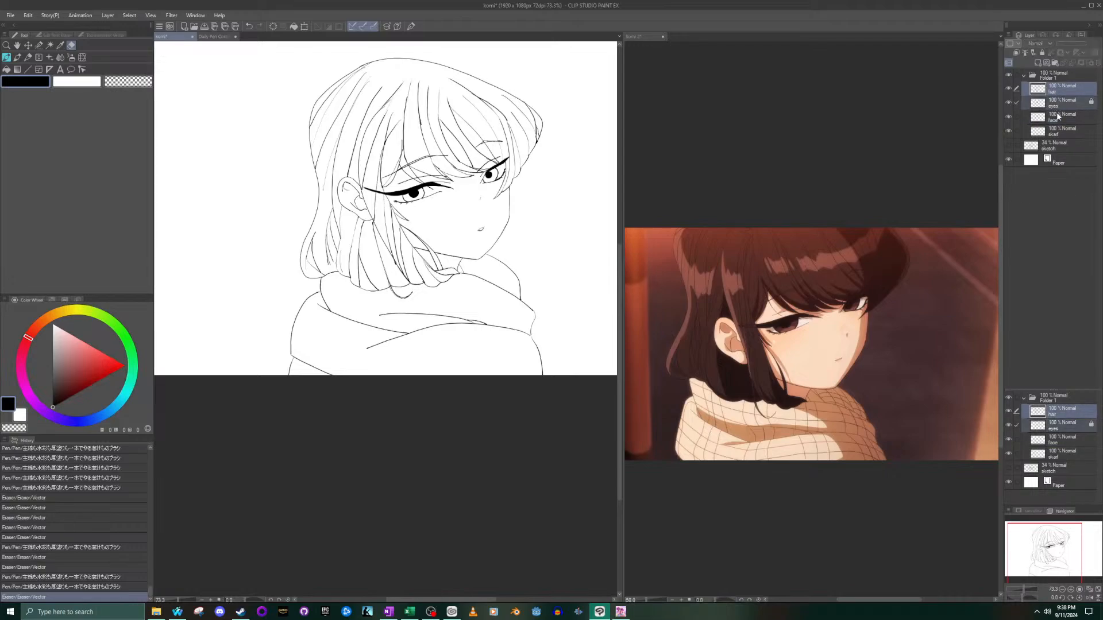
pyautogui.click(1057, 104)
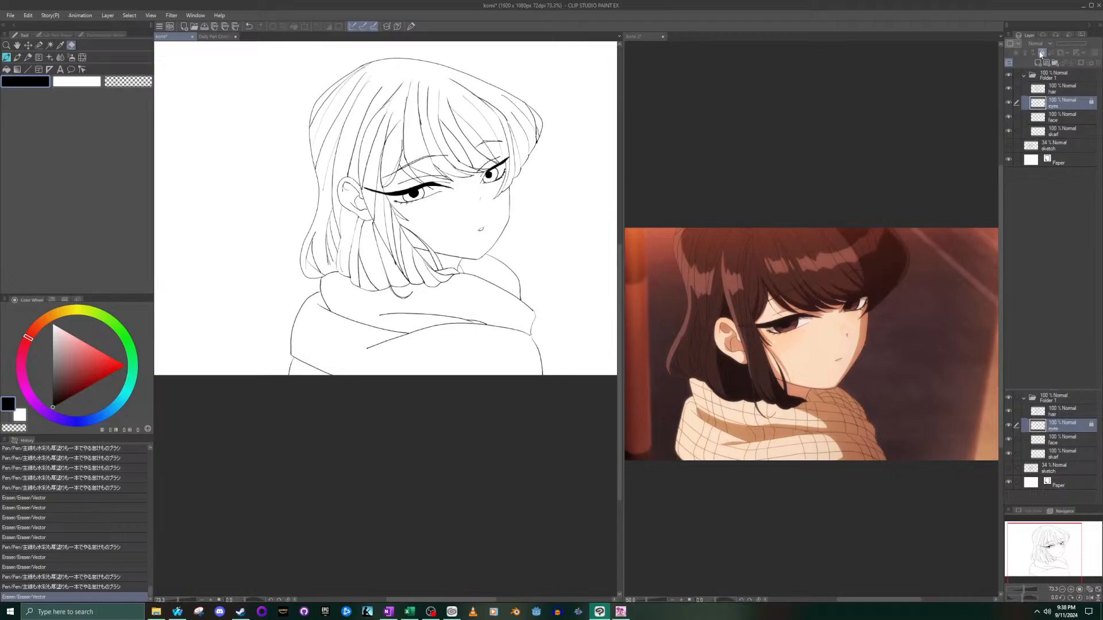
pyautogui.click(1041, 52)
pyautogui.click(1051, 92)
# - Select Folder 1 together with its hair, eyes, face and skarf layers
pyautogui.click(1066, 77)
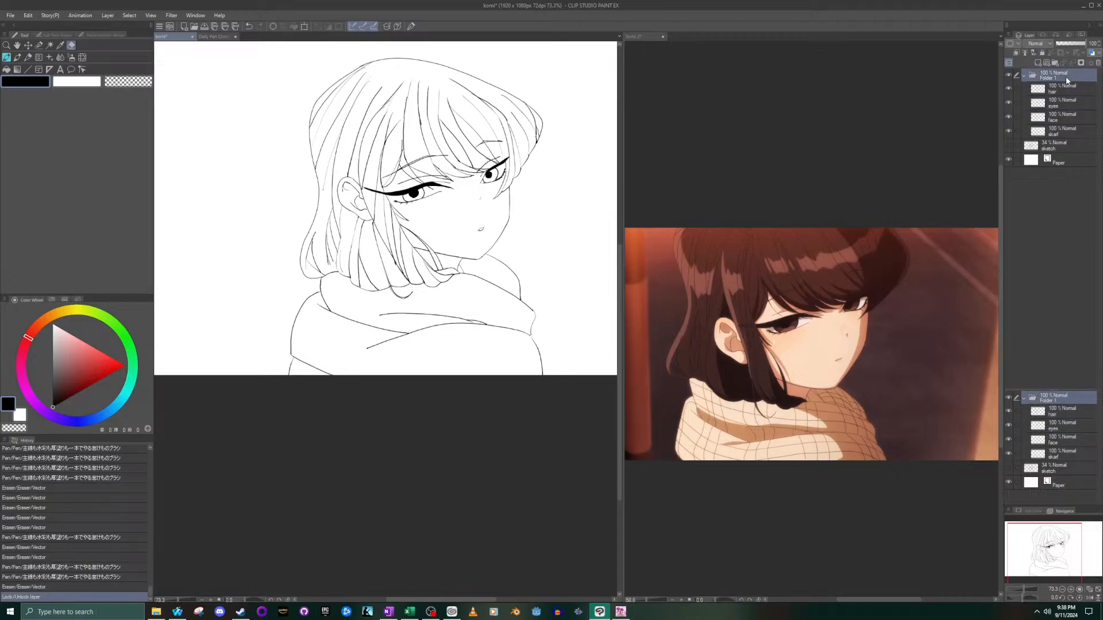
pyautogui.keyDown('ctrl'); pyautogui.click(1062, 92); pyautogui.keyUp('ctrl')
pyautogui.keyDown('ctrl'); pyautogui.click(1059, 105); pyautogui.keyUp('ctrl')
pyautogui.keyDown('ctrl'); pyautogui.click(1057, 118); pyautogui.keyUp('ctrl')
pyautogui.keyDown('ctrl'); pyautogui.click(1055, 130); pyautogui.keyUp('ctrl')
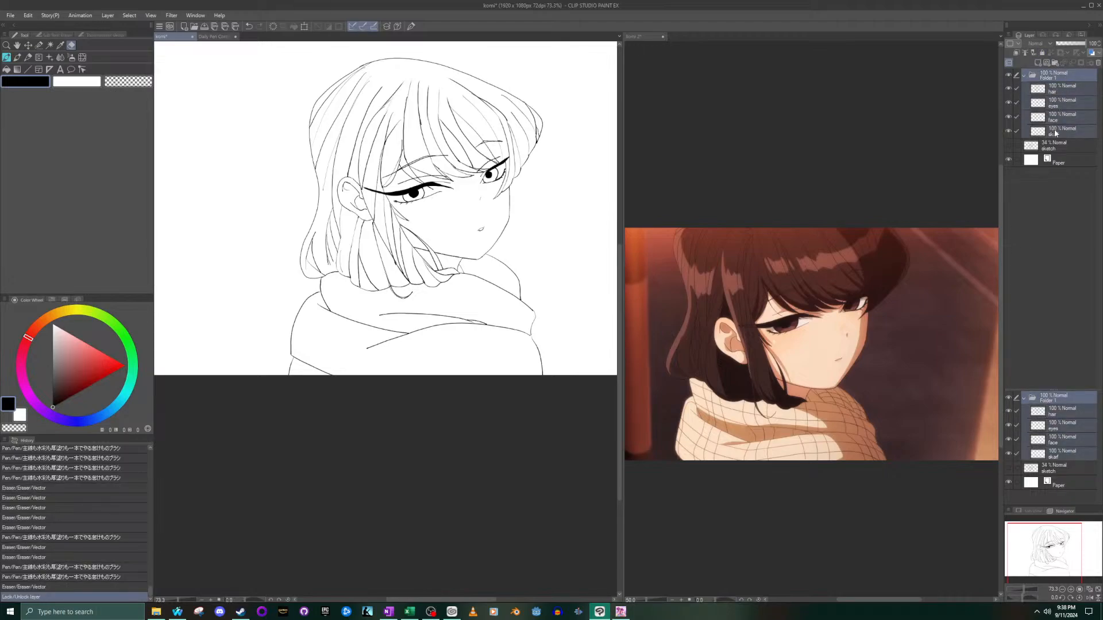
pyautogui.scroll(2, 419, 285)
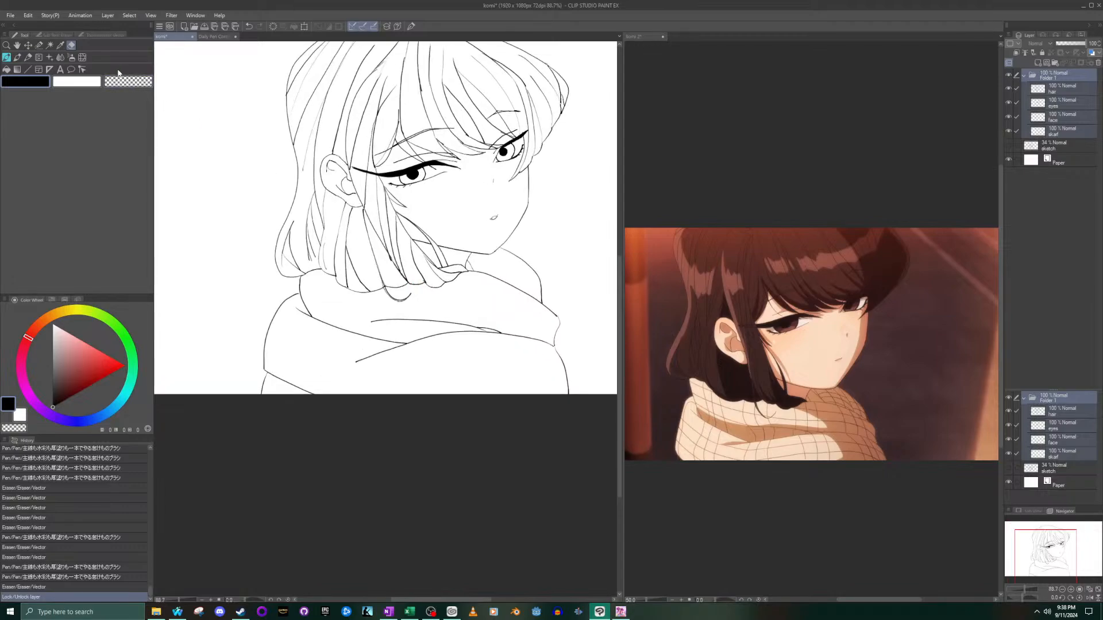
# - With an enlarged selection pen, select the lower part of the drawing from the mouth and hair ends down through the scarf, redoing the selection once
pyautogui.click(50, 46)
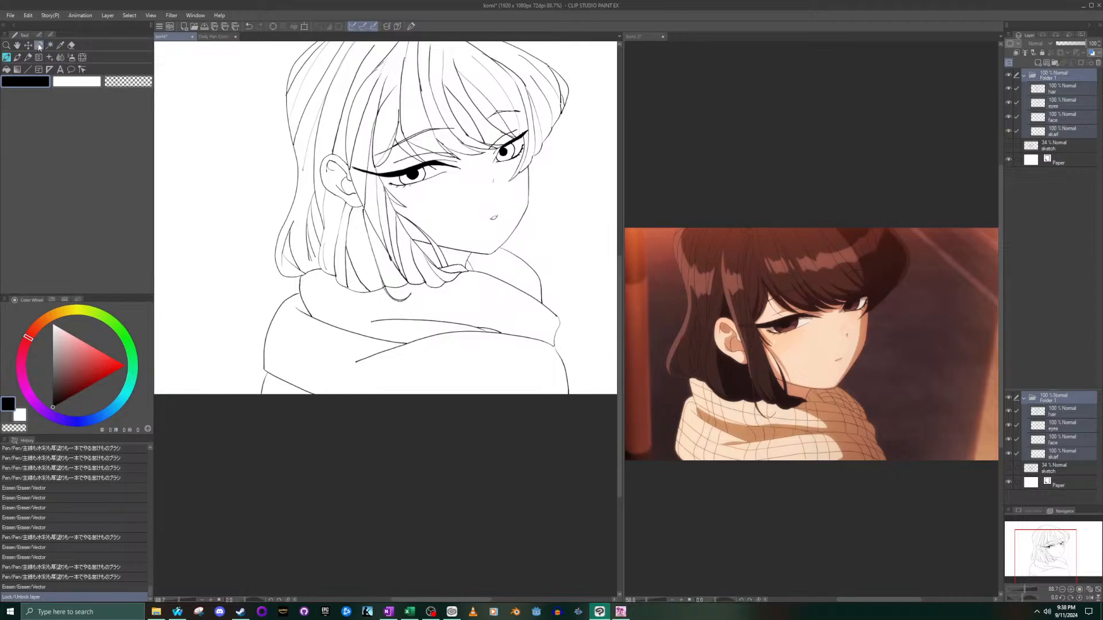
pyautogui.press(']')
pyautogui.press(']')
pyautogui.press(']')
pyautogui.press(']')
pyautogui.press(']')
pyautogui.press(']')
pyautogui.press(']')
pyautogui.press(']')
pyautogui.press(']')
pyautogui.press(']')
pyautogui.press(']')
pyautogui.press(']')
pyautogui.press(']')
pyautogui.press(']')
pyautogui.press(']')
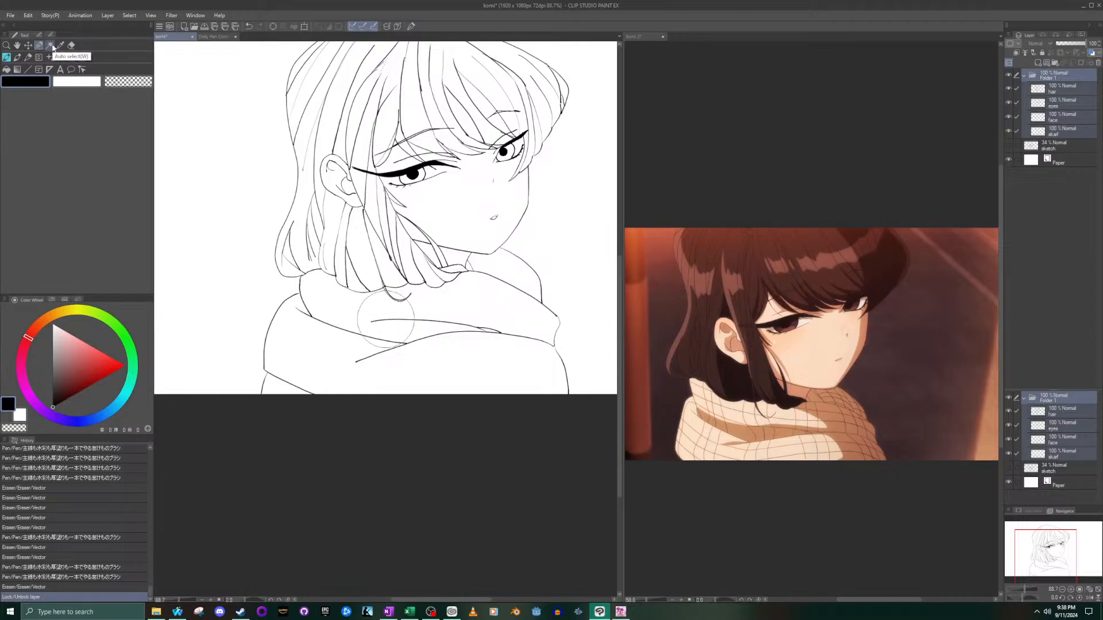
pyautogui.moveTo(420, 331)
pyautogui.mouseDown()
pyautogui.moveTo(533, 337)
pyautogui.moveTo(537, 328)
pyautogui.moveTo(484, 286)
pyautogui.moveTo(441, 291)
pyautogui.moveTo(467, 362)
pyautogui.moveTo(425, 392)
pyautogui.moveTo(290, 406)
pyautogui.moveTo(251, 333)
pyautogui.moveTo(247, 341)
pyautogui.moveTo(263, 264)
pyautogui.moveTo(348, 273)
pyautogui.moveTo(310, 264)
pyautogui.moveTo(391, 255)
pyautogui.moveTo(271, 251)
pyautogui.moveTo(323, 249)
pyautogui.mouseUp()
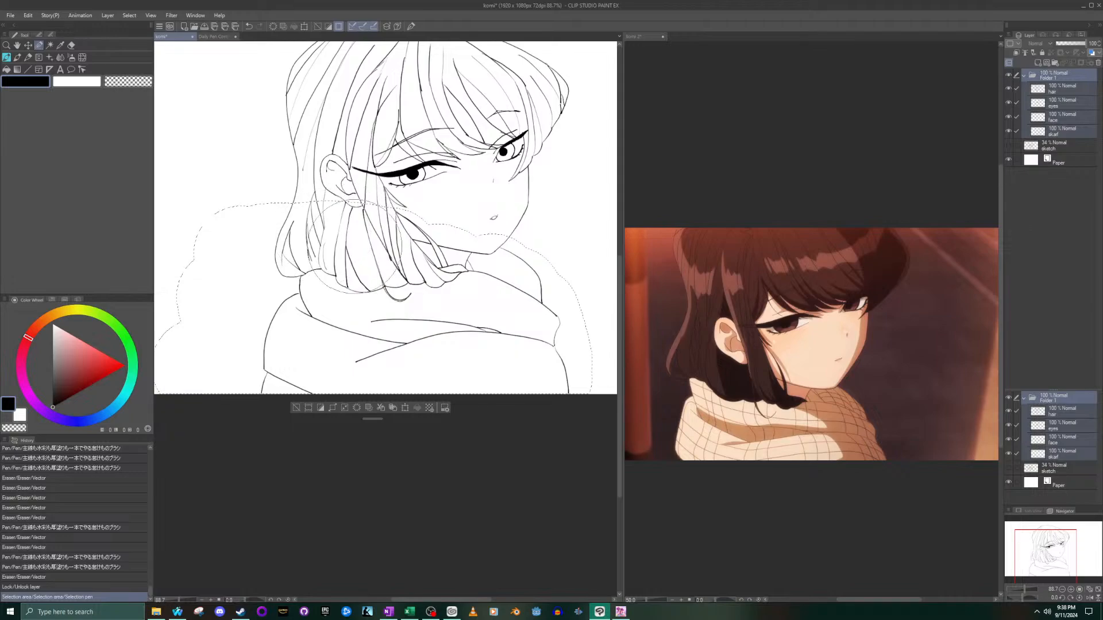
pyautogui.hotkey('ctrl', 'z')
pyautogui.moveTo(262, 270)
pyautogui.mouseDown()
pyautogui.moveTo(436, 265)
pyautogui.moveTo(526, 240)
pyautogui.moveTo(559, 285)
pyautogui.moveTo(542, 315)
pyautogui.moveTo(372, 290)
pyautogui.moveTo(307, 298)
pyautogui.moveTo(287, 343)
pyautogui.moveTo(325, 427)
pyautogui.moveTo(319, 452)
pyautogui.mouseUp()
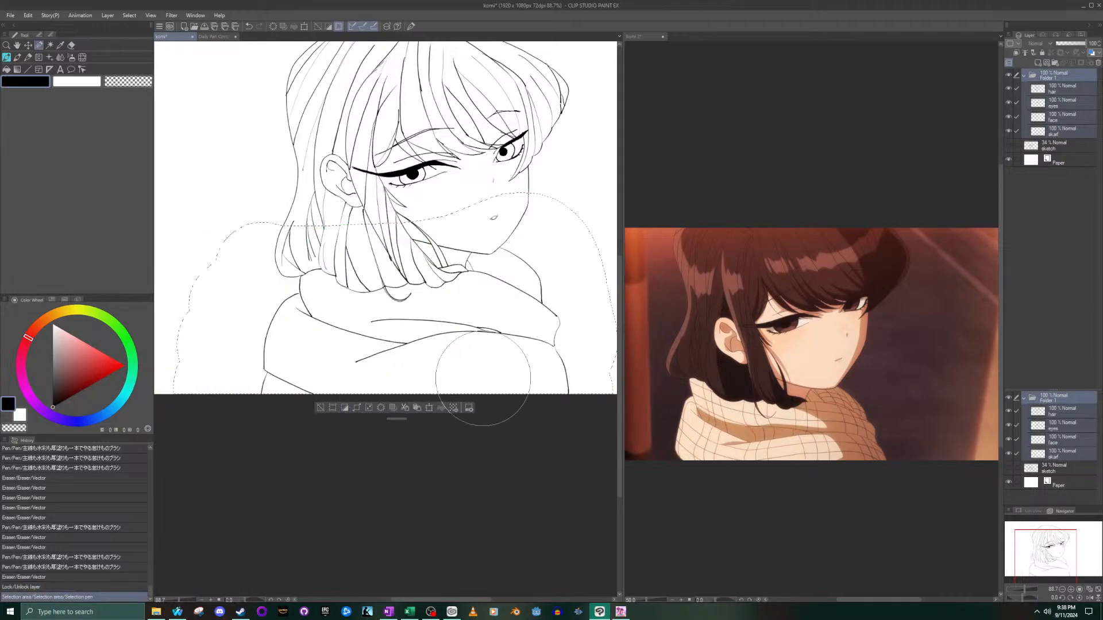
# - Move the selected lower part of the line art slightly upward with Scale/Rotate, apply it and deselect
pyautogui.click(429, 409)
pyautogui.moveTo(526, 252); pyautogui.dragTo(522, 257)
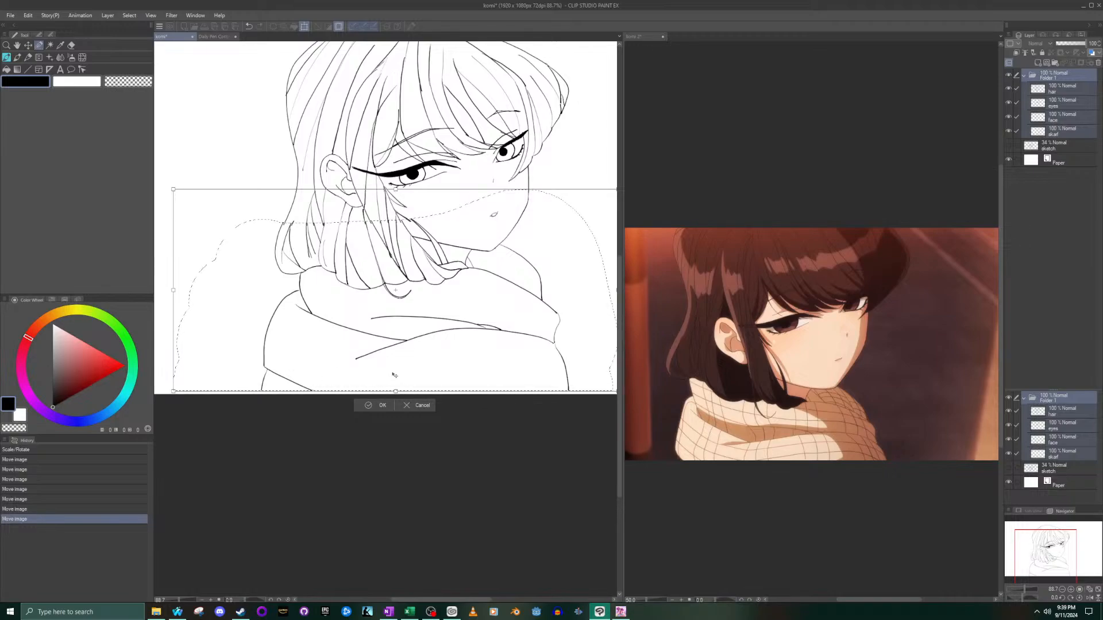
pyautogui.click(363, 404)
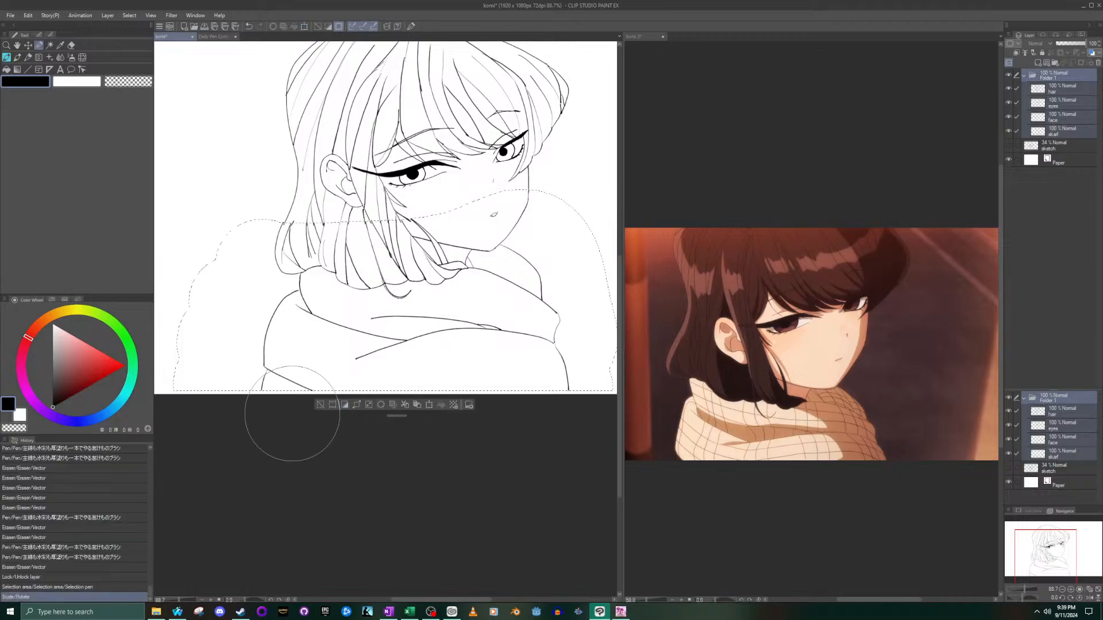
pyautogui.click(320, 405)
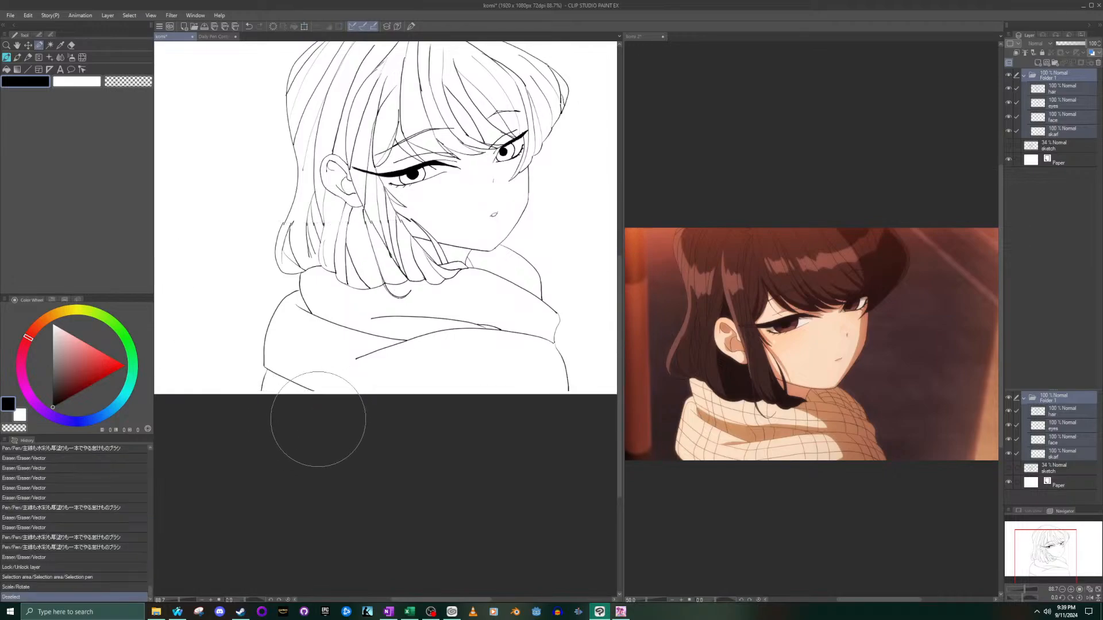
# - On the hair layer, ink a short stroke bridging the broken lock line beside the near cheek
pyautogui.scroll(5, 494, 224)
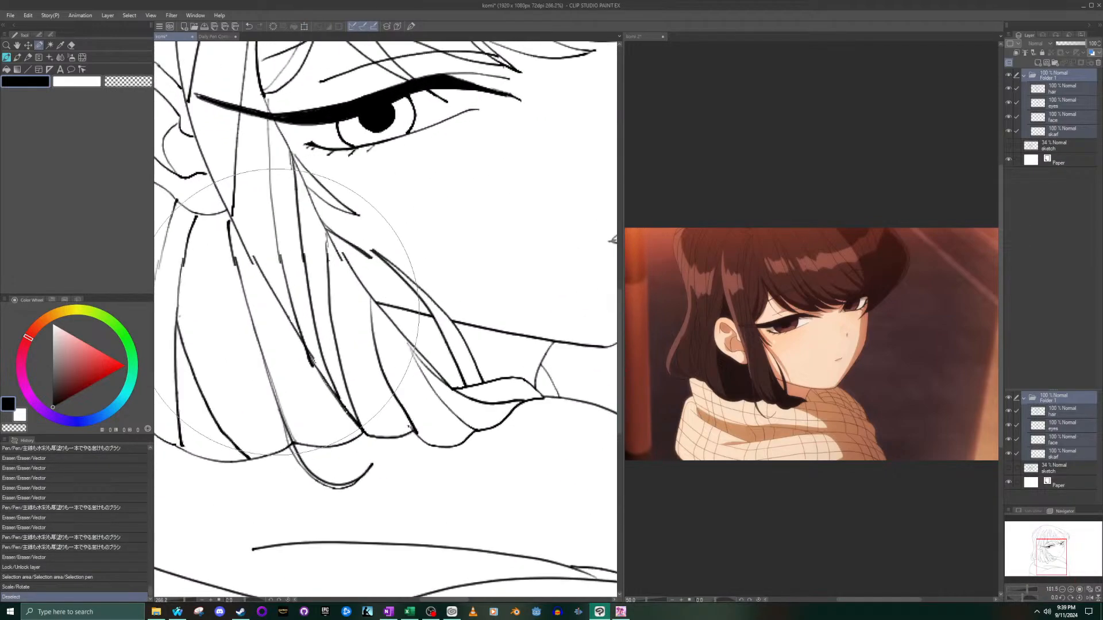
pyautogui.scroll(1, 286, 311)
pyautogui.click(1065, 93)
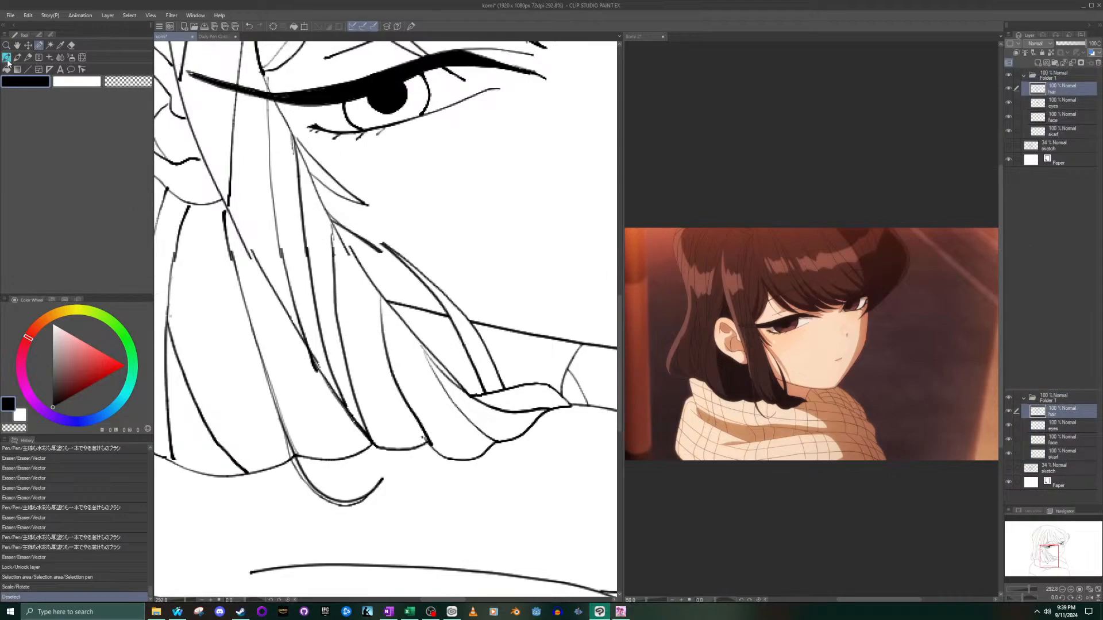
pyautogui.scroll(4, 338, 226)
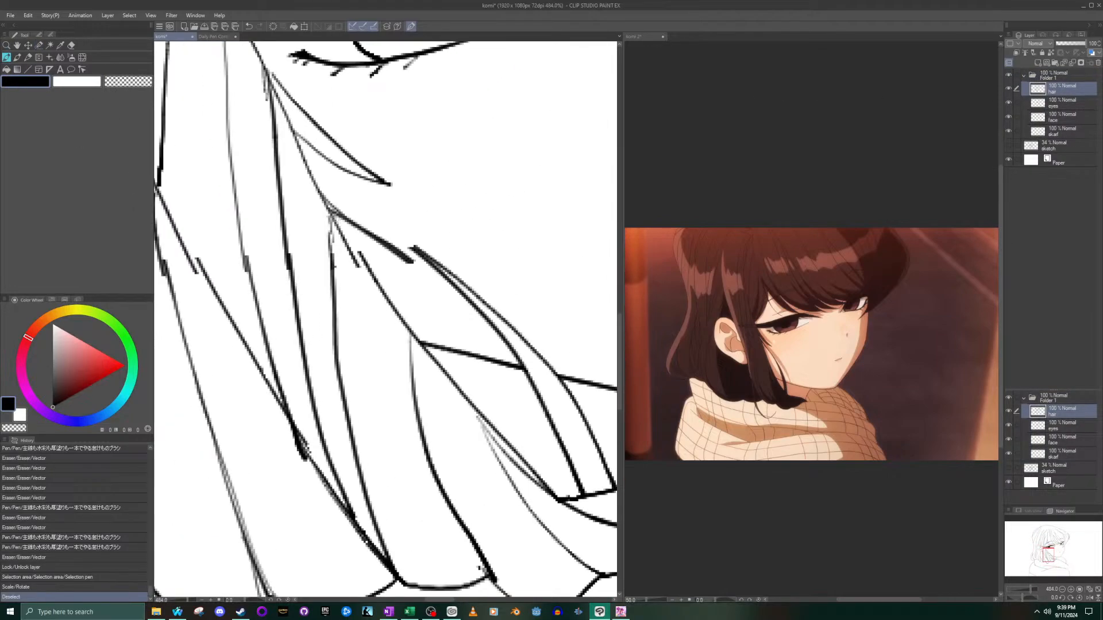
pyautogui.moveTo(333, 213); pyautogui.dragTo(361, 256)
# - Erase the misaligned stub where the cheek lock line breaks and re-ink a thin line joining its two ends
pyautogui.click(71, 45)
pyautogui.scroll(3, 348, 310)
pyautogui.moveTo(342, 179)
pyautogui.mouseDown()
pyautogui.moveTo(336, 158)
pyautogui.moveTo(352, 197)
pyautogui.mouseUp()
pyautogui.click(361, 204)
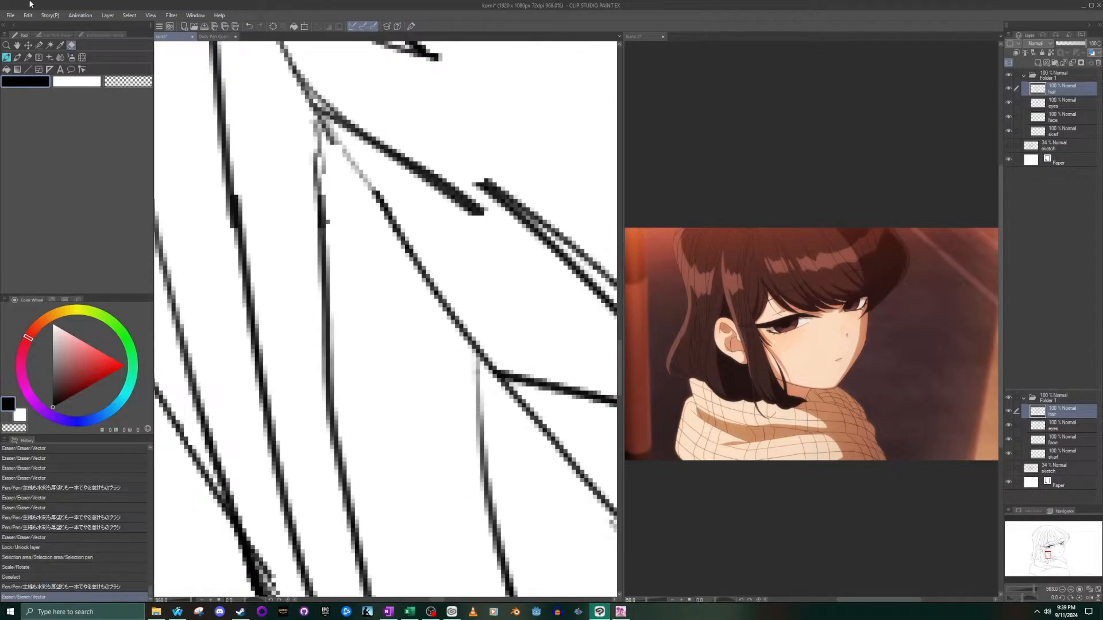
pyautogui.click(7, 58)
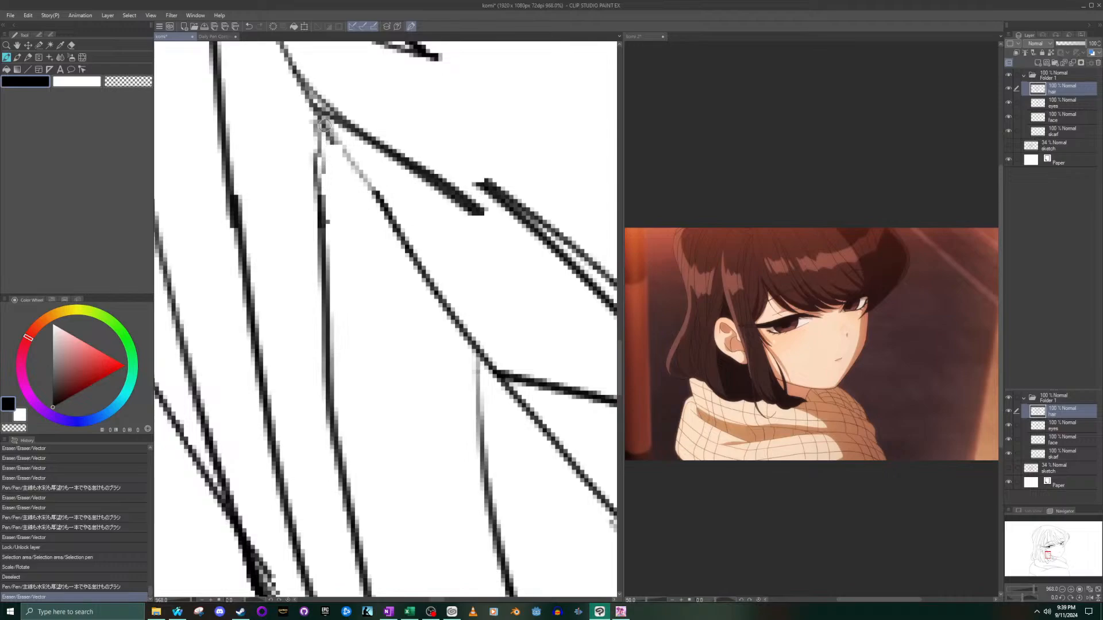
pyautogui.moveTo(325, 125); pyautogui.dragTo(374, 198)
# - Ink short joining strokes over the breaks in the hair strands between the ear and the cheek lock
pyautogui.scroll(-6, 351, 167)
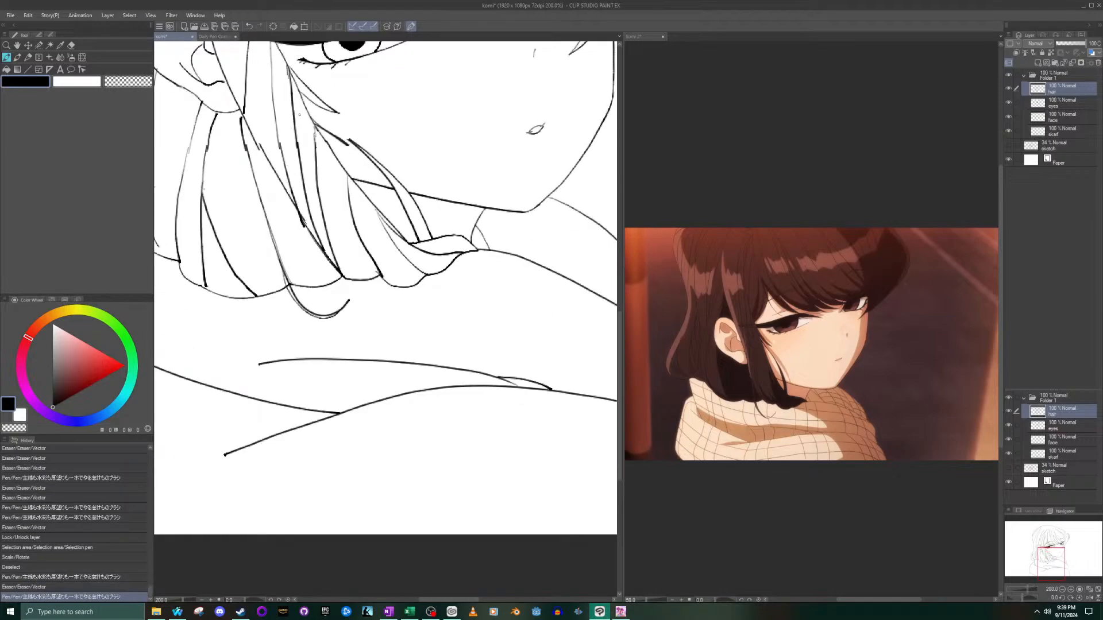
pyautogui.moveTo(315, 150); pyautogui.dragTo(322, 181)
pyautogui.scroll(4, 312, 122)
pyautogui.scroll(-4, 279, 159)
pyautogui.scroll(4, 238, 153)
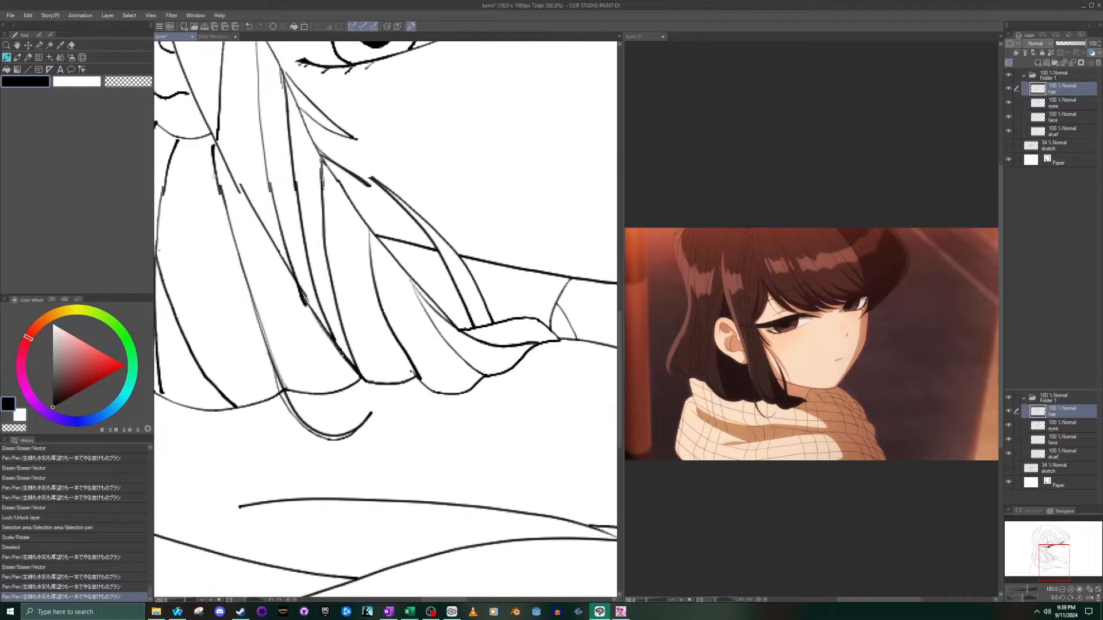
pyautogui.moveTo(245, 188)
pyautogui.mouseDown()
pyautogui.moveTo(220, 149)
pyautogui.moveTo(246, 191)
pyautogui.moveTo(234, 192)
pyautogui.mouseUp()
# - Ink short strokes at the breaks in the outer back hair outline and the strand beside it, undoing one stroke
pyautogui.scroll(-4, 229, 162)
pyautogui.scroll(2, 233, 194)
pyautogui.scroll(-4, 201, 173)
pyautogui.scroll(4, 167, 183)
pyautogui.scroll(-10, 169, 182)
pyautogui.scroll(10, 166, 182)
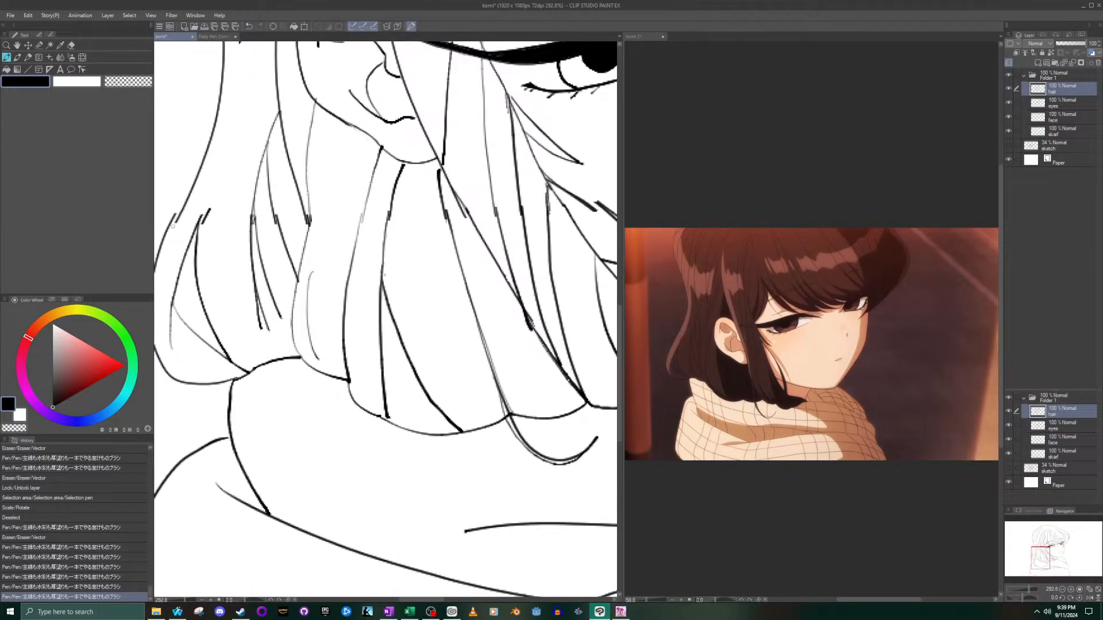
pyautogui.moveTo(173, 225); pyautogui.dragTo(167, 239)
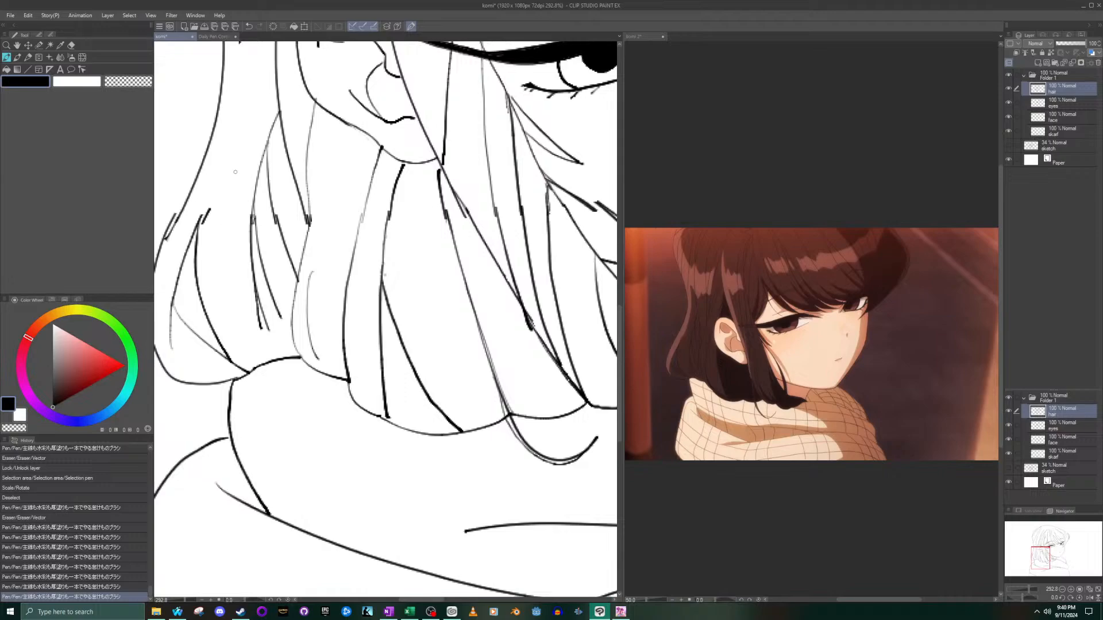
pyautogui.hotkey('ctrl', 'z')
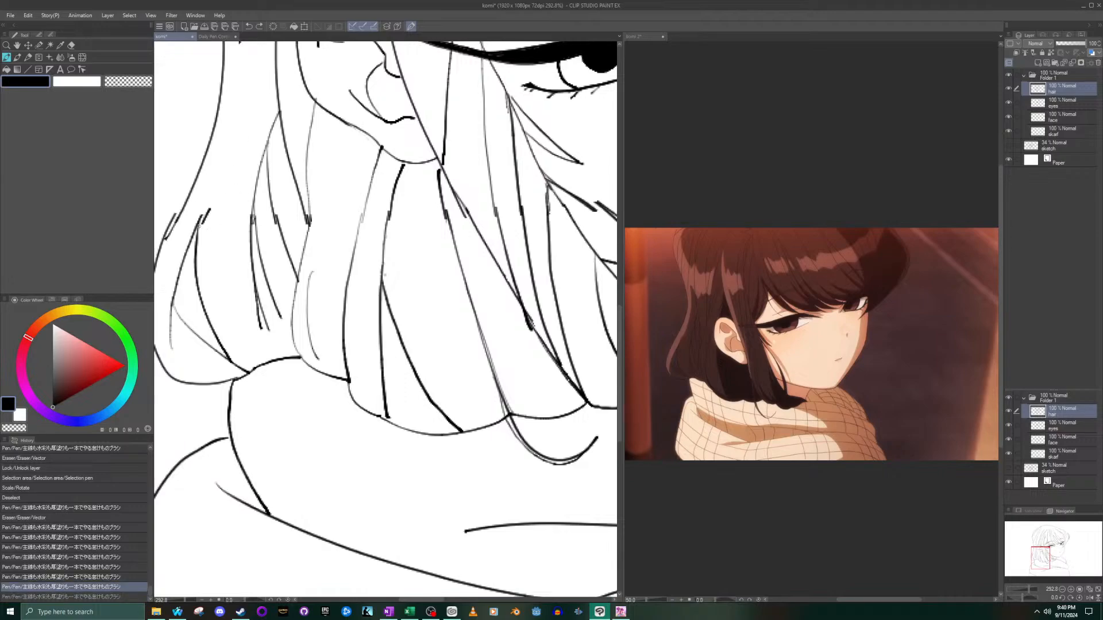
pyautogui.moveTo(208, 205)
pyautogui.mouseDown()
pyautogui.moveTo(203, 217)
pyautogui.moveTo(207, 205)
pyautogui.mouseUp()
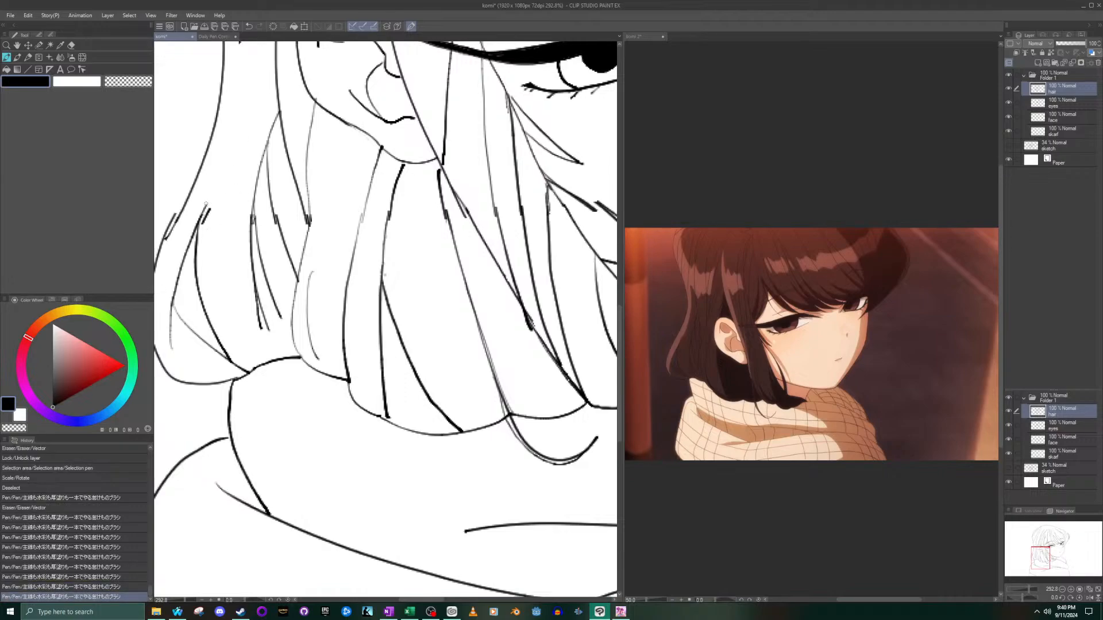
# - Ink a stroke bridging the break in the outer back hair outline, comparing the drawing with and without it before keeping it
pyautogui.scroll(-3, 183, 219)
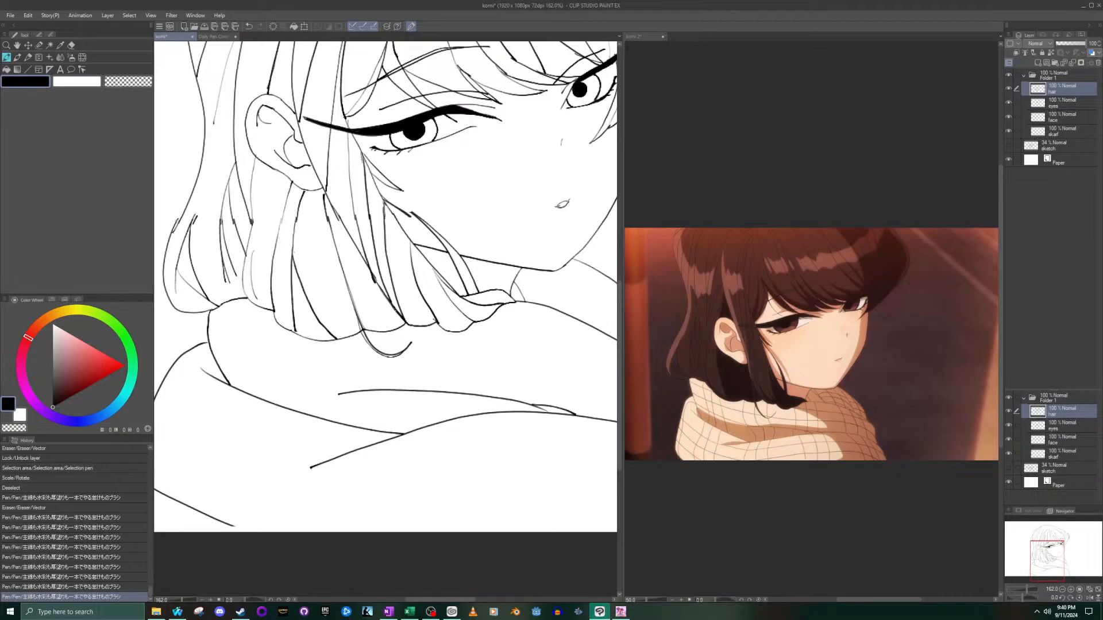
pyautogui.moveTo(186, 203); pyautogui.dragTo(182, 217)
pyautogui.hotkey('ctrl', 'z')
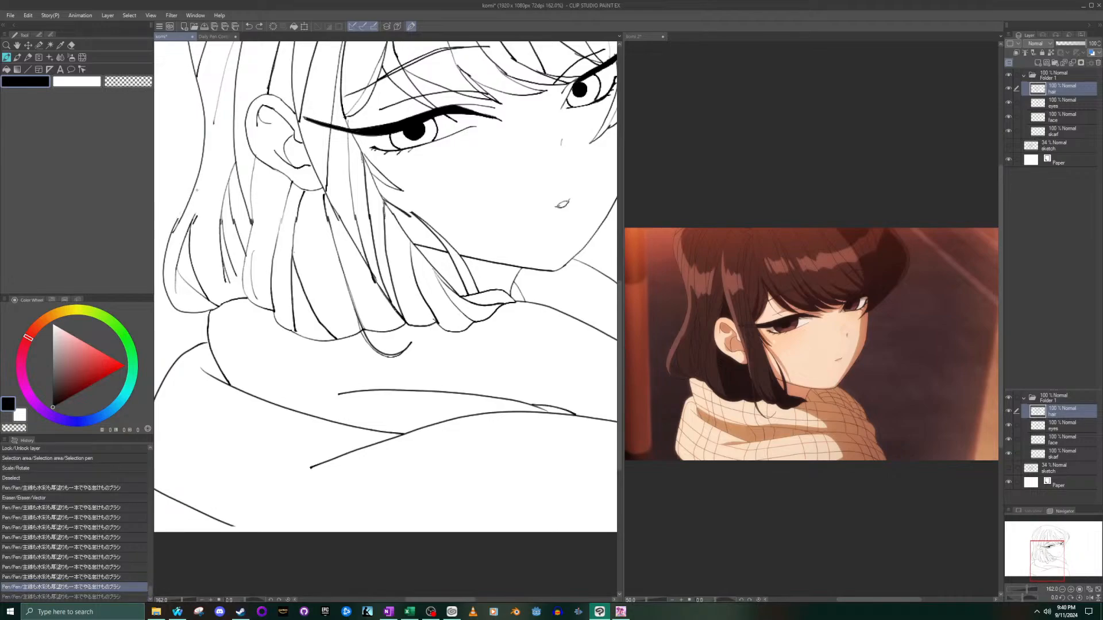
pyautogui.scroll(4, 167, 201)
pyautogui.moveTo(184, 248); pyautogui.dragTo(216, 201)
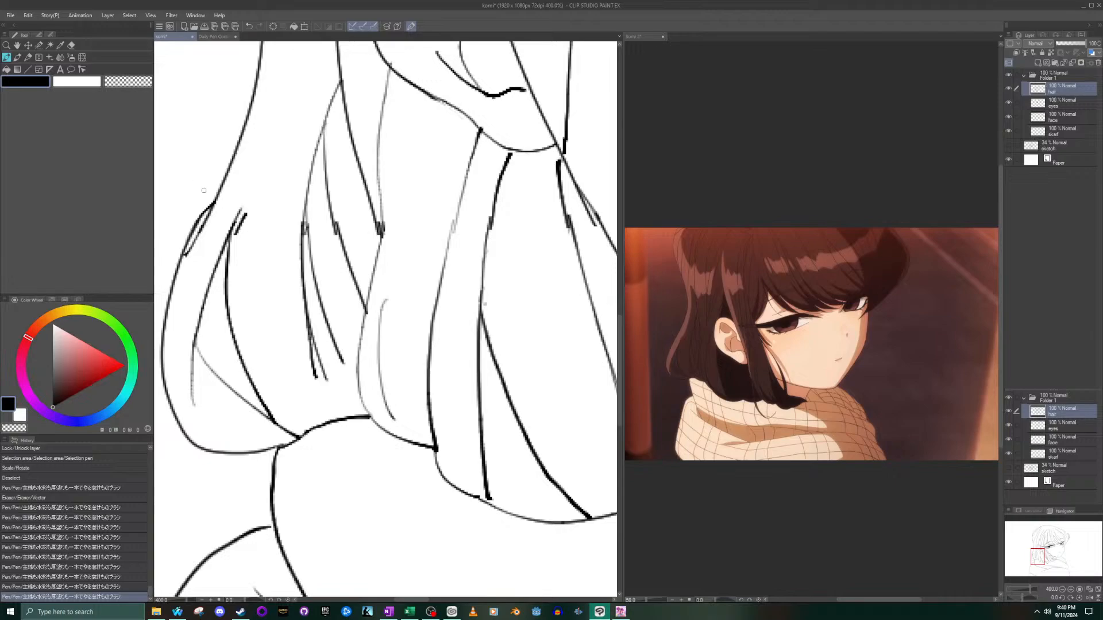
pyautogui.hotkey('ctrl', 'z')
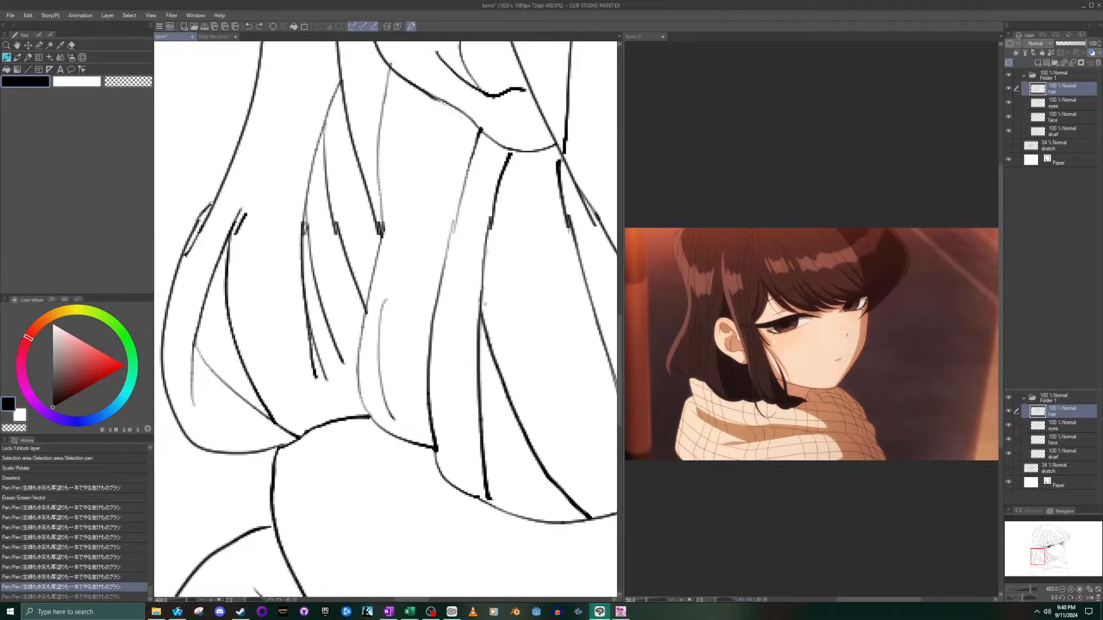
pyautogui.hotkey('ctrl', 'y')
pyautogui.hotkey('ctrl', 'z')
pyautogui.hotkey('ctrl', 'y')
pyautogui.hotkey('ctrl', 'z')
pyautogui.hotkey('ctrl', 'y')
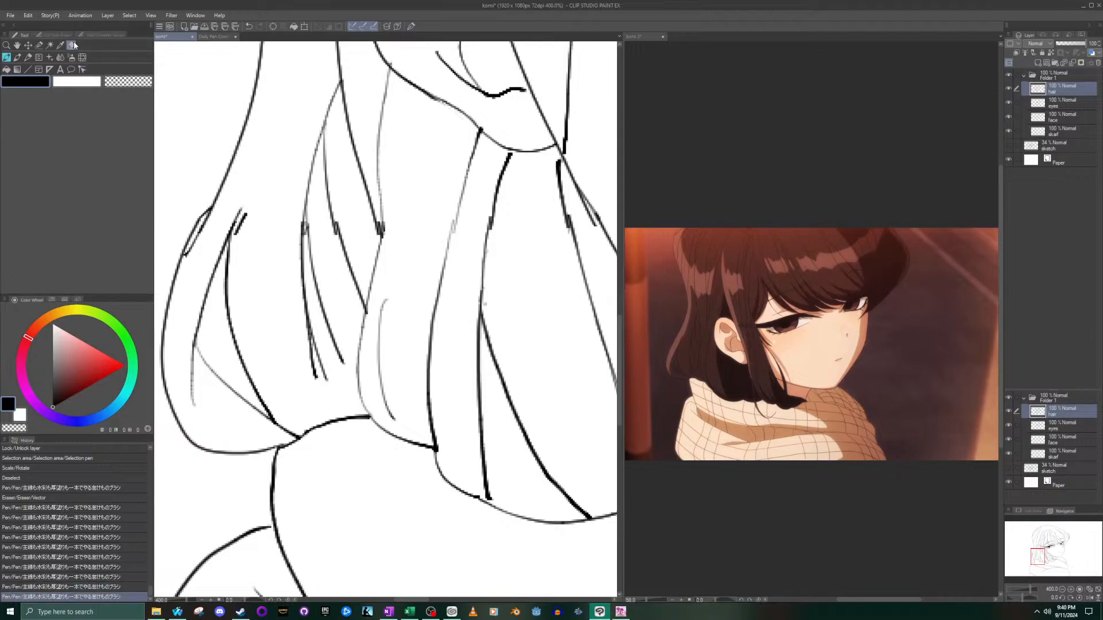
# - Erase the leftover doubled line ends around the break in the outer back hair outline and the strand beside it
pyautogui.scroll(7, 225, 284)
pyautogui.scroll(-7, 175, 195)
pyautogui.scroll(7, 219, 173)
pyautogui.moveTo(232, 168); pyautogui.dragTo(203, 218)
pyautogui.moveTo(1034, 556); pyautogui.dragTo(1034, 556)
pyautogui.moveTo(246, 257); pyautogui.dragTo(298, 173)
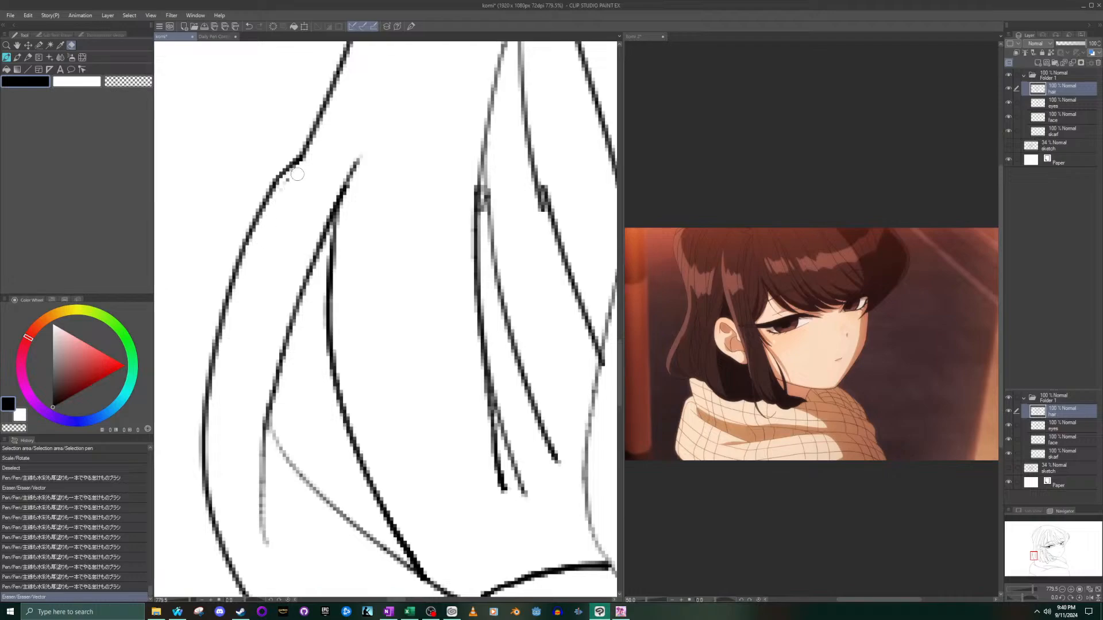
# - Erase the doubled, misaligned overlaps in the two hair strands behind the ear, leaving gaps to bridge
pyautogui.scroll(-3, 314, 236)
pyautogui.scroll(-13, 374, 305)
pyautogui.scroll(12, 453, 310)
pyautogui.scroll(9, 492, 394)
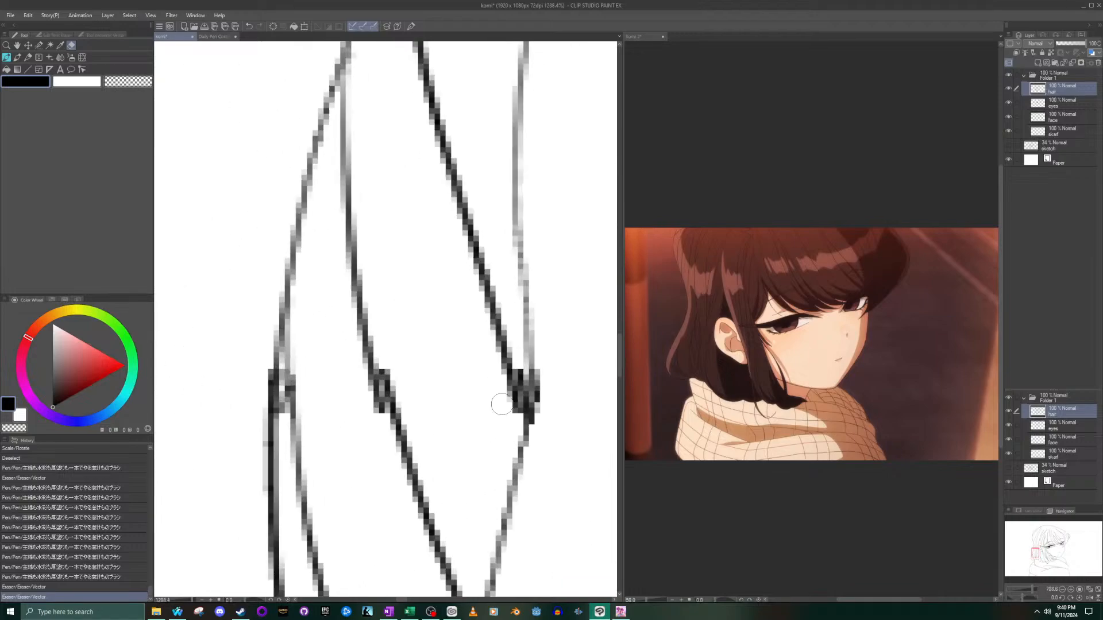
pyautogui.moveTo(523, 379); pyautogui.dragTo(526, 399)
pyautogui.moveTo(373, 369); pyautogui.dragTo(394, 414)
# - Ink short pen strokes bridging the gaps in the two hair strands behind the ear, undoing and redrawing the first bridge
pyautogui.click(5, 57)
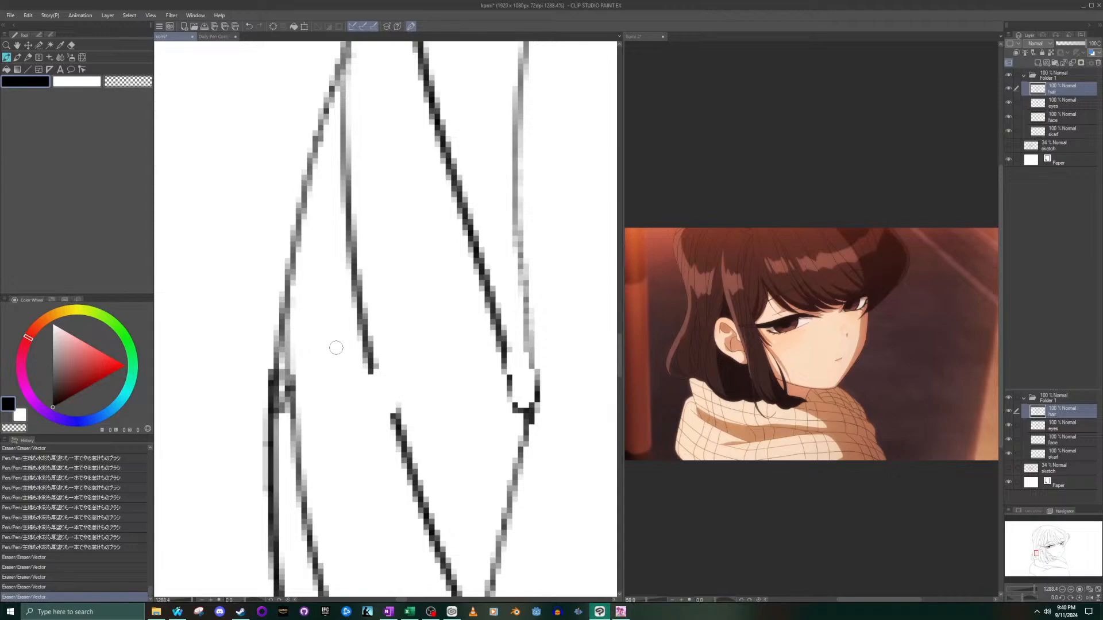
pyautogui.moveTo(371, 369); pyautogui.dragTo(379, 400)
pyautogui.hotkey('ctrl', 'z')
pyautogui.moveTo(369, 359); pyautogui.dragTo(399, 429)
pyautogui.hotkey('ctrl', 'z')
pyautogui.moveTo(366, 360); pyautogui.dragTo(401, 430)
pyautogui.moveTo(502, 339); pyautogui.dragTo(529, 418)
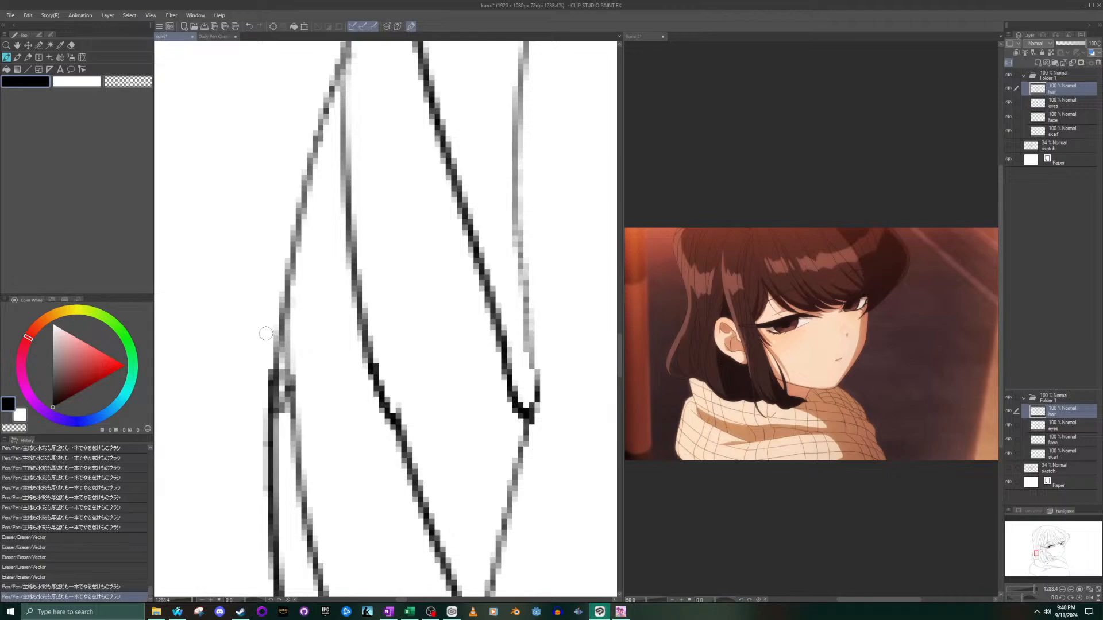
pyautogui.moveTo(284, 413); pyautogui.dragTo(284, 360)
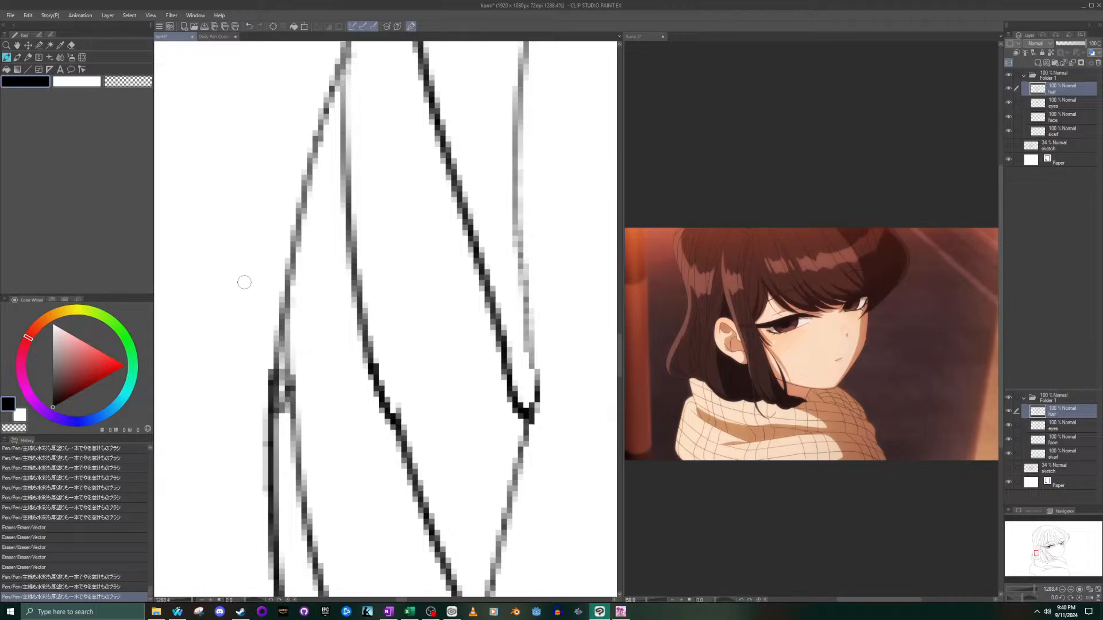
# - Erase the doubled overlap where the outer back hair outline meets the strand beside it
pyautogui.click(72, 45)
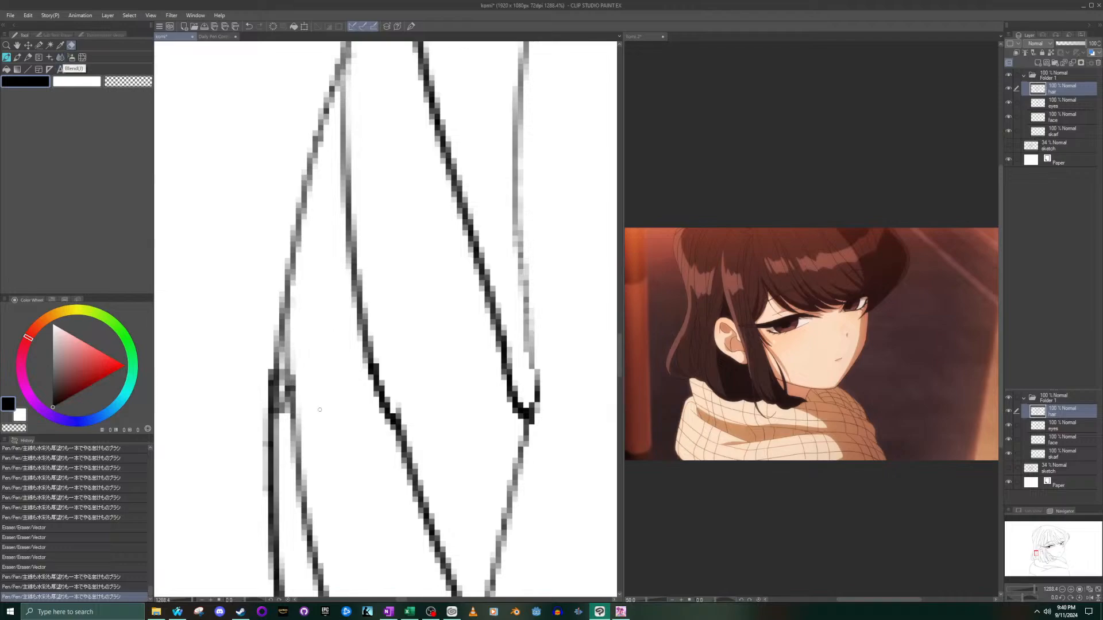
pyautogui.click(281, 366)
pyautogui.scroll(-6, 281, 366)
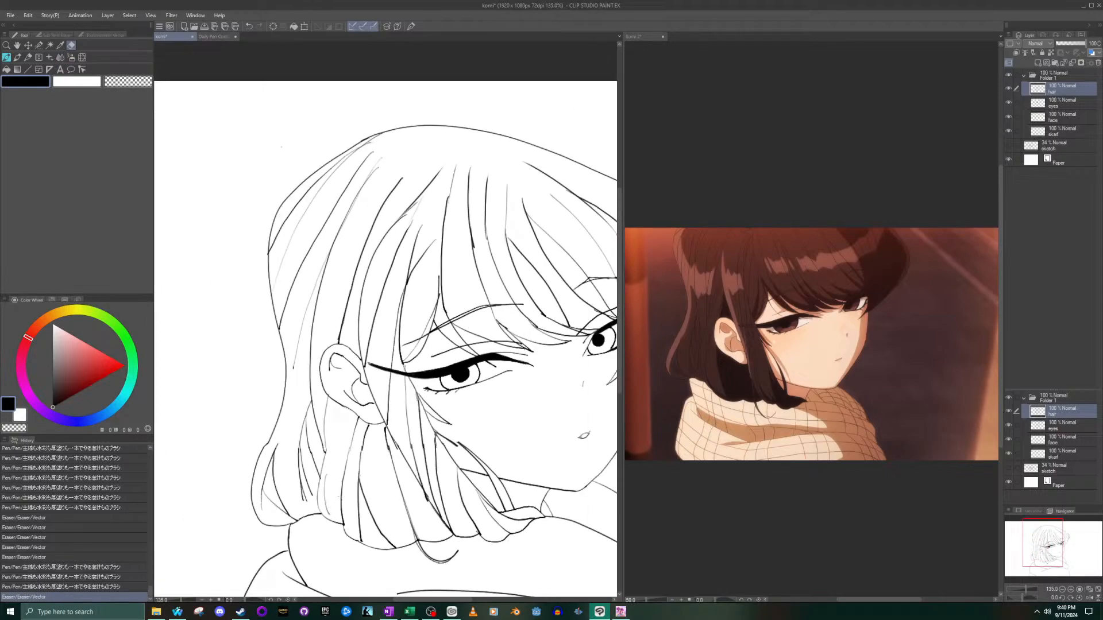
# - Erase the doubled, jagged overlaps in the three hair strands below the ear
pyautogui.scroll(5, 339, 448)
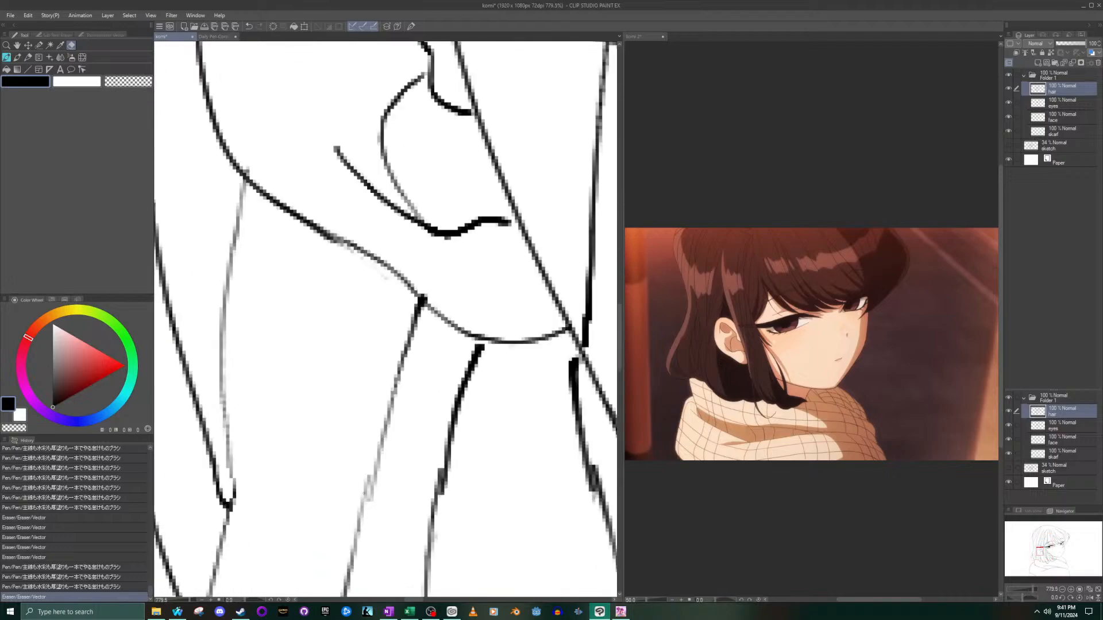
pyautogui.click(371, 495)
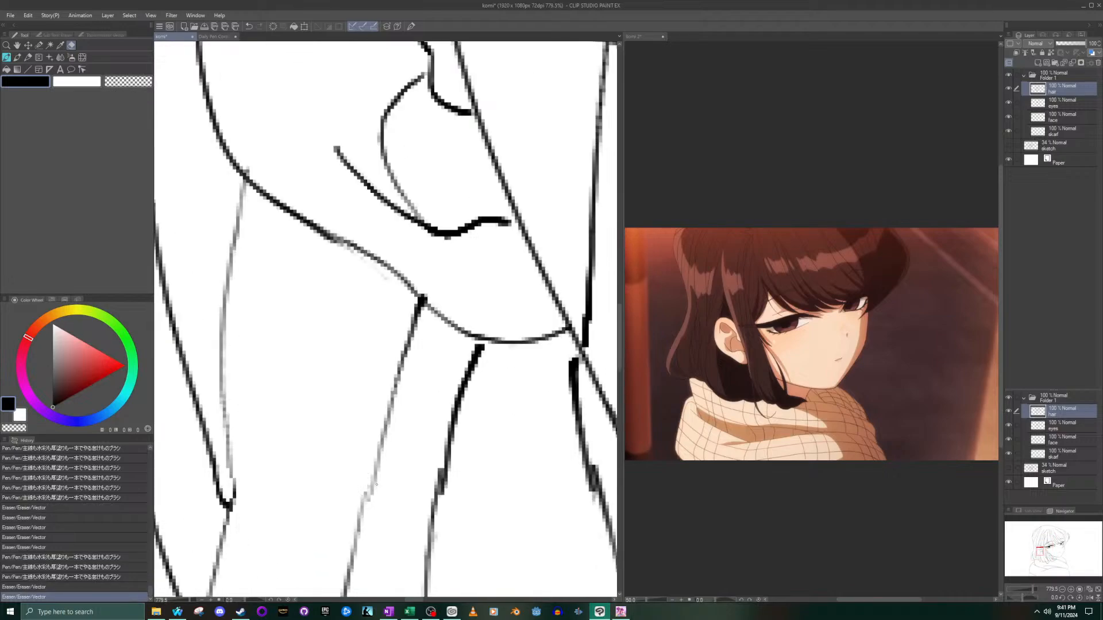
pyautogui.click(374, 483)
pyautogui.click(447, 479)
pyautogui.click(577, 483)
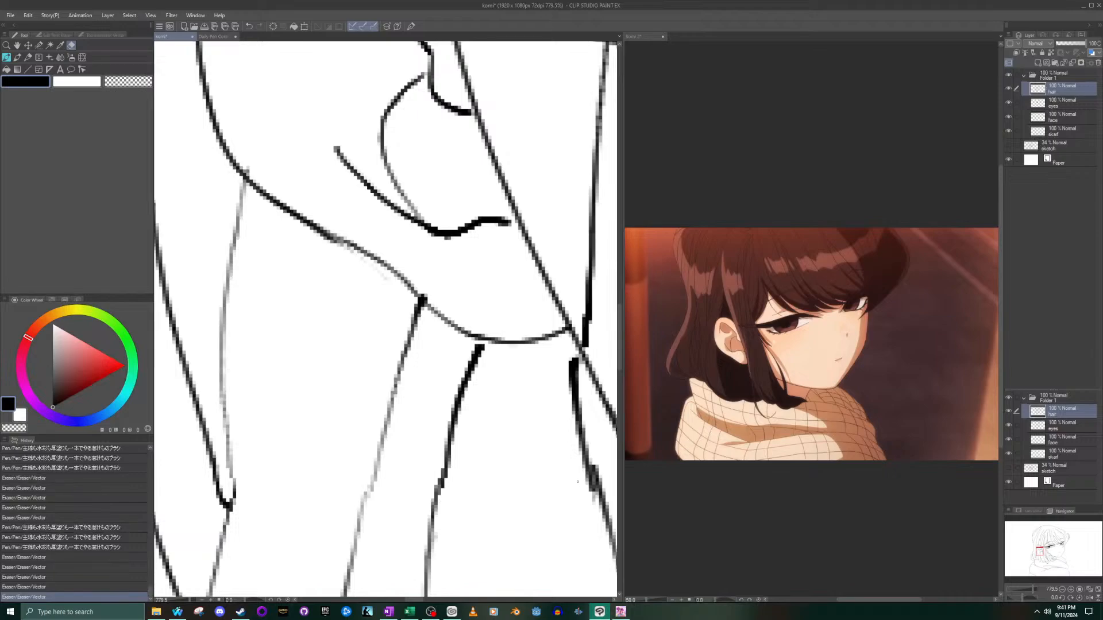
pyautogui.click(587, 485)
pyautogui.click(606, 478)
pyautogui.scroll(-9, 470, 409)
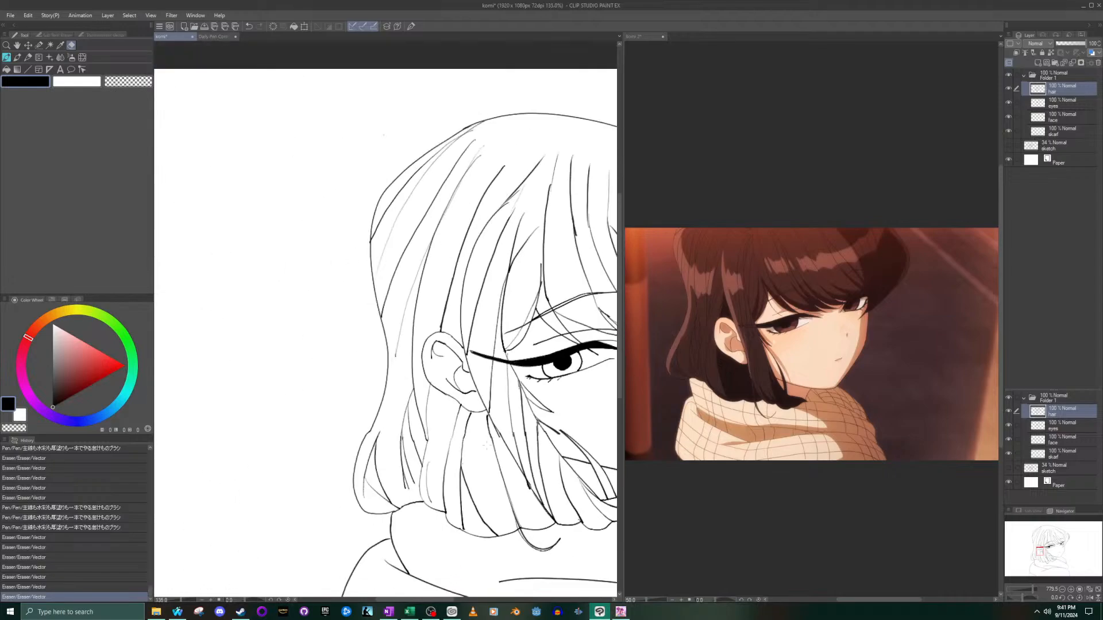
# - Erase the doubled line ends at the breaks in the side-lock strands in front of the ear
pyautogui.scroll(7, 473, 416)
pyautogui.scroll(1, 473, 415)
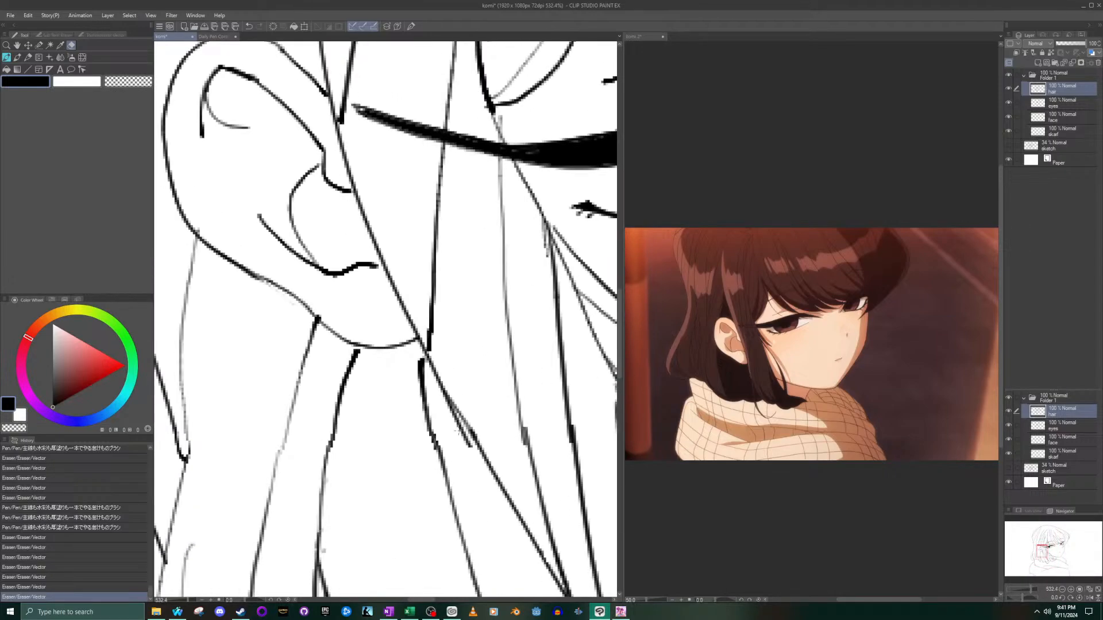
pyautogui.moveTo(456, 425); pyautogui.dragTo(465, 439)
pyautogui.moveTo(523, 442); pyautogui.dragTo(524, 437)
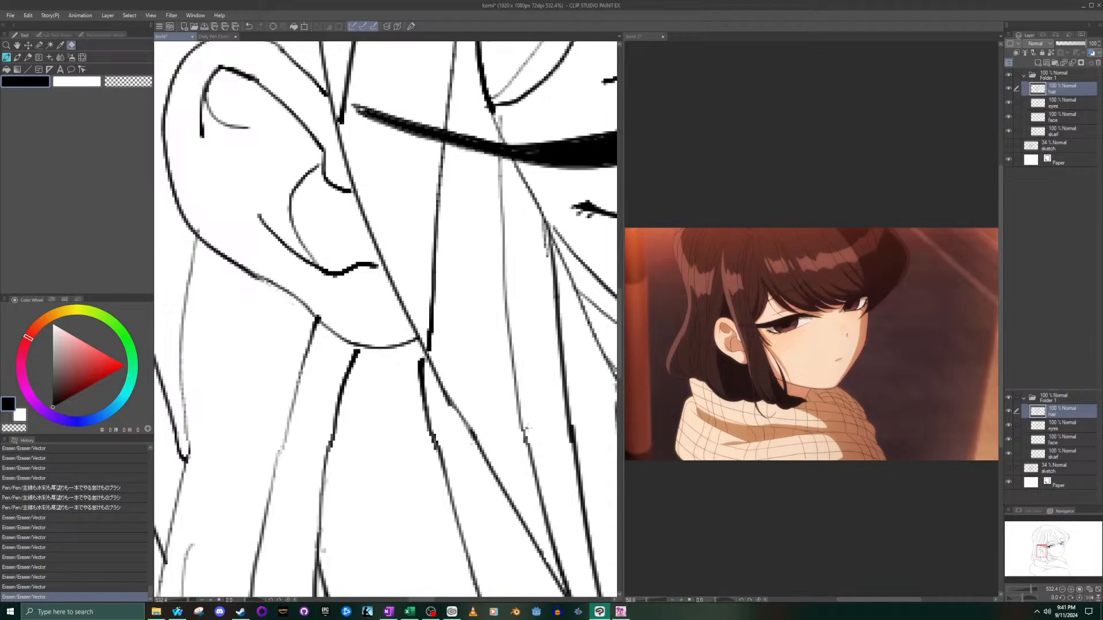
pyautogui.moveTo(529, 429); pyautogui.dragTo(524, 440)
# - Compare the last erasure with undo and redo, then erase the stray specks and doubled overlap in the side-lock strands
pyautogui.scroll(-15, 525, 448)
pyautogui.scroll(18, 547, 440)
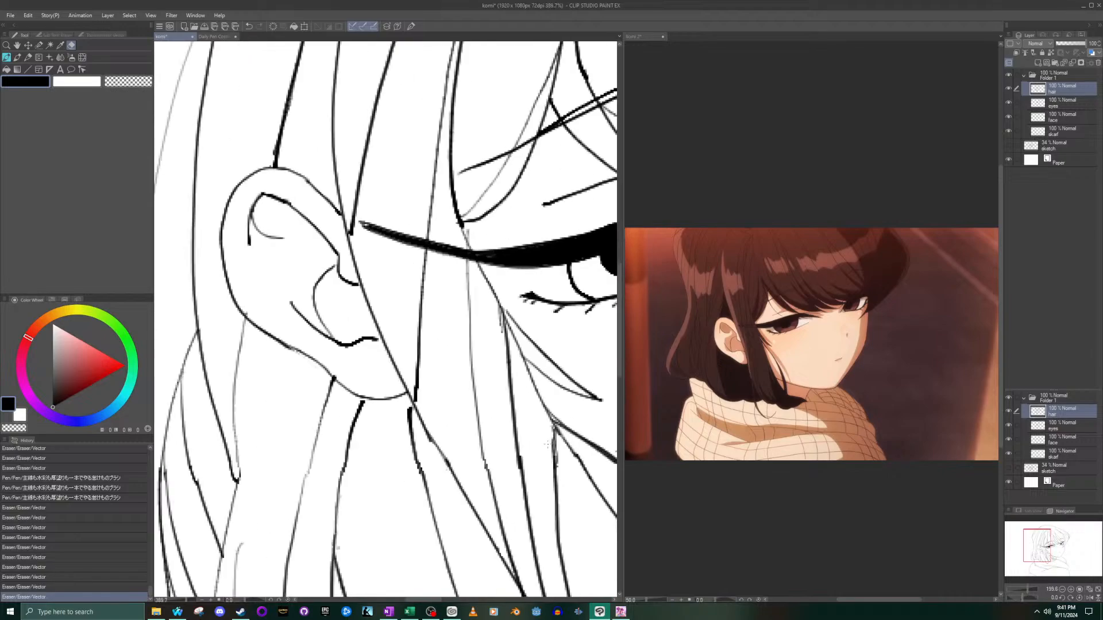
pyautogui.hotkey('ctrl', 'z')
pyautogui.scroll(3, 452, 504)
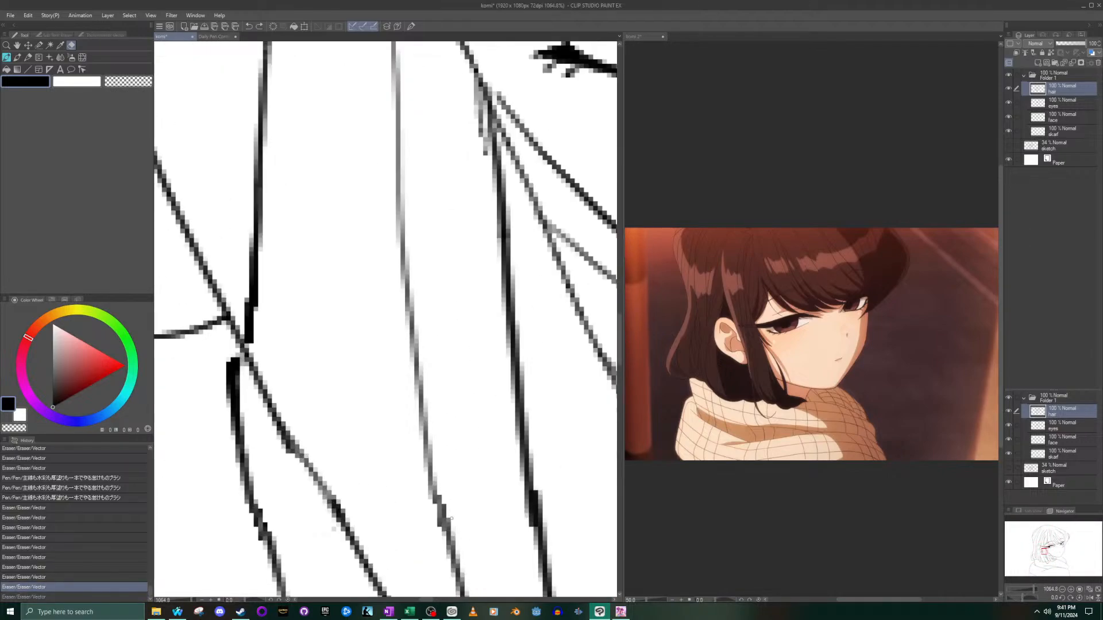
pyautogui.hotkey('ctrl', 'y')
pyautogui.click(335, 533)
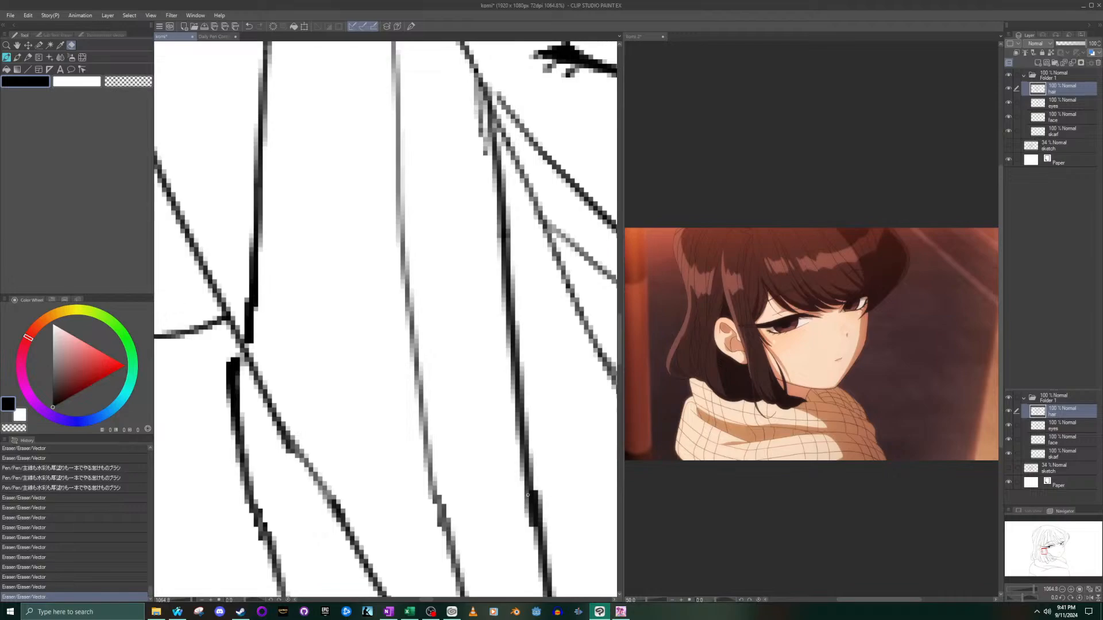
pyautogui.moveTo(523, 504)
pyautogui.mouseDown()
pyautogui.moveTo(531, 524)
pyautogui.moveTo(538, 497)
pyautogui.mouseUp()
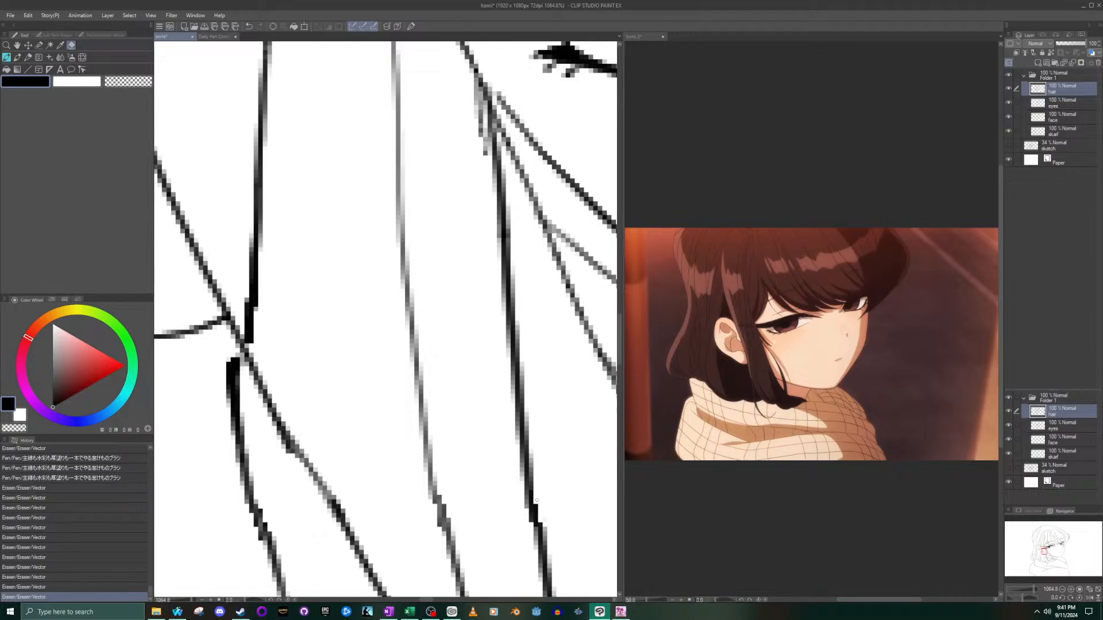
pyautogui.scroll(-10, 537, 500)
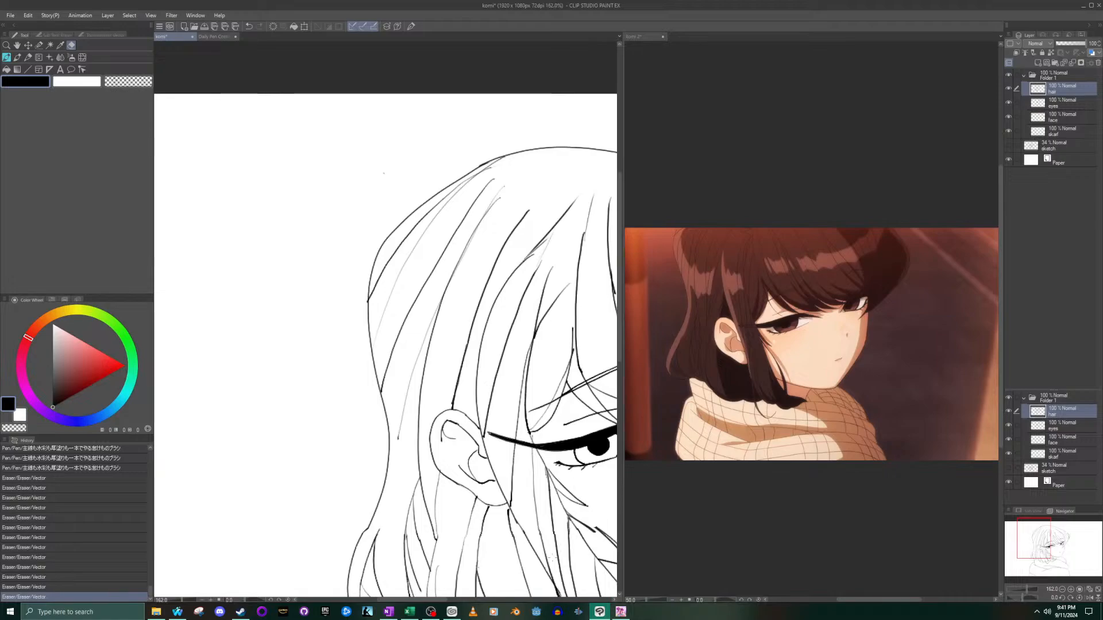
# - Try pen strokes from the side lock's fork below the eye outward to the disconnected lower strand, undoing each one
pyautogui.scroll(-8, 570, 531)
pyautogui.scroll(6, 570, 532)
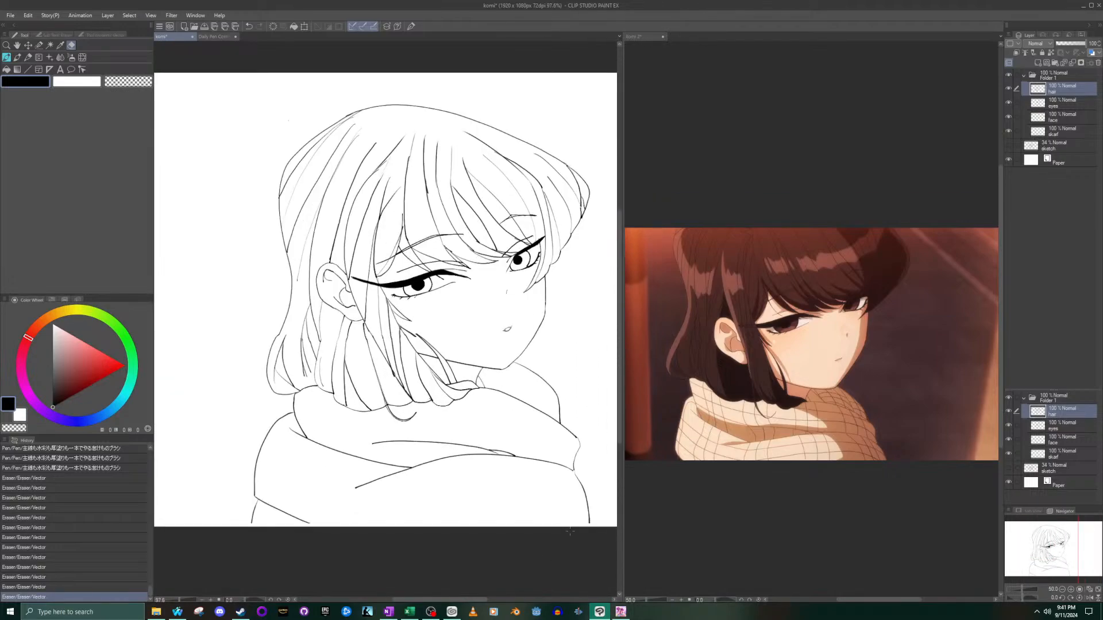
pyautogui.scroll(3, 442, 335)
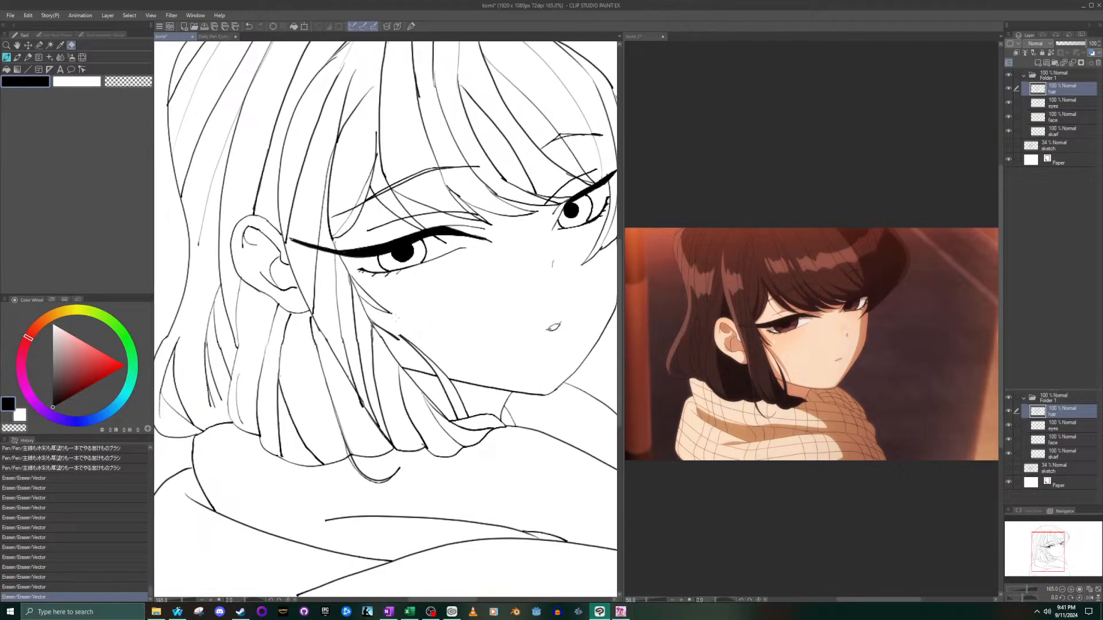
pyautogui.scroll(3, 385, 323)
pyautogui.click(6, 58)
pyautogui.scroll(3, 358, 301)
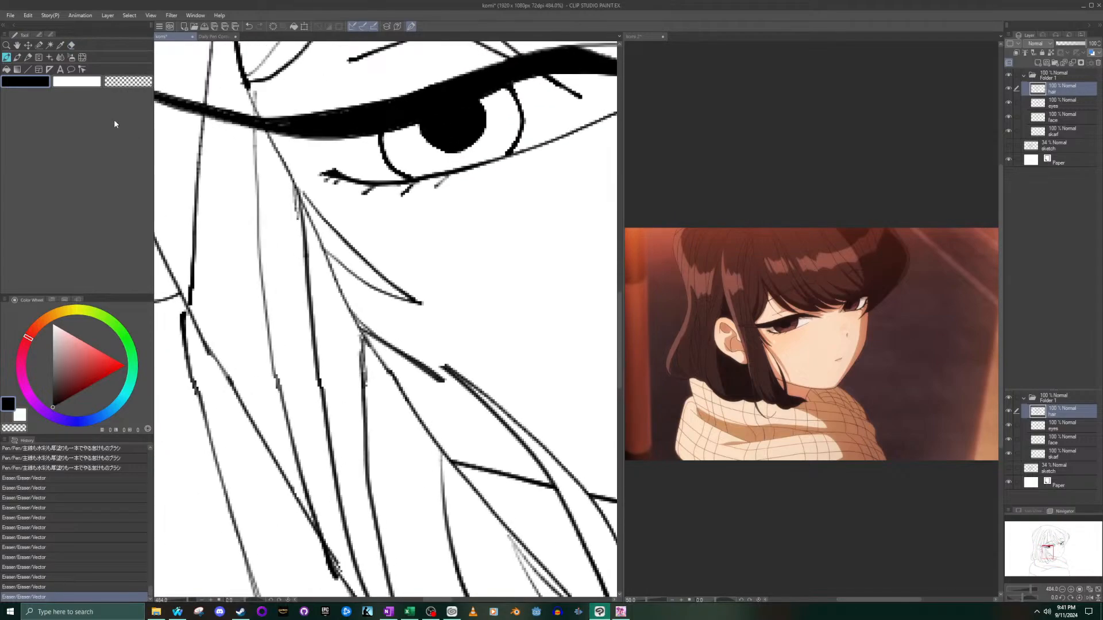
pyautogui.moveTo(353, 317); pyautogui.dragTo(446, 367)
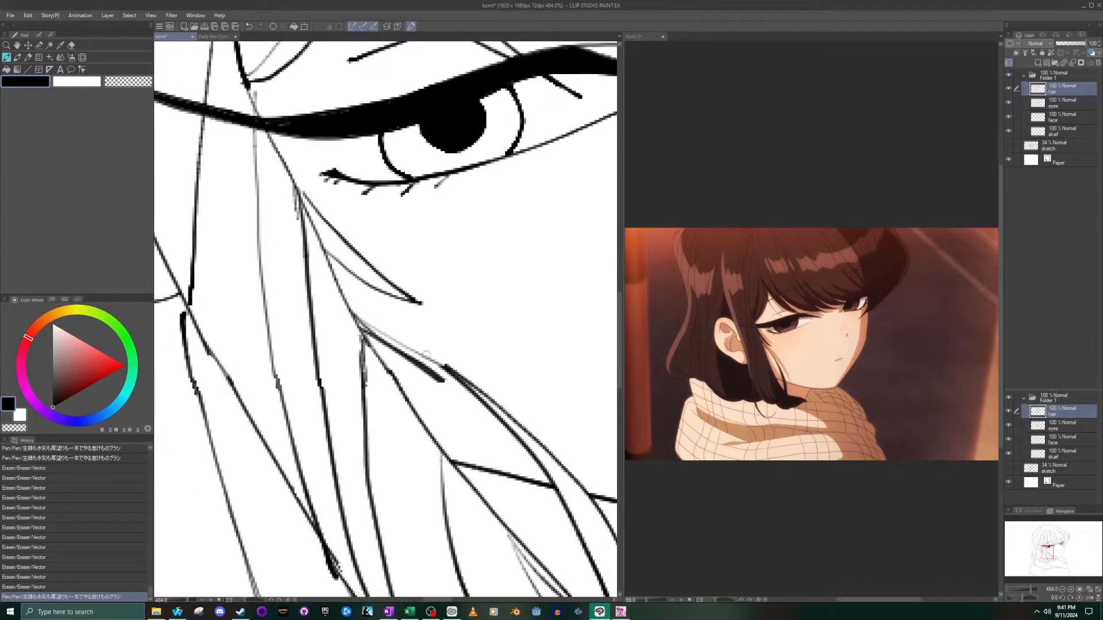
pyautogui.moveTo(355, 316); pyautogui.dragTo(443, 356)
pyautogui.hotkey('ctrl', 'z')
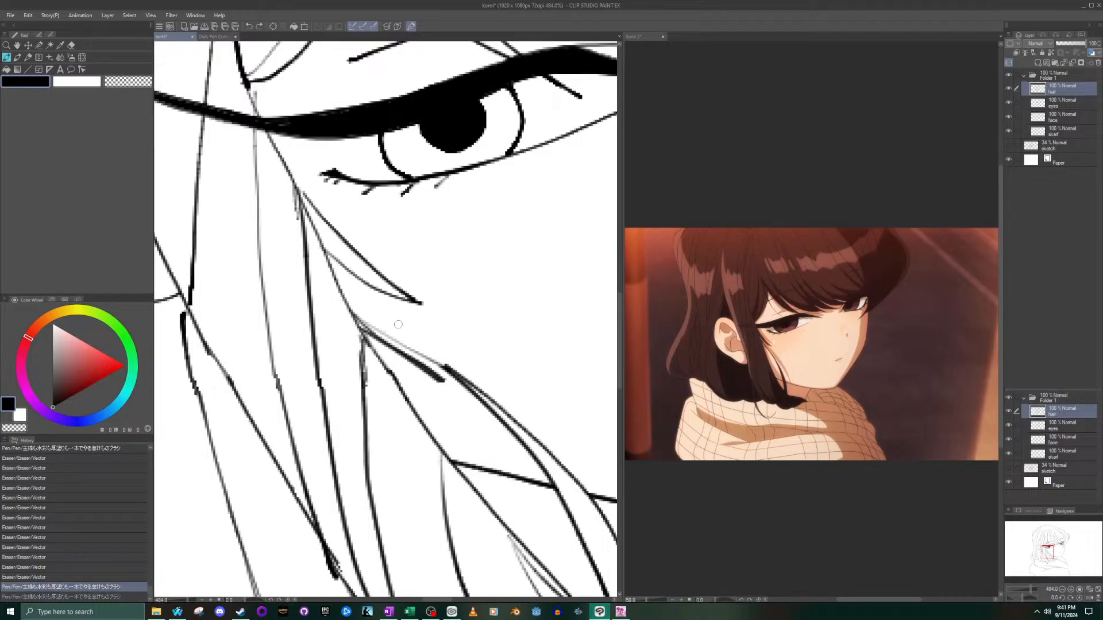
pyautogui.hotkey('ctrl', 'z')
pyautogui.moveTo(359, 321)
pyautogui.mouseDown()
pyautogui.moveTo(453, 379)
pyautogui.moveTo(347, 318)
pyautogui.moveTo(448, 365)
pyautogui.mouseUp()
pyautogui.hotkey('ctrl', 'z')
pyautogui.hotkey('ctrl', 'z')
pyautogui.hotkey('ctrl', 'z')
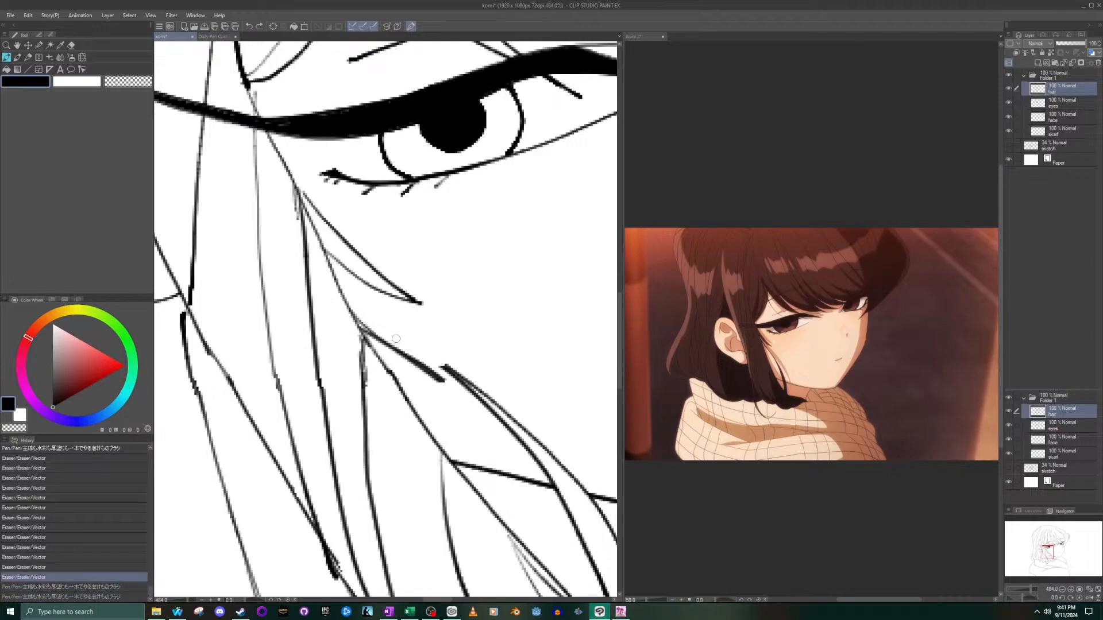
pyautogui.moveTo(361, 322); pyautogui.dragTo(450, 358)
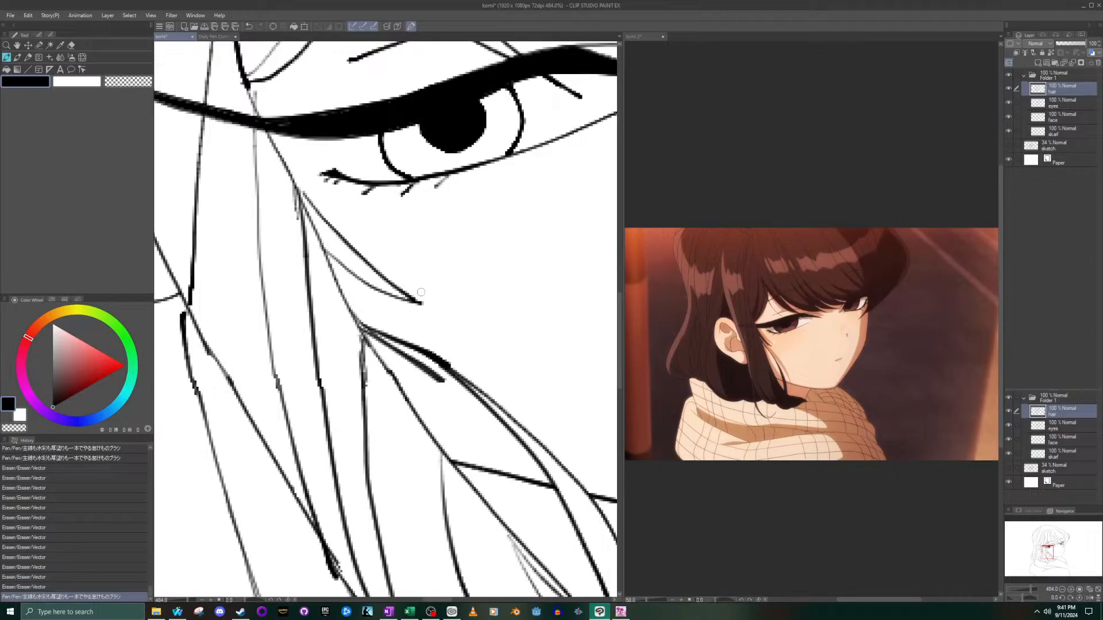
pyautogui.hotkey('ctrl', 'z')
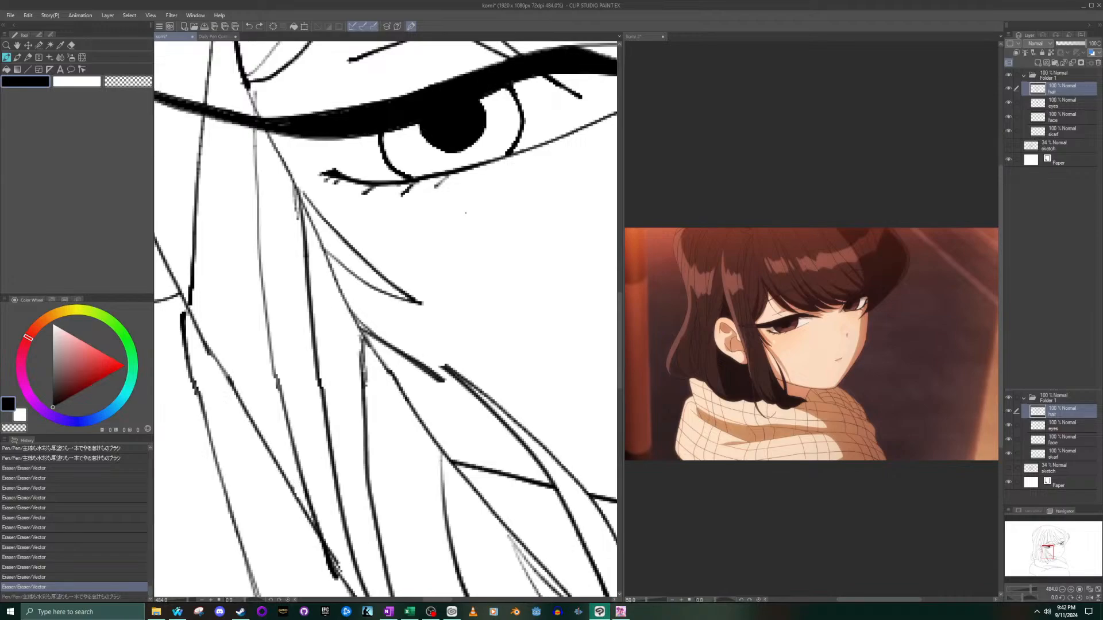
# - Try several more connecting strokes between the side lock's fork and the lower strand's upper end, undoing them all
pyautogui.moveTo(450, 365)
pyautogui.mouseDown()
pyautogui.moveTo(416, 349)
pyautogui.moveTo(451, 366)
pyautogui.mouseUp()
pyautogui.hotkey('ctrl', 'z')
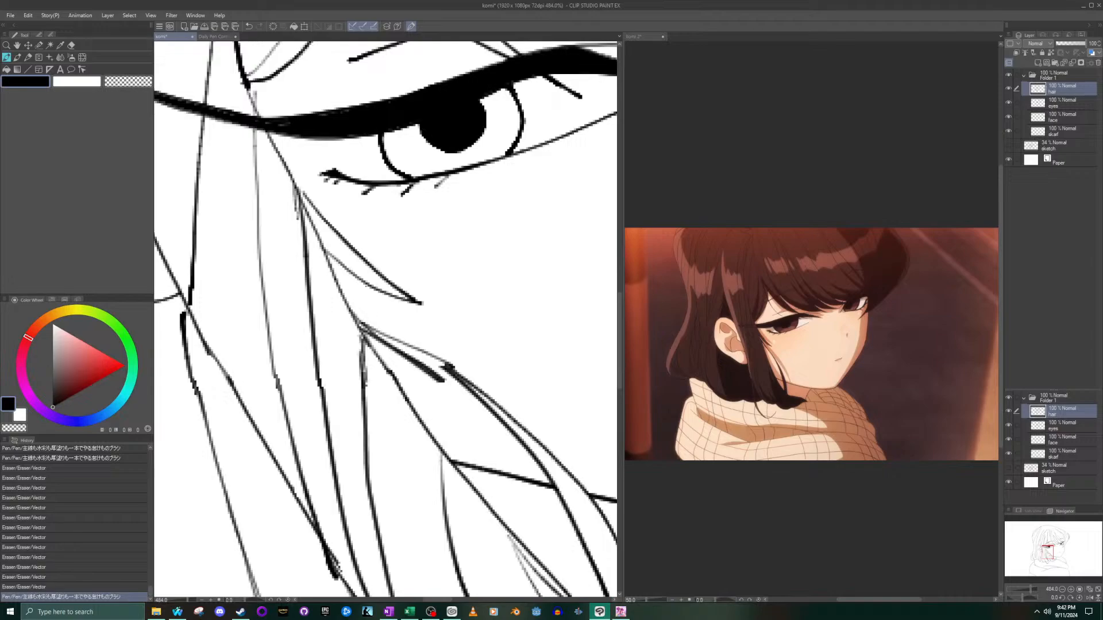
pyautogui.hotkey('ctrl', 'z')
pyautogui.moveTo(359, 321)
pyautogui.mouseDown()
pyautogui.moveTo(451, 368)
pyautogui.moveTo(402, 347)
pyautogui.moveTo(443, 372)
pyautogui.mouseUp()
pyautogui.scroll(2, 433, 354)
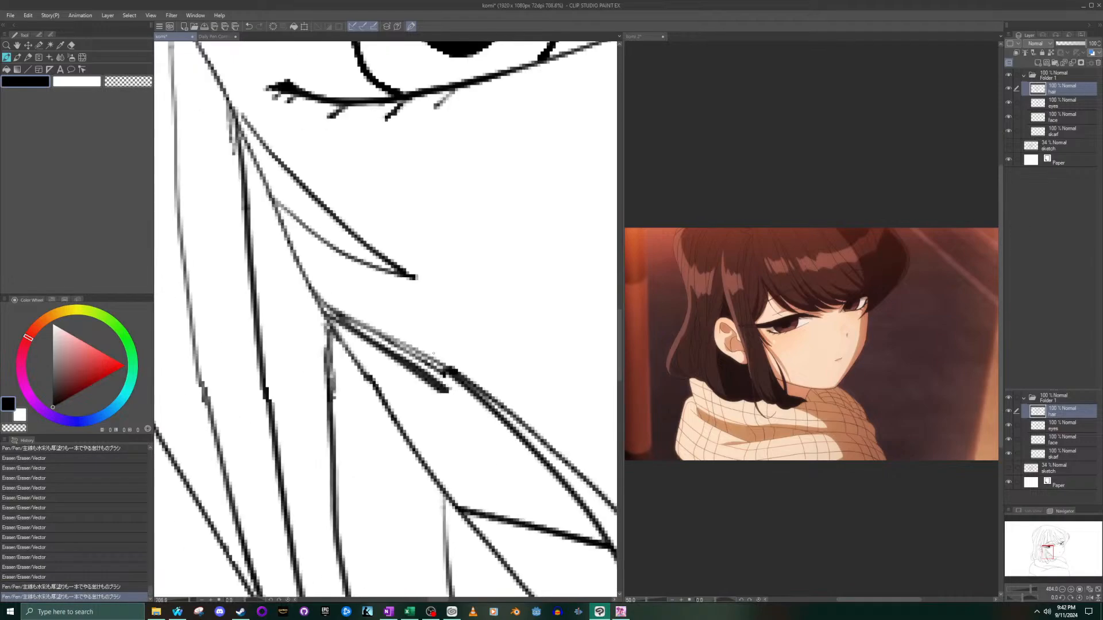
pyautogui.hotkey('ctrl', 'z')
pyautogui.hotkey('ctrl', 'z')
pyautogui.moveTo(450, 366)
pyautogui.mouseDown()
pyautogui.moveTo(325, 303)
pyautogui.moveTo(441, 372)
pyautogui.mouseUp()
pyautogui.hotkey('ctrl', 'z')
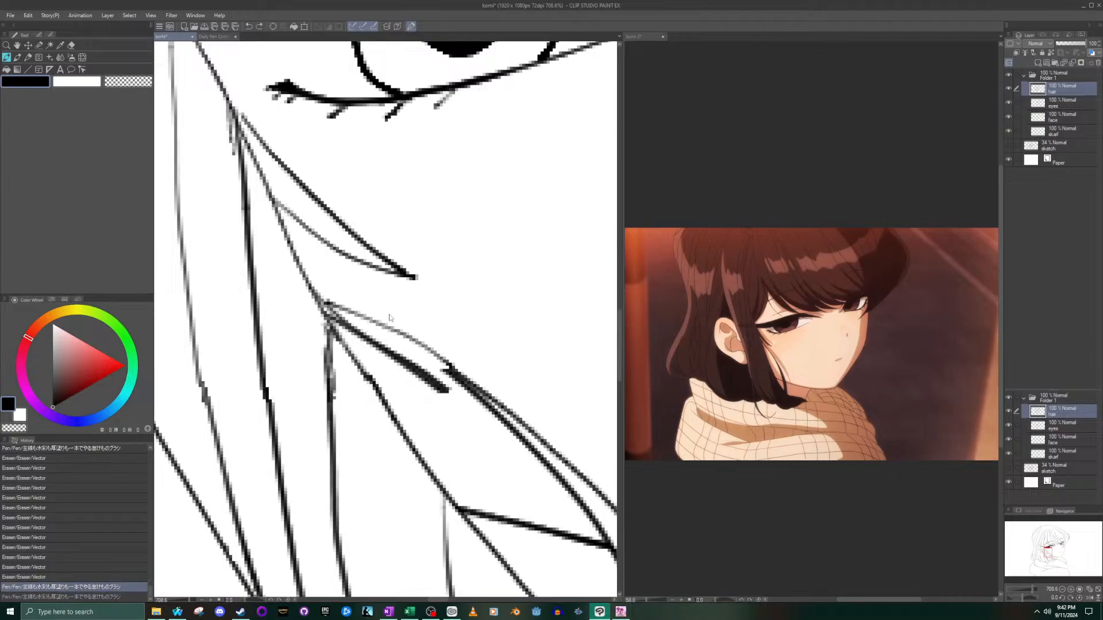
pyautogui.moveTo(336, 305); pyautogui.dragTo(448, 371)
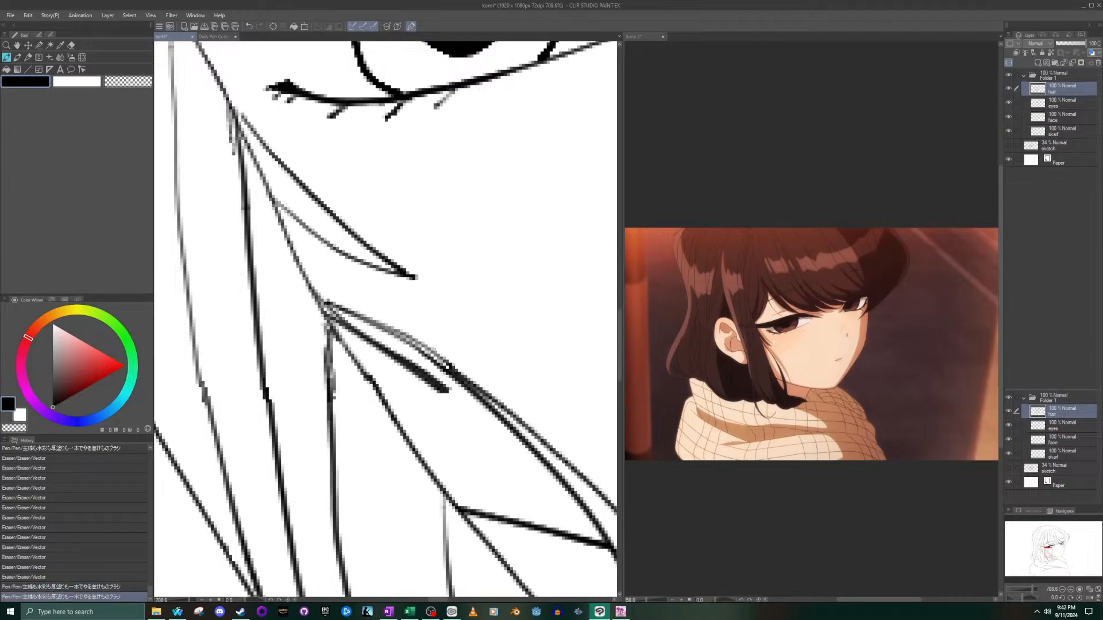
pyautogui.hotkey('ctrl', 'z')
# - Ink a connecting line from the lower strand's upper end back to the side lock's fork, undoing the misplaced strokes
pyautogui.hotkey('ctrl', 'z')
pyautogui.moveTo(454, 372); pyautogui.dragTo(327, 305)
pyautogui.hotkey('ctrl', 'z')
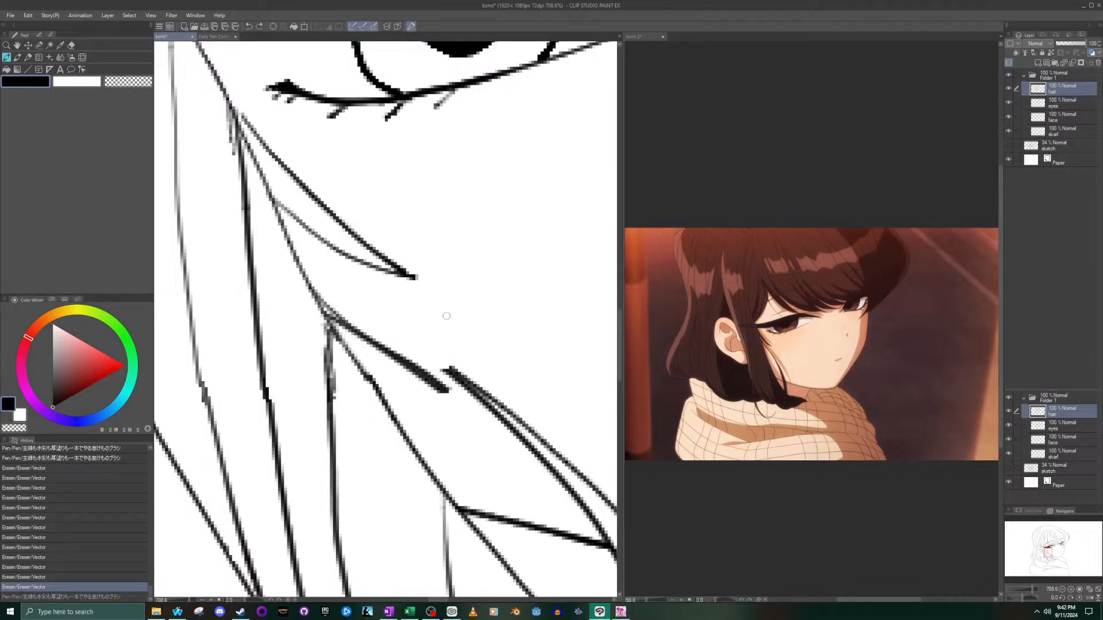
pyautogui.moveTo(450, 366); pyautogui.dragTo(346, 316)
pyautogui.moveTo(445, 372); pyautogui.dragTo(350, 317)
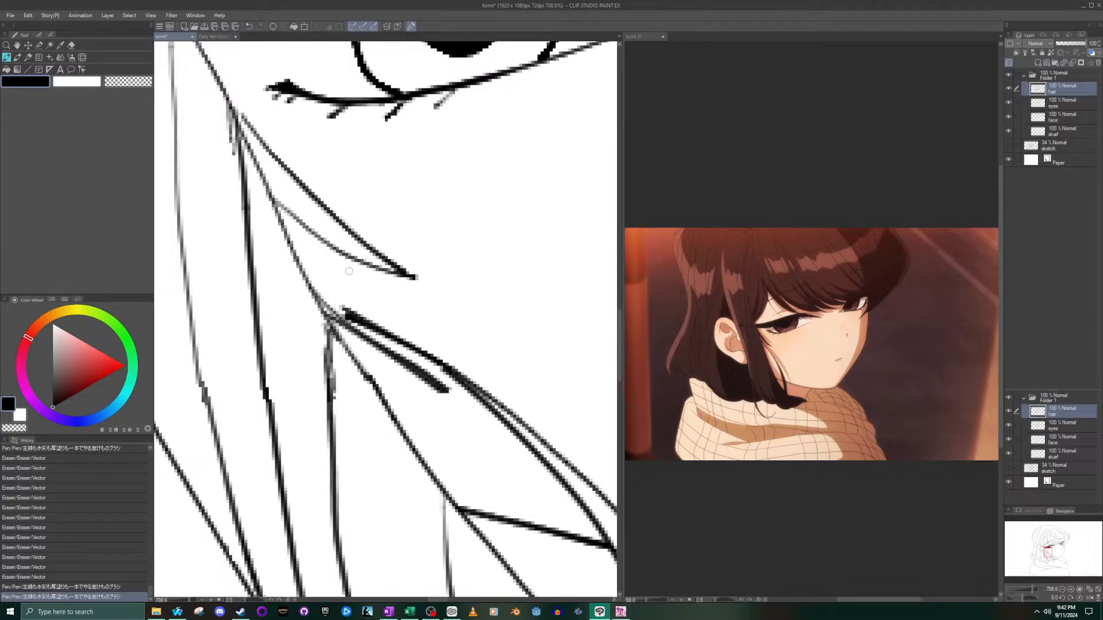
pyautogui.hotkey('ctrl', 'z')
pyautogui.hotkey('ctrl', 'z')
pyautogui.moveTo(443, 364); pyautogui.dragTo(323, 310)
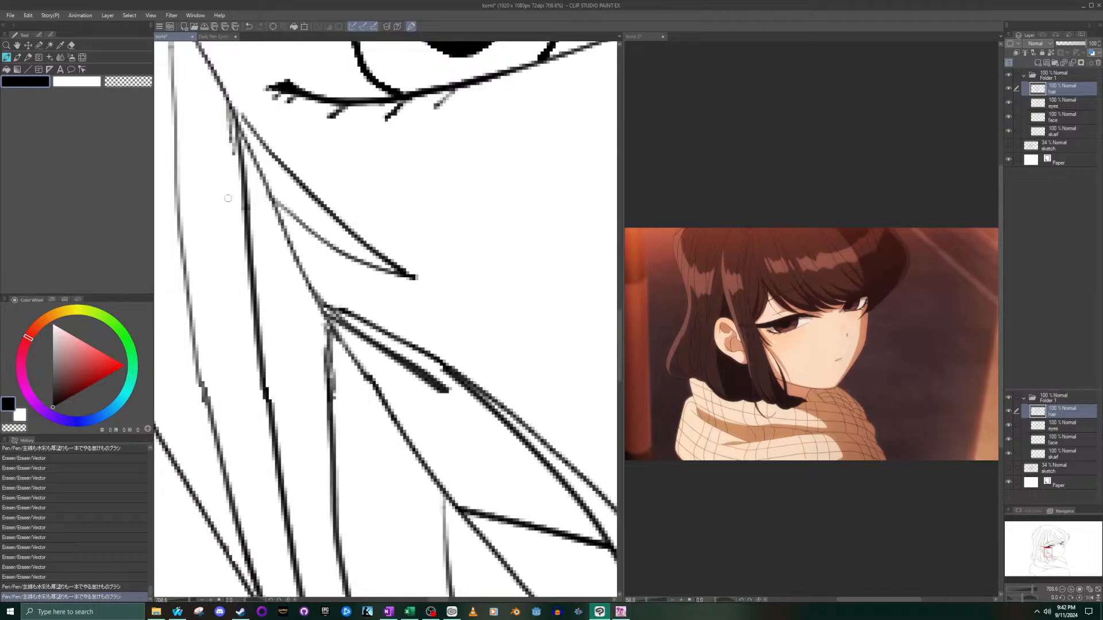
# - Erase the leftover line alongside the newly inked connection at the side lock's fork below the eye
pyautogui.click(71, 46)
pyautogui.scroll(3, 450, 421)
pyautogui.moveTo(434, 376)
pyautogui.mouseDown()
pyautogui.moveTo(408, 348)
pyautogui.moveTo(440, 370)
pyautogui.moveTo(425, 354)
pyautogui.moveTo(429, 368)
pyautogui.moveTo(416, 369)
pyautogui.moveTo(287, 272)
pyautogui.mouseUp()
pyautogui.scroll(-10, 288, 272)
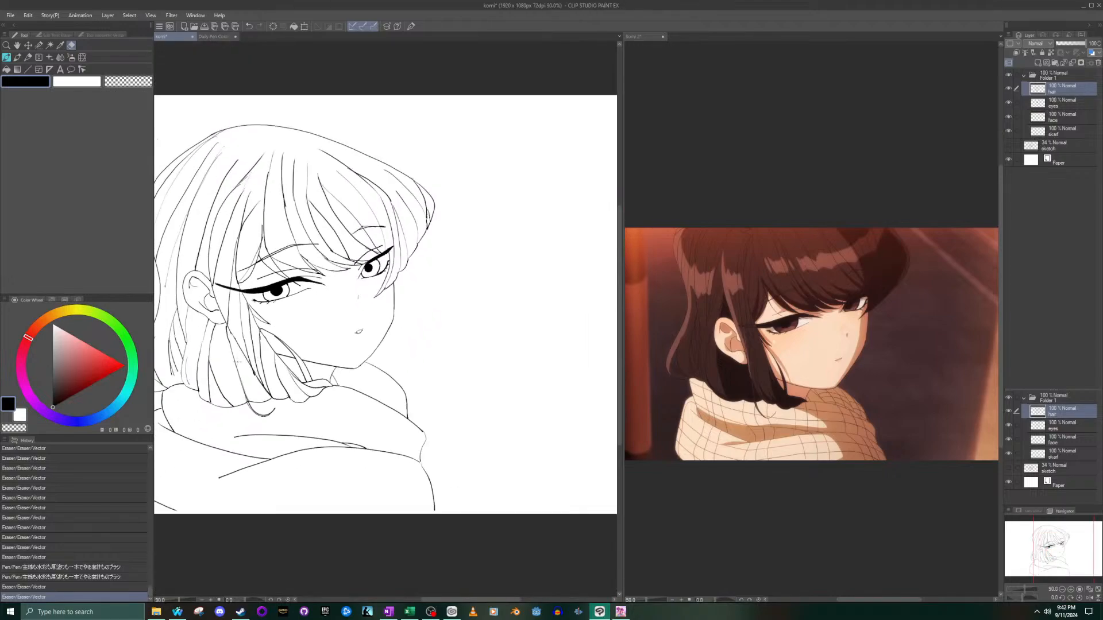
pyautogui.scroll(4, 354, 324)
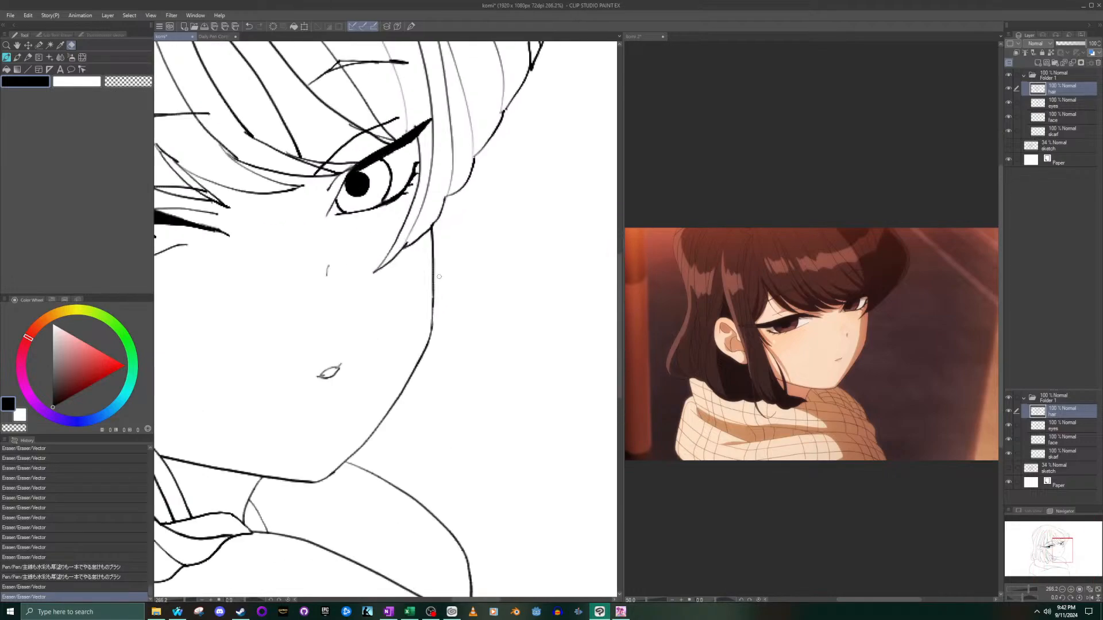
pyautogui.scroll(-6, 274, 328)
pyautogui.scroll(1, 274, 328)
pyautogui.scroll(2, 274, 328)
pyautogui.scroll(-2, 514, 230)
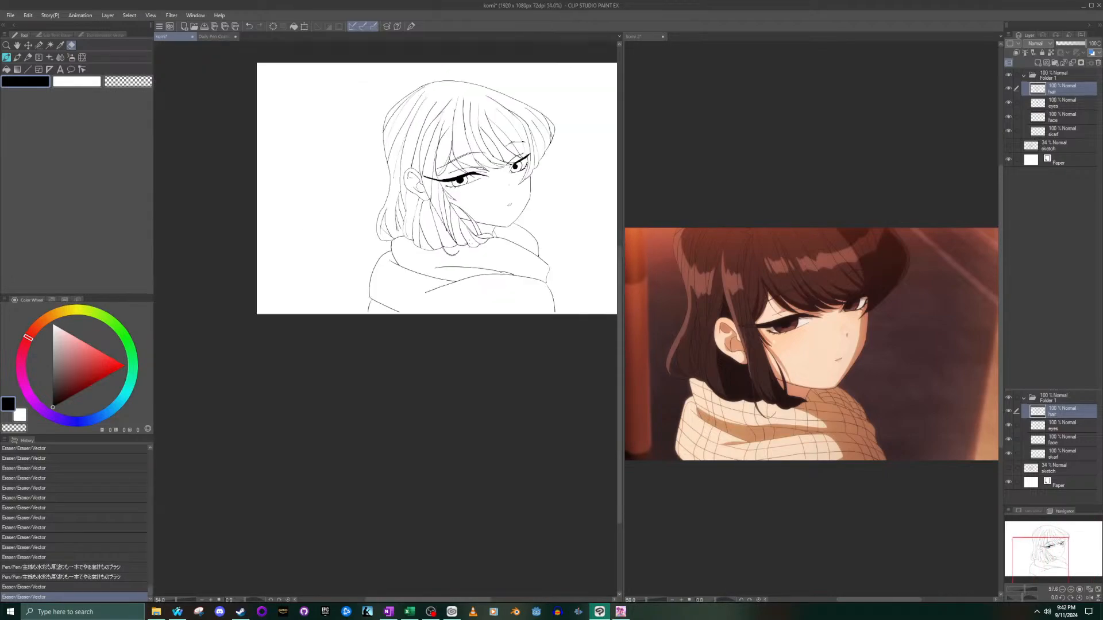
pyautogui.scroll(1, 513, 230)
pyautogui.scroll(2, 501, 231)
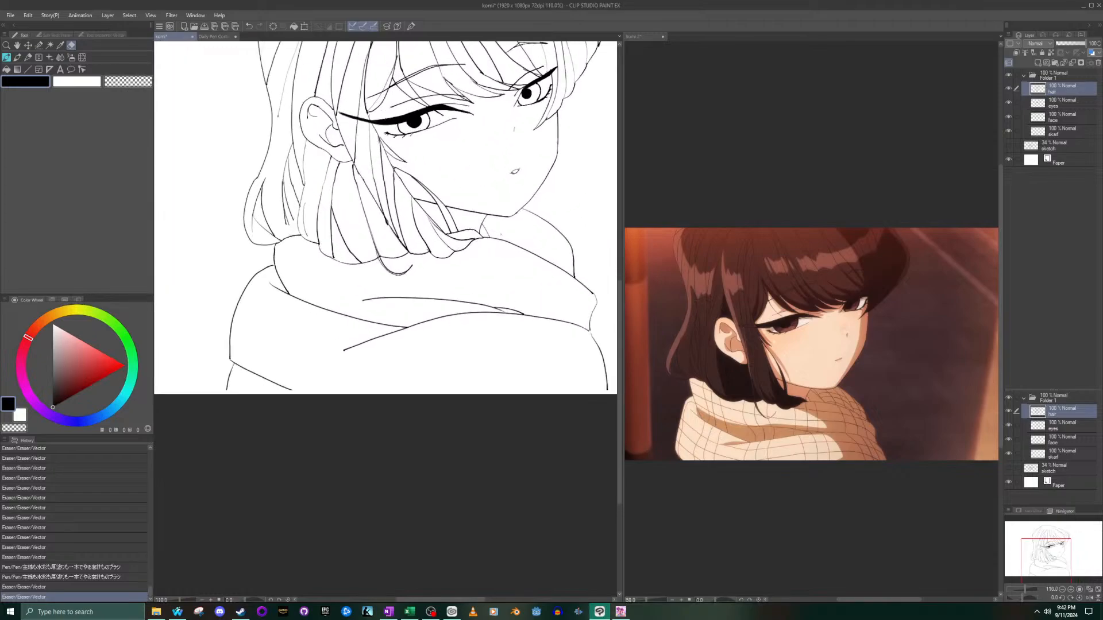
# - Erase the overshooting stub where two side lock strands cross below the ear and the stray speck near the hair tips
pyautogui.scroll(4, 402, 229)
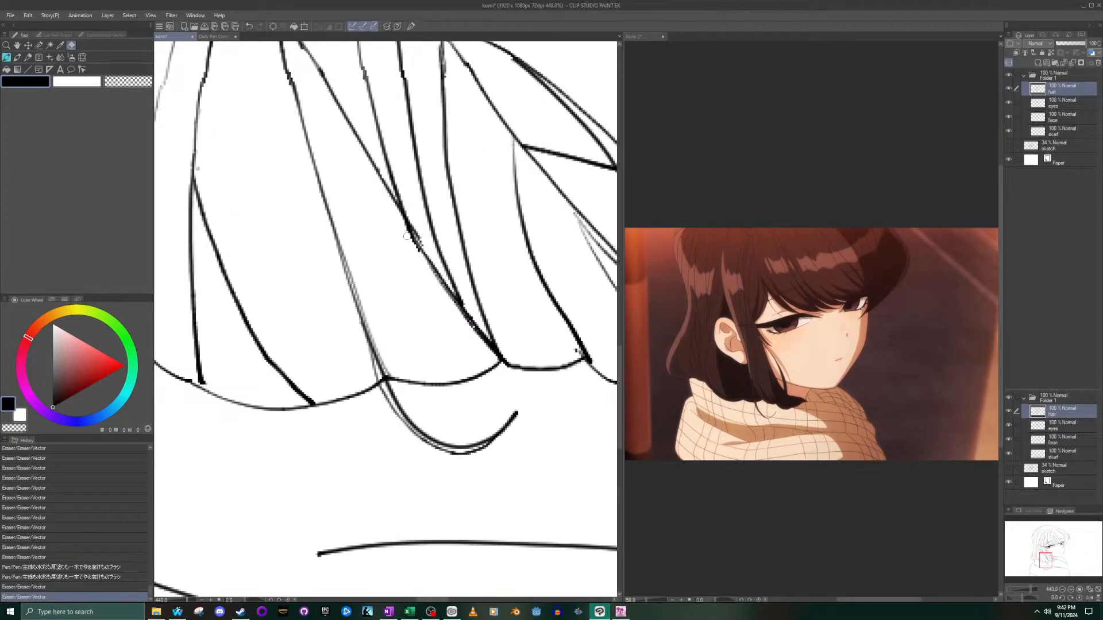
pyautogui.click(413, 250)
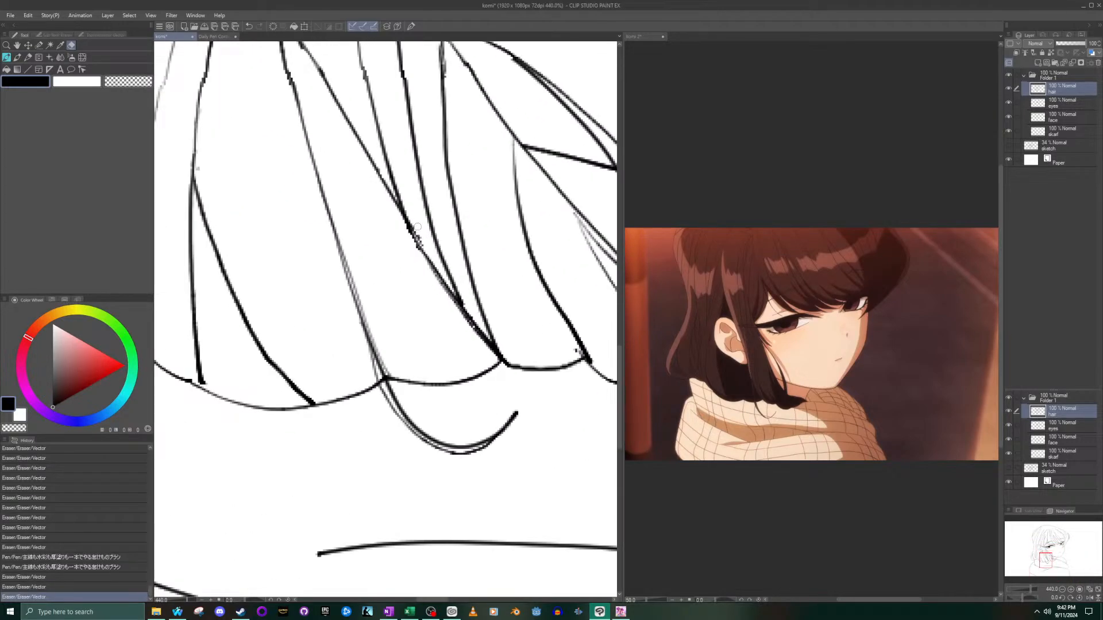
pyautogui.moveTo(418, 231)
pyautogui.mouseDown()
pyautogui.moveTo(437, 290)
pyautogui.moveTo(405, 258)
pyautogui.moveTo(399, 224)
pyautogui.moveTo(419, 249)
pyautogui.mouseUp()
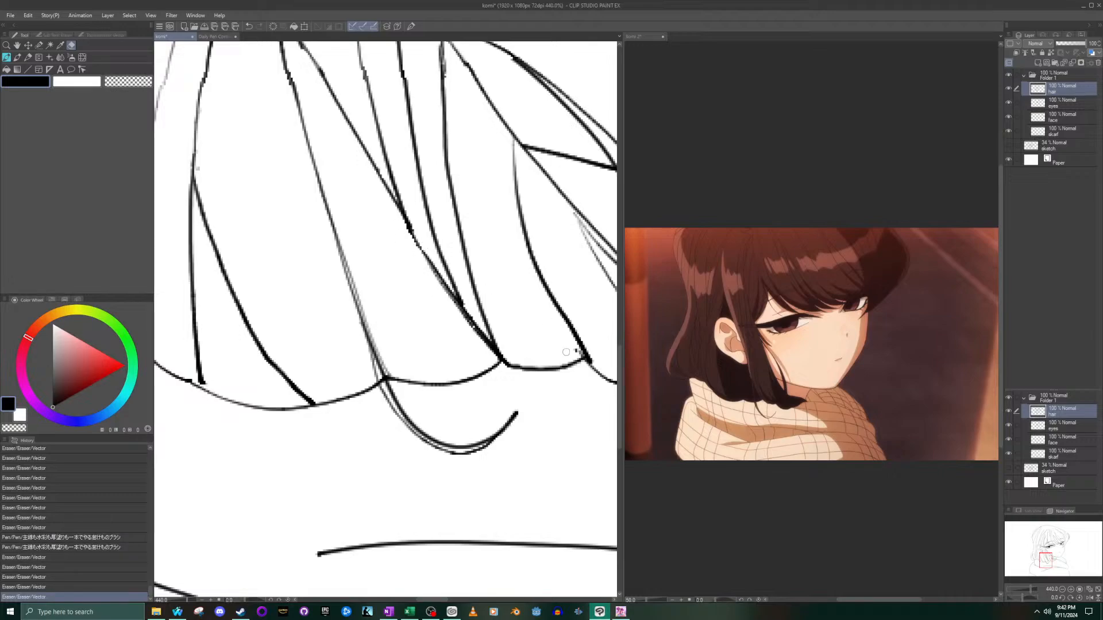
pyautogui.scroll(-1, 566, 351)
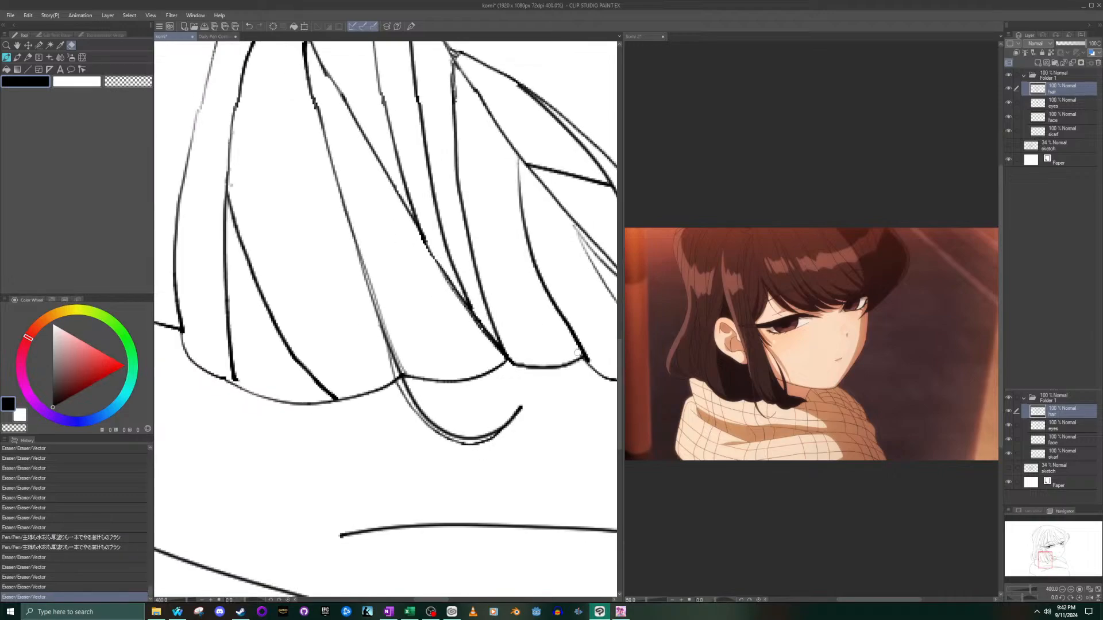
# - Erase the excess line where the curled strand meets the hair's lower edge, undoing the first eraser mark and repeating it
pyautogui.scroll(-10, 578, 352)
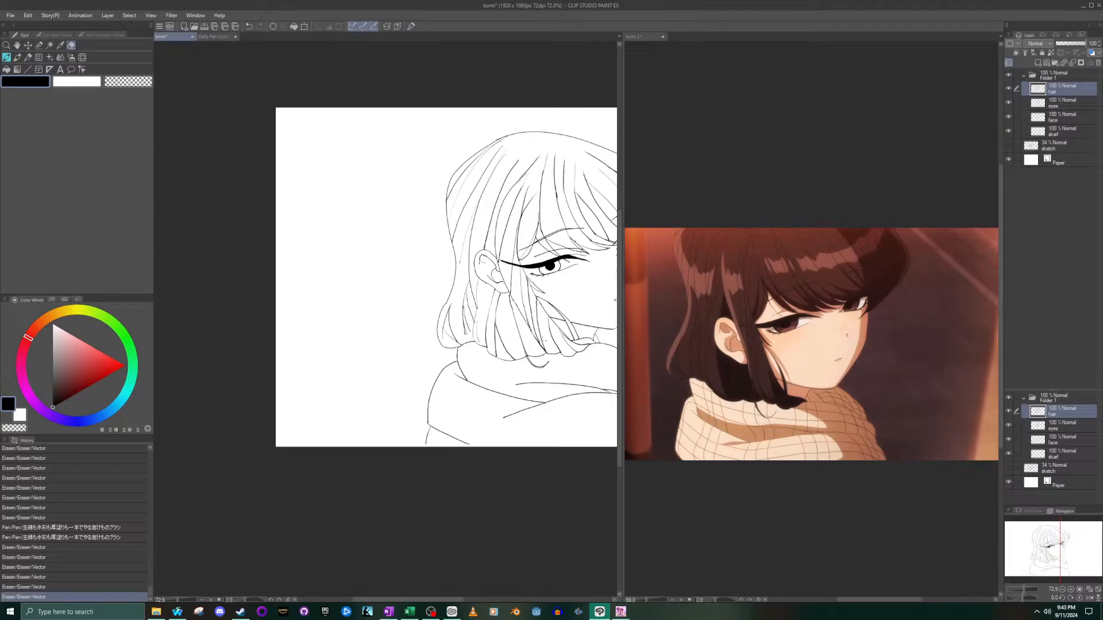
pyautogui.scroll(10, 436, 316)
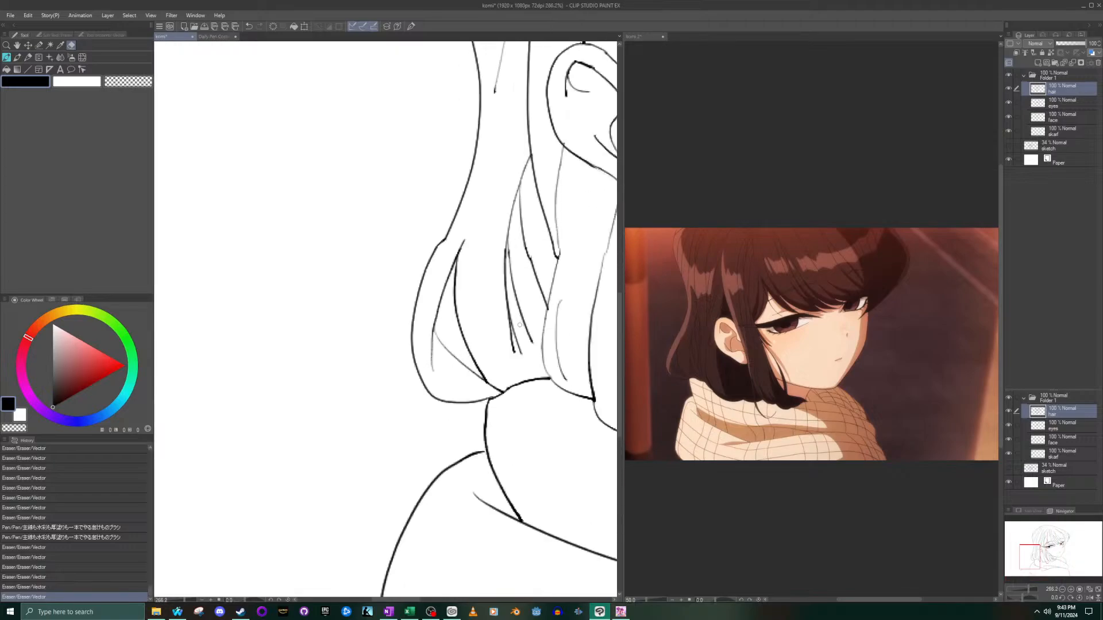
pyautogui.scroll(-10, 505, 349)
pyautogui.scroll(-6, 517, 344)
pyautogui.scroll(8, 517, 345)
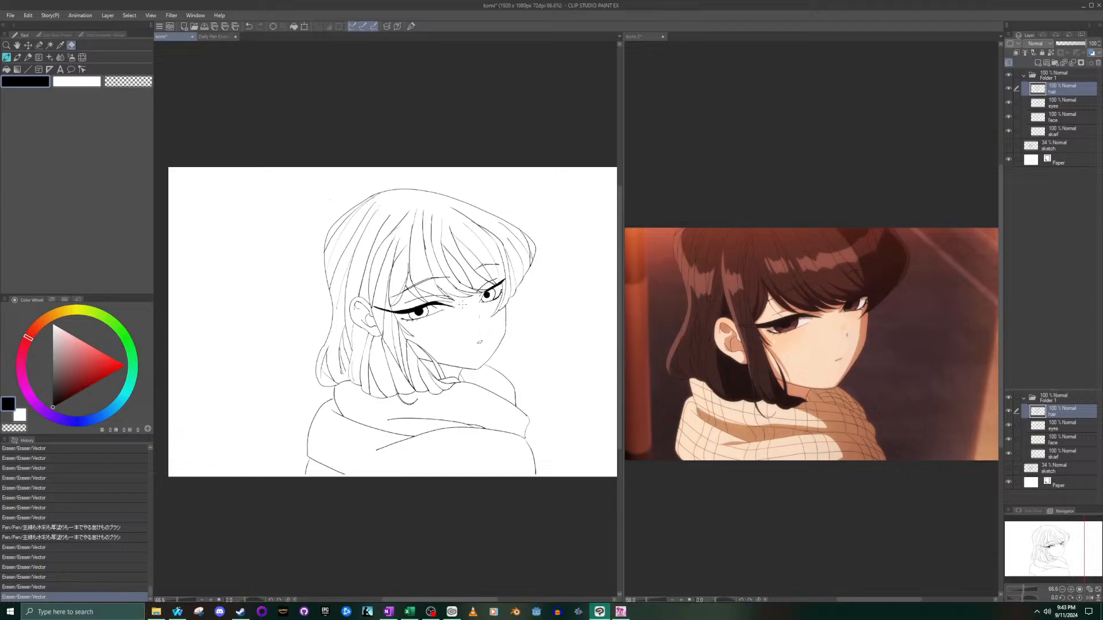
pyautogui.scroll(1, 462, 307)
pyautogui.scroll(1, 462, 306)
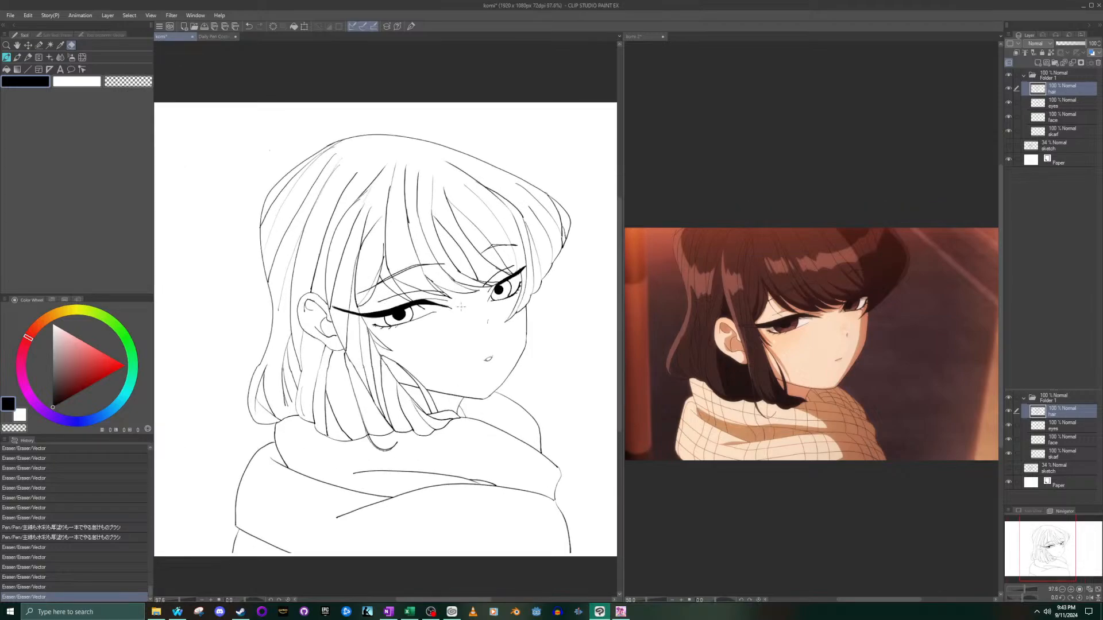
pyautogui.scroll(15, 461, 306)
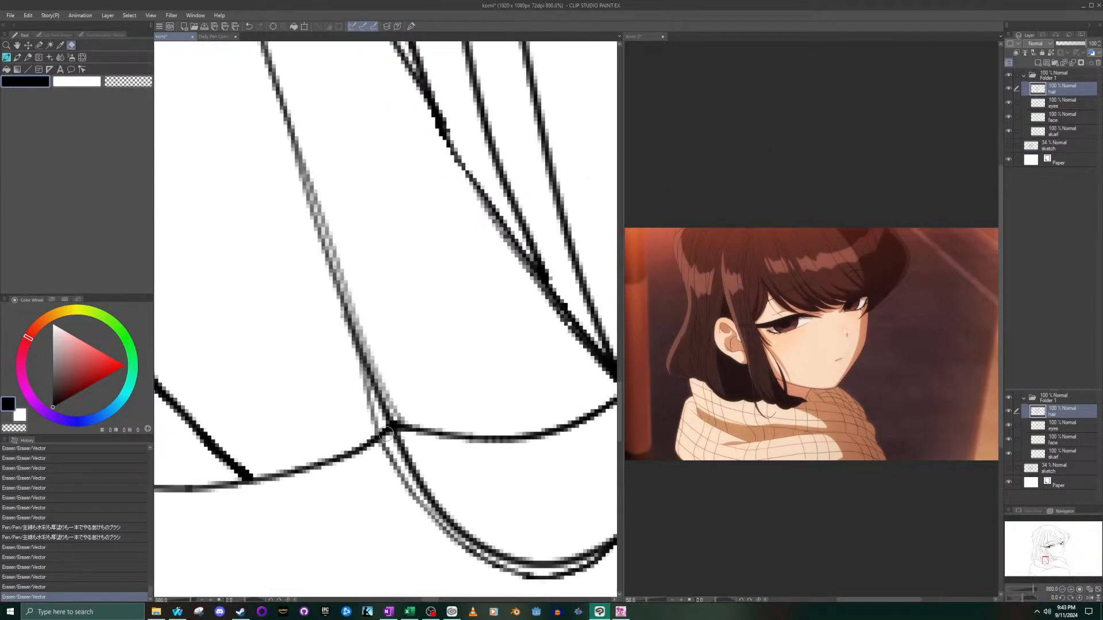
pyautogui.click(384, 426)
pyautogui.scroll(-4, 384, 426)
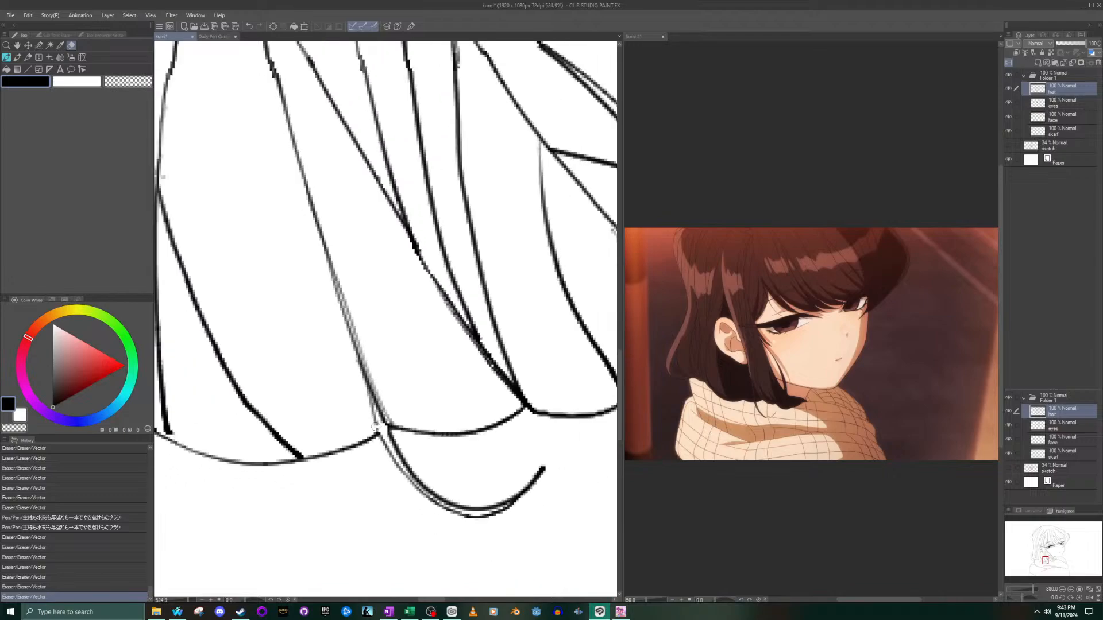
pyautogui.hotkey('ctrl', 'z')
pyautogui.scroll(6, 374, 421)
pyautogui.moveTo(385, 440); pyautogui.dragTo(386, 439)
pyautogui.scroll(-7, 357, 483)
pyautogui.scroll(-5, 353, 441)
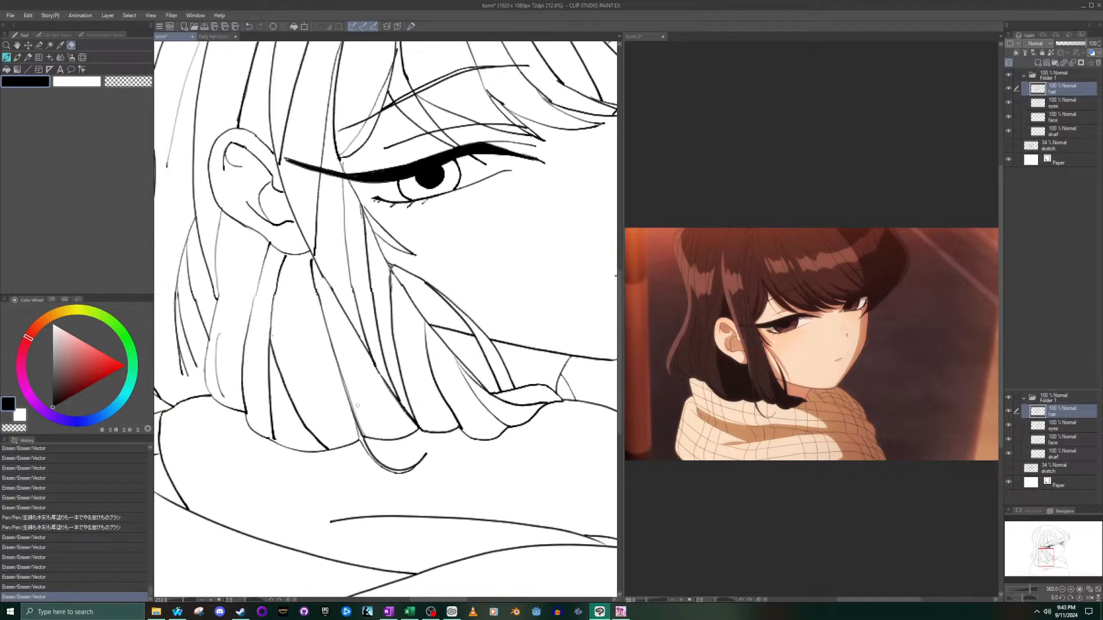
# - Erase the connecting line between the side lock's fork below the eye and the lower strand's upper end
pyautogui.scroll(-3, 360, 393)
pyautogui.scroll(-4, 360, 393)
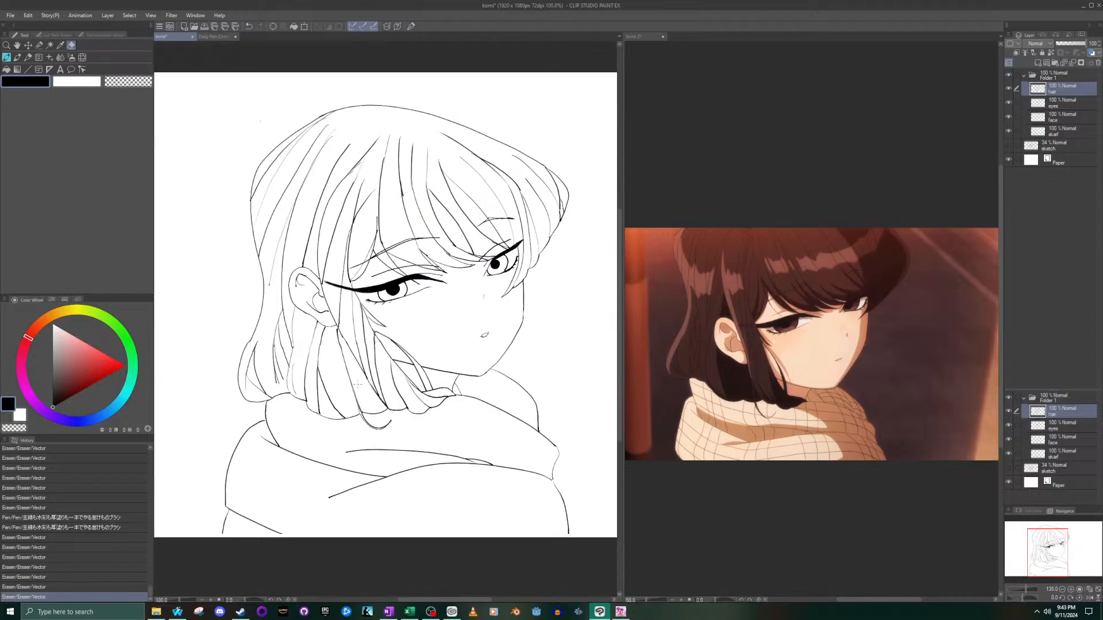
pyautogui.scroll(1, 408, 434)
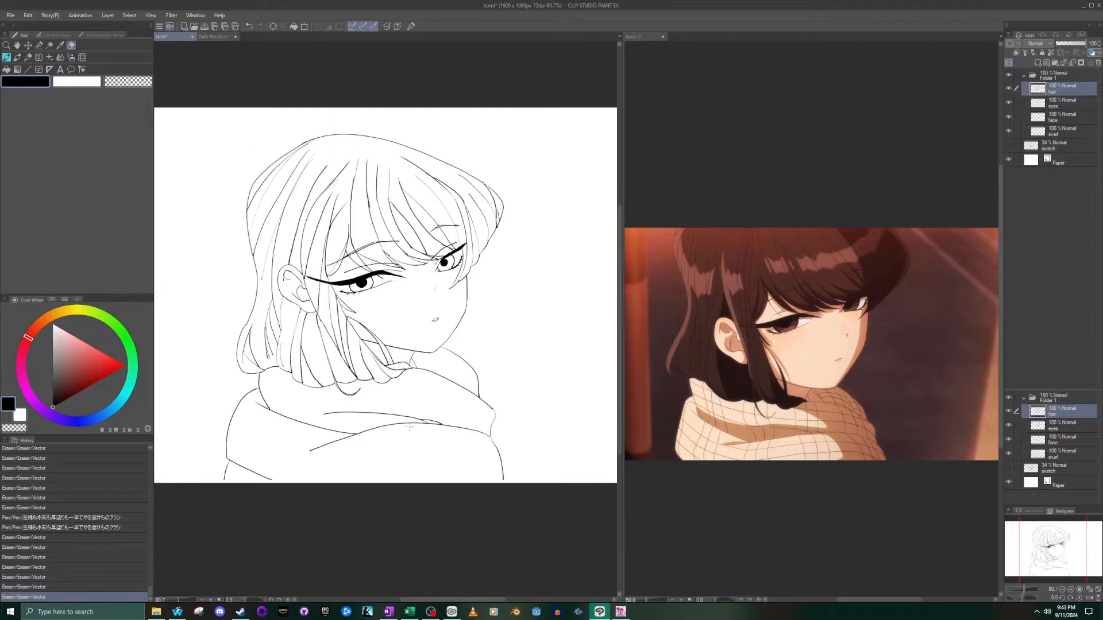
pyautogui.scroll(3, 409, 427)
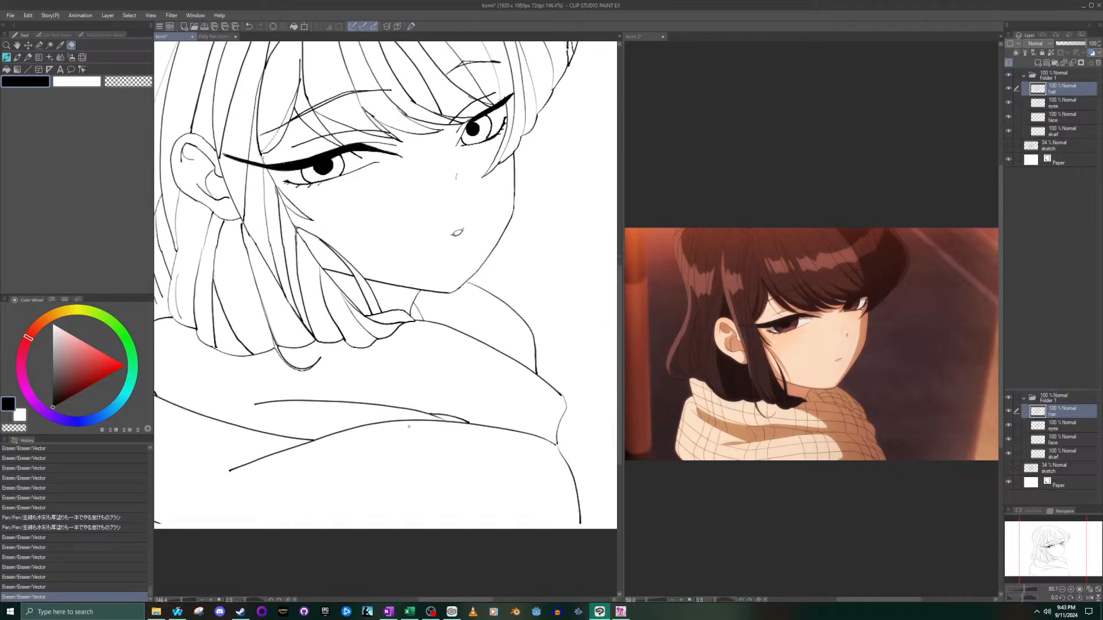
pyautogui.scroll(-1, 409, 427)
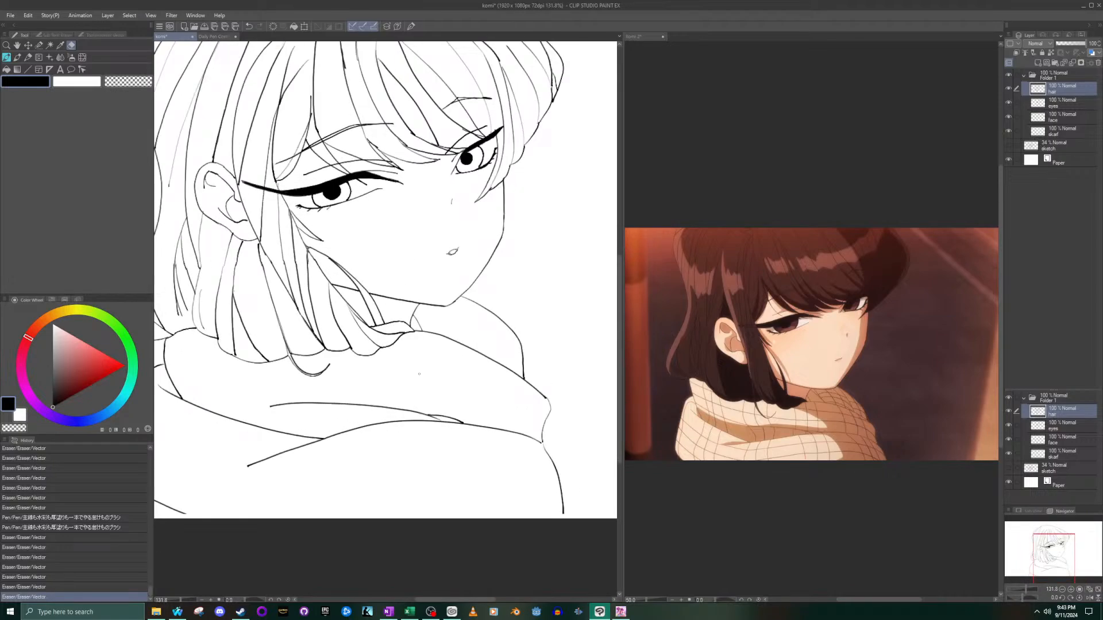
pyautogui.scroll(3, 419, 374)
pyautogui.scroll(12, 206, 100)
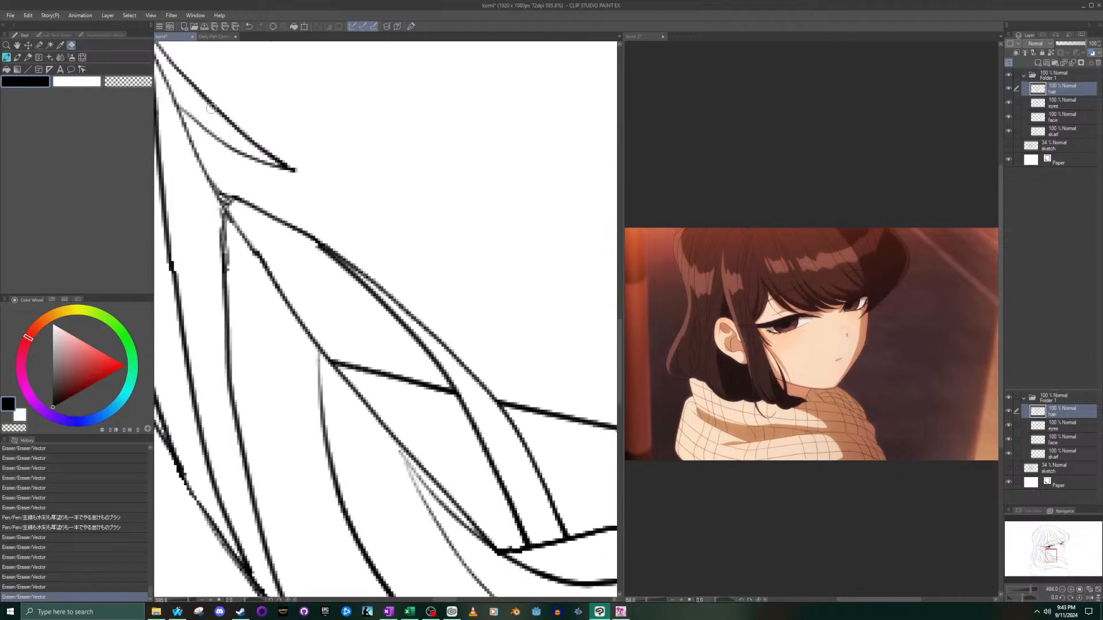
pyautogui.moveTo(328, 274)
pyautogui.mouseDown()
pyautogui.moveTo(357, 291)
pyautogui.moveTo(166, 171)
pyautogui.moveTo(208, 187)
pyautogui.moveTo(259, 247)
pyautogui.moveTo(231, 218)
pyautogui.mouseUp()
pyautogui.hotkey('ctrl', 'z')
# - Undo the thick test stroke and re-ink the connection from the side lock's fork to the lower strand's upper end
pyautogui.click(8, 57)
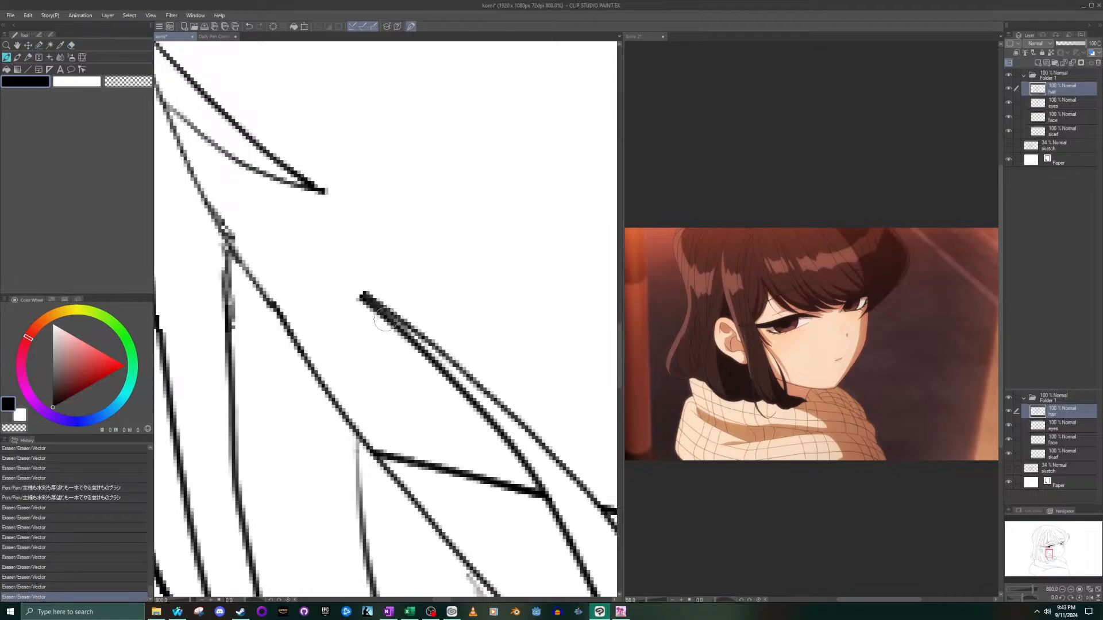
pyautogui.moveTo(353, 296); pyautogui.dragTo(291, 249)
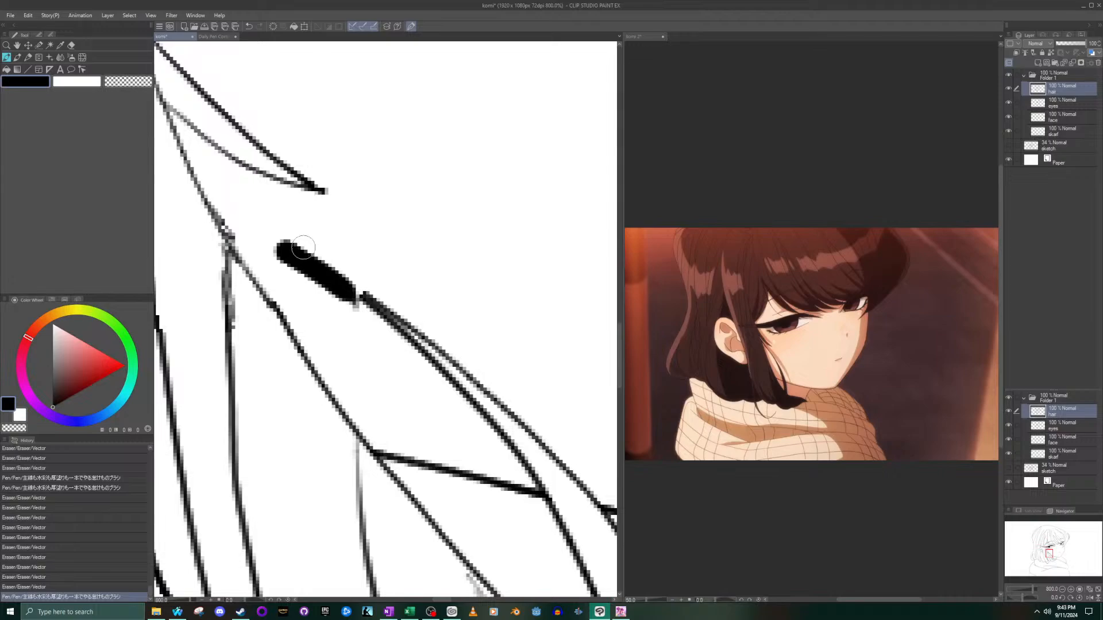
pyautogui.hotkey('ctrl', 'z')
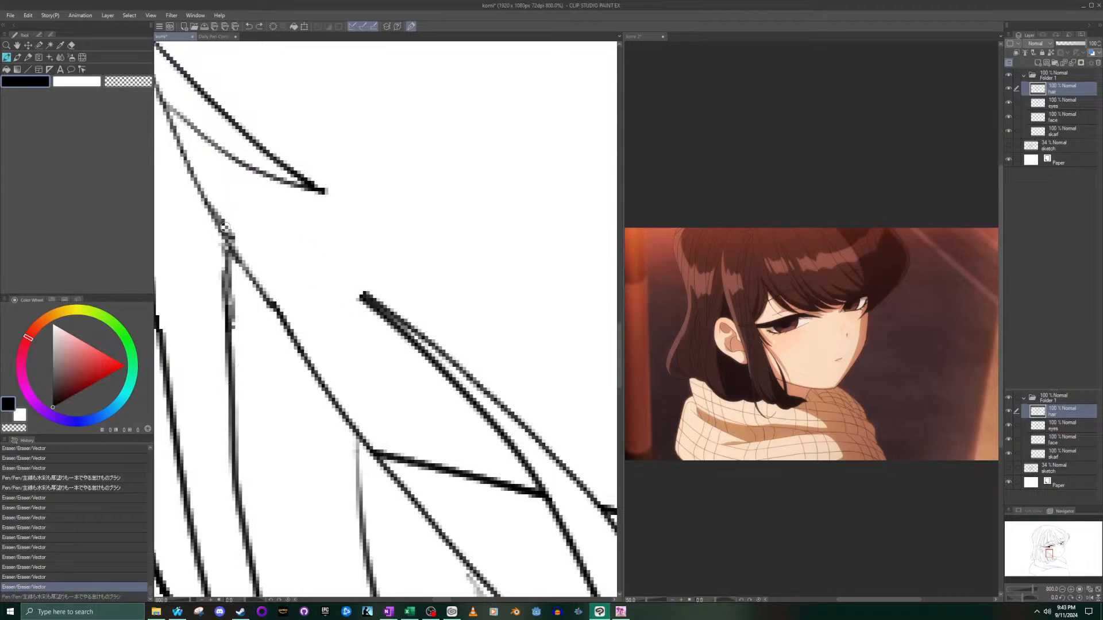
pyautogui.moveTo(227, 233); pyautogui.dragTo(368, 299)
pyautogui.moveTo(225, 231); pyautogui.dragTo(365, 299)
pyautogui.scroll(-20, 340, 300)
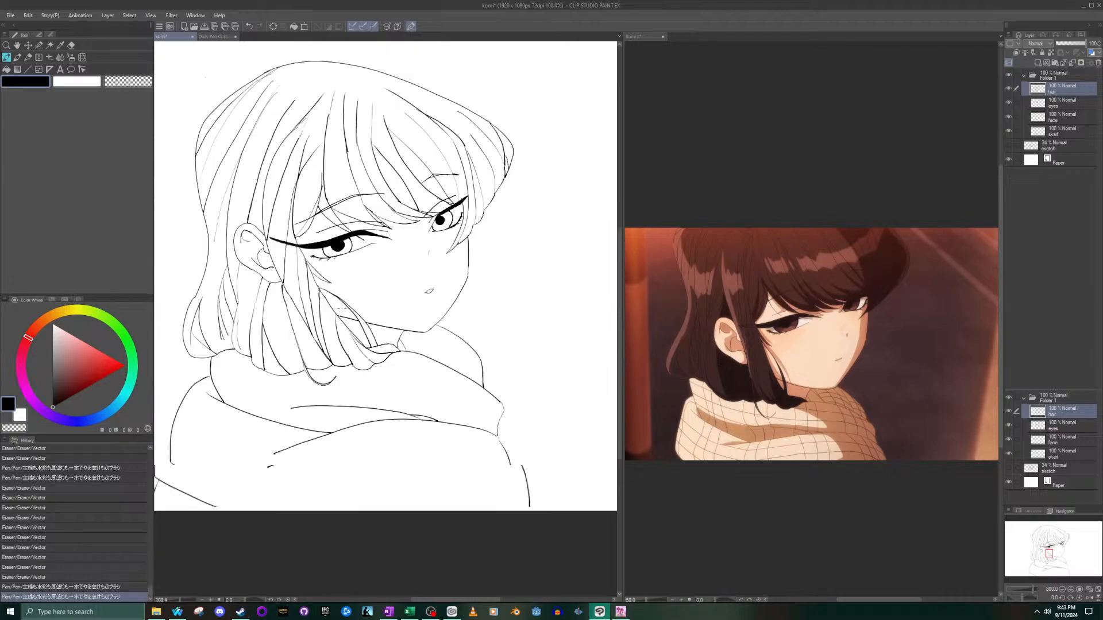
# - Undo the stray pen mark in the bangs and erase the overshooting ends of the middle bang strand and an upper side strand
pyautogui.scroll(3, 368, 321)
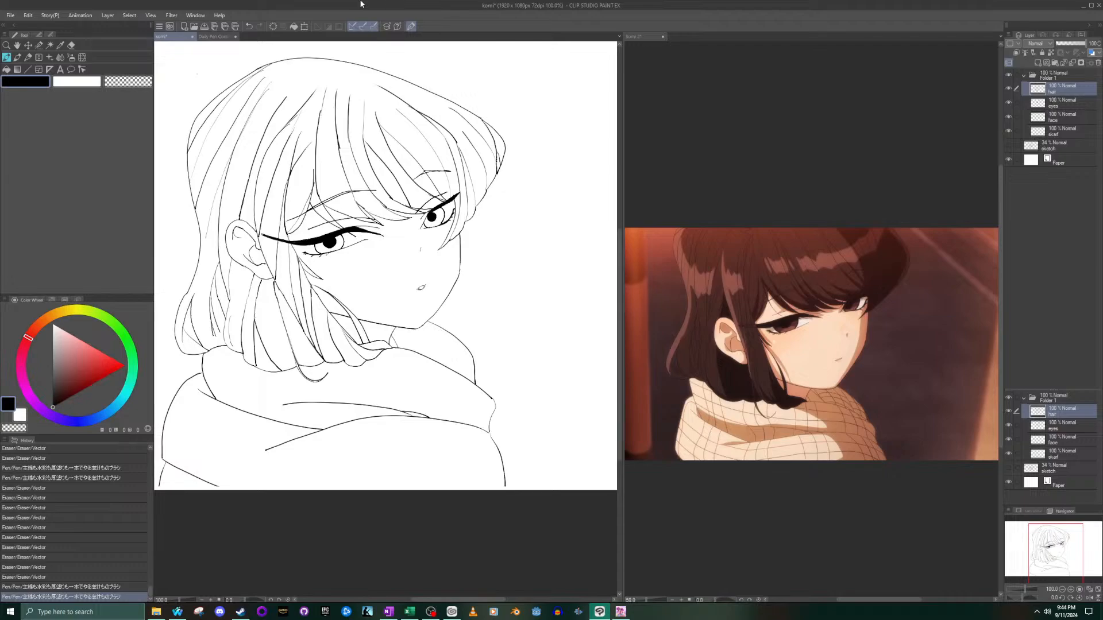
pyautogui.scroll(5, 330, 138)
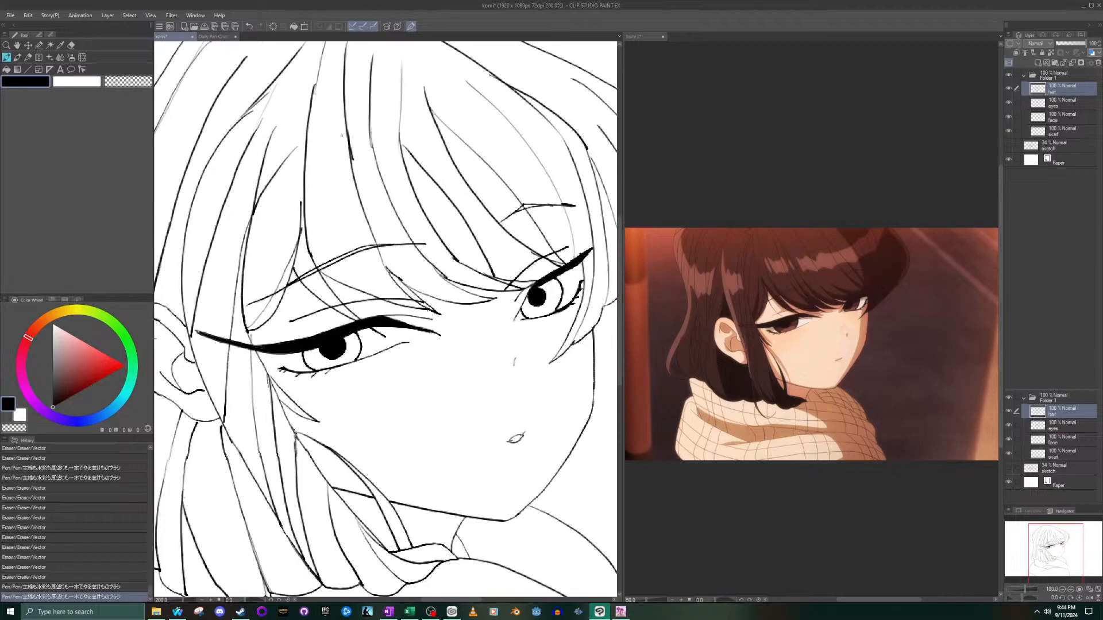
pyautogui.moveTo(360, 149); pyautogui.dragTo(364, 173)
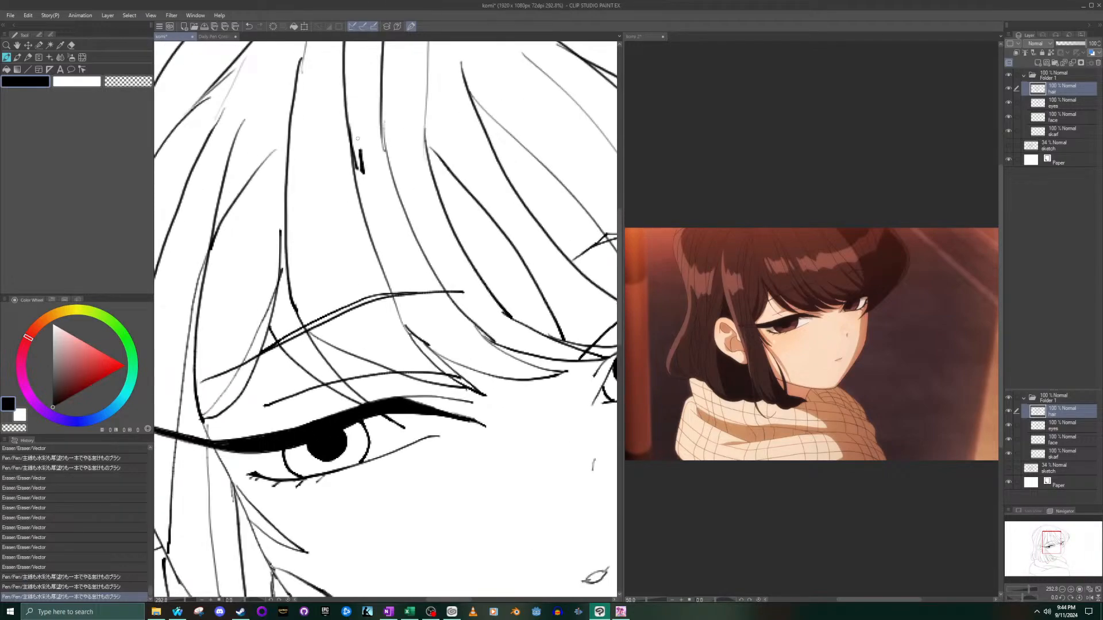
pyautogui.hotkey('ctrl', 'z')
pyautogui.click(70, 45)
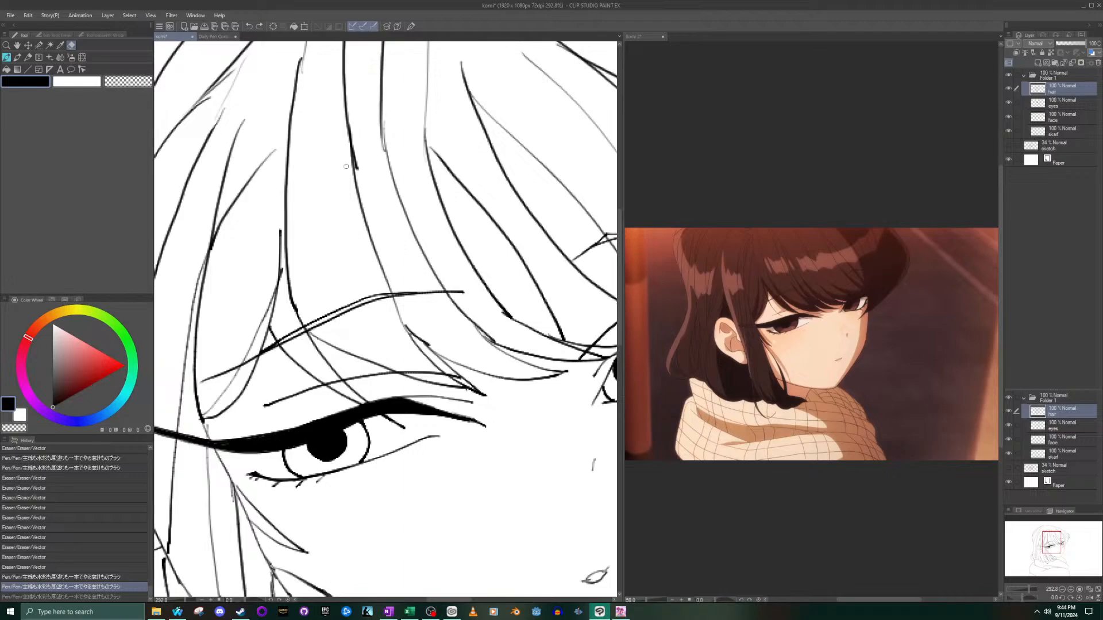
pyautogui.moveTo(356, 157); pyautogui.dragTo(341, 108)
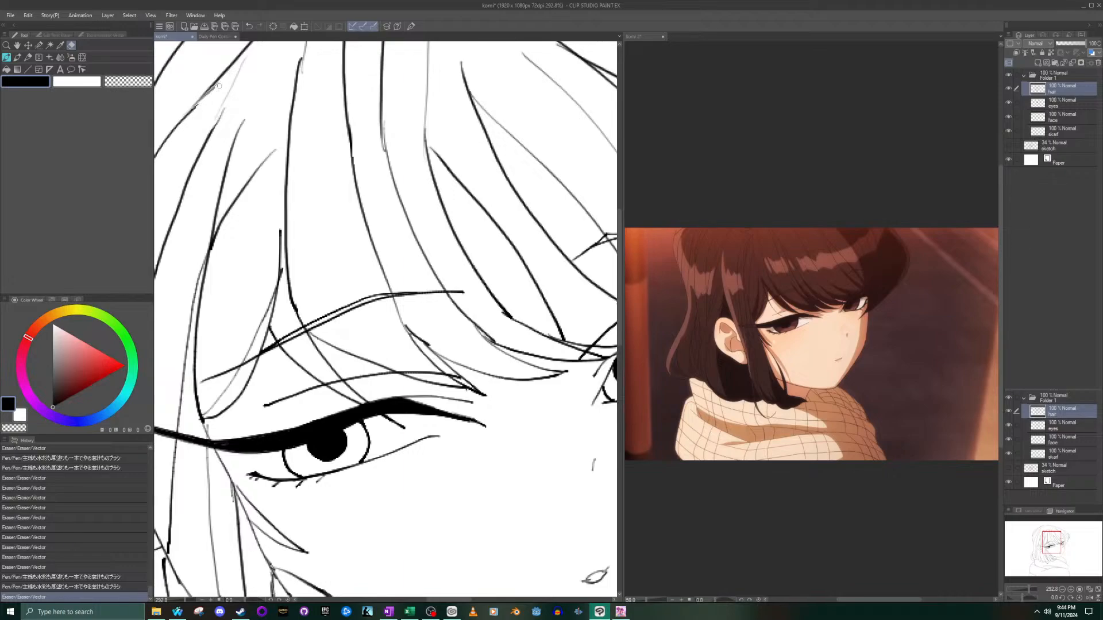
pyautogui.moveTo(198, 110); pyautogui.dragTo(199, 103)
# - Examine the complete line art at different zoom levels and compare it with the reference picture
pyautogui.scroll(-7, 199, 98)
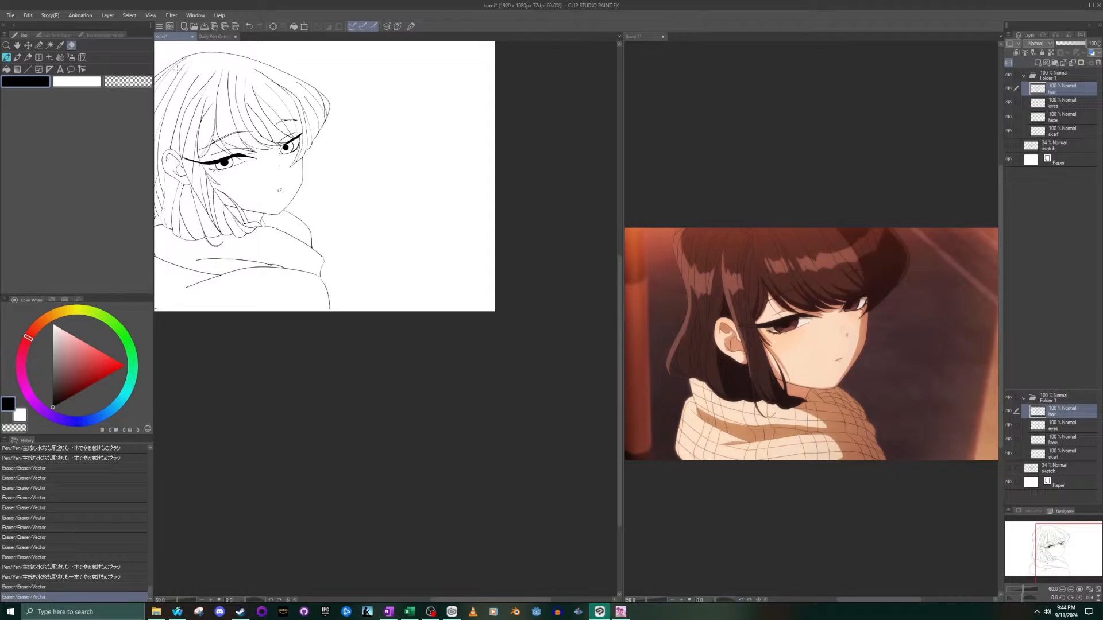
pyautogui.scroll(2, 263, 56)
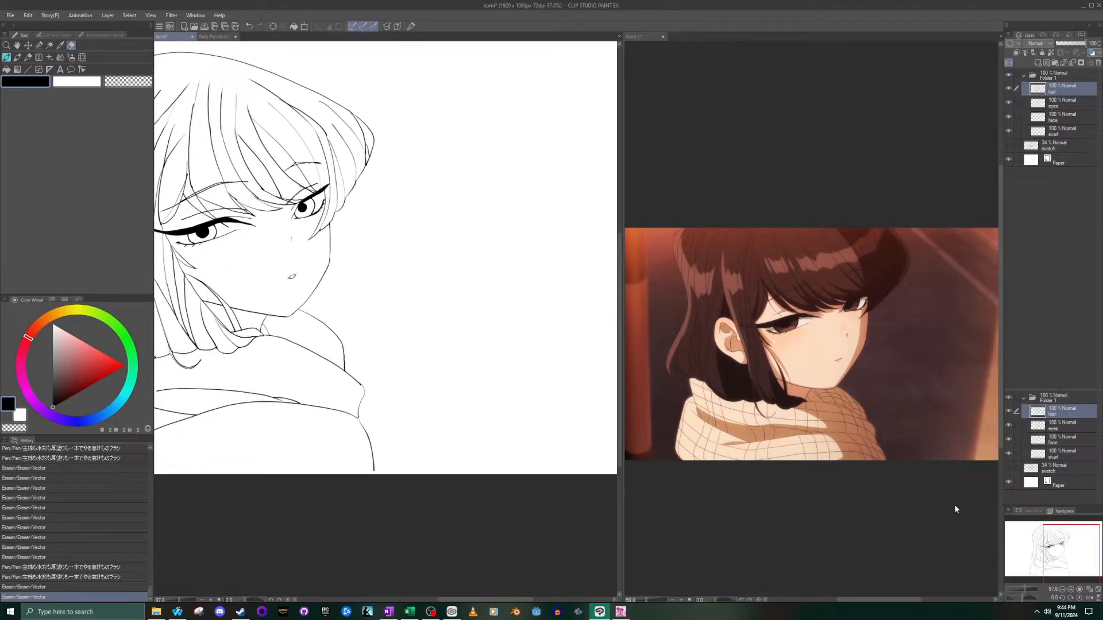
pyautogui.moveTo(1045, 552); pyautogui.dragTo(1027, 552)
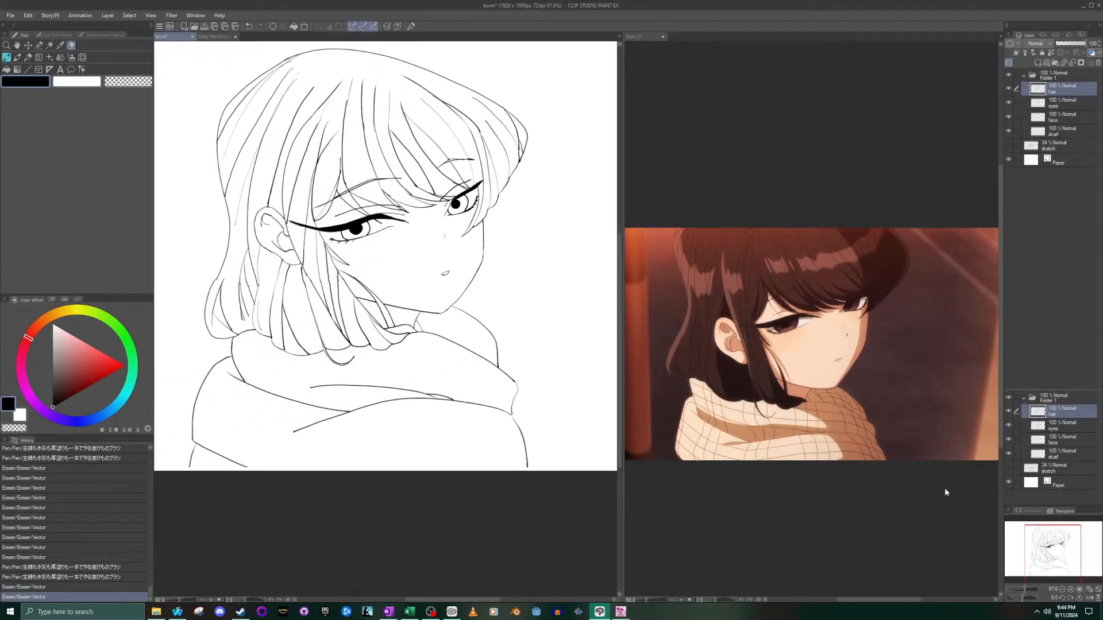
pyautogui.scroll(-10, 455, 210)
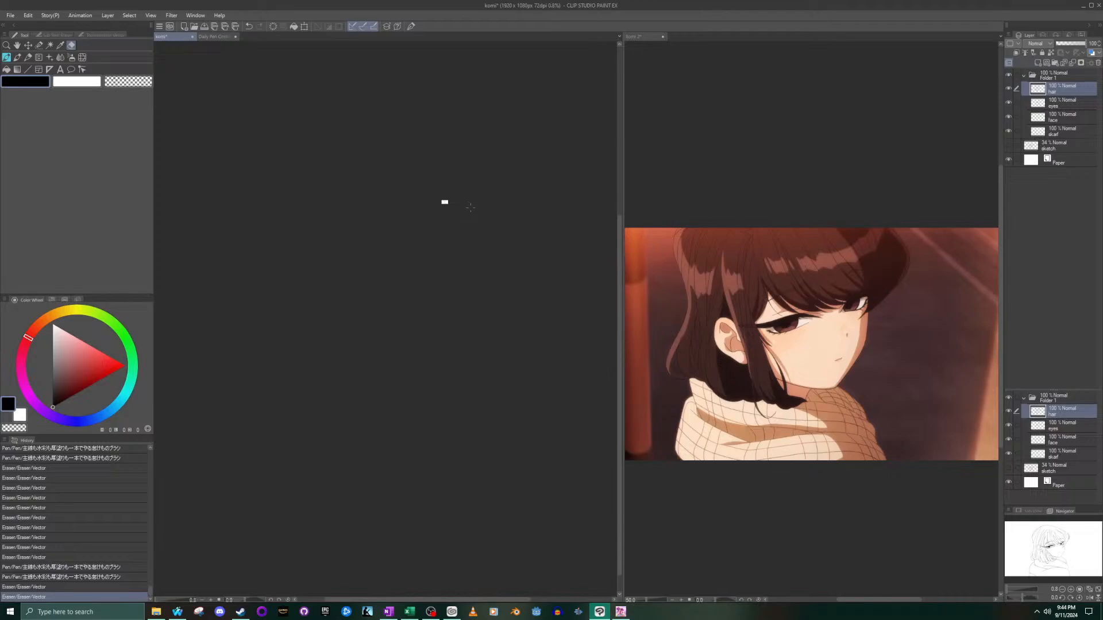
pyautogui.scroll(10, 474, 205)
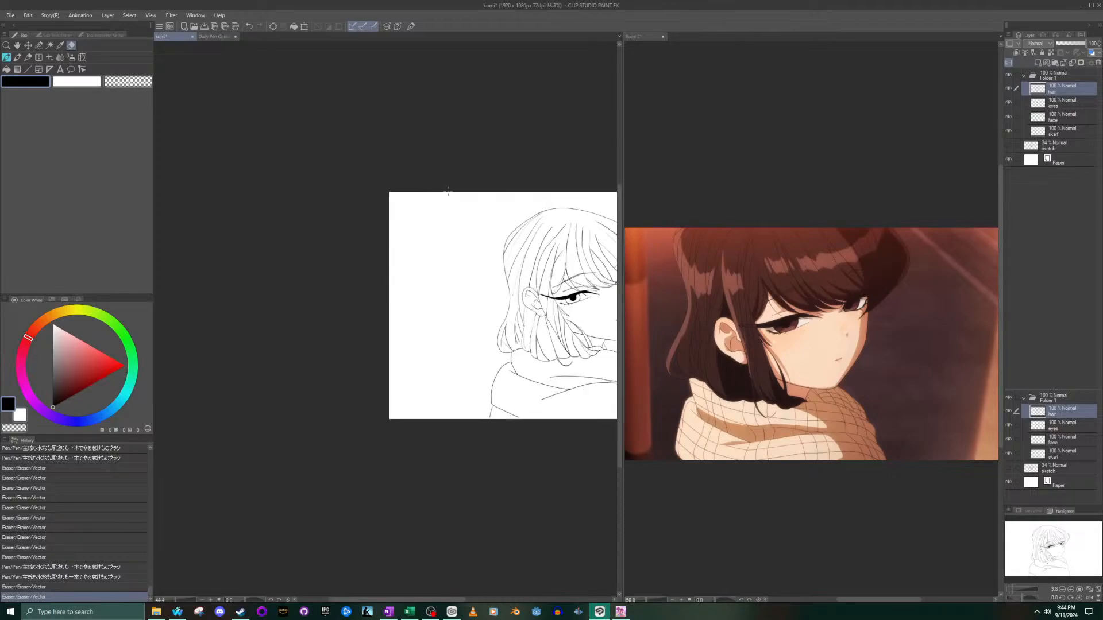
pyautogui.scroll(-2, 542, 296)
pyautogui.moveTo(1022, 544); pyautogui.dragTo(1060, 538)
pyautogui.scroll(2, 517, 277)
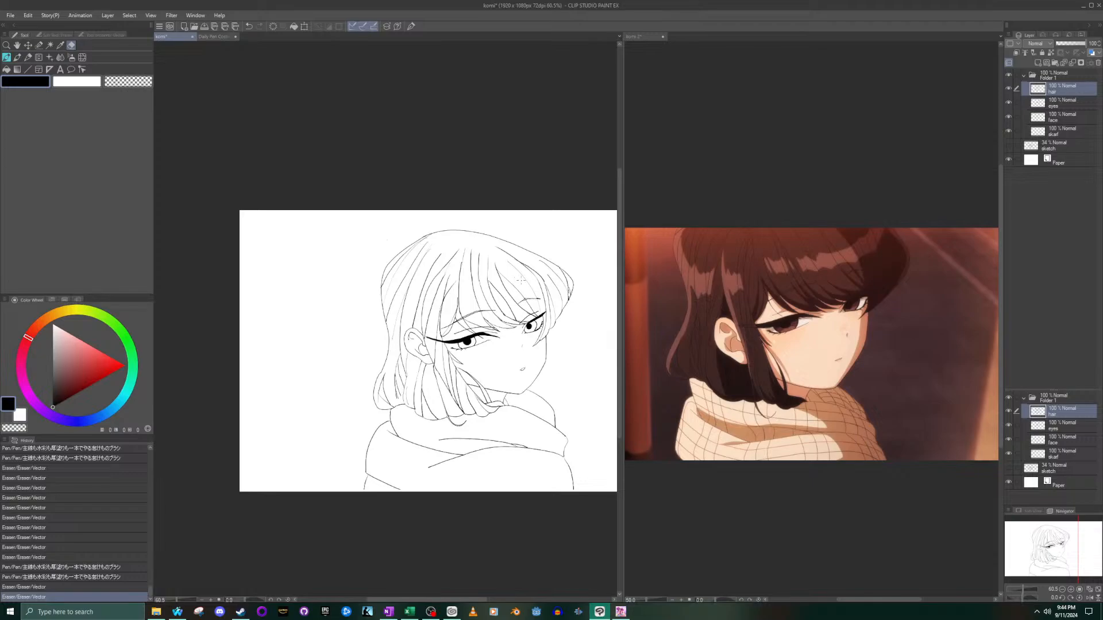
pyautogui.scroll(1, 523, 279)
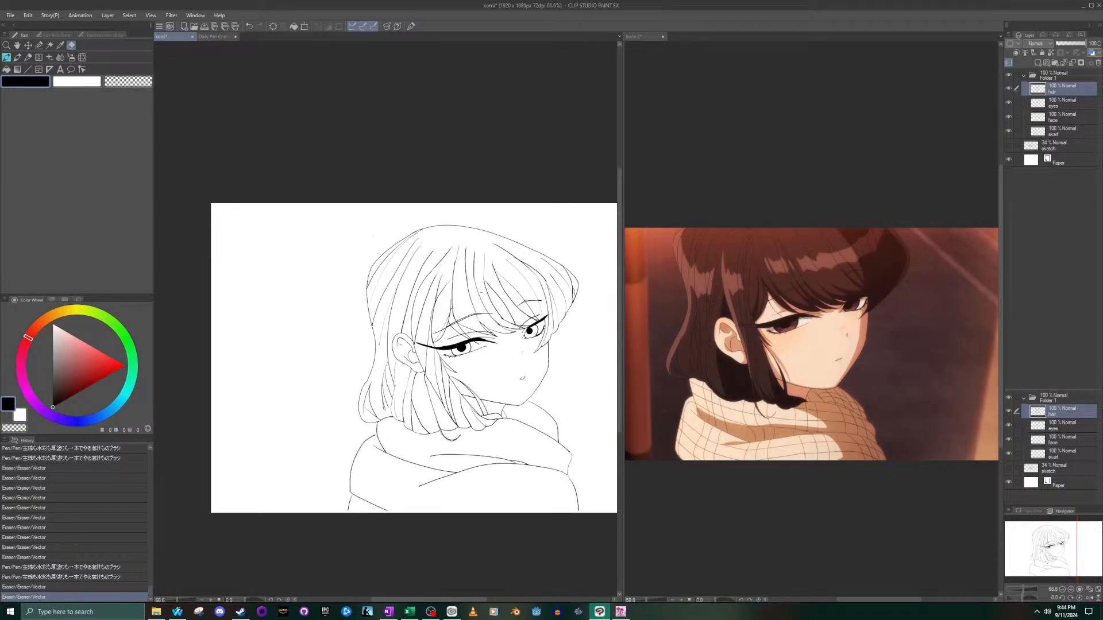
# - Save the drawing and hide Folder 1, which holds the line art layers
pyautogui.click(11, 16)
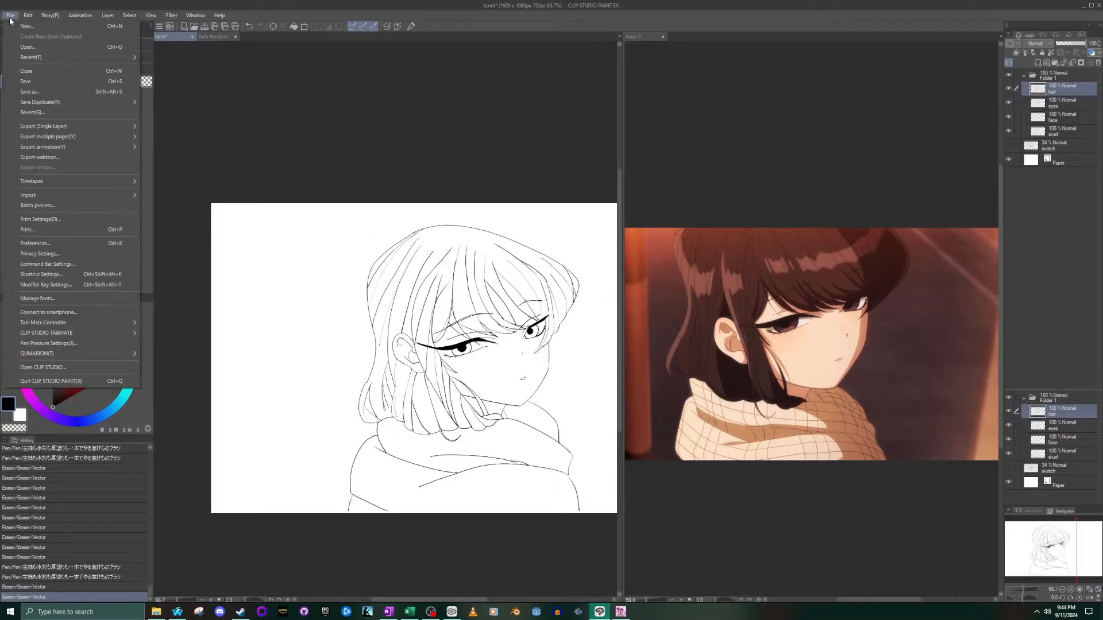
pyautogui.click(50, 84)
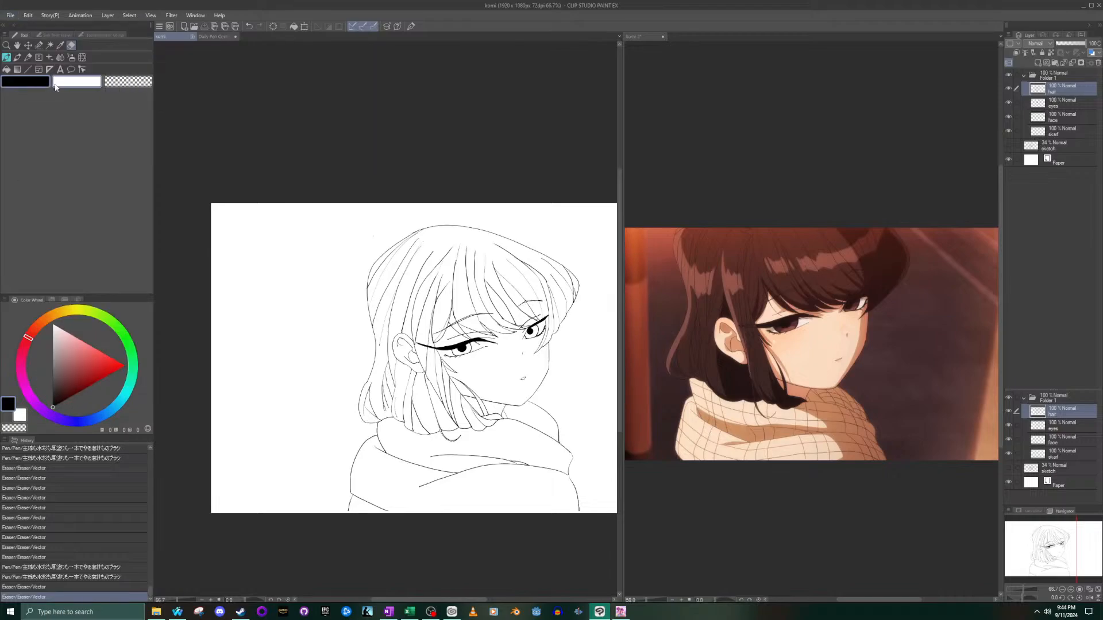
pyautogui.moveTo(1039, 541); pyautogui.dragTo(1060, 545)
pyautogui.click(1009, 76)
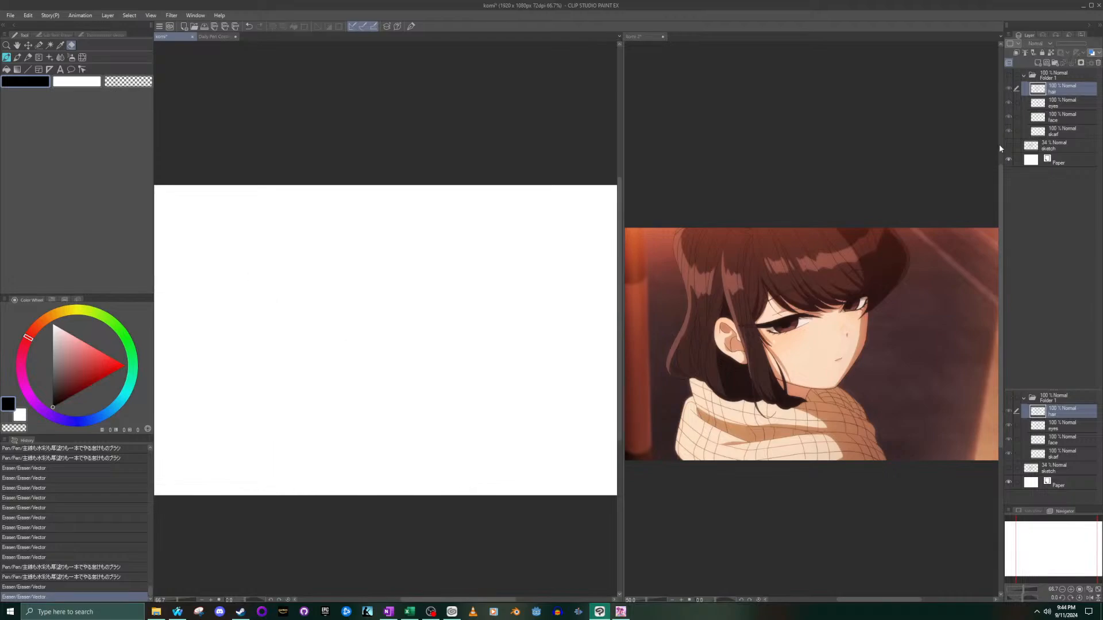
# - Show the sketch layer and repeatedly toggle Folder 1's visibility to compare the rough sketch with the inked line art
pyautogui.click(1008, 146)
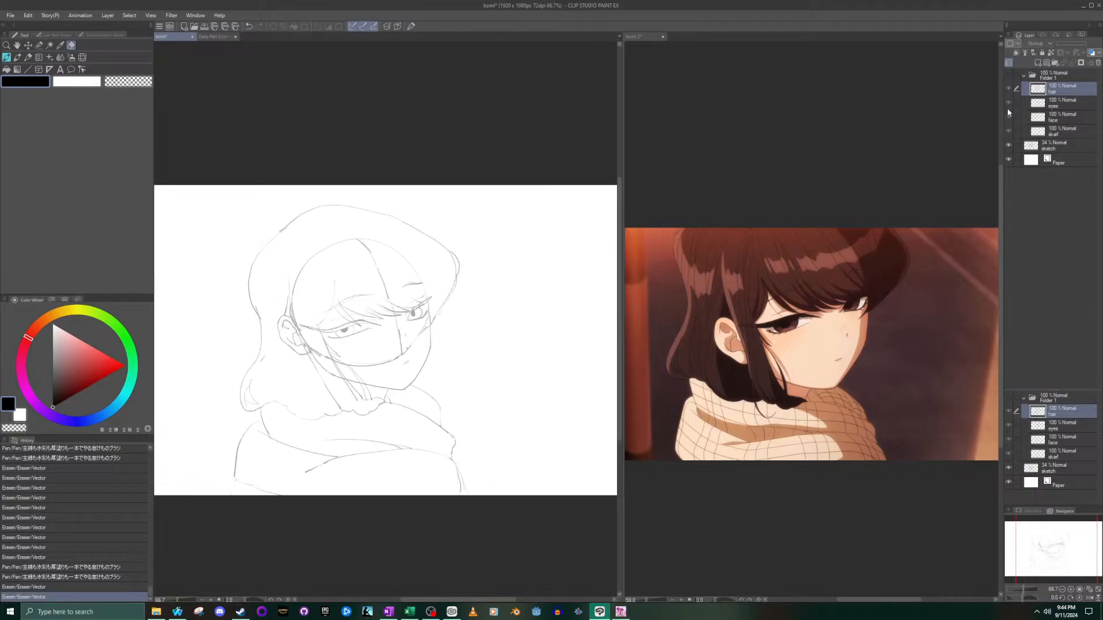
pyautogui.click(1008, 75)
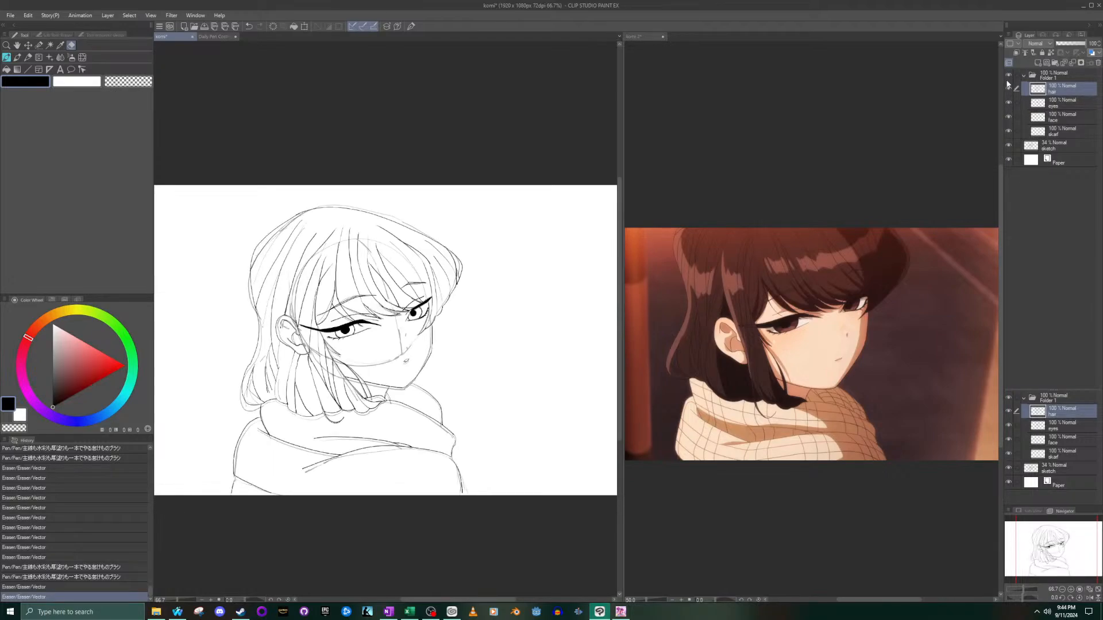
pyautogui.click(1008, 146)
pyautogui.click(1008, 146)
pyautogui.click(1008, 76)
pyautogui.click(1008, 75)
pyautogui.click(1008, 75)
pyautogui.click(1008, 75)
pyautogui.click(1009, 76)
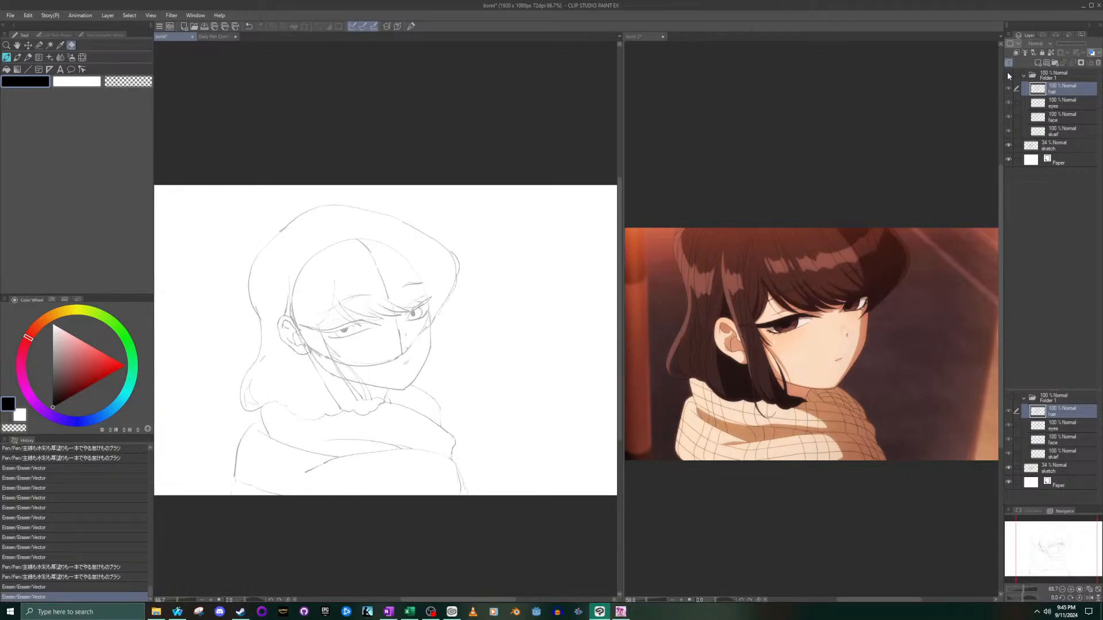
pyautogui.click(1008, 75)
pyautogui.click(1008, 75)
pyautogui.click(1008, 73)
pyautogui.click(1008, 73)
pyautogui.click(1008, 75)
pyautogui.click(1009, 74)
pyautogui.click(1009, 74)
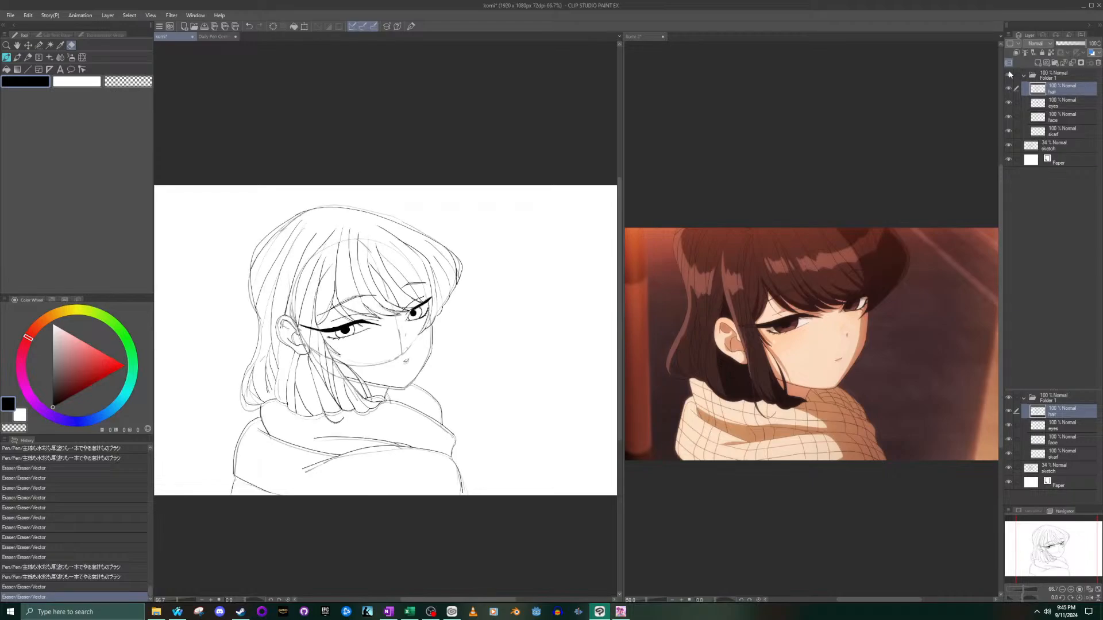
pyautogui.click(1009, 71)
pyautogui.click(1009, 73)
pyautogui.click(1009, 75)
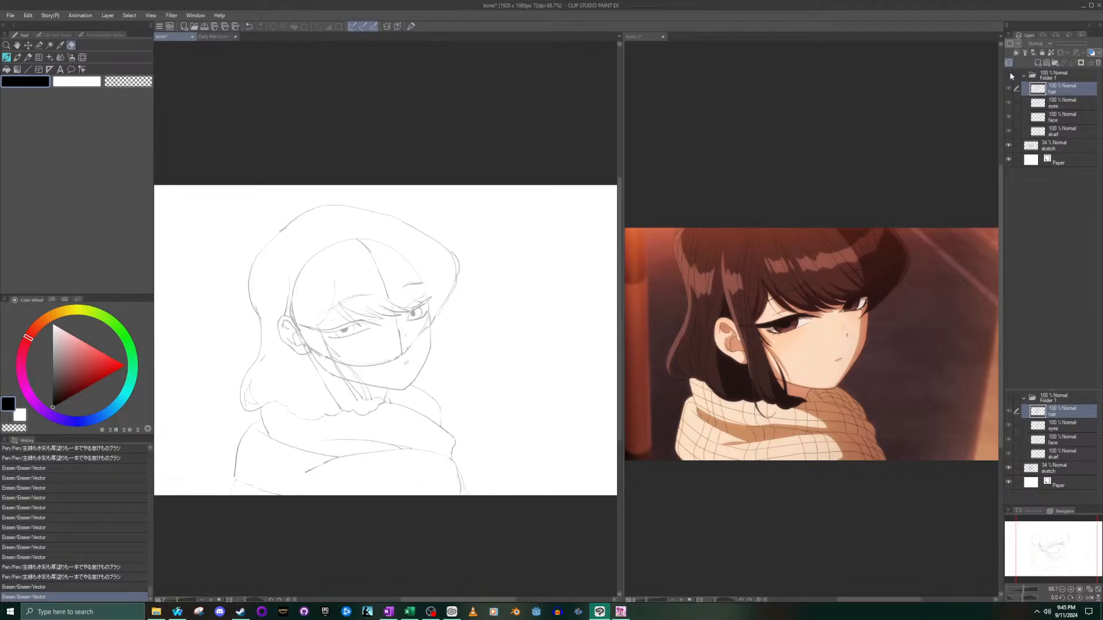
pyautogui.click(1010, 74)
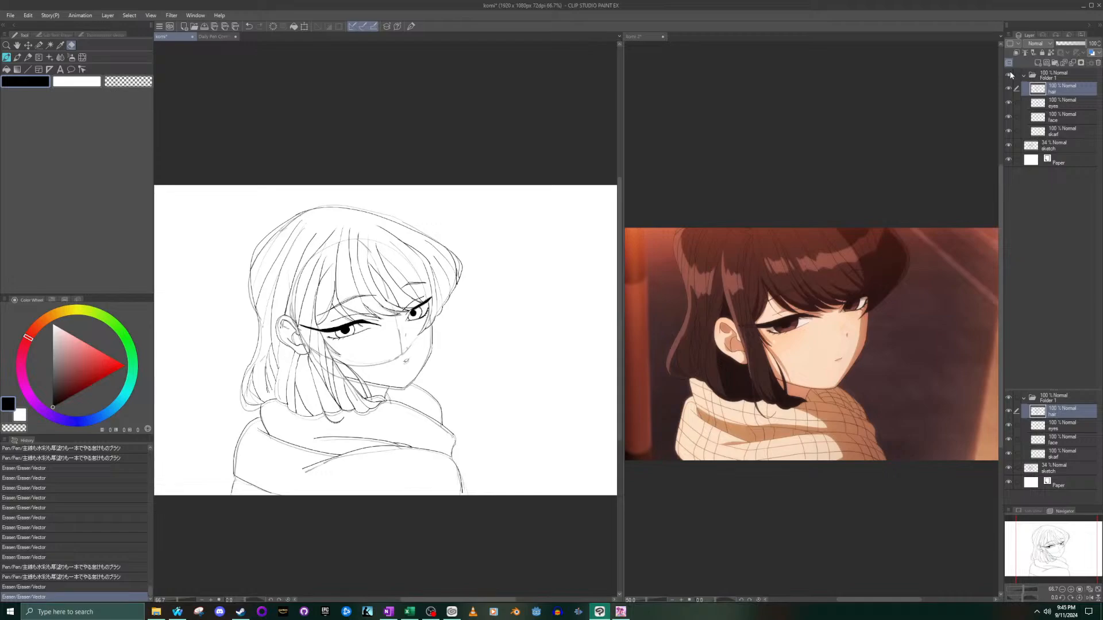
pyautogui.click(1009, 75)
# - Display only the line art, with Folder 1 visible and the sketch layer hidden, and save the drawing
pyautogui.click(1010, 76)
pyautogui.click(1009, 146)
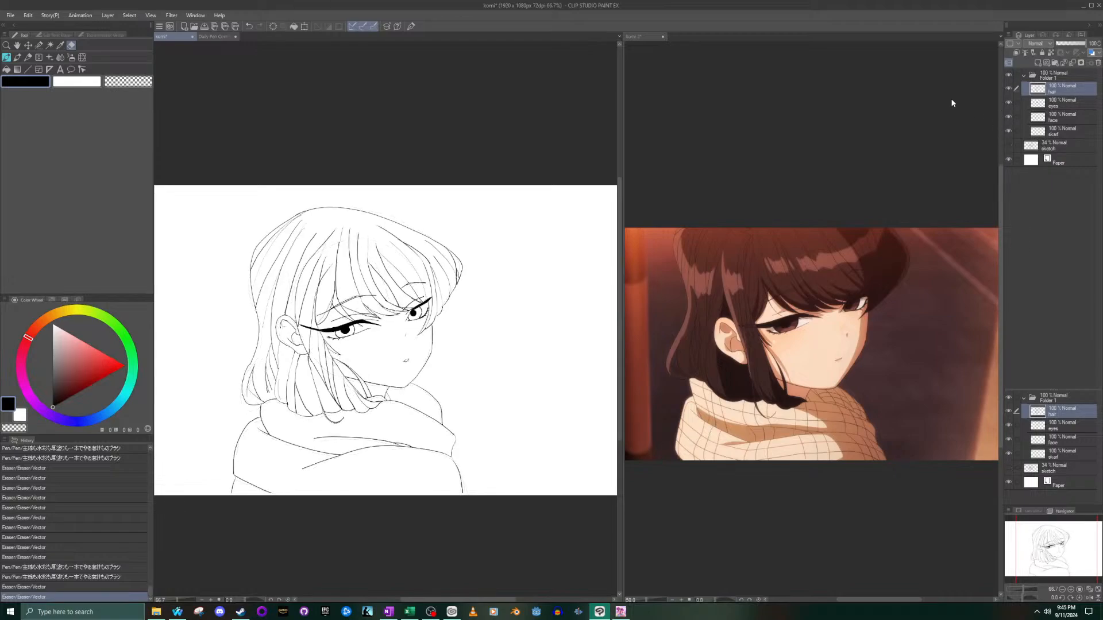
pyautogui.click(12, 15)
pyautogui.click(27, 81)
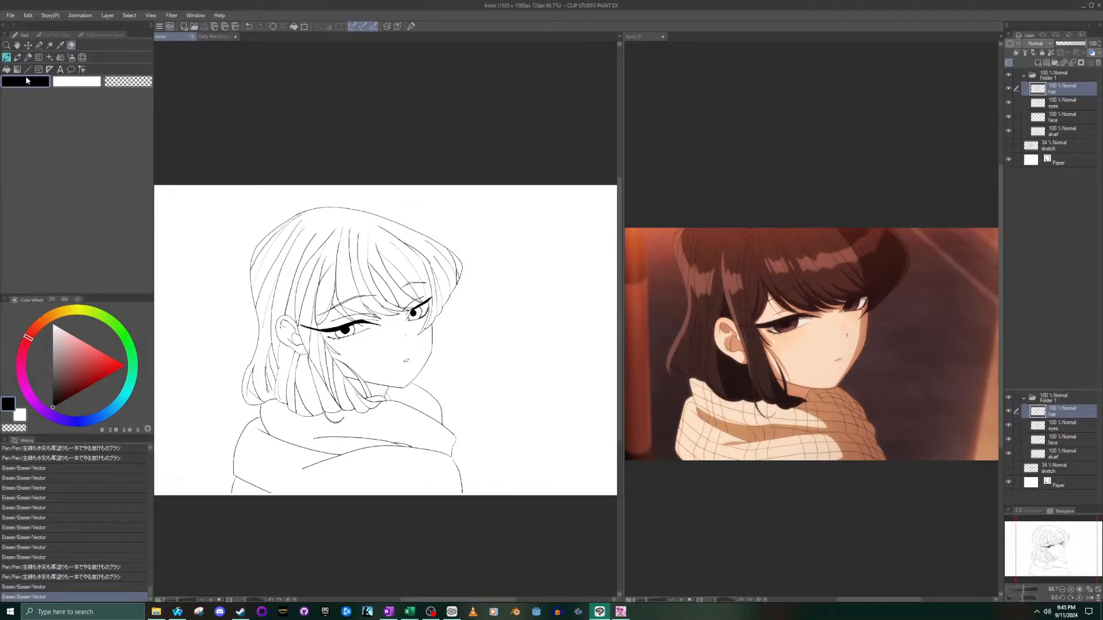